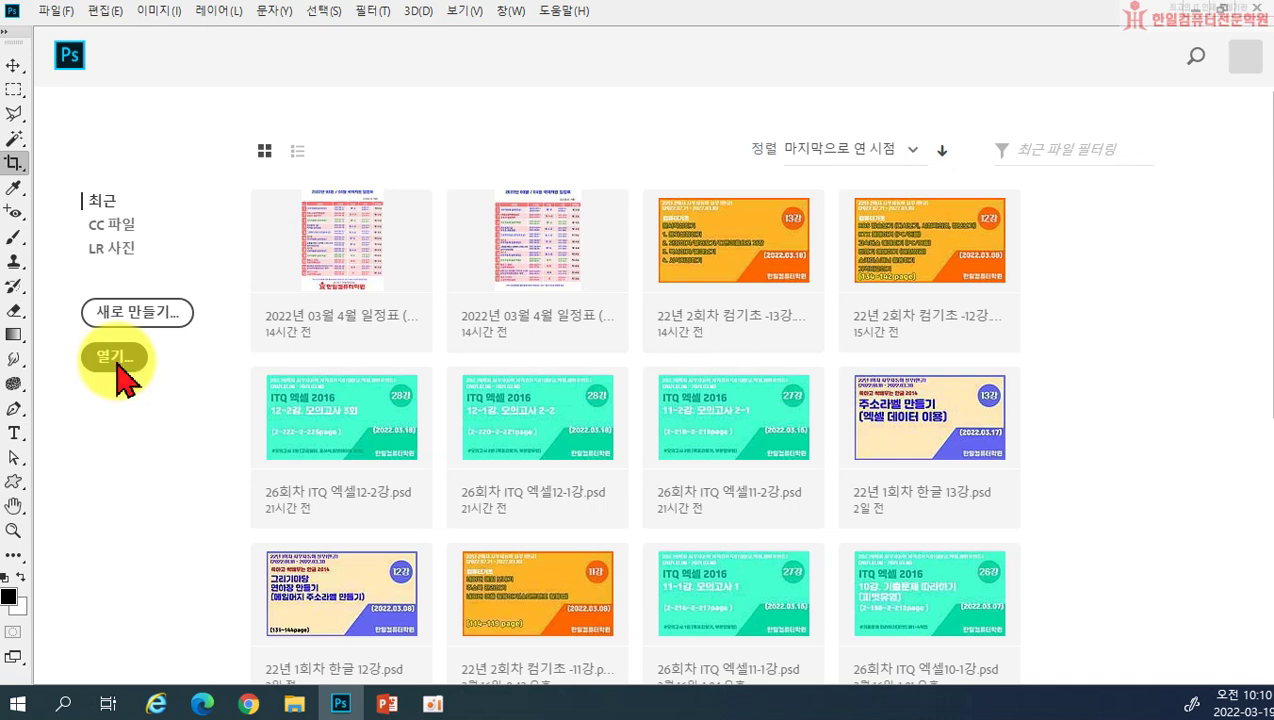
Open the Nature image from the 0. 실전 포토샵 folder on the desktop
{"action": "left_click", "coordinate": [117, 360]}
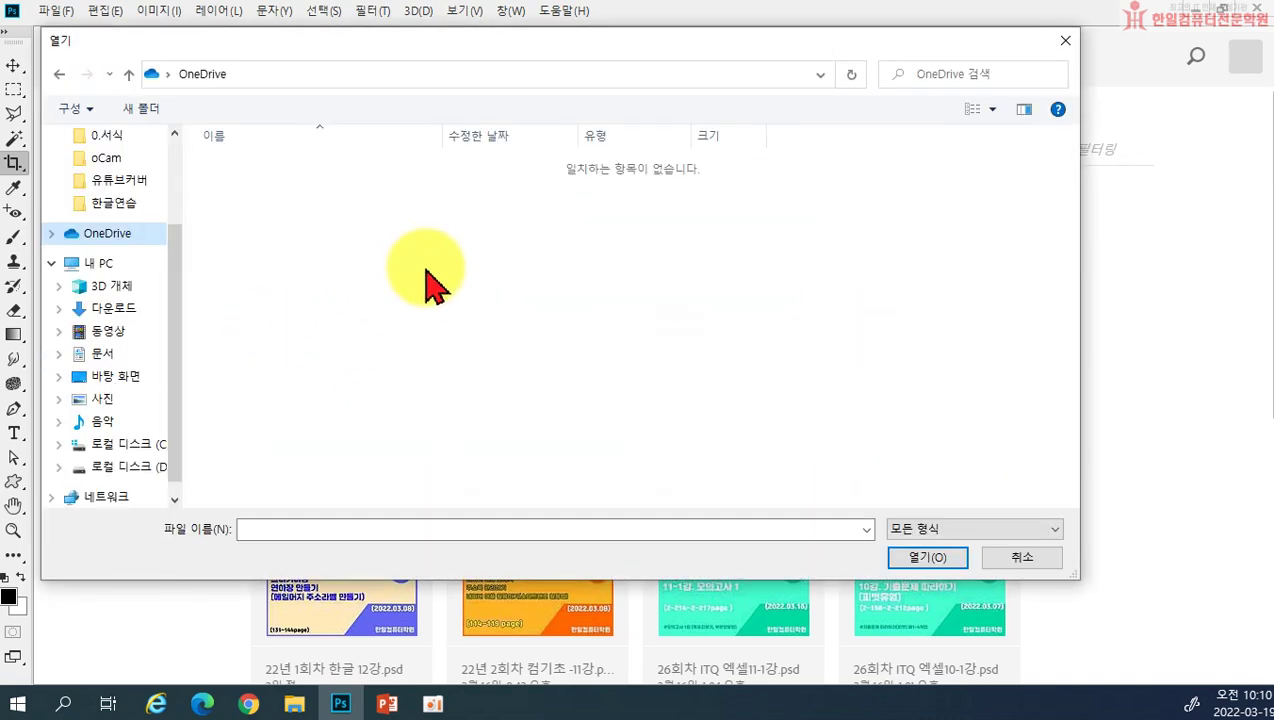
{"action": "scroll", "coordinate": [145, 430], "scroll_direction": "down", "scroll_amount": 1}
{"action": "scroll", "coordinate": [140, 400], "scroll_direction": "up", "scroll_amount": 3}
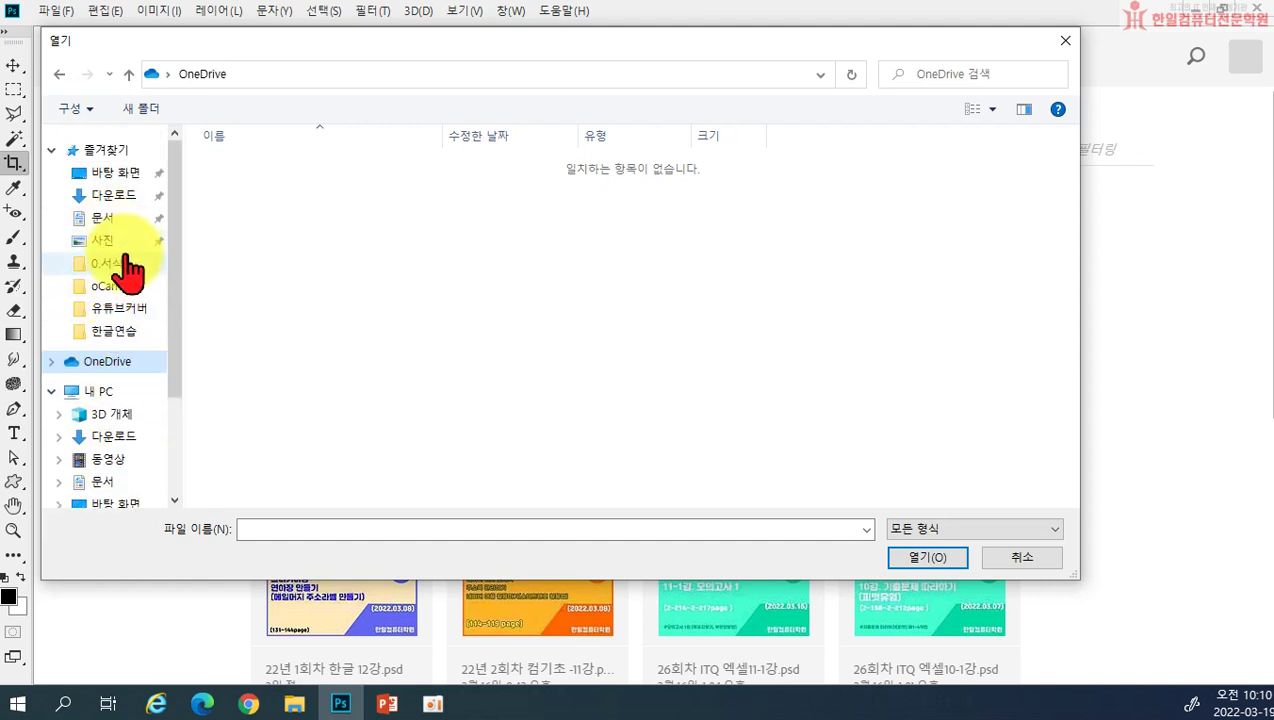
{"action": "left_click", "coordinate": [110, 170]}
{"action": "scroll", "coordinate": [583, 390], "scroll_direction": "down", "scroll_amount": 3}
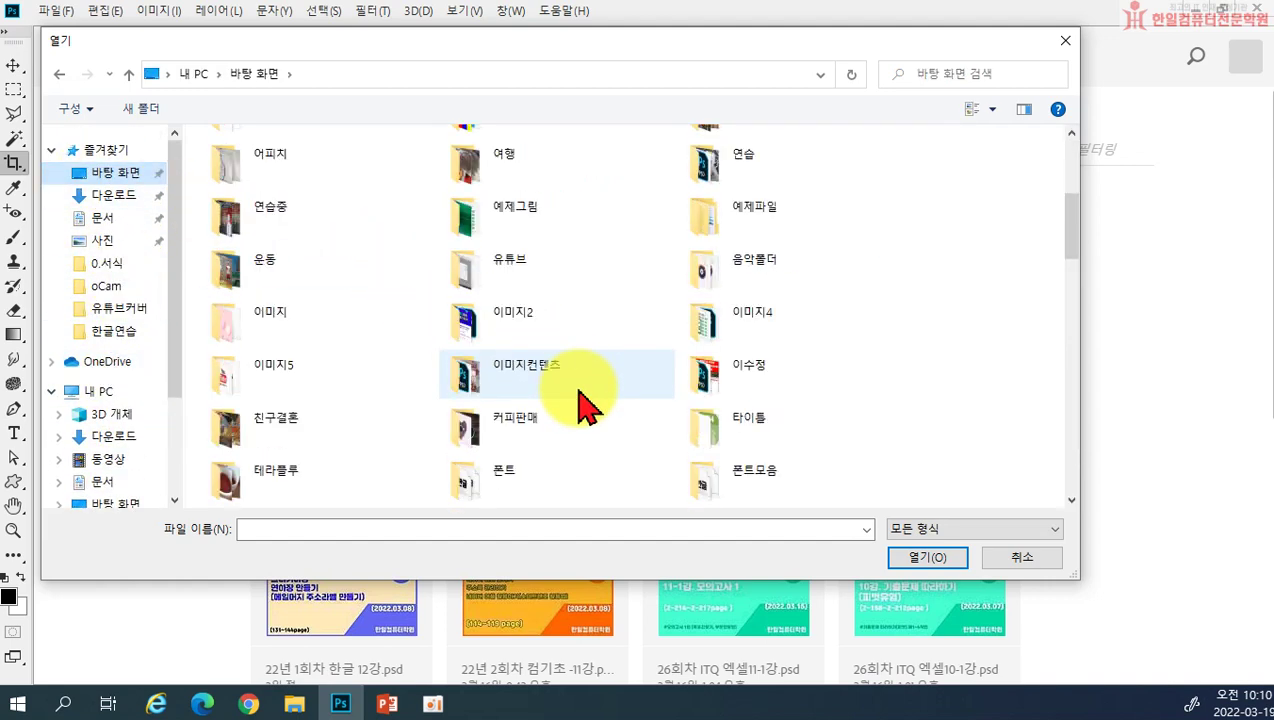
{"action": "scroll", "coordinate": [705, 455], "scroll_direction": "down", "scroll_amount": 3}
{"action": "scroll", "coordinate": [365, 365], "scroll_direction": "up", "scroll_amount": 3}
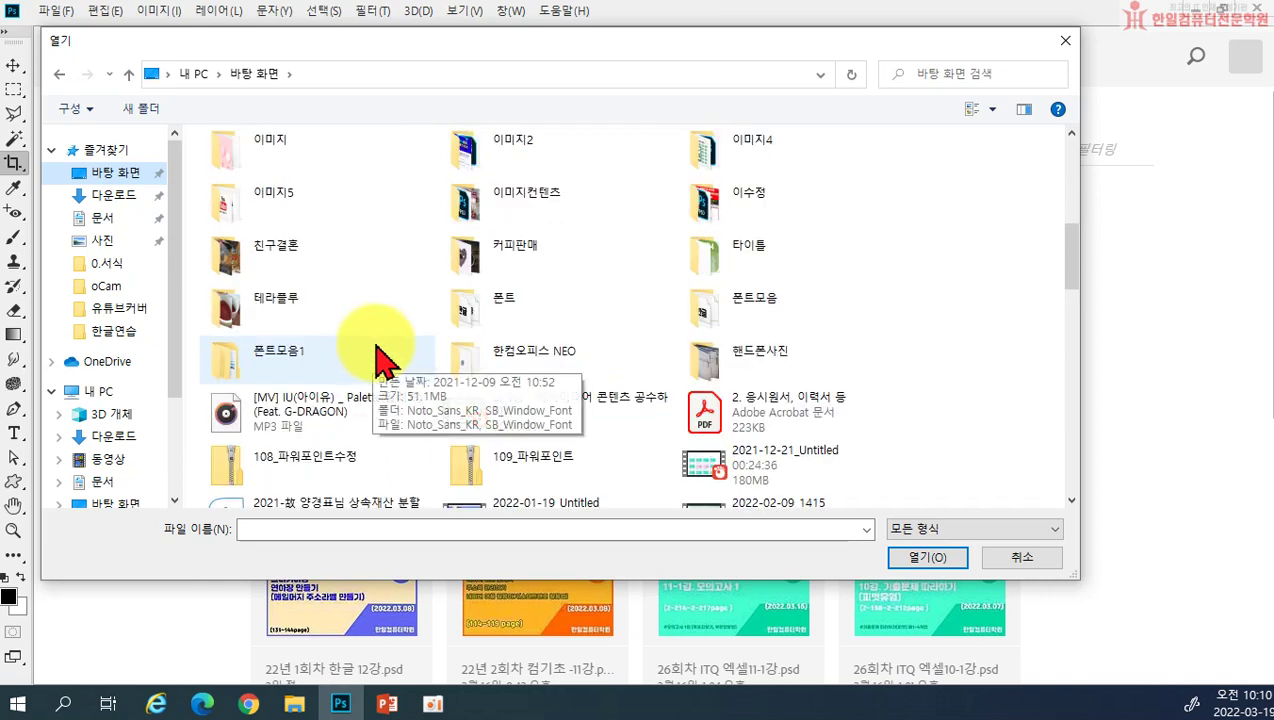
{"action": "scroll", "coordinate": [670, 378], "scroll_direction": "up", "scroll_amount": 5}
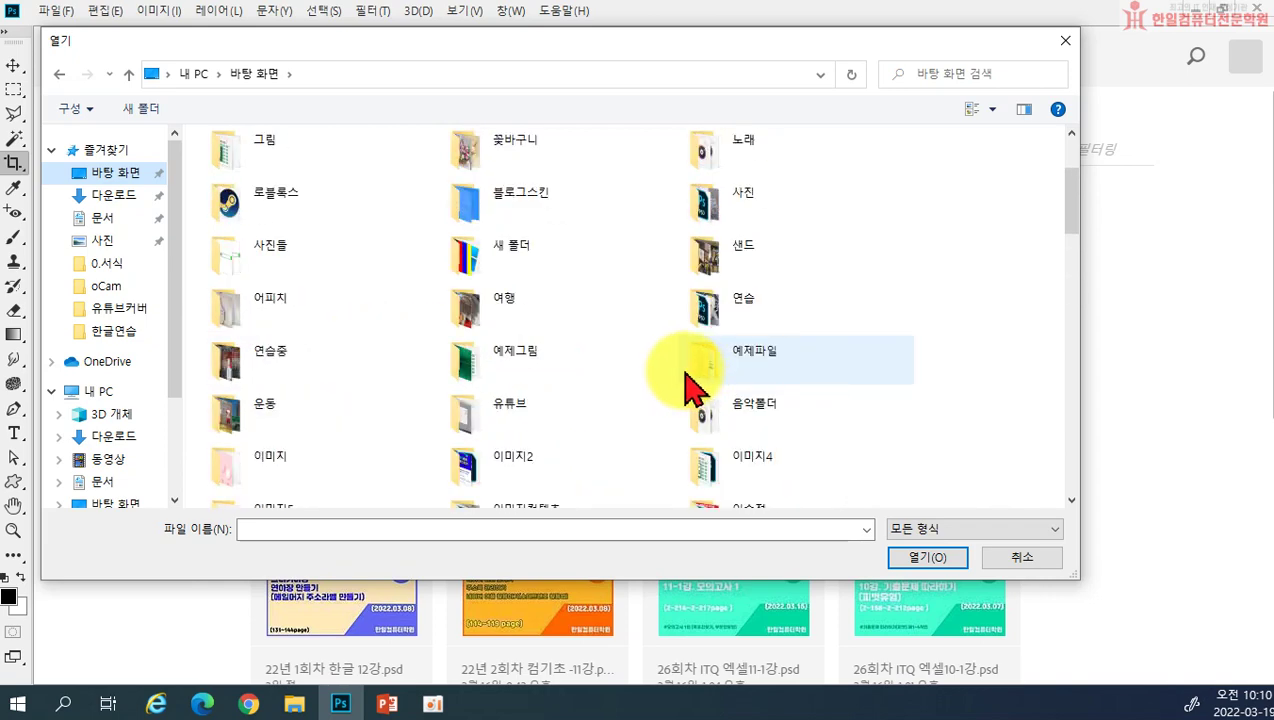
{"action": "scroll", "coordinate": [330, 350], "scroll_direction": "up", "scroll_amount": 3}
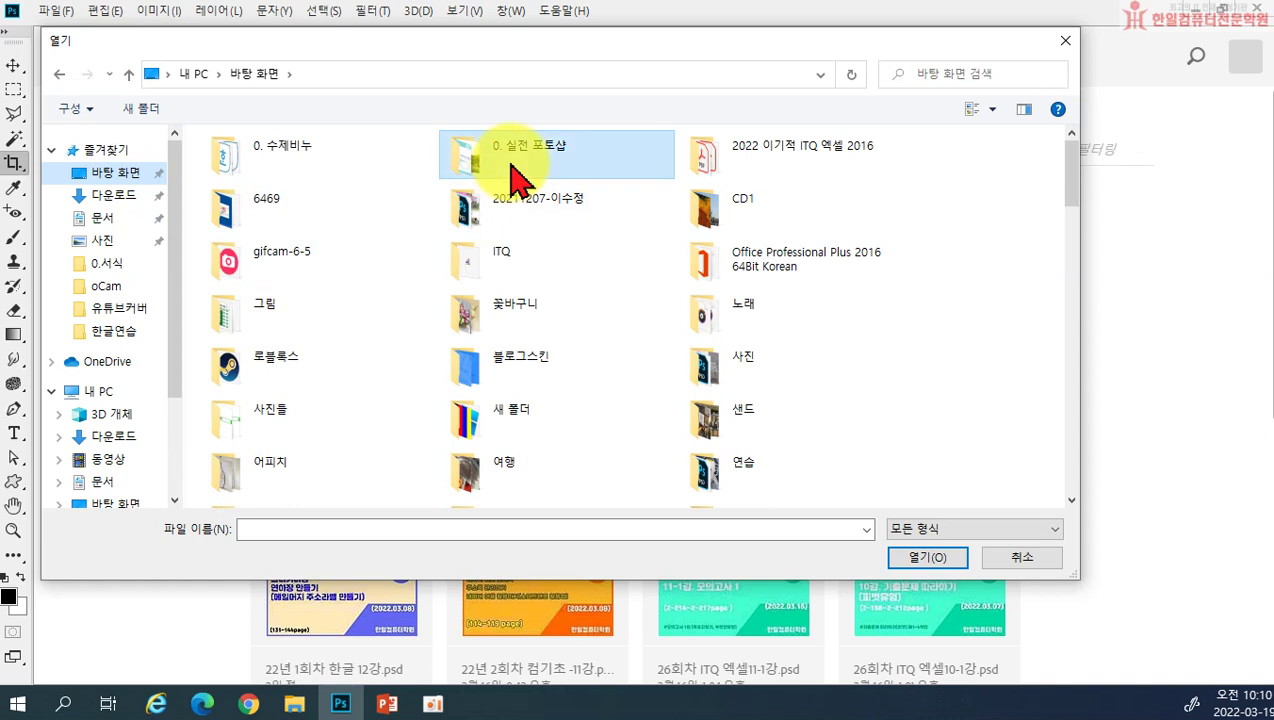
{"action": "double_click", "coordinate": [470, 155]}
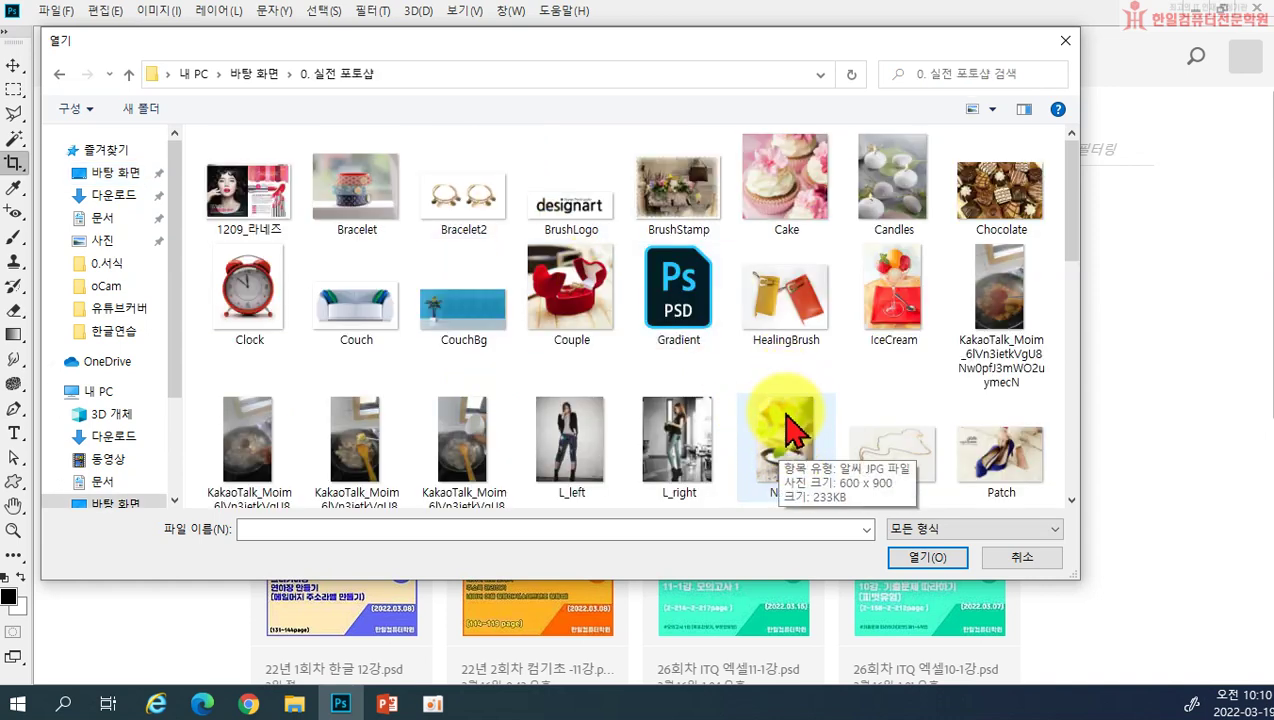
{"action": "double_click", "coordinate": [786, 435]}
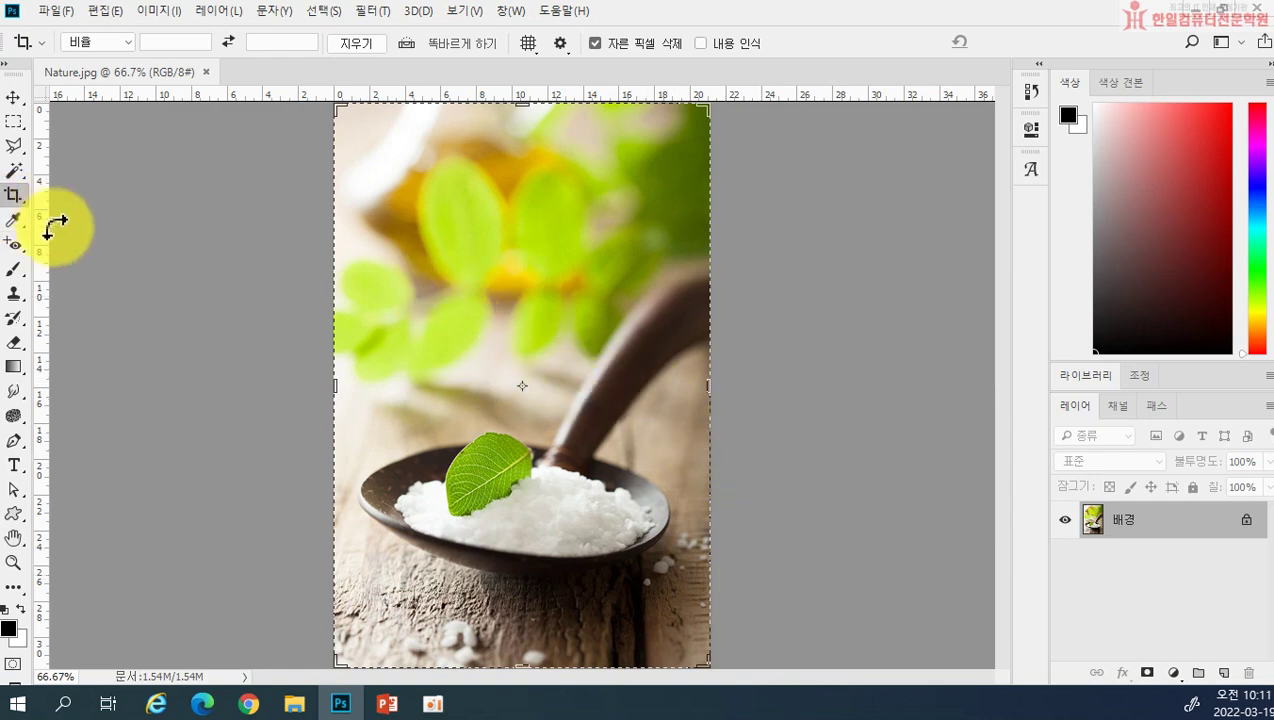
Start a horizontal text line across the photo's middle, left of centre, using the 비트로 코어 TTF font
{"action": "left_click", "coordinate": [17, 463]}
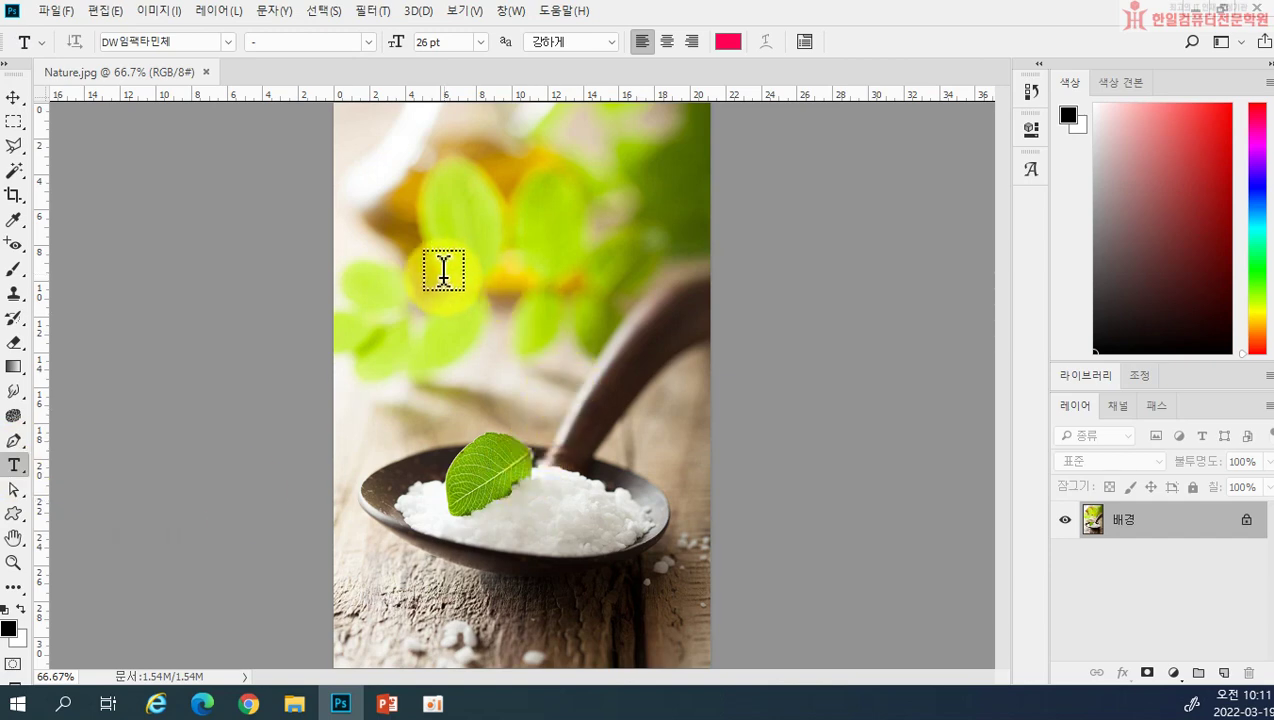
{"action": "left_click", "coordinate": [405, 326]}
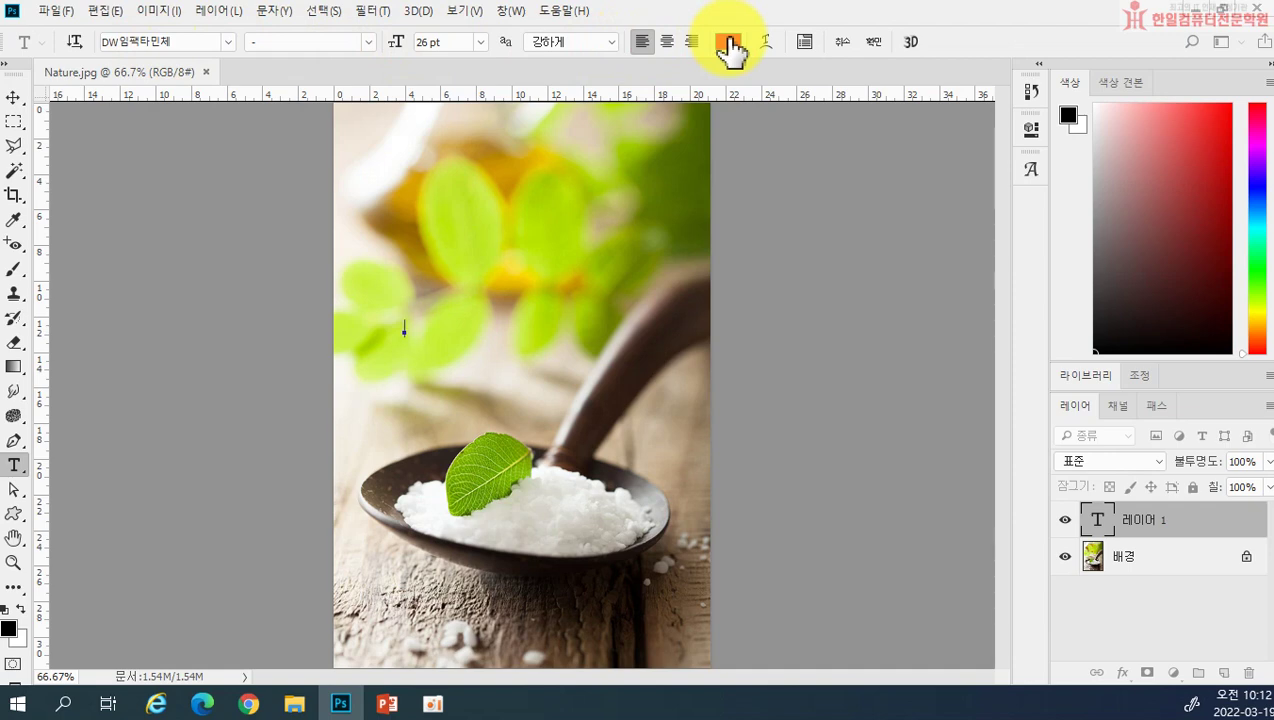
{"action": "left_click", "coordinate": [232, 44]}
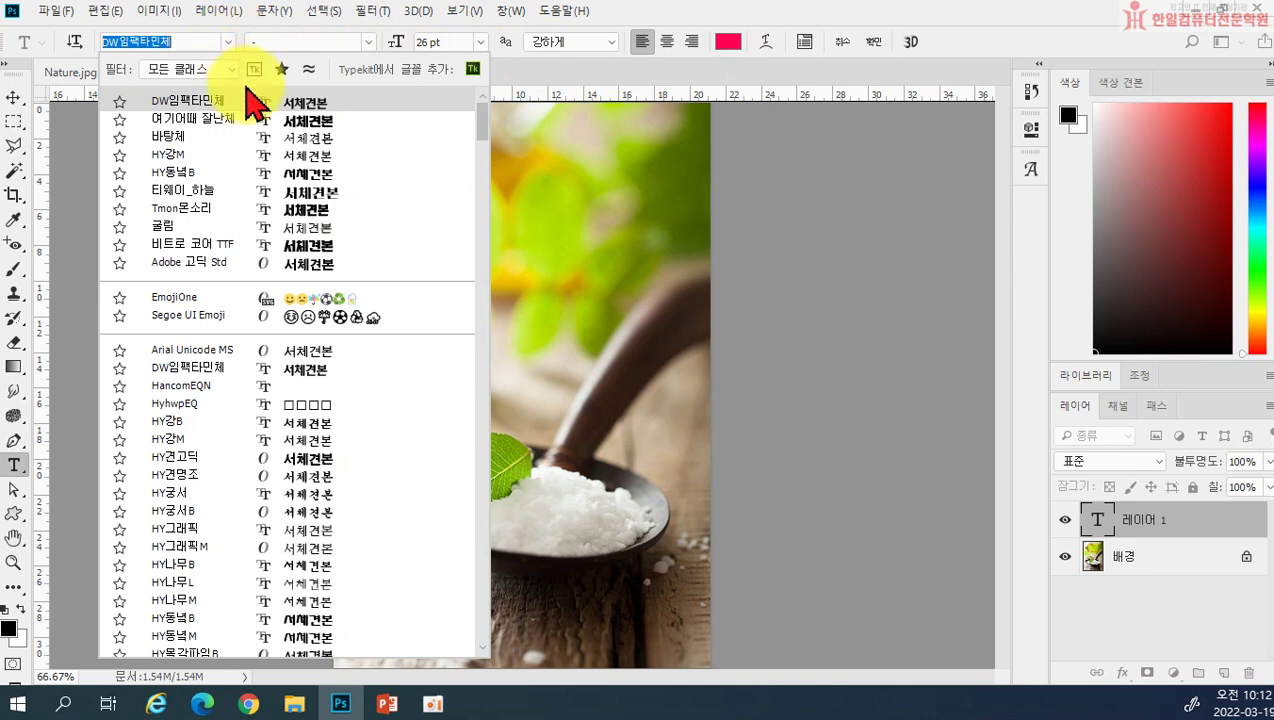
{"action": "left_click", "coordinate": [312, 250]}
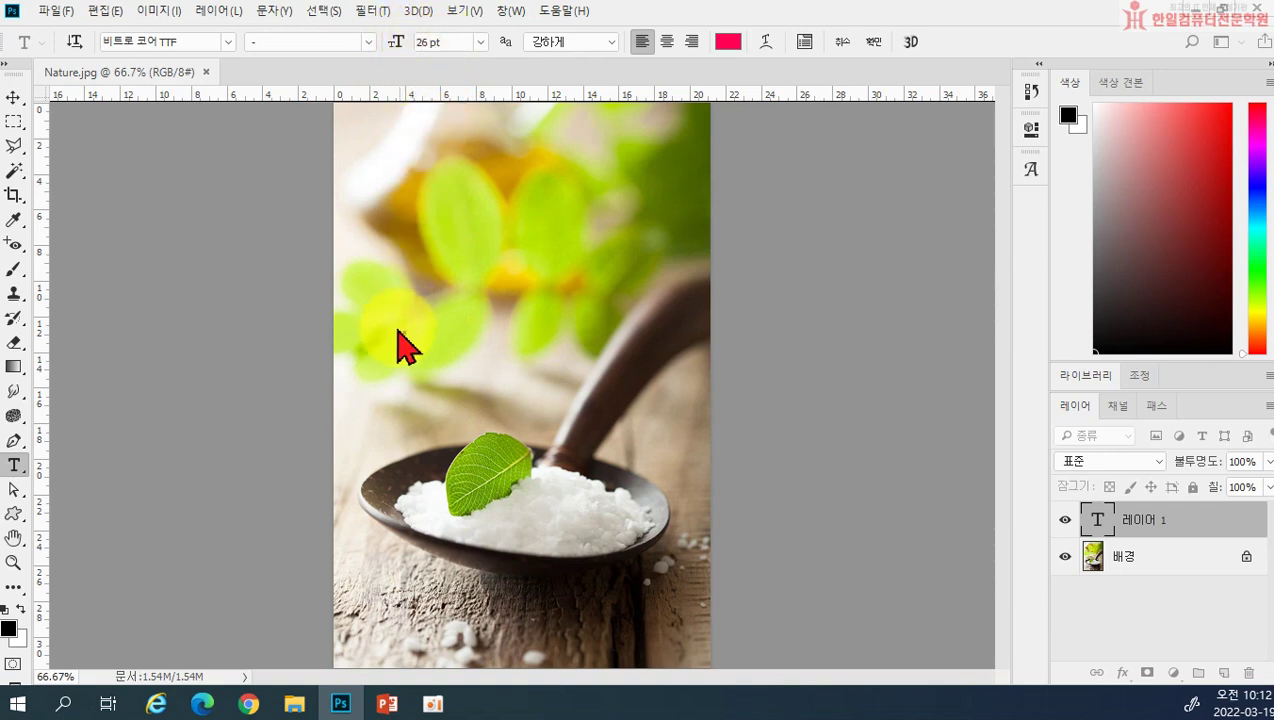
{"action": "left_click", "coordinate": [412, 348]}
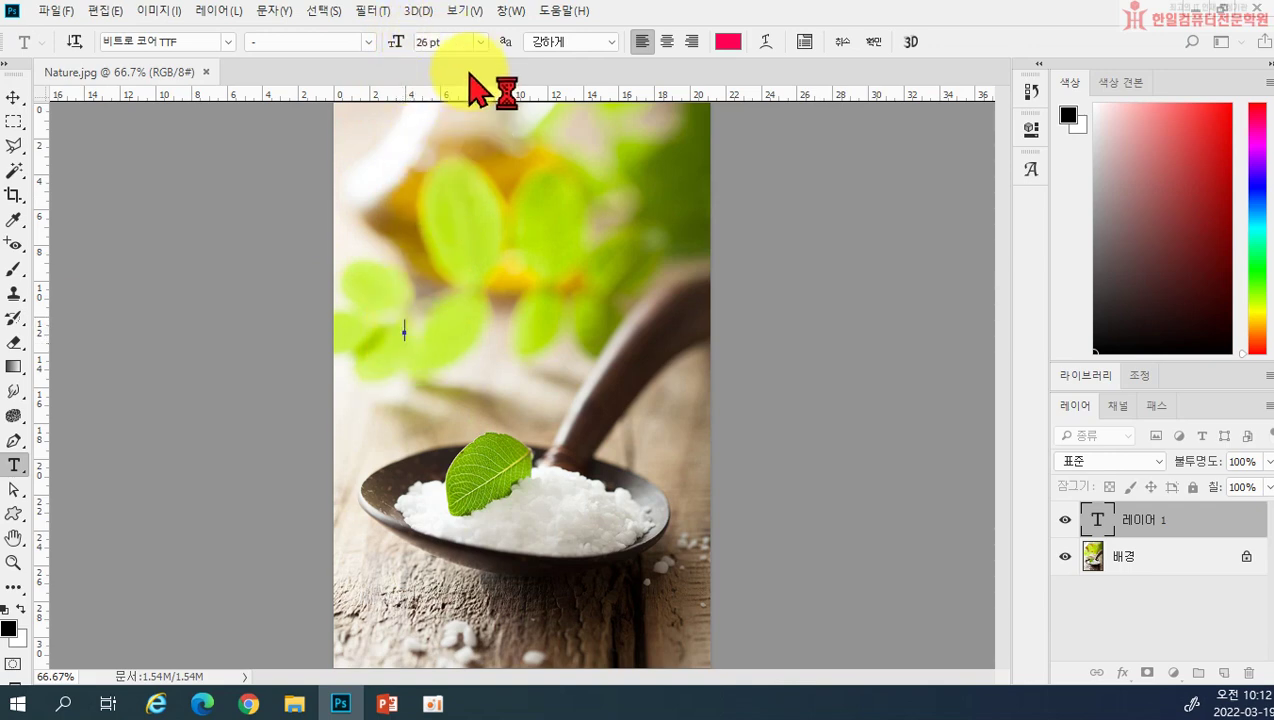
Set the new text's size to 60 pt and its colour to white (ffffff)
{"action": "left_click", "coordinate": [481, 44]}
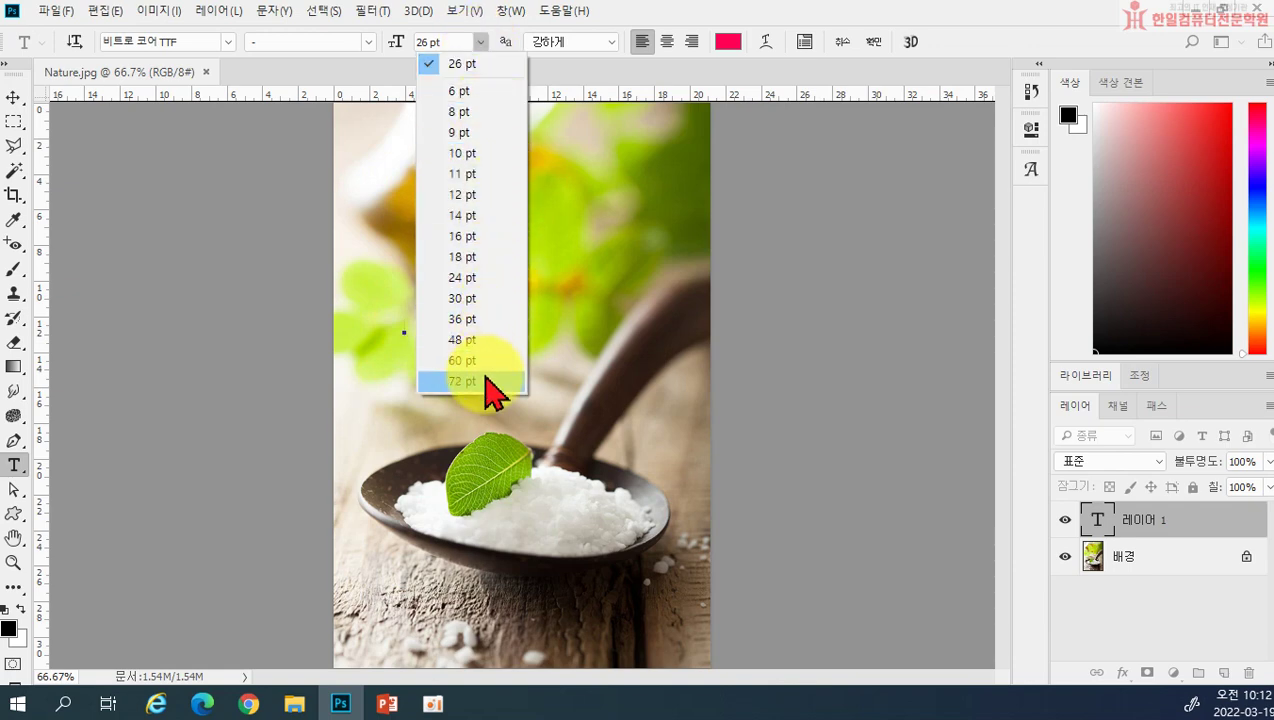
{"action": "left_click", "coordinate": [485, 342]}
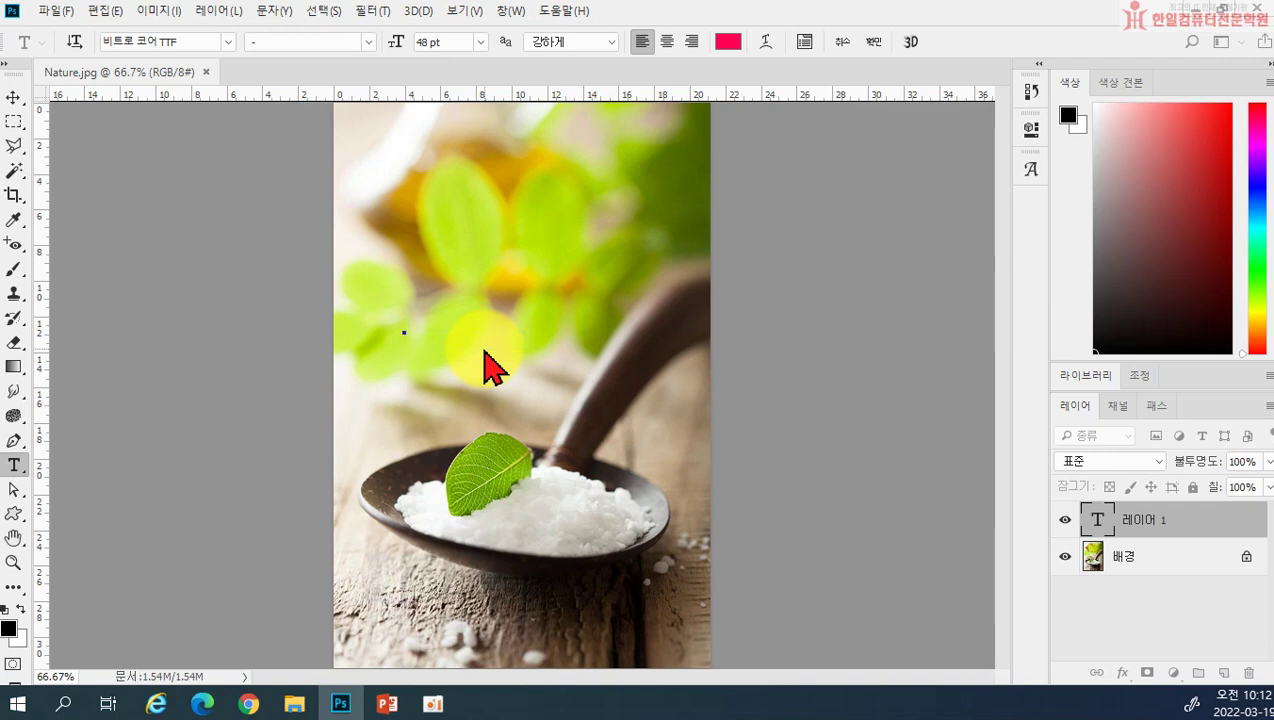
{"action": "left_click", "coordinate": [481, 44]}
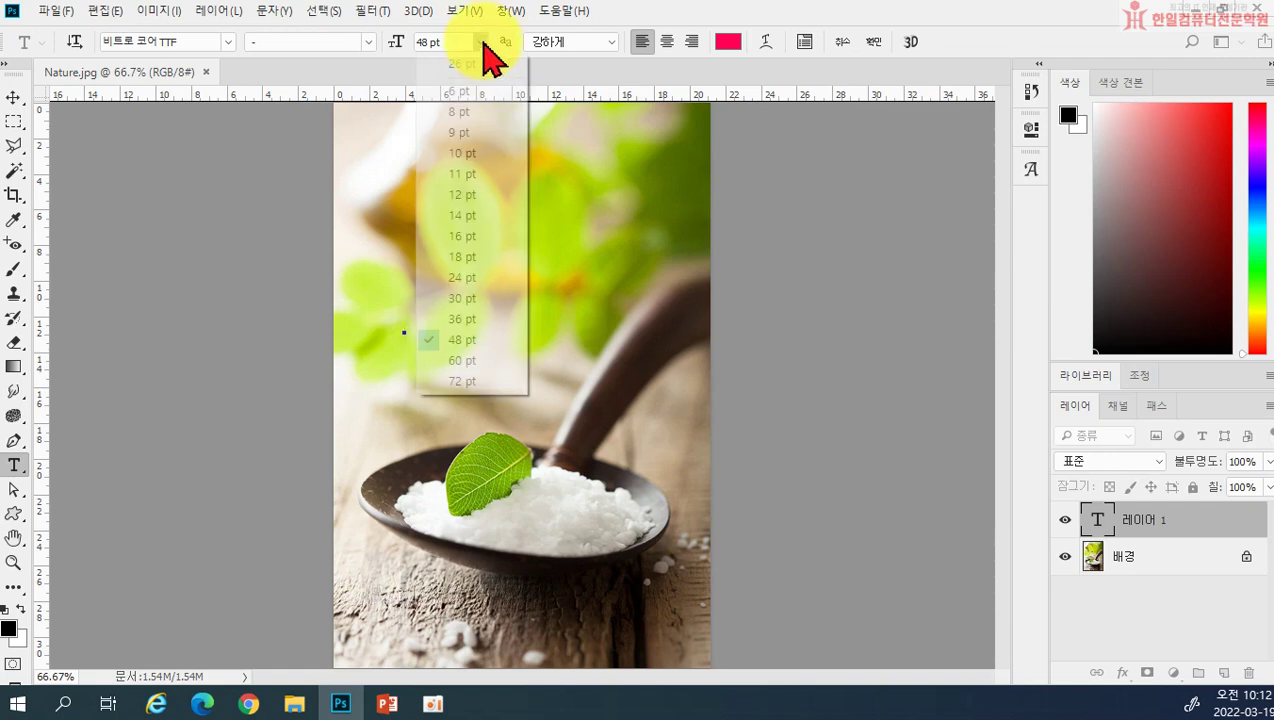
{"action": "left_click", "coordinate": [466, 360]}
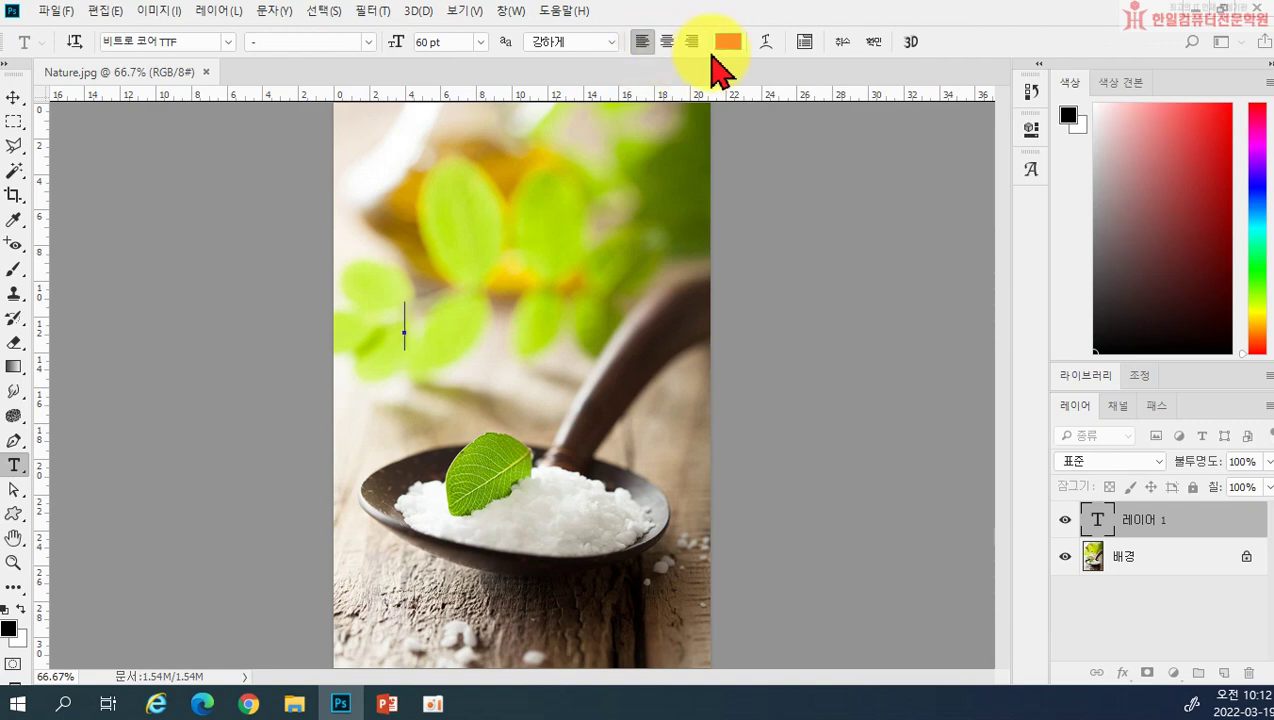
{"action": "left_click", "coordinate": [726, 45]}
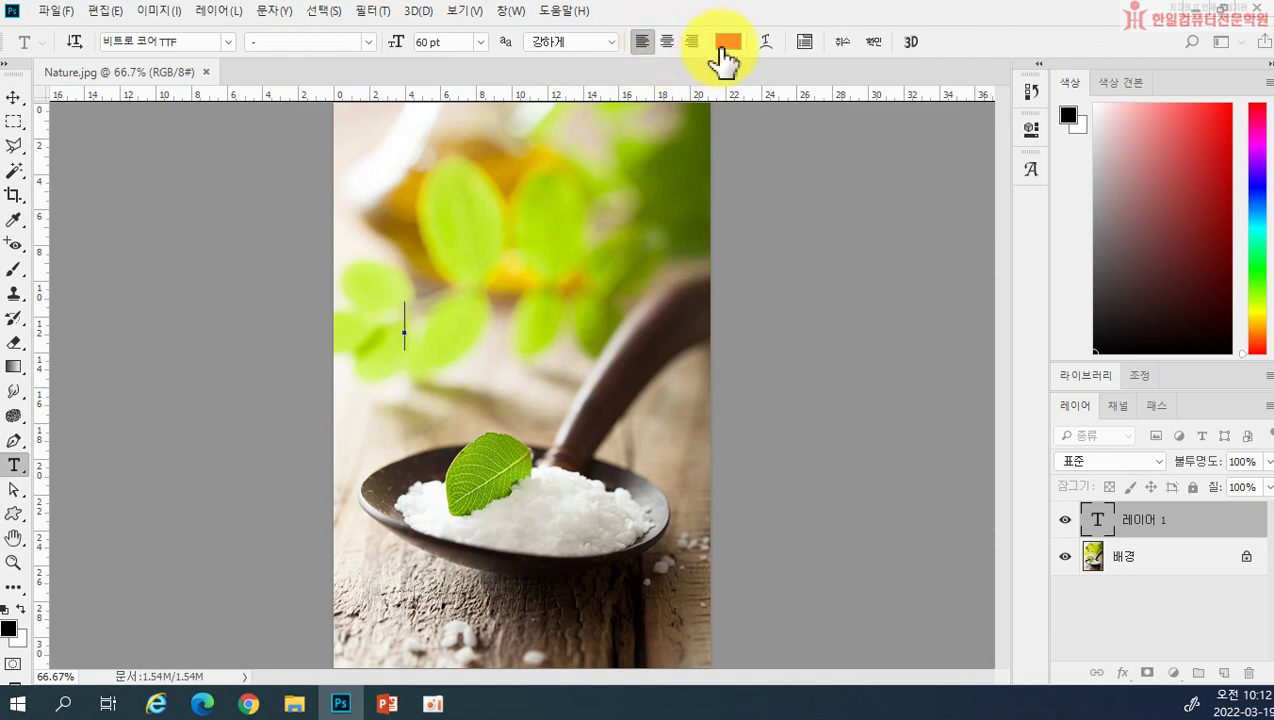
{"action": "left_click_drag", "start_coordinate": [805, 390], "coordinate": [655, 298]}
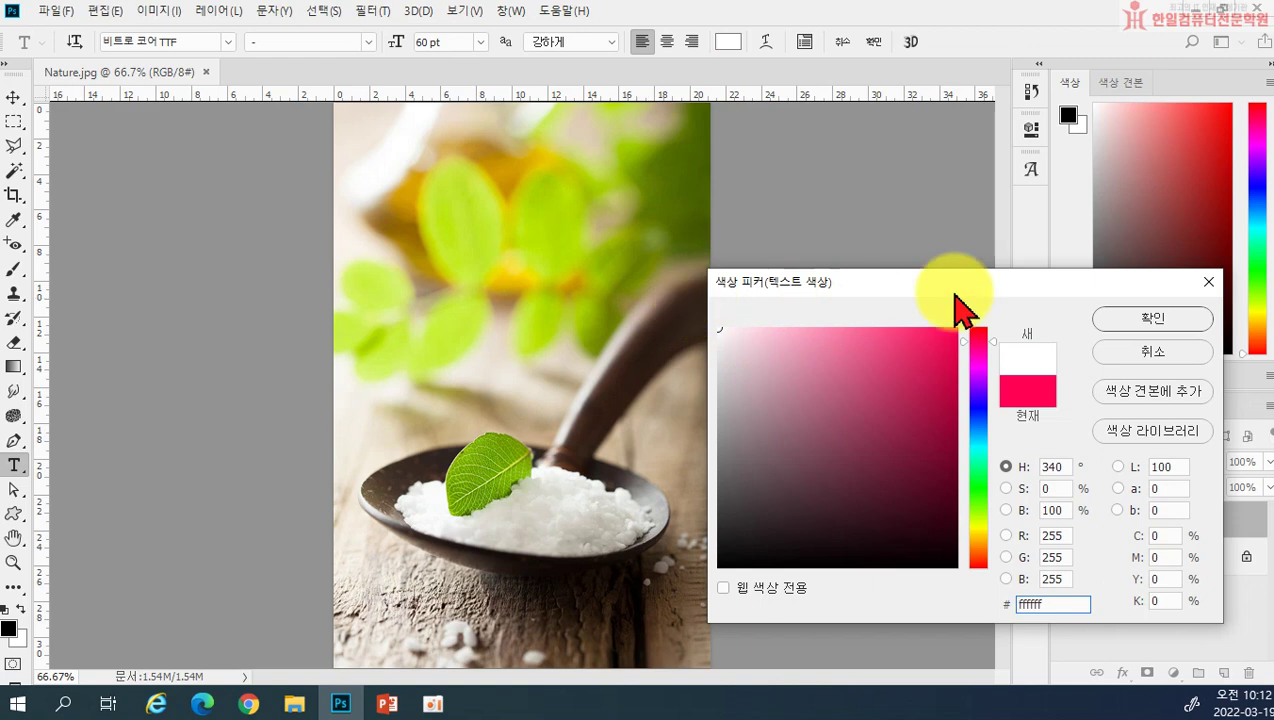
{"action": "left_click", "coordinate": [1156, 319]}
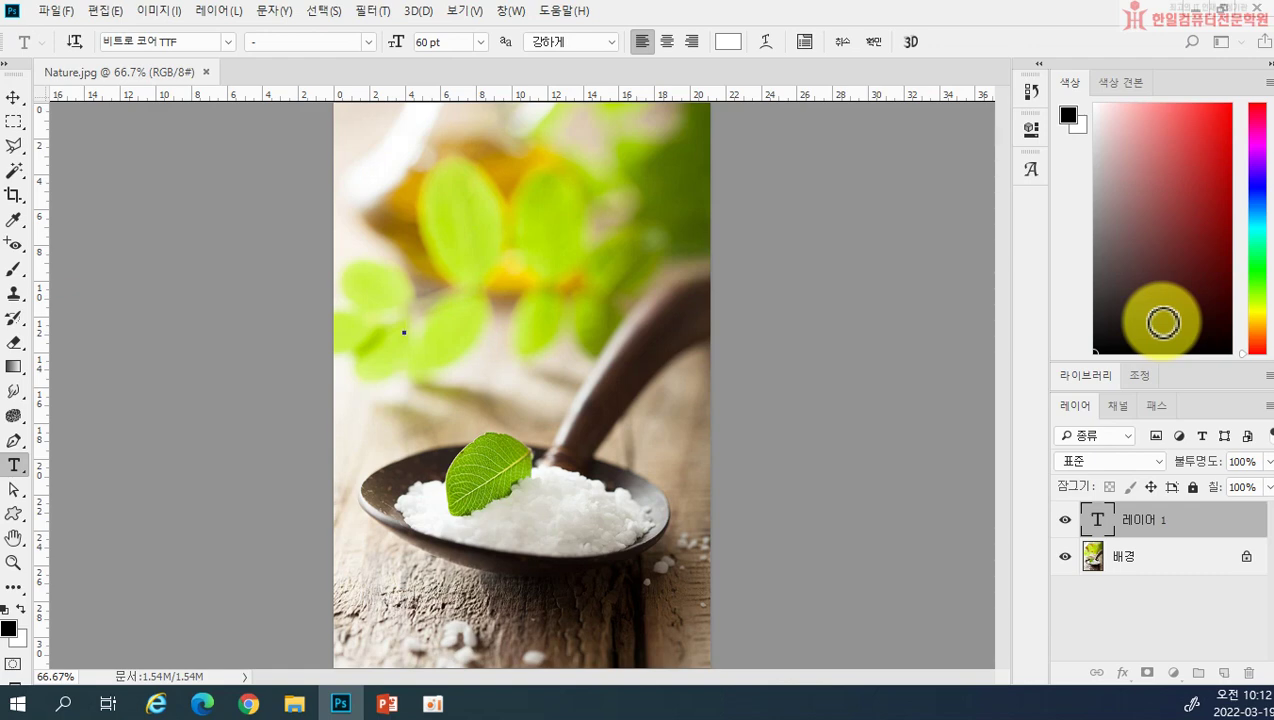
{"action": "type", "text": "자연하"}
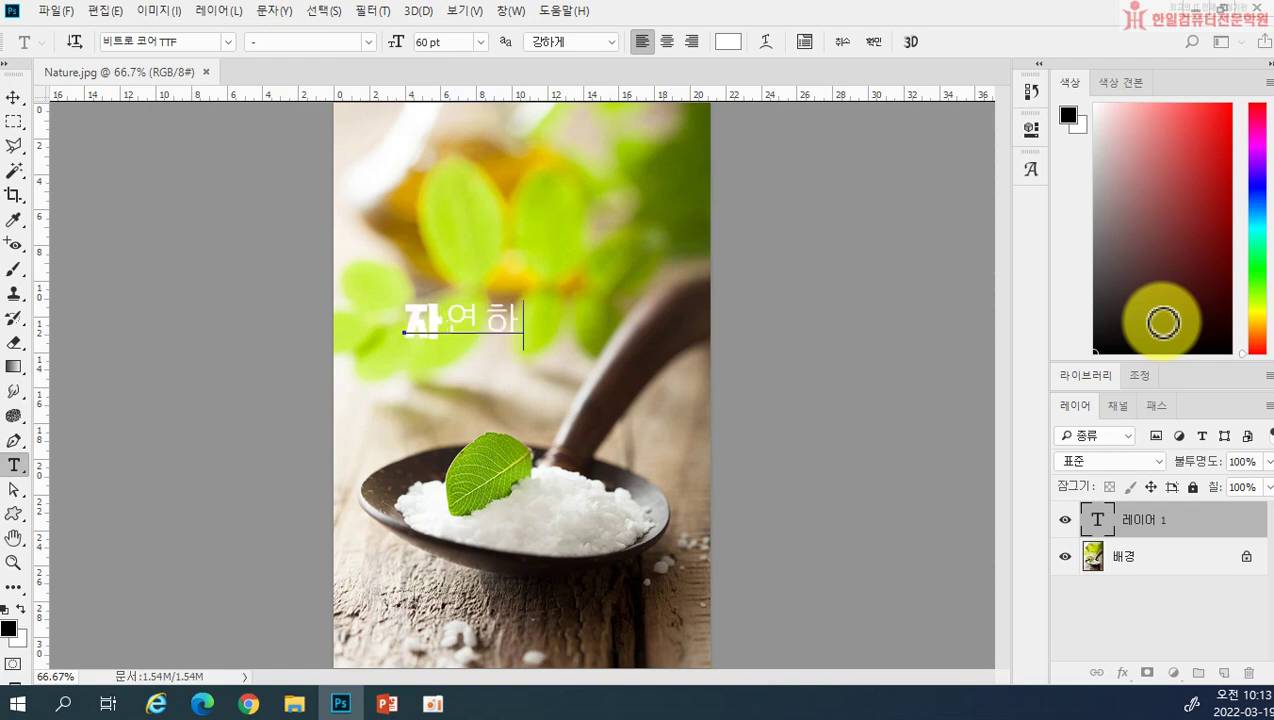
{"action": "type", "text": "ㅅㅡ푼"}
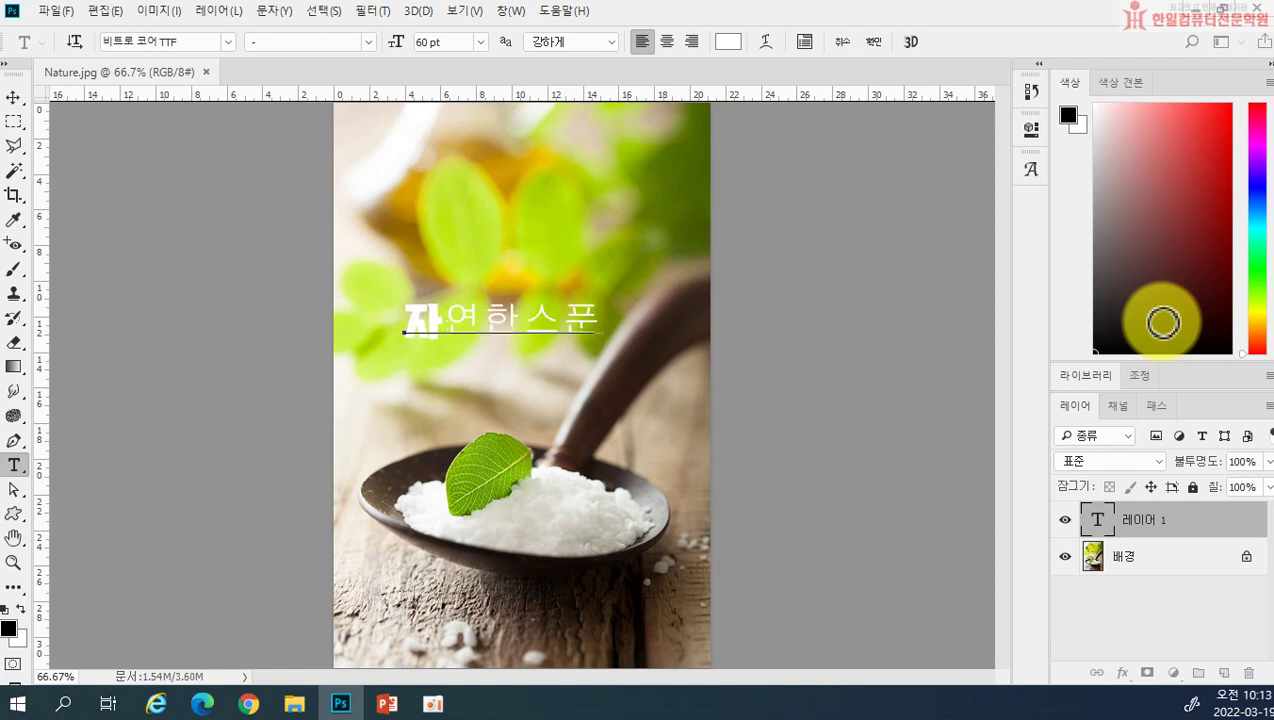
{"action": "key", "text": "BackSpace"}
{"action": "key", "text": "BackSpace"}
{"action": "key", "text": "BackSpace"}
{"action": "key", "text": "BackSpace"}
{"action": "key", "text": "BackSpace"}
{"action": "key", "text": "BackSpace"}
{"action": "key", "text": "BackSpace"}
Enter the text 자연한스푼 on the photo and commit the text layer
{"action": "type", "text": "장"}
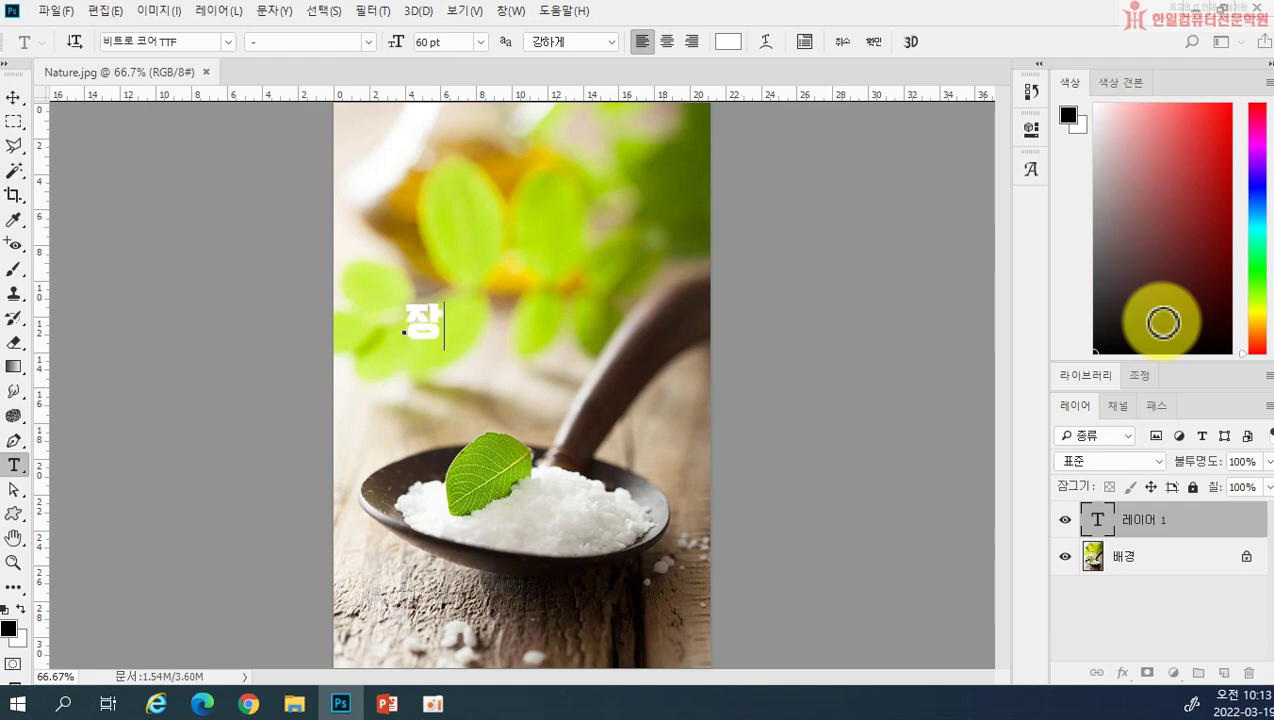
{"action": "type", "text": "ㅕ"}
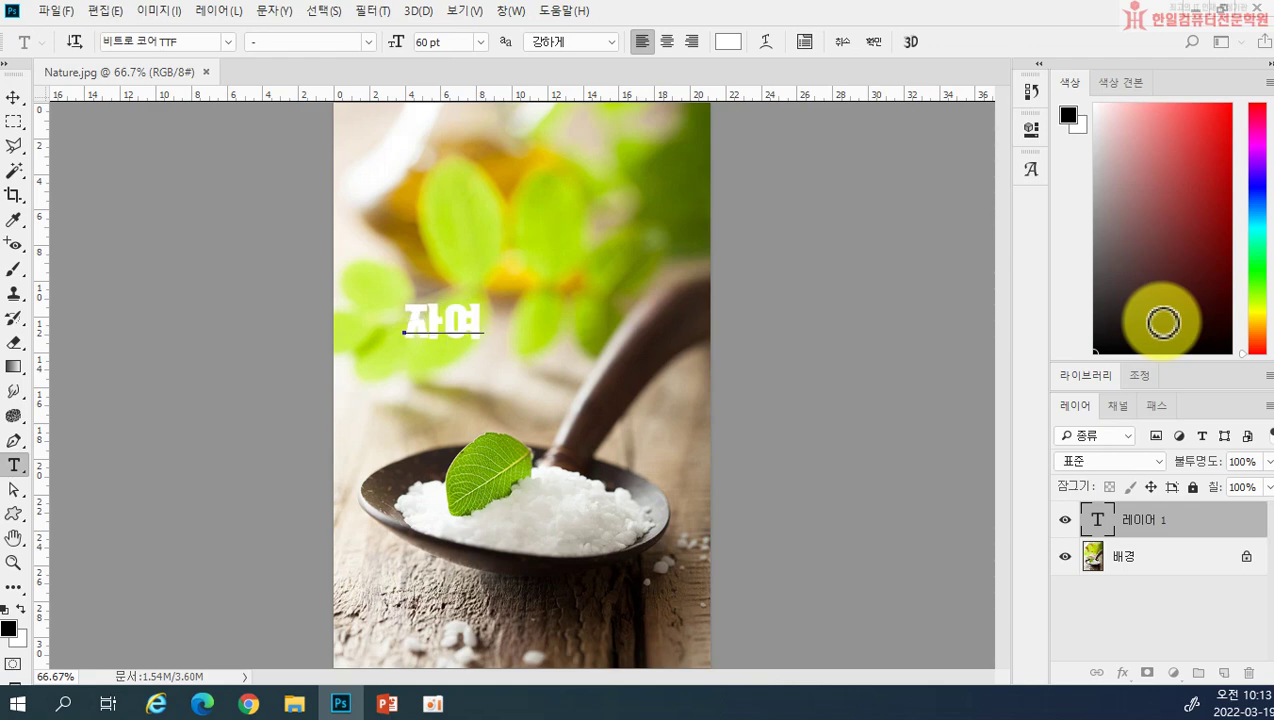
{"action": "type", "text": "ㄴ"}
{"action": "key", "text": "BackSpace"}
{"action": "type", "text": "ㄹ"}
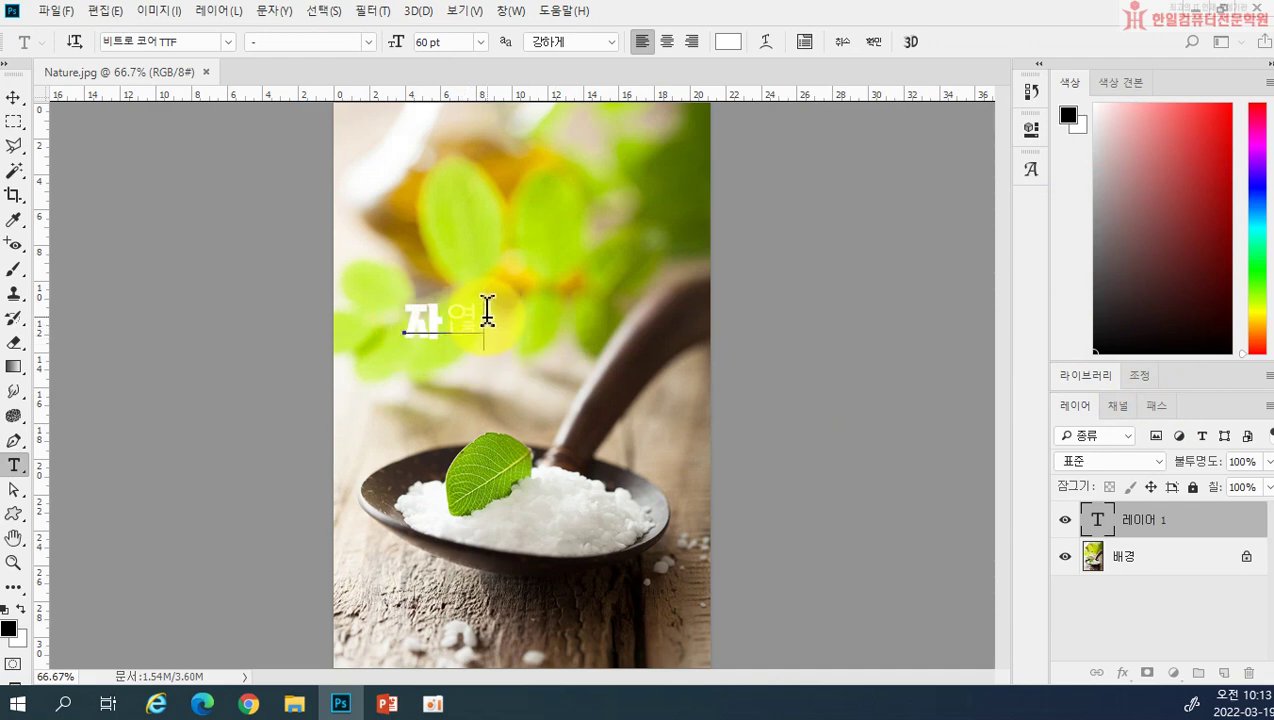
{"action": "type", "text": "연"}
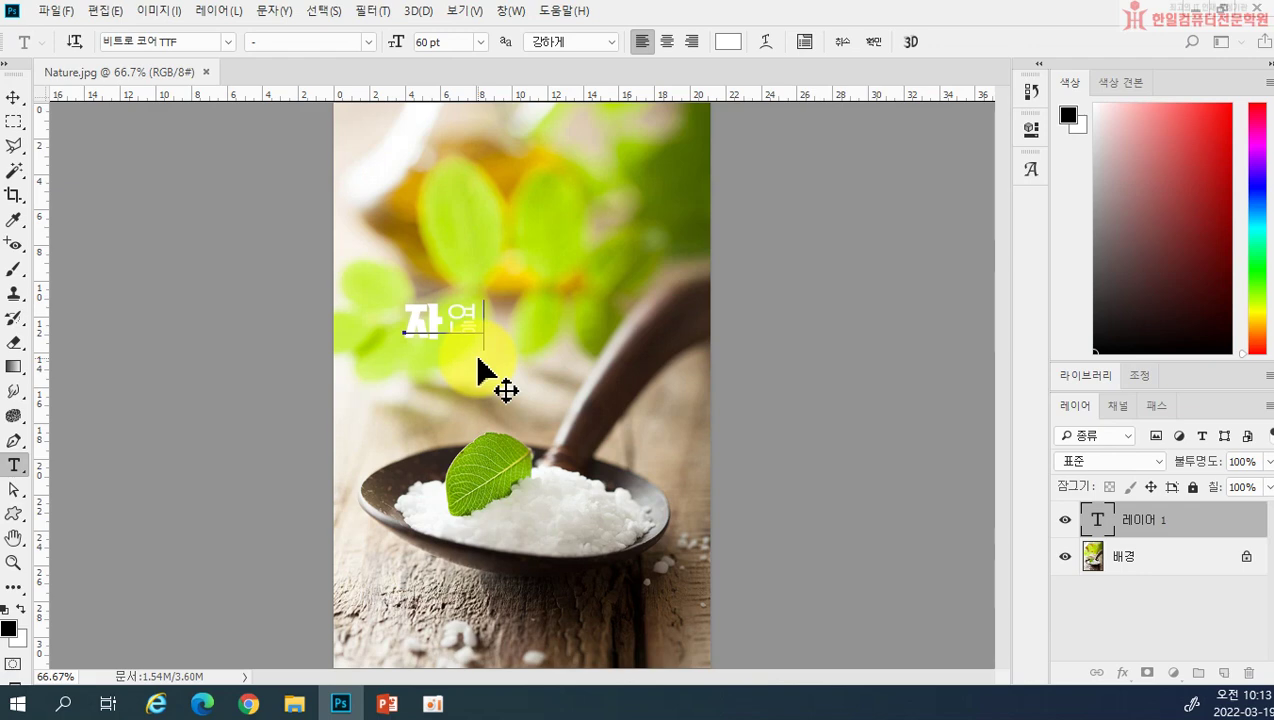
{"action": "type", "text": "한"}
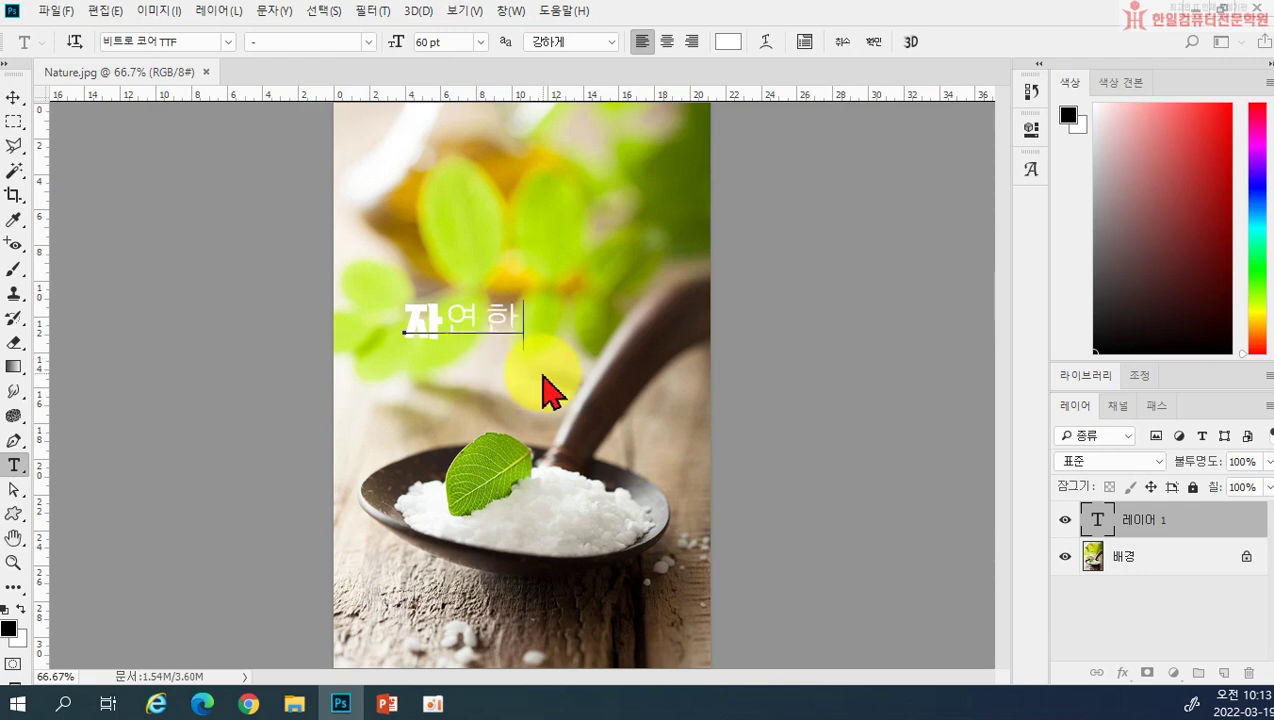
{"action": "type", "text": "스푼"}
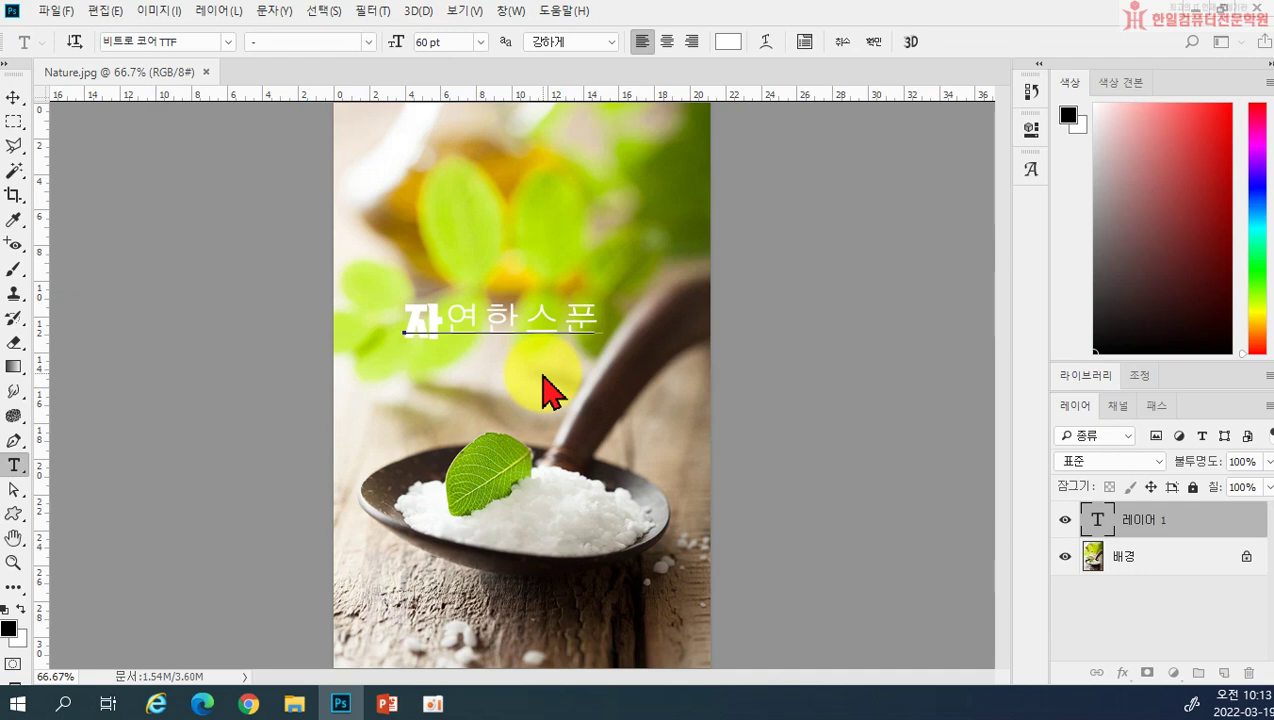
{"action": "left_click", "coordinate": [540, 364]}
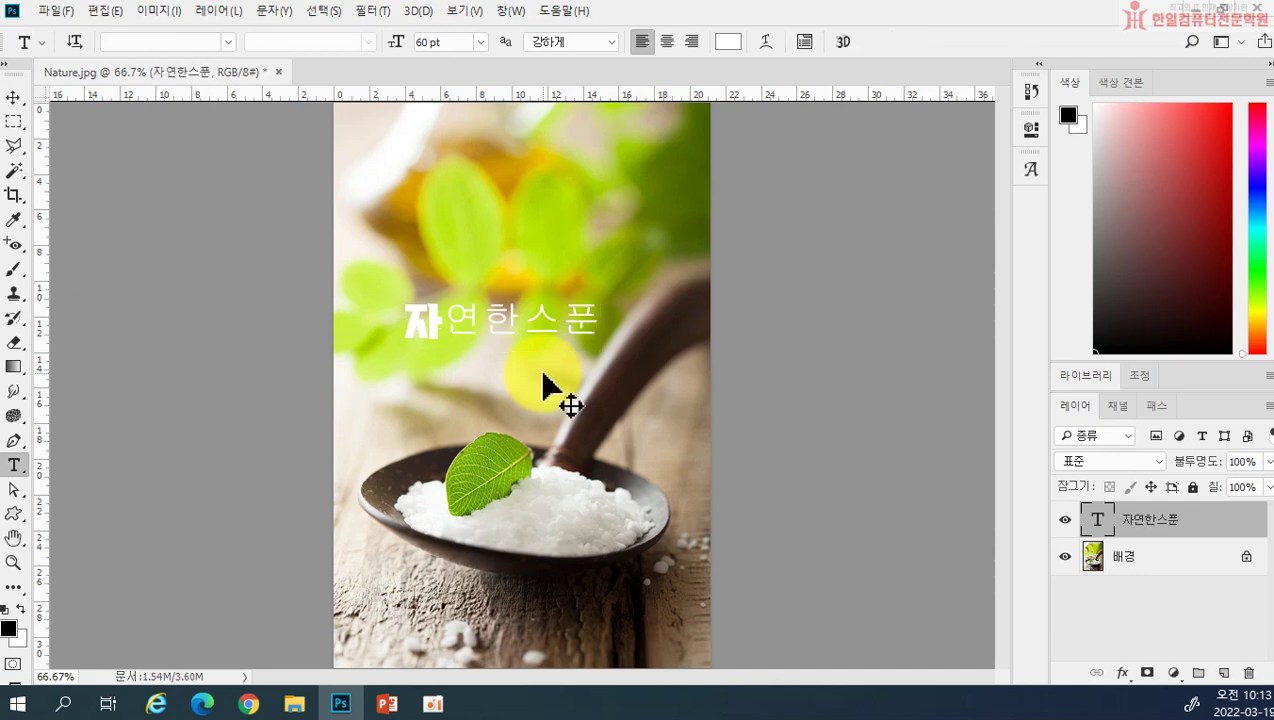
Change the font of the whole 자연한스푼 text to Tmon몬소리
{"action": "left_click_drag", "start_coordinate": [404, 318], "coordinate": [442, 318]}
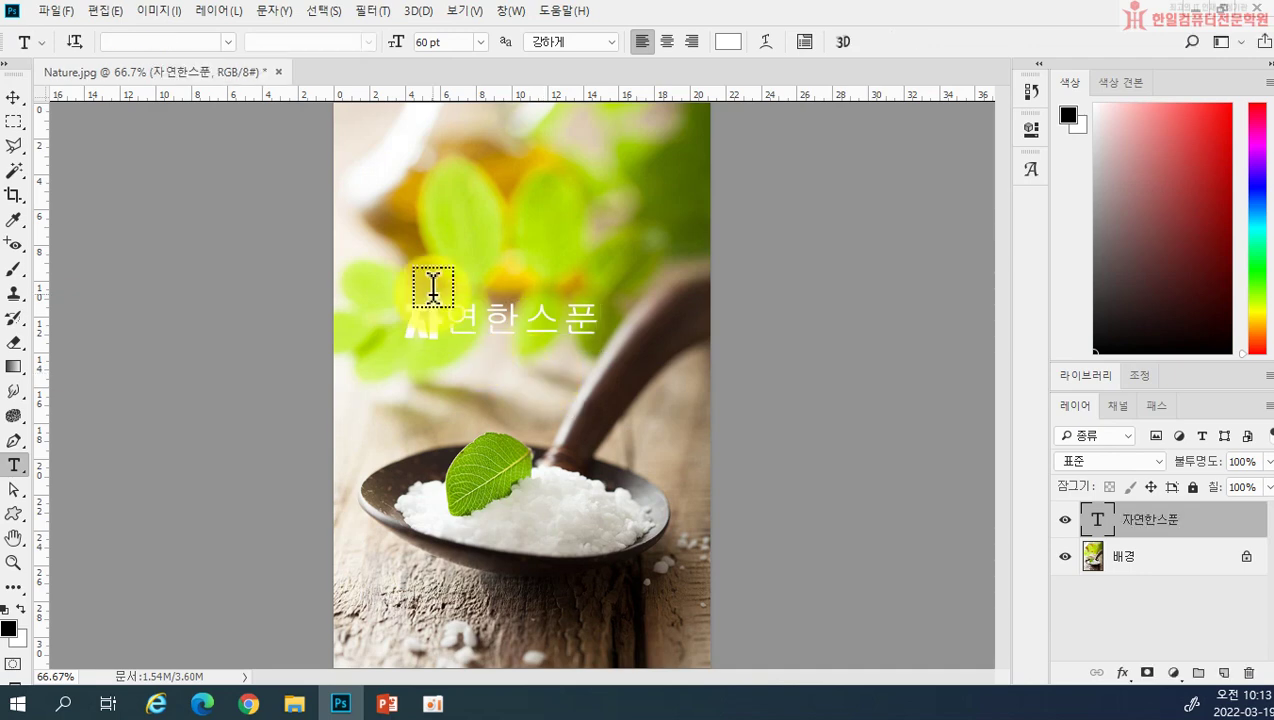
{"action": "left_click", "coordinate": [228, 42]}
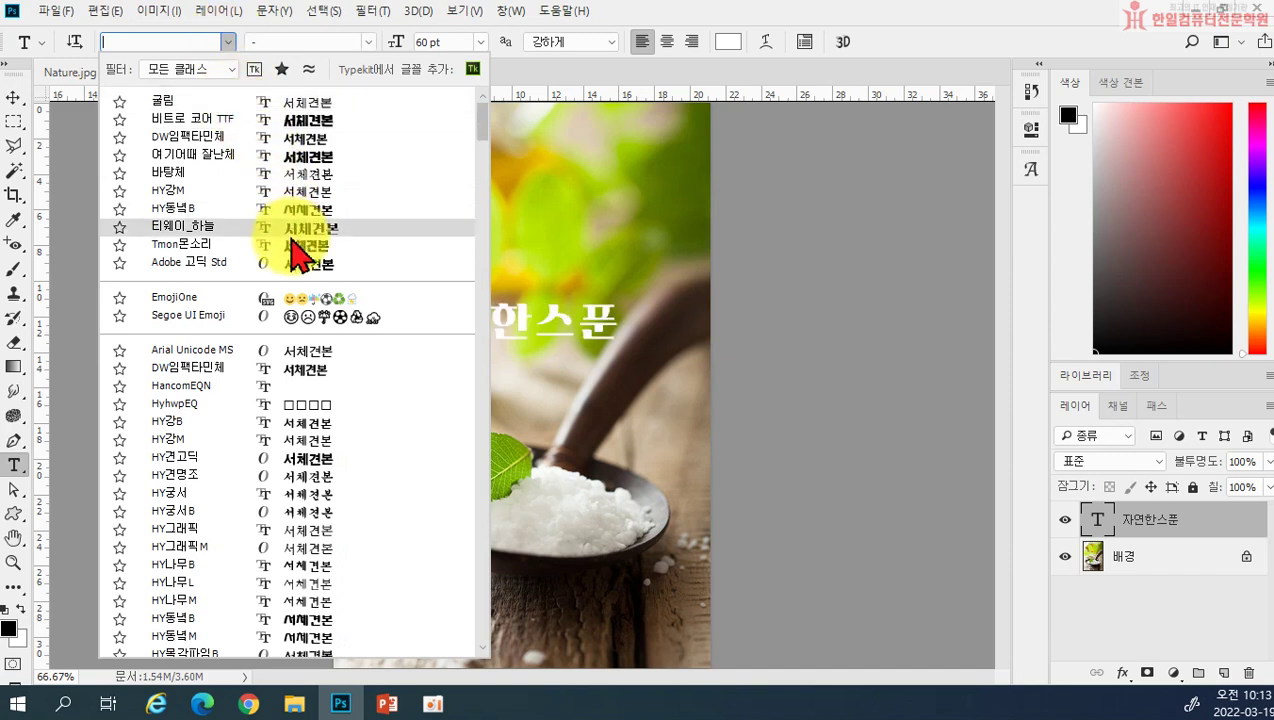
{"action": "left_click", "coordinate": [298, 244]}
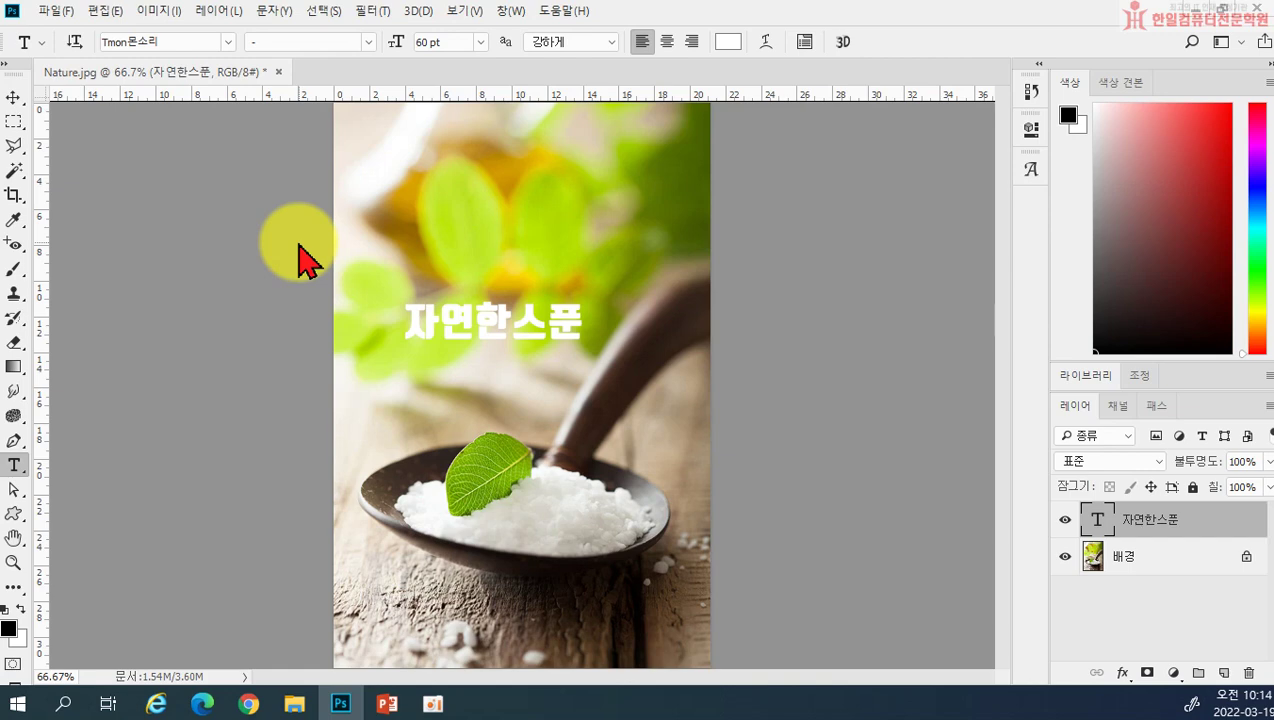
Try adding a second 자연한스푼 text line below the first one, and delete its layer again
{"action": "left_click", "coordinate": [415, 386]}
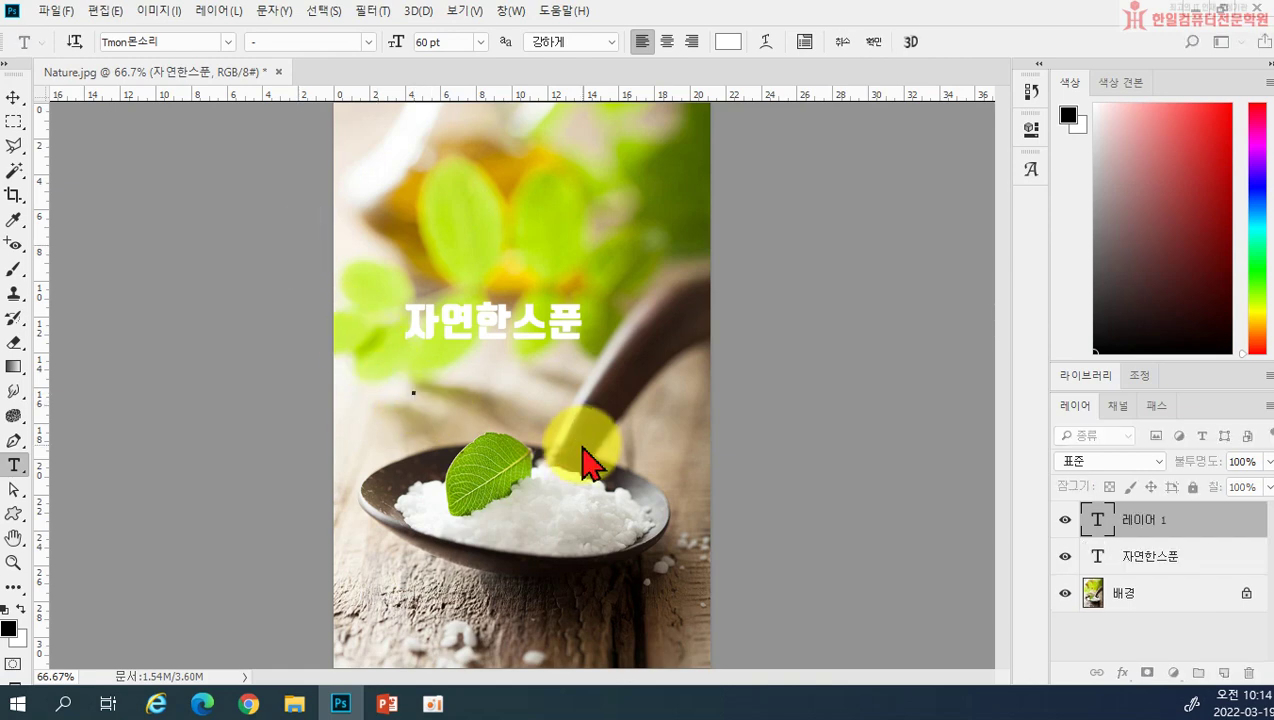
{"action": "type", "text": "자여"}
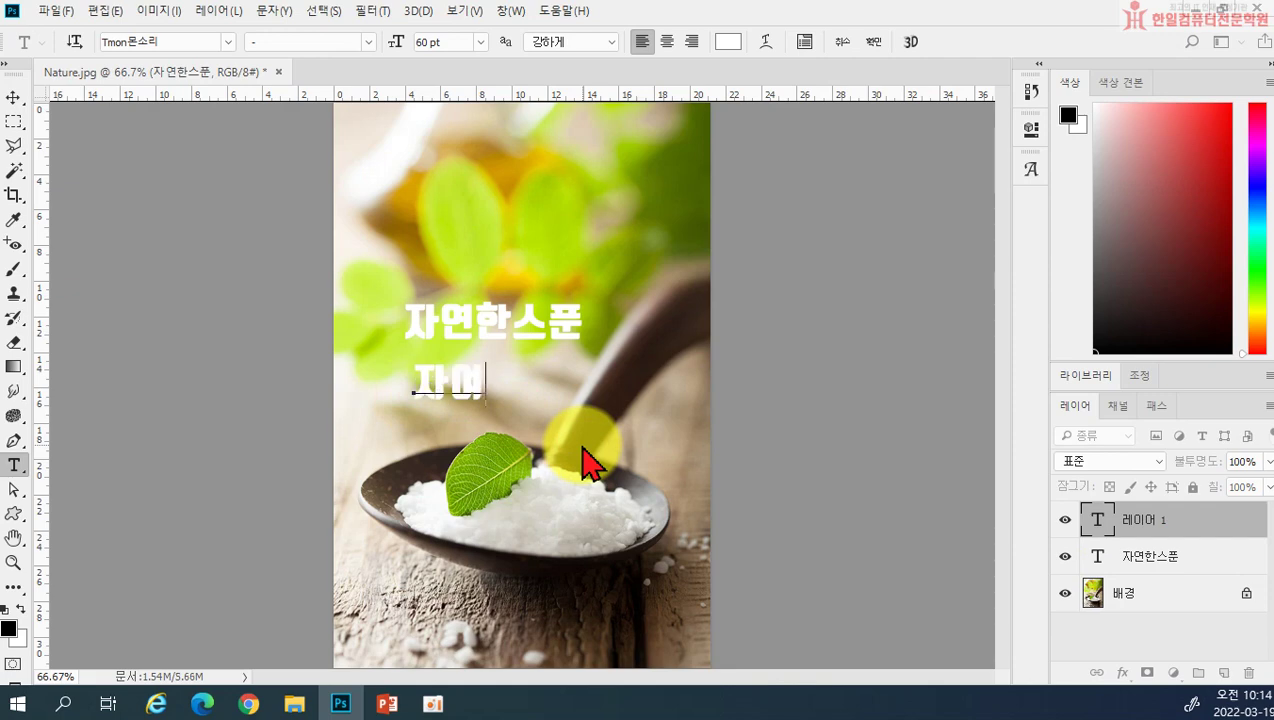
{"action": "type", "text": "ㄴ"}
{"action": "type", "text": "하ㄴ스"}
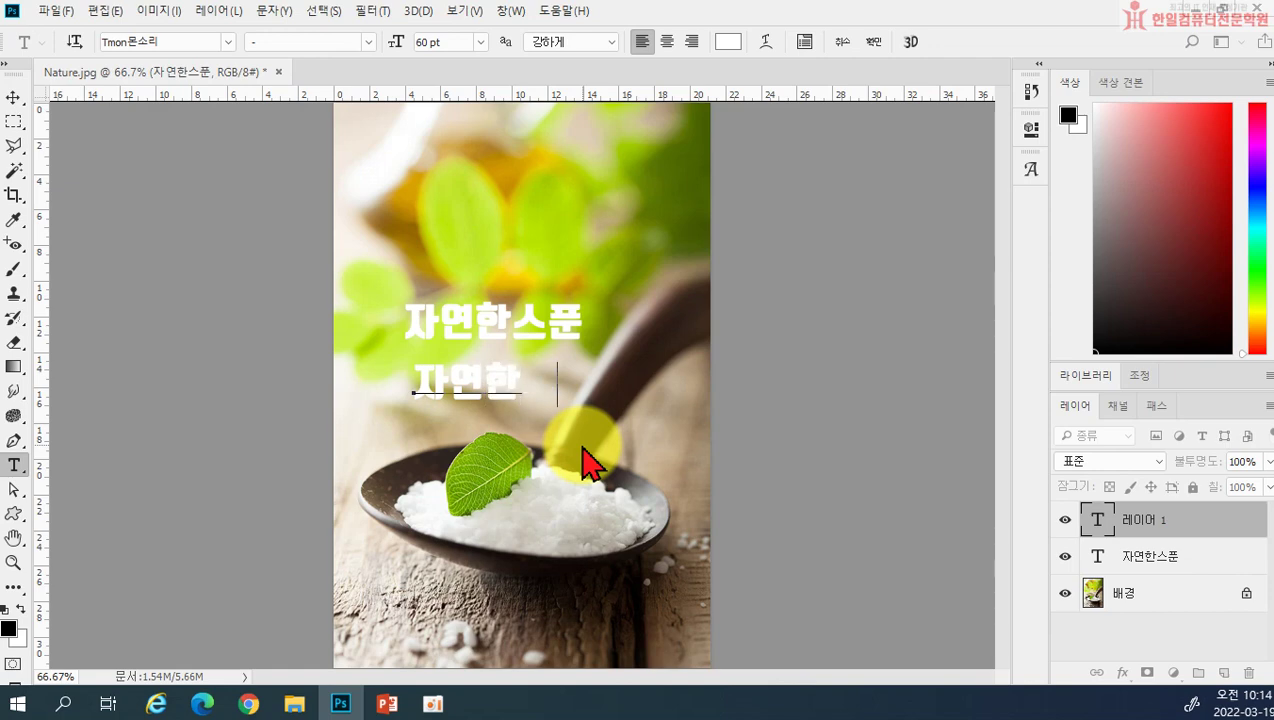
{"action": "type", "text": "푼"}
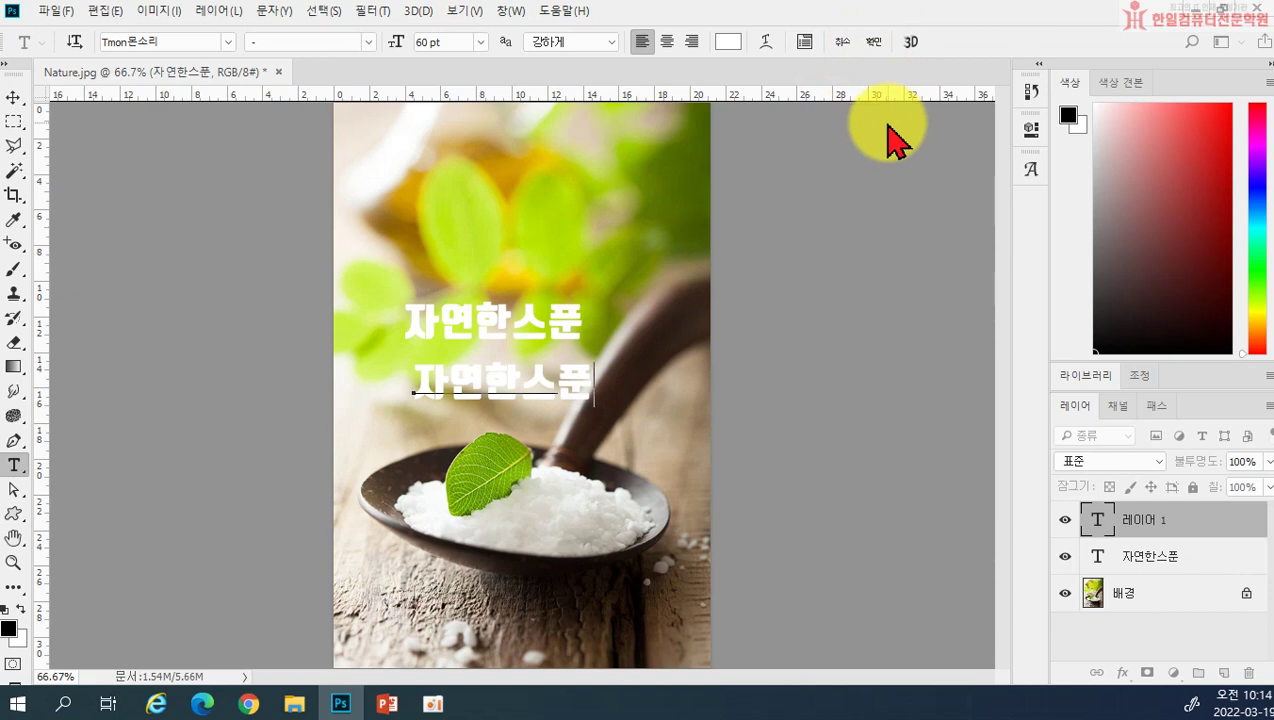
{"action": "key", "text": "ctrl"}
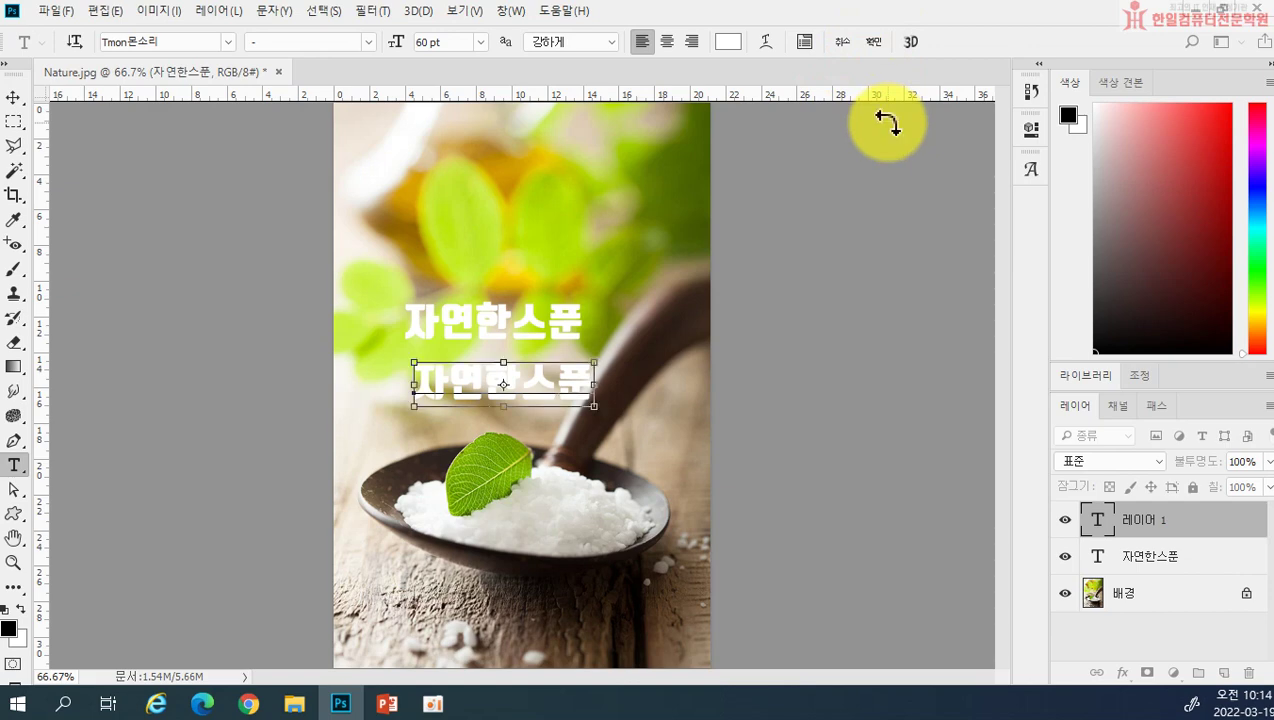
{"action": "key", "text": "ctrl+Return"}
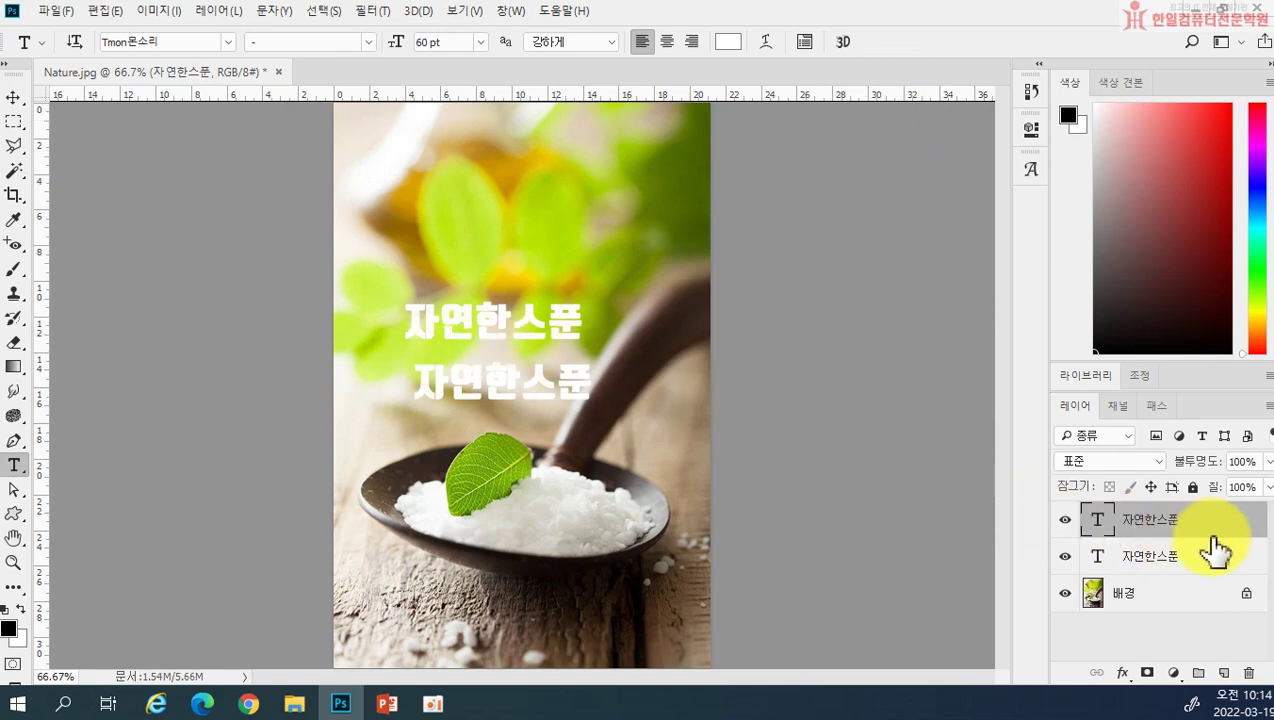
{"action": "key", "text": "Delete"}
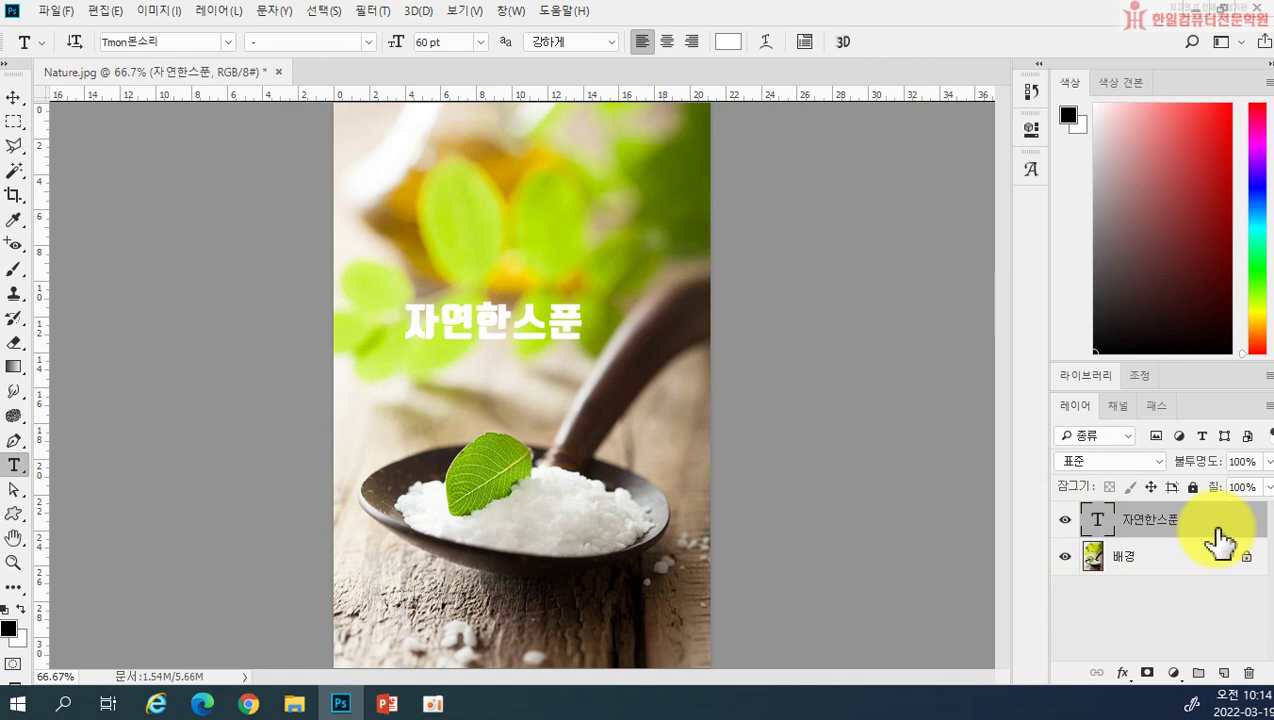
Move the 자연한스푼 text slightly down and to the right, to just above the spoon
{"action": "left_click", "coordinate": [14, 97]}
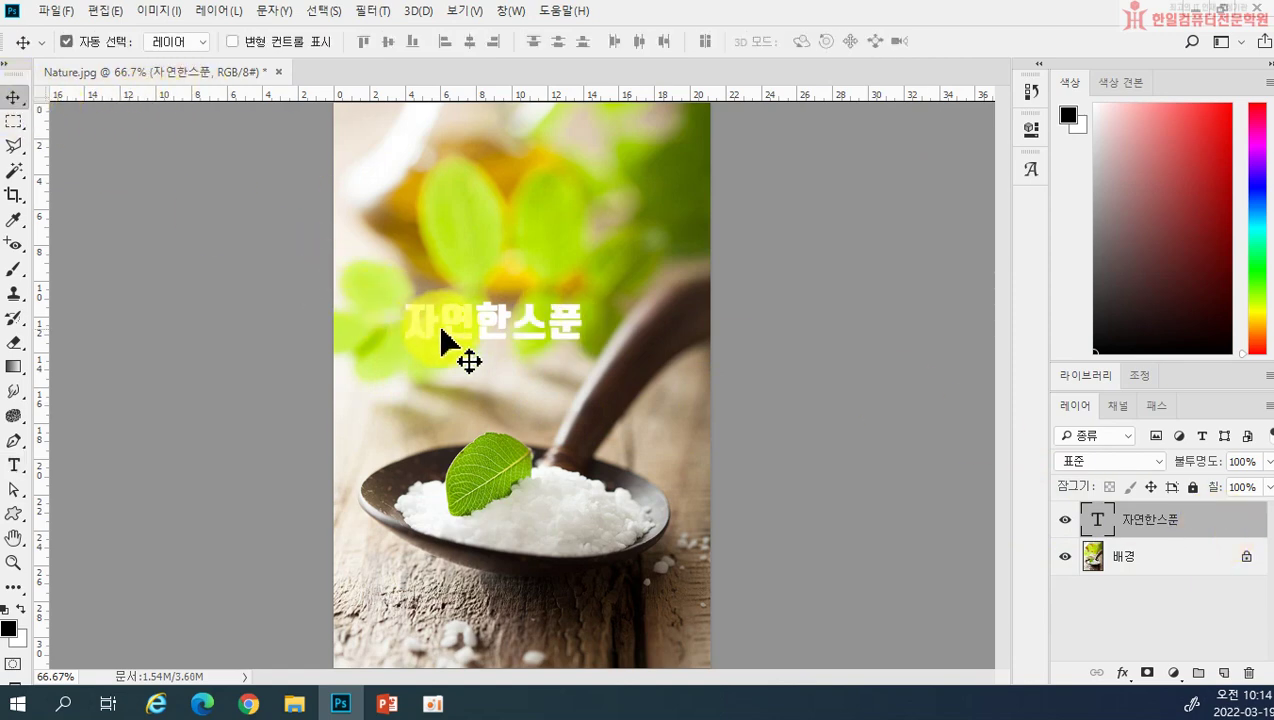
{"action": "left_click_drag", "start_coordinate": [455, 338], "coordinate": [484, 393]}
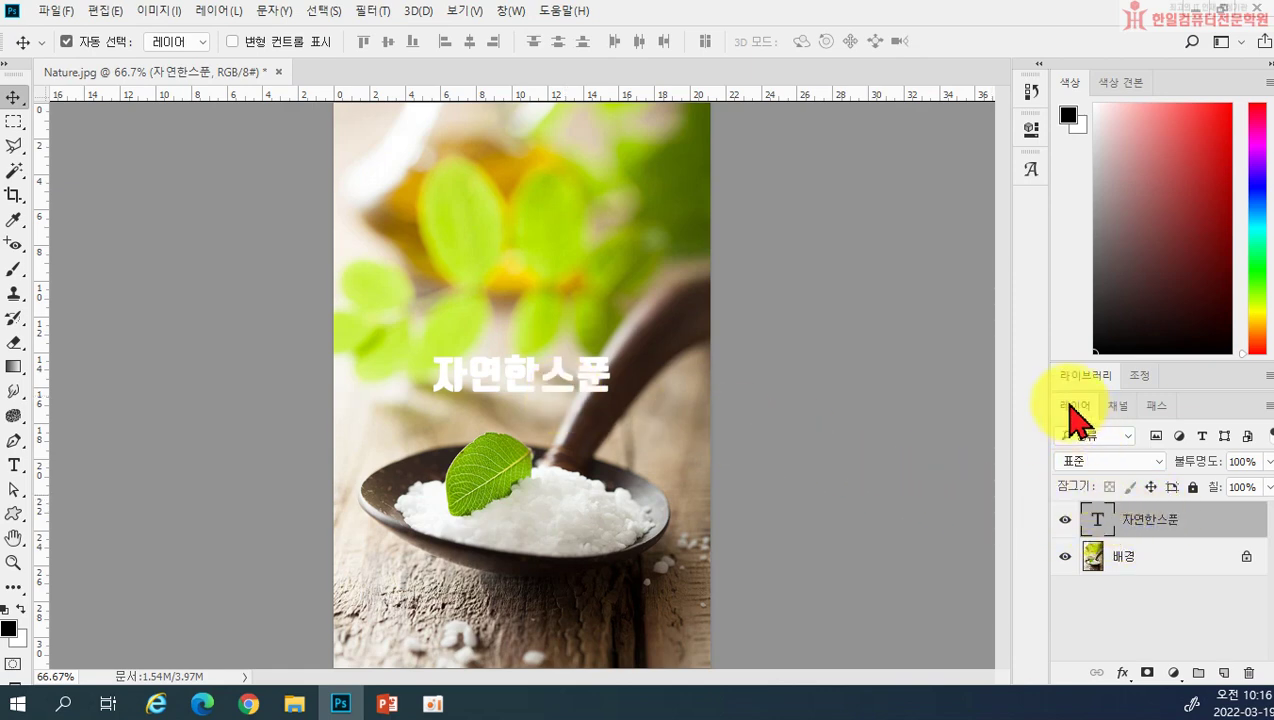
Add a Bevel & Emboss (경사와 엠보스) effect to the 자연한스푼 layer and move its settings clear of the text
{"action": "left_click_drag", "start_coordinate": [1108, 522], "coordinate": [1125, 678]}
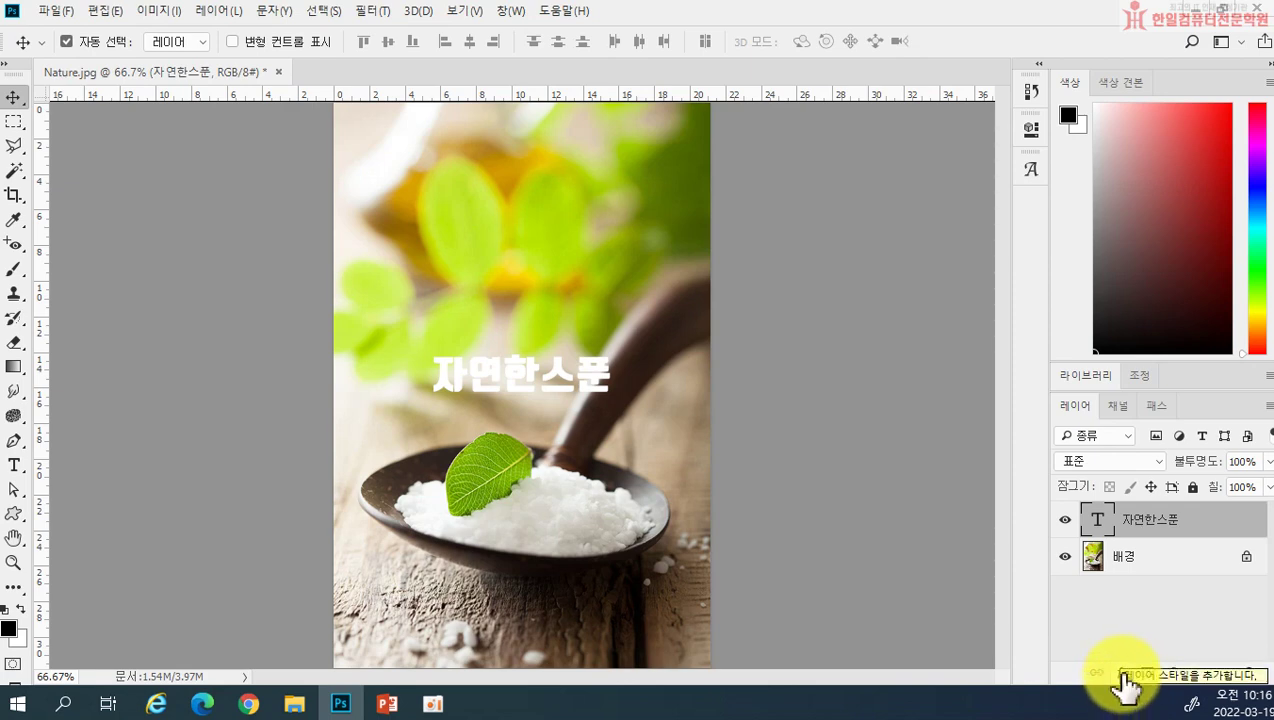
{"action": "left_click", "coordinate": [1124, 675]}
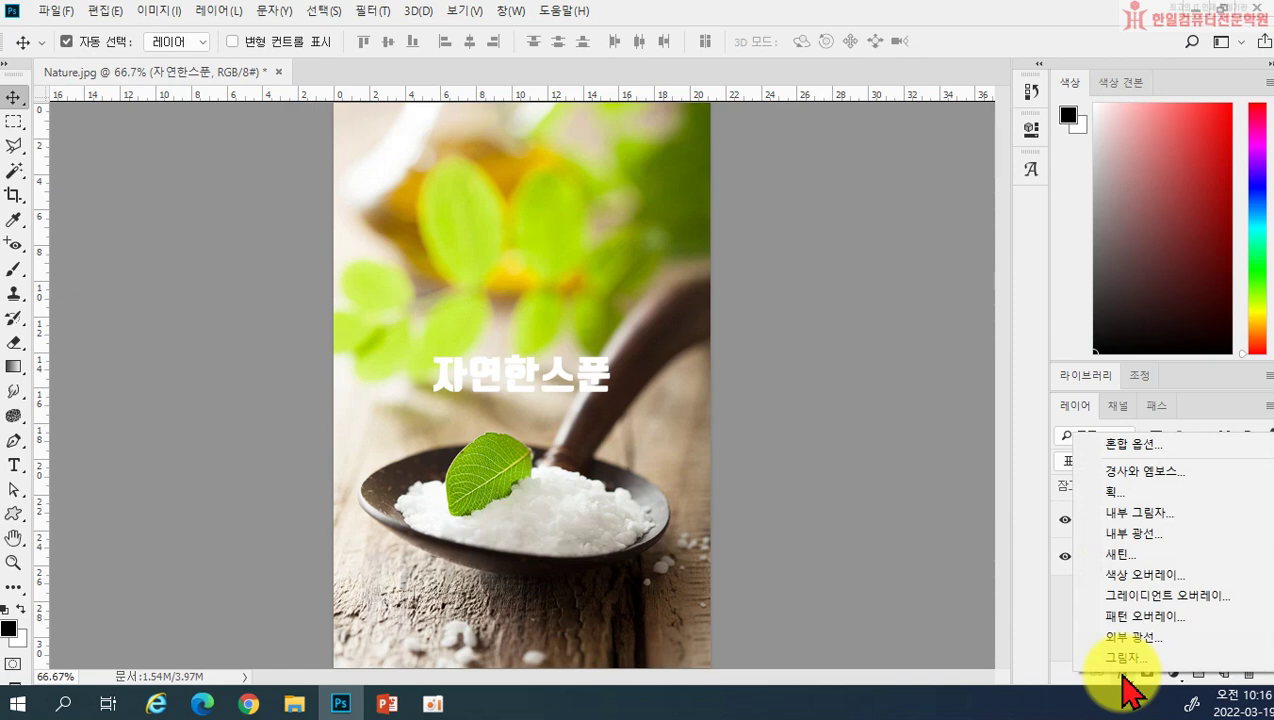
{"action": "left_click", "coordinate": [1124, 474]}
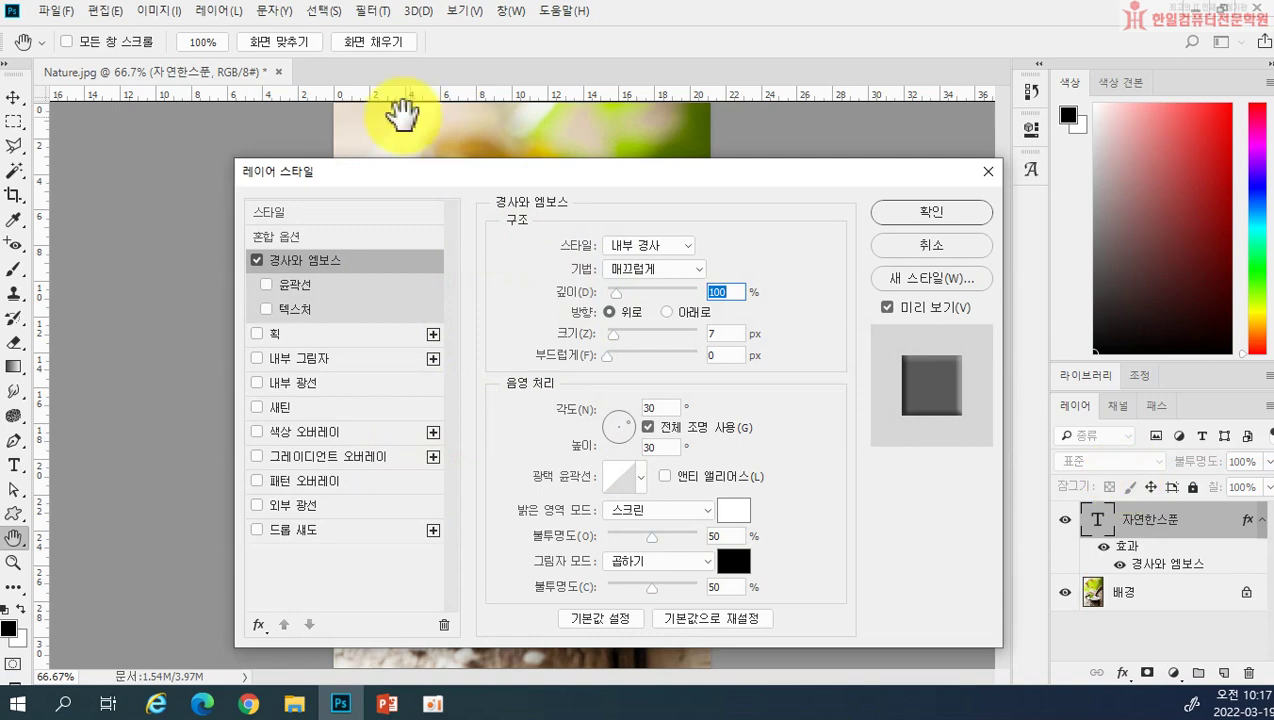
{"action": "left_click_drag", "start_coordinate": [449, 176], "coordinate": [772, 168]}
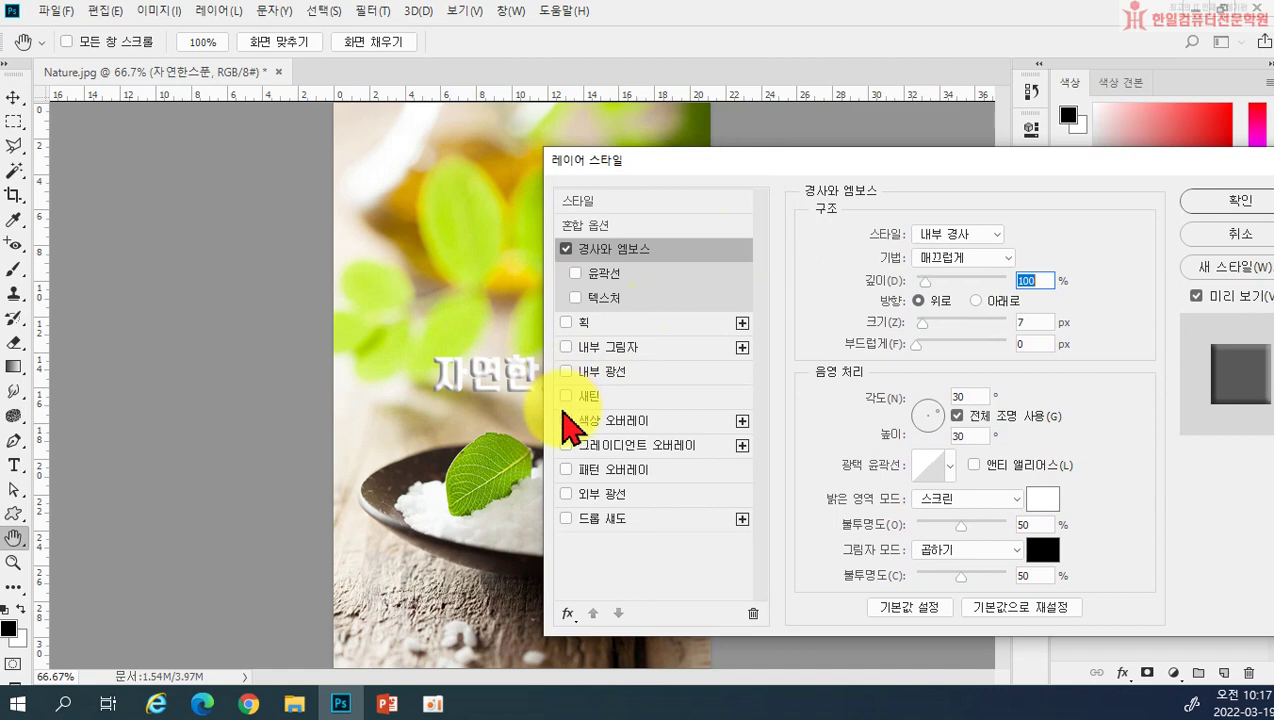
{"action": "left_click_drag", "start_coordinate": [719, 169], "coordinate": [835, 163]}
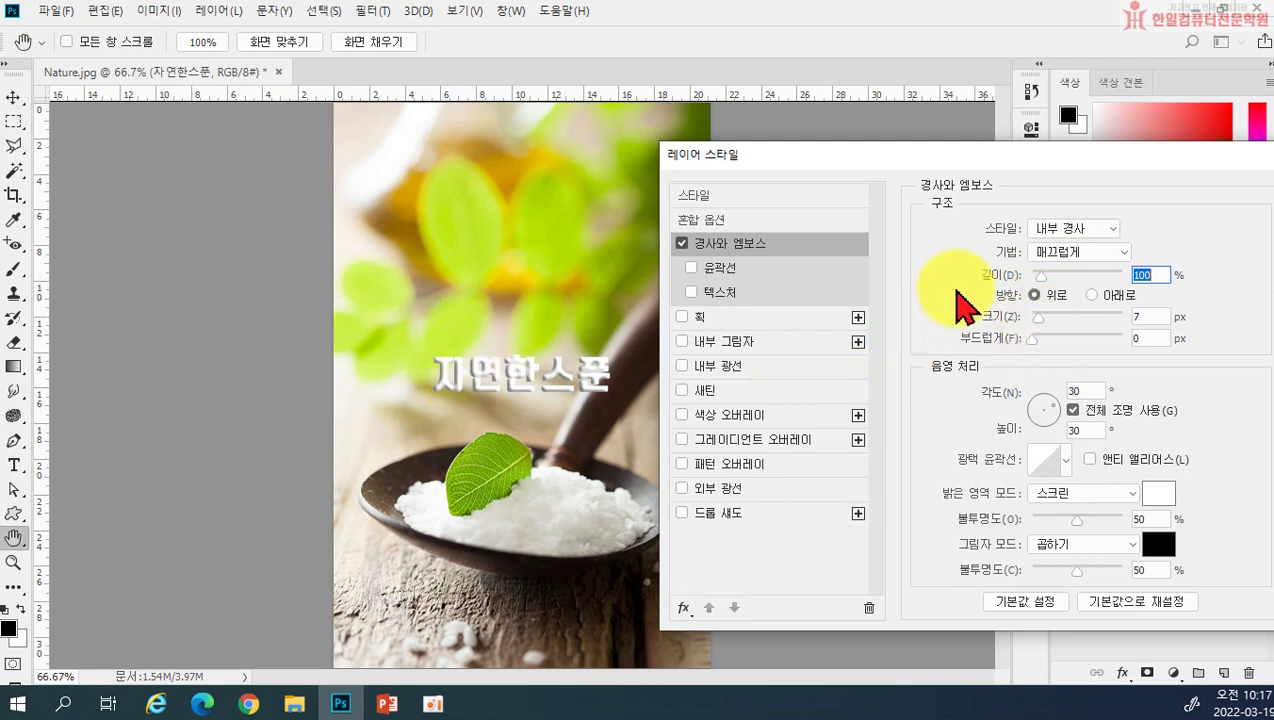
Set the inner bevel to depth 136%, size 5 px and soften 0 px, with light angle 35° and altitude 26°
{"action": "left_click_drag", "start_coordinate": [1041, 274], "coordinate": [1037, 320]}
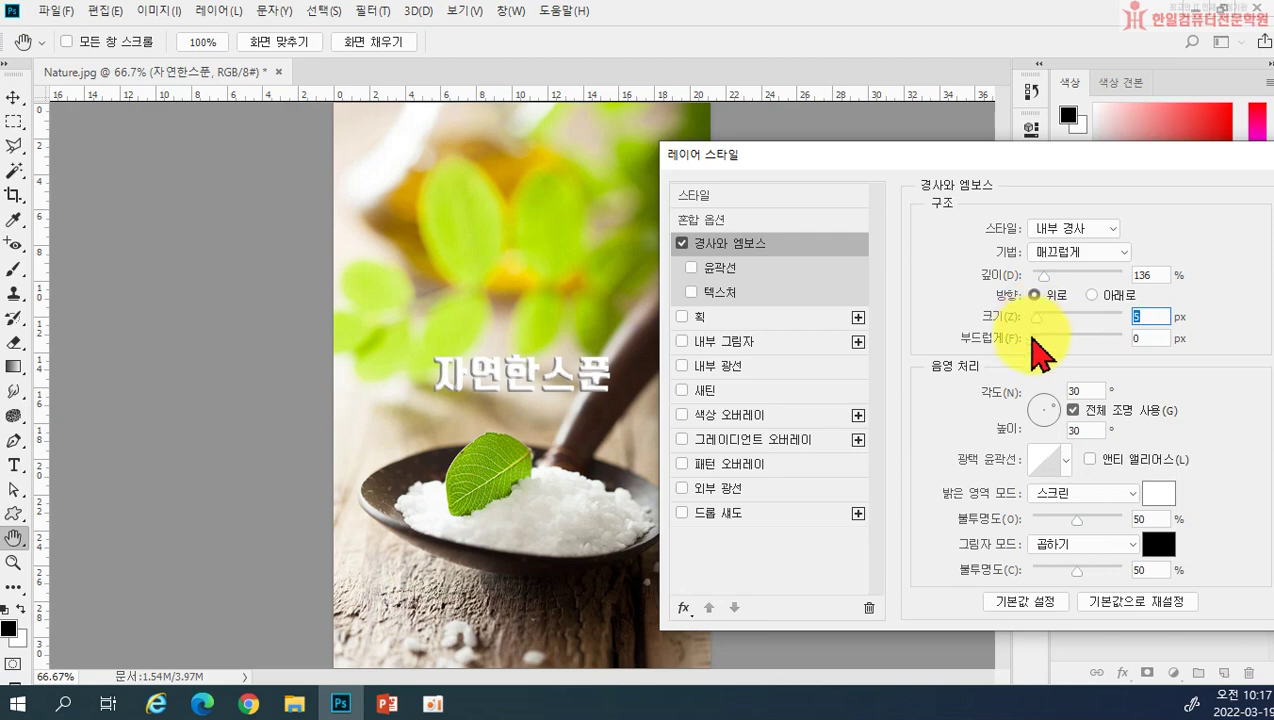
{"action": "key", "text": "Tab"}
{"action": "left_click_drag", "start_coordinate": [1054, 339], "coordinate": [1025, 345]}
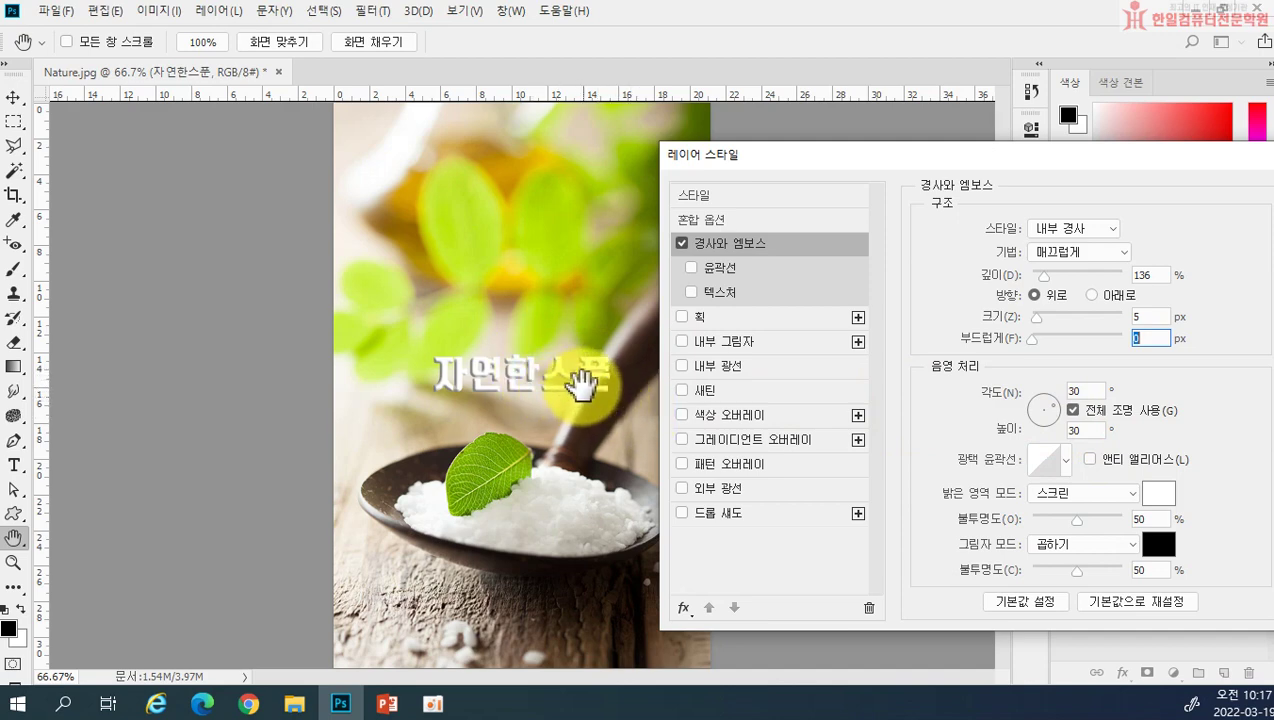
{"action": "left_click_drag", "start_coordinate": [1046, 410], "coordinate": [1054, 402]}
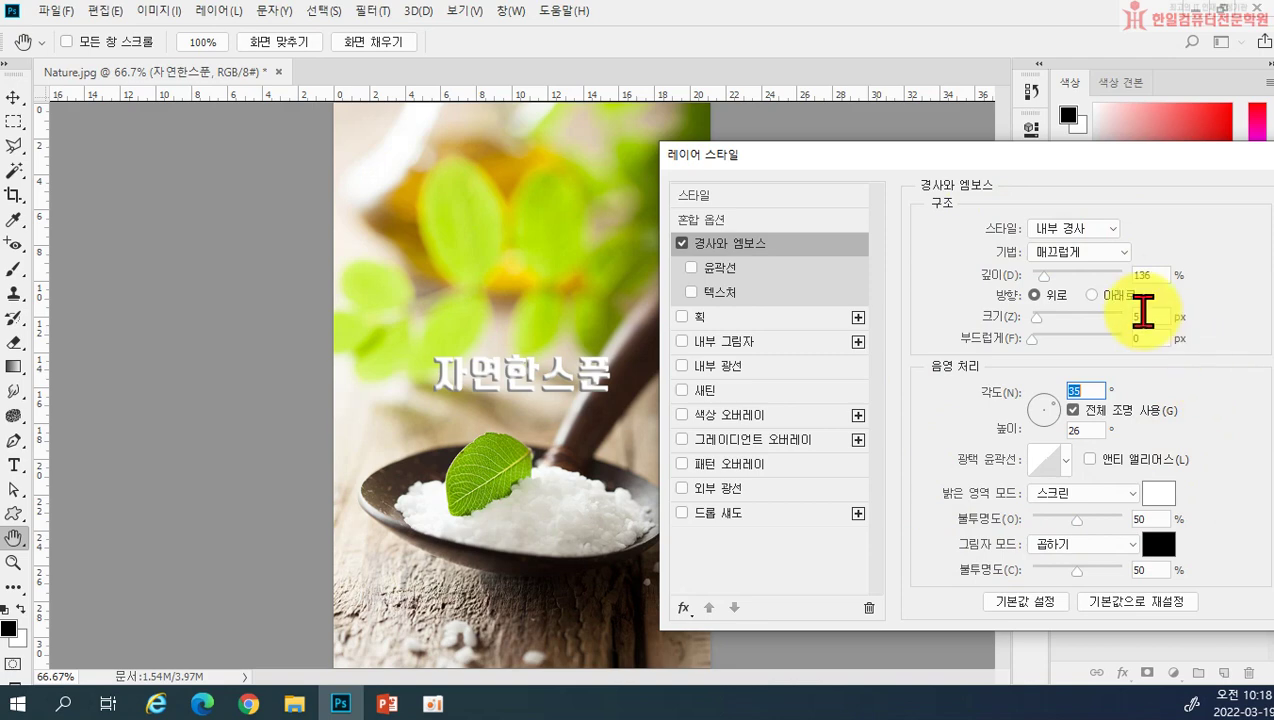
Change the bevel style to Outer Bevel (외부 경사) with depth 126%, size 9 px and soften 2 px
{"action": "left_click", "coordinate": [1085, 228]}
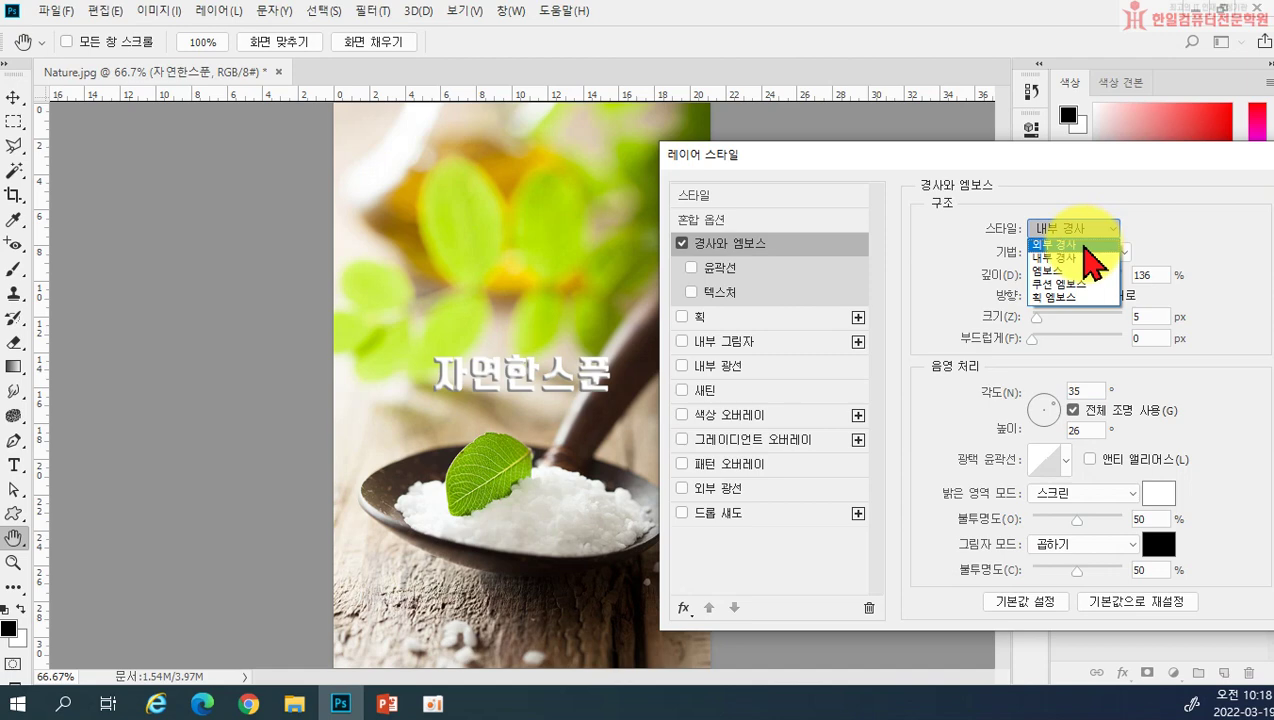
{"action": "left_click", "coordinate": [1084, 245]}
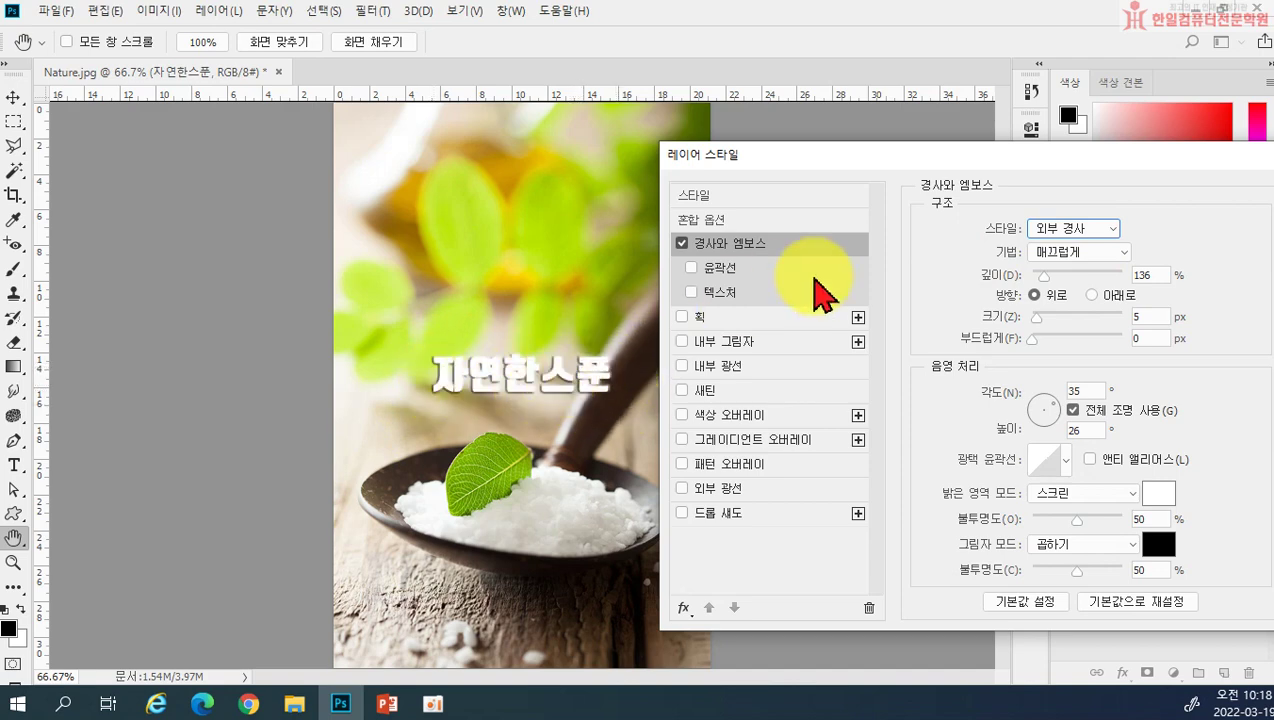
{"action": "left_click", "coordinate": [1043, 318]}
{"action": "left_click_drag", "start_coordinate": [1044, 318], "coordinate": [1038, 321]}
{"action": "mouse_move", "coordinate": [1040, 338]}
{"action": "left_mouse_down"}
{"action": "mouse_move", "coordinate": [1052, 275]}
{"action": "mouse_move", "coordinate": [1040, 320]}
{"action": "left_mouse_up"}
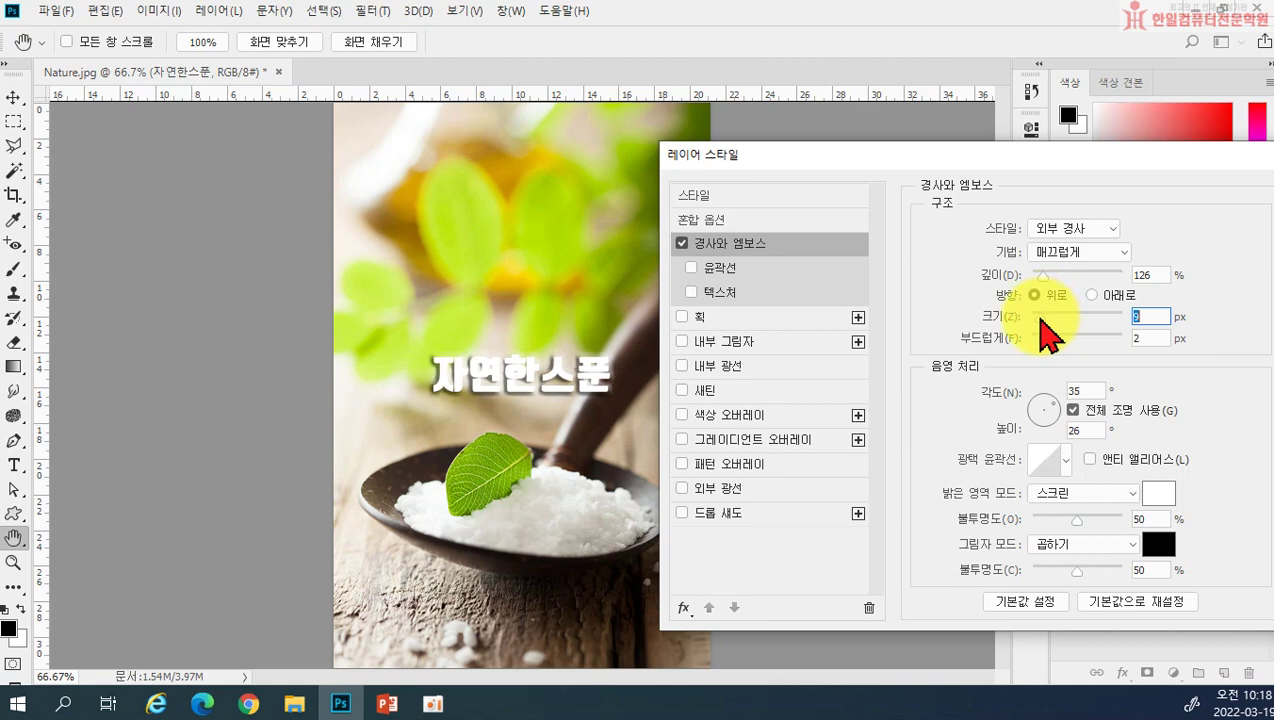
Switch the bevel style to Pillow Emboss (쿠션 엠보스) with size 3 px and soften 3 px
{"action": "left_click", "coordinate": [1104, 232]}
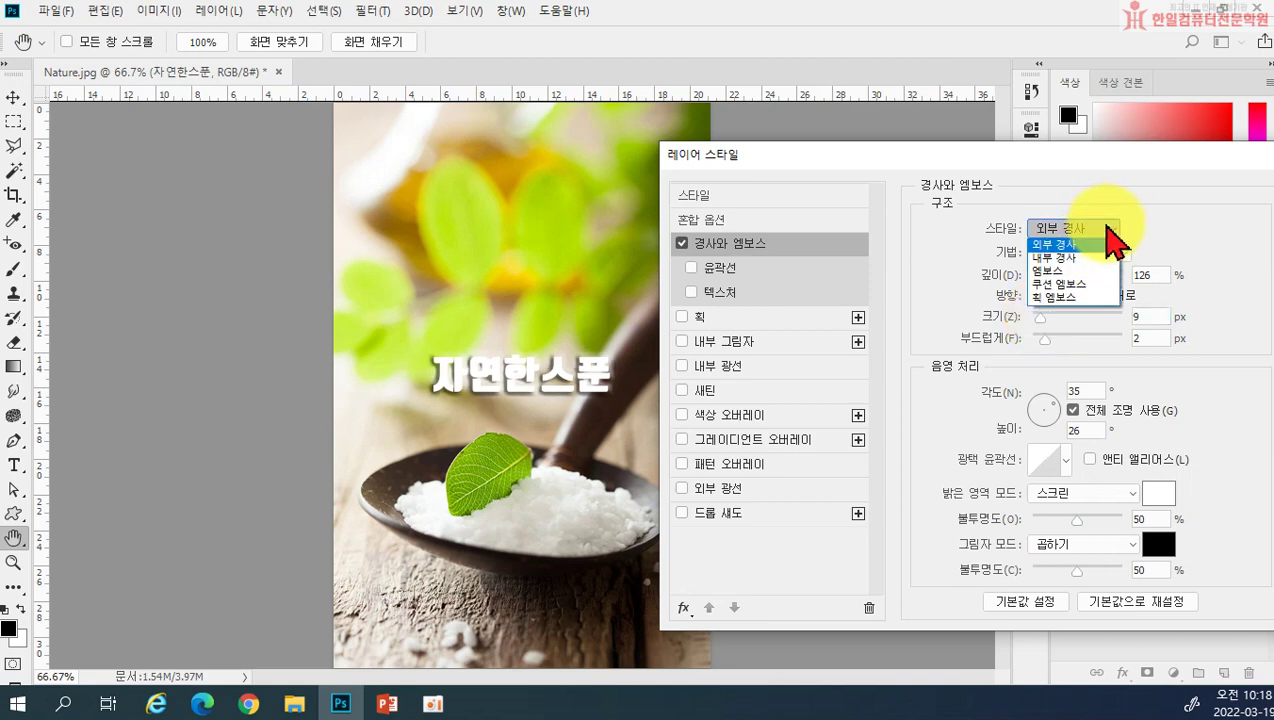
{"action": "left_click", "coordinate": [1052, 285]}
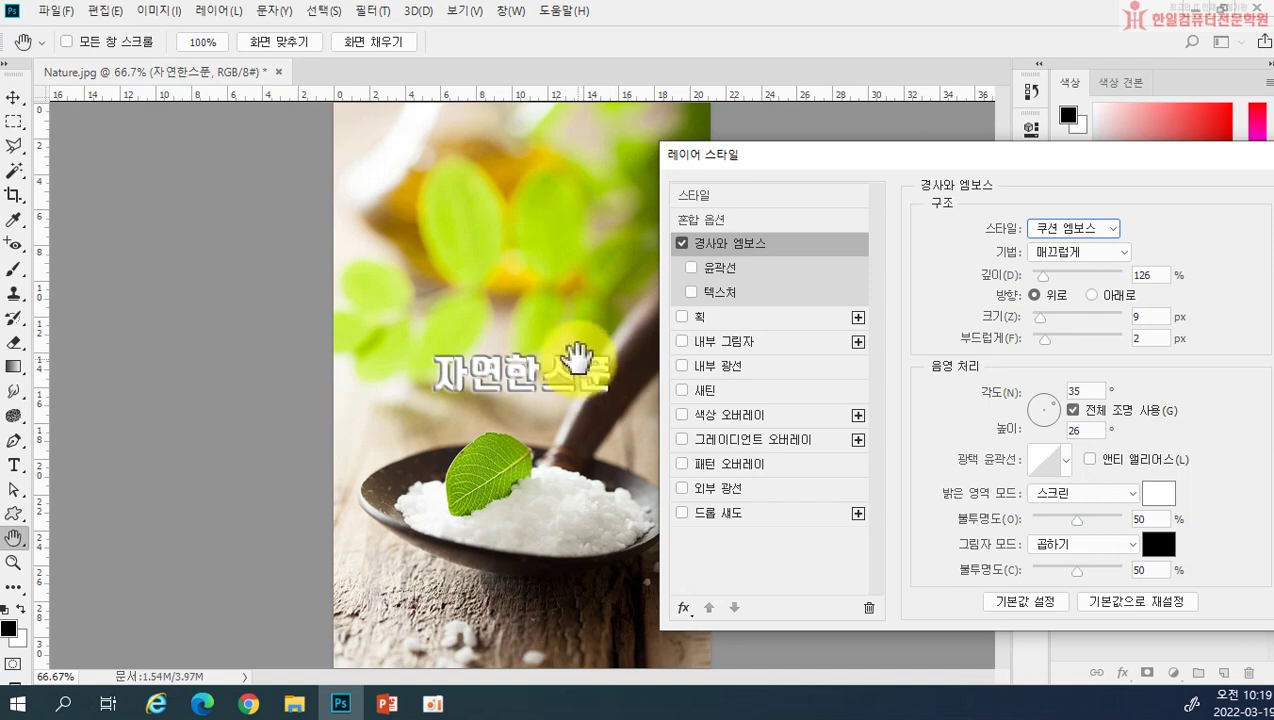
{"action": "left_click", "coordinate": [1040, 318]}
{"action": "left_click_drag", "start_coordinate": [1040, 318], "coordinate": [1039, 318]}
{"action": "left_click", "coordinate": [1053, 338]}
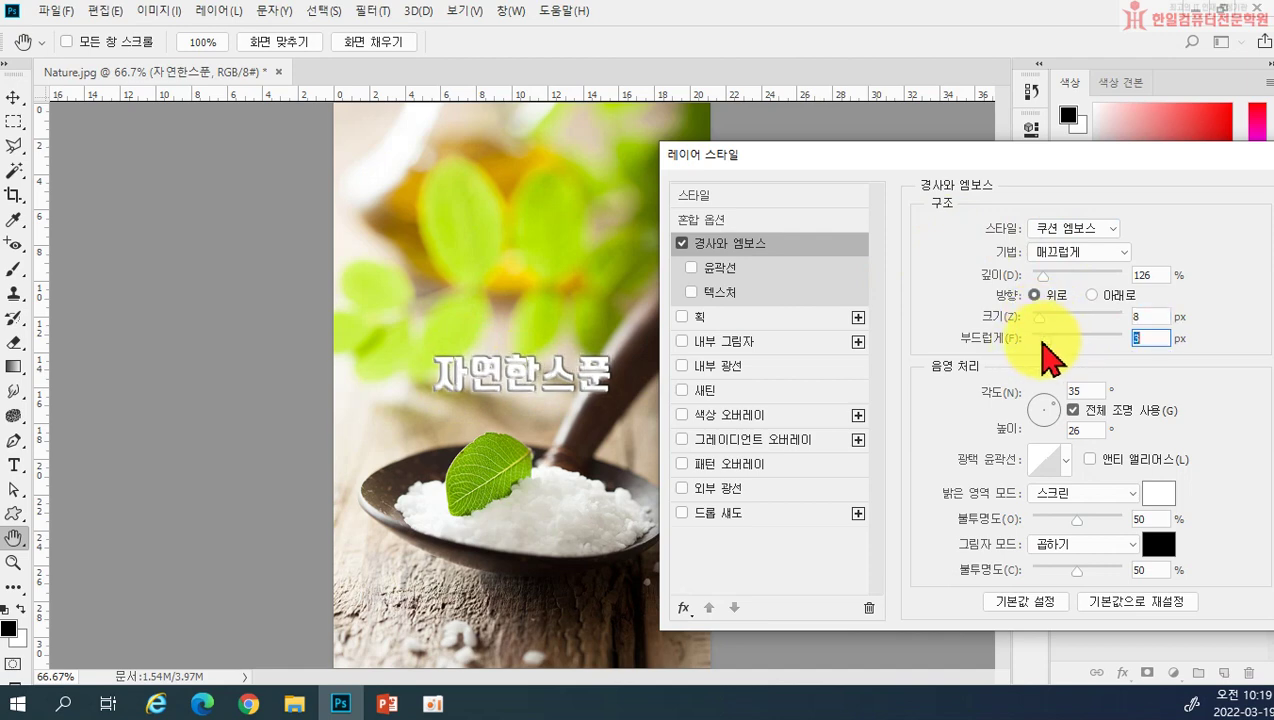
{"action": "left_click_drag", "start_coordinate": [1046, 321], "coordinate": [1033, 320]}
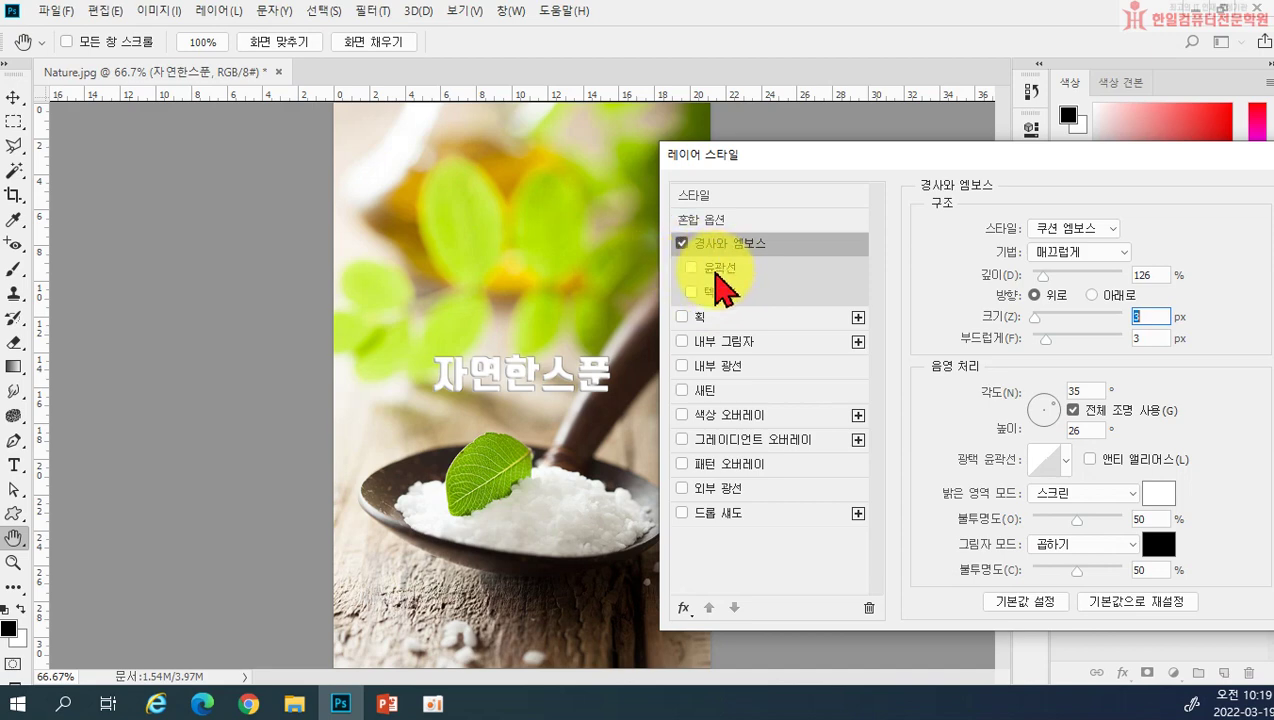
Try several contour (윤곽선) presets on the bevel, ending with the multi-peak one, and turn the contour off
{"action": "left_click", "coordinate": [716, 270]}
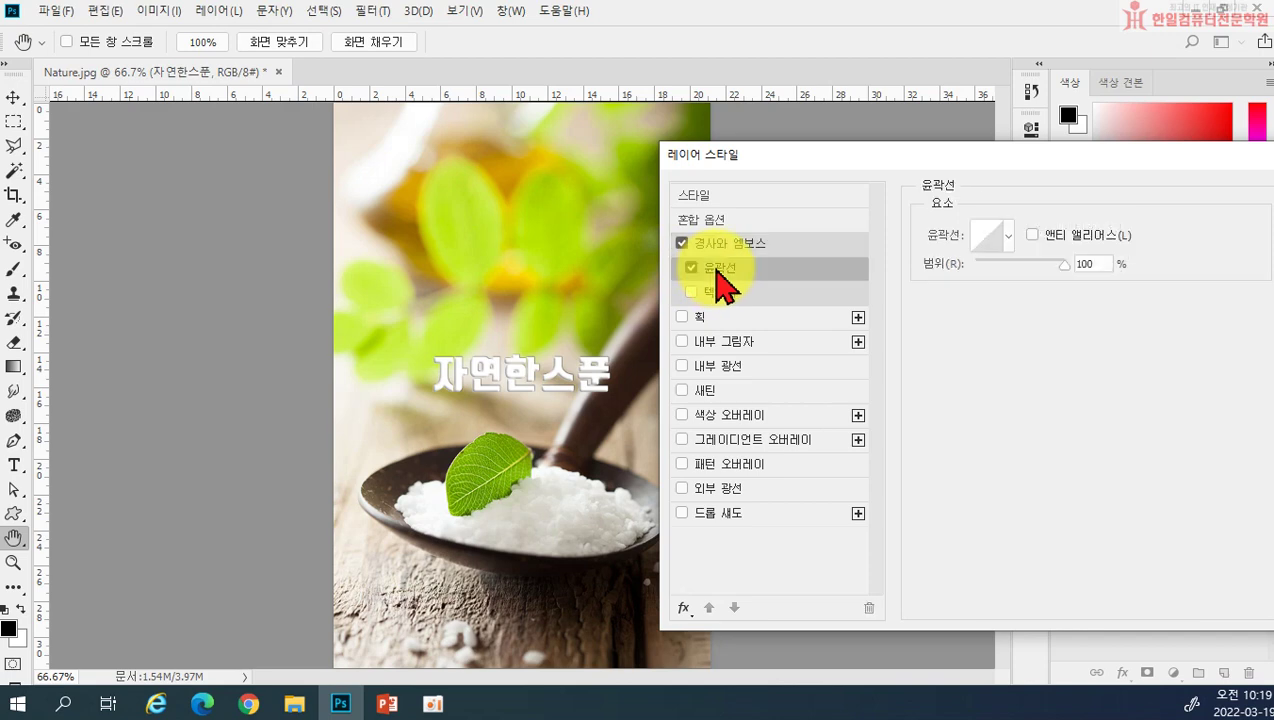
{"action": "left_click", "coordinate": [1007, 240]}
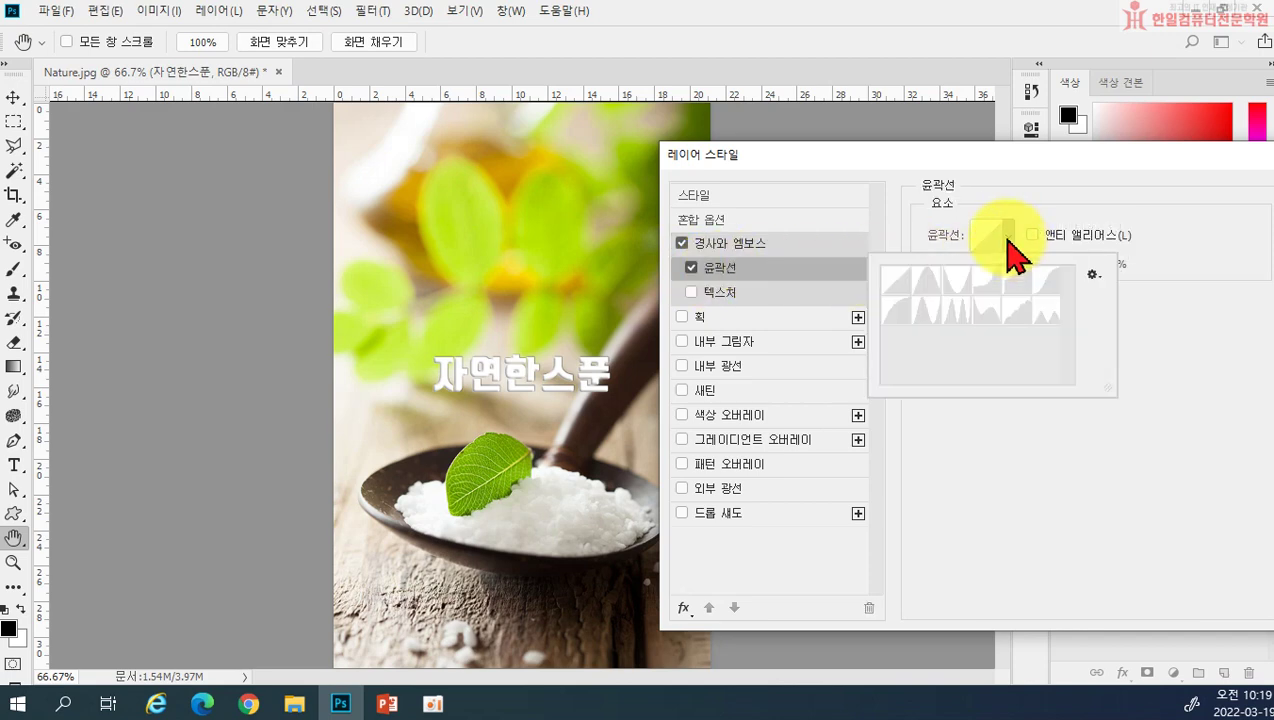
{"action": "left_click", "coordinate": [930, 308]}
{"action": "left_click", "coordinate": [935, 282]}
{"action": "left_click", "coordinate": [957, 281]}
{"action": "left_click", "coordinate": [990, 290]}
{"action": "left_click", "coordinate": [1012, 306]}
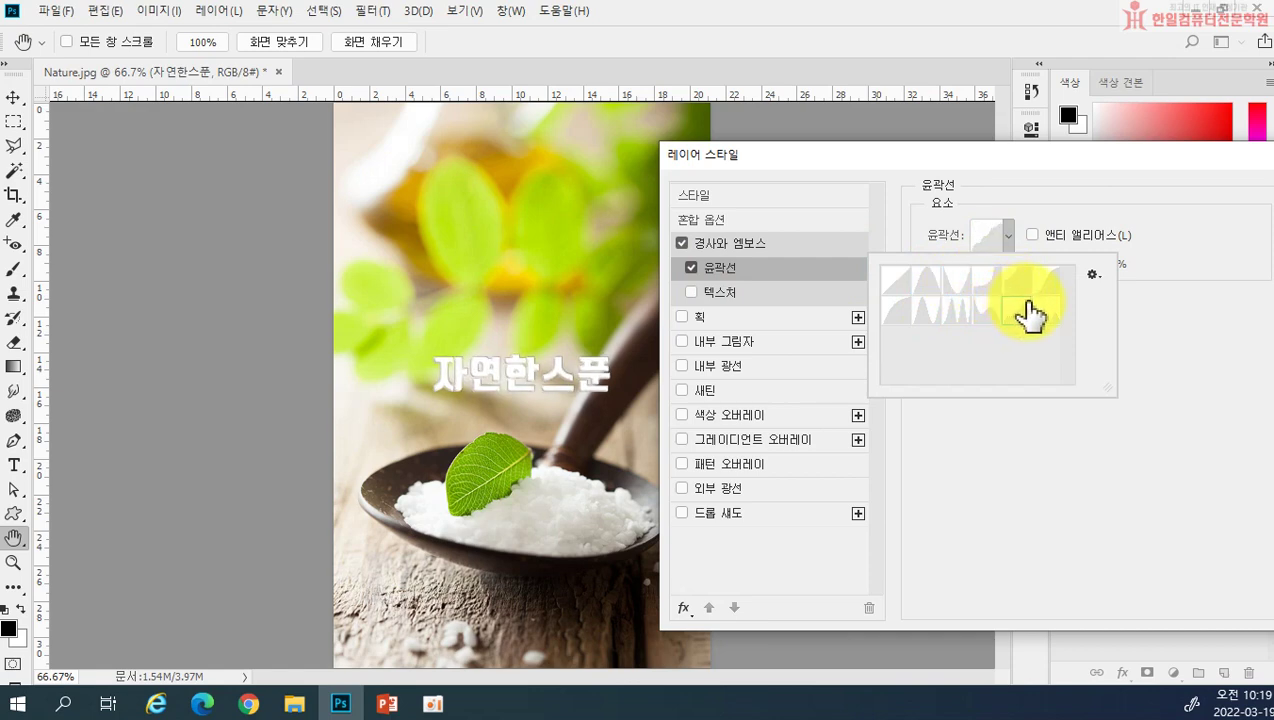
{"action": "left_click", "coordinate": [1044, 308]}
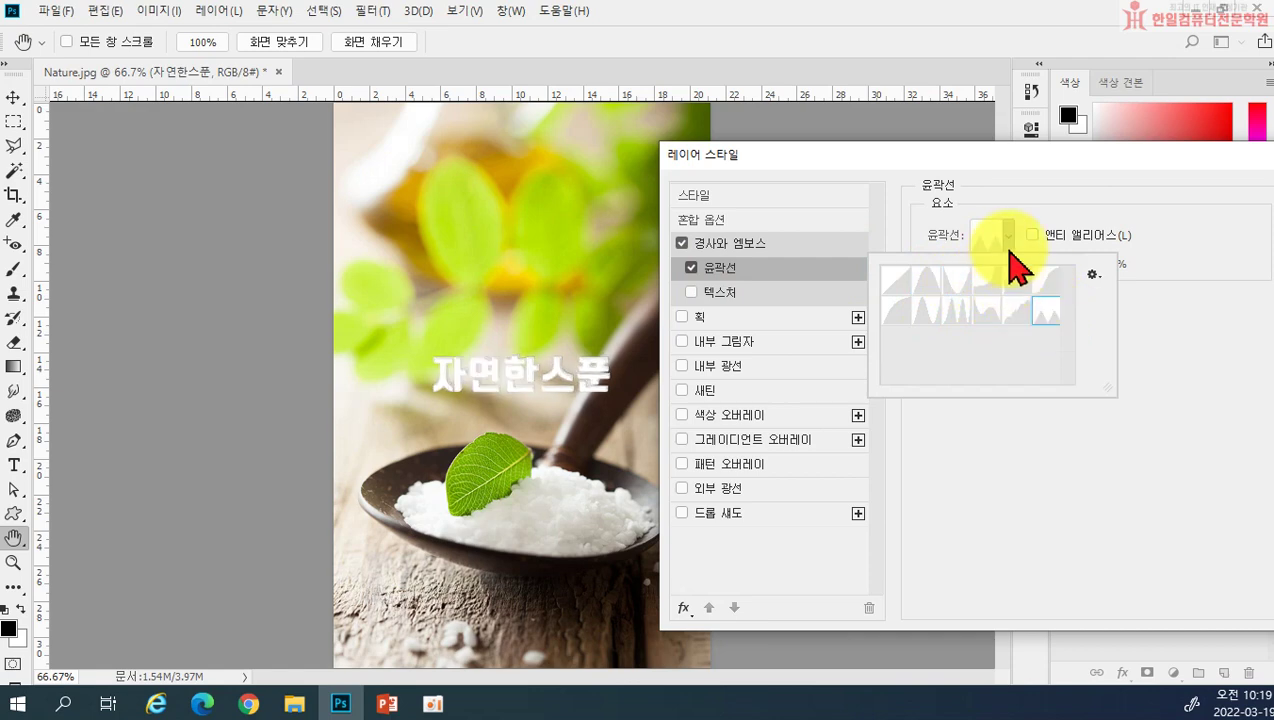
{"action": "left_click", "coordinate": [690, 266]}
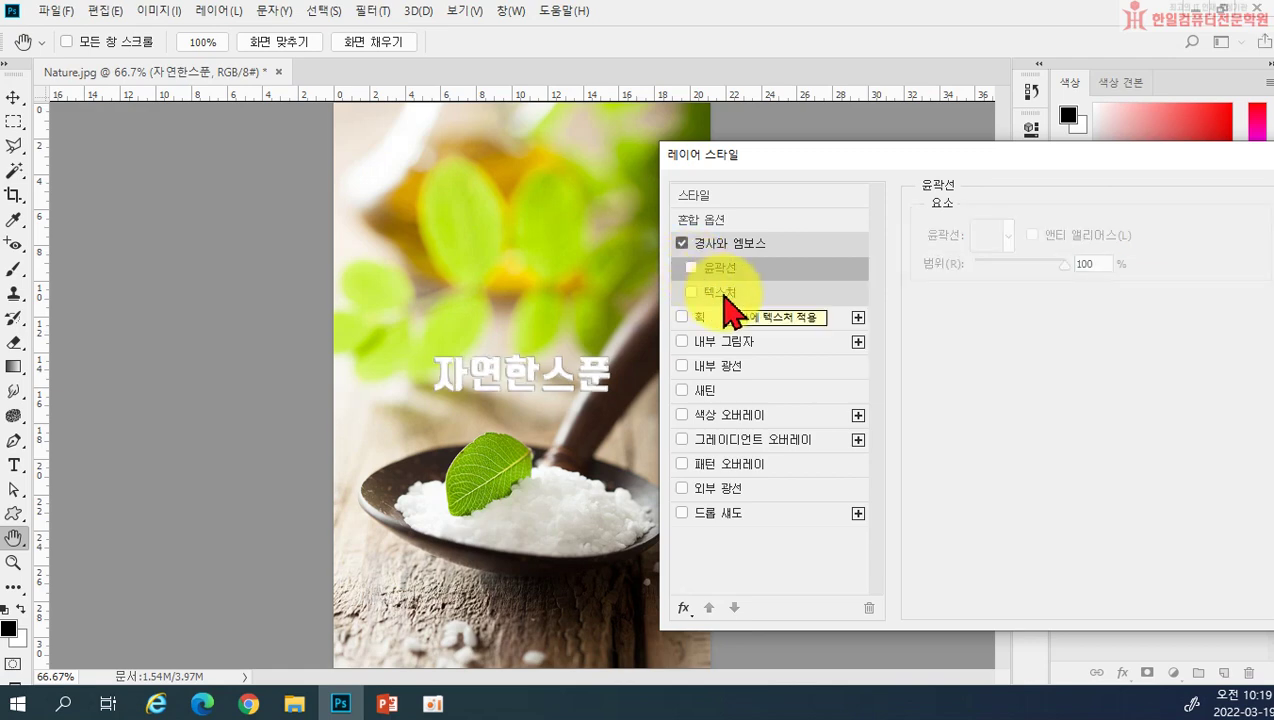
Try several texture (텍스처) patterns on the bevel, ending with the black-and-white mottled one, and turn the texture off
{"action": "left_click", "coordinate": [723, 294]}
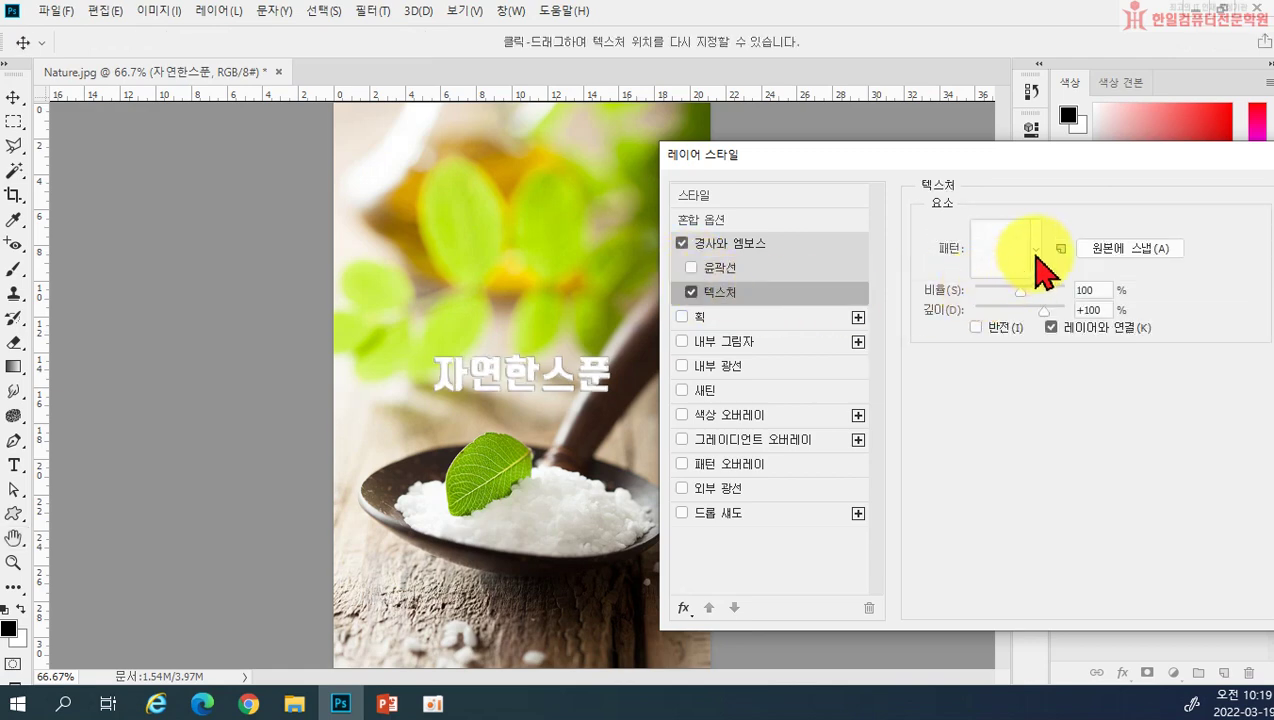
{"action": "left_click", "coordinate": [1036, 250]}
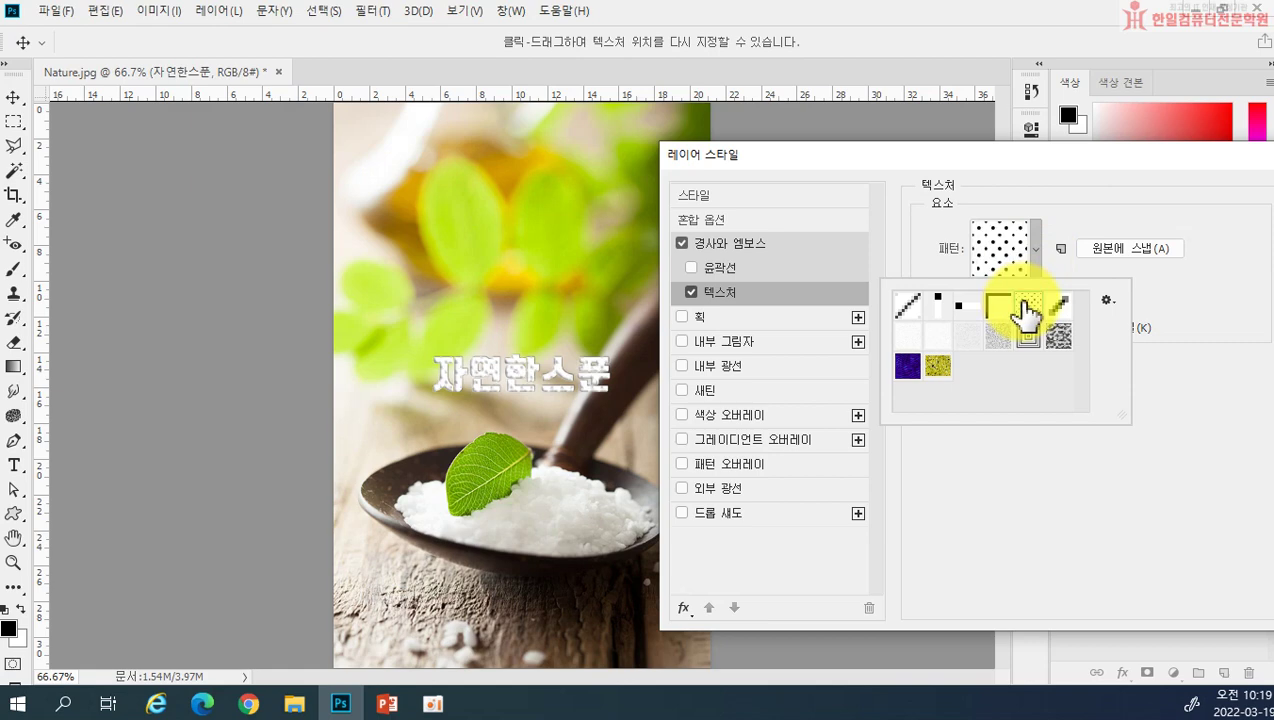
{"action": "left_click", "coordinate": [997, 304]}
{"action": "left_click", "coordinate": [997, 338]}
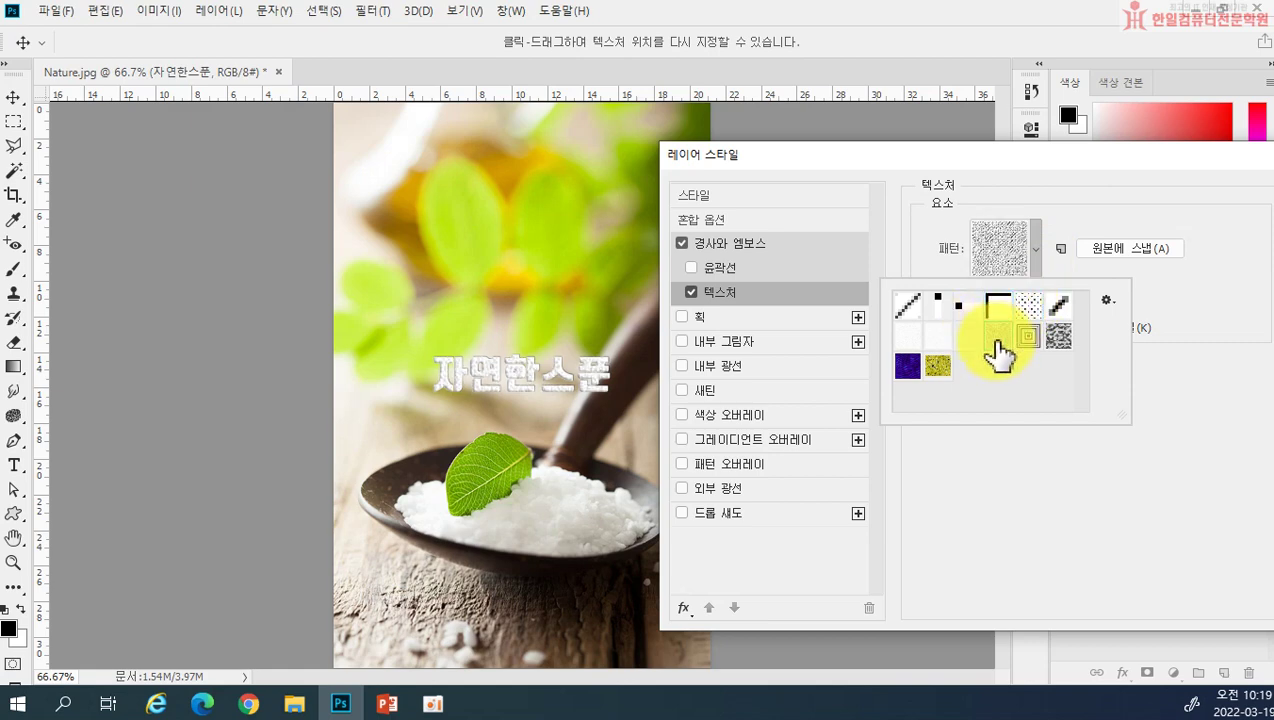
{"action": "left_click", "coordinate": [964, 340]}
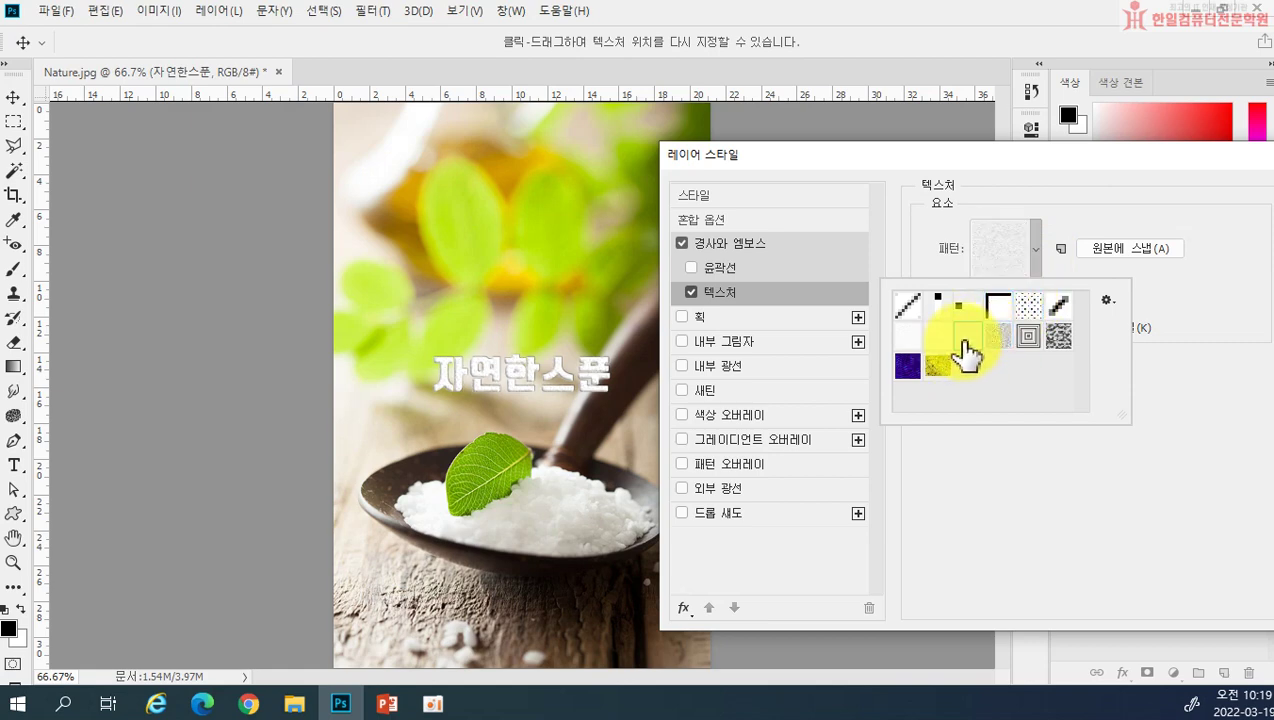
{"action": "left_click", "coordinate": [939, 340]}
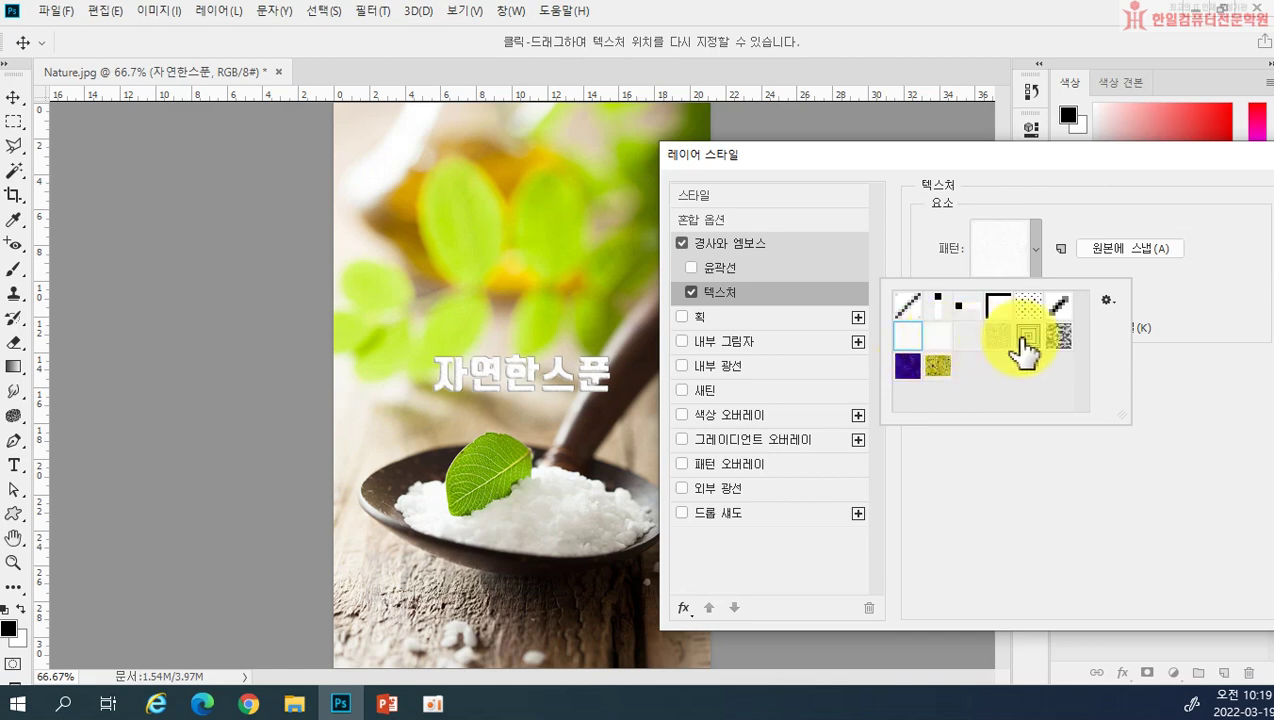
{"action": "left_click", "coordinate": [1058, 340]}
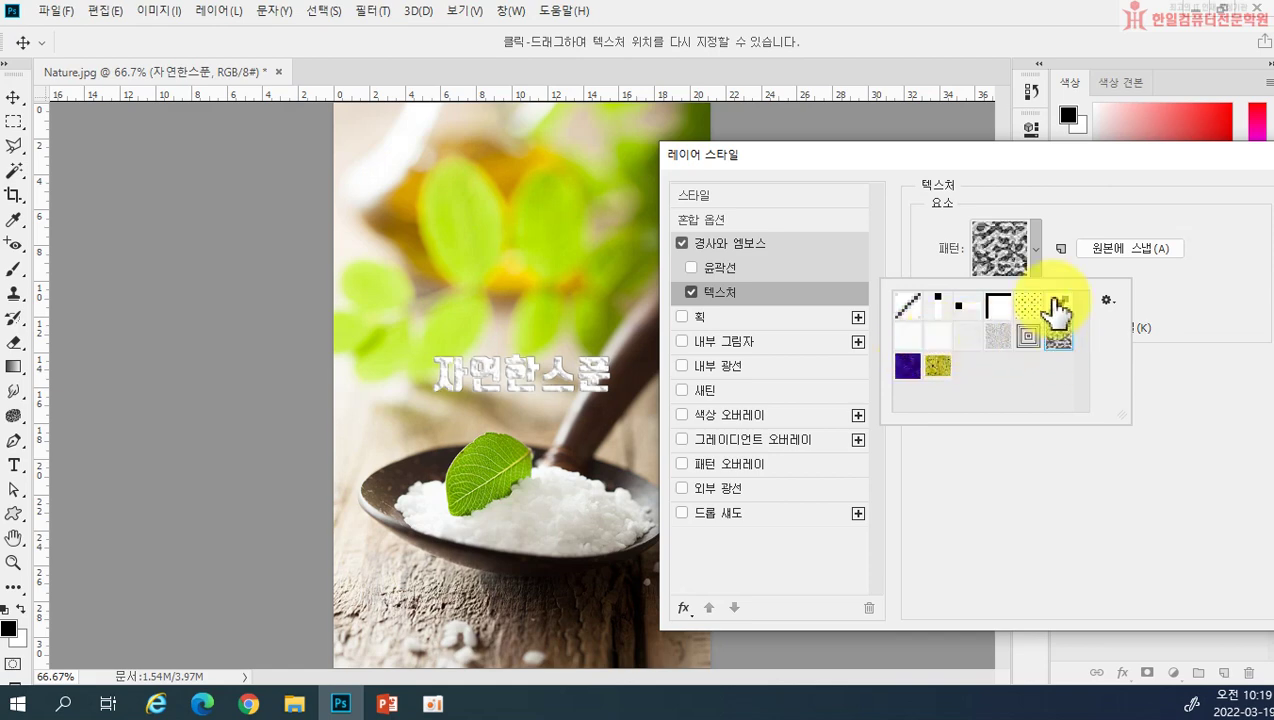
{"action": "left_click", "coordinate": [948, 260]}
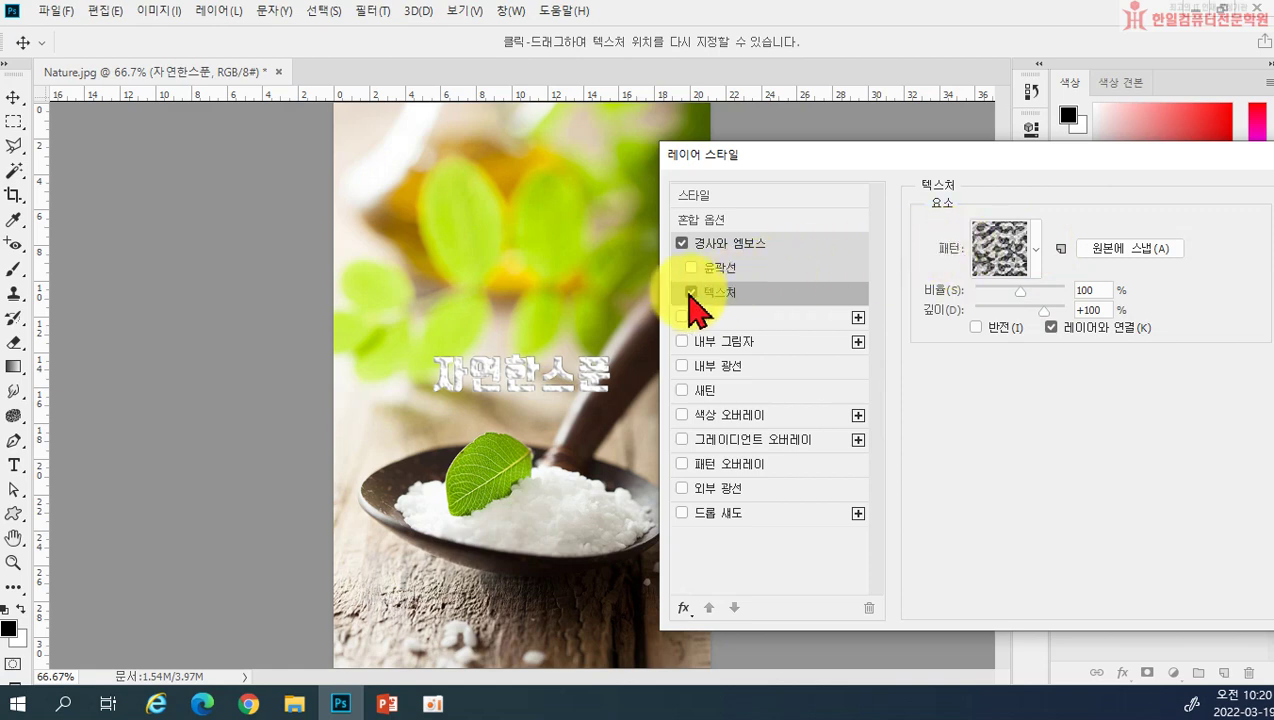
{"action": "left_click", "coordinate": [690, 292]}
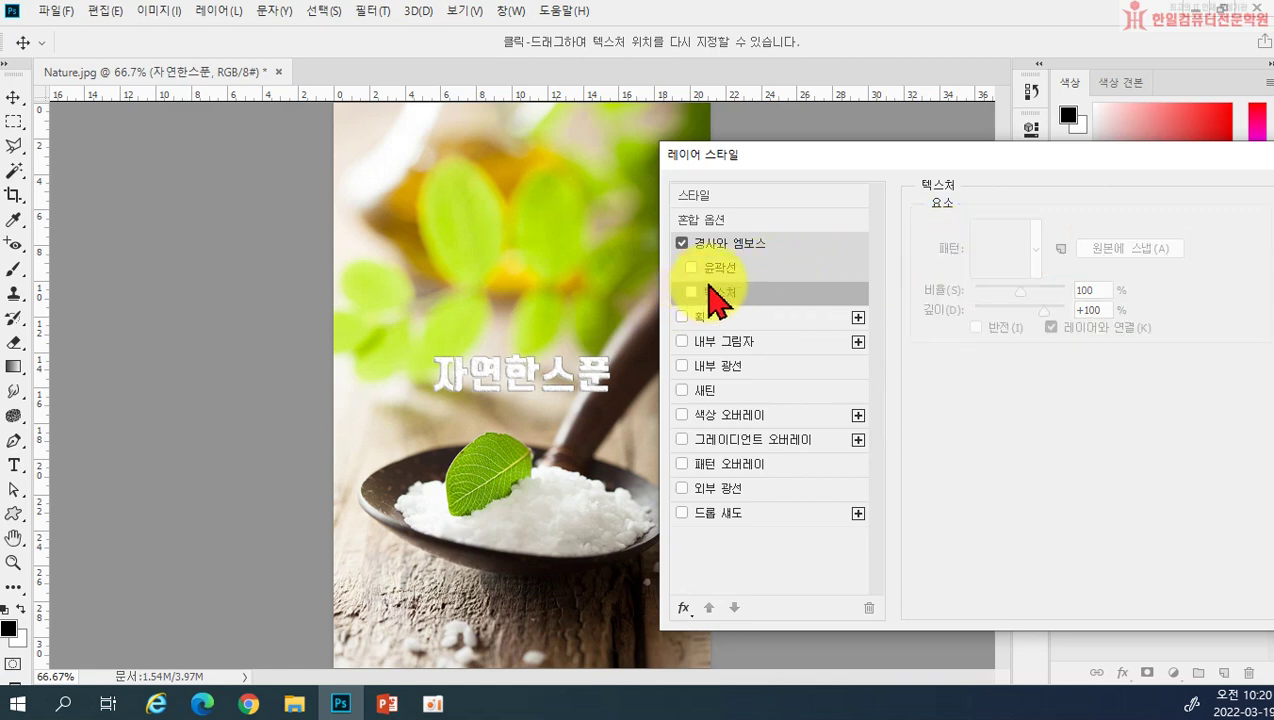
Turn off Bevel & Emboss and enable a 3 px outside Stroke (획) on the text
{"action": "left_click", "coordinate": [683, 246]}
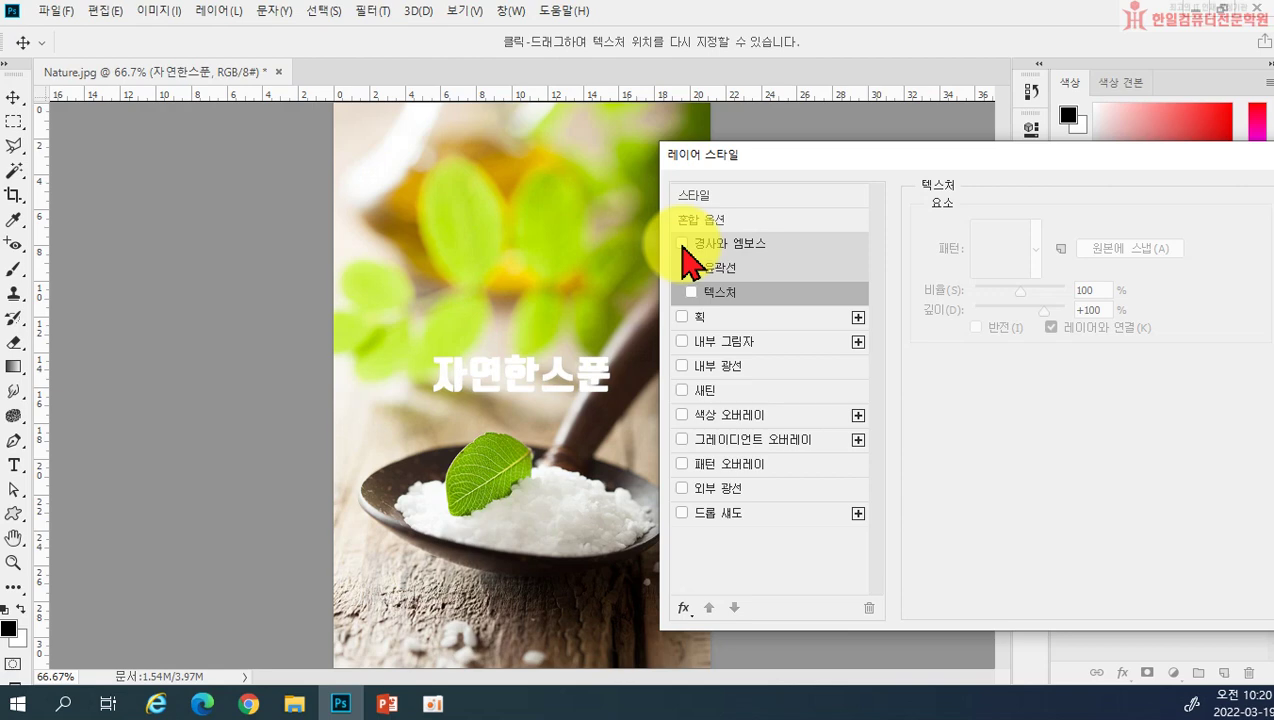
{"action": "left_click", "coordinate": [703, 318]}
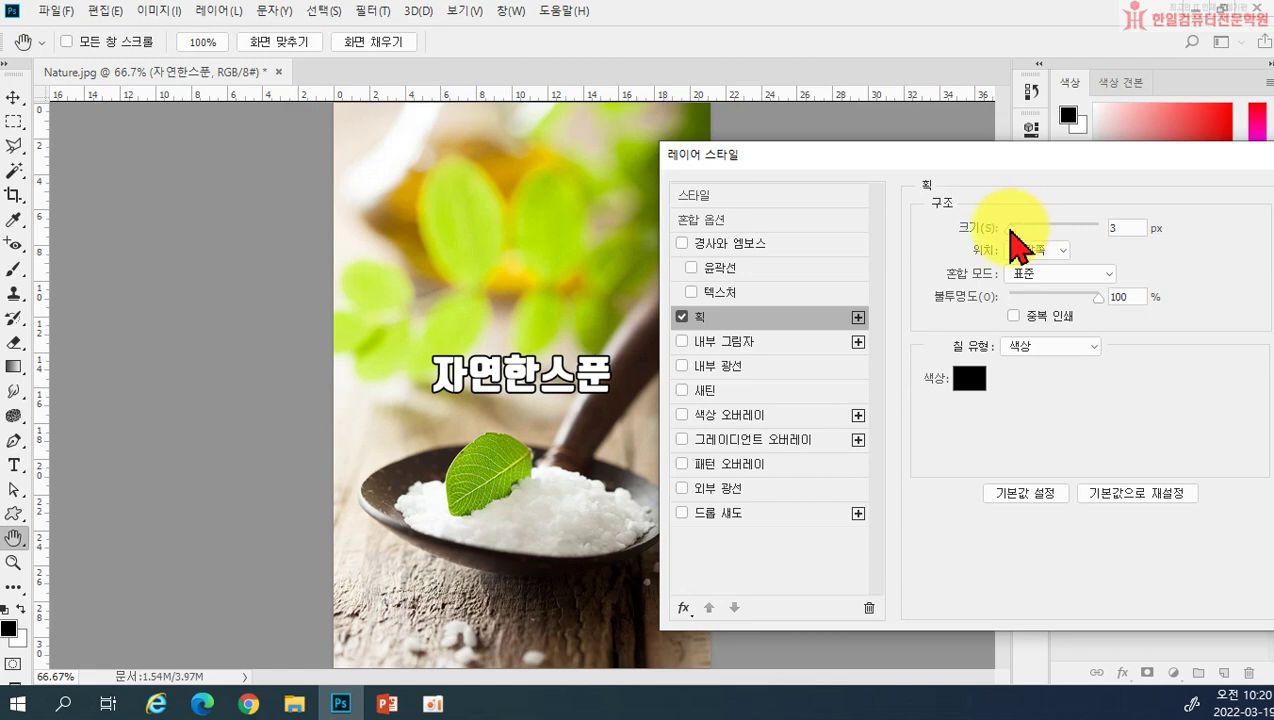
{"action": "left_click_drag", "start_coordinate": [1010, 232], "coordinate": [1012, 232]}
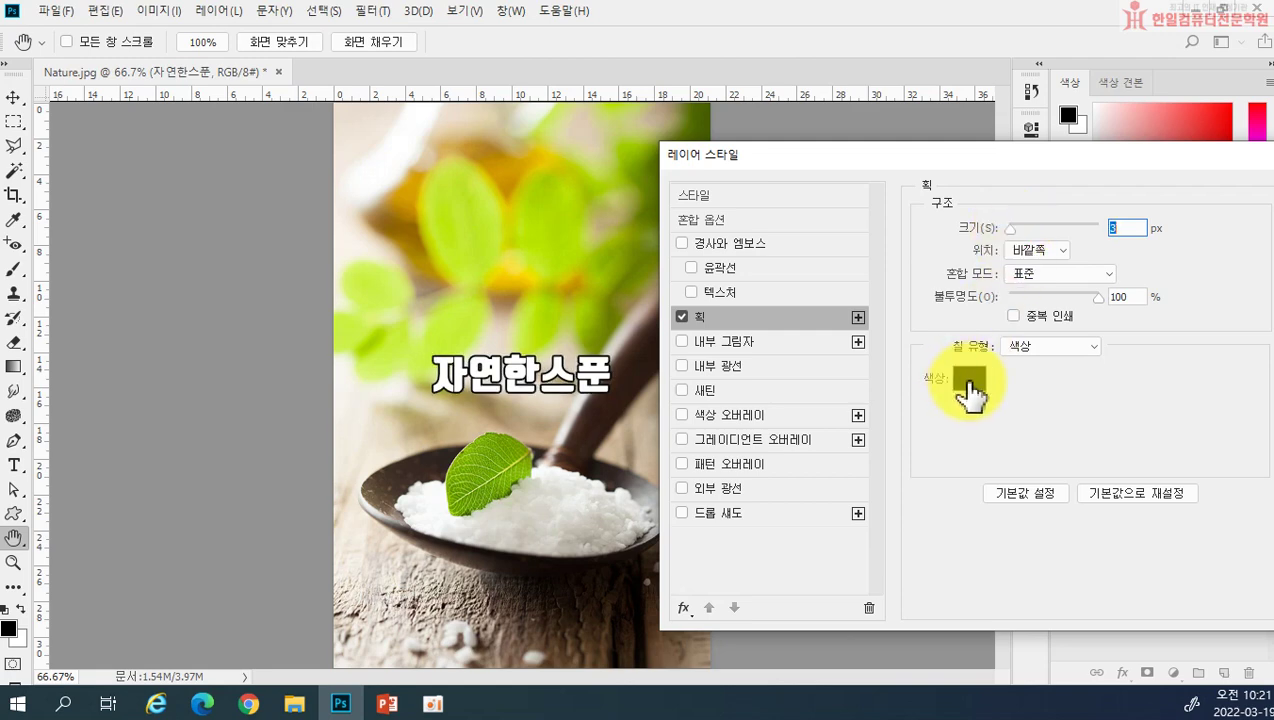
Try blue #2c9fc0 and several greens as the stroke color, ending with the pale green #85c075
{"action": "left_click", "coordinate": [968, 385]}
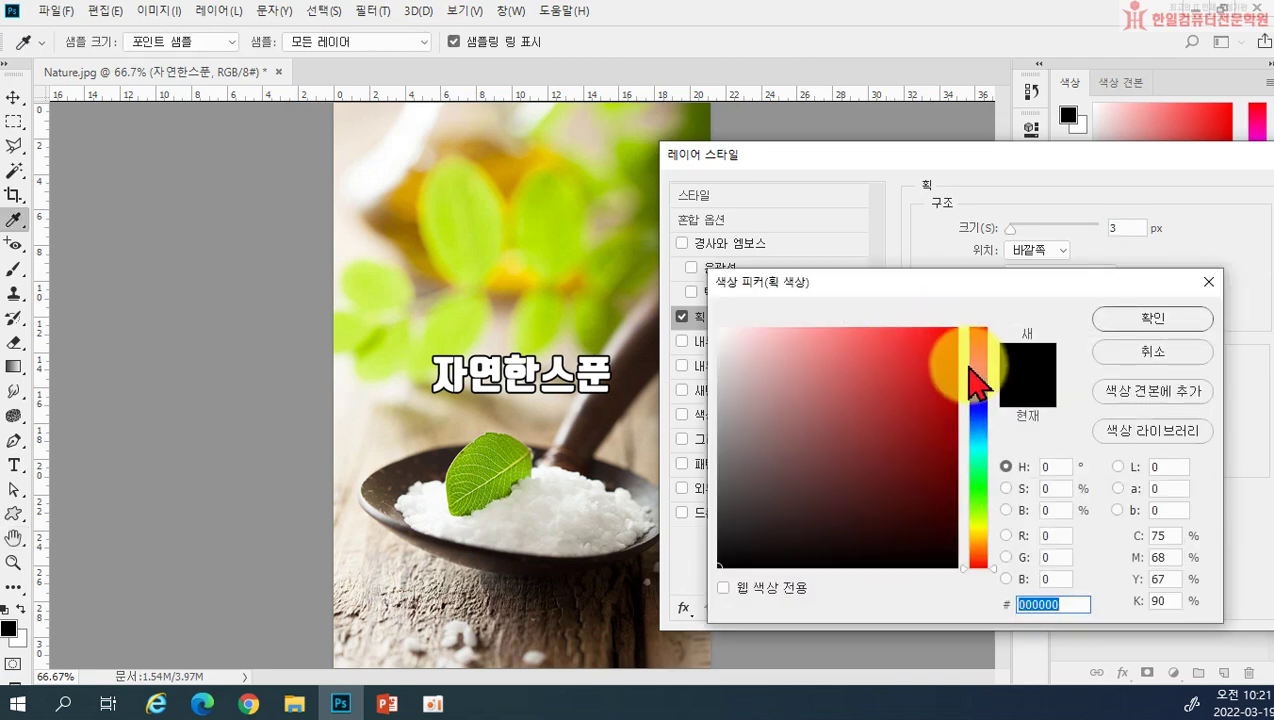
{"action": "left_click", "coordinate": [982, 439]}
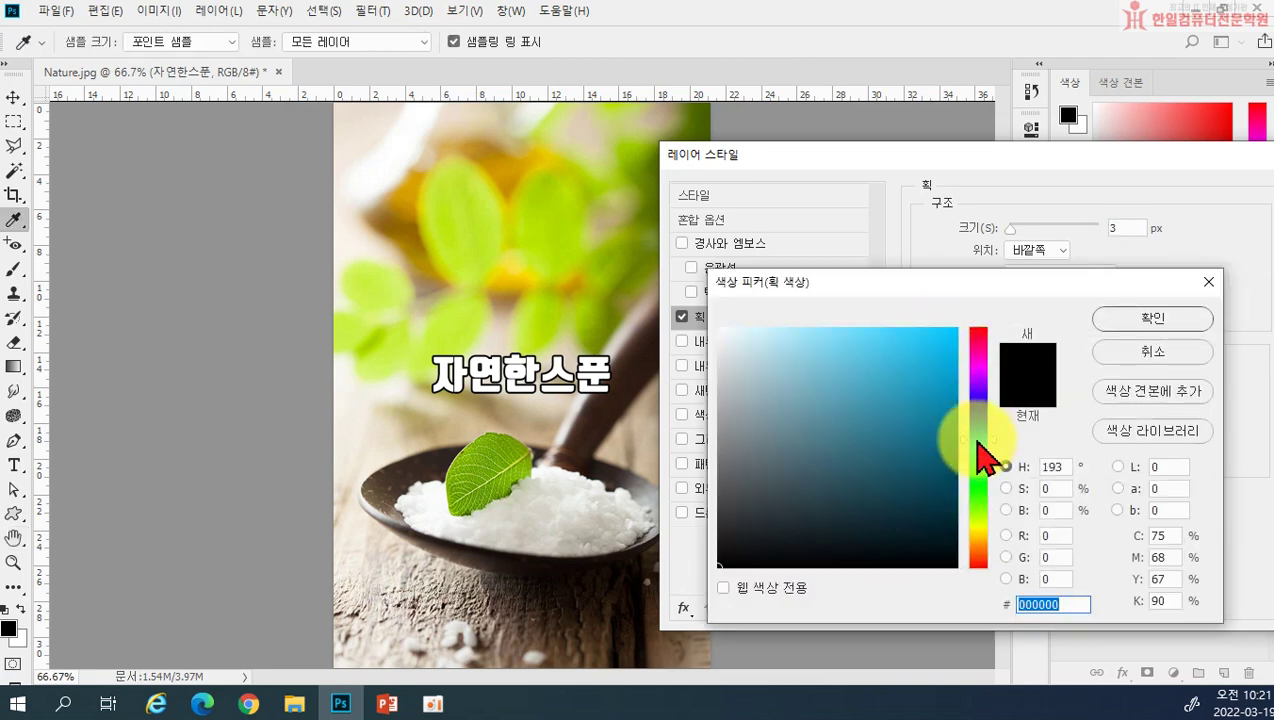
{"action": "left_click", "coordinate": [902, 387]}
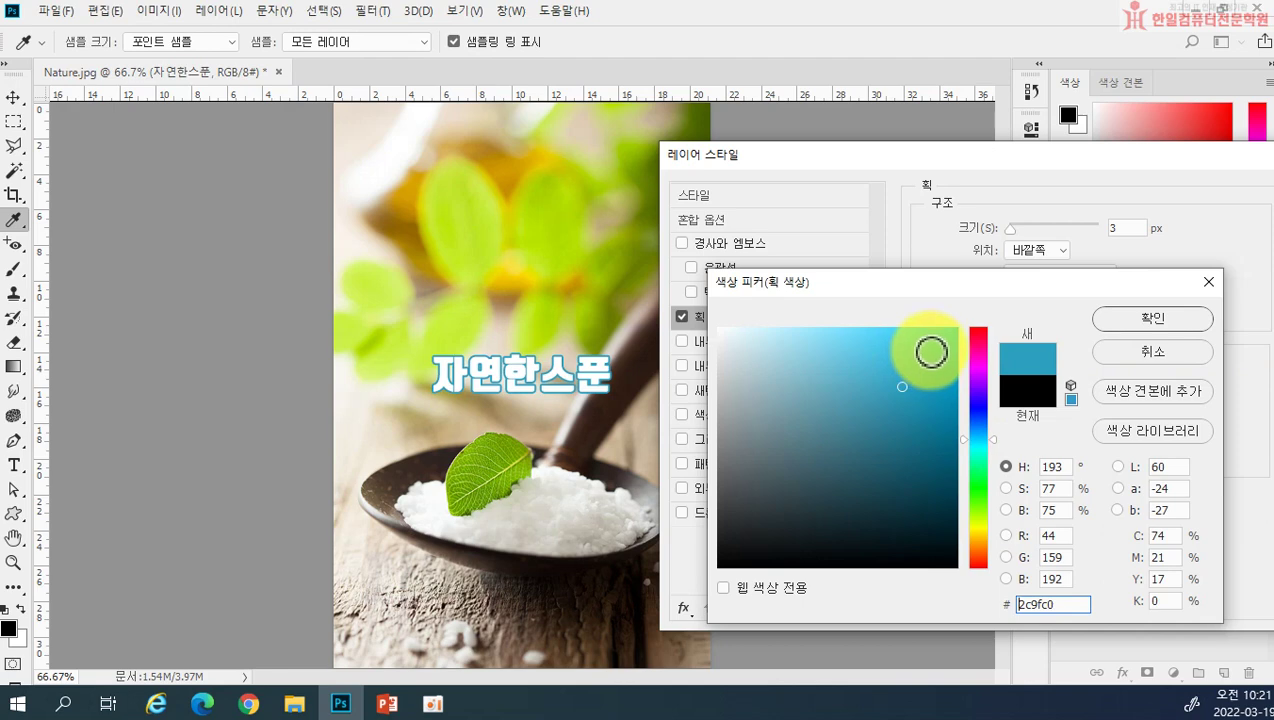
{"action": "left_click", "coordinate": [977, 498]}
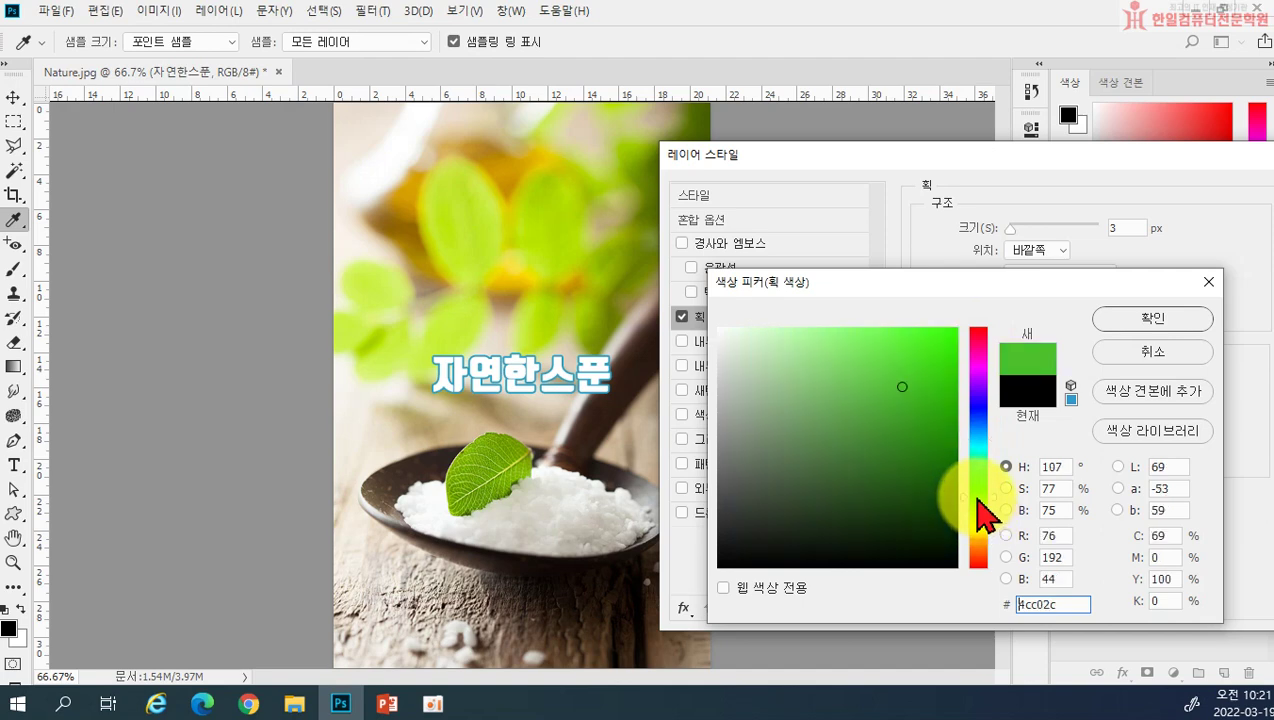
{"action": "left_click", "coordinate": [853, 336]}
{"action": "left_click", "coordinate": [916, 350]}
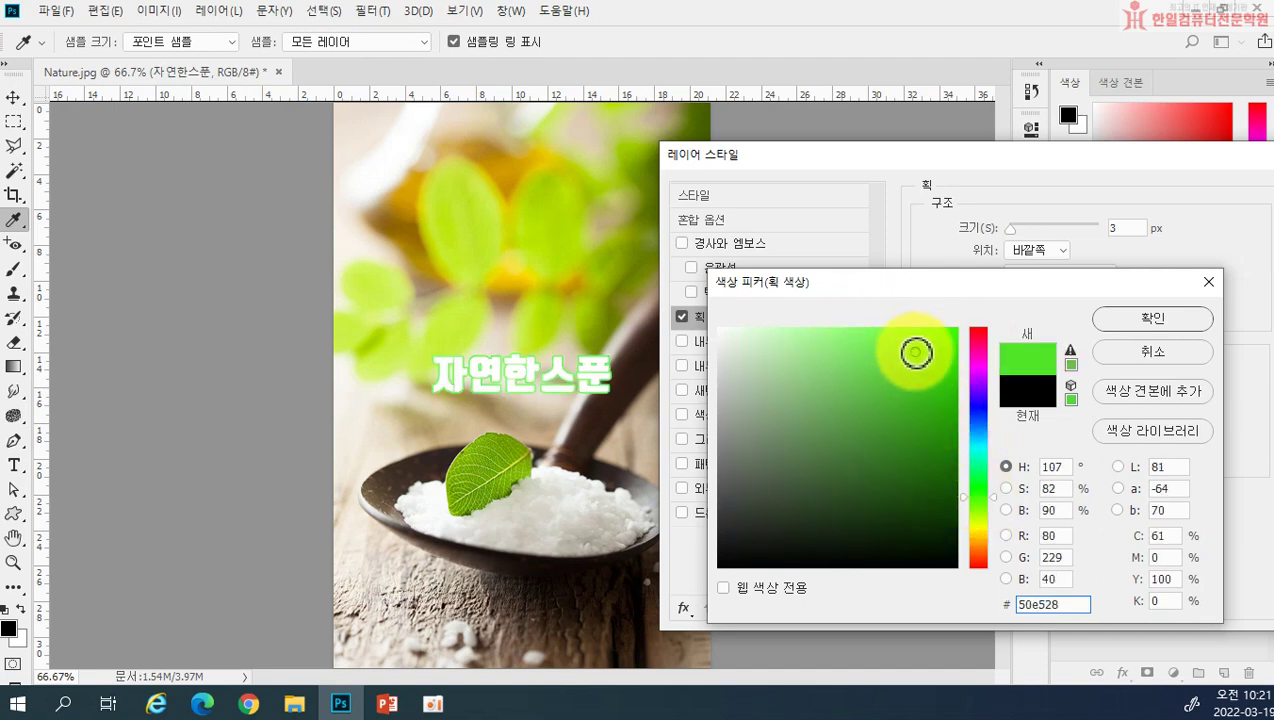
{"action": "left_click", "coordinate": [888, 411]}
{"action": "left_click", "coordinate": [916, 366]}
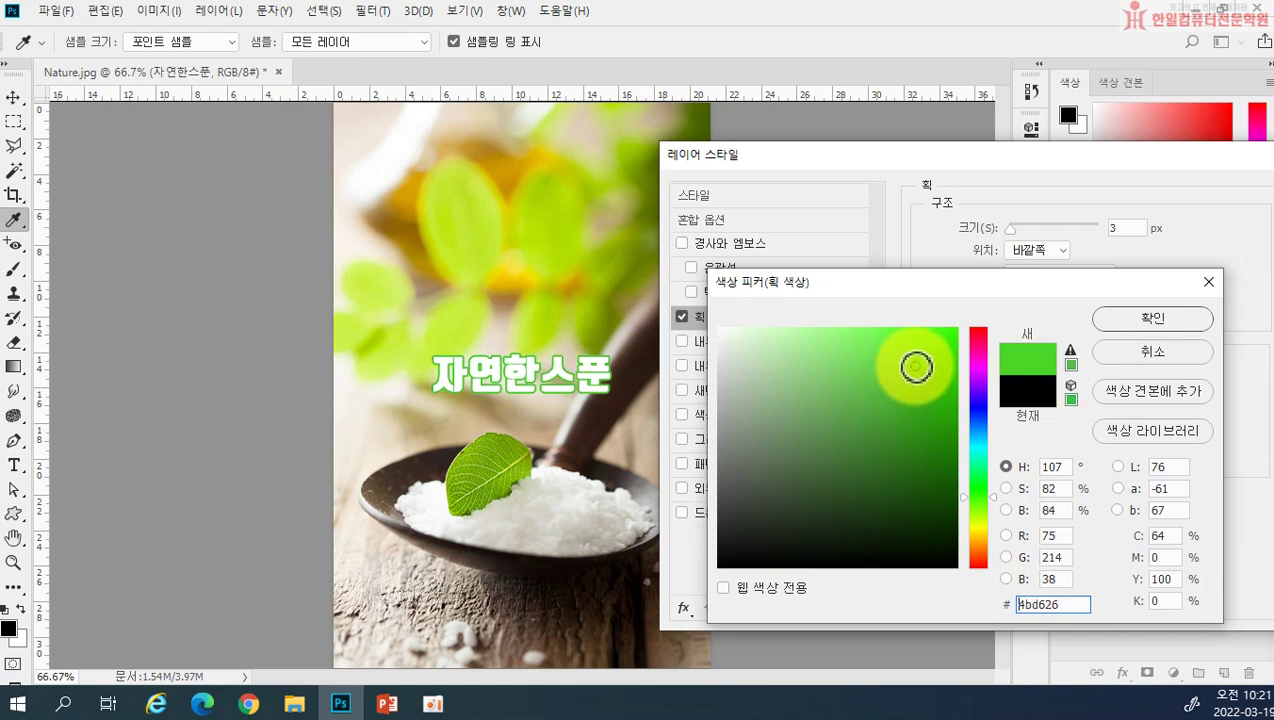
{"action": "left_click", "coordinate": [811, 386]}
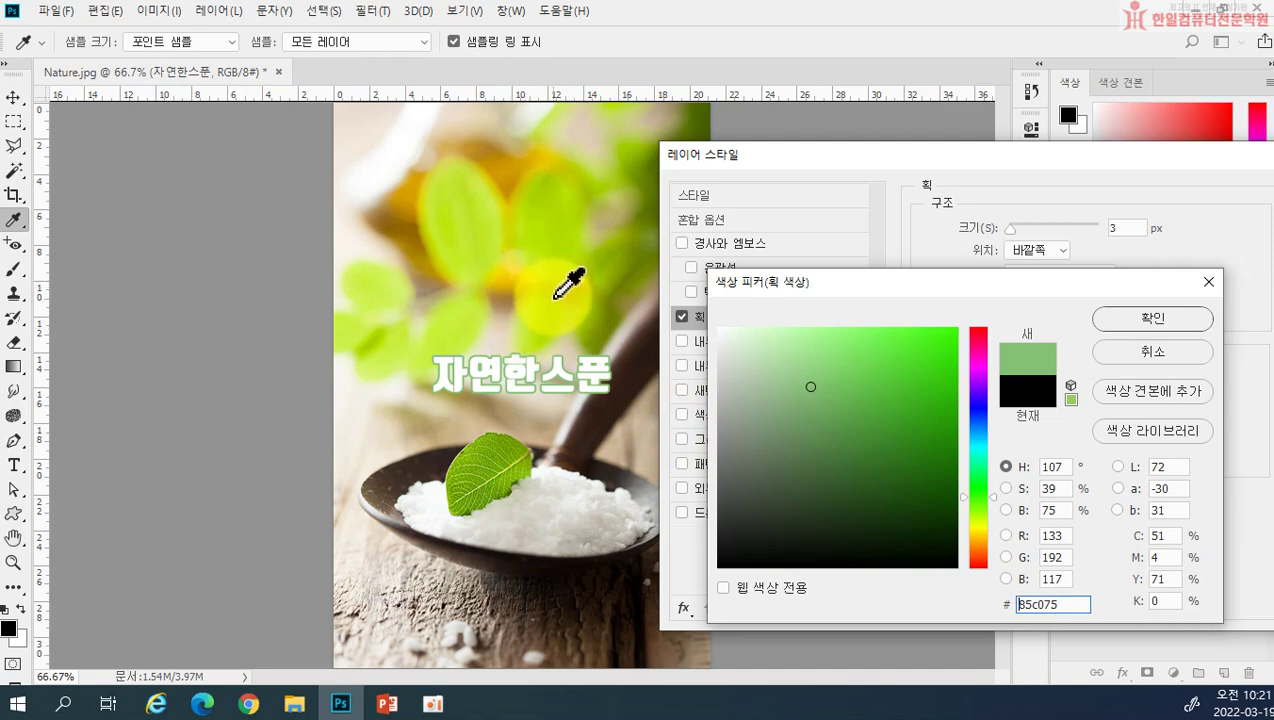
Set the stroke color to green #69a300 by sampling the leaf on the spoon
{"action": "left_click", "coordinate": [499, 453]}
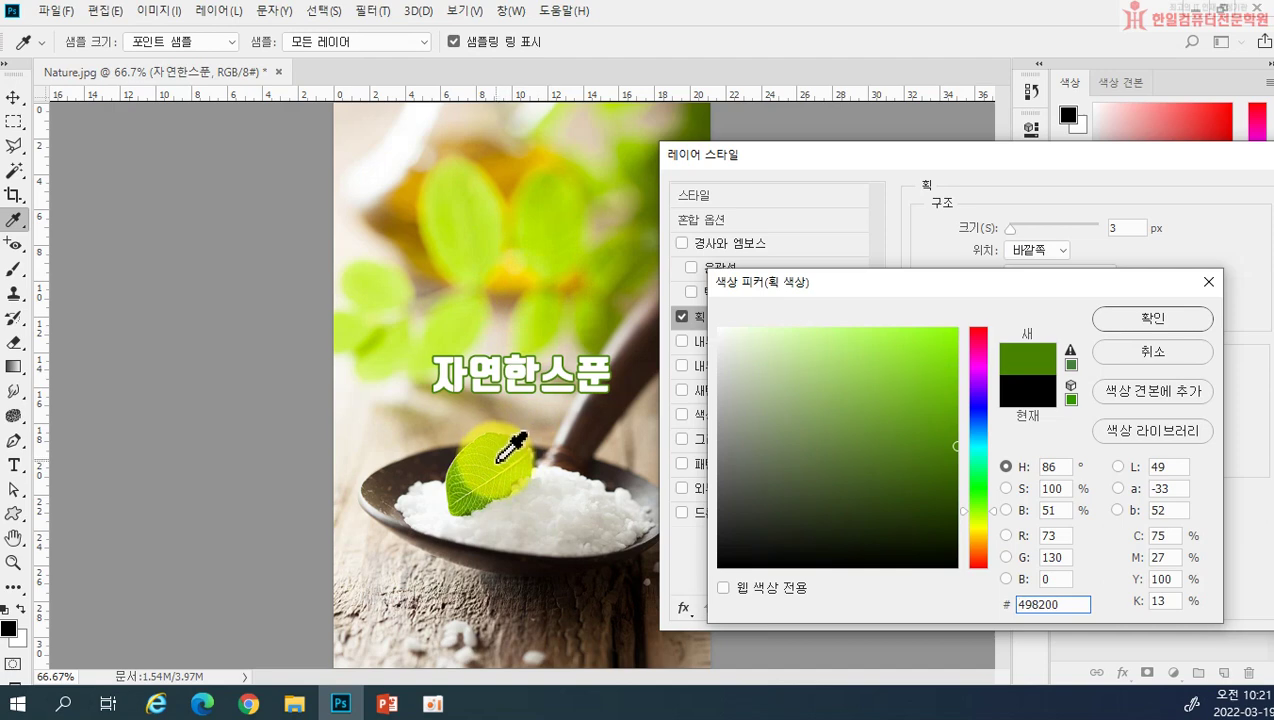
{"action": "left_click", "coordinate": [498, 460]}
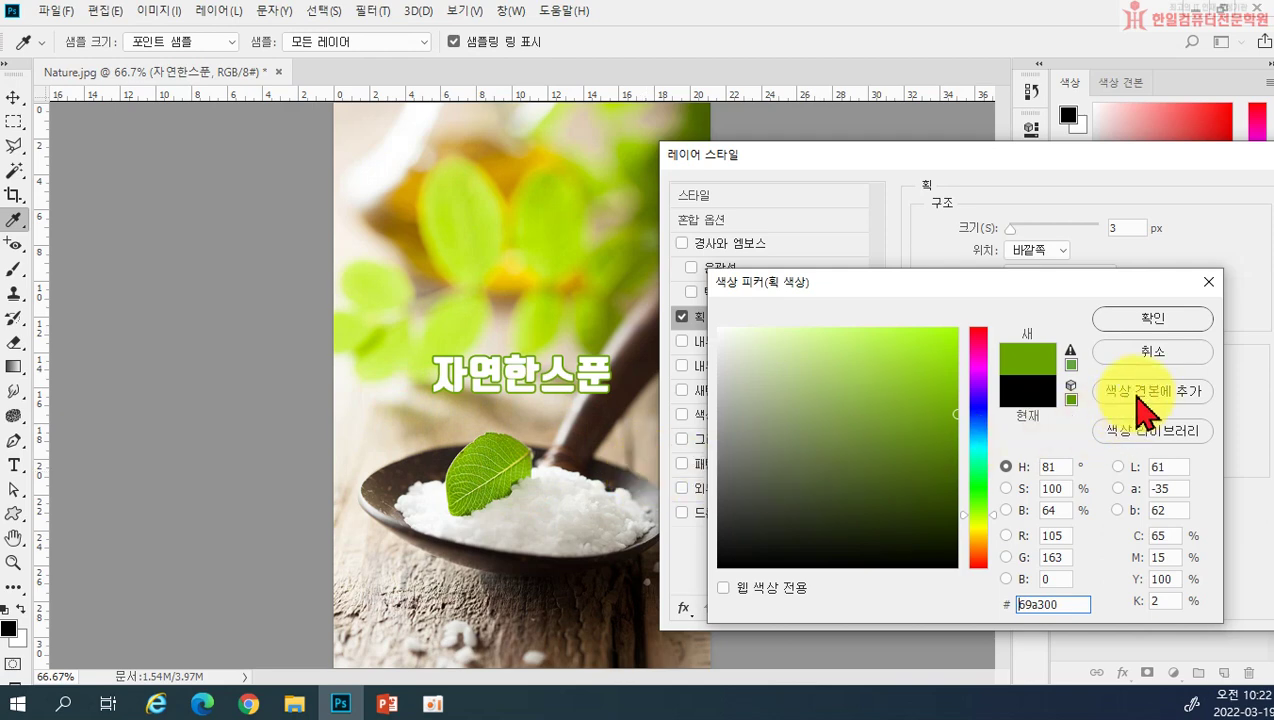
{"action": "left_click", "coordinate": [1160, 324]}
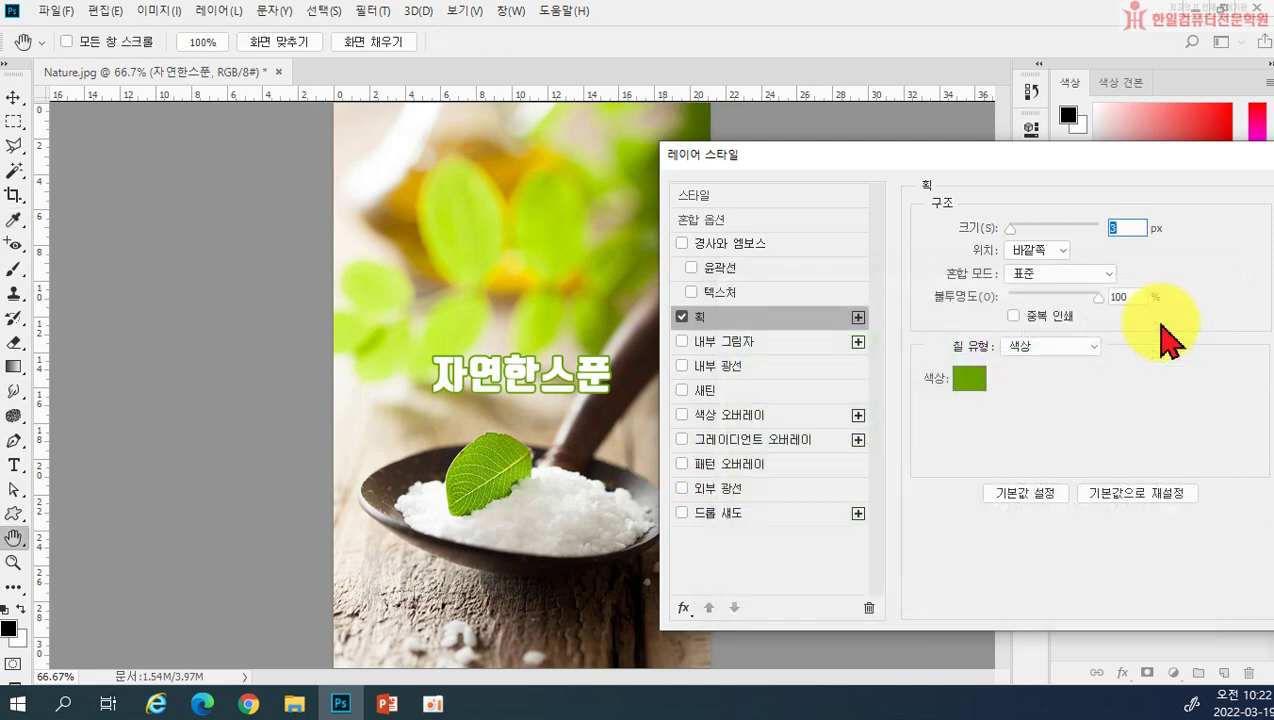
Fill the stroke with the Spectrum (스펙트럼) gradient preset at a 32° angle
{"action": "left_click", "coordinate": [1045, 350]}
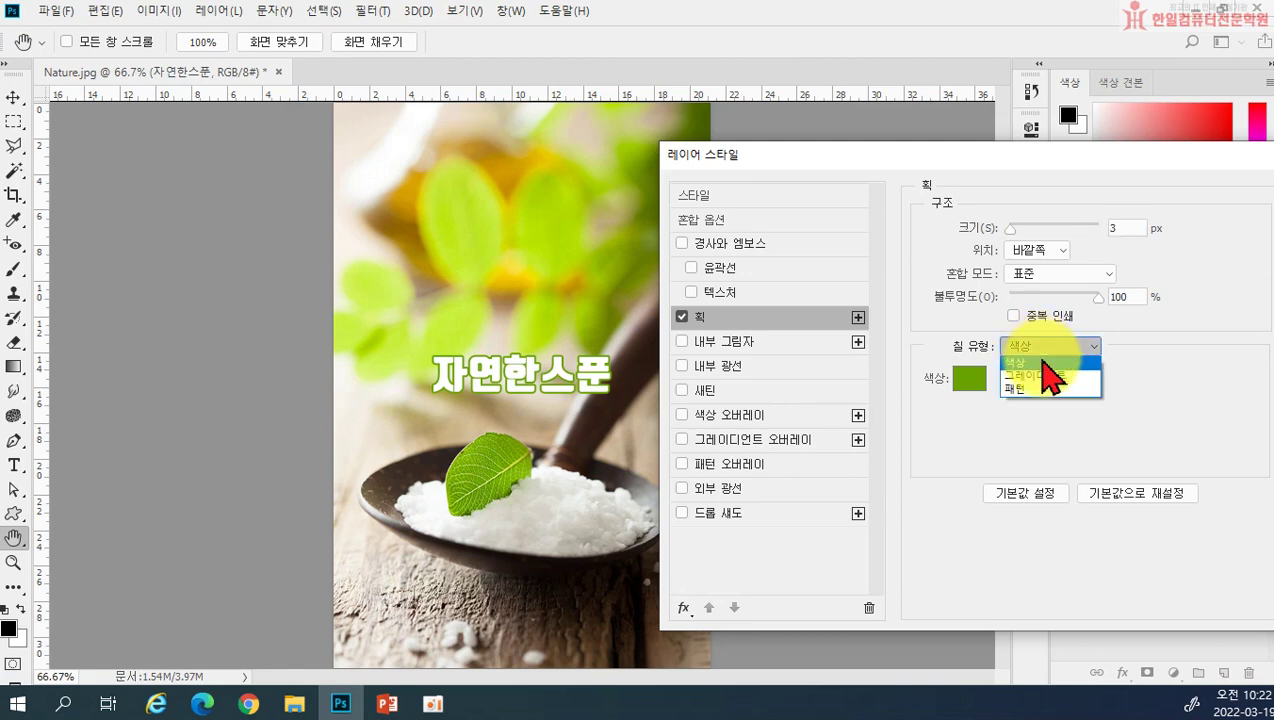
{"action": "left_click", "coordinate": [1048, 379]}
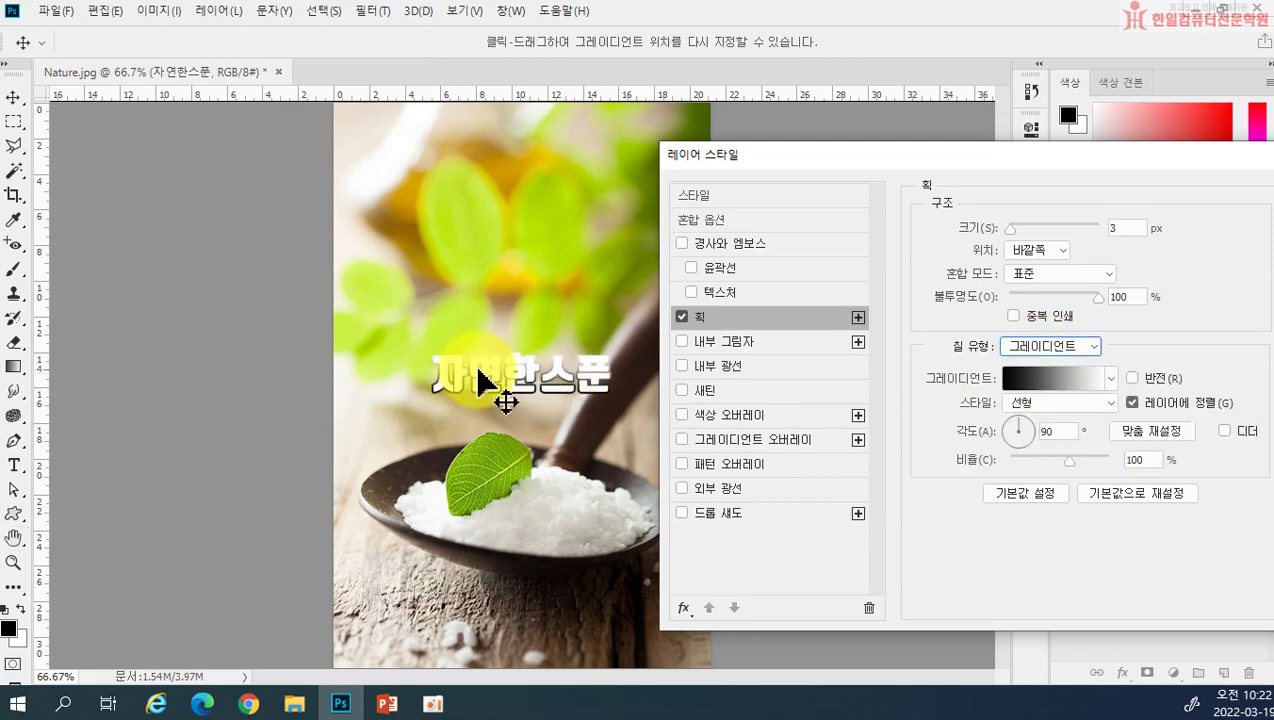
{"action": "left_click", "coordinate": [1052, 380]}
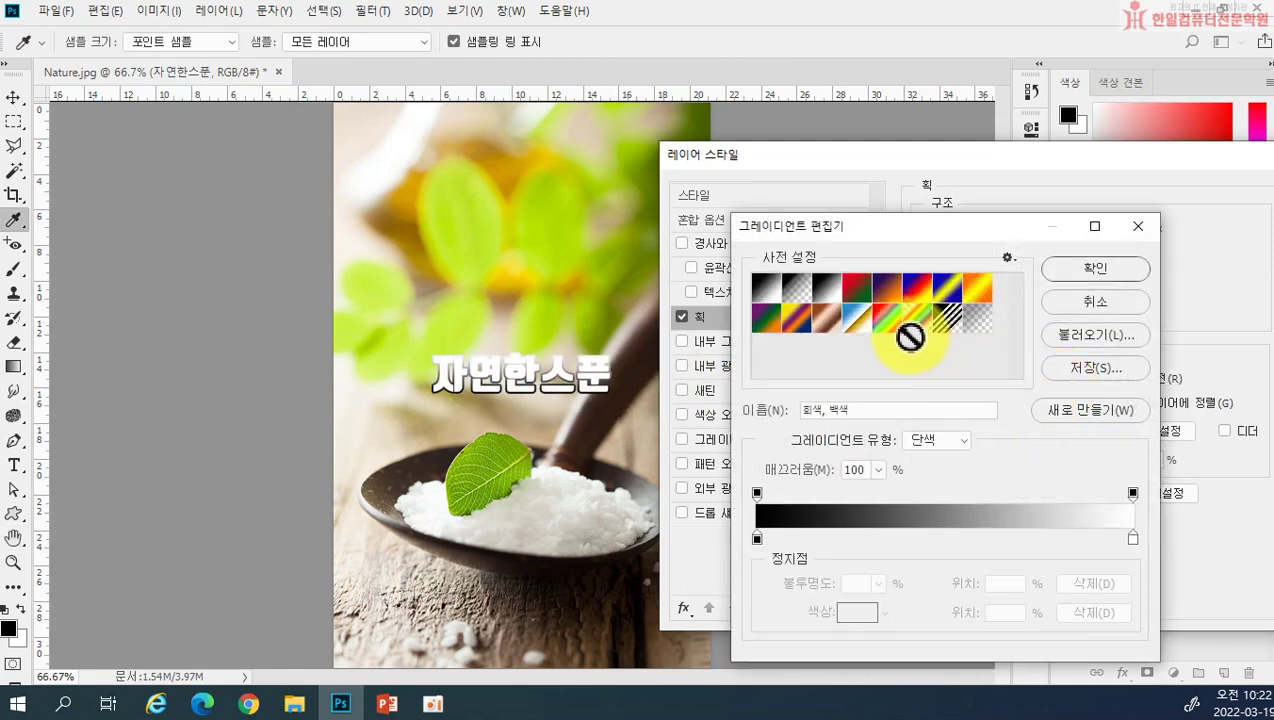
{"action": "left_click", "coordinate": [887, 322]}
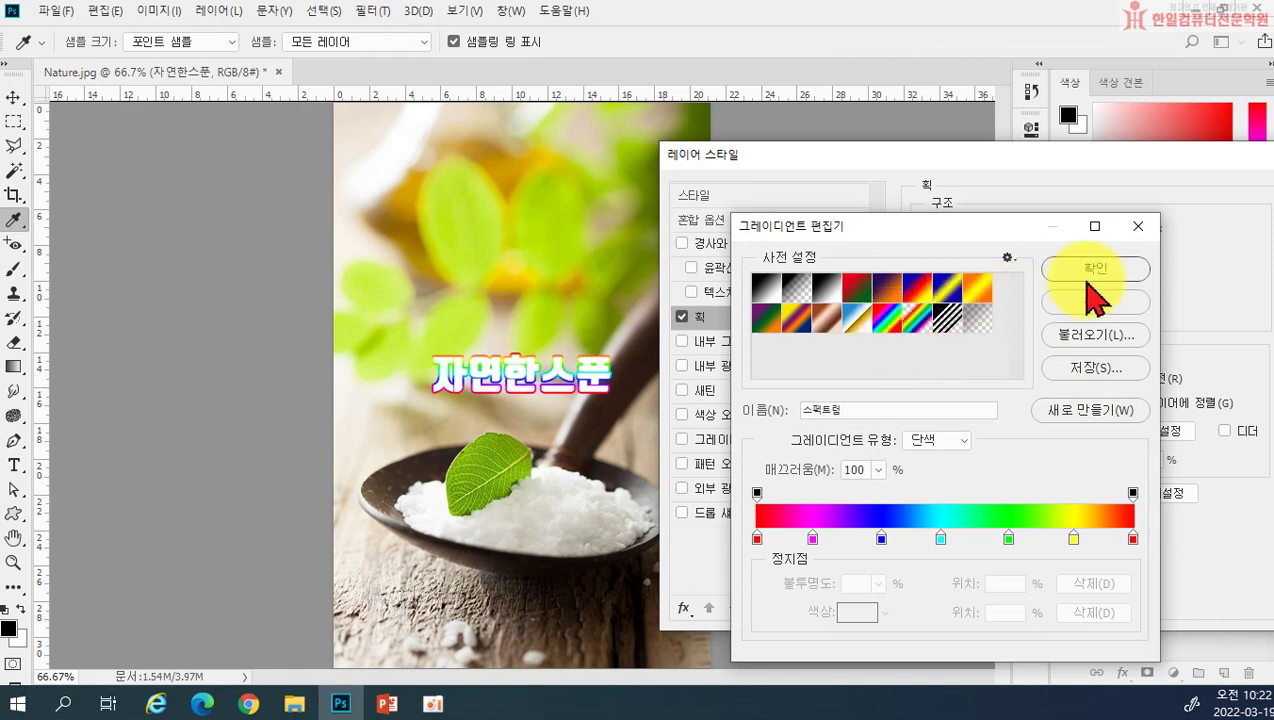
{"action": "left_click", "coordinate": [1085, 278]}
{"action": "left_click", "coordinate": [1029, 425]}
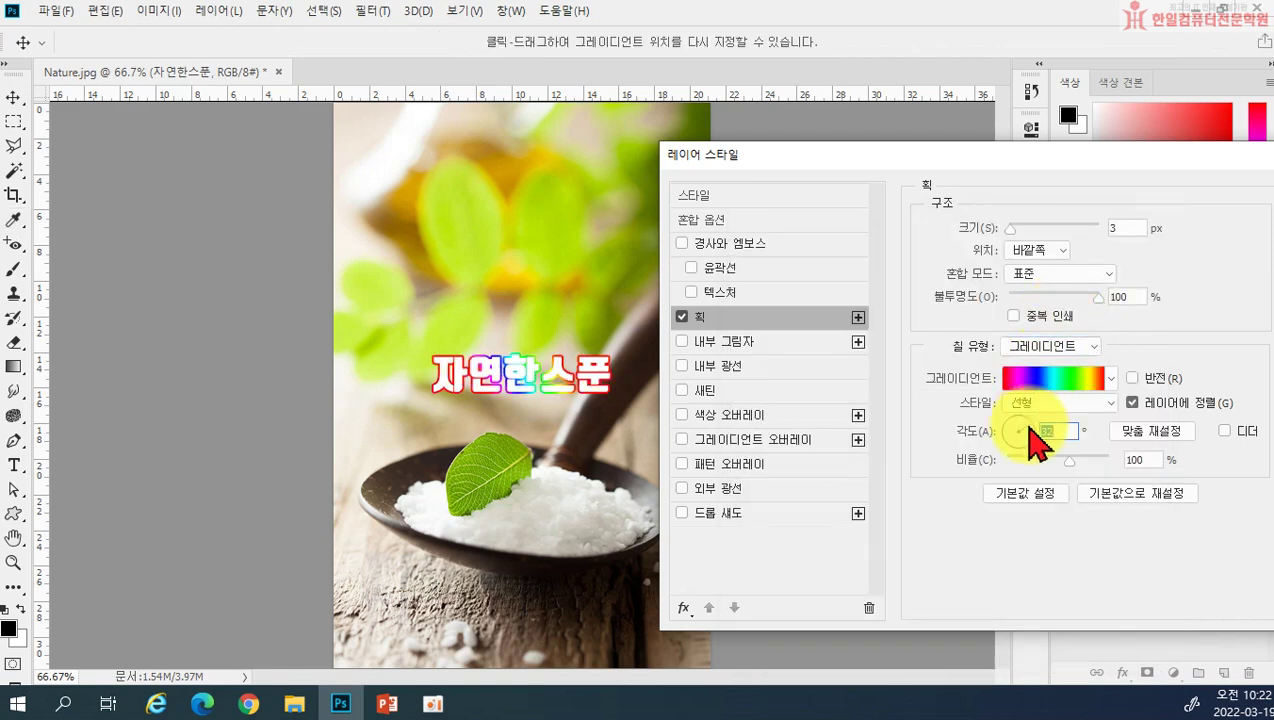
Switch the stroke fill type to pattern (패턴) and try several patterns, ending with the dark purple one
{"action": "left_click", "coordinate": [1050, 346]}
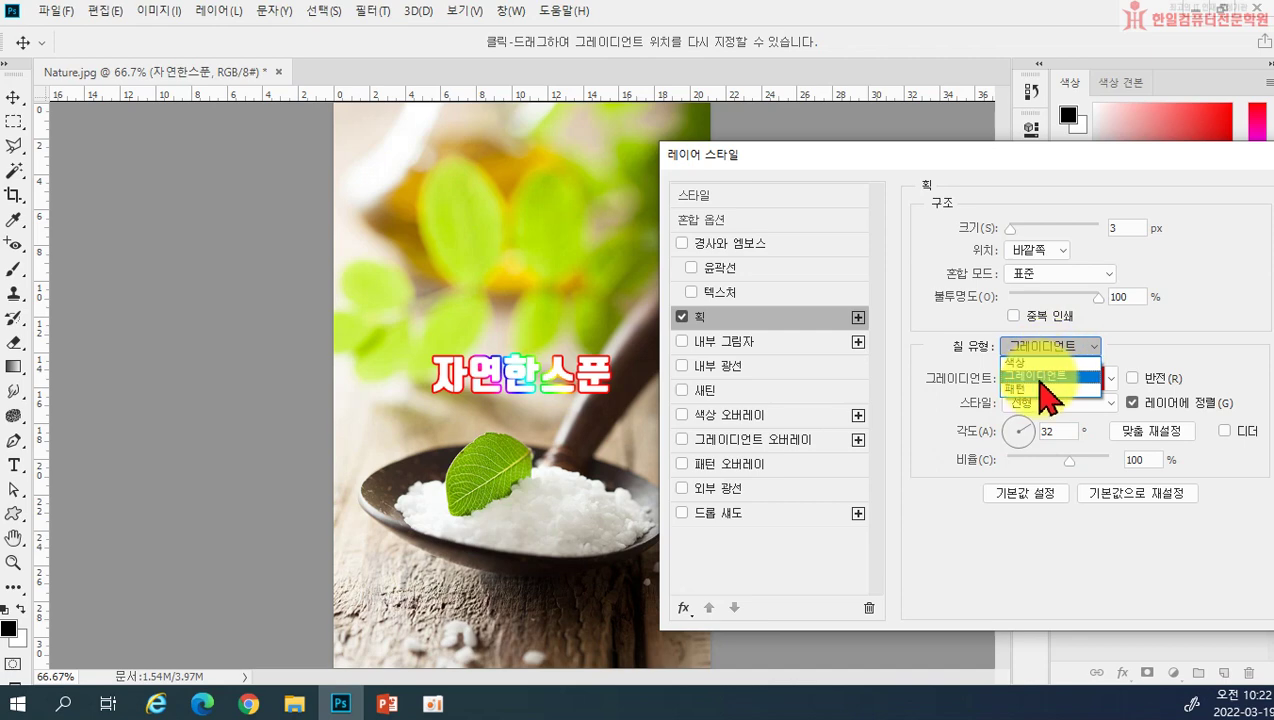
{"action": "left_click", "coordinate": [1040, 388]}
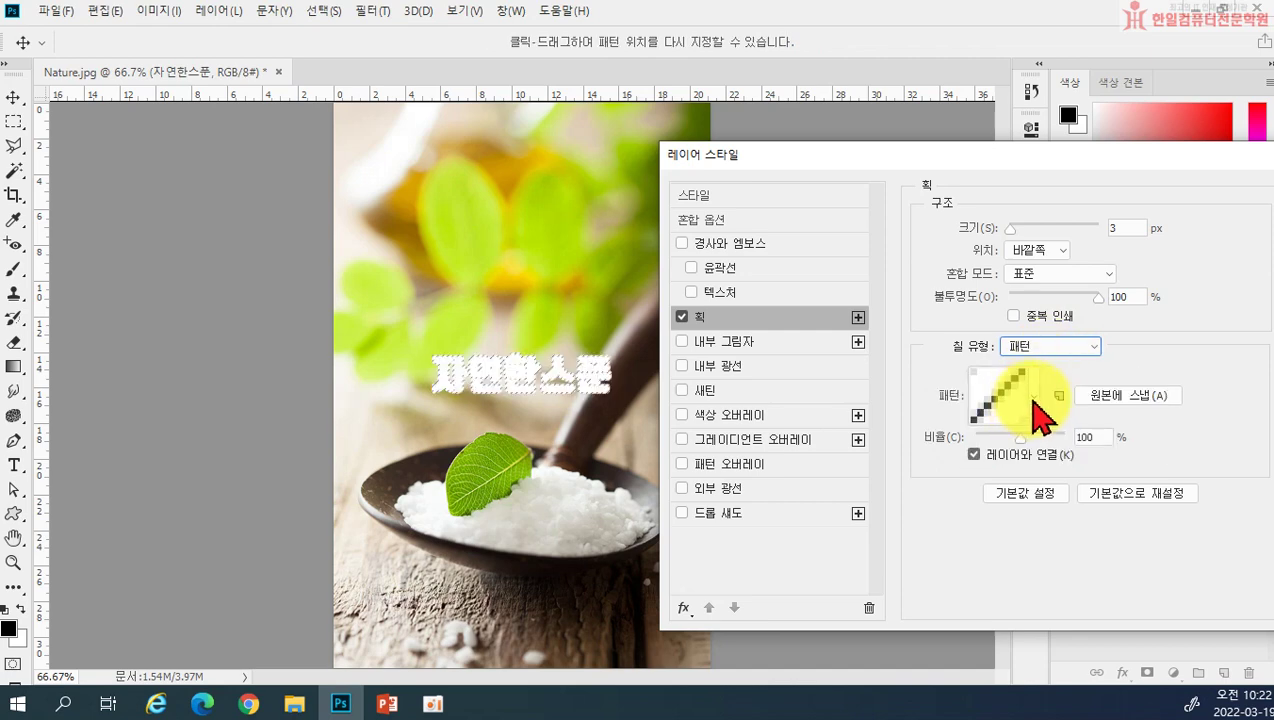
{"action": "left_click", "coordinate": [1034, 397]}
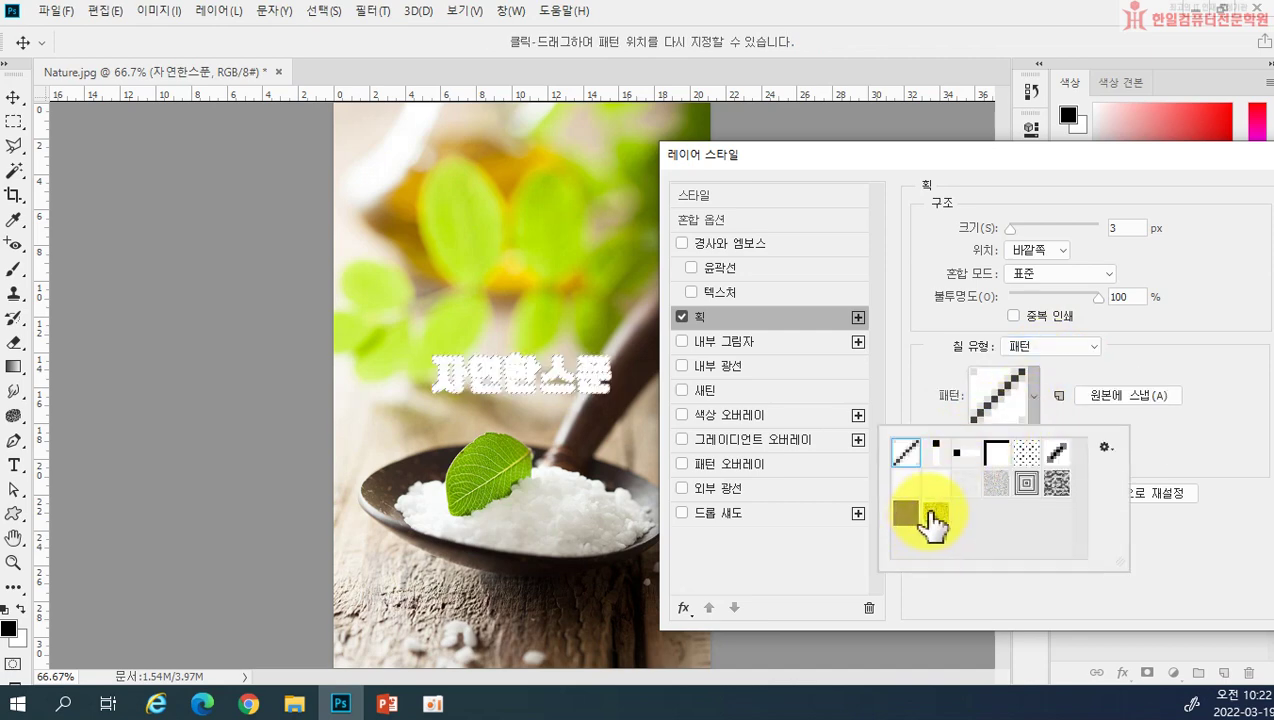
{"action": "left_click", "coordinate": [1025, 458]}
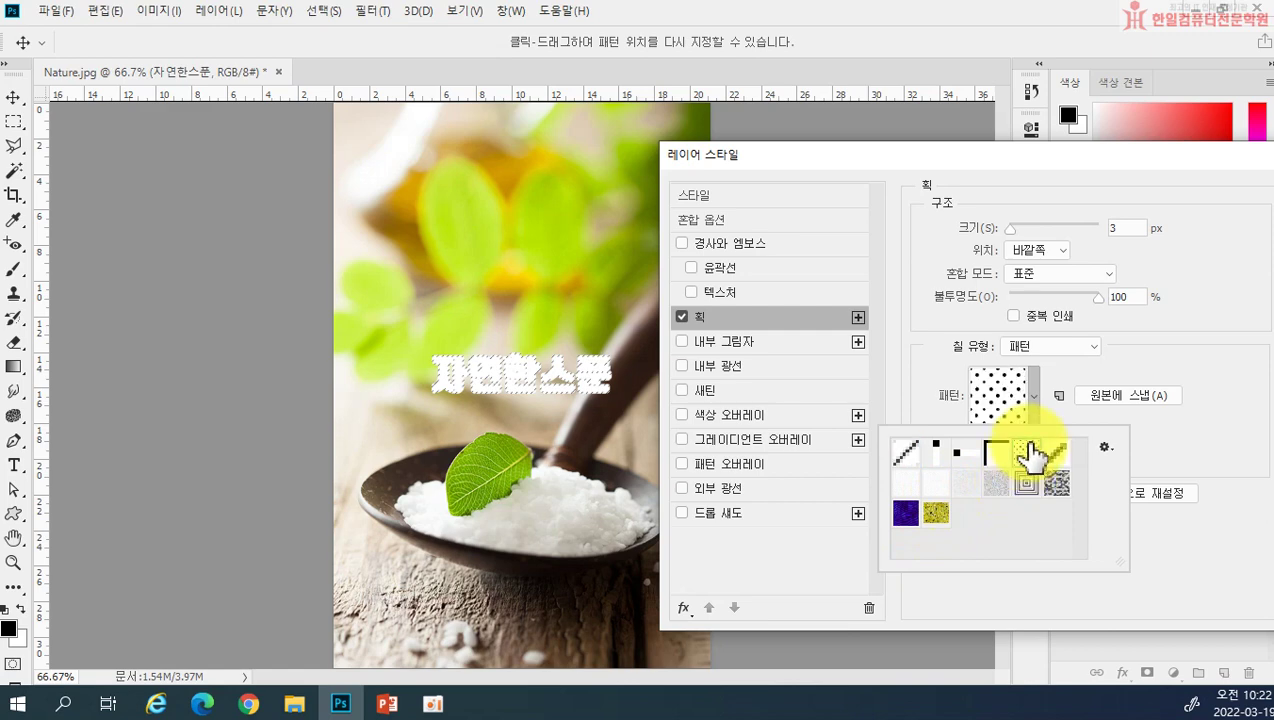
{"action": "left_click", "coordinate": [963, 483]}
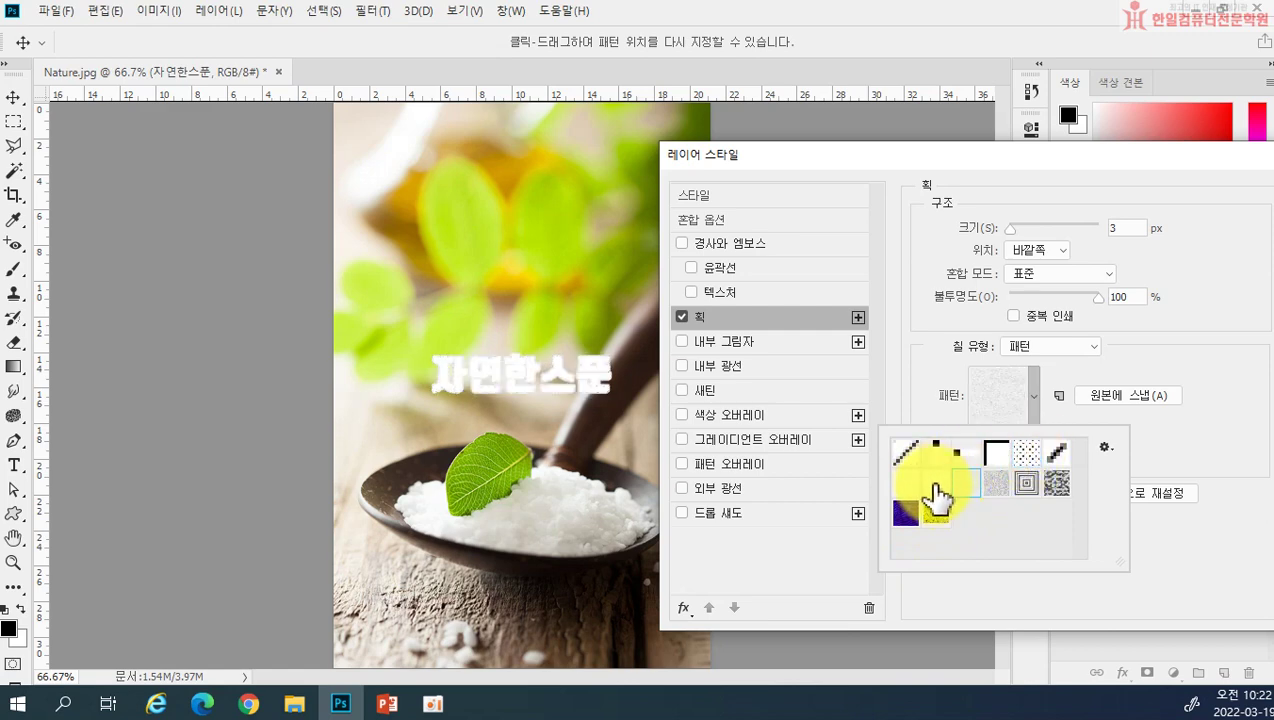
{"action": "left_click", "coordinate": [914, 486]}
{"action": "left_click", "coordinate": [935, 513]}
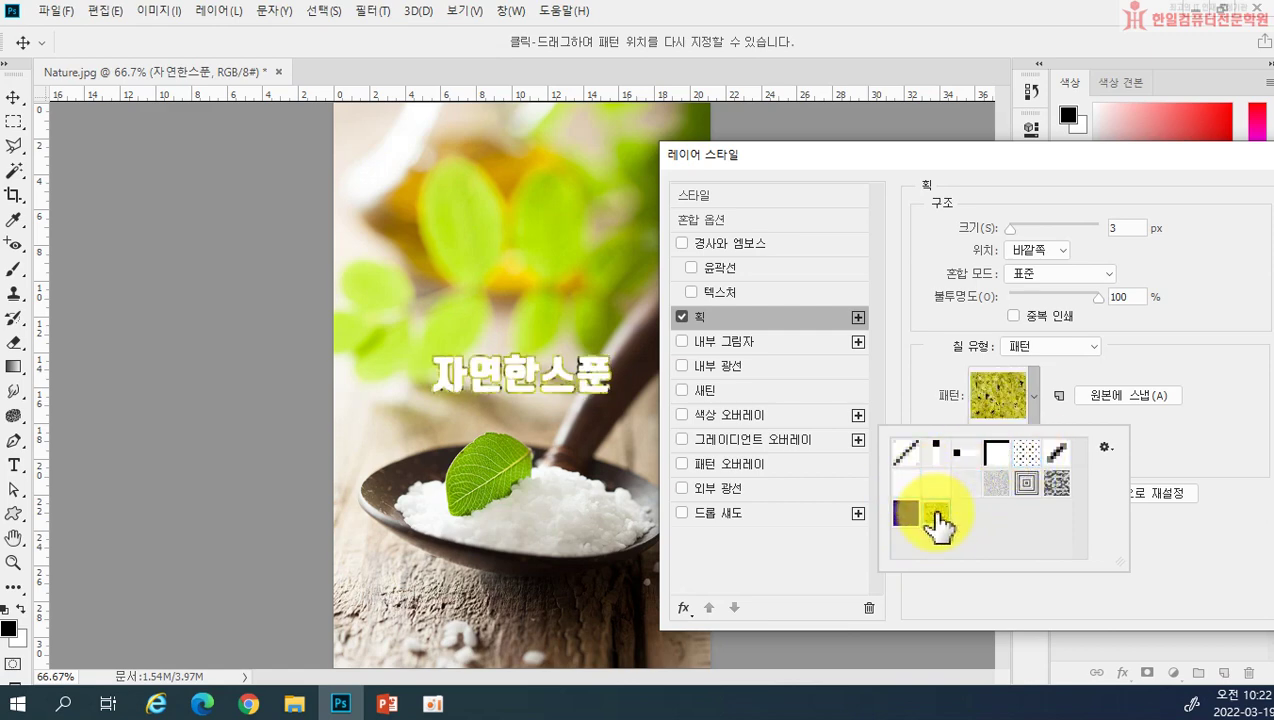
{"action": "left_click", "coordinate": [906, 514]}
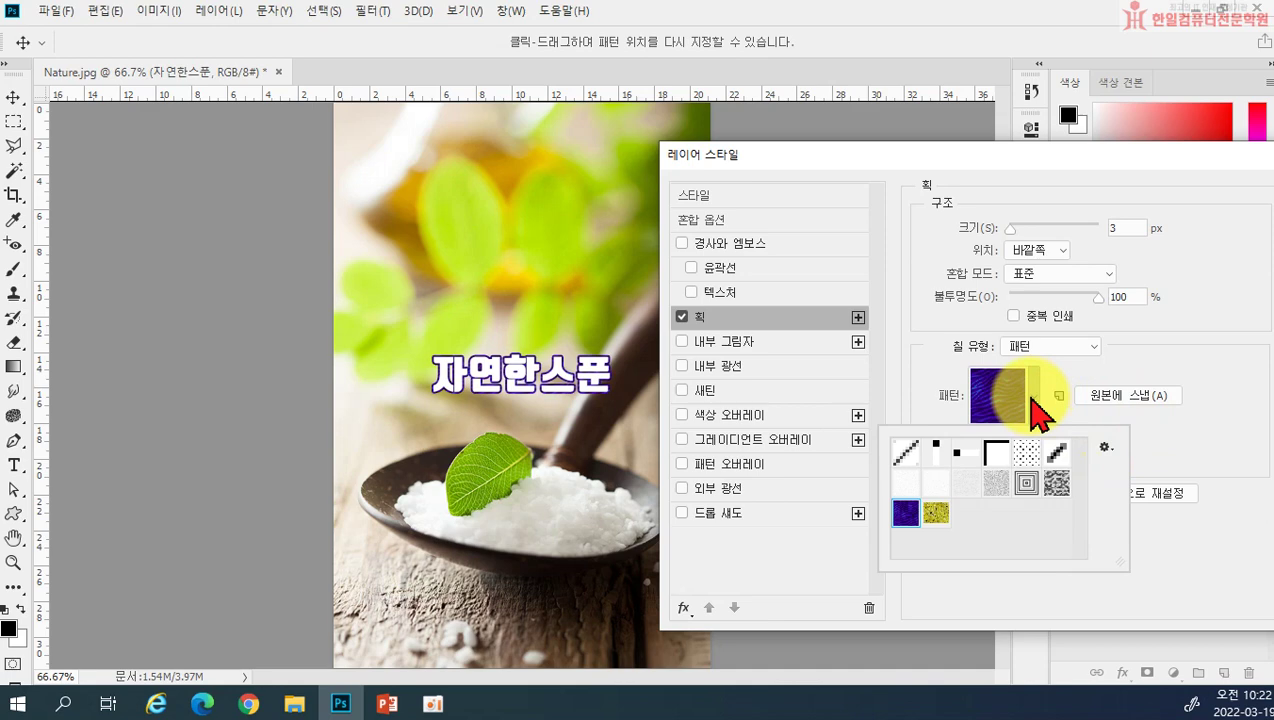
Return the stroke fill type to solid color (색상) and turn the Stroke effect off
{"action": "left_click", "coordinate": [1066, 347]}
{"action": "left_click", "coordinate": [1046, 361]}
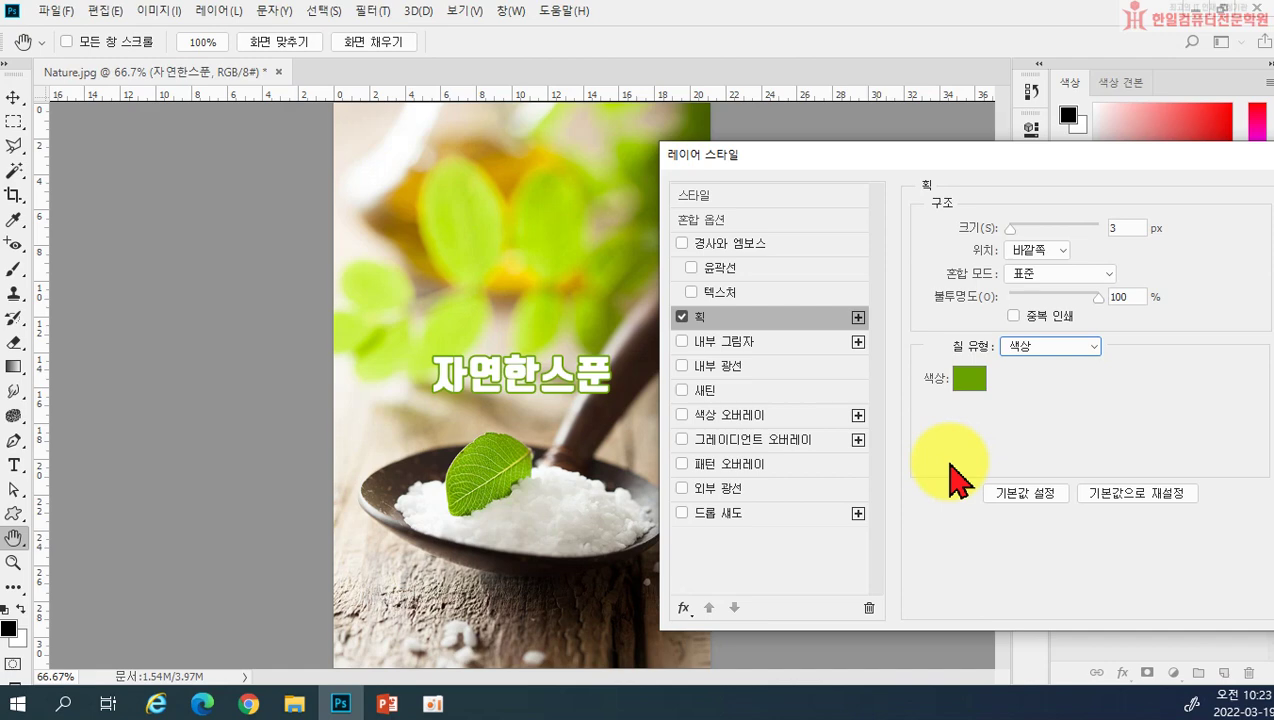
{"action": "left_click", "coordinate": [682, 318]}
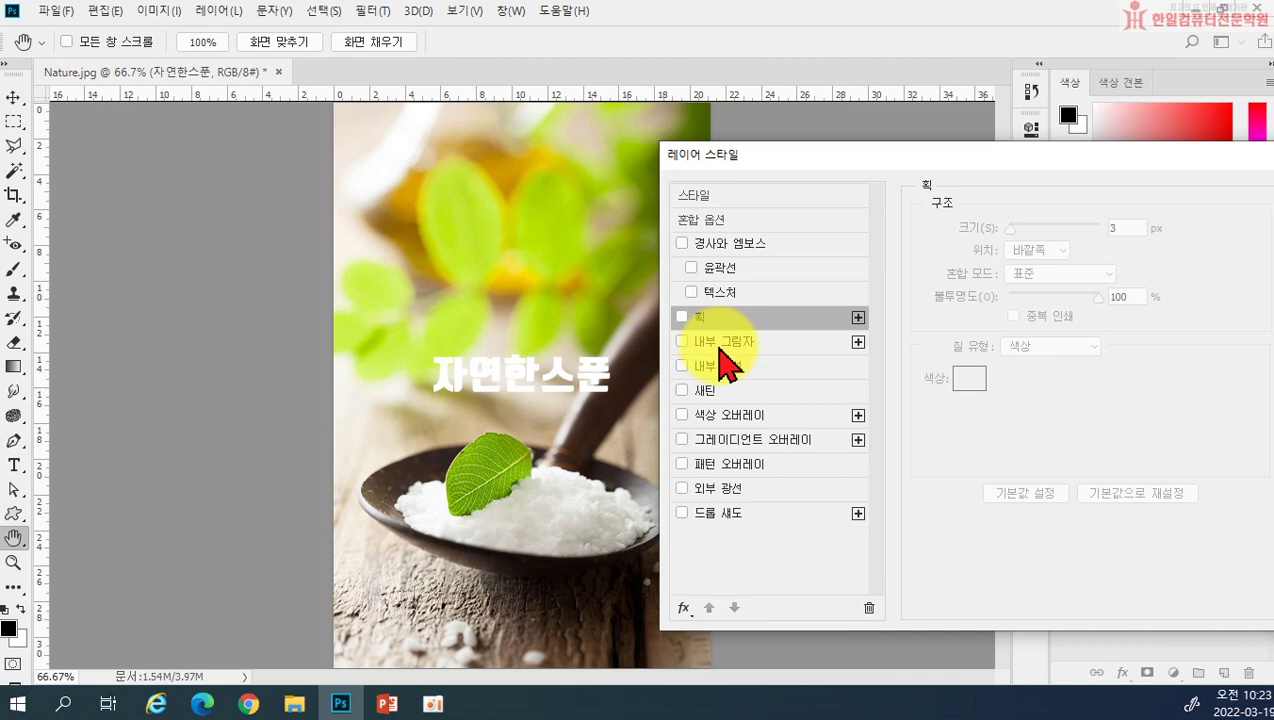
Enable the Inner Shadow (내부 그림자) effect and try 71% opacity, a 34° angle, 3 px size, 0 px distance and 15% choke
{"action": "left_click", "coordinate": [720, 345]}
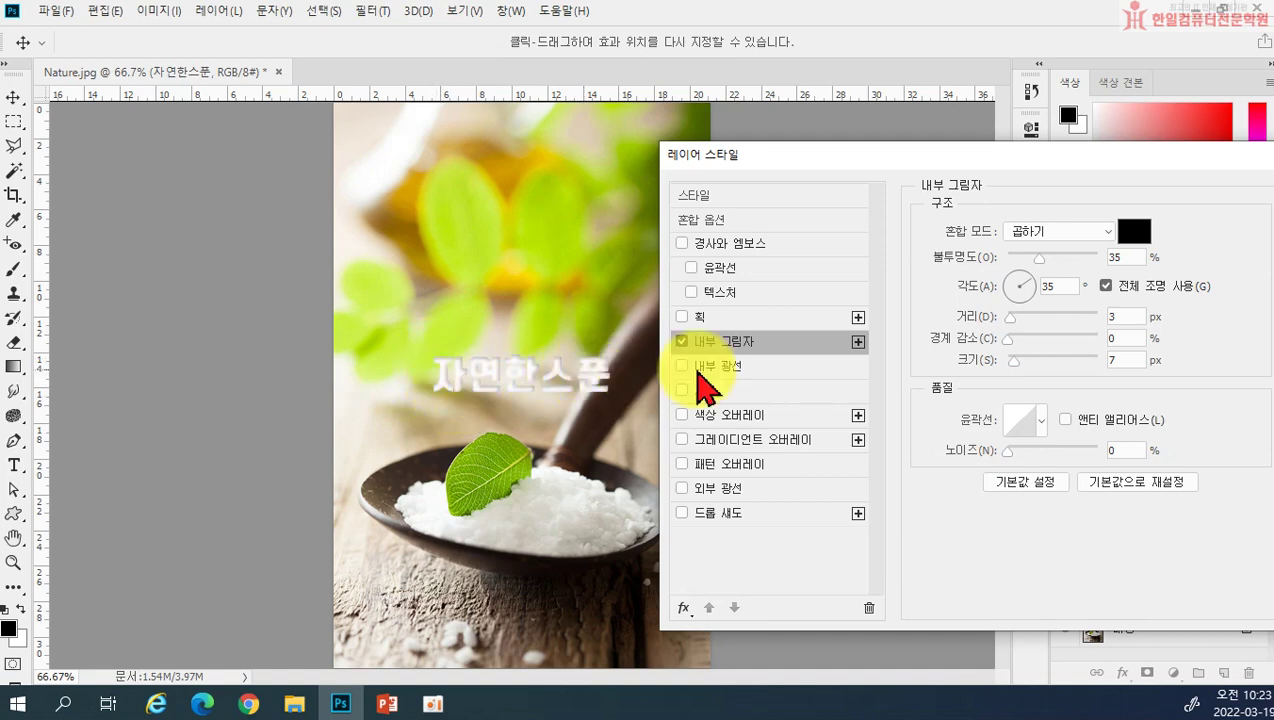
{"action": "left_click_drag", "start_coordinate": [1040, 257], "coordinate": [1009, 363]}
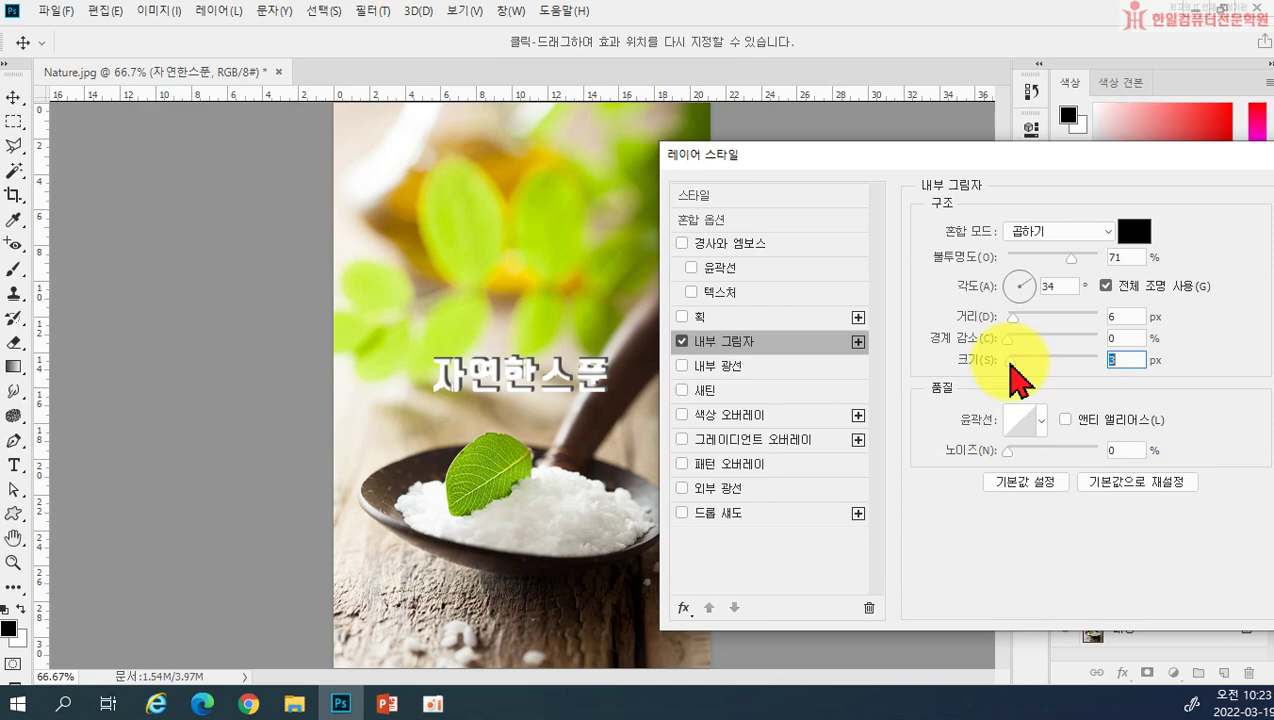
{"action": "left_click_drag", "start_coordinate": [1010, 318], "coordinate": [1007, 321]}
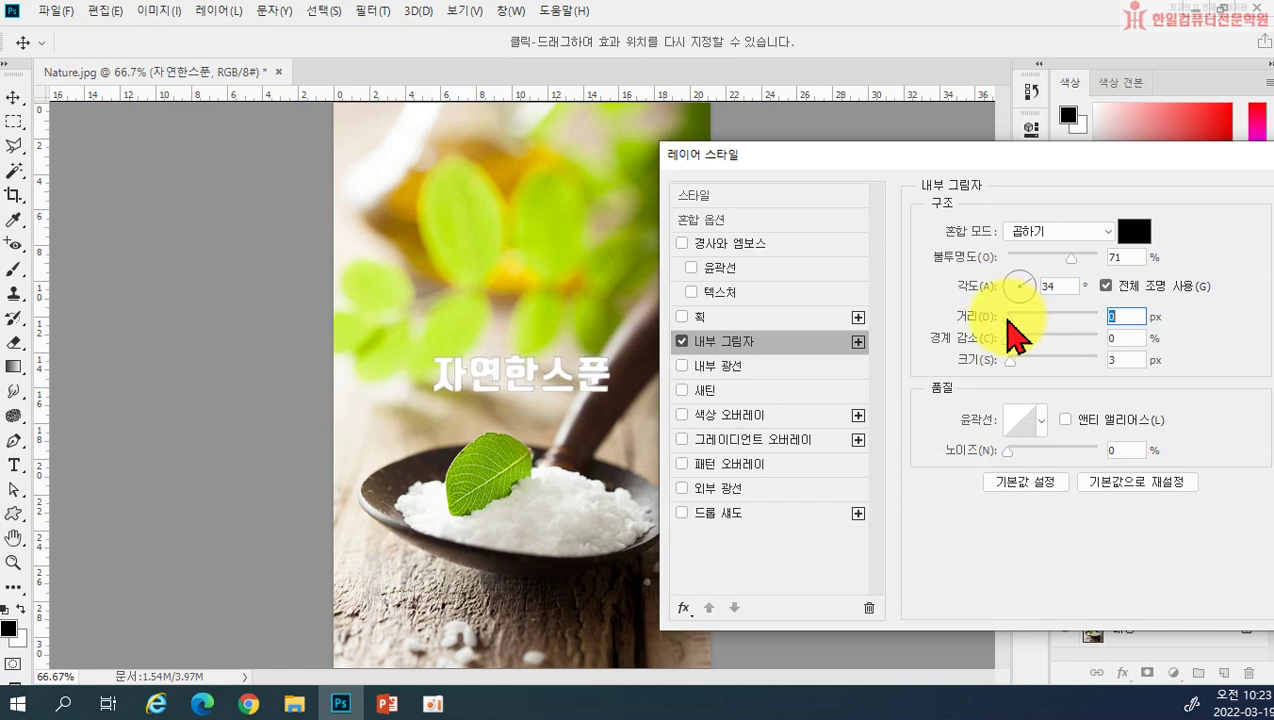
{"action": "left_click", "coordinate": [1010, 337]}
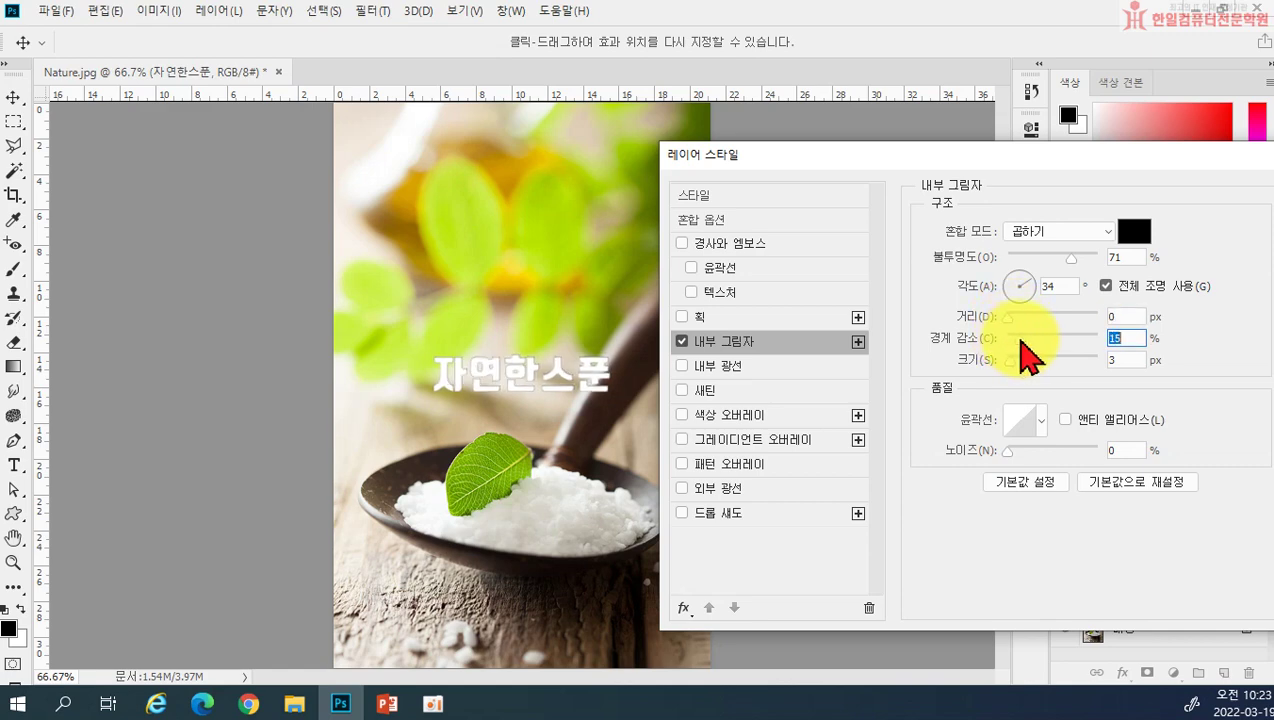
Set the inner shadow to 53% opacity, 5 px distance and 0% choke, and turn the effect off
{"action": "left_click_drag", "start_coordinate": [1008, 316], "coordinate": [1013, 318]}
{"action": "left_click_drag", "start_coordinate": [1070, 259], "coordinate": [1056, 259]}
{"action": "left_click_drag", "start_coordinate": [1013, 317], "coordinate": [1012, 322]}
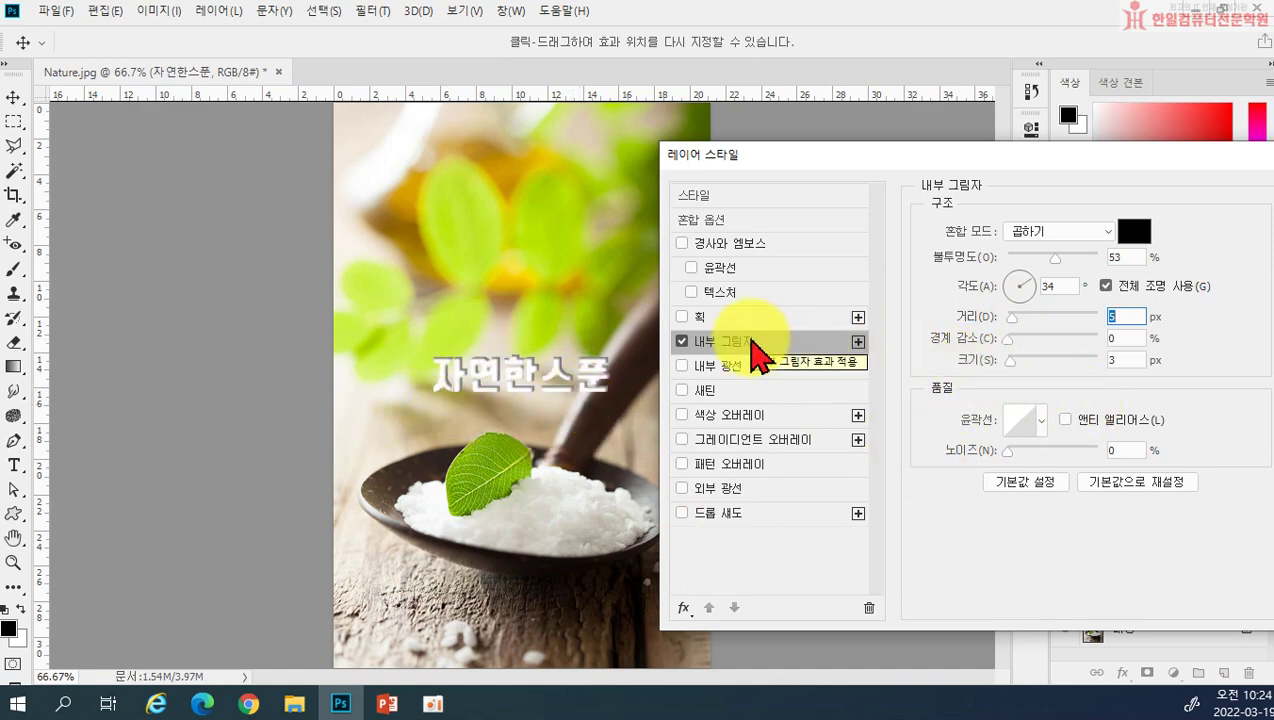
{"action": "left_click", "coordinate": [681, 342]}
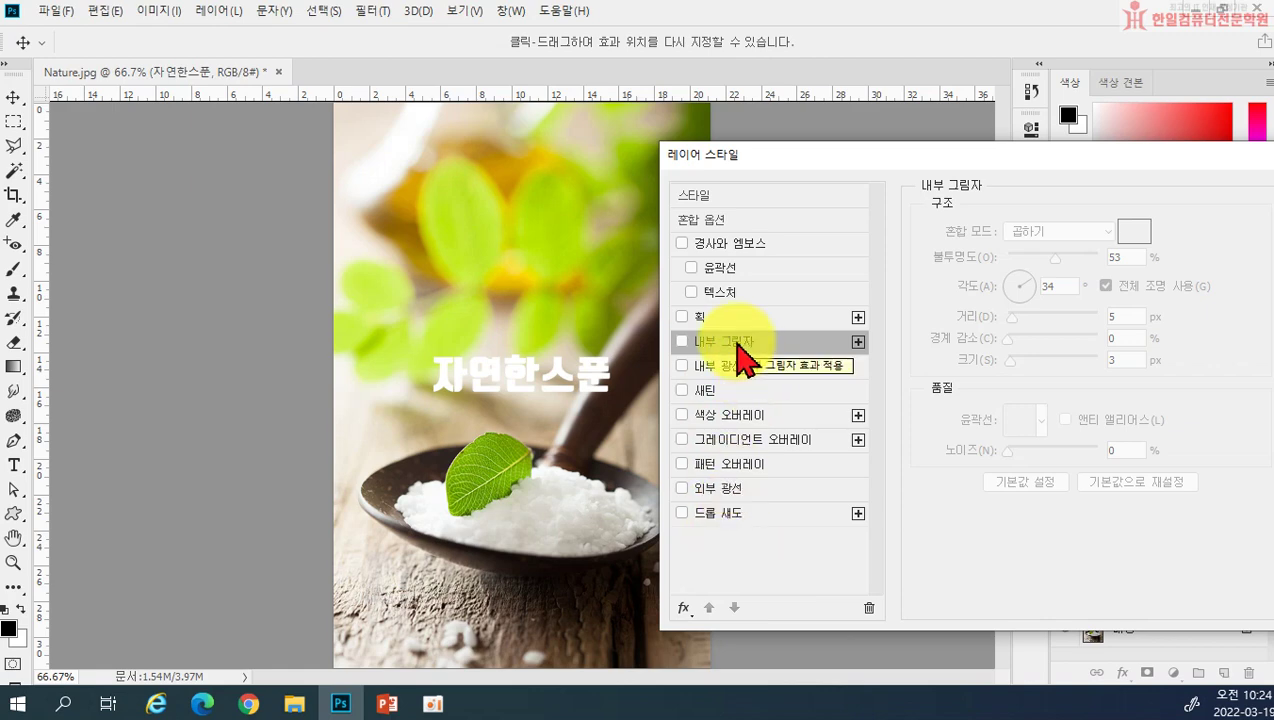
Enable the Drop Shadow (드롭 섀도) effect on the text with 59% opacity, a 75° angle and 9 px distance
{"action": "left_click", "coordinate": [725, 515]}
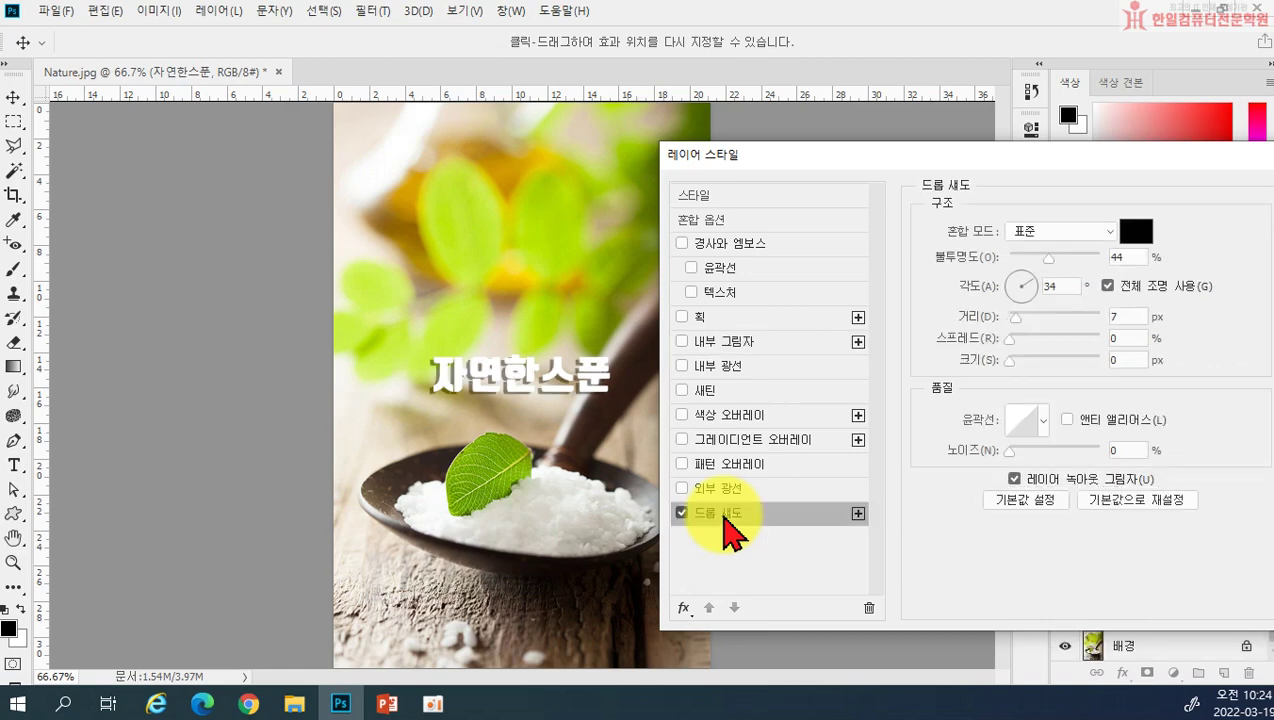
{"action": "left_click", "coordinate": [1022, 316]}
{"action": "left_click_drag", "start_coordinate": [1021, 320], "coordinate": [1017, 318]}
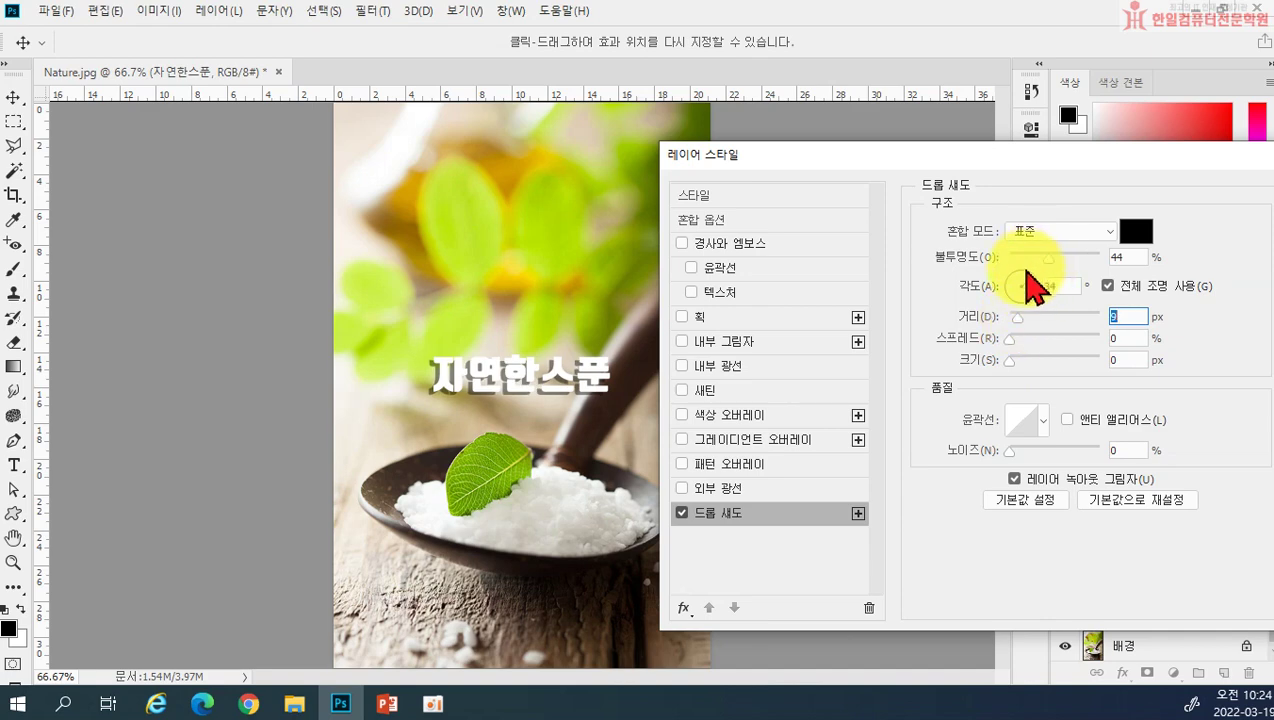
{"action": "left_click", "coordinate": [1028, 291]}
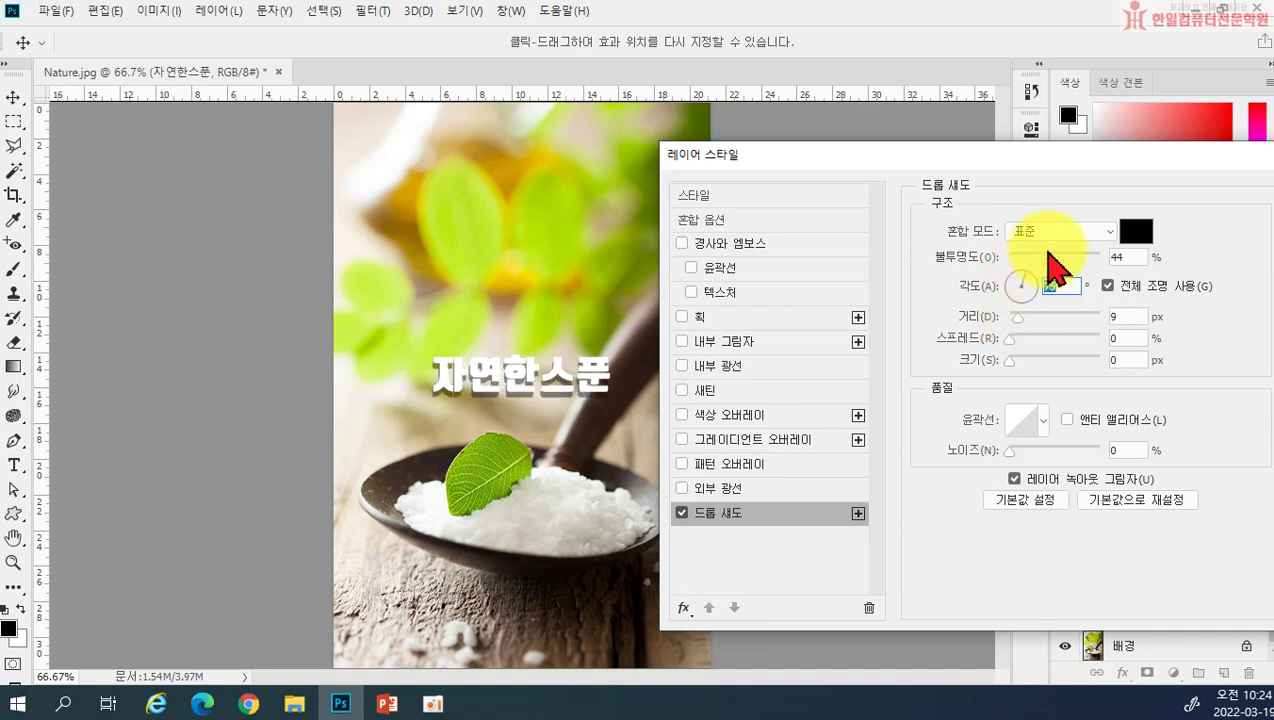
{"action": "left_click_drag", "start_coordinate": [1056, 257], "coordinate": [1061, 257]}
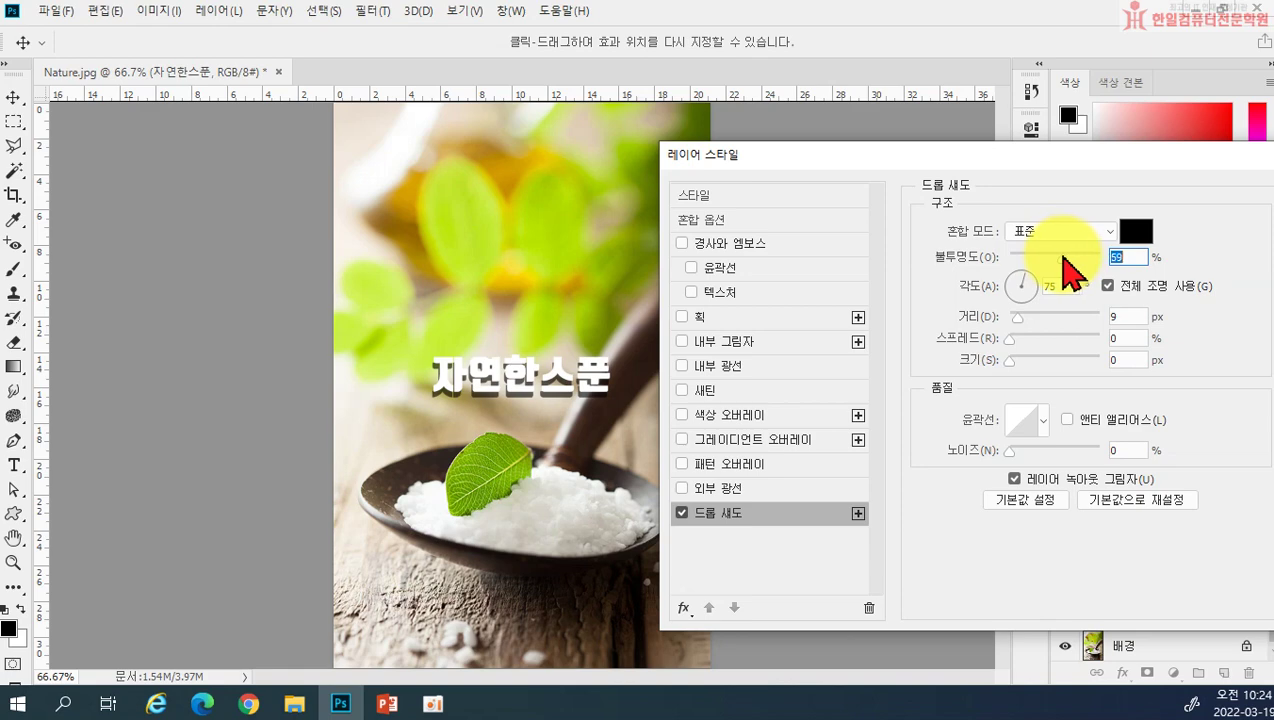
Set the drop shadow's spread to 4%, size to 2 px, distance to 8 px and opacity to 10%
{"action": "left_click", "coordinate": [1018, 340]}
{"action": "mouse_move", "coordinate": [1018, 342]}
{"action": "left_mouse_down"}
{"action": "mouse_move", "coordinate": [1029, 337]}
{"action": "mouse_move", "coordinate": [1022, 312]}
{"action": "mouse_move", "coordinate": [1010, 355]}
{"action": "left_mouse_up"}
{"action": "left_click", "coordinate": [1027, 316]}
{"action": "left_click_drag", "start_coordinate": [1062, 262], "coordinate": [1021, 267]}
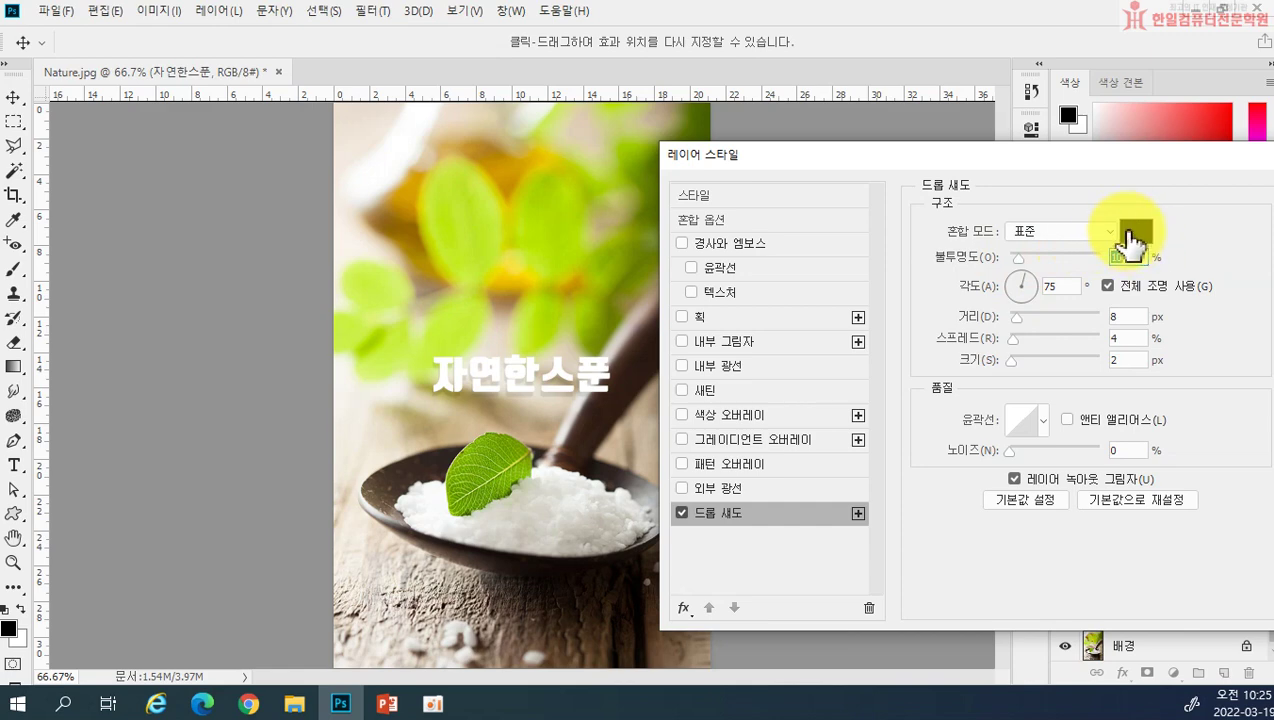
Set the drop shadow color to light green #bcdd50 by sampling the leaf on the spoon
{"action": "left_click", "coordinate": [1136, 232]}
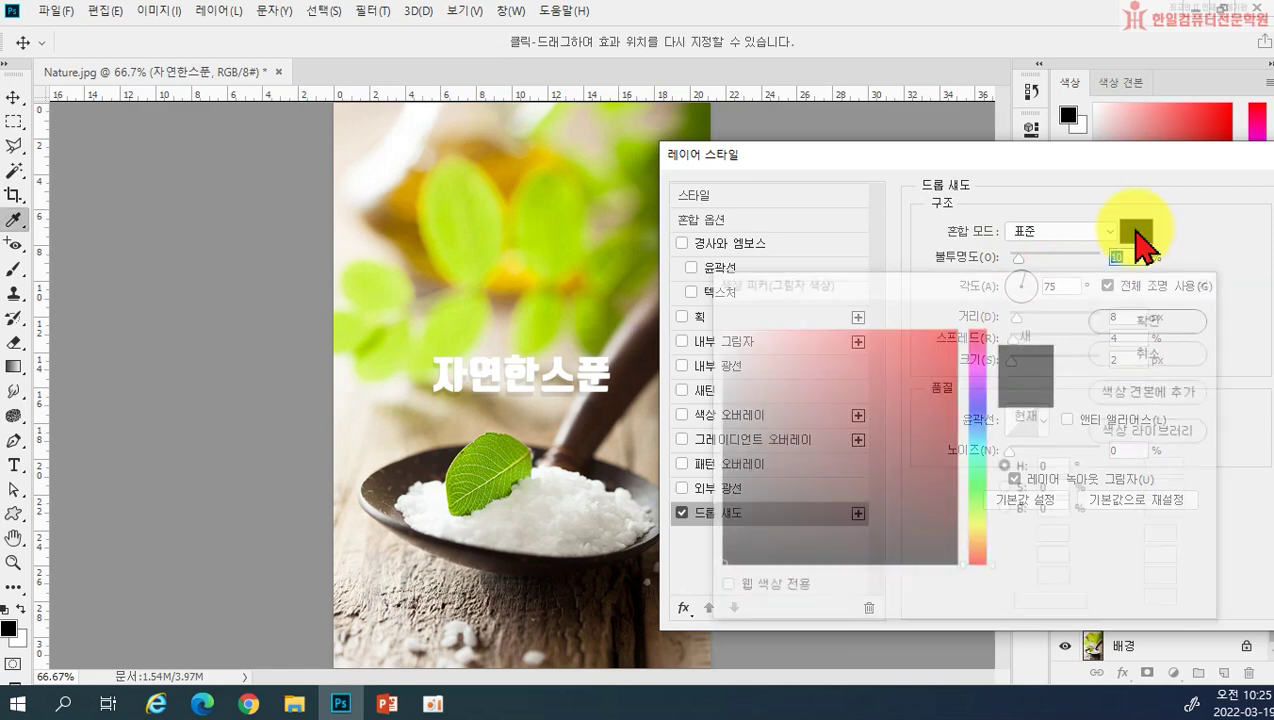
{"action": "left_click", "coordinate": [911, 354]}
{"action": "left_click_drag", "start_coordinate": [977, 360], "coordinate": [977, 391]}
{"action": "left_click", "coordinate": [498, 467]}
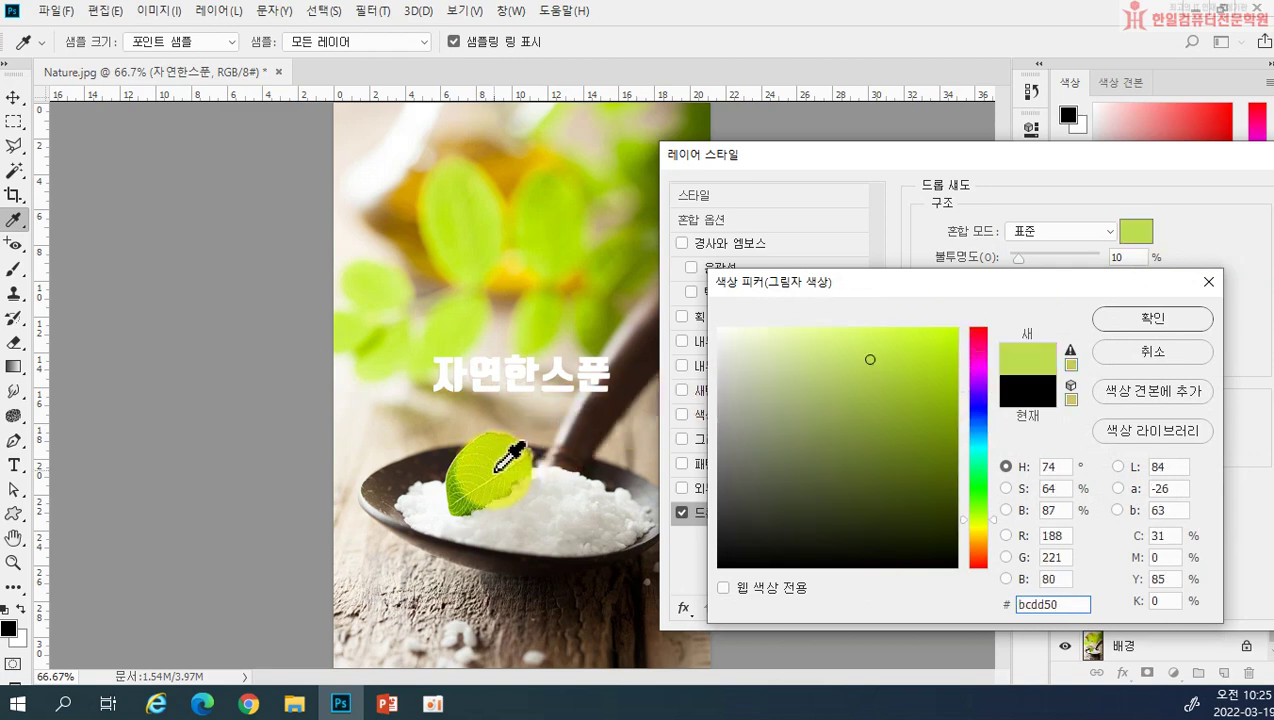
{"action": "left_click", "coordinate": [1150, 322]}
Set the green drop shadow to 36% opacity, a 129° angle and 8 px distance, and turn the effect off
{"action": "left_click", "coordinate": [1020, 321]}
{"action": "left_click_drag", "start_coordinate": [1022, 256], "coordinate": [1041, 254]}
{"action": "mouse_move", "coordinate": [1018, 299]}
{"action": "left_mouse_down"}
{"action": "mouse_move", "coordinate": [1024, 284]}
{"action": "mouse_move", "coordinate": [1037, 300]}
{"action": "mouse_move", "coordinate": [1015, 284]}
{"action": "mouse_move", "coordinate": [1017, 318]}
{"action": "left_mouse_up"}
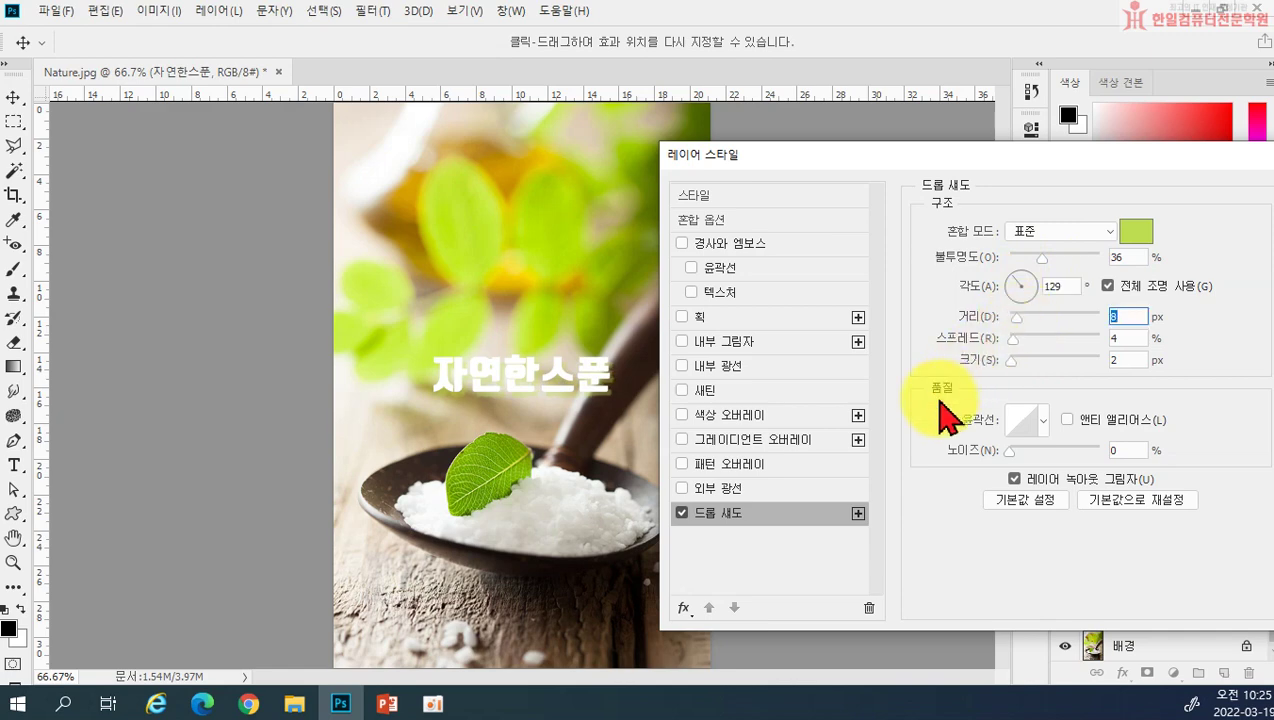
{"action": "left_click", "coordinate": [681, 513]}
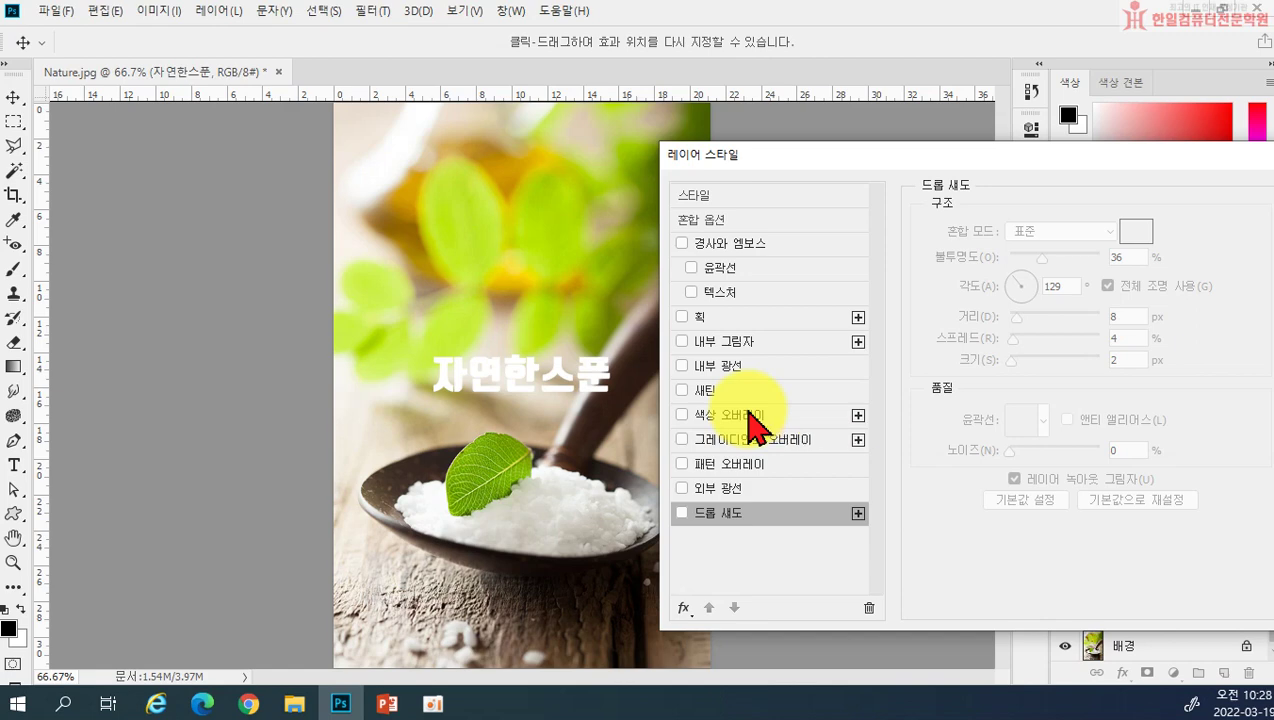
Enable the Inner Glow (내부 광선) effect on the text with the Normal (표준) blend mode
{"action": "left_click", "coordinate": [731, 367]}
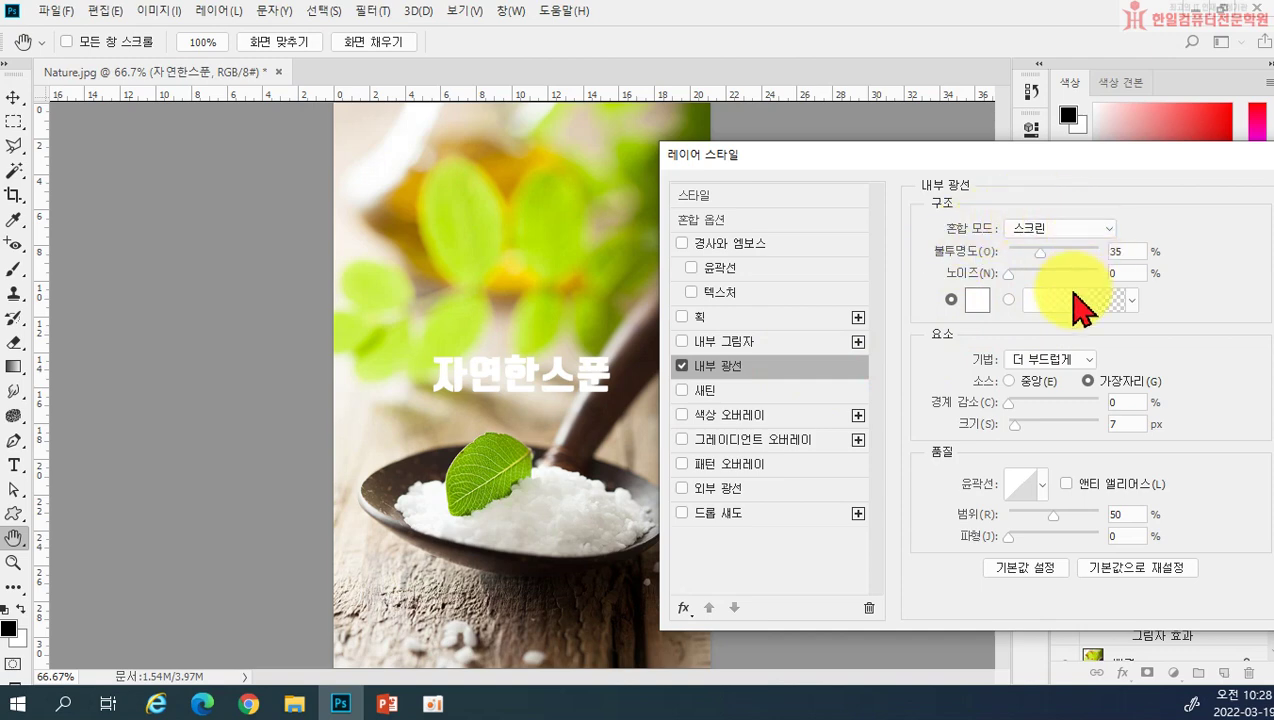
{"action": "left_click", "coordinate": [1073, 230]}
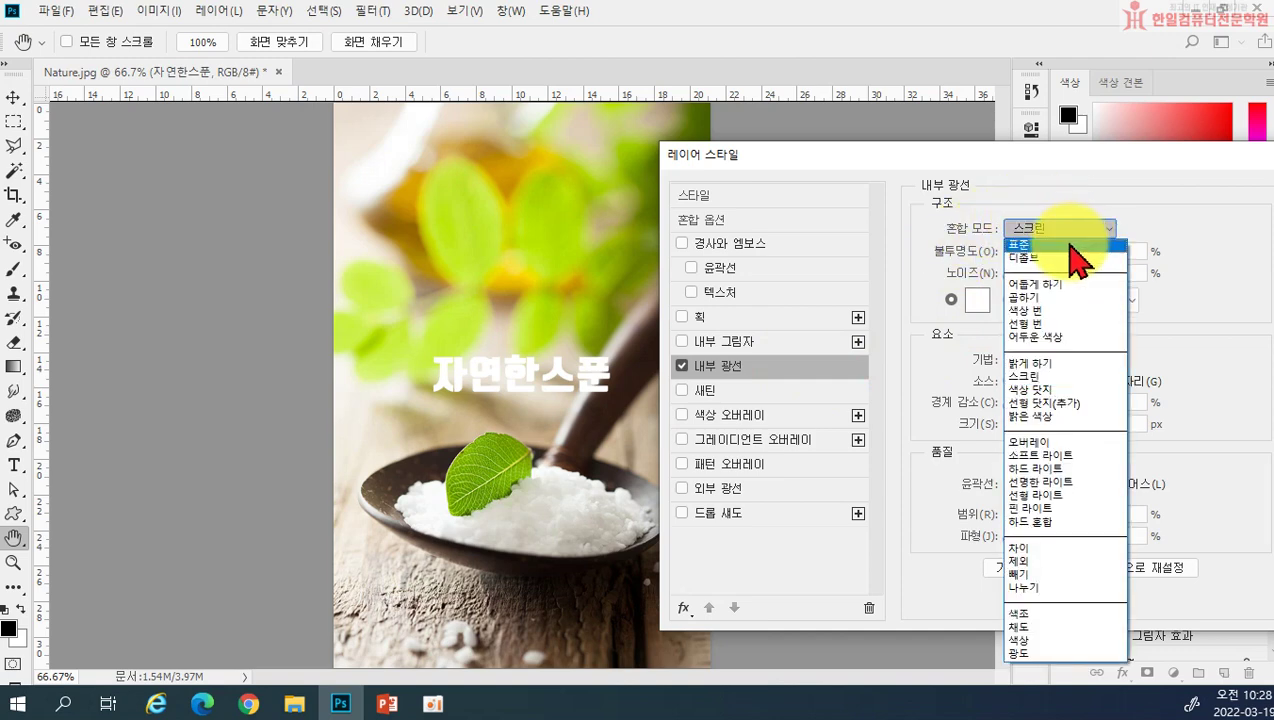
{"action": "left_click", "coordinate": [1077, 262]}
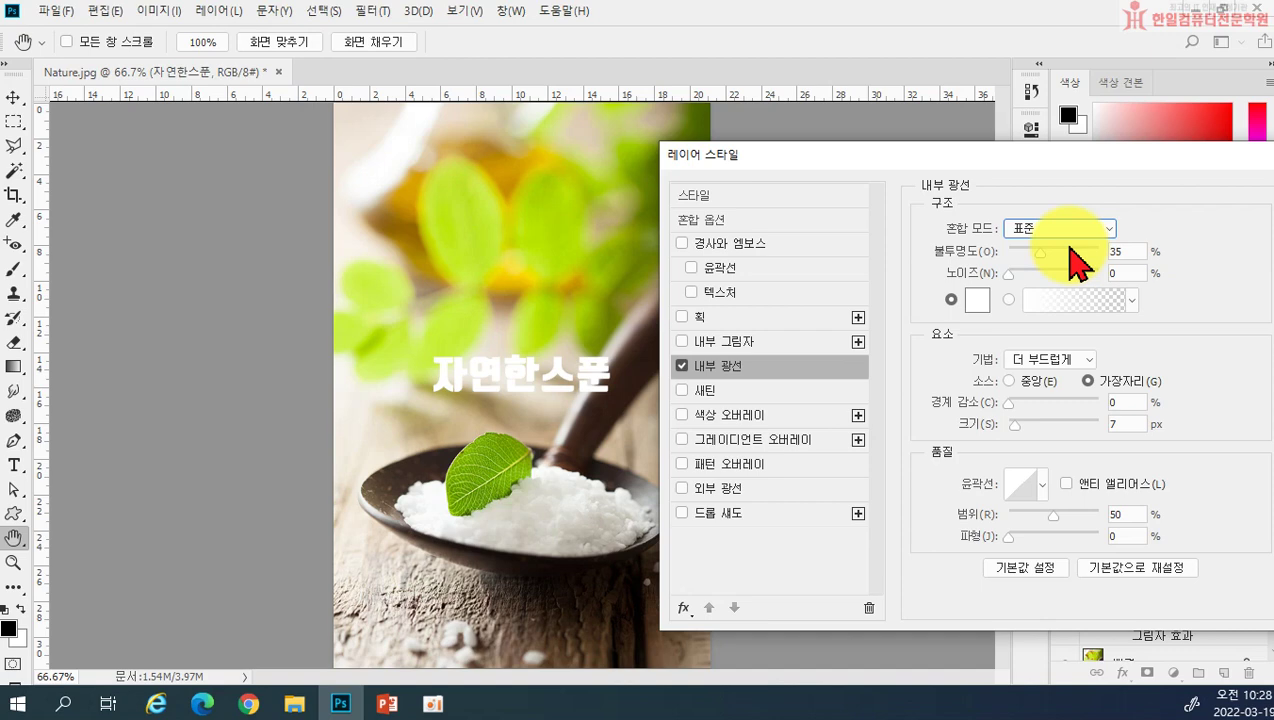
Set the inner glow color to red #fc0909 and its opacity to 47%
{"action": "left_click", "coordinate": [981, 302]}
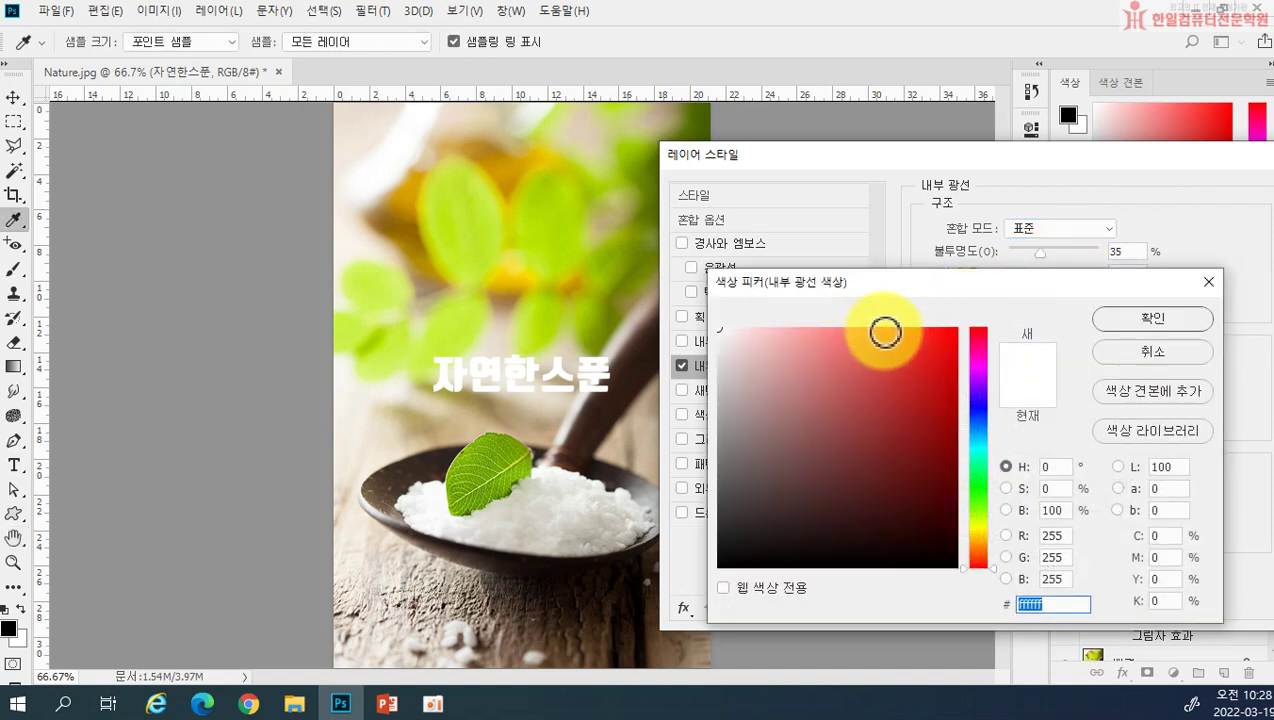
{"action": "left_click", "coordinate": [899, 331]}
{"action": "left_click", "coordinate": [919, 327]}
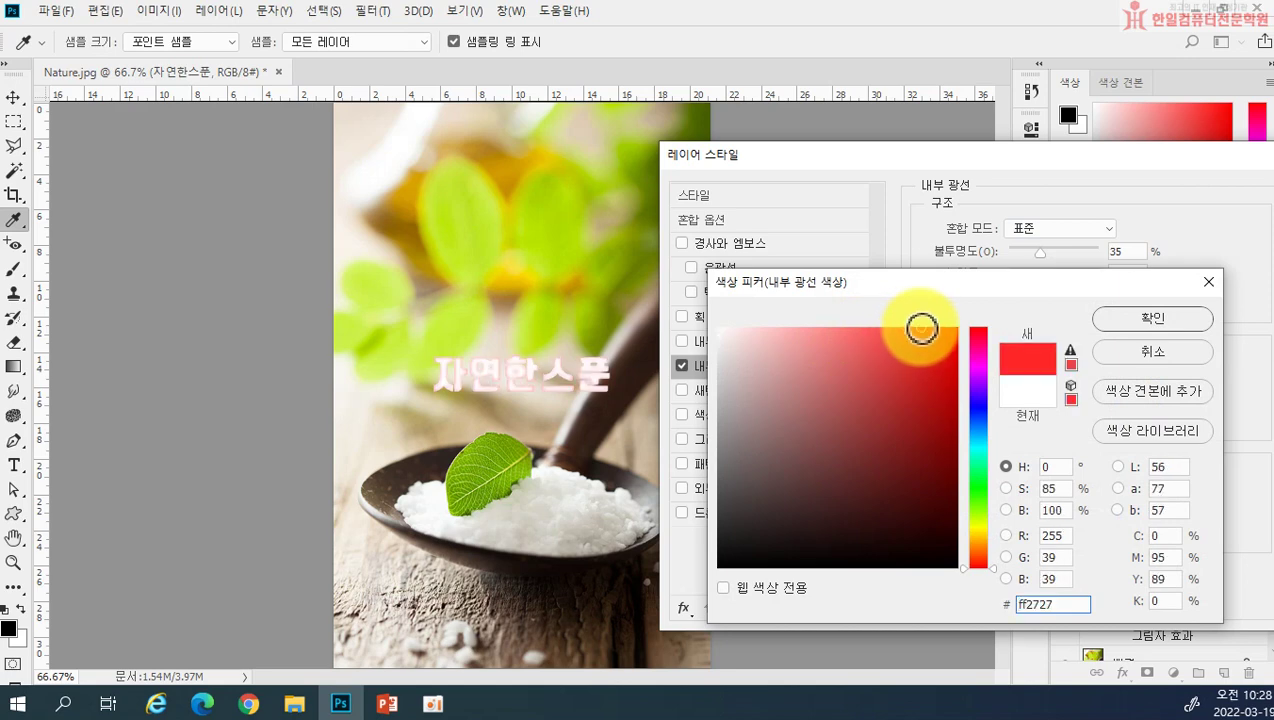
{"action": "left_click", "coordinate": [949, 330]}
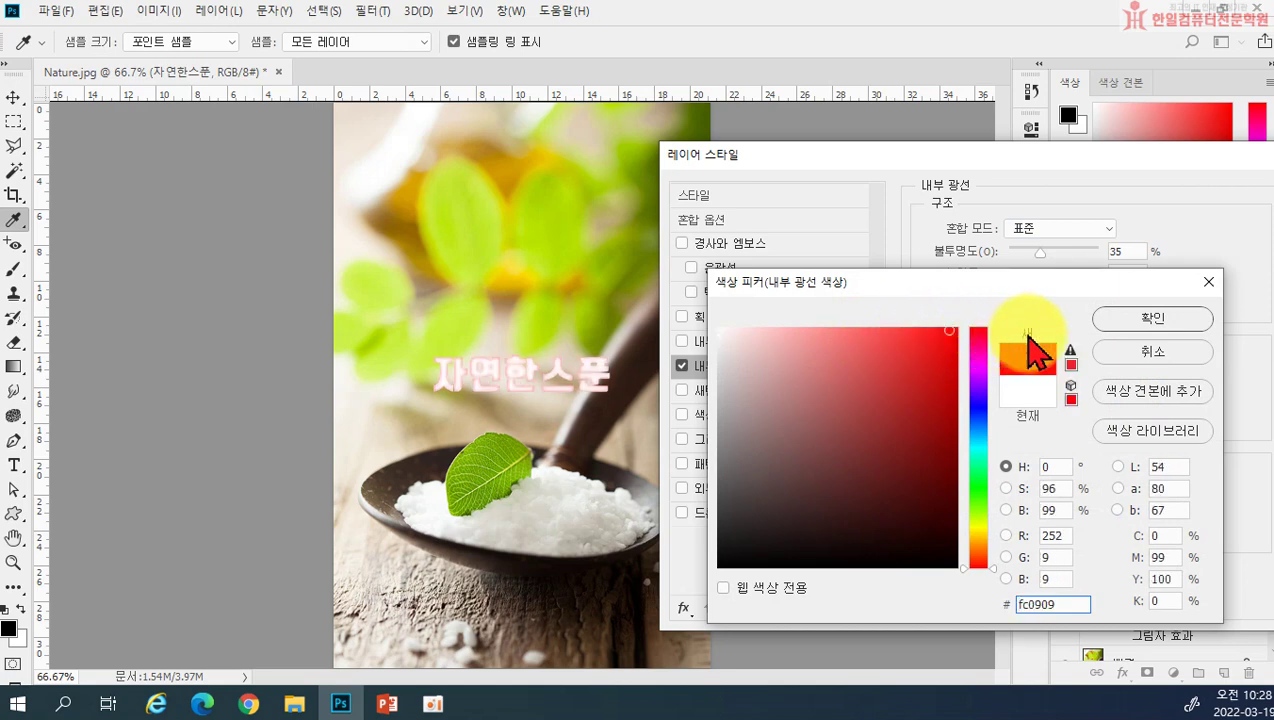
{"action": "left_click", "coordinate": [1100, 318]}
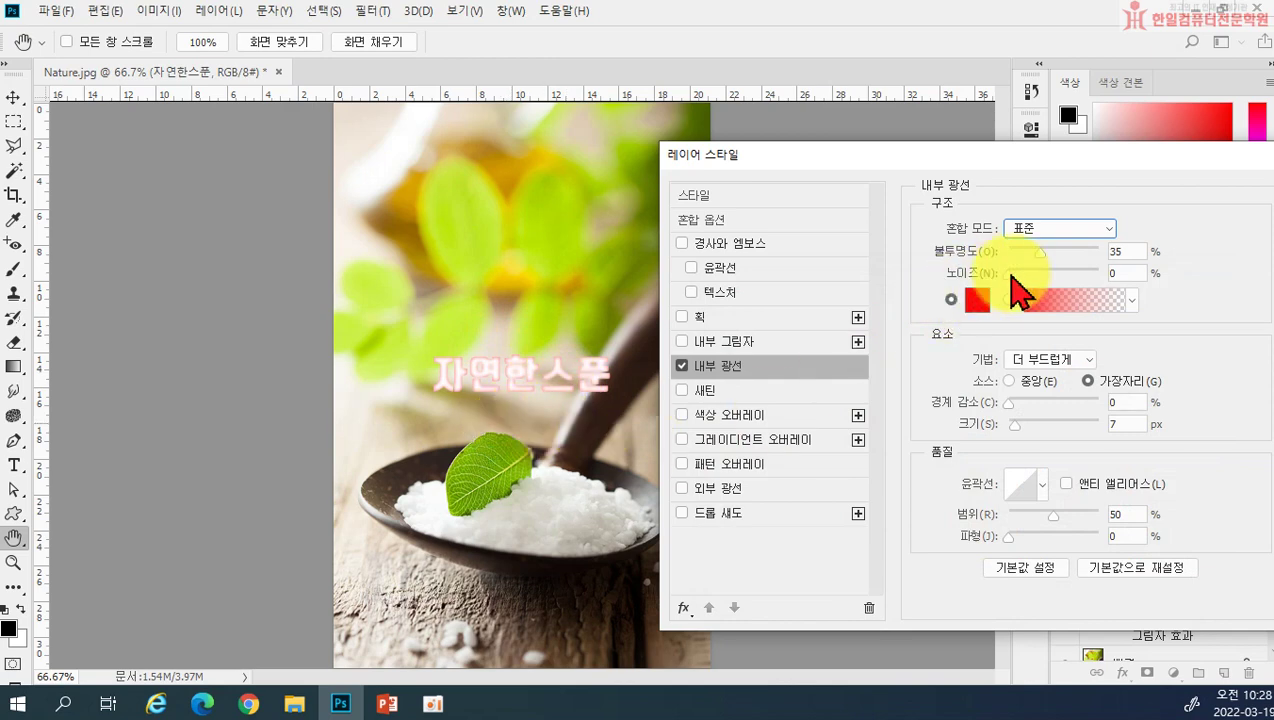
{"action": "left_click_drag", "start_coordinate": [1041, 252], "coordinate": [1052, 255]}
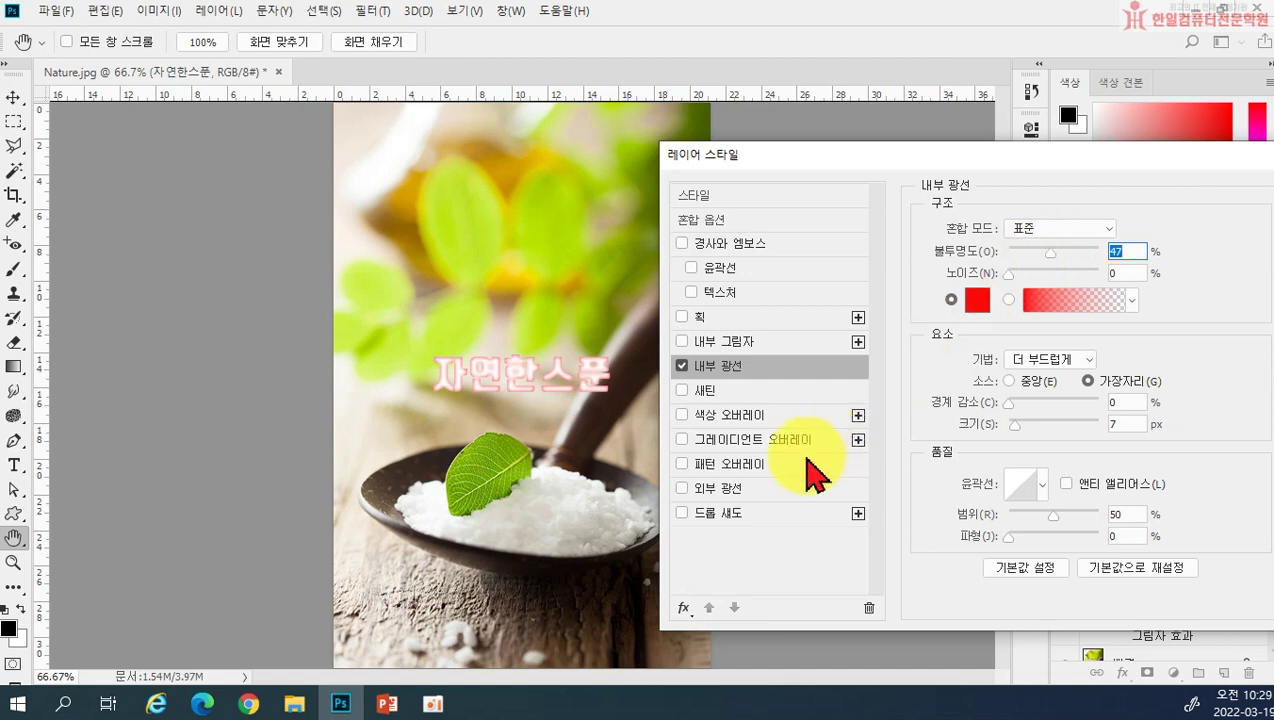
Enable the Outer Glow (외부 광선) effect with the red color #f13636 and the Normal (표준) blend mode
{"action": "left_click", "coordinate": [716, 492]}
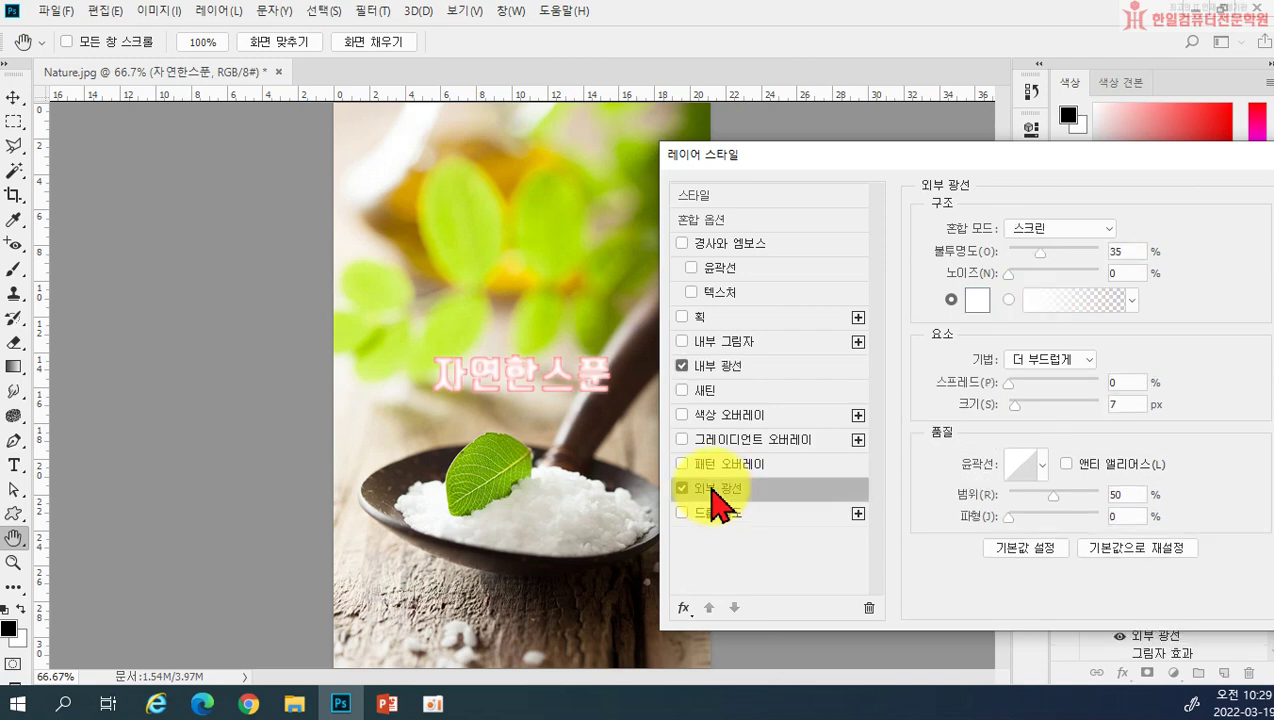
{"action": "left_click", "coordinate": [976, 299]}
{"action": "left_click", "coordinate": [904, 341]}
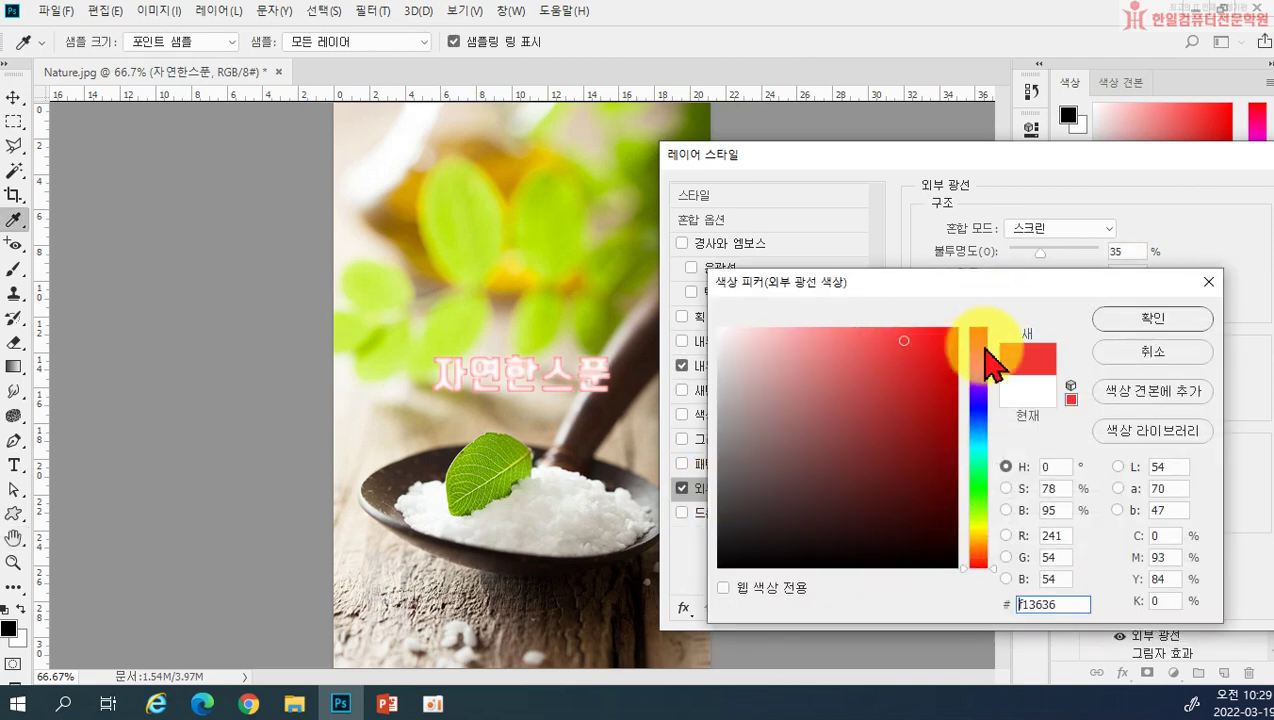
{"action": "left_click", "coordinate": [1146, 323]}
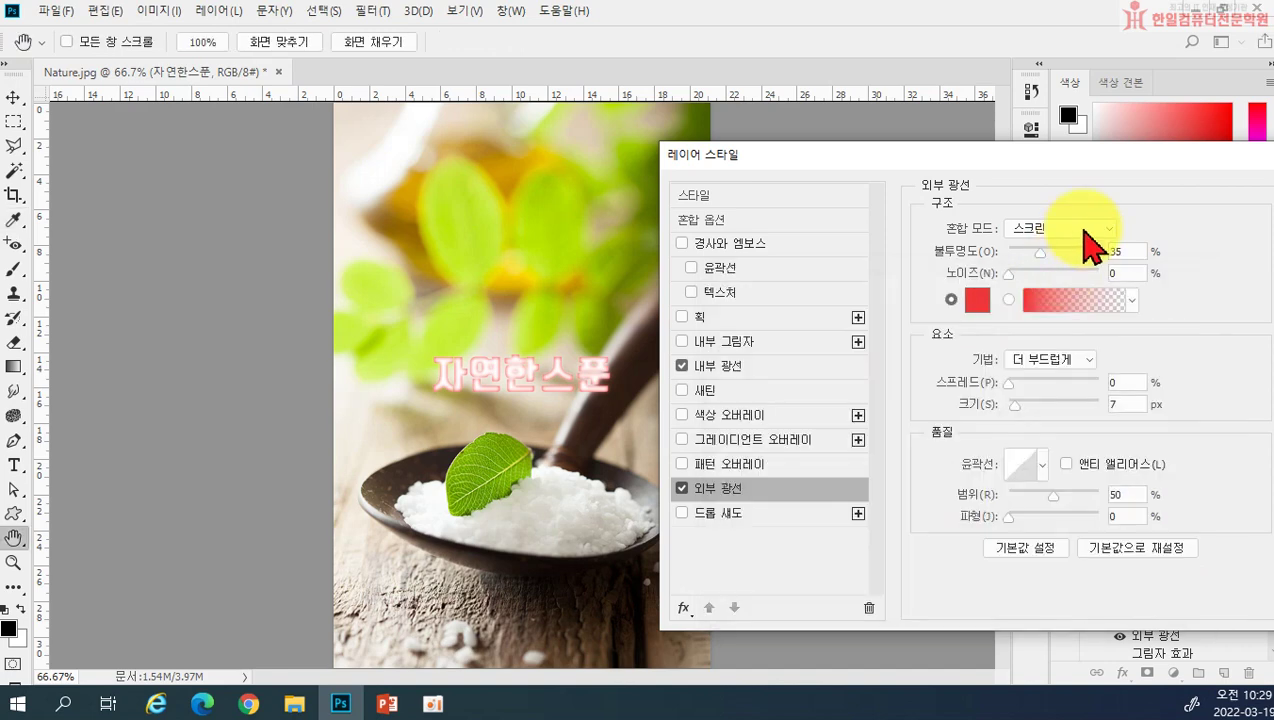
{"action": "left_click", "coordinate": [1083, 228]}
{"action": "left_click", "coordinate": [1064, 246]}
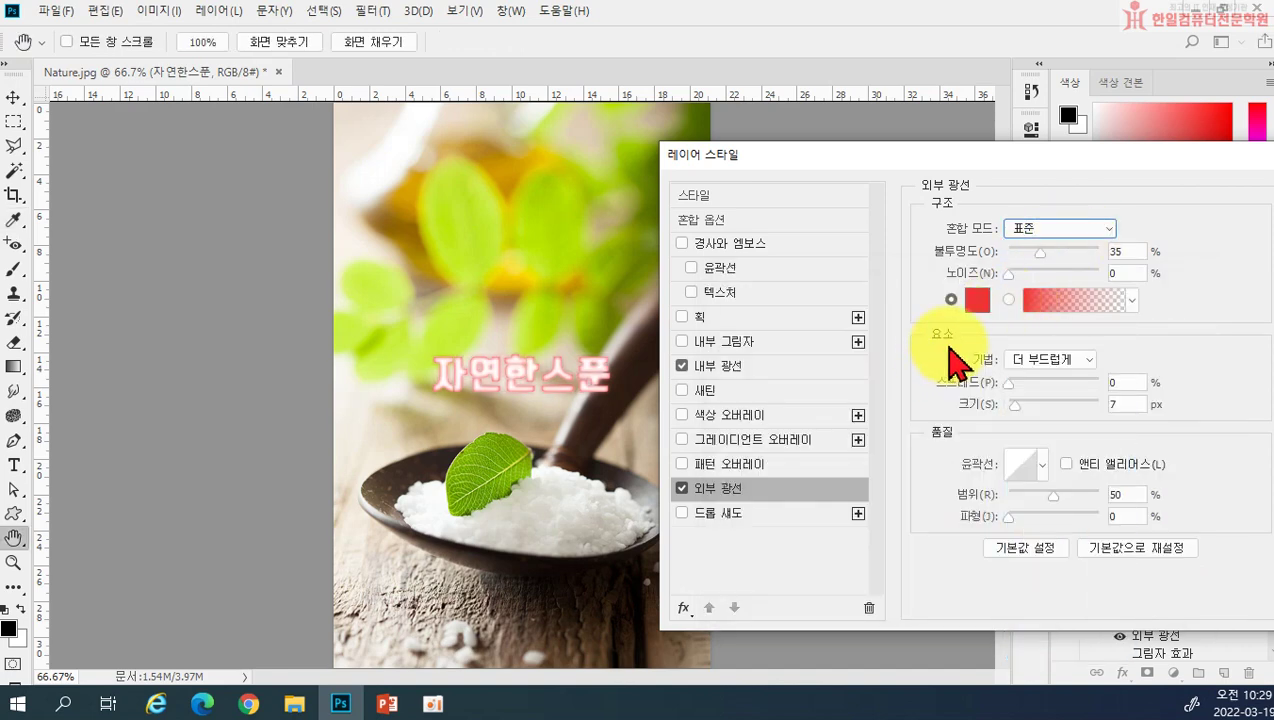
Set the outer glow to 47% opacity, 9% noise, 2% spread and 13 px size, and turn both glow effects off
{"action": "left_click_drag", "start_coordinate": [1040, 252], "coordinate": [1032, 269]}
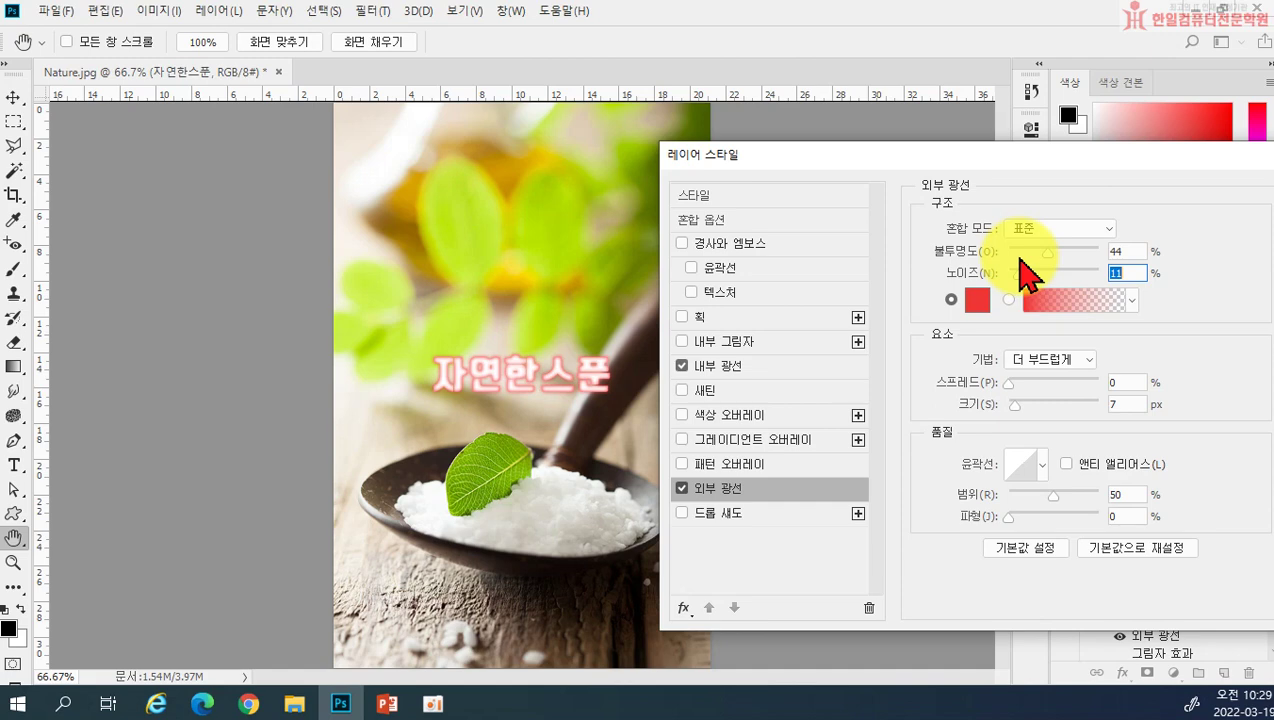
{"action": "left_click", "coordinate": [1055, 250]}
{"action": "left_click_drag", "start_coordinate": [1055, 251], "coordinate": [1018, 284]}
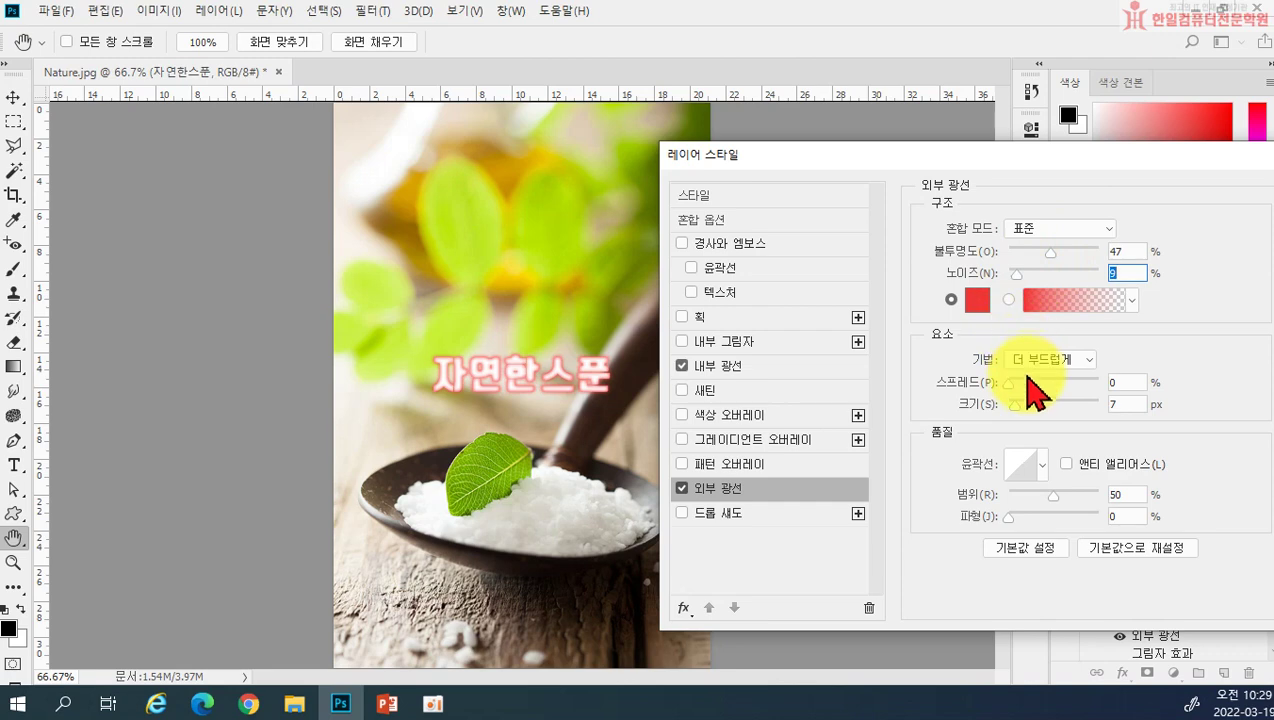
{"action": "left_click_drag", "start_coordinate": [1030, 398], "coordinate": [1010, 382]}
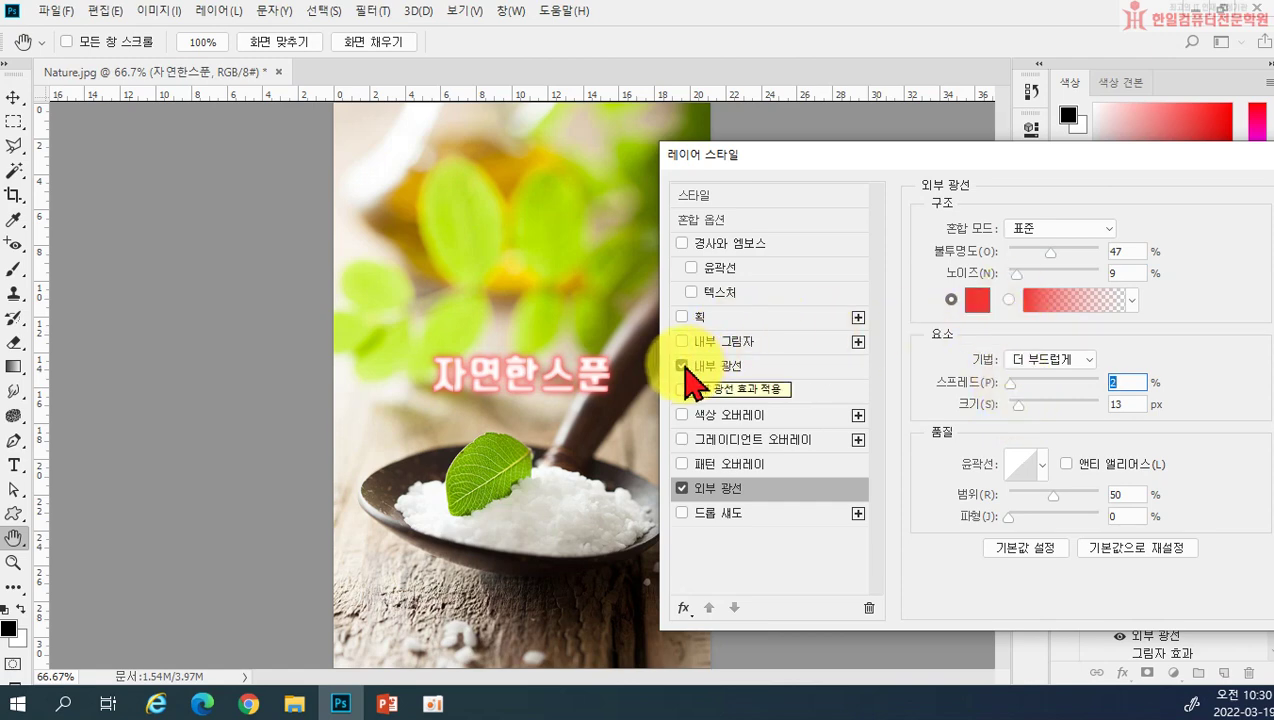
{"action": "left_click", "coordinate": [681, 366]}
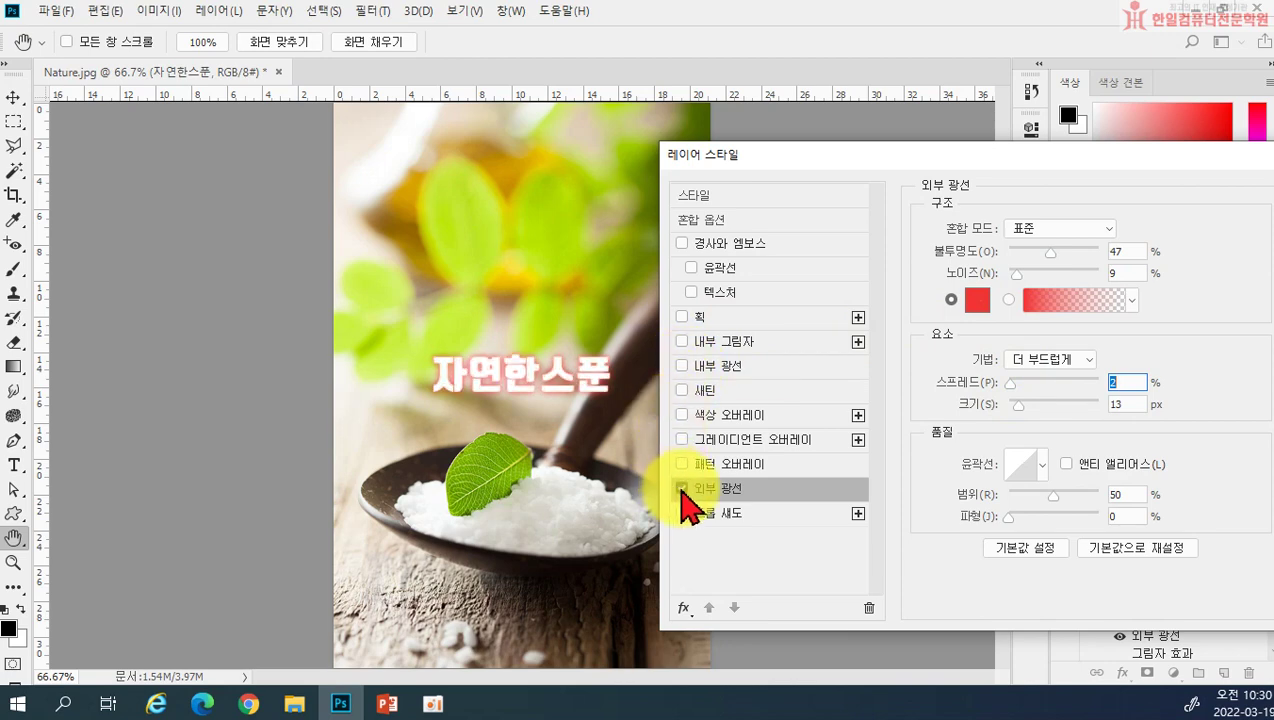
{"action": "left_click", "coordinate": [682, 492]}
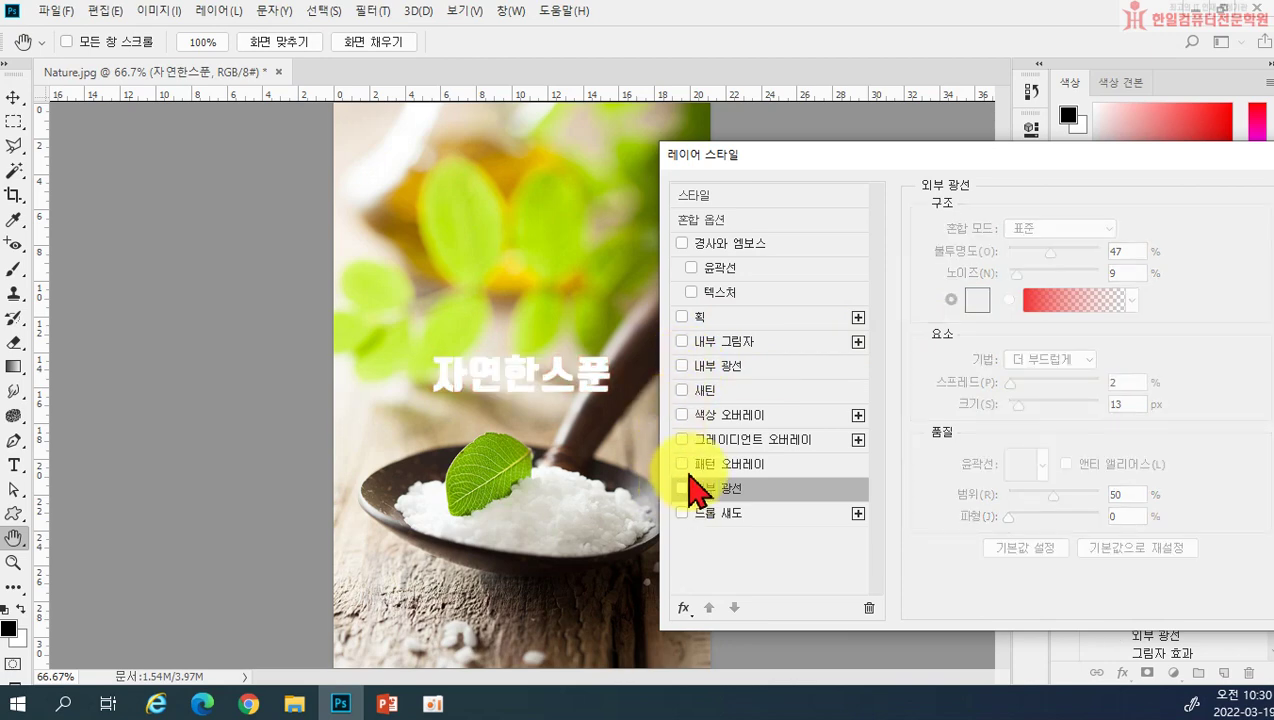
Enable the Satin (새틴) effect on the text with 29% opacity, 36 px distance and 90 px size
{"action": "left_click", "coordinate": [708, 391]}
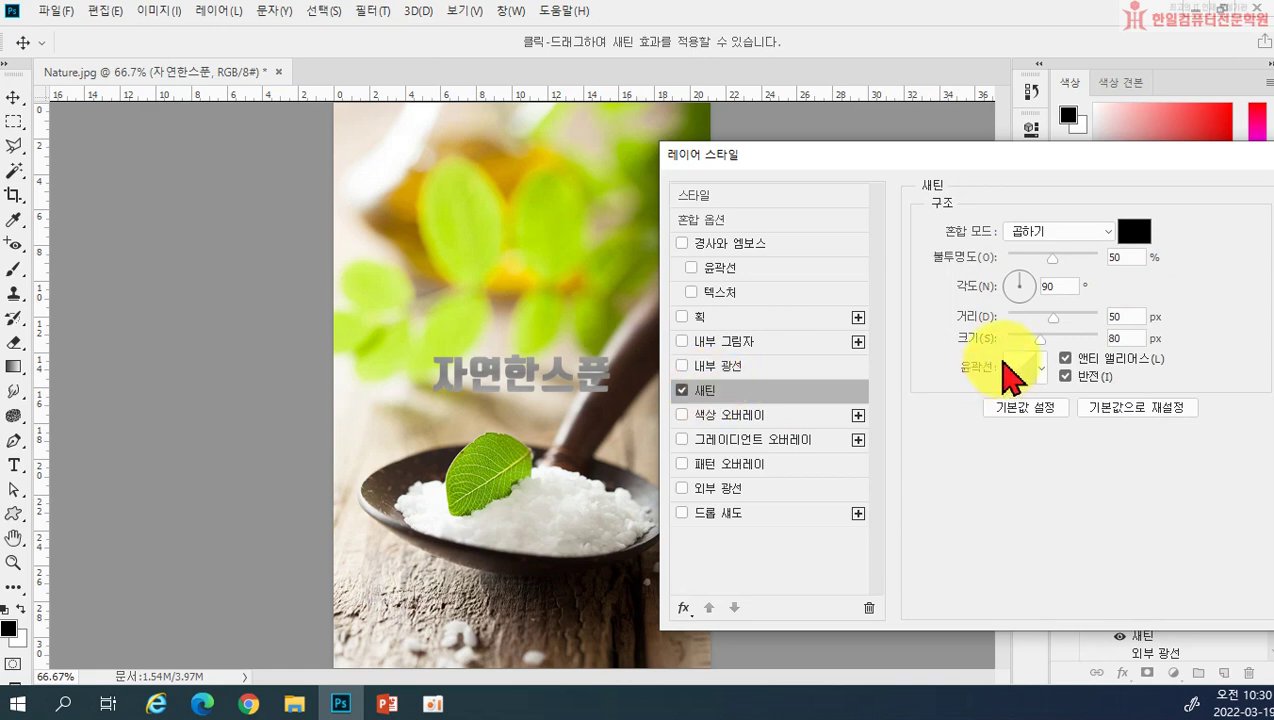
{"action": "left_click_drag", "start_coordinate": [1055, 321], "coordinate": [1047, 287]}
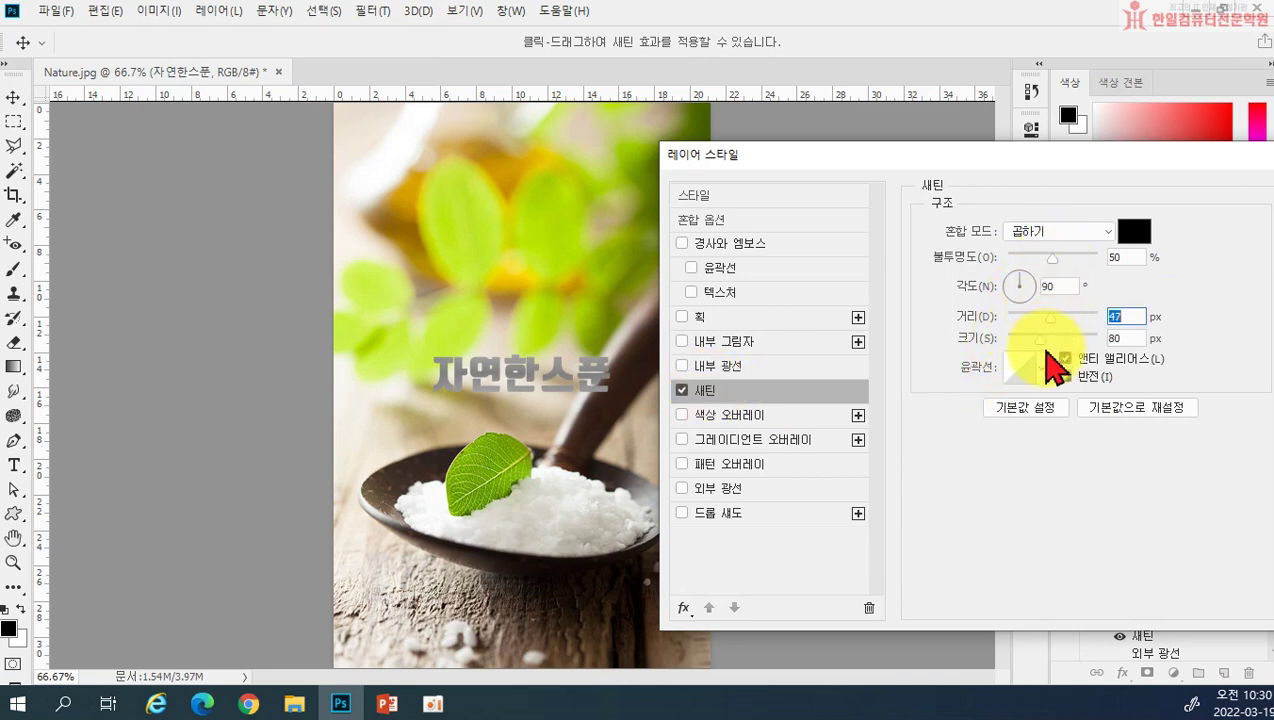
{"action": "left_click_drag", "start_coordinate": [1045, 338], "coordinate": [1040, 318]}
{"action": "left_click_drag", "start_coordinate": [1056, 262], "coordinate": [1035, 272]}
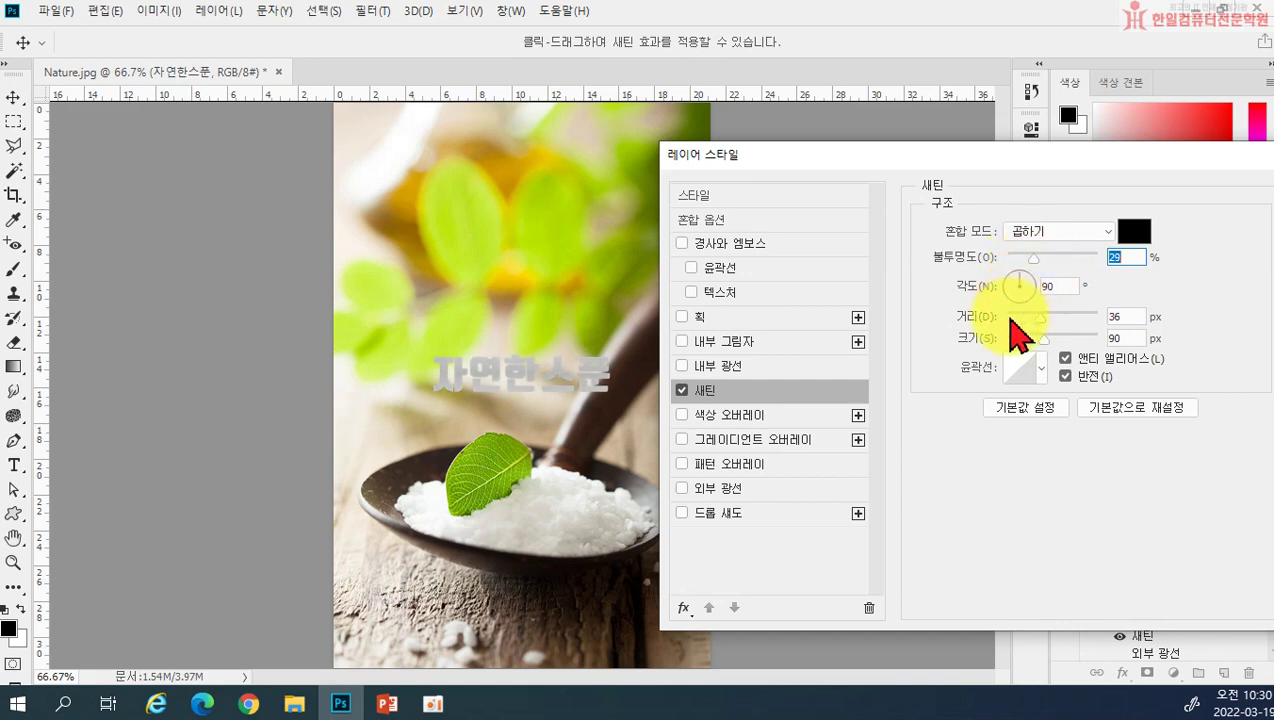
Set the Satin angle to 48°, distance to 11 px and size to 13 px, and enable Bevel & Emboss (경사와 엠보스)
{"action": "left_click_drag", "start_coordinate": [1036, 289], "coordinate": [1018, 337]}
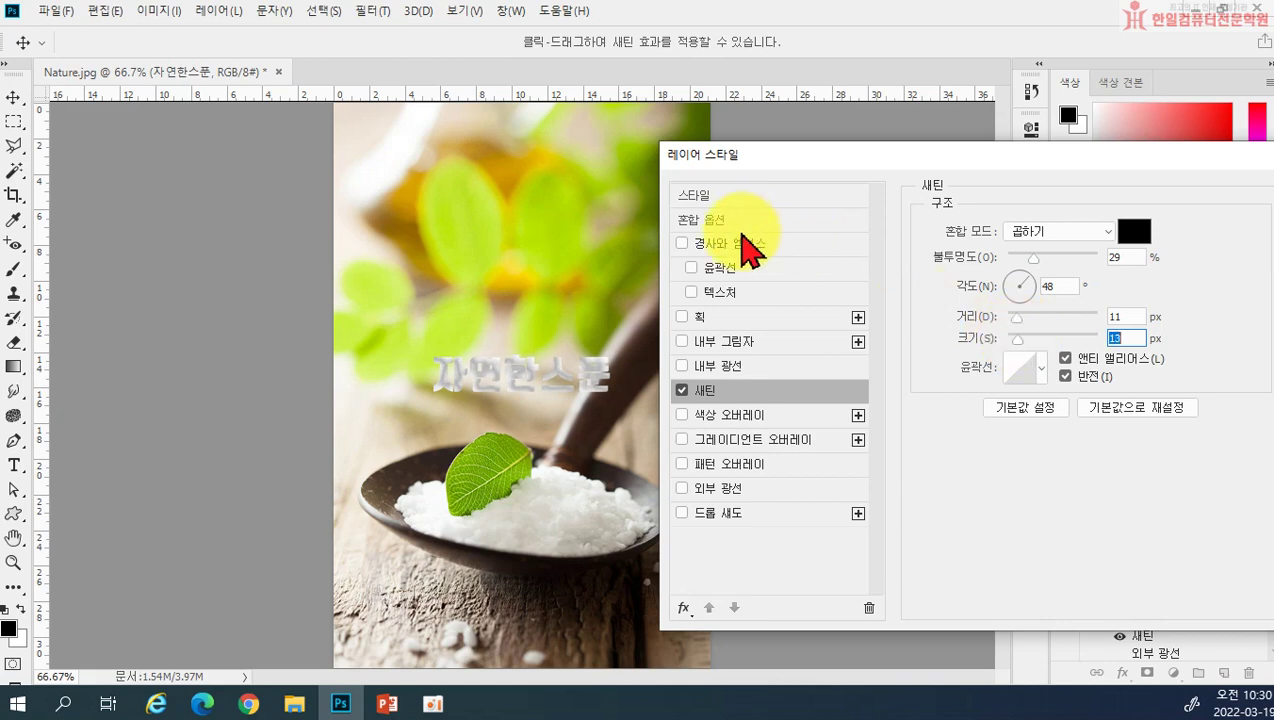
{"action": "left_click", "coordinate": [726, 243]}
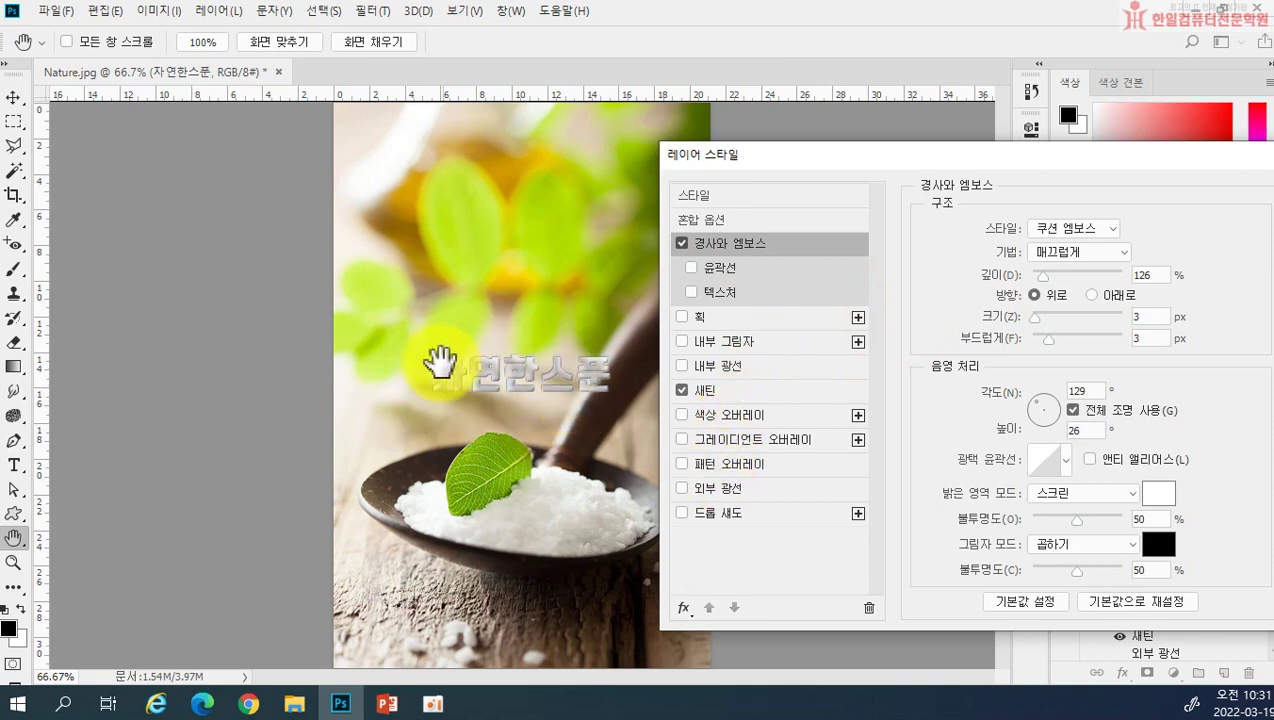
Set the Satin size to 5 px and distance to 18 px, and turn off both Satin and Bevel & Emboss
{"action": "left_click", "coordinate": [738, 390]}
{"action": "left_click", "coordinate": [1021, 338]}
{"action": "mouse_move", "coordinate": [1021, 338]}
{"action": "left_mouse_down"}
{"action": "mouse_move", "coordinate": [1008, 338]}
{"action": "mouse_move", "coordinate": [1028, 317]}
{"action": "left_mouse_up"}
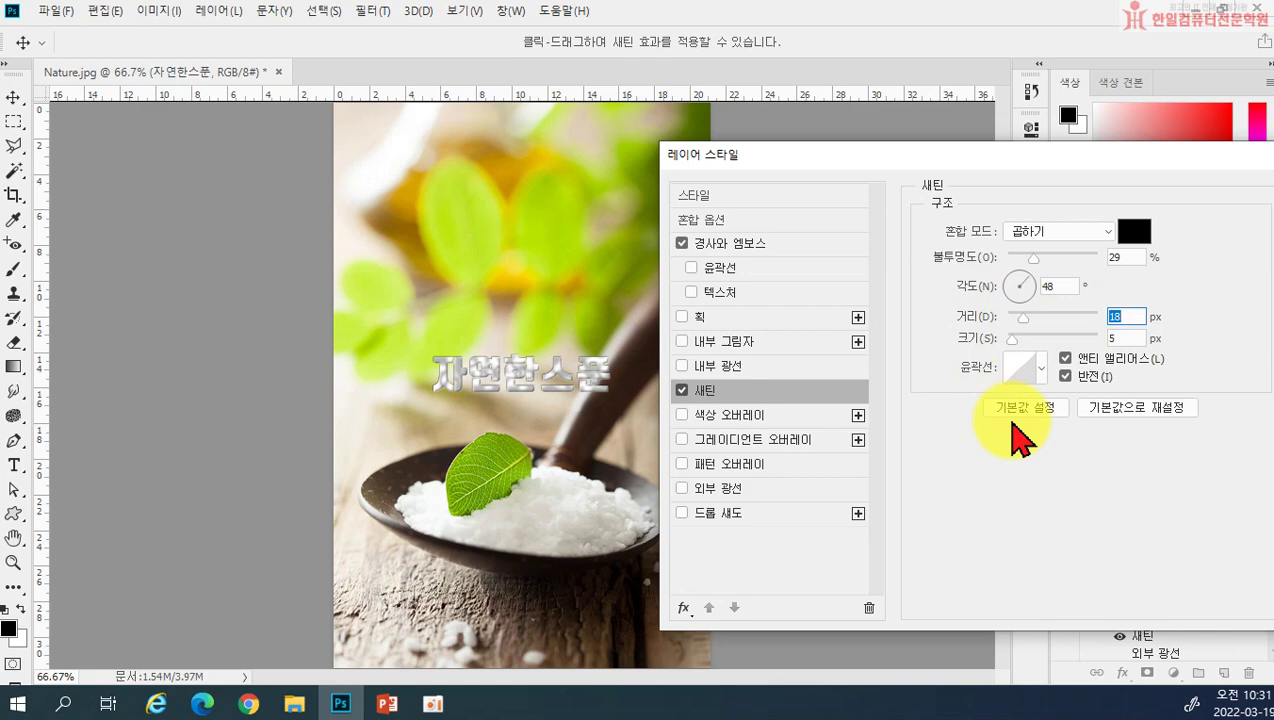
{"action": "left_click", "coordinate": [682, 390]}
{"action": "left_click", "coordinate": [692, 244]}
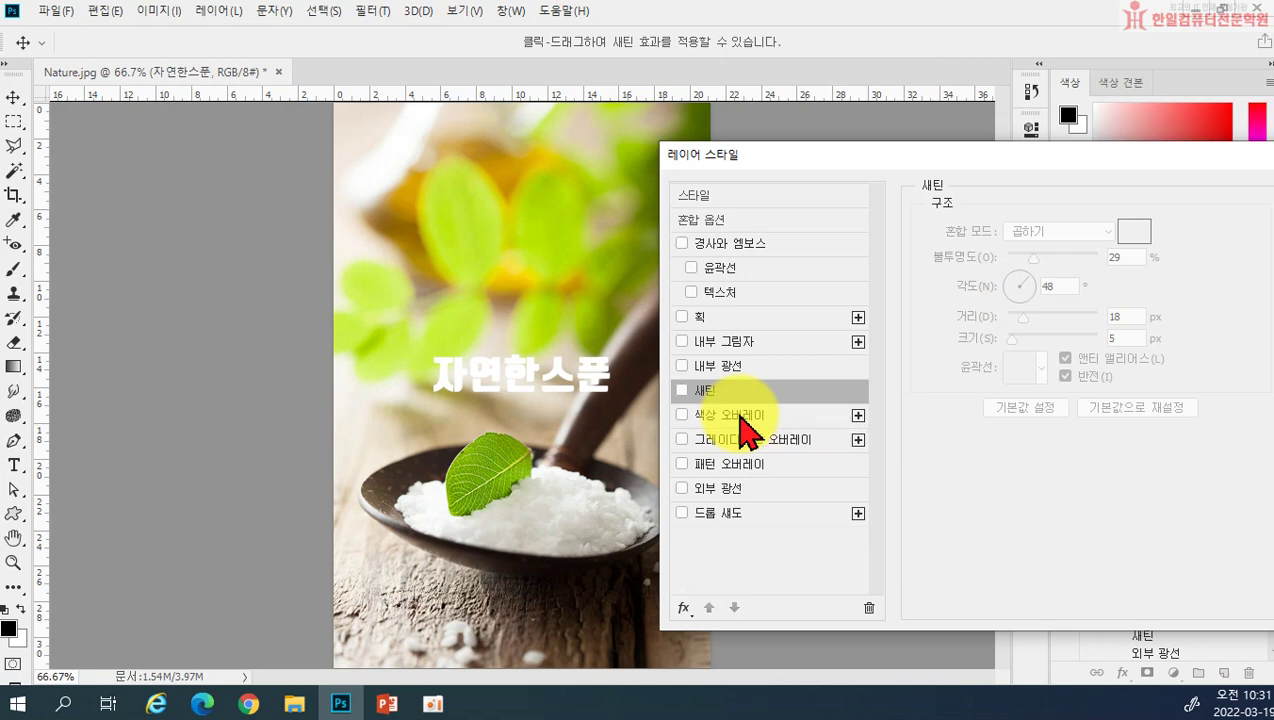
Enable the Color Overlay (색상 오버레이) effect on the text with the red color #d41111
{"action": "left_click", "coordinate": [741, 417]}
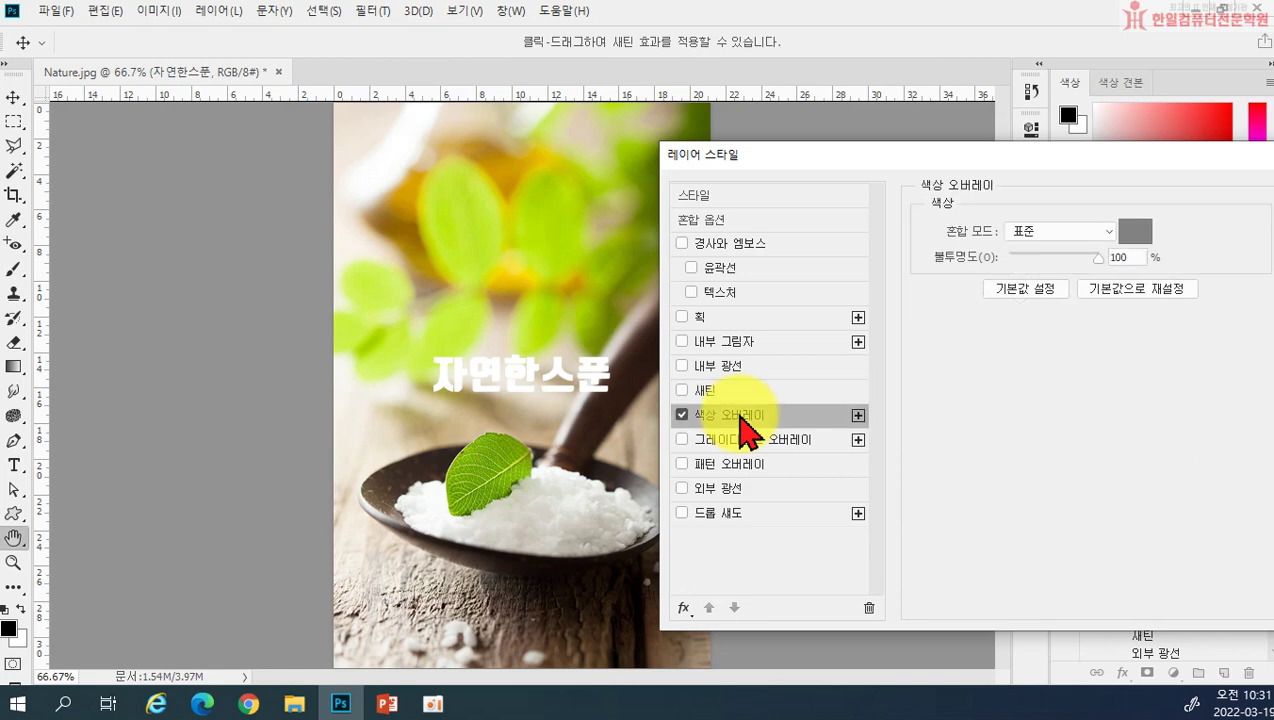
{"action": "left_click", "coordinate": [1133, 238]}
{"action": "left_click", "coordinate": [937, 368]}
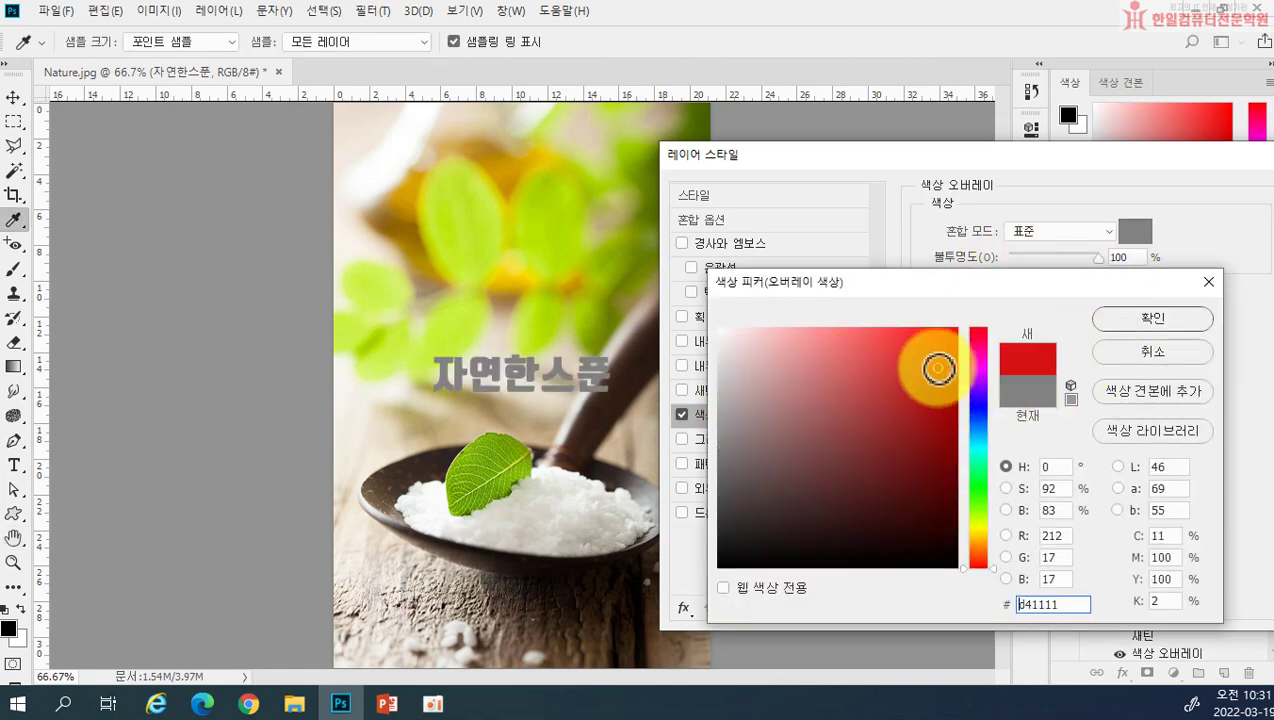
{"action": "left_click", "coordinate": [1134, 322]}
Try a lower opacity for the color overlay, restore it to 100%, and turn the effect off
{"action": "mouse_move", "coordinate": [1098, 258]}
{"action": "left_mouse_down"}
{"action": "mouse_move", "coordinate": [1057, 265]}
{"action": "mouse_move", "coordinate": [1055, 282]}
{"action": "mouse_move", "coordinate": [1069, 264]}
{"action": "mouse_move", "coordinate": [1048, 266]}
{"action": "mouse_move", "coordinate": [1089, 258]}
{"action": "left_mouse_up"}
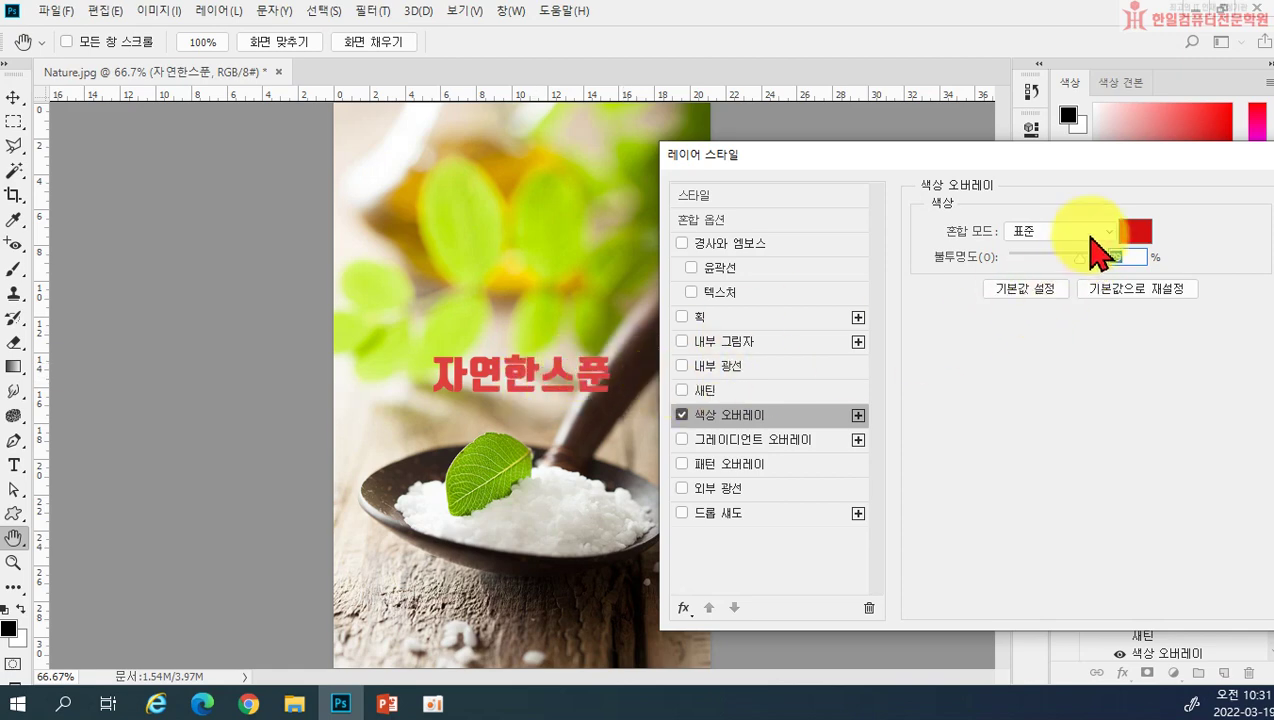
{"action": "left_click_drag", "start_coordinate": [1082, 263], "coordinate": [1104, 284]}
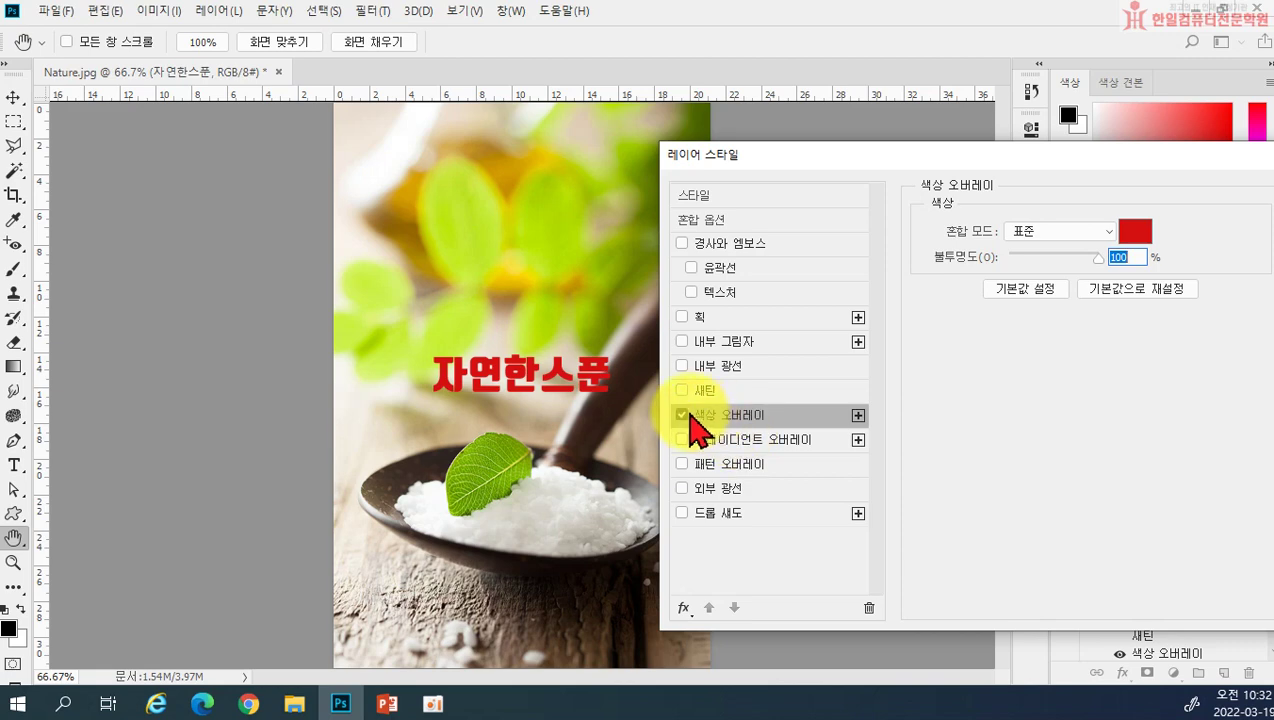
{"action": "left_click", "coordinate": [682, 415]}
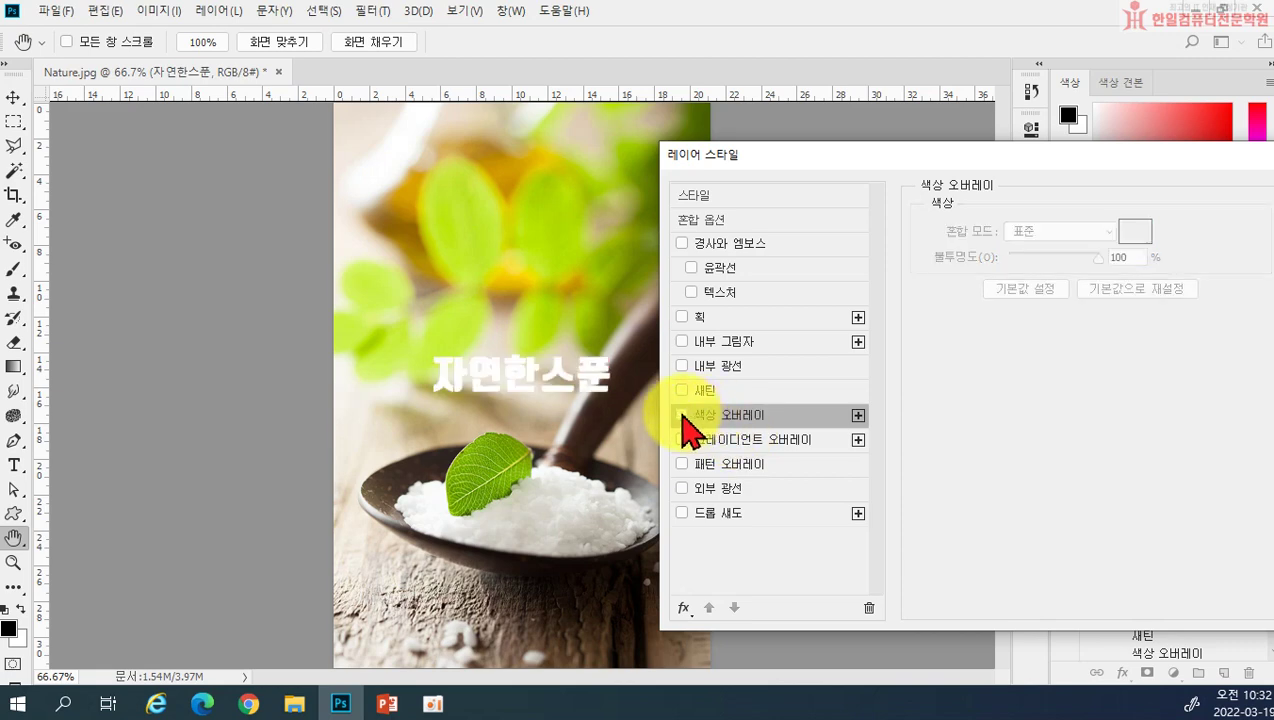
Enable the Gradient Overlay (그레이디언트 오버레이) effect and apply the orange-yellow-orange (주황, 노랑, 주황) gradient preset
{"action": "left_click", "coordinate": [745, 459]}
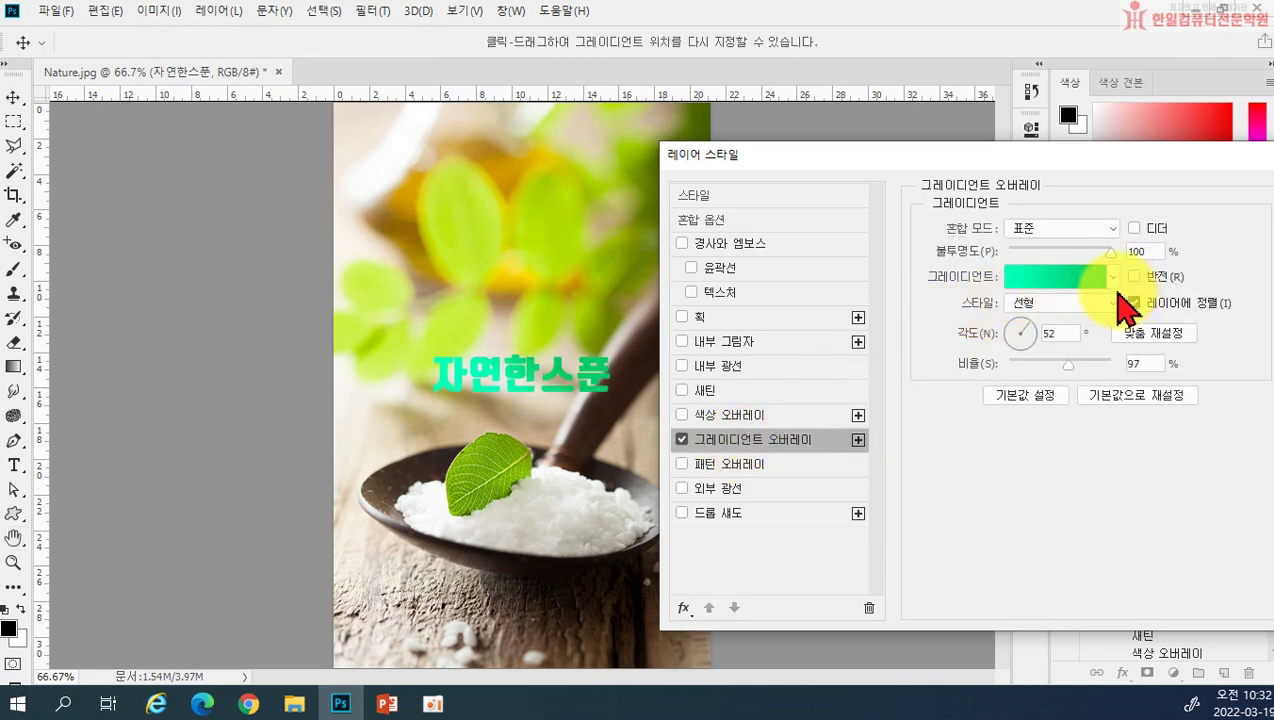
{"action": "left_click", "coordinate": [1112, 278]}
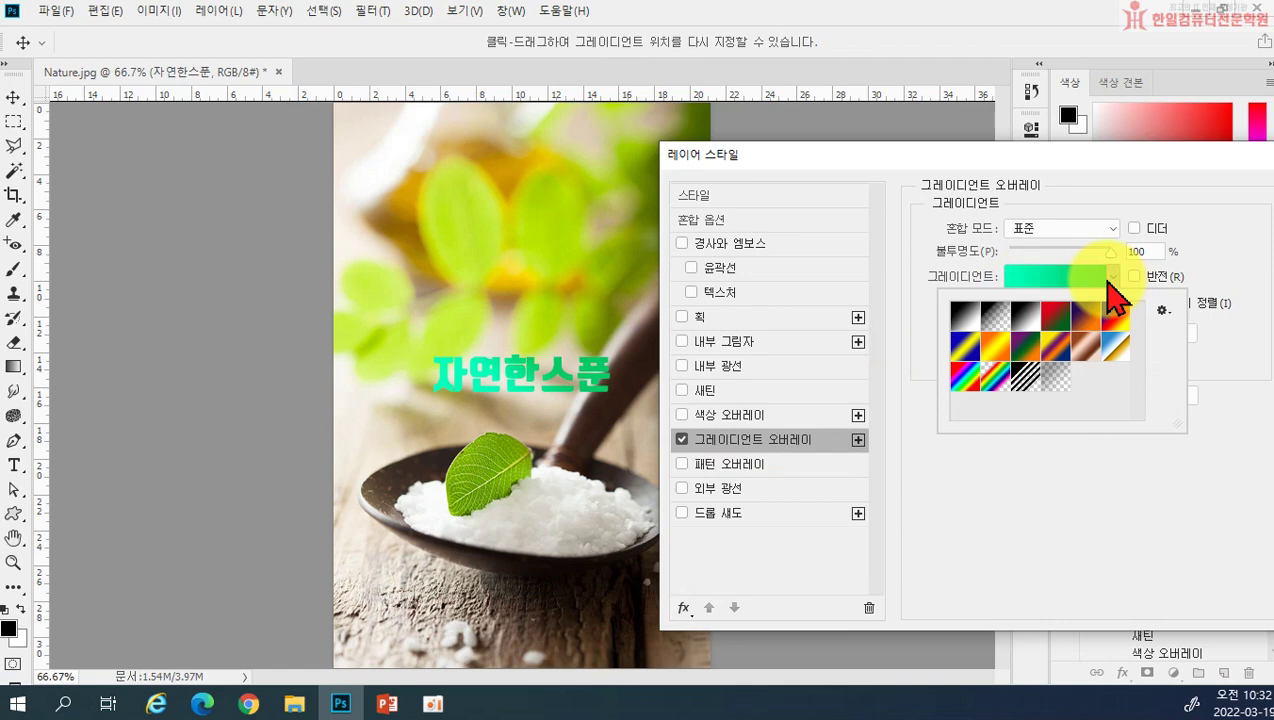
{"action": "left_click", "coordinate": [1060, 345]}
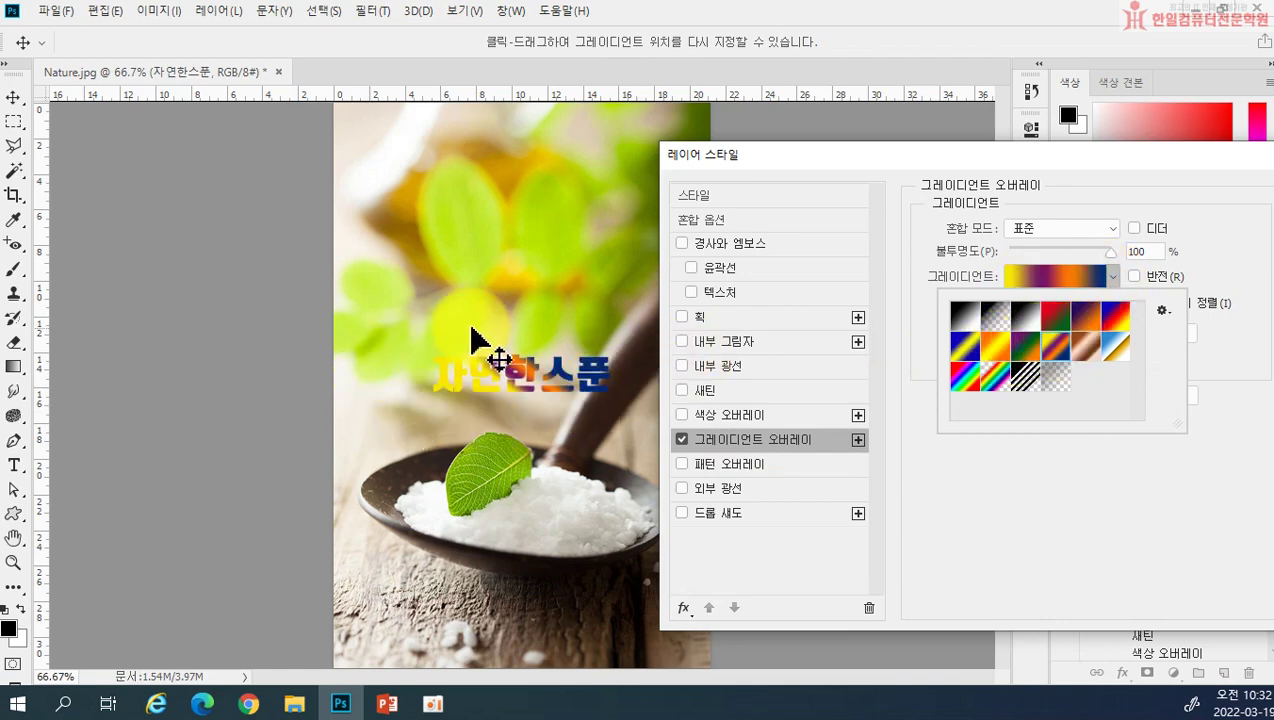
{"action": "left_click_drag", "start_coordinate": [617, 410], "coordinate": [549, 364]}
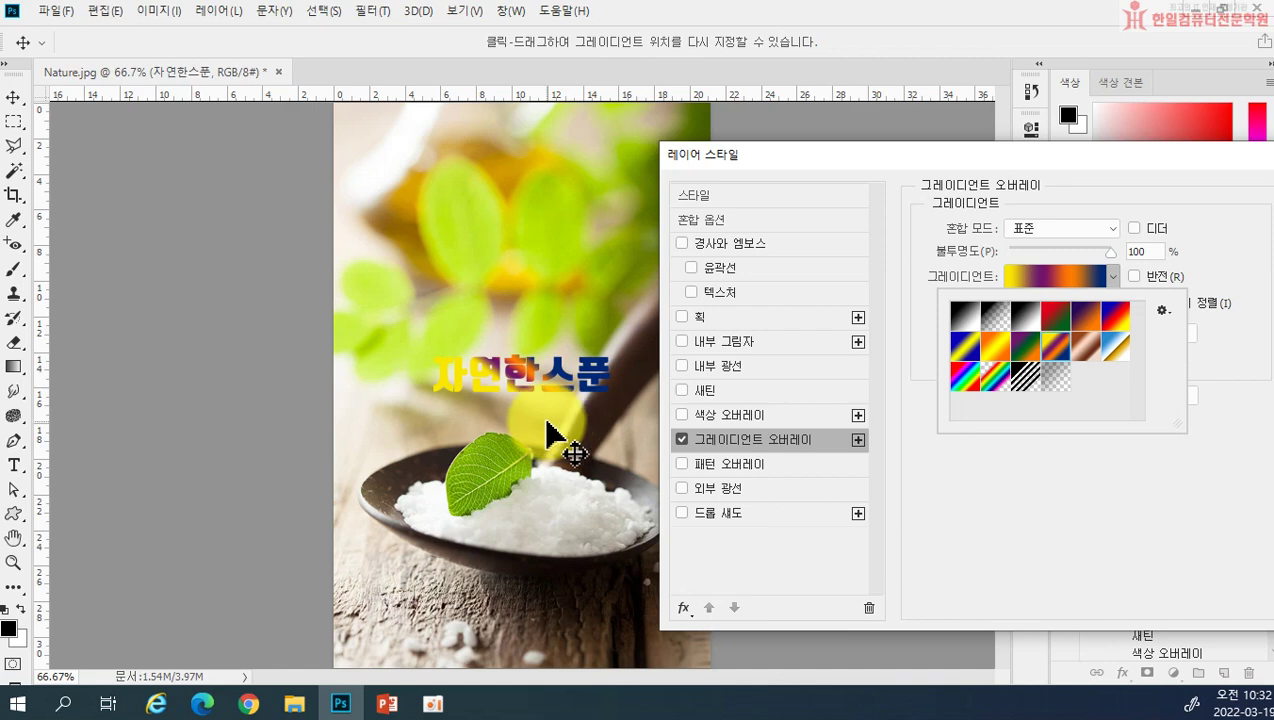
{"action": "left_click", "coordinate": [1003, 355]}
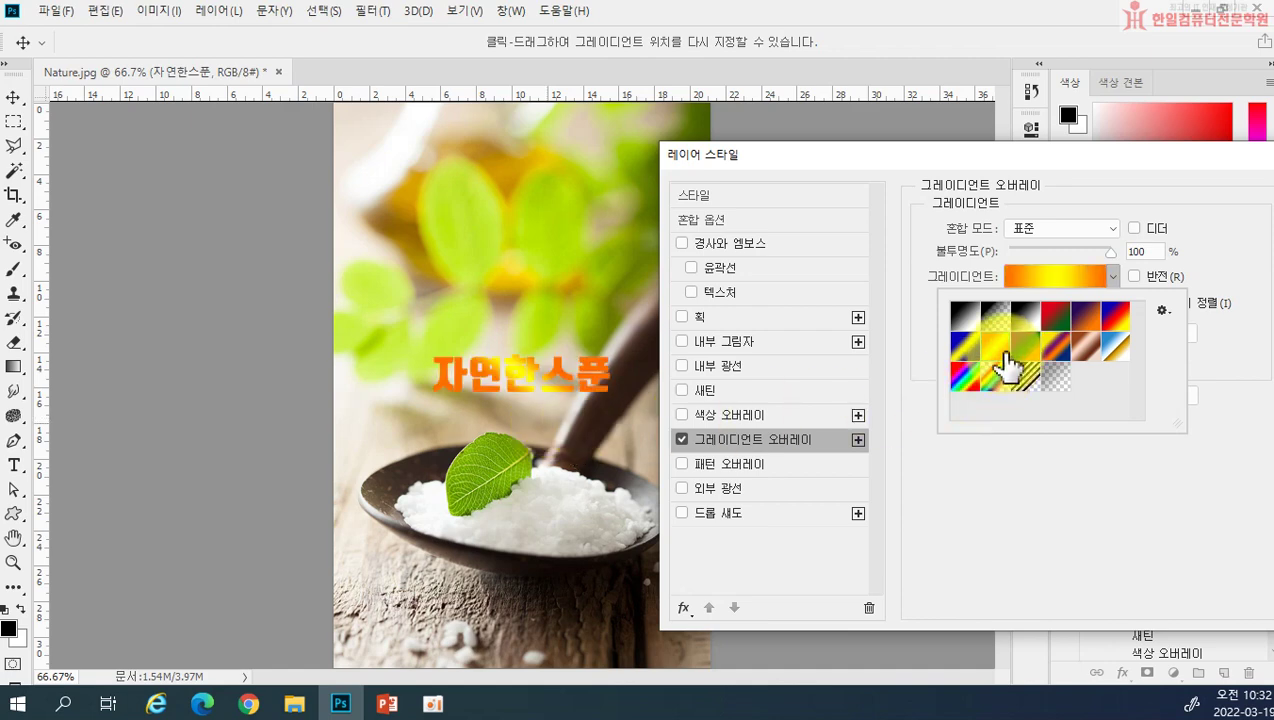
{"action": "left_click", "coordinate": [1225, 276]}
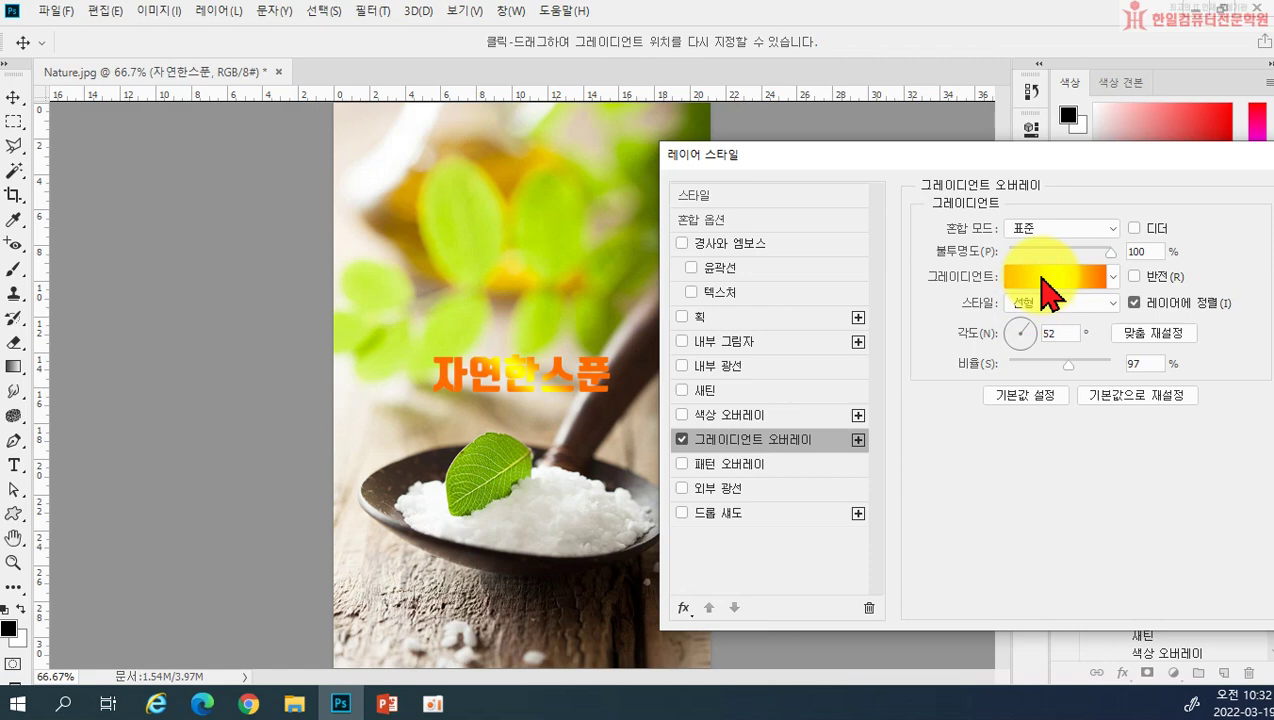
Open the overlay's gradient for editing and change its first color stop to #ffcc02
{"action": "left_click", "coordinate": [1041, 278]}
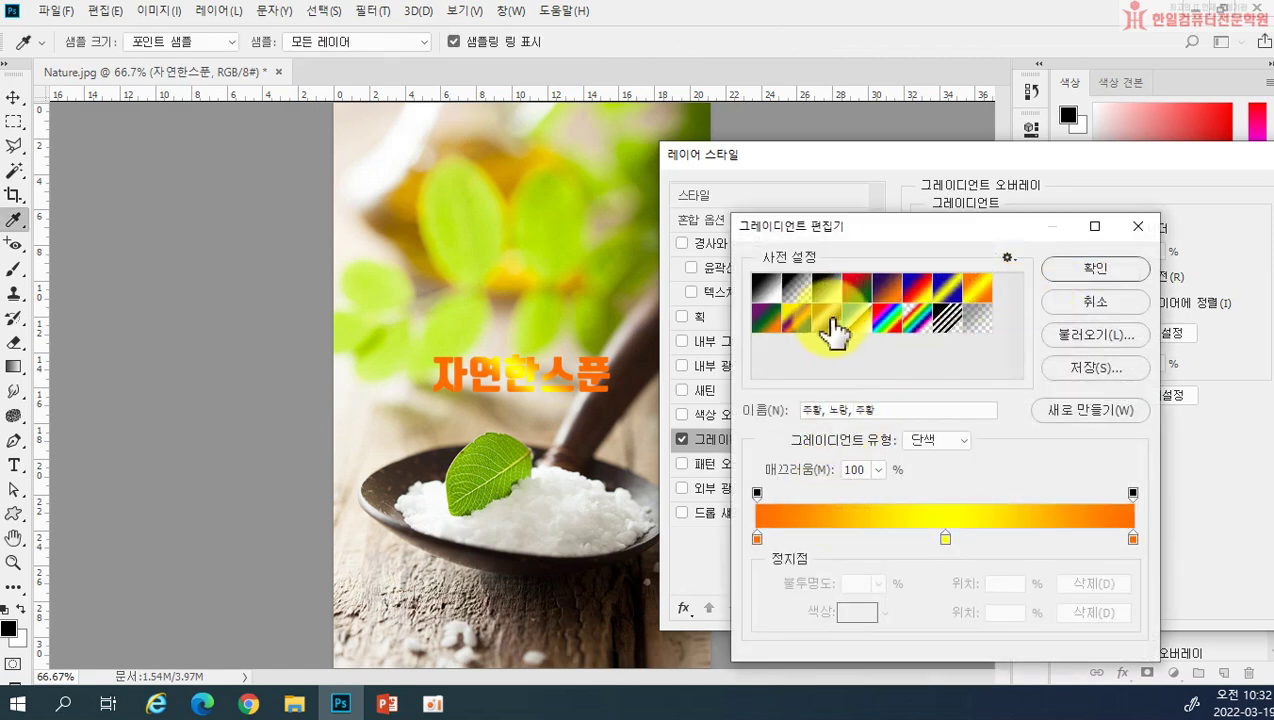
{"action": "left_click", "coordinate": [757, 540]}
{"action": "left_click", "coordinate": [860, 613]}
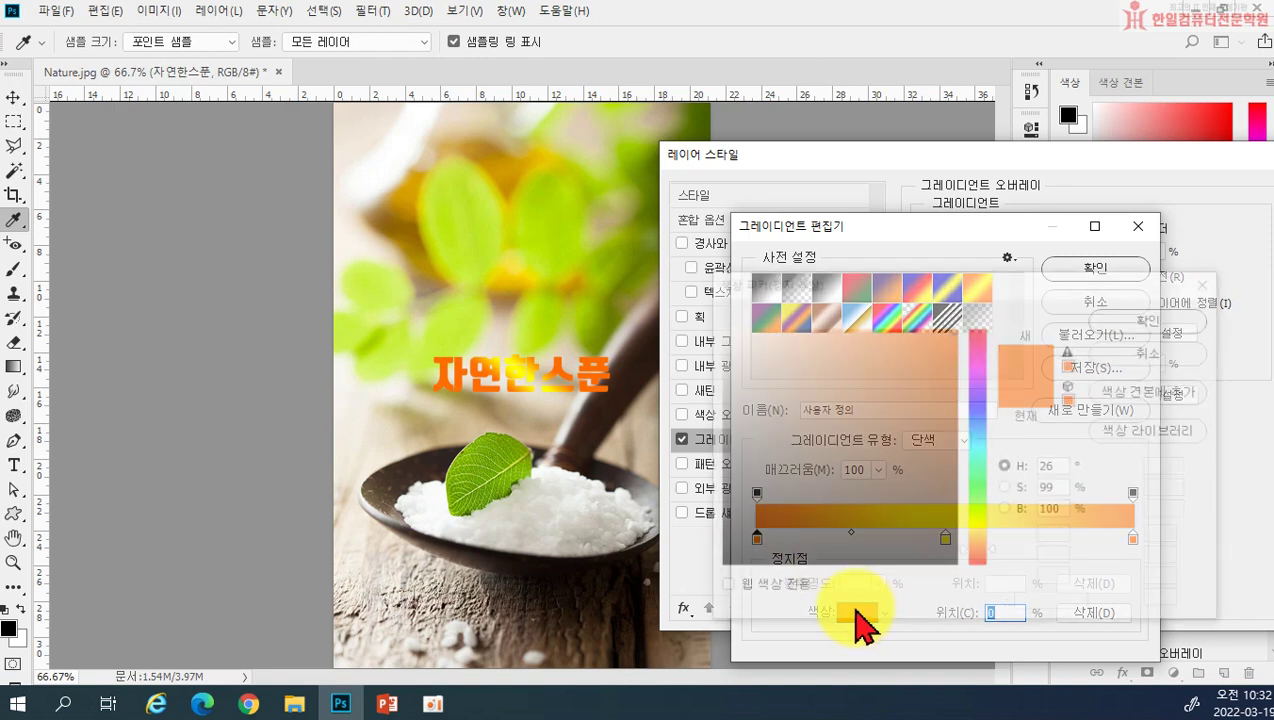
{"action": "left_click", "coordinate": [978, 537]}
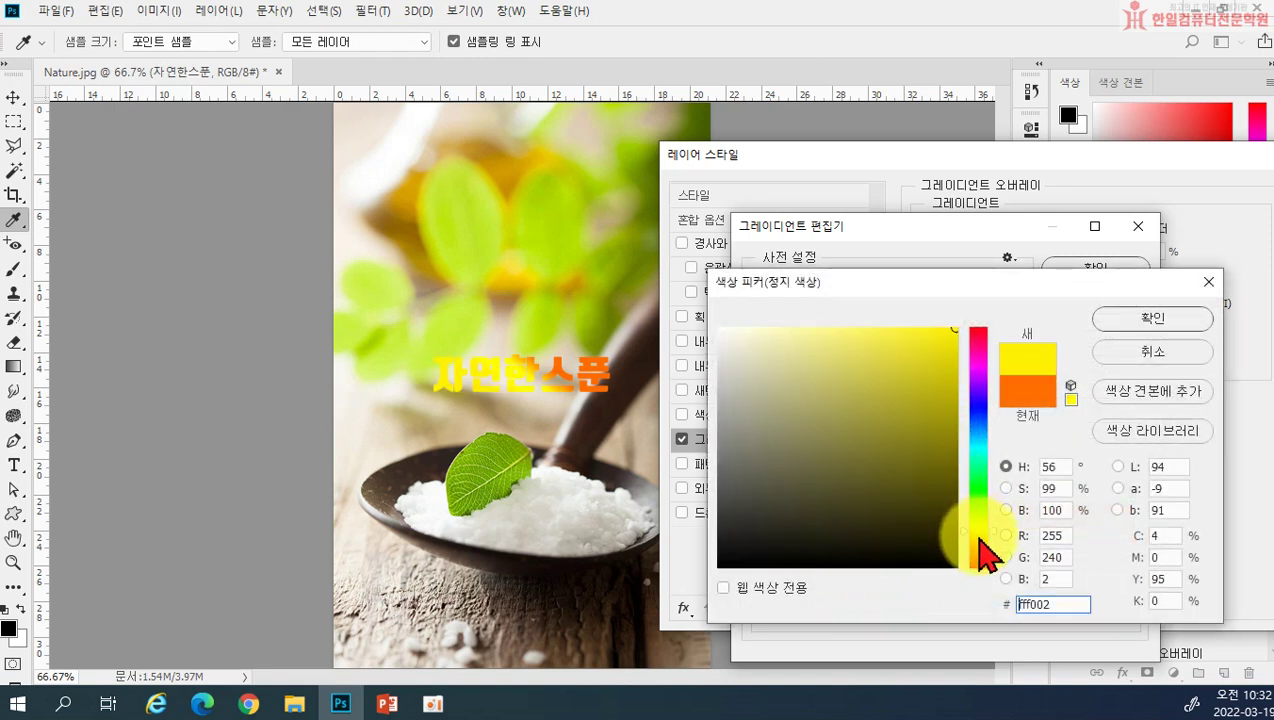
{"action": "left_click", "coordinate": [1100, 318]}
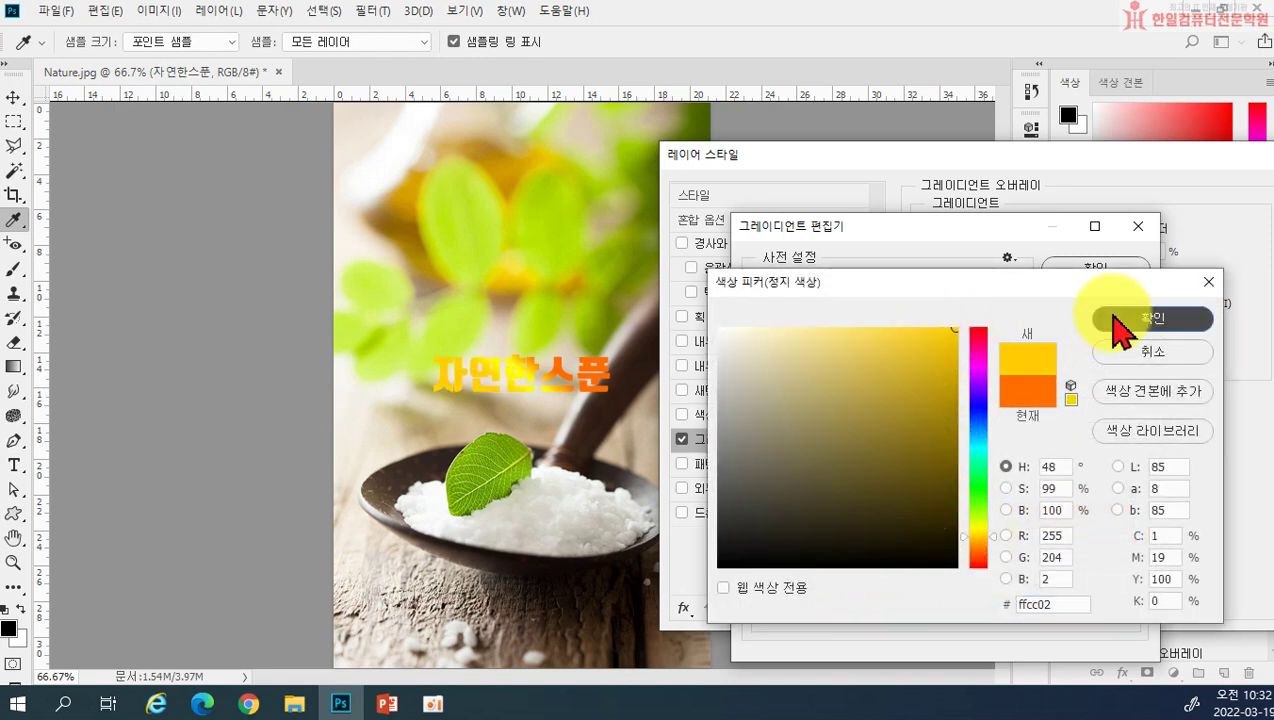
Move the yellow middle stop toward the first stop, try white and red #e55454 for it, and cancel the color change
{"action": "left_click_drag", "start_coordinate": [945, 540], "coordinate": [861, 538]}
{"action": "double_click", "coordinate": [860, 538]}
{"action": "left_click_drag", "start_coordinate": [904, 353], "coordinate": [871, 345]}
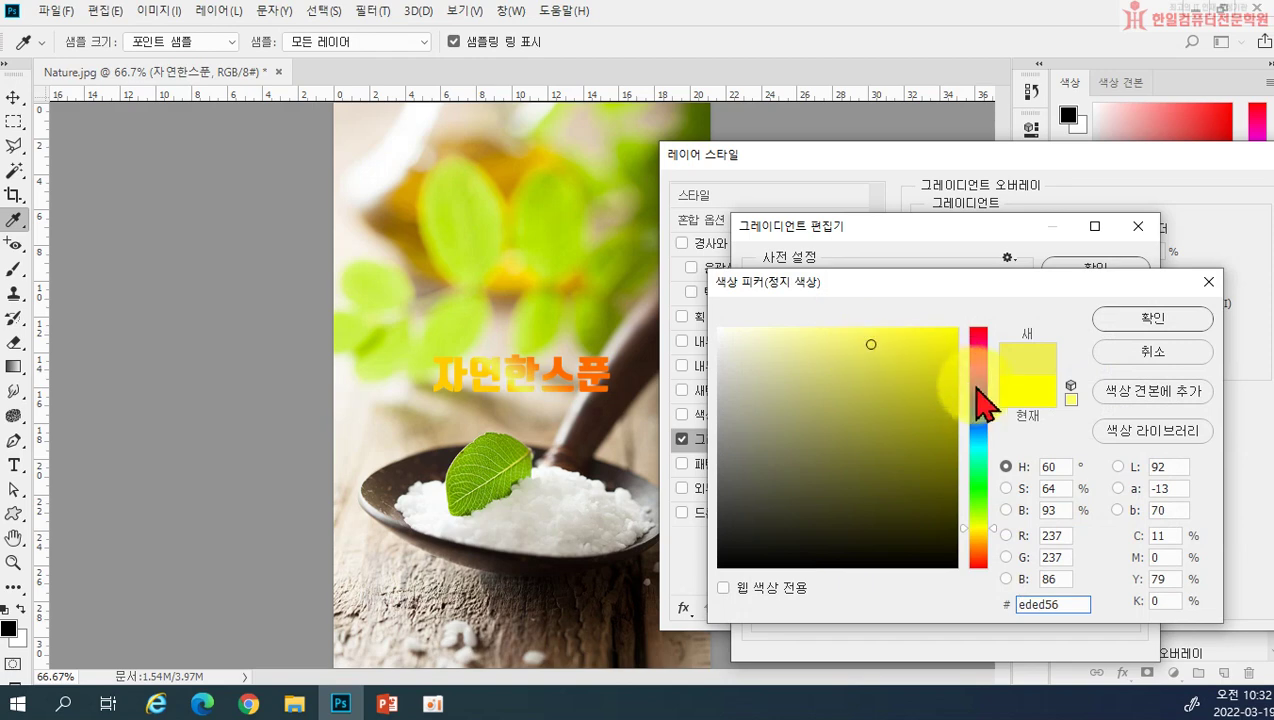
{"action": "left_click", "coordinate": [645, 396]}
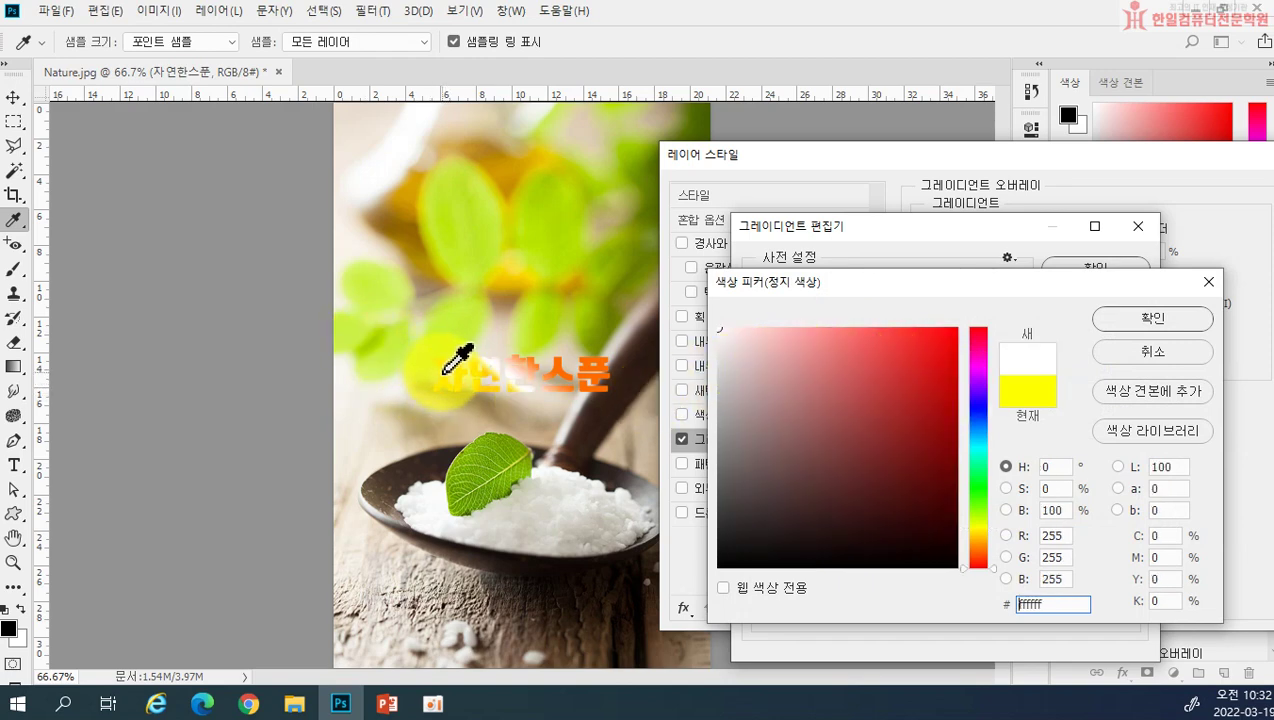
{"action": "left_click", "coordinate": [910, 380]}
{"action": "left_click_drag", "start_coordinate": [910, 380], "coordinate": [869, 352]}
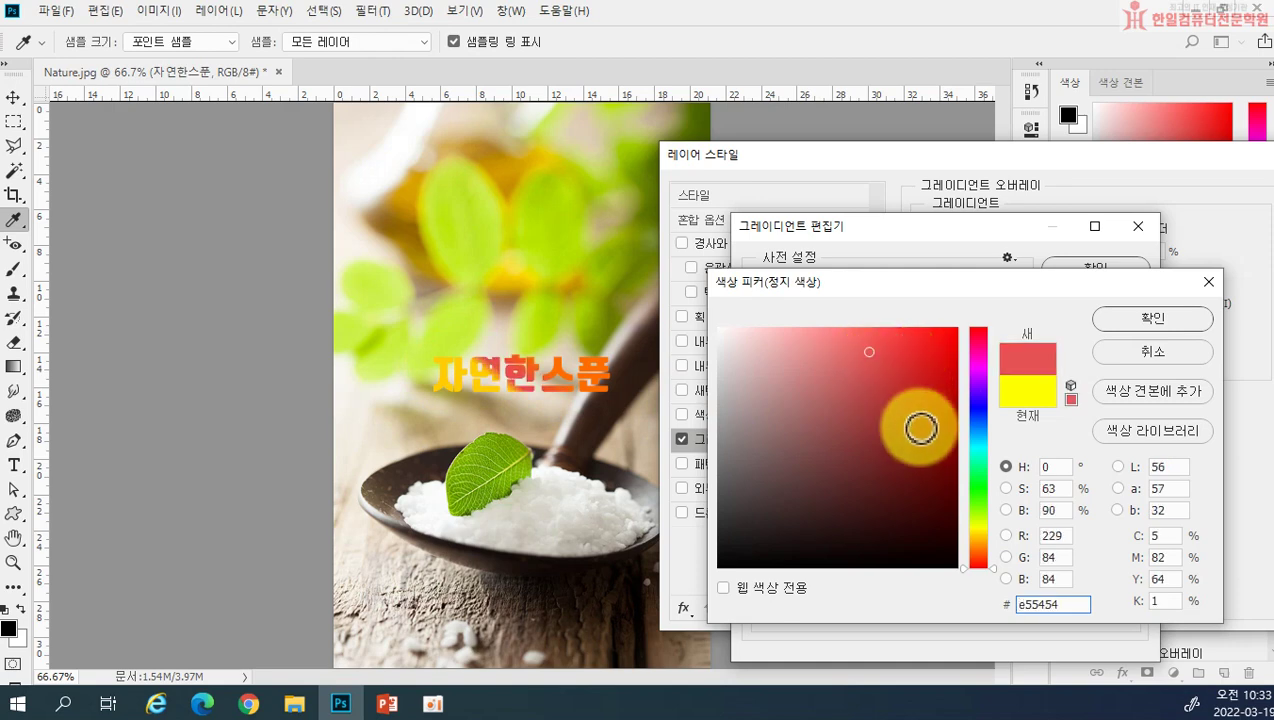
{"action": "left_click", "coordinate": [1139, 362]}
Copy the first color stop to 21%, remove the yellow middle stop, and recolor the copy a pale yellow
{"action": "left_click_drag", "start_coordinate": [757, 543], "coordinate": [836, 541]}
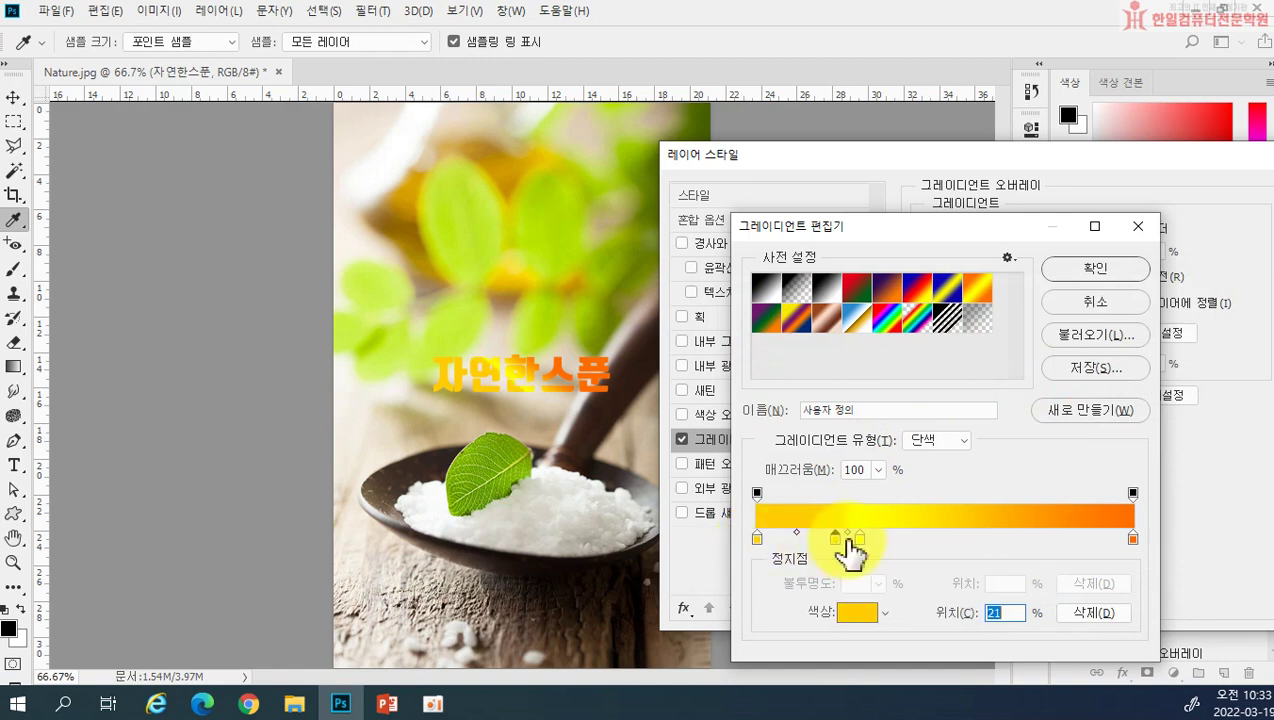
{"action": "left_click", "coordinate": [847, 533]}
{"action": "double_click", "coordinate": [840, 537]}
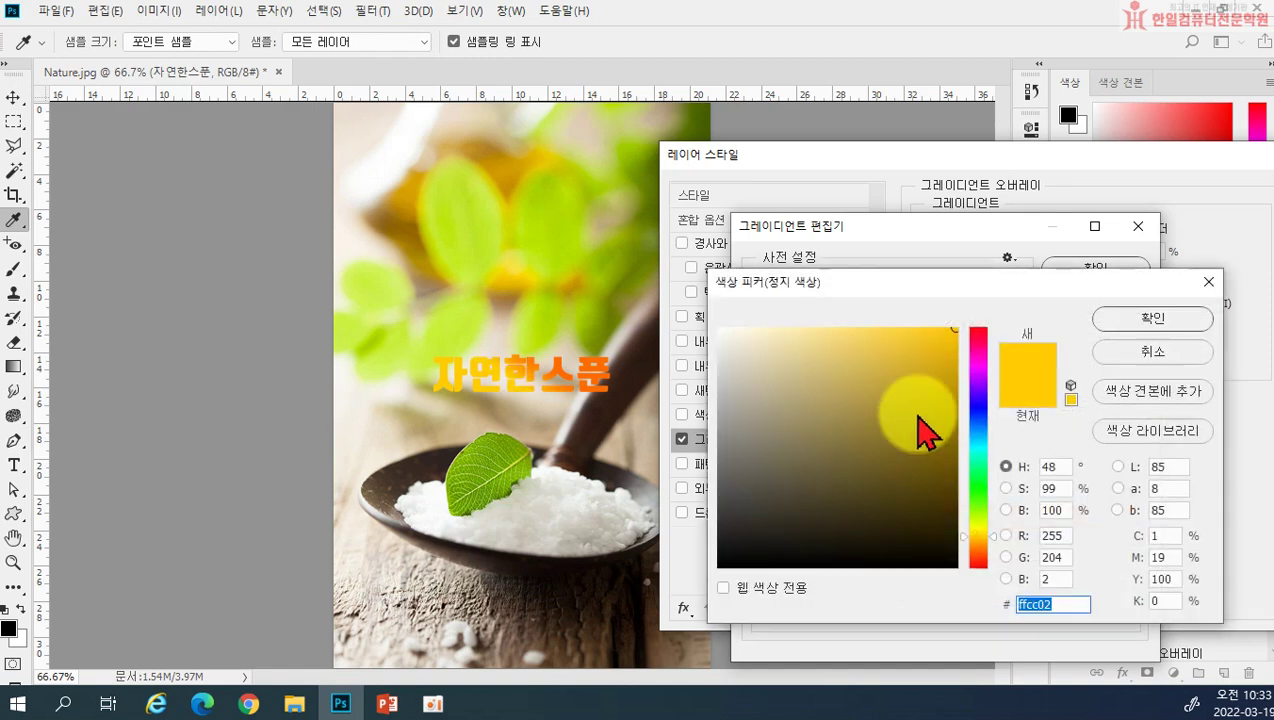
{"action": "left_click", "coordinate": [866, 334]}
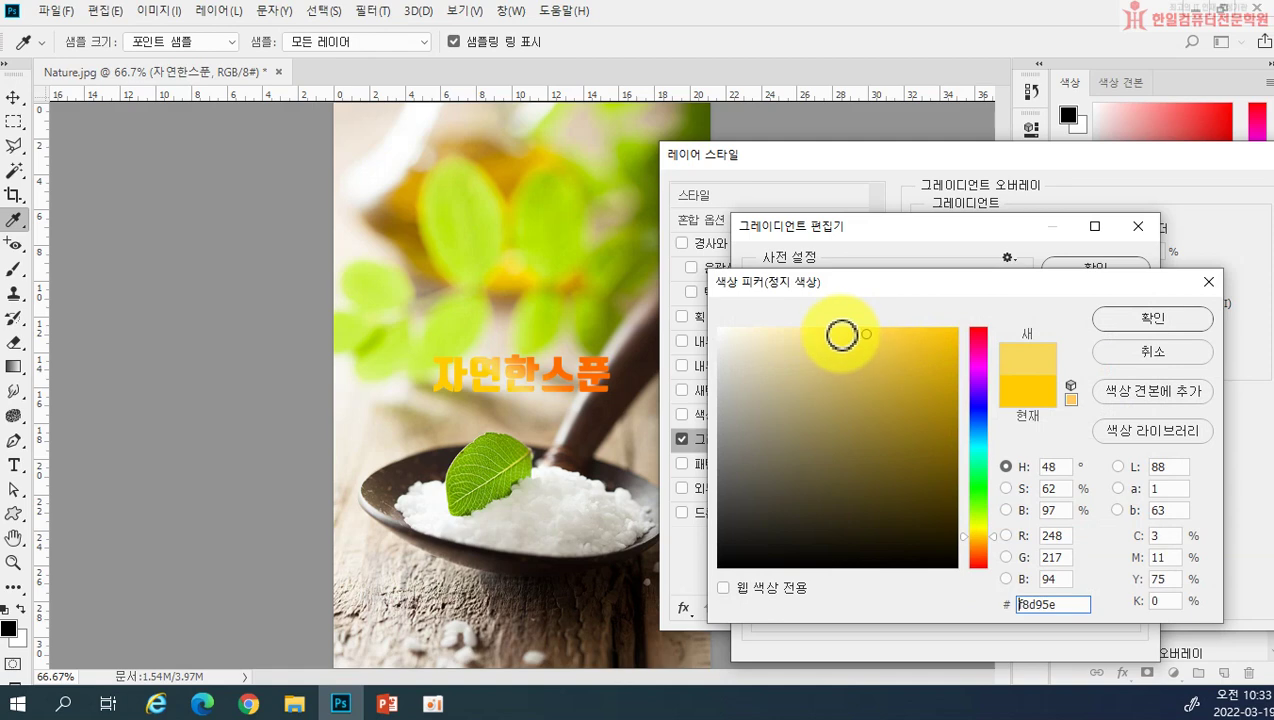
{"action": "left_click", "coordinate": [1140, 316]}
Copy the pale yellow stop to 60% and change the copy's color to dark gold #c8a30d
{"action": "key", "text": "alt"}
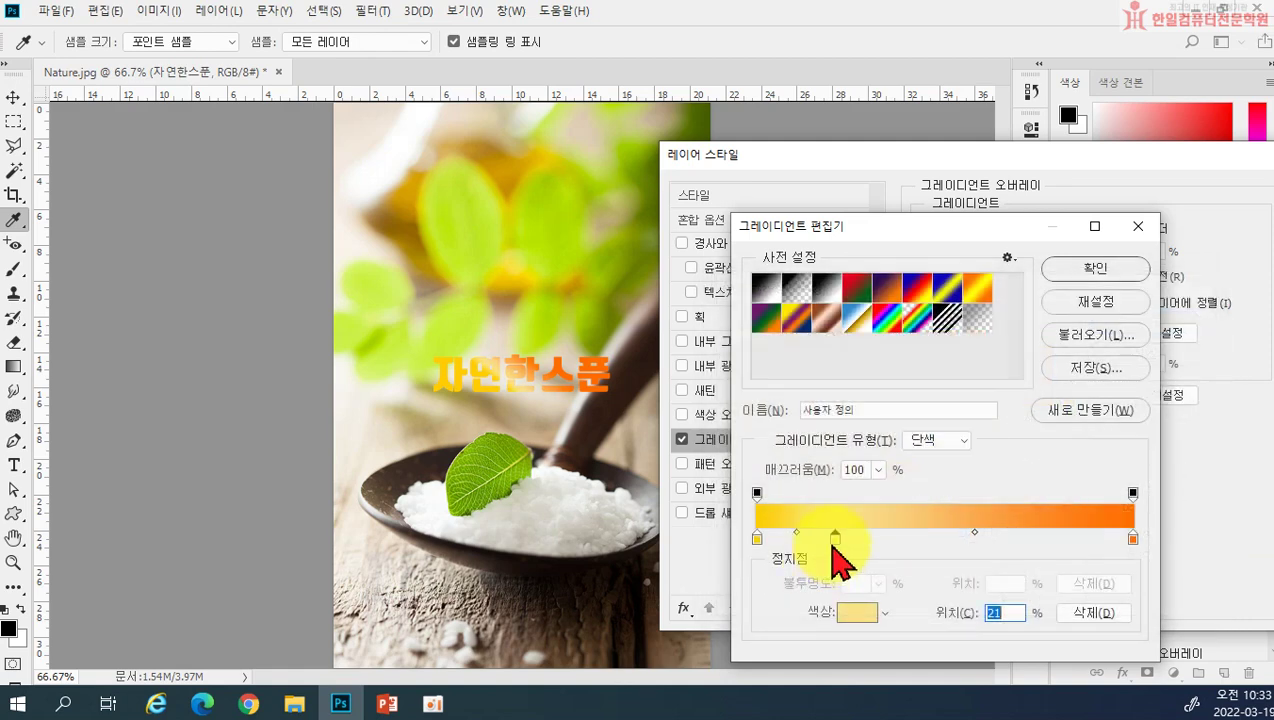
{"action": "left_click_drag", "start_coordinate": [835, 543], "coordinate": [982, 545]}
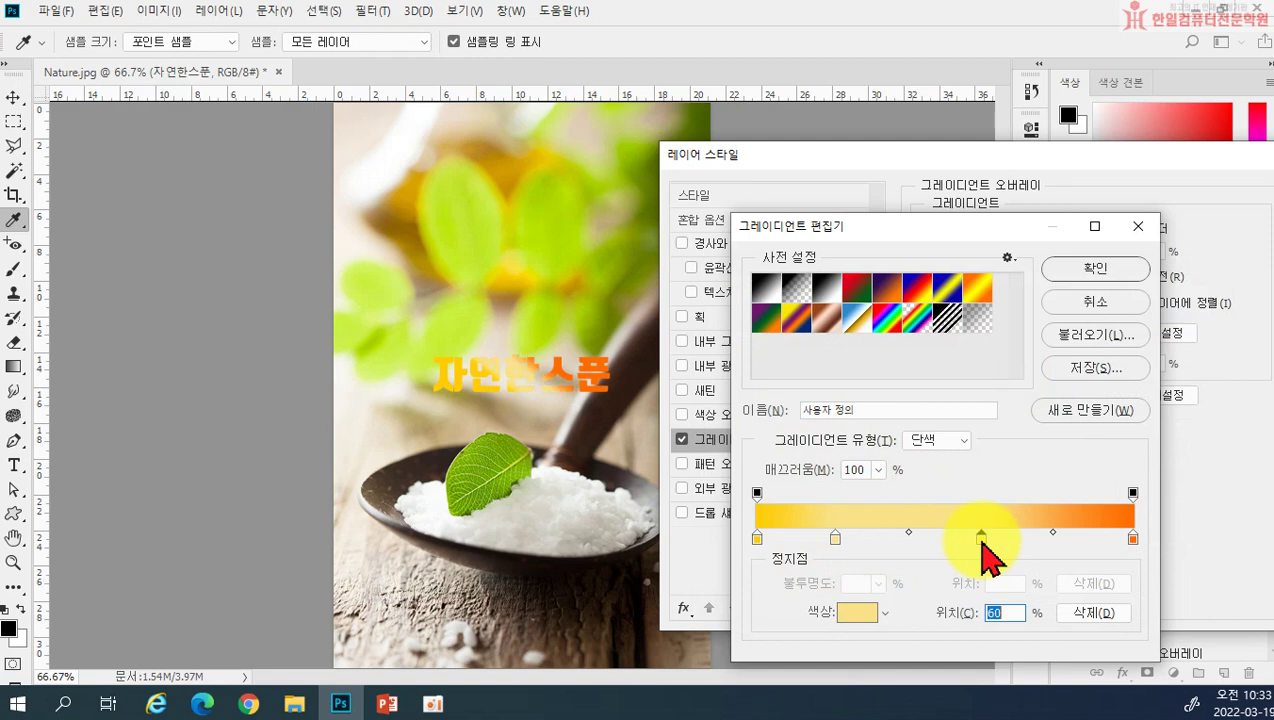
{"action": "double_click", "coordinate": [981, 541]}
{"action": "left_click", "coordinate": [861, 433]}
{"action": "left_click_drag", "start_coordinate": [903, 427], "coordinate": [957, 354]}
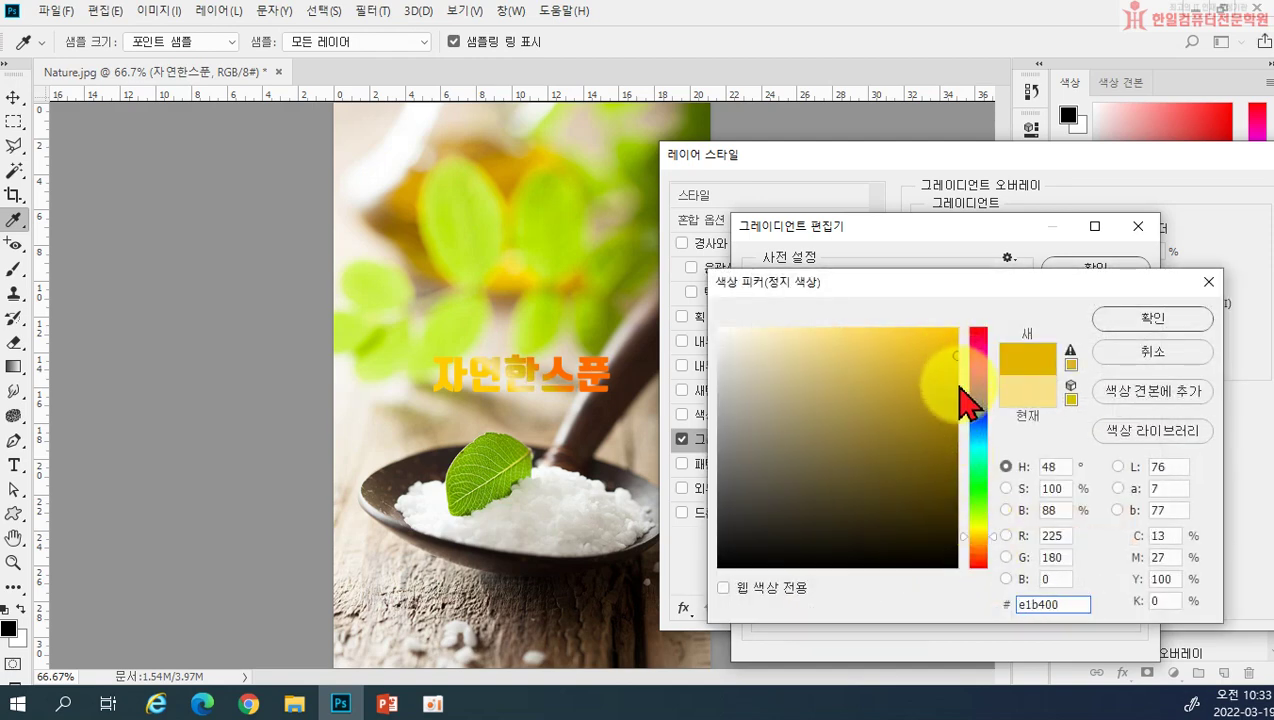
{"action": "left_click", "coordinate": [960, 386]}
{"action": "key", "text": "ctrl+z"}
{"action": "left_click_drag", "start_coordinate": [943, 393], "coordinate": [938, 386]}
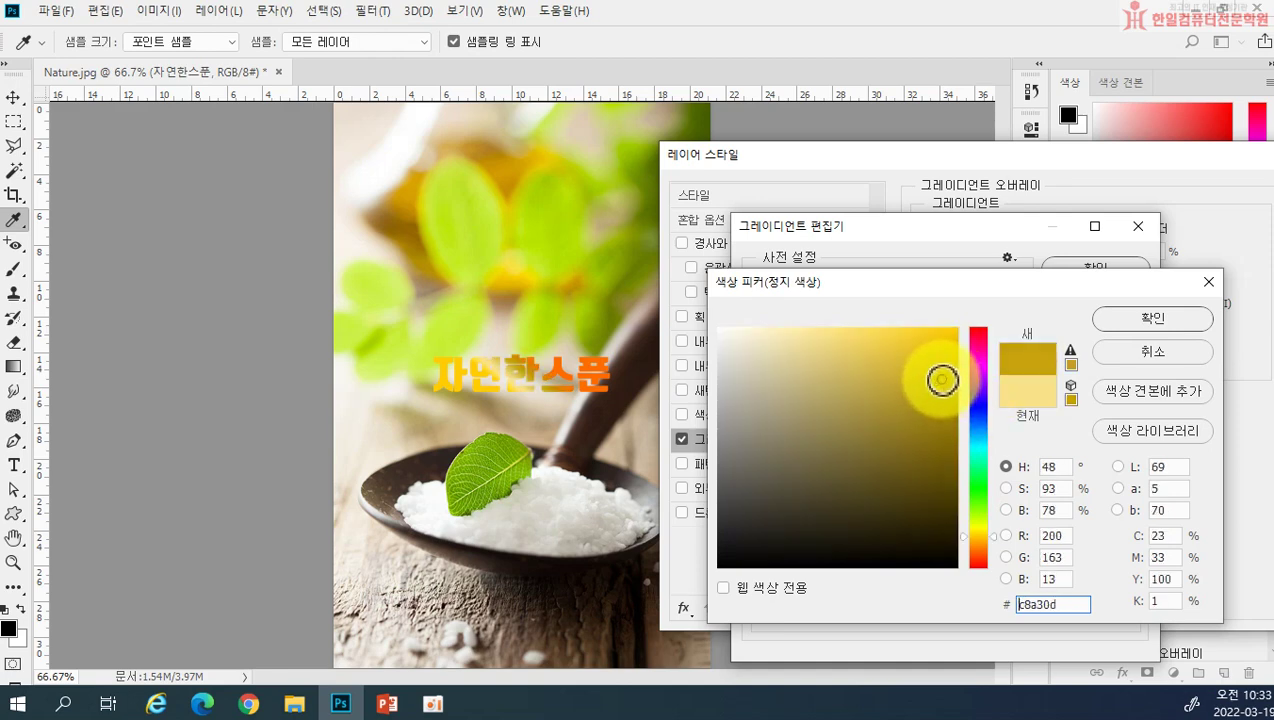
{"action": "left_click", "coordinate": [1186, 319]}
Replace the orange end stop with a copy of the first stop at 100%, and recolor the 60% stop a brighter gold
{"action": "left_click_drag", "start_coordinate": [1132, 538], "coordinate": [1090, 582]}
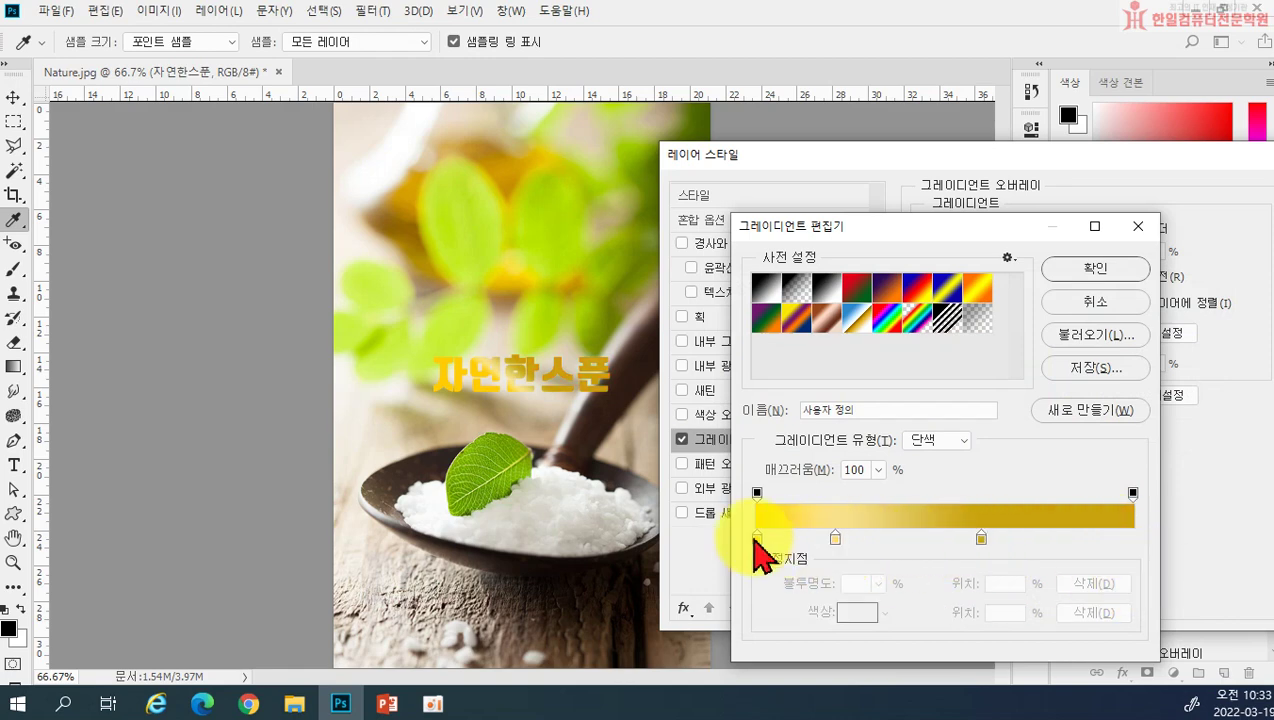
{"action": "left_click_drag", "start_coordinate": [1115, 540], "coordinate": [1137, 541]}
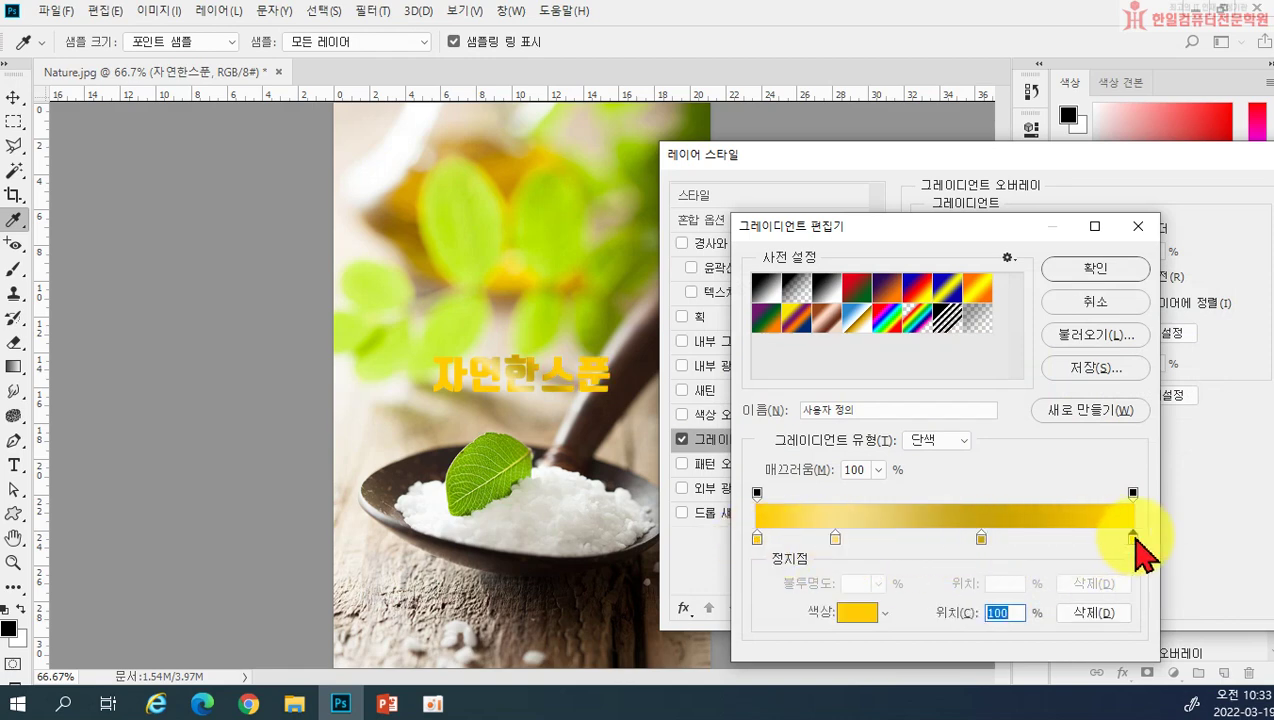
{"action": "double_click", "coordinate": [981, 538]}
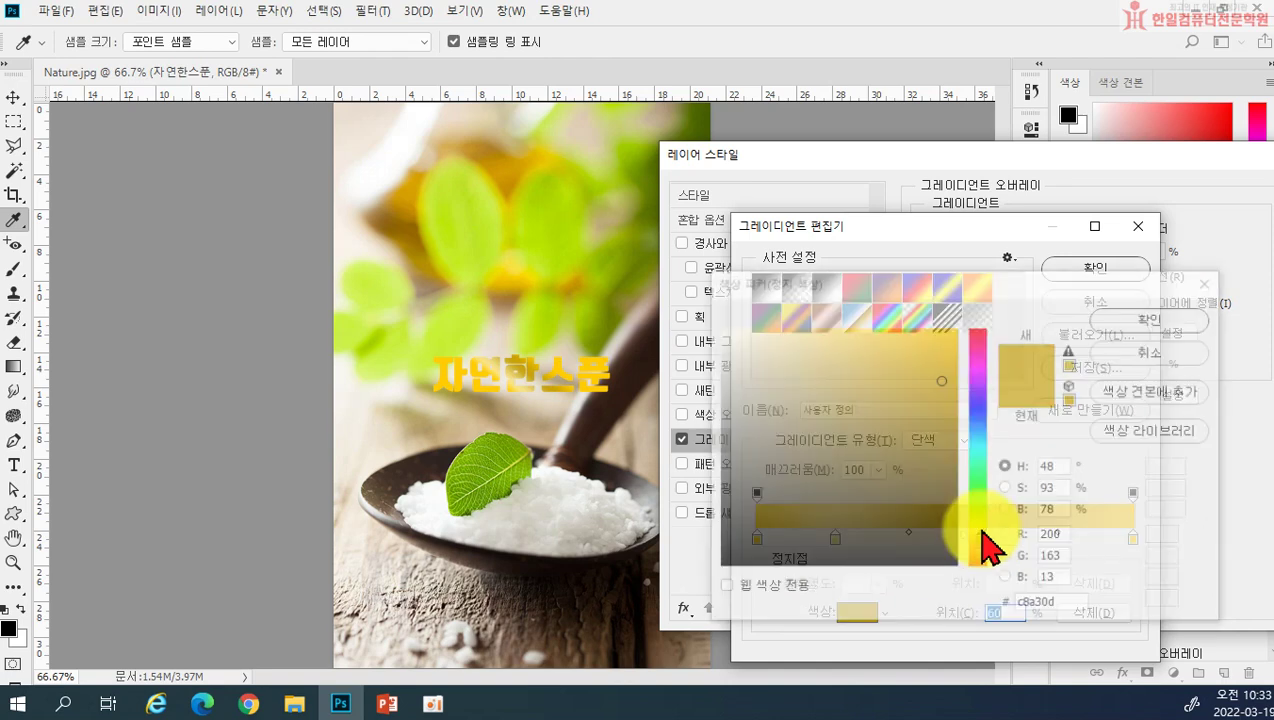
{"action": "left_click", "coordinate": [879, 354]}
{"action": "mouse_move", "coordinate": [876, 381]}
{"action": "left_mouse_down"}
{"action": "mouse_move", "coordinate": [853, 387]}
{"action": "mouse_move", "coordinate": [918, 366]}
{"action": "mouse_move", "coordinate": [927, 381]}
{"action": "mouse_move", "coordinate": [926, 350]}
{"action": "mouse_move", "coordinate": [929, 367]}
{"action": "left_mouse_up"}
{"action": "left_click", "coordinate": [932, 355]}
{"action": "left_click", "coordinate": [1148, 320]}
Copy the pale yellow stop to 80%, place the original pale stop at 21%, and shift the gold stop slightly toward the middle
{"action": "left_click_drag", "start_coordinate": [840, 545], "coordinate": [1052, 541]}
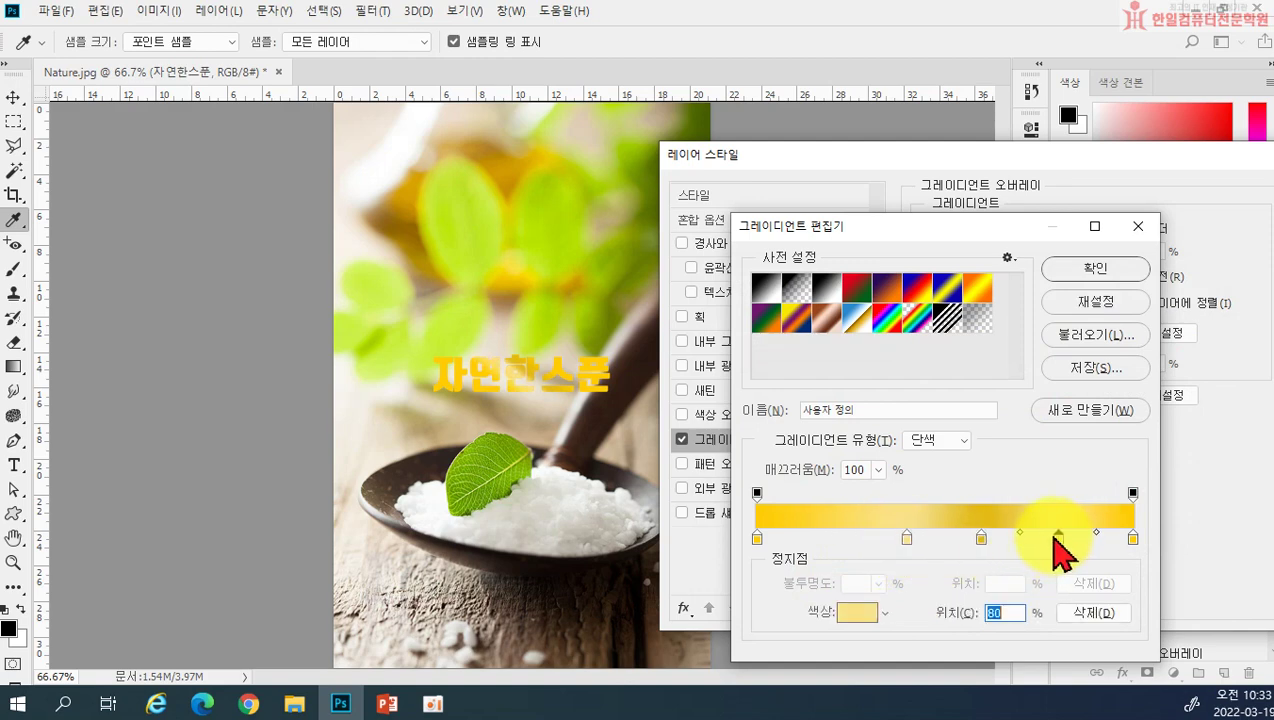
{"action": "left_click_drag", "start_coordinate": [907, 540], "coordinate": [835, 541]}
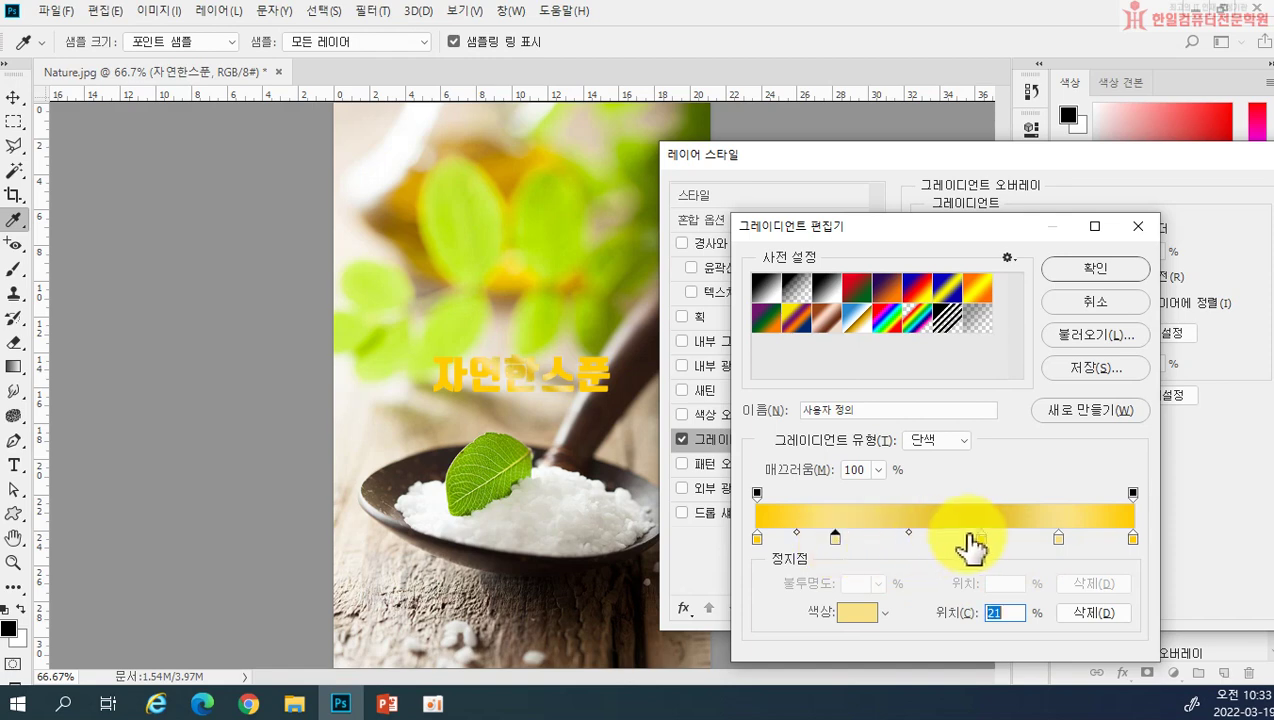
{"action": "left_click_drag", "start_coordinate": [978, 540], "coordinate": [967, 540]}
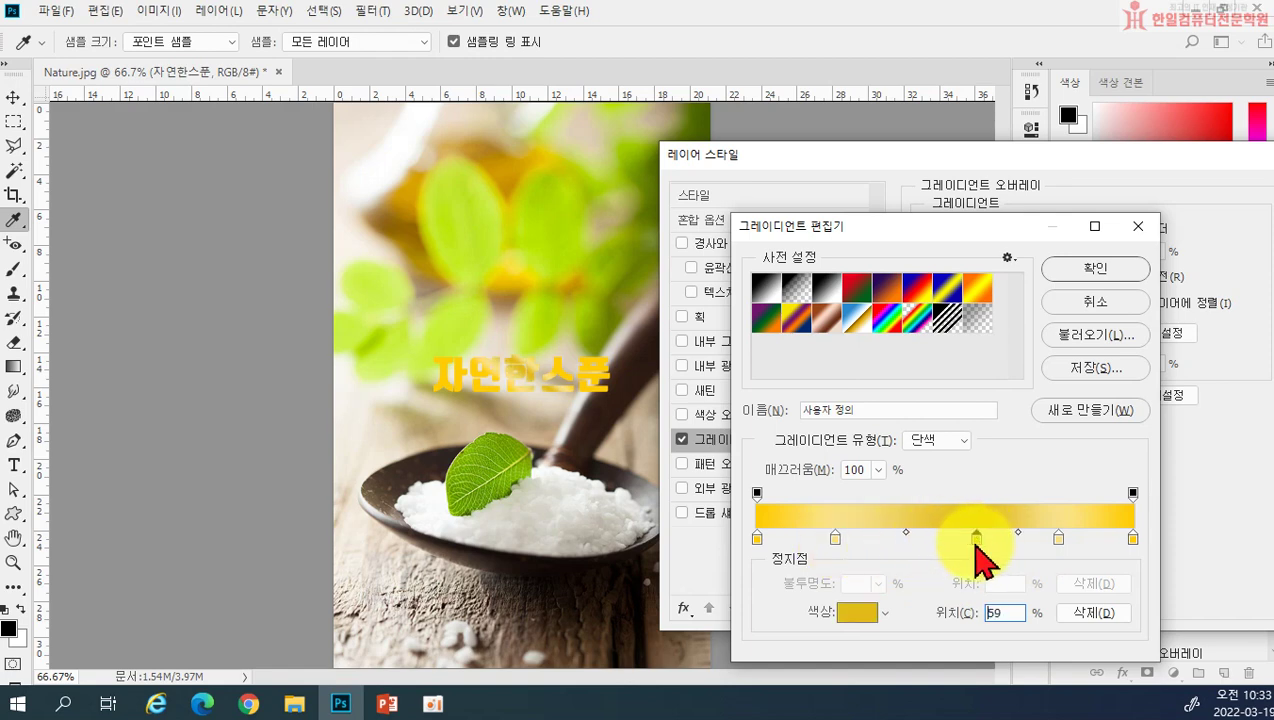
Accept the edited gold gradient and set the gradient overlay's angle to 108°
{"action": "left_click", "coordinate": [1078, 264]}
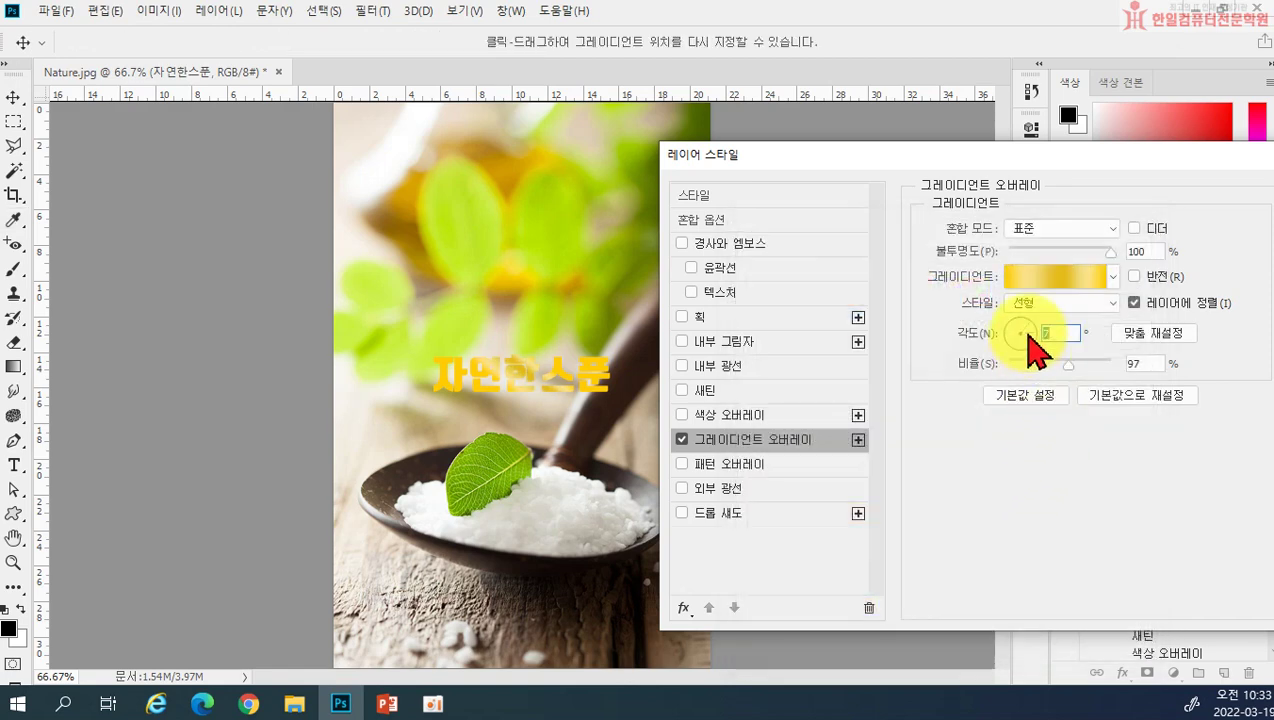
{"action": "left_click_drag", "start_coordinate": [1022, 327], "coordinate": [1012, 326]}
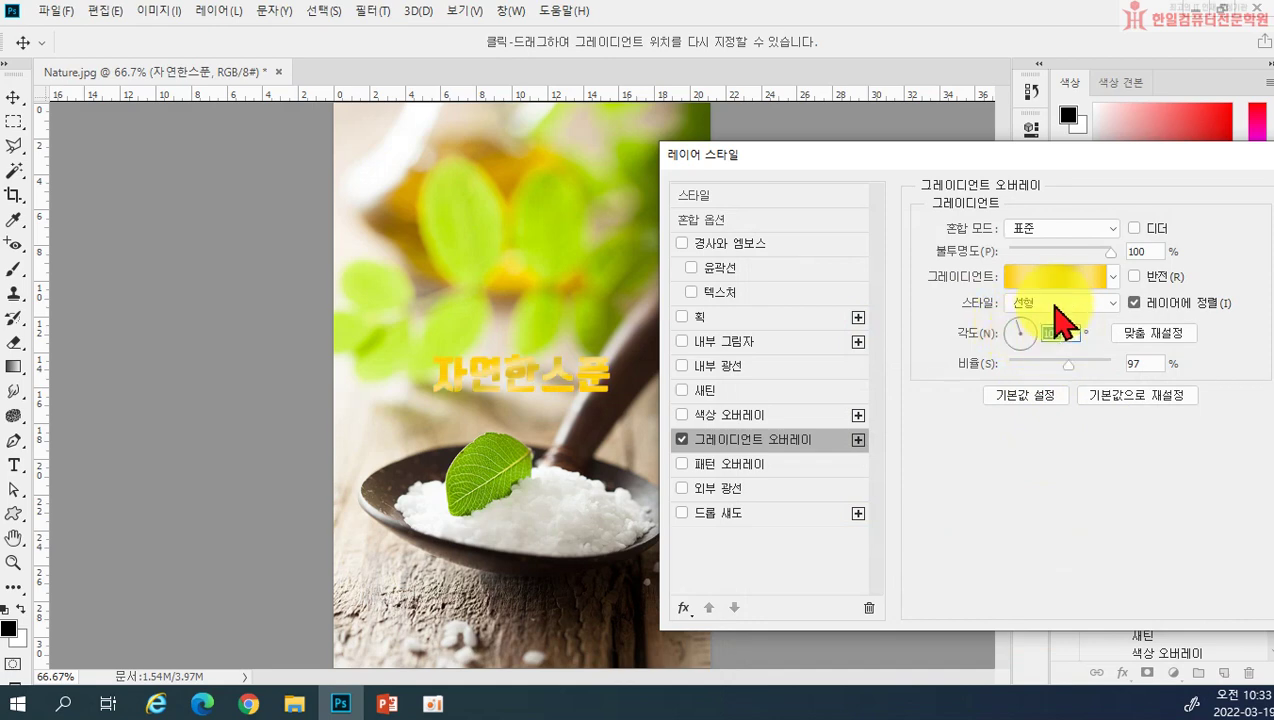
Reopen the gradient for editing and move the second pale stop to 86%, the first pale stop to 13%, and the middle gold stop to 49%
{"action": "left_click", "coordinate": [1050, 293]}
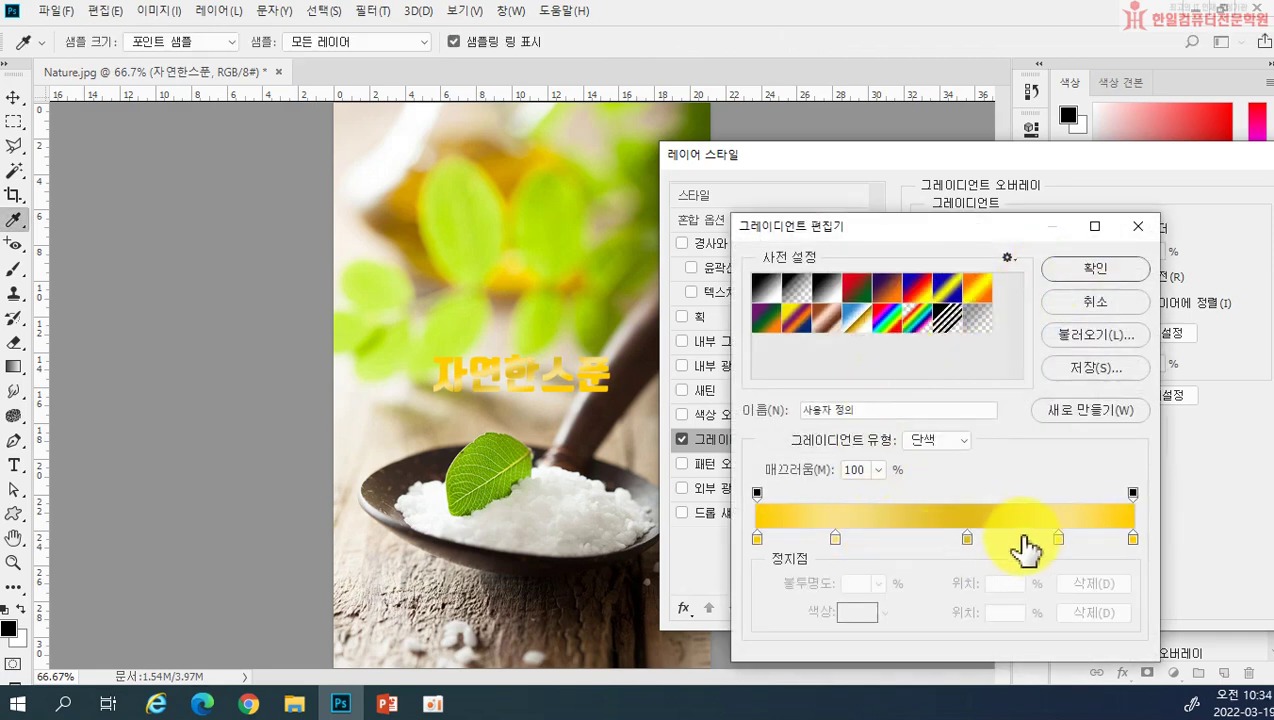
{"action": "left_click", "coordinate": [1078, 540]}
{"action": "left_click_drag", "start_coordinate": [1079, 540], "coordinate": [1083, 540]}
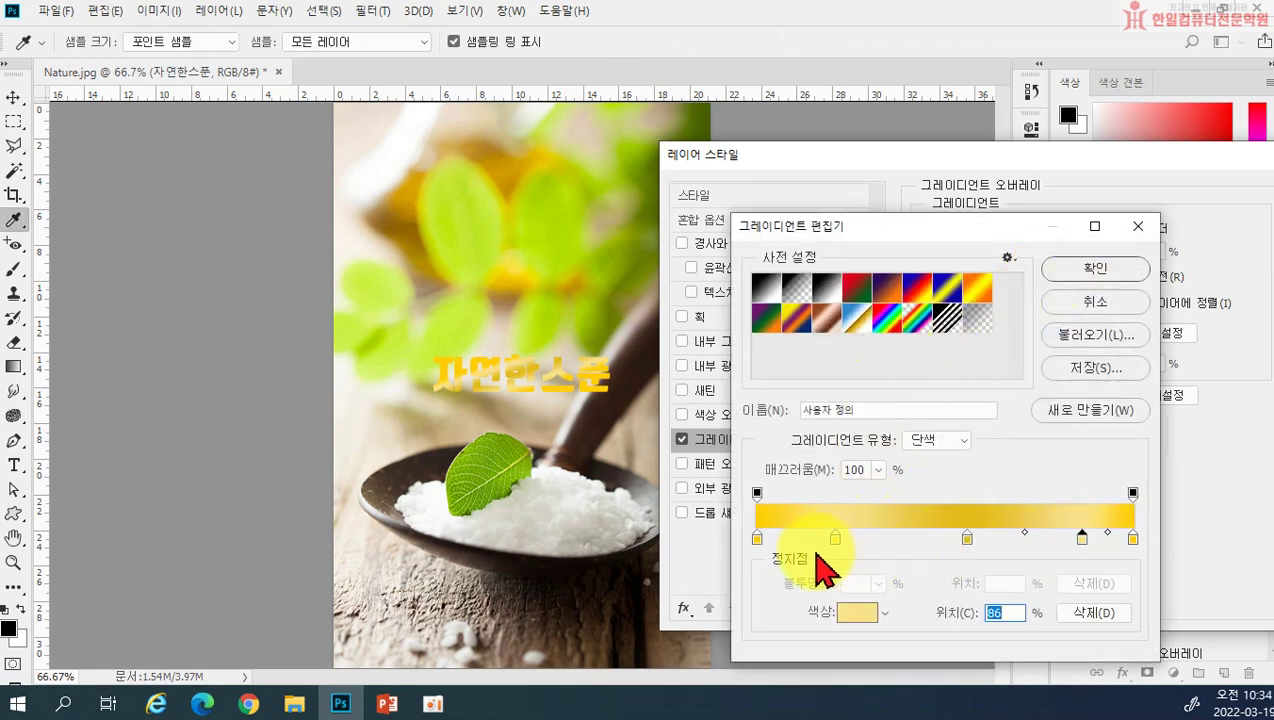
{"action": "left_click_drag", "start_coordinate": [834, 541], "coordinate": [813, 541]}
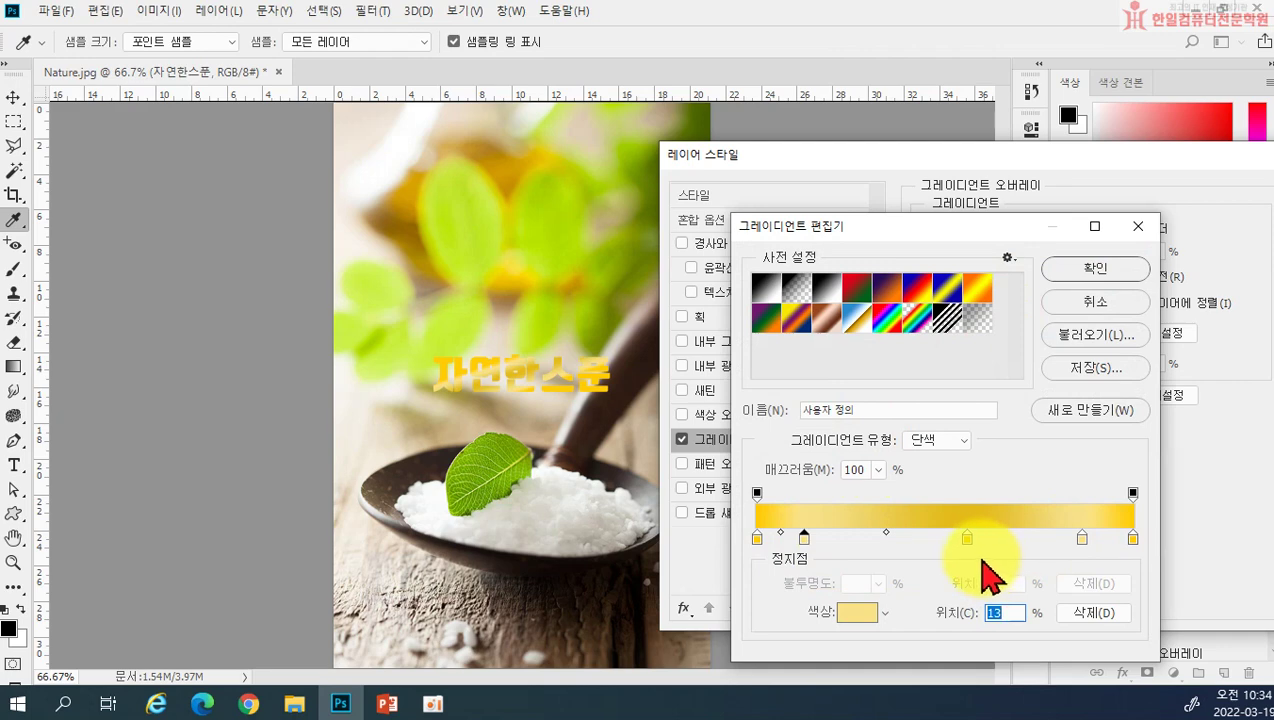
{"action": "left_click_drag", "start_coordinate": [966, 540], "coordinate": [940, 540]}
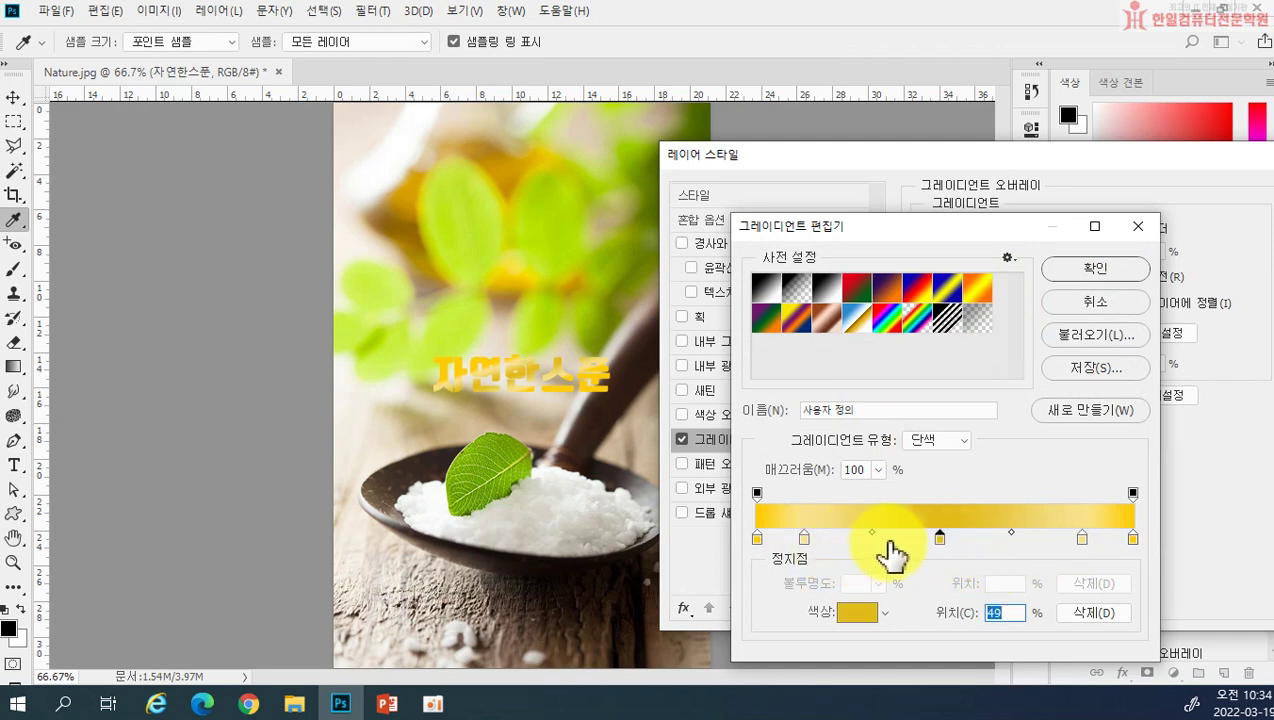
Replace the gradient's start and end stops with copies of the middle gold stop
{"action": "left_click_drag", "start_coordinate": [940, 540], "coordinate": [758, 545]}
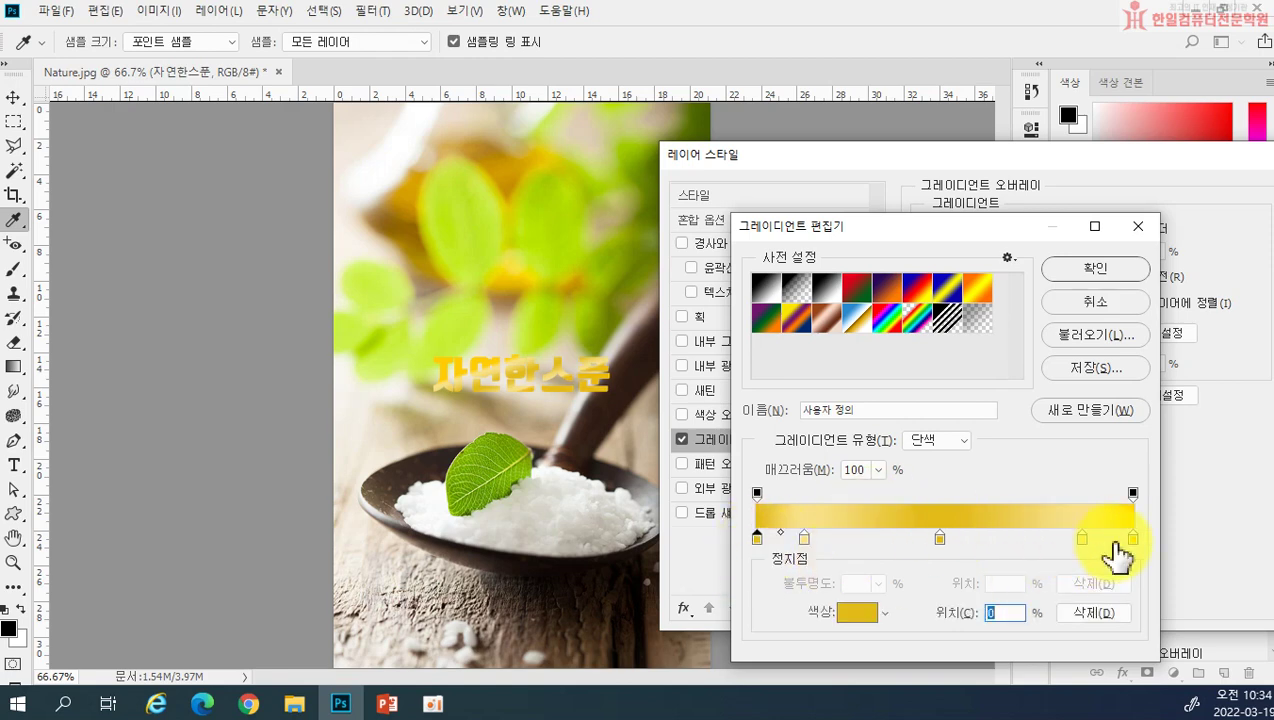
{"action": "key", "text": "alt"}
{"action": "left_click_drag", "start_coordinate": [757, 545], "coordinate": [1027, 541]}
Move the middle gold stop to 39%, accept the gradient, and set the overlay's scale to 129%
{"action": "left_click_drag", "start_coordinate": [939, 541], "coordinate": [910, 558]}
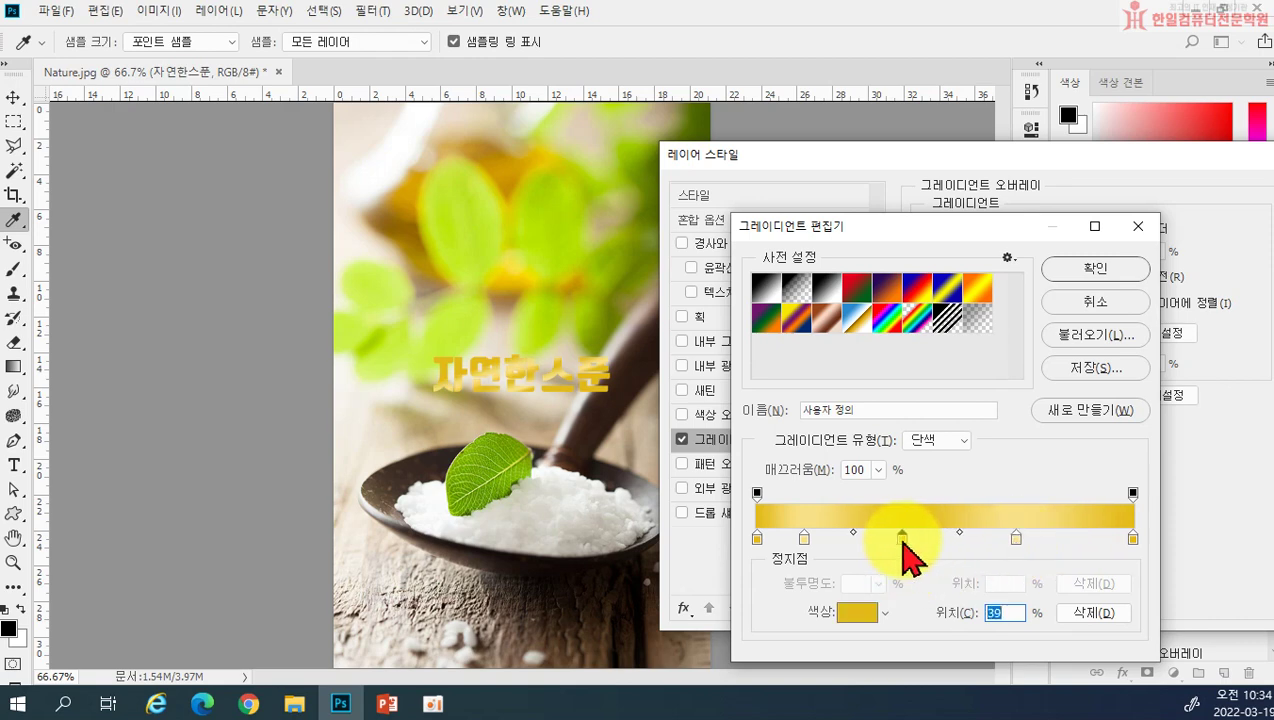
{"action": "mouse_move", "coordinate": [804, 540]}
{"action": "left_mouse_down"}
{"action": "mouse_move", "coordinate": [818, 540]}
{"action": "mouse_move", "coordinate": [805, 534]}
{"action": "left_mouse_up"}
{"action": "left_click", "coordinate": [757, 540]}
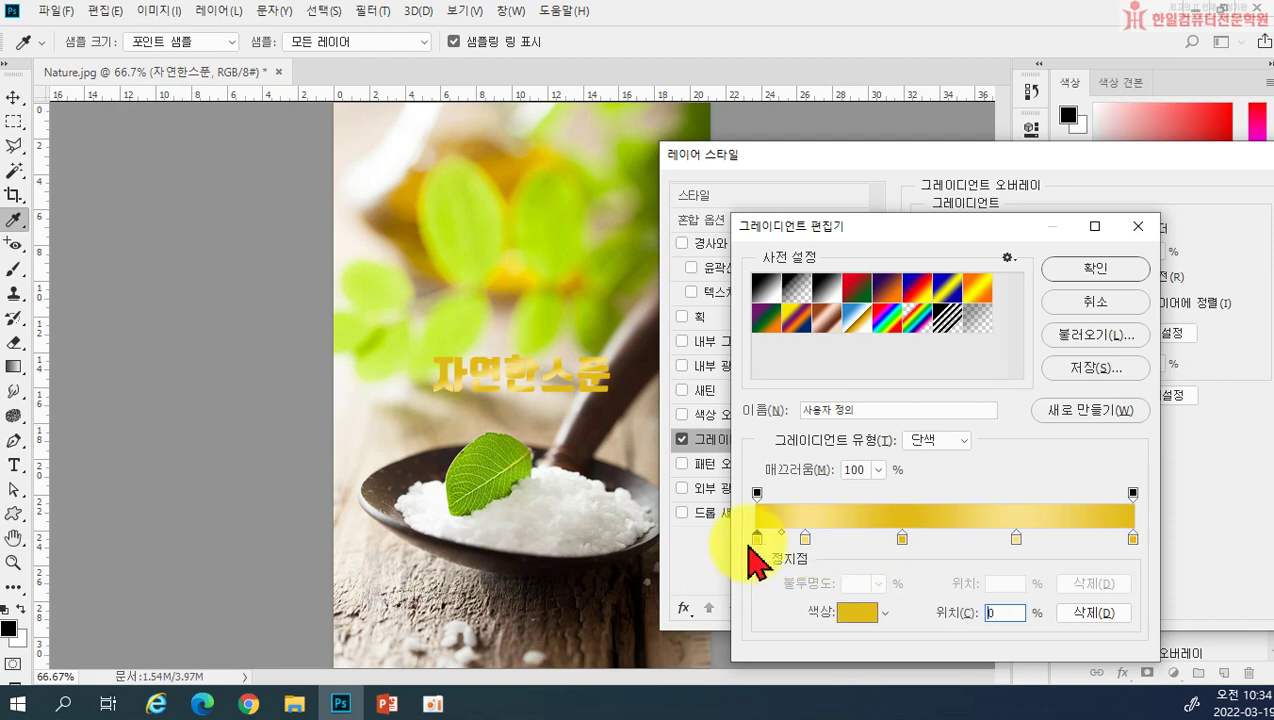
{"action": "left_click", "coordinate": [1088, 272]}
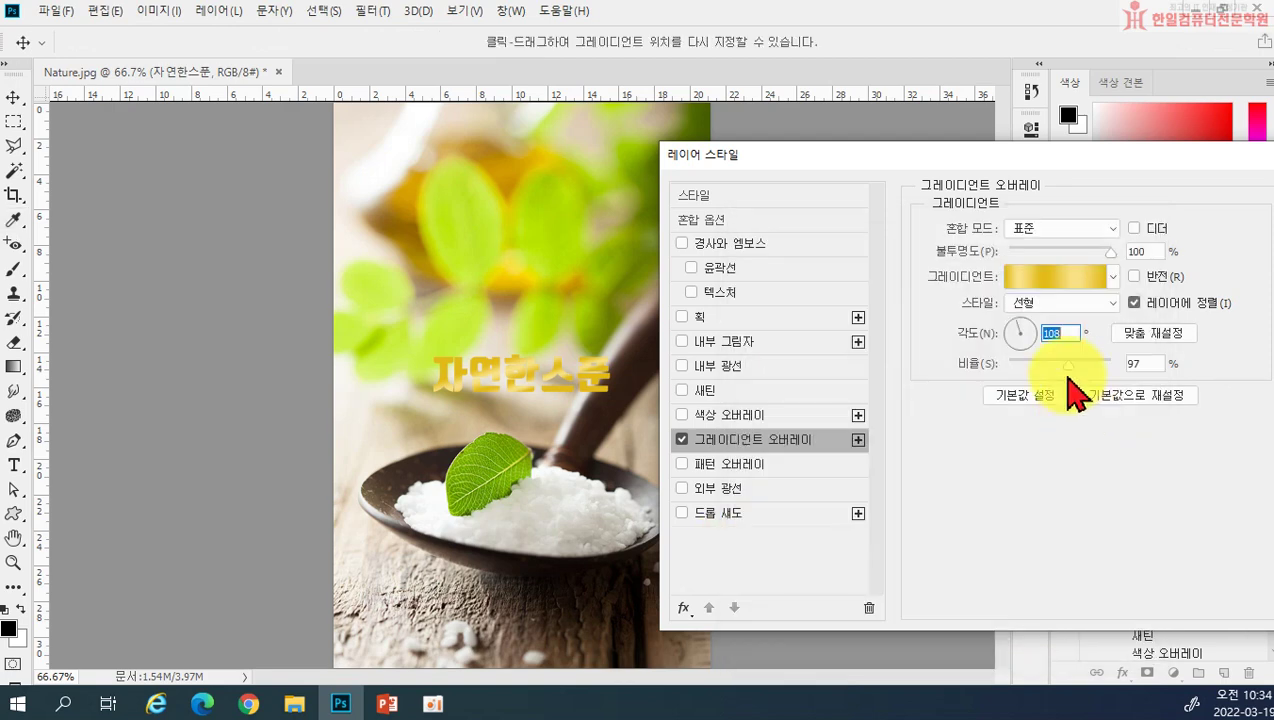
{"action": "left_click_drag", "start_coordinate": [1073, 366], "coordinate": [1082, 370]}
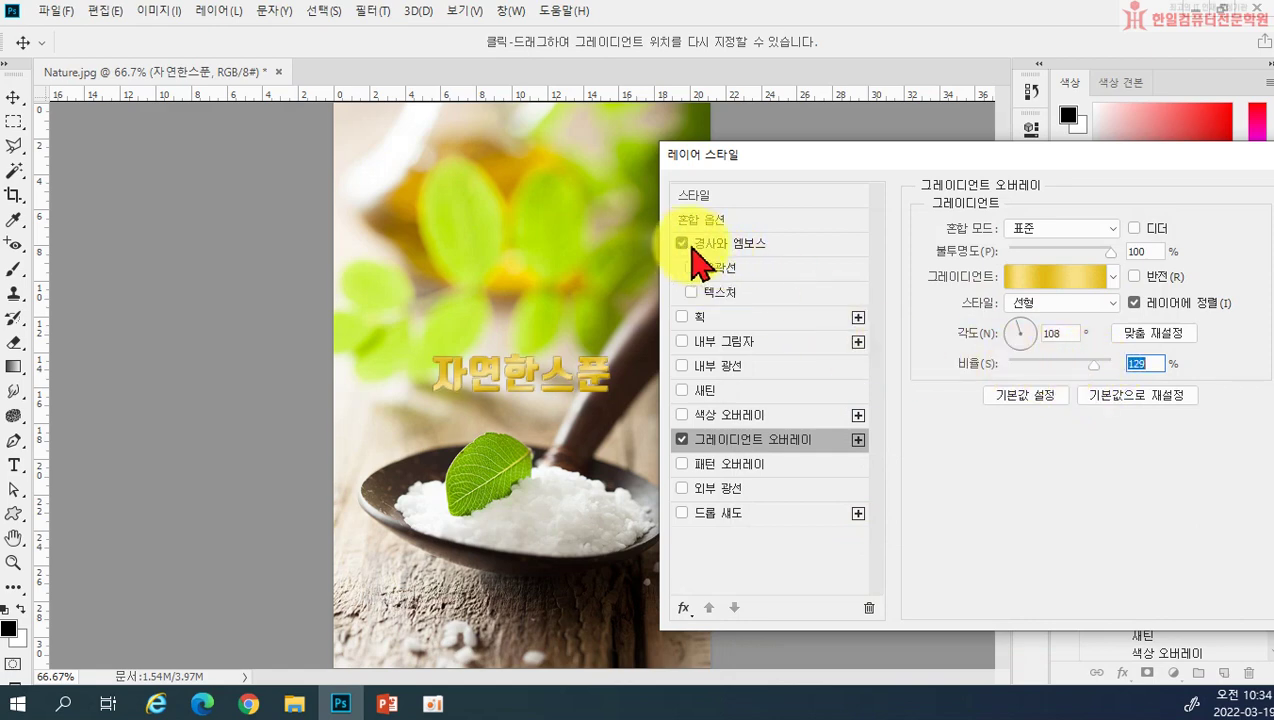
Add Bevel & Emboss to the text with the Inner Bevel (내부 경사) style and a depth of 136%
{"action": "left_click", "coordinate": [700, 245]}
{"action": "left_click", "coordinate": [1085, 229]}
{"action": "left_click", "coordinate": [1066, 244]}
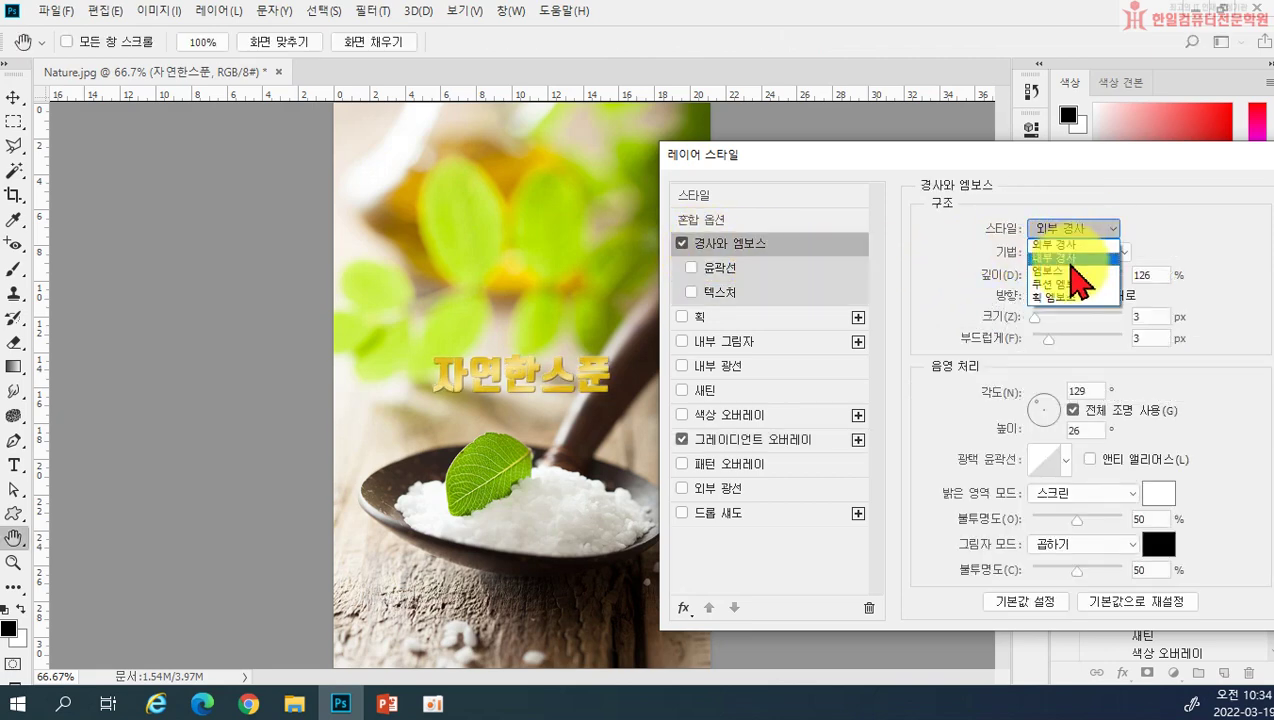
{"action": "left_click", "coordinate": [1074, 257]}
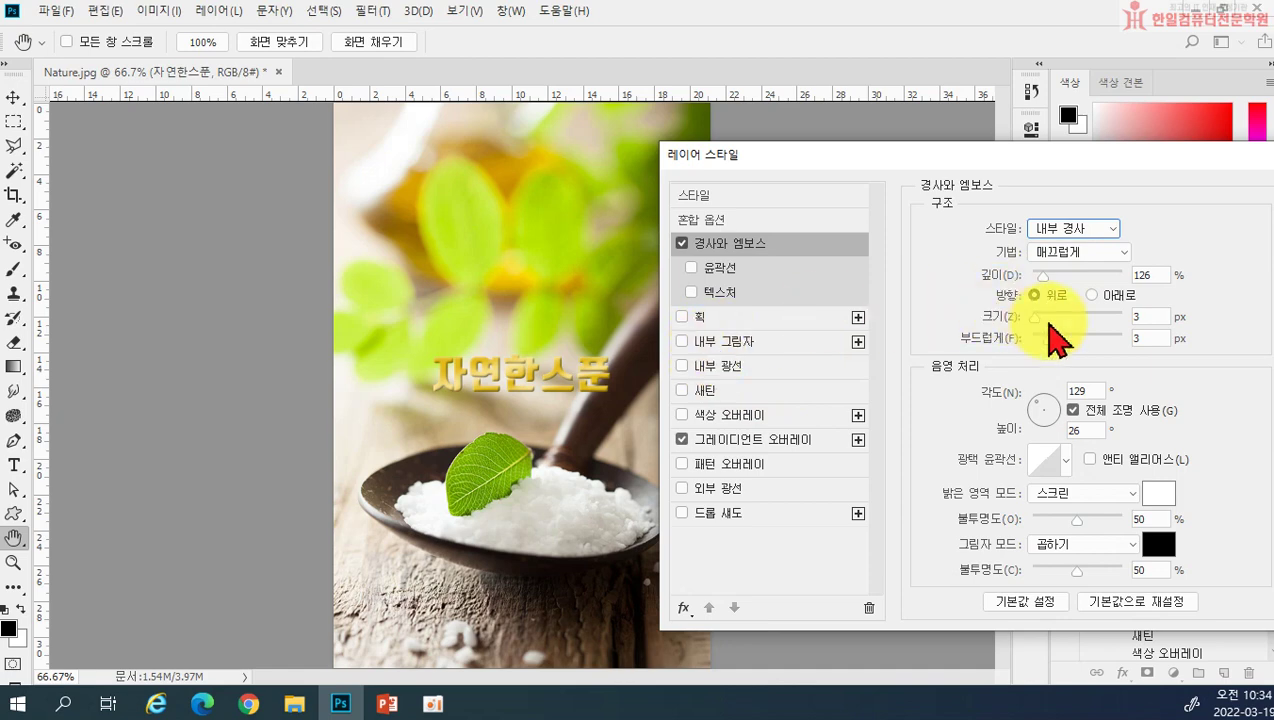
{"action": "mouse_move", "coordinate": [1045, 276]}
{"action": "left_mouse_down"}
{"action": "mouse_move", "coordinate": [1064, 278]}
{"action": "mouse_move", "coordinate": [1049, 285]}
{"action": "left_mouse_up"}
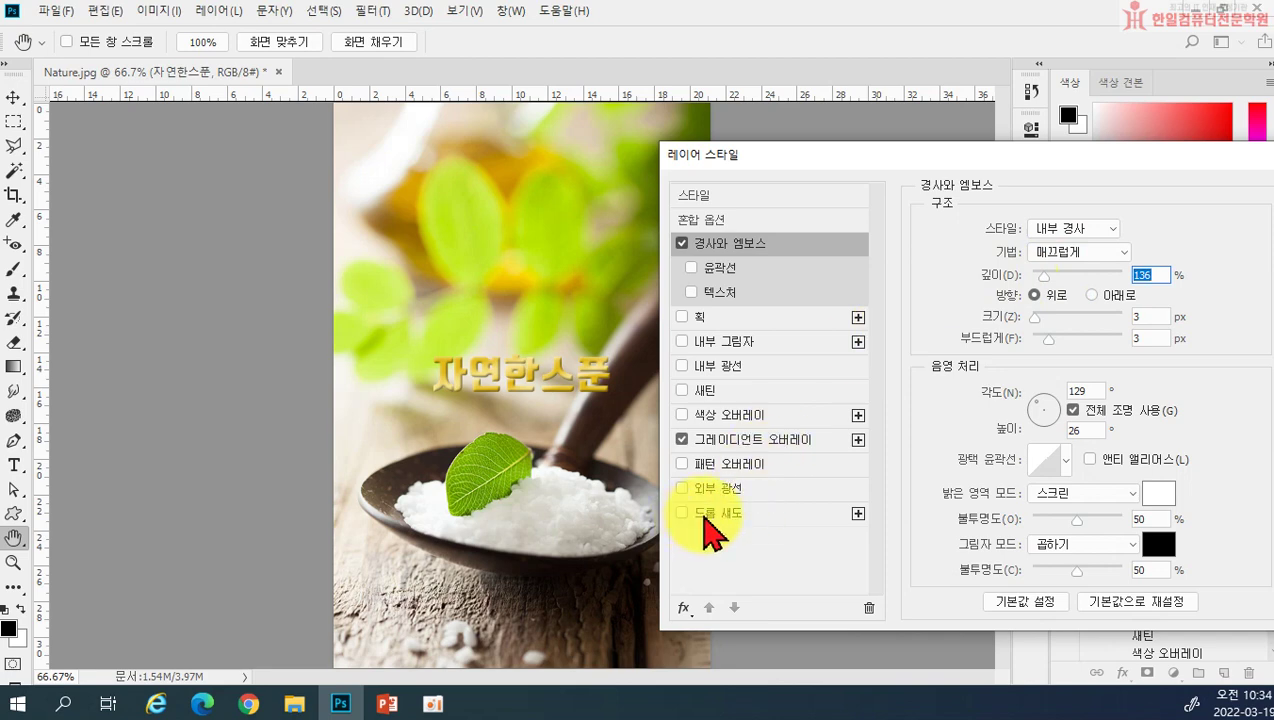
Add a drop shadow to the text and set its color to dark gray #2c2c2c
{"action": "left_click", "coordinate": [705, 514]}
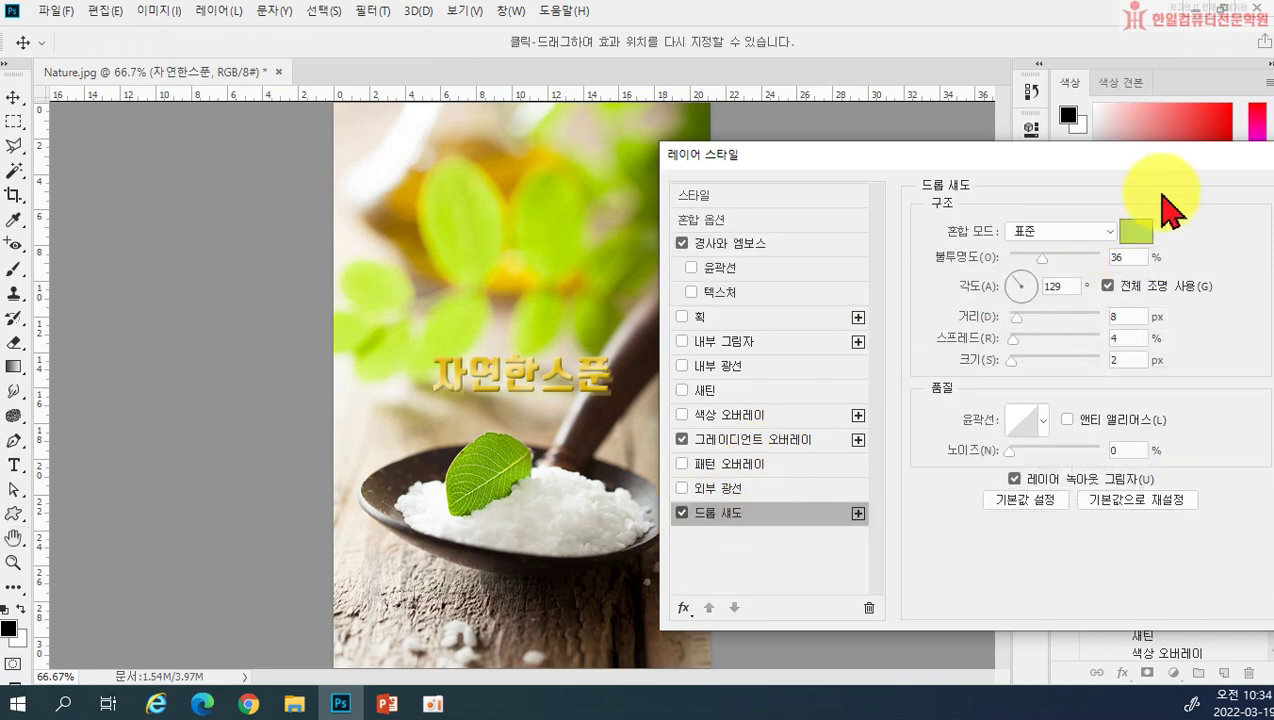
{"action": "left_click", "coordinate": [1148, 233]}
{"action": "left_click_drag", "start_coordinate": [842, 421], "coordinate": [720, 526]}
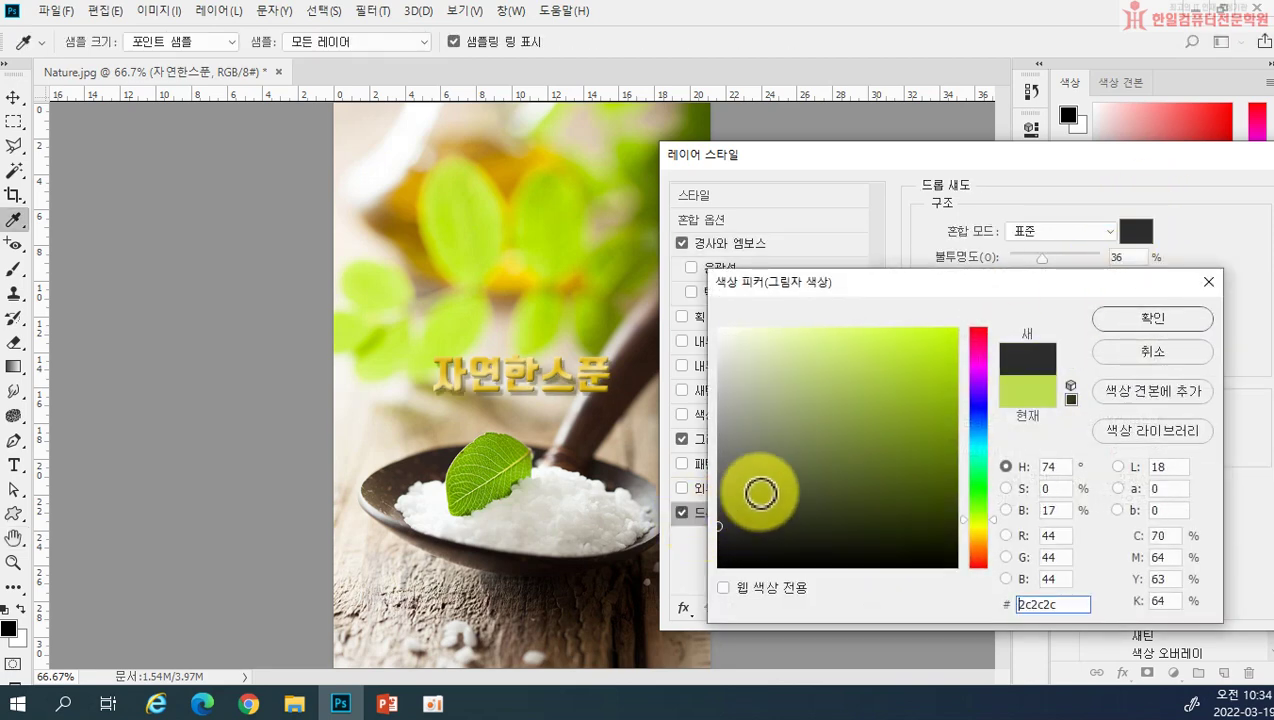
{"action": "left_click", "coordinate": [1152, 320]}
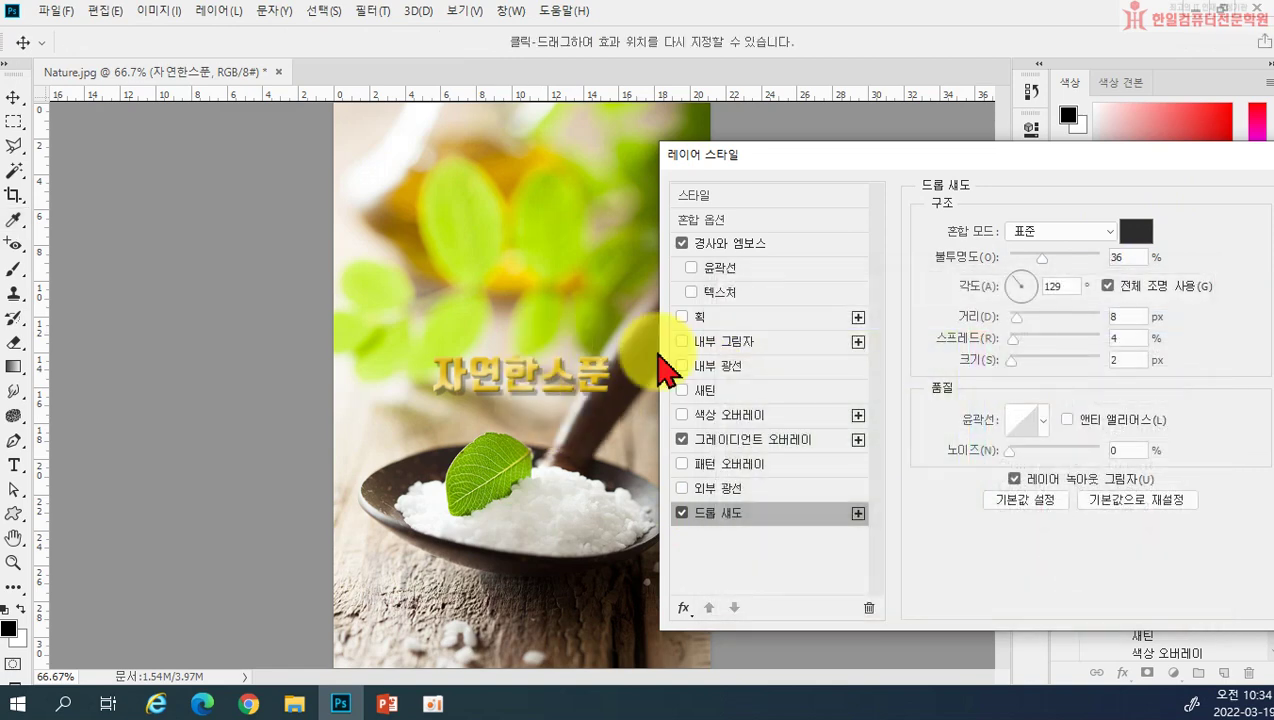
Return to the Gradient Overlay settings and reposition the gold gradient directly on the text
{"action": "left_click", "coordinate": [740, 443]}
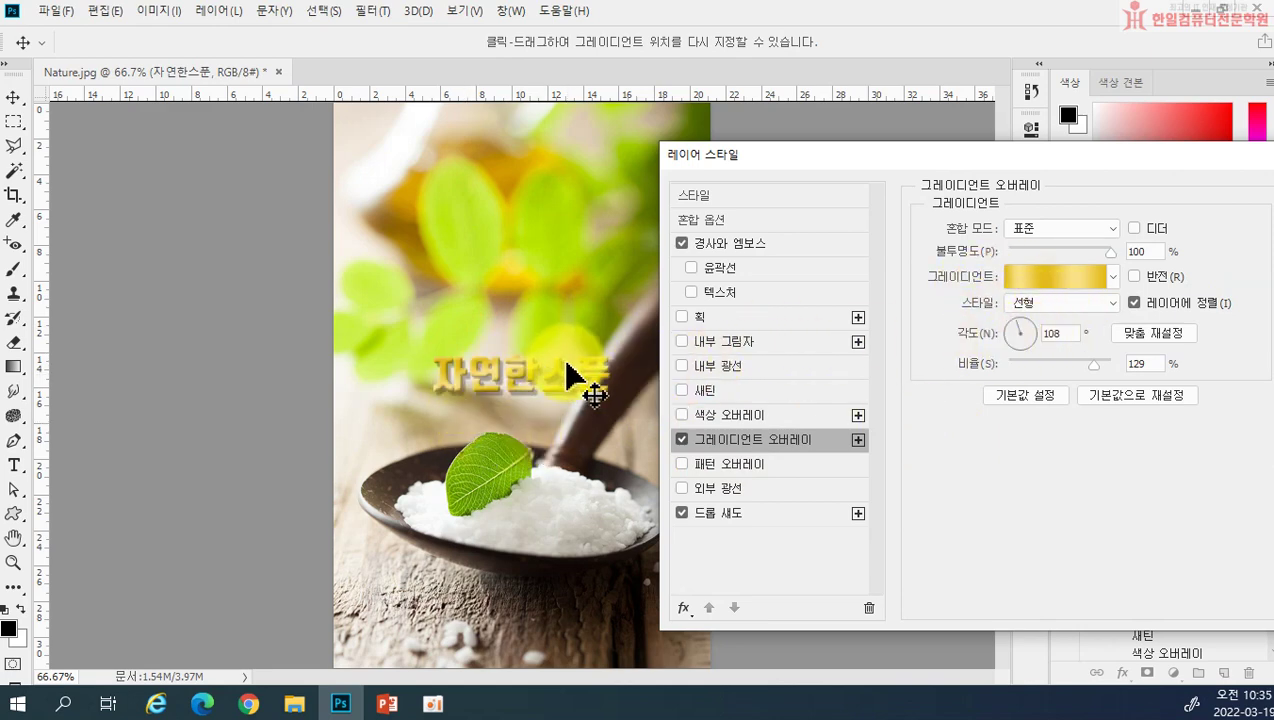
{"action": "left_click_drag", "start_coordinate": [519, 364], "coordinate": [520, 418]}
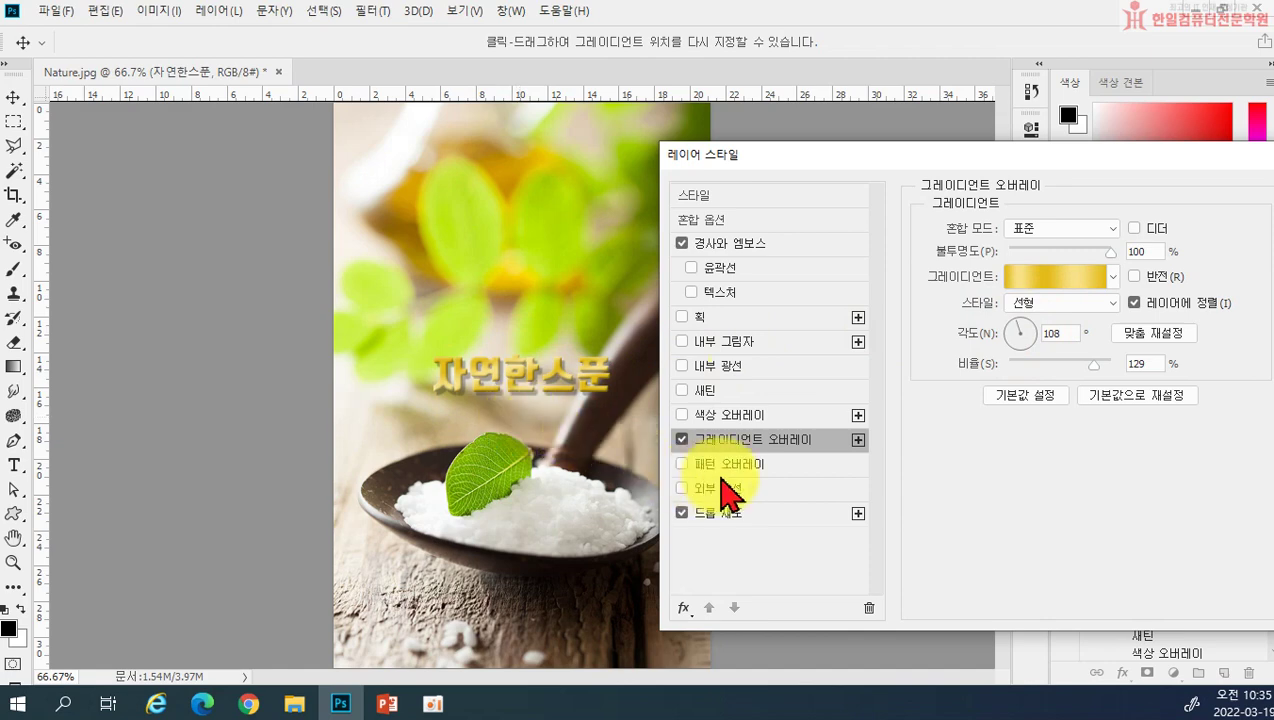
Turn off the Gradient Overlay, Drop Shadow, and Bevel & Emboss effects
{"action": "left_click", "coordinate": [682, 440]}
{"action": "left_click", "coordinate": [682, 512]}
{"action": "left_click", "coordinate": [682, 243]}
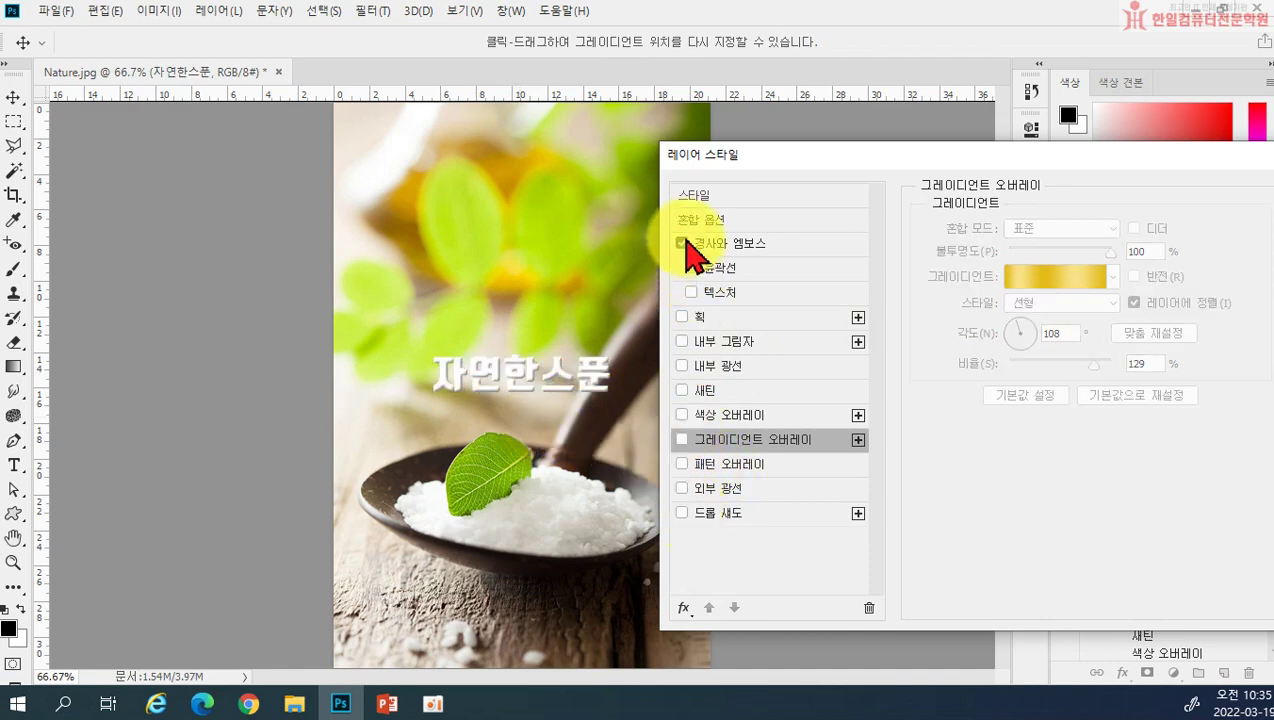
Enable Pattern Overlay on the text, try several patterns, and choose the white square pattern with black edges that forms a grid
{"action": "left_click", "coordinate": [744, 465]}
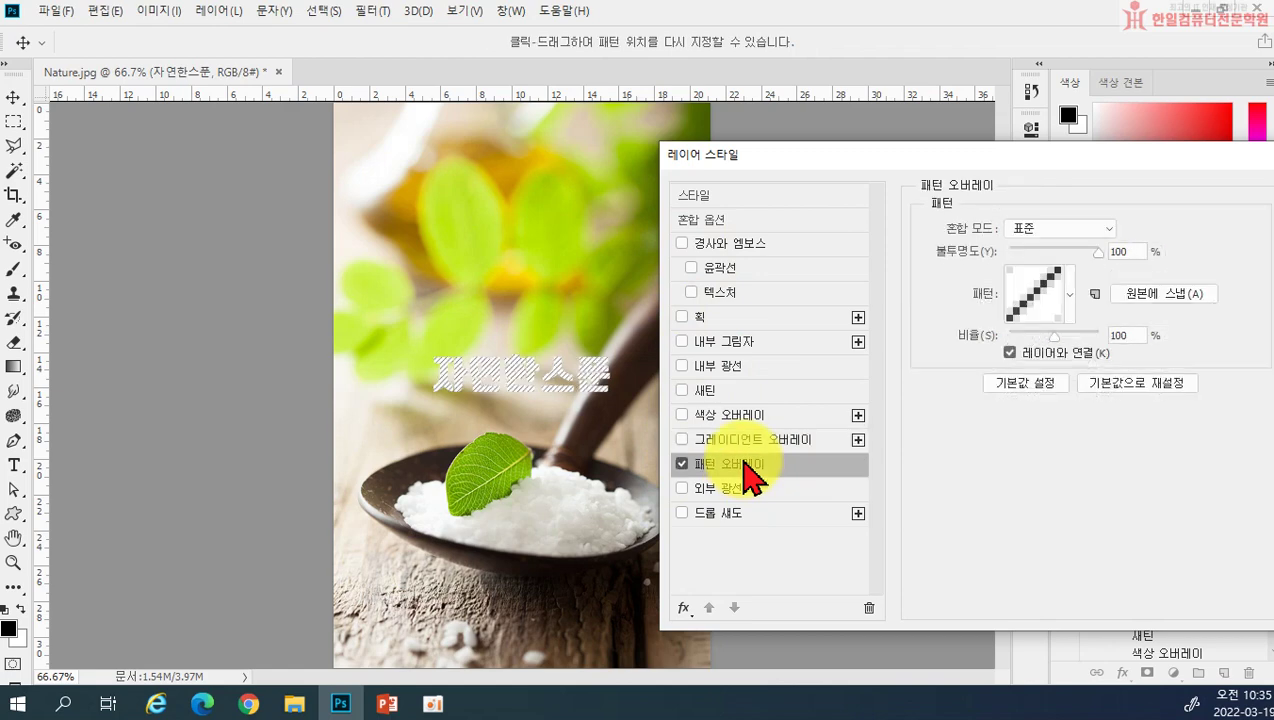
{"action": "left_click", "coordinate": [1068, 300]}
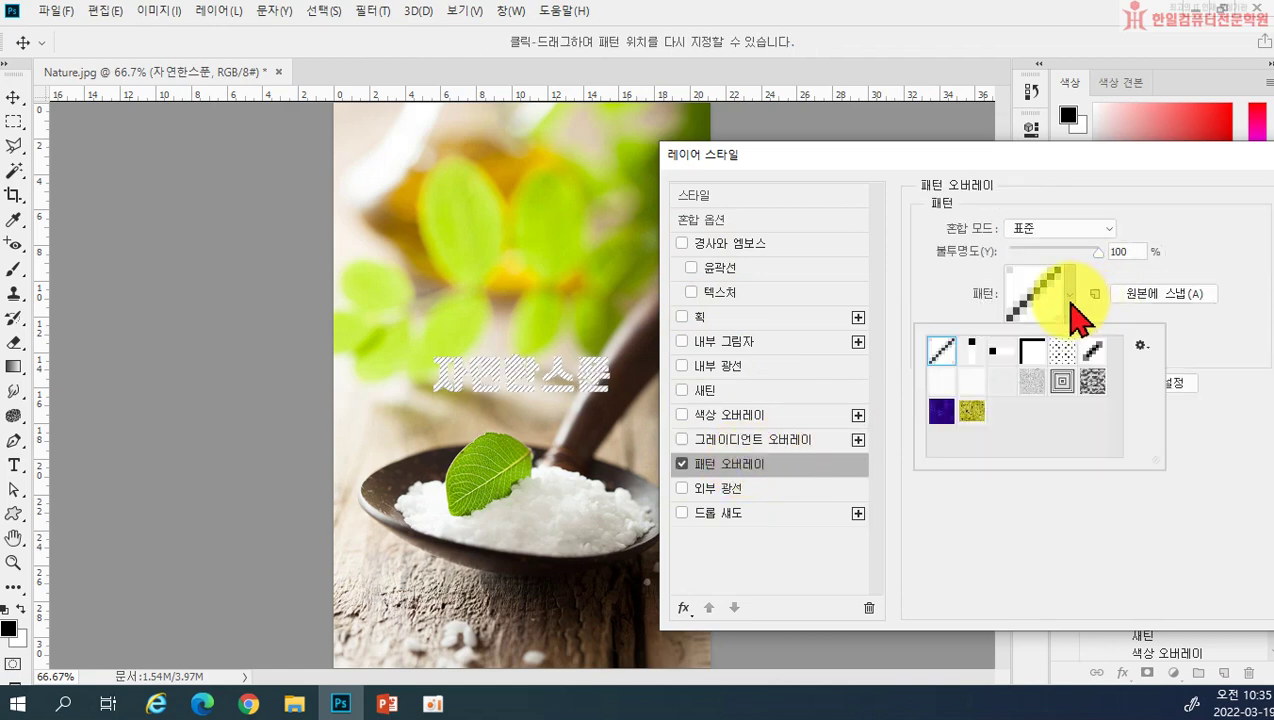
{"action": "left_click", "coordinate": [1062, 352]}
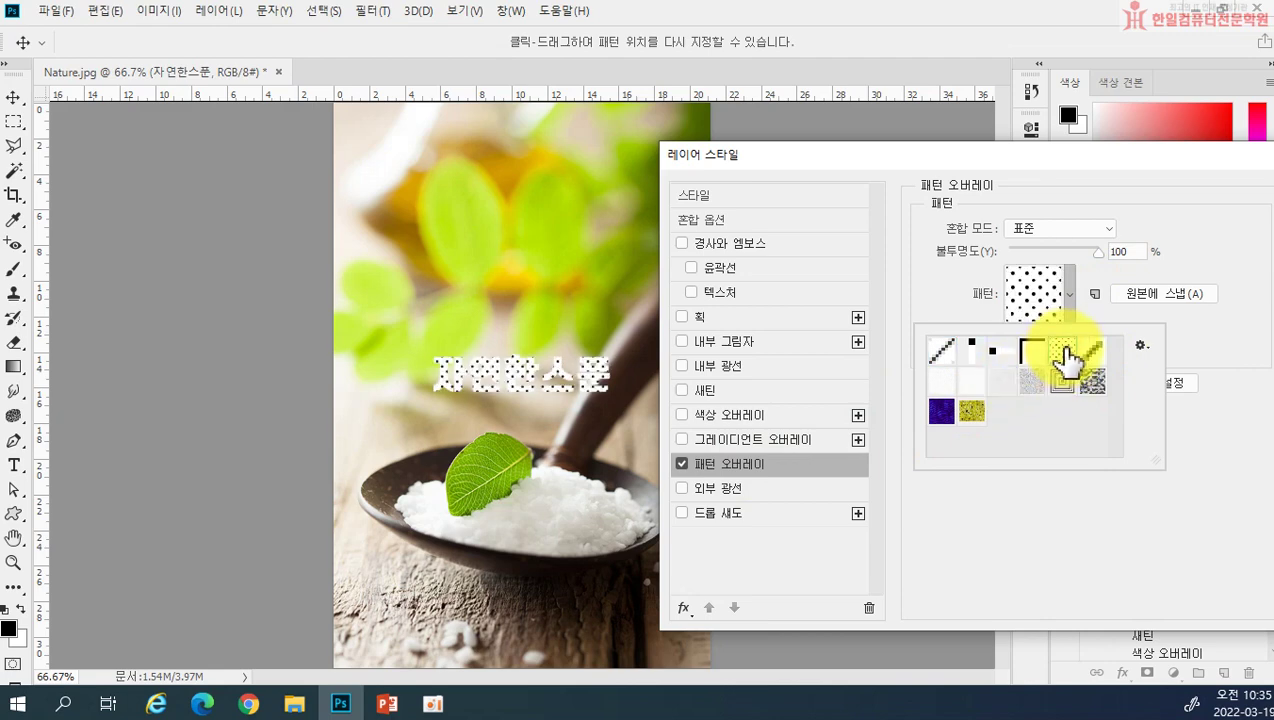
{"action": "left_click", "coordinate": [1060, 381]}
{"action": "left_click", "coordinate": [1017, 375]}
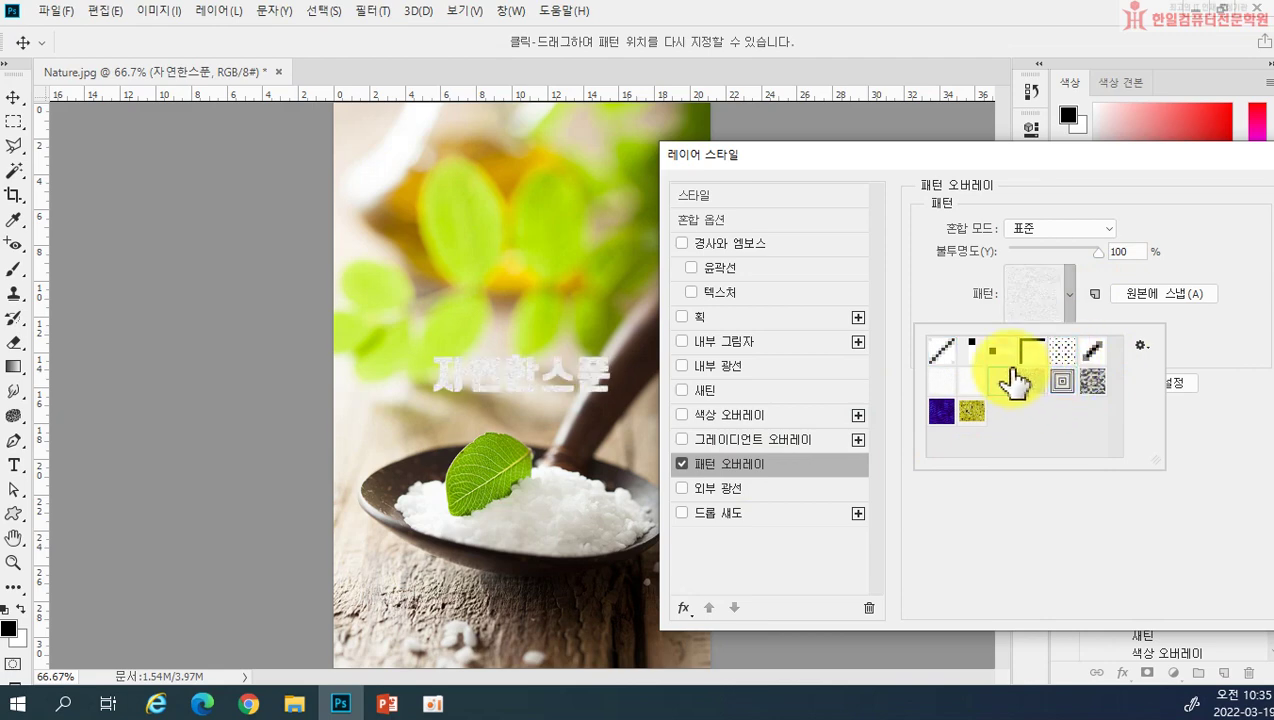
{"action": "left_click", "coordinate": [1032, 352]}
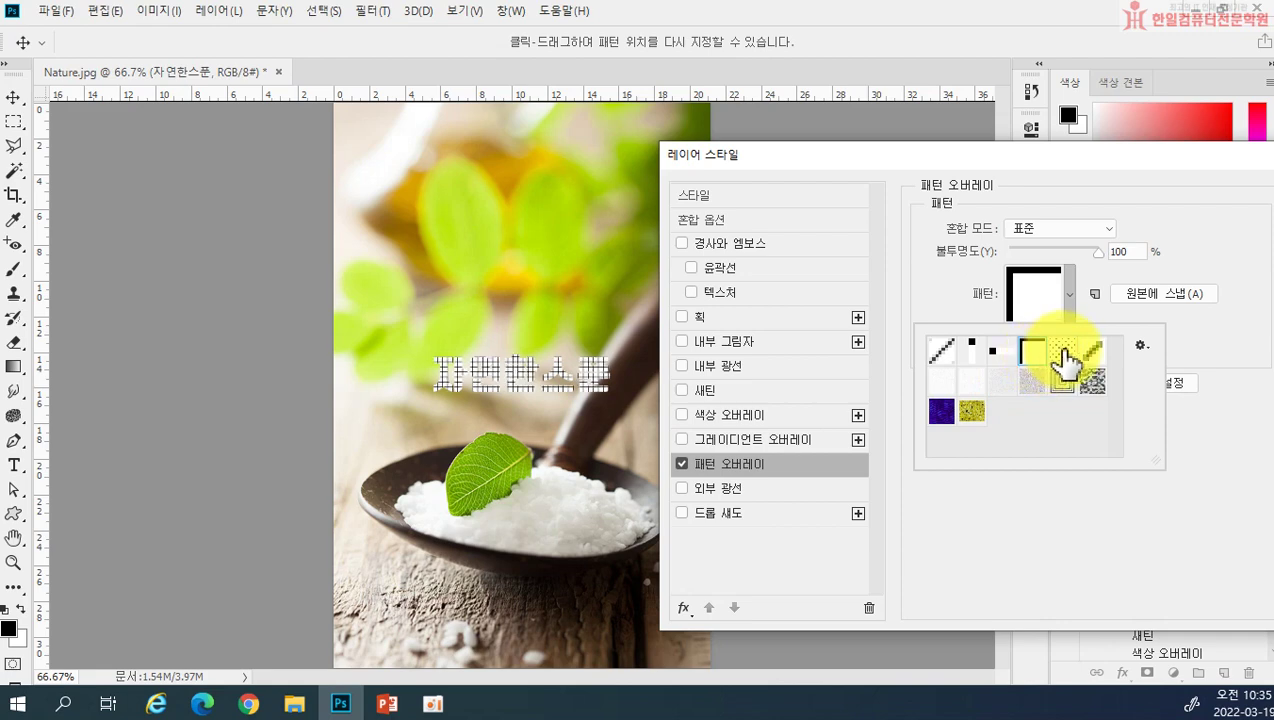
{"action": "left_click", "coordinate": [1062, 352]}
{"action": "left_click", "coordinate": [1033, 355]}
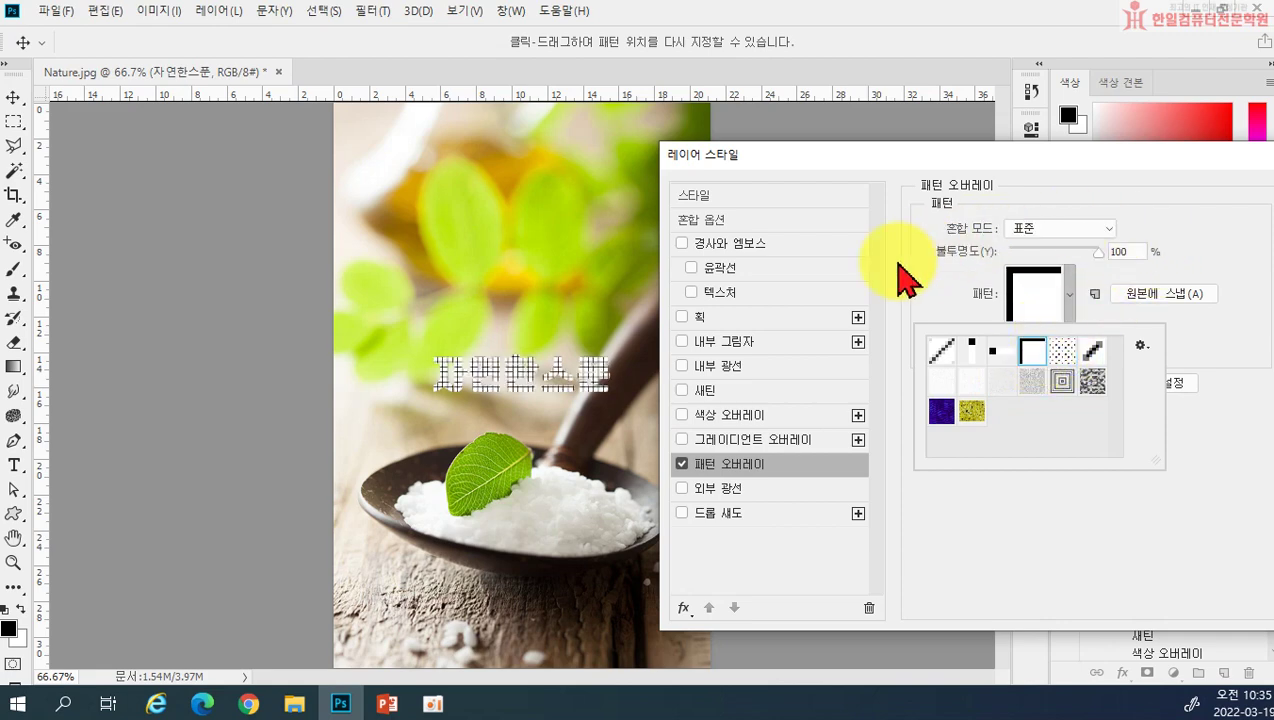
Add a Stroke effect around the patterned text and change its color to black #000000
{"action": "left_click", "coordinate": [717, 322]}
{"action": "left_click", "coordinate": [717, 321]}
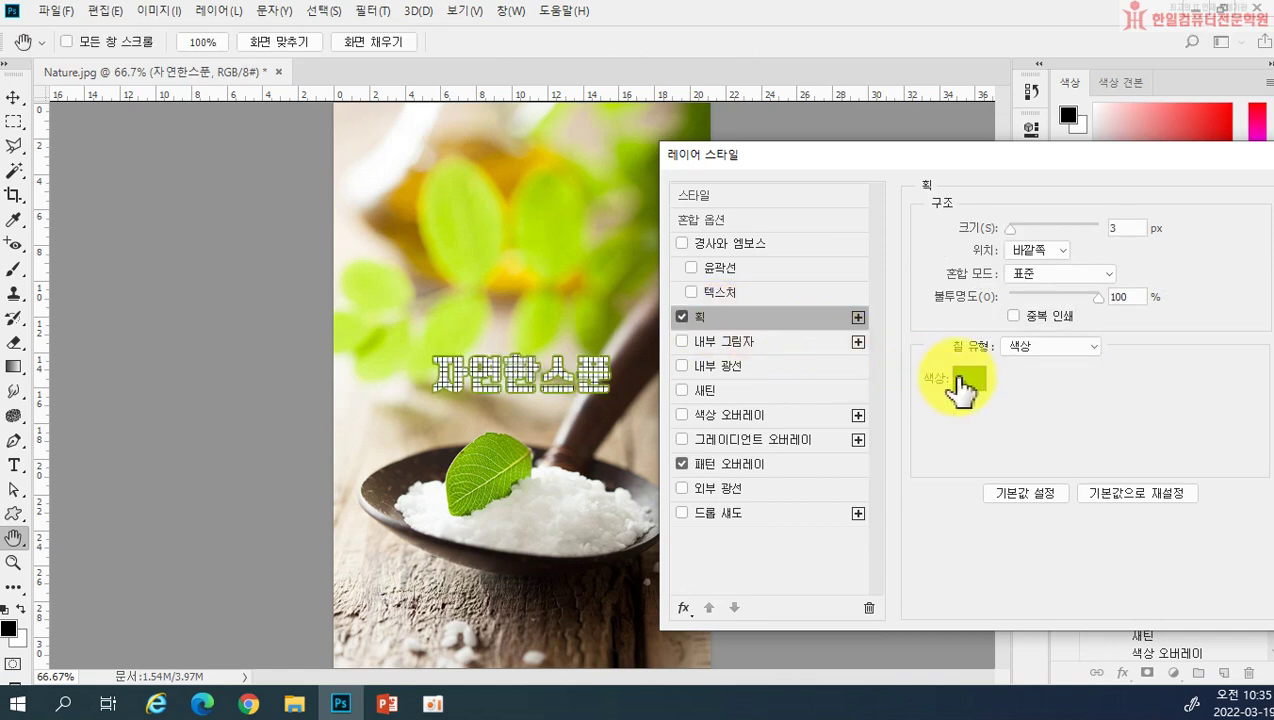
{"action": "left_click", "coordinate": [962, 380]}
{"action": "left_click", "coordinate": [719, 565]}
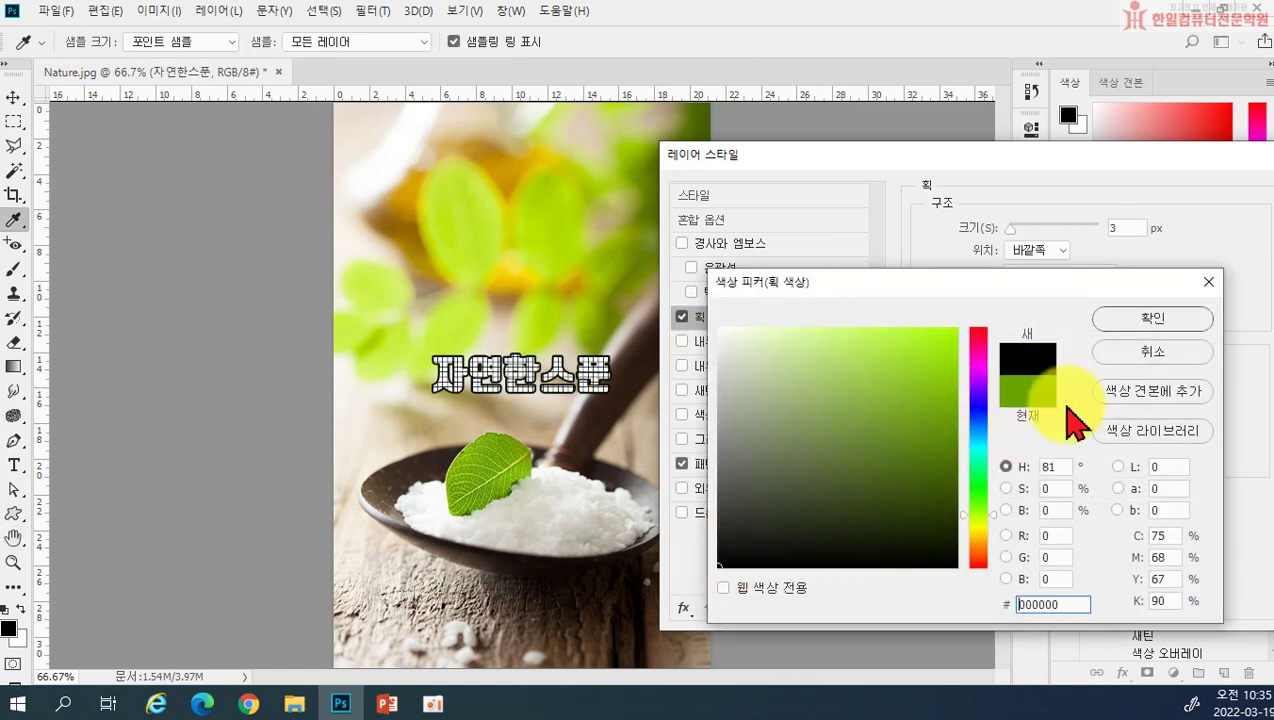
{"action": "left_click", "coordinate": [1140, 320]}
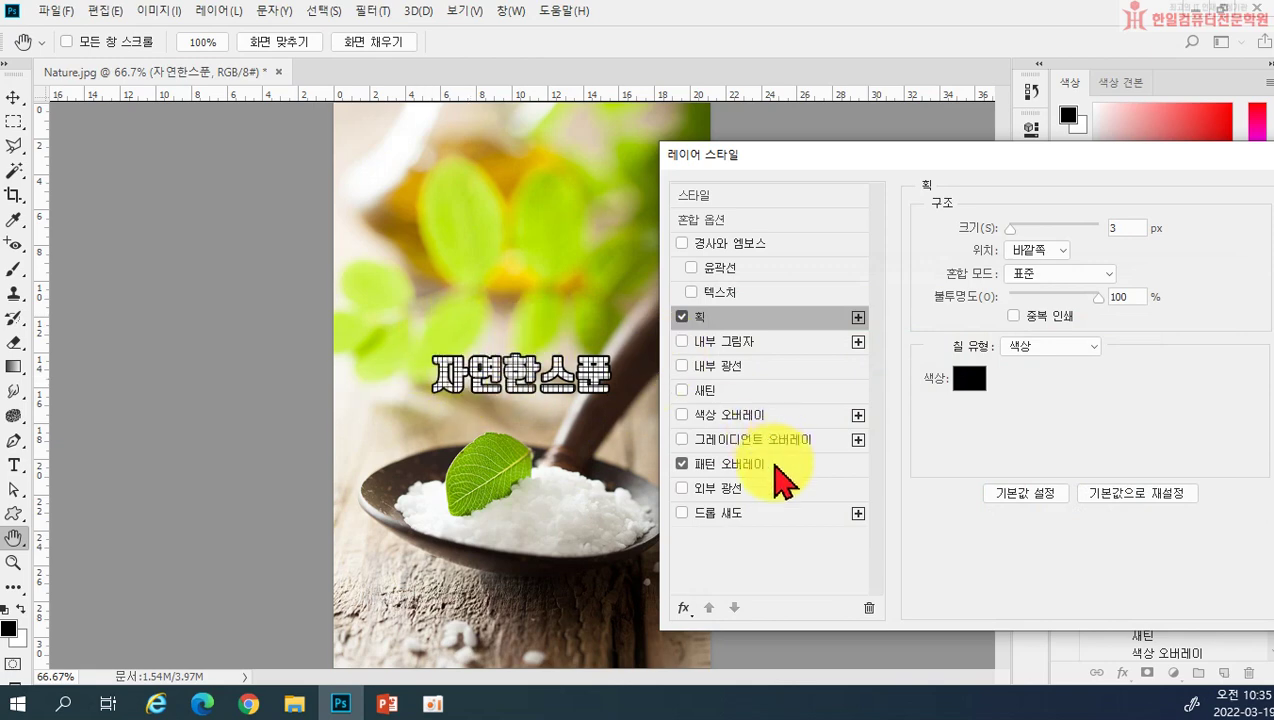
Turn off the Pattern Overlay and Stroke effects so the text has no layer effects
{"action": "left_click", "coordinate": [770, 465]}
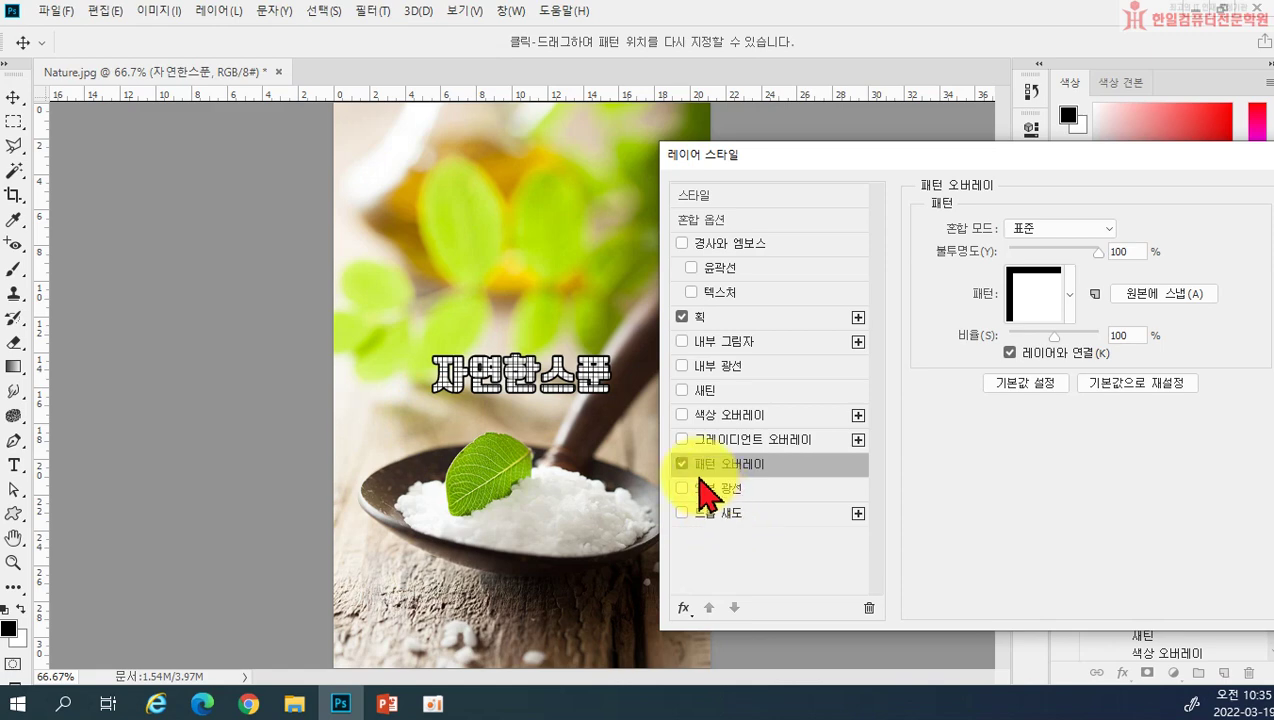
{"action": "left_click", "coordinate": [683, 465]}
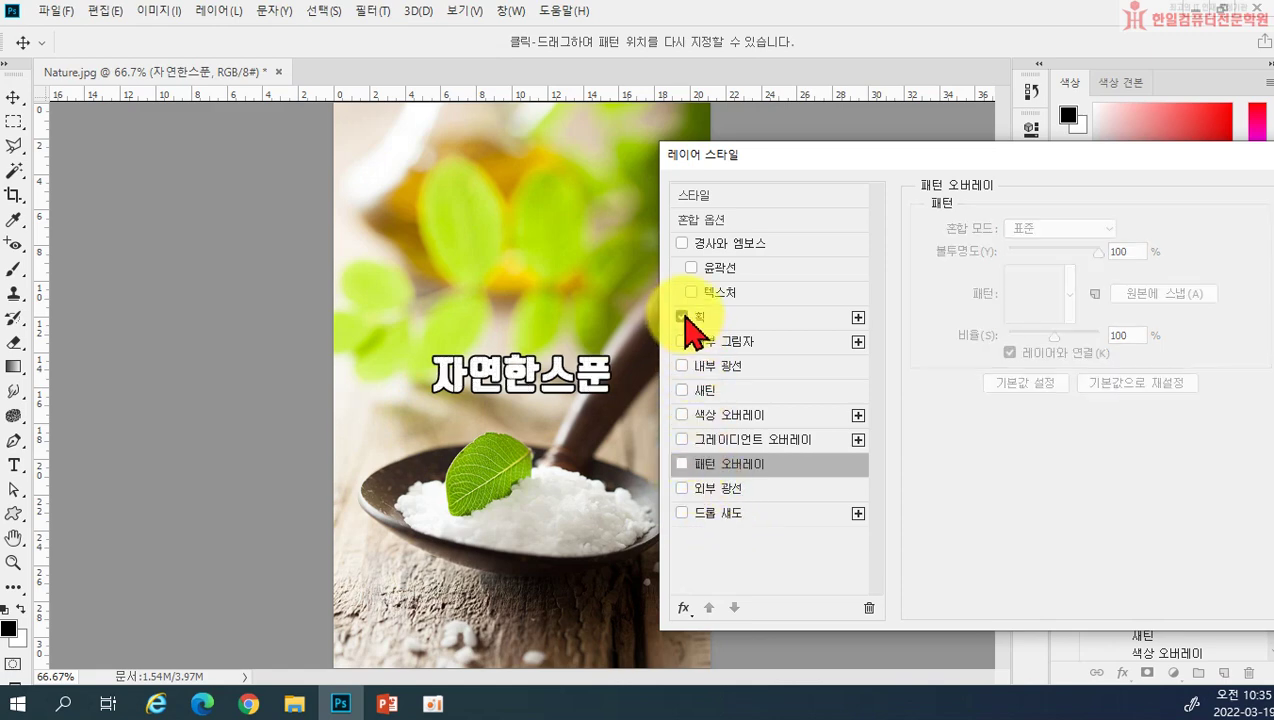
{"action": "left_click", "coordinate": [682, 317]}
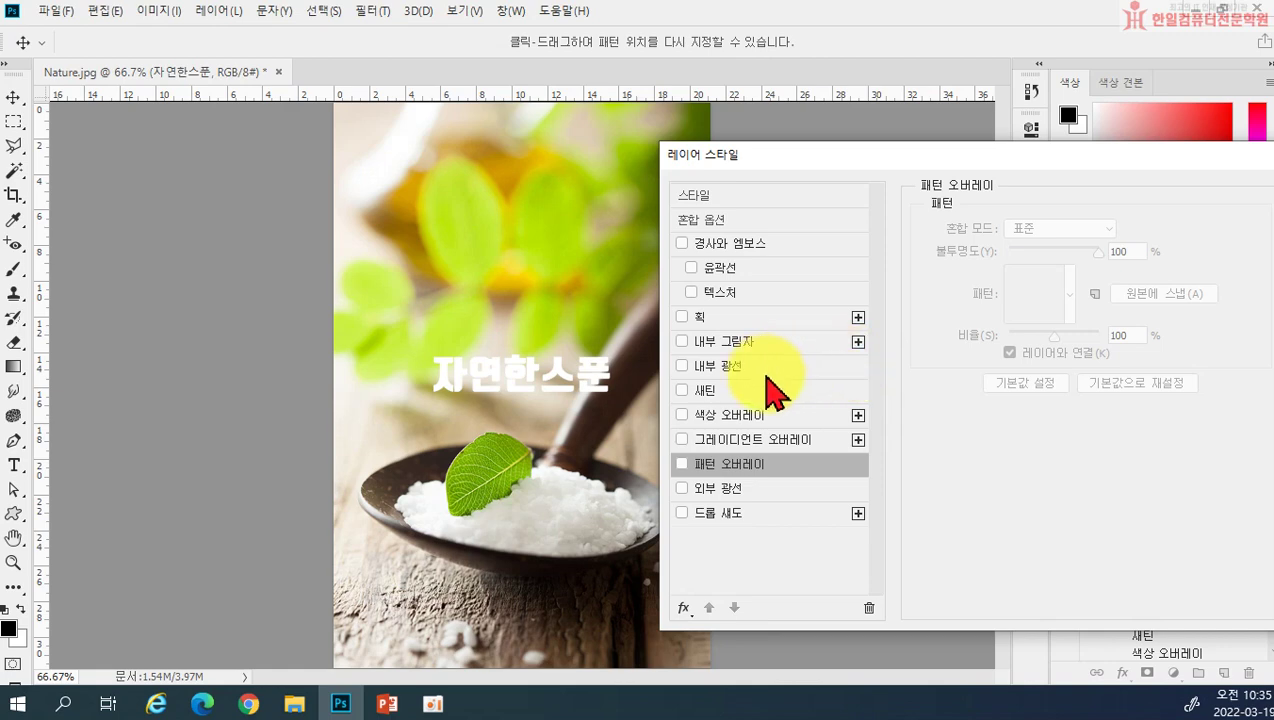
Apply the black Stroke and the Drop Shadow together on the white text
{"action": "left_click", "coordinate": [720, 318]}
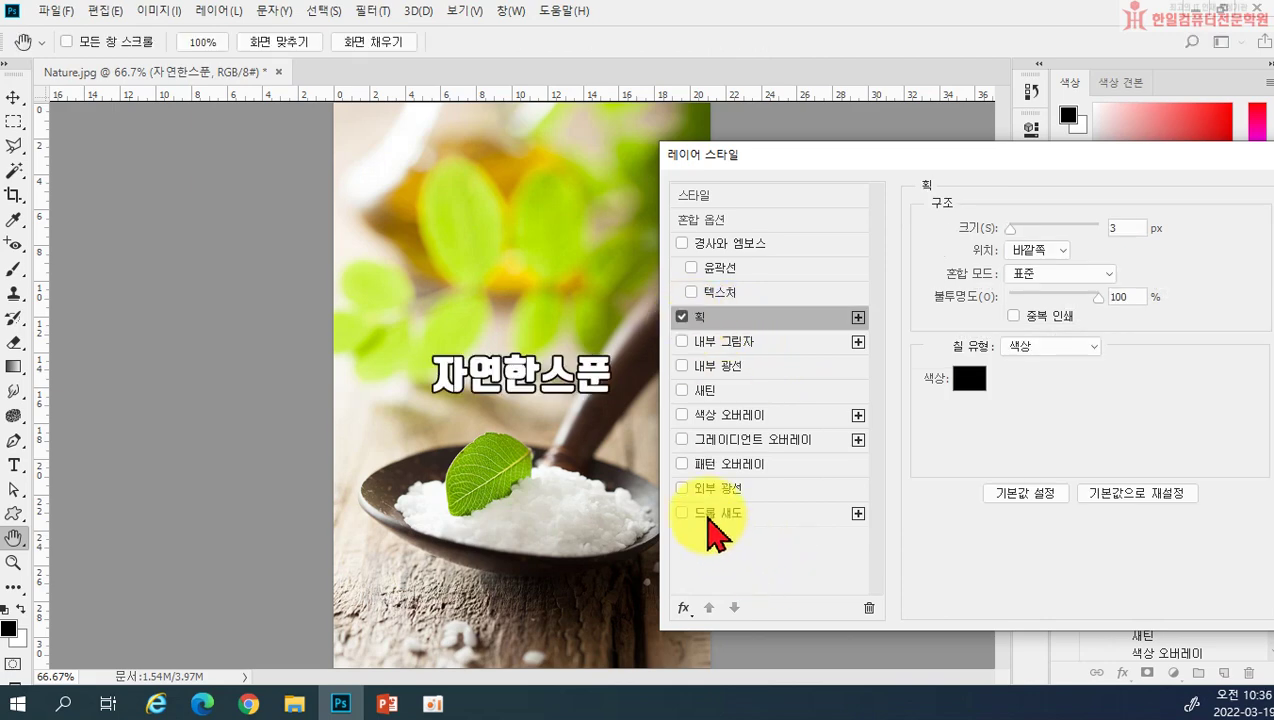
{"action": "left_click", "coordinate": [716, 514]}
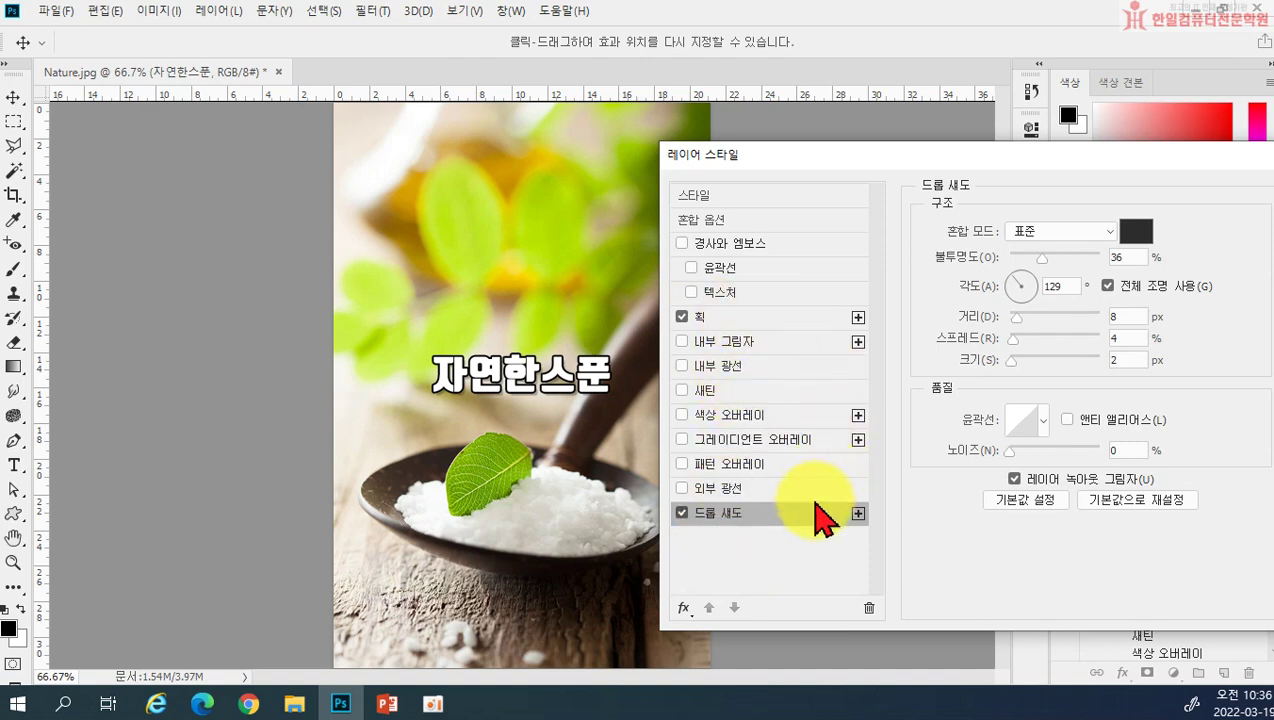
{"action": "left_click", "coordinate": [682, 317]}
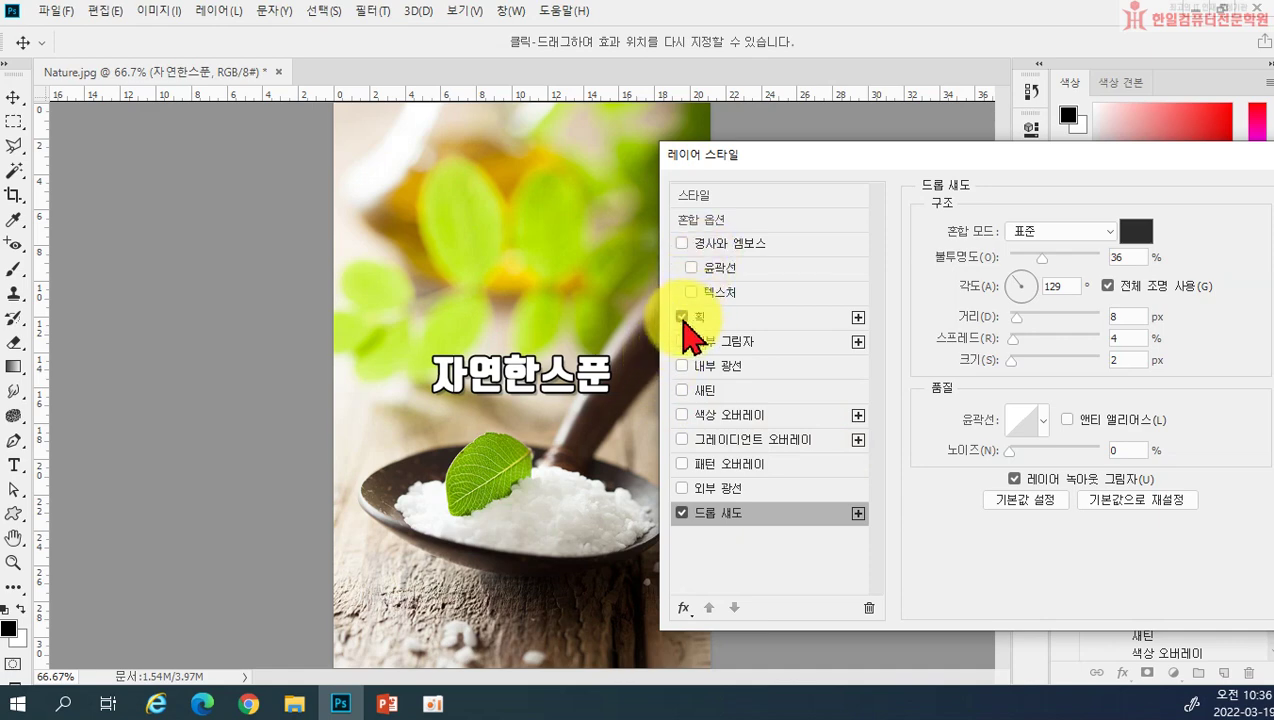
Replace the text's Stroke effect with Bevel & Emboss alongside the Drop Shadow and apply the layer style
{"action": "left_click", "coordinate": [762, 248]}
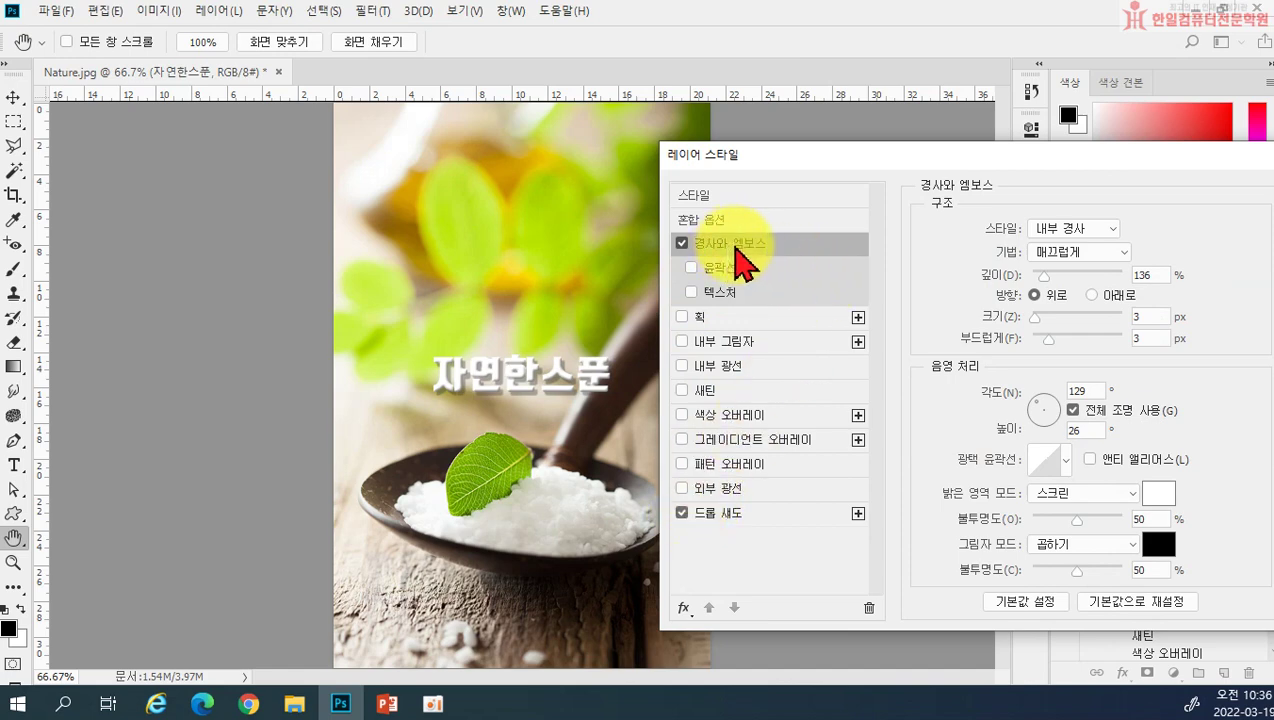
{"action": "left_click_drag", "start_coordinate": [930, 161], "coordinate": [770, 190]}
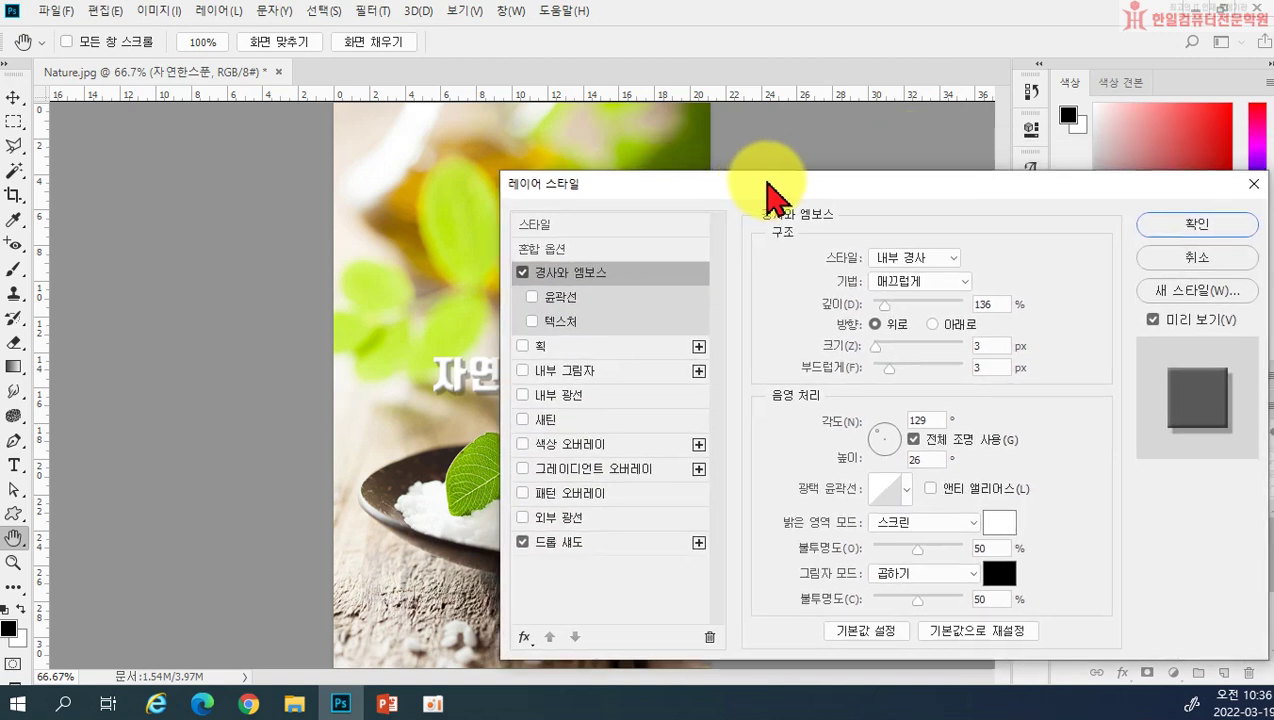
{"action": "left_click", "coordinate": [1175, 226]}
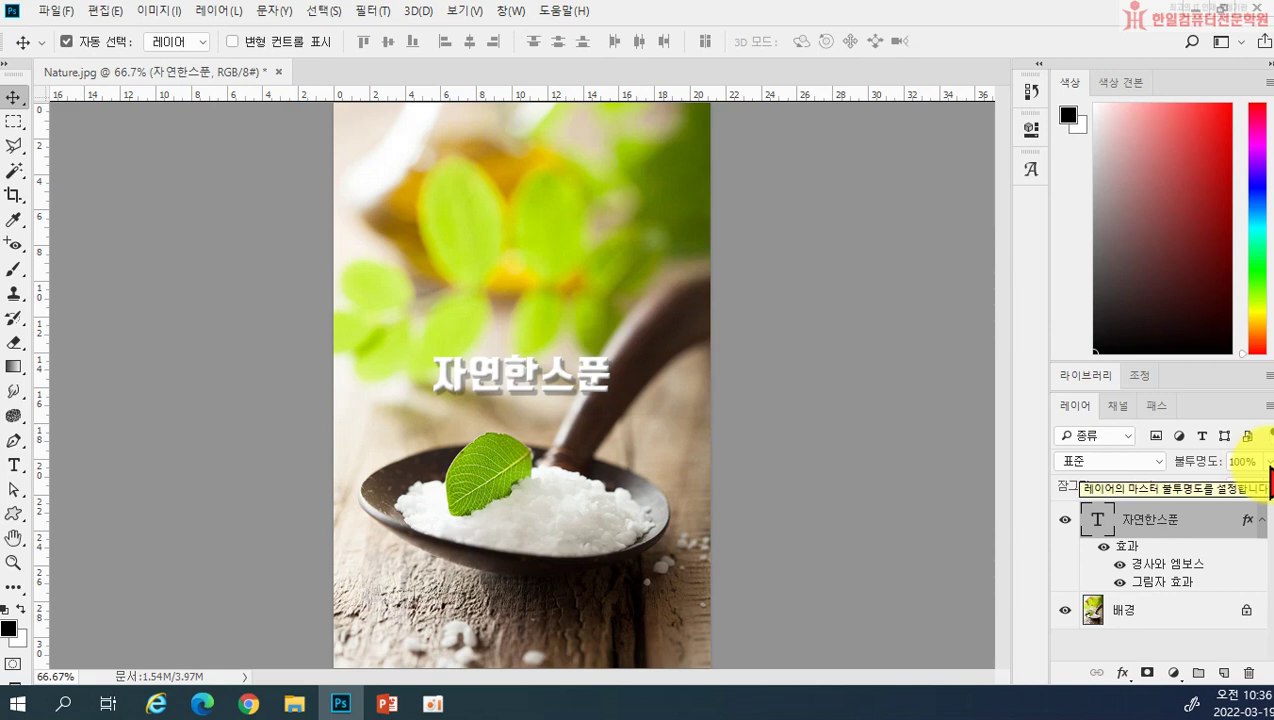
Set the text layer's Fill to 0% and move the text down over the salt in the spoon
{"action": "left_click", "coordinate": [1268, 462]}
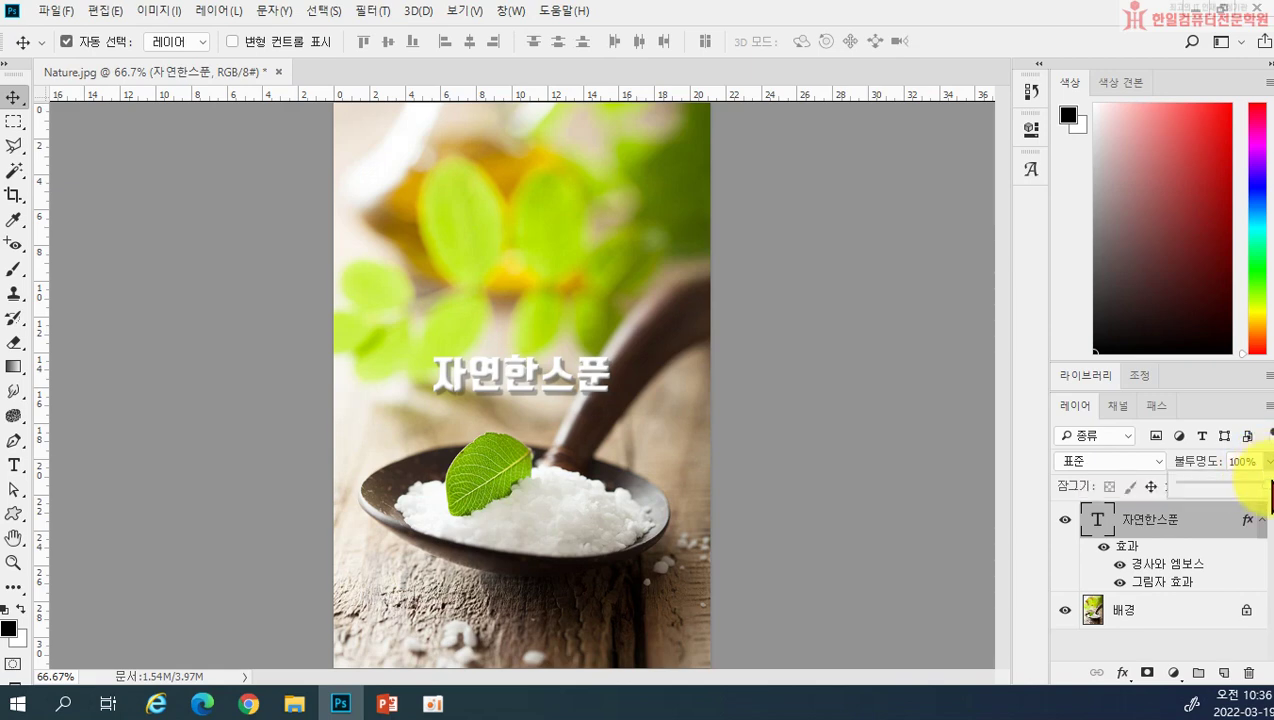
{"action": "mouse_move", "coordinate": [1257, 486]}
{"action": "left_mouse_down"}
{"action": "mouse_move", "coordinate": [1160, 483]}
{"action": "mouse_move", "coordinate": [1252, 489]}
{"action": "left_mouse_up"}
{"action": "left_click", "coordinate": [1193, 468]}
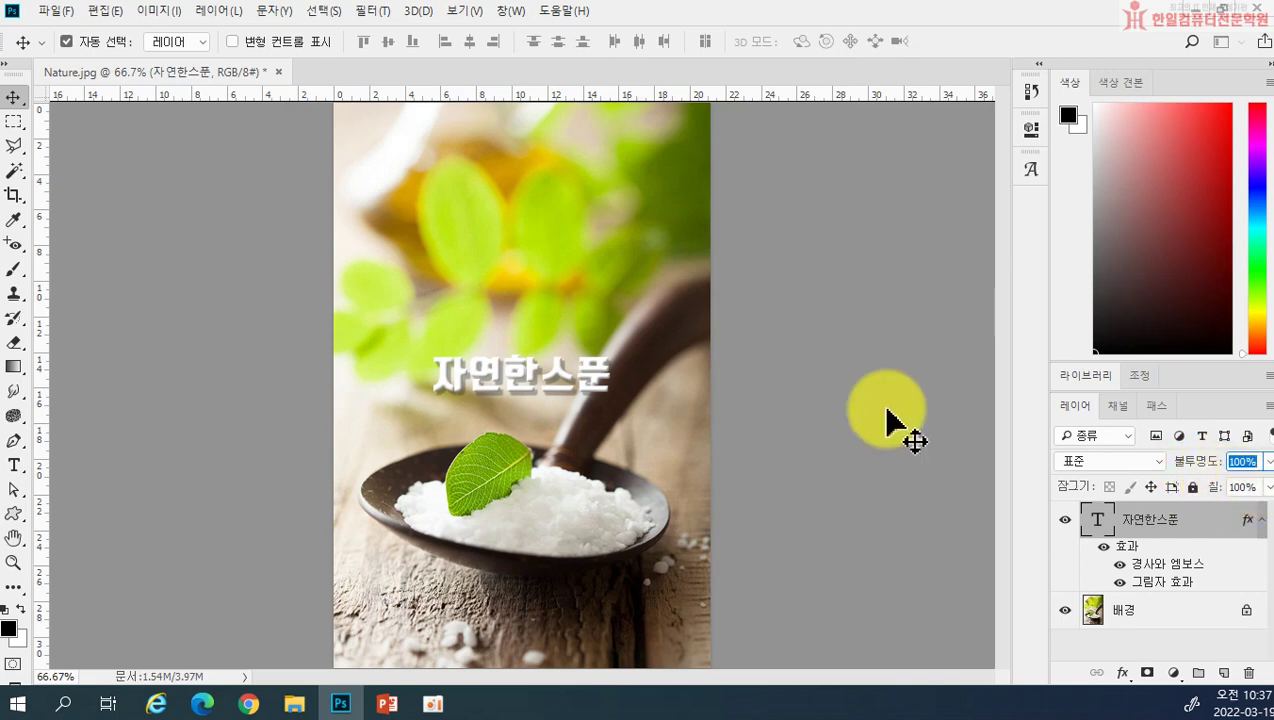
{"action": "left_click", "coordinate": [1269, 488]}
{"action": "left_click_drag", "start_coordinate": [1266, 522], "coordinate": [1165, 525]}
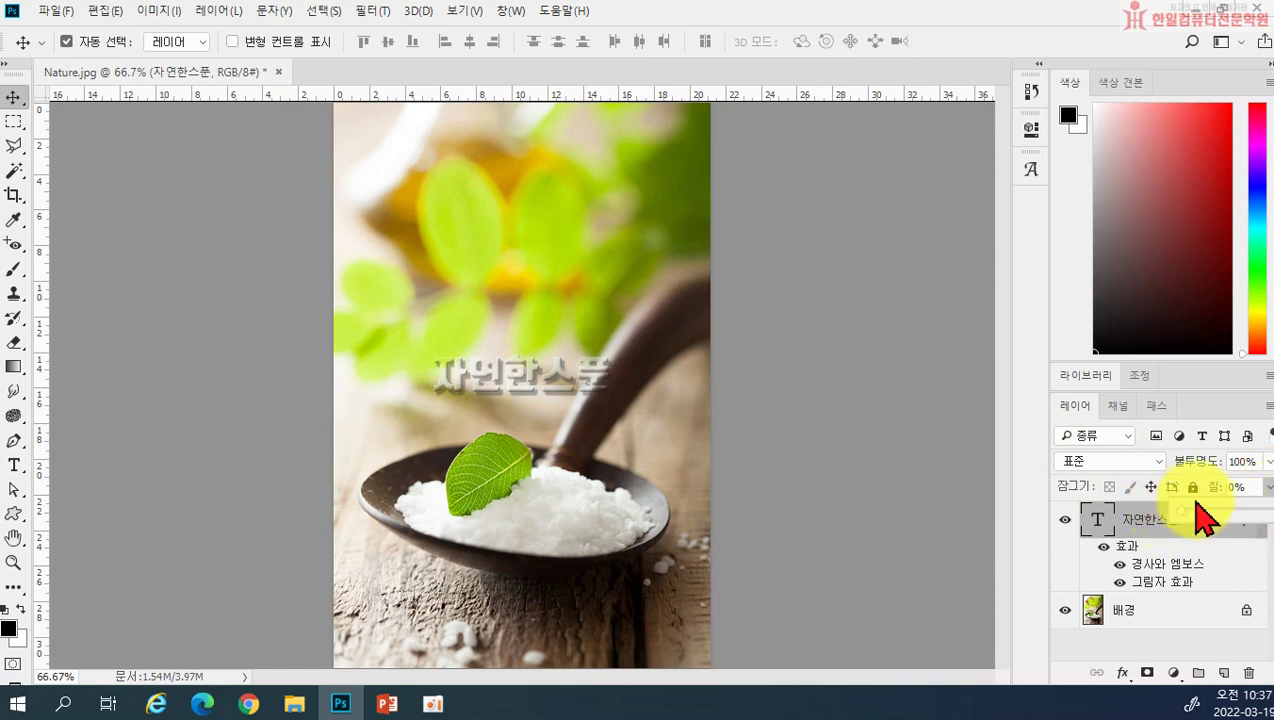
{"action": "left_click", "coordinate": [1113, 535]}
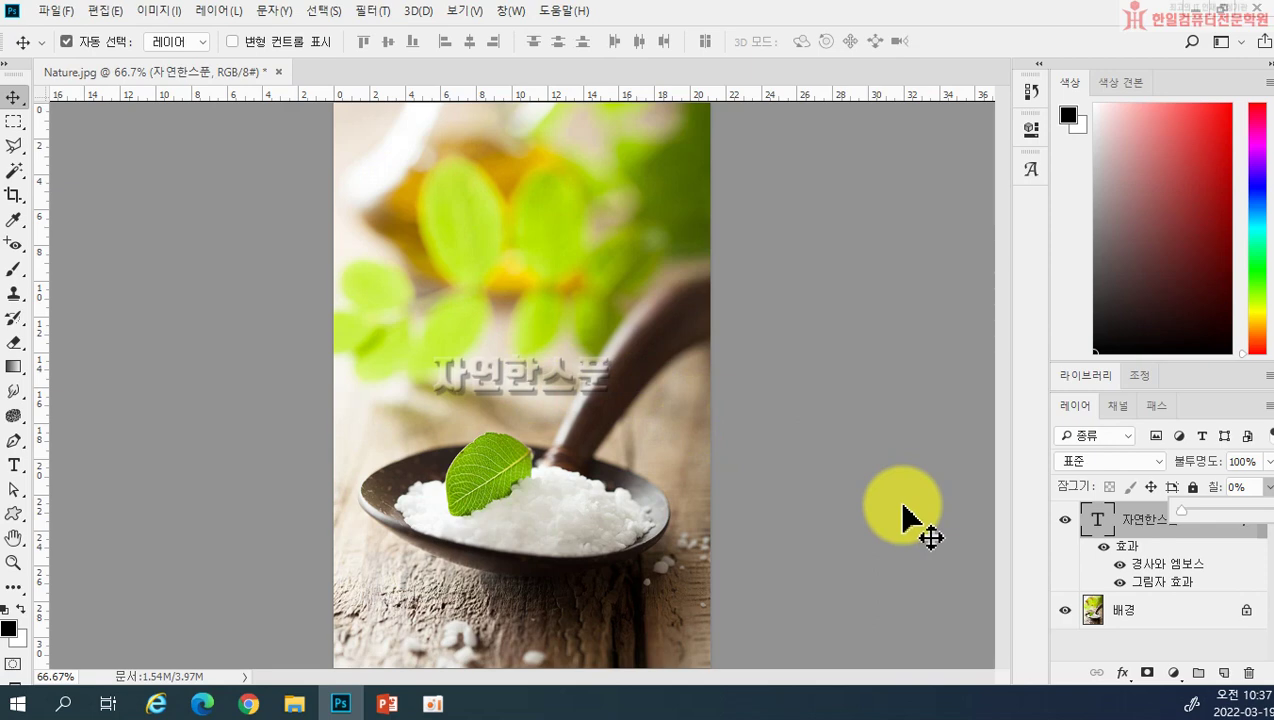
{"action": "left_click_drag", "start_coordinate": [544, 398], "coordinate": [532, 492]}
{"action": "left_click", "coordinate": [676, 500]}
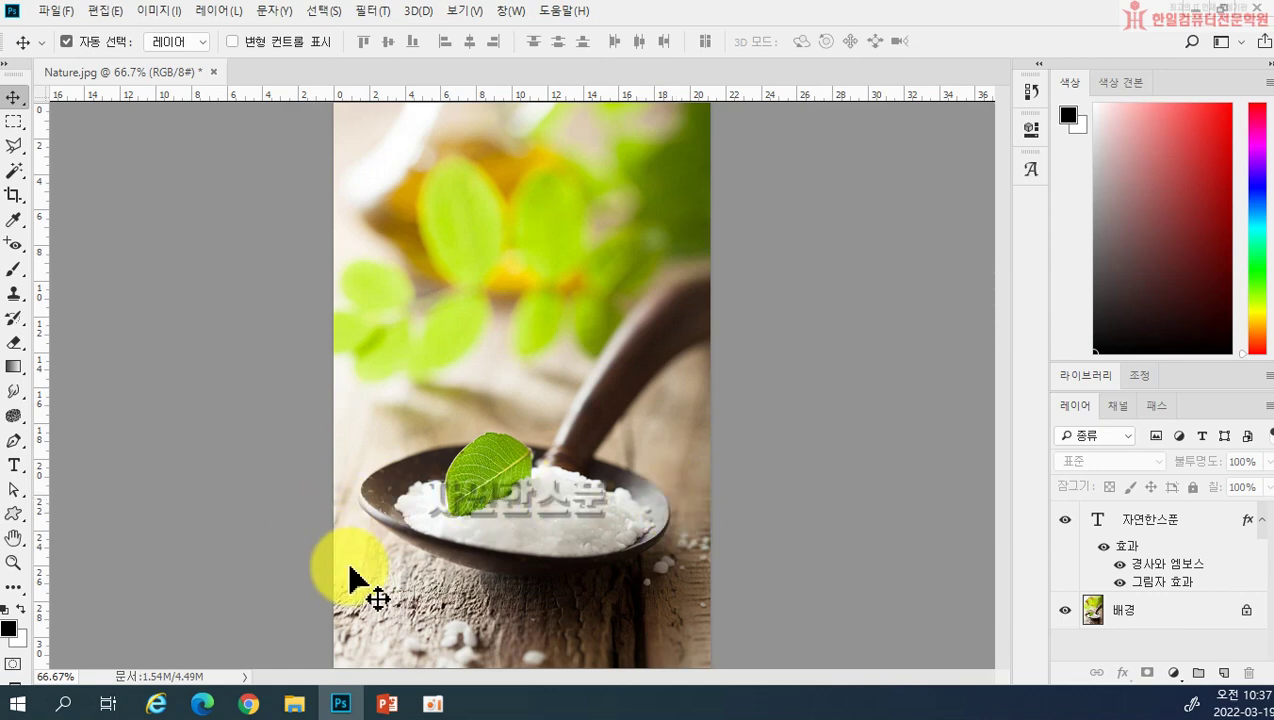
Switch to PowerPoint and show slide 15 on blending photos naturally with a layer mask
{"action": "left_click", "coordinate": [386, 704]}
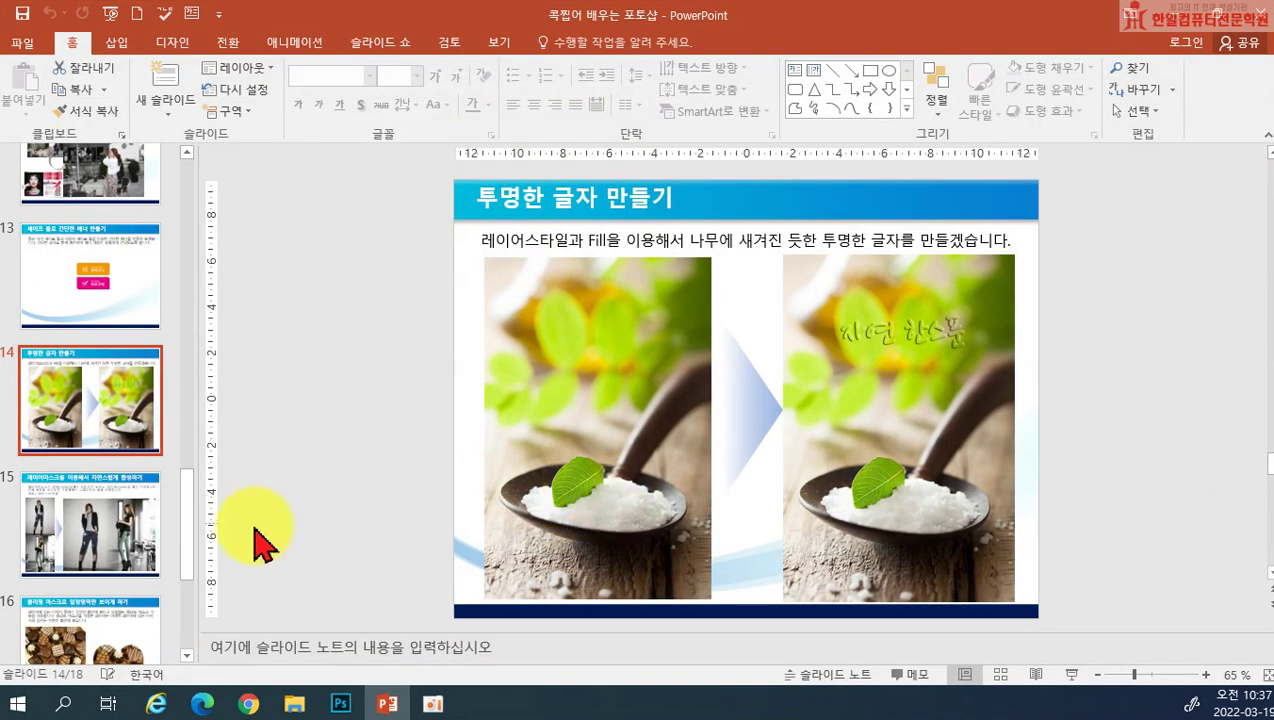
{"action": "left_click", "coordinate": [148, 518]}
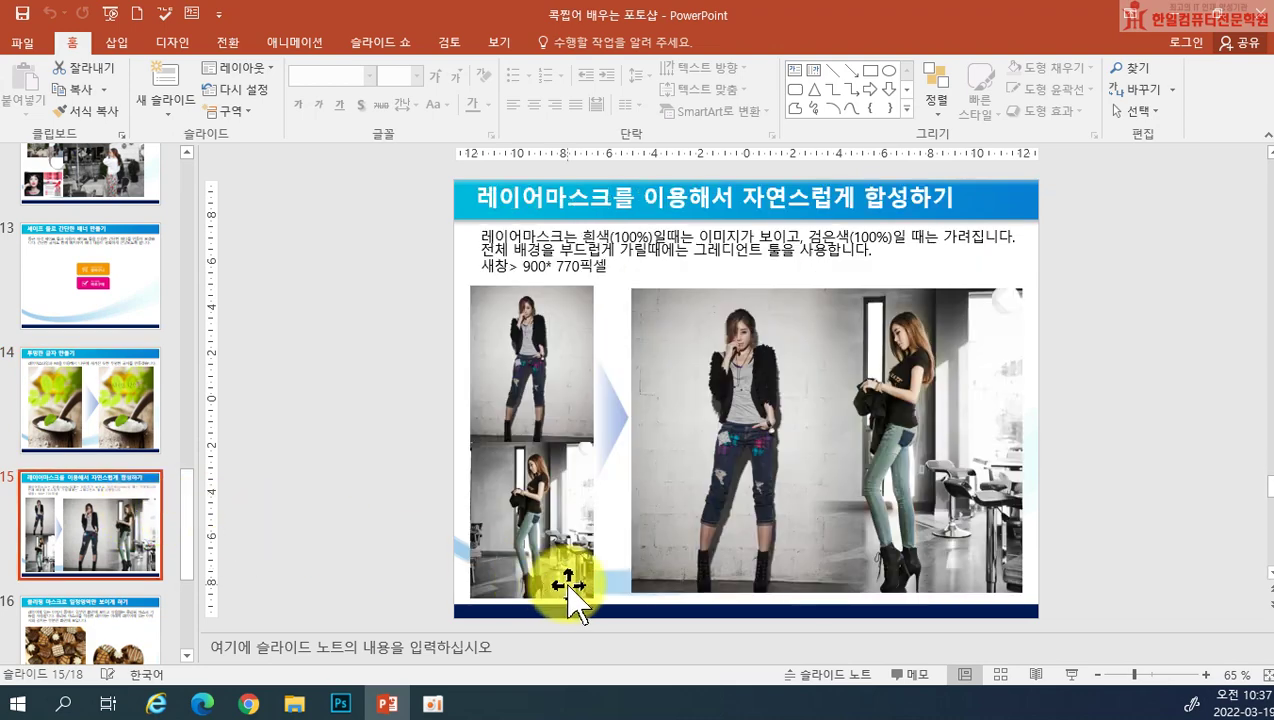
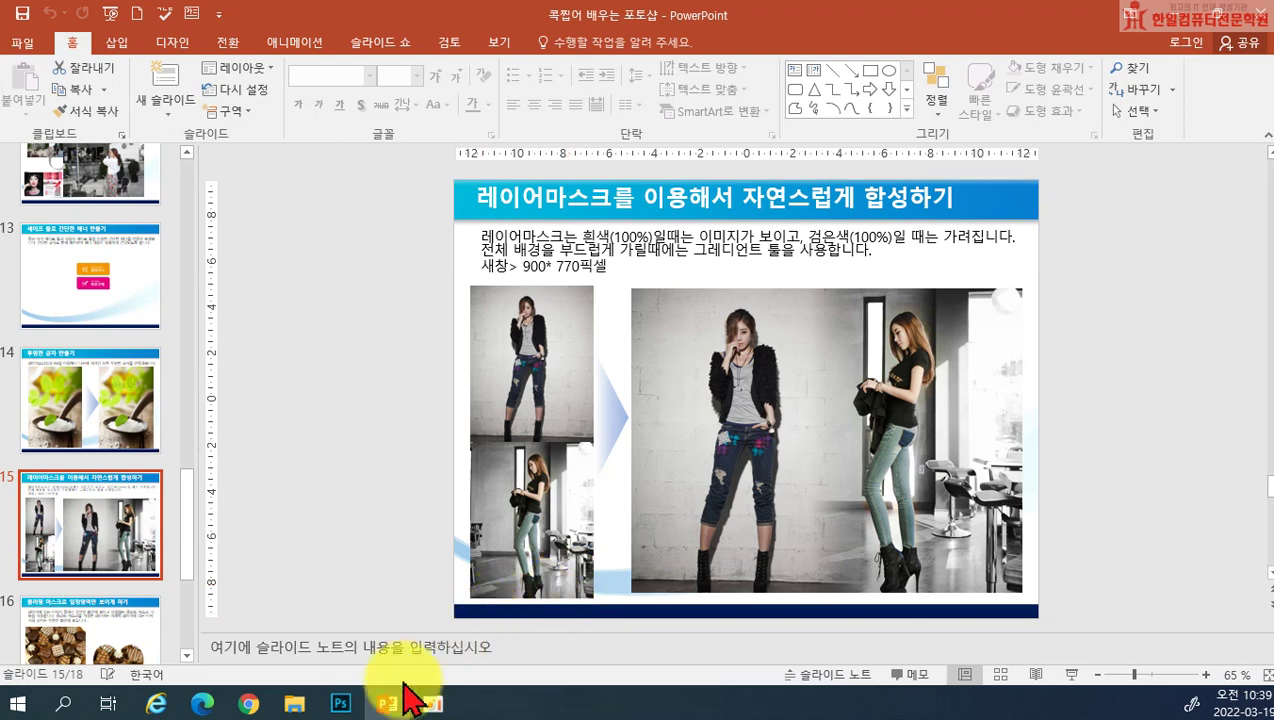
Switch back to Photoshop and close Nature.jpg without saving the changes
{"action": "left_click", "coordinate": [343, 703]}
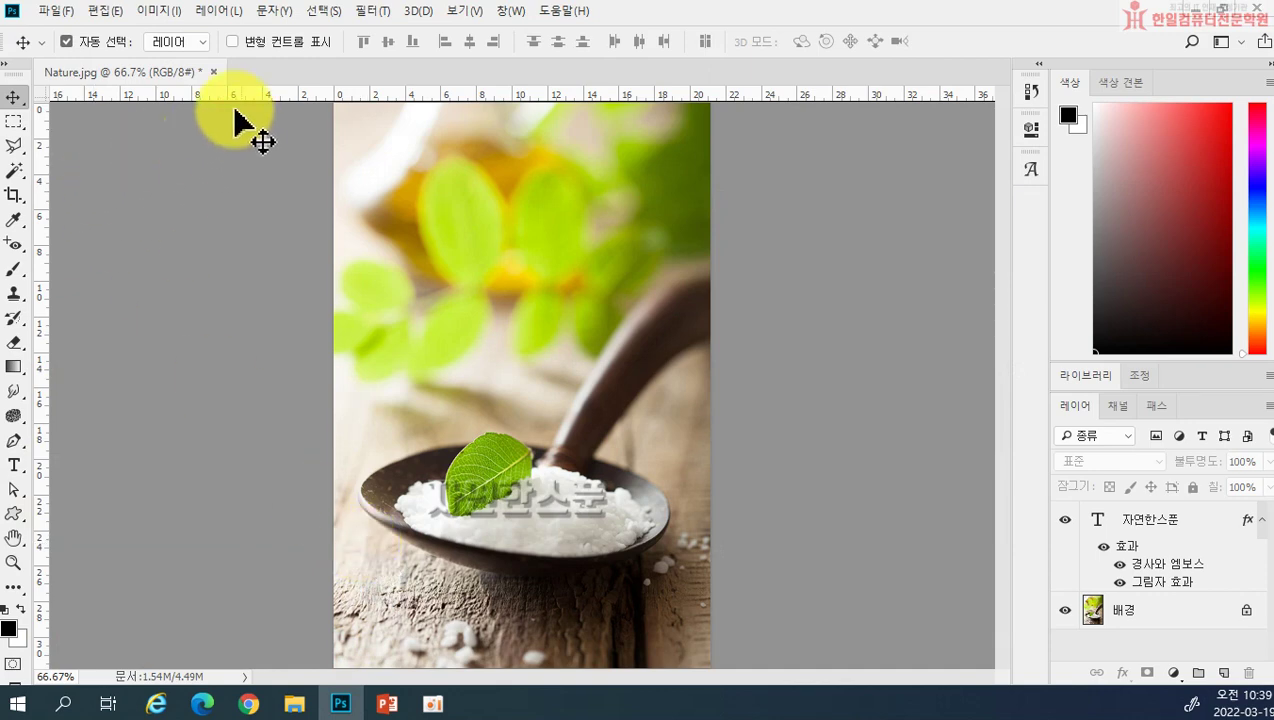
{"action": "left_click", "coordinate": [213, 71]}
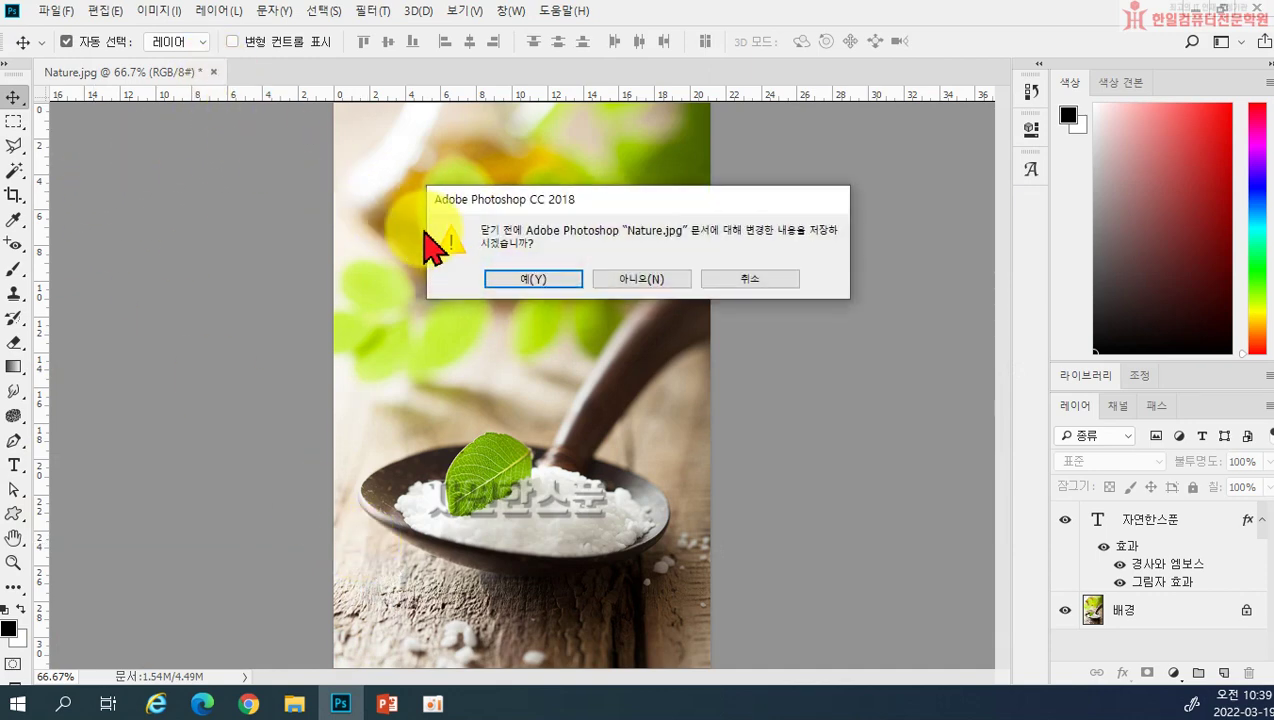
{"action": "left_click", "coordinate": [641, 285]}
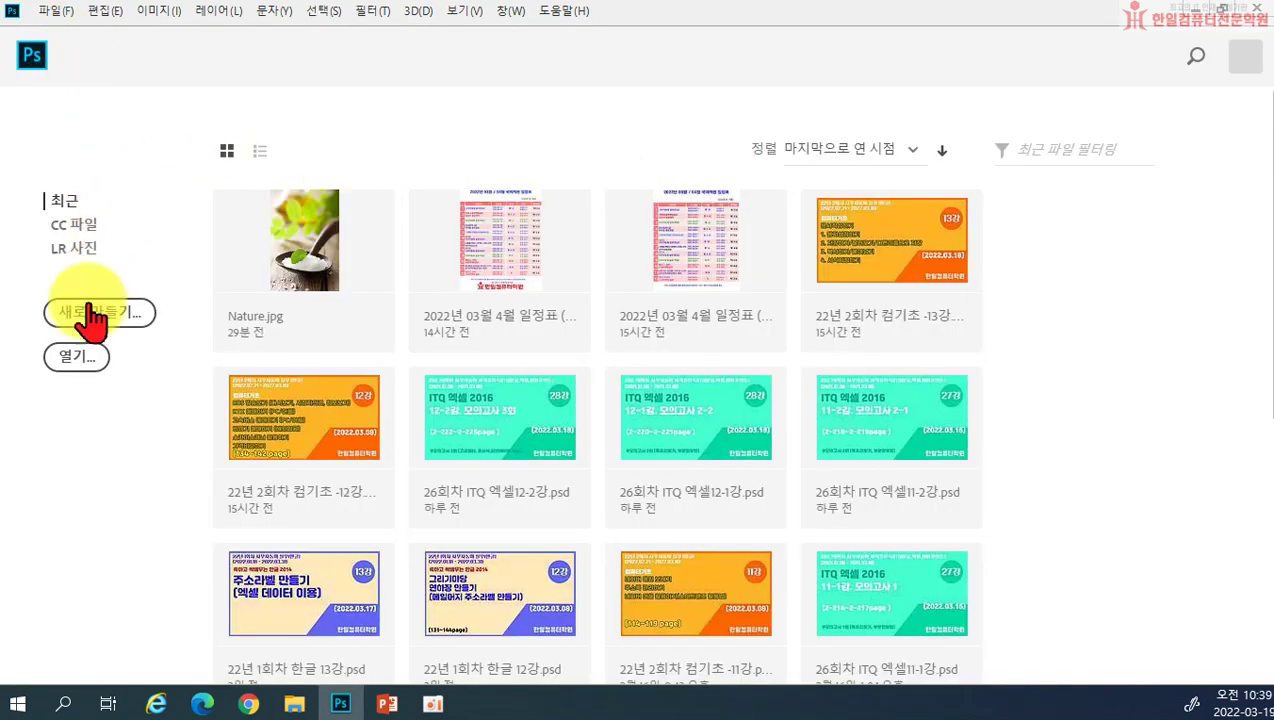
Create a new document 900 pixels wide and 770 pixels high at 72 pixels/inch with a white background
{"action": "left_click", "coordinate": [84, 325]}
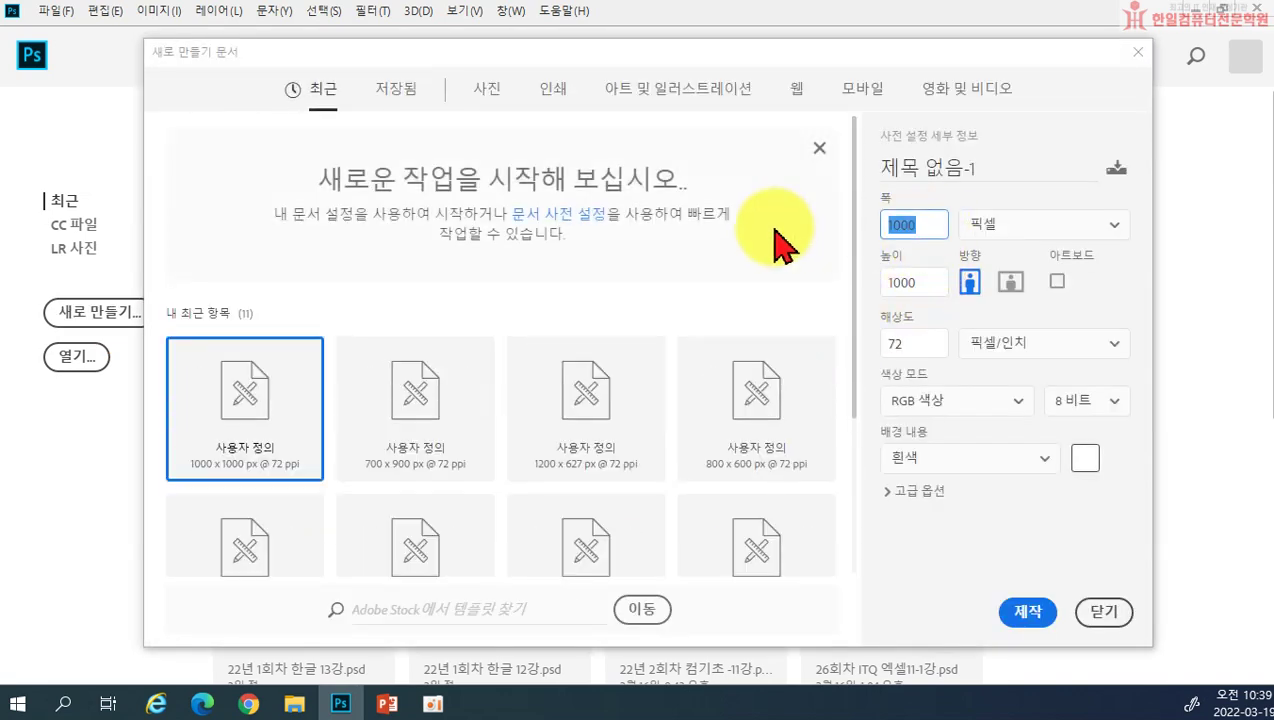
{"action": "type", "text": "900"}
{"action": "key", "text": "Tab"}
{"action": "type", "text": "770"}
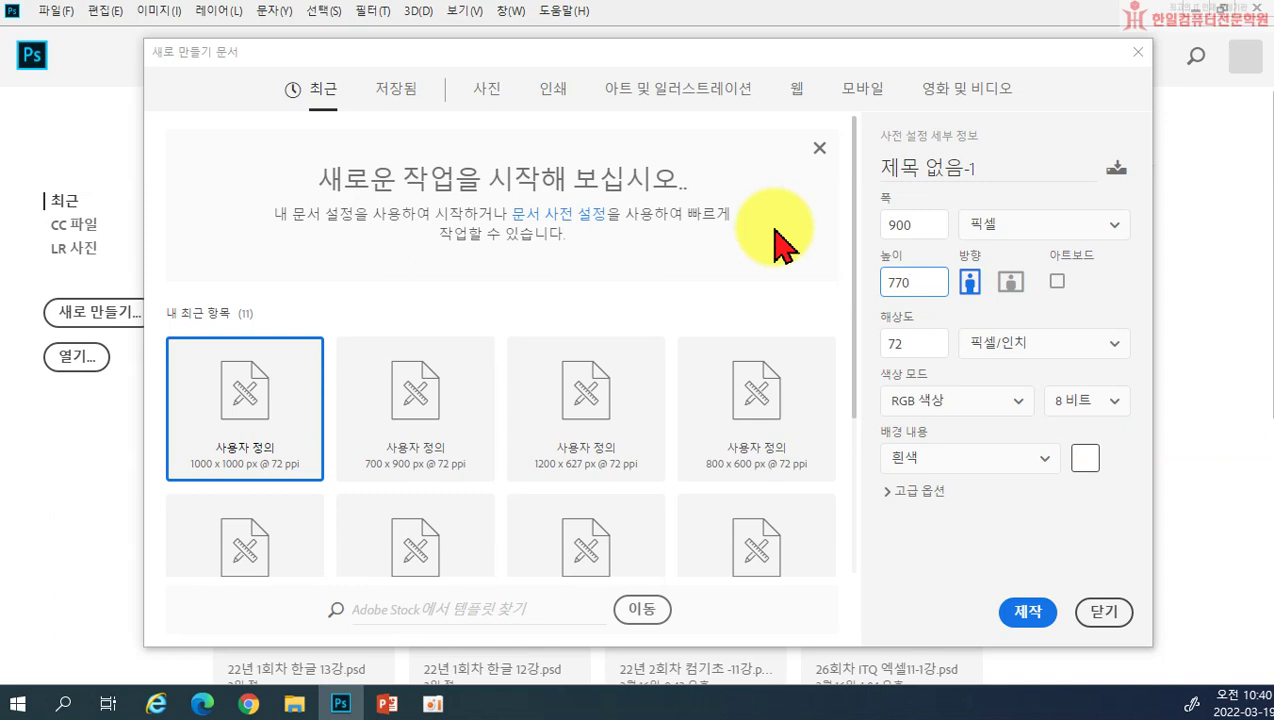
{"action": "left_click", "coordinate": [1026, 609]}
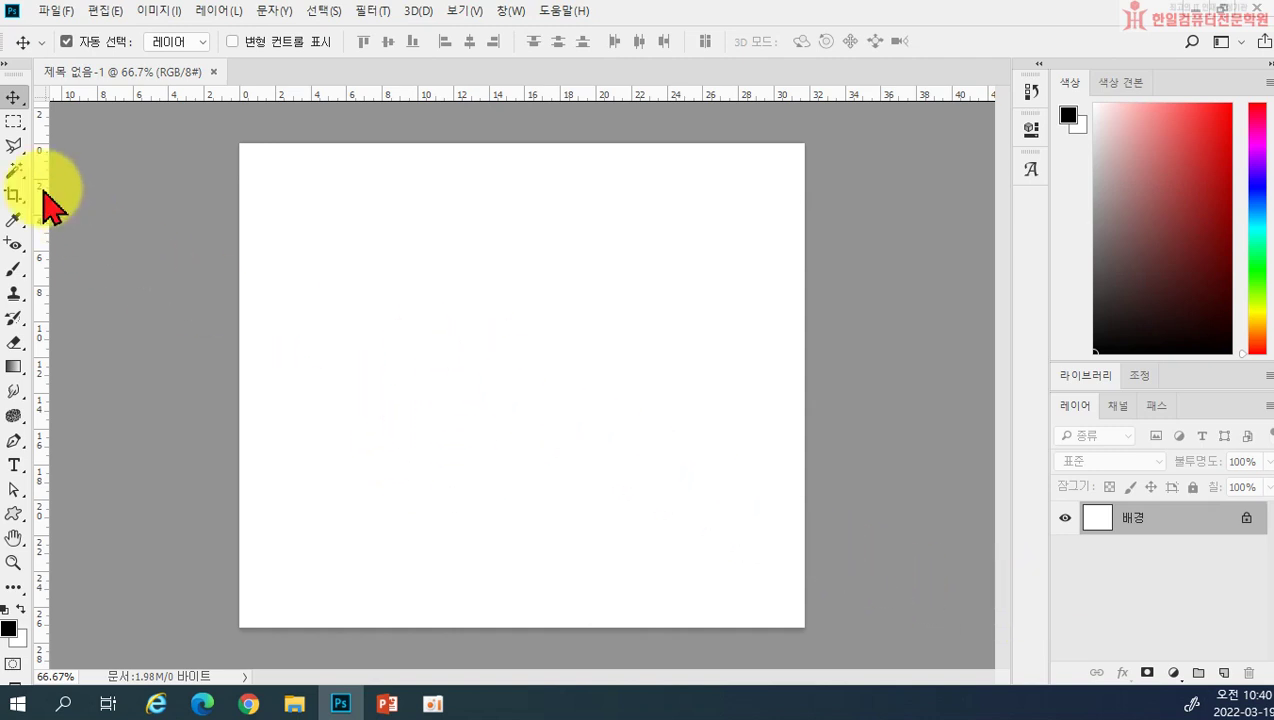
Open the L_left image from the 0. 실전 포토샵 folder
{"action": "left_click", "coordinate": [55, 11]}
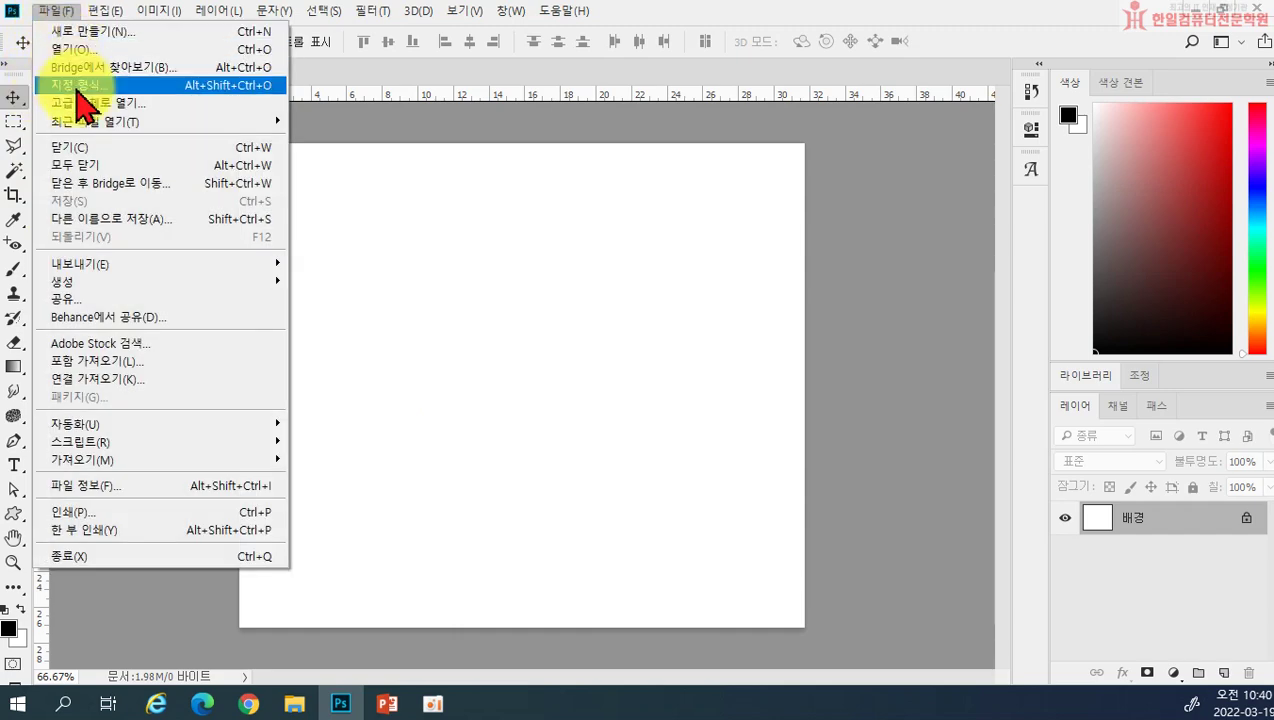
{"action": "left_click", "coordinate": [83, 50]}
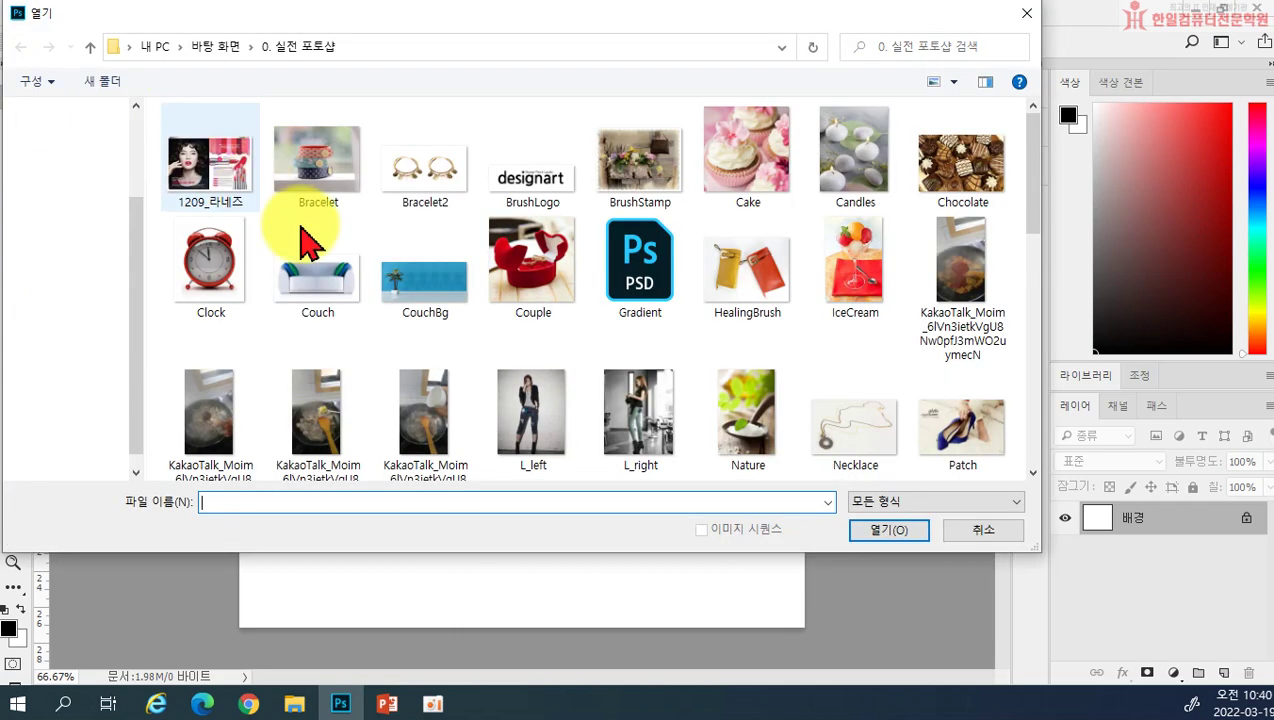
{"action": "left_click", "coordinate": [540, 412]}
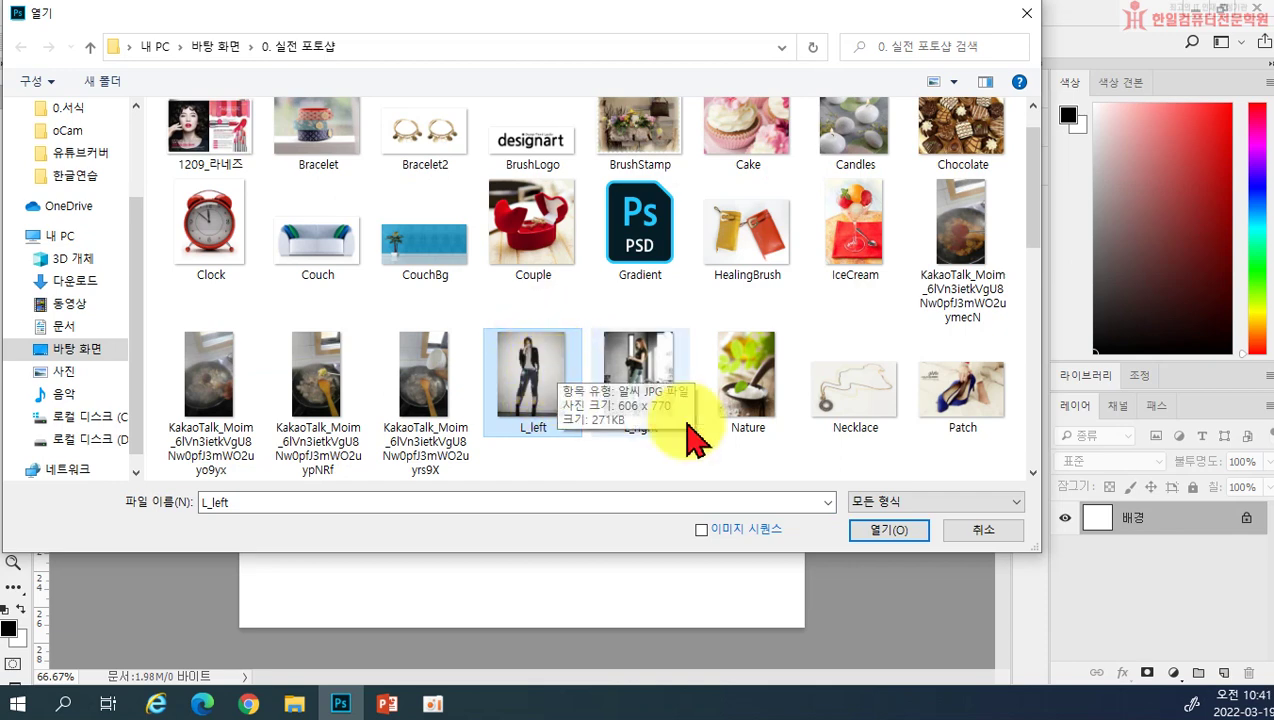
{"action": "left_click", "coordinate": [888, 527]}
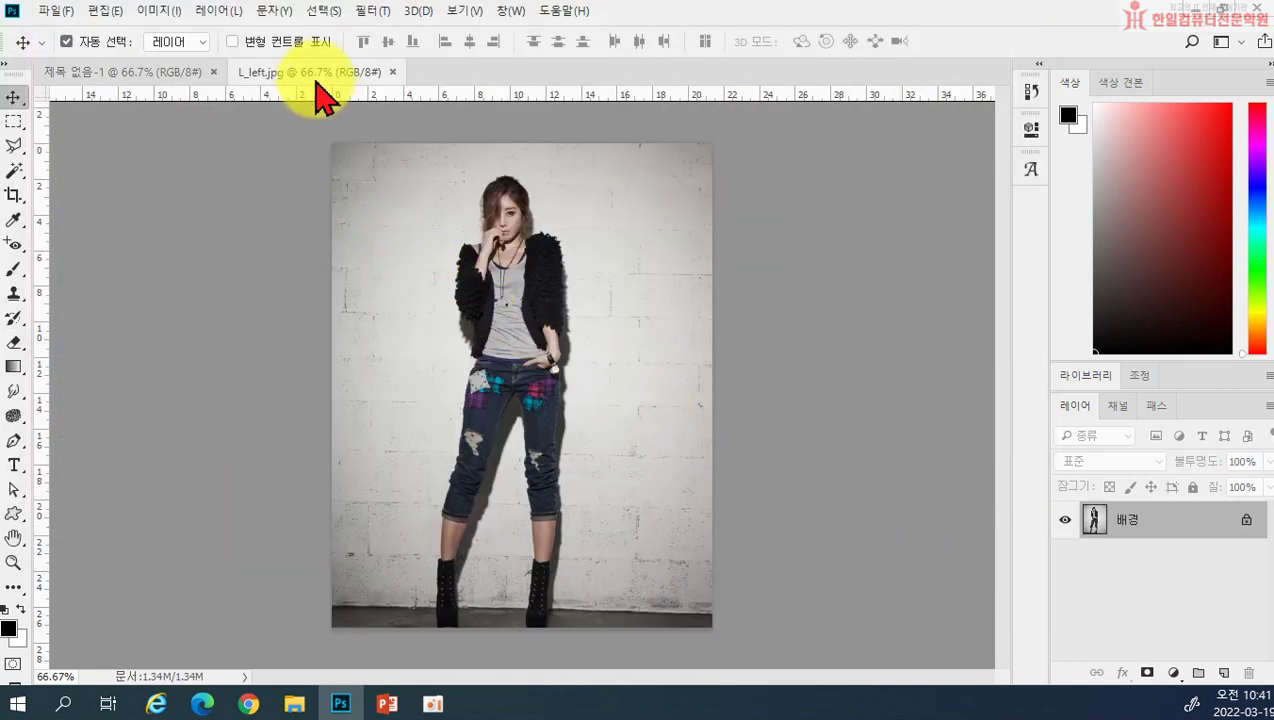
Copy the L_left photo into the new document, close its source file, and align the photo with the canvas's left edge
{"action": "left_click_drag", "start_coordinate": [312, 80], "coordinate": [760, 290]}
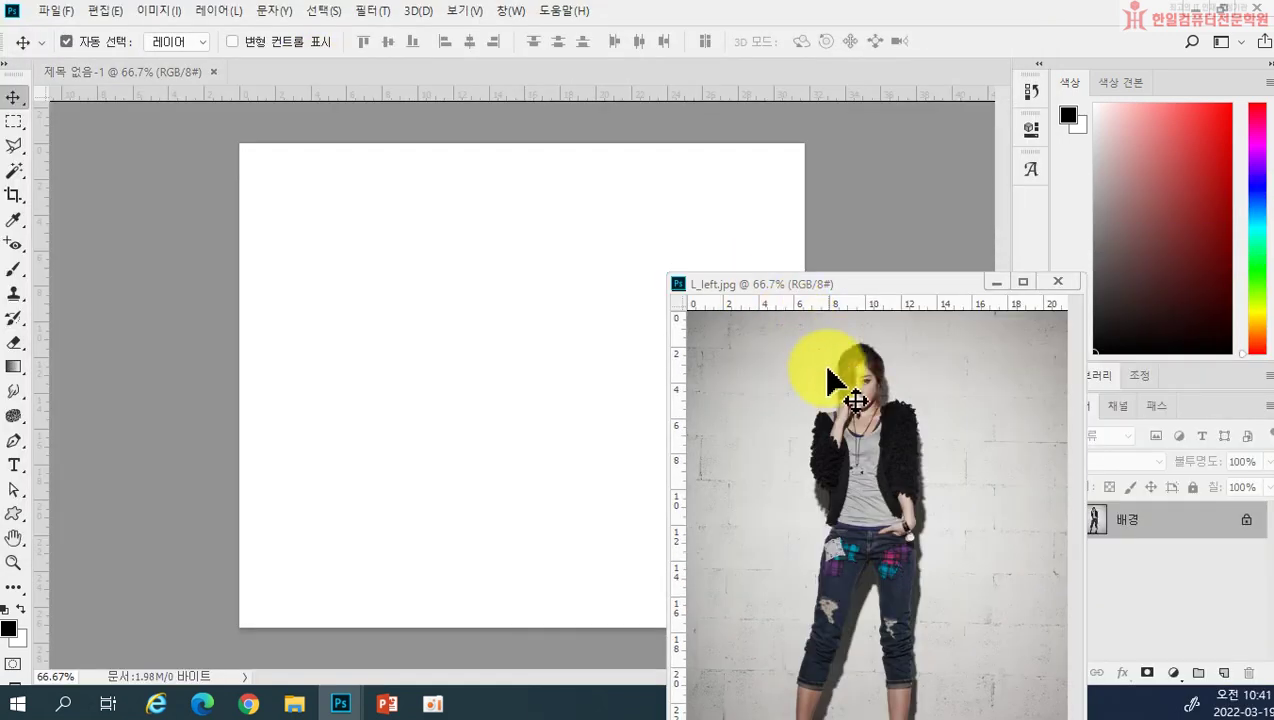
{"action": "left_click_drag", "start_coordinate": [757, 440], "coordinate": [460, 422]}
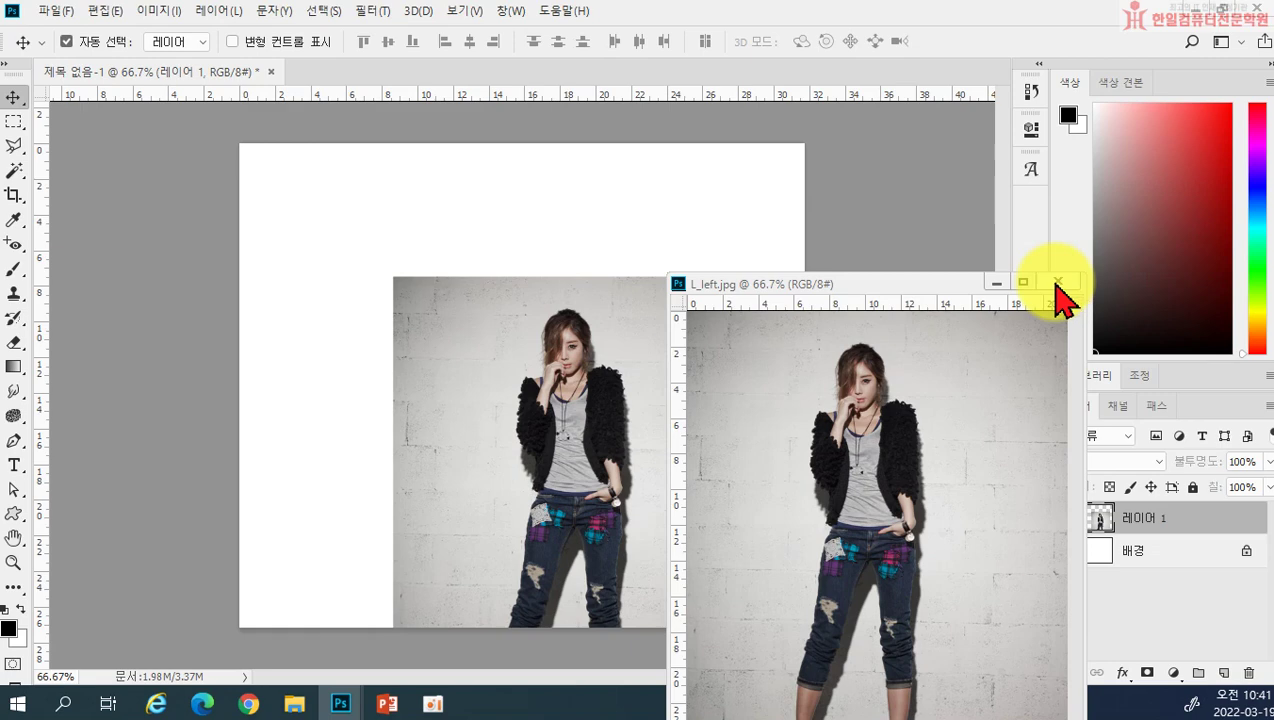
{"action": "left_click", "coordinate": [1058, 285]}
{"action": "left_click_drag", "start_coordinate": [506, 549], "coordinate": [343, 414]}
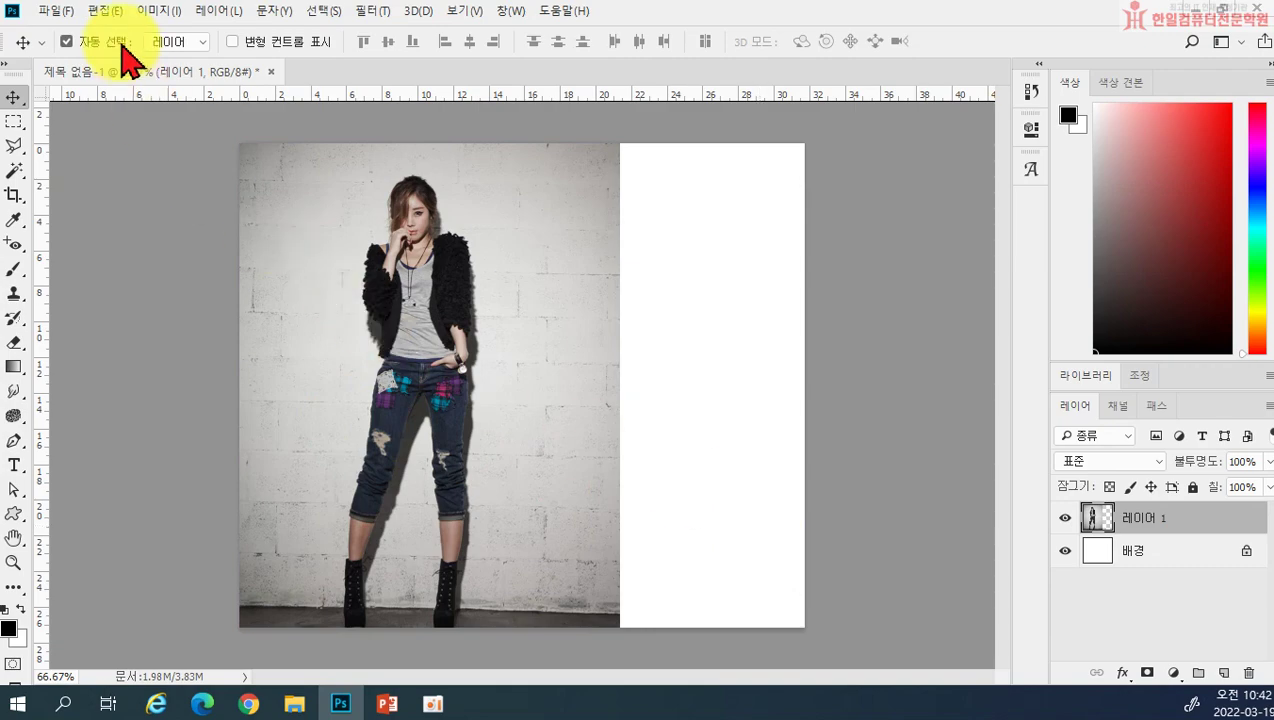
Open the L_right image from the 0. 실전 포토샵 folder
{"action": "left_click", "coordinate": [66, 12]}
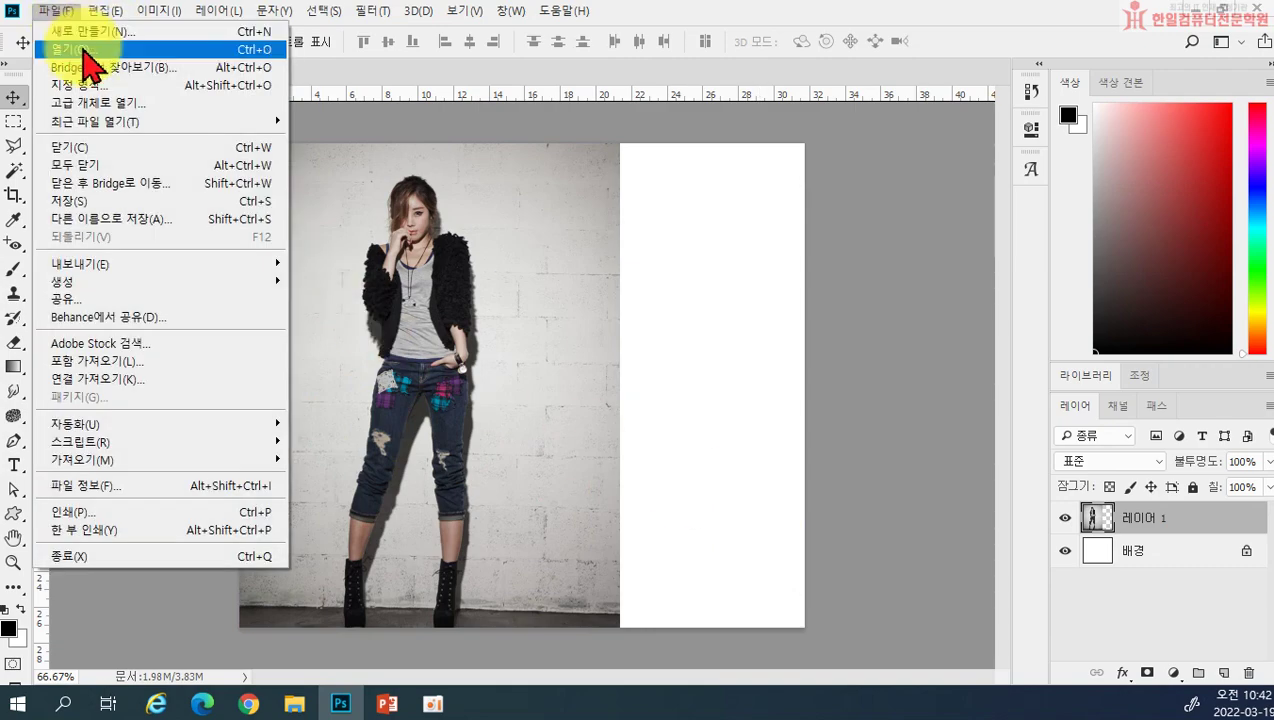
{"action": "left_click", "coordinate": [84, 49]}
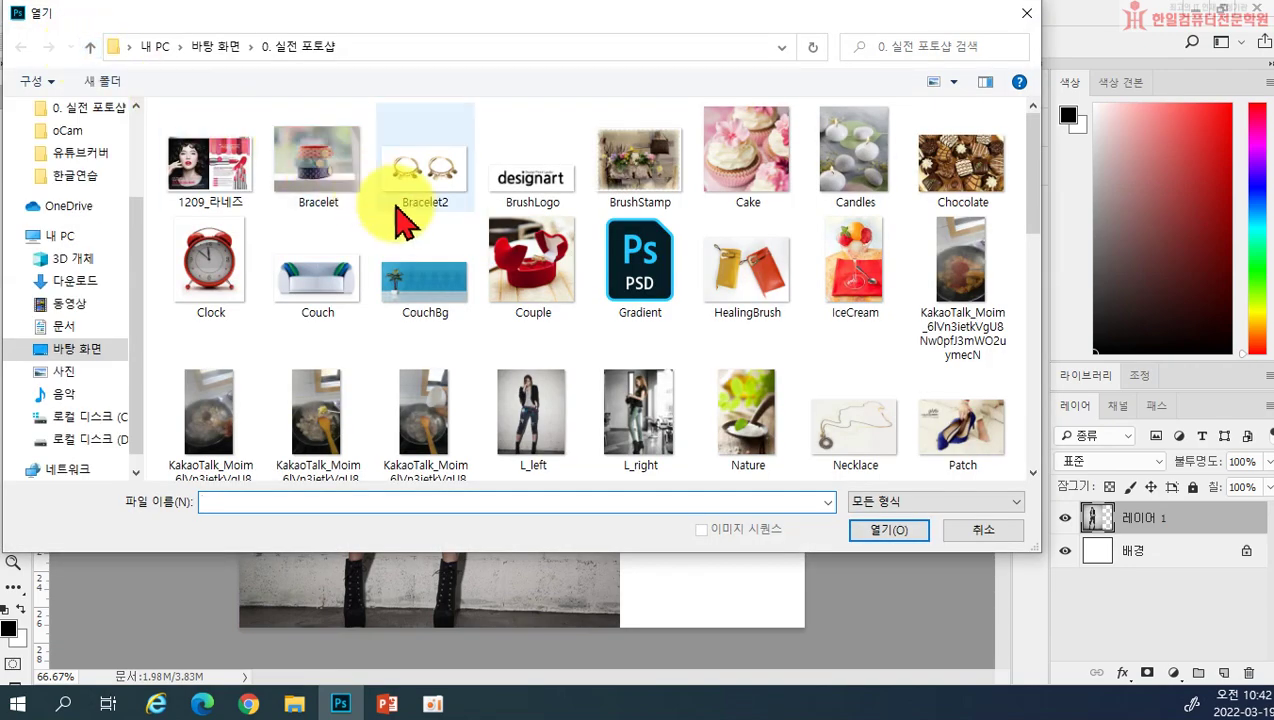
{"action": "left_click", "coordinate": [645, 410]}
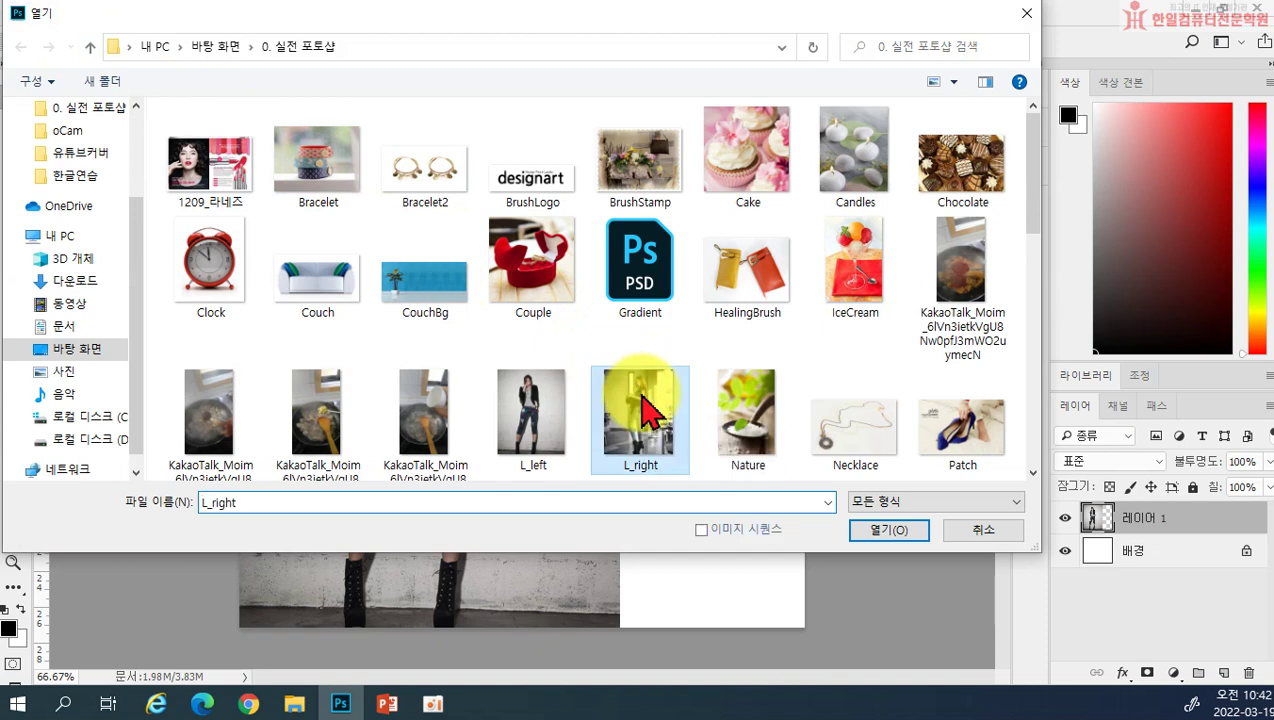
{"action": "left_click", "coordinate": [887, 531]}
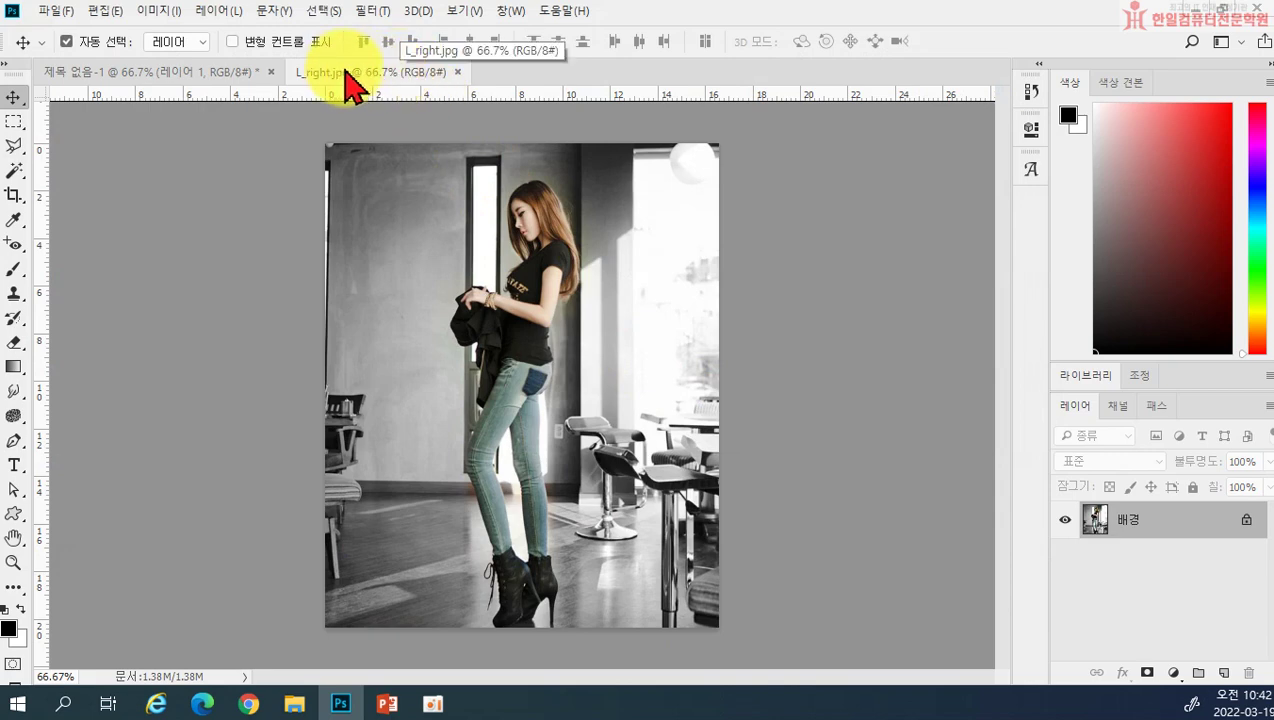
Copy the L_right photo into the new document, close its source file, and place it along the canvas's right side, overlapping the first photo
{"action": "left_click_drag", "start_coordinate": [349, 75], "coordinate": [725, 276]}
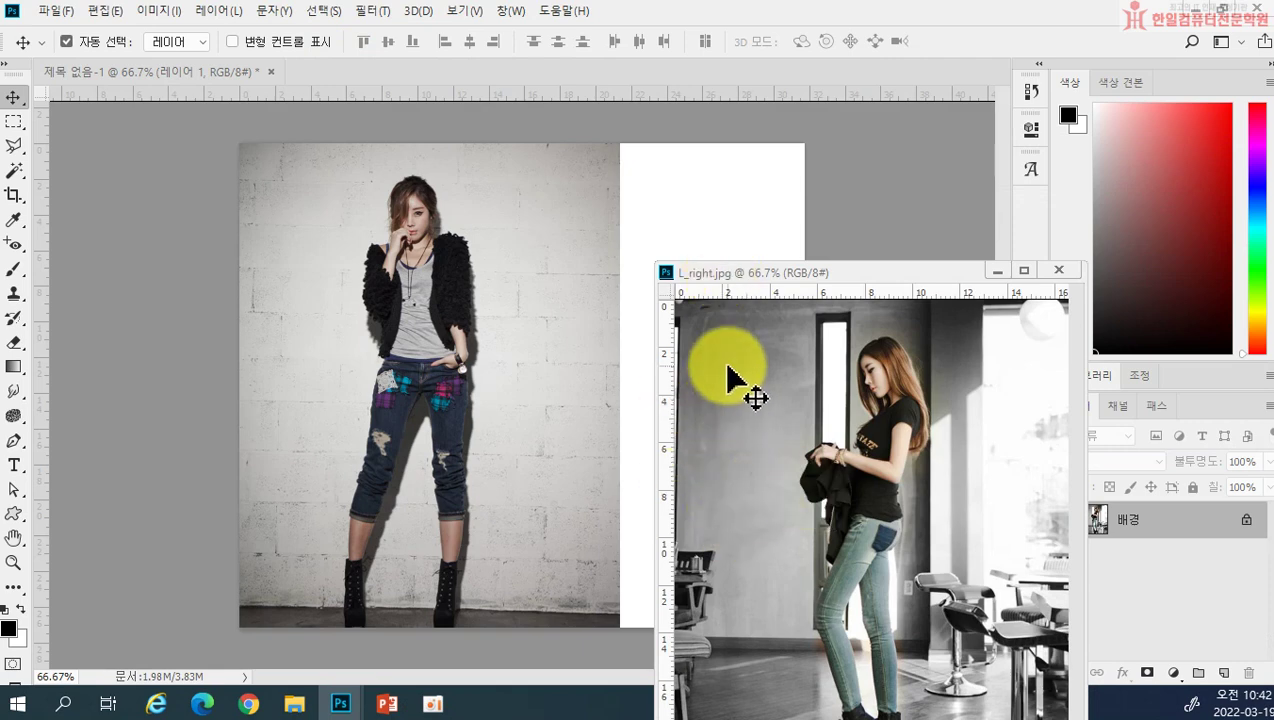
{"action": "left_click_drag", "start_coordinate": [683, 384], "coordinate": [604, 337]}
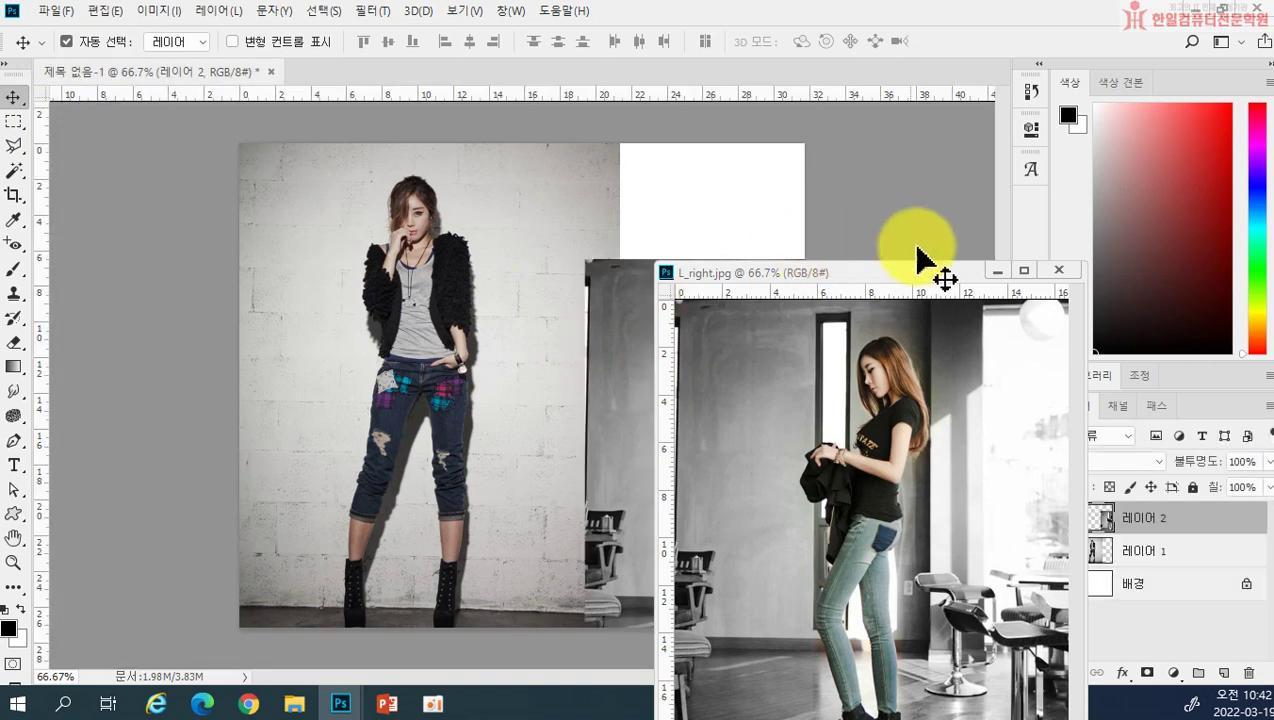
{"action": "left_click", "coordinate": [1062, 271]}
{"action": "left_click_drag", "start_coordinate": [731, 428], "coordinate": [645, 300]}
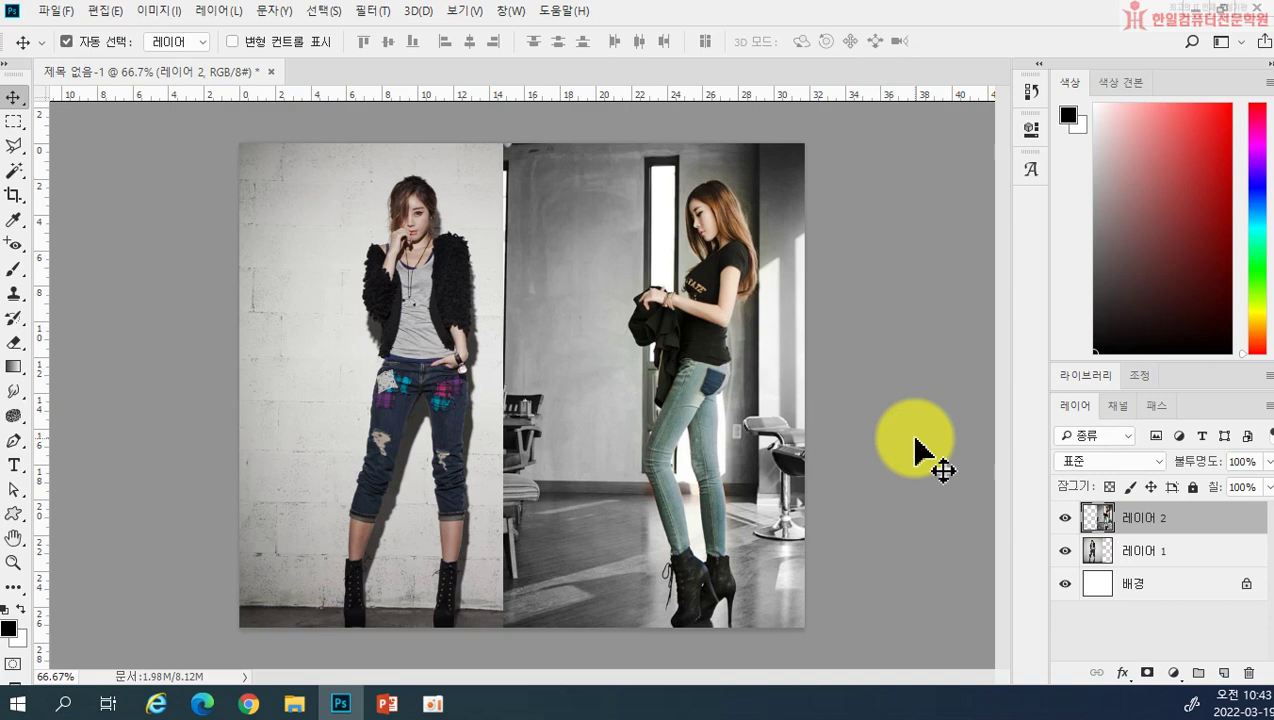
Add a layer mask to the 레이어 2 layer
{"action": "left_click_drag", "start_coordinate": [1135, 518], "coordinate": [1148, 676]}
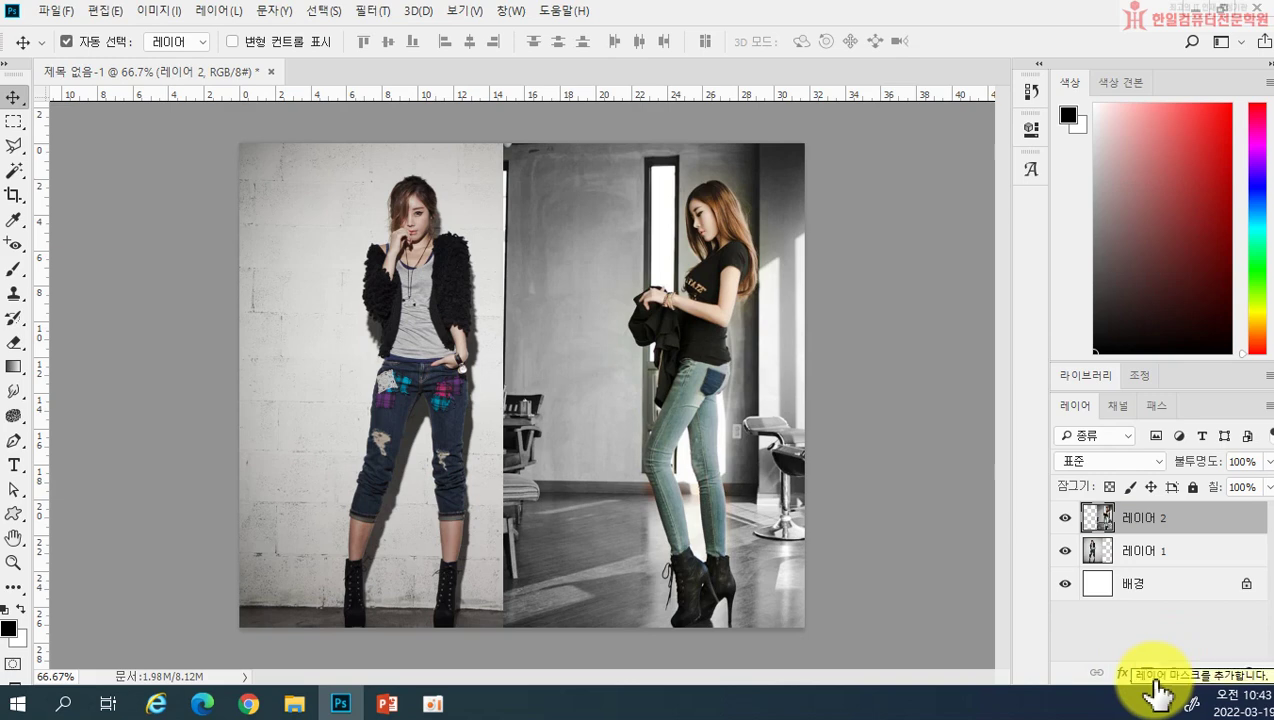
{"action": "left_click", "coordinate": [1150, 676]}
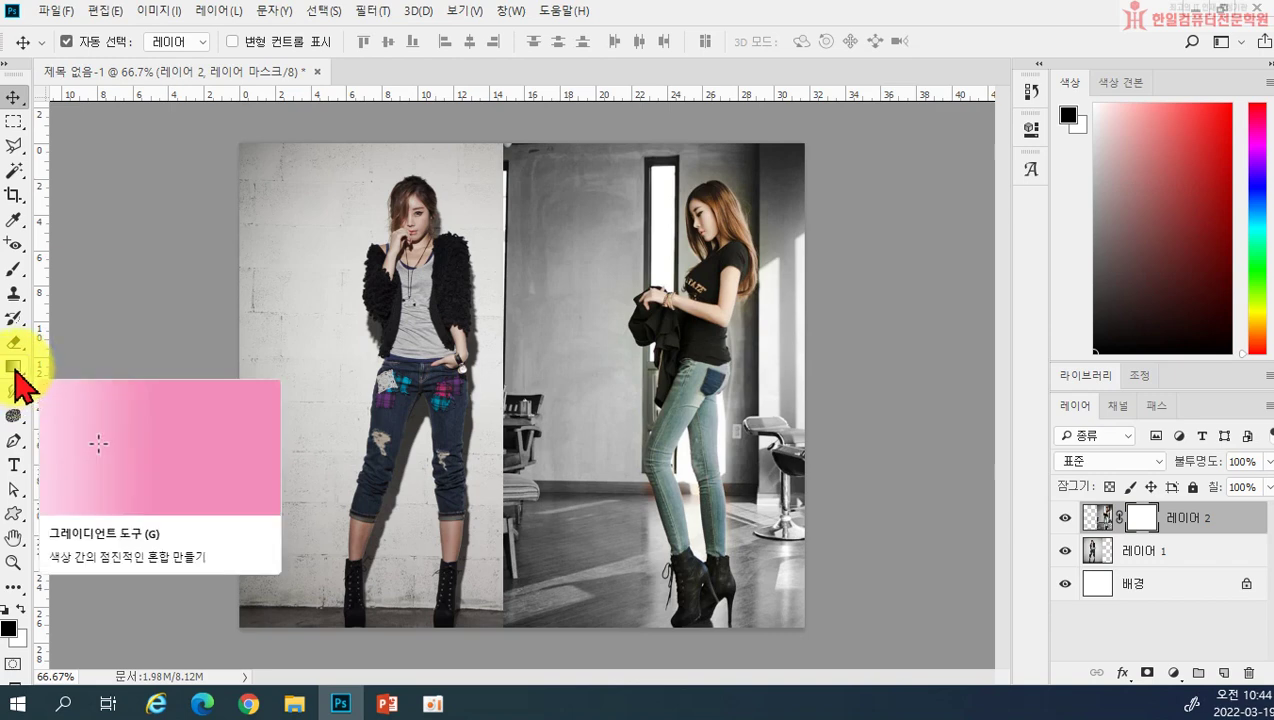
Set the Gradient tool to the black-to-white preset with a linear style
{"action": "left_click", "coordinate": [14, 370]}
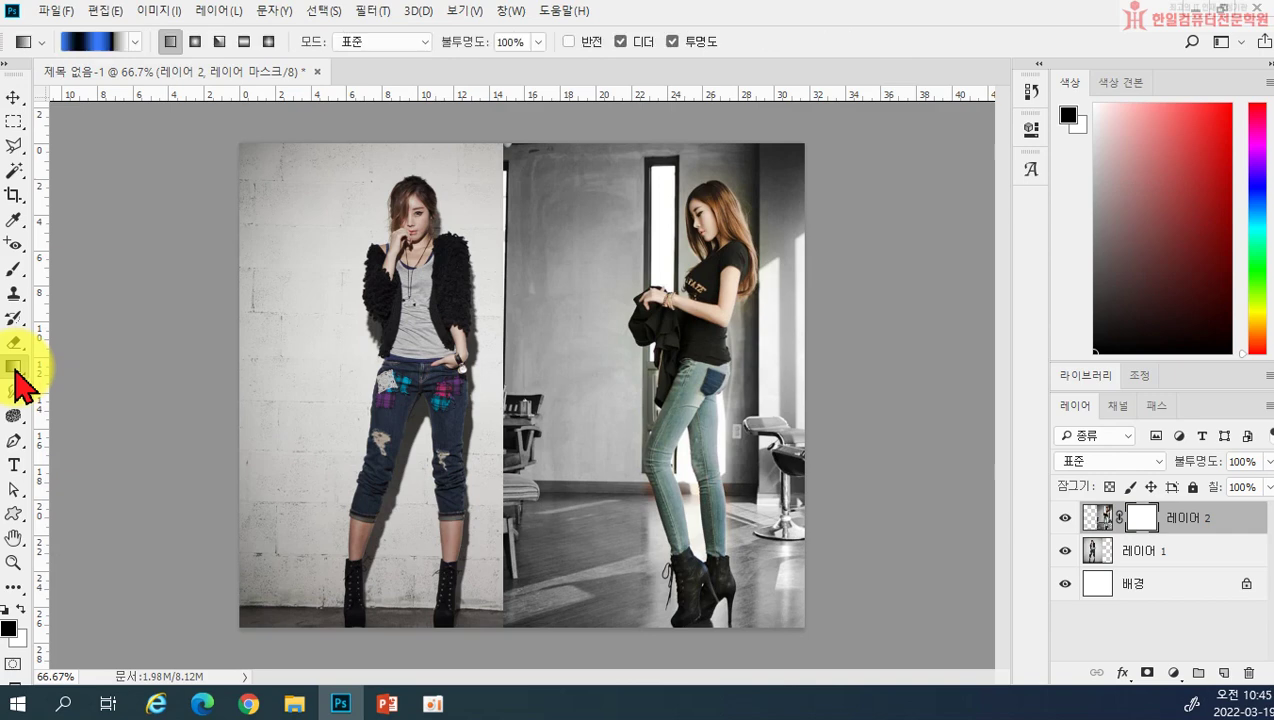
{"action": "left_click", "coordinate": [135, 43]}
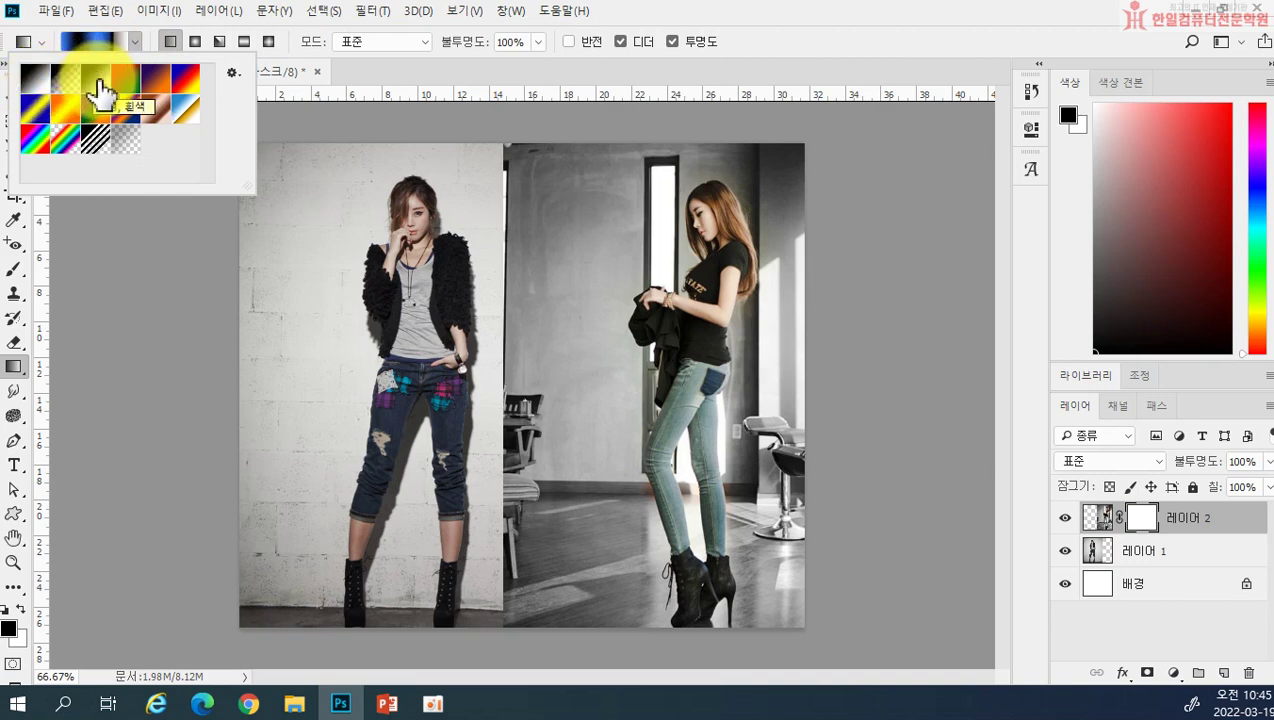
{"action": "left_click", "coordinate": [97, 80]}
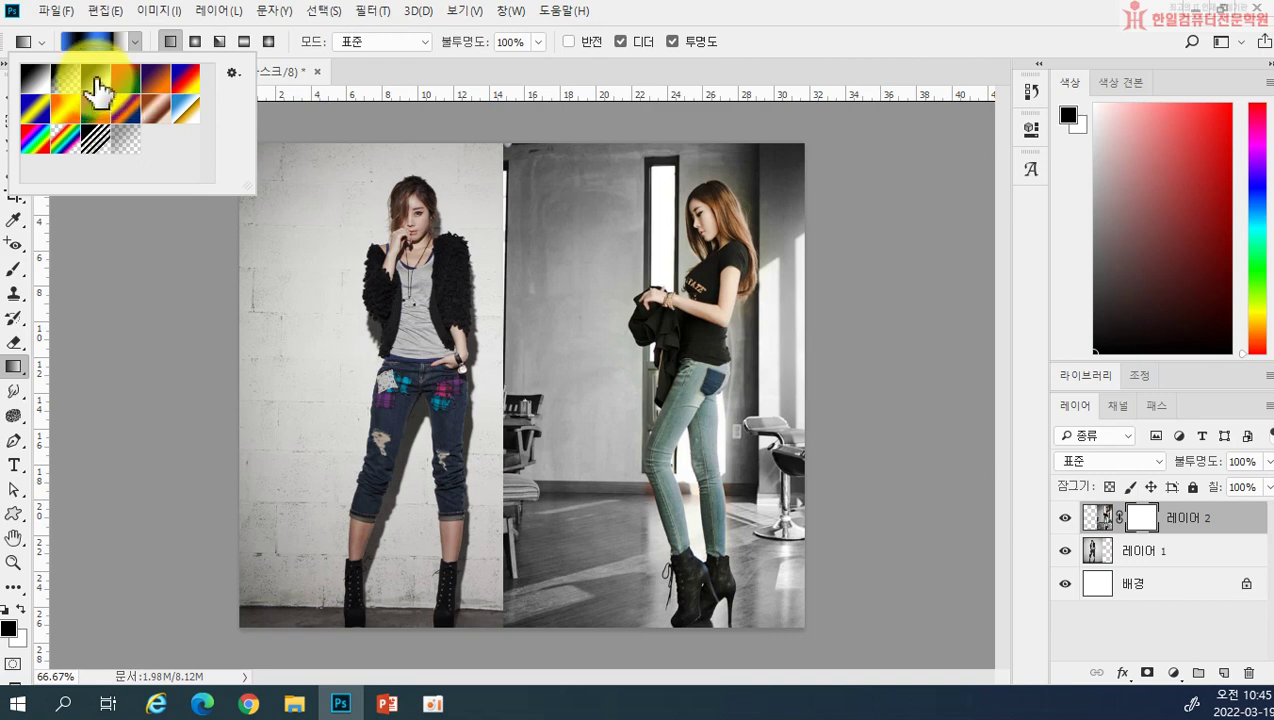
{"action": "left_click", "coordinate": [96, 80]}
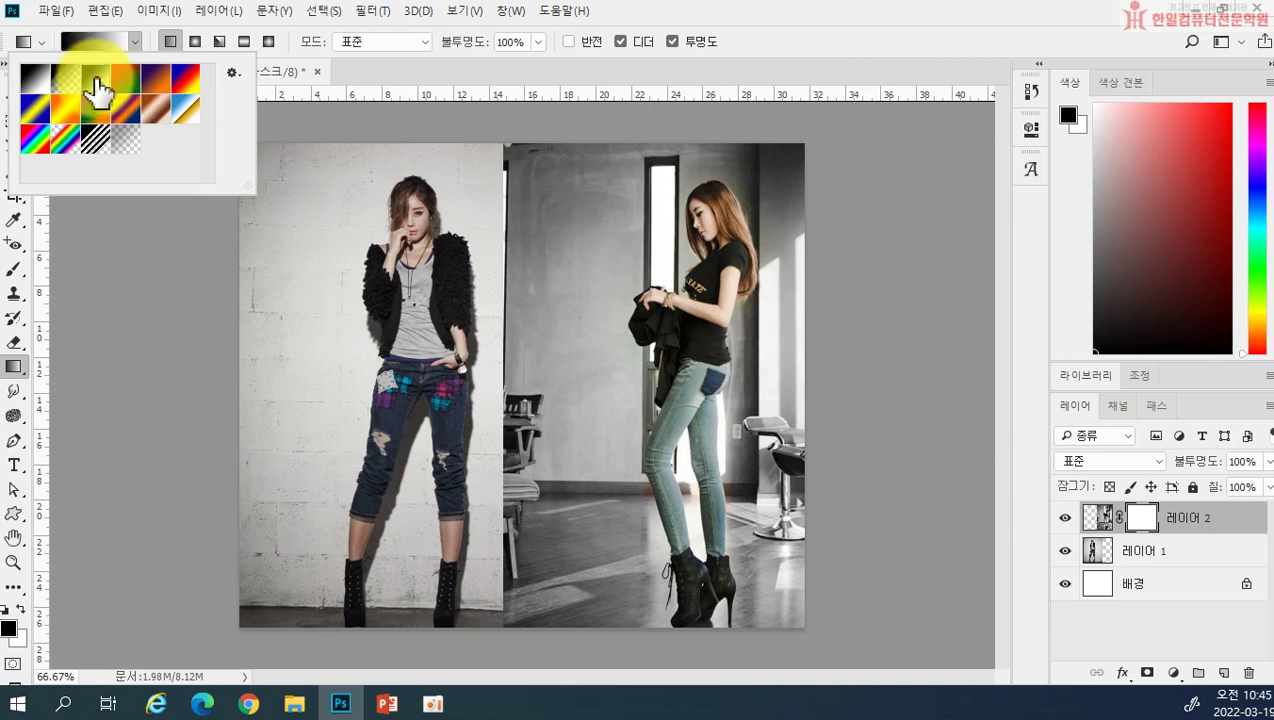
{"action": "left_click", "coordinate": [169, 43]}
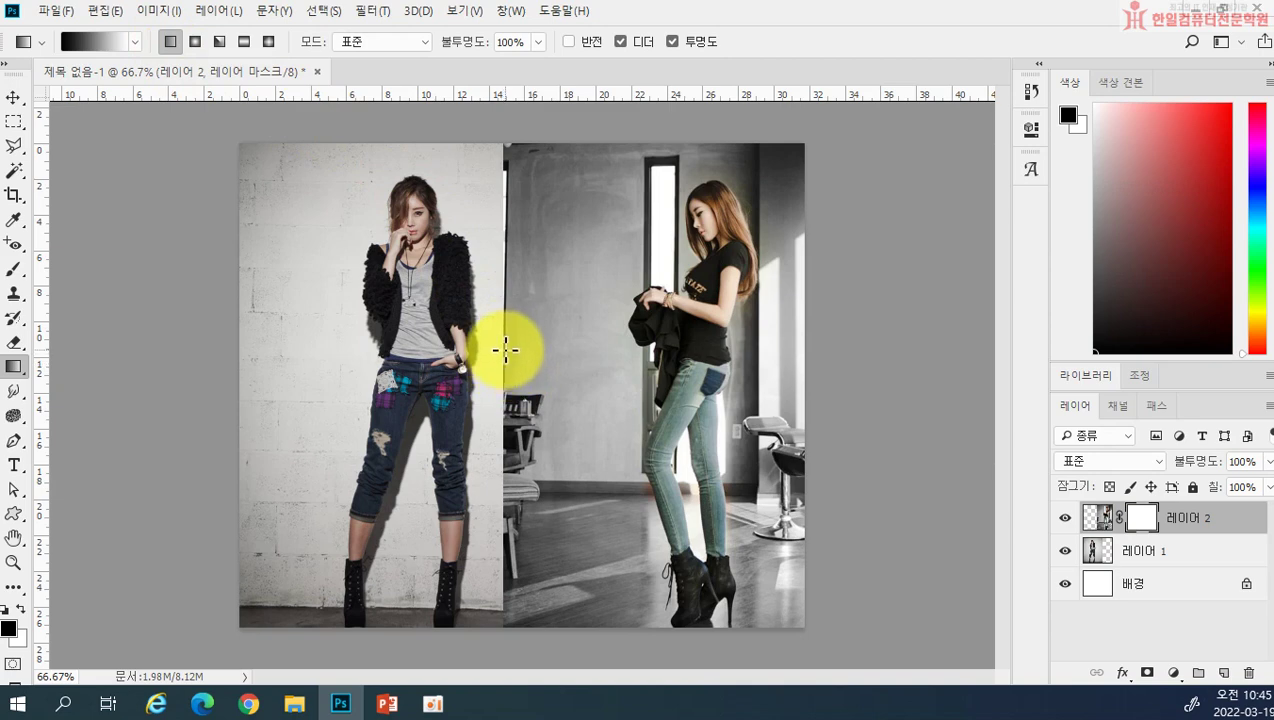
Draw horizontal black-to-white gradients on the 레이어 2 mask across the seam, redrawing them until the two photos blend smoothly
{"action": "left_click_drag", "start_coordinate": [505, 350], "coordinate": [587, 351]}
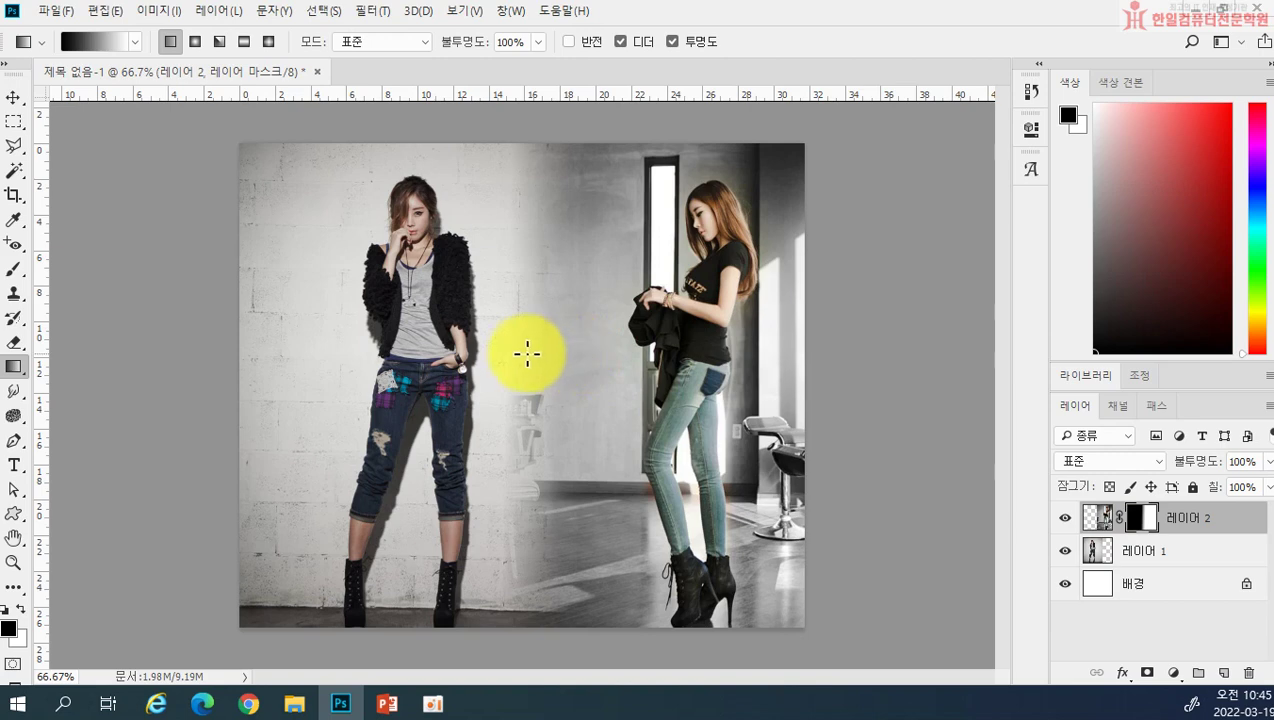
{"action": "left_click_drag", "start_coordinate": [538, 350], "coordinate": [606, 356]}
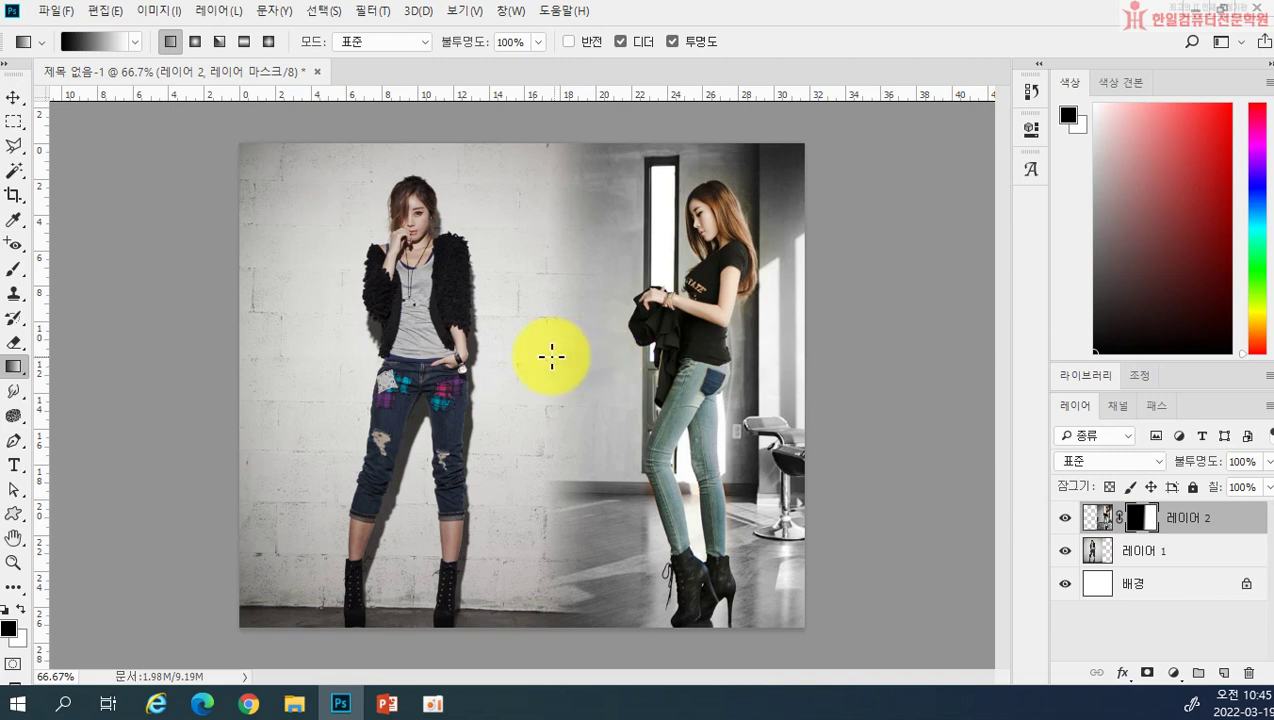
{"action": "left_click_drag", "start_coordinate": [529, 355], "coordinate": [631, 357]}
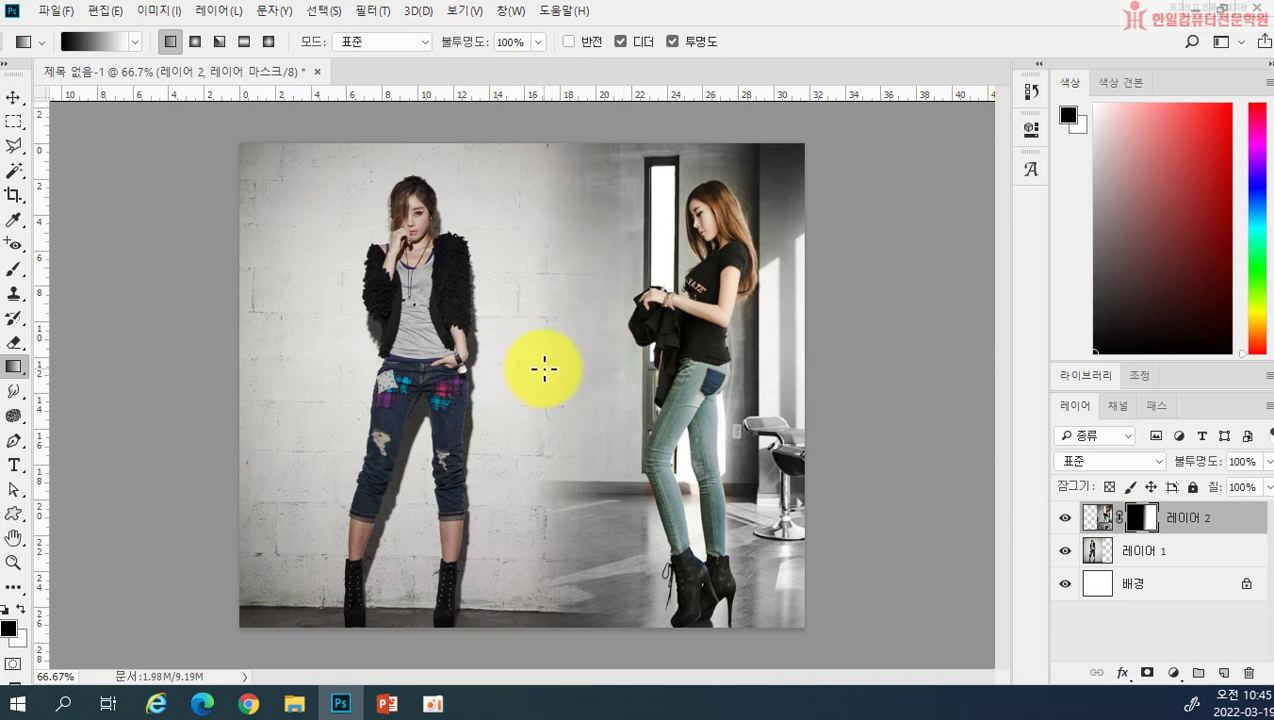
{"action": "left_click_drag", "start_coordinate": [537, 365], "coordinate": [610, 365]}
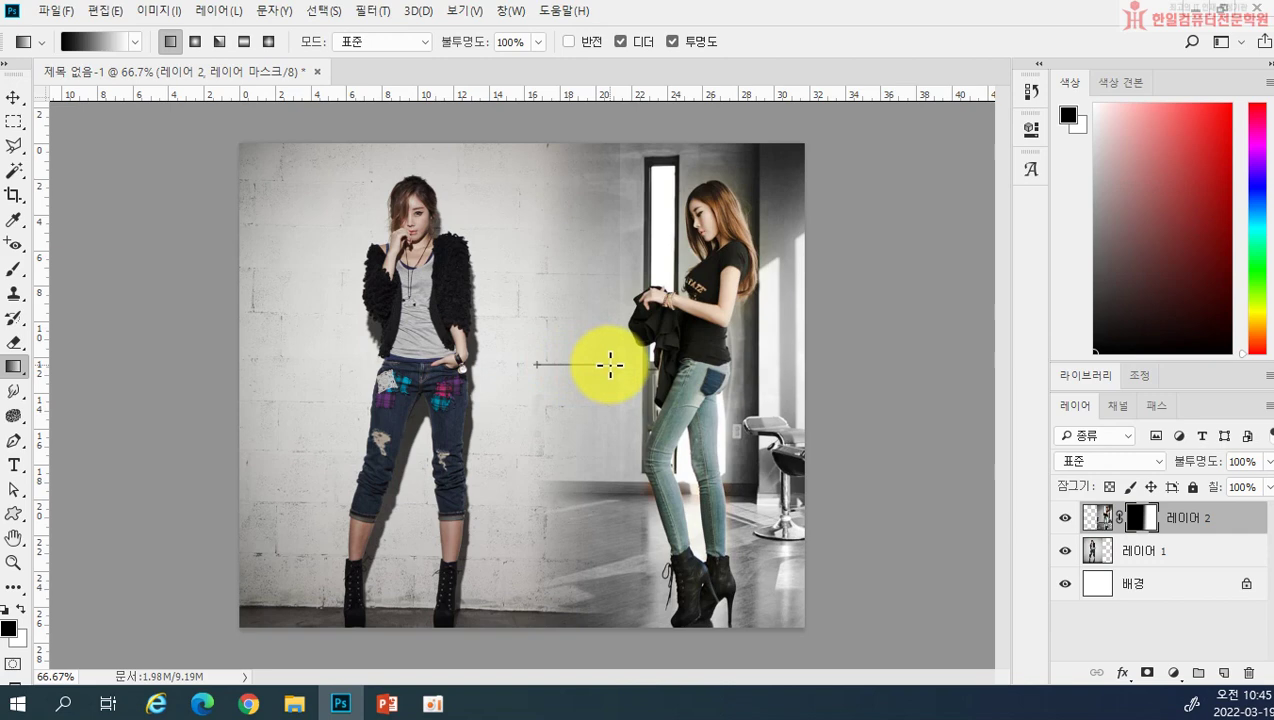
{"action": "left_click_drag", "start_coordinate": [610, 365], "coordinate": [610, 365]}
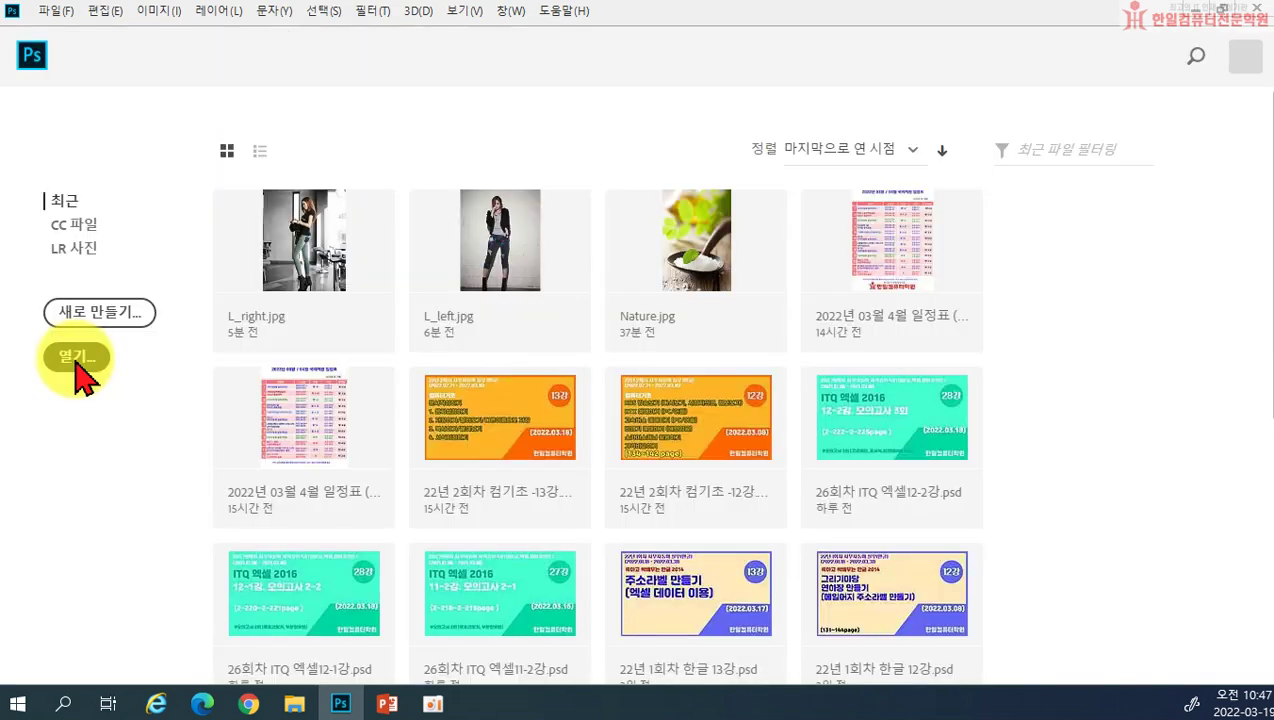
Open the 갈대 image from the 0. 실전 포토샵 folder
{"action": "left_click", "coordinate": [70, 358]}
{"action": "scroll", "coordinate": [798, 392], "scroll_direction": "down", "scroll_amount": 1}
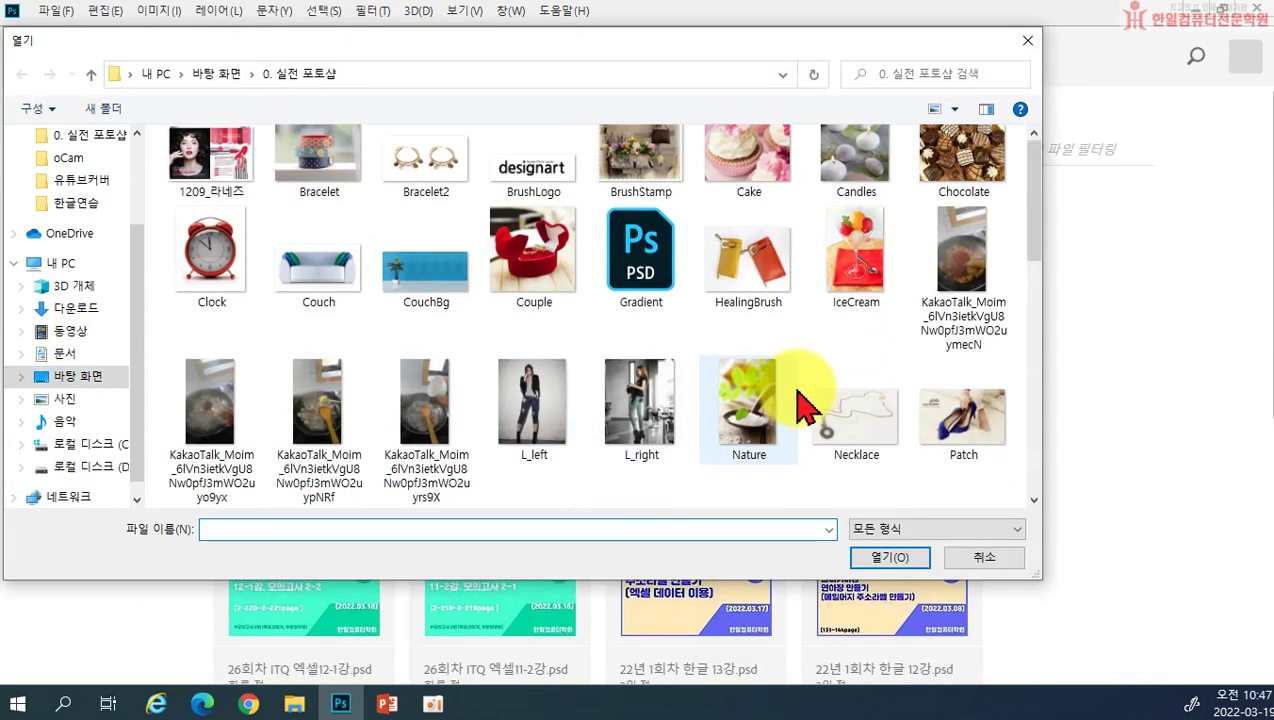
{"action": "scroll", "coordinate": [806, 408], "scroll_direction": "down", "scroll_amount": 5}
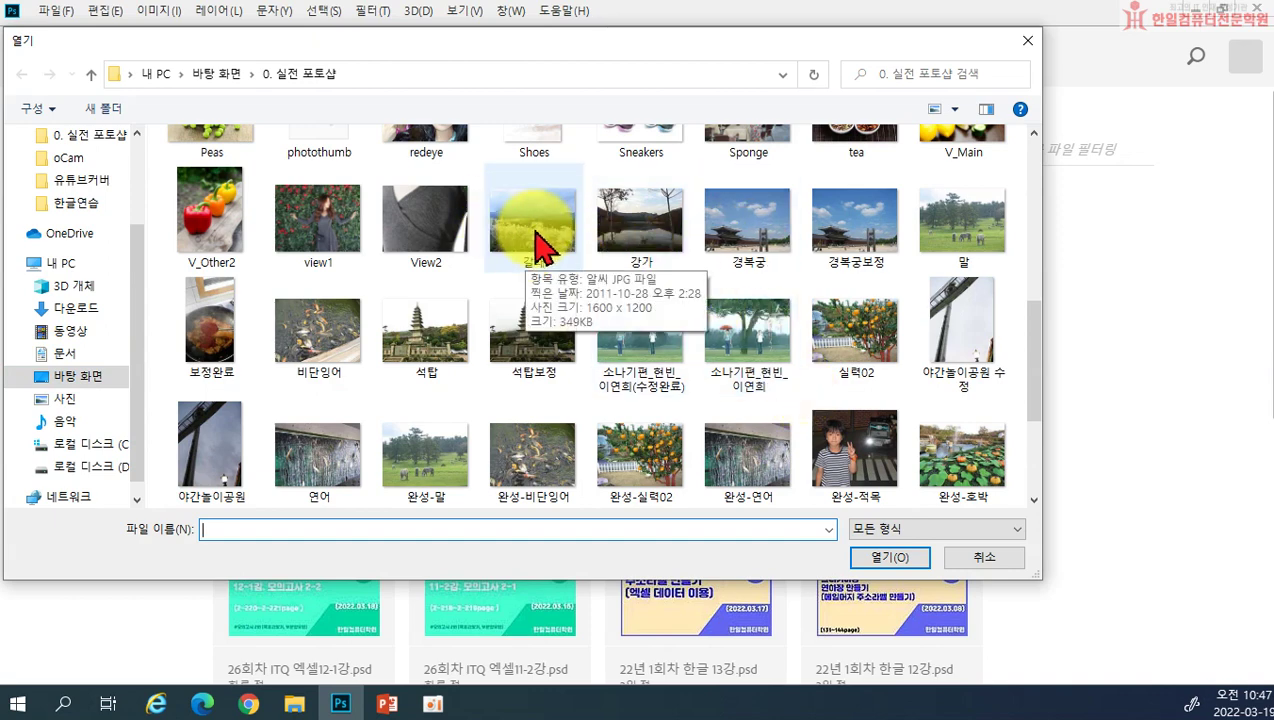
{"action": "double_click", "coordinate": [537, 244]}
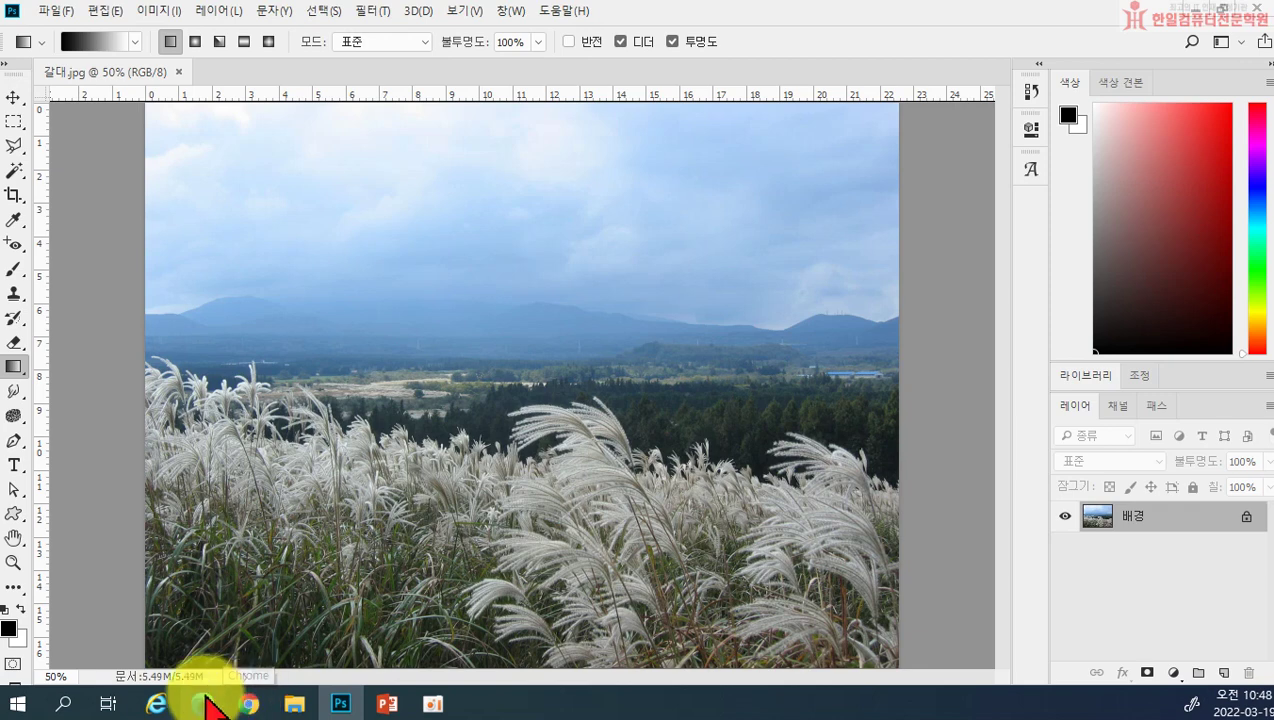
Switch to Chrome, search Naver for 노을, and show the image results
{"action": "left_click", "coordinate": [242, 706]}
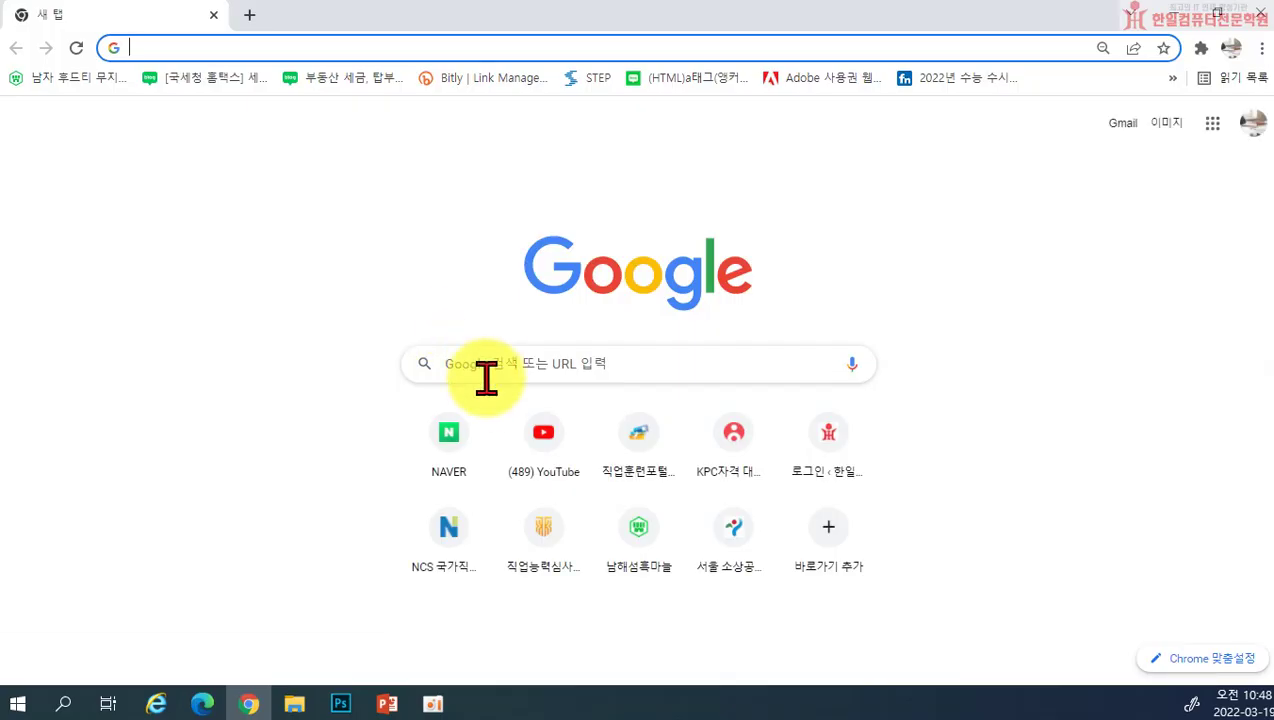
{"action": "left_click", "coordinate": [463, 440]}
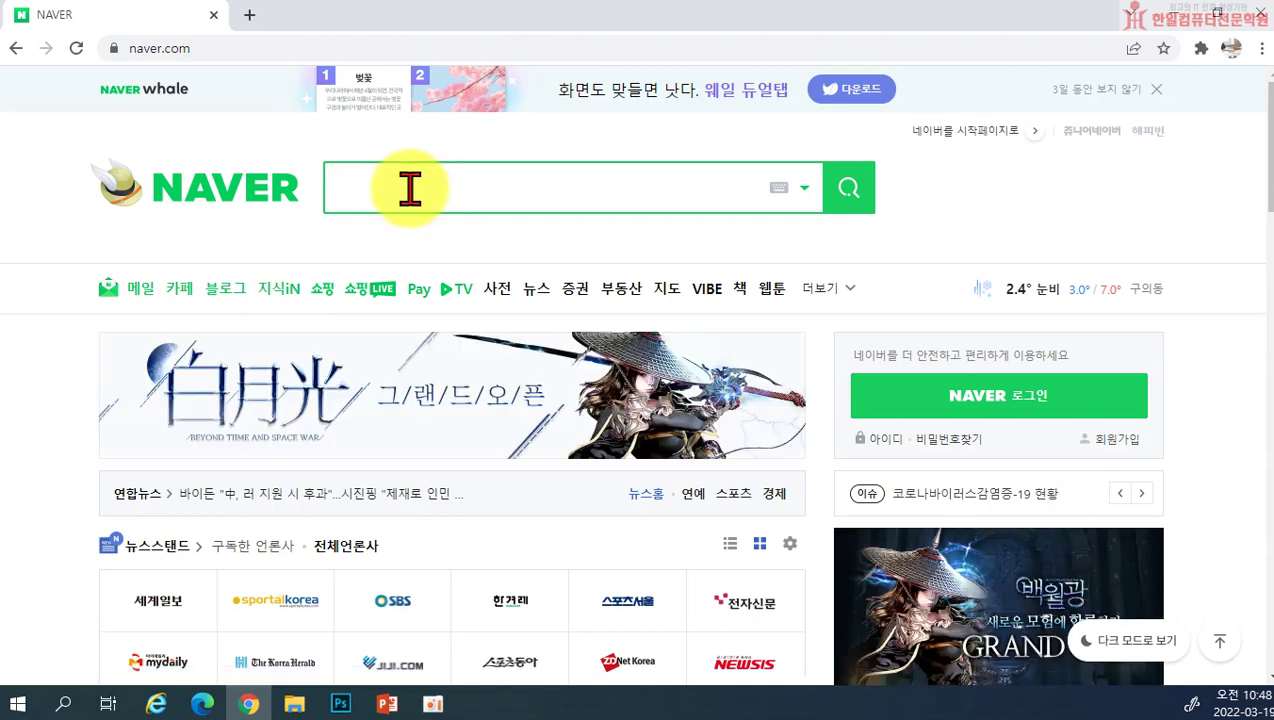
{"action": "type", "text": "s"}
{"action": "key", "text": "BackSpace"}
{"action": "type", "text": "노을"}
{"action": "key", "text": "Return"}
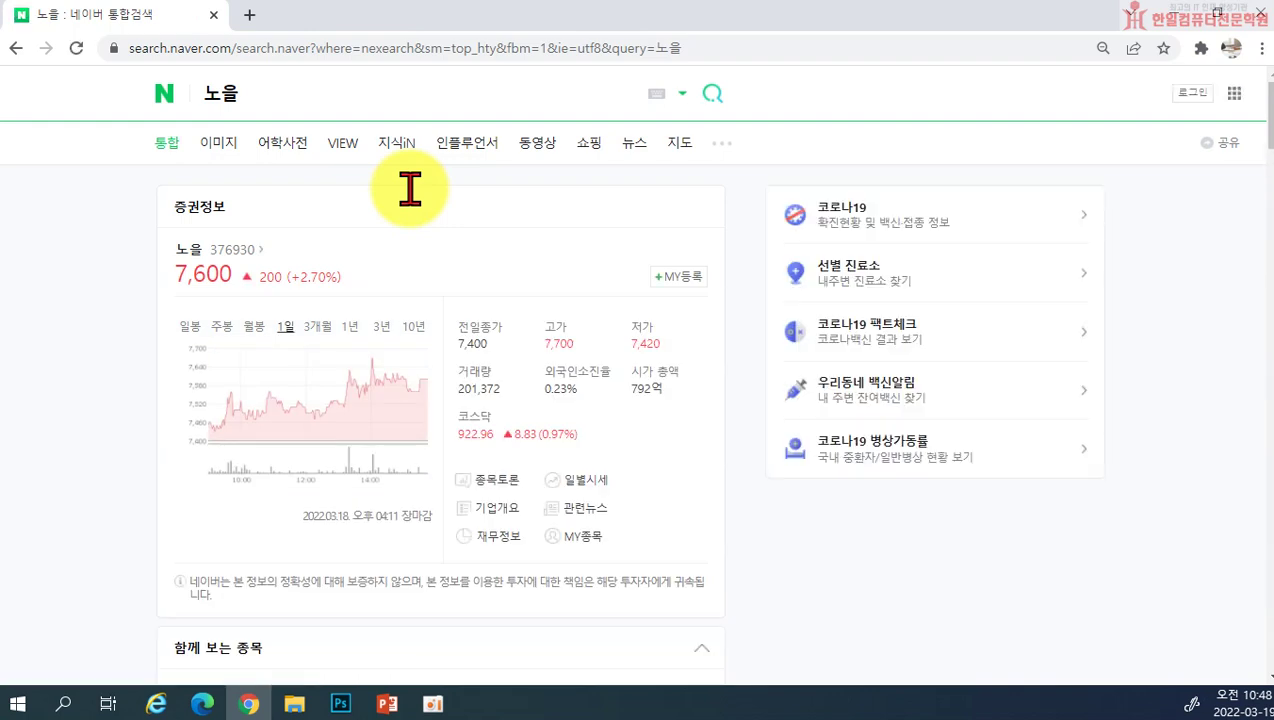
{"action": "left_click", "coordinate": [226, 160]}
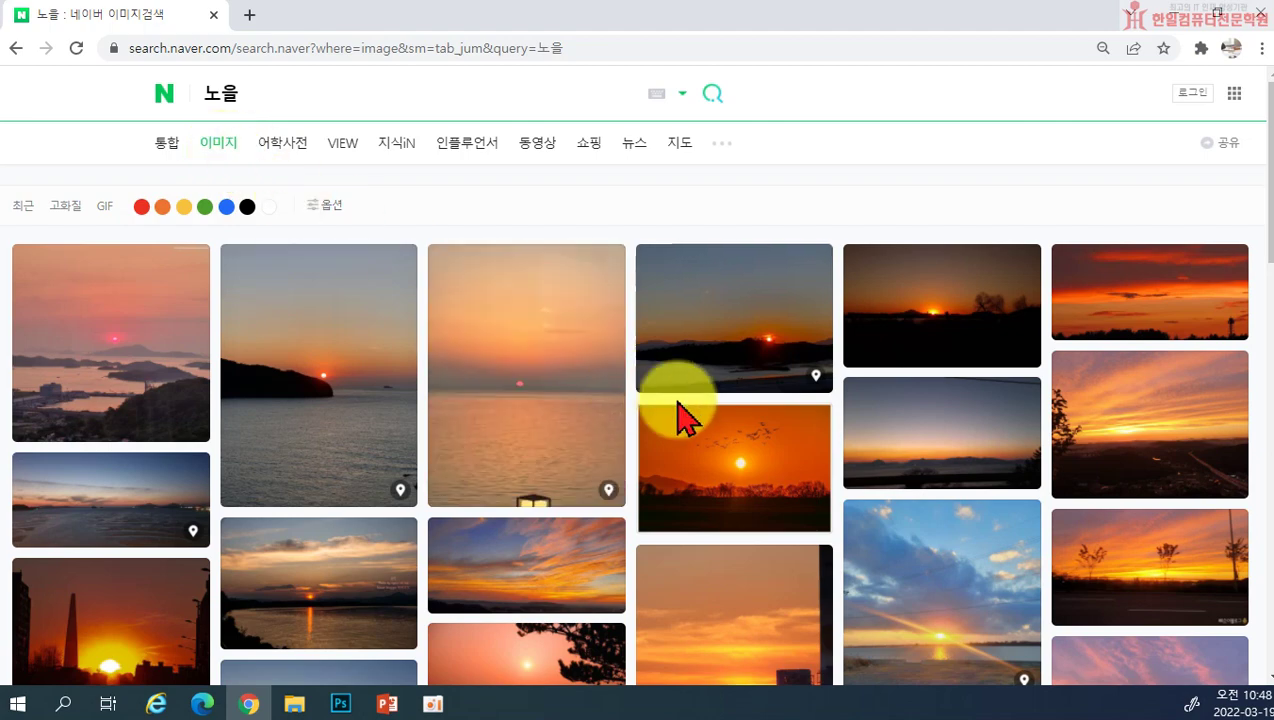
Browse the sunset images, enlarge the 900X506 photo with orange streaked clouds, and copy it
{"action": "scroll", "coordinate": [865, 530], "scroll_direction": "down", "scroll_amount": 2}
{"action": "scroll", "coordinate": [870, 541], "scroll_direction": "down", "scroll_amount": 2}
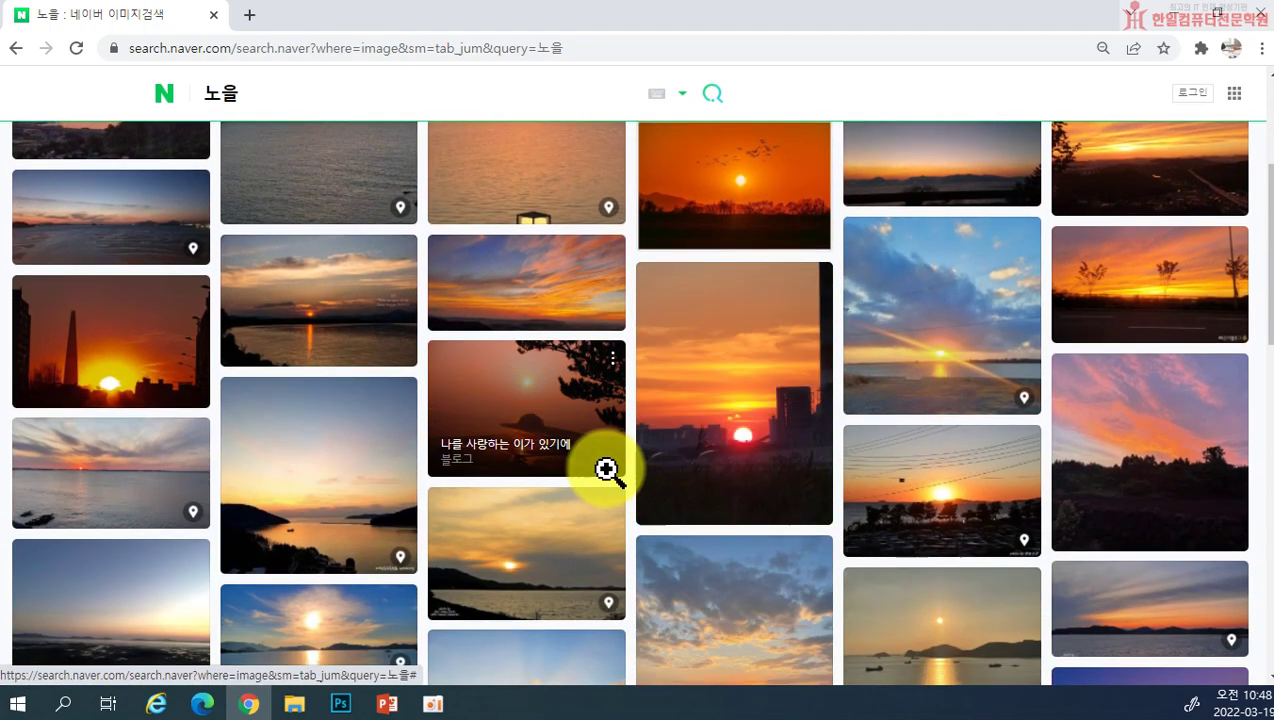
{"action": "scroll", "coordinate": [506, 421], "scroll_direction": "up", "scroll_amount": 2}
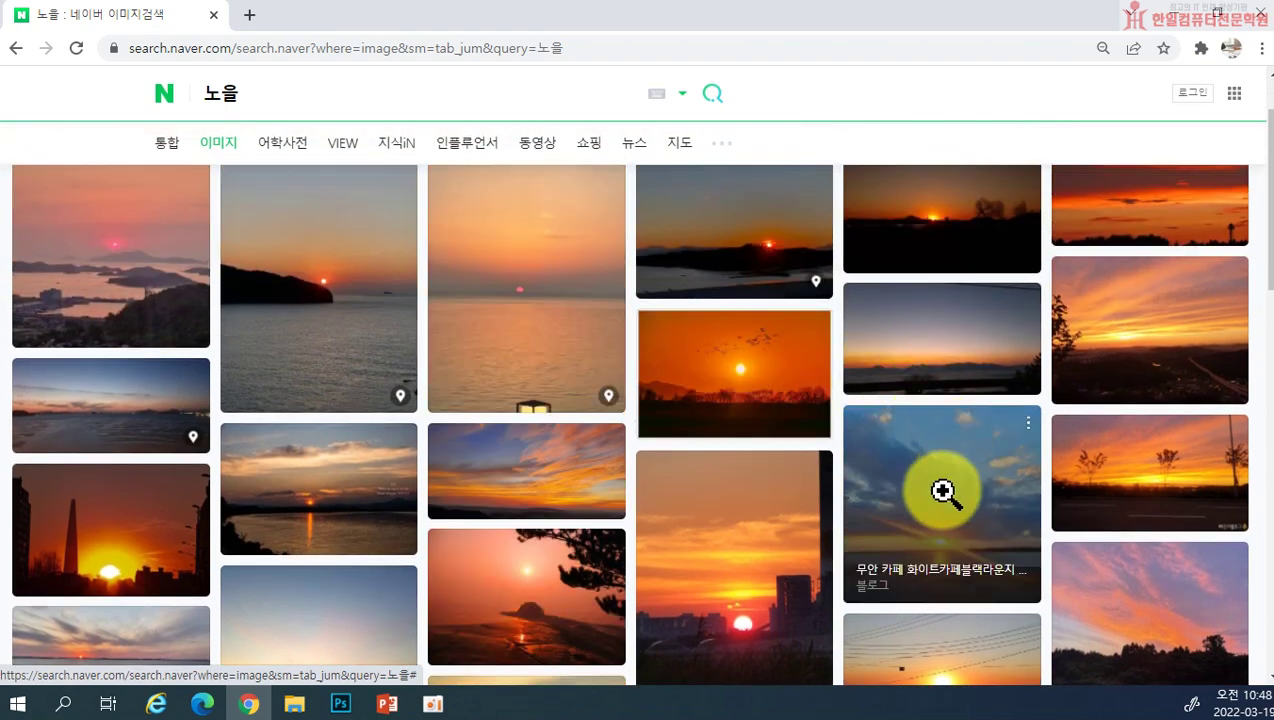
{"action": "scroll", "coordinate": [947, 489], "scroll_direction": "down", "scroll_amount": 2}
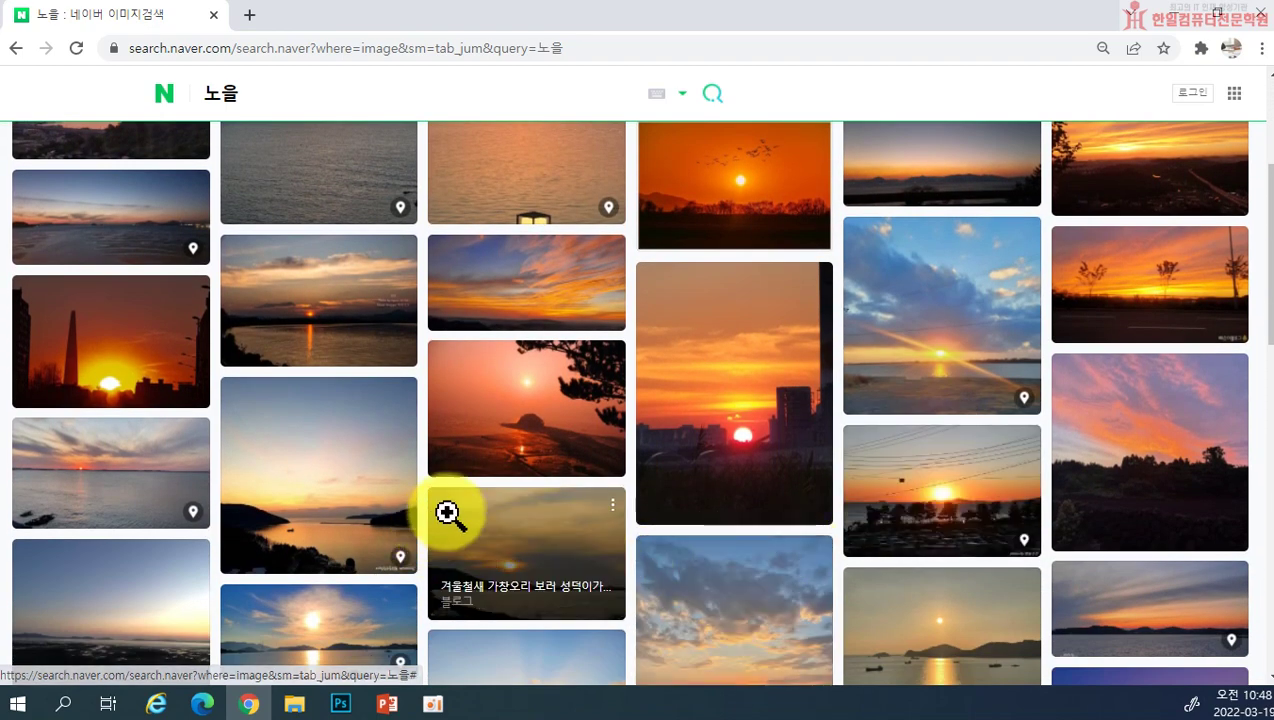
{"action": "left_click", "coordinate": [515, 268]}
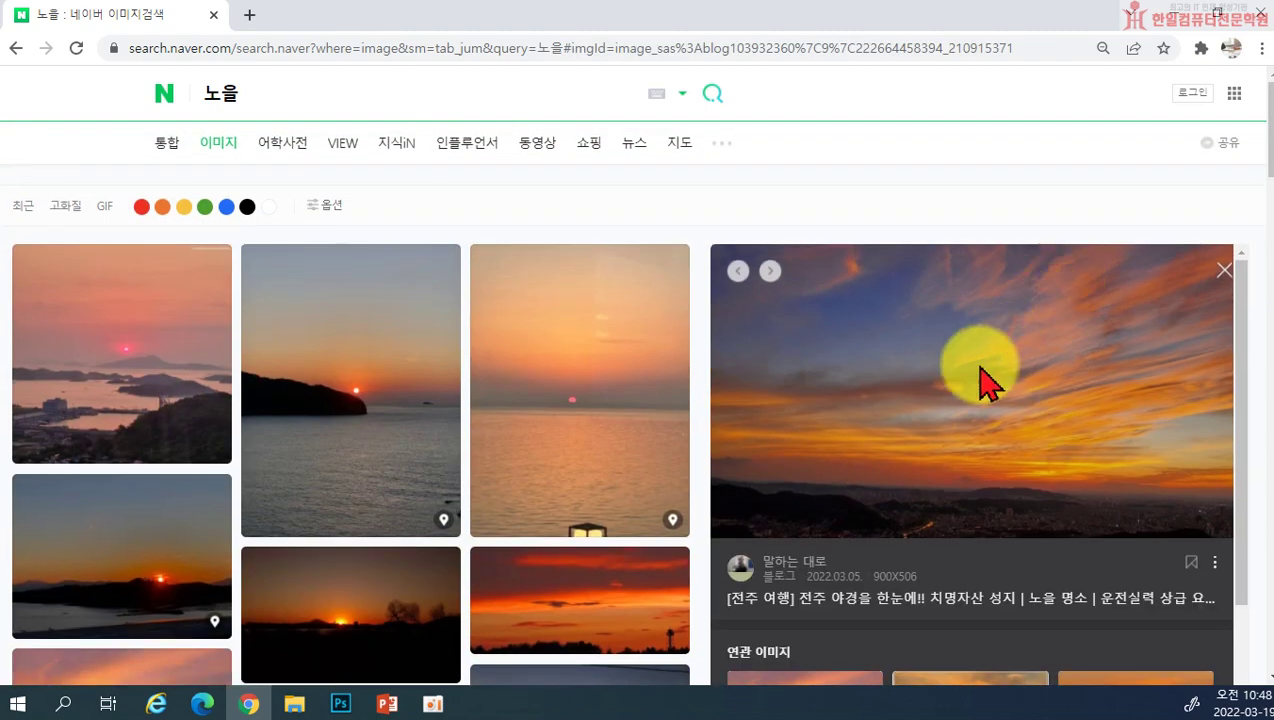
{"action": "right_click", "coordinate": [972, 377]}
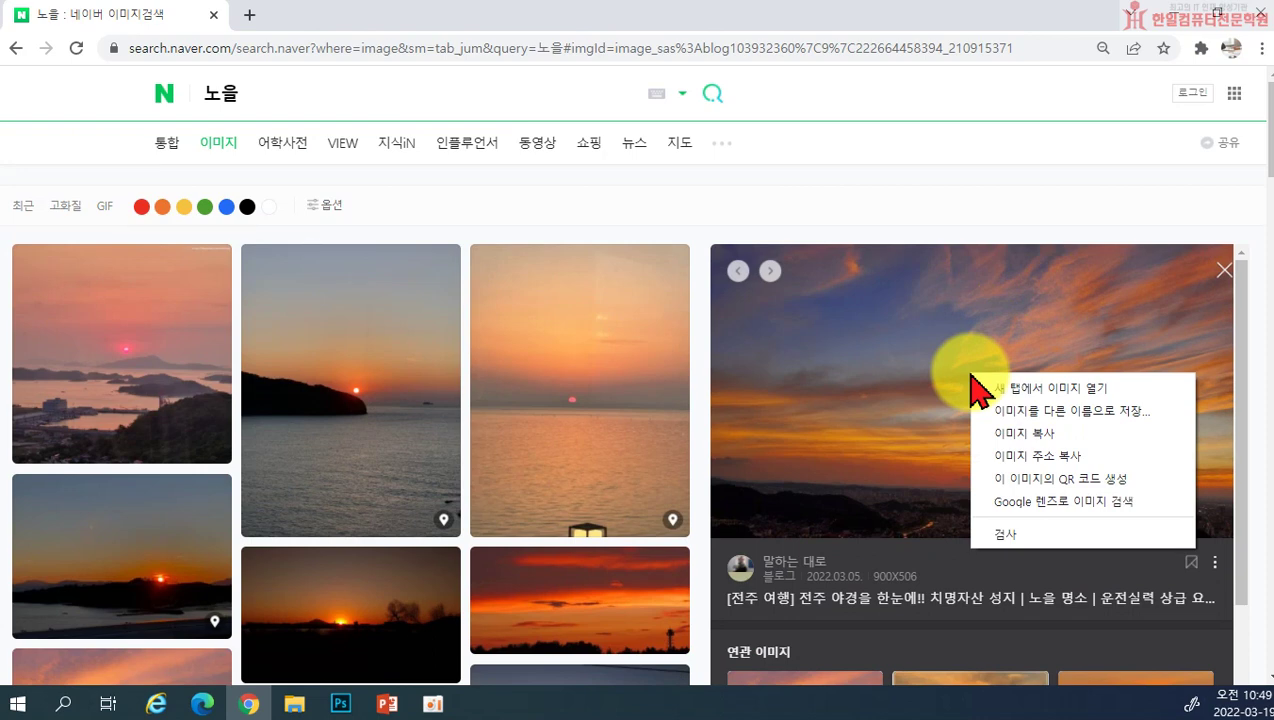
{"action": "left_click", "coordinate": [1046, 452]}
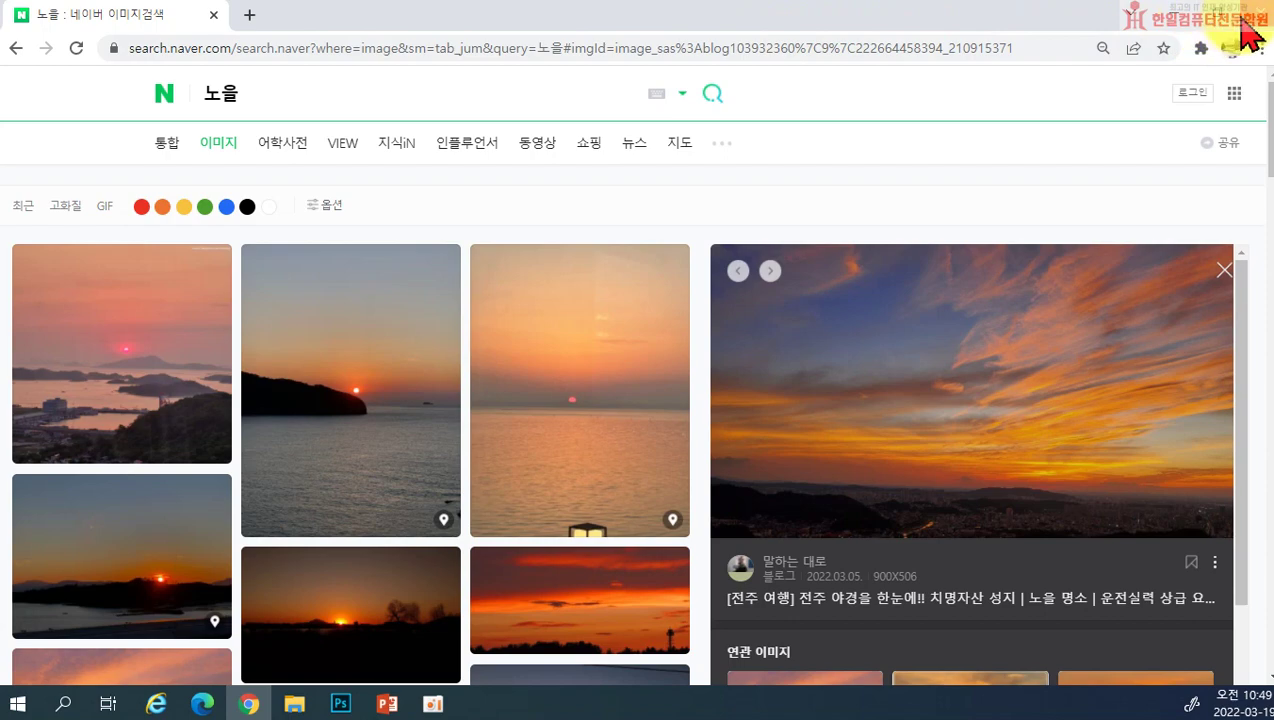
Return to Photoshop, paste the sunset photo over the 갈대 image, and scale it to 177.78% width and 199.21% height from the canvas top
{"action": "left_click", "coordinate": [1166, 20]}
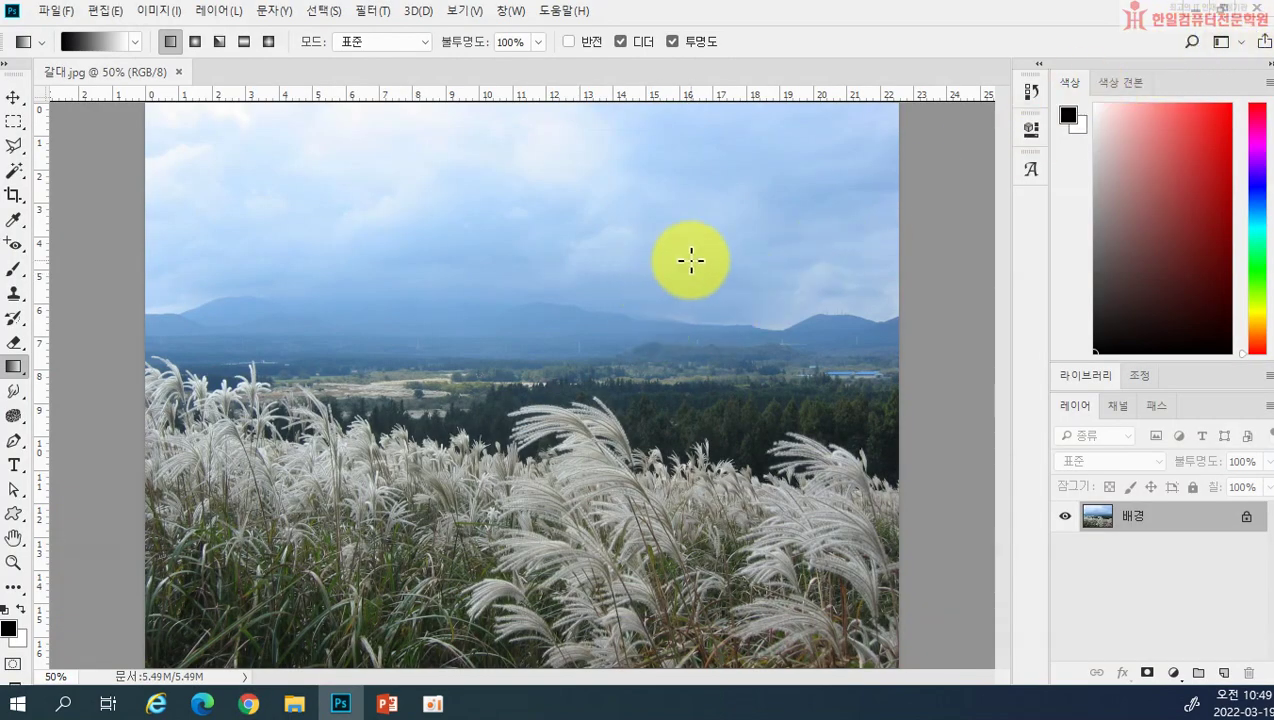
{"action": "key", "text": "ctrl+v"}
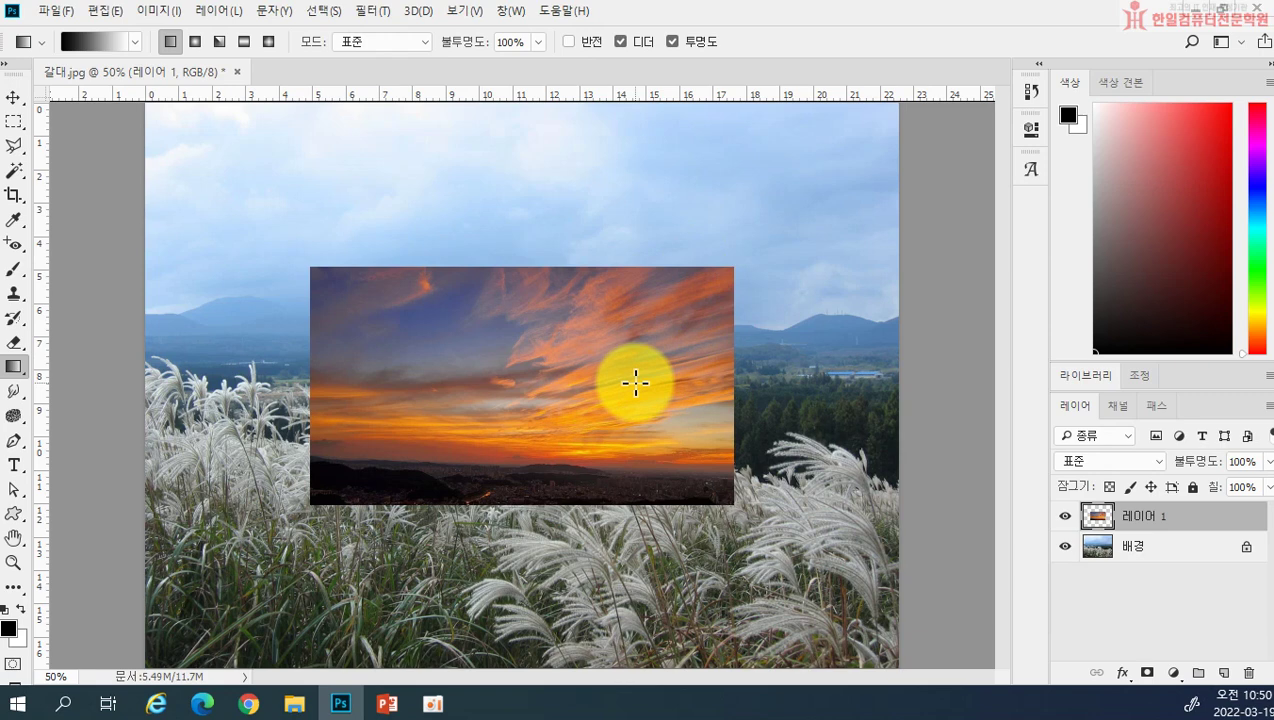
{"action": "key", "text": "ctrl+t"}
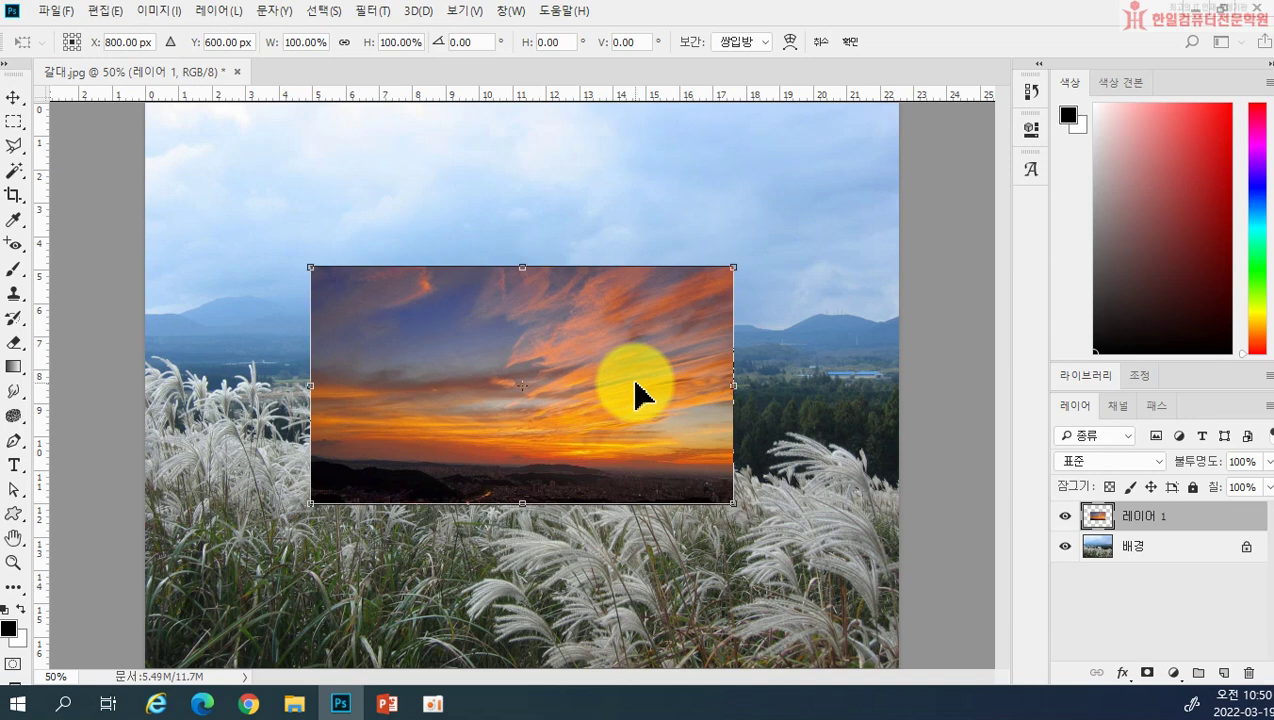
{"action": "left_click_drag", "start_coordinate": [524, 339], "coordinate": [358, 177]}
{"action": "left_click_drag", "start_coordinate": [565, 345], "coordinate": [900, 581]}
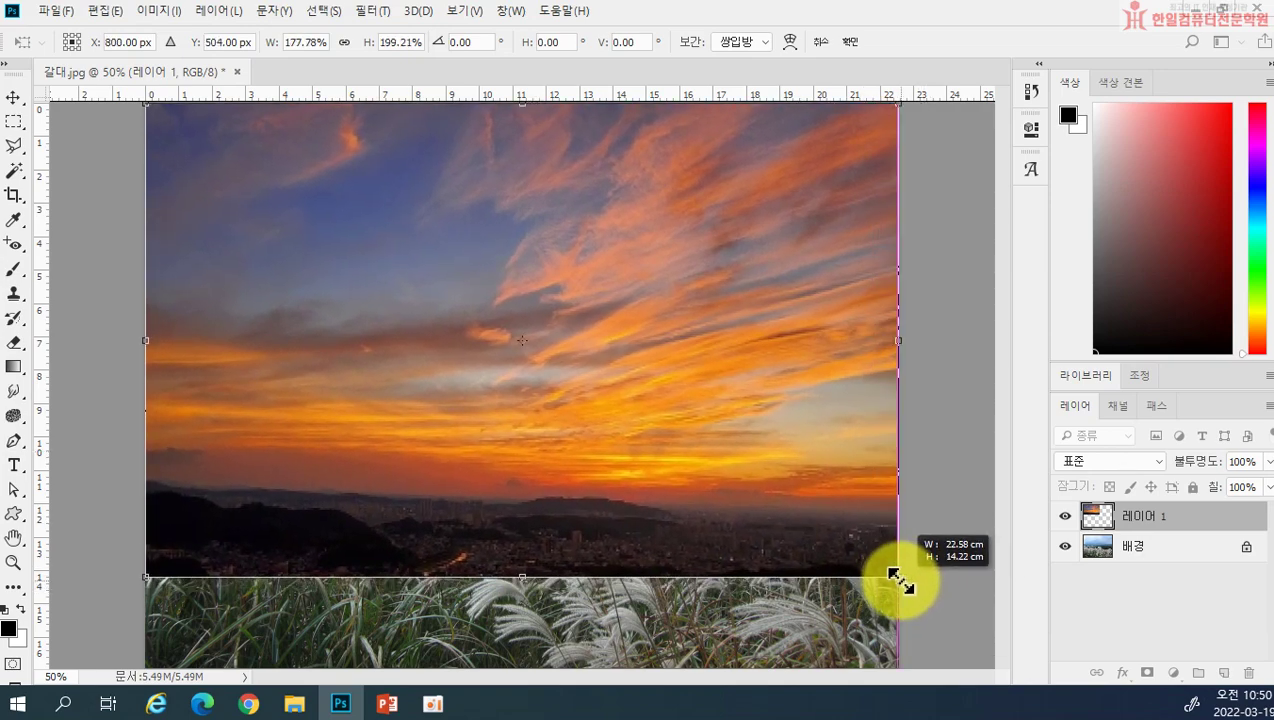
{"action": "left_click_drag", "start_coordinate": [898, 580], "coordinate": [898, 580]}
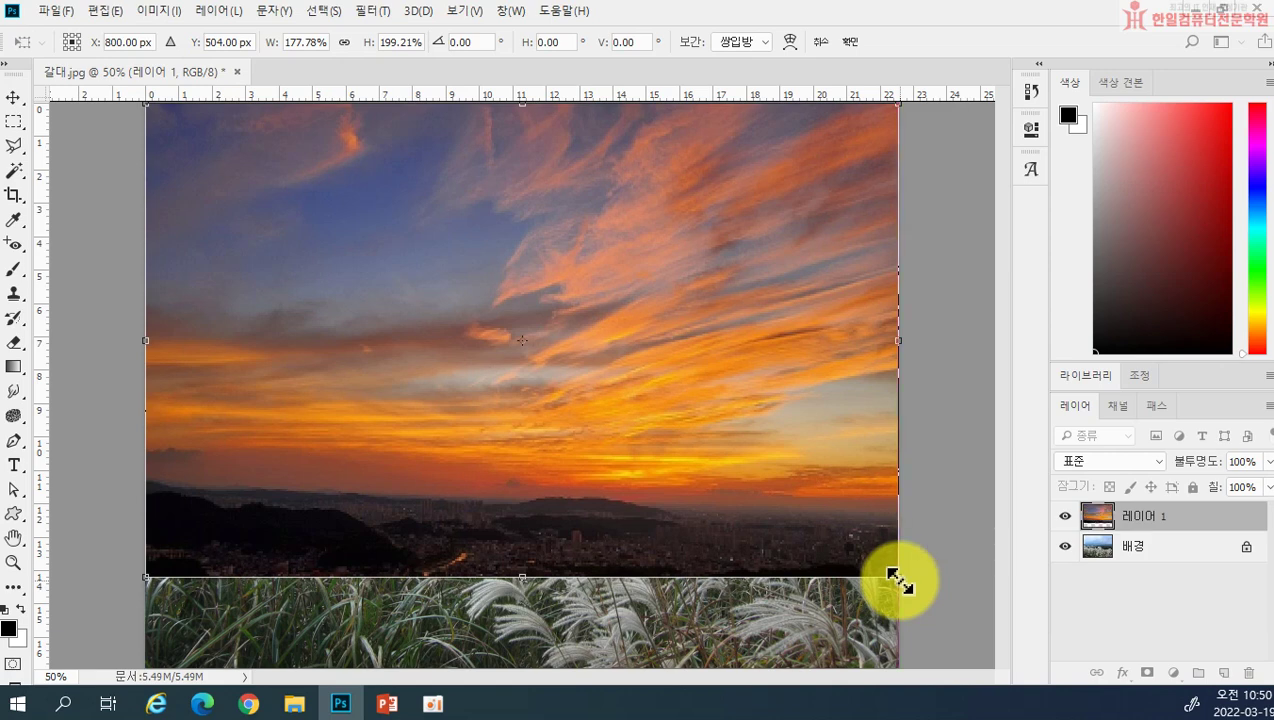
{"action": "key", "text": "Return"}
Add a layer mask to the sunset layer 레이어 1 and choose the black-to-white gradient preset for the Gradient tool
{"action": "key", "text": "g"}
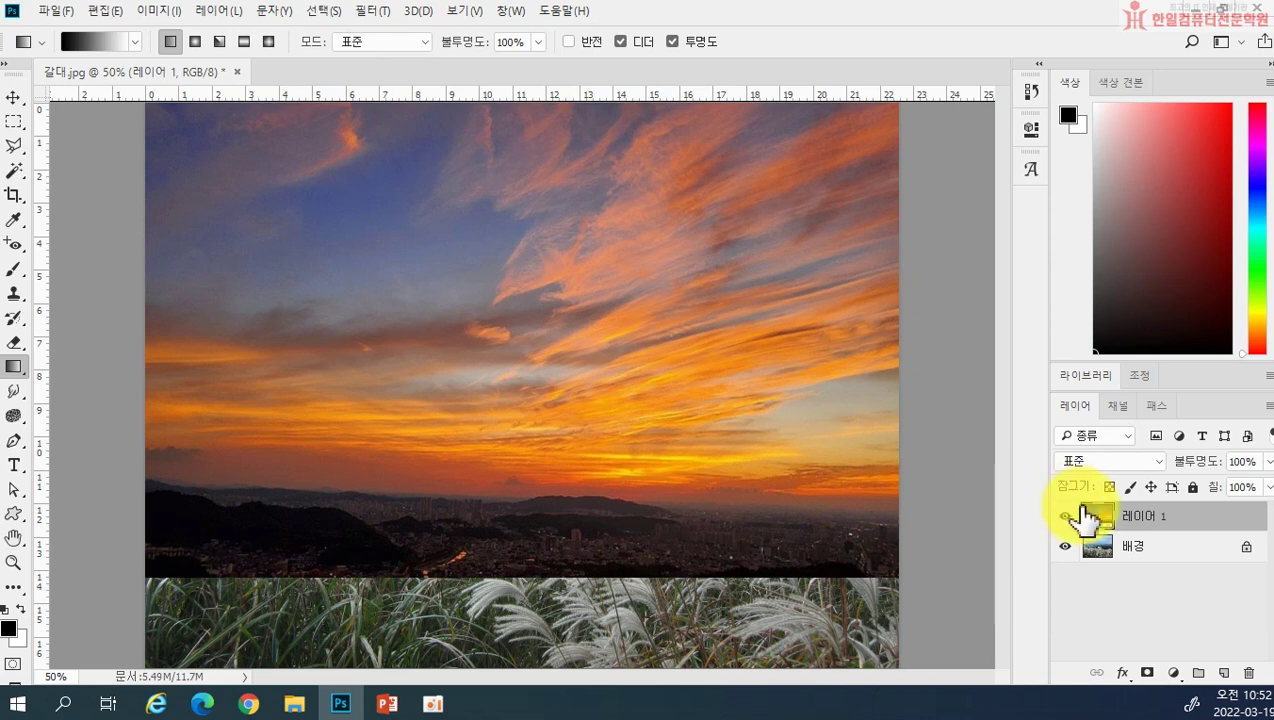
{"action": "left_click", "coordinate": [1150, 676]}
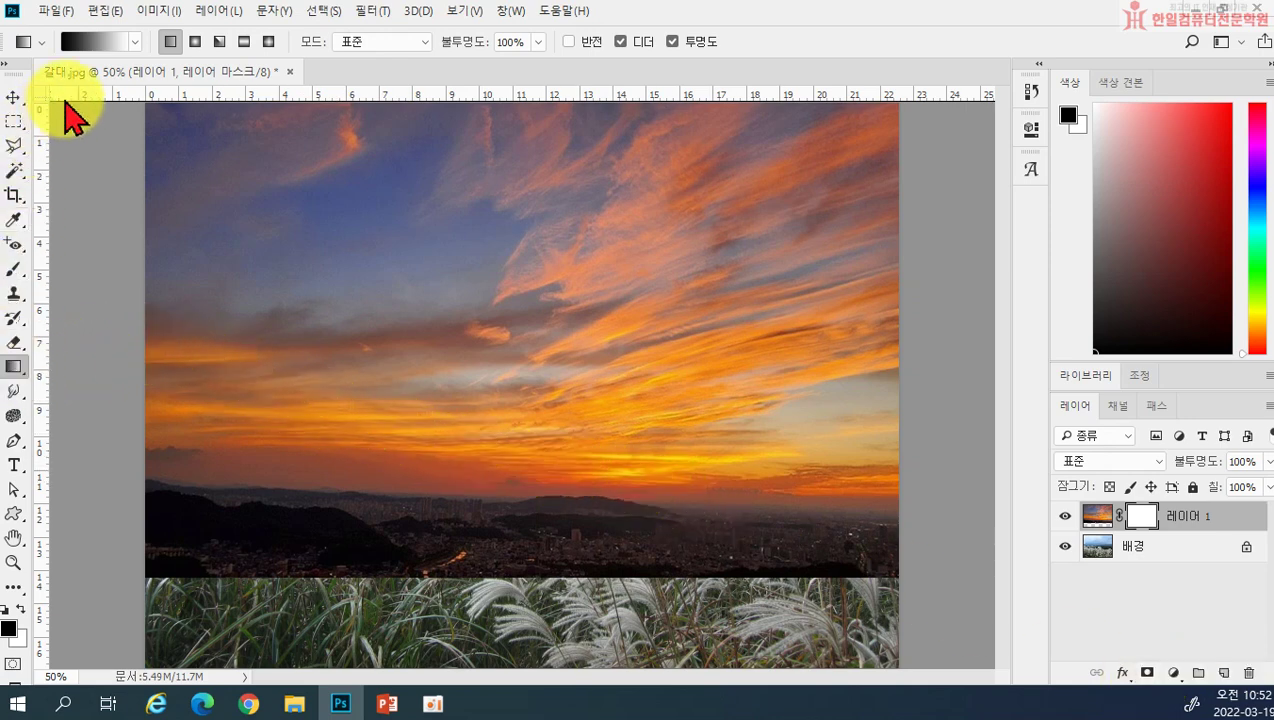
{"action": "left_click", "coordinate": [134, 41]}
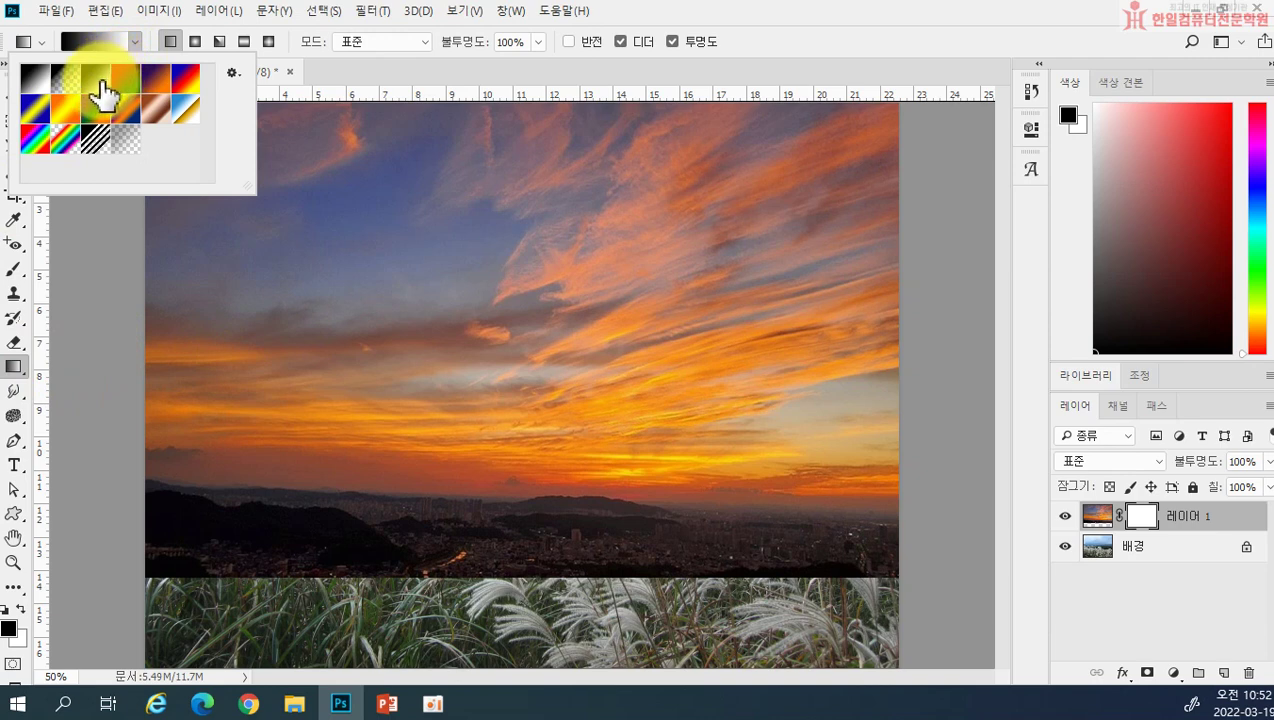
{"action": "left_click", "coordinate": [101, 81]}
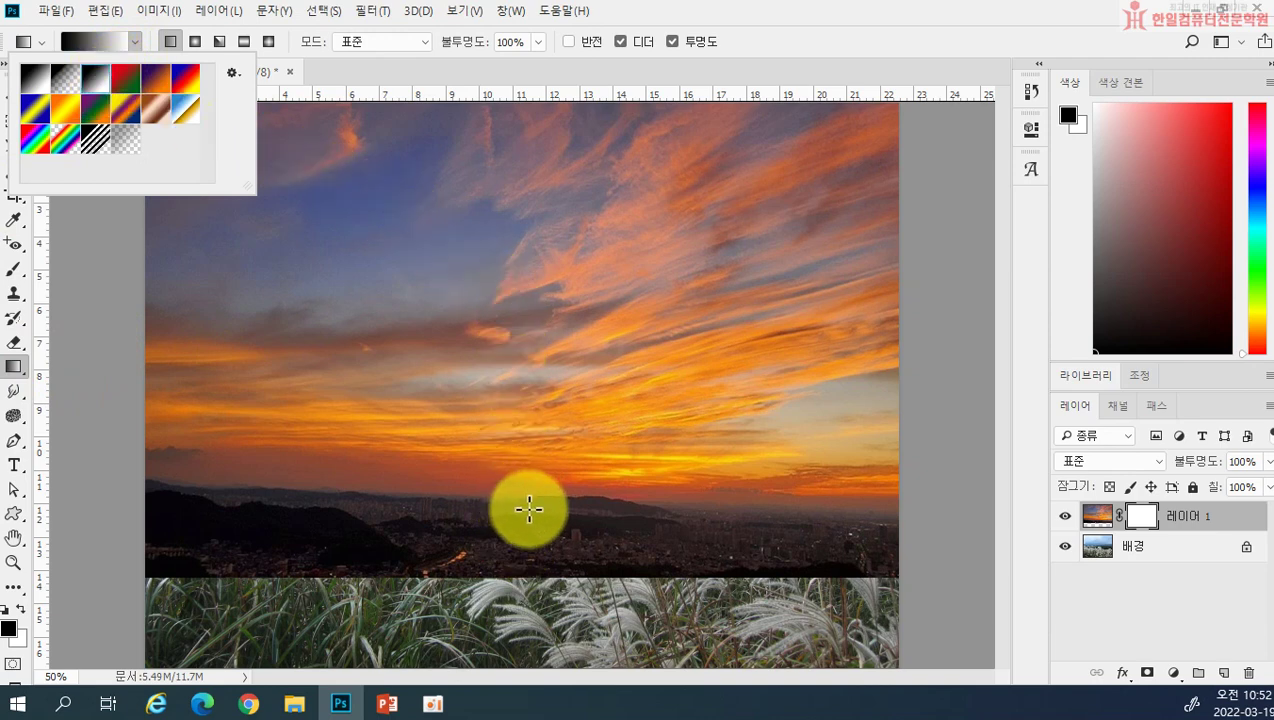
Draw upward black-to-white gradients on the sunset layer's mask from the reeds into the sky, redrawing them to refine the blend
{"action": "left_click_drag", "start_coordinate": [538, 489], "coordinate": [537, 342]}
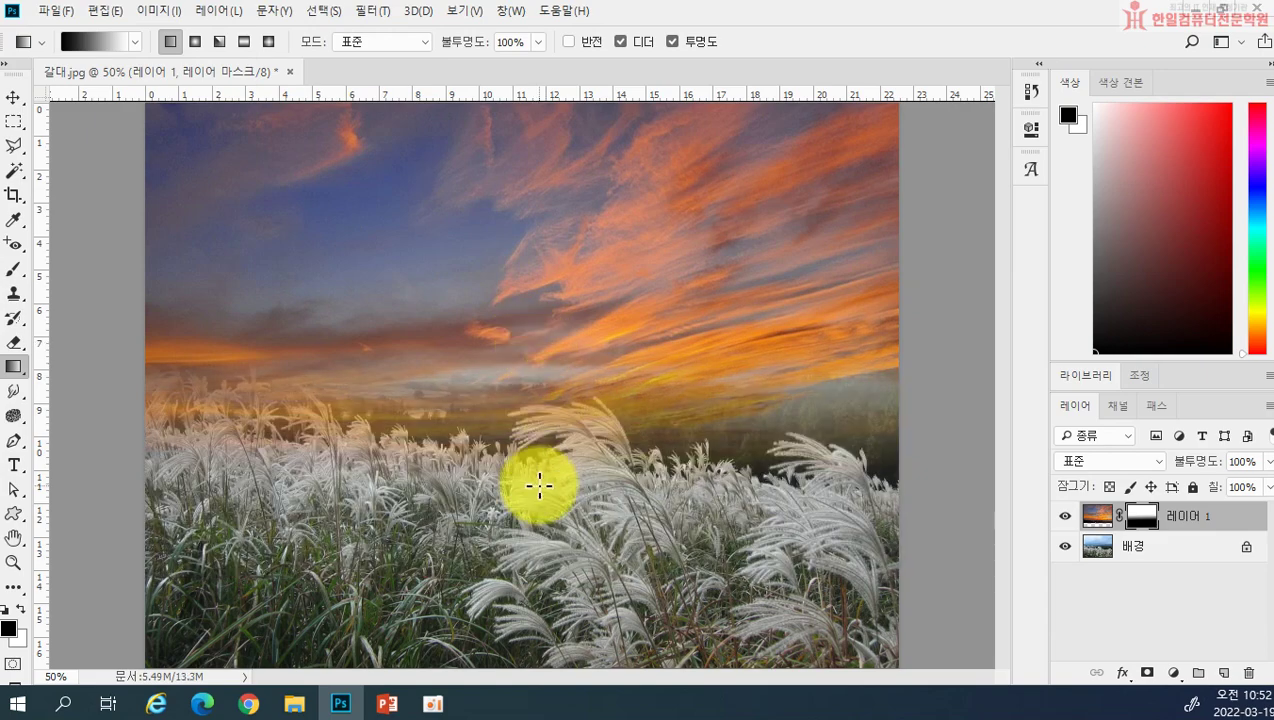
{"action": "key", "text": "ctrl+z"}
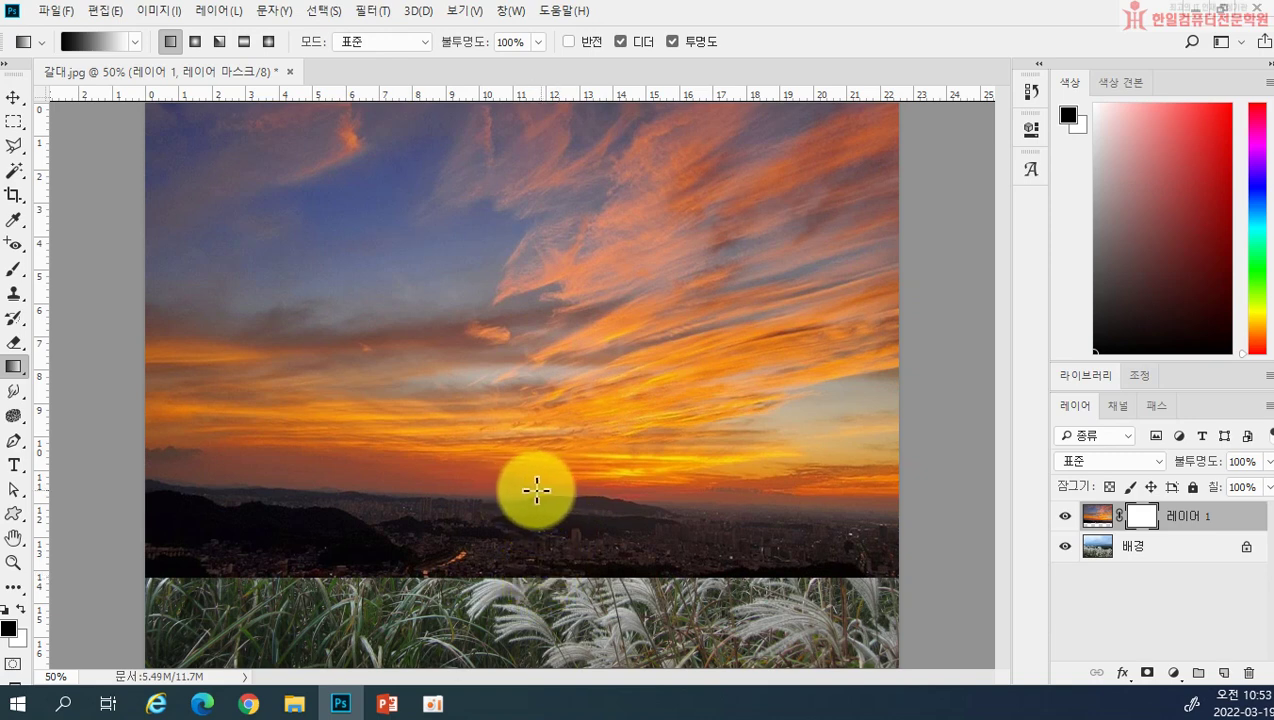
{"action": "left_click_drag", "start_coordinate": [525, 488], "coordinate": [526, 345]}
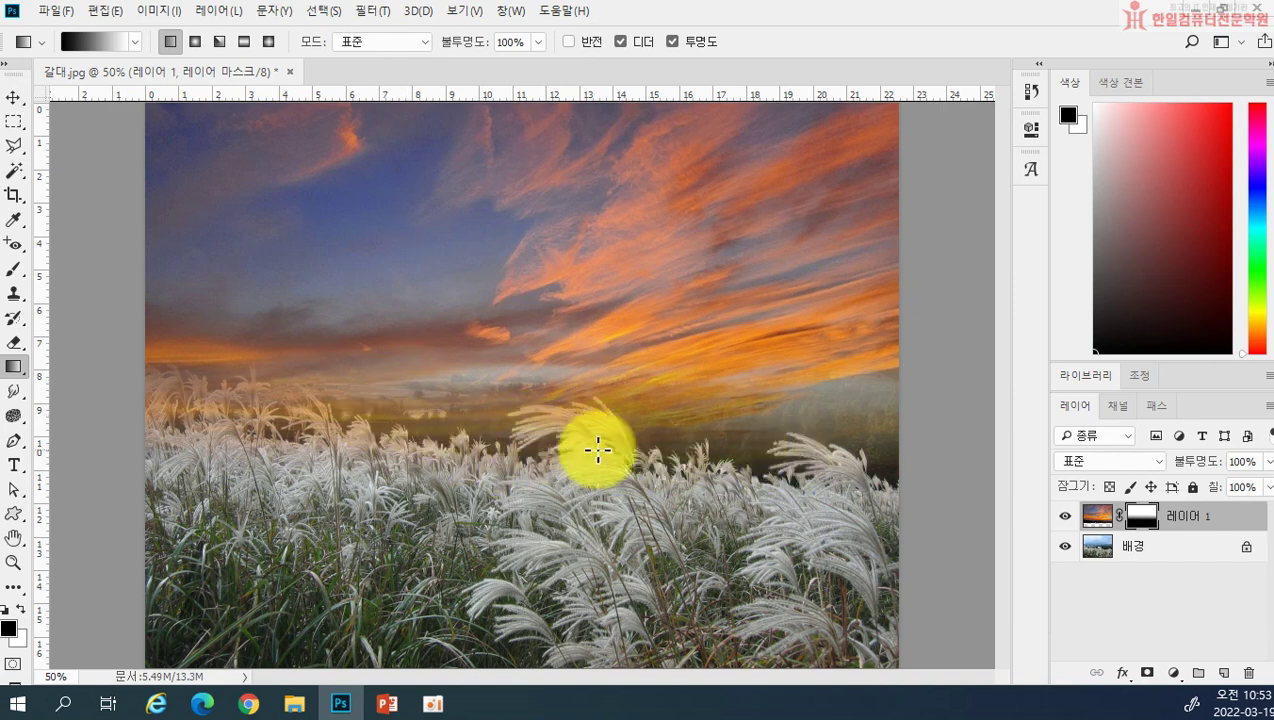
{"action": "left_click_drag", "start_coordinate": [538, 415], "coordinate": [532, 321]}
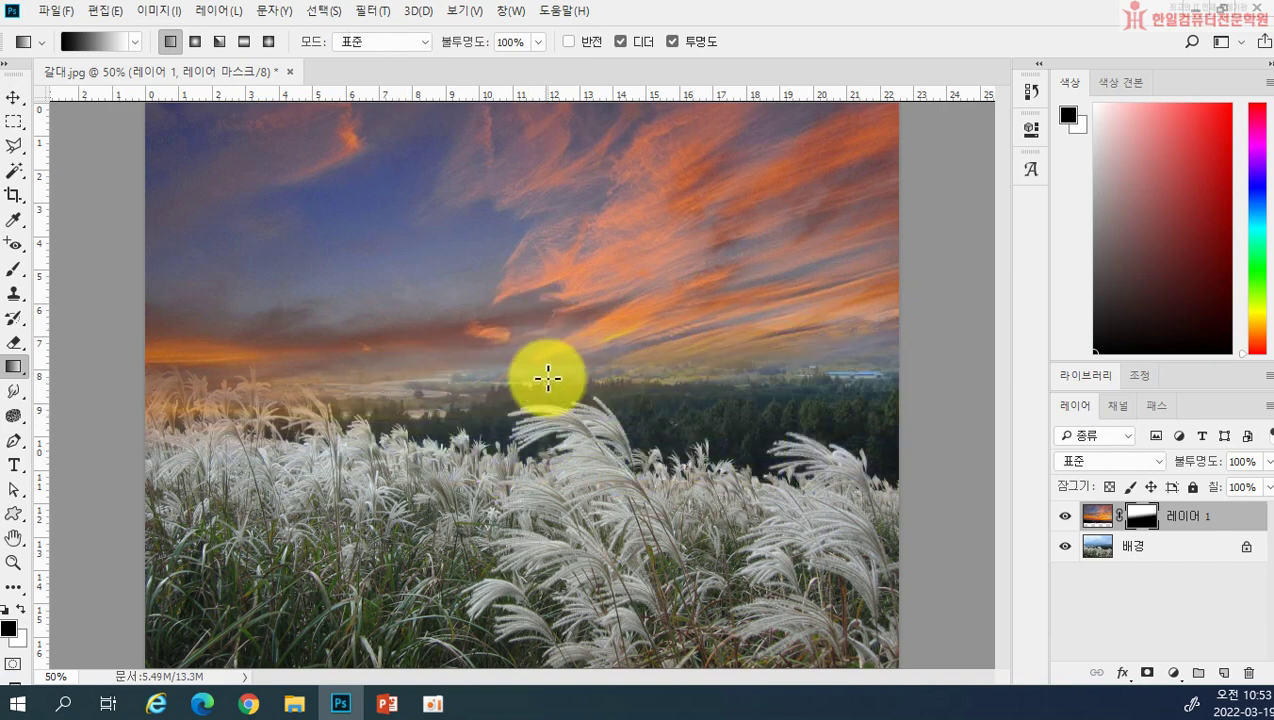
{"action": "left_click_drag", "start_coordinate": [547, 422], "coordinate": [546, 319]}
{"action": "left_click_drag", "start_coordinate": [530, 485], "coordinate": [520, 304]}
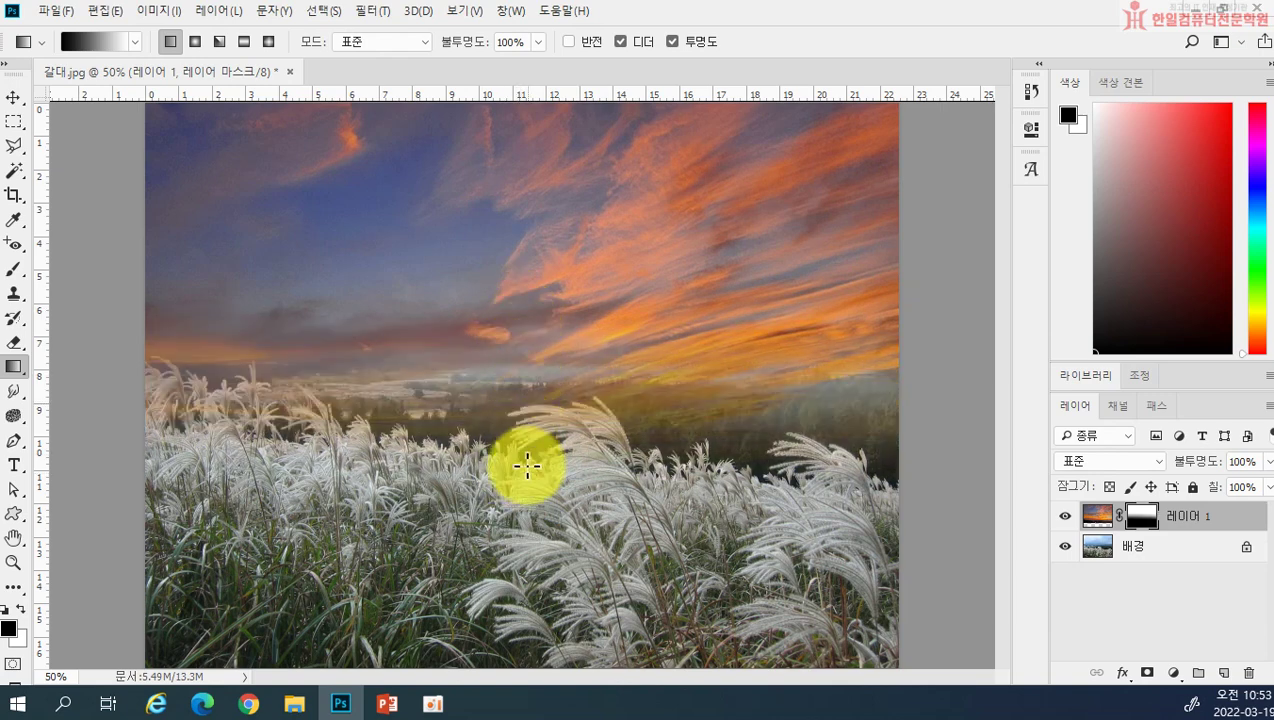
Redraw vertical black-to-white linear gradients on the 레이어 1 mask across the horizon to blend the sunset sky into the reed field
{"action": "left_click_drag", "start_coordinate": [535, 398], "coordinate": [535, 398]}
{"action": "left_click_drag", "start_coordinate": [527, 511], "coordinate": [533, 357]}
{"action": "left_click_drag", "start_coordinate": [523, 412], "coordinate": [523, 412]}
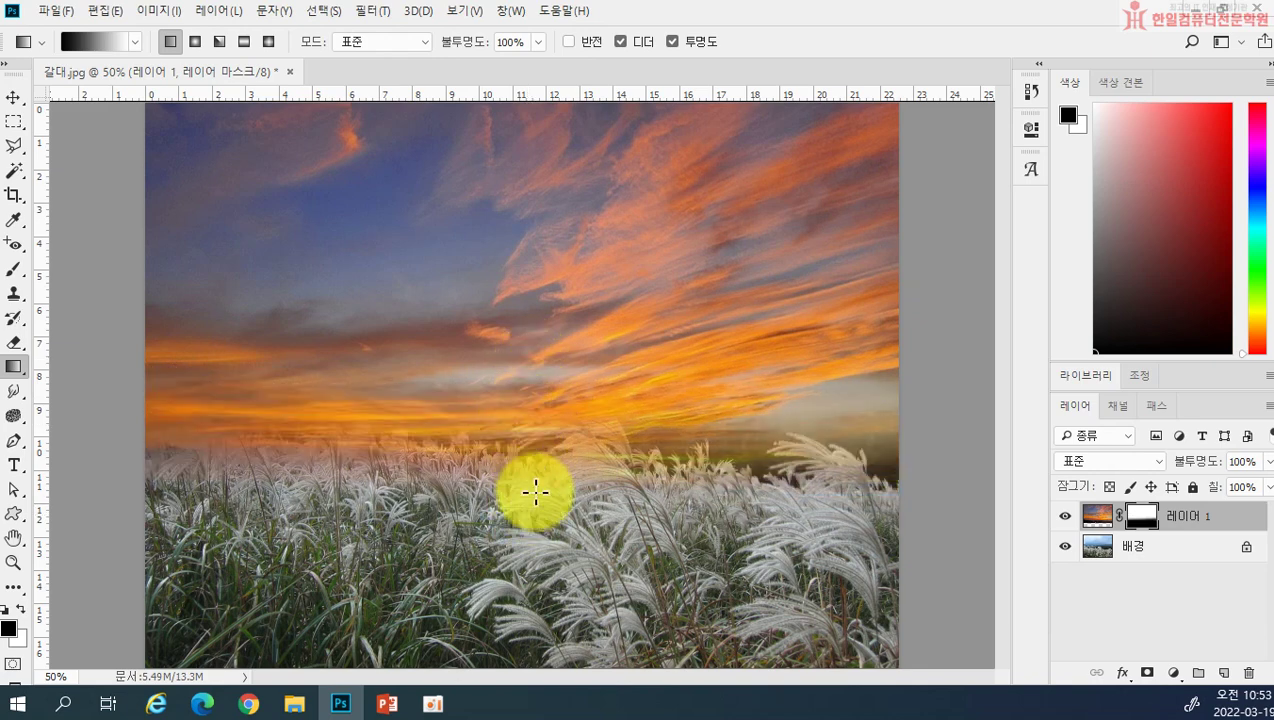
{"action": "left_click_drag", "start_coordinate": [560, 548], "coordinate": [563, 443]}
{"action": "left_click_drag", "start_coordinate": [526, 386], "coordinate": [526, 386]}
{"action": "left_click_drag", "start_coordinate": [513, 516], "coordinate": [524, 432]}
{"action": "left_click_drag", "start_coordinate": [534, 369], "coordinate": [534, 369]}
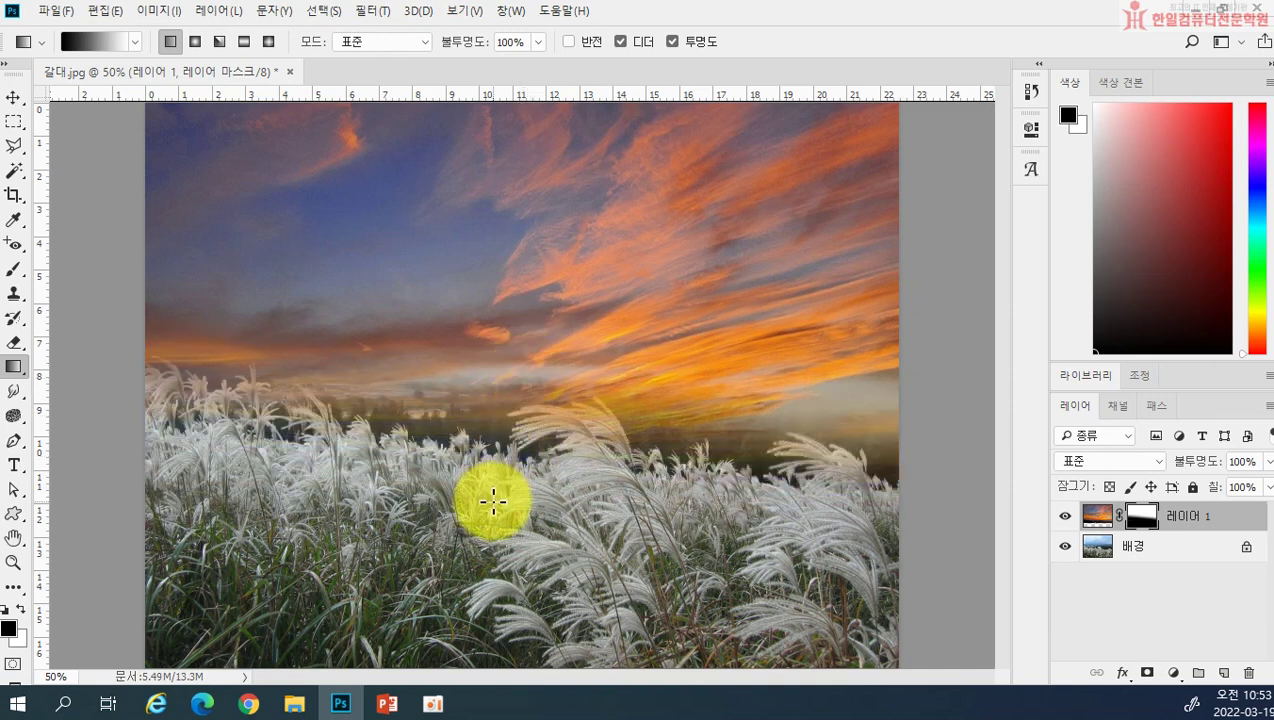
{"action": "left_click_drag", "start_coordinate": [512, 402], "coordinate": [489, 376]}
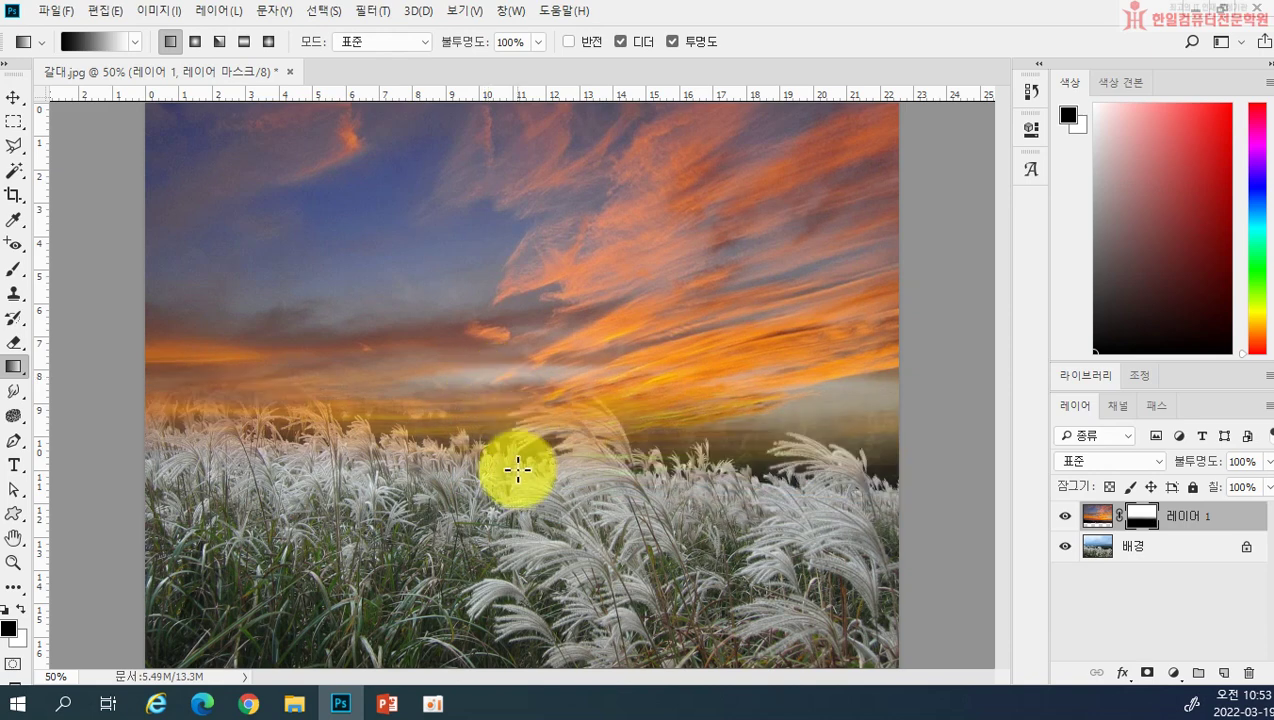
{"action": "left_click_drag", "start_coordinate": [510, 425], "coordinate": [514, 410]}
{"action": "left_click_drag", "start_coordinate": [524, 456], "coordinate": [521, 453]}
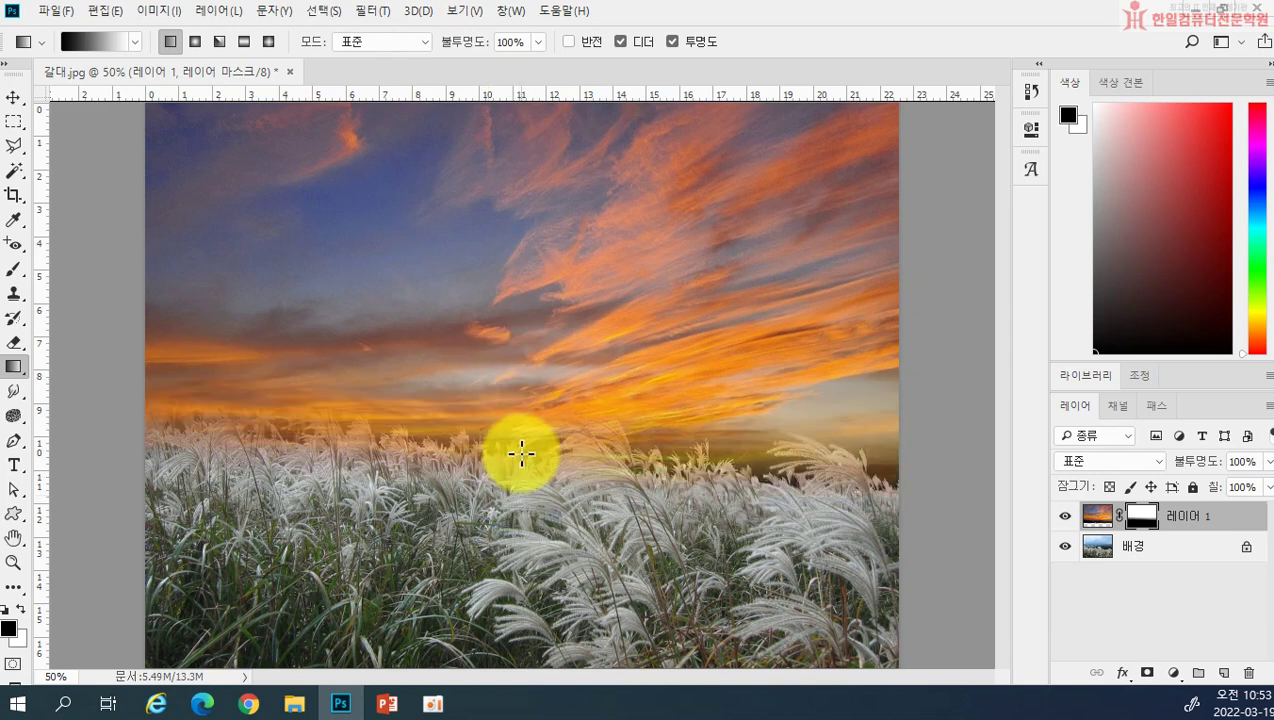
{"action": "left_click_drag", "start_coordinate": [531, 524], "coordinate": [530, 356]}
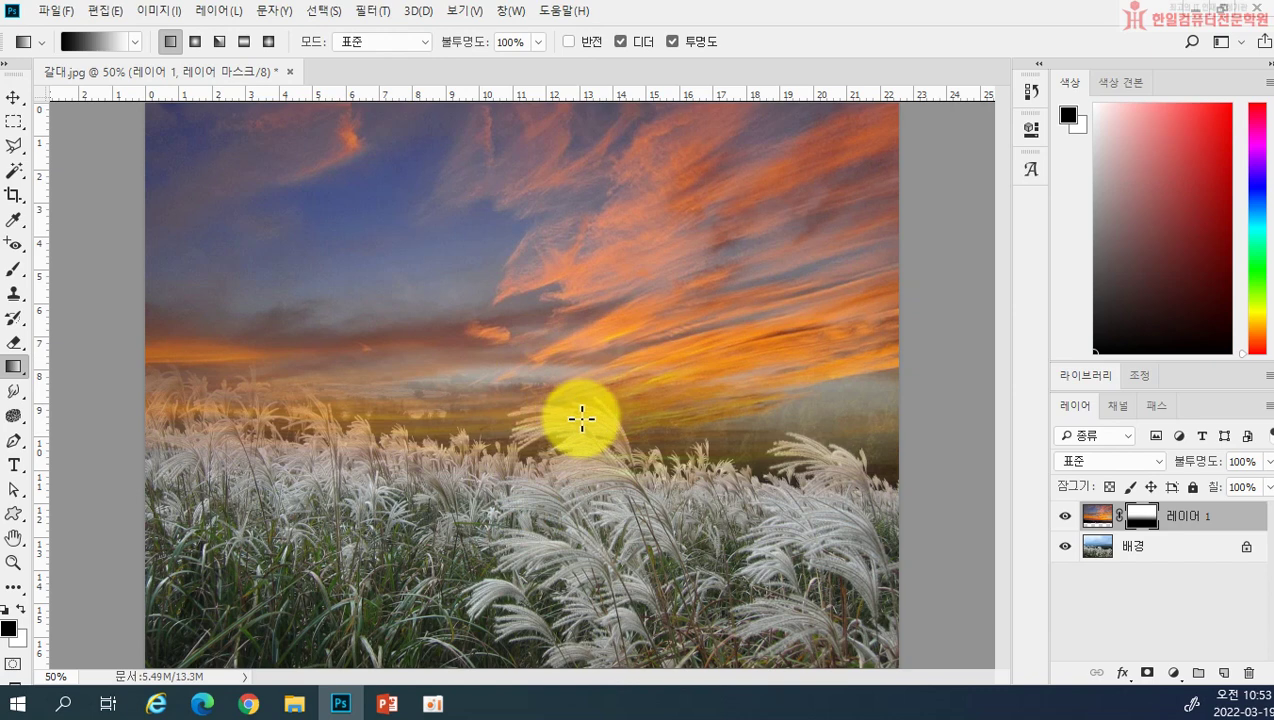
{"action": "left_click_drag", "start_coordinate": [557, 514], "coordinate": [549, 405]}
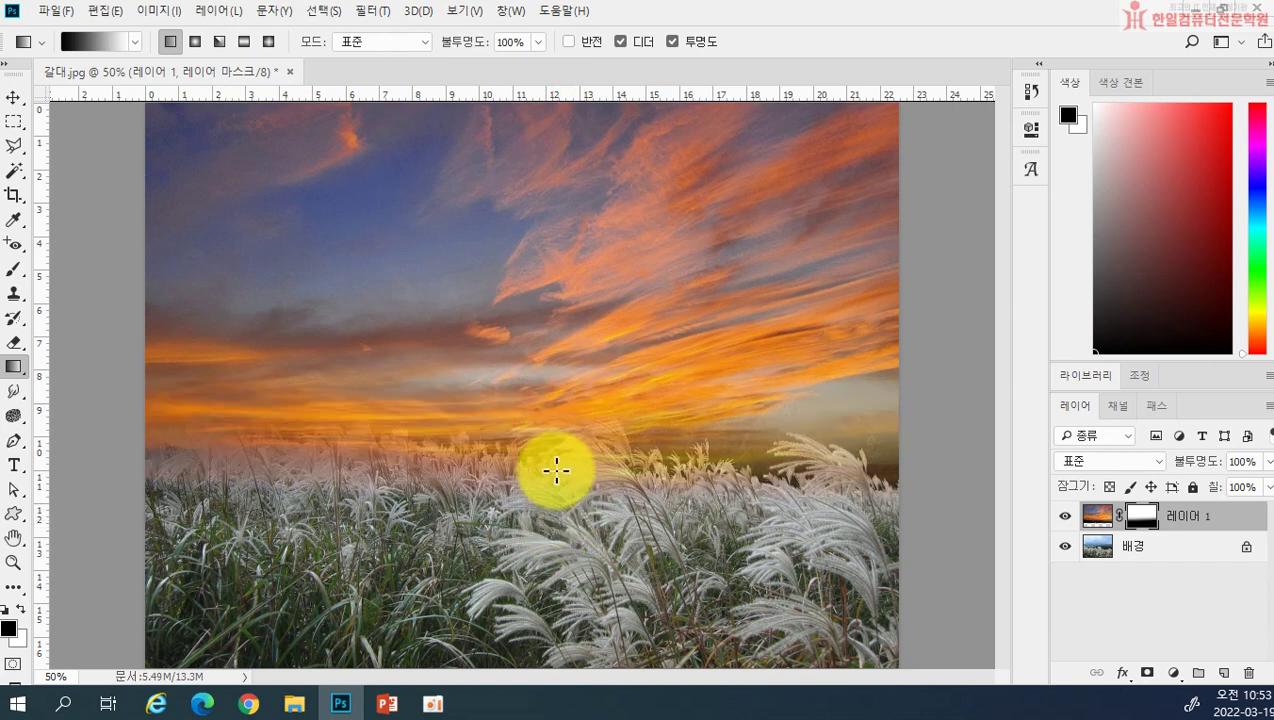
{"action": "left_click_drag", "start_coordinate": [555, 461], "coordinate": [557, 420]}
{"action": "left_click_drag", "start_coordinate": [552, 465], "coordinate": [557, 354]}
{"action": "left_click_drag", "start_coordinate": [563, 478], "coordinate": [568, 385]}
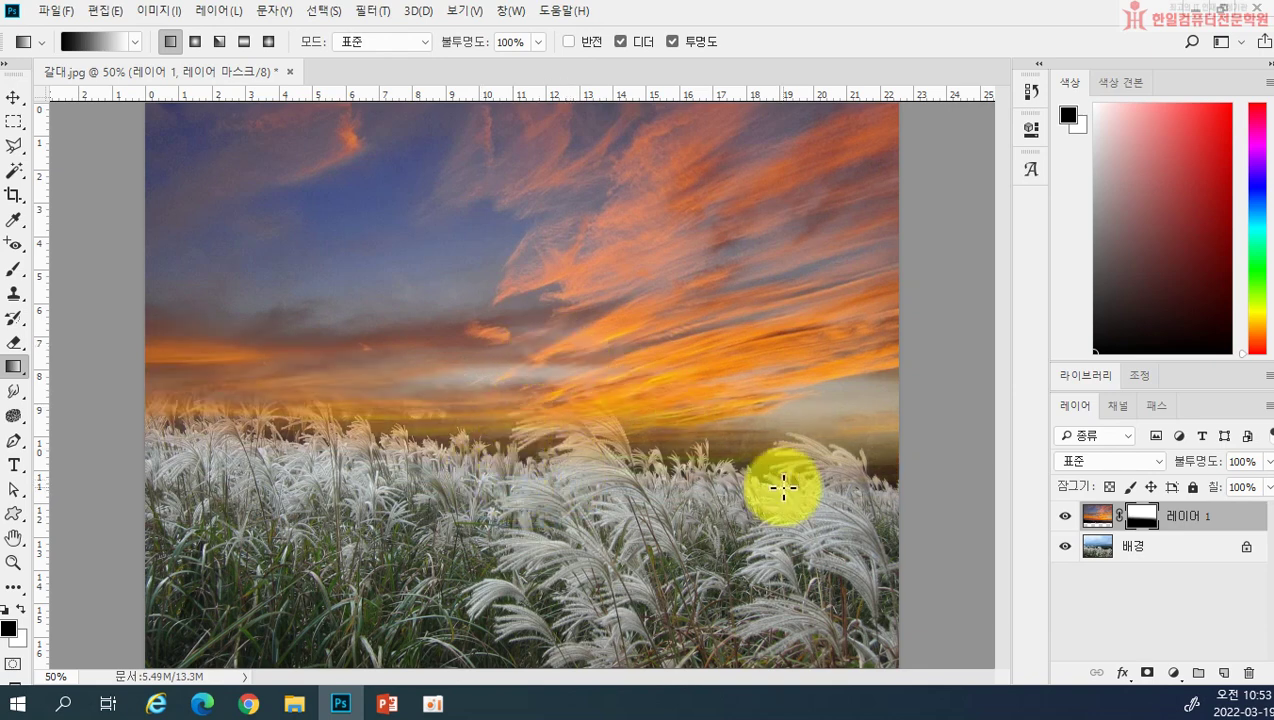
{"action": "left_click_drag", "start_coordinate": [617, 487], "coordinate": [617, 356]}
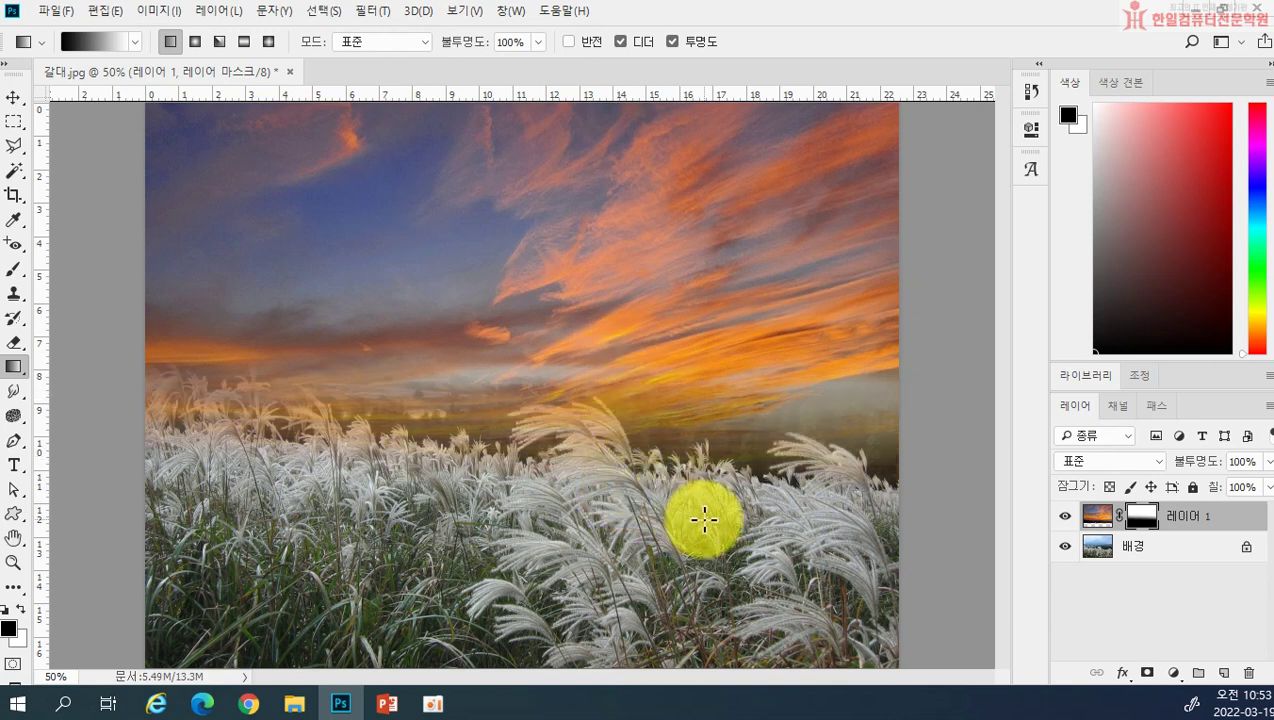
{"action": "left_click_drag", "start_coordinate": [557, 512], "coordinate": [586, 421]}
{"action": "left_click_drag", "start_coordinate": [606, 526], "coordinate": [611, 418]}
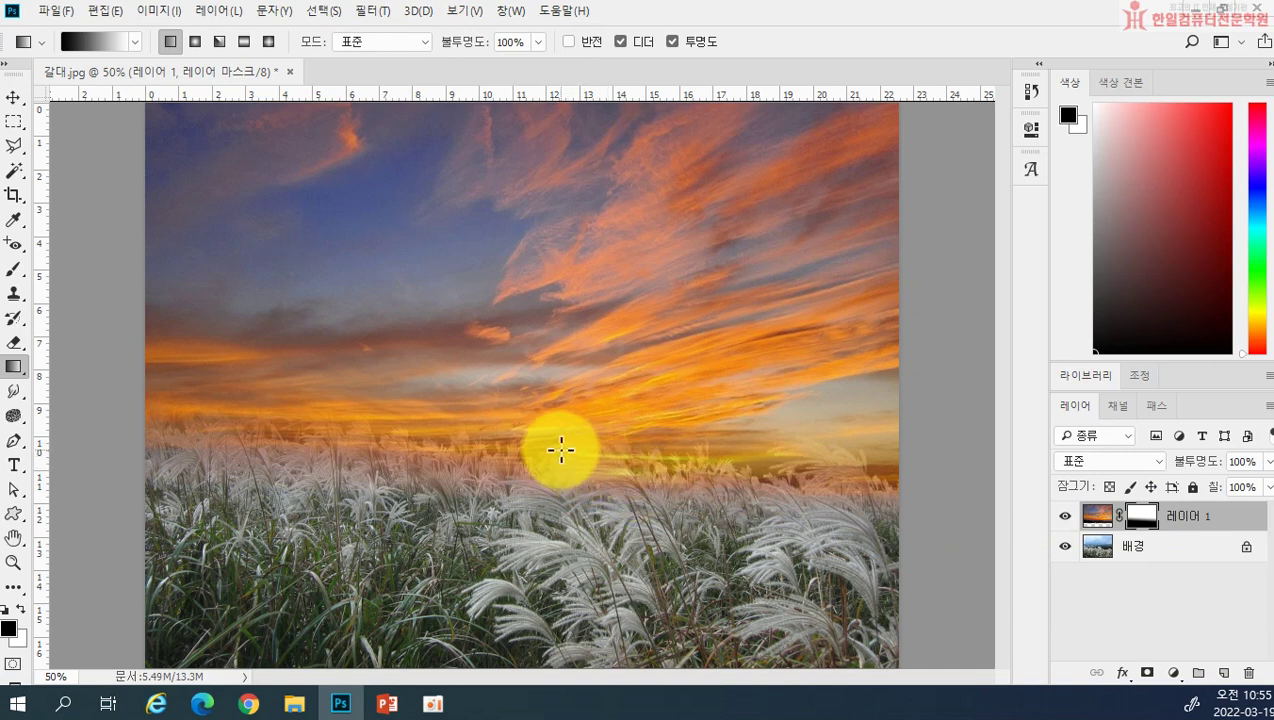
{"action": "left_click", "coordinate": [12, 270]}
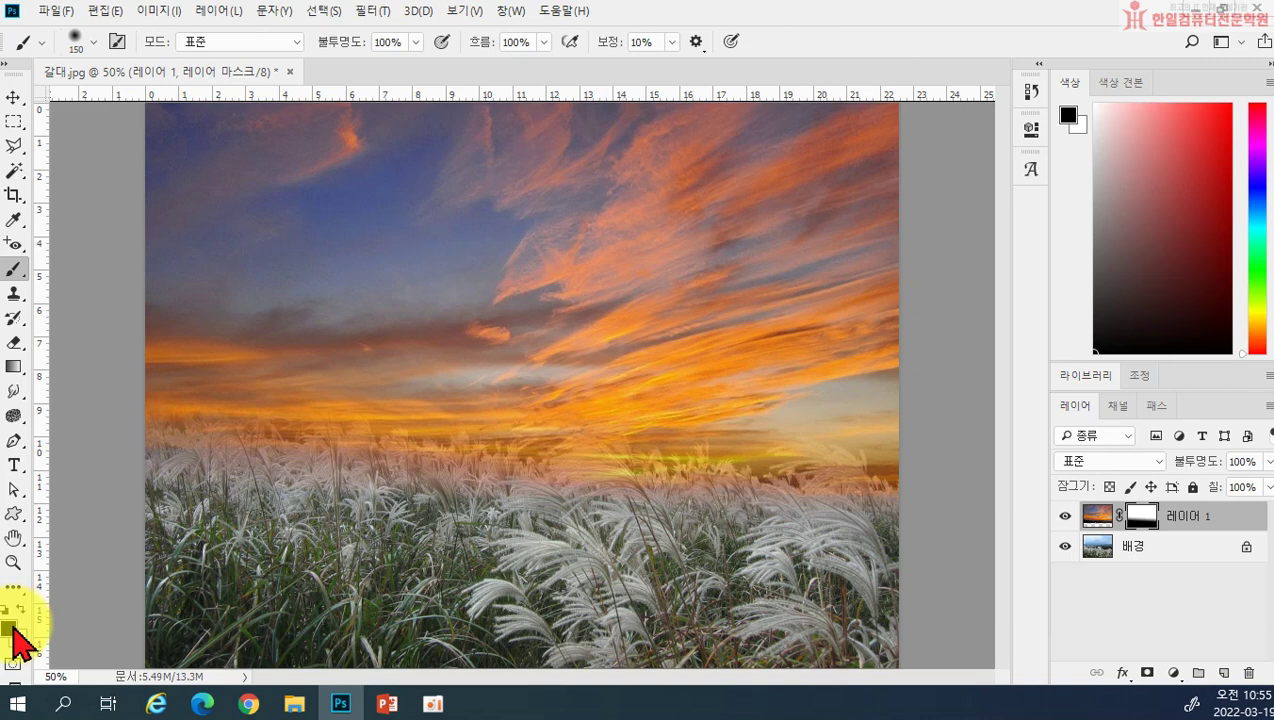
{"action": "left_click", "coordinate": [94, 42]}
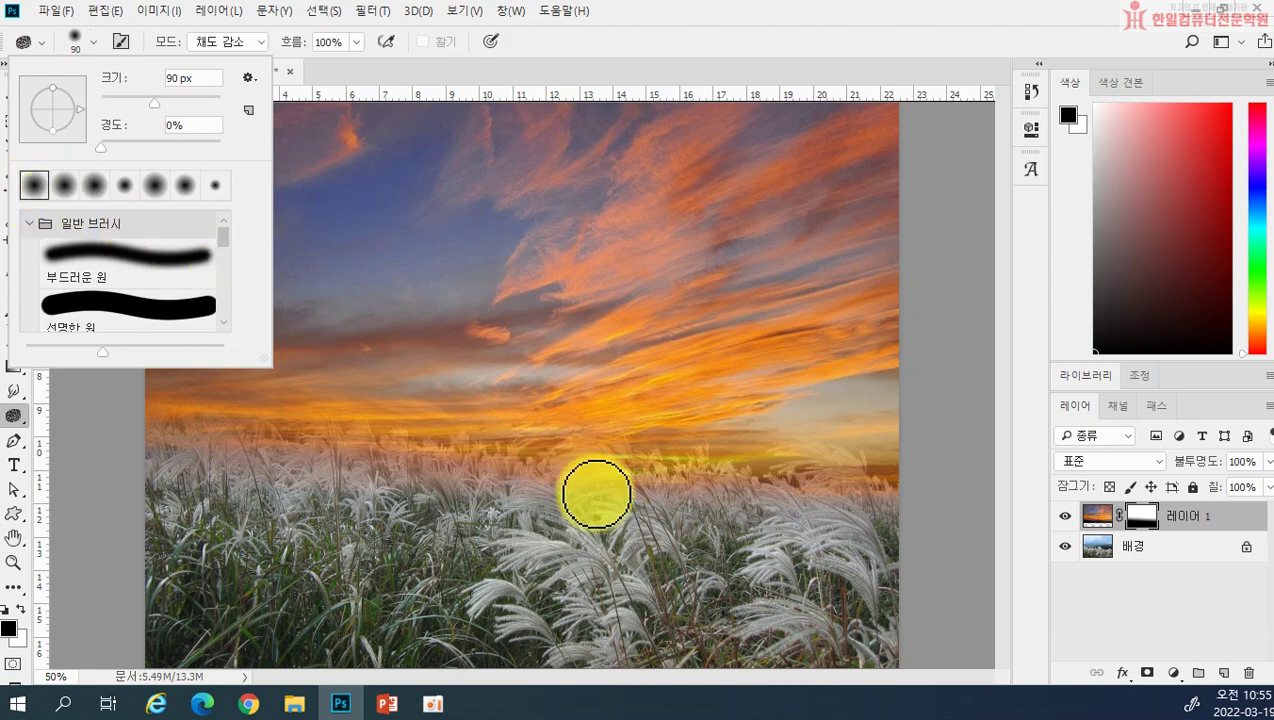
{"action": "left_click", "coordinate": [612, 500]}
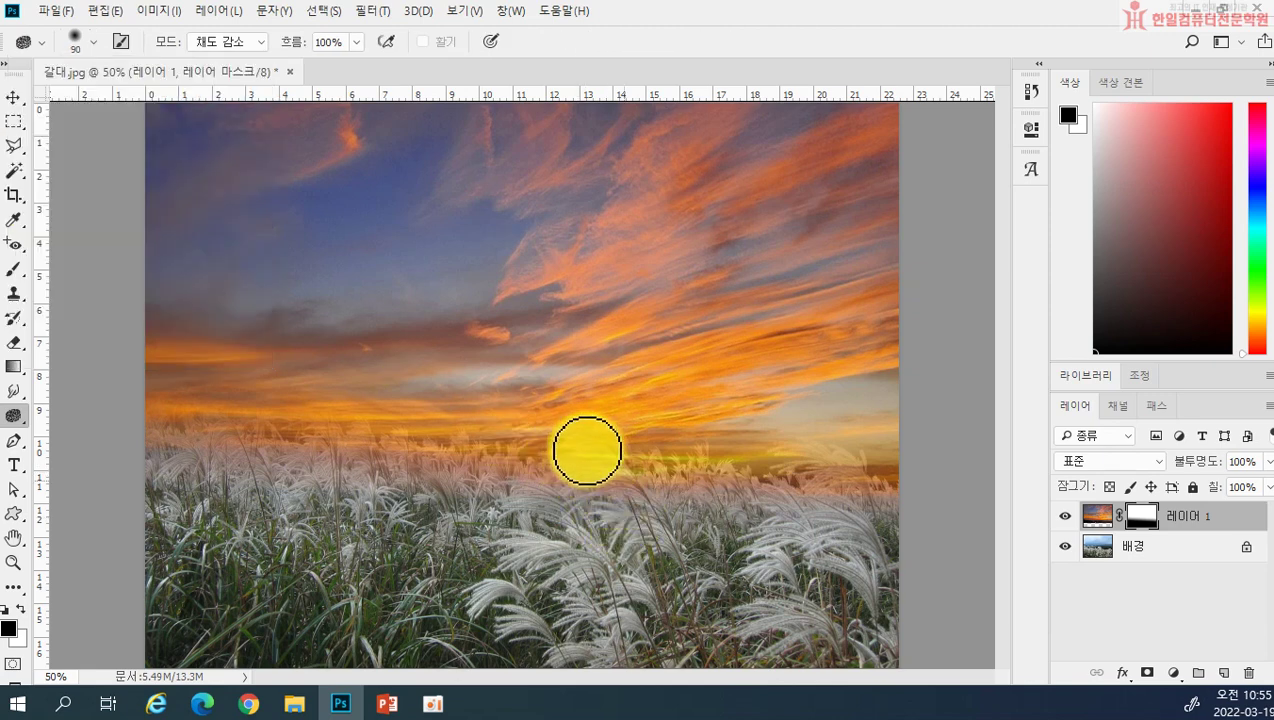
{"action": "left_click", "coordinate": [258, 45]}
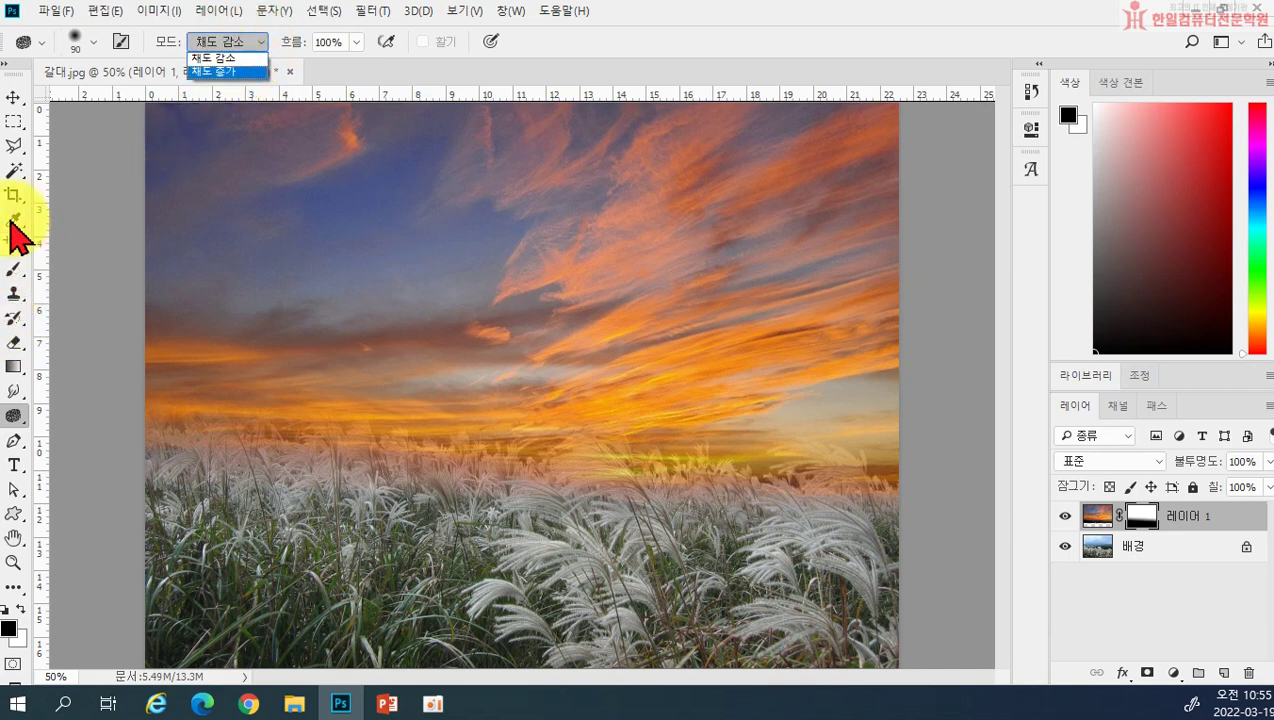
{"action": "left_click", "coordinate": [20, 278]}
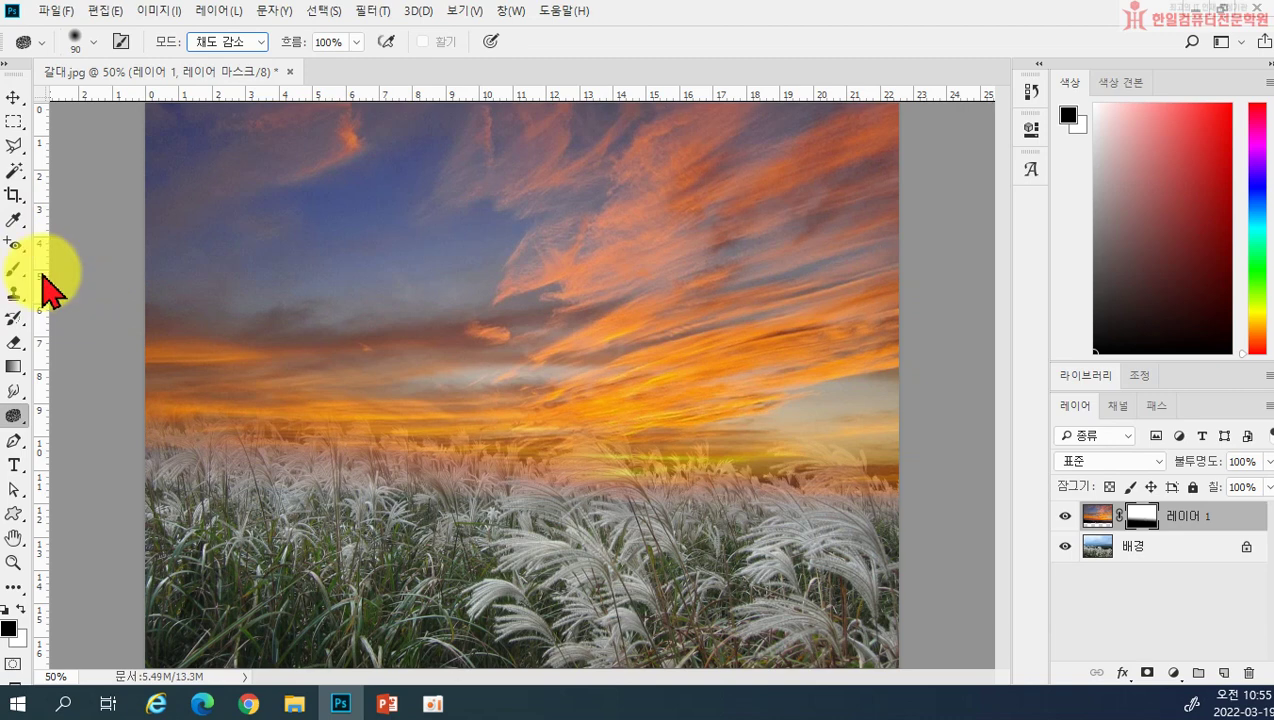
Paint black with the 150 px Brush at 100% opacity on the layer mask across the reeds from the center to the right edge
{"action": "left_click", "coordinate": [14, 270]}
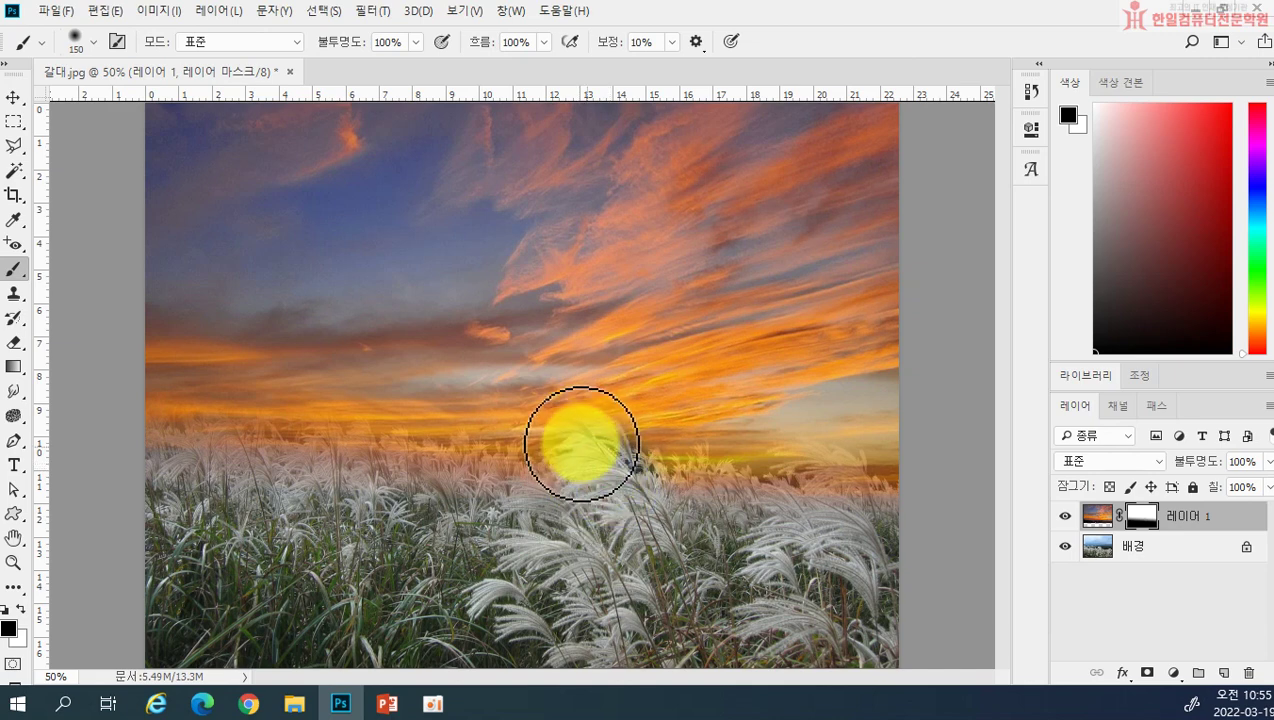
{"action": "mouse_move", "coordinate": [586, 433]}
{"action": "left_mouse_down"}
{"action": "mouse_move", "coordinate": [540, 435]}
{"action": "mouse_move", "coordinate": [606, 489]}
{"action": "left_mouse_up"}
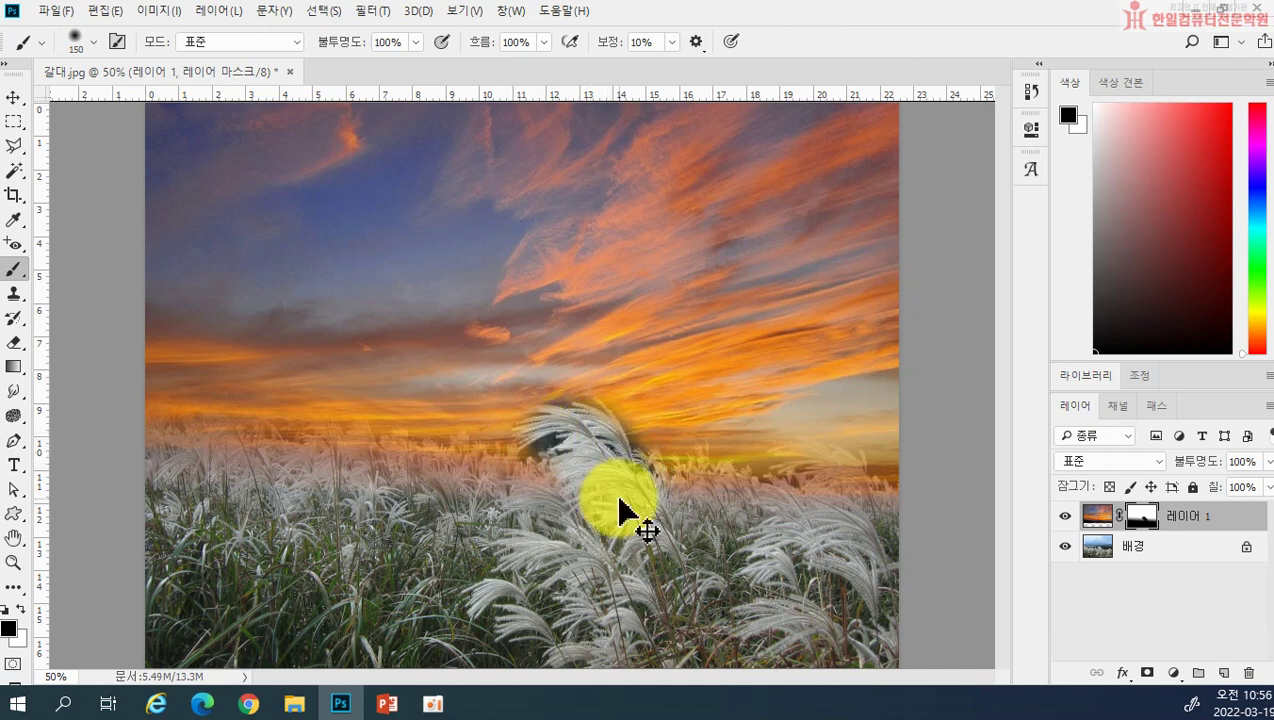
{"action": "key", "text": "ctrl+z"}
{"action": "mouse_move", "coordinate": [482, 485]}
{"action": "left_mouse_down"}
{"action": "mouse_move", "coordinate": [721, 520]}
{"action": "mouse_move", "coordinate": [686, 505]}
{"action": "mouse_move", "coordinate": [706, 496]}
{"action": "mouse_move", "coordinate": [755, 518]}
{"action": "mouse_move", "coordinate": [730, 490]}
{"action": "mouse_move", "coordinate": [835, 533]}
{"action": "mouse_move", "coordinate": [834, 491]}
{"action": "mouse_move", "coordinate": [806, 468]}
{"action": "mouse_move", "coordinate": [890, 512]}
{"action": "left_mouse_up"}
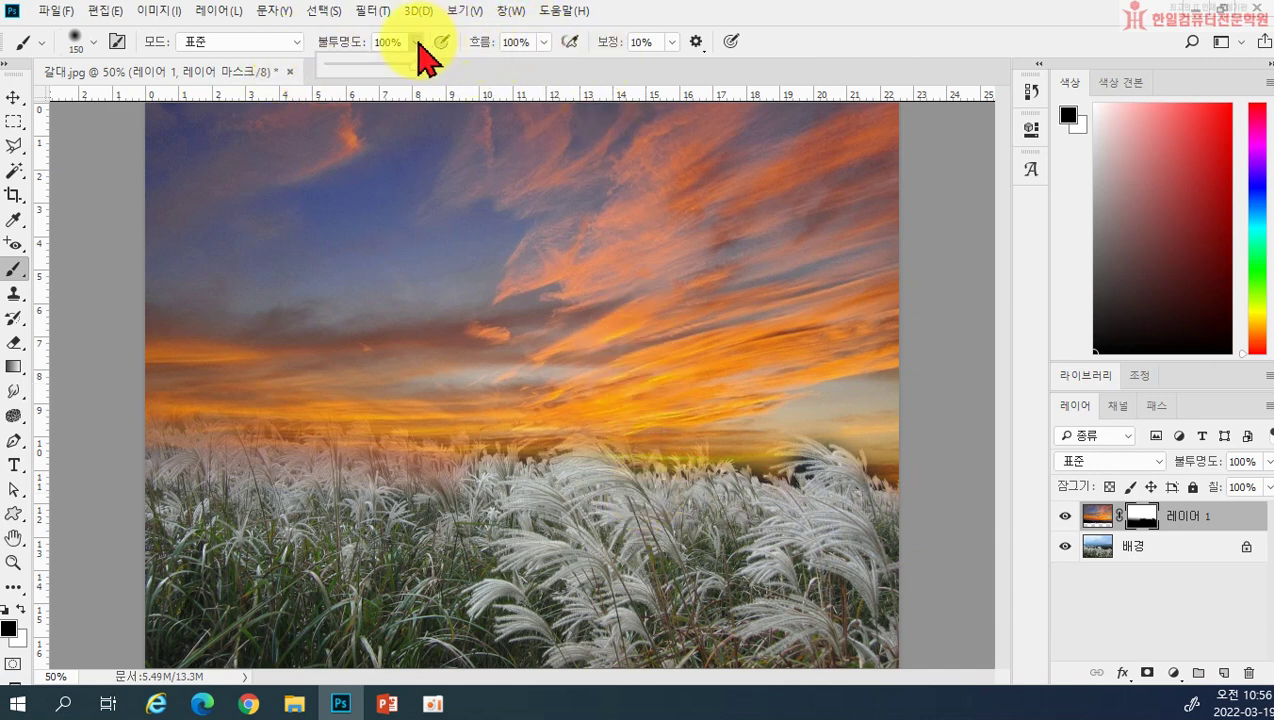
Set the brush opacity to 26% and softly paint black on the mask over the reed tops along the horizon
{"action": "mouse_move", "coordinate": [417, 68]}
{"action": "left_mouse_down"}
{"action": "mouse_move", "coordinate": [372, 70]}
{"action": "mouse_move", "coordinate": [348, 92]}
{"action": "left_mouse_up"}
{"action": "mouse_move", "coordinate": [603, 472]}
{"action": "left_mouse_down"}
{"action": "mouse_move", "coordinate": [552, 427]}
{"action": "mouse_move", "coordinate": [483, 455]}
{"action": "mouse_move", "coordinate": [634, 482]}
{"action": "mouse_move", "coordinate": [533, 443]}
{"action": "mouse_move", "coordinate": [435, 465]}
{"action": "mouse_move", "coordinate": [487, 493]}
{"action": "mouse_move", "coordinate": [328, 429]}
{"action": "mouse_move", "coordinate": [288, 441]}
{"action": "mouse_move", "coordinate": [194, 412]}
{"action": "mouse_move", "coordinate": [213, 438]}
{"action": "mouse_move", "coordinate": [135, 402]}
{"action": "mouse_move", "coordinate": [135, 441]}
{"action": "mouse_move", "coordinate": [147, 421]}
{"action": "mouse_move", "coordinate": [133, 405]}
{"action": "mouse_move", "coordinate": [168, 413]}
{"action": "mouse_move", "coordinate": [166, 395]}
{"action": "mouse_move", "coordinate": [215, 427]}
{"action": "mouse_move", "coordinate": [193, 402]}
{"action": "mouse_move", "coordinate": [266, 440]}
{"action": "mouse_move", "coordinate": [216, 389]}
{"action": "mouse_move", "coordinate": [477, 562]}
{"action": "mouse_move", "coordinate": [644, 618]}
{"action": "mouse_move", "coordinate": [725, 476]}
{"action": "mouse_move", "coordinate": [781, 485]}
{"action": "mouse_move", "coordinate": [803, 468]}
{"action": "mouse_move", "coordinate": [763, 480]}
{"action": "mouse_move", "coordinate": [819, 558]}
{"action": "mouse_move", "coordinate": [639, 440]}
{"action": "mouse_move", "coordinate": [623, 466]}
{"action": "mouse_move", "coordinate": [682, 473]}
{"action": "mouse_move", "coordinate": [687, 452]}
{"action": "mouse_move", "coordinate": [649, 506]}
{"action": "mouse_move", "coordinate": [592, 458]}
{"action": "mouse_move", "coordinate": [611, 454]}
{"action": "mouse_move", "coordinate": [628, 532]}
{"action": "mouse_move", "coordinate": [620, 474]}
{"action": "mouse_move", "coordinate": [505, 477]}
{"action": "mouse_move", "coordinate": [363, 440]}
{"action": "mouse_move", "coordinate": [513, 414]}
{"action": "mouse_move", "coordinate": [777, 536]}
{"action": "left_mouse_up"}
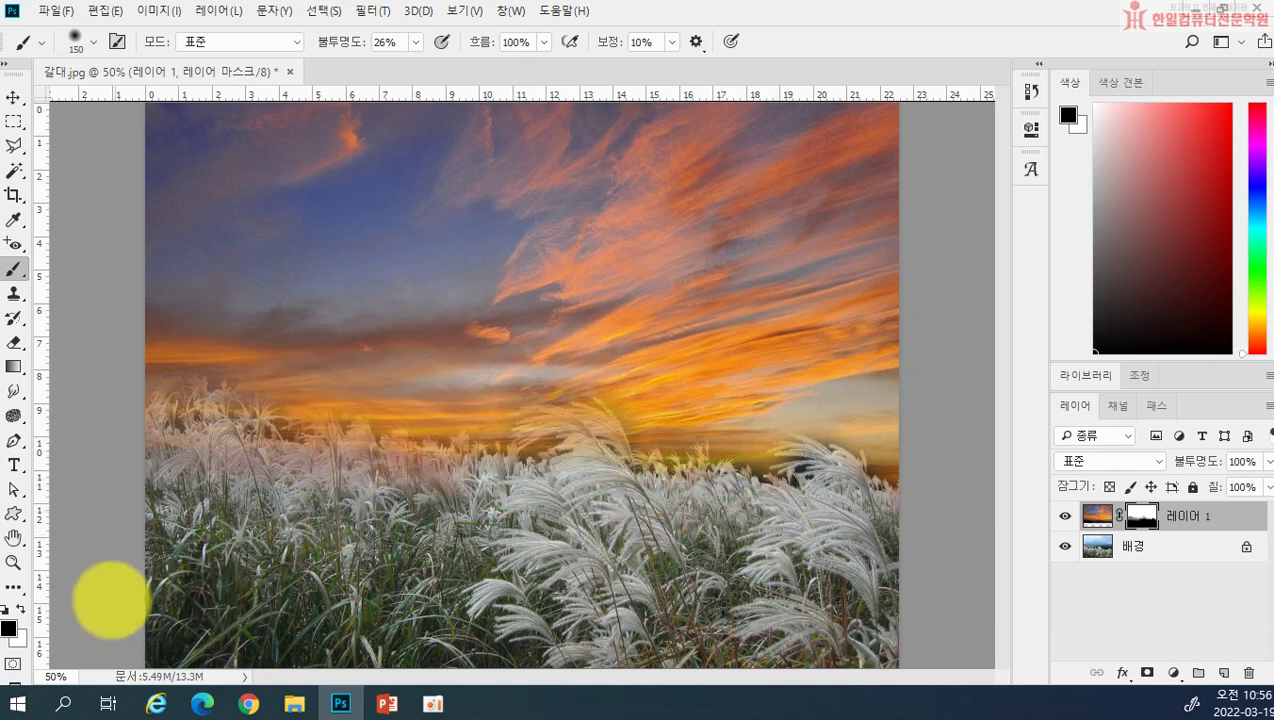
Switch the foreground color to white and lightly paint the mask around the tall central plume to bring back some sunset sky
{"action": "left_click", "coordinate": [22, 607]}
{"action": "mouse_move", "coordinate": [422, 460]}
{"action": "left_mouse_down"}
{"action": "mouse_move", "coordinate": [550, 417]}
{"action": "mouse_move", "coordinate": [638, 416]}
{"action": "mouse_move", "coordinate": [670, 448]}
{"action": "mouse_move", "coordinate": [716, 451]}
{"action": "mouse_move", "coordinate": [673, 425]}
{"action": "mouse_move", "coordinate": [663, 450]}
{"action": "mouse_move", "coordinate": [553, 427]}
{"action": "mouse_move", "coordinate": [511, 388]}
{"action": "mouse_move", "coordinate": [525, 390]}
{"action": "mouse_move", "coordinate": [500, 420]}
{"action": "mouse_move", "coordinate": [503, 440]}
{"action": "mouse_move", "coordinate": [541, 456]}
{"action": "mouse_move", "coordinate": [509, 465]}
{"action": "mouse_move", "coordinate": [345, 403]}
{"action": "mouse_move", "coordinate": [290, 430]}
{"action": "mouse_move", "coordinate": [285, 395]}
{"action": "mouse_move", "coordinate": [550, 359]}
{"action": "mouse_move", "coordinate": [599, 374]}
{"action": "left_mouse_up"}
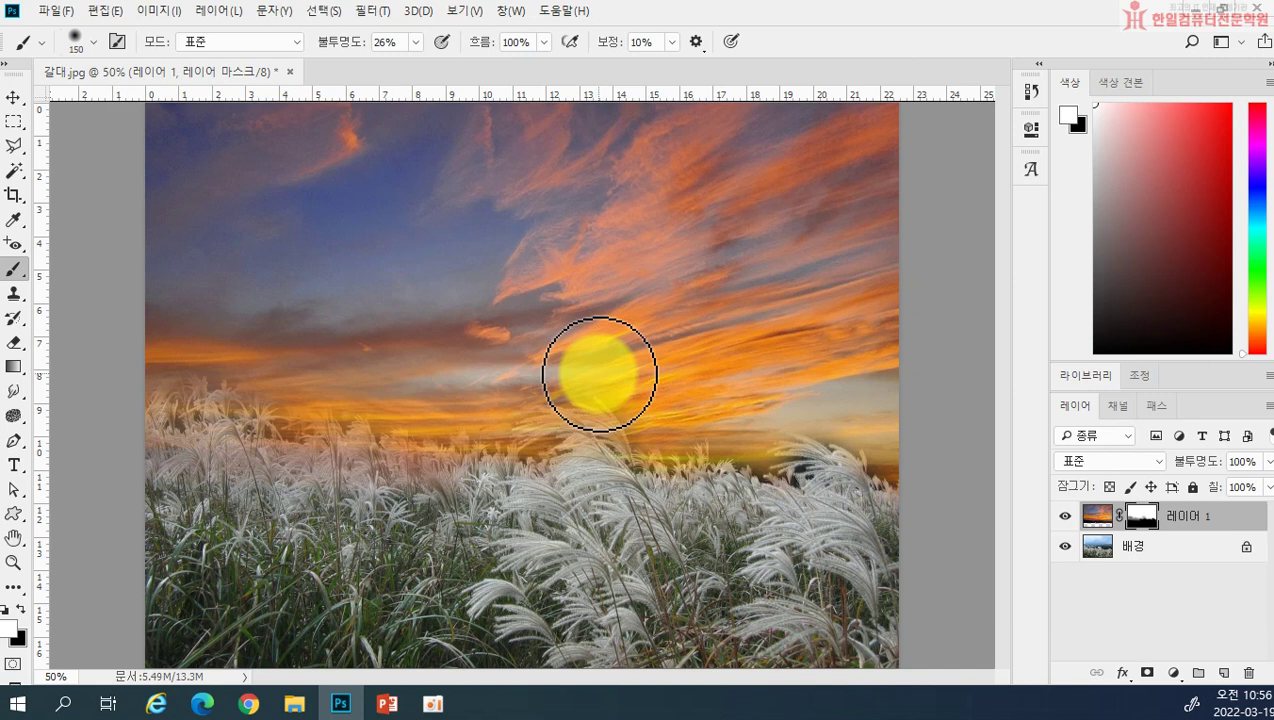
{"action": "mouse_move", "coordinate": [599, 374]}
{"action": "left_mouse_down"}
{"action": "mouse_move", "coordinate": [769, 434]}
{"action": "mouse_move", "coordinate": [786, 463]}
{"action": "mouse_move", "coordinate": [822, 460]}
{"action": "mouse_move", "coordinate": [822, 445]}
{"action": "mouse_move", "coordinate": [696, 411]}
{"action": "mouse_move", "coordinate": [628, 446]}
{"action": "mouse_move", "coordinate": [651, 450]}
{"action": "mouse_move", "coordinate": [580, 431]}
{"action": "mouse_move", "coordinate": [641, 529]}
{"action": "left_mouse_up"}
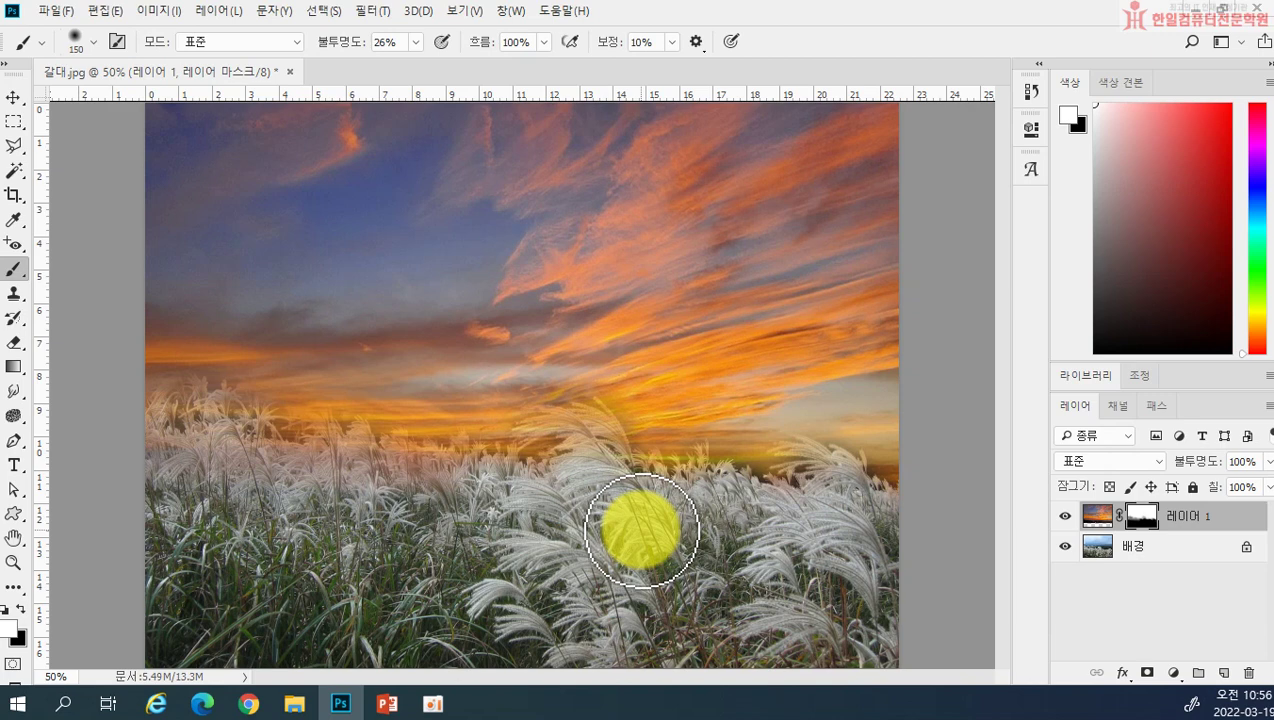
{"action": "mouse_move", "coordinate": [641, 529]}
{"action": "left_mouse_down"}
{"action": "mouse_move", "coordinate": [378, 364]}
{"action": "mouse_move", "coordinate": [520, 441]}
{"action": "mouse_move", "coordinate": [390, 316]}
{"action": "mouse_move", "coordinate": [55, 262]}
{"action": "left_mouse_up"}
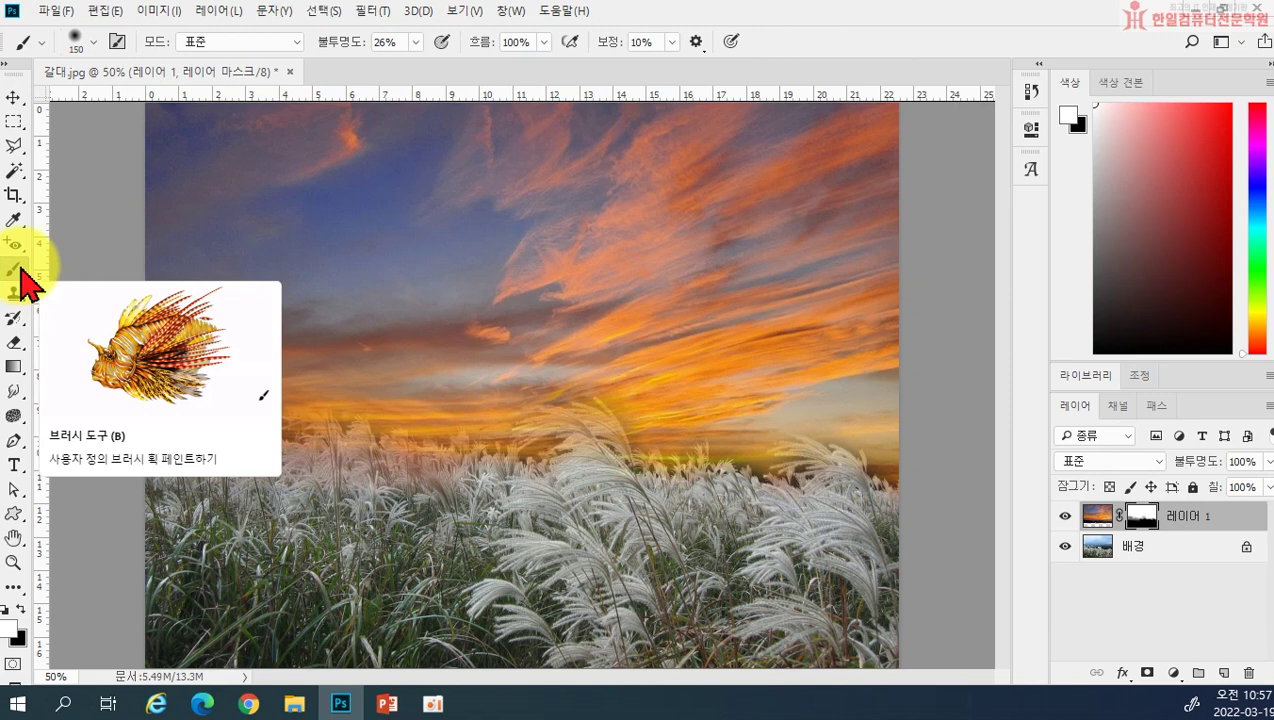
Switch the foreground color to black and lightly paint the mask along the left part of the horizon to reveal more reeds
{"action": "left_click", "coordinate": [22, 609]}
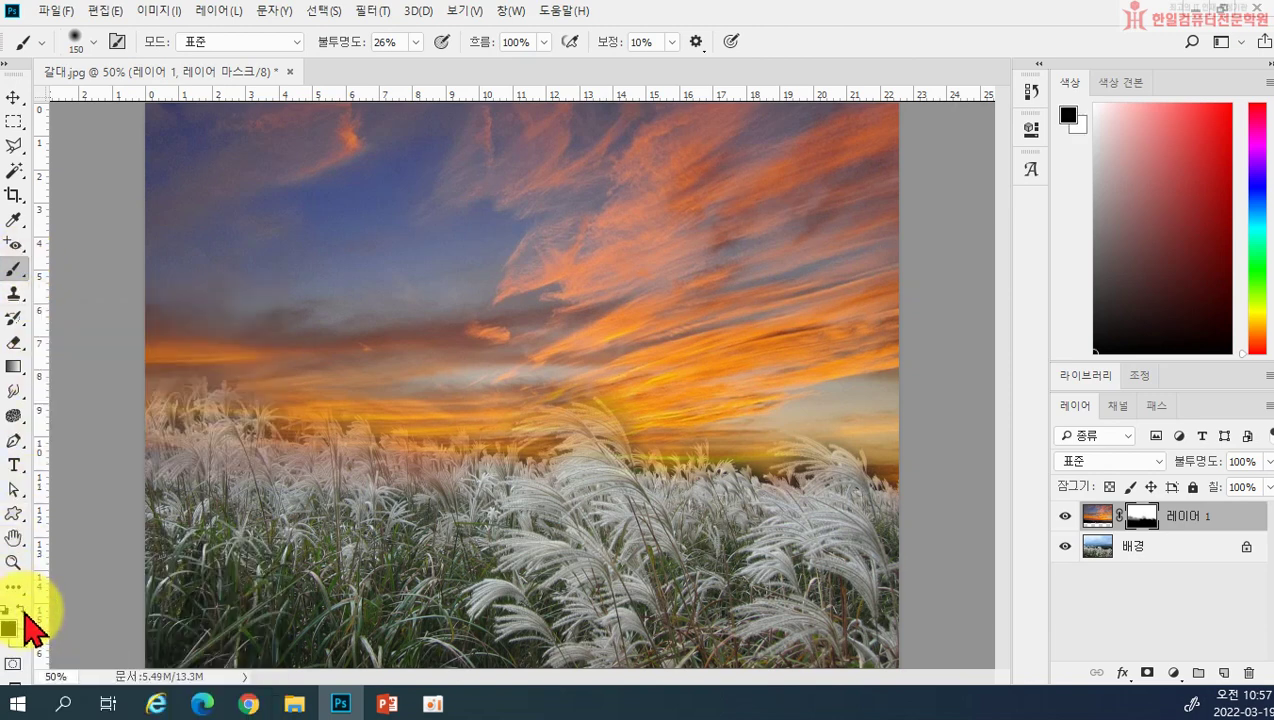
{"action": "mouse_move", "coordinate": [498, 368]}
{"action": "left_mouse_down"}
{"action": "mouse_move", "coordinate": [418, 478]}
{"action": "mouse_move", "coordinate": [435, 449]}
{"action": "mouse_move", "coordinate": [373, 461]}
{"action": "mouse_move", "coordinate": [396, 435]}
{"action": "mouse_move", "coordinate": [407, 441]}
{"action": "mouse_move", "coordinate": [407, 489]}
{"action": "mouse_move", "coordinate": [230, 424]}
{"action": "mouse_move", "coordinate": [284, 478]}
{"action": "mouse_move", "coordinate": [179, 347]}
{"action": "left_mouse_up"}
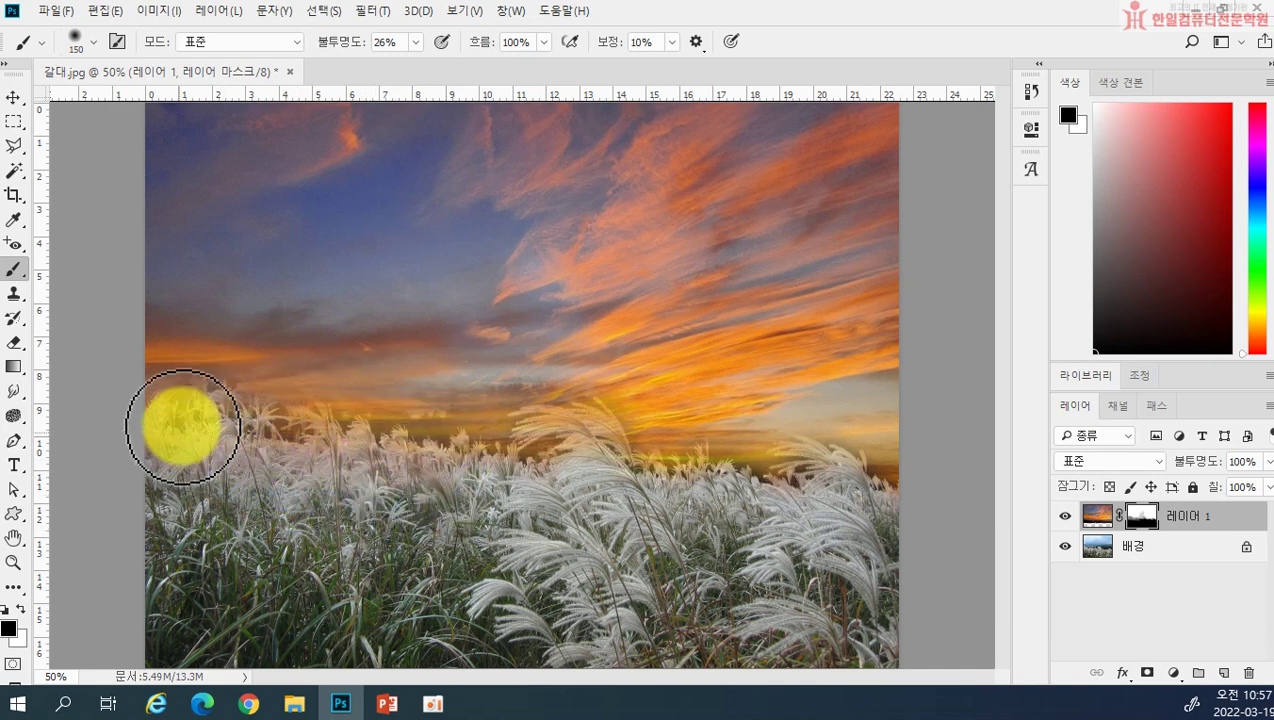
Switch to white, raise the brush opacity to 100%, and paint the mask over the left reeds to cover them with the sunset image
{"action": "left_click", "coordinate": [22, 609]}
{"action": "mouse_move", "coordinate": [304, 468]}
{"action": "left_mouse_down"}
{"action": "mouse_move", "coordinate": [328, 491]}
{"action": "mouse_move", "coordinate": [259, 426]}
{"action": "mouse_move", "coordinate": [182, 407]}
{"action": "mouse_move", "coordinate": [177, 418]}
{"action": "mouse_move", "coordinate": [284, 375]}
{"action": "left_mouse_up"}
{"action": "left_click", "coordinate": [415, 42]}
{"action": "left_click_drag", "start_coordinate": [432, 62], "coordinate": [485, 66]}
{"action": "mouse_move", "coordinate": [400, 430]}
{"action": "left_mouse_down"}
{"action": "mouse_move", "coordinate": [171, 469]}
{"action": "mouse_move", "coordinate": [205, 483]}
{"action": "mouse_move", "coordinate": [290, 475]}
{"action": "left_mouse_up"}
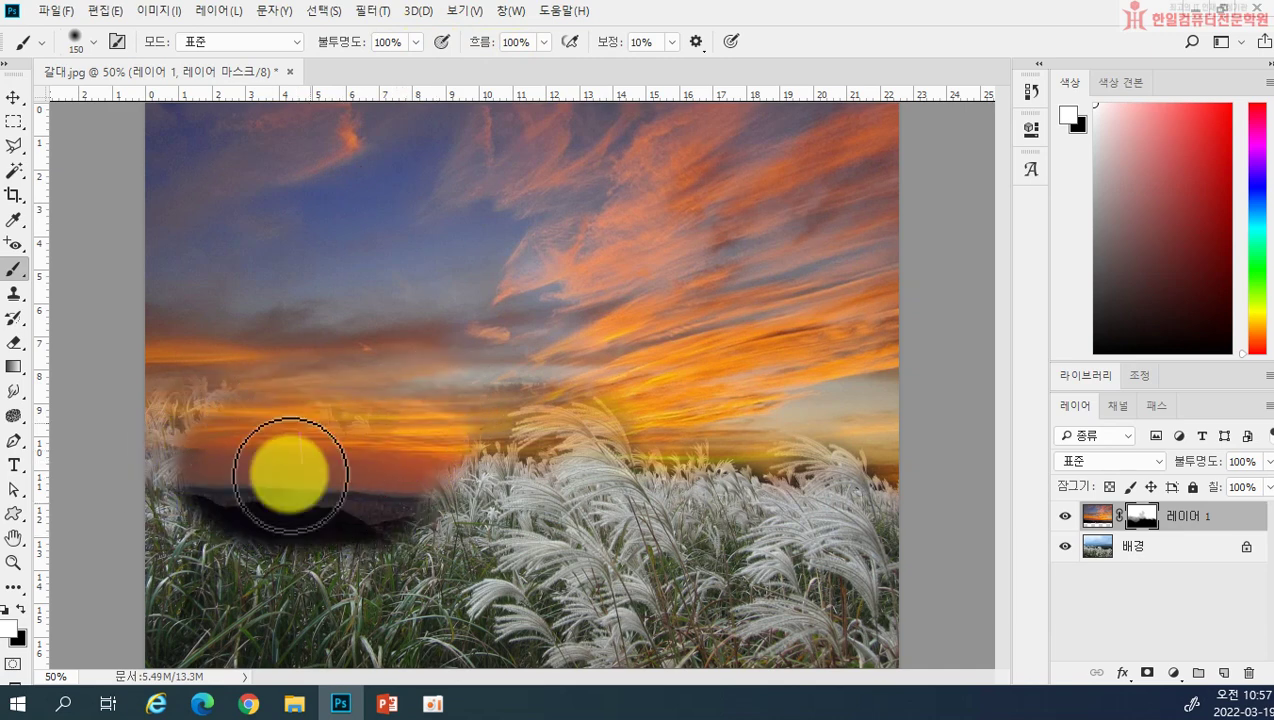
Switch the foreground color to black and paint the mask over the covered left area to reveal the reeds again
{"action": "left_click", "coordinate": [20, 609]}
{"action": "mouse_move", "coordinate": [176, 526]}
{"action": "left_mouse_down"}
{"action": "mouse_move", "coordinate": [211, 559]}
{"action": "mouse_move", "coordinate": [206, 527]}
{"action": "mouse_move", "coordinate": [188, 532]}
{"action": "mouse_move", "coordinate": [267, 525]}
{"action": "mouse_move", "coordinate": [239, 501]}
{"action": "mouse_move", "coordinate": [272, 490]}
{"action": "left_mouse_up"}
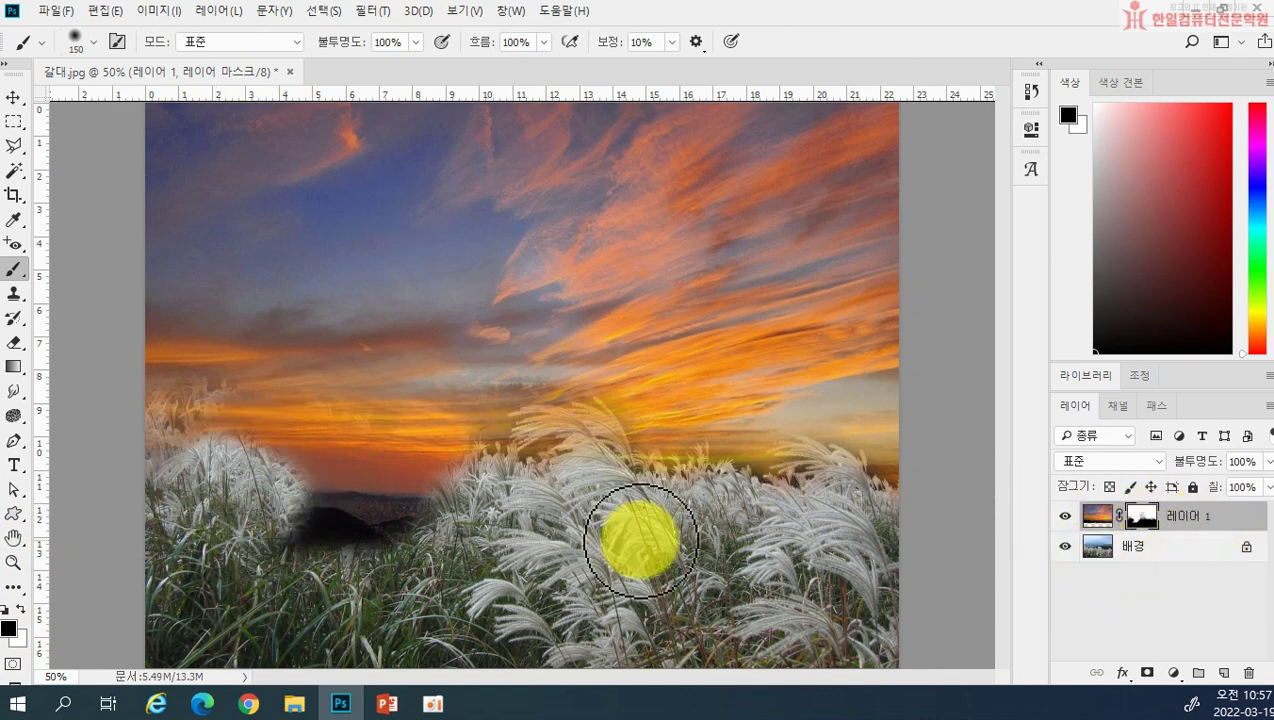
{"action": "mouse_move", "coordinate": [313, 546]}
{"action": "left_mouse_down"}
{"action": "mouse_move", "coordinate": [399, 514]}
{"action": "mouse_move", "coordinate": [301, 502]}
{"action": "mouse_move", "coordinate": [367, 517]}
{"action": "mouse_move", "coordinate": [376, 471]}
{"action": "mouse_move", "coordinate": [323, 440]}
{"action": "mouse_move", "coordinate": [339, 481]}
{"action": "mouse_move", "coordinate": [198, 416]}
{"action": "mouse_move", "coordinate": [239, 457]}
{"action": "mouse_move", "coordinate": [261, 446]}
{"action": "mouse_move", "coordinate": [406, 505]}
{"action": "mouse_move", "coordinate": [469, 505]}
{"action": "mouse_move", "coordinate": [491, 490]}
{"action": "mouse_move", "coordinate": [531, 566]}
{"action": "left_mouse_up"}
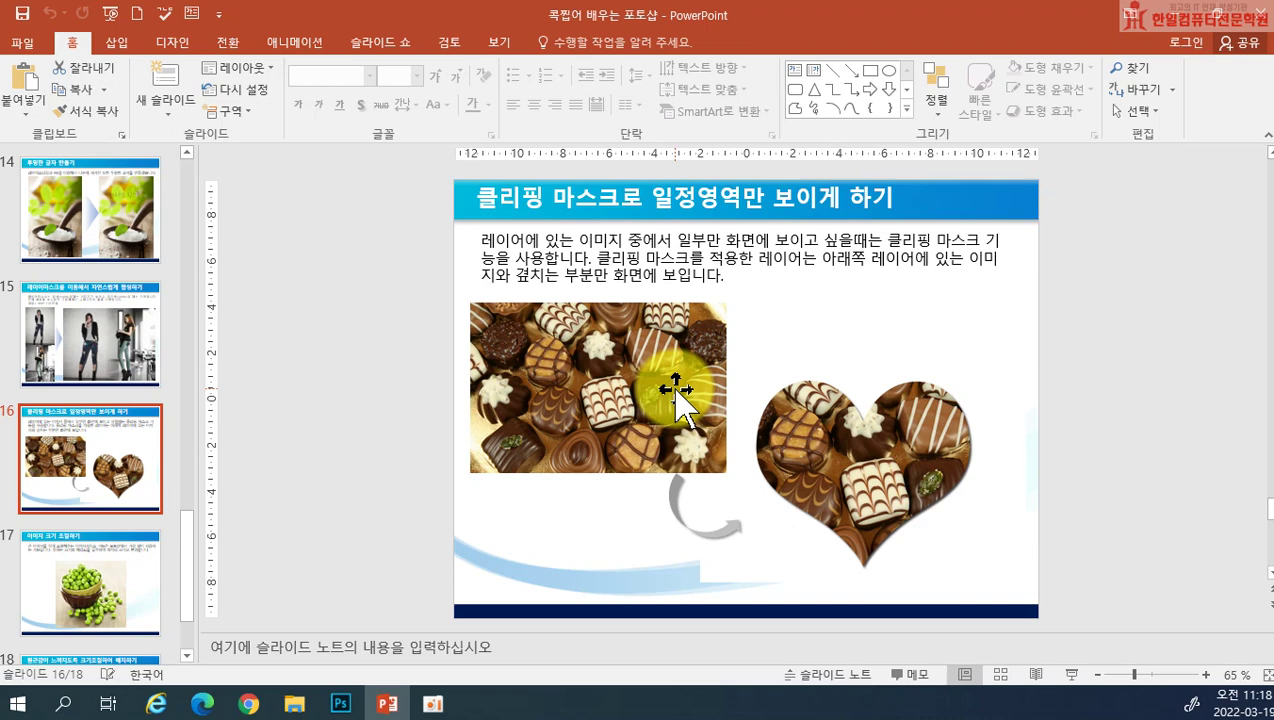
Switch from PowerPoint to Photoshop and close 갈대.jpg without saving
{"action": "left_click", "coordinate": [338, 706]}
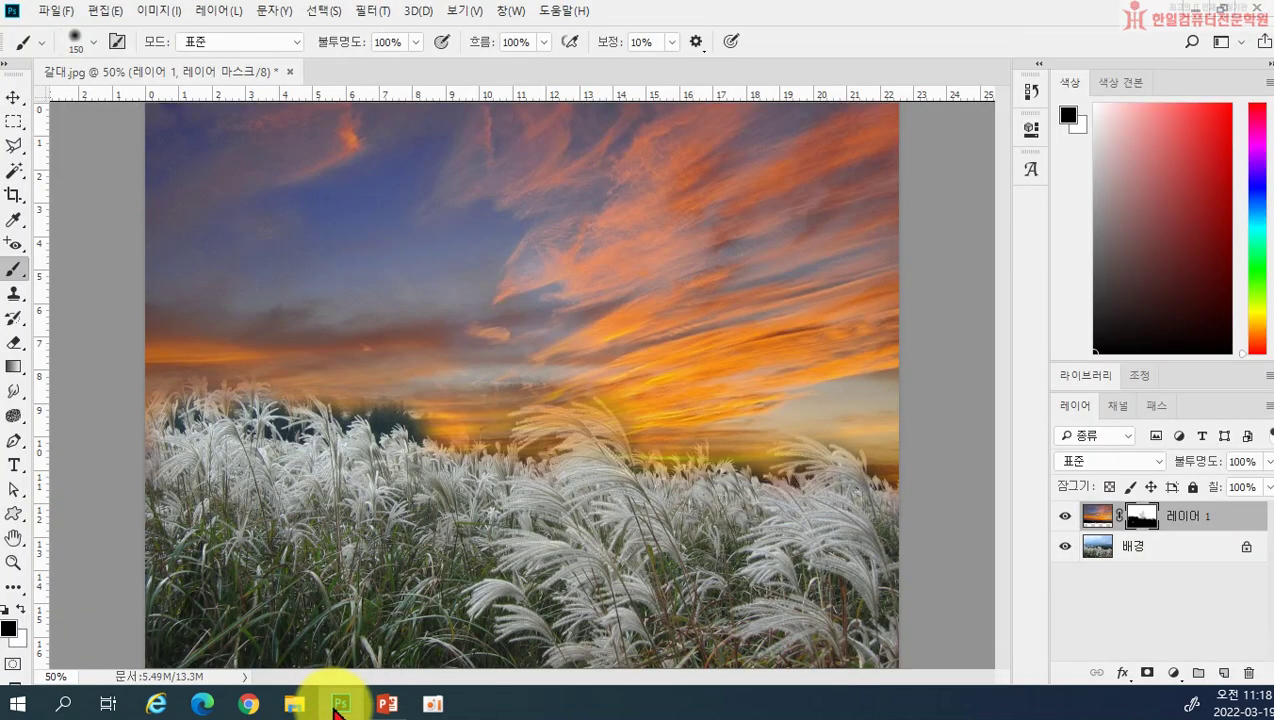
{"action": "left_click", "coordinate": [290, 72]}
{"action": "left_click", "coordinate": [643, 285]}
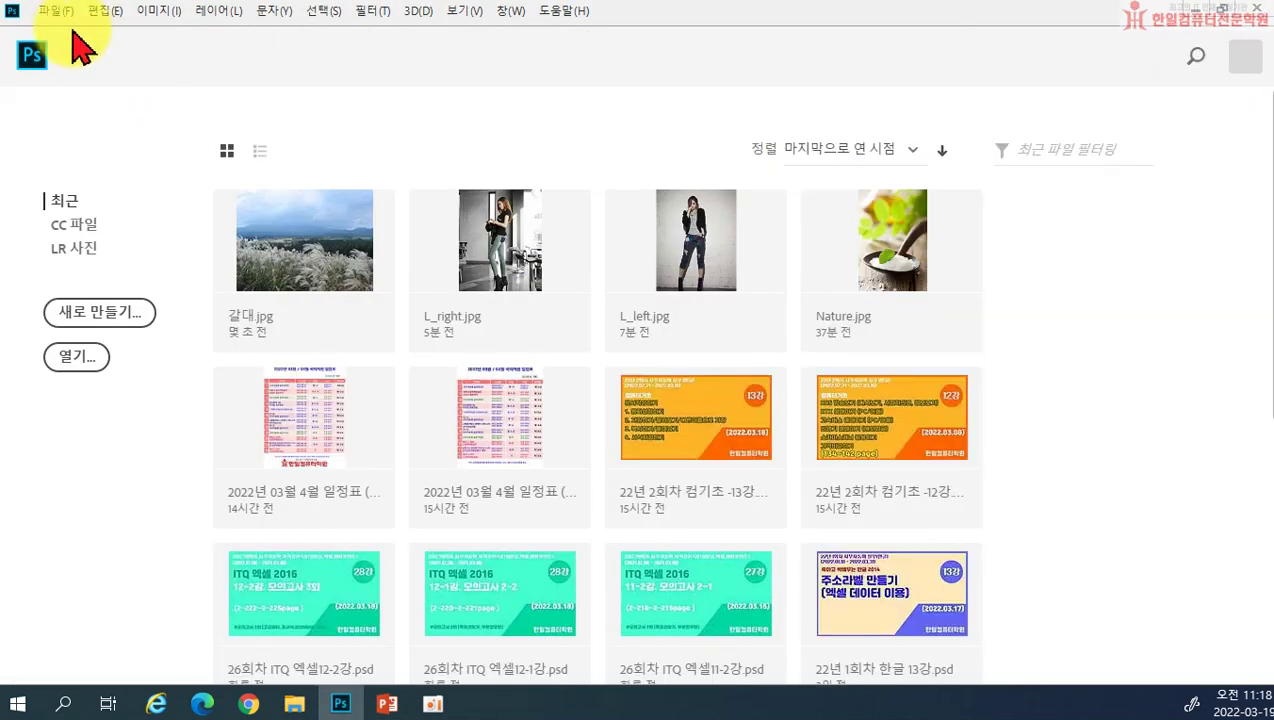
Create a new RGB document 1000 pixels wide and 1000 pixels high at 72 pixels/inch with a white background
{"action": "left_click", "coordinate": [95, 314]}
{"action": "left_click_drag", "start_coordinate": [931, 231], "coordinate": [884, 238]}
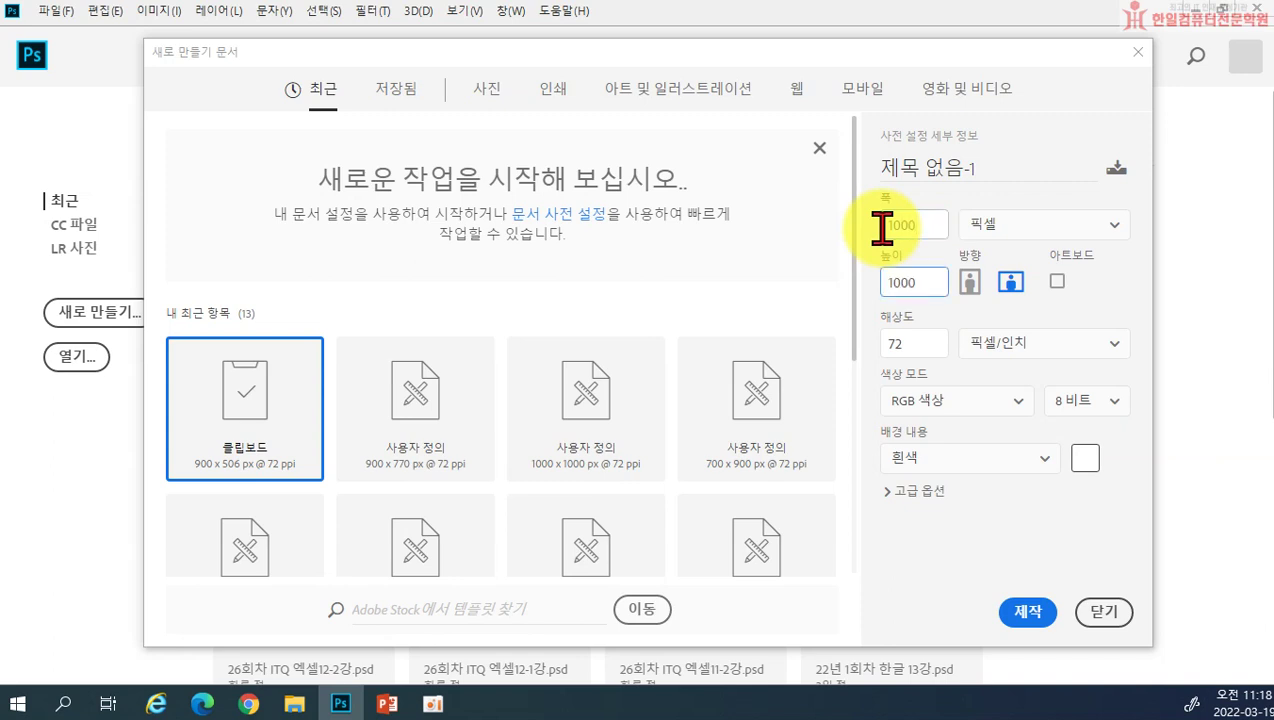
{"action": "key", "text": "Return"}
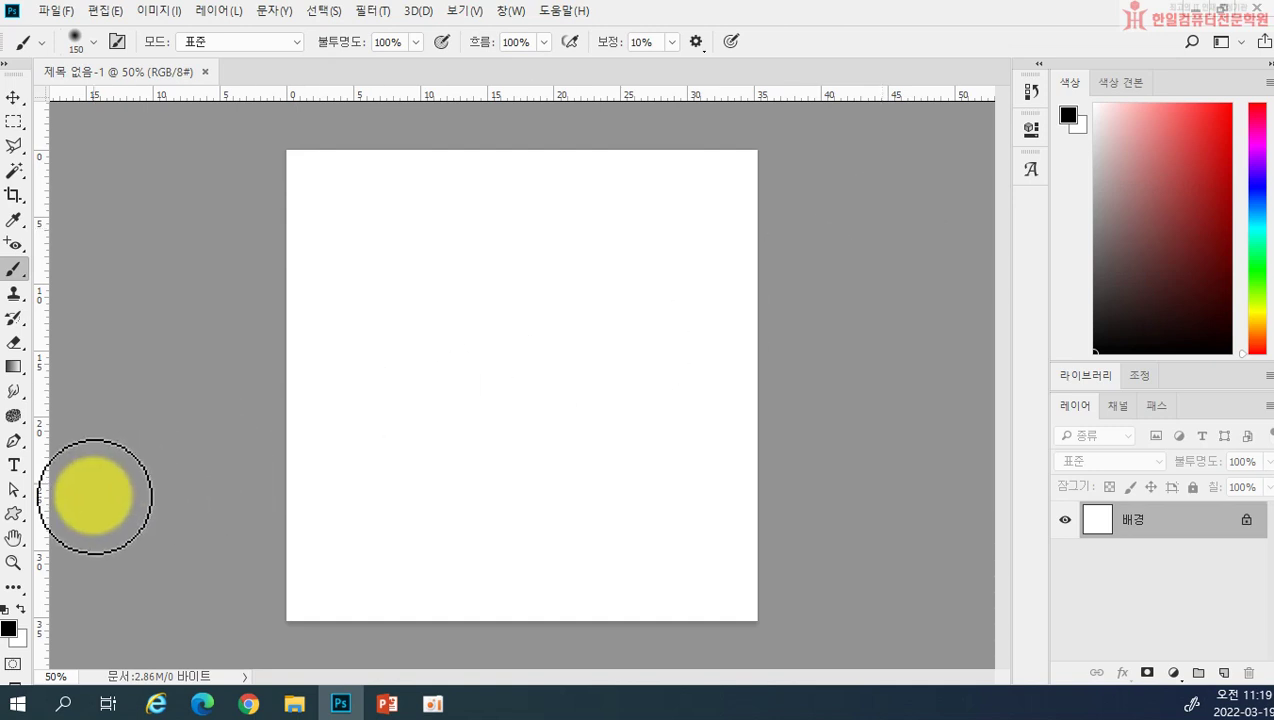
Choose the solid black light bulb as the custom shape for the Custom Shape tool
{"action": "left_click", "coordinate": [18, 515]}
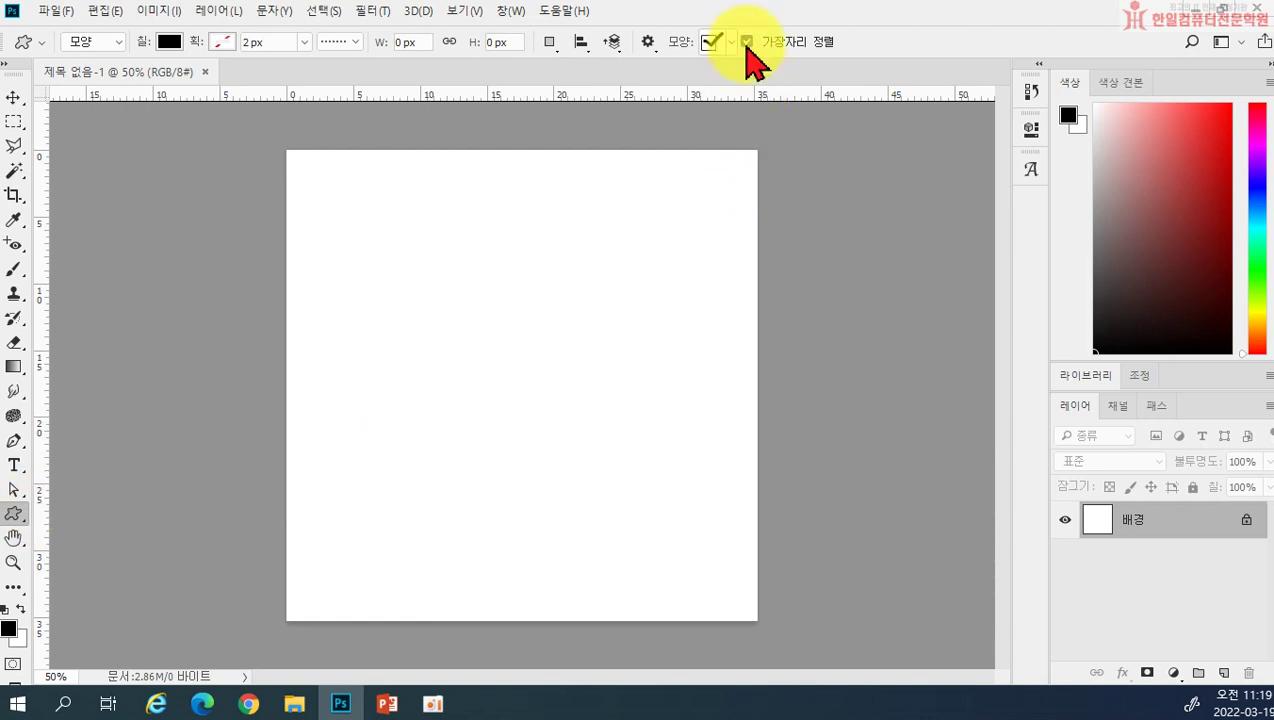
{"action": "left_click", "coordinate": [728, 42]}
{"action": "scroll", "coordinate": [688, 165], "scroll_direction": "down", "scroll_amount": 3}
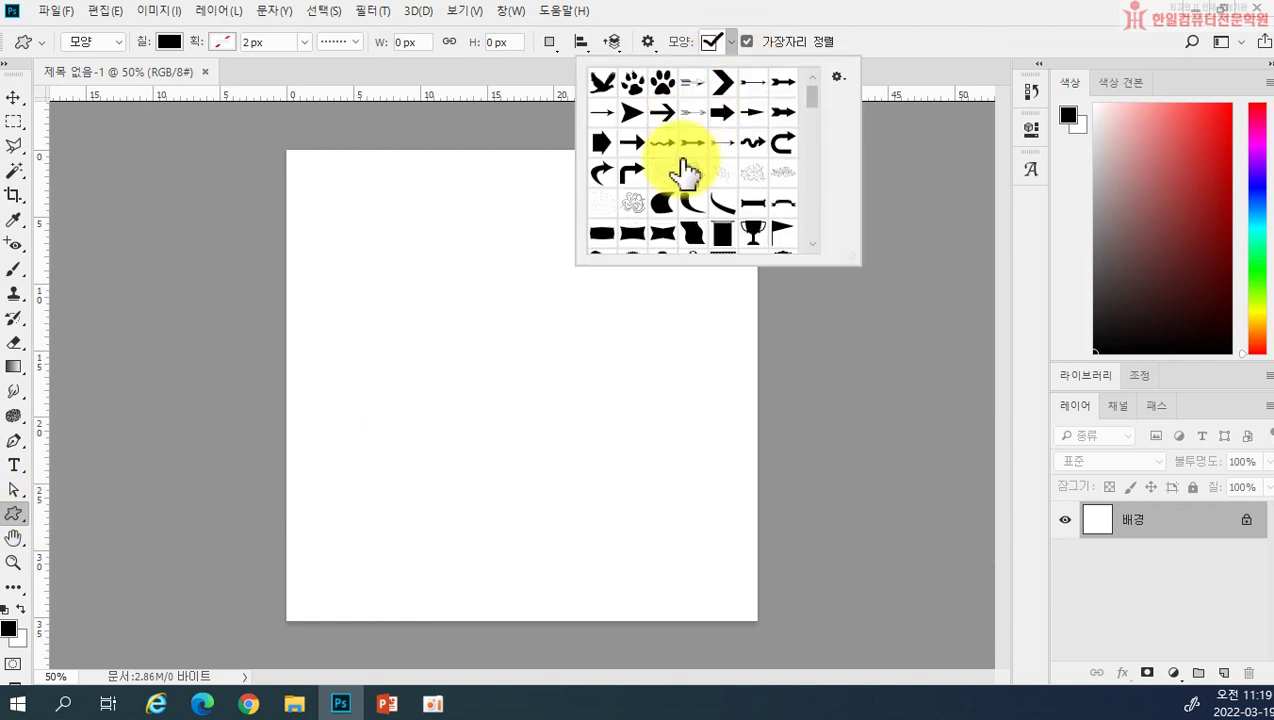
{"action": "scroll", "coordinate": [695, 185], "scroll_direction": "down", "scroll_amount": 3}
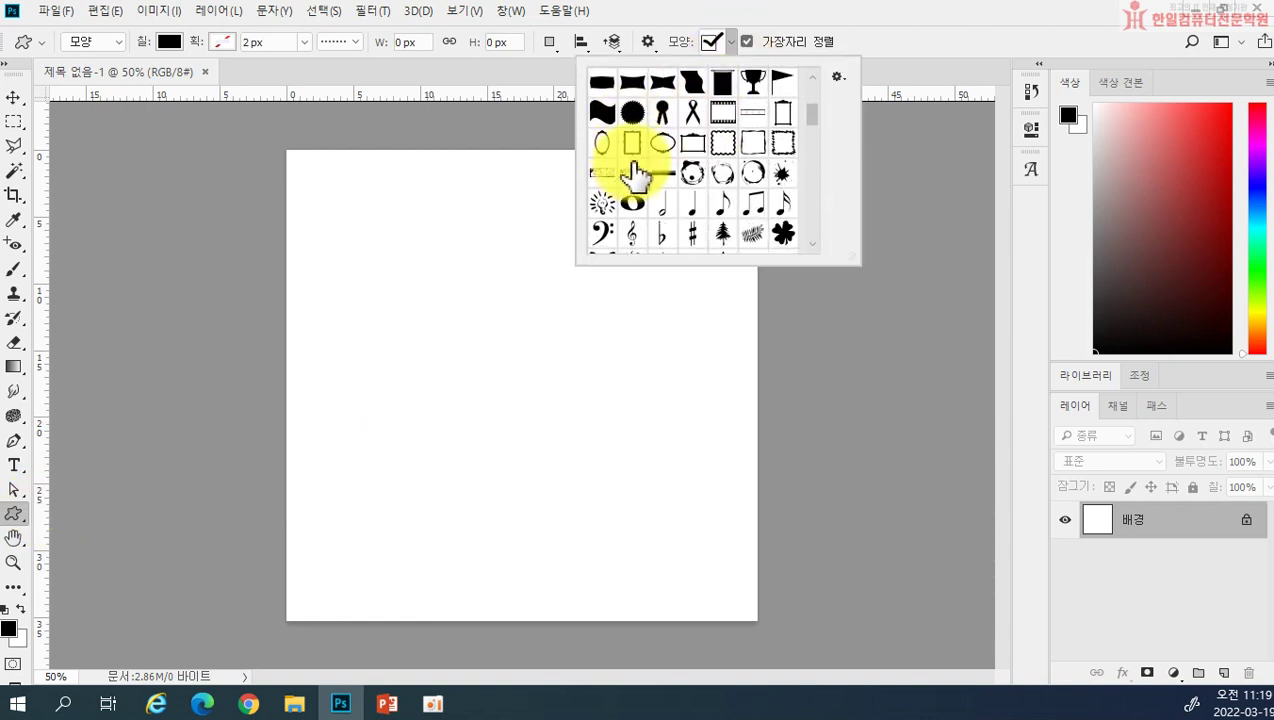
{"action": "scroll", "coordinate": [763, 112], "scroll_direction": "down", "scroll_amount": 1}
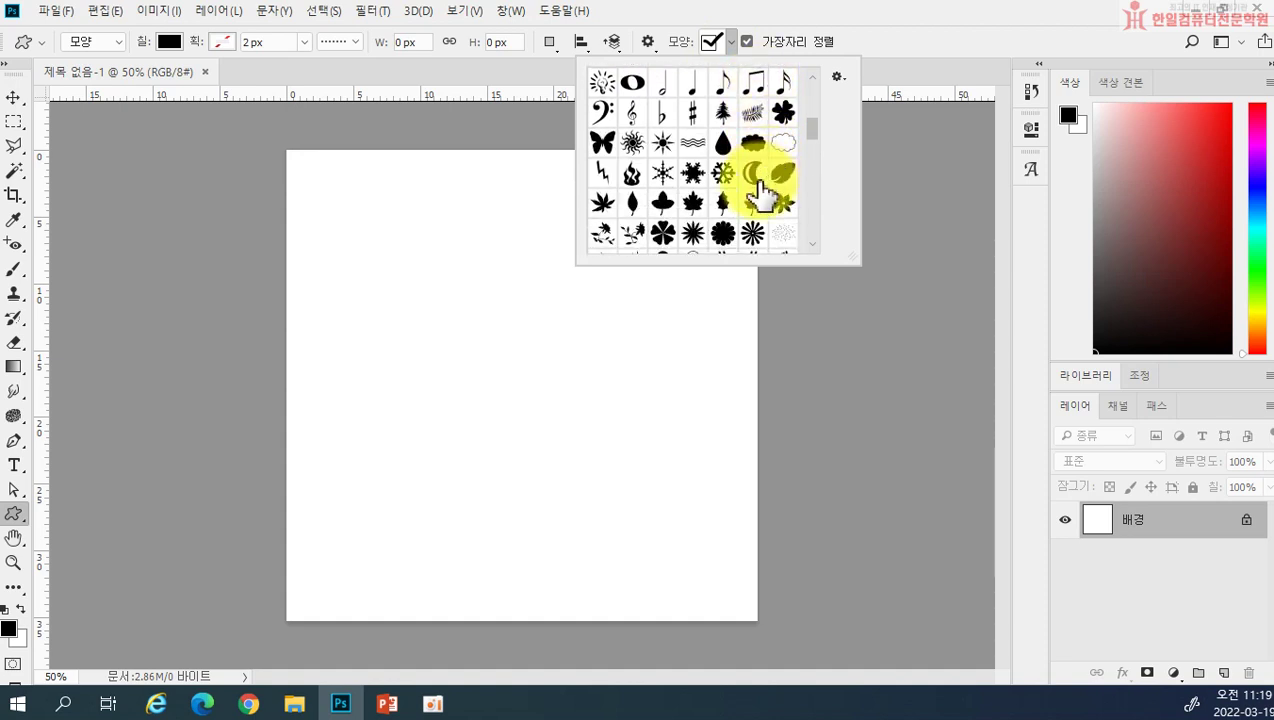
{"action": "scroll", "coordinate": [745, 188], "scroll_direction": "down", "scroll_amount": 5}
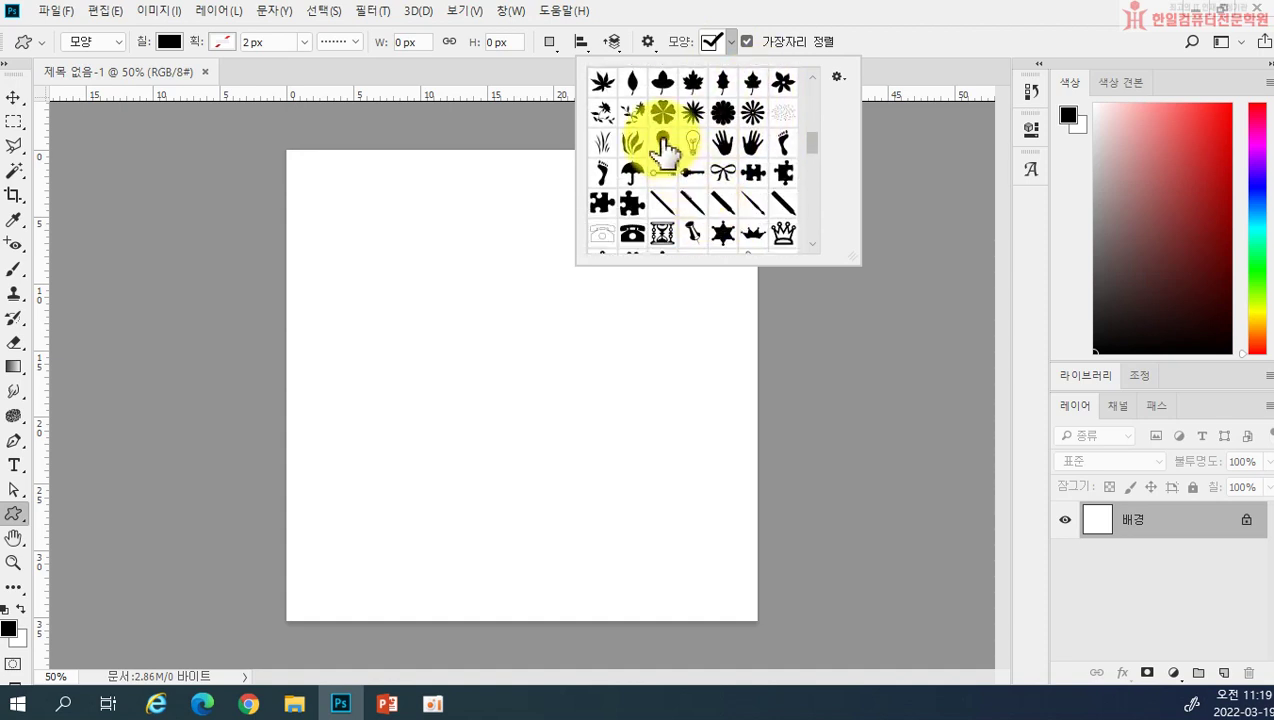
{"action": "left_click", "coordinate": [664, 150]}
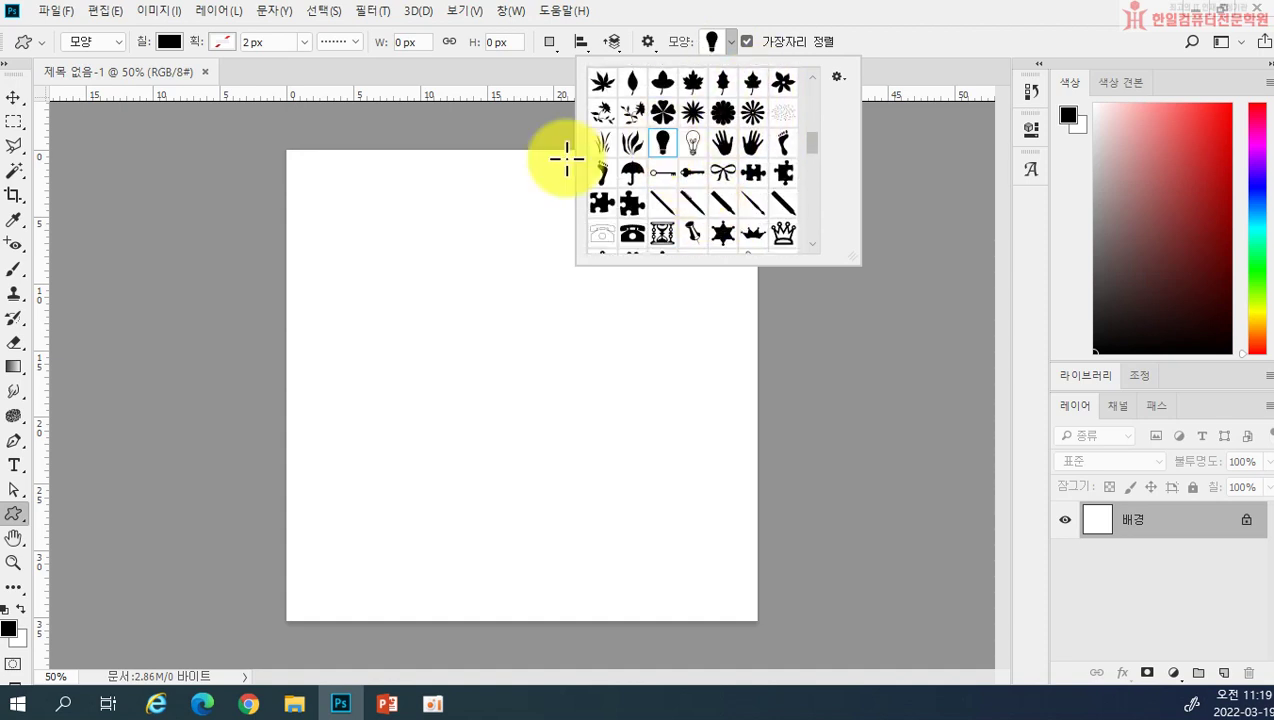
Draw the light bulb shape about 630 px wide and 914 px high and center it on the canvas
{"action": "left_click", "coordinate": [361, 176]}
{"action": "left_click_drag", "start_coordinate": [361, 176], "coordinate": [660, 607]}
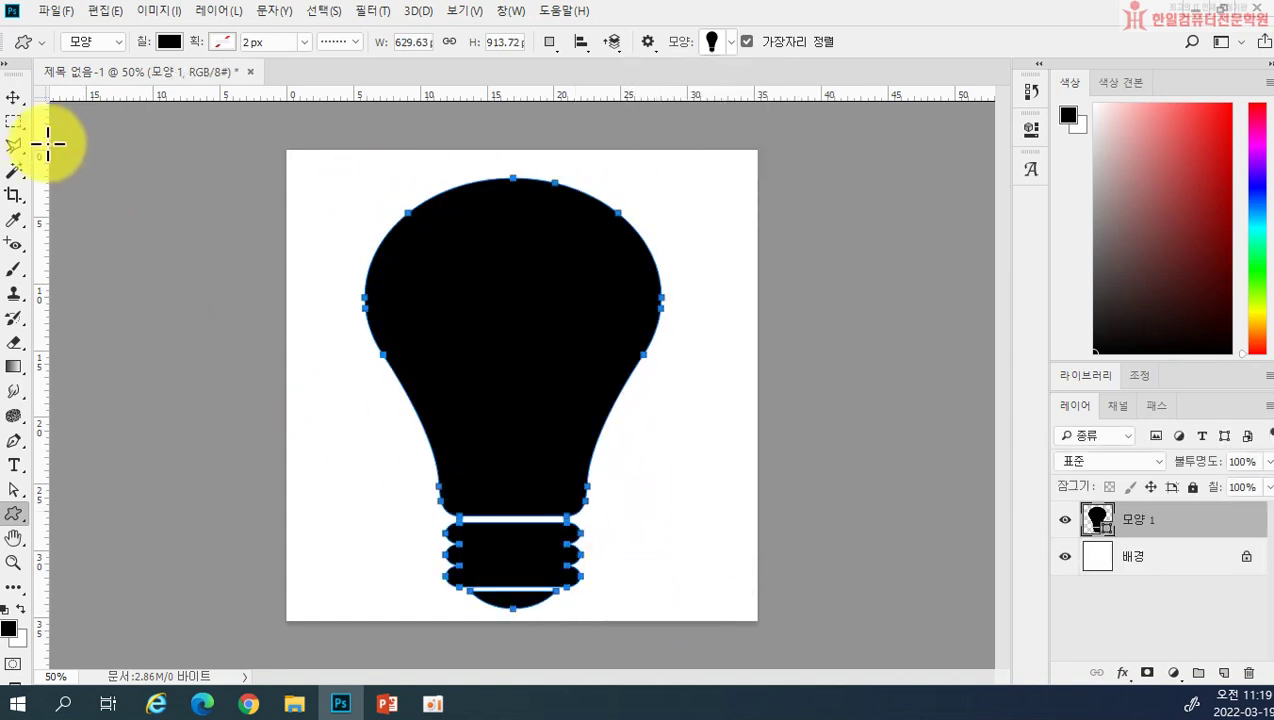
{"action": "left_click", "coordinate": [13, 97]}
{"action": "left_click_drag", "start_coordinate": [488, 315], "coordinate": [501, 310]}
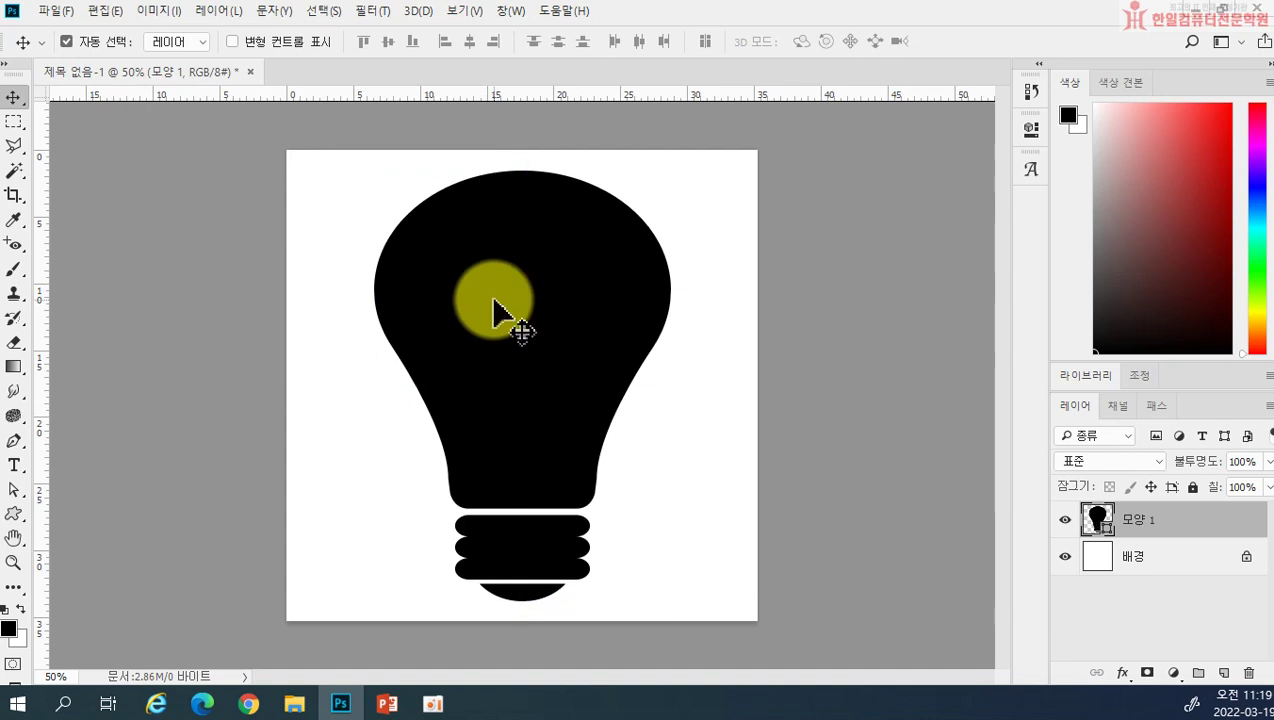
{"action": "double_click", "coordinate": [1097, 520]}
{"action": "left_click", "coordinate": [928, 371]}
{"action": "left_click", "coordinate": [1140, 322]}
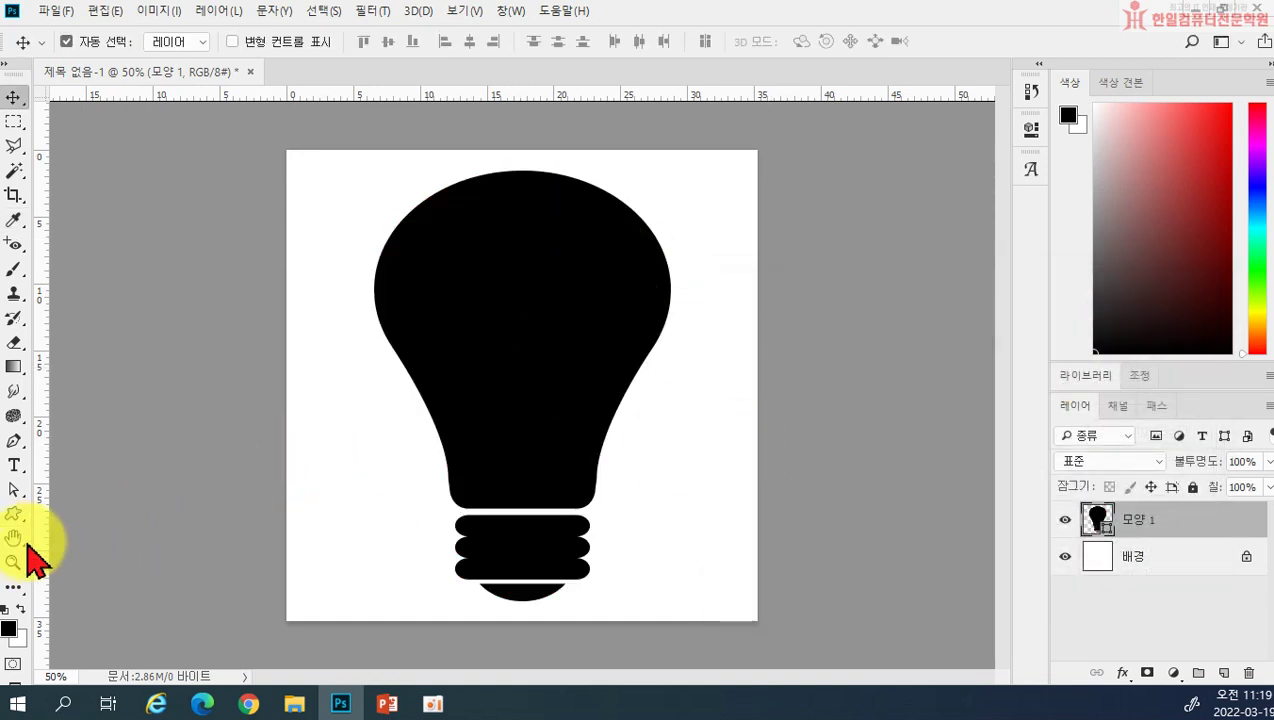
Change the light bulb shape's fill color to red, d90b0b
{"action": "left_click", "coordinate": [15, 515]}
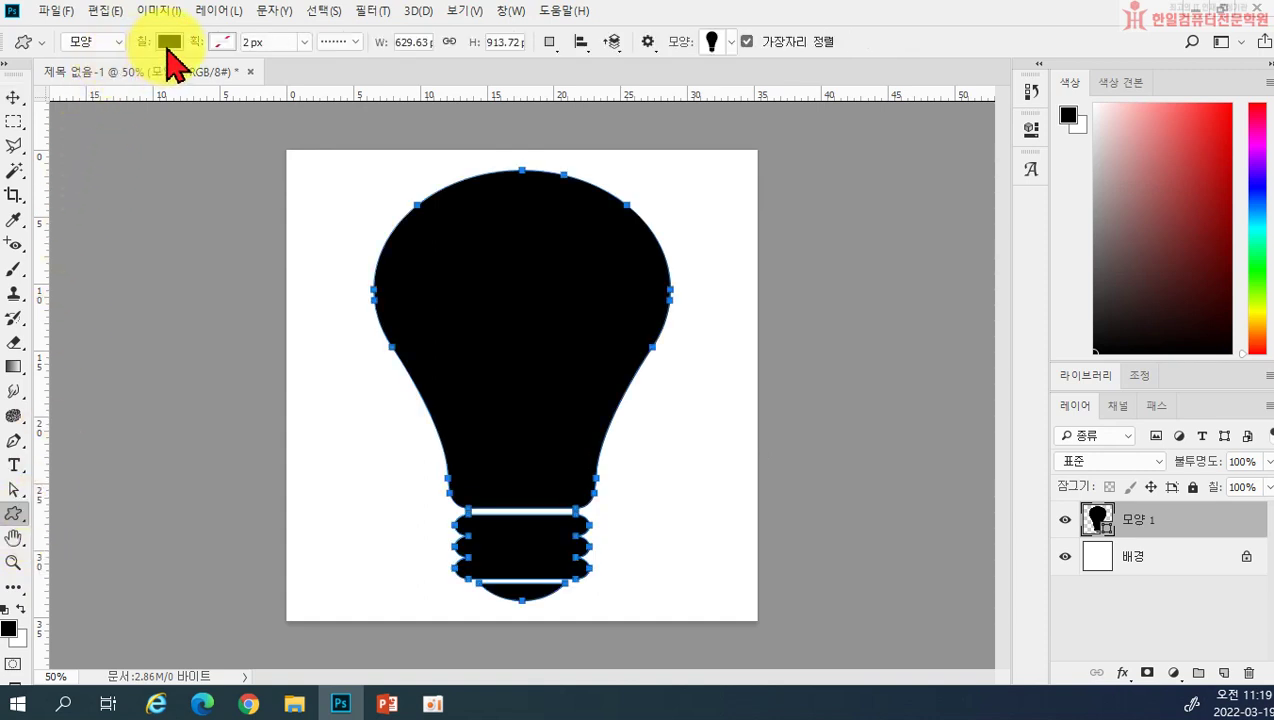
{"action": "left_click_drag", "start_coordinate": [14, 515], "coordinate": [51, 440]}
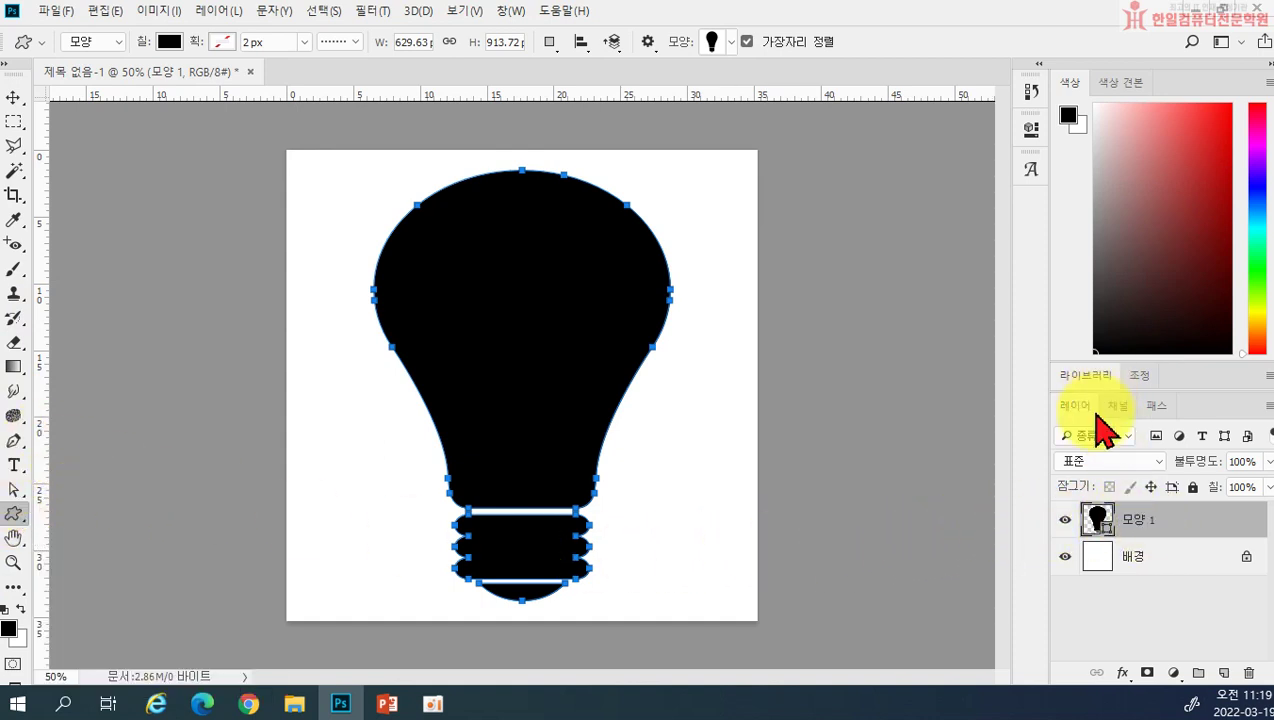
{"action": "double_click", "coordinate": [1097, 528]}
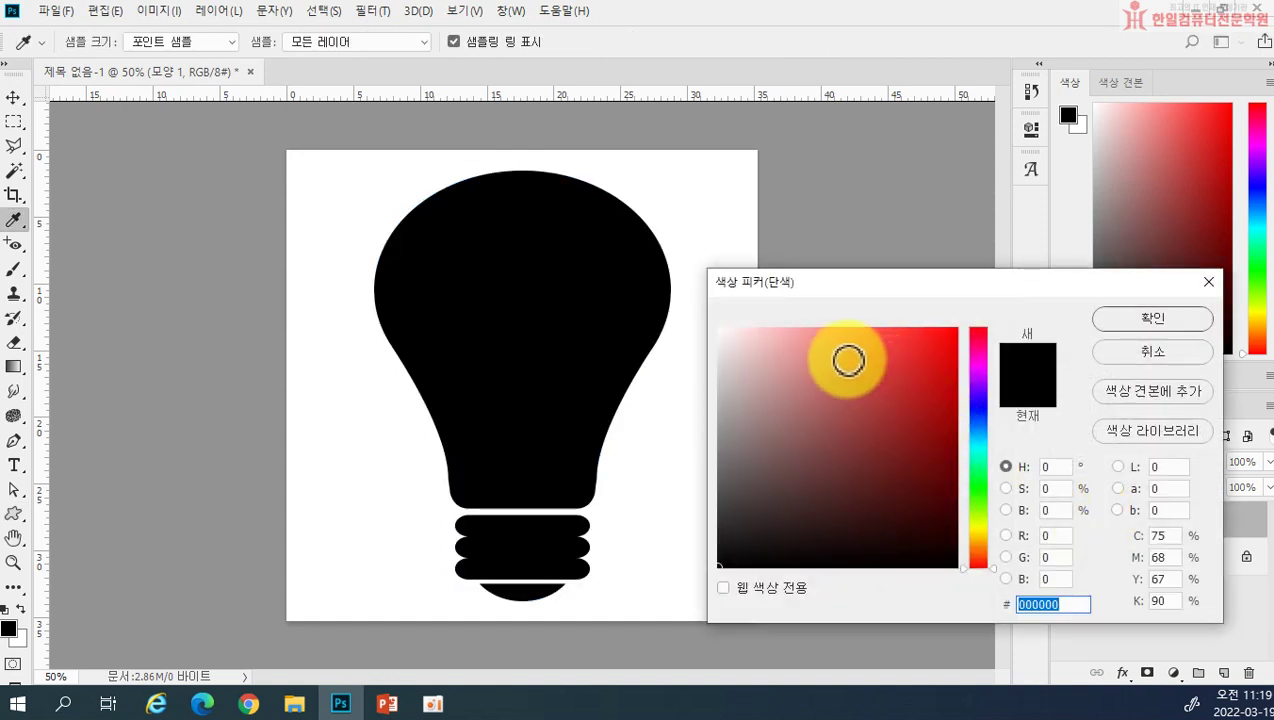
{"action": "left_click", "coordinate": [842, 355]}
{"action": "left_click", "coordinate": [822, 344]}
{"action": "left_click", "coordinate": [906, 347]}
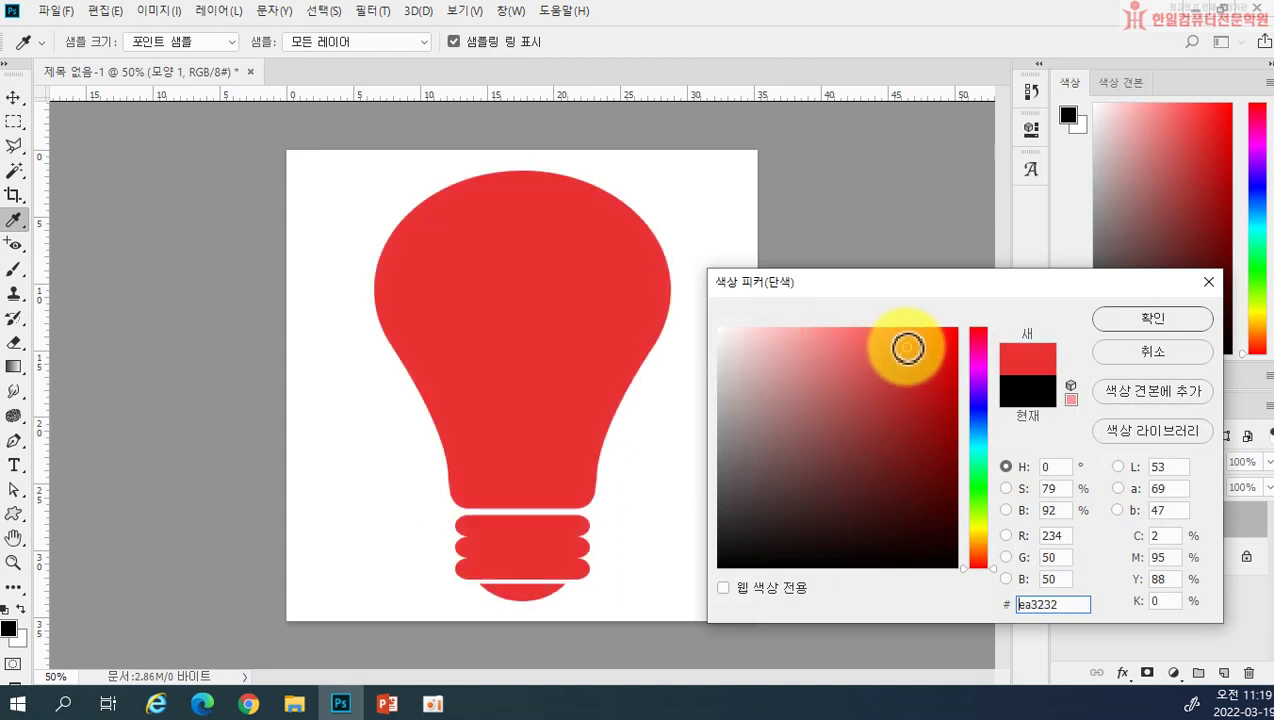
{"action": "mouse_move", "coordinate": [886, 406]}
{"action": "left_mouse_down"}
{"action": "mouse_move", "coordinate": [955, 328]}
{"action": "mouse_move", "coordinate": [933, 555]}
{"action": "mouse_move", "coordinate": [952, 543]}
{"action": "mouse_move", "coordinate": [975, 578]}
{"action": "mouse_move", "coordinate": [918, 421]}
{"action": "mouse_move", "coordinate": [916, 373]}
{"action": "mouse_move", "coordinate": [935, 350]}
{"action": "mouse_move", "coordinate": [912, 344]}
{"action": "mouse_move", "coordinate": [933, 384]}
{"action": "mouse_move", "coordinate": [942, 365]}
{"action": "left_mouse_up"}
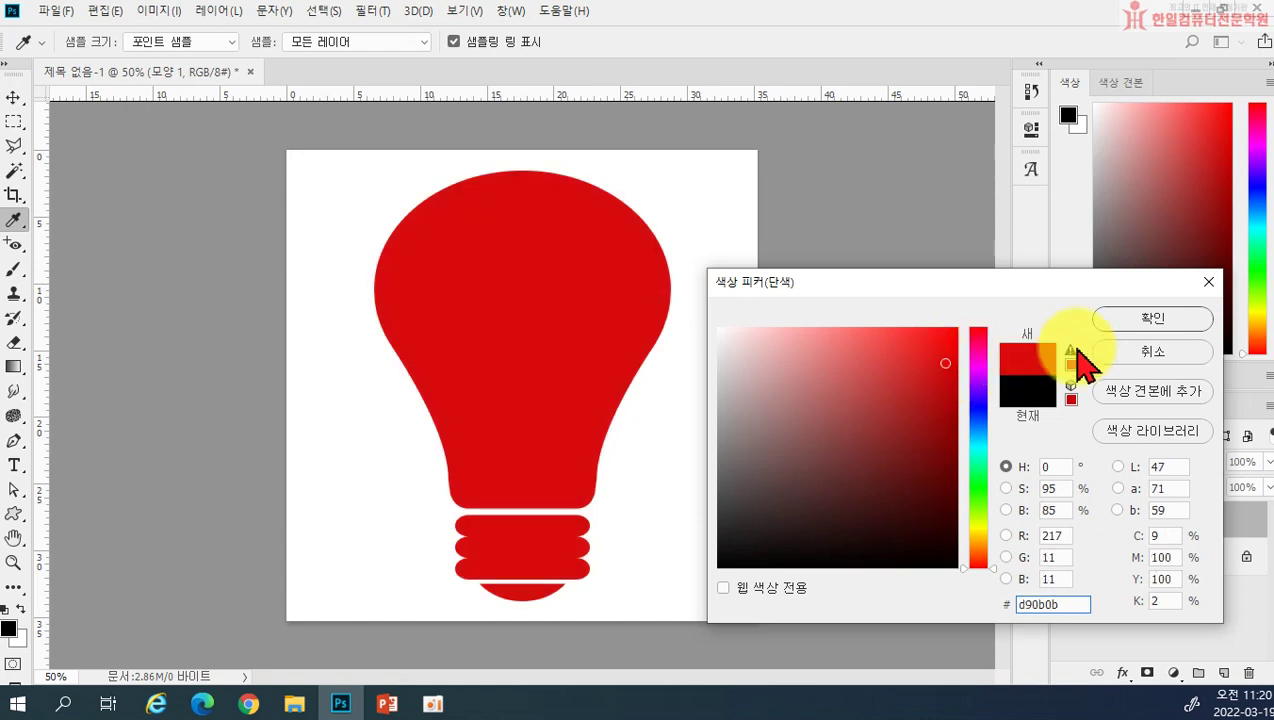
{"action": "left_click", "coordinate": [1124, 322]}
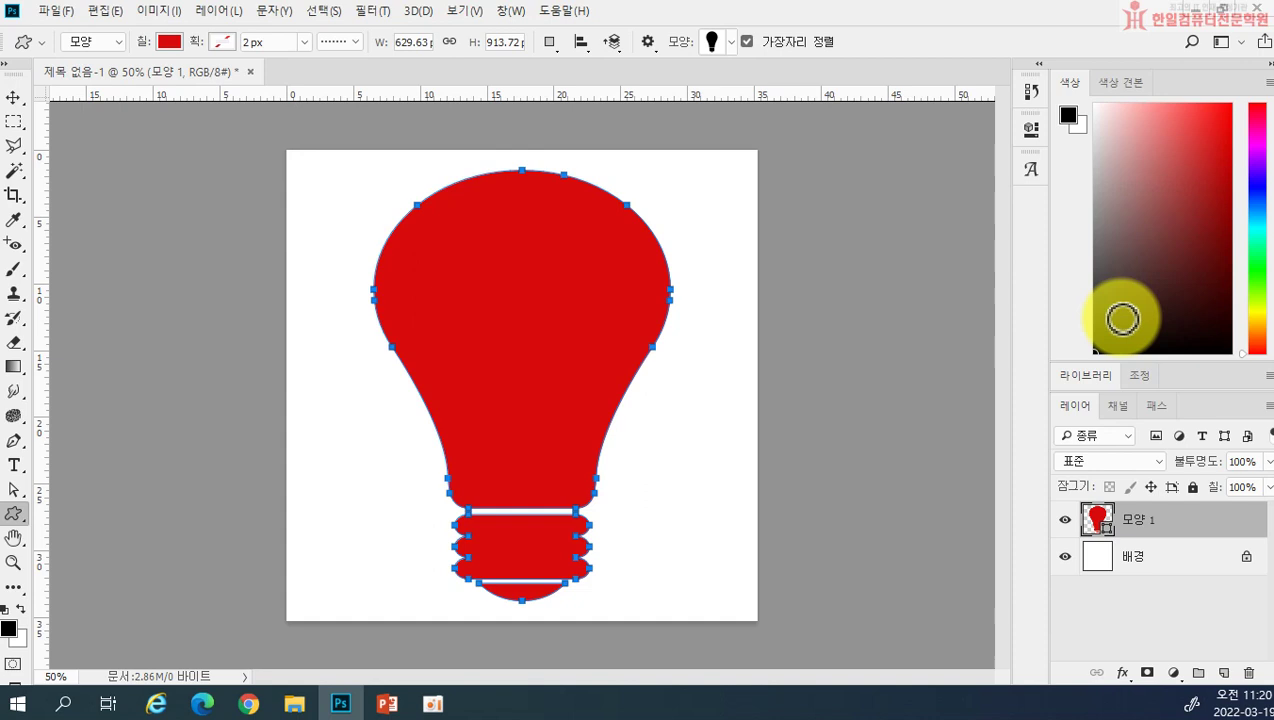
Open the Chocolate image from the 0. 실전 포토샵 folder
{"action": "left_click", "coordinate": [64, 14]}
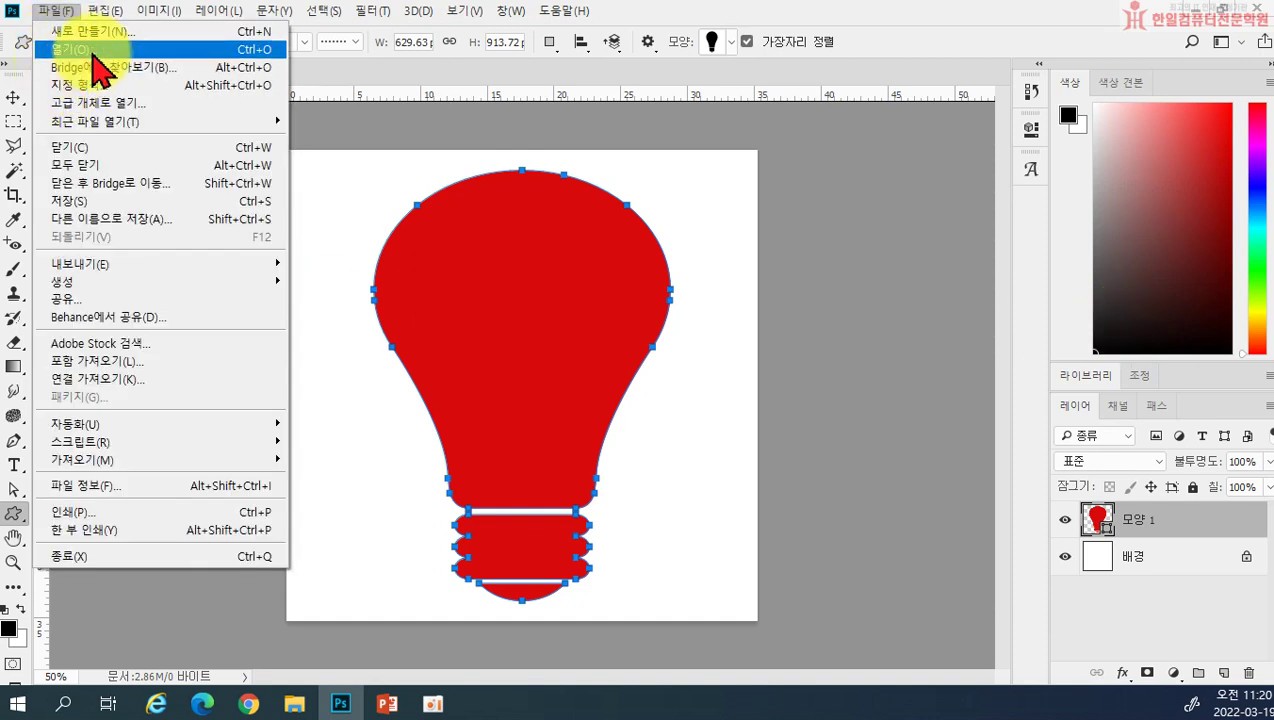
{"action": "left_click", "coordinate": [95, 50]}
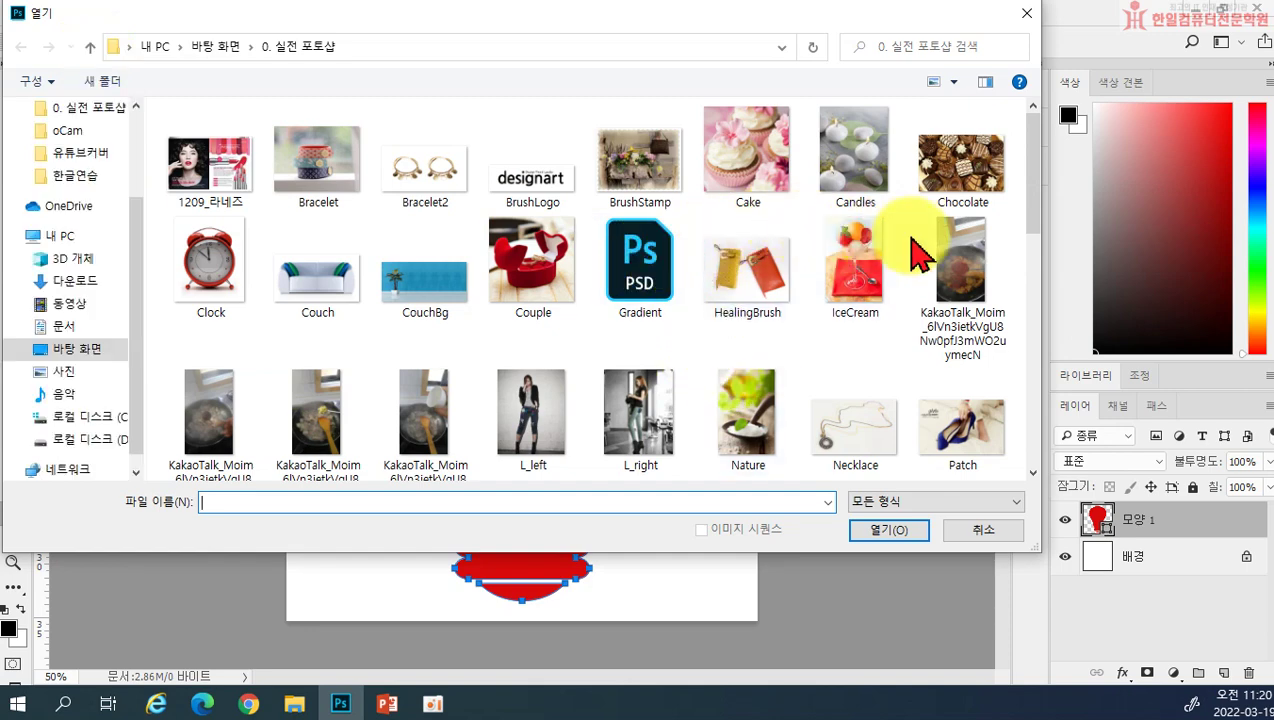
{"action": "left_click", "coordinate": [968, 188]}
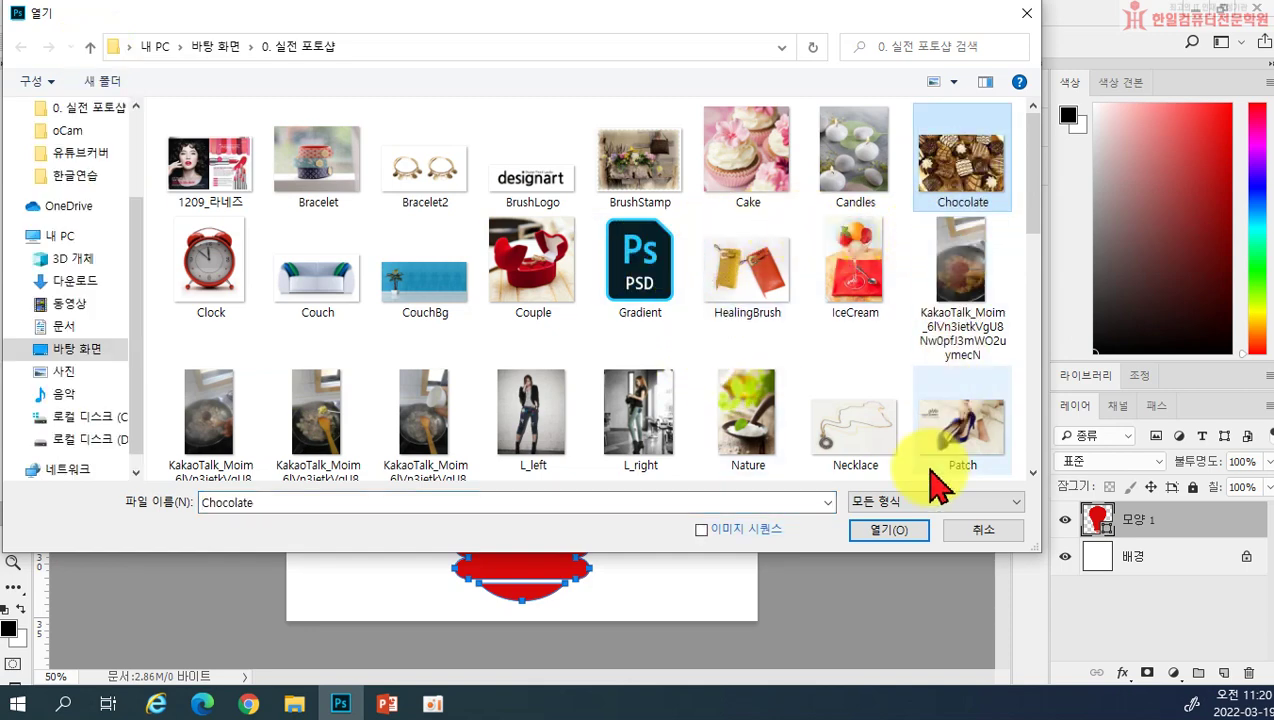
{"action": "left_click", "coordinate": [905, 530]}
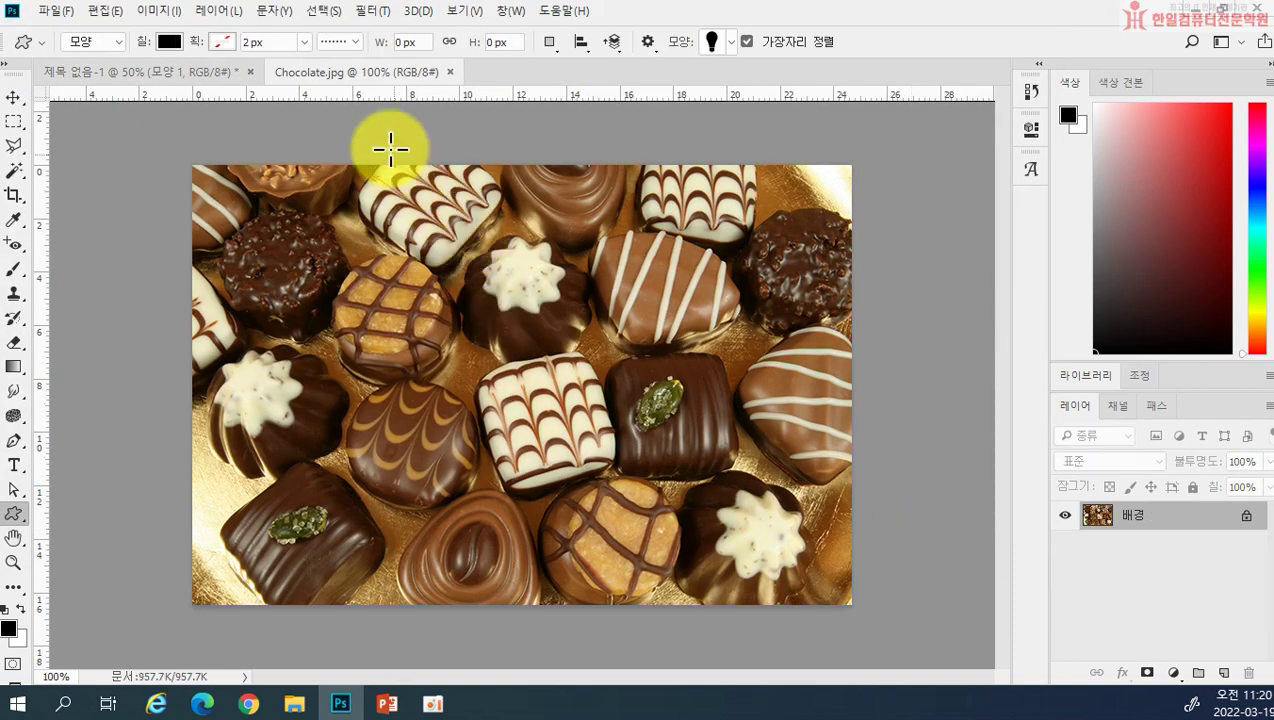
Copy the chocolate image into the light bulb document as a new layer and close Chocolate.jpg
{"action": "left_click_drag", "start_coordinate": [330, 72], "coordinate": [660, 236]}
{"action": "left_click", "coordinate": [14, 97]}
{"action": "left_click_drag", "start_coordinate": [658, 357], "coordinate": [480, 384]}
{"action": "left_click_drag", "start_coordinate": [858, 230], "coordinate": [437, 412]}
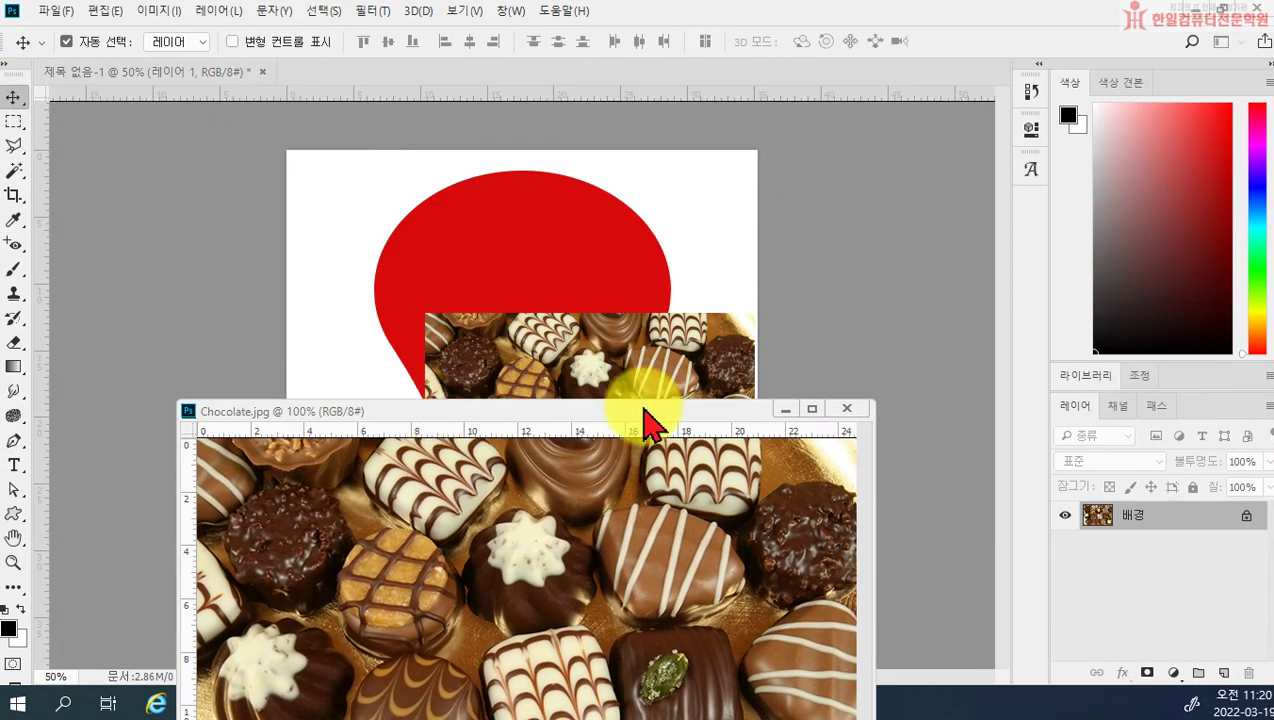
{"action": "left_click", "coordinate": [848, 410]}
Enlarge the chocolate layer with Free Transform and position it so it completely covers the light bulb shape
{"action": "left_click_drag", "start_coordinate": [625, 425], "coordinate": [551, 286]}
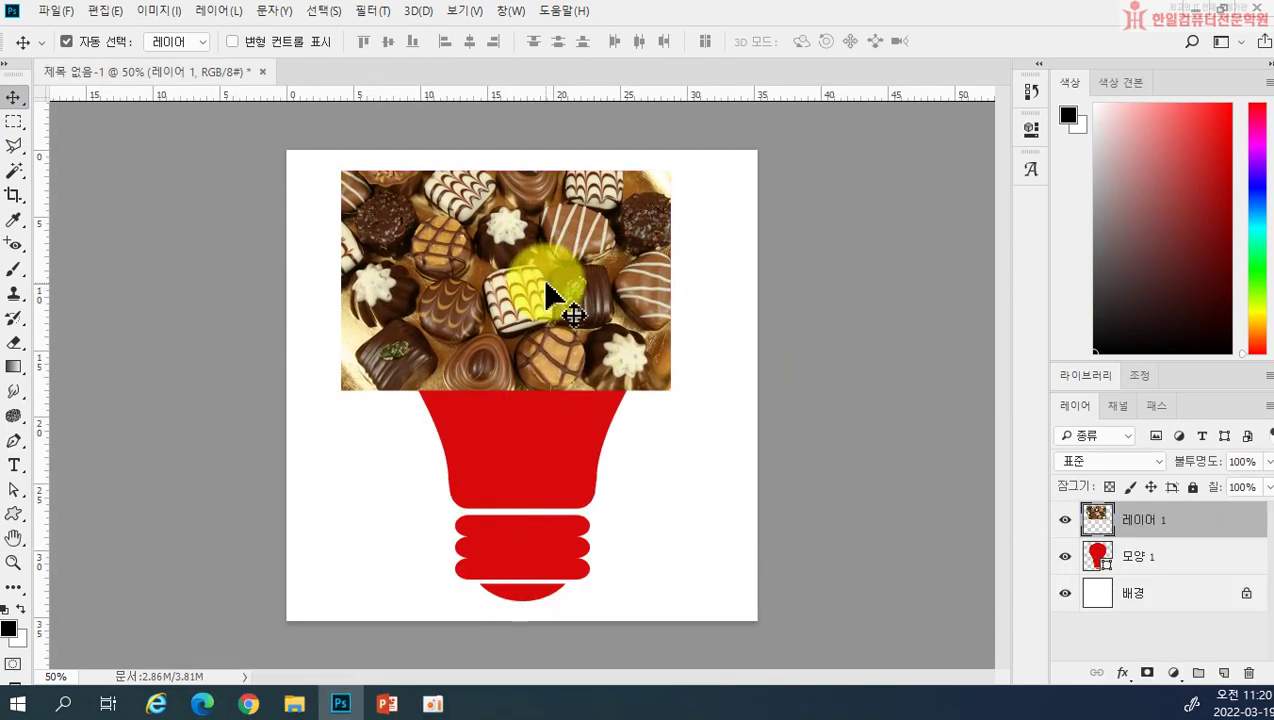
{"action": "key", "text": "ctrl+t"}
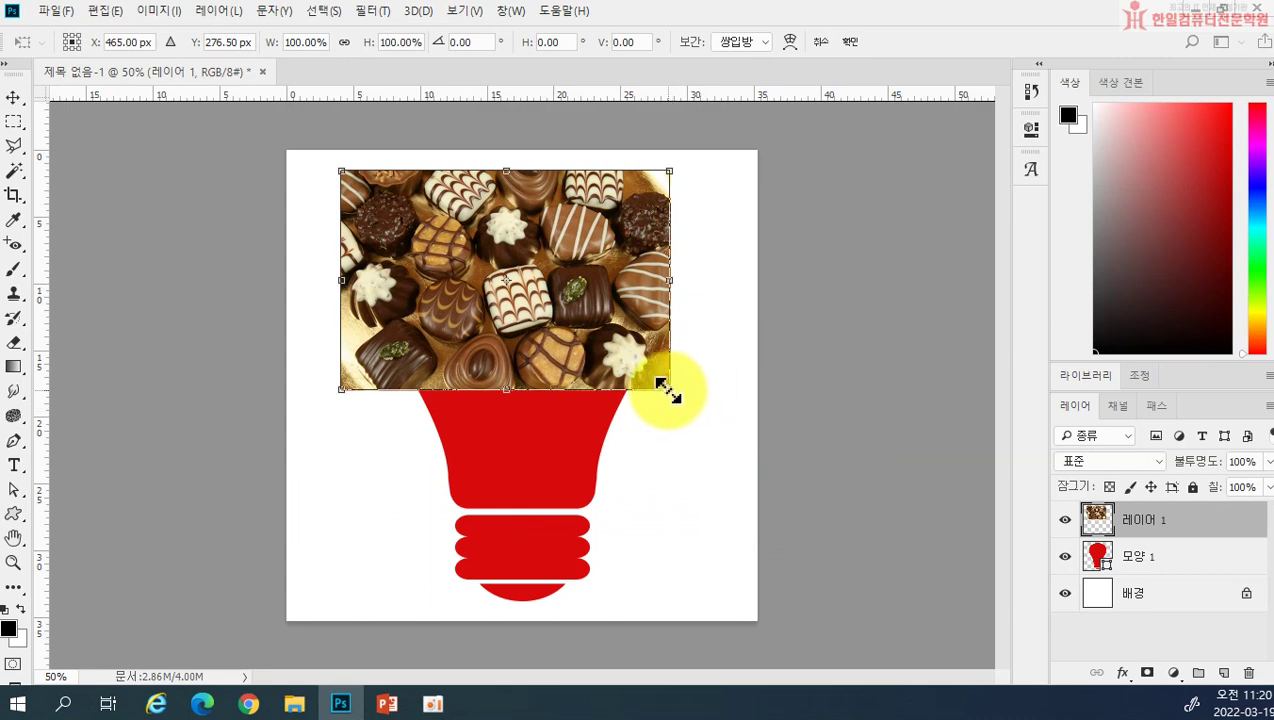
{"action": "left_click_drag", "start_coordinate": [668, 390], "coordinate": [915, 692]}
{"action": "left_click_drag", "start_coordinate": [742, 530], "coordinate": [645, 451]}
{"action": "key", "text": "Return"}
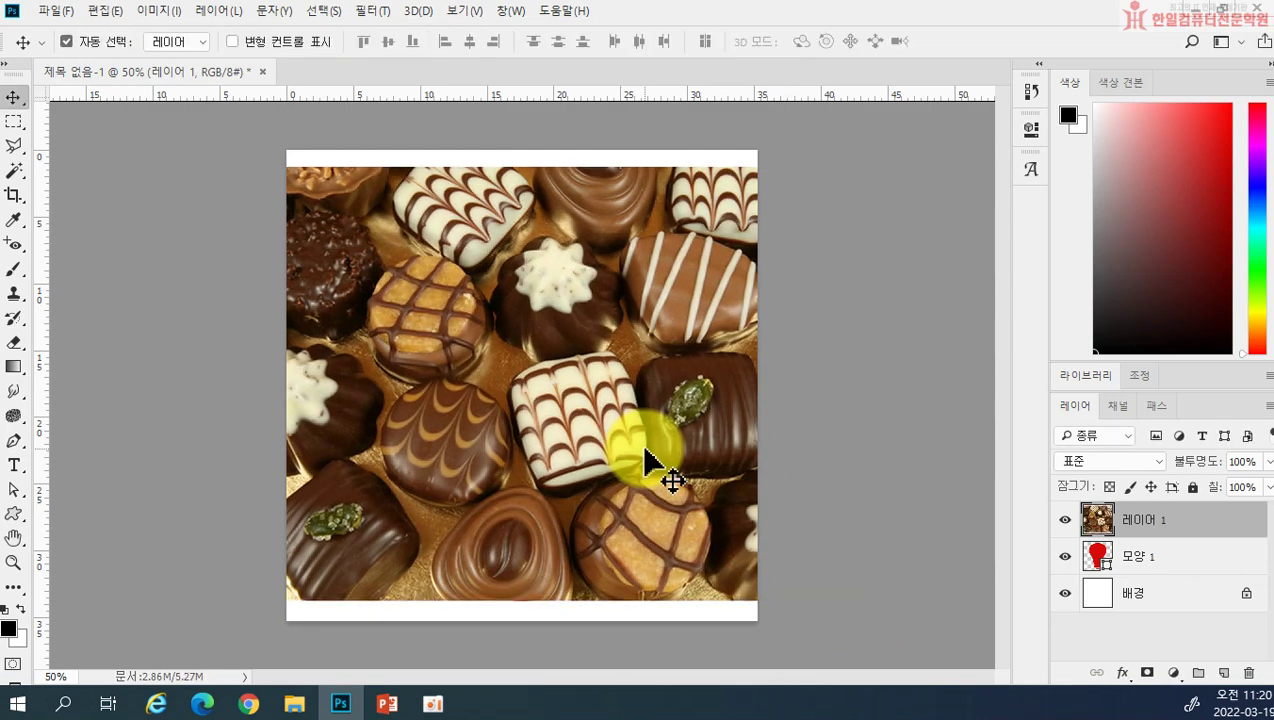
{"action": "left_click_drag", "start_coordinate": [683, 542], "coordinate": [676, 546]}
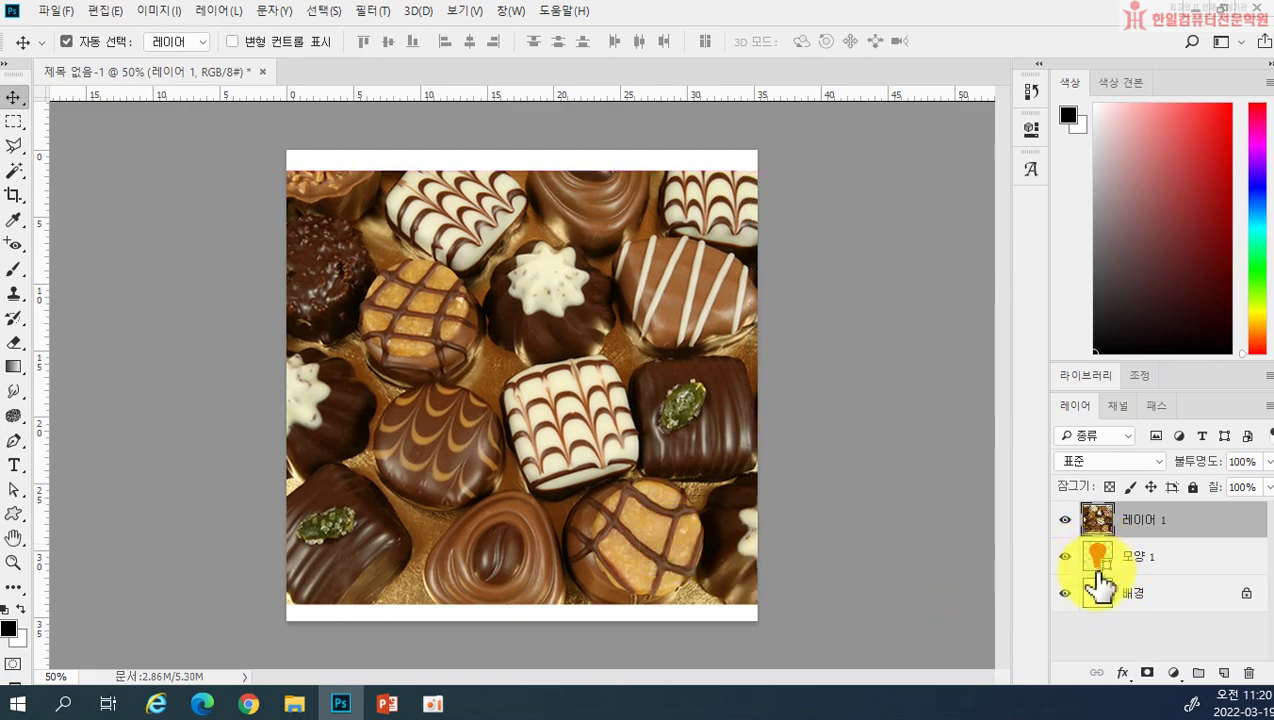
Clip the chocolate layer to the light bulb shape with a clipping mask, releasing and reapplying it to compare, and leave it clipped
{"action": "left_click", "coordinate": [1150, 532], "text": "alt"}
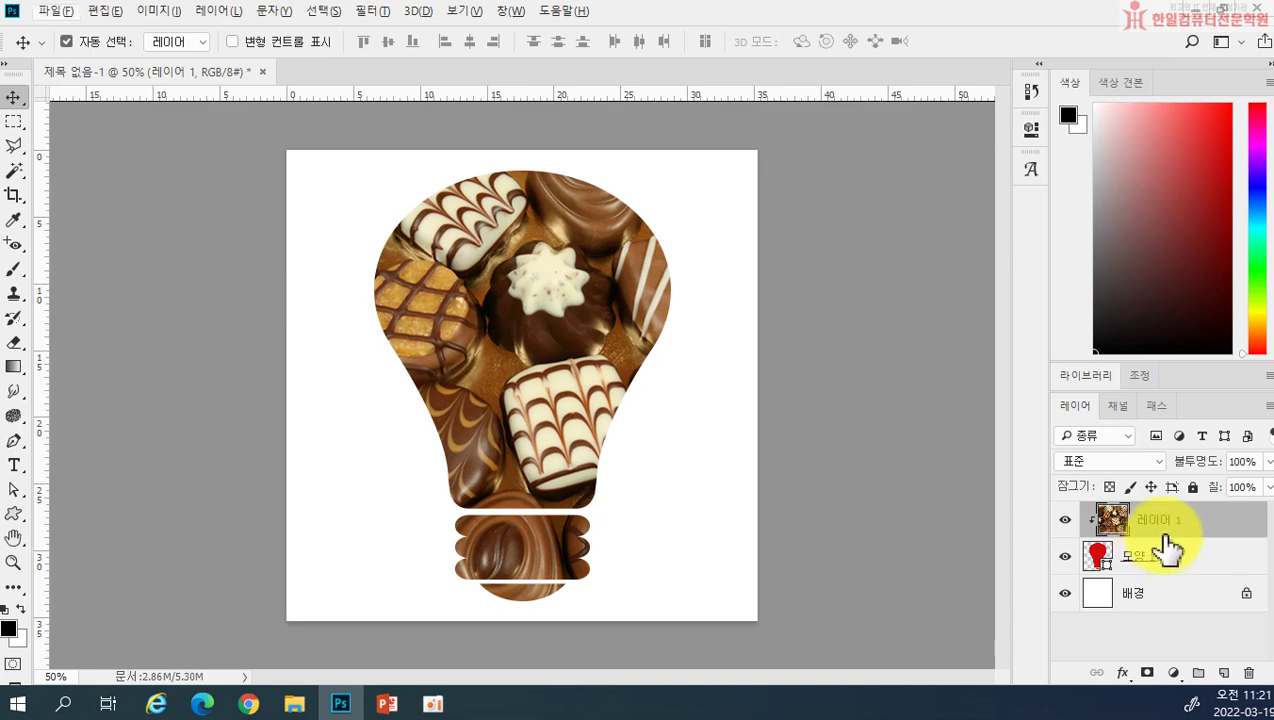
{"action": "left_click", "coordinate": [1162, 524], "text": "alt"}
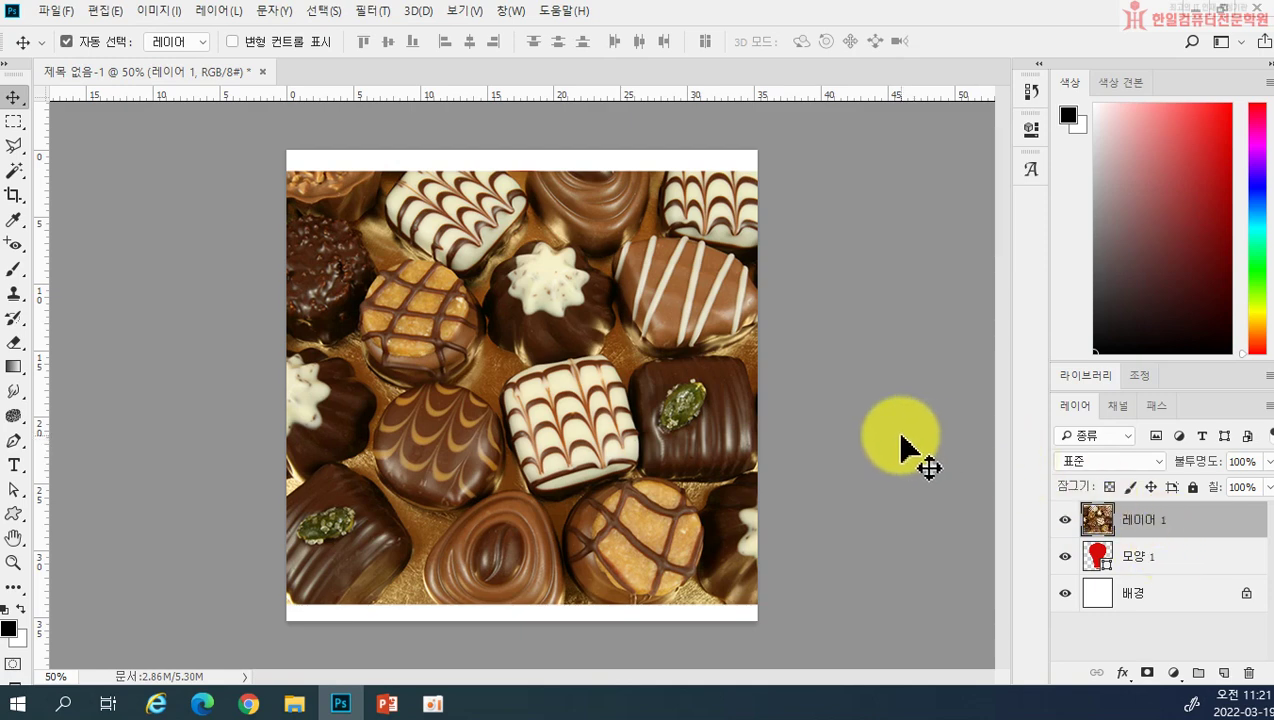
{"action": "key", "text": "ctrl"}
{"action": "key", "text": "ctrl+alt+g"}
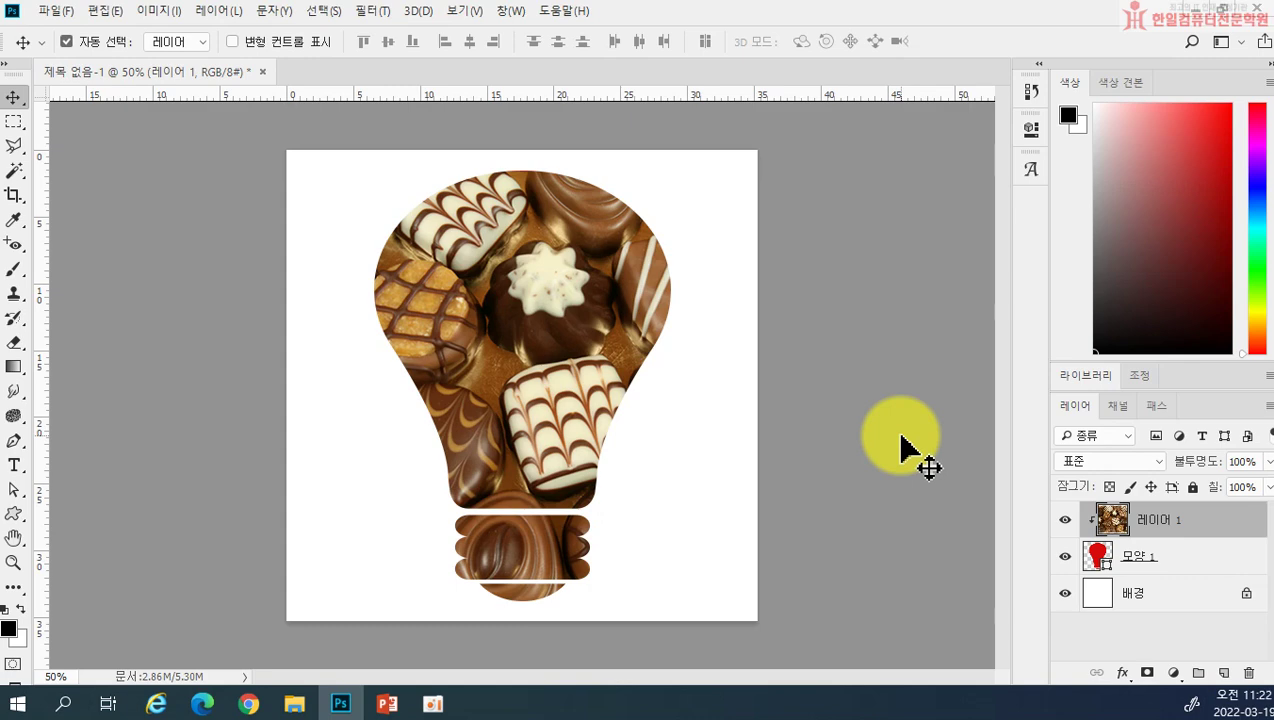
{"action": "key", "text": "ctrl"}
{"action": "key", "text": "ctrl+alt+g"}
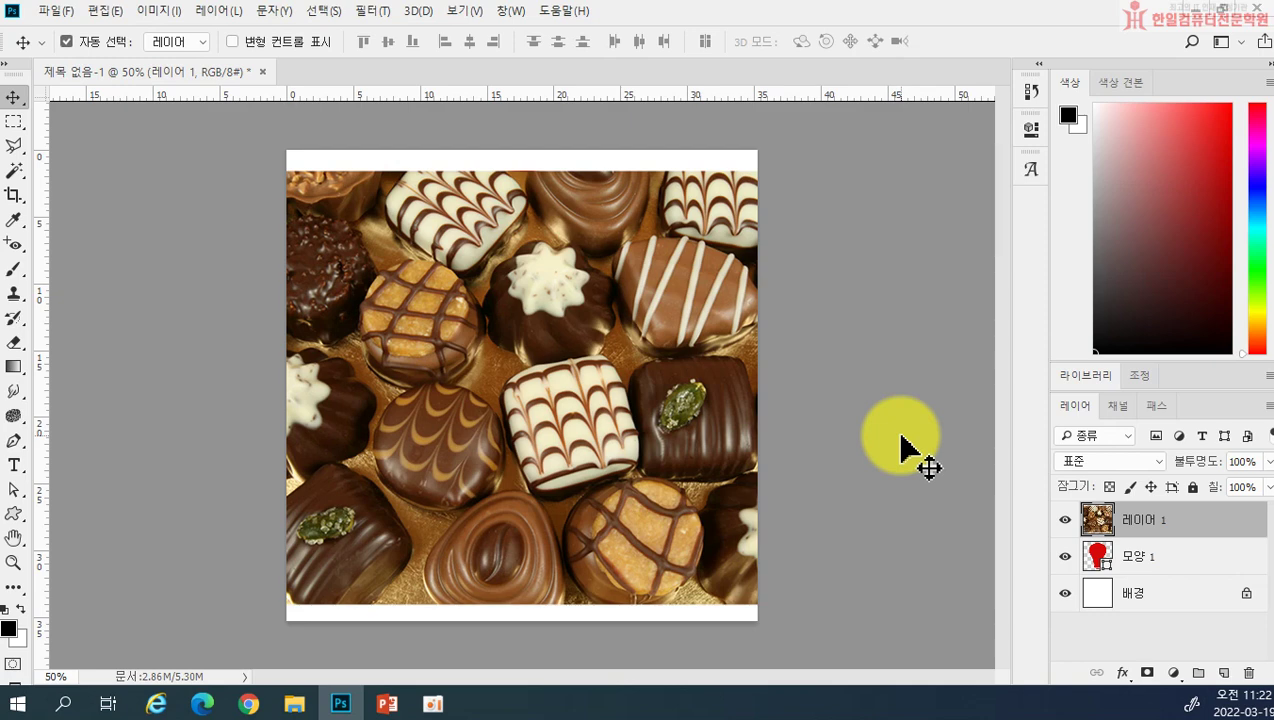
{"action": "key", "text": "ctrl+alt+g"}
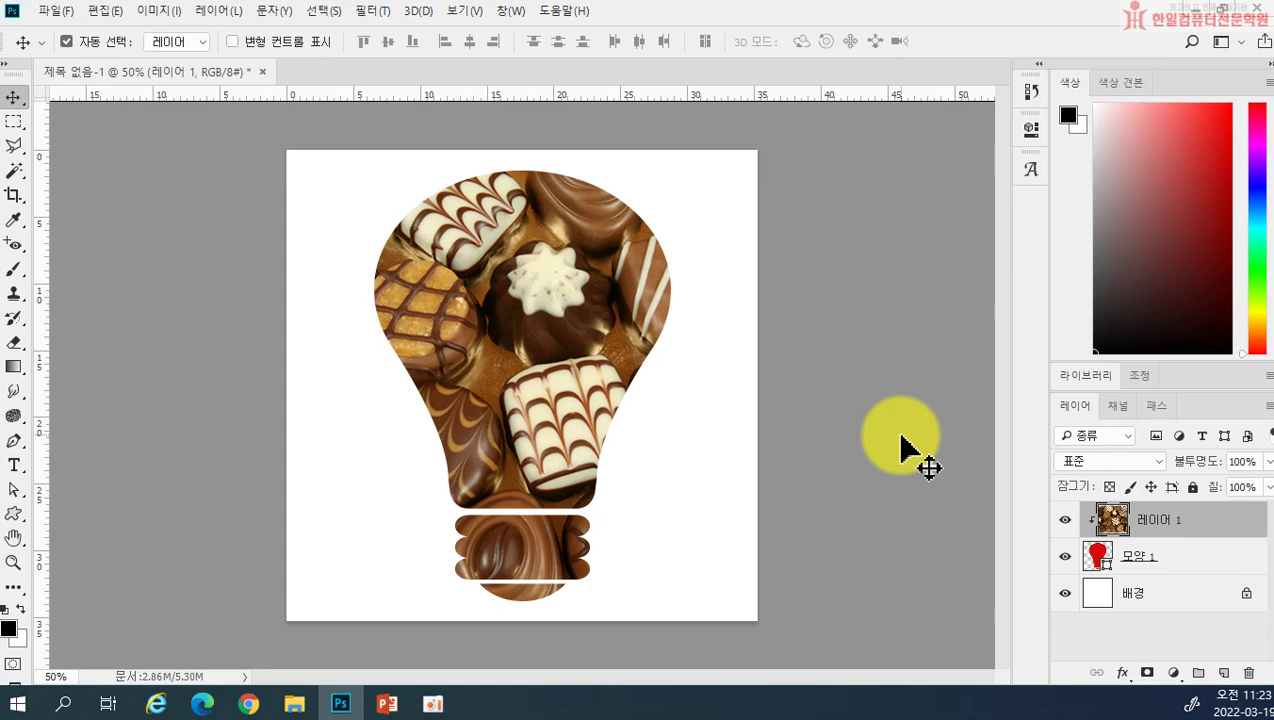
Add a 10 px outside Stroke layer style to the light bulb shape layer
{"action": "left_click", "coordinate": [1181, 569]}
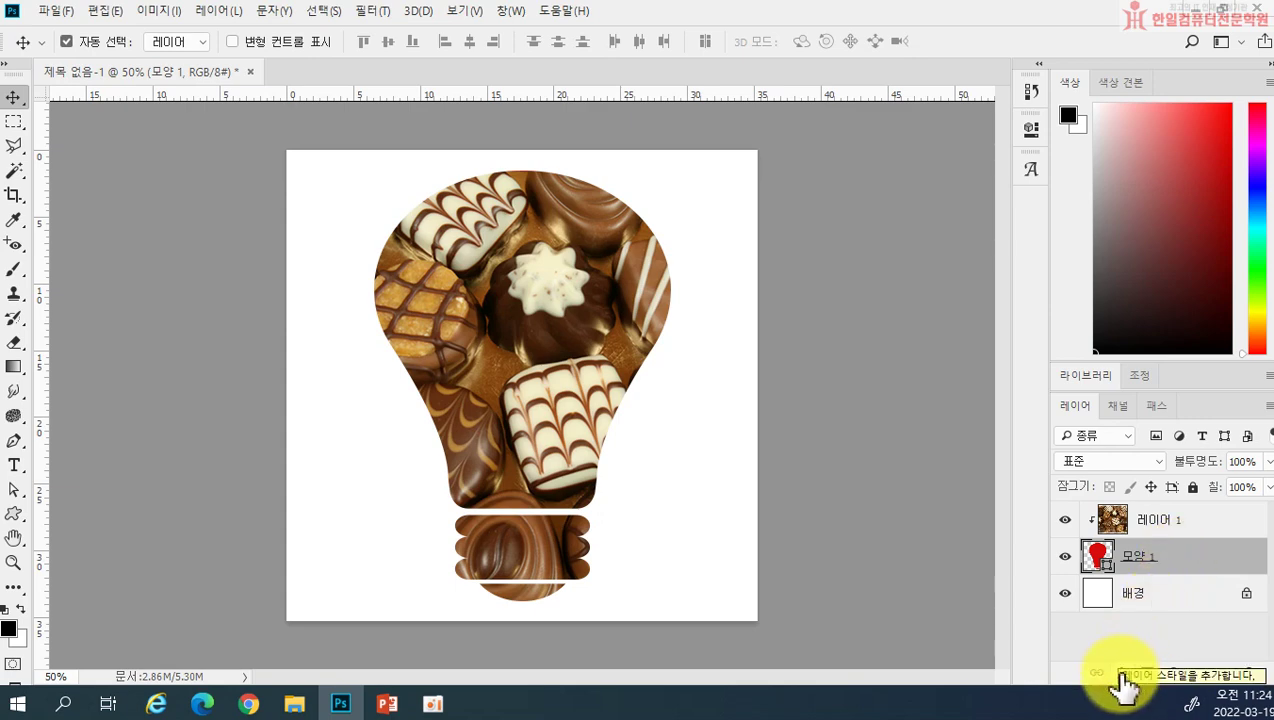
{"action": "key", "text": "h"}
{"action": "double_click", "coordinate": [1226, 576]}
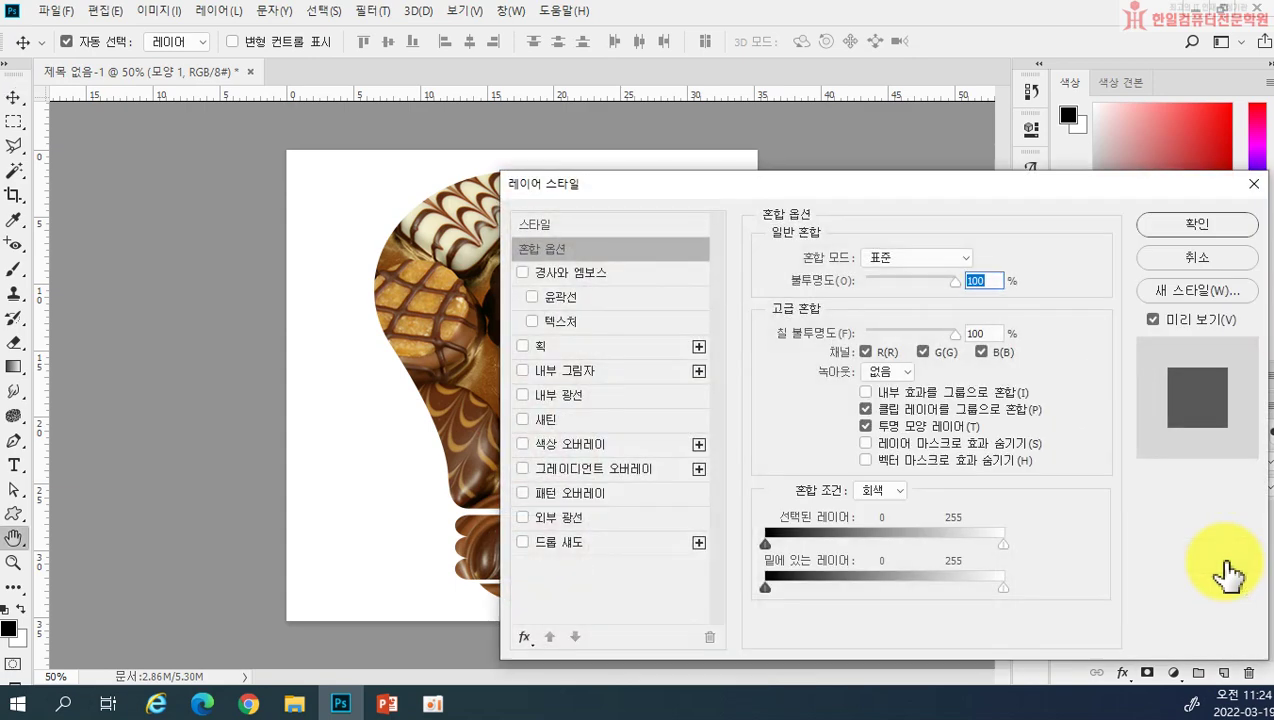
{"action": "left_click_drag", "start_coordinate": [735, 195], "coordinate": [952, 179]}
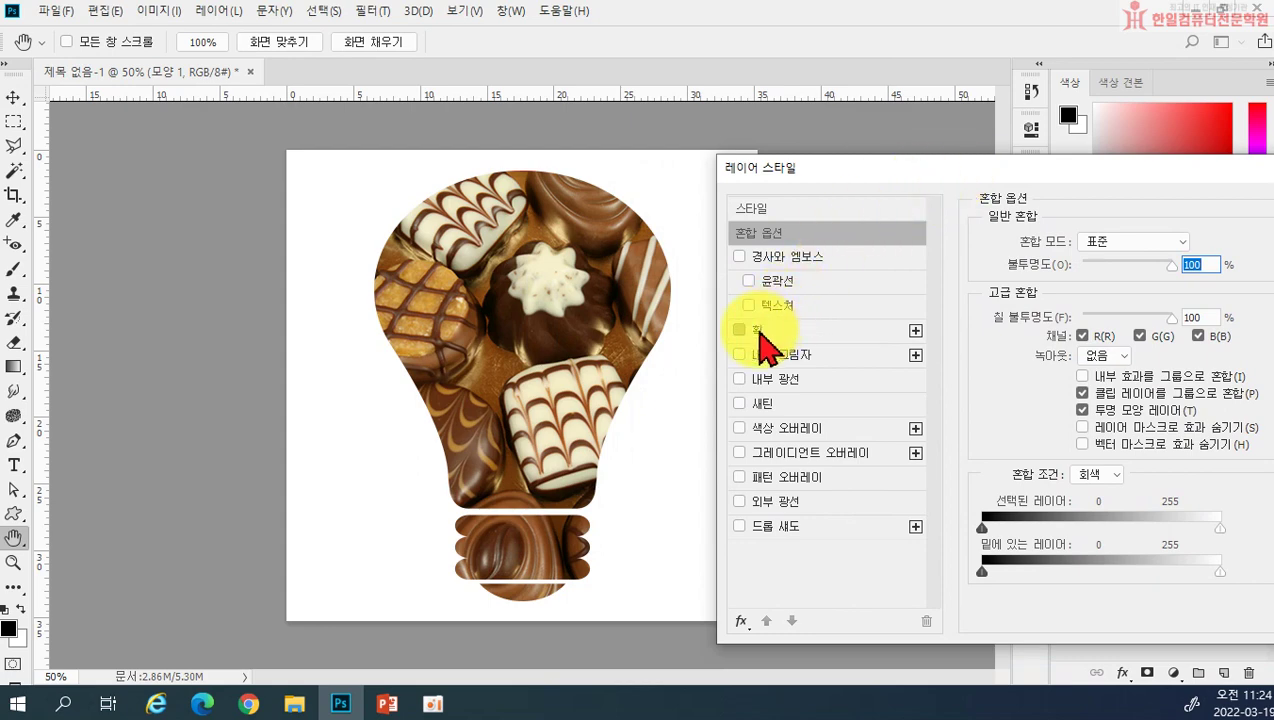
{"action": "left_click", "coordinate": [740, 331]}
{"action": "left_click_drag", "start_coordinate": [1067, 241], "coordinate": [1075, 242]}
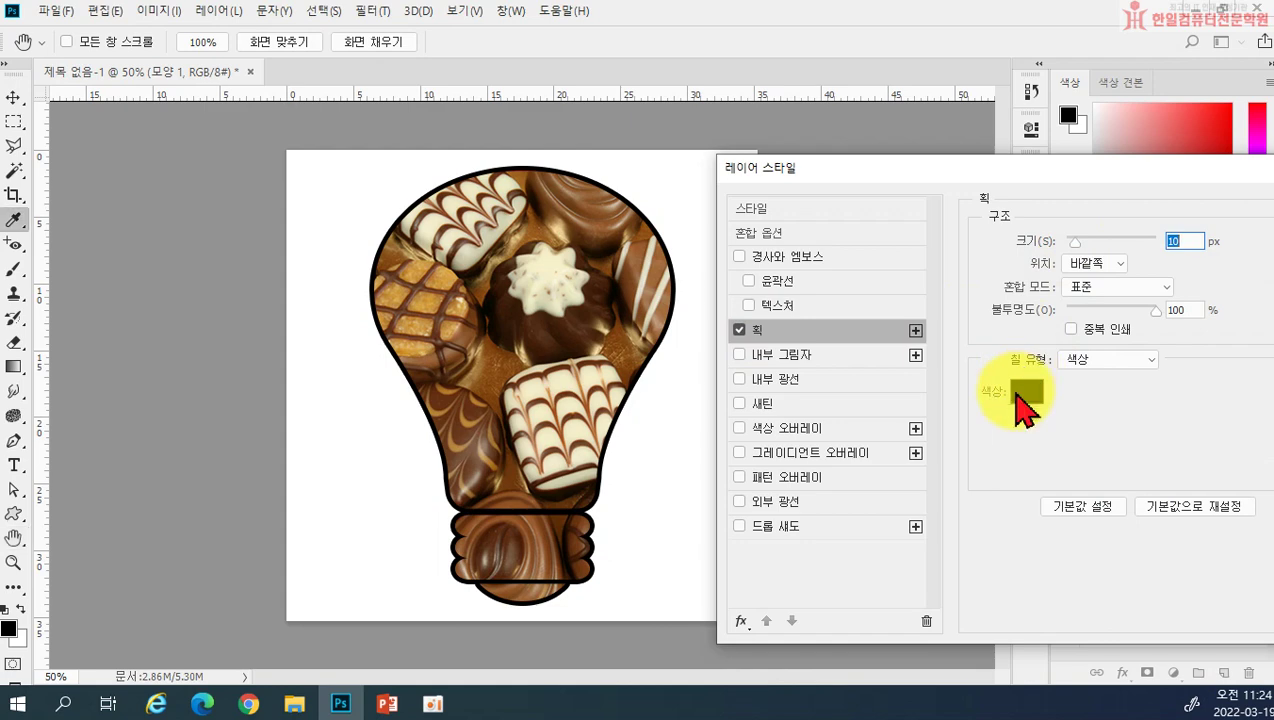
Set the light bulb's stroke color to a dark orange-brown and apply the layer style
{"action": "left_click", "coordinate": [1026, 393]}
{"action": "left_click", "coordinate": [976, 545]}
{"action": "left_click", "coordinate": [932, 398]}
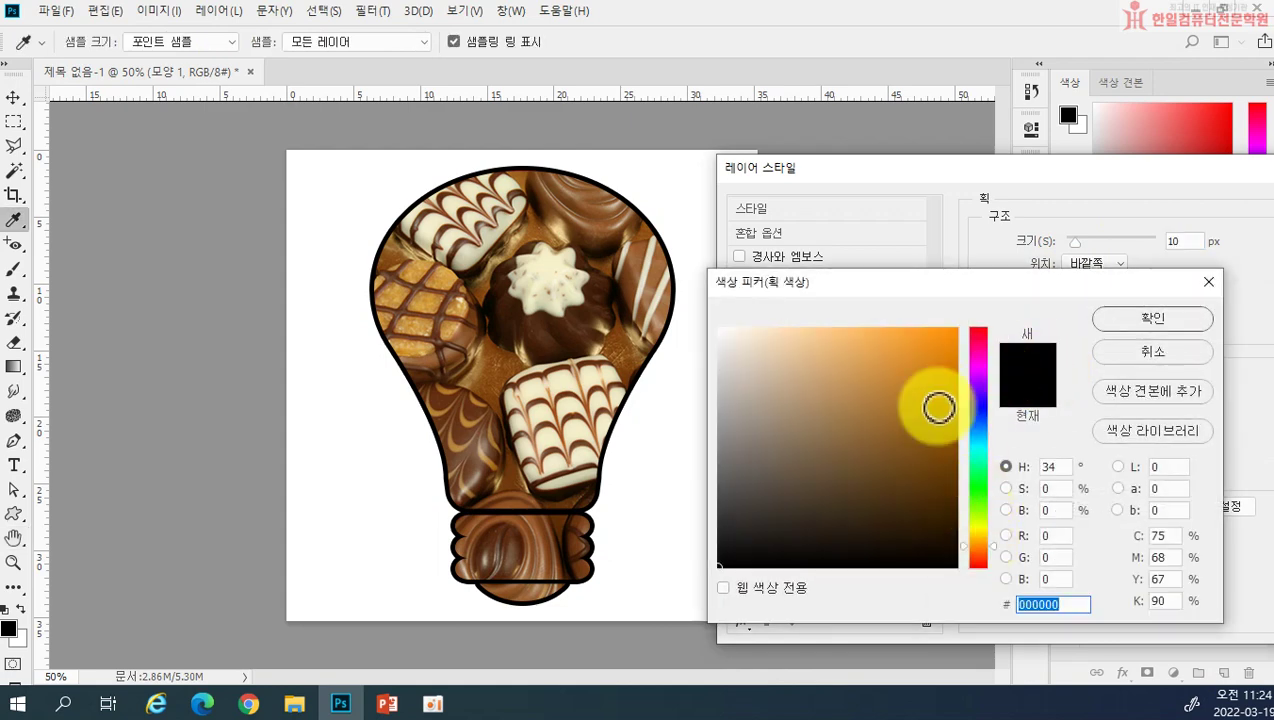
{"action": "left_click", "coordinate": [1125, 315]}
{"action": "left_click_drag", "start_coordinate": [1118, 179], "coordinate": [835, 268]}
{"action": "left_click", "coordinate": [1103, 312]}
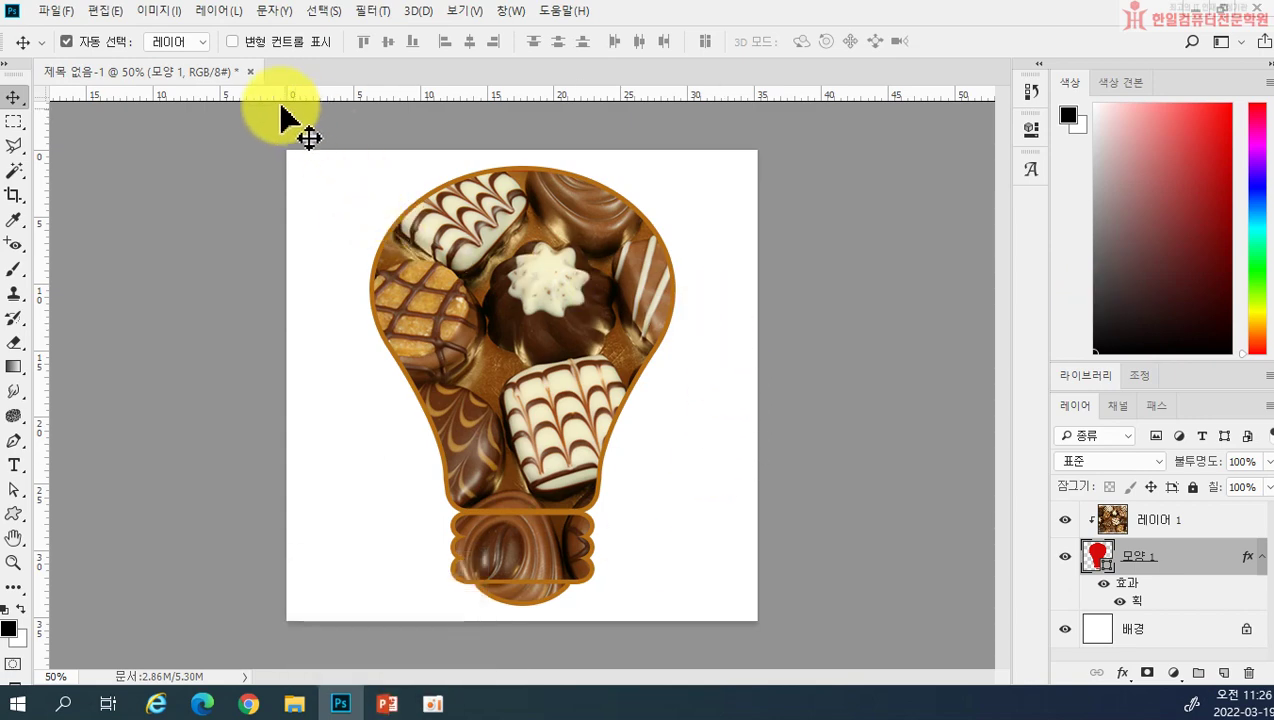
Close the light bulb document without saving it
{"action": "left_click", "coordinate": [250, 72]}
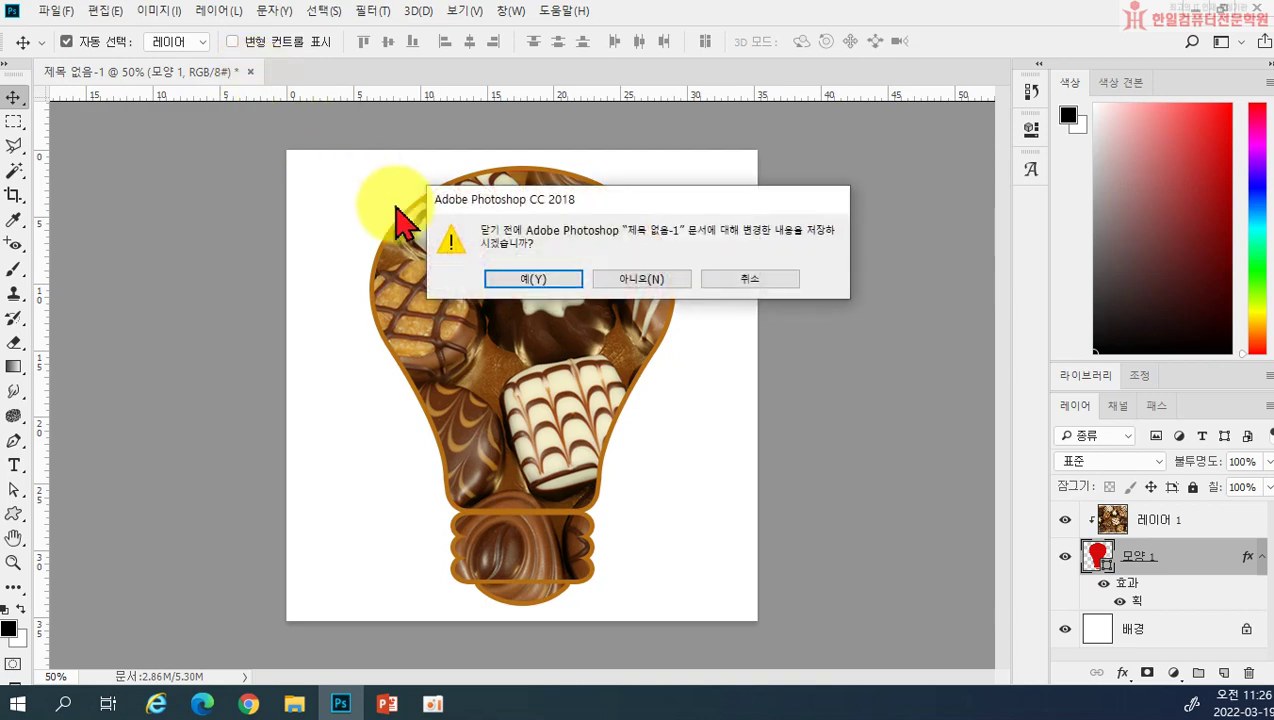
{"action": "left_click", "coordinate": [617, 283]}
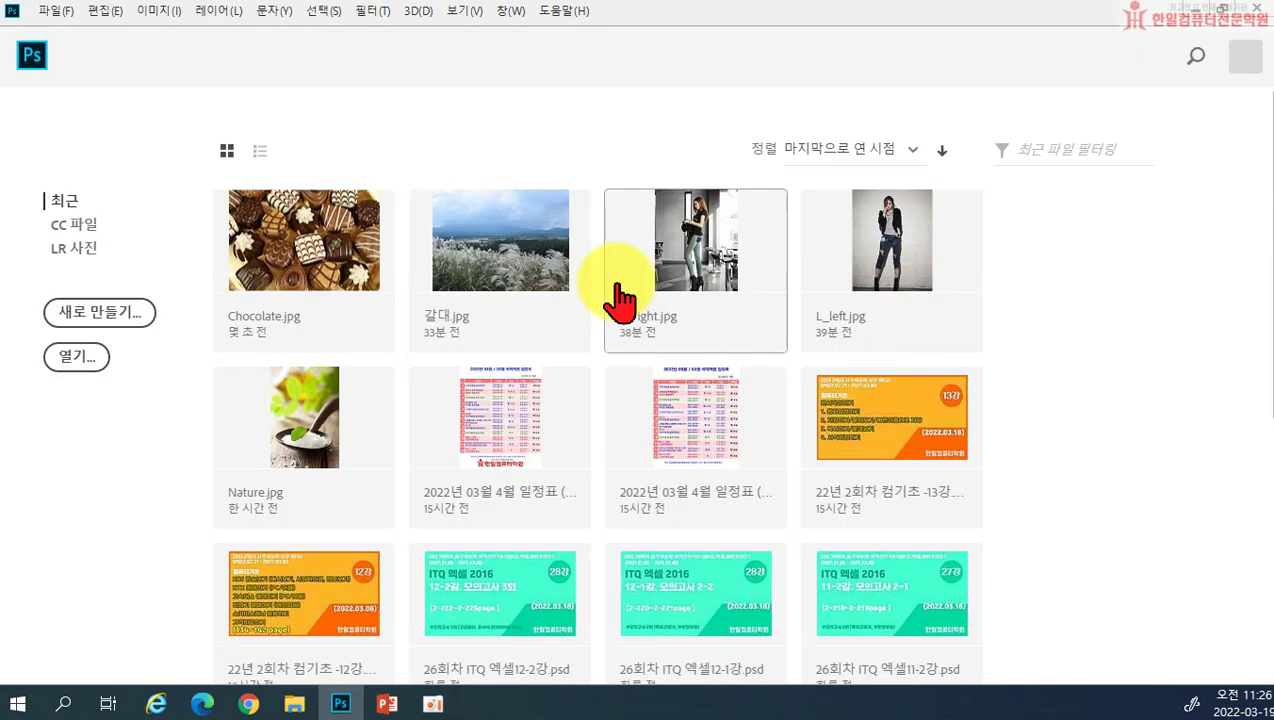
{"action": "left_click", "coordinate": [74, 360]}
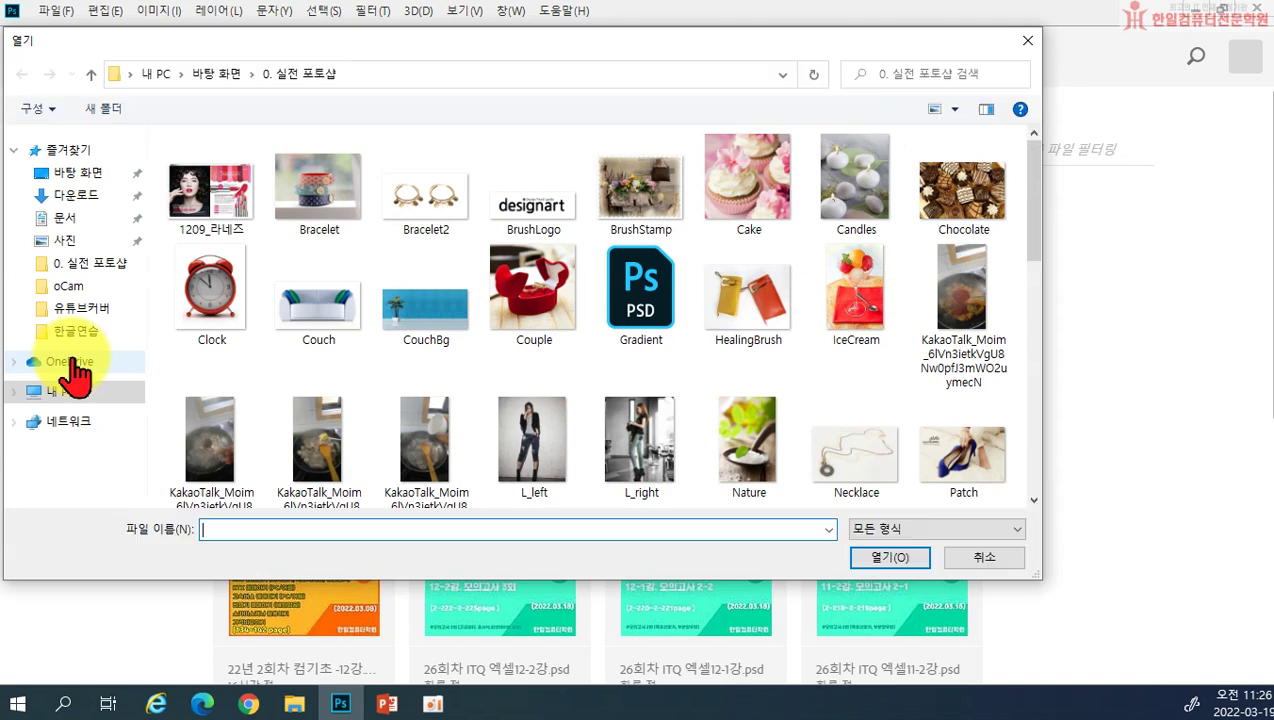
{"action": "scroll", "coordinate": [708, 392], "scroll_direction": "down", "scroll_amount": 8}
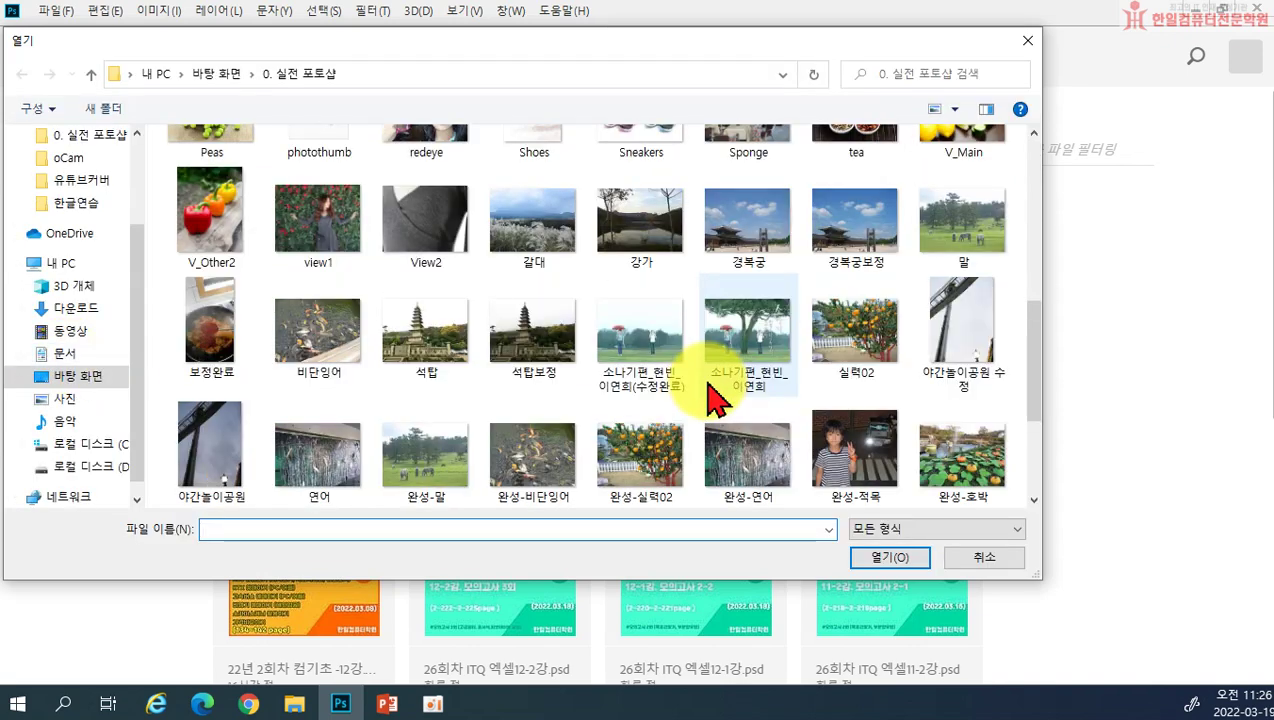
{"action": "left_click", "coordinate": [985, 558]}
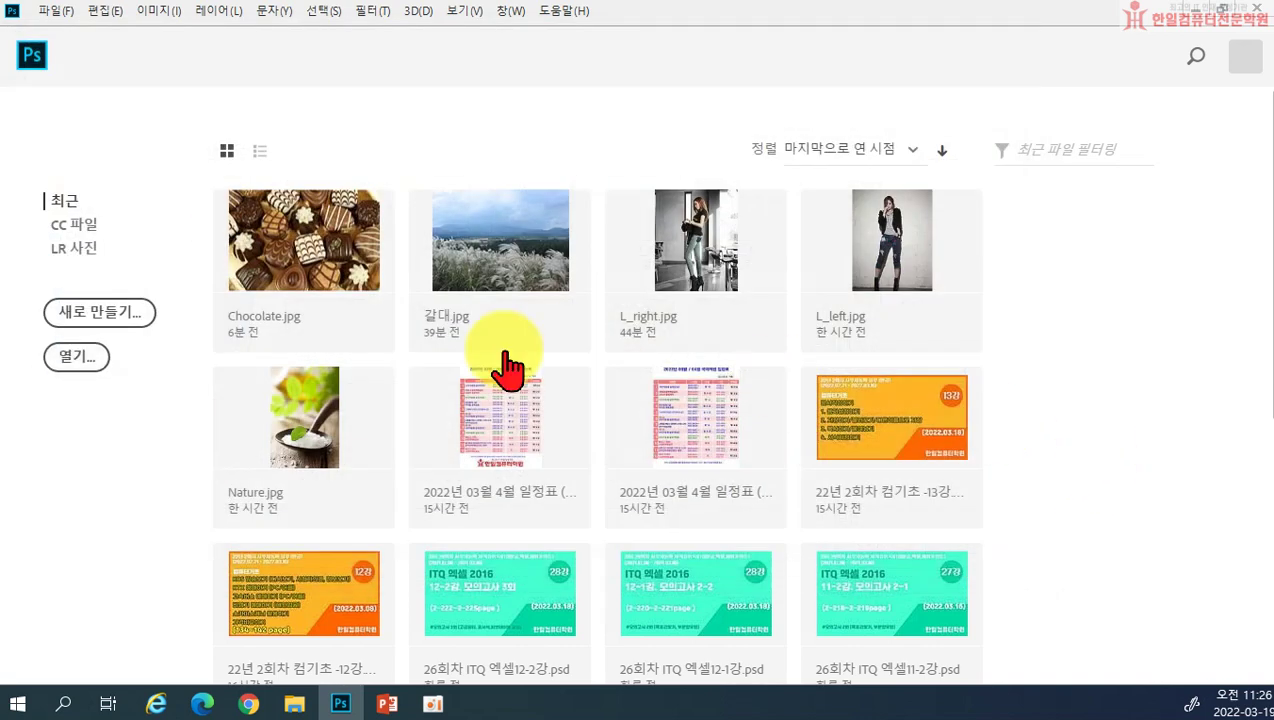
Create a new blank document 860 px wide and 1500 px high at 72 pixels/inch with a white background
{"action": "left_click", "coordinate": [104, 322]}
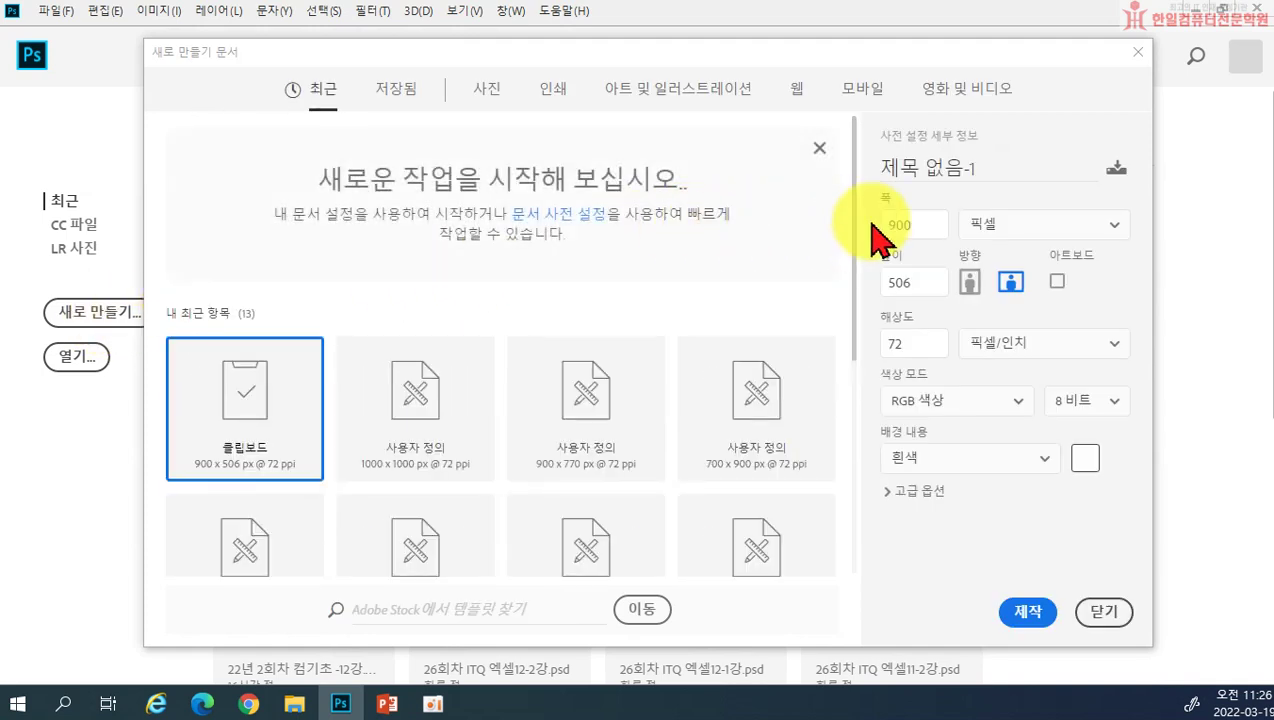
{"action": "left_click_drag", "start_coordinate": [920, 224], "coordinate": [877, 224]}
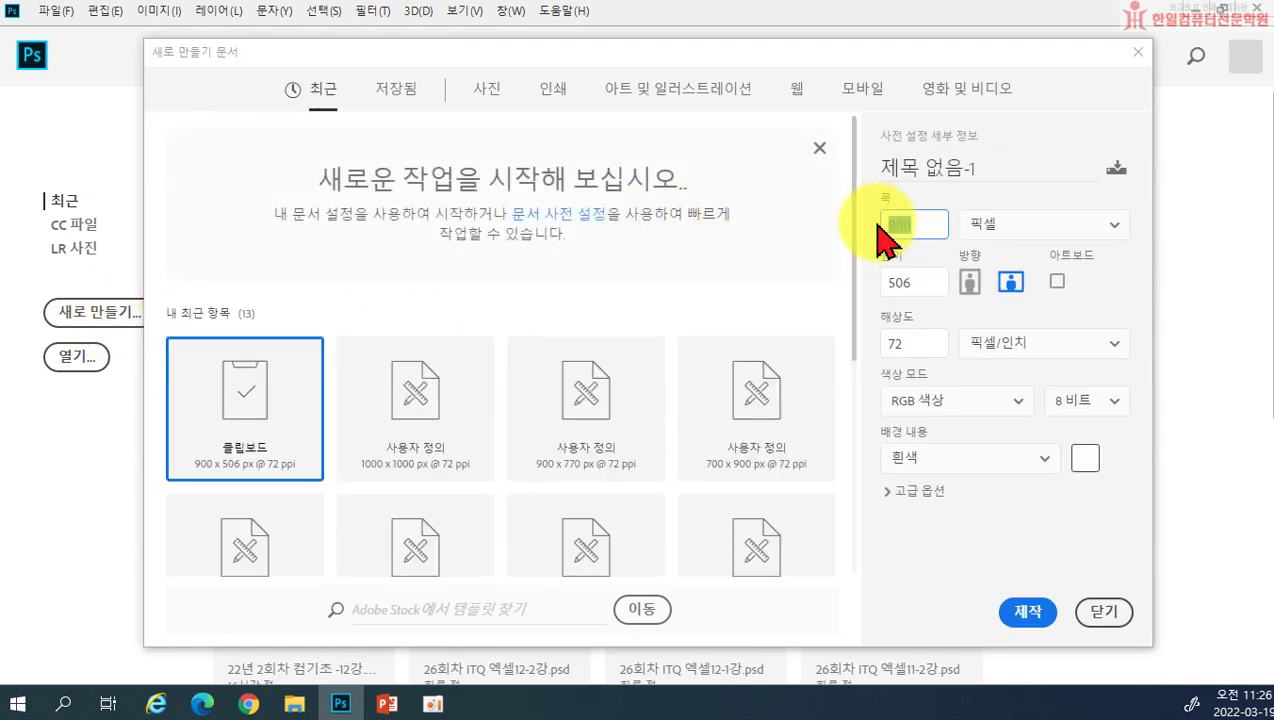
{"action": "type", "text": "860"}
{"action": "left_click_drag", "start_coordinate": [916, 282], "coordinate": [870, 295]}
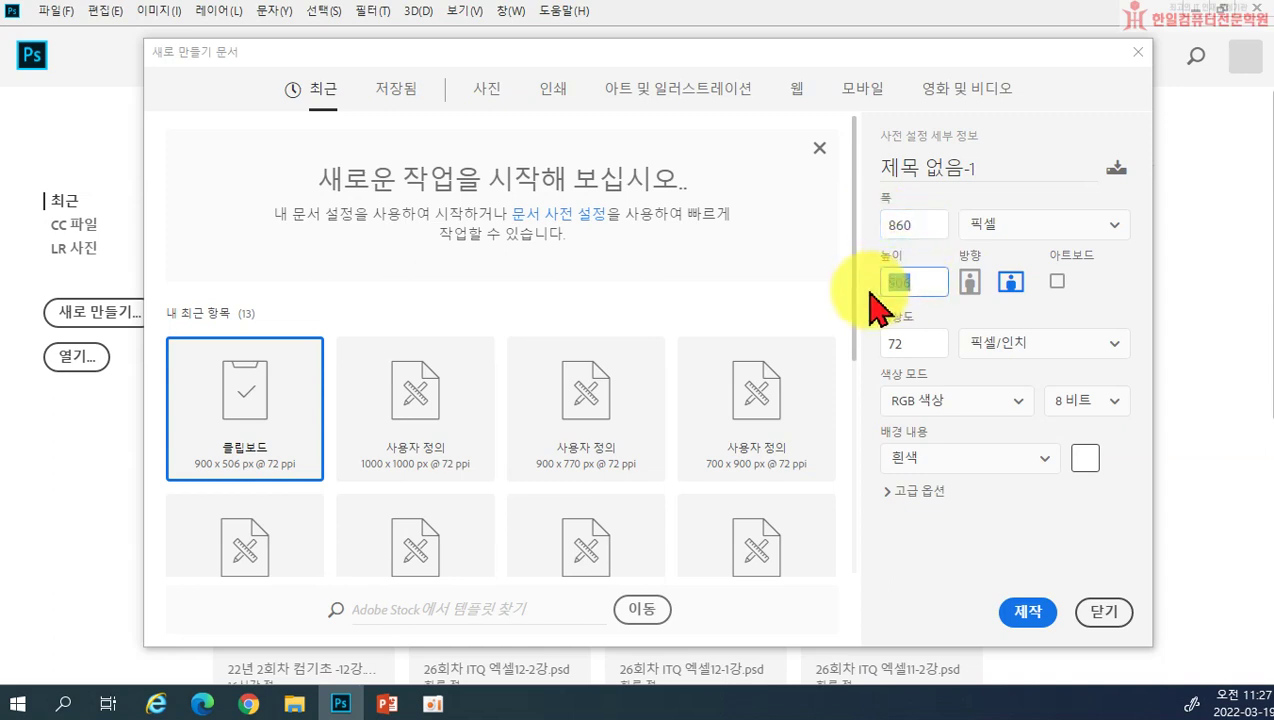
{"action": "type", "text": "1500"}
{"action": "left_click", "coordinate": [1028, 612]}
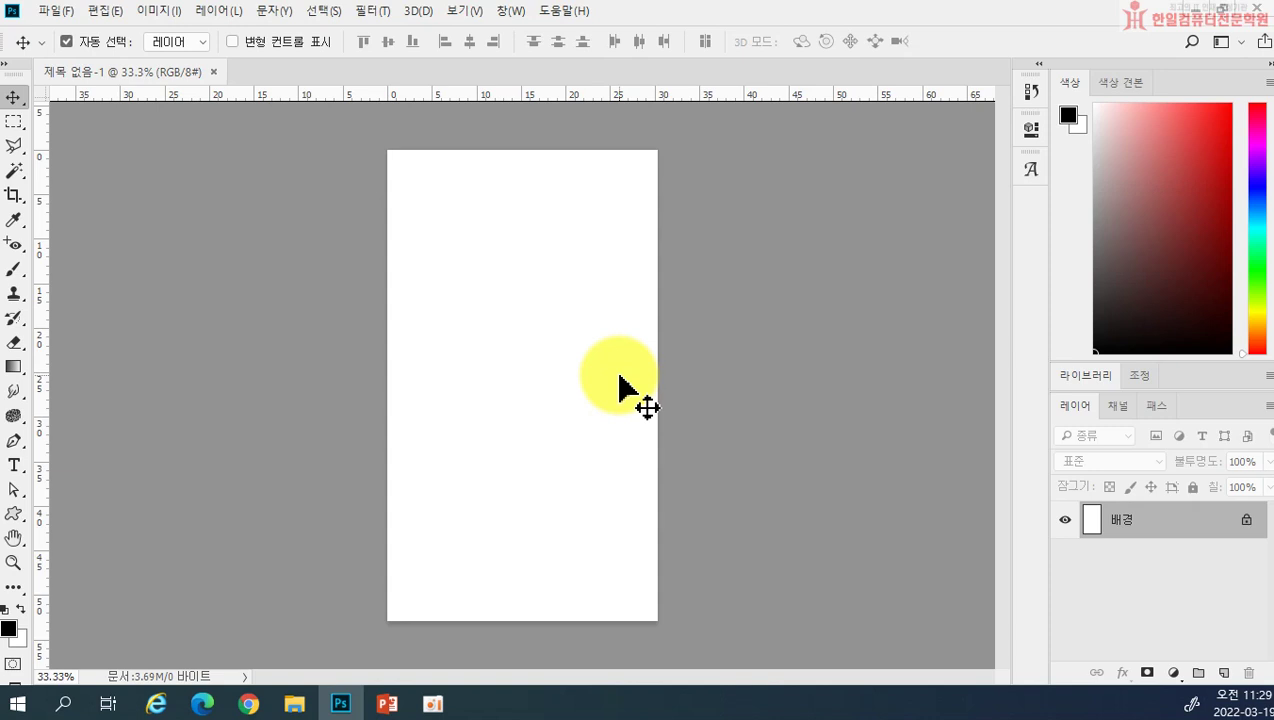
Open Peas.jpg from the 0. 실전 포토샵 folder in a floating window and copy its image into the blank document
{"action": "left_click", "coordinate": [55, 12]}
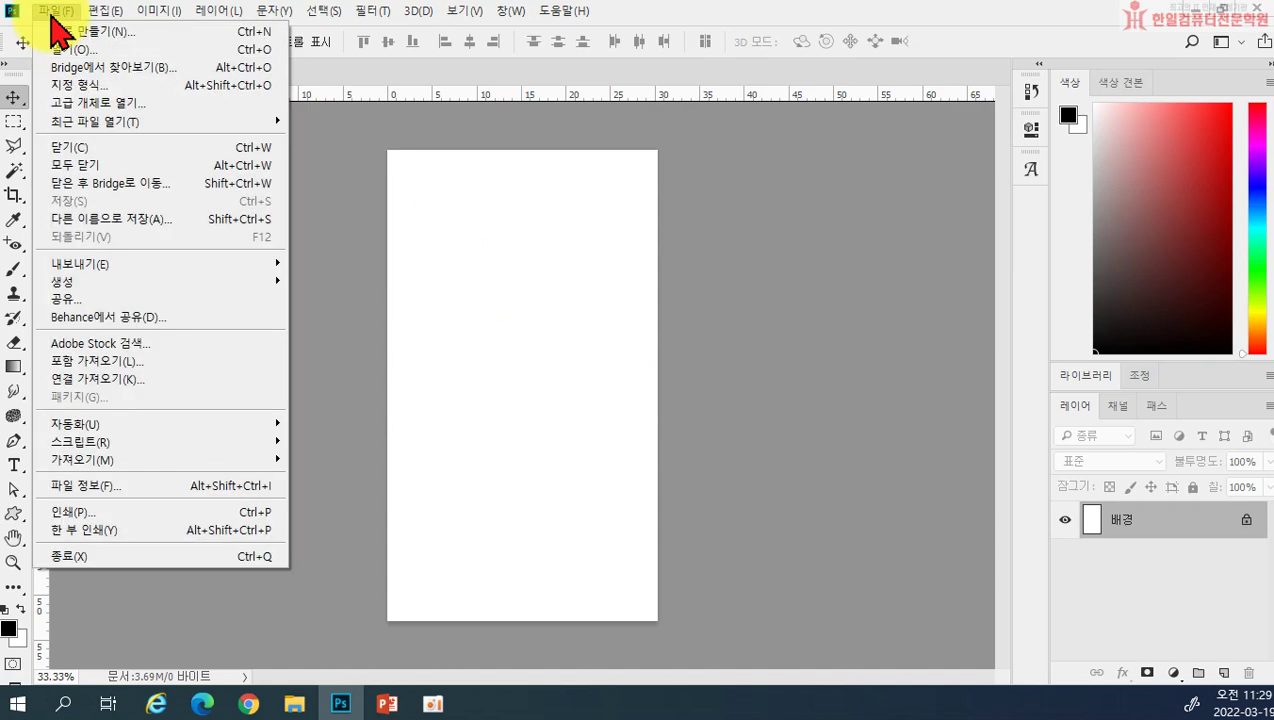
{"action": "left_click", "coordinate": [99, 52]}
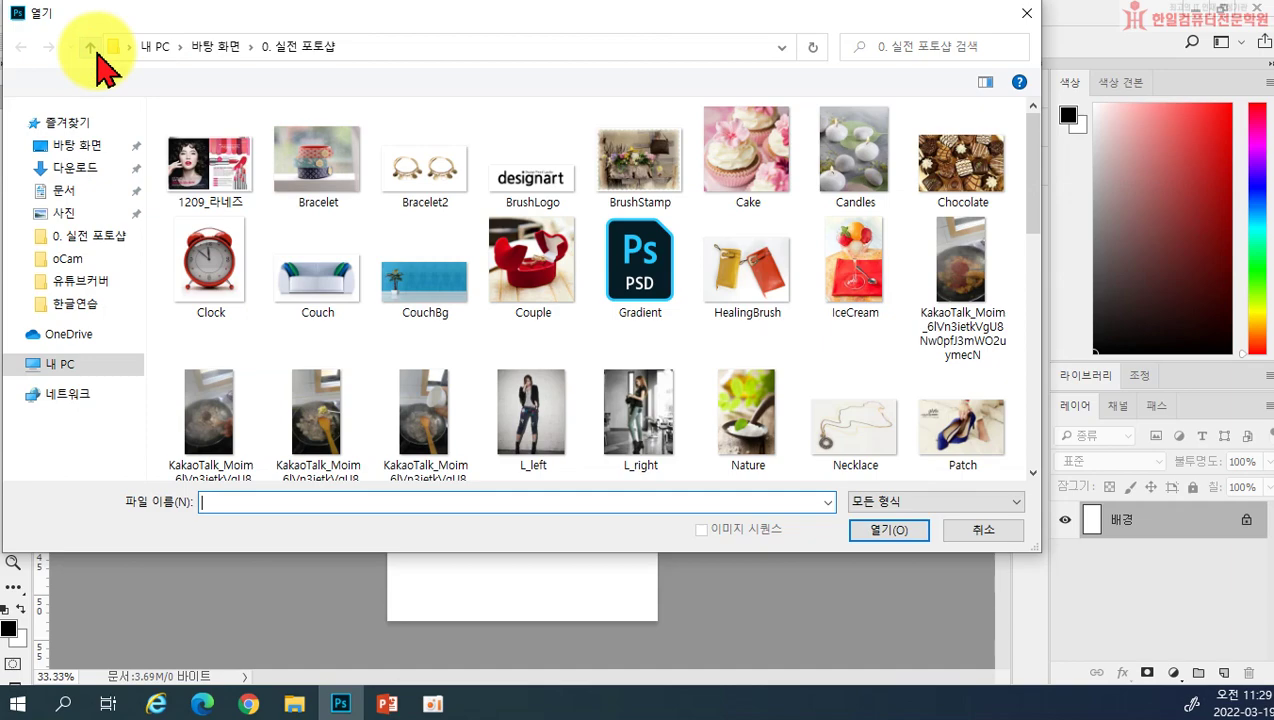
{"action": "scroll", "coordinate": [583, 350], "scroll_direction": "down", "scroll_amount": 10}
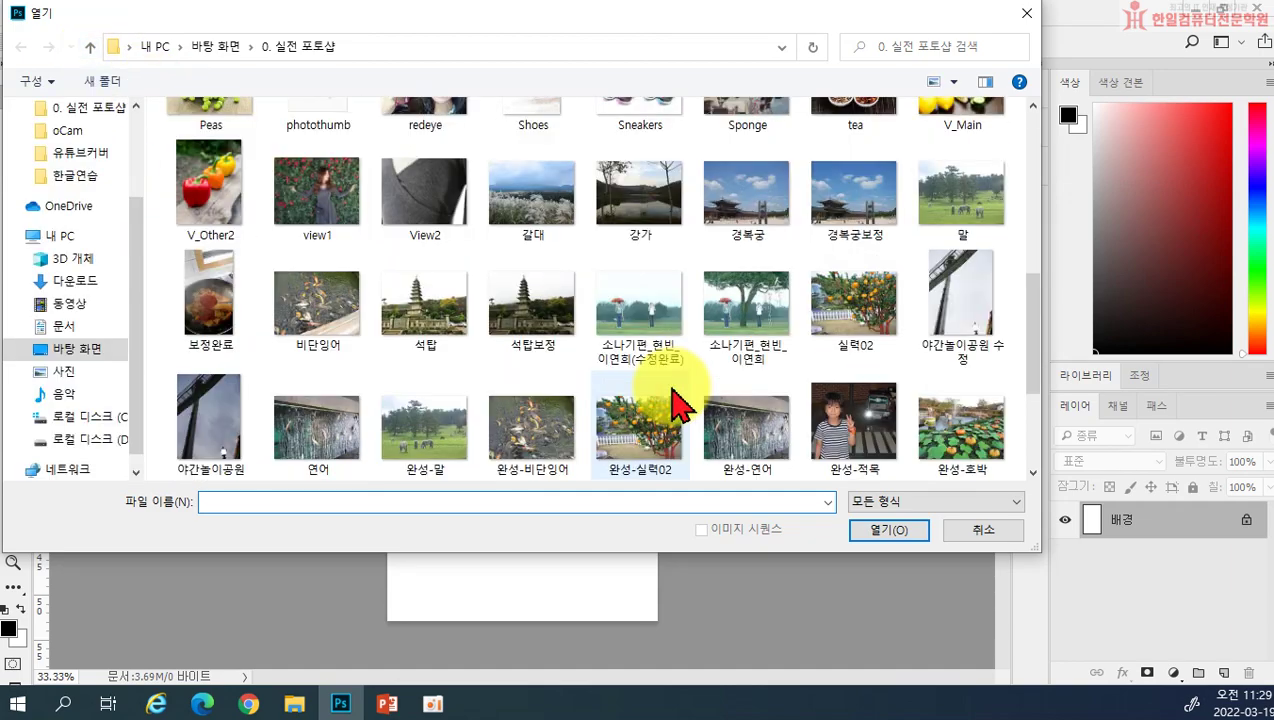
{"action": "scroll", "coordinate": [635, 410], "scroll_direction": "up", "scroll_amount": 3}
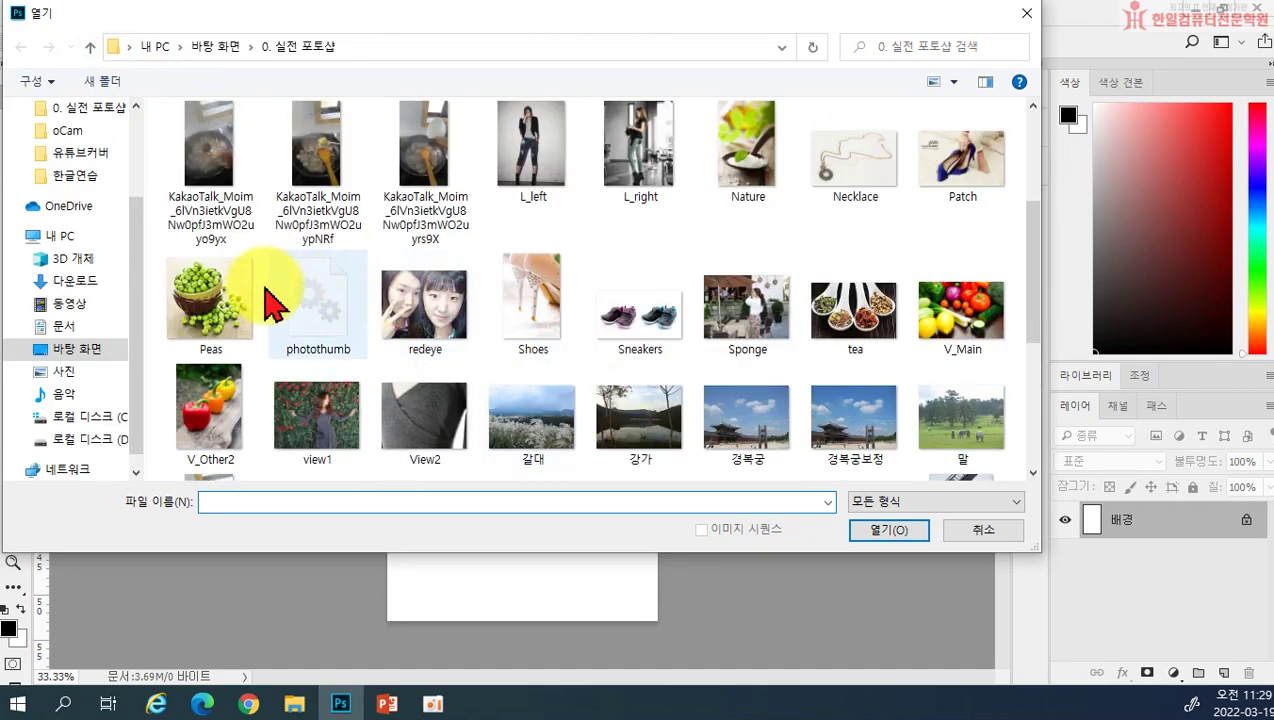
{"action": "left_click", "coordinate": [180, 320]}
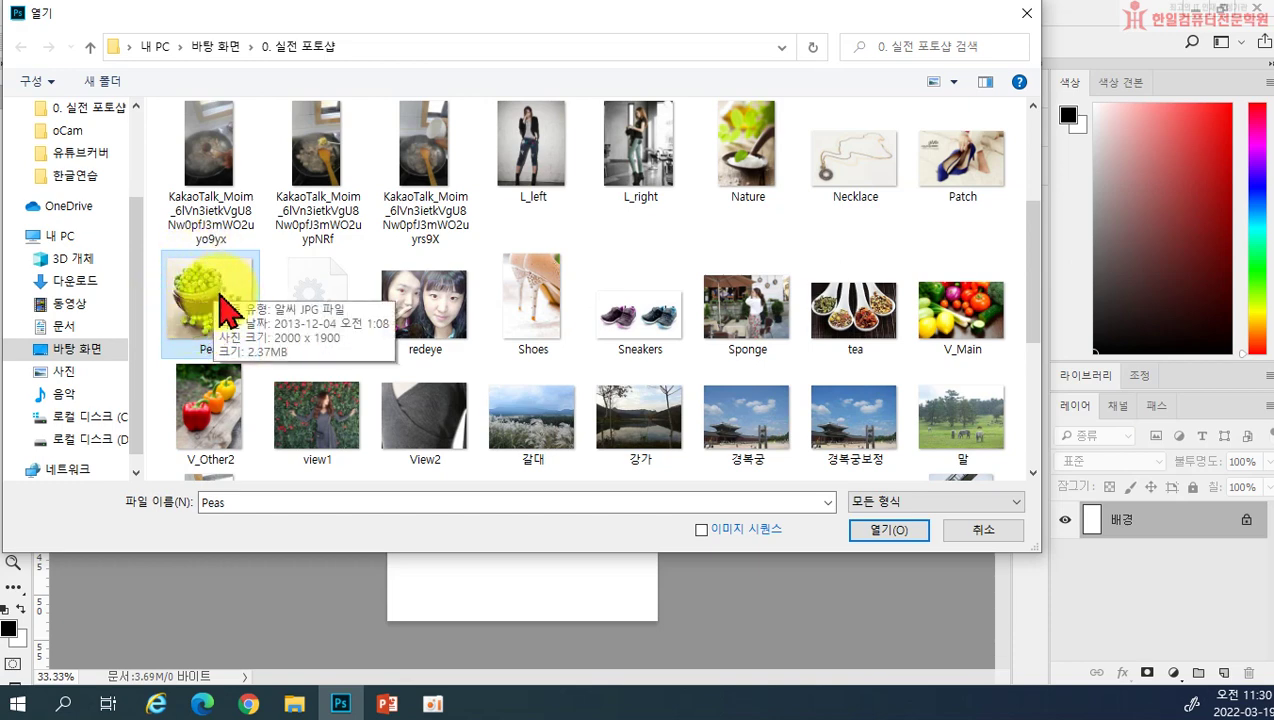
{"action": "left_click", "coordinate": [878, 531]}
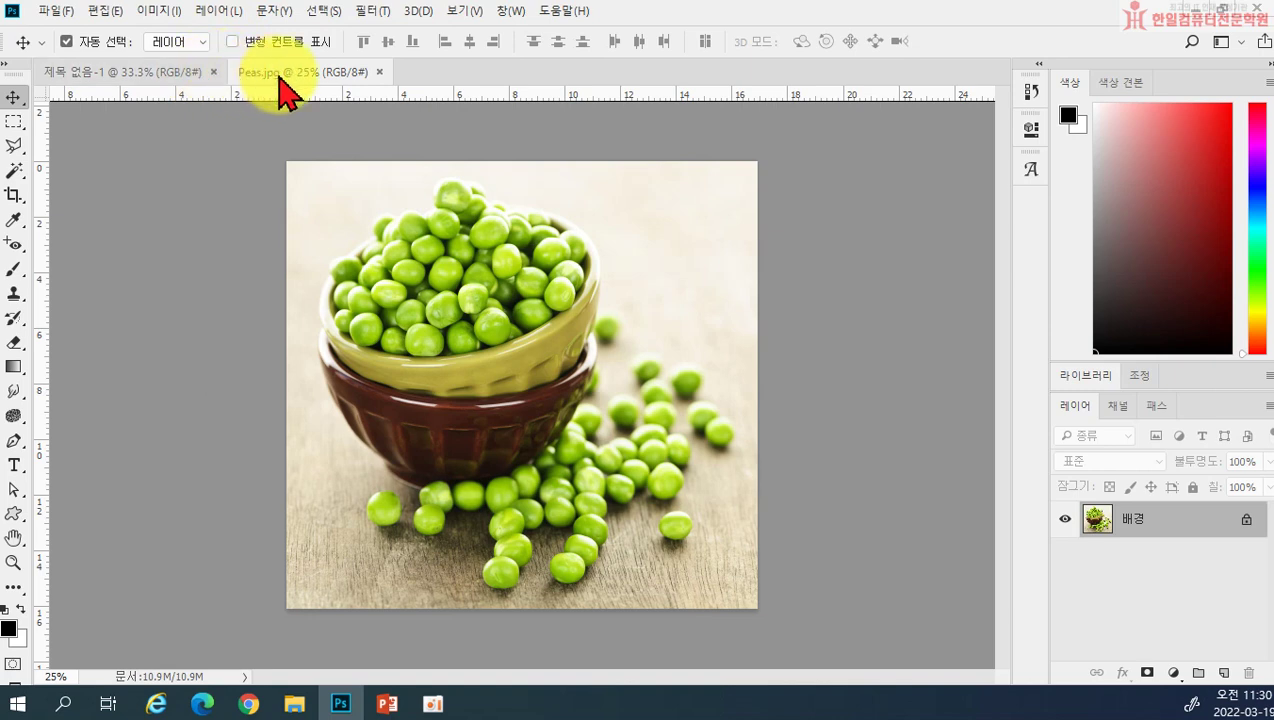
{"action": "left_click_drag", "start_coordinate": [281, 80], "coordinate": [718, 257]}
{"action": "left_click_drag", "start_coordinate": [745, 335], "coordinate": [547, 322]}
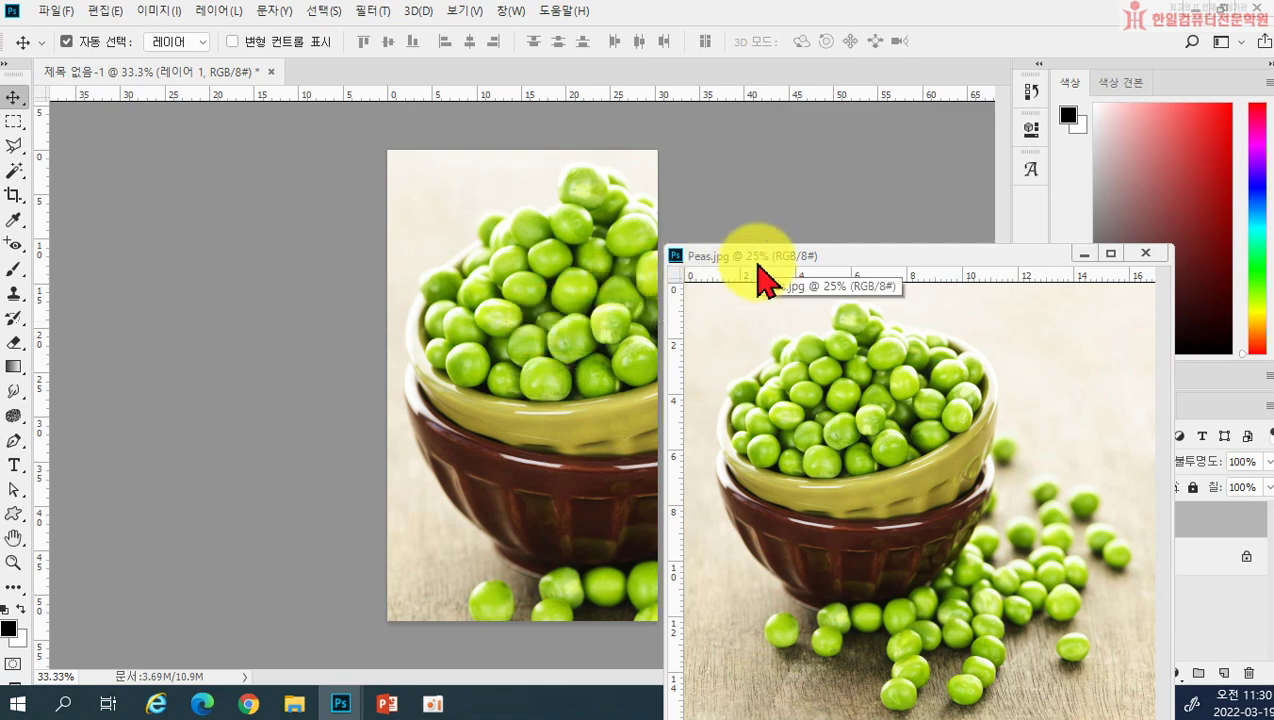
Compare the scale of the new document and the Peas.jpg image by viewing each at 100%
{"action": "double_click", "coordinate": [15, 563]}
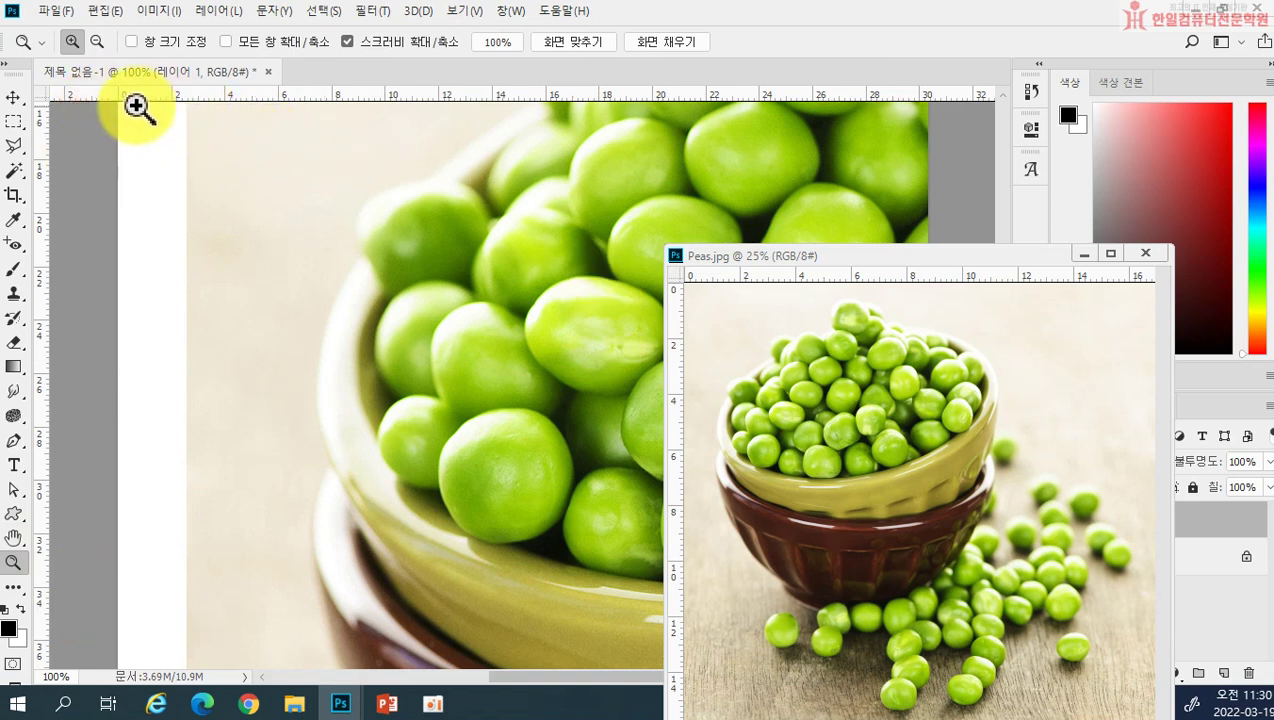
{"action": "double_click", "coordinate": [14, 539]}
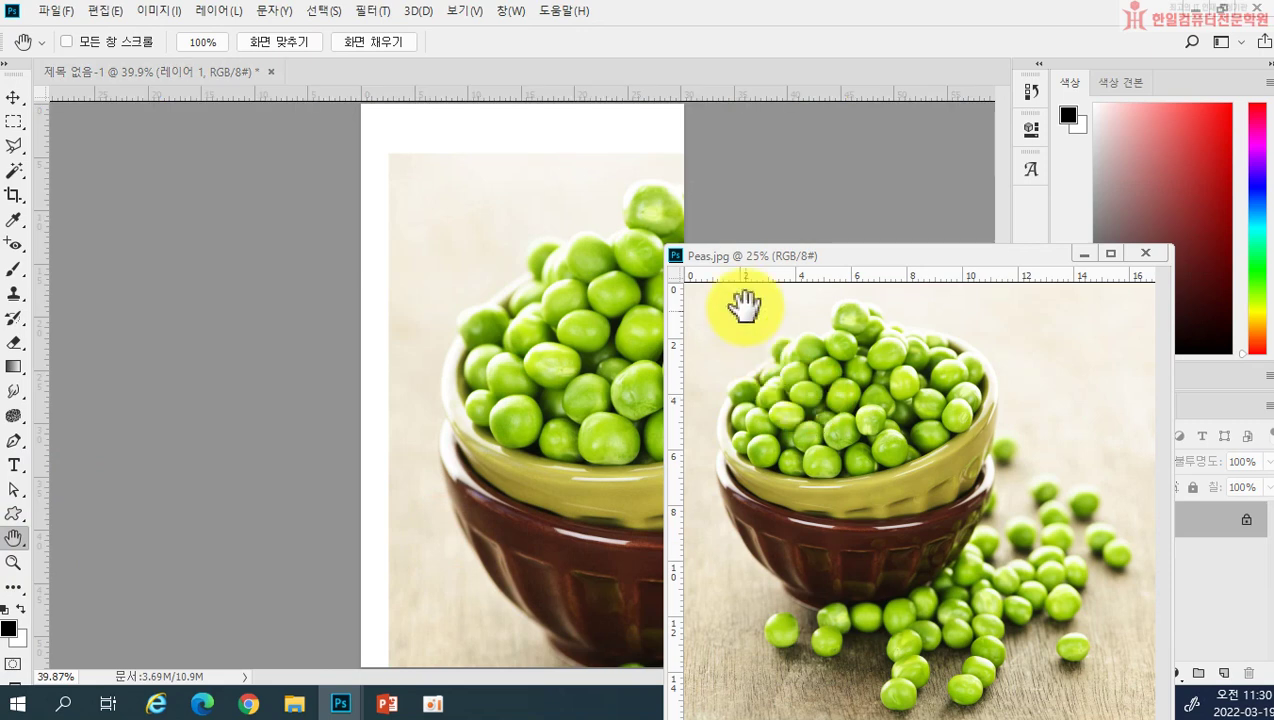
{"action": "left_click_drag", "start_coordinate": [728, 257], "coordinate": [682, 188]}
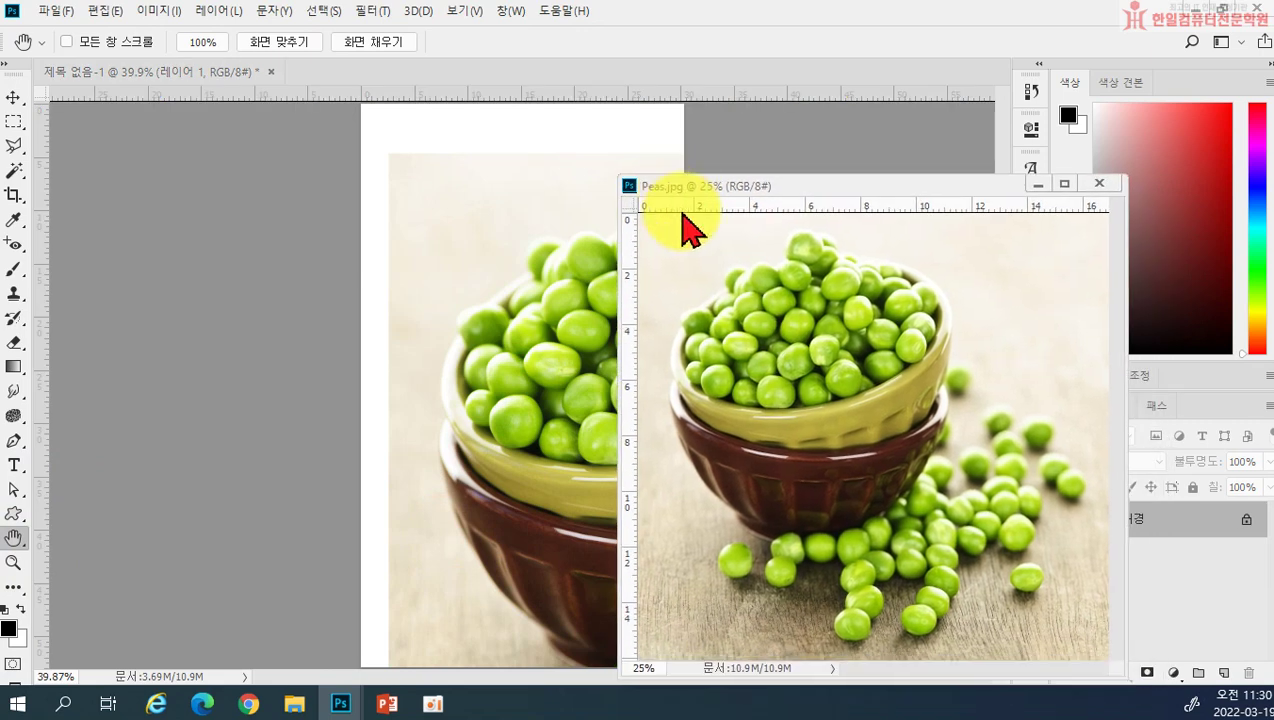
{"action": "double_click", "coordinate": [14, 562]}
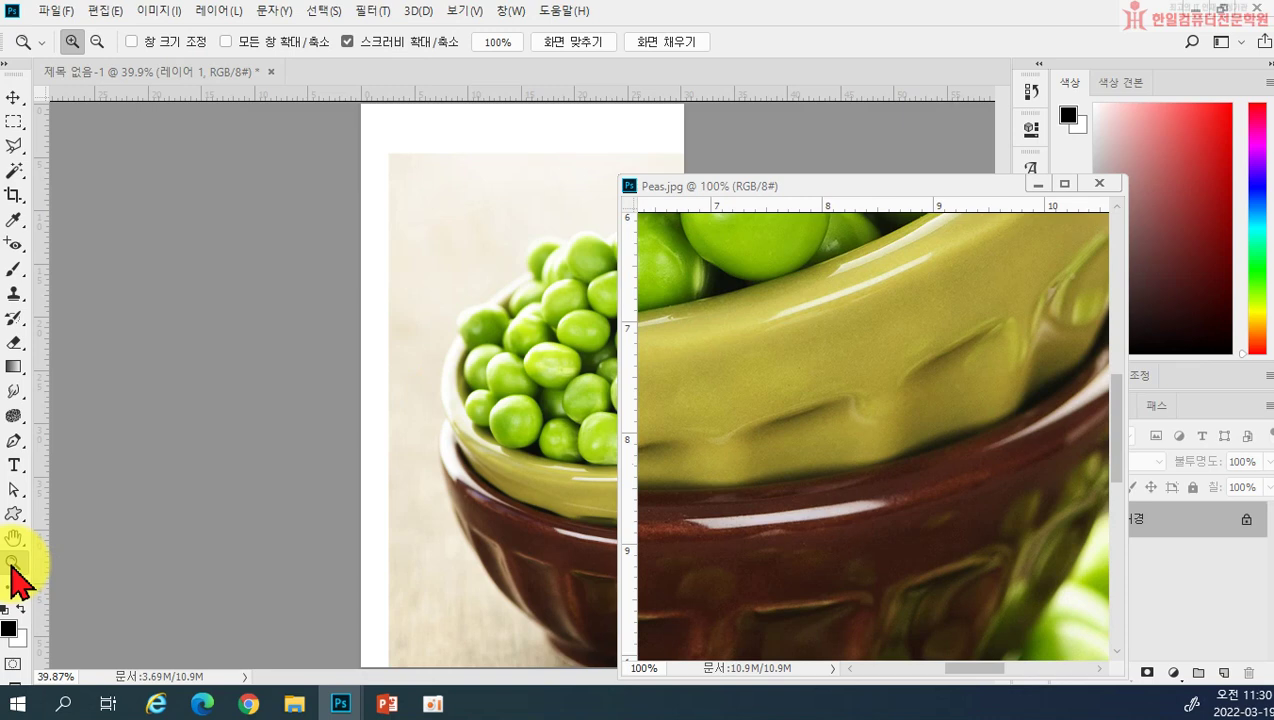
{"action": "left_click_drag", "start_coordinate": [710, 318], "coordinate": [737, 327]}
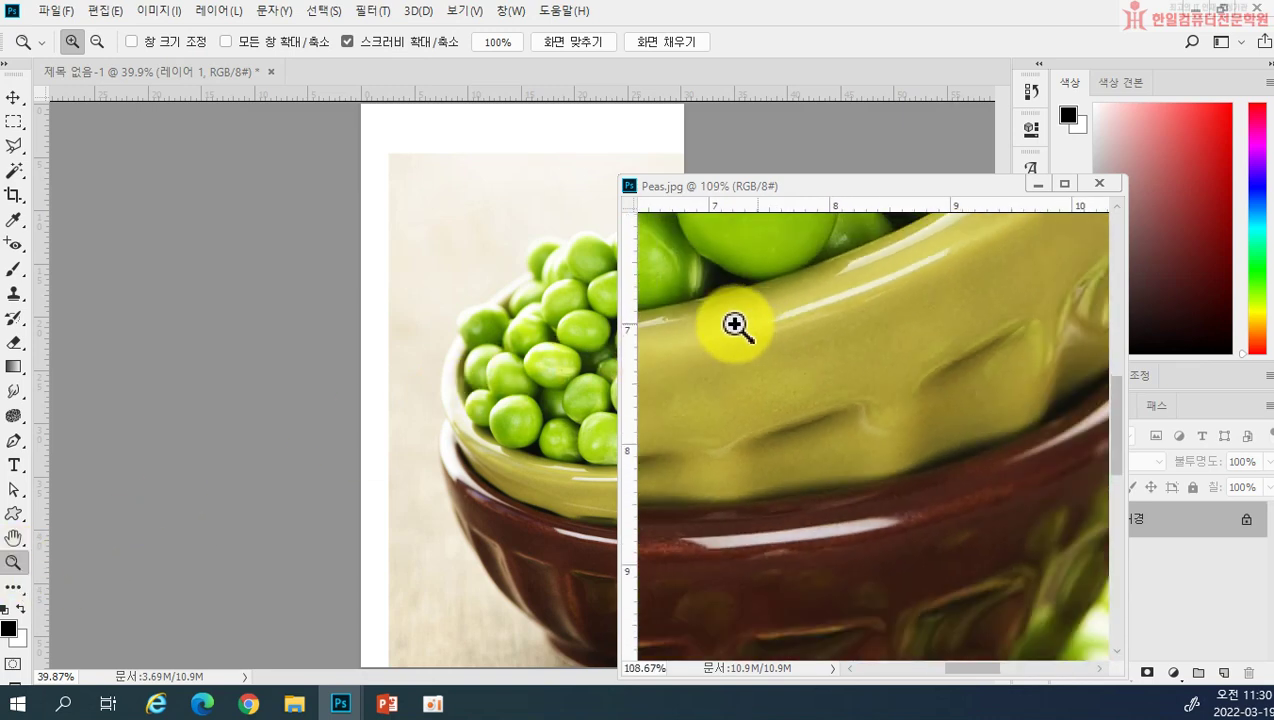
{"action": "double_click", "coordinate": [14, 563]}
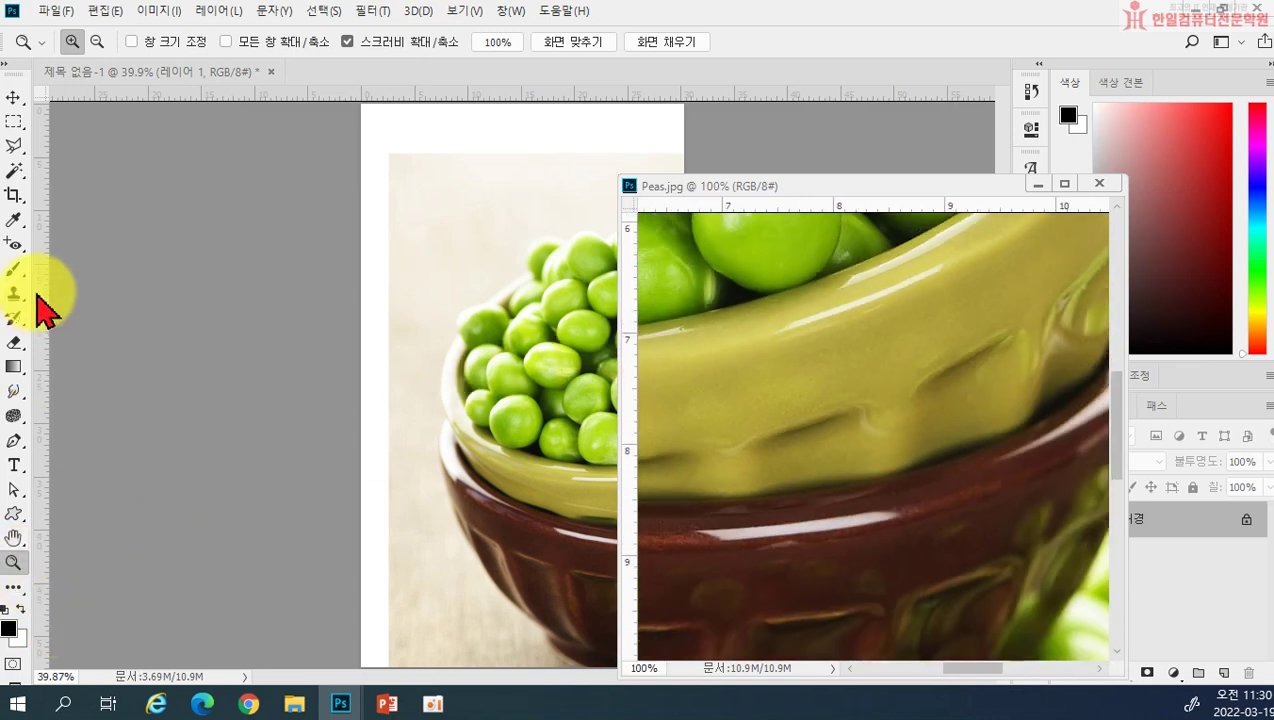
Convert the Peas.jpg background to a regular layer and try moving it, and close Peas.jpg without saving
{"action": "left_click", "coordinate": [14, 97]}
{"action": "left_click_drag", "start_coordinate": [786, 295], "coordinate": [805, 355]}
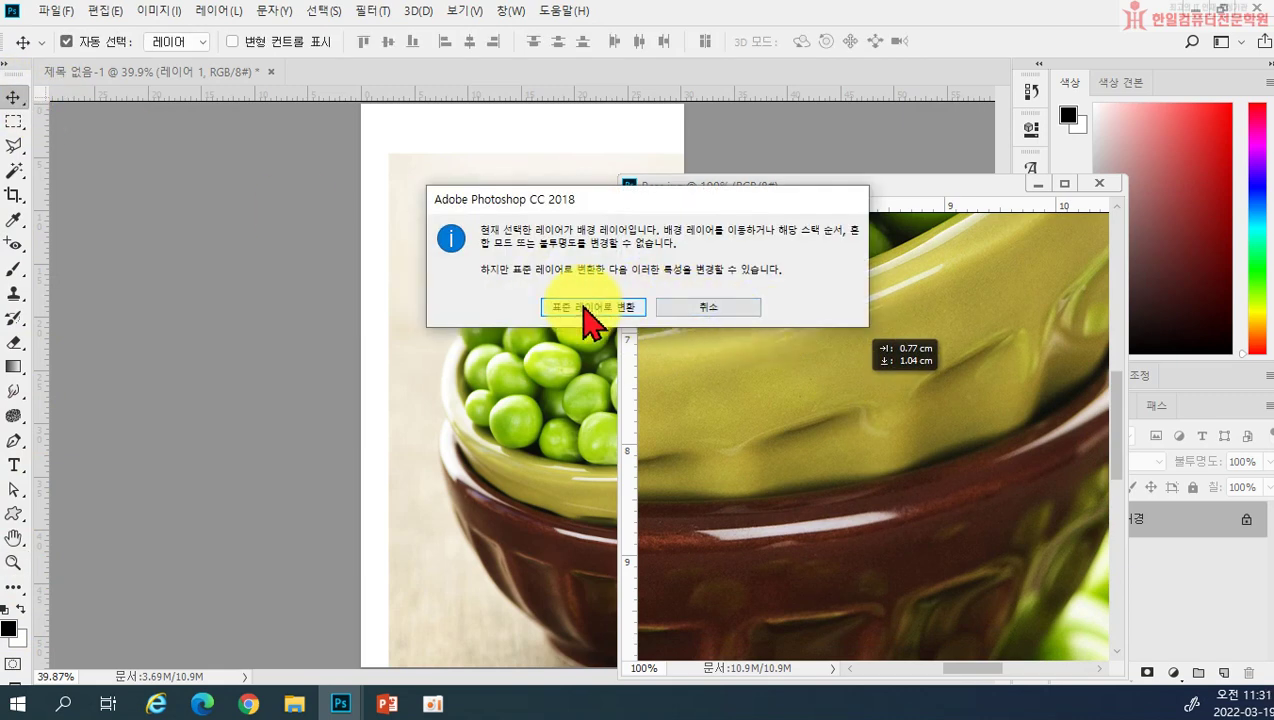
{"action": "left_click", "coordinate": [588, 307]}
{"action": "mouse_move", "coordinate": [697, 341]}
{"action": "left_mouse_down"}
{"action": "mouse_move", "coordinate": [768, 356]}
{"action": "mouse_move", "coordinate": [903, 520]}
{"action": "mouse_move", "coordinate": [904, 446]}
{"action": "mouse_move", "coordinate": [808, 518]}
{"action": "mouse_move", "coordinate": [455, 421]}
{"action": "mouse_move", "coordinate": [441, 373]}
{"action": "mouse_move", "coordinate": [462, 415]}
{"action": "mouse_move", "coordinate": [537, 425]}
{"action": "mouse_move", "coordinate": [547, 375]}
{"action": "left_mouse_up"}
{"action": "left_click", "coordinate": [1099, 183]}
{"action": "left_click", "coordinate": [645, 283]}
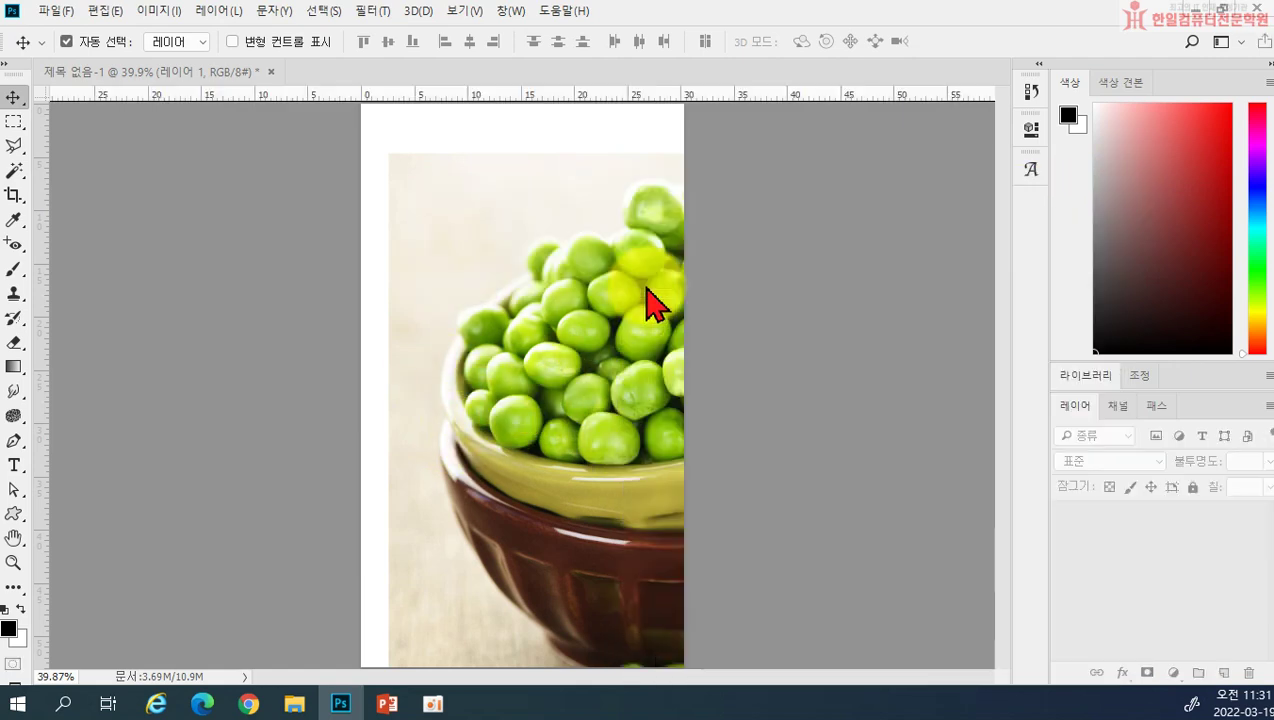
Scale the peas layer to 43% with Free Transform and place it flush with the canvas top, spanning the full width
{"action": "left_click_drag", "start_coordinate": [580, 415], "coordinate": [566, 356]}
{"action": "key", "text": "ctrl+t"}
{"action": "left_click_drag", "start_coordinate": [518, 285], "coordinate": [569, 347]}
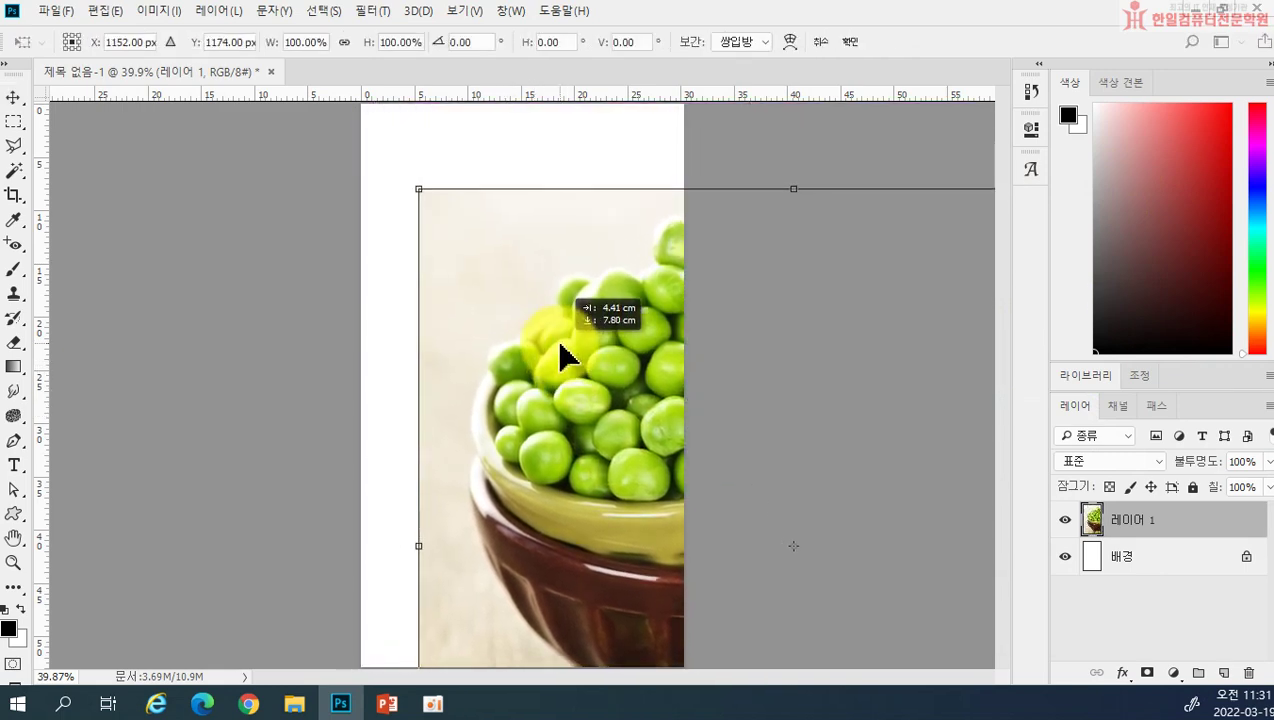
{"action": "left_click_drag", "start_coordinate": [416, 192], "coordinate": [412, 128]}
{"action": "left_click_drag", "start_coordinate": [671, 394], "coordinate": [683, 410]}
{"action": "key", "text": "ctrl+z"}
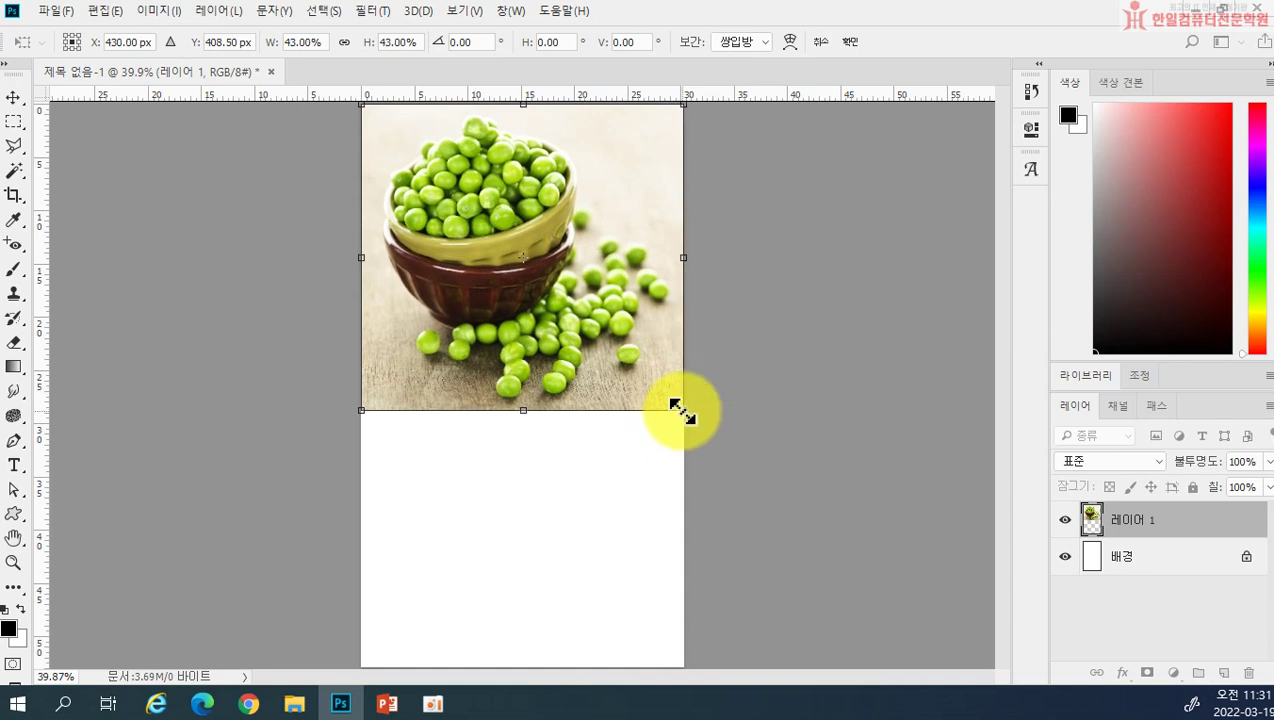
{"action": "key", "text": "Return"}
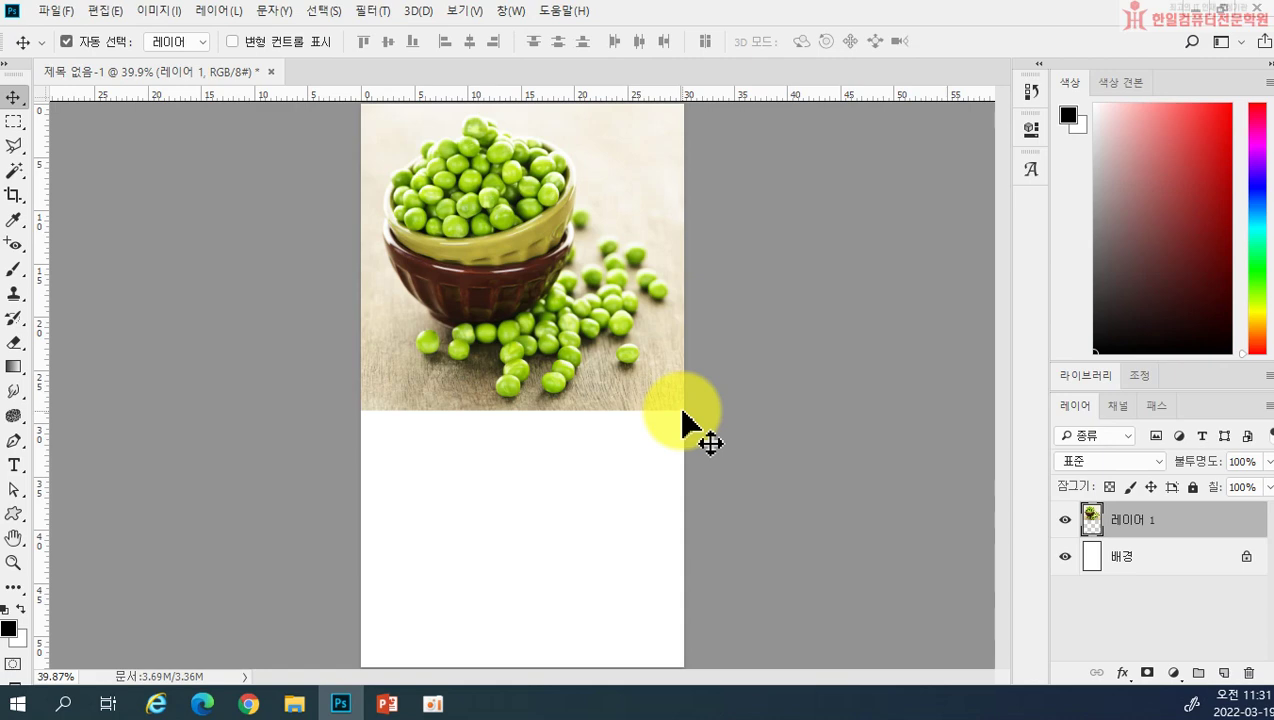
Reopen the original Peas.jpg from the 0. 실전 포토샵 folder
{"action": "left_click", "coordinate": [60, 13]}
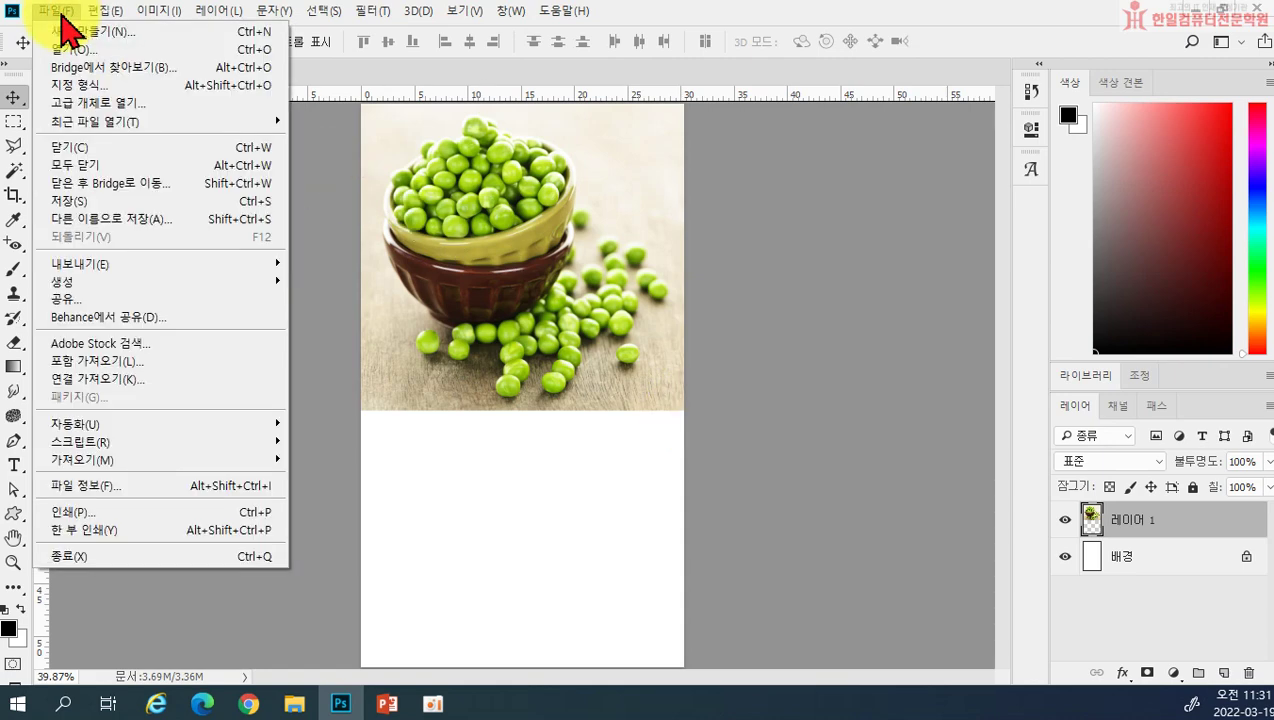
{"action": "left_click", "coordinate": [63, 47]}
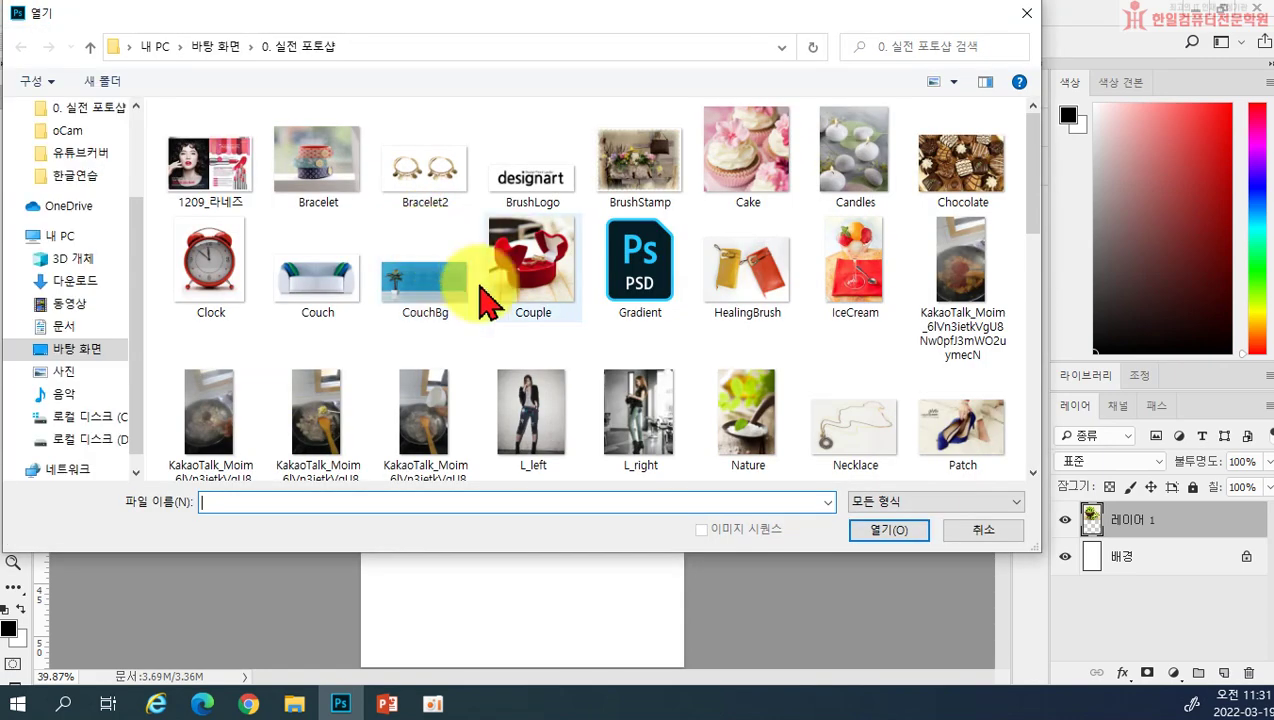
{"action": "left_click_drag", "start_coordinate": [1035, 185], "coordinate": [1039, 318]}
{"action": "left_click", "coordinate": [208, 228]}
{"action": "left_click", "coordinate": [870, 535]}
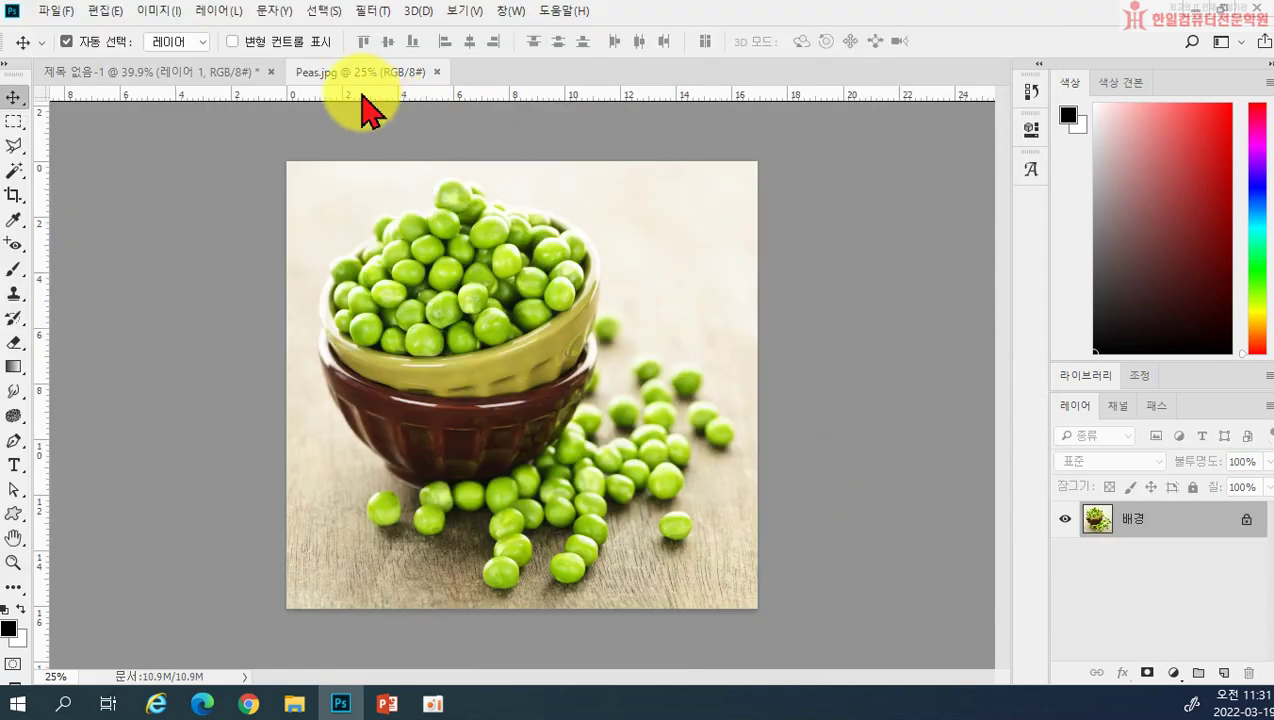
Resize the Peas.jpg image to 860 px wide with Image Size, keeping its proportions linked
{"action": "left_click", "coordinate": [155, 14]}
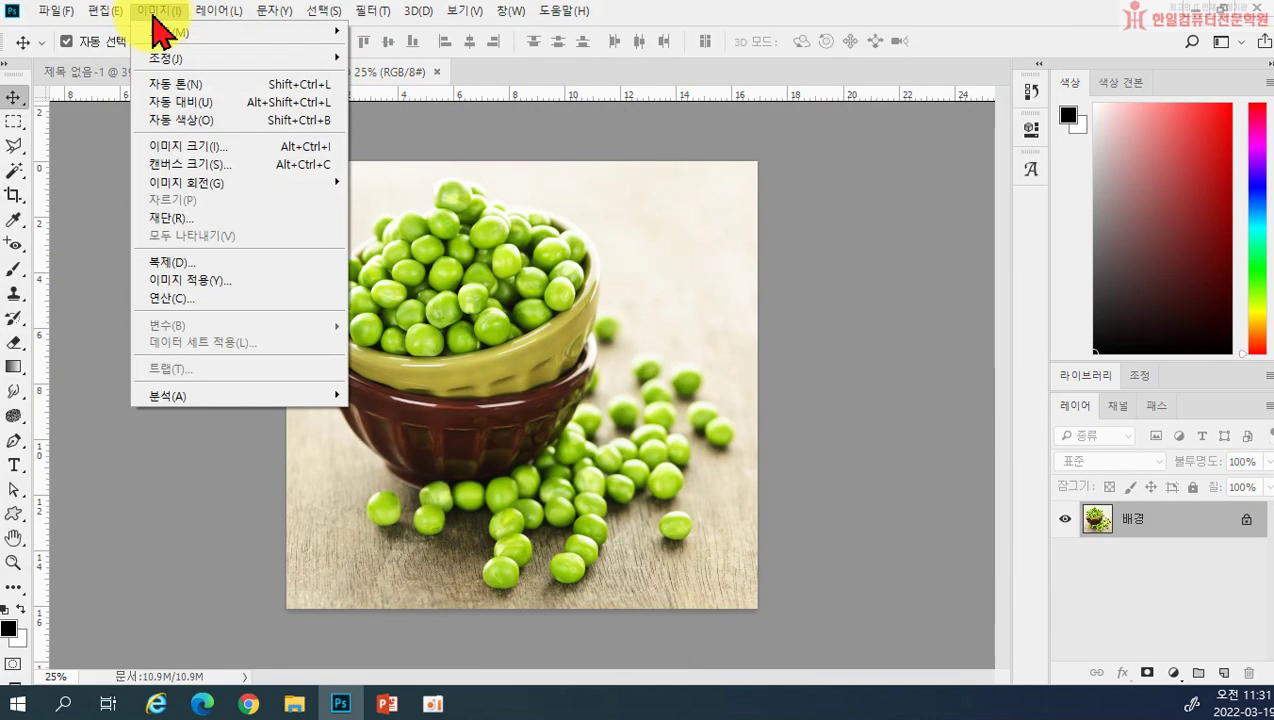
{"action": "left_click", "coordinate": [206, 148]}
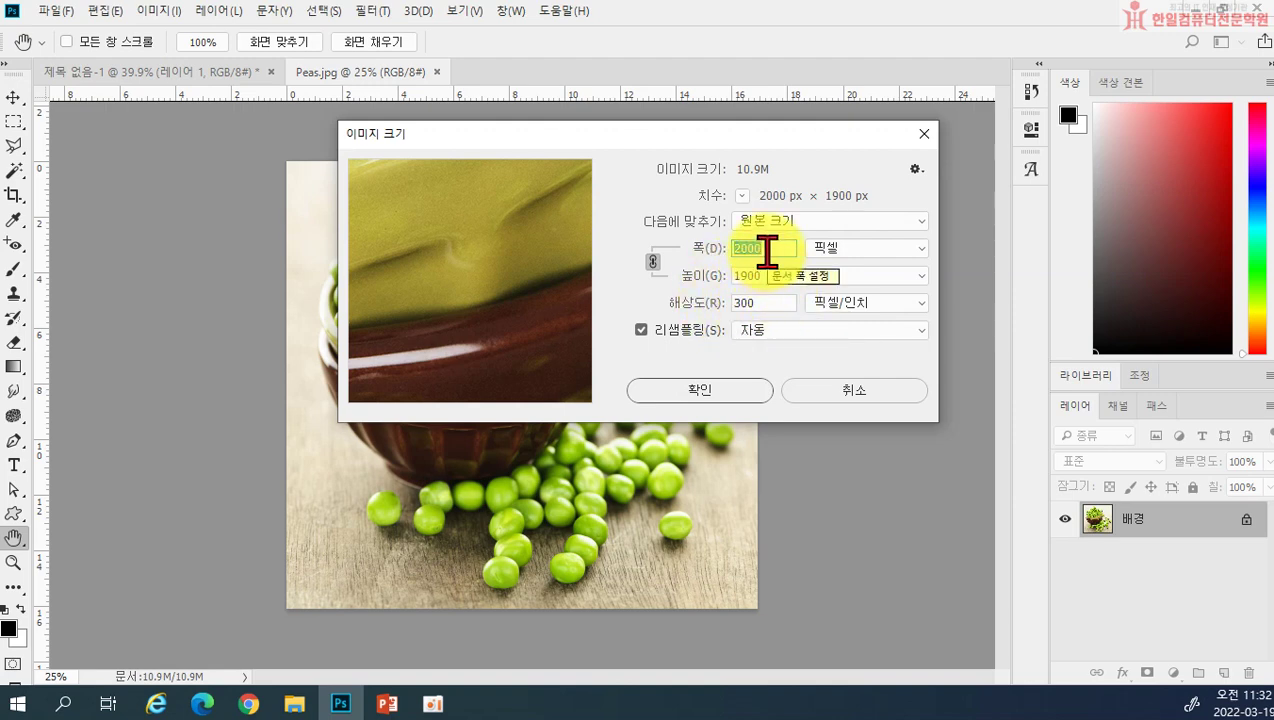
{"action": "type", "text": "860"}
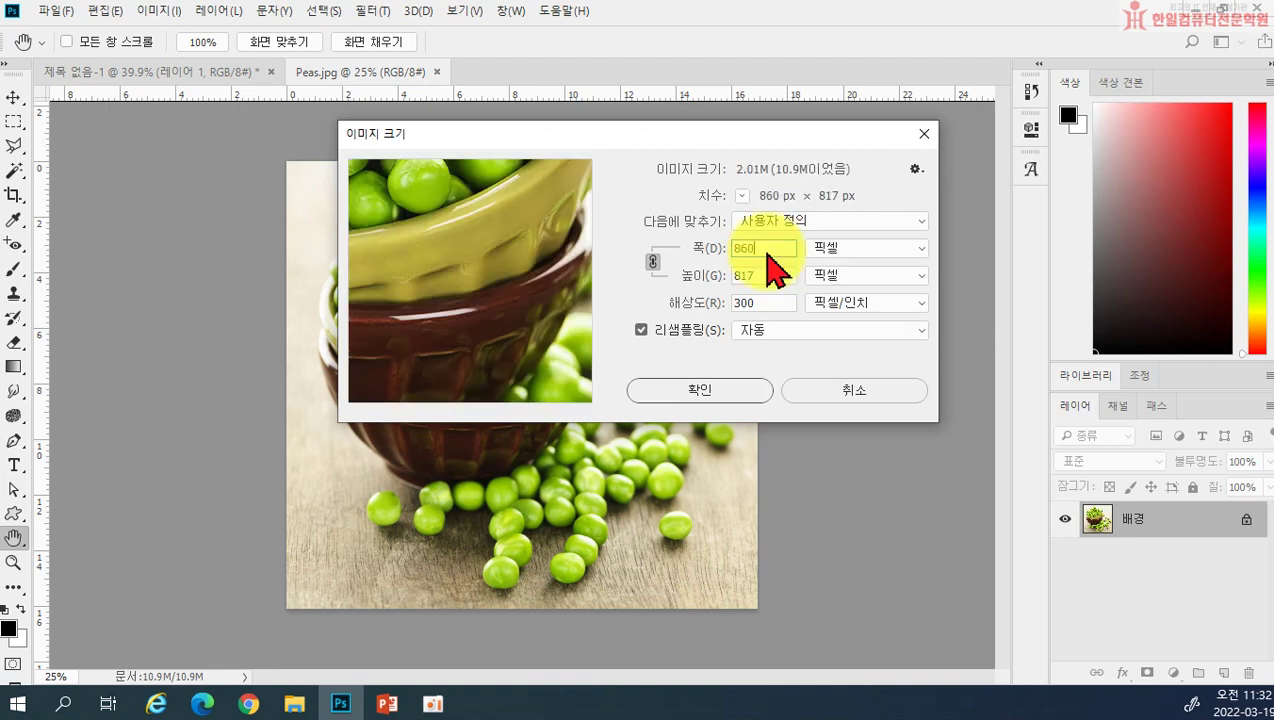
{"action": "left_click", "coordinate": [651, 262]}
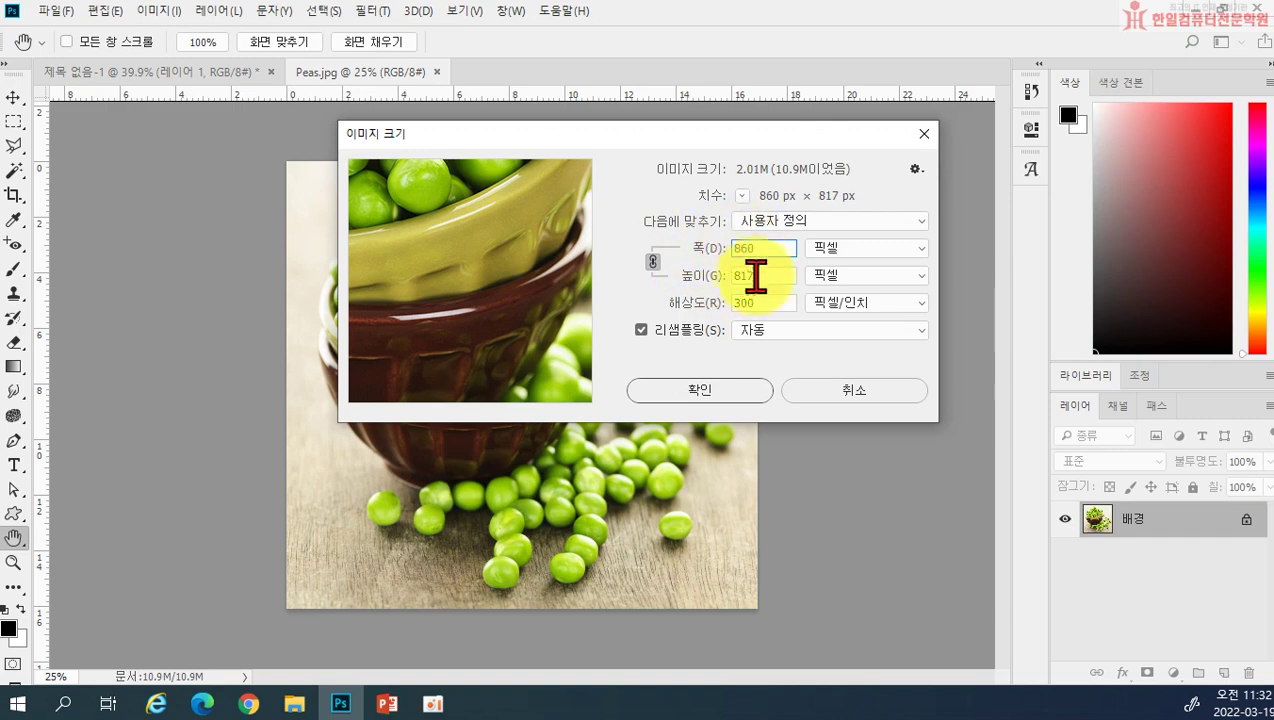
{"action": "left_click", "coordinate": [710, 391]}
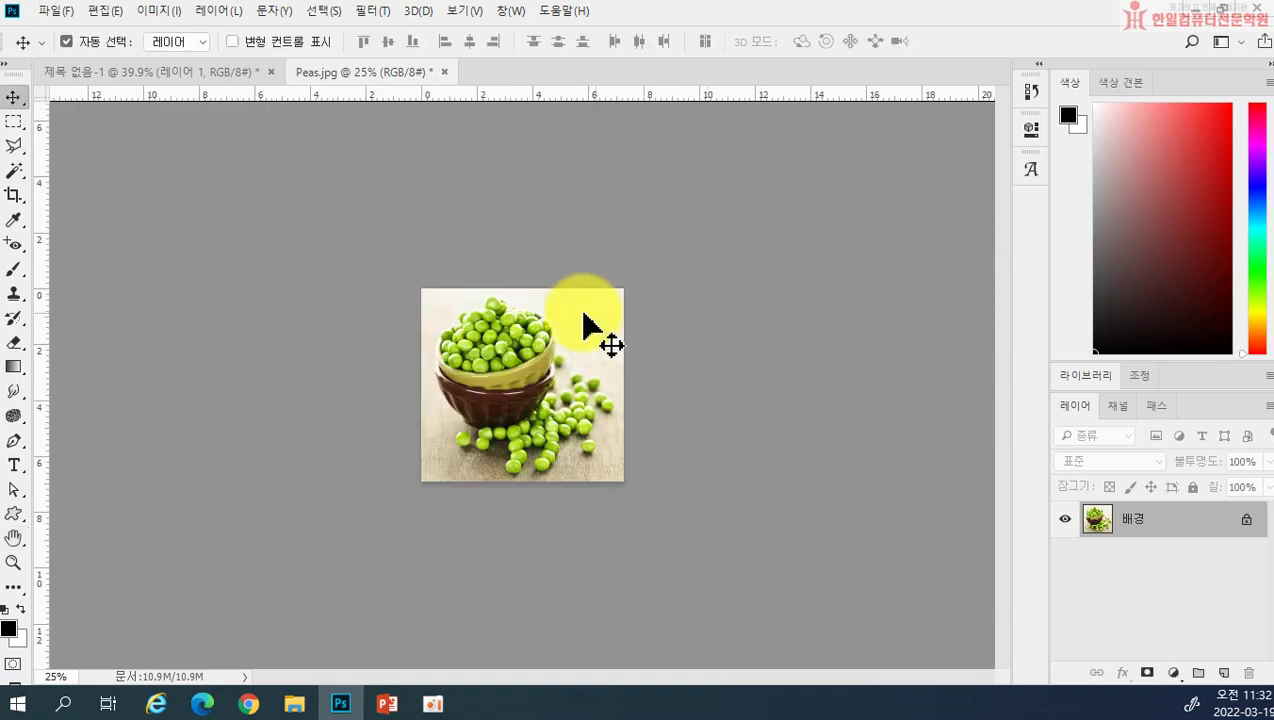
Copy the resized peas photo into the lower part of the untitled composition, and close Peas.jpg without saving
{"action": "left_click_drag", "start_coordinate": [364, 74], "coordinate": [585, 154]}
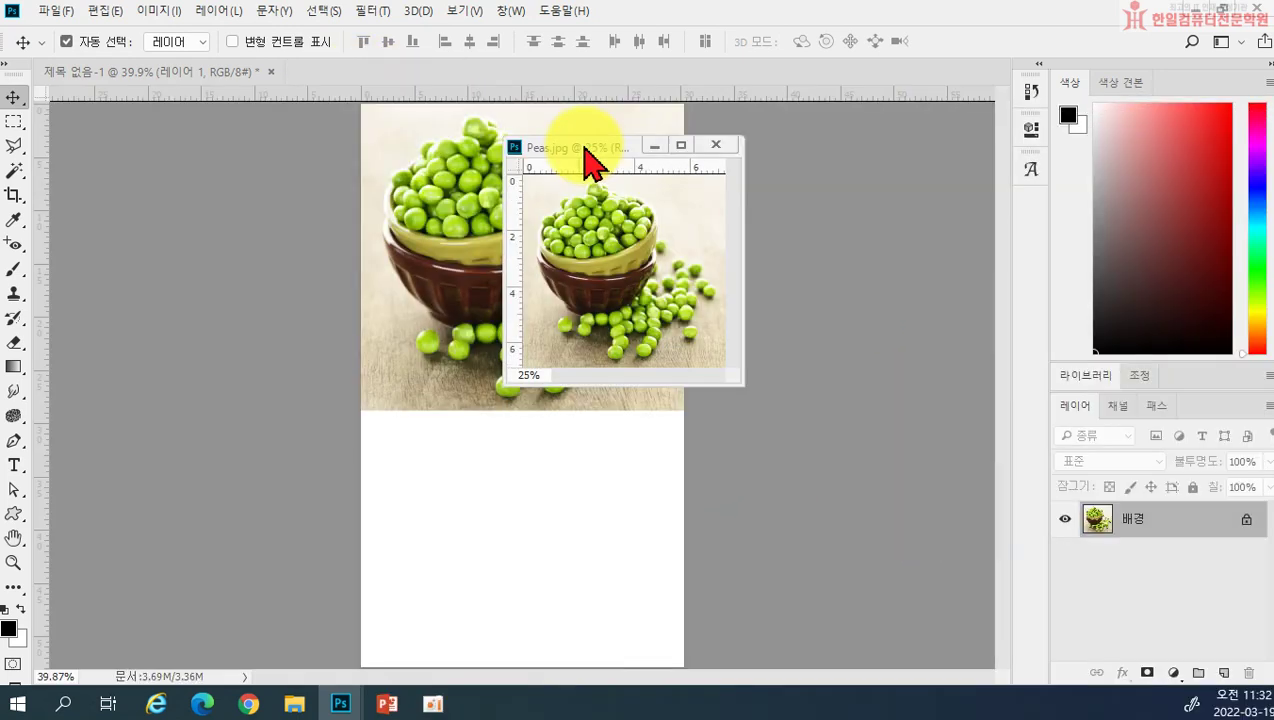
{"action": "left_click_drag", "start_coordinate": [600, 262], "coordinate": [566, 597]}
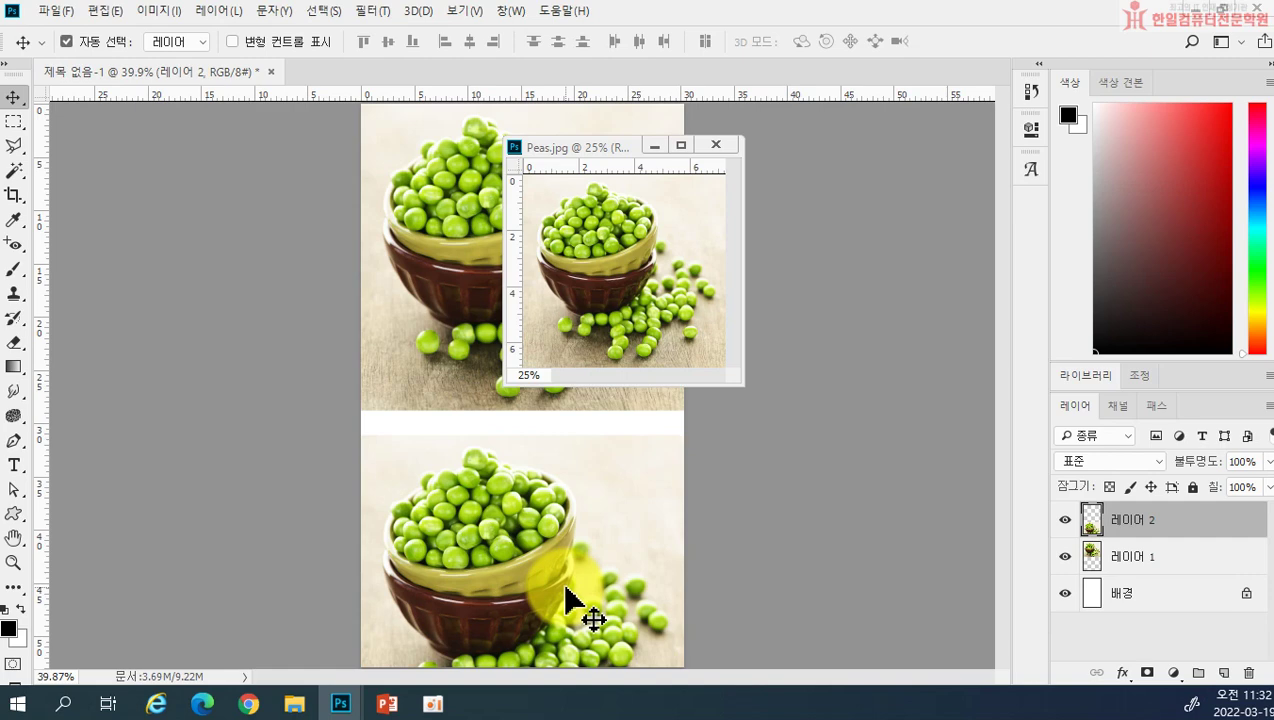
{"action": "left_click", "coordinate": [714, 148]}
{"action": "left_click", "coordinate": [714, 148]}
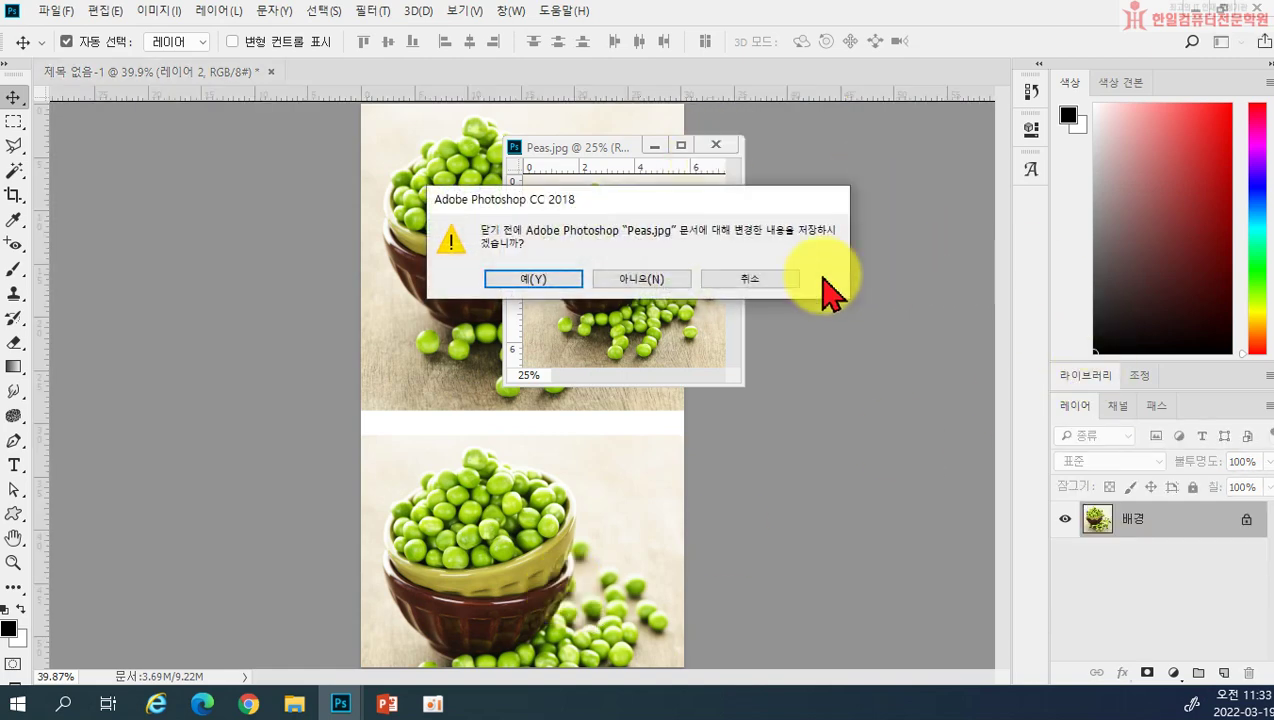
{"action": "left_click", "coordinate": [648, 285]}
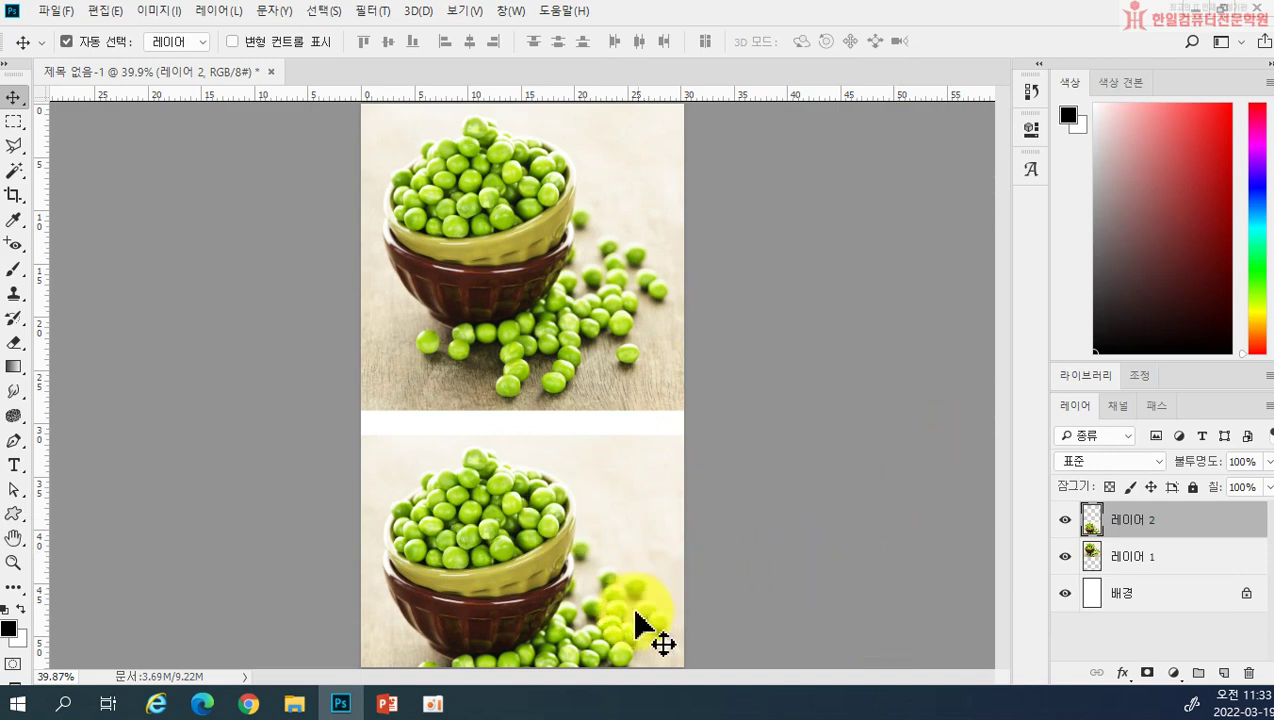
{"action": "mouse_move", "coordinate": [558, 618]}
{"action": "left_mouse_down"}
{"action": "mouse_move", "coordinate": [549, 555]}
{"action": "mouse_move", "coordinate": [550, 638]}
{"action": "left_mouse_up"}
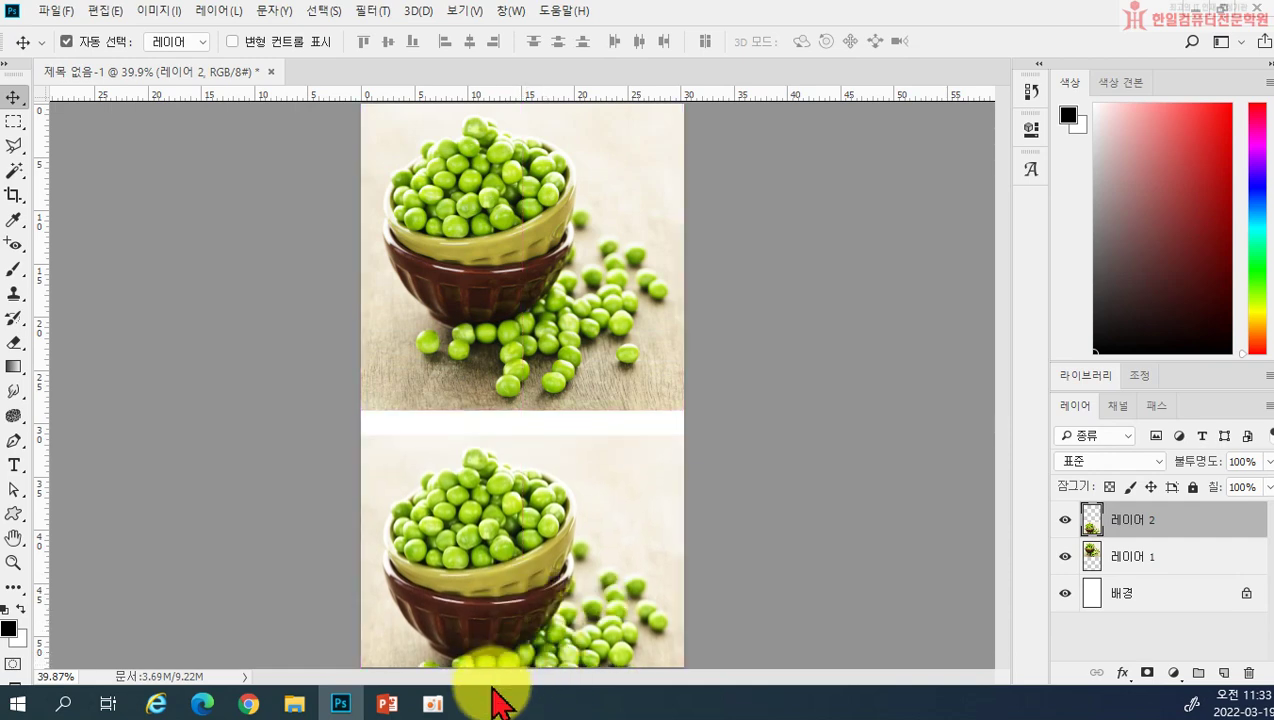
Extend the canvas downward with the Crop tool so the whole second peas photo fits, leaving a white strip beneath it
{"action": "left_click", "coordinate": [166, 12]}
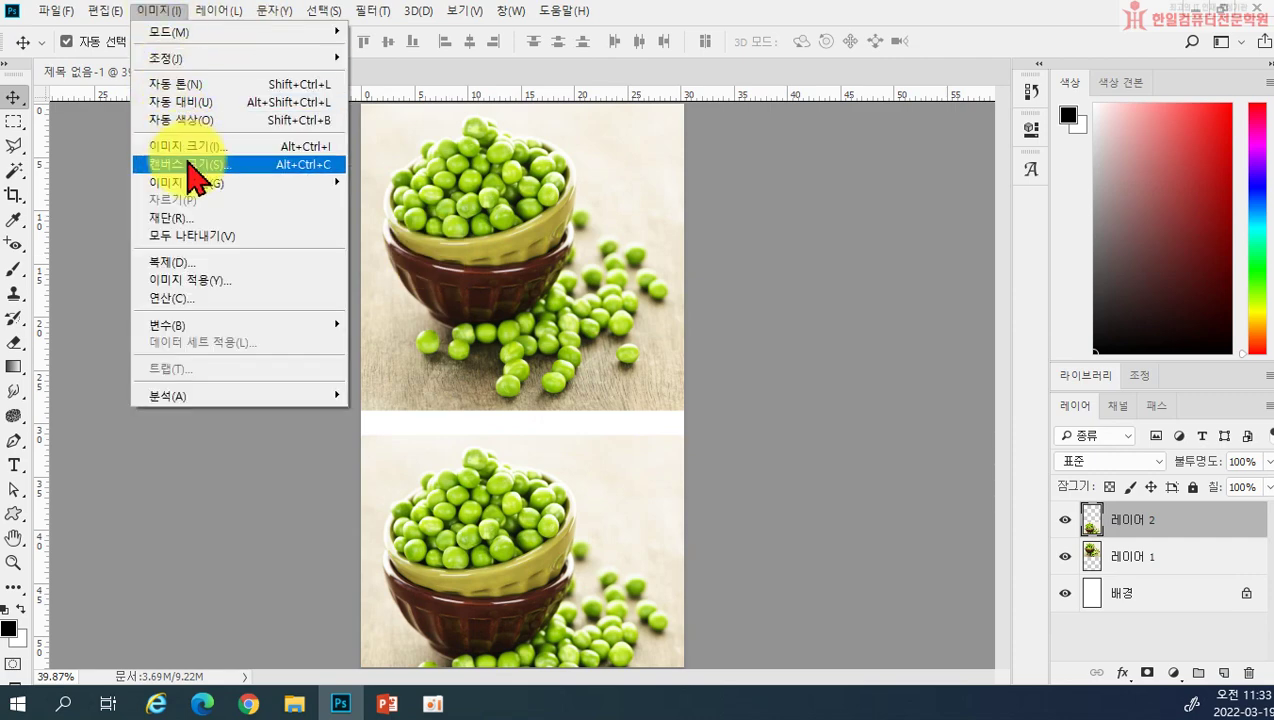
{"action": "left_click", "coordinate": [91, 307]}
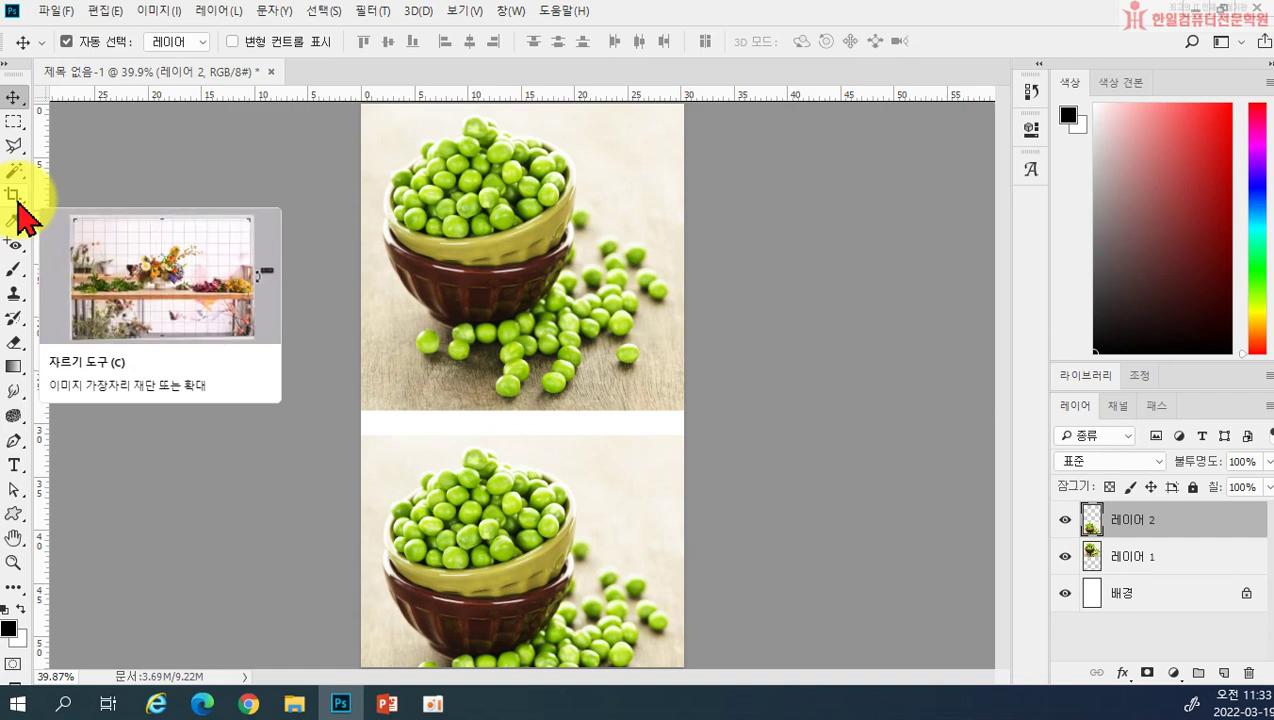
{"action": "left_click", "coordinate": [18, 200]}
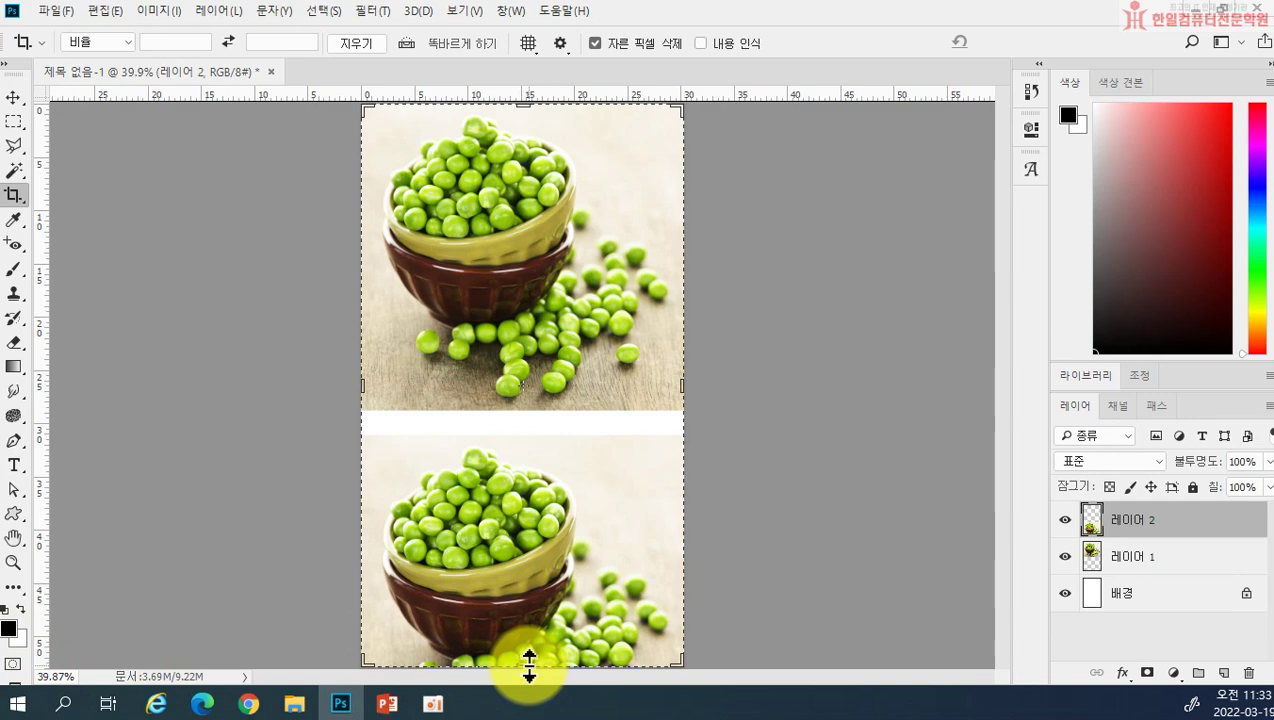
{"action": "left_click_drag", "start_coordinate": [529, 664], "coordinate": [529, 637]}
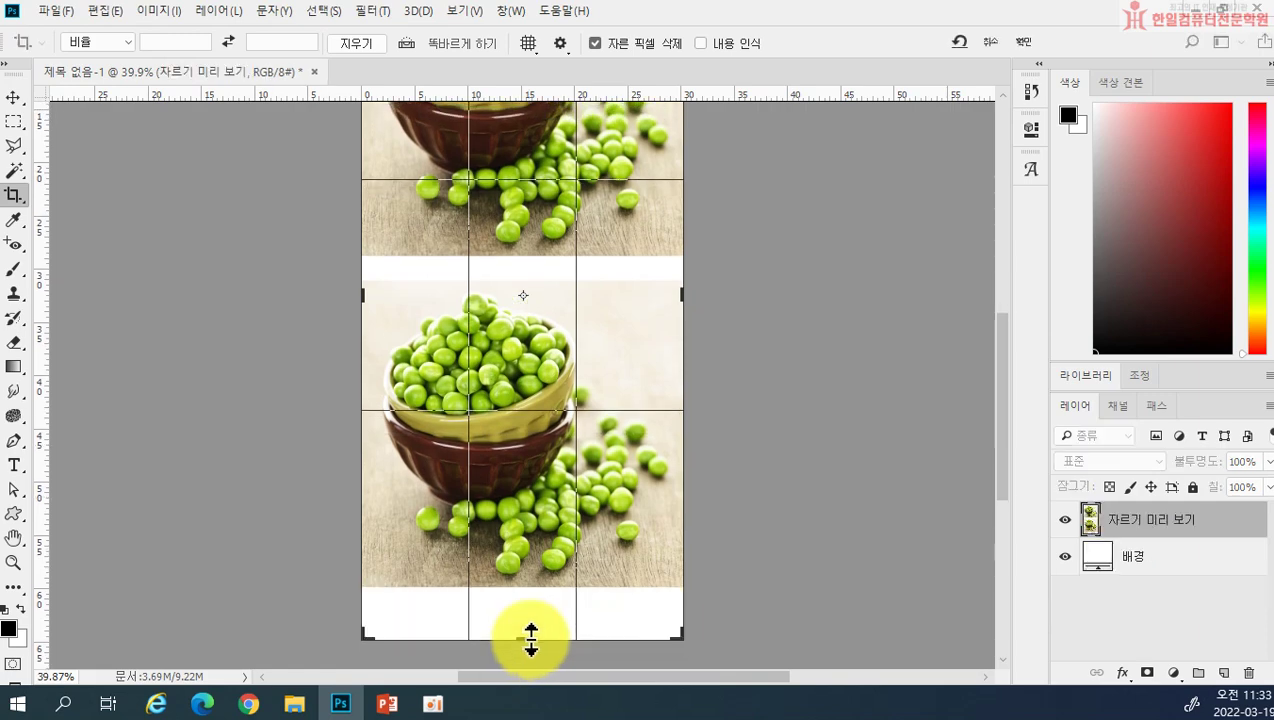
{"action": "key", "text": "Return"}
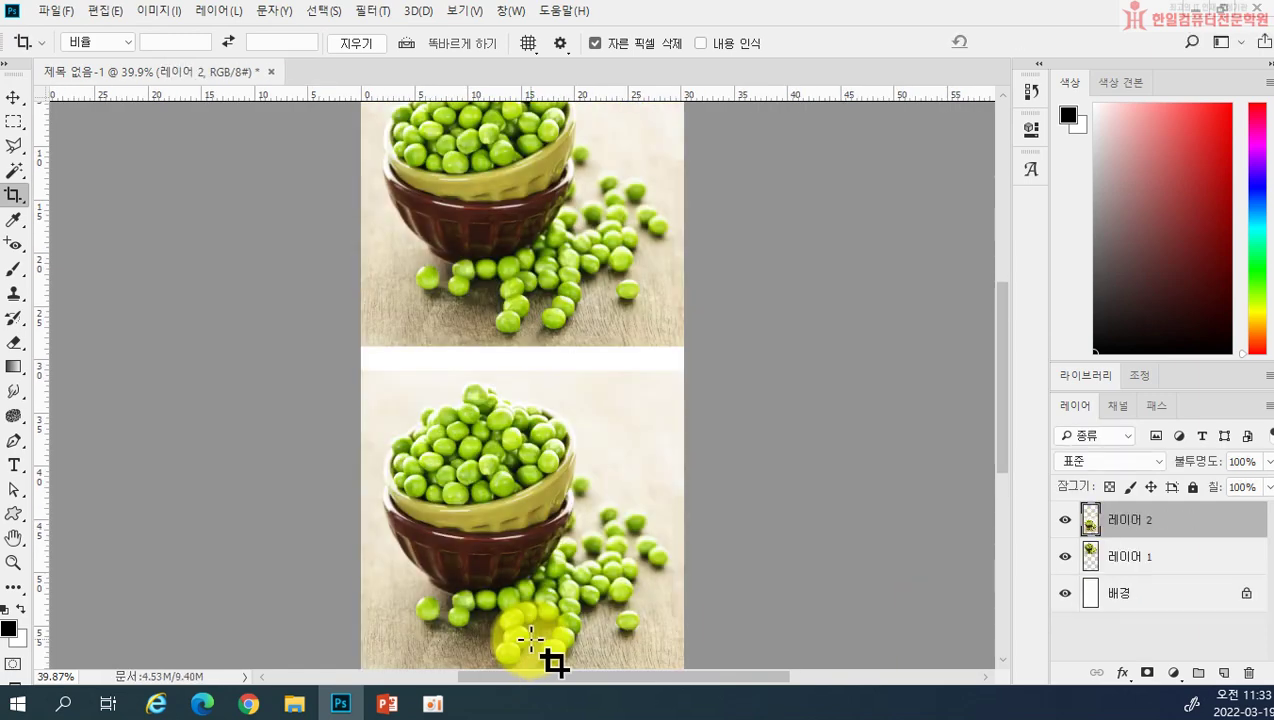
{"action": "scroll", "coordinate": [530, 640], "scroll_direction": "down", "scroll_amount": 2}
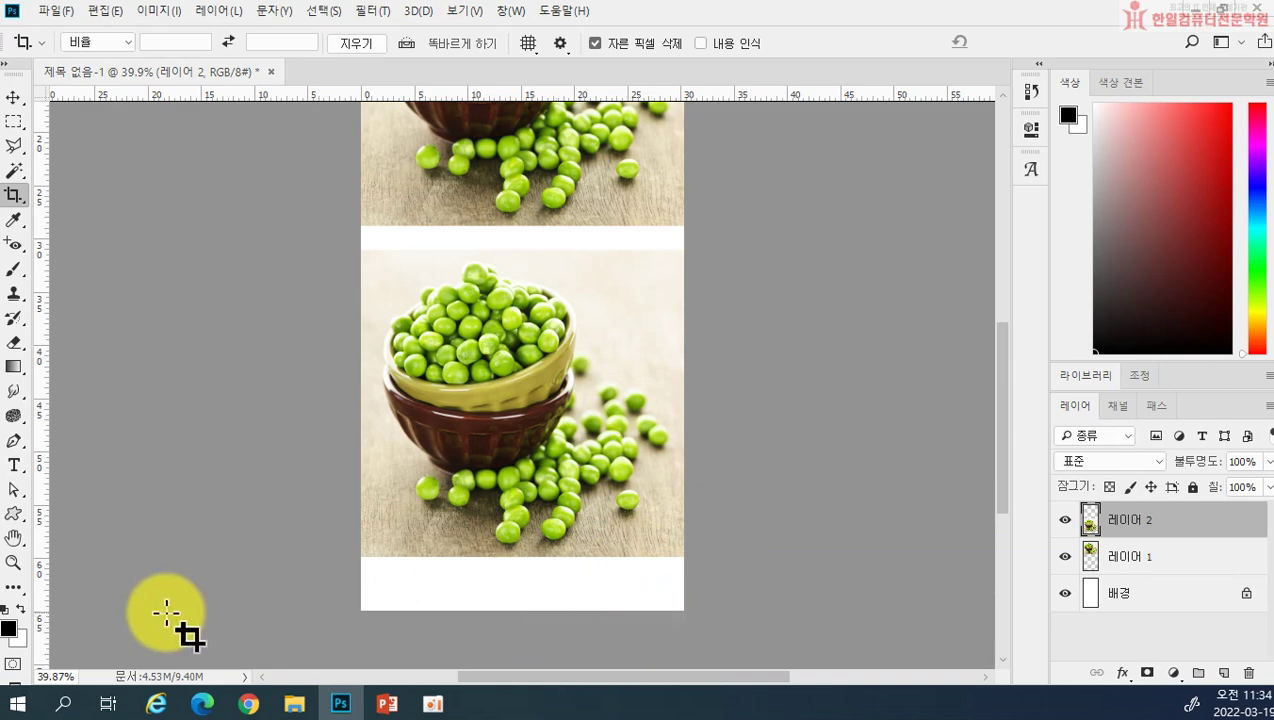
Reset the foreground and background colours to default and try extending the canvas's lower edge with the Crop tool
{"action": "left_click", "coordinate": [6, 608]}
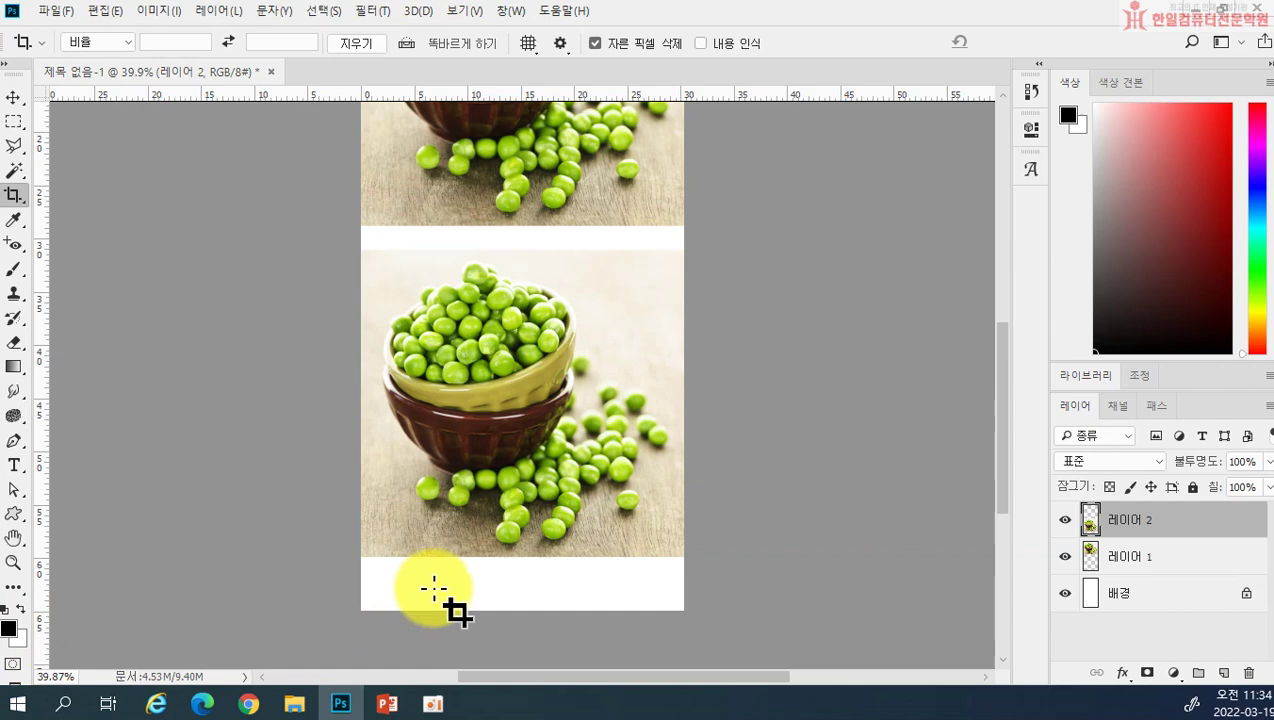
{"action": "left_click", "coordinate": [14, 196]}
{"action": "left_click_drag", "start_coordinate": [532, 607], "coordinate": [534, 631]}
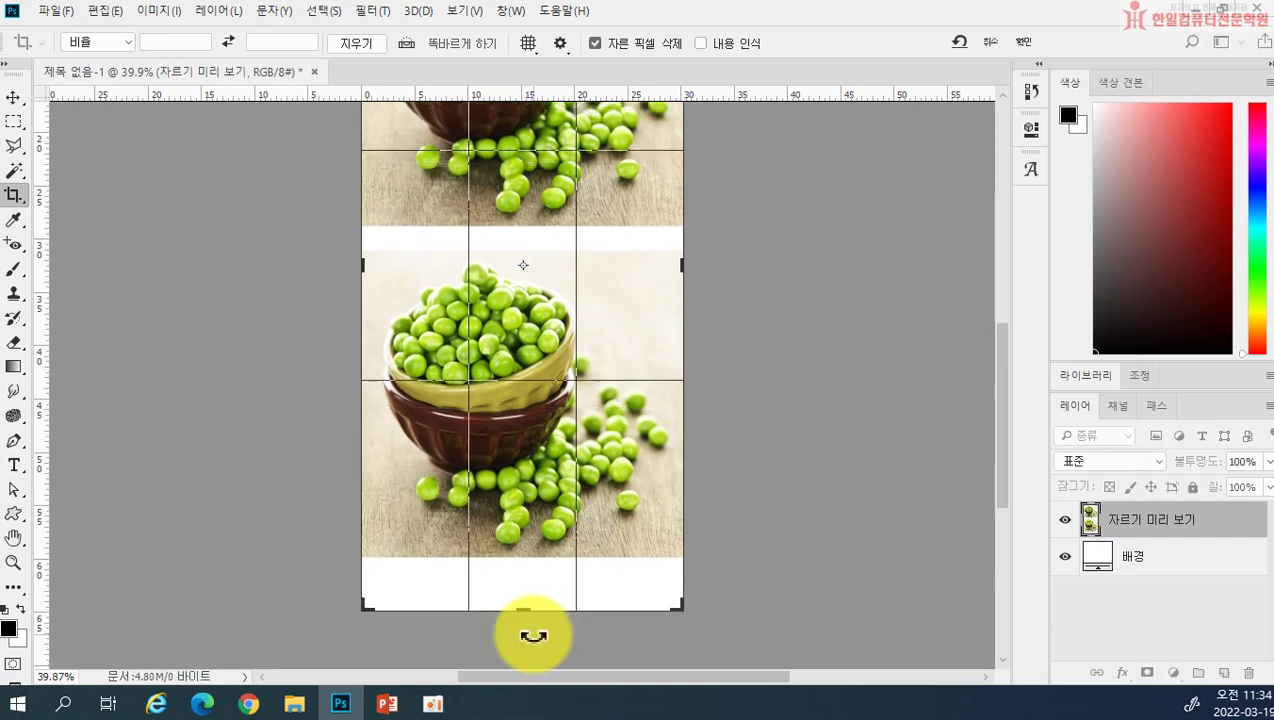
{"action": "key", "text": "Return"}
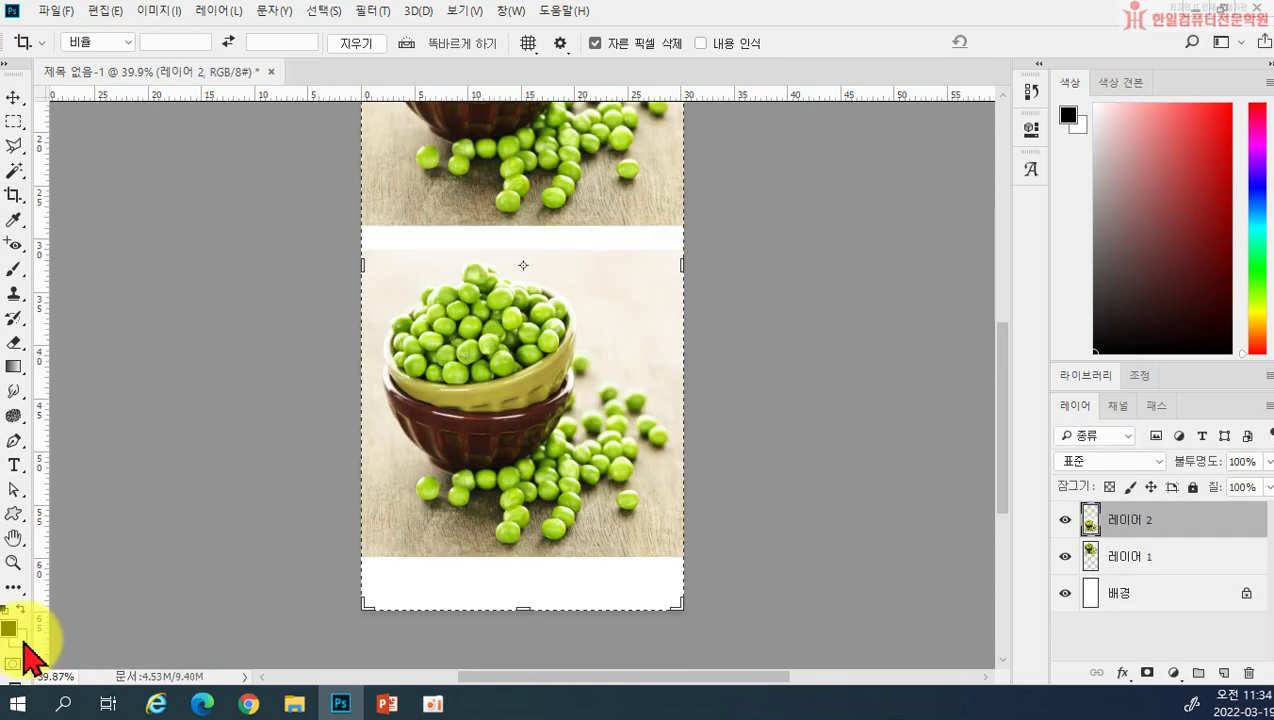
Set the background colour to pink ec9090 and extend the canvas downward with the Crop tool to add a pink strip
{"action": "left_click", "coordinate": [20, 640]}
{"action": "left_click", "coordinate": [810, 345]}
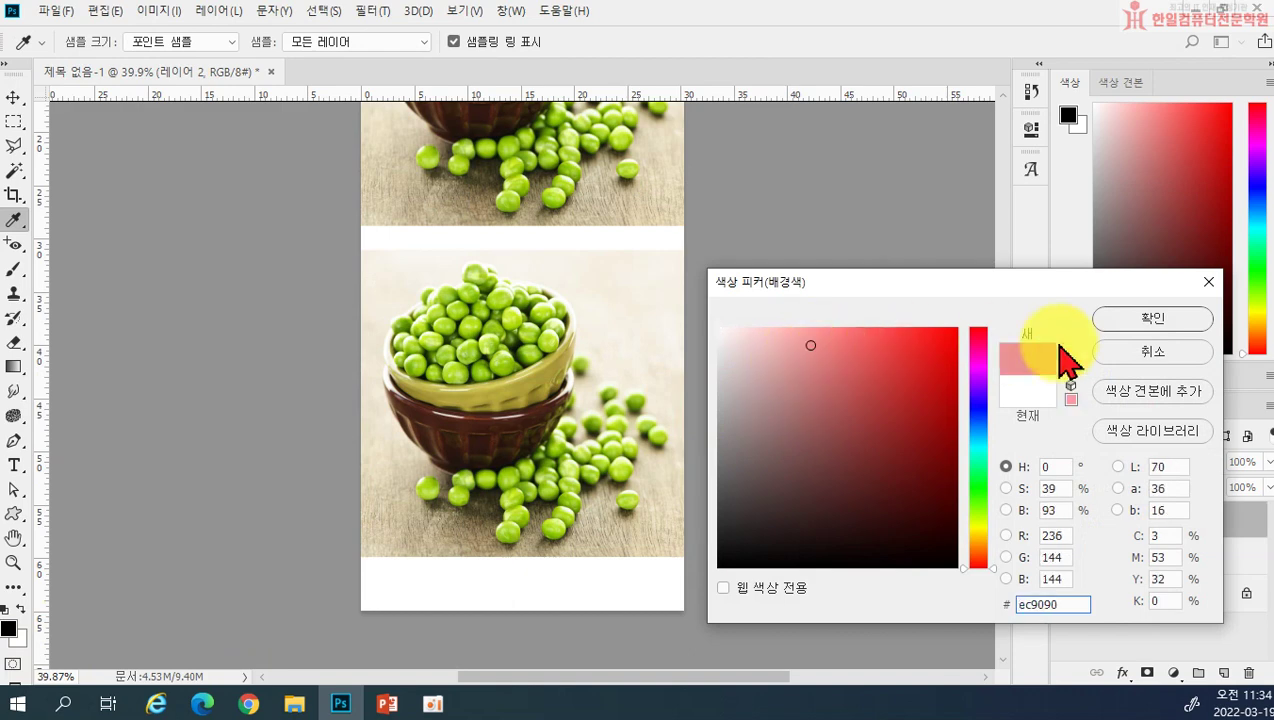
{"action": "left_click", "coordinate": [1150, 318]}
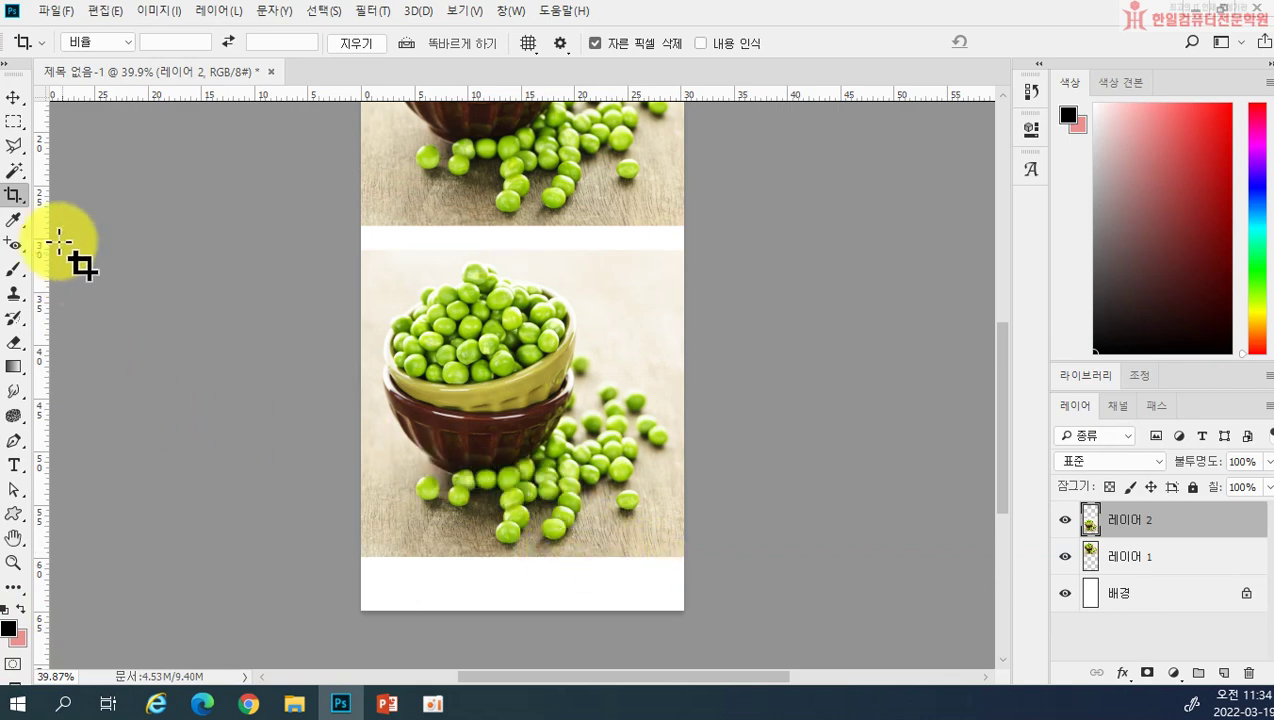
{"action": "left_click", "coordinate": [14, 196]}
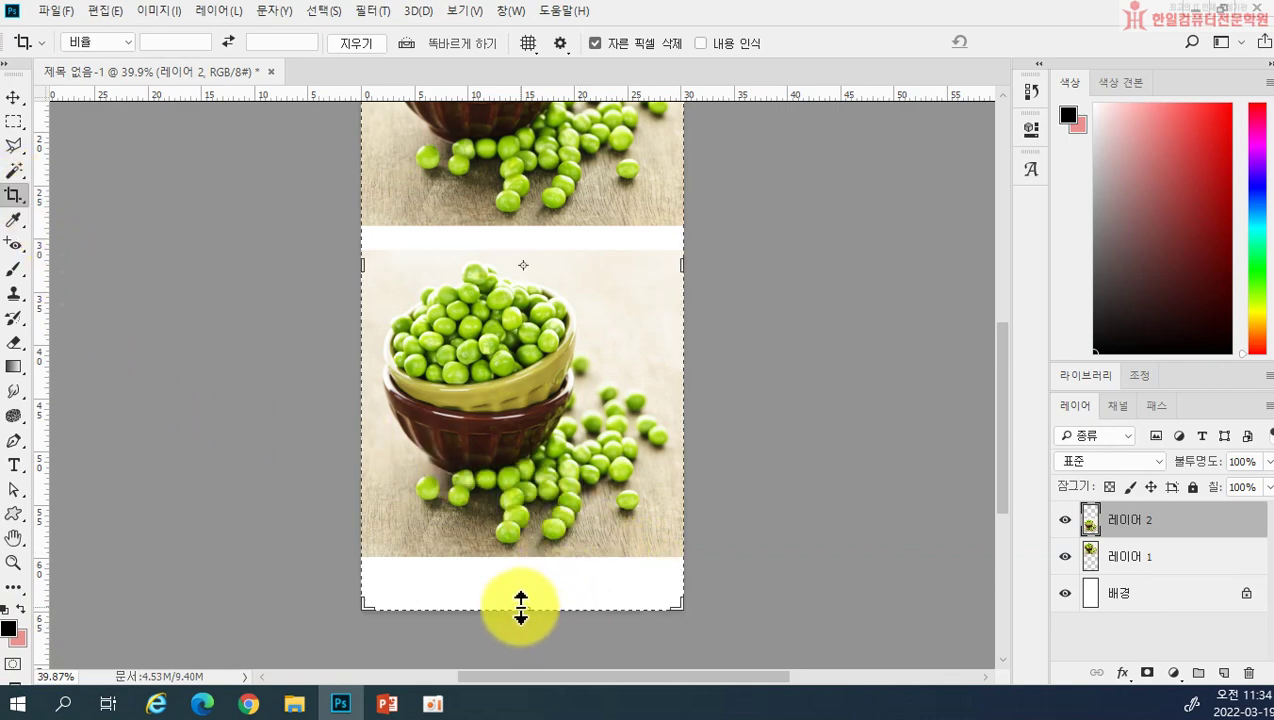
{"action": "left_click_drag", "start_coordinate": [519, 605], "coordinate": [515, 645]}
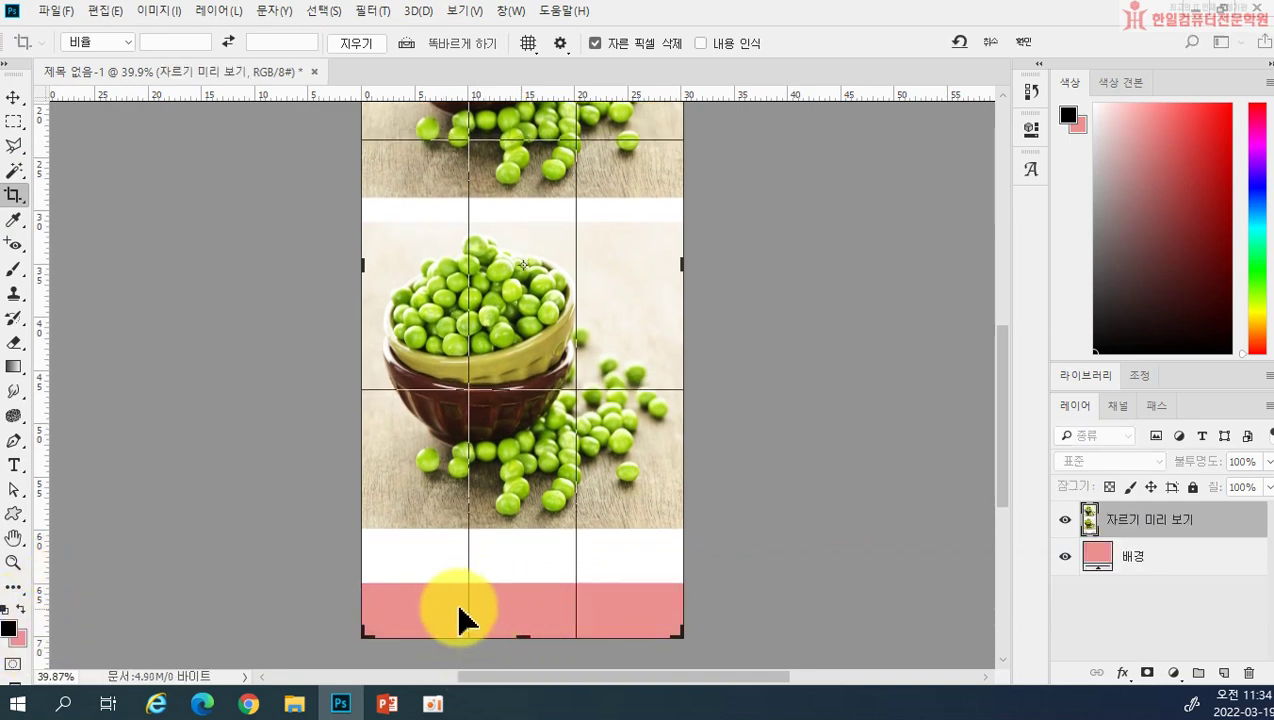
{"action": "key", "text": "Return"}
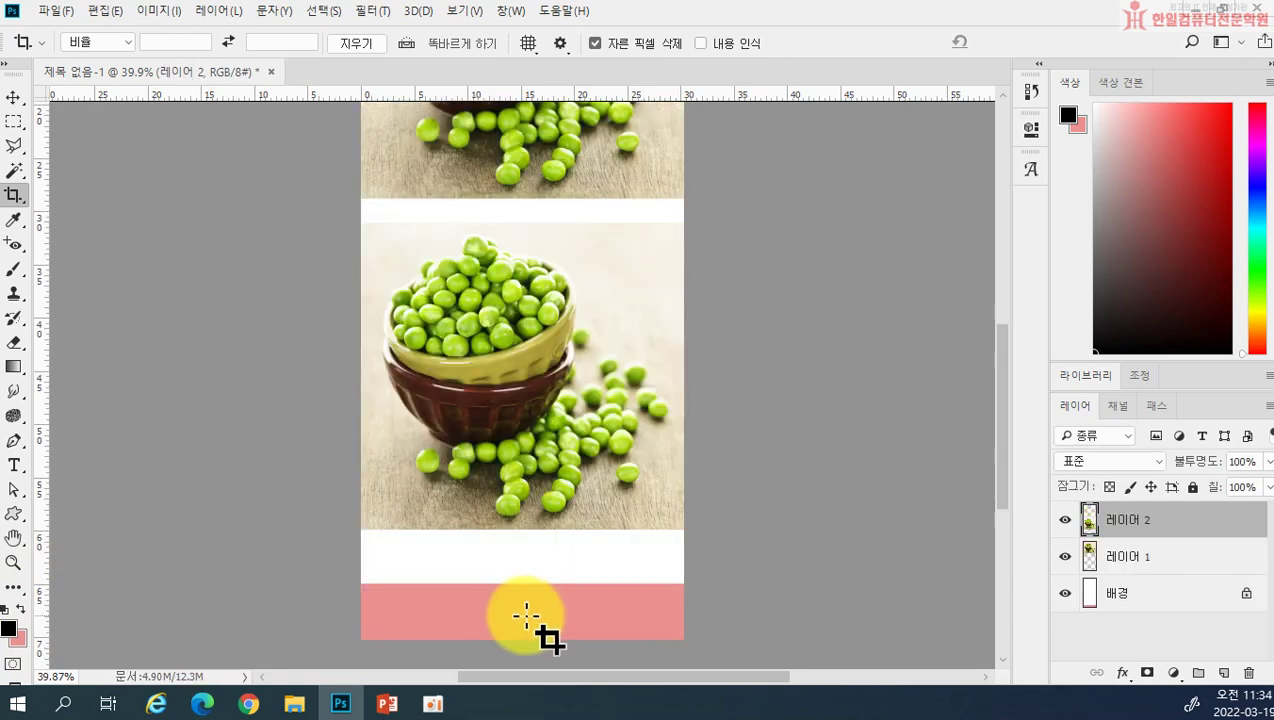
Undo the canvas extensions and restore the default black and white colours
{"action": "key", "text": "ctrl+z"}
{"action": "key", "text": "ctrl+z"}
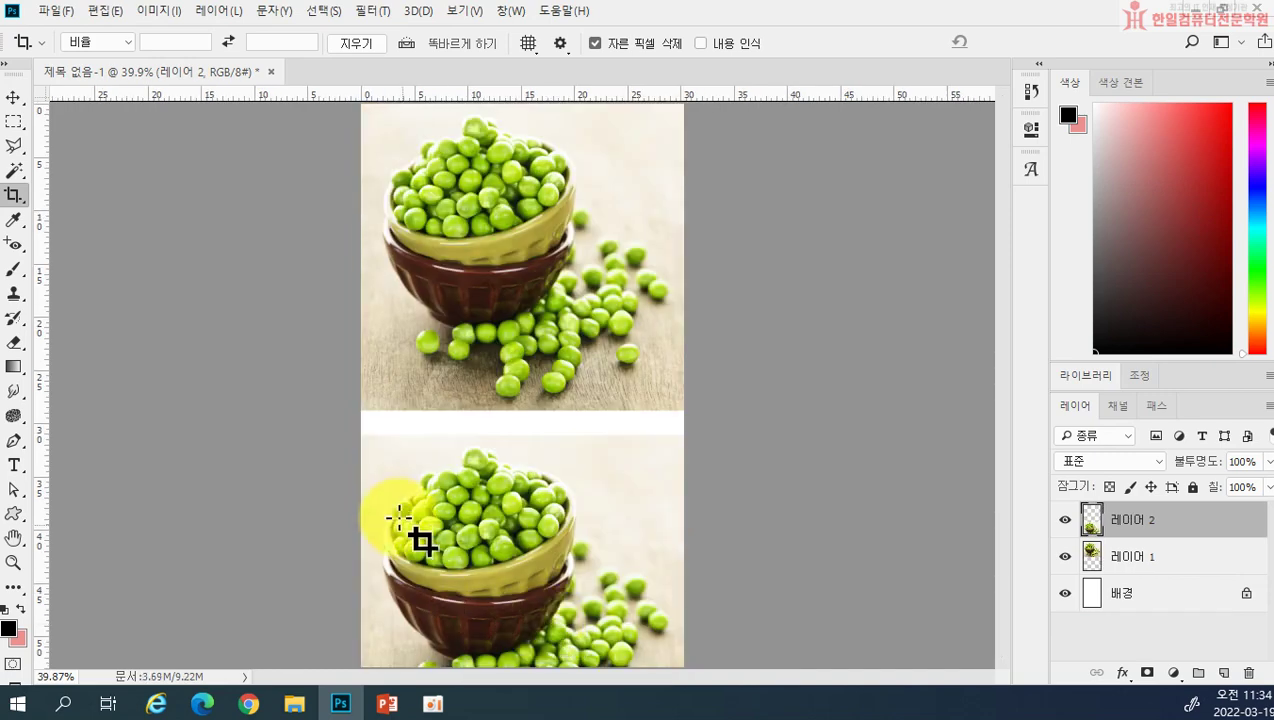
{"action": "left_click", "coordinate": [6, 609]}
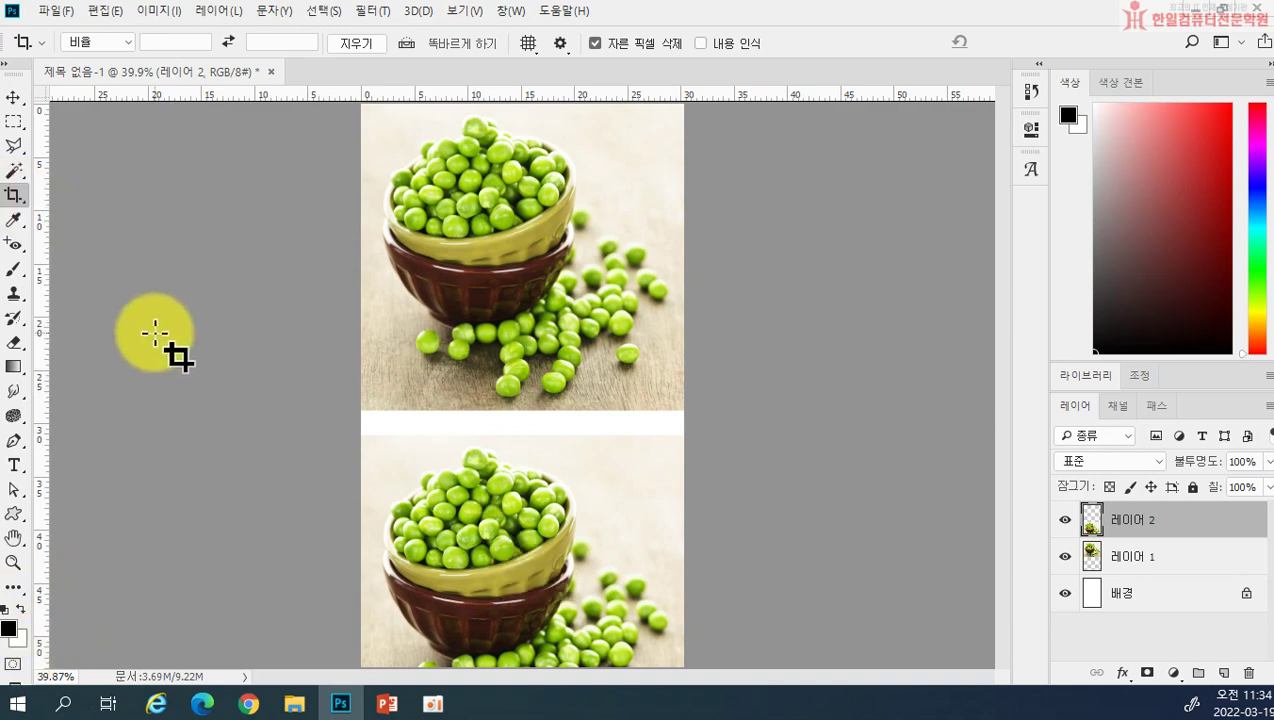
Extend the canvas downward with the Crop tool past the lower edge of the second peas photo
{"action": "left_click", "coordinate": [14, 195]}
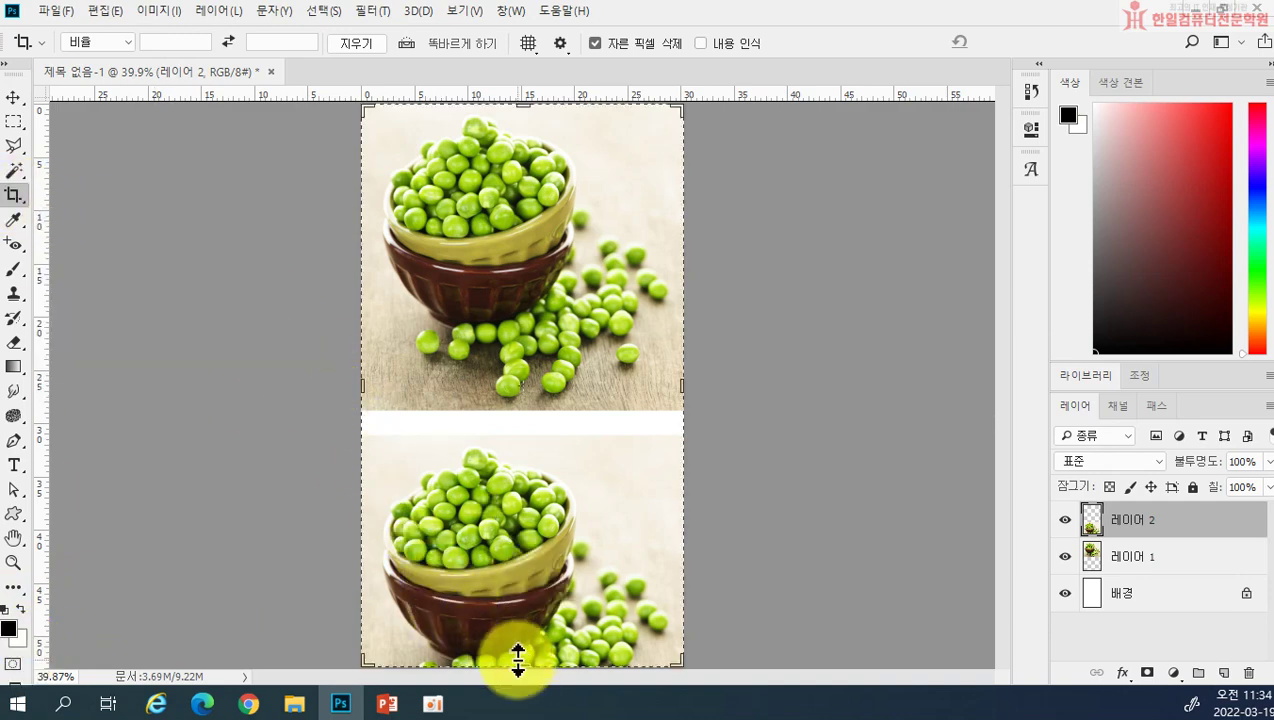
{"action": "left_click_drag", "start_coordinate": [515, 660], "coordinate": [506, 668]}
{"action": "key", "text": "Return"}
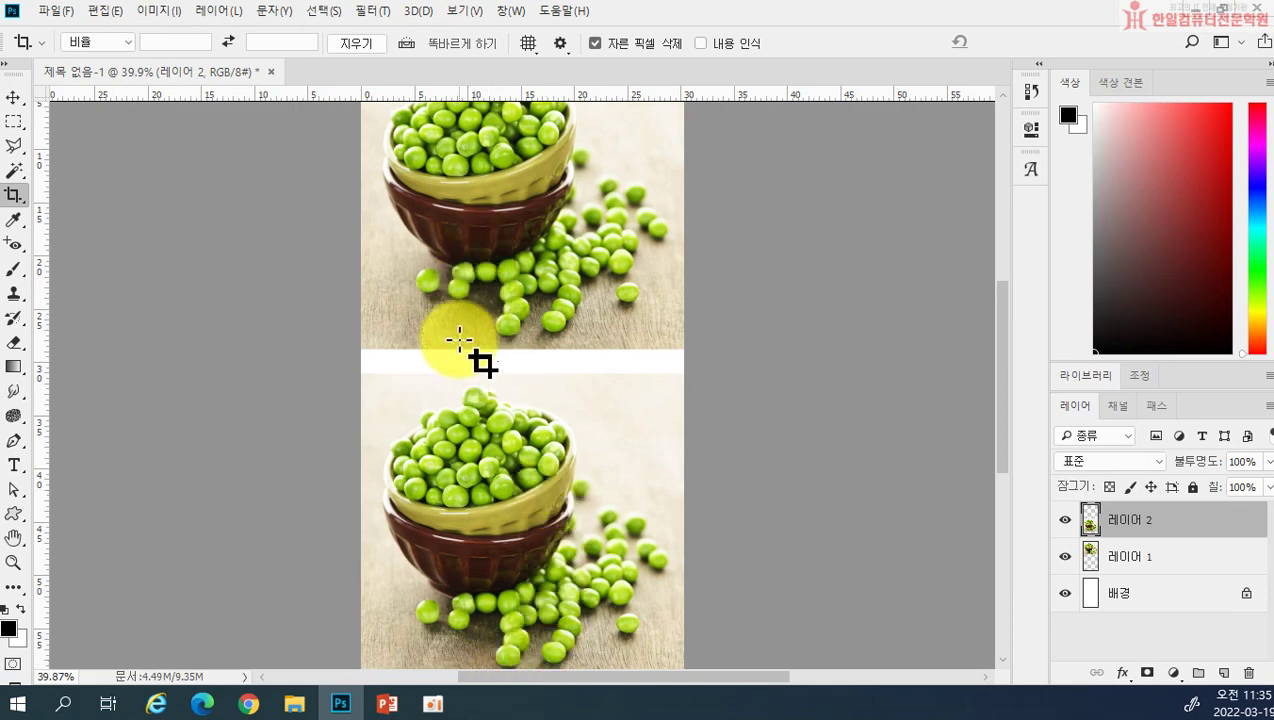
{"action": "scroll", "coordinate": [490, 440], "scroll_direction": "down", "scroll_amount": 2}
{"action": "scroll", "coordinate": [598, 530], "scroll_direction": "down", "scroll_amount": 3}
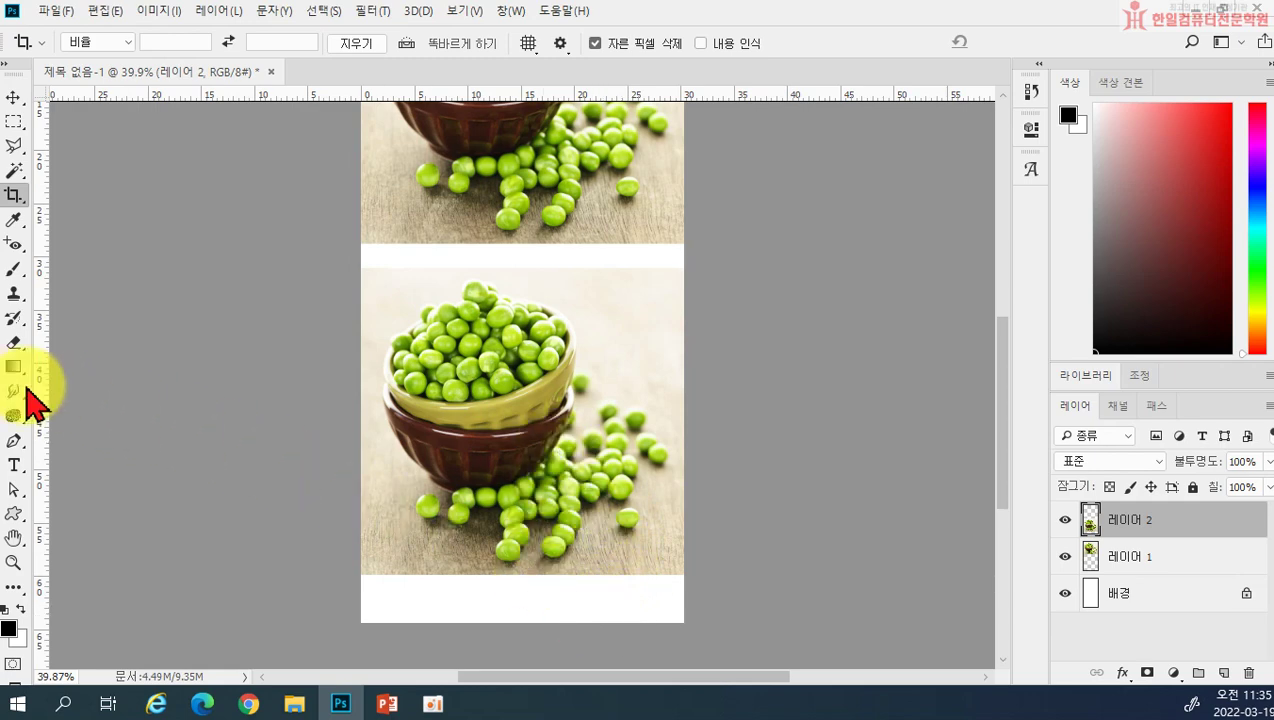
Crop off the white strip beneath the second peas photo so the canvas ends flush with the photo's lower edge
{"action": "left_click", "coordinate": [15, 196]}
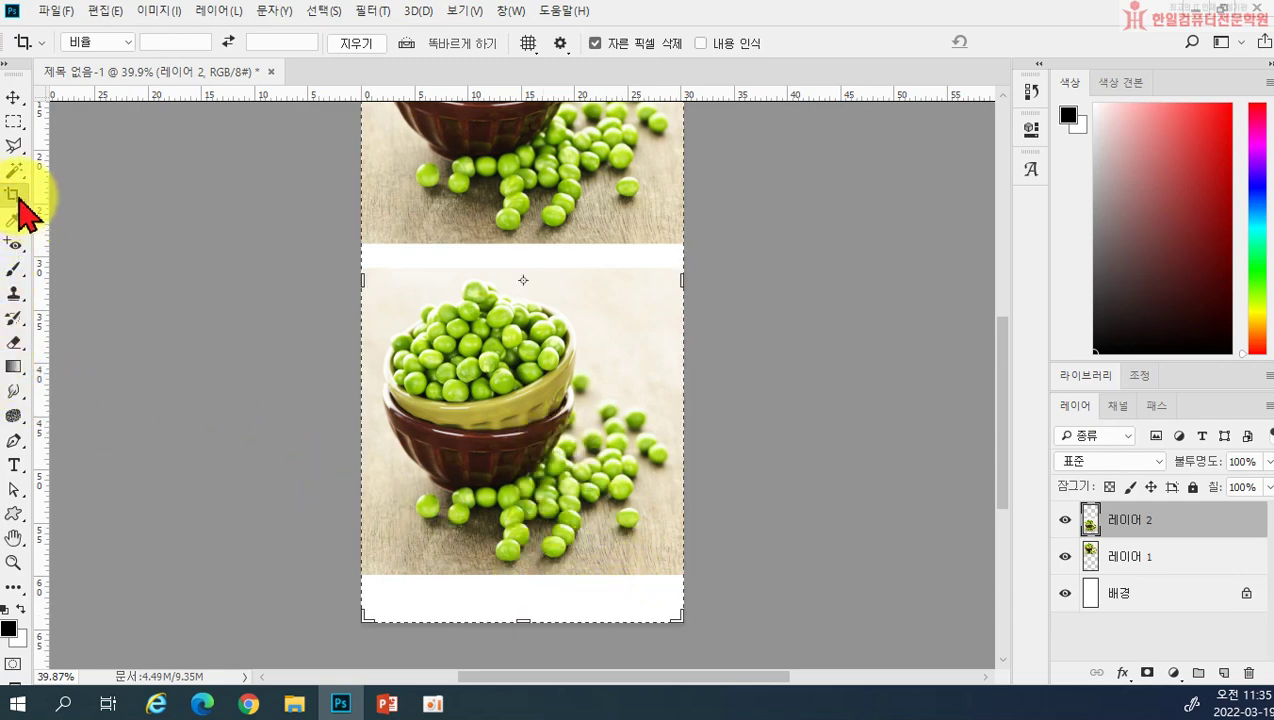
{"action": "left_click_drag", "start_coordinate": [520, 614], "coordinate": [531, 600]}
{"action": "key", "text": "Return"}
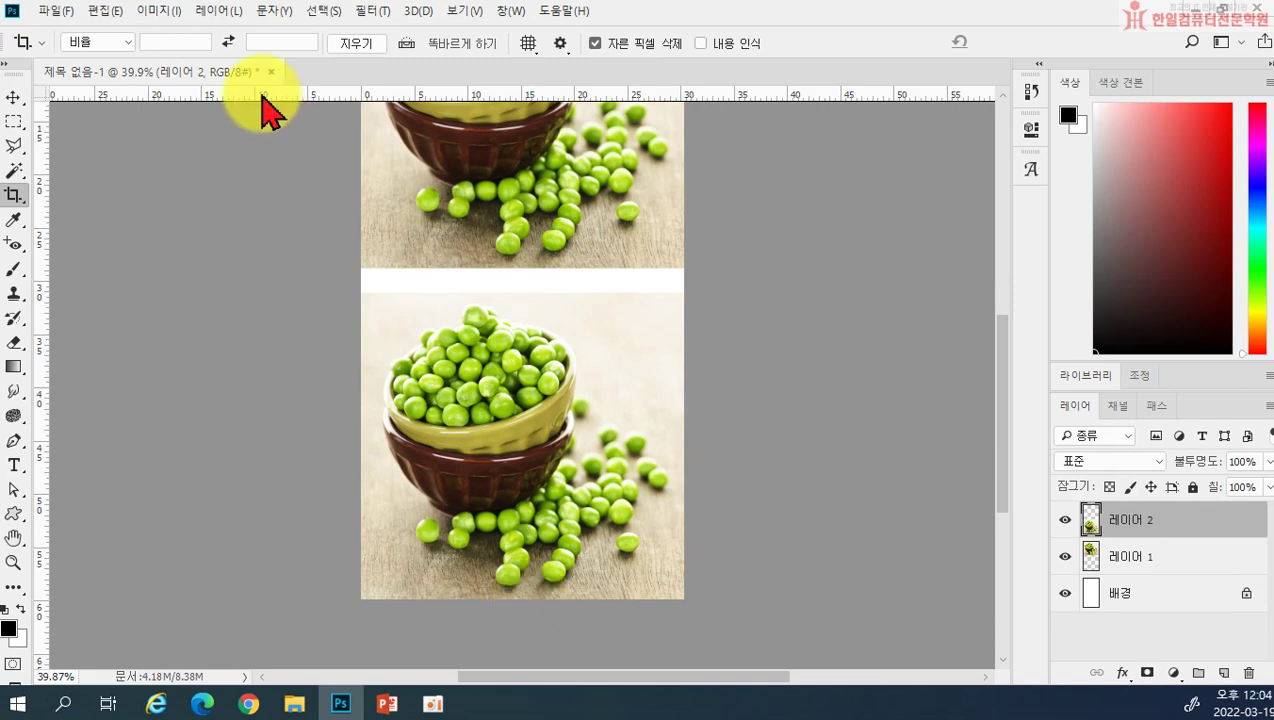
Close the peas composition without saving and create a new blank document 860 px wide and 1500 px high
{"action": "left_click", "coordinate": [269, 72]}
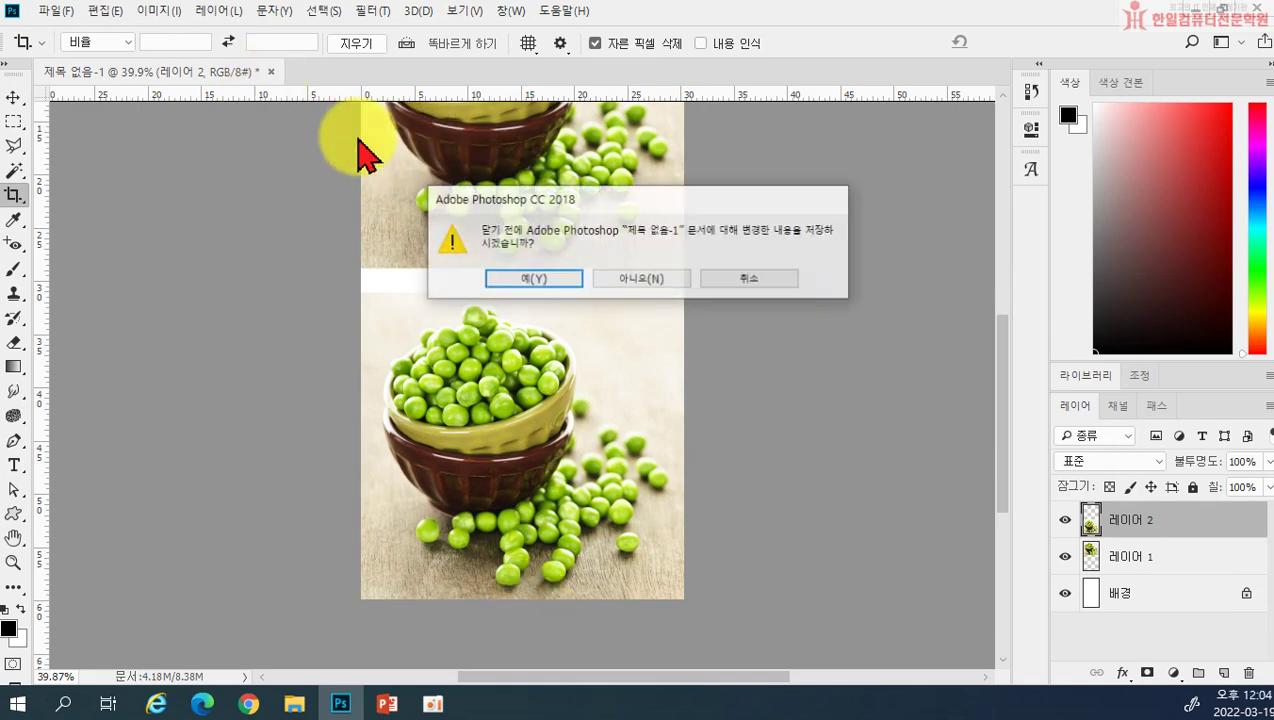
{"action": "left_click", "coordinate": [622, 277]}
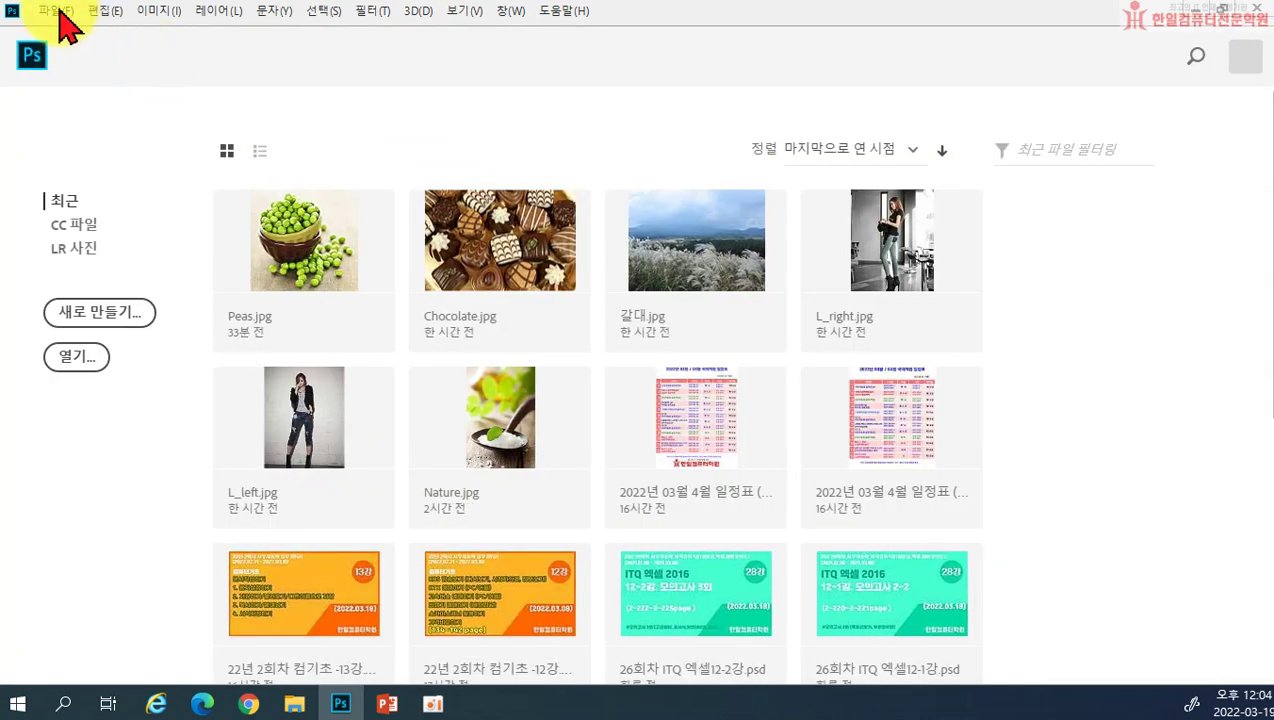
{"action": "left_click", "coordinate": [99, 312]}
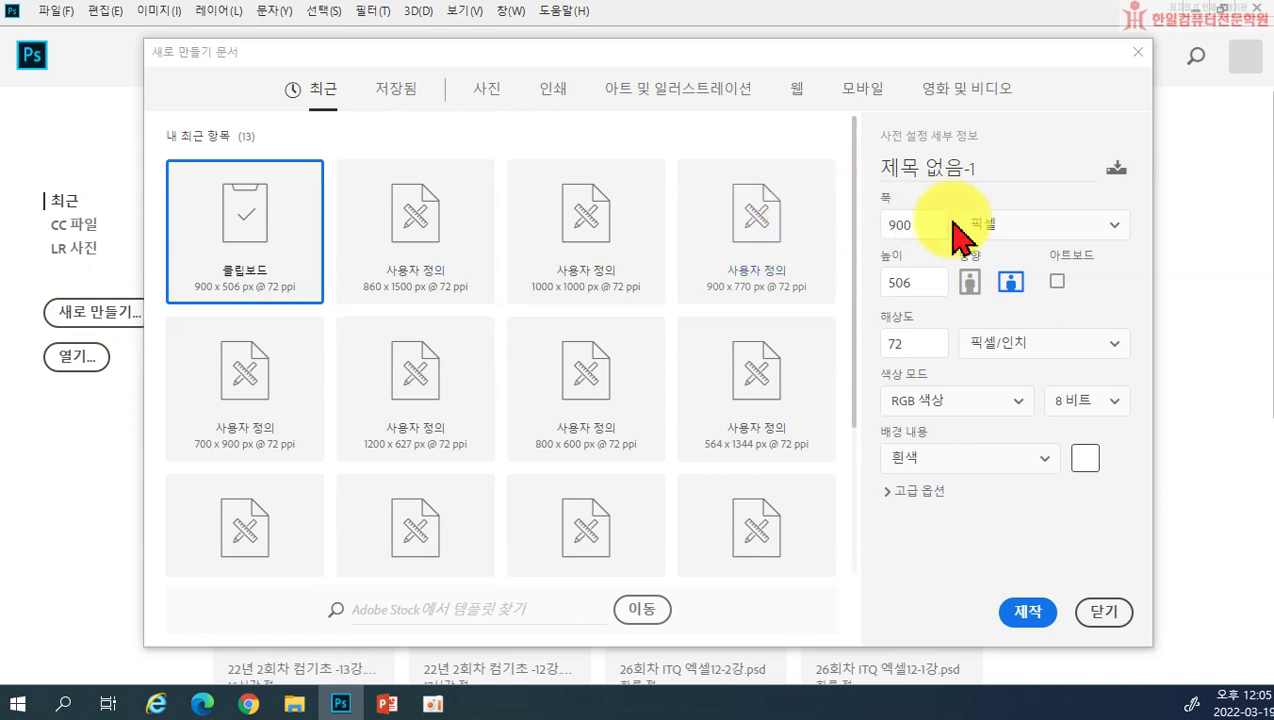
{"action": "double_click", "coordinate": [935, 224]}
{"action": "type", "text": "8"}
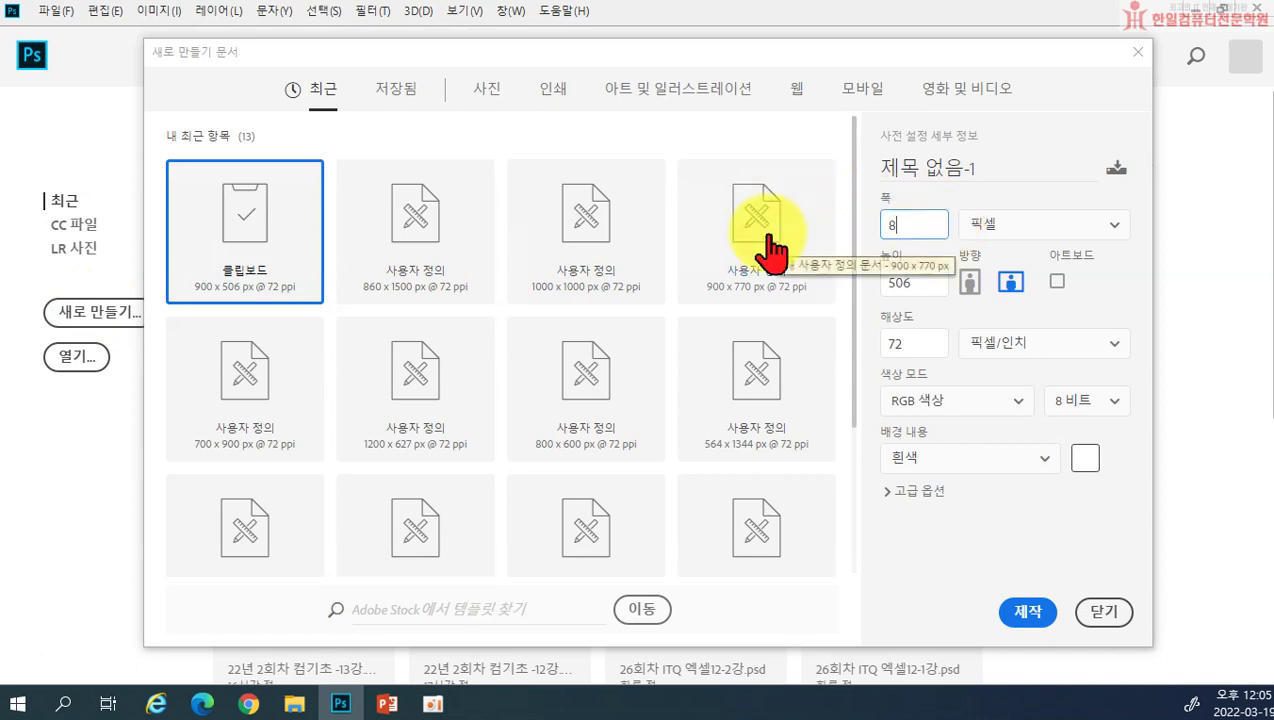
{"action": "type", "text": "60"}
{"action": "key", "text": "Tab"}
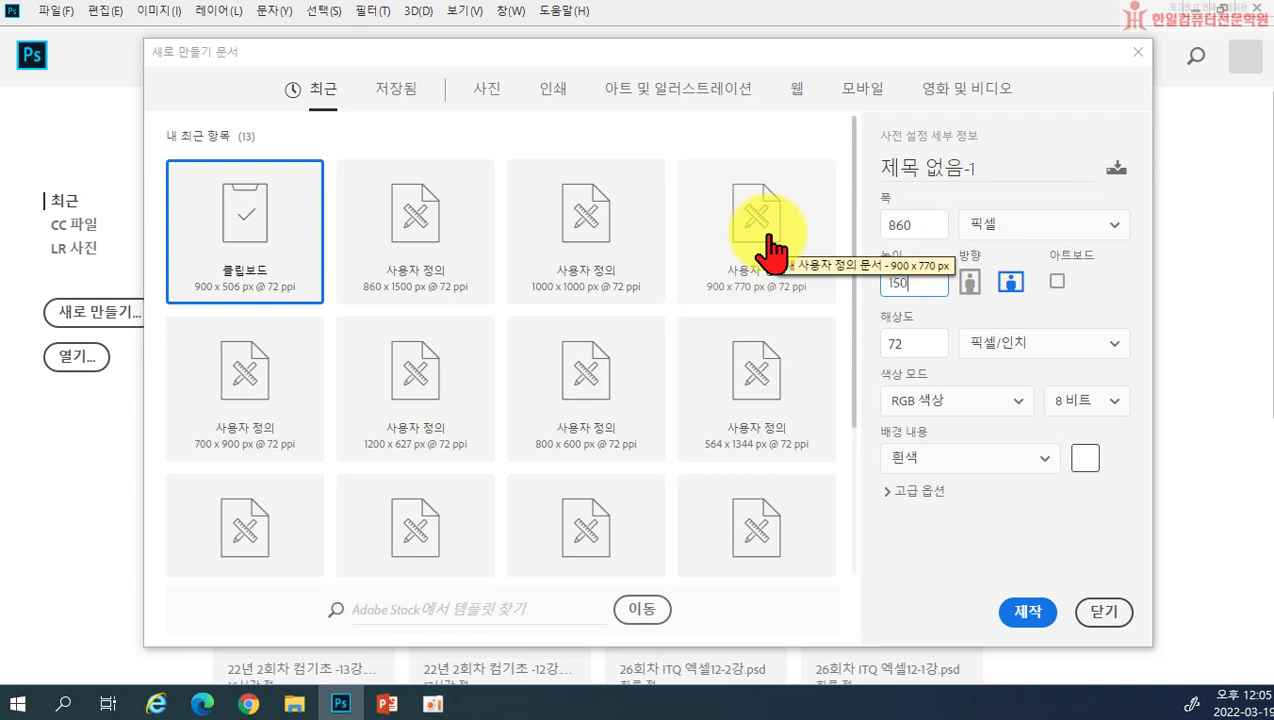
{"action": "type", "text": "1500"}
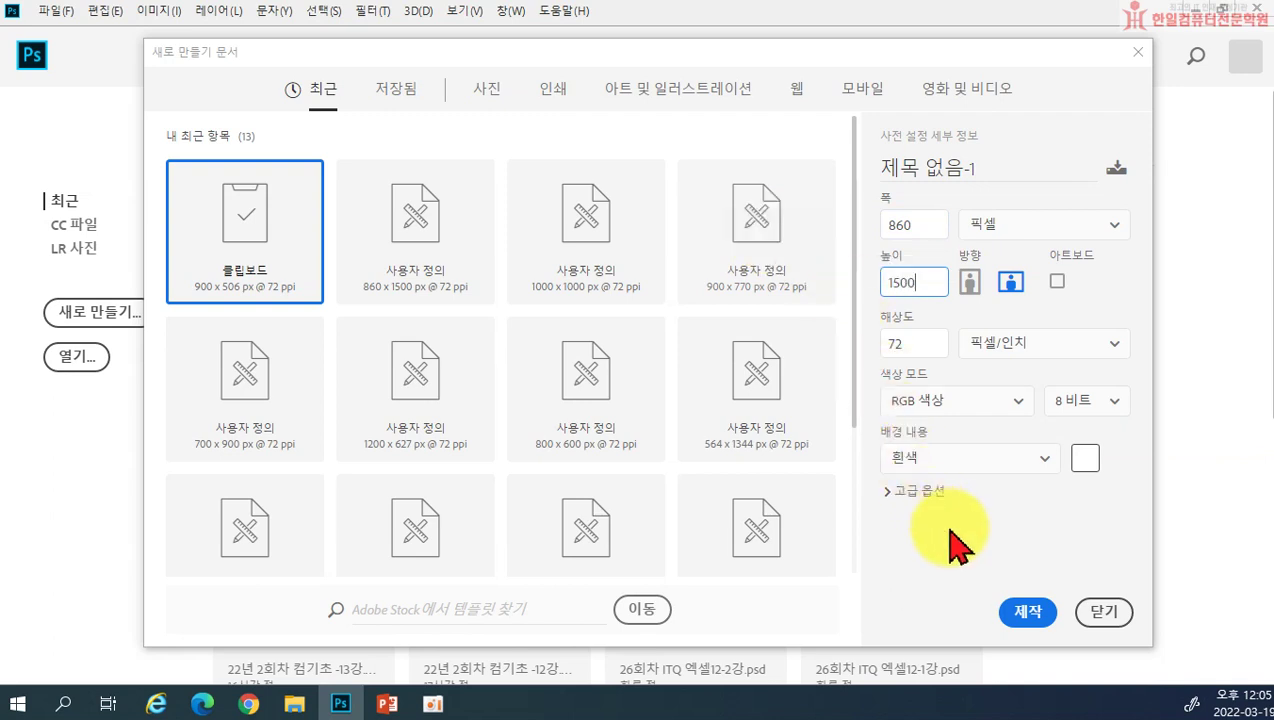
{"action": "left_click", "coordinate": [1024, 611]}
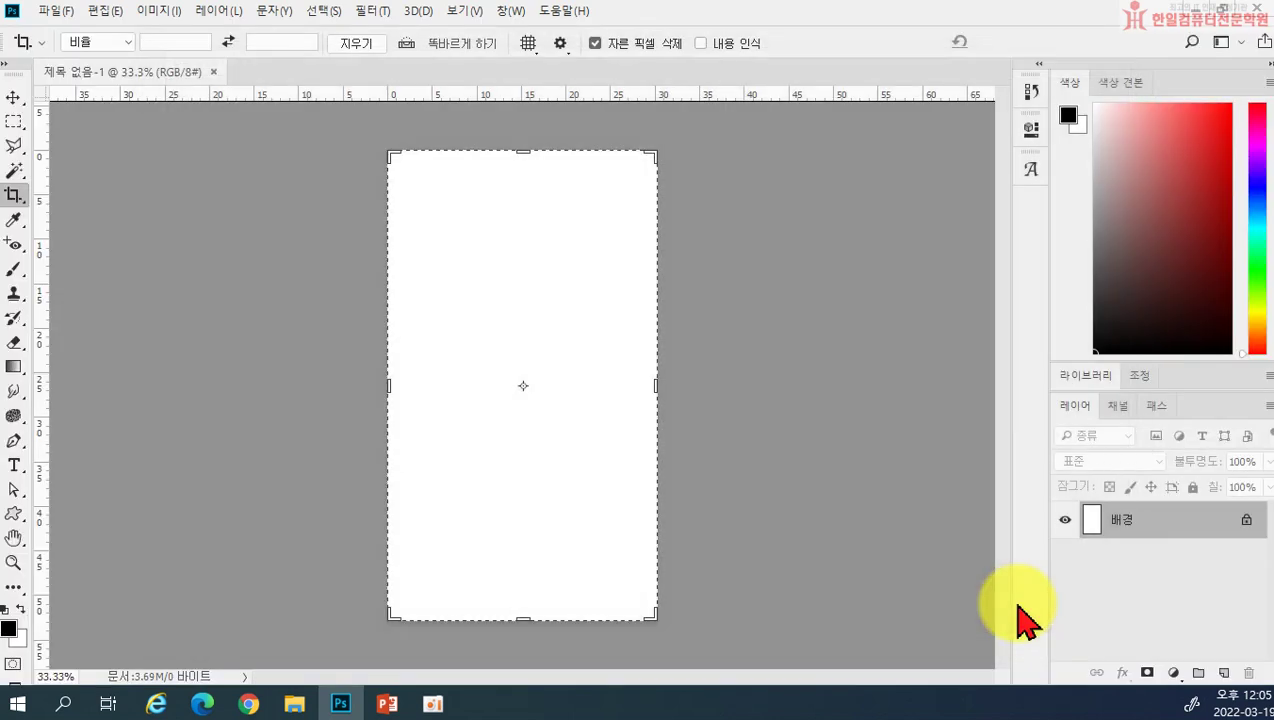
Add the title 클리핑마스크연습 near the top of the canvas in the DW임팩타민체 font at 72 pt
{"action": "left_click", "coordinate": [14, 98]}
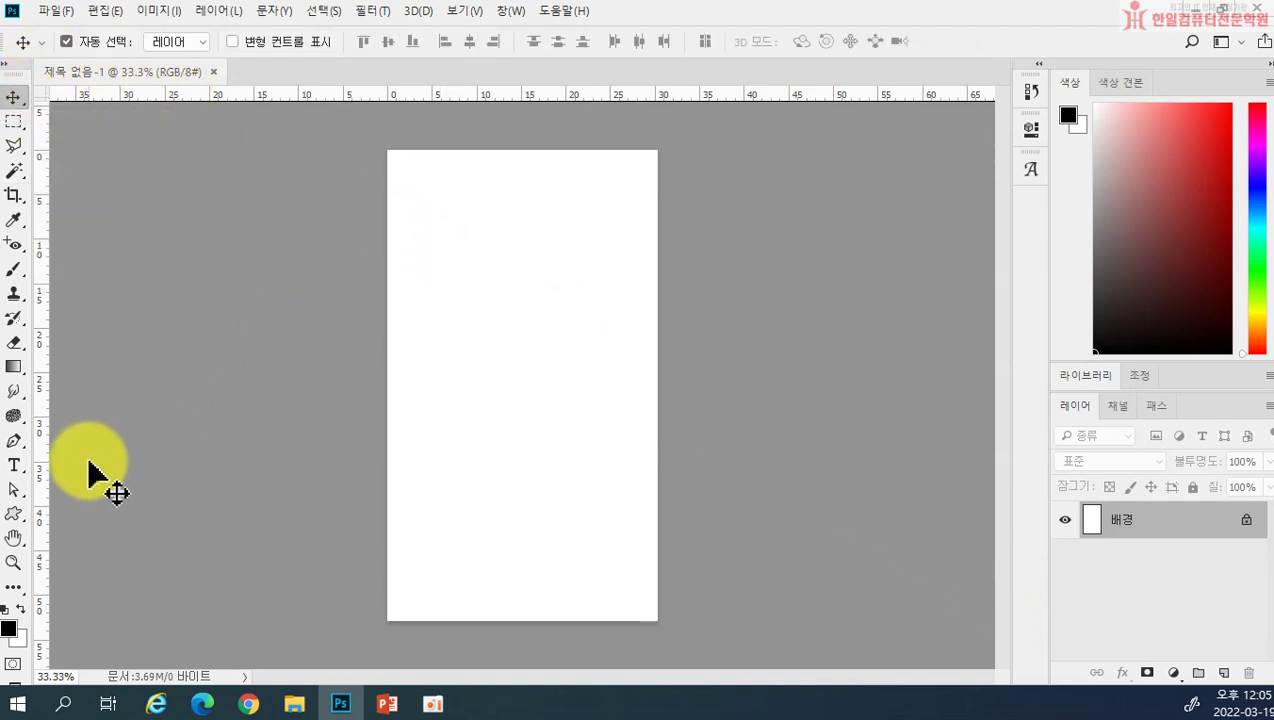
{"action": "left_click", "coordinate": [16, 468]}
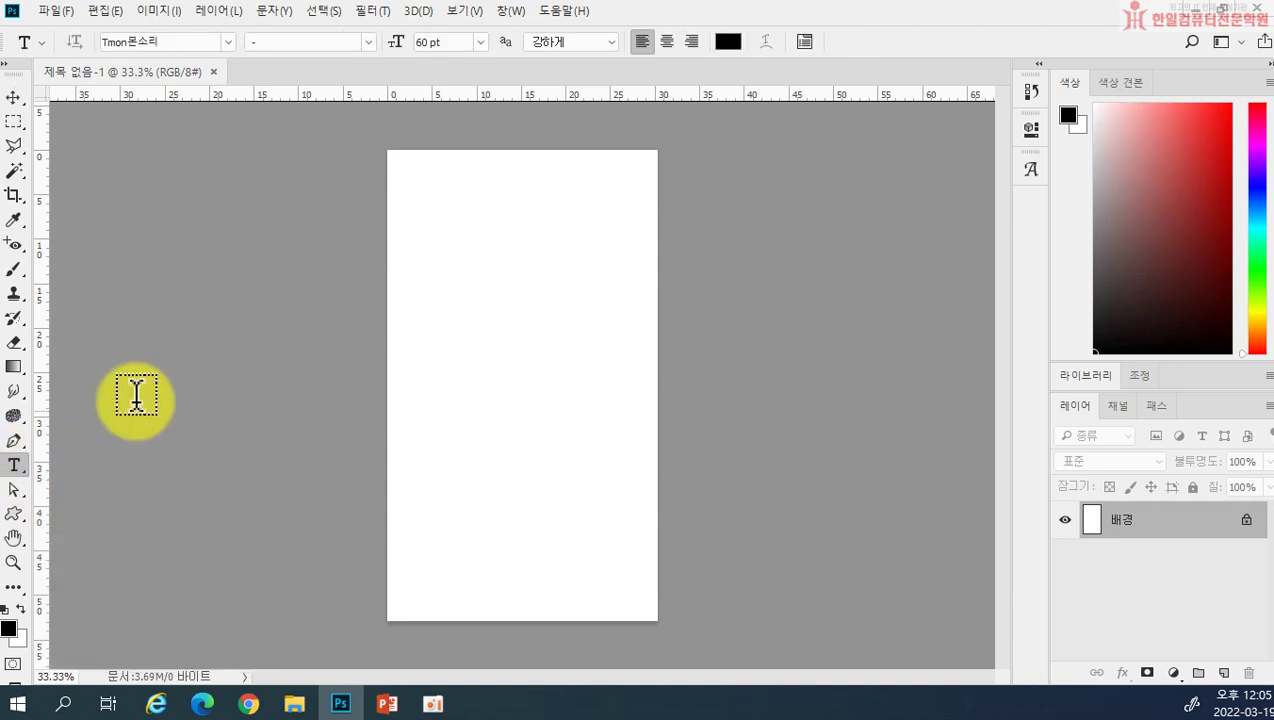
{"action": "left_click", "coordinate": [412, 182]}
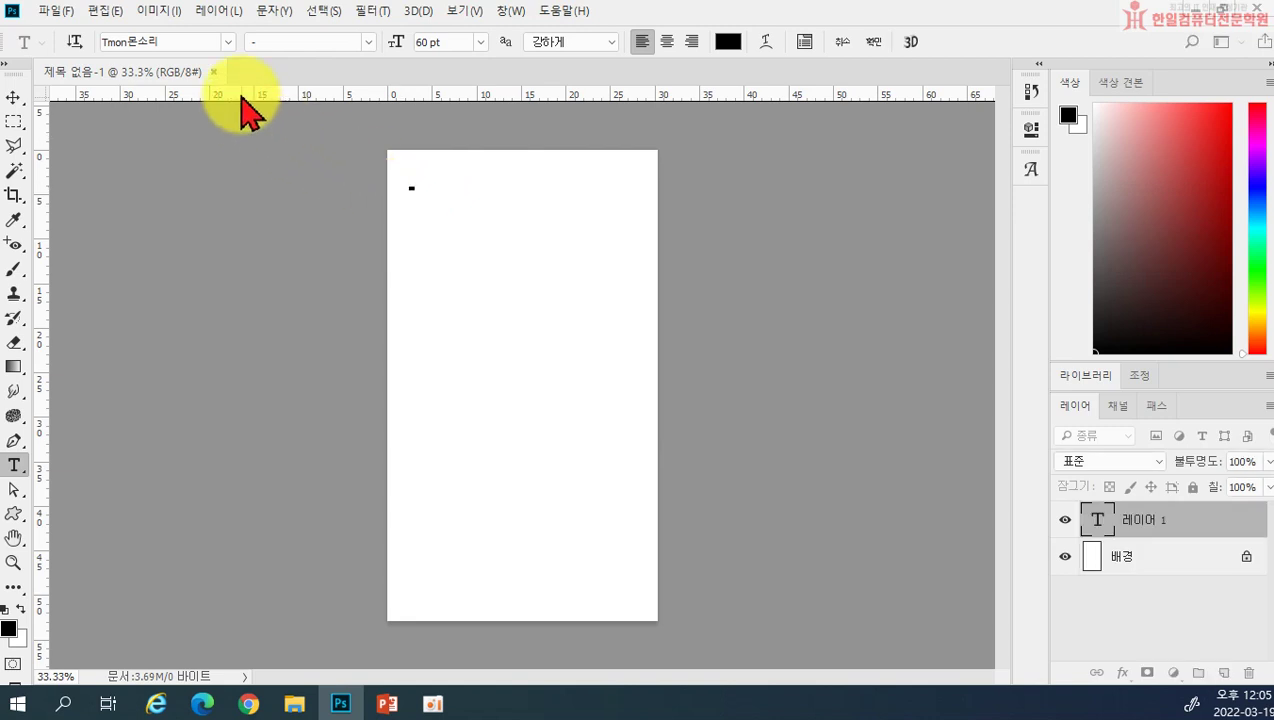
{"action": "left_click", "coordinate": [228, 42]}
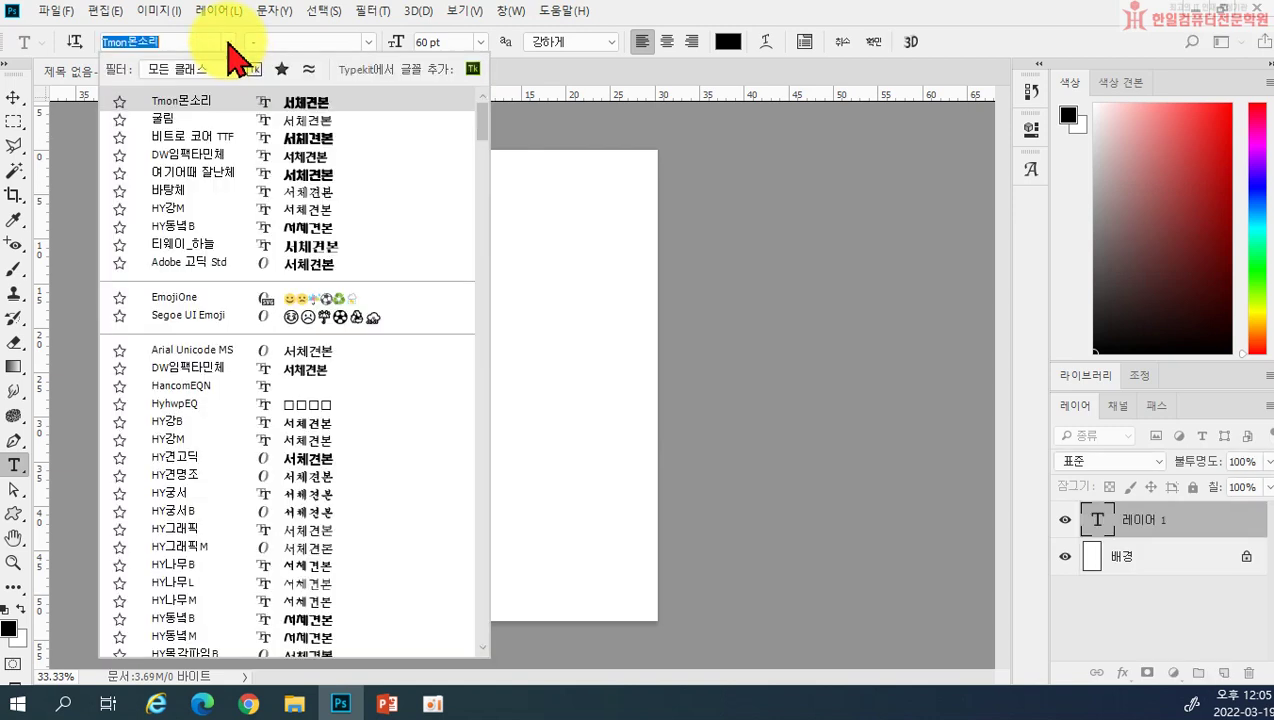
{"action": "left_click", "coordinate": [252, 156]}
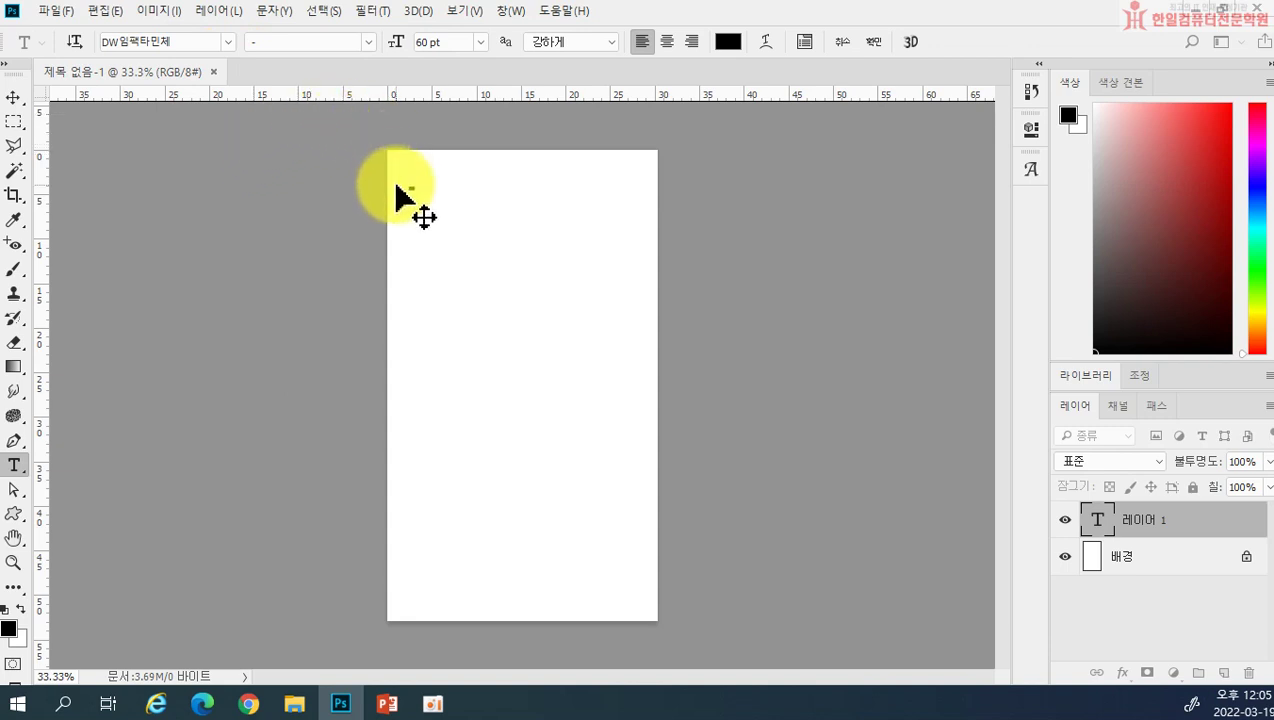
{"action": "left_click", "coordinate": [480, 42]}
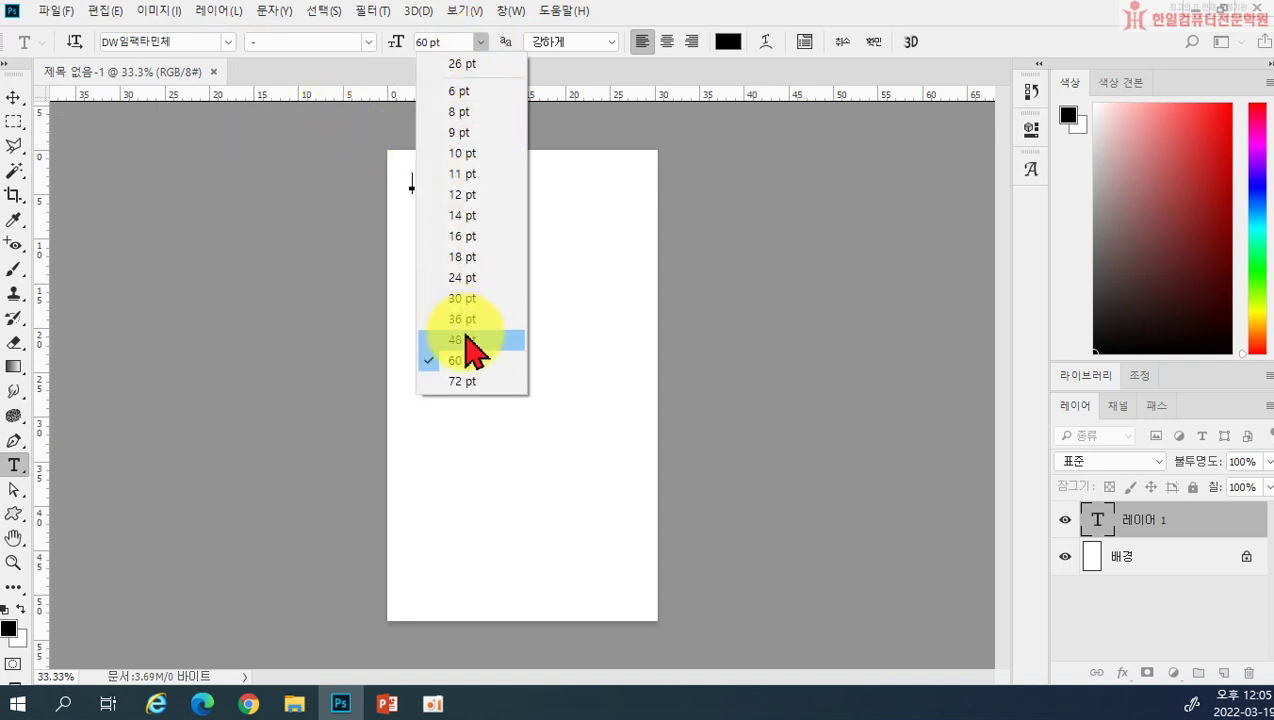
{"action": "left_click", "coordinate": [470, 382]}
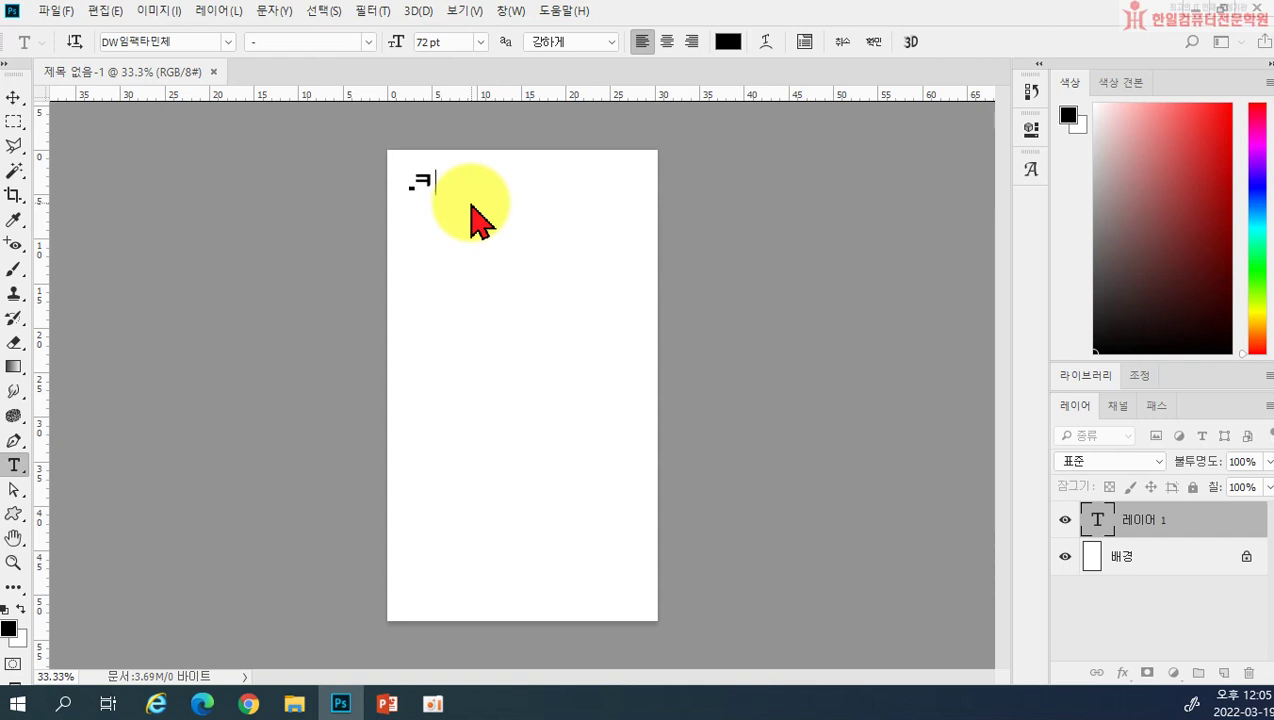
{"action": "type", "text": "ㄹ리핑마스크여"}
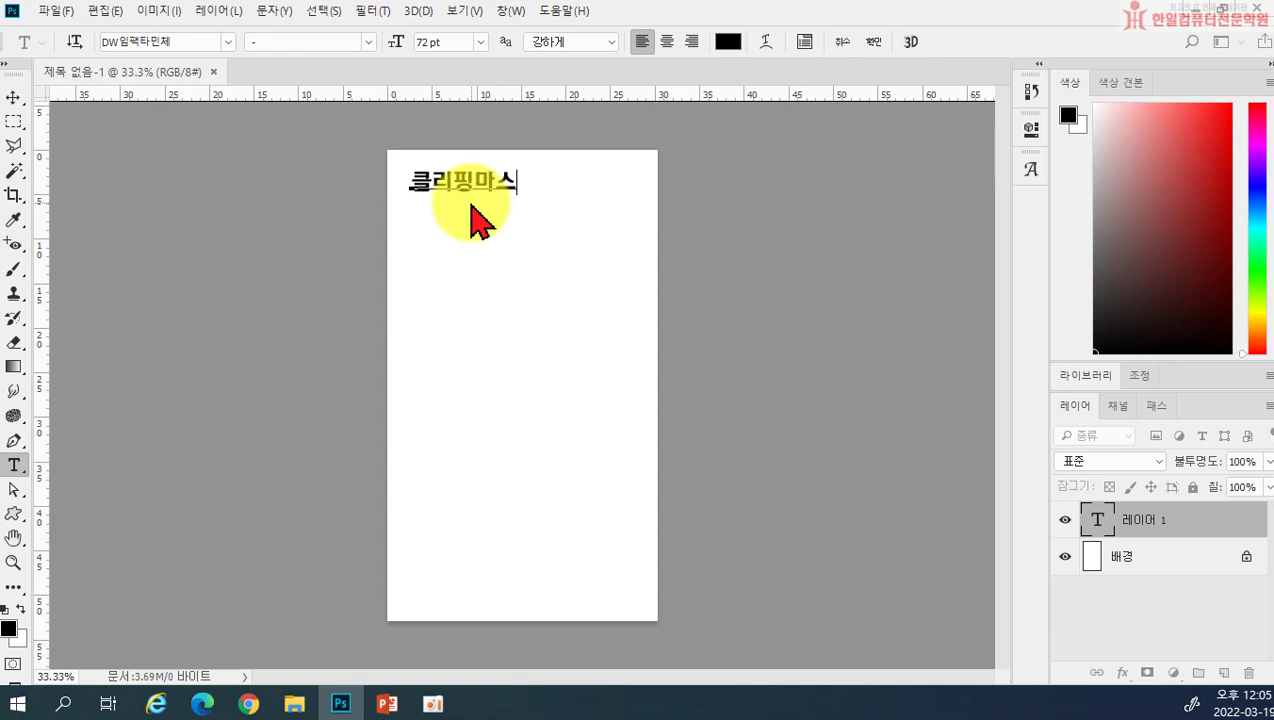
{"action": "type", "text": "ㄴ습"}
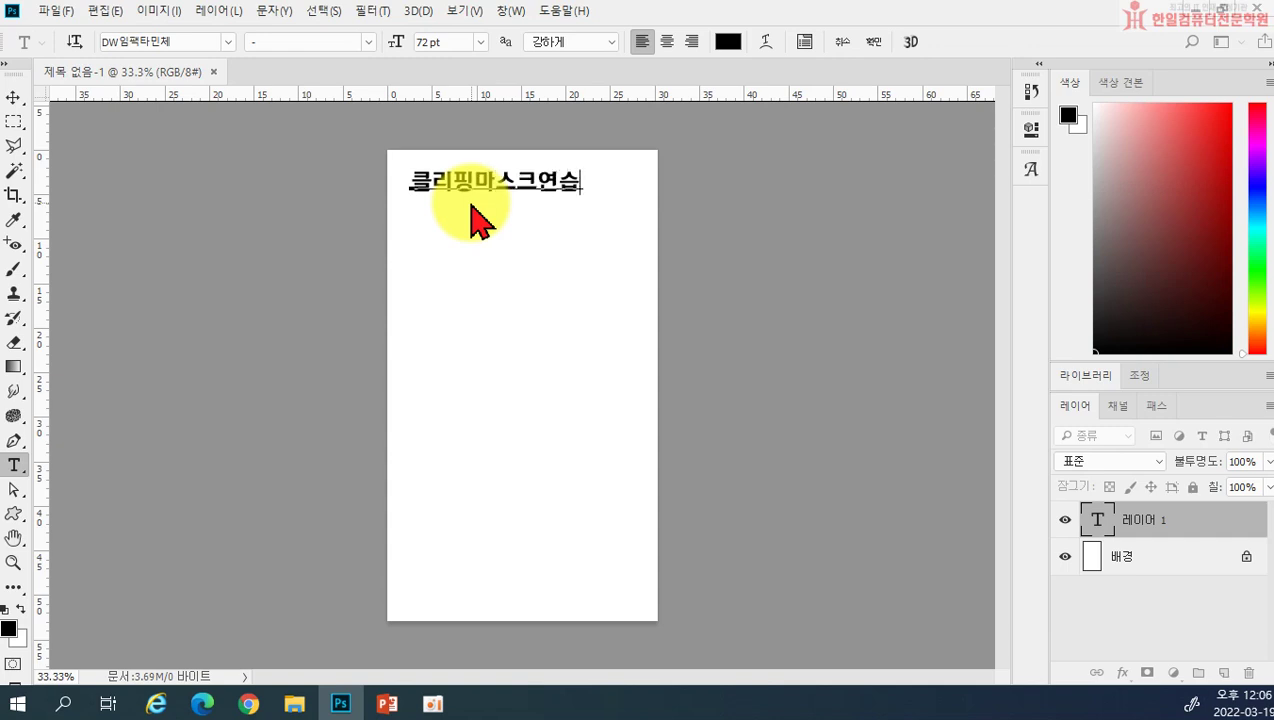
{"action": "key", "text": "ctrl"}
{"action": "key", "text": "ctrl+Return"}
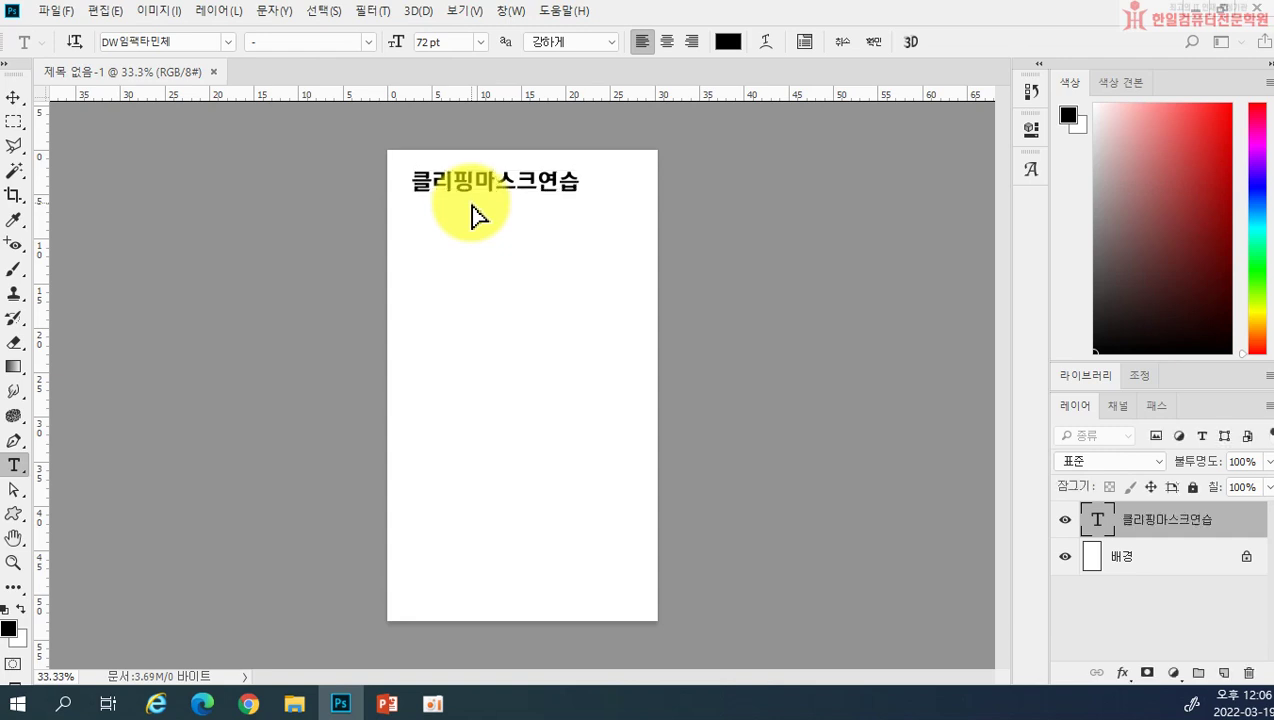
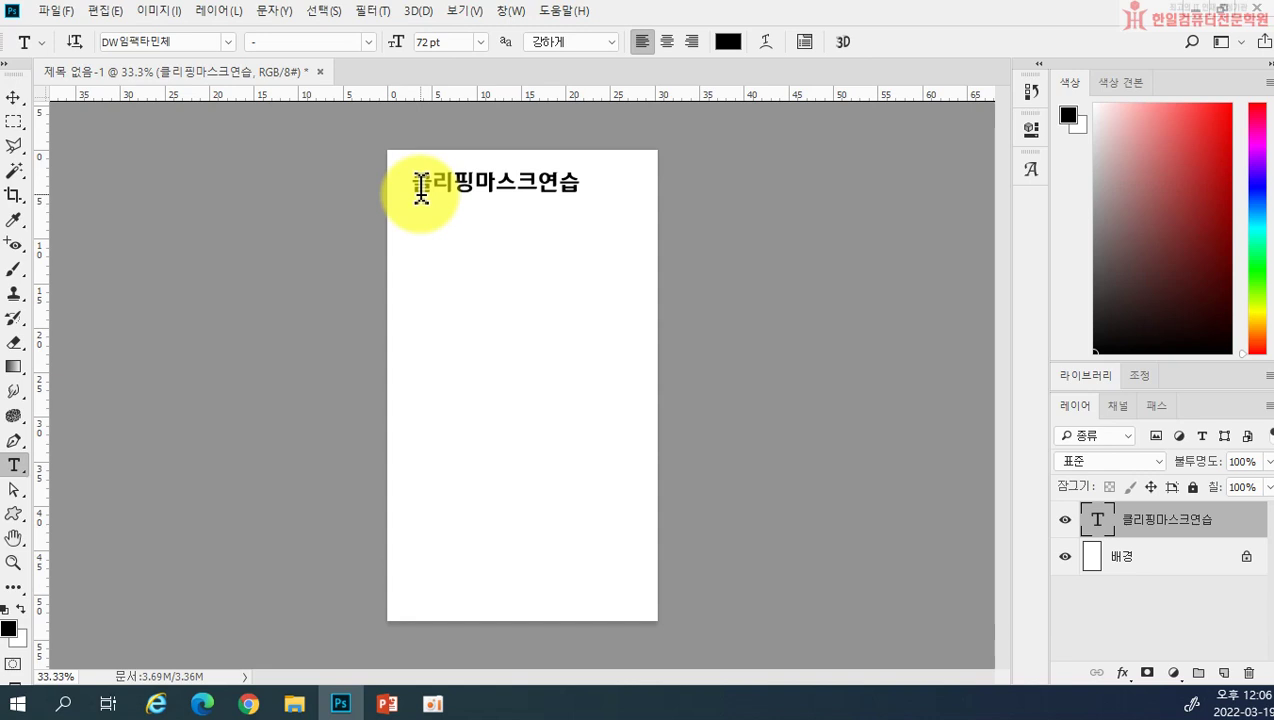
Recolour the word 클리핑마스크 in the title to a vivid blue (RGB 25, 2, 251), leaving 연습 black
{"action": "left_click_drag", "start_coordinate": [412, 185], "coordinate": [531, 172]}
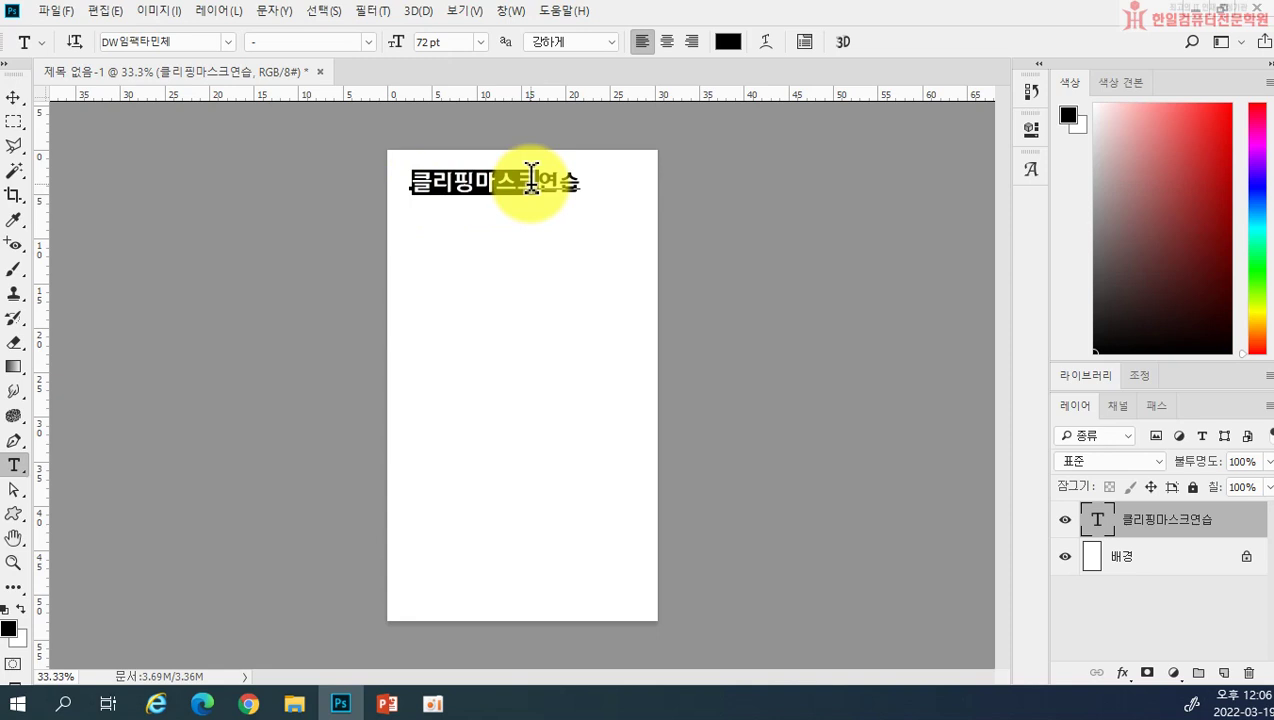
{"action": "left_click_drag", "start_coordinate": [531, 172], "coordinate": [531, 172]}
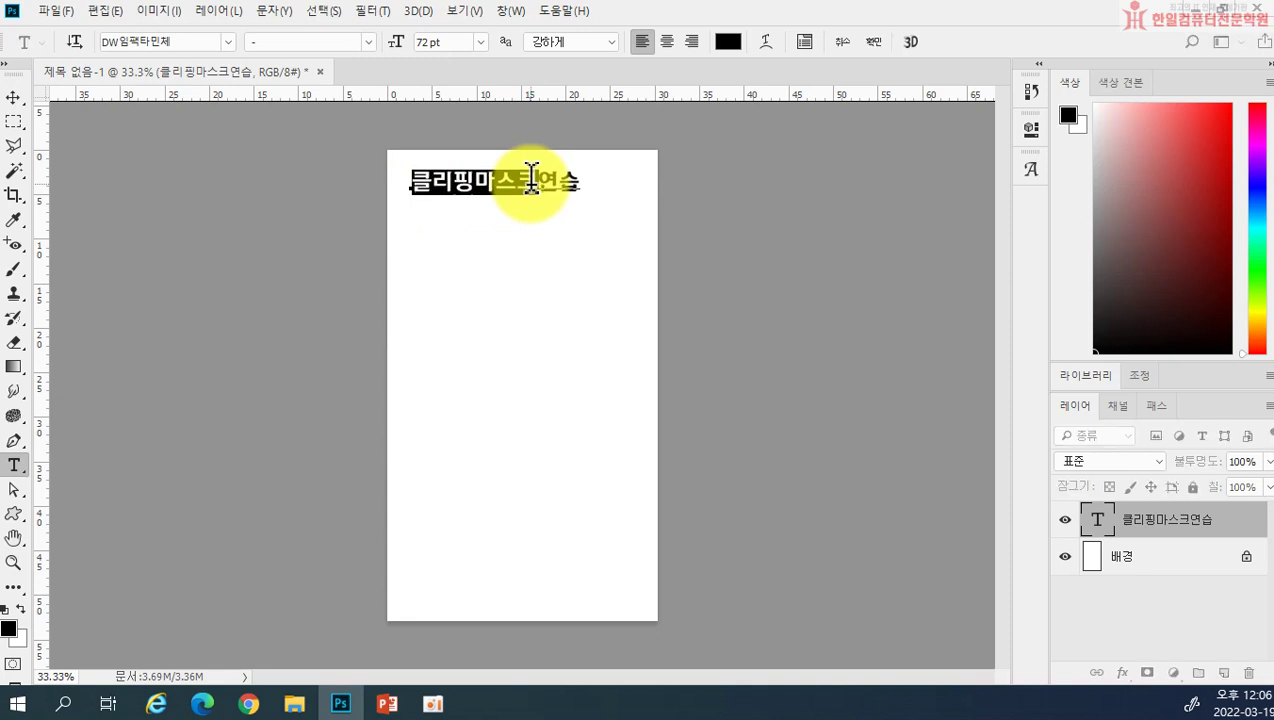
{"action": "left_click", "coordinate": [728, 41]}
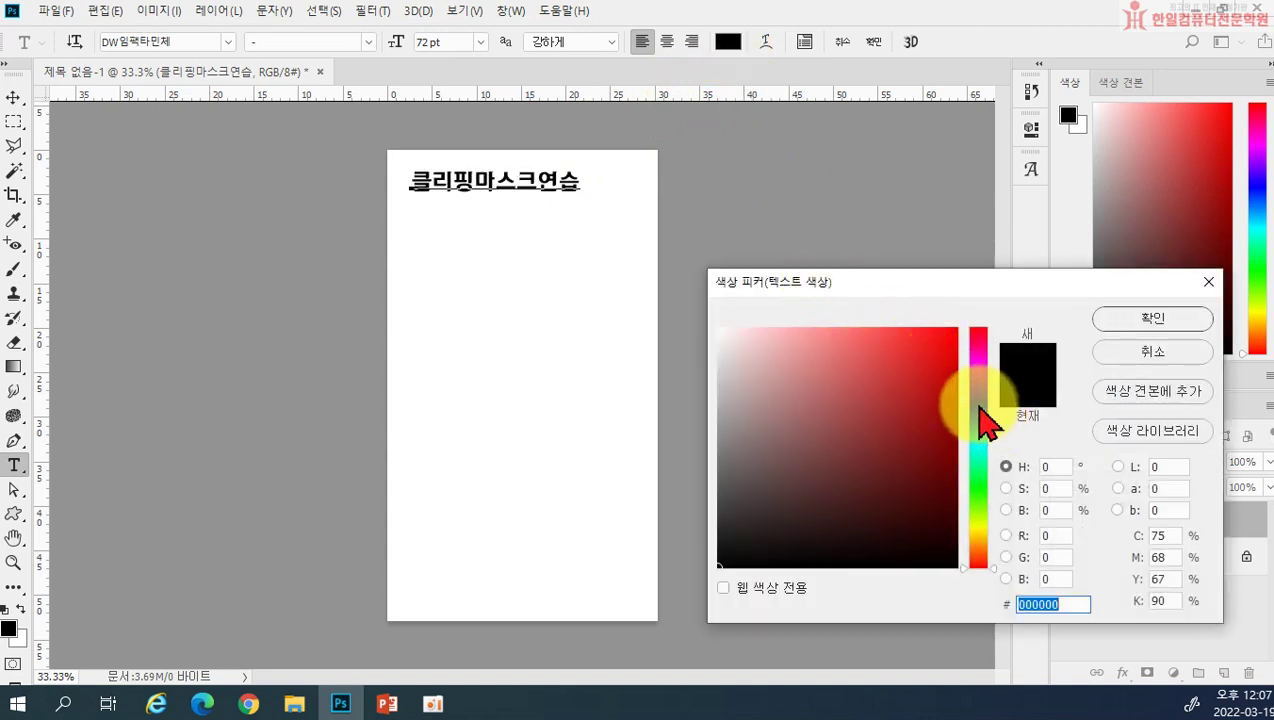
{"action": "left_click", "coordinate": [980, 404]}
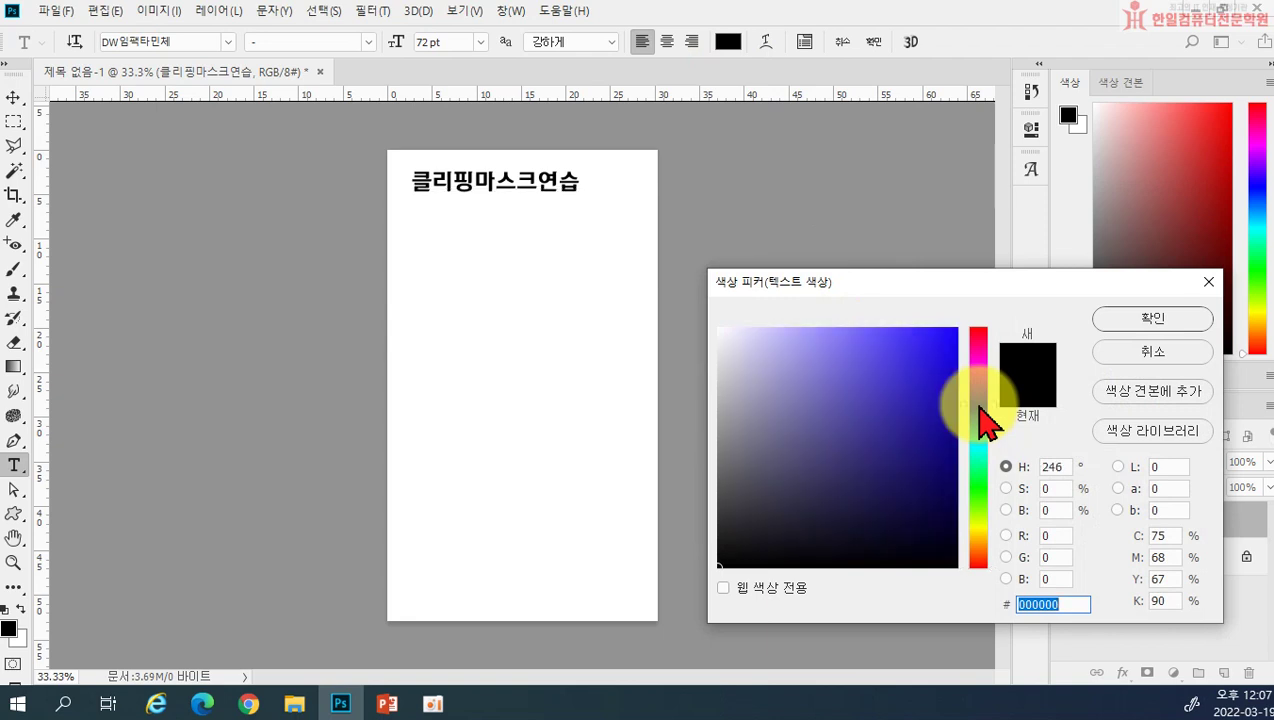
{"action": "left_click", "coordinate": [955, 333]}
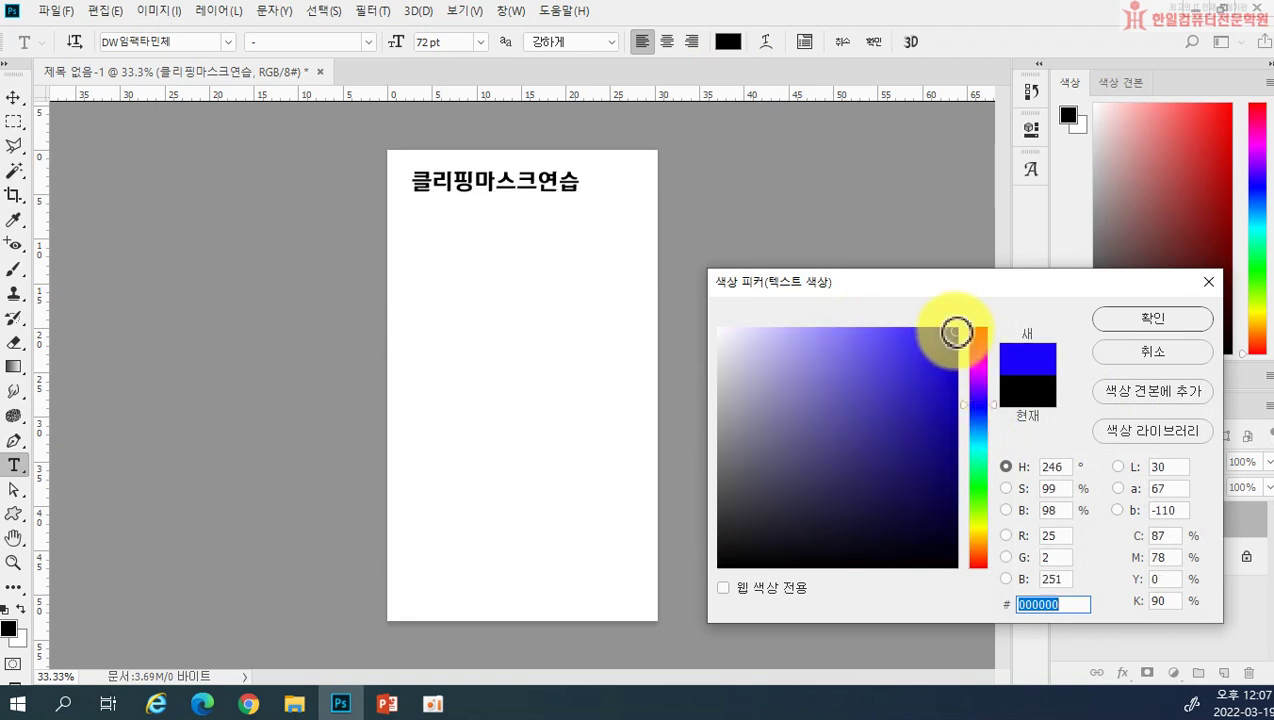
{"action": "left_click", "coordinate": [1120, 318]}
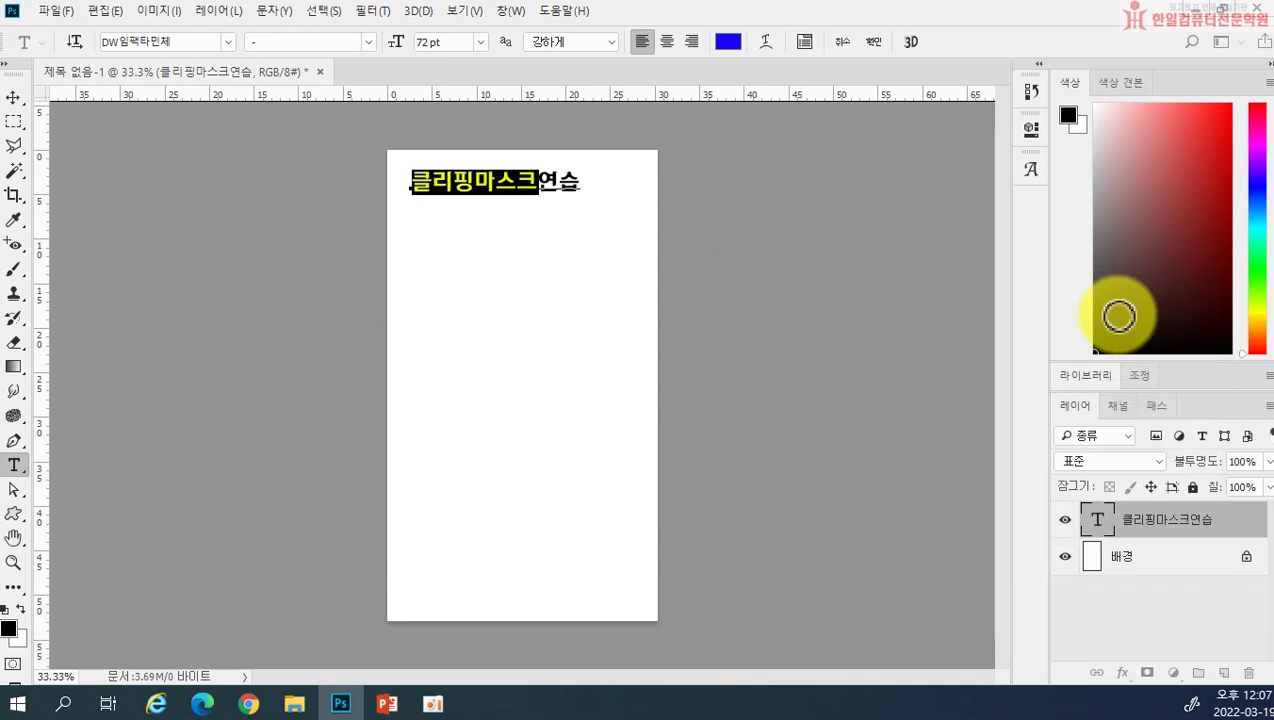
{"action": "left_click", "coordinate": [879, 42]}
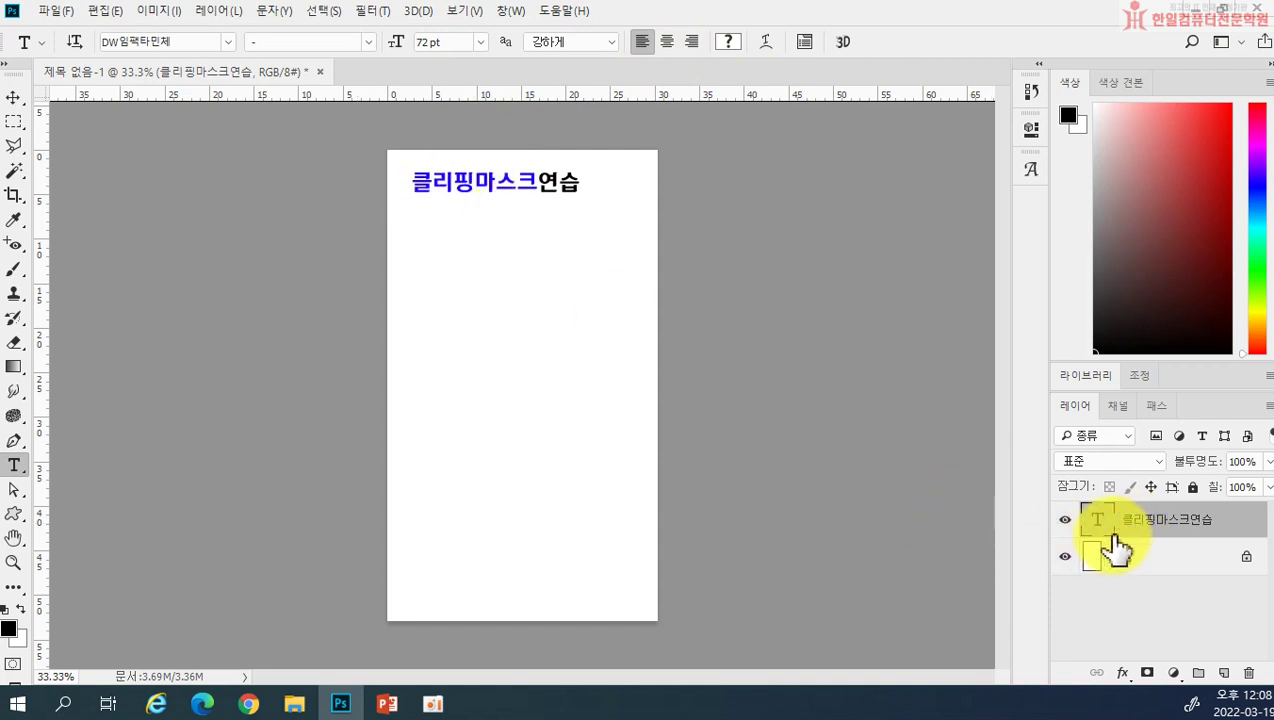
Give the title text layer a 7 px white (ffffff) outside stroke as a layer style
{"action": "left_click", "coordinate": [1254, 527]}
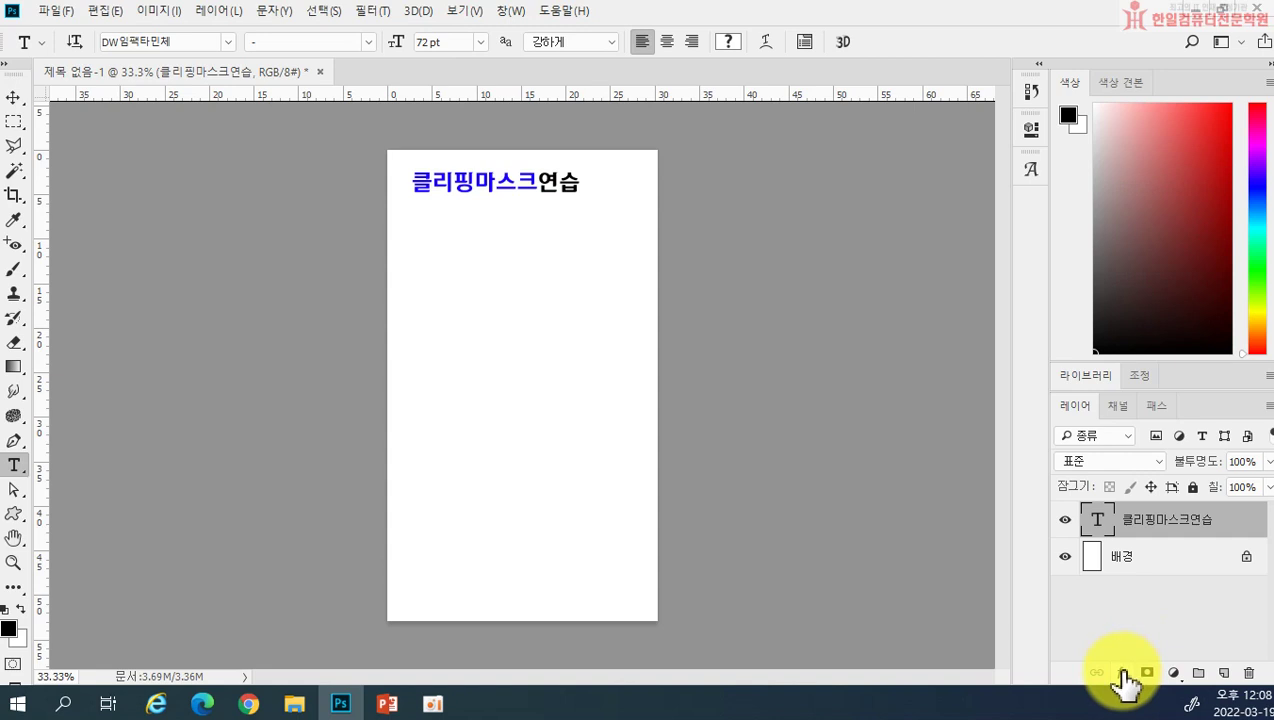
{"action": "double_click", "coordinate": [1240, 522]}
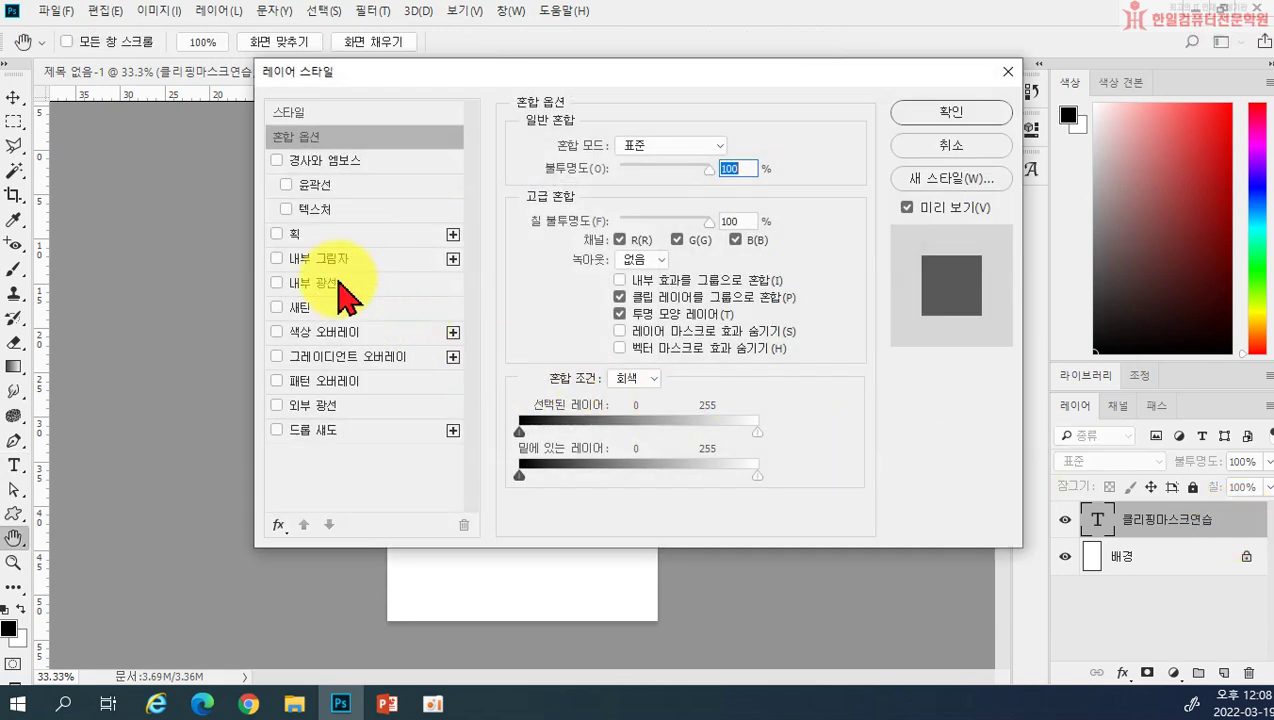
{"action": "left_click", "coordinate": [298, 234]}
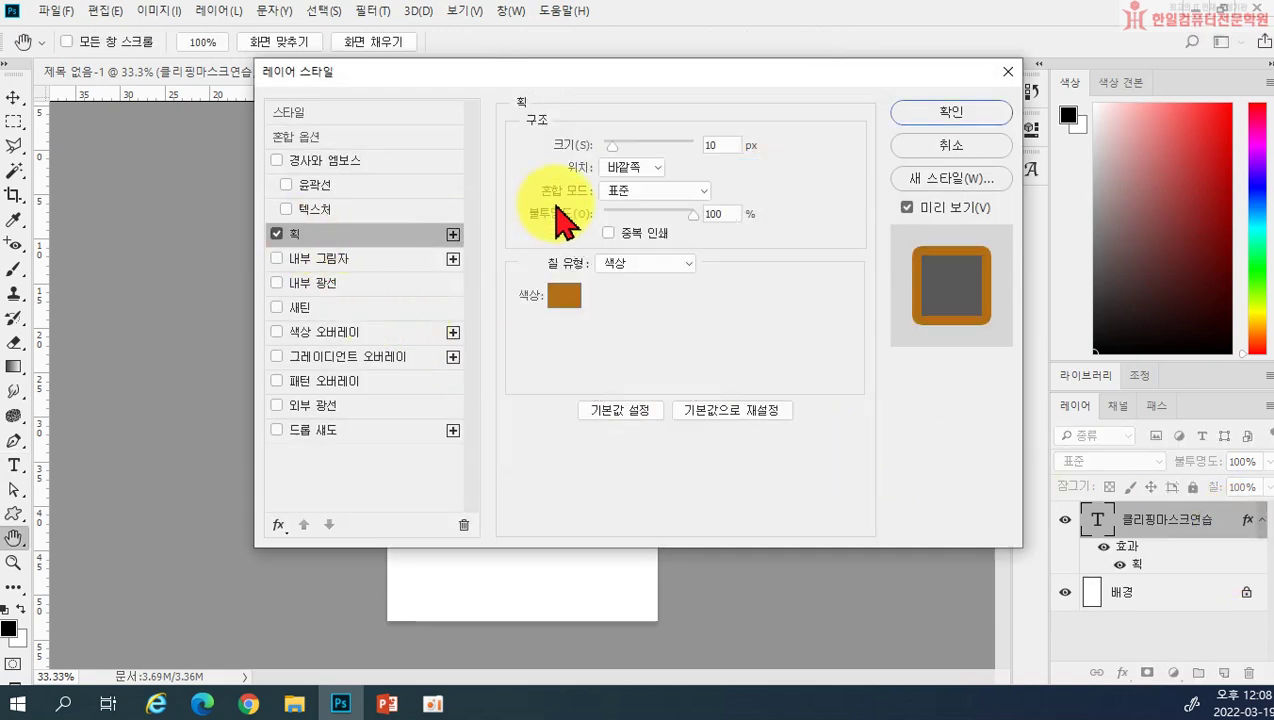
{"action": "left_click_drag", "start_coordinate": [628, 80], "coordinate": [806, 240]}
{"action": "mouse_move", "coordinate": [804, 314]}
{"action": "left_mouse_down"}
{"action": "mouse_move", "coordinate": [795, 300]}
{"action": "mouse_move", "coordinate": [786, 308]}
{"action": "left_mouse_up"}
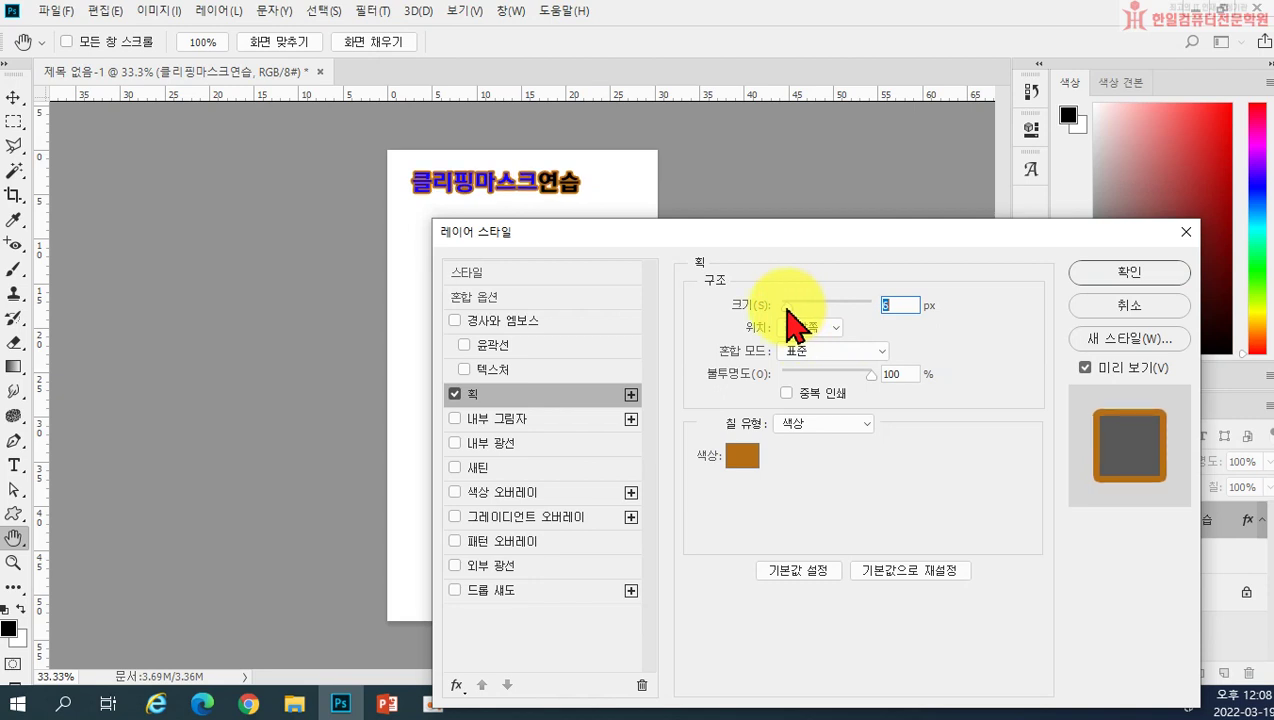
{"action": "left_click_drag", "start_coordinate": [787, 310], "coordinate": [785, 301]}
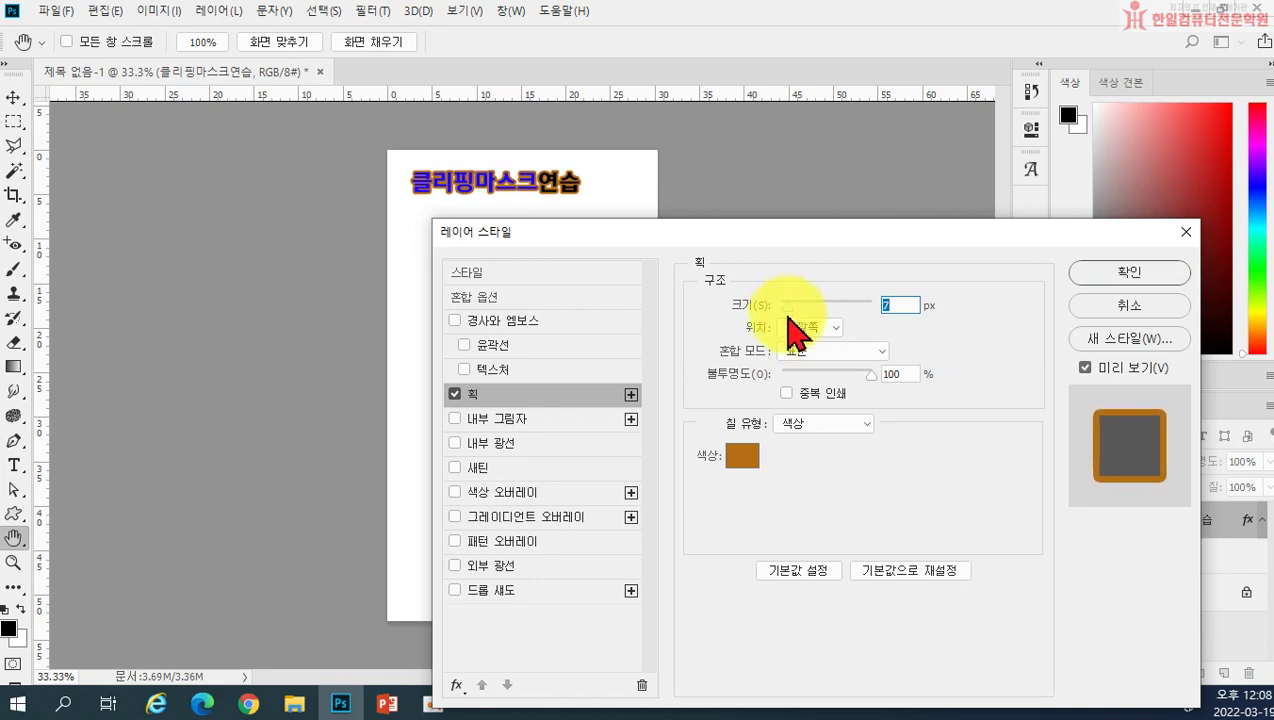
{"action": "left_click", "coordinate": [745, 461]}
{"action": "left_click_drag", "start_coordinate": [762, 378], "coordinate": [691, 304]}
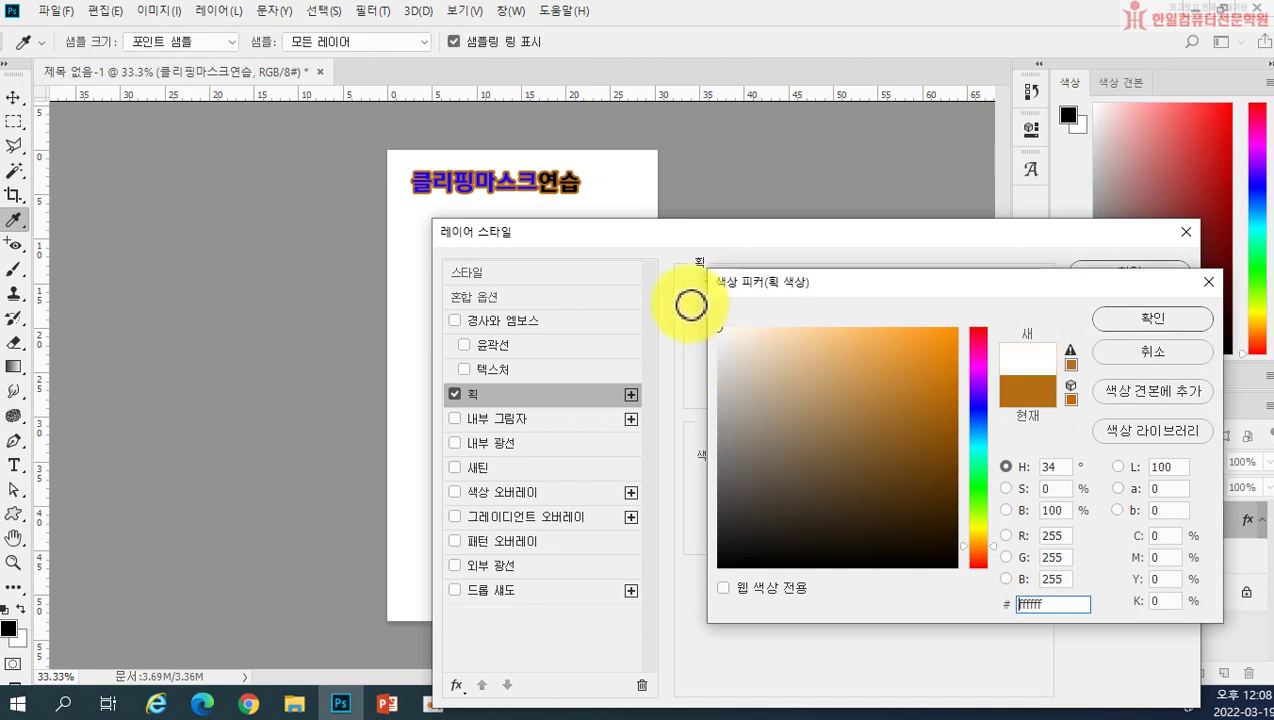
{"action": "left_click", "coordinate": [1095, 318]}
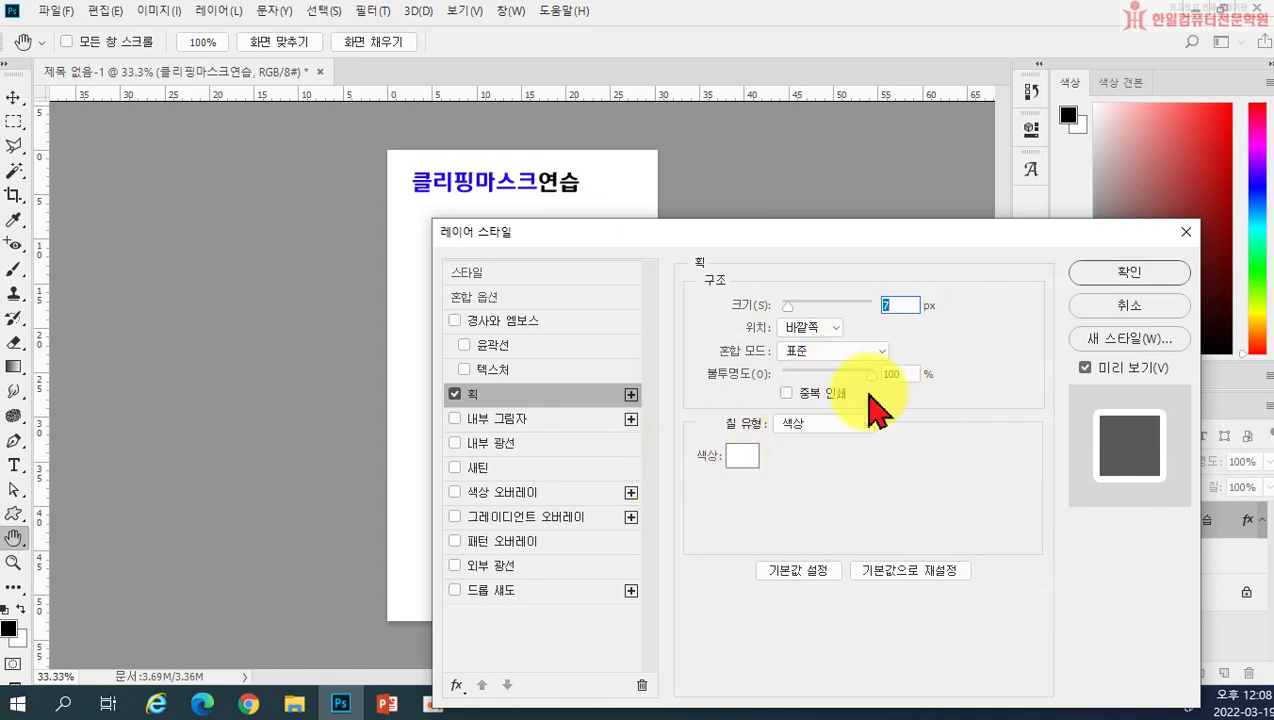
Add a drop shadow to the title with 52% opacity, 131° angle, 15 px distance, 6% spread and 8 px size
{"action": "left_click", "coordinate": [497, 591]}
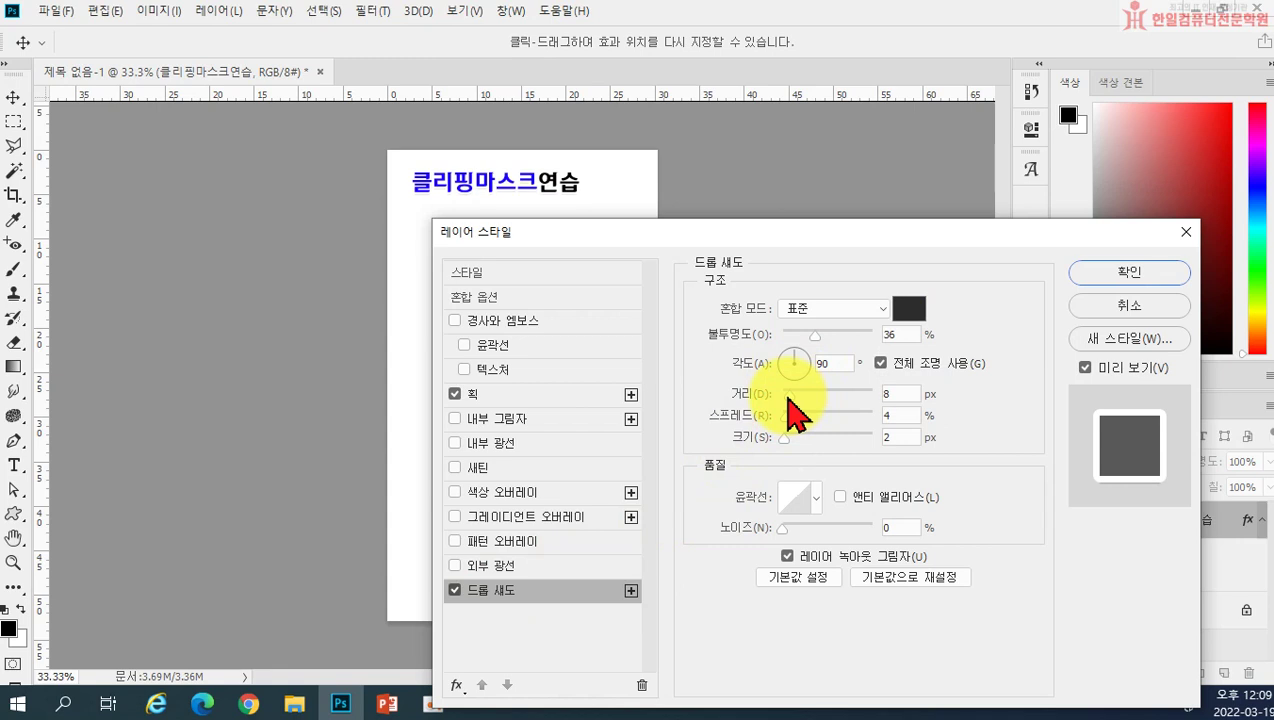
{"action": "left_click_drag", "start_coordinate": [783, 436], "coordinate": [796, 398]}
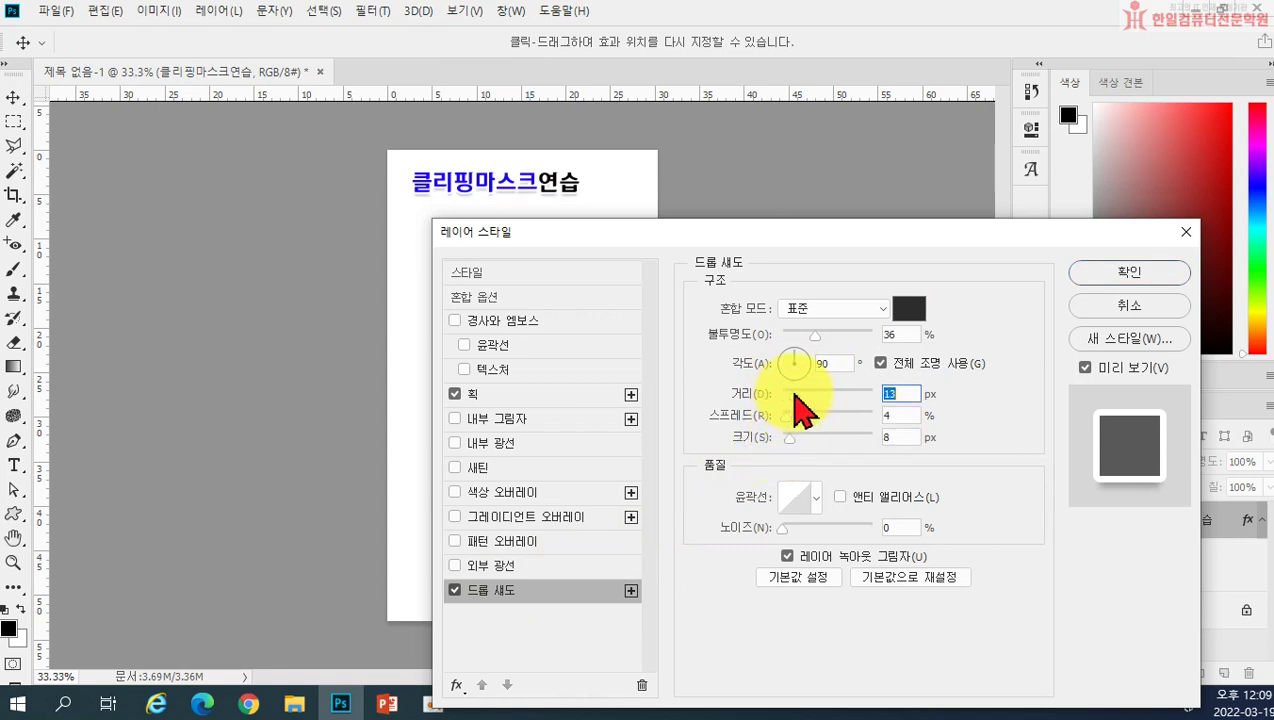
{"action": "left_click_drag", "start_coordinate": [815, 336], "coordinate": [807, 365]}
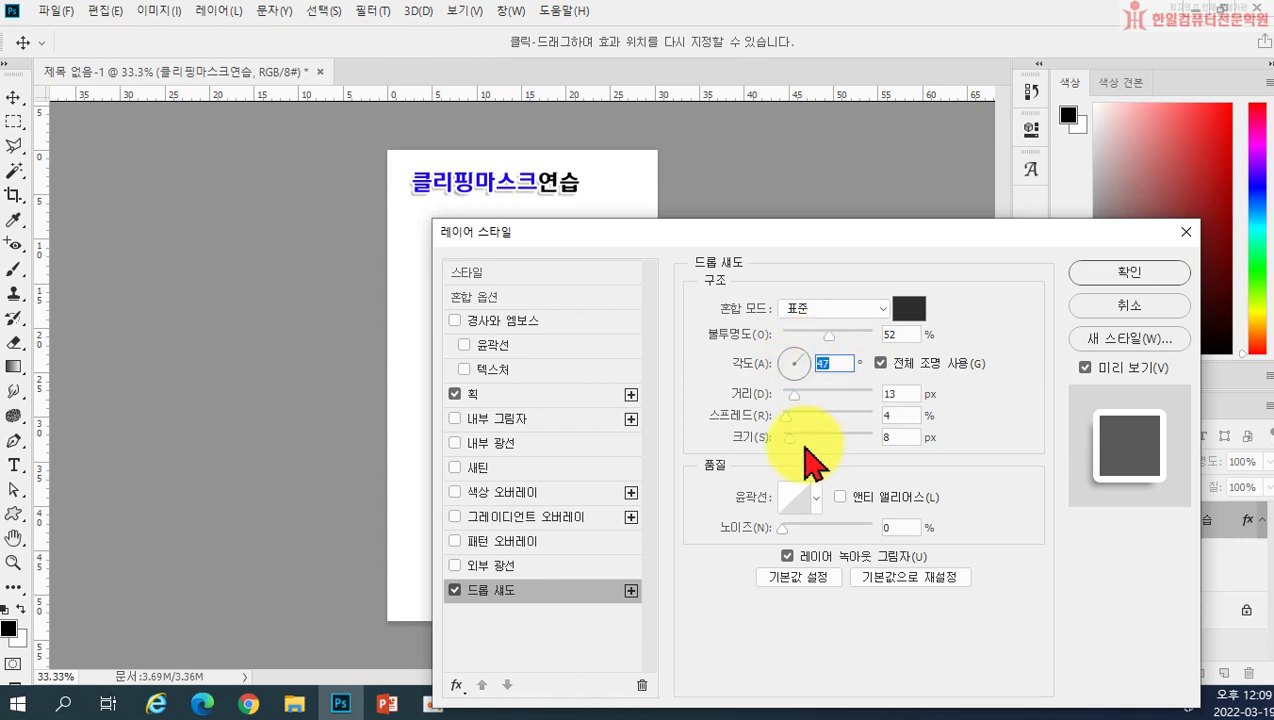
{"action": "mouse_move", "coordinate": [790, 437]}
{"action": "left_mouse_down"}
{"action": "mouse_move", "coordinate": [799, 393]}
{"action": "mouse_move", "coordinate": [793, 417]}
{"action": "left_mouse_up"}
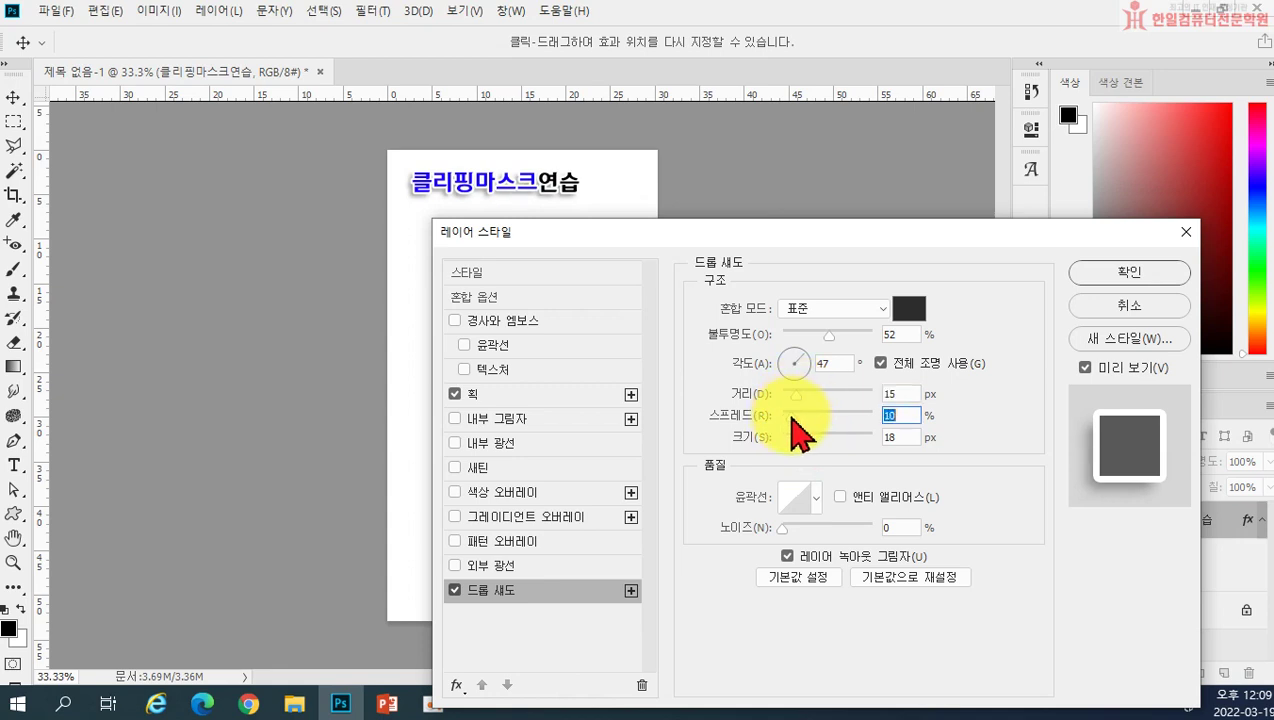
{"action": "left_click_drag", "start_coordinate": [830, 336], "coordinate": [839, 337]}
{"action": "left_click", "coordinate": [797, 367]}
{"action": "left_click_drag", "start_coordinate": [838, 337], "coordinate": [829, 337]}
{"action": "left_click_drag", "start_coordinate": [793, 415], "coordinate": [789, 417]}
{"action": "left_click", "coordinate": [788, 433]}
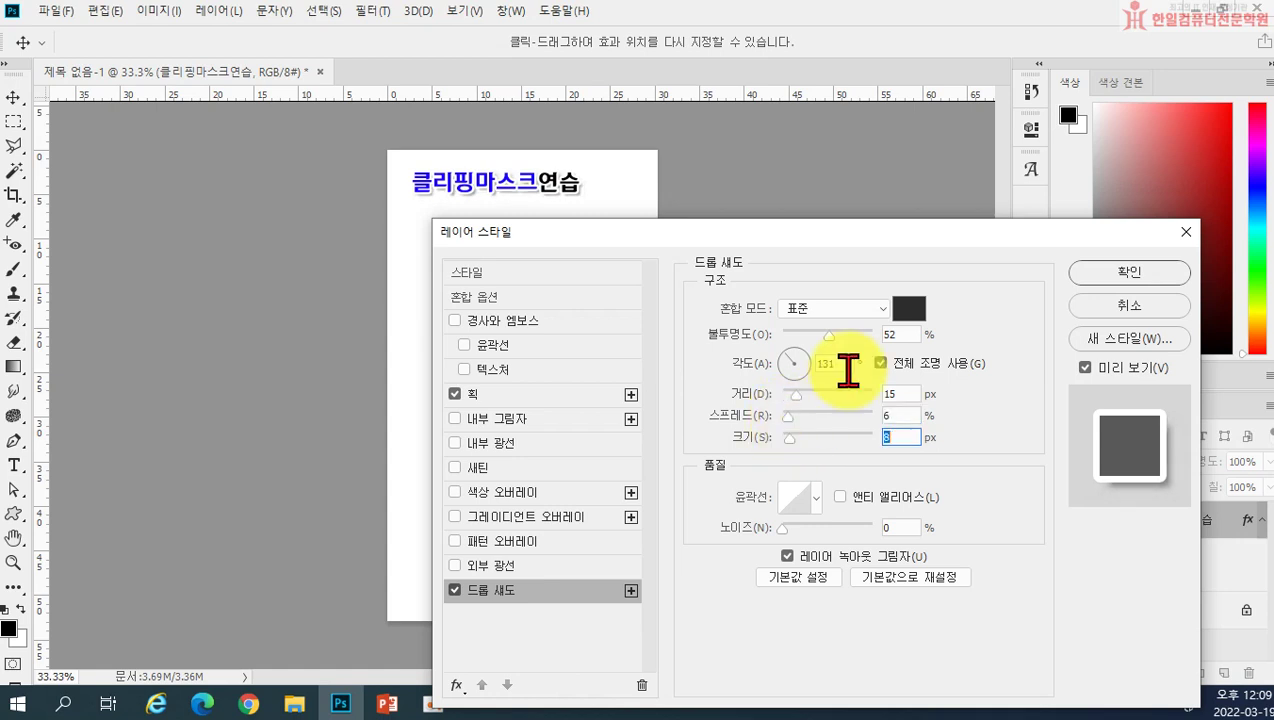
{"action": "left_click", "coordinate": [1098, 272]}
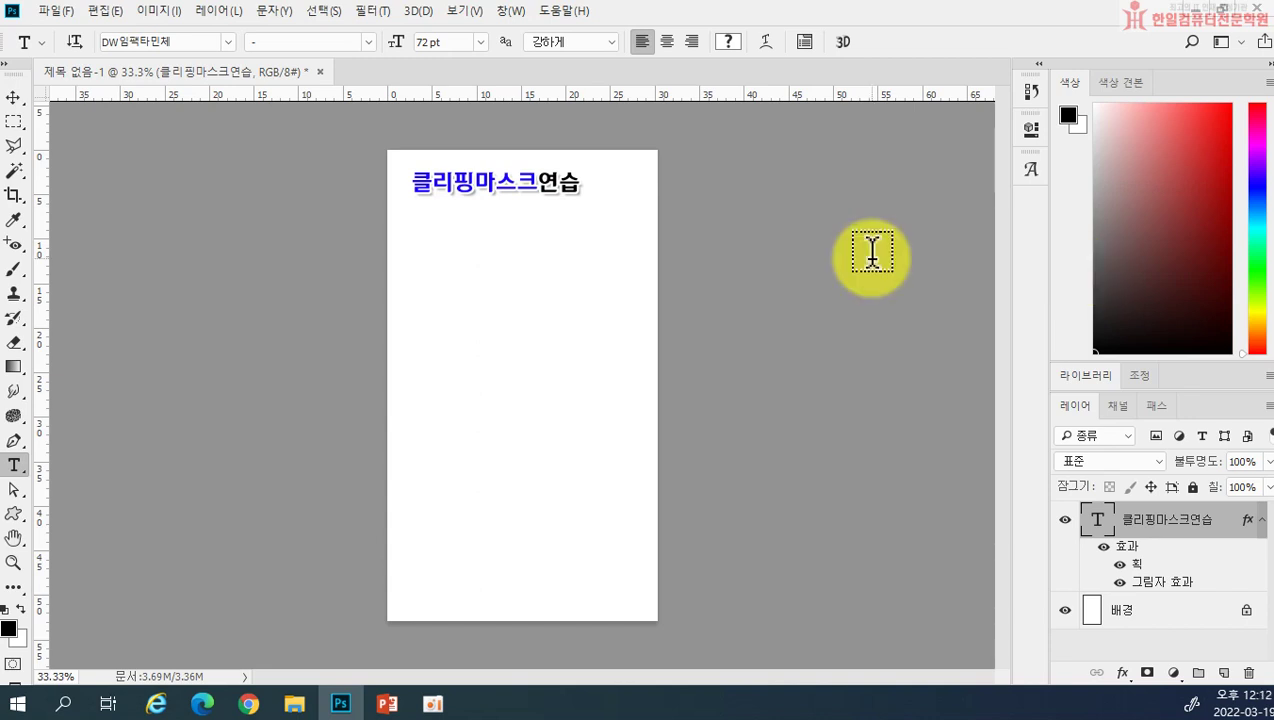
Draw a black rounded rectangle about 475 x 342 px with 10 px corner radius below the title, near the canvas's left edge
{"action": "left_click", "coordinate": [20, 515]}
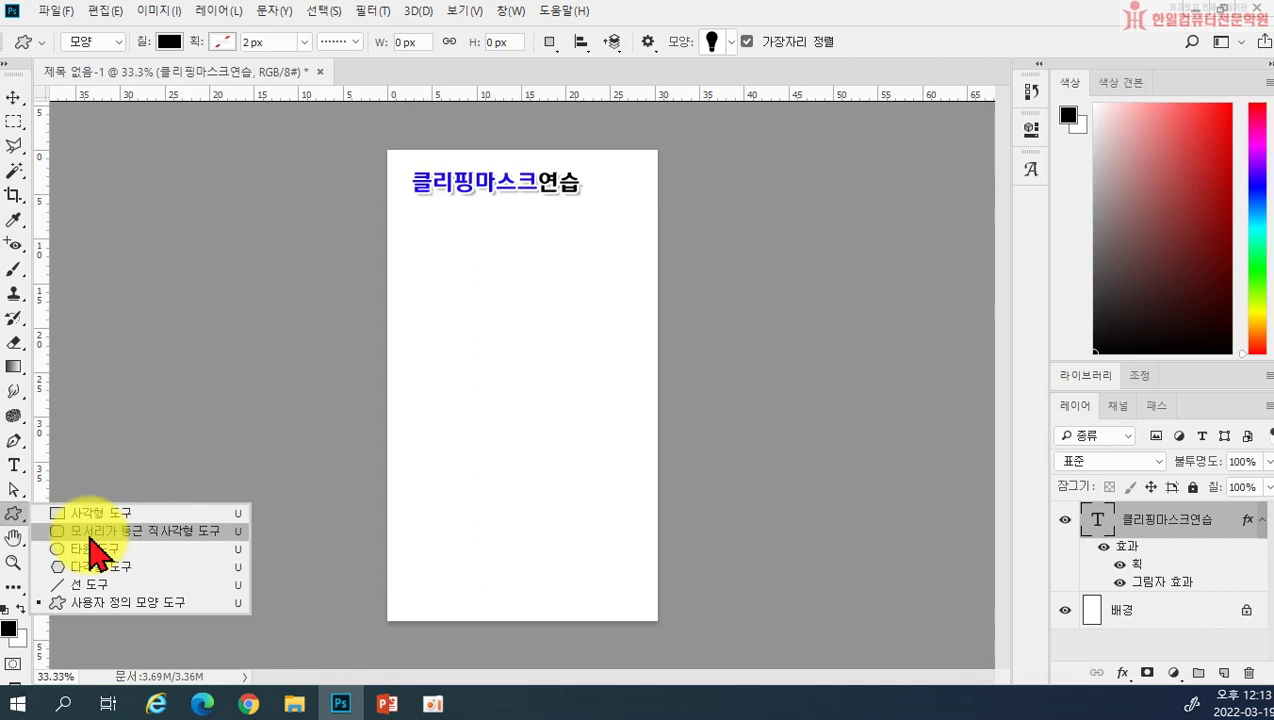
{"action": "left_click", "coordinate": [91, 531]}
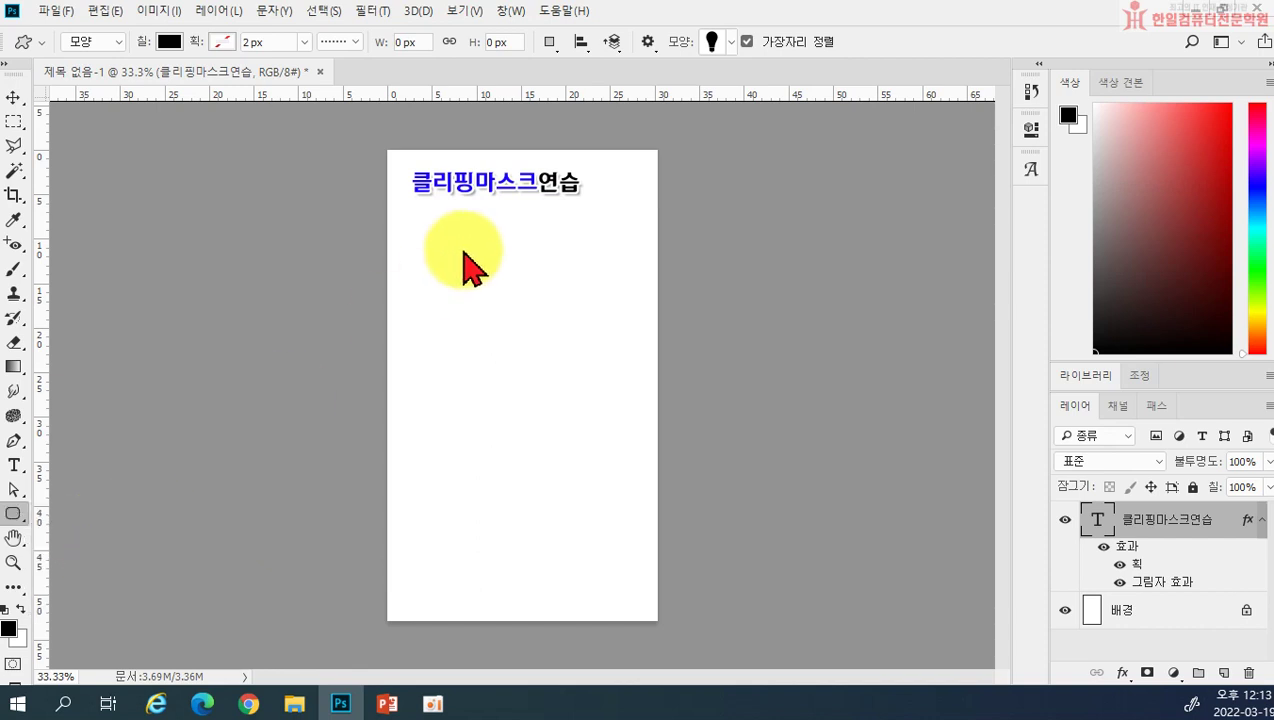
{"action": "left_click_drag", "start_coordinate": [399, 216], "coordinate": [521, 396]}
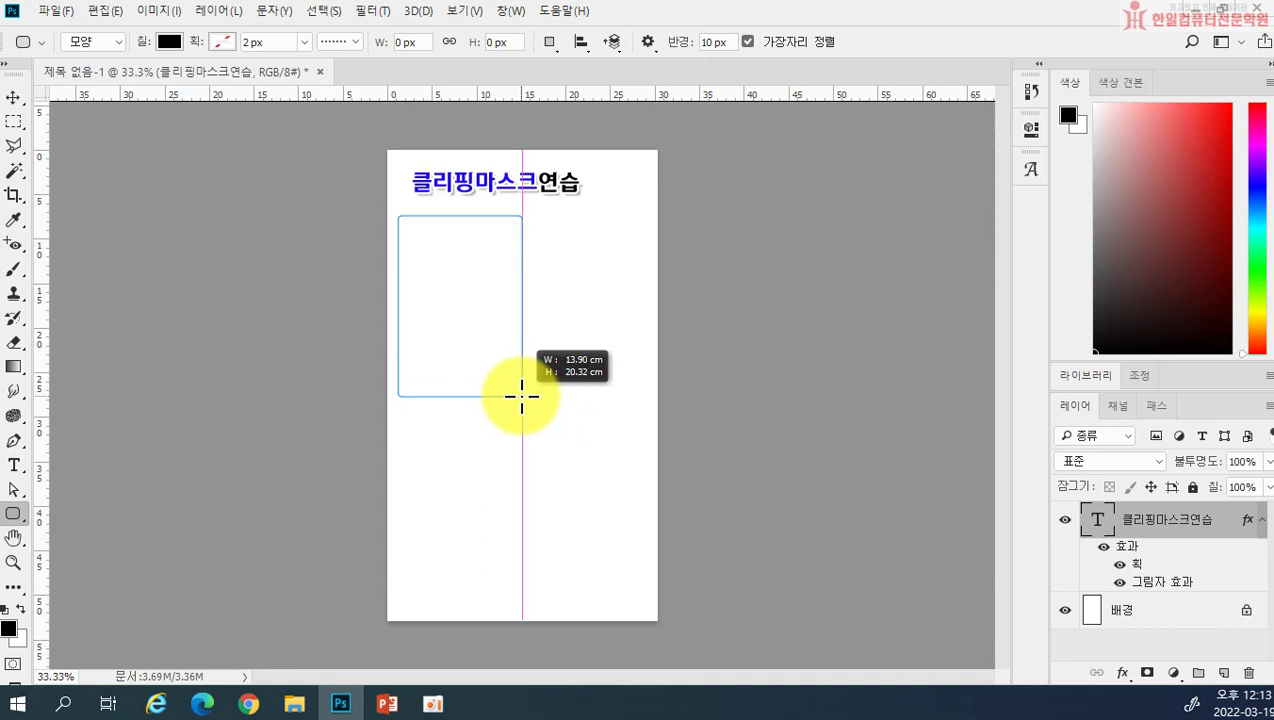
{"action": "left_click_drag", "start_coordinate": [521, 396], "coordinate": [547, 322]}
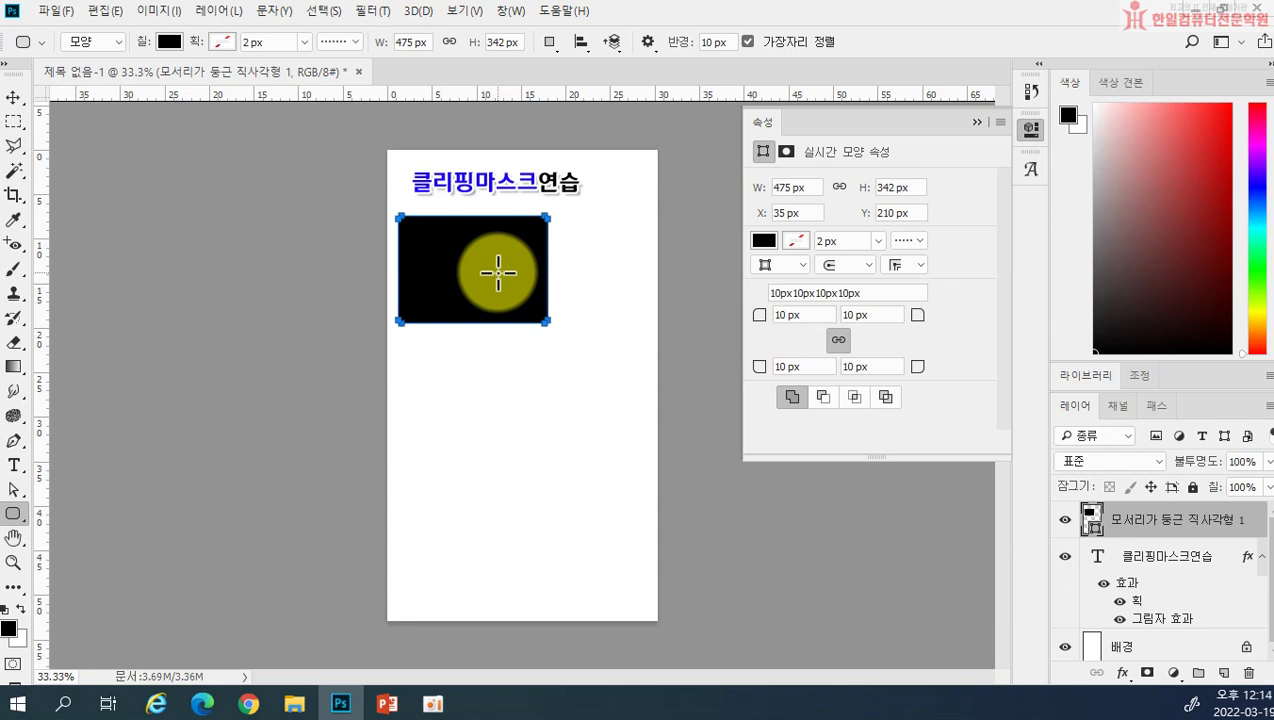
Change the rounded rectangle's fill from the colour swatches to cyan
{"action": "left_click", "coordinate": [762, 242]}
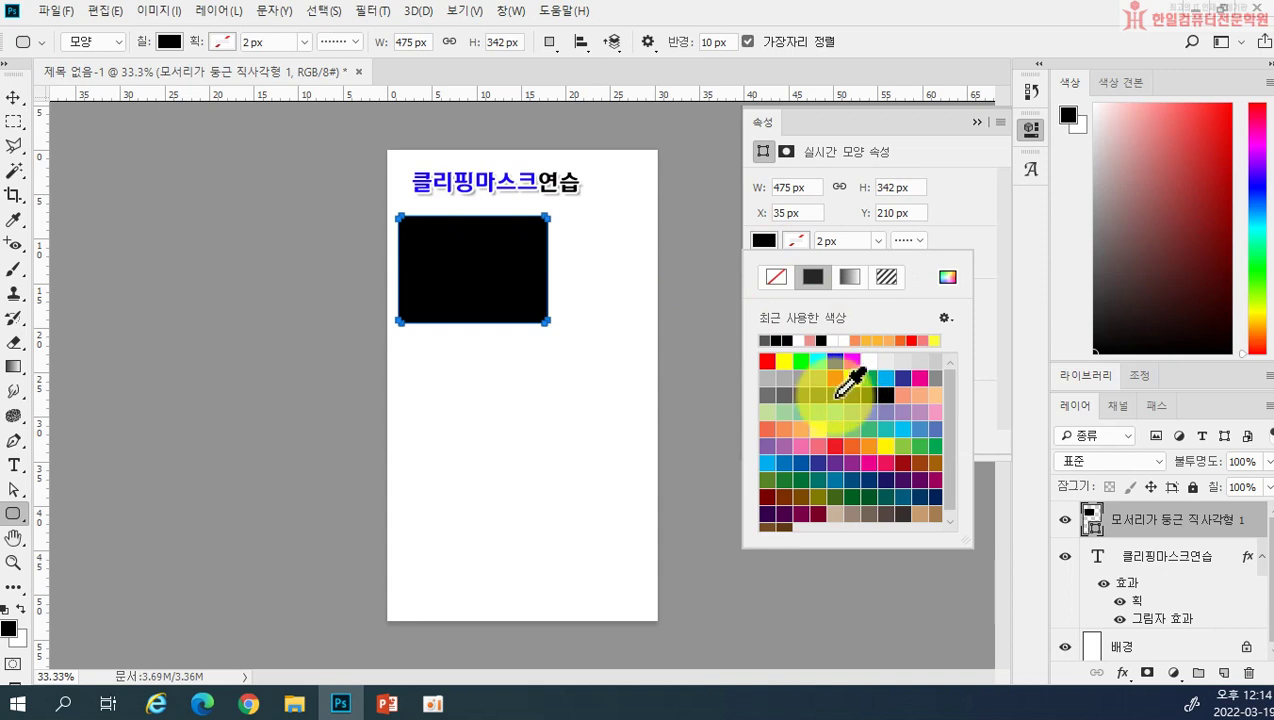
{"action": "left_click", "coordinate": [819, 361]}
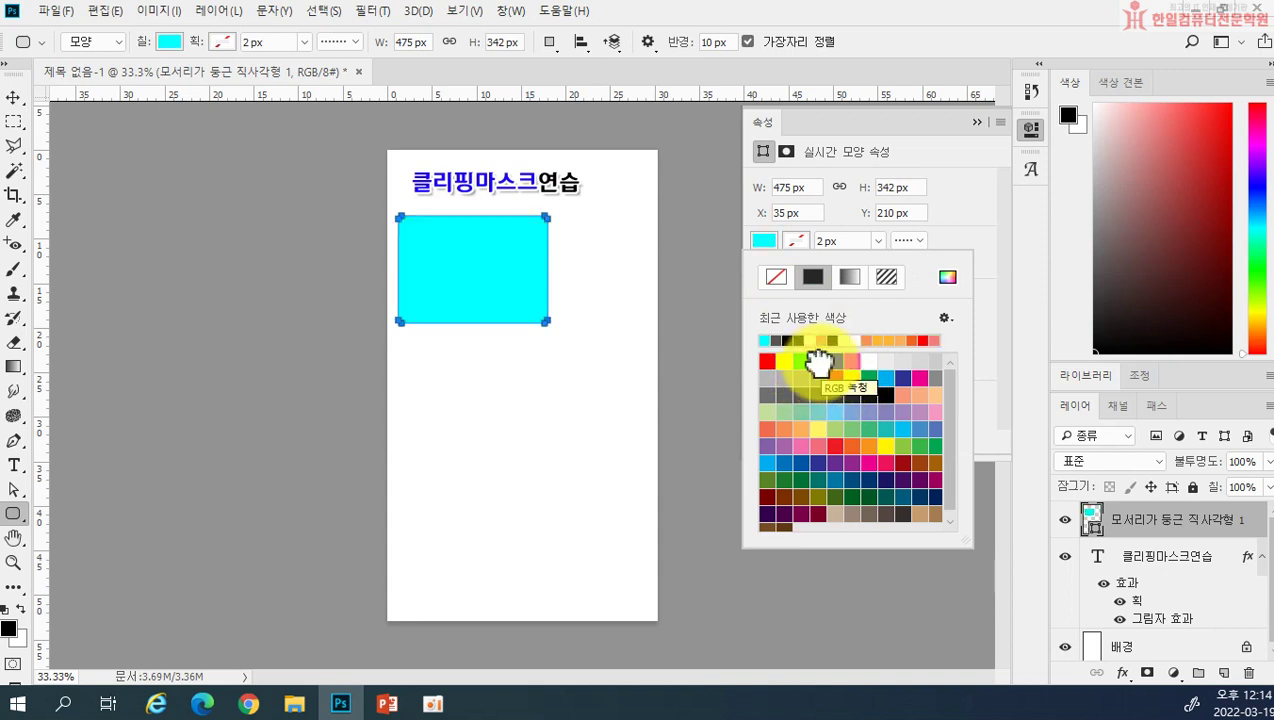
{"action": "left_click", "coordinate": [973, 243]}
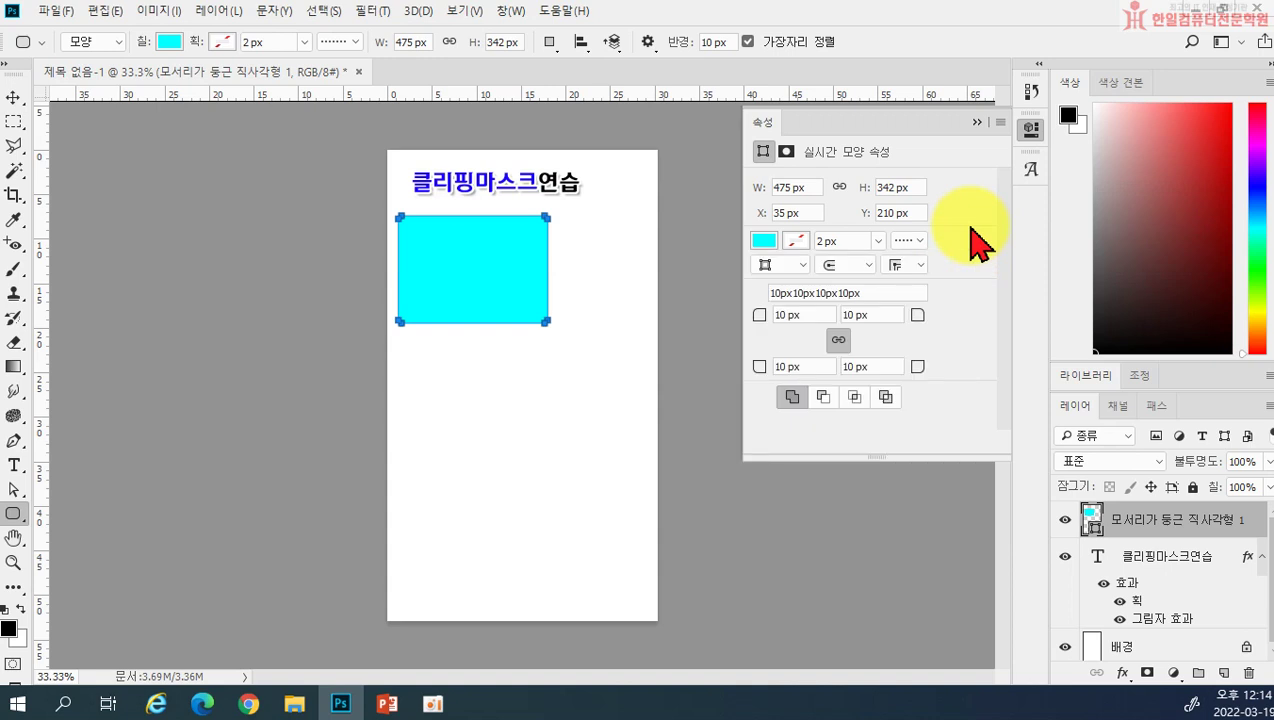
Set all four linked corner radii of the rounded rectangle to 16 px
{"action": "left_click", "coordinate": [760, 320]}
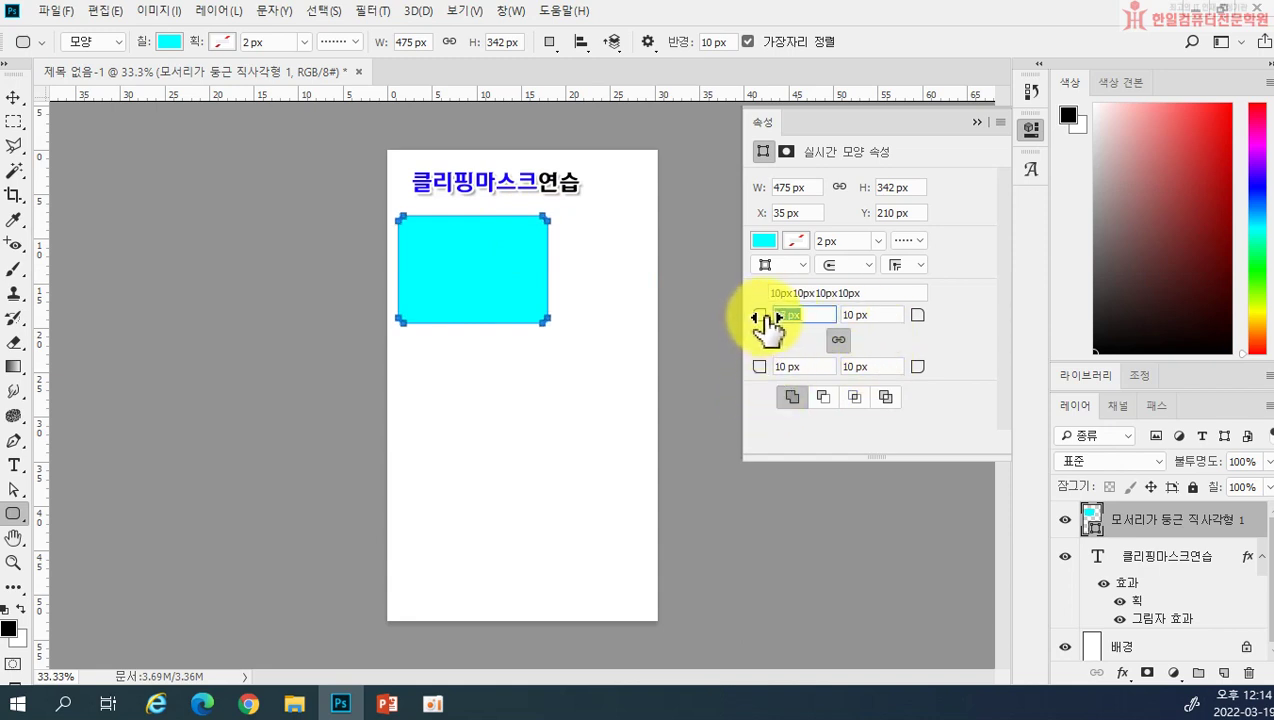
{"action": "type", "text": "21"}
{"action": "key", "text": "Return"}
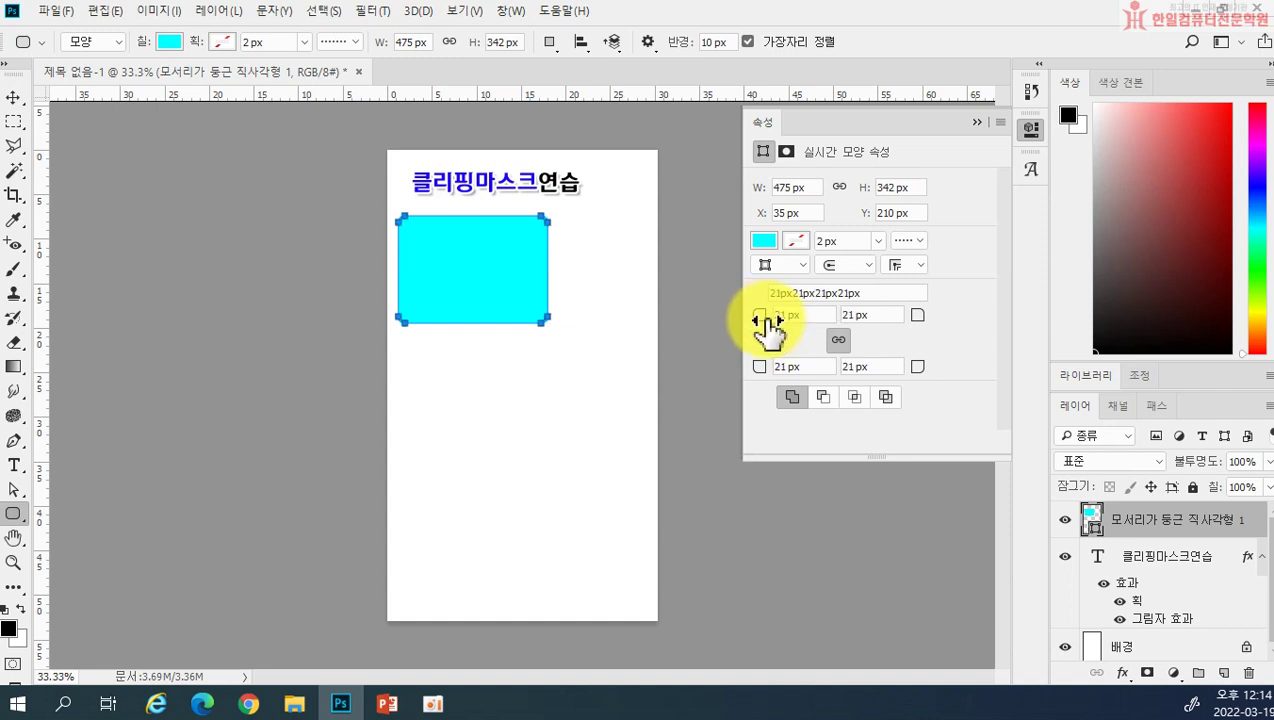
{"action": "left_click_drag", "start_coordinate": [768, 319], "coordinate": [763, 321]}
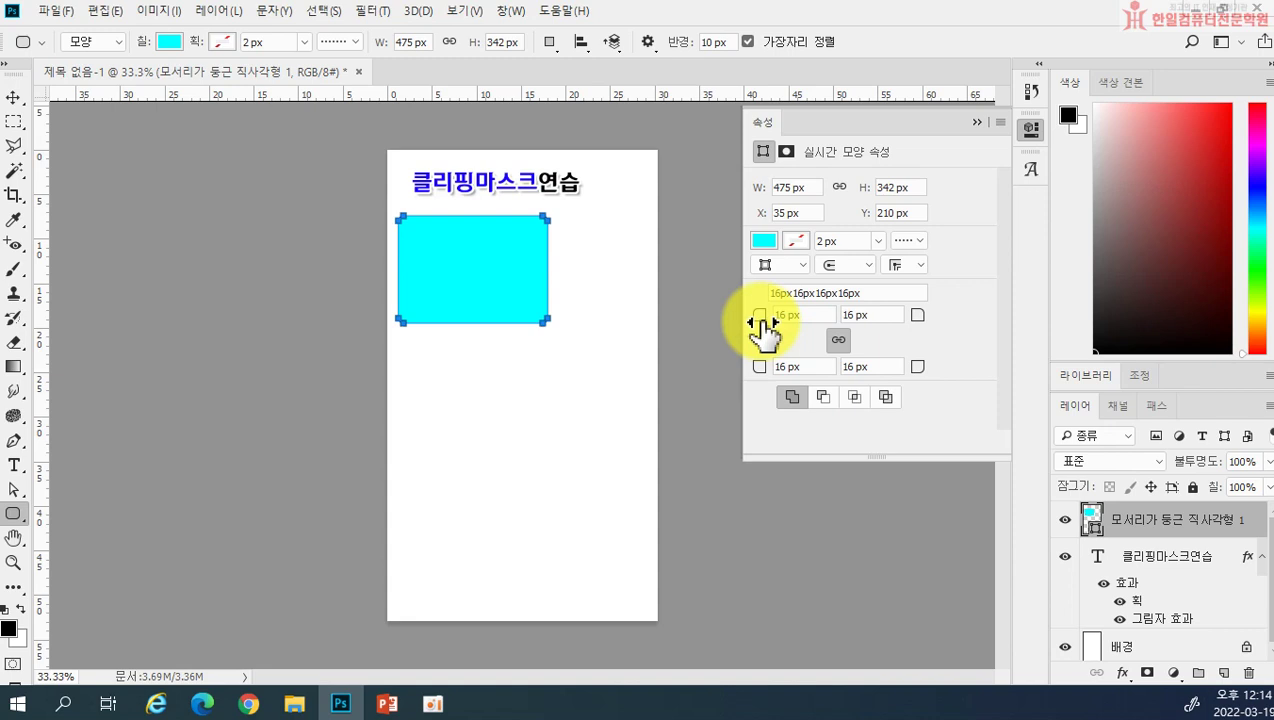
{"action": "left_click", "coordinate": [977, 123]}
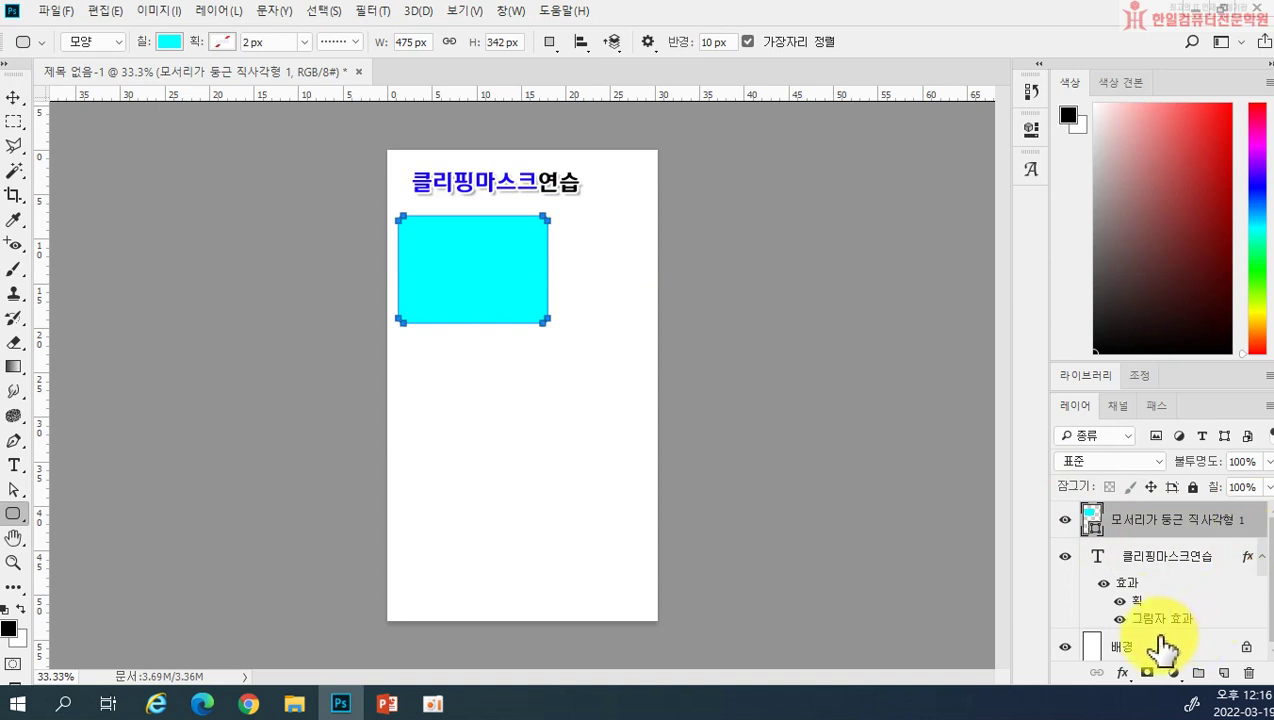
Give the rounded rectangle a 5 px outside stroke in light grey (e9e9e9) as a layer style
{"action": "double_click", "coordinate": [1255, 535]}
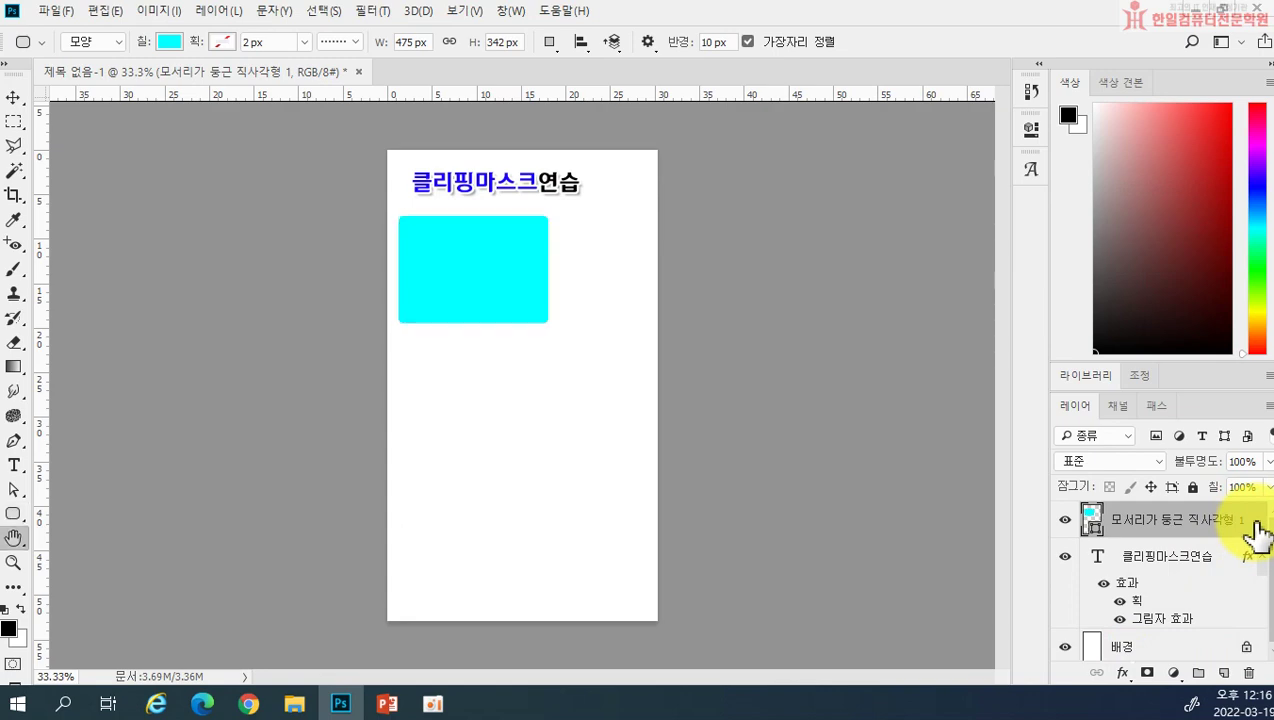
{"action": "left_click_drag", "start_coordinate": [529, 77], "coordinate": [843, 155]}
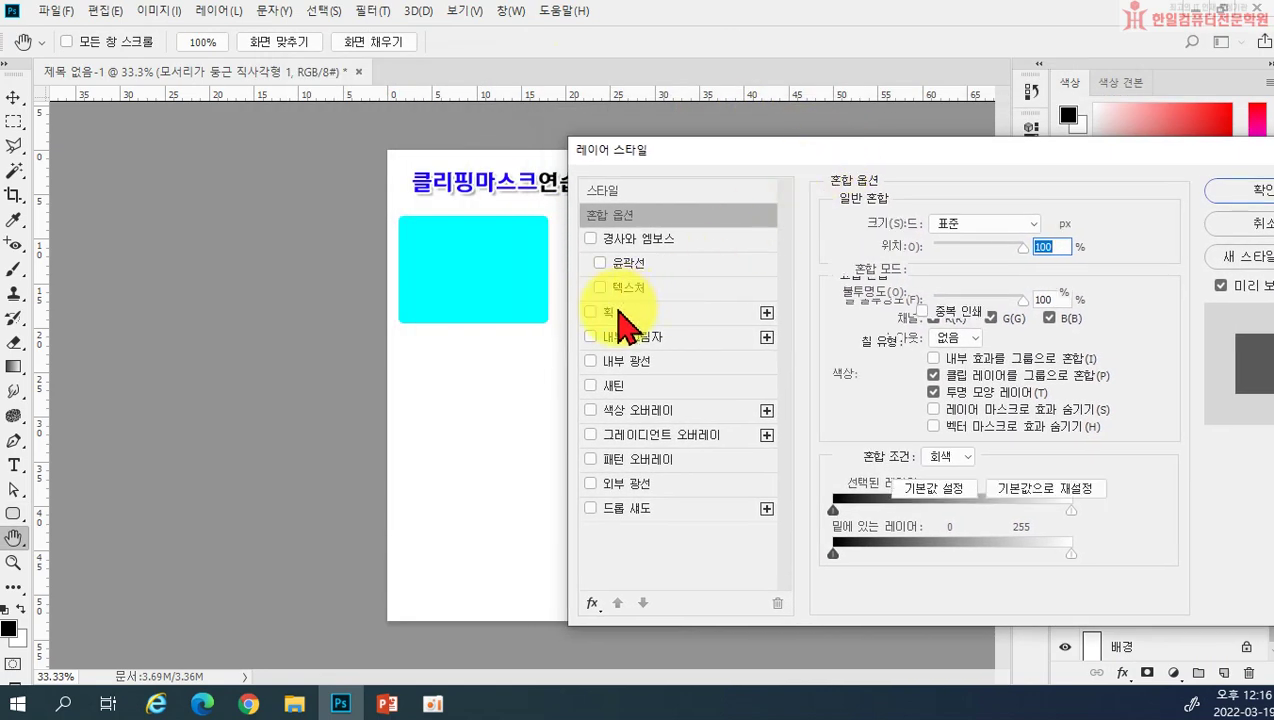
{"action": "left_click", "coordinate": [620, 312]}
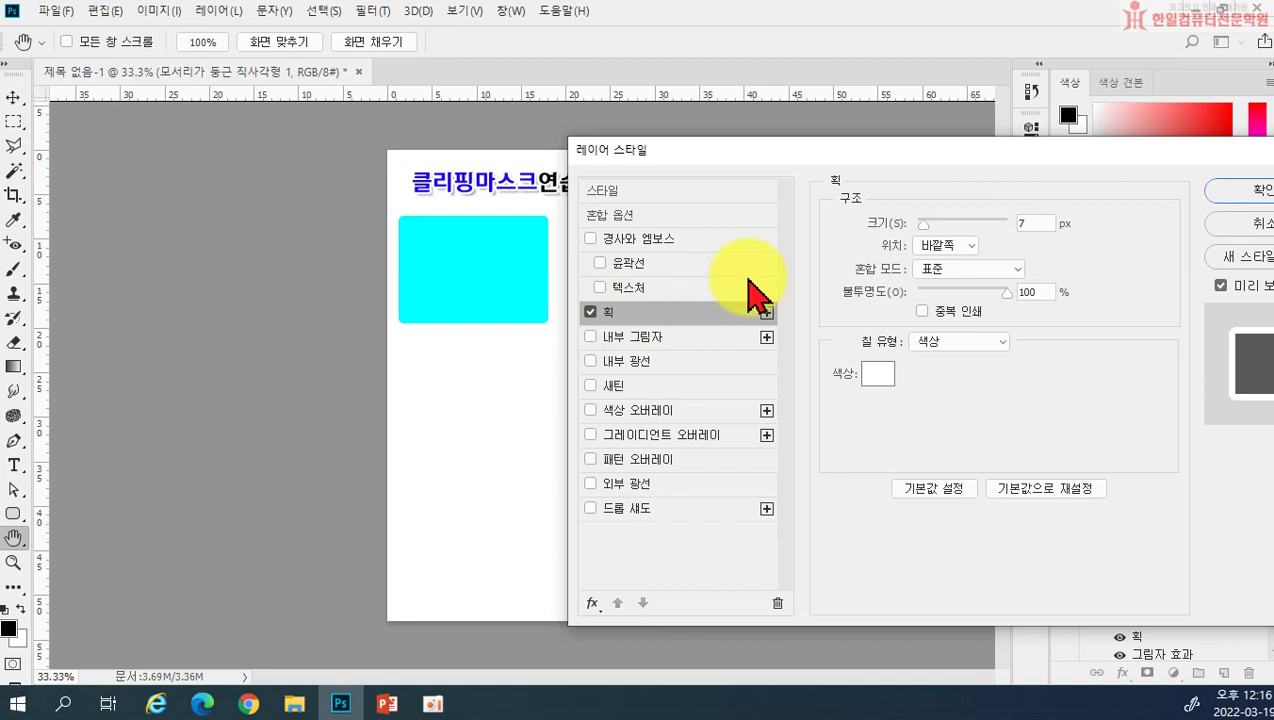
{"action": "left_click", "coordinate": [877, 378]}
{"action": "left_click_drag", "start_coordinate": [745, 355], "coordinate": [720, 350]}
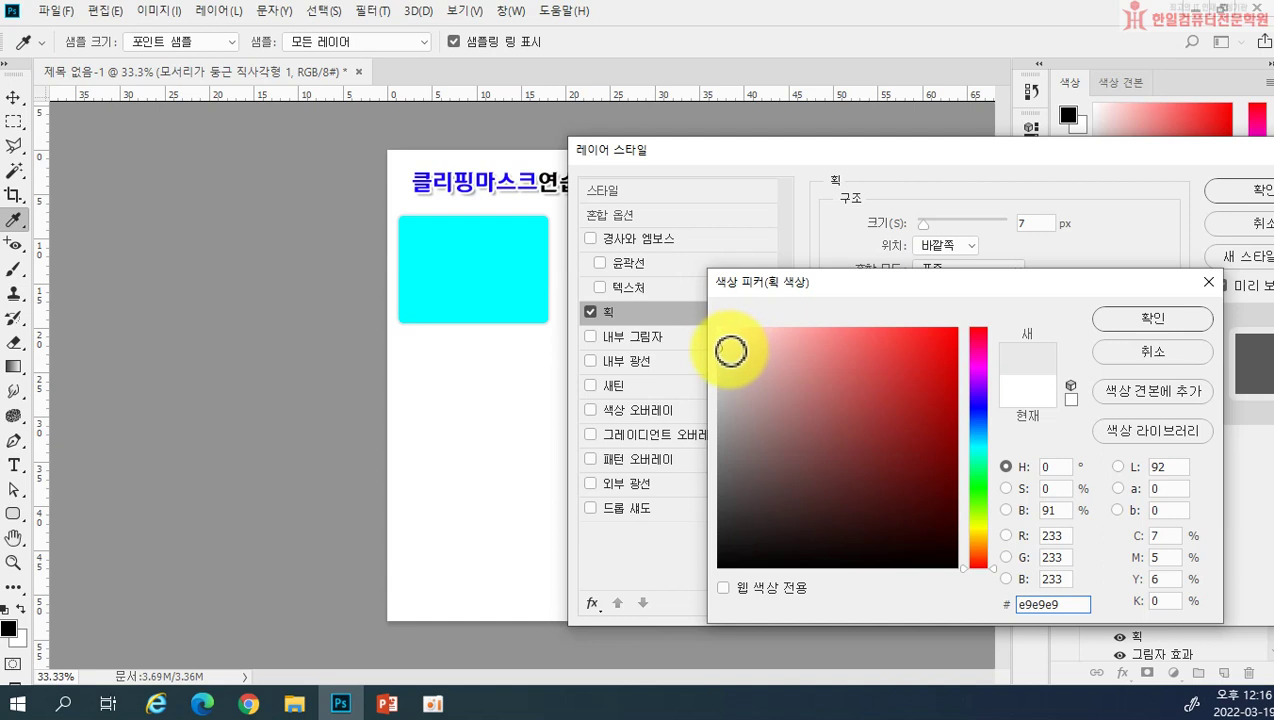
{"action": "left_click", "coordinate": [1104, 318]}
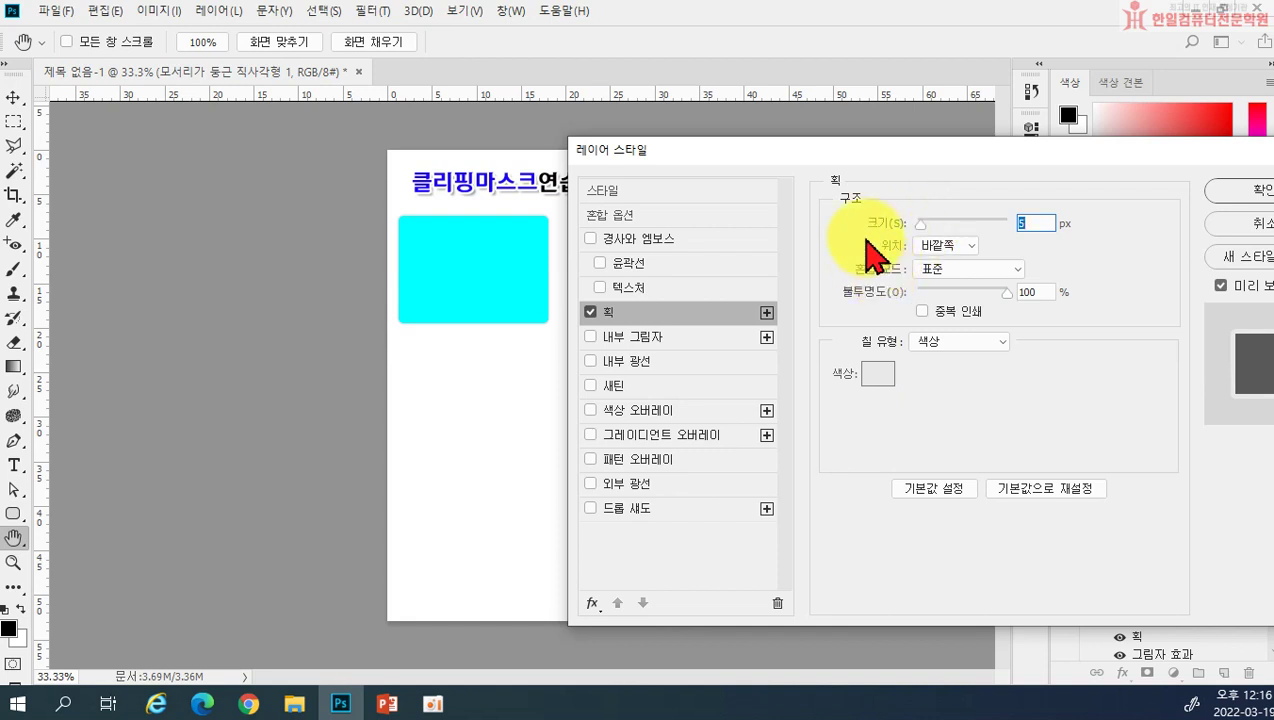
Add a drop shadow to the rectangle with 23% opacity, 131° angle, 11 px distance, 6% spread and 8 px size
{"action": "left_click", "coordinate": [630, 512]}
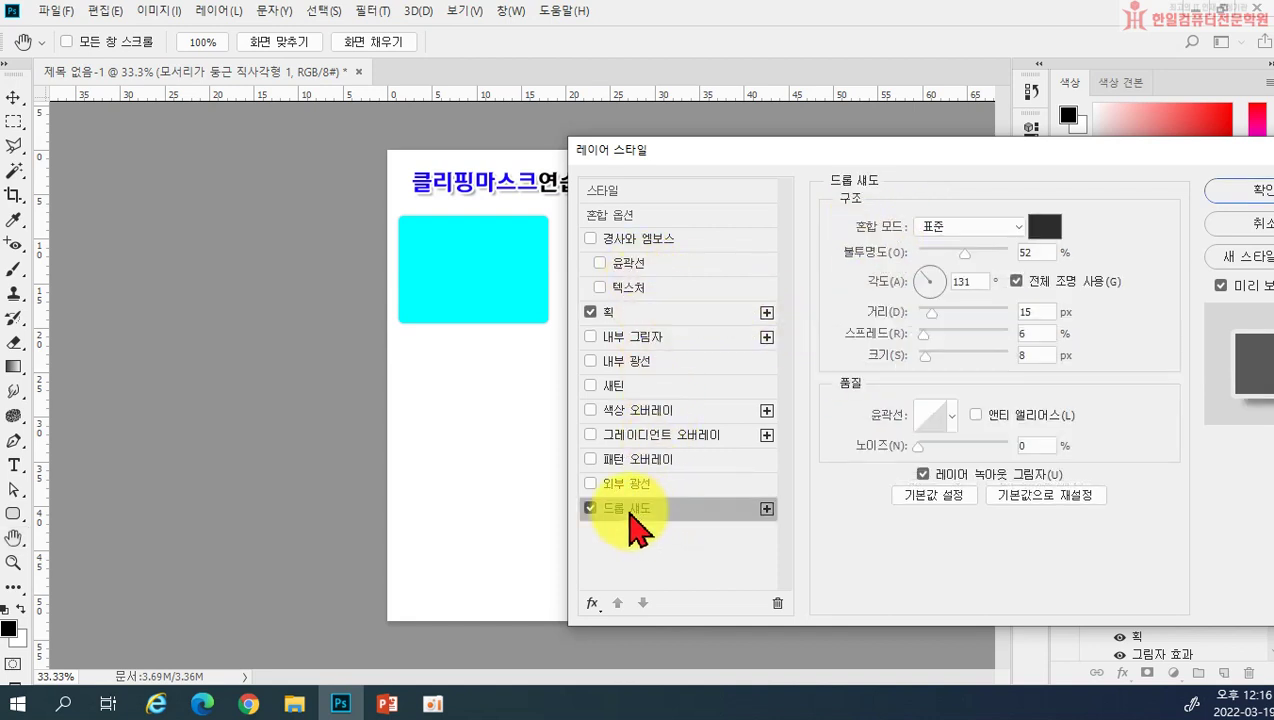
{"action": "left_click_drag", "start_coordinate": [962, 253], "coordinate": [955, 256]}
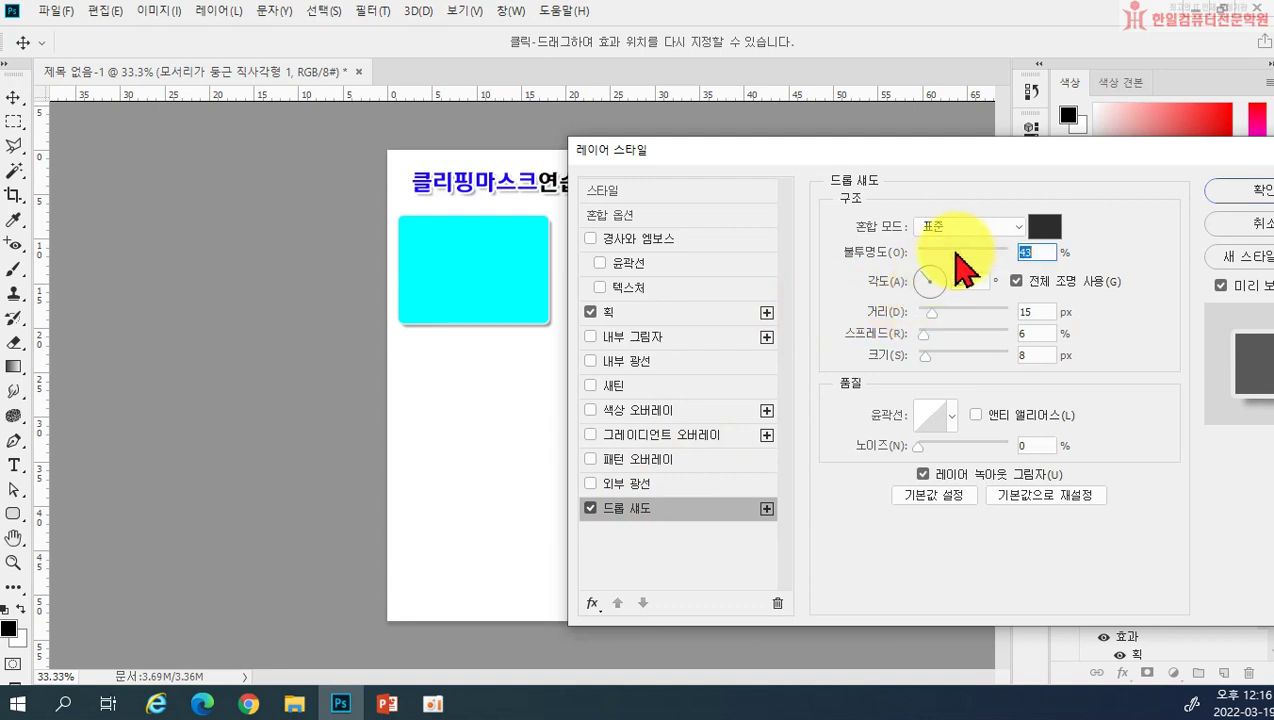
{"action": "left_click_drag", "start_coordinate": [934, 312], "coordinate": [931, 312]}
{"action": "left_click_drag", "start_coordinate": [948, 255], "coordinate": [943, 258]}
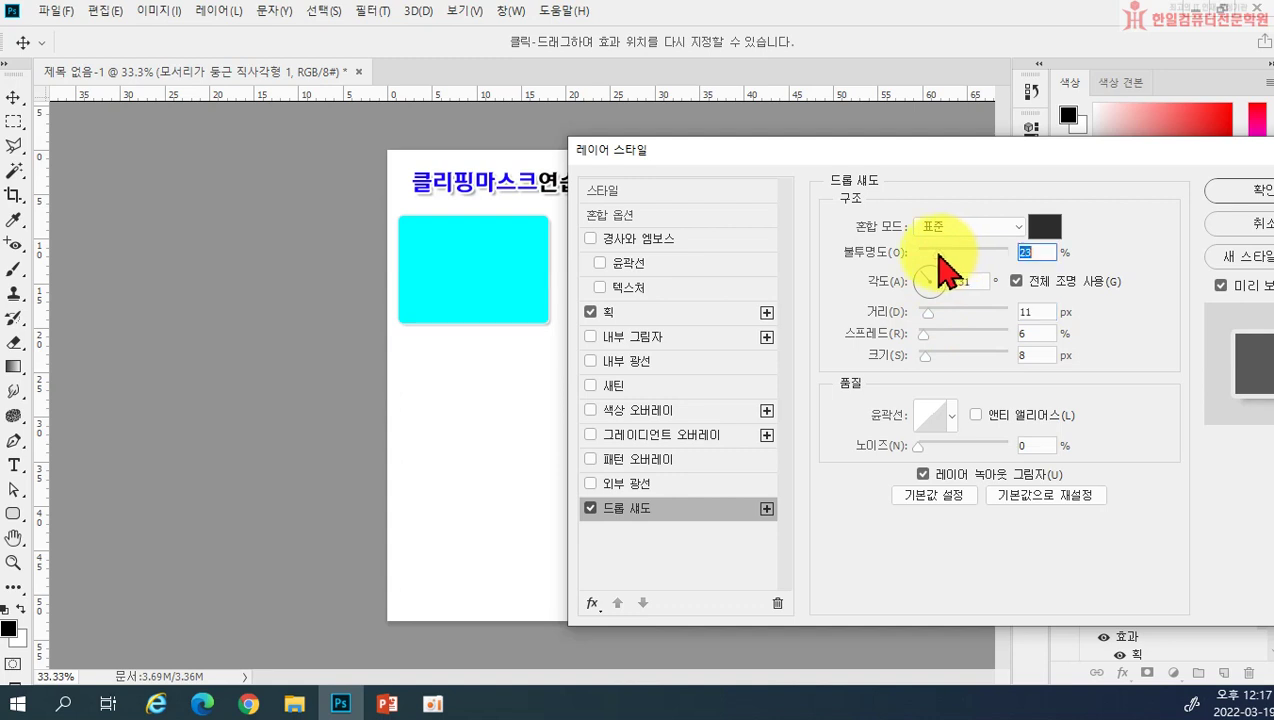
{"action": "left_click", "coordinate": [1235, 190]}
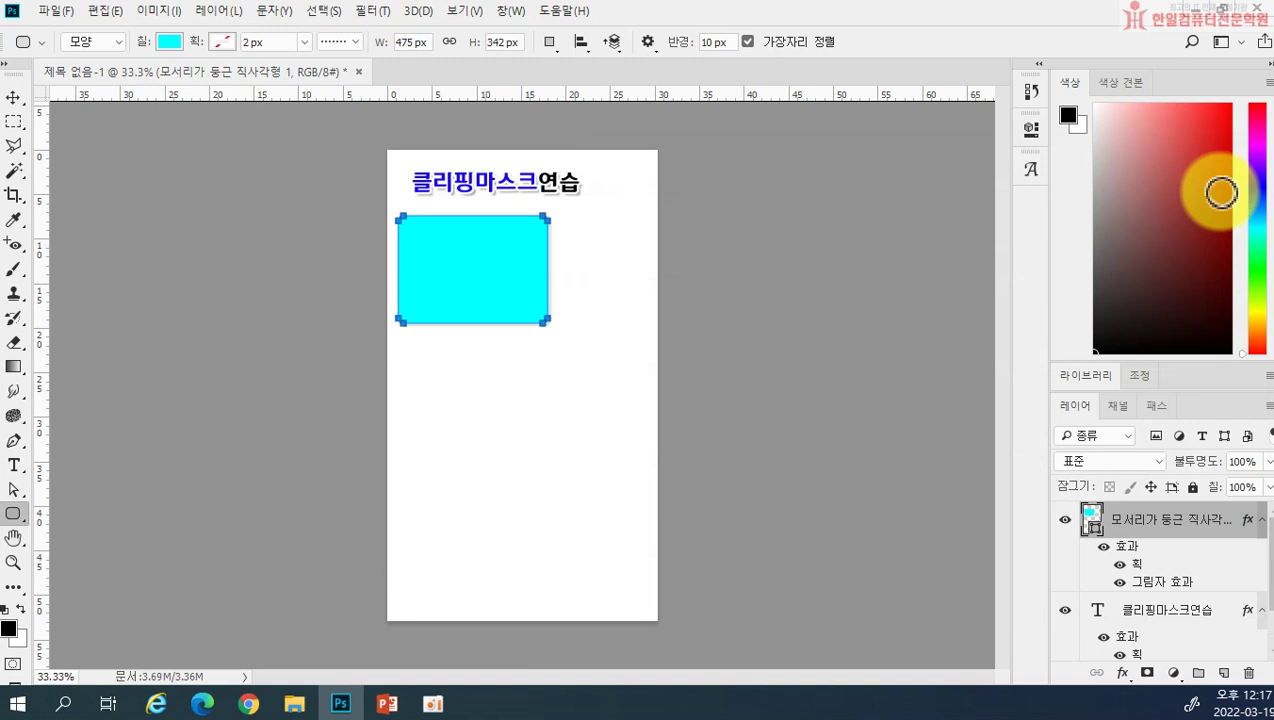
Duplicate the cyan rectangle down and to the right on the canvas and rotate the copy slightly clockwise
{"action": "left_click", "coordinate": [13, 100]}
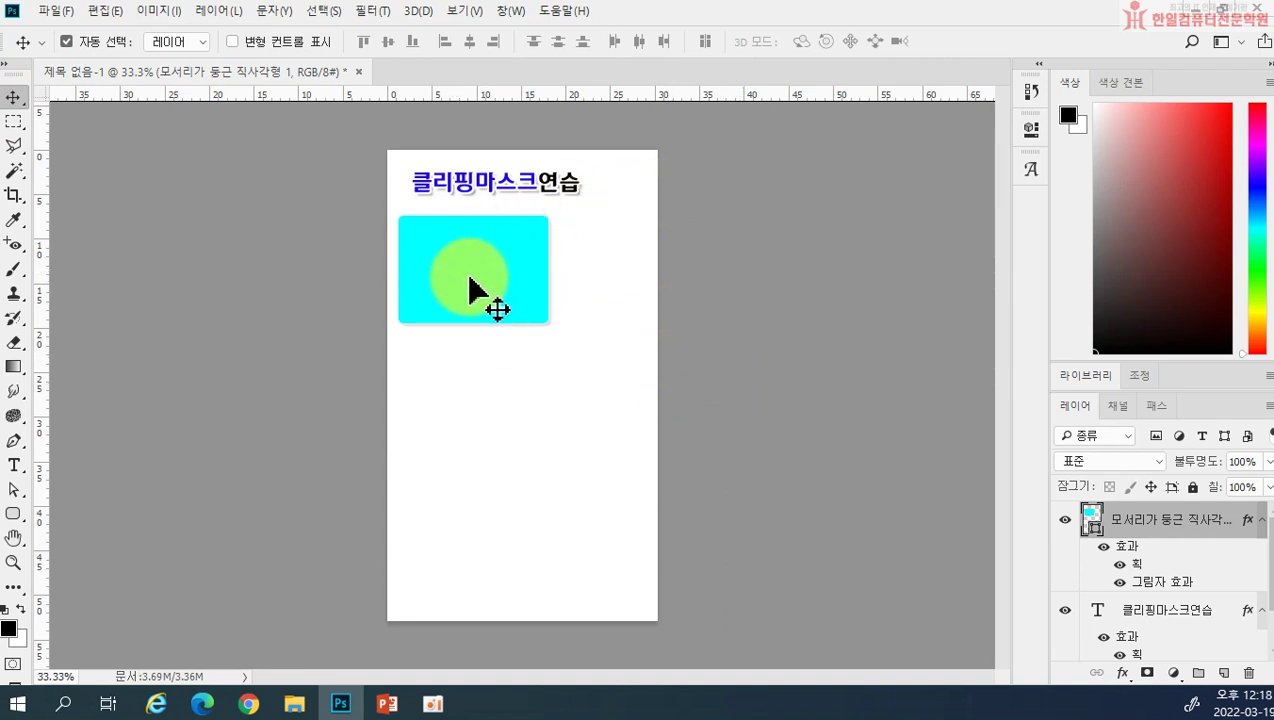
{"action": "left_click_drag", "start_coordinate": [493, 302], "coordinate": [580, 402]}
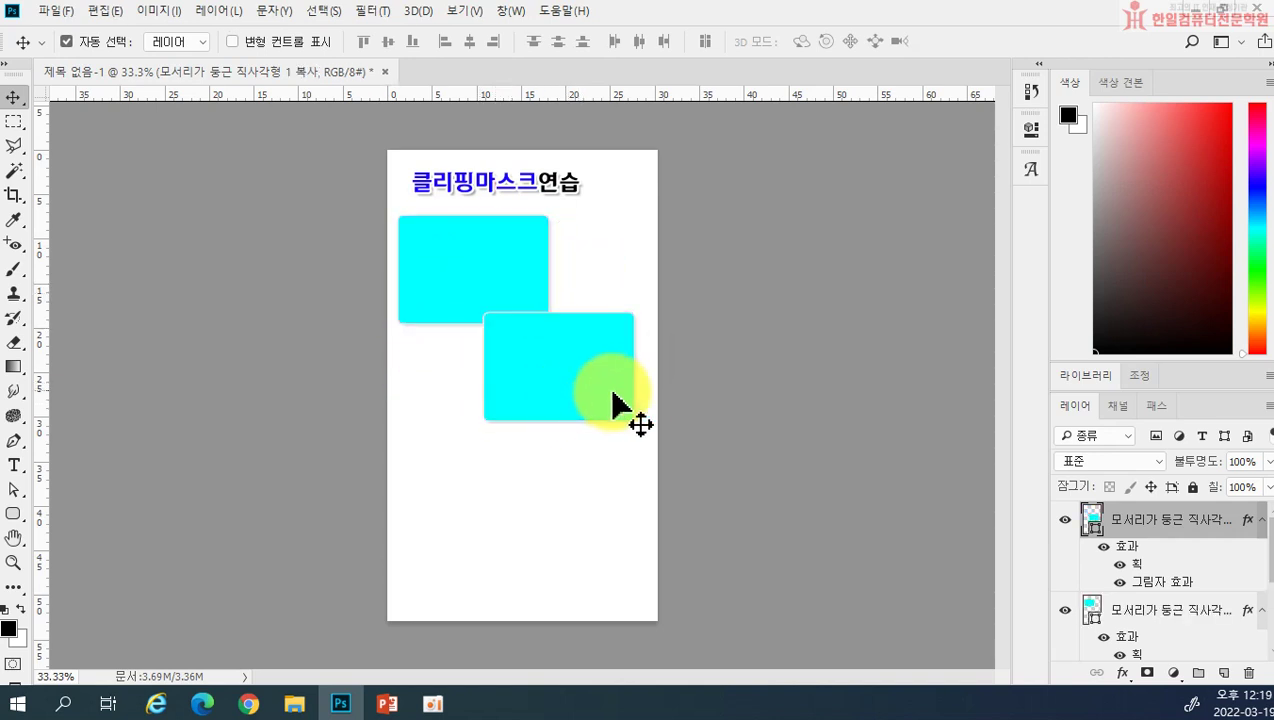
{"action": "key", "text": "ctrl+t"}
{"action": "left_click_drag", "start_coordinate": [698, 352], "coordinate": [711, 378]}
{"action": "key", "text": "Return"}
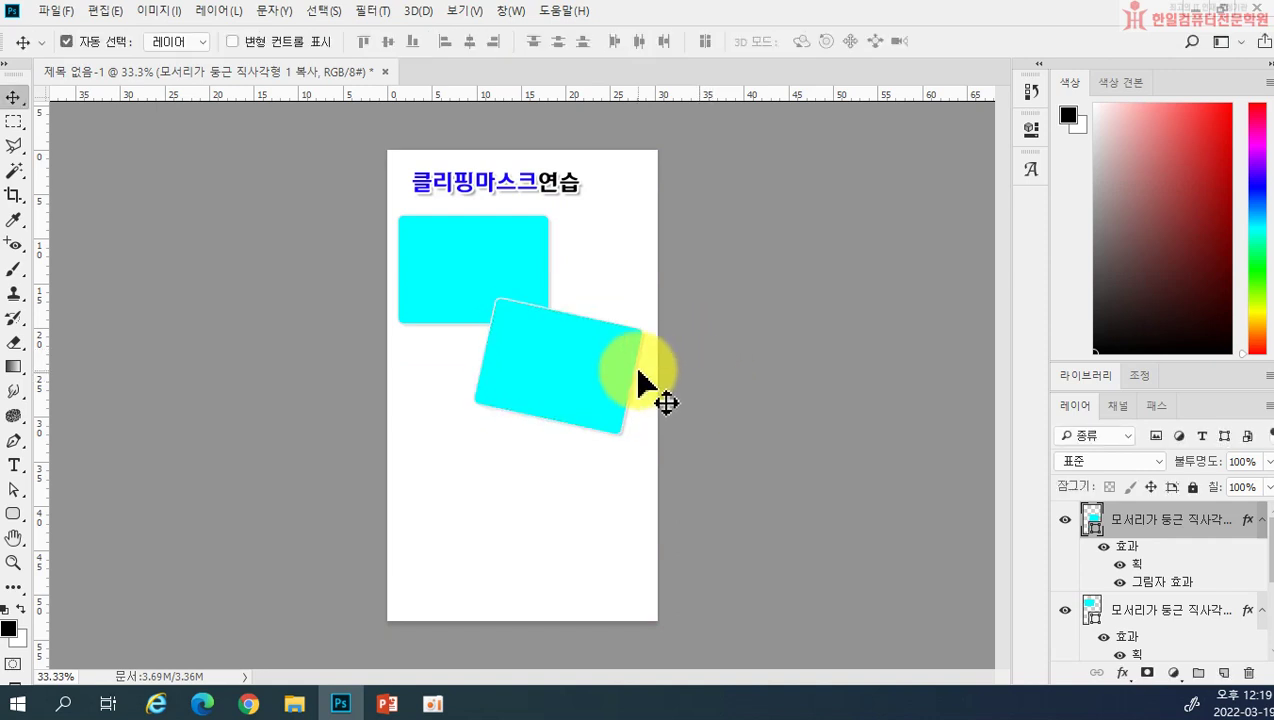
Duplicate the tilted rectangle into the lower part of the canvas, rotate the copy -23.47° and enlarge it to 116.29%
{"action": "left_click_drag", "start_coordinate": [560, 400], "coordinate": [489, 526]}
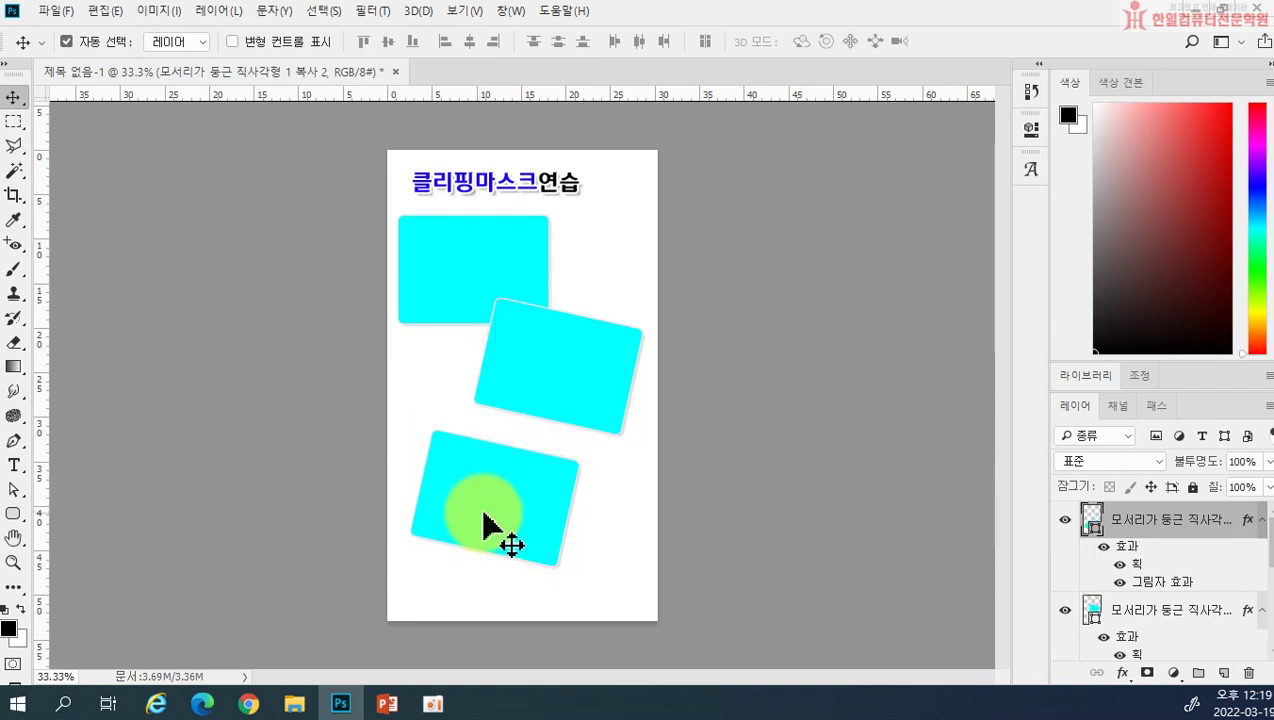
{"action": "key", "text": "ctrl+t"}
{"action": "left_click_drag", "start_coordinate": [631, 512], "coordinate": [630, 446]}
{"action": "left_click_drag", "start_coordinate": [506, 512], "coordinate": [549, 489]}
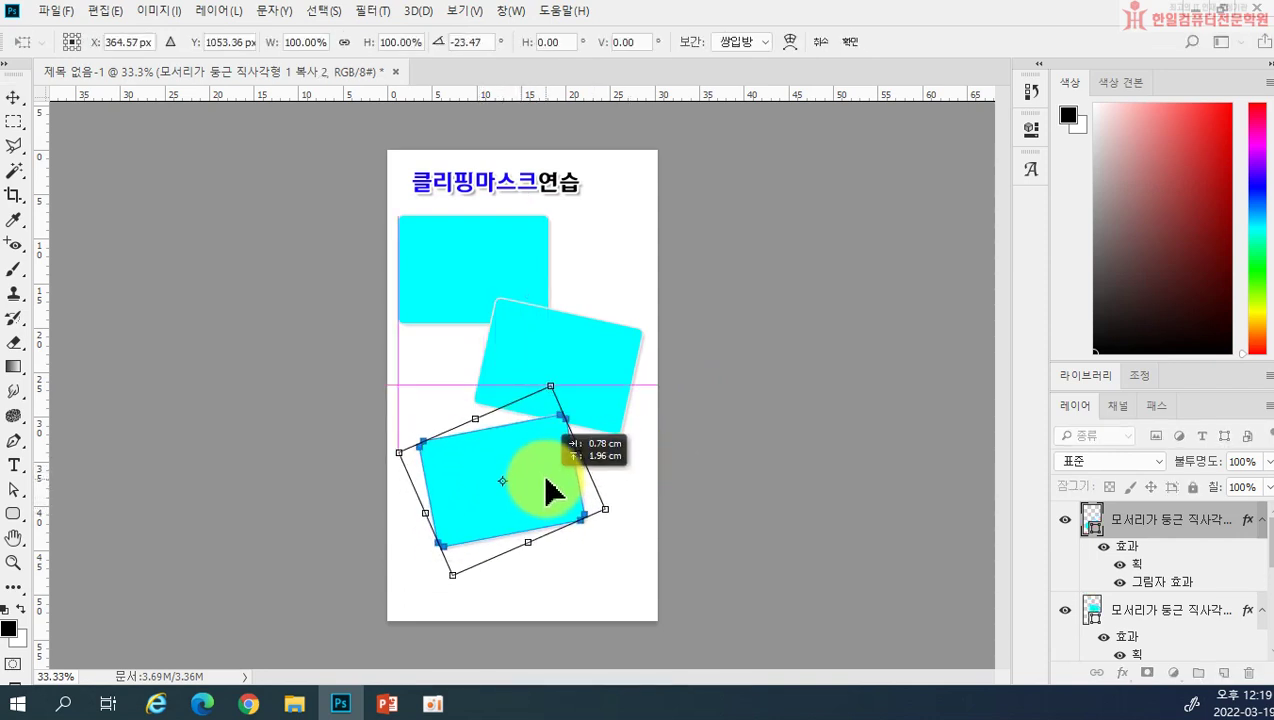
{"action": "left_click_drag", "start_coordinate": [455, 574], "coordinate": [446, 634]}
{"action": "left_click_drag", "start_coordinate": [505, 510], "coordinate": [555, 497]}
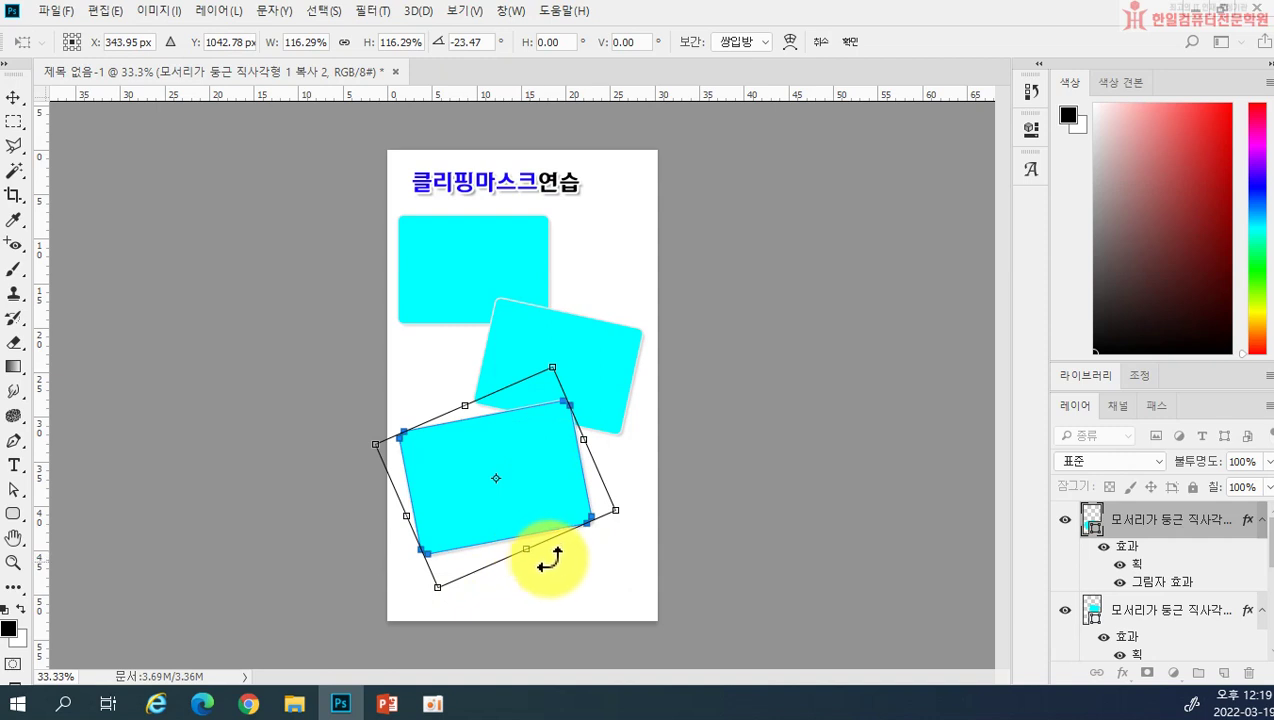
{"action": "key", "text": "Return"}
Shift the two tilted copies further down and rotate the middle one more steeply clockwise
{"action": "left_click_drag", "start_coordinate": [514, 505], "coordinate": [520, 525]}
{"action": "left_click_drag", "start_coordinate": [604, 380], "coordinate": [614, 396]}
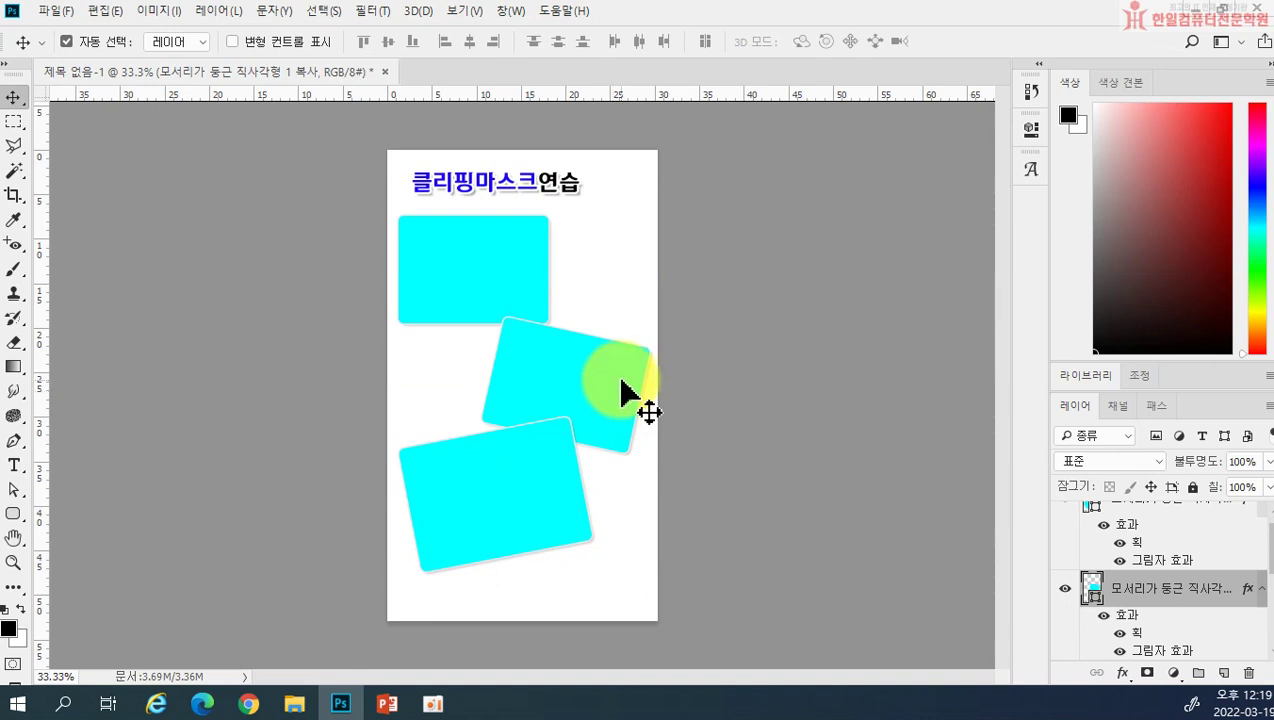
{"action": "key", "text": "ctrl+t"}
{"action": "left_click_drag", "start_coordinate": [671, 347], "coordinate": [705, 387]}
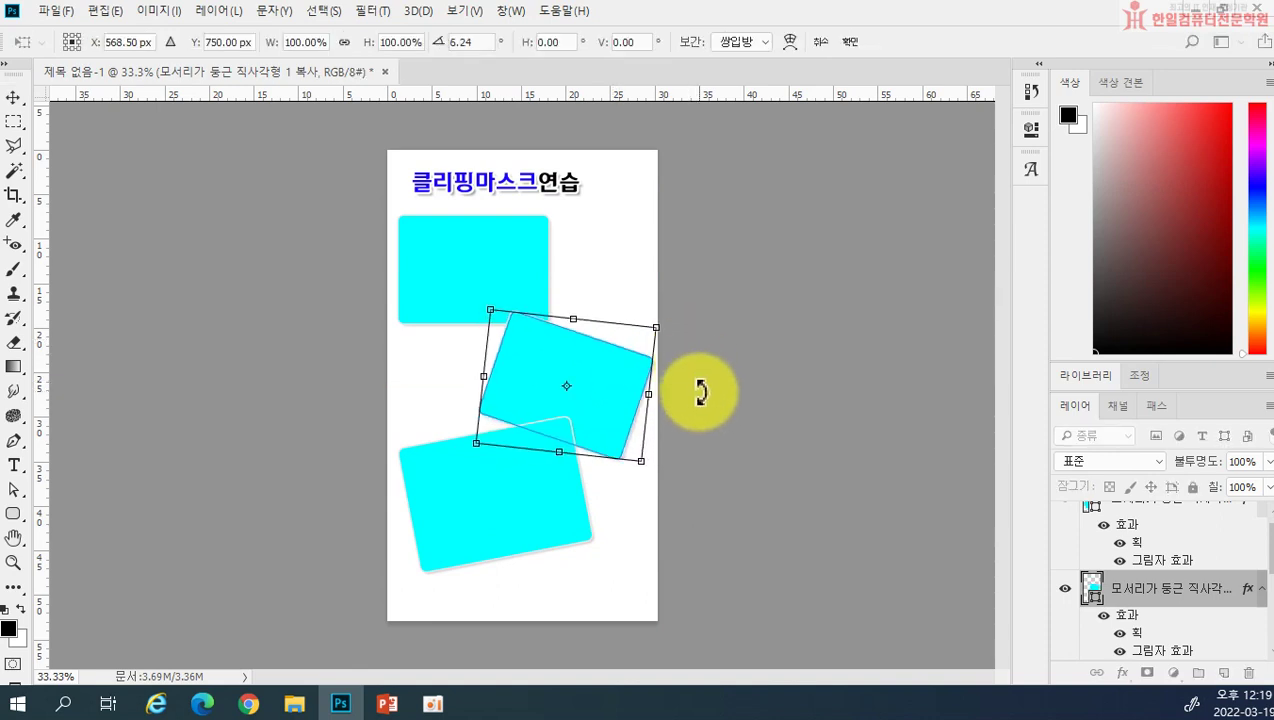
{"action": "left_click_drag", "start_coordinate": [665, 347], "coordinate": [683, 404]}
{"action": "key", "text": "Return"}
{"action": "mouse_move", "coordinate": [501, 507]}
{"action": "left_mouse_down"}
{"action": "mouse_move", "coordinate": [500, 527]}
{"action": "mouse_move", "coordinate": [515, 522]}
{"action": "left_mouse_up"}
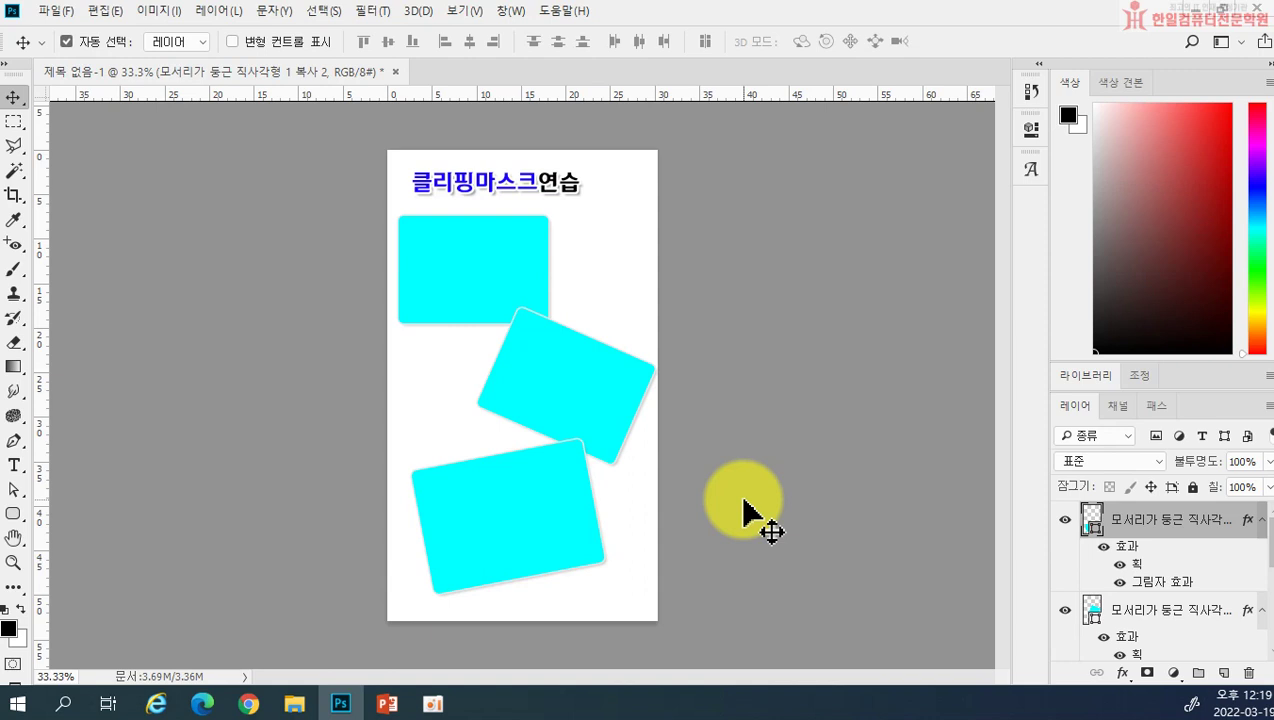
Delete both tilted rectangle copies, keeping only the original rectangle
{"action": "key", "text": "Delete"}
{"action": "key", "text": "Delete"}
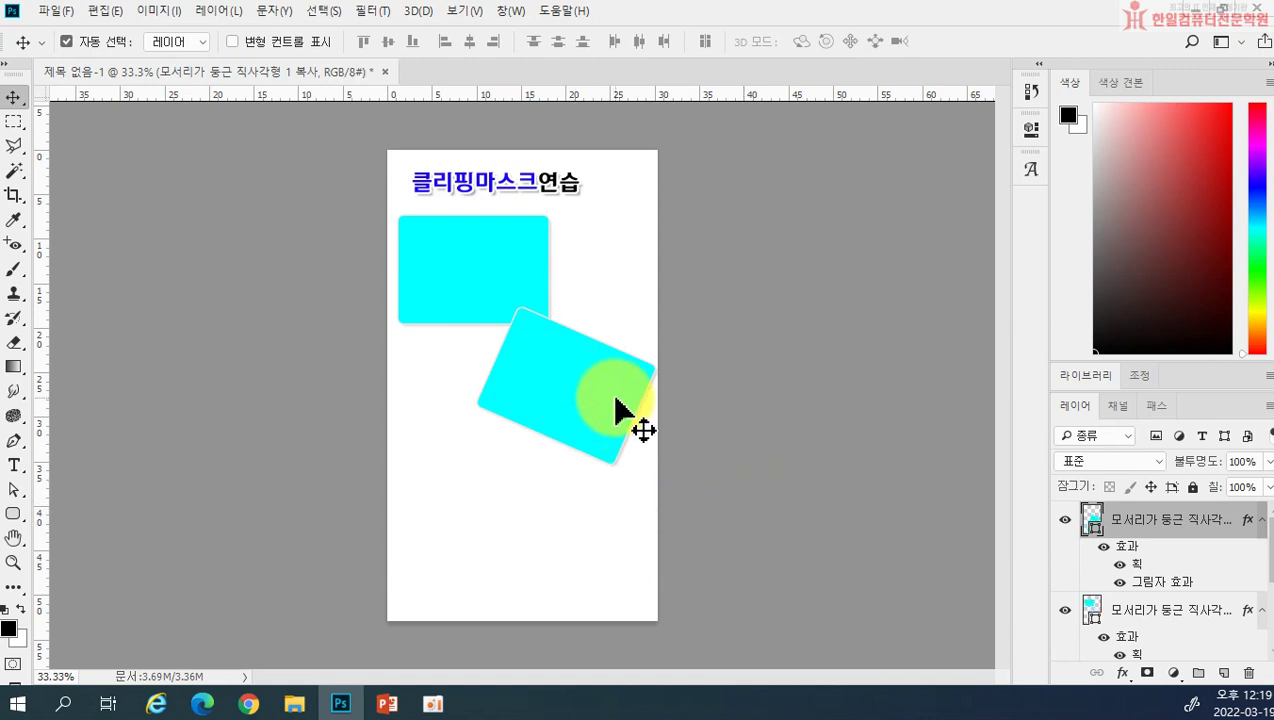
Duplicate the cyan rectangle to its right at the same height and narrow the copy to 60.21% width
{"action": "left_click_drag", "start_coordinate": [520, 290], "coordinate": [647, 279]}
{"action": "key", "text": "ctrl+t"}
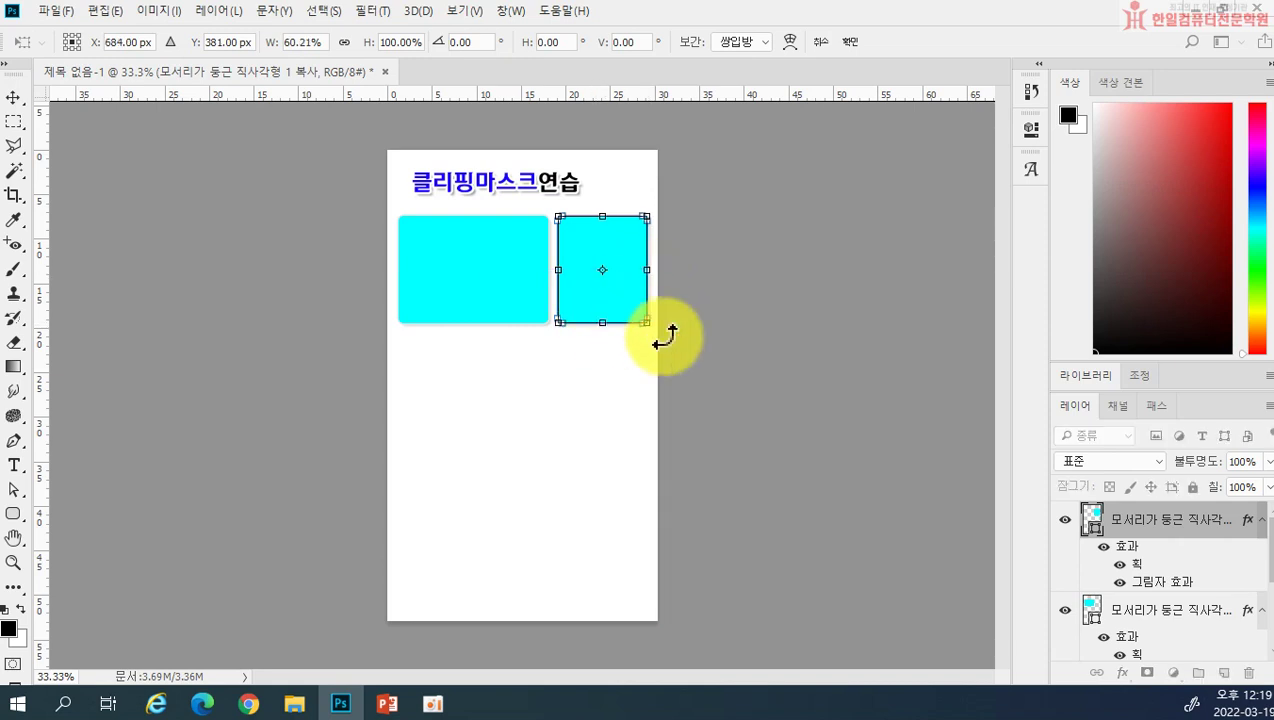
{"action": "key", "text": "Return"}
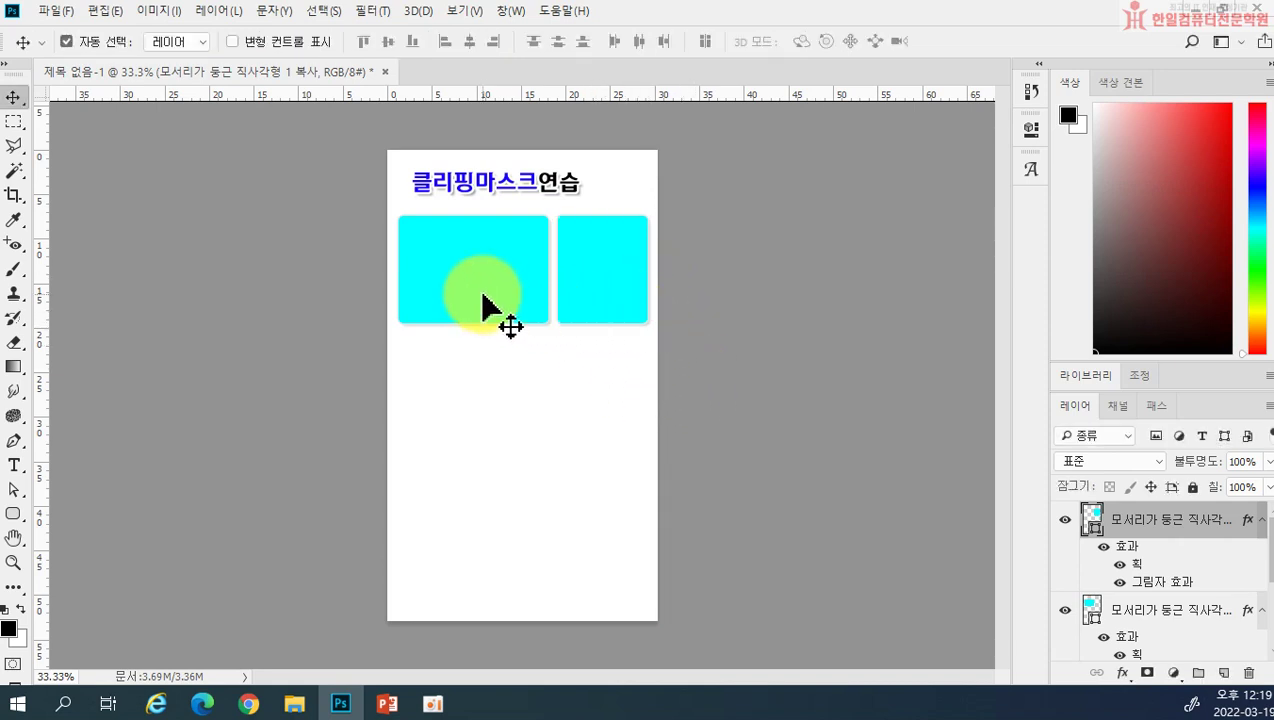
Duplicate the first rectangle below the upper row and enlarge the copy to span the width of both upper rectangles
{"action": "left_click_drag", "start_coordinate": [484, 293], "coordinate": [642, 468]}
{"action": "key", "text": "ctrl+t"}
{"action": "key", "text": "Return"}
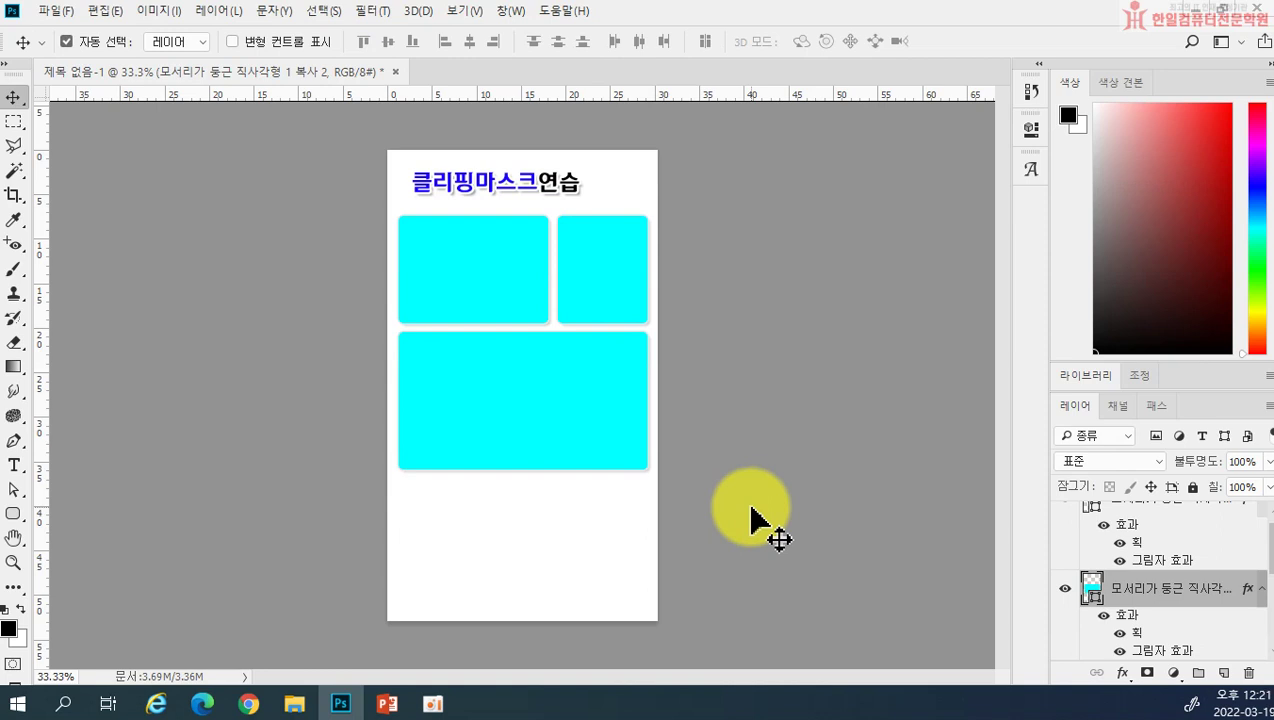
Place the Peas photo as an embedded image directly above the first rounded rectangle's layer
{"action": "left_click", "coordinate": [470, 276]}
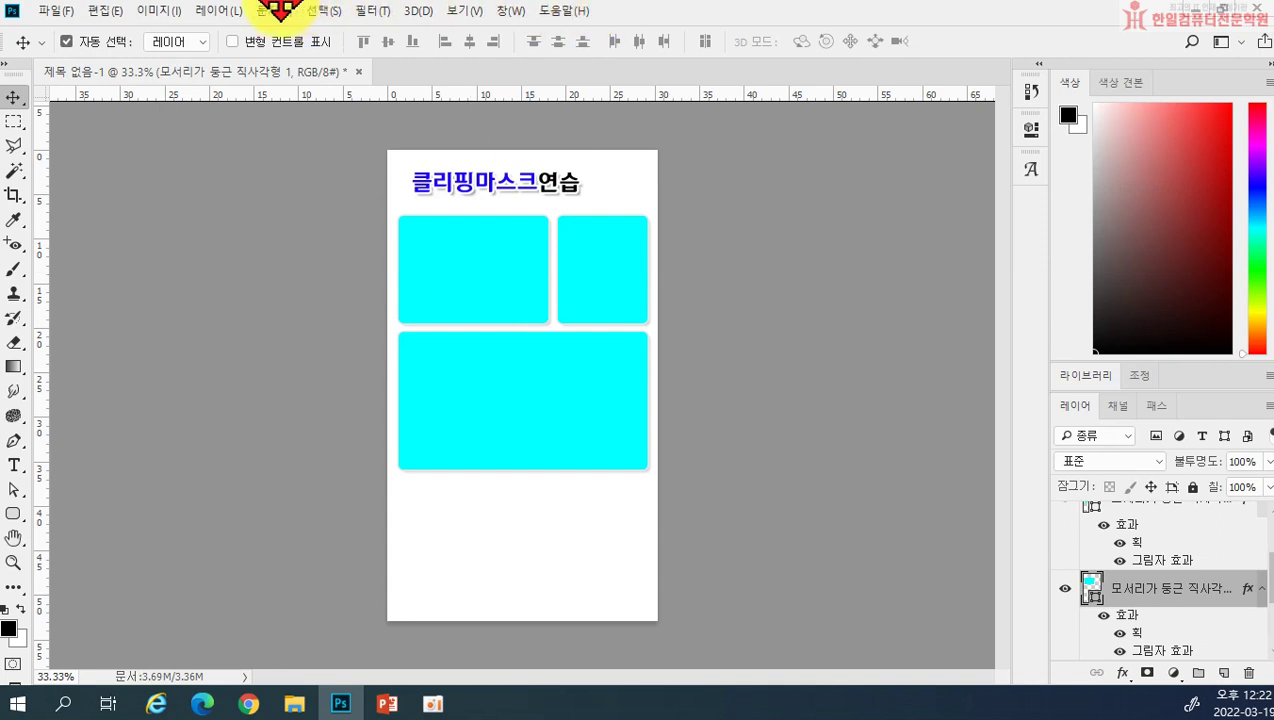
{"action": "left_click", "coordinate": [55, 12]}
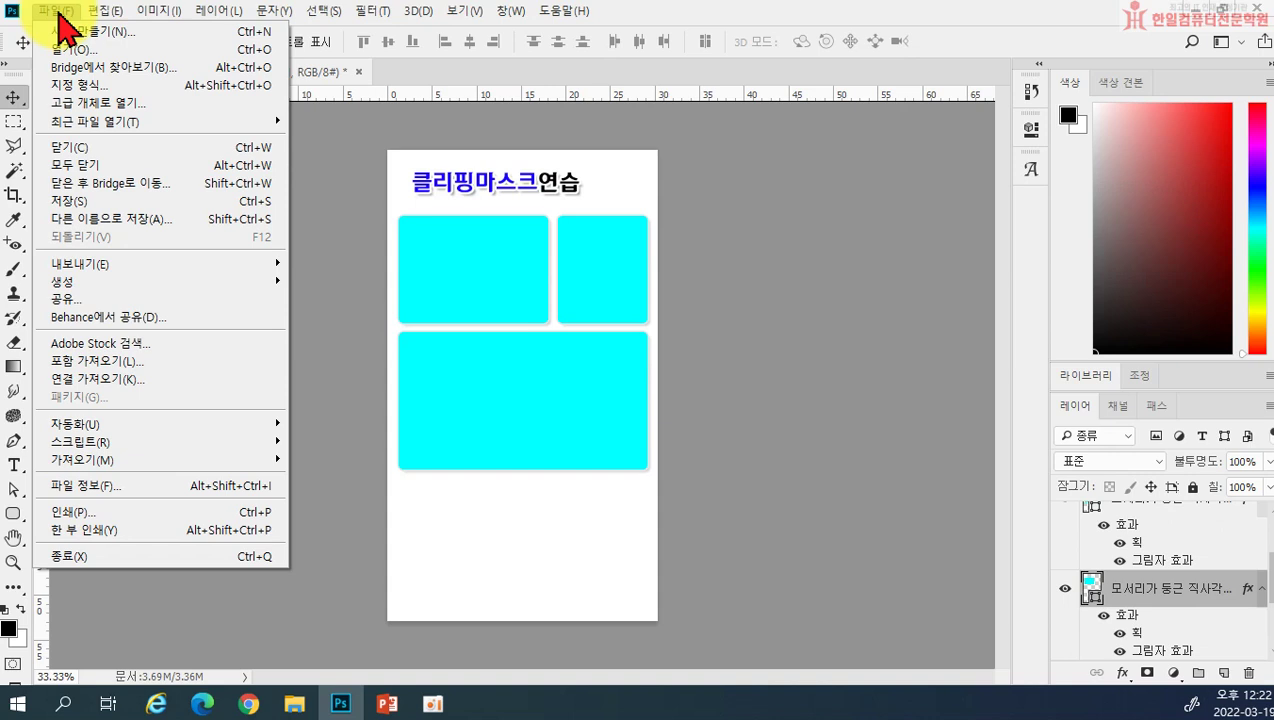
{"action": "left_click", "coordinate": [113, 362]}
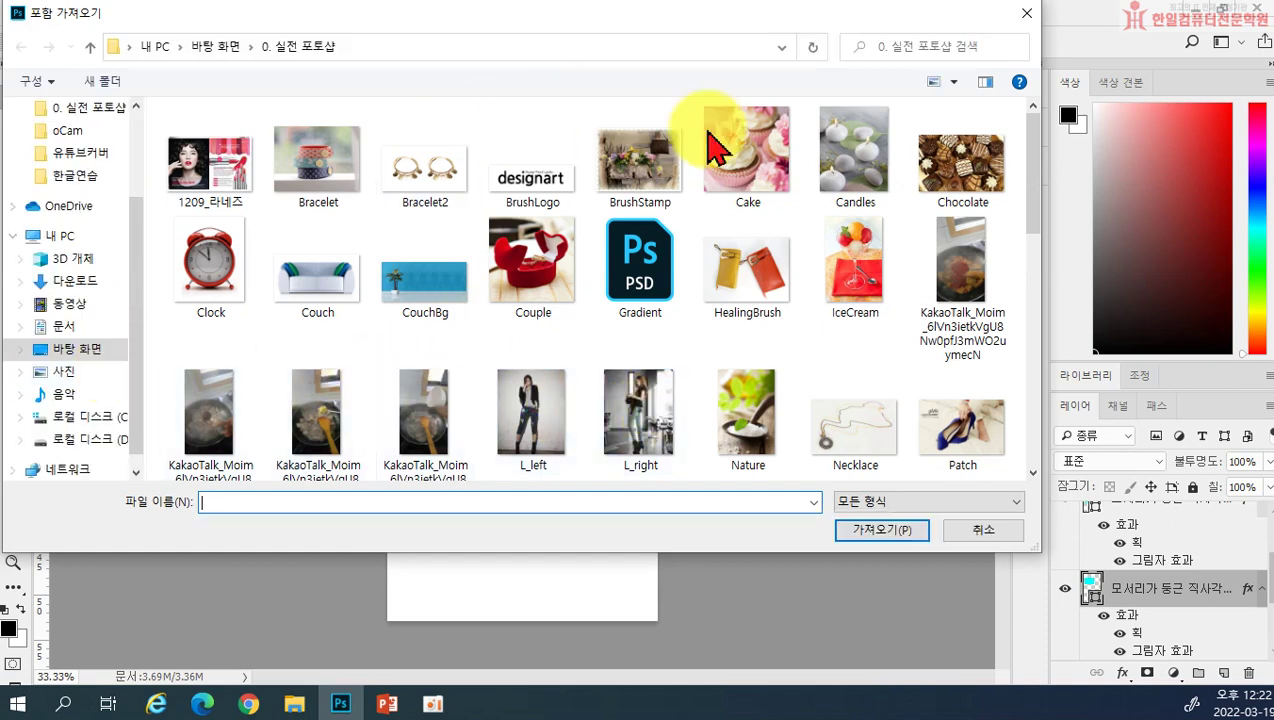
{"action": "scroll", "coordinate": [845, 395], "scroll_direction": "down", "scroll_amount": 1}
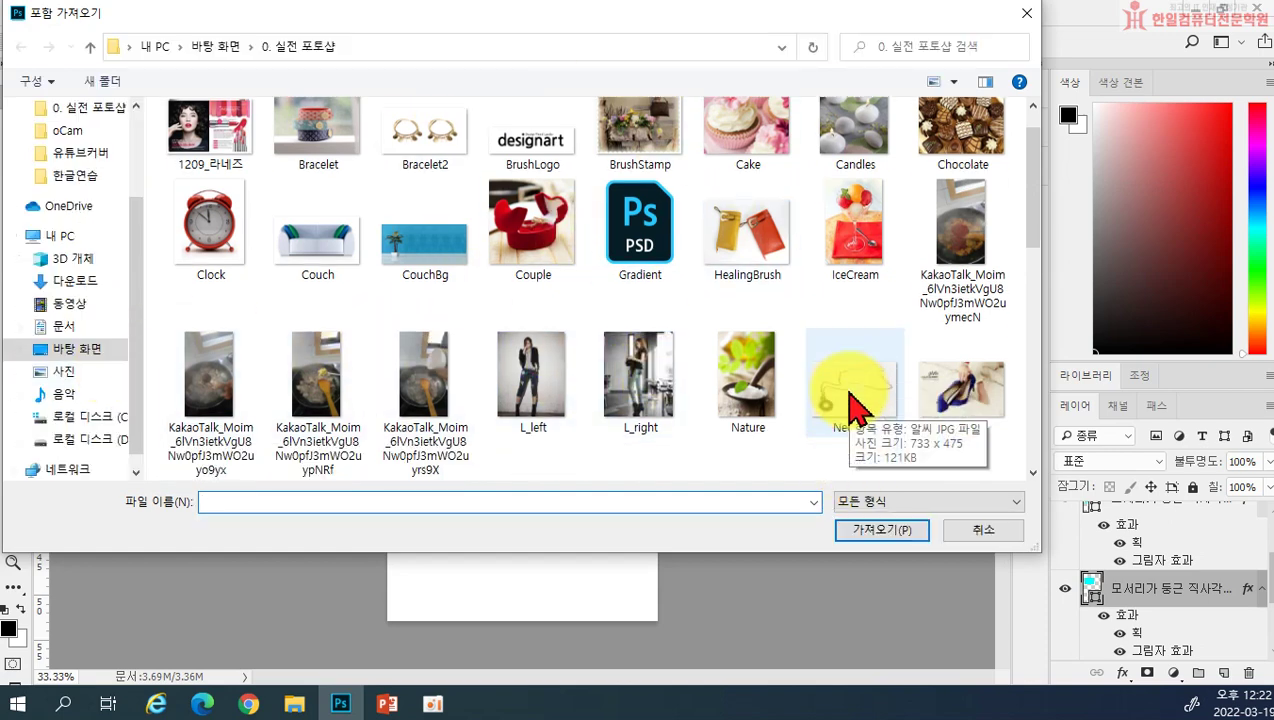
{"action": "scroll", "coordinate": [505, 385], "scroll_direction": "down", "scroll_amount": 2}
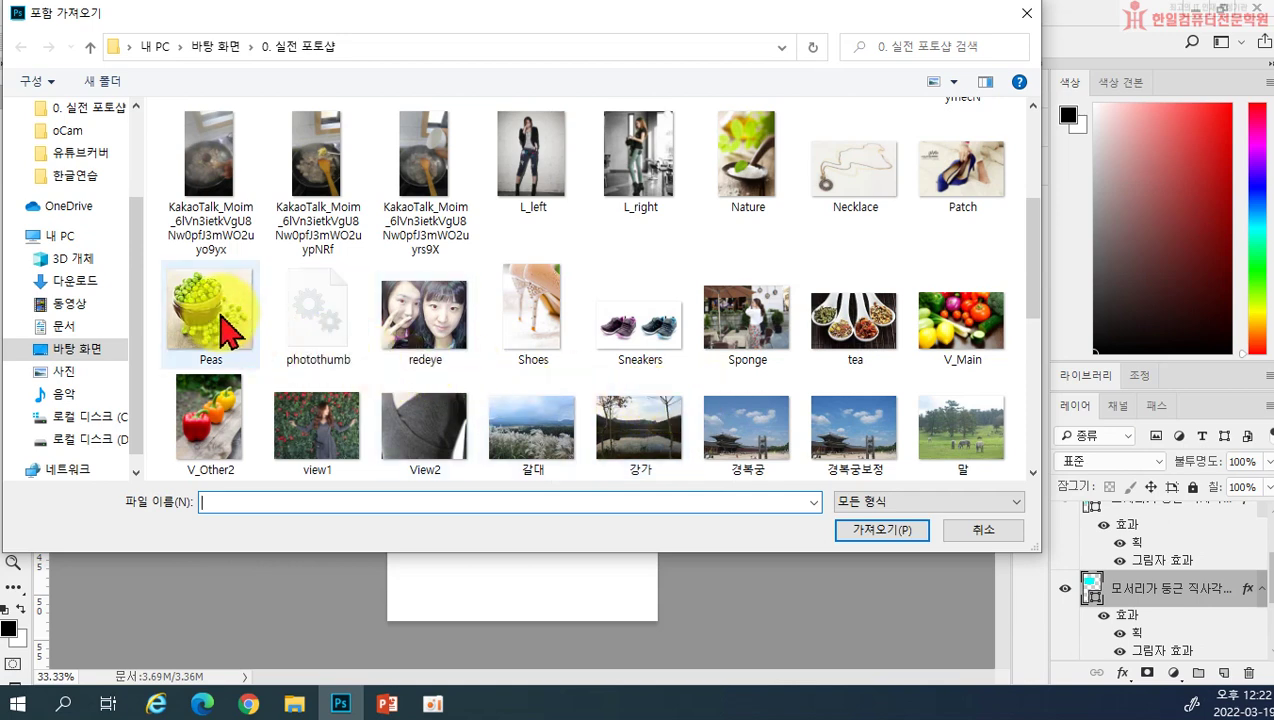
{"action": "left_click", "coordinate": [255, 350]}
{"action": "left_click", "coordinate": [904, 533]}
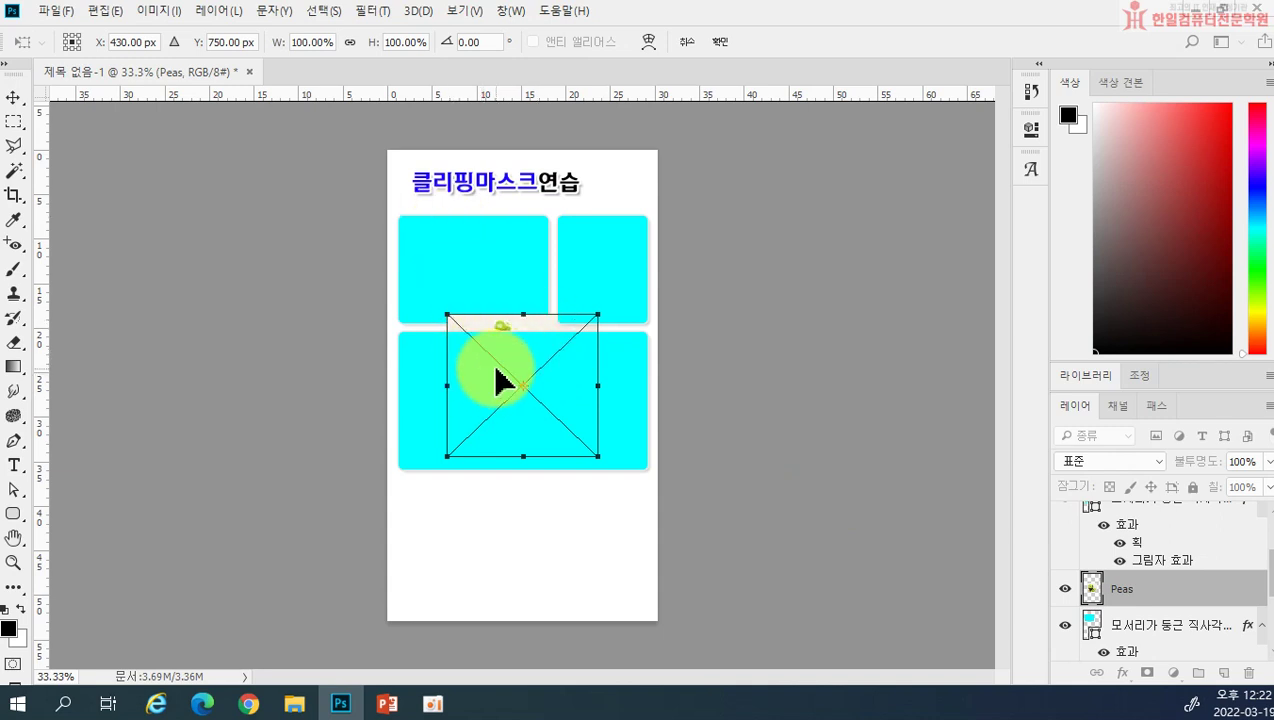
Move the Peas photo over the first rectangle and enlarge it to about 106% so it covers the shape
{"action": "mouse_move", "coordinate": [1092, 590]}
{"action": "left_mouse_down"}
{"action": "mouse_move", "coordinate": [1094, 636]}
{"action": "mouse_move", "coordinate": [1089, 589]}
{"action": "left_mouse_up"}
{"action": "left_click_drag", "start_coordinate": [551, 376], "coordinate": [480, 234]}
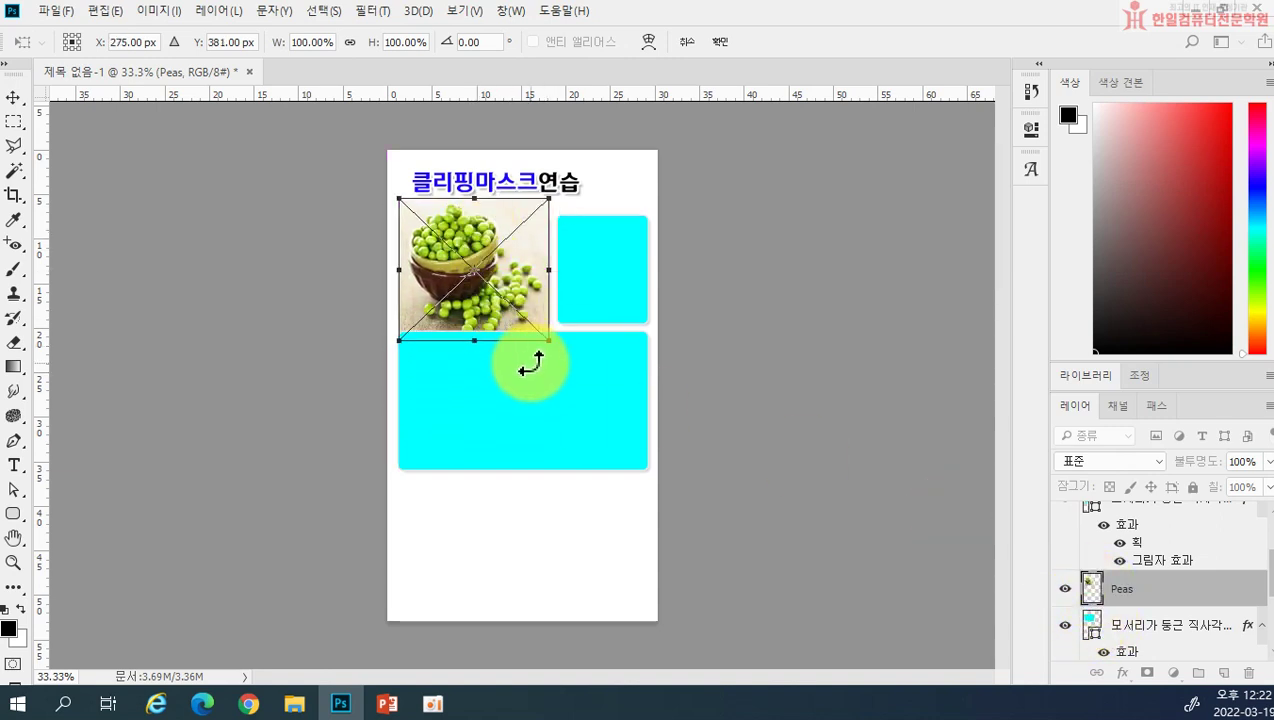
{"action": "left_click_drag", "start_coordinate": [546, 342], "coordinate": [519, 292]}
{"action": "key", "text": "Return"}
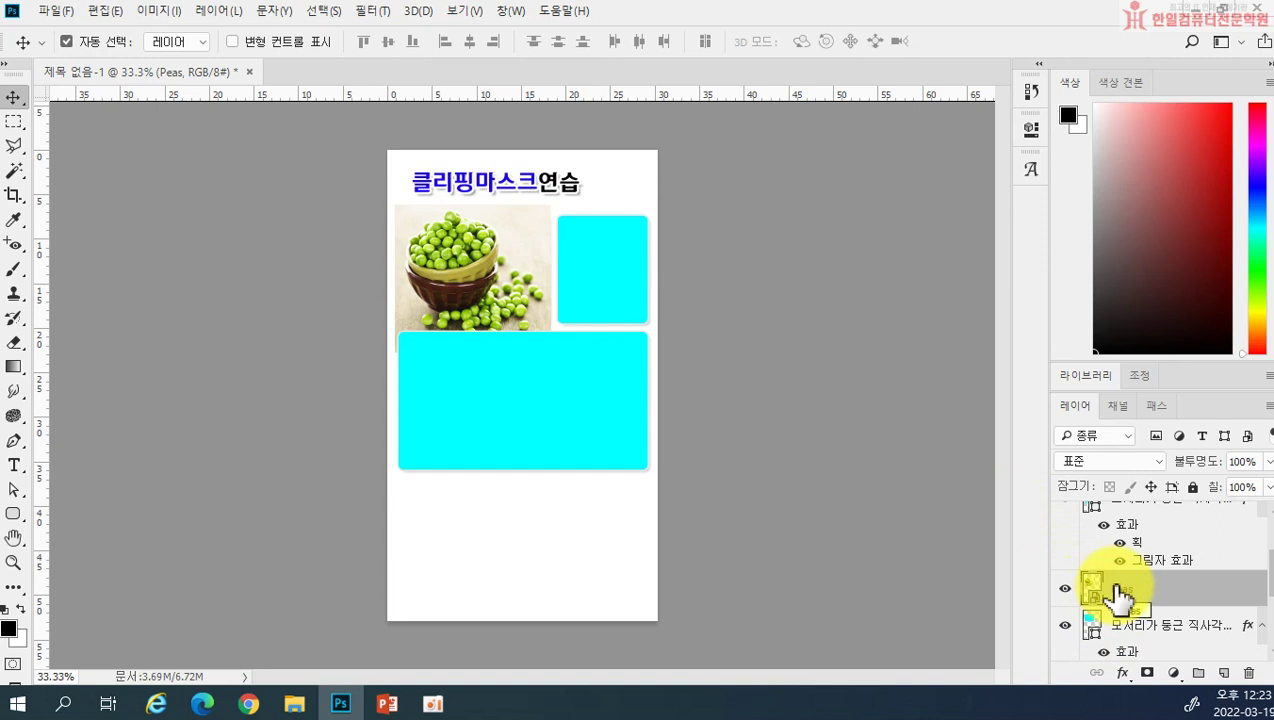
Clip the Peas photo into the first rectangle with a clipping mask and shift it slightly down inside the shape
{"action": "key", "text": "ctrl+alt+g"}
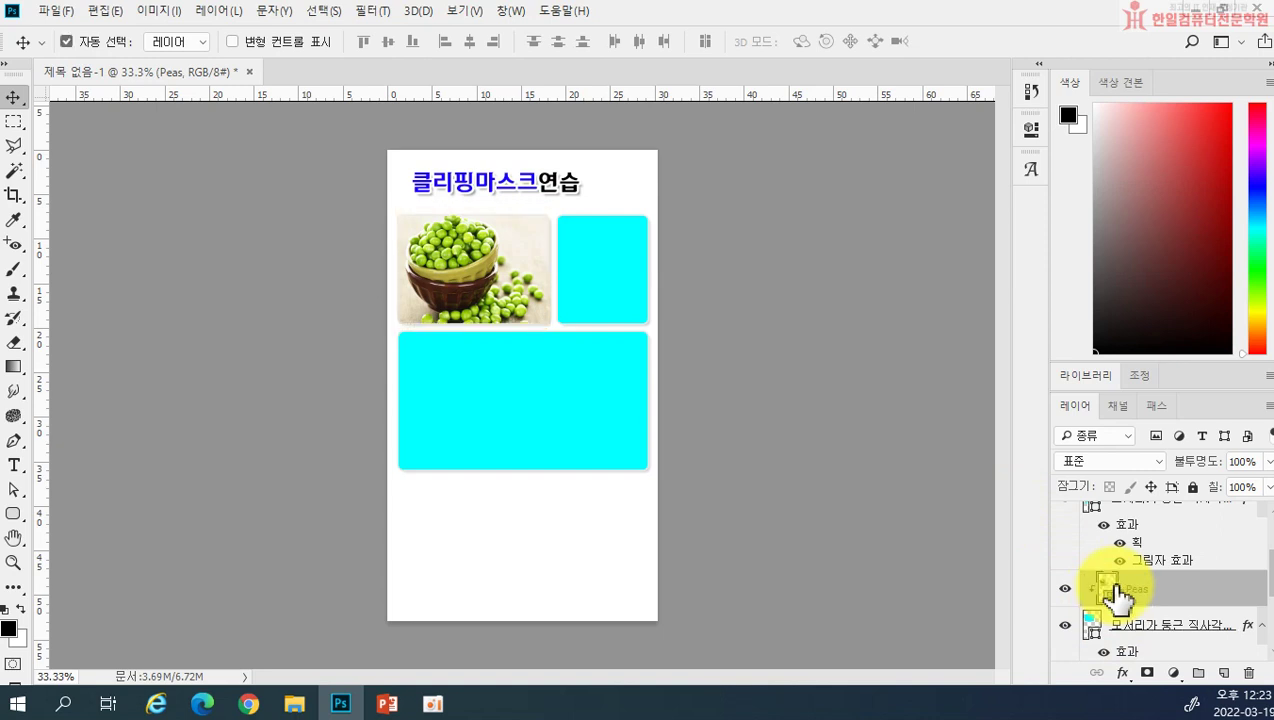
{"action": "left_click_drag", "start_coordinate": [1117, 597], "coordinate": [1115, 592]}
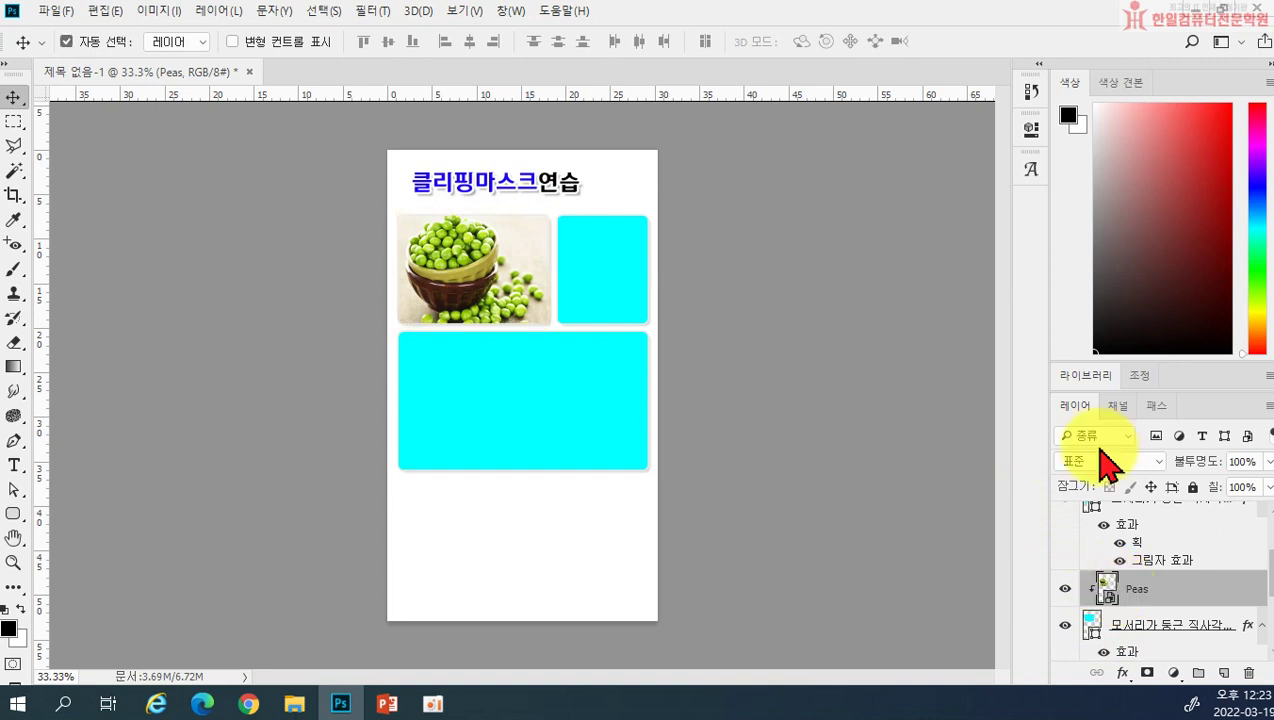
{"action": "left_click_drag", "start_coordinate": [499, 267], "coordinate": [502, 283]}
{"action": "key", "text": "ctrl"}
{"action": "key", "text": "ctrl+t"}
{"action": "left_click_drag", "start_coordinate": [557, 364], "coordinate": [593, 354]}
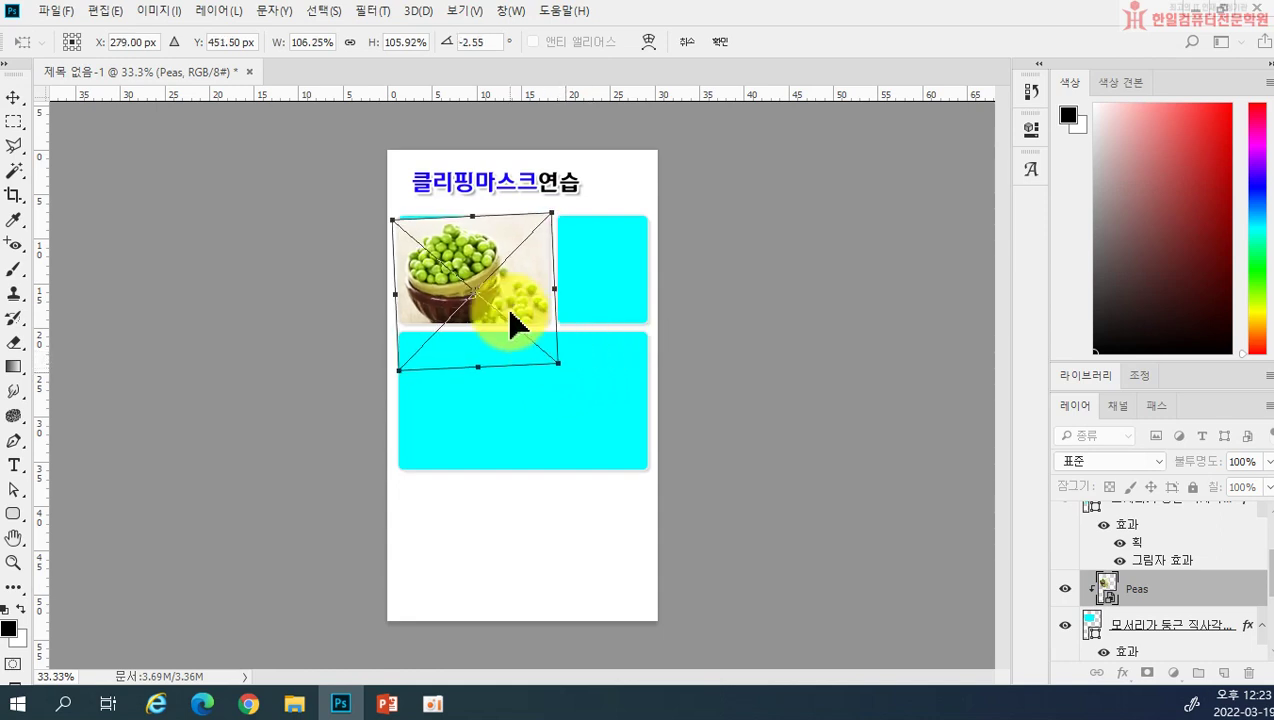
{"action": "left_click_drag", "start_coordinate": [521, 310], "coordinate": [522, 305]}
{"action": "left_click_drag", "start_coordinate": [592, 330], "coordinate": [588, 338]}
{"action": "left_click_drag", "start_coordinate": [525, 306], "coordinate": [530, 304]}
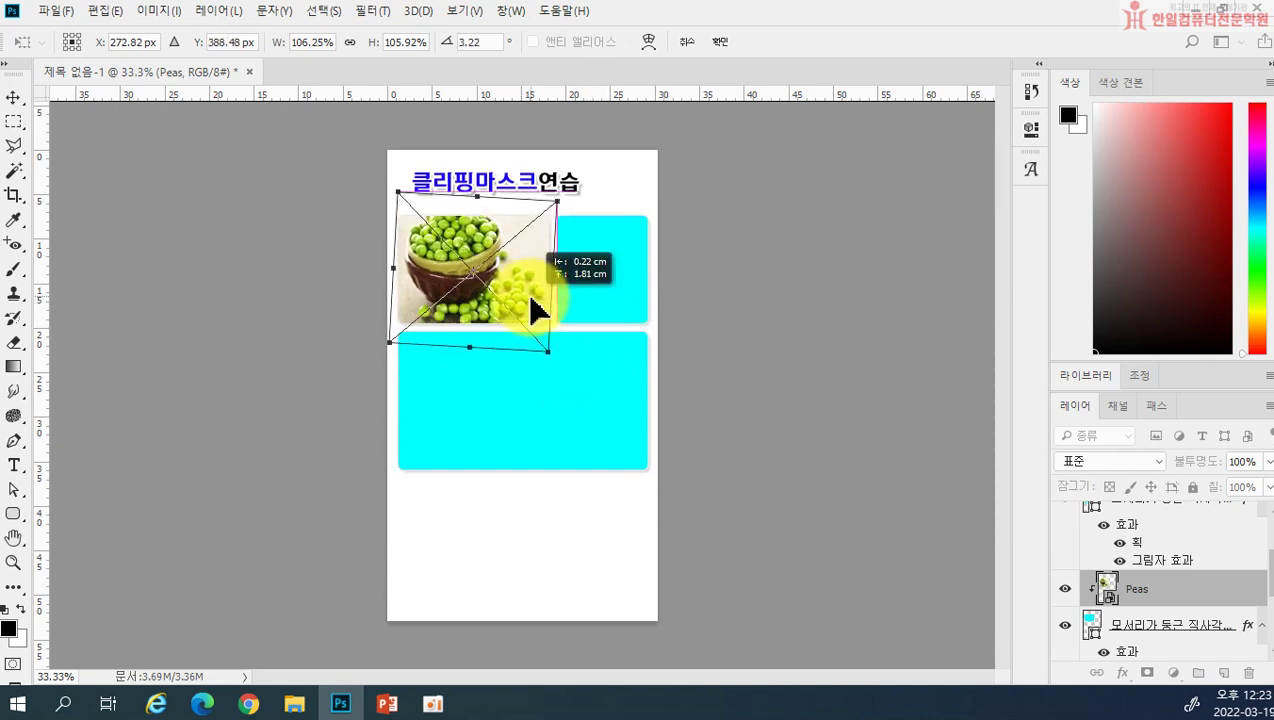
{"action": "key", "text": "Escape"}
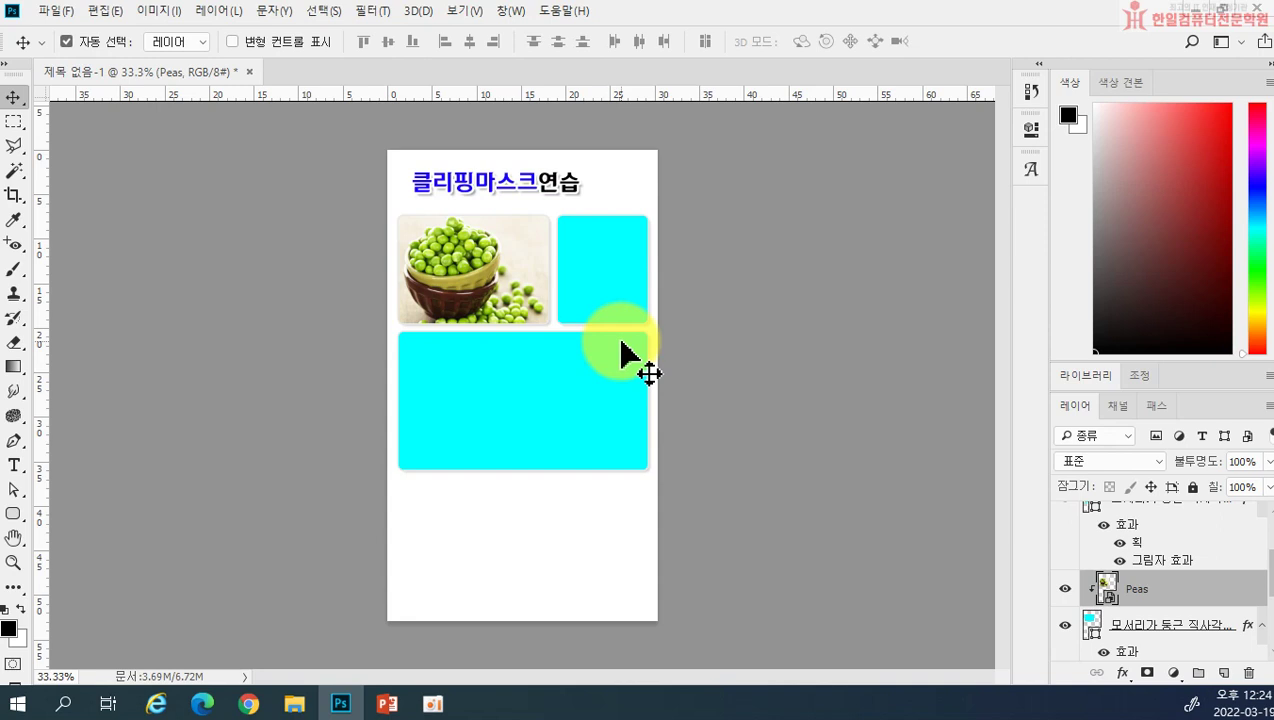
Place the Cake photo as an embedded image directly above the narrow upper rectangle's layer
{"action": "left_click", "coordinate": [600, 277]}
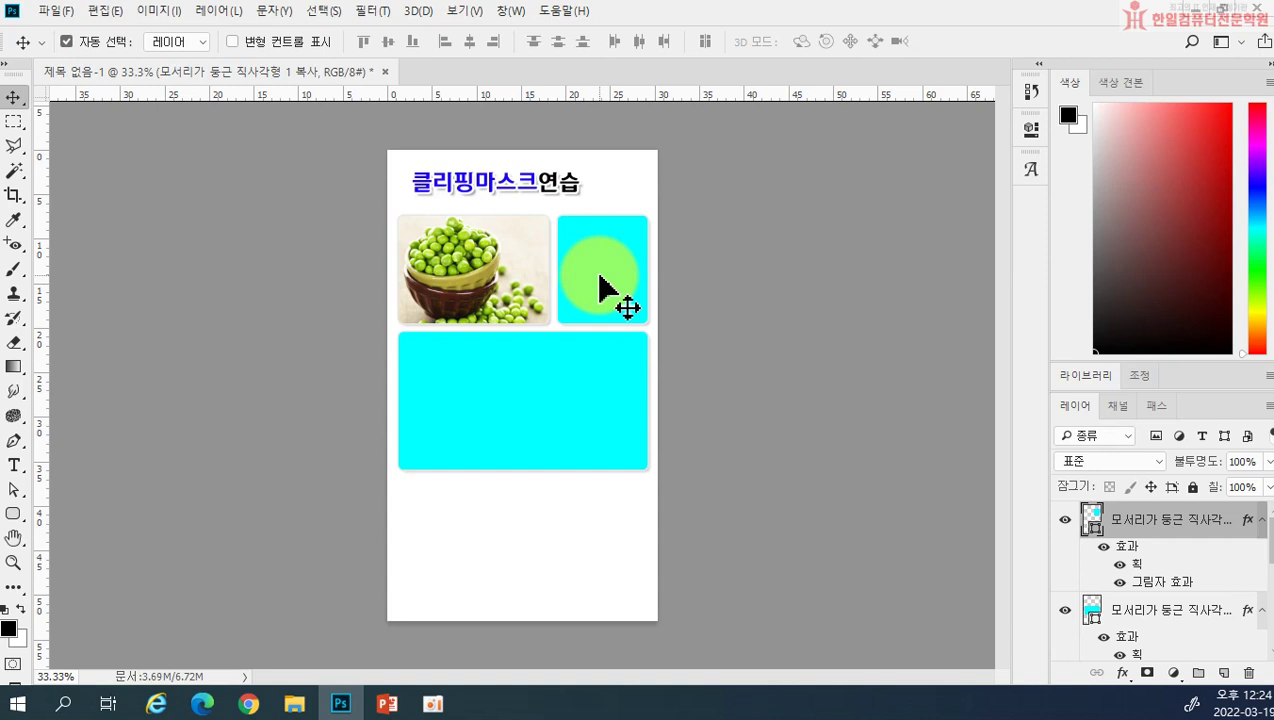
{"action": "left_click", "coordinate": [55, 11]}
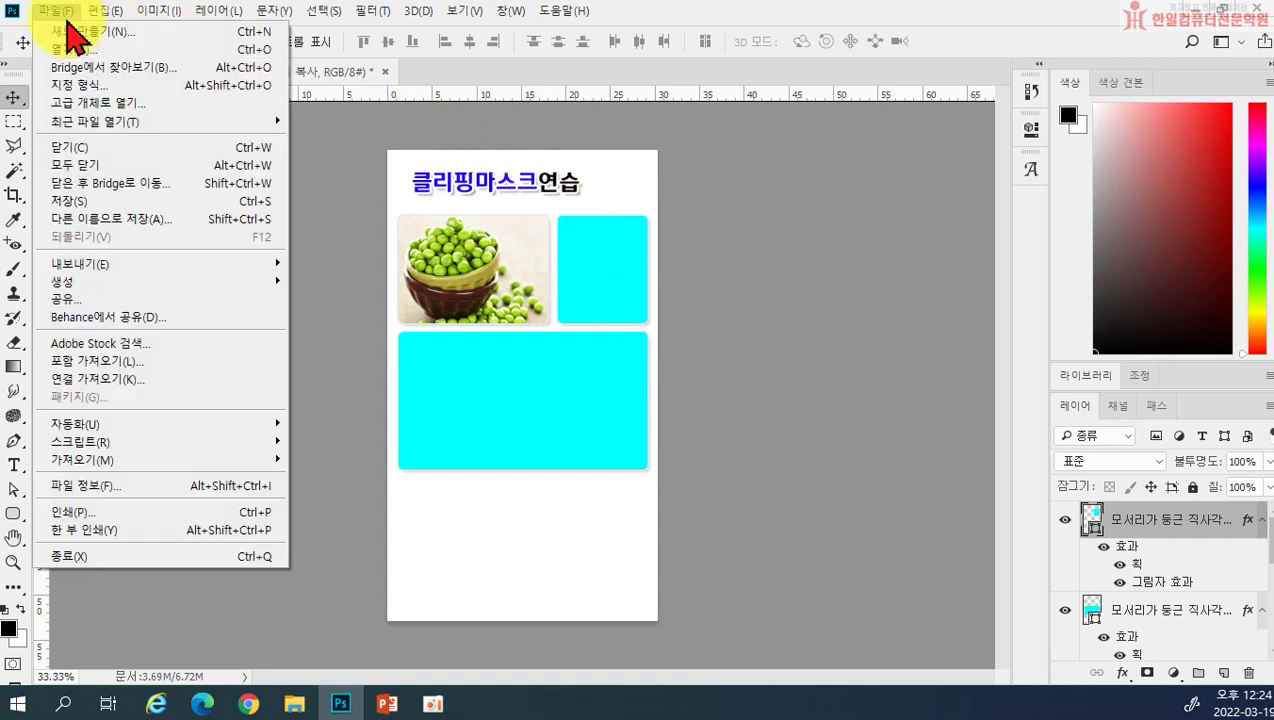
{"action": "left_click", "coordinate": [119, 362]}
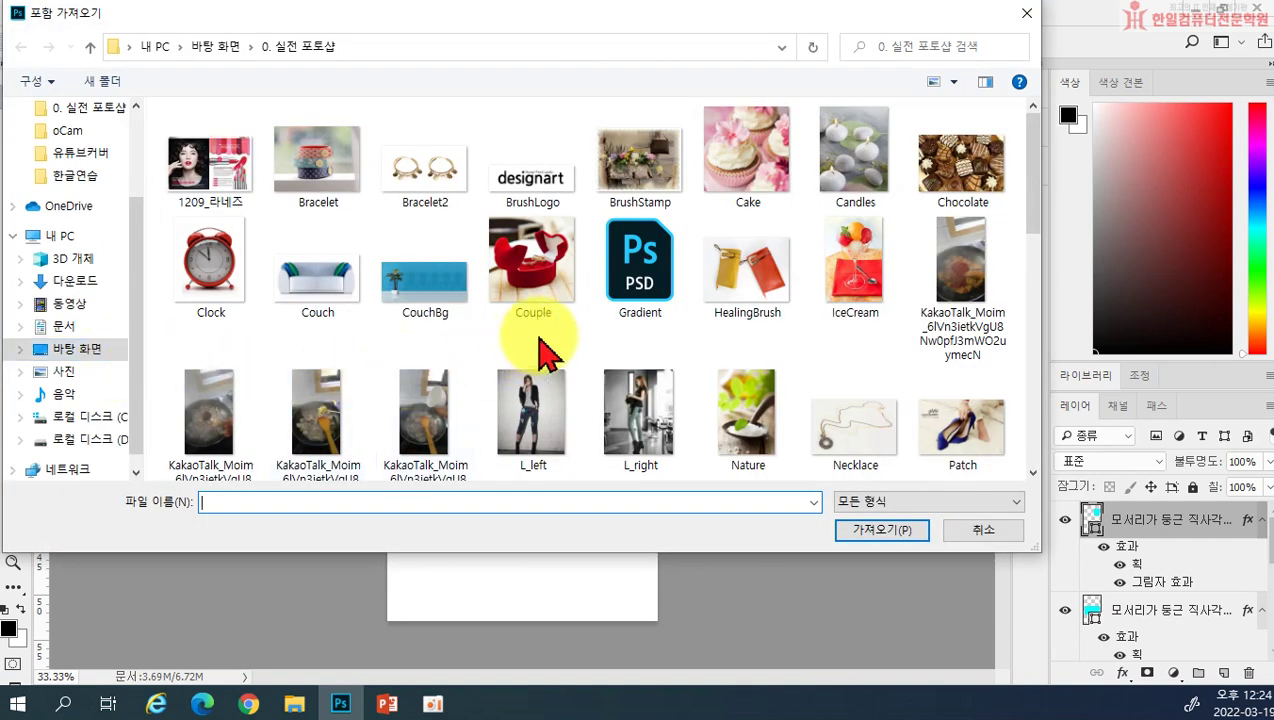
{"action": "scroll", "coordinate": [774, 292], "scroll_direction": "down", "scroll_amount": 1}
{"action": "left_click", "coordinate": [735, 163]}
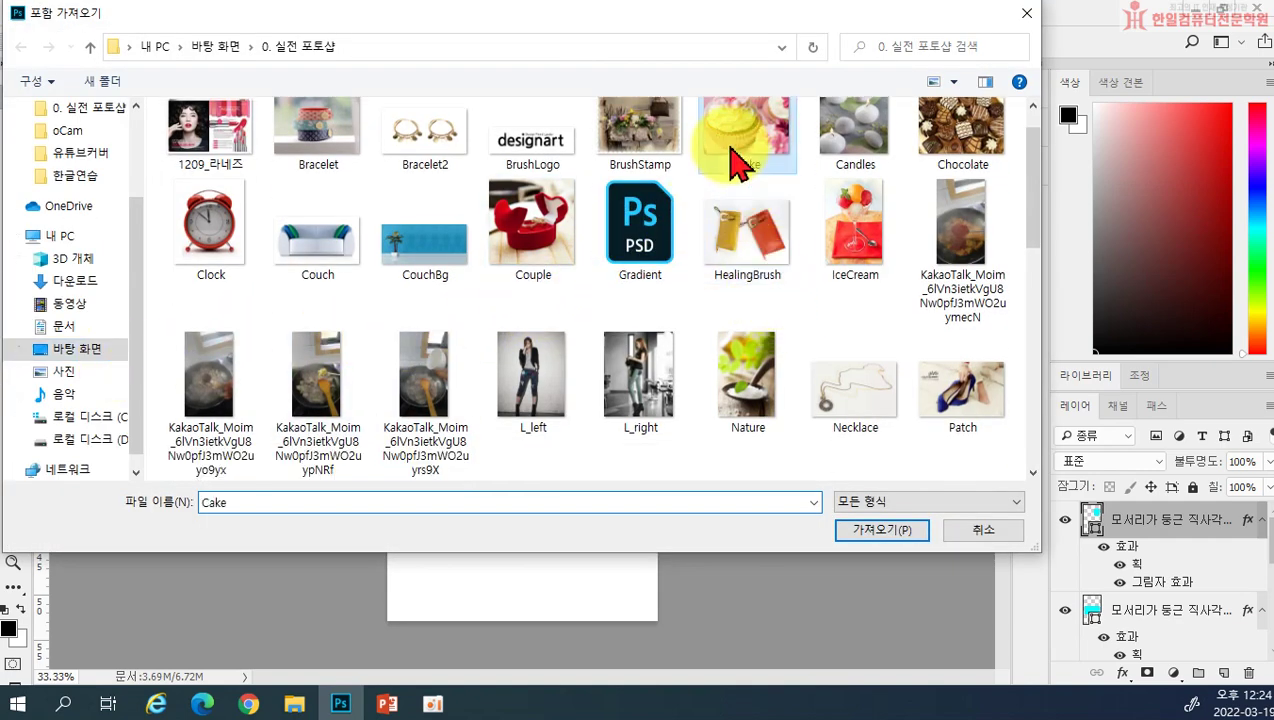
{"action": "left_click", "coordinate": [893, 533]}
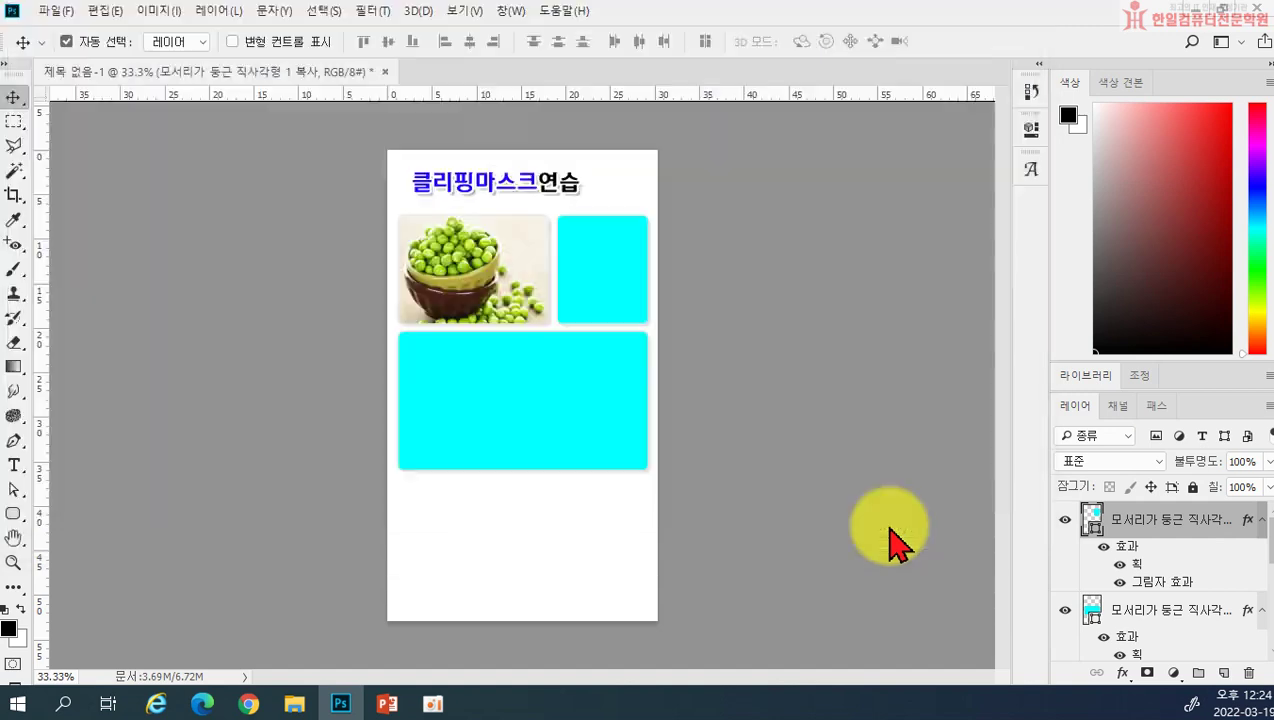
Scale the Cake photo to 60.31% and position it over the narrow upper rectangle
{"action": "left_click_drag", "start_coordinate": [562, 400], "coordinate": [650, 299]}
{"action": "left_click_drag", "start_coordinate": [703, 386], "coordinate": [640, 320]}
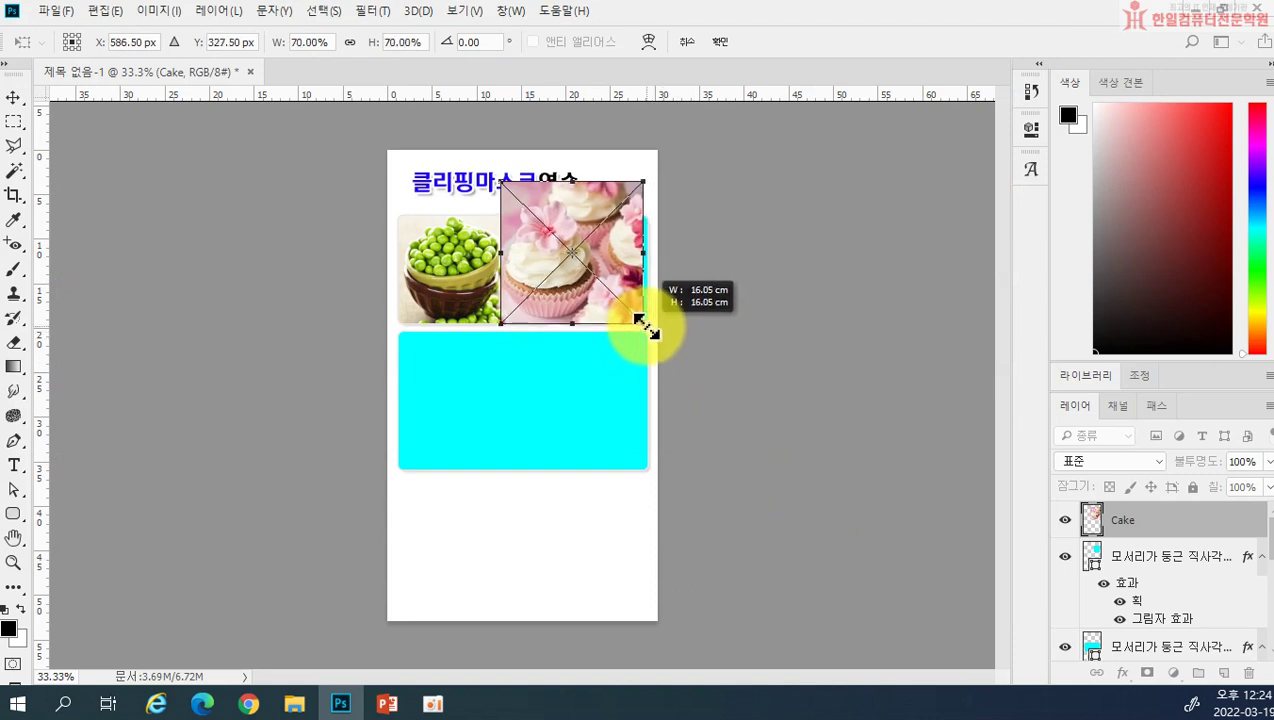
{"action": "left_click_drag", "start_coordinate": [600, 254], "coordinate": [650, 280]}
{"action": "left_click_drag", "start_coordinate": [688, 346], "coordinate": [623, 307]}
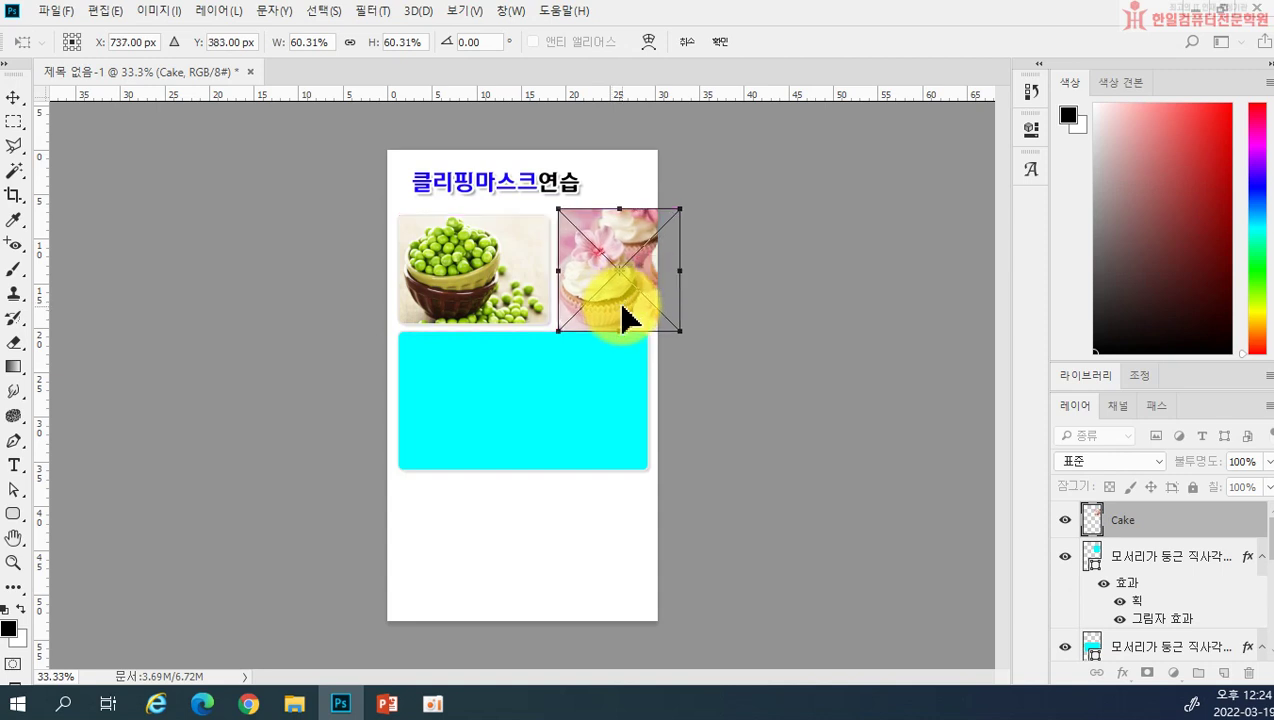
{"action": "key", "text": "Return"}
Clip the Cake photo into the narrow rectangle with a clipping mask and shift it slightly down and left inside
{"action": "left_click_drag", "start_coordinate": [1123, 516], "coordinate": [1072, 578]}
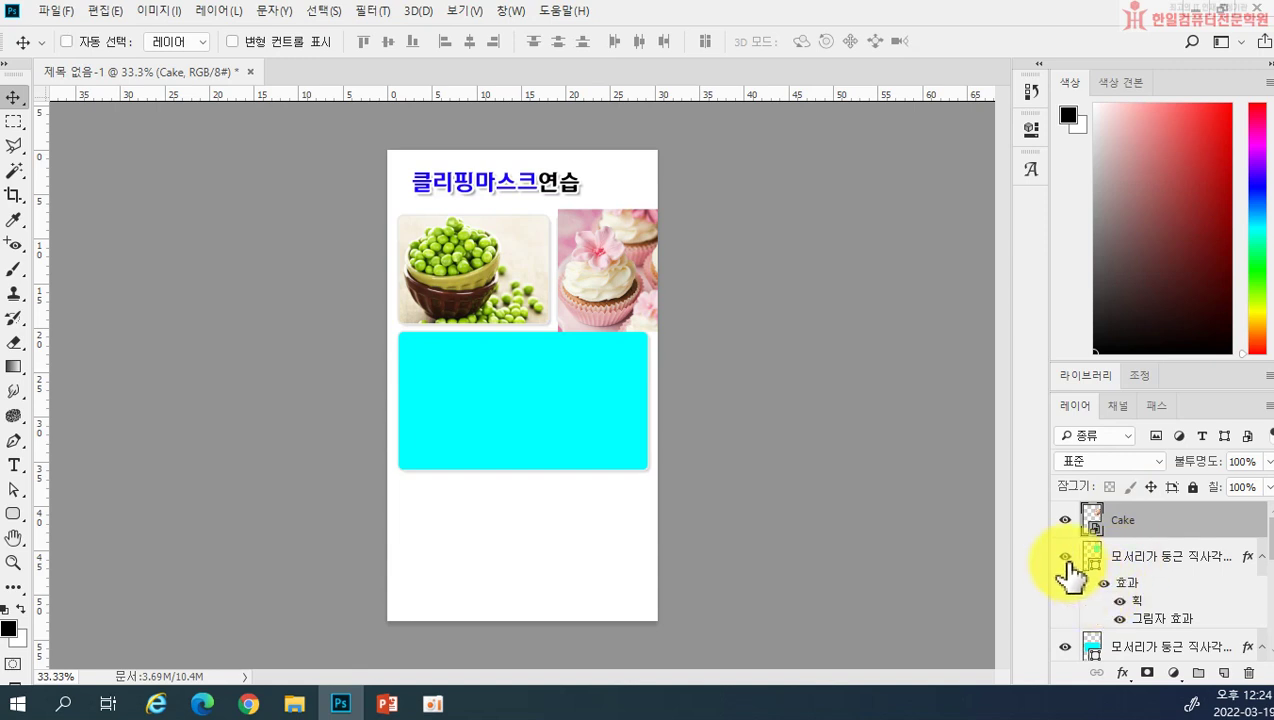
{"action": "key", "text": "ctrl+alt+g"}
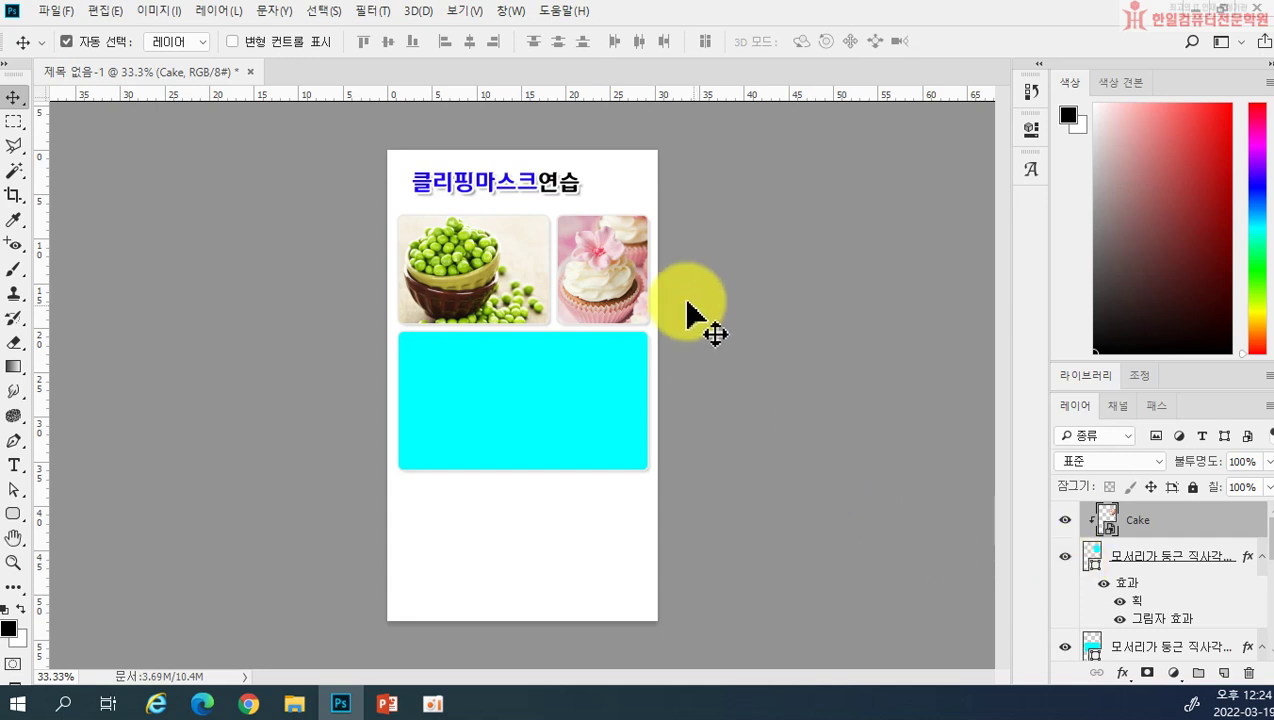
{"action": "left_click_drag", "start_coordinate": [628, 302], "coordinate": [620, 300]}
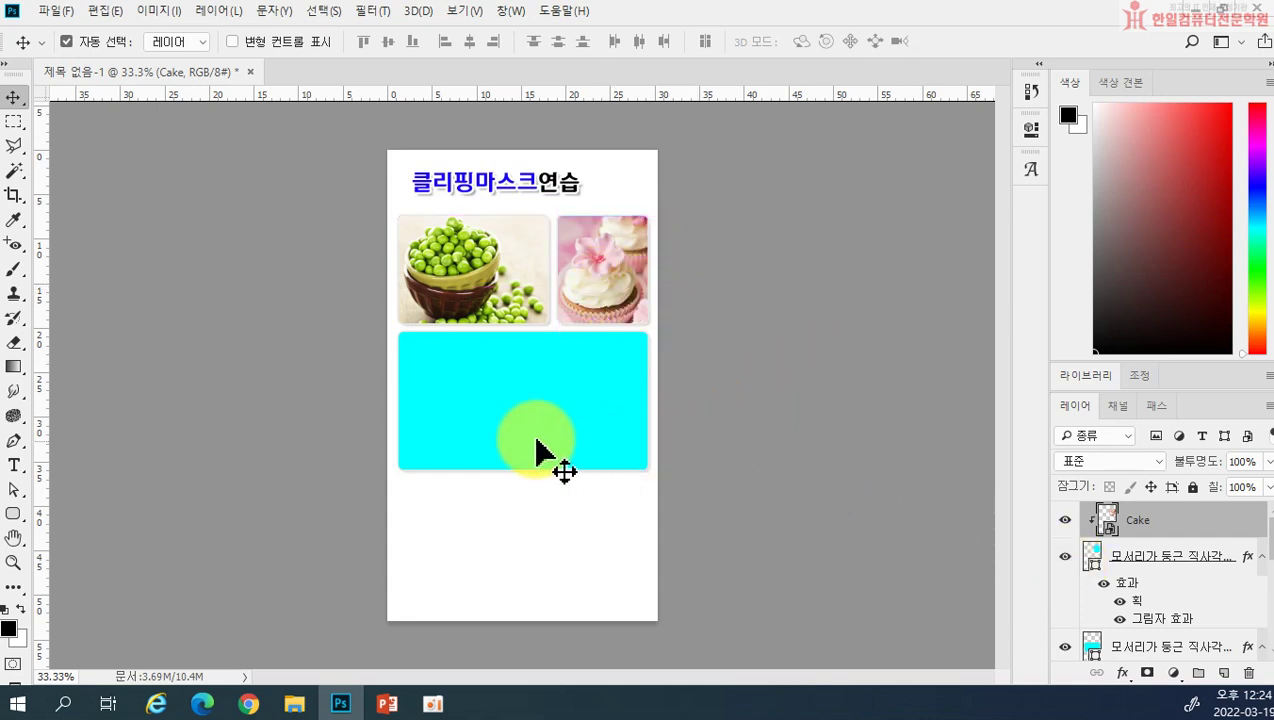
Readjust the clipped Cake photo's position slightly within the narrow rectangle
{"action": "left_click", "coordinate": [510, 392]}
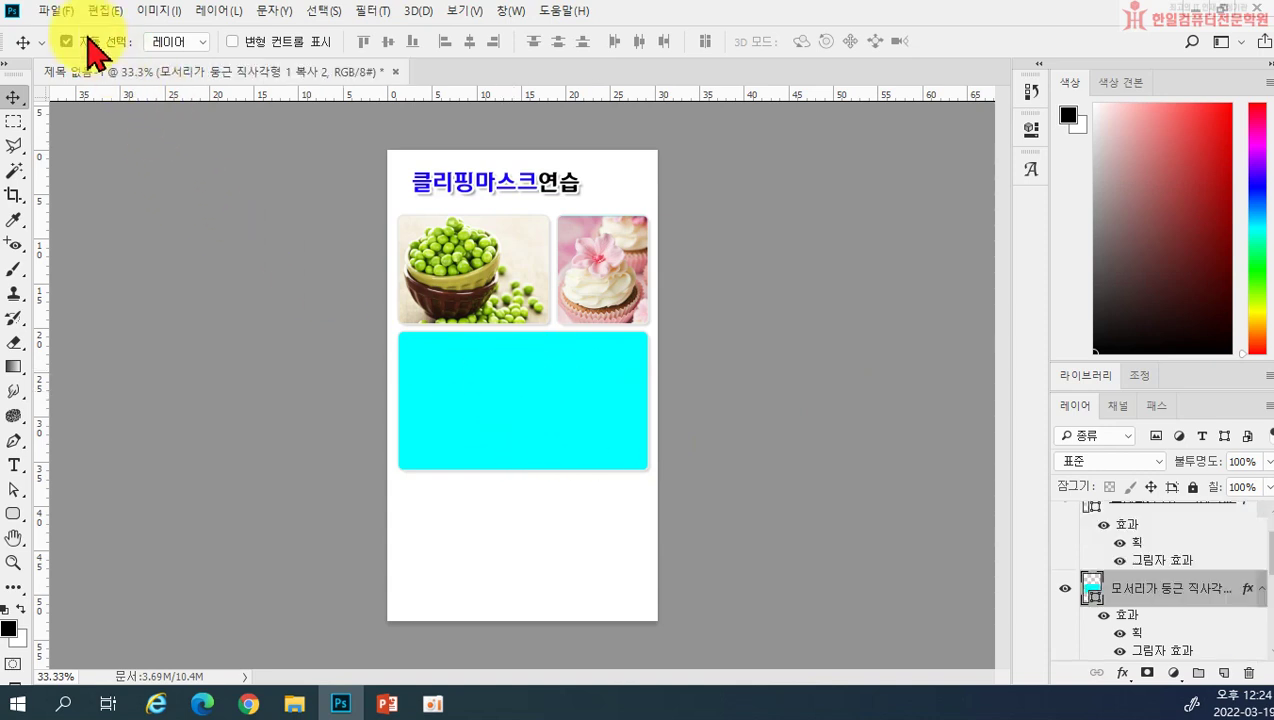
{"action": "left_click", "coordinate": [68, 13]}
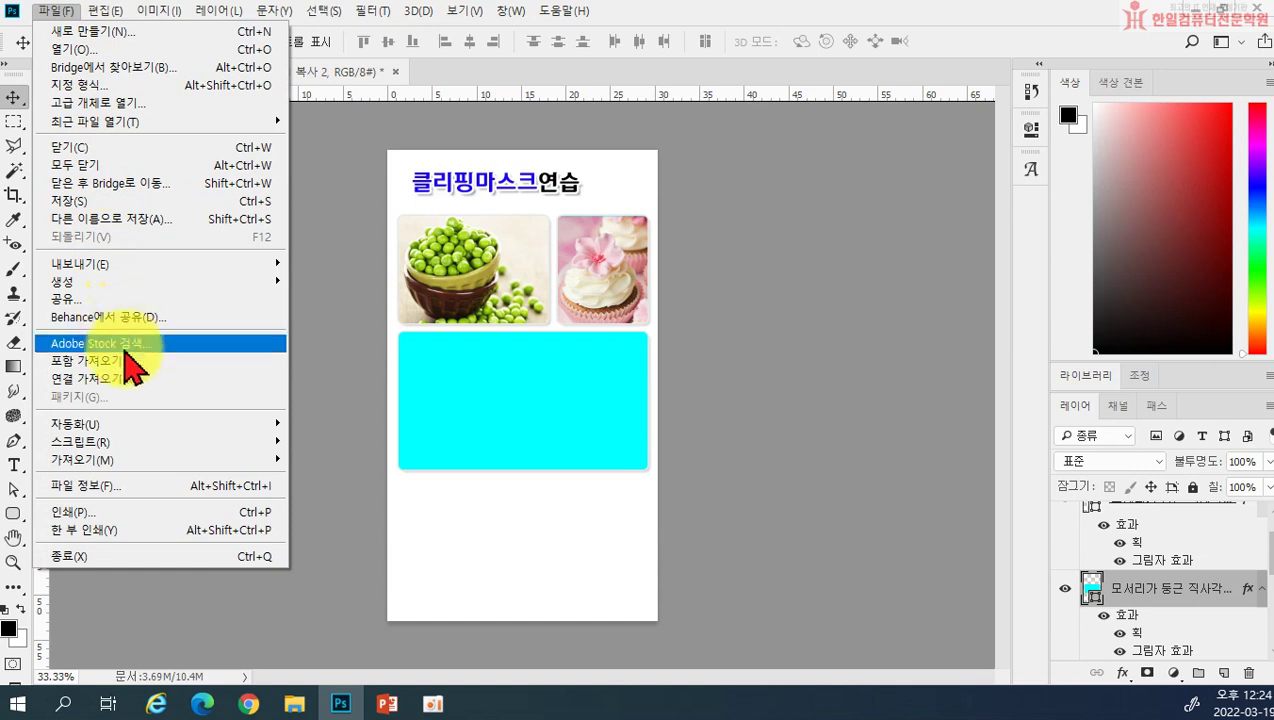
{"action": "left_click", "coordinate": [600, 266]}
{"action": "left_click_drag", "start_coordinate": [600, 266], "coordinate": [596, 268]}
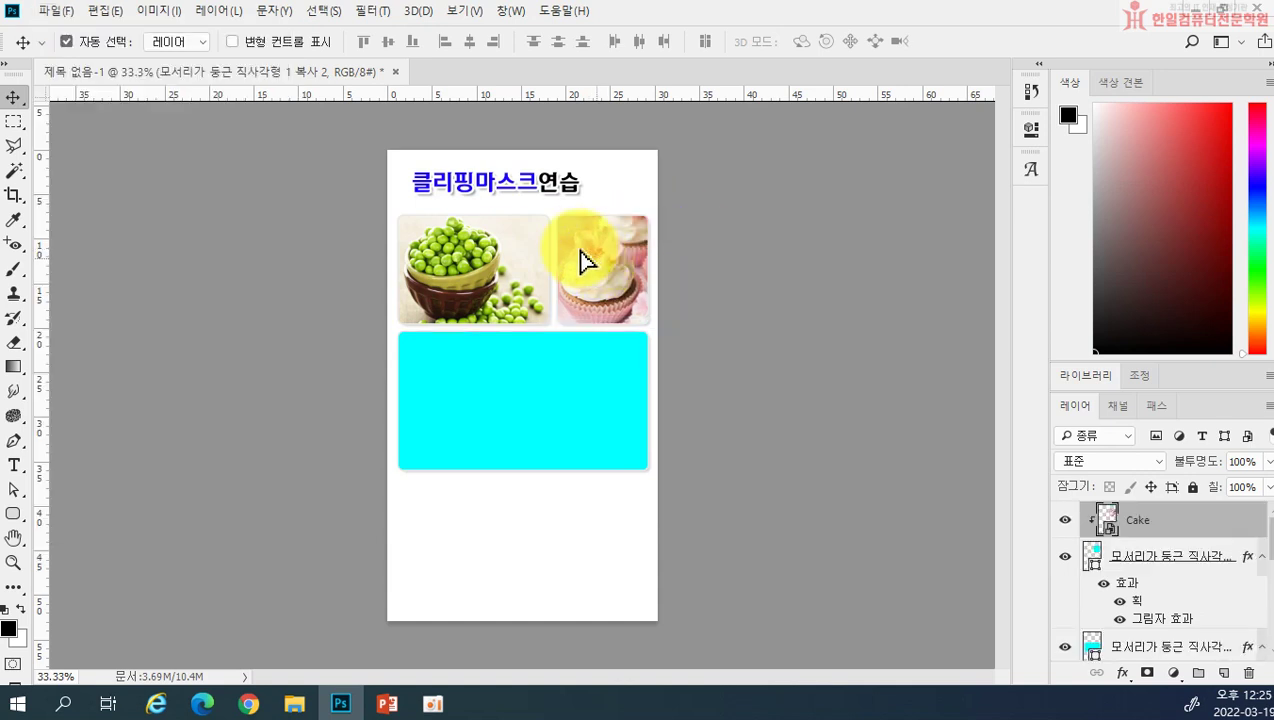
Place the V_Main vegetable photo as an embedded image above the Cake layer
{"action": "left_click", "coordinate": [62, 12]}
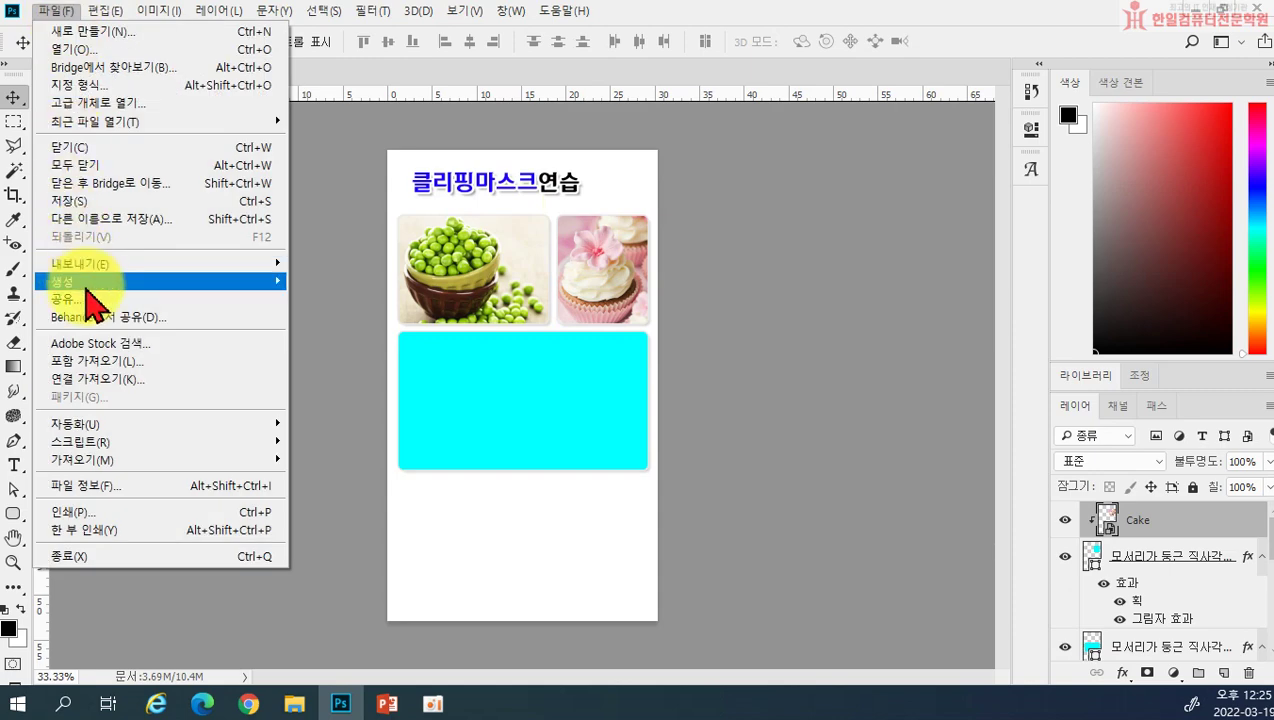
{"action": "left_click", "coordinate": [104, 362]}
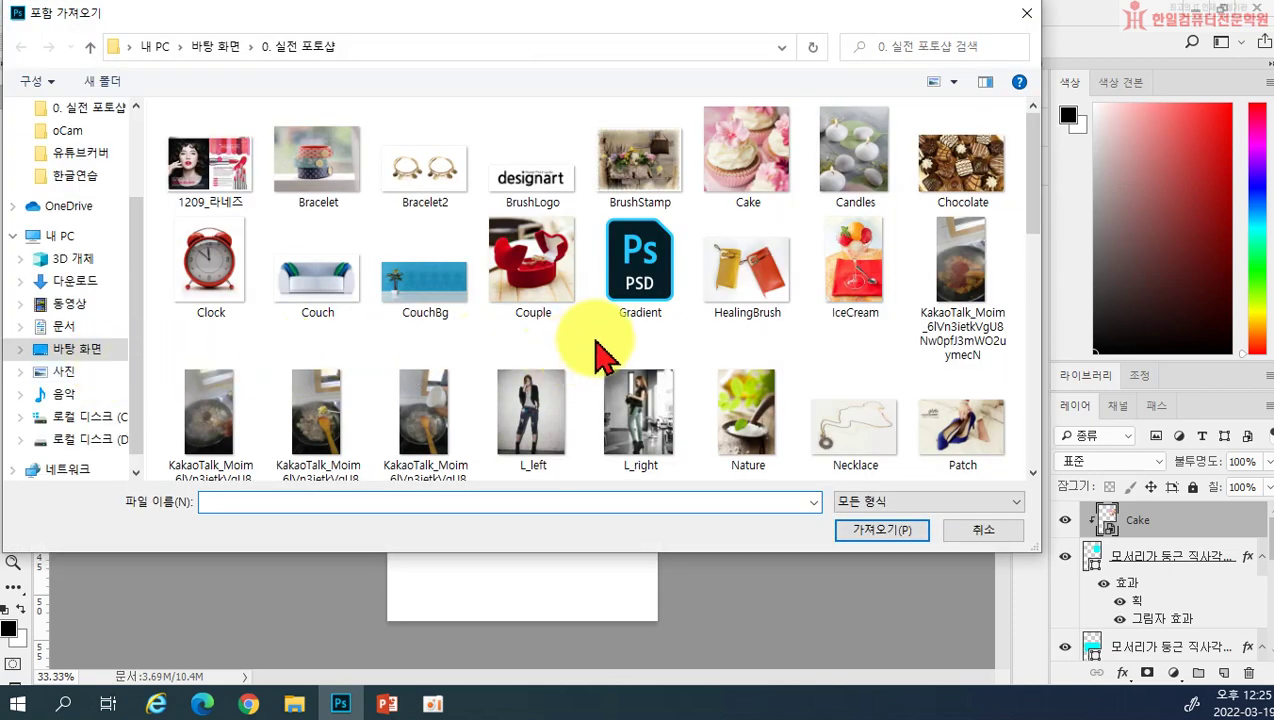
{"action": "scroll", "coordinate": [830, 365], "scroll_direction": "down", "scroll_amount": 10}
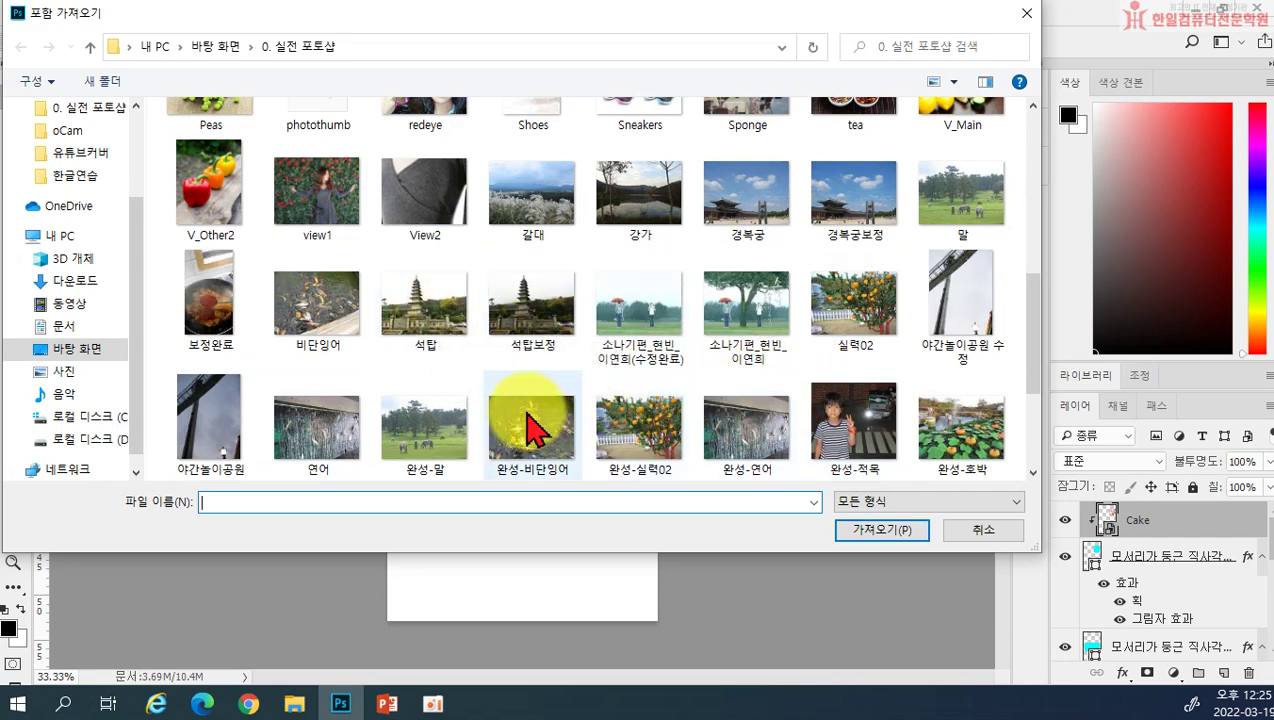
{"action": "scroll", "coordinate": [492, 398], "scroll_direction": "down", "scroll_amount": 2}
{"action": "scroll", "coordinate": [410, 440], "scroll_direction": "up", "scroll_amount": 3}
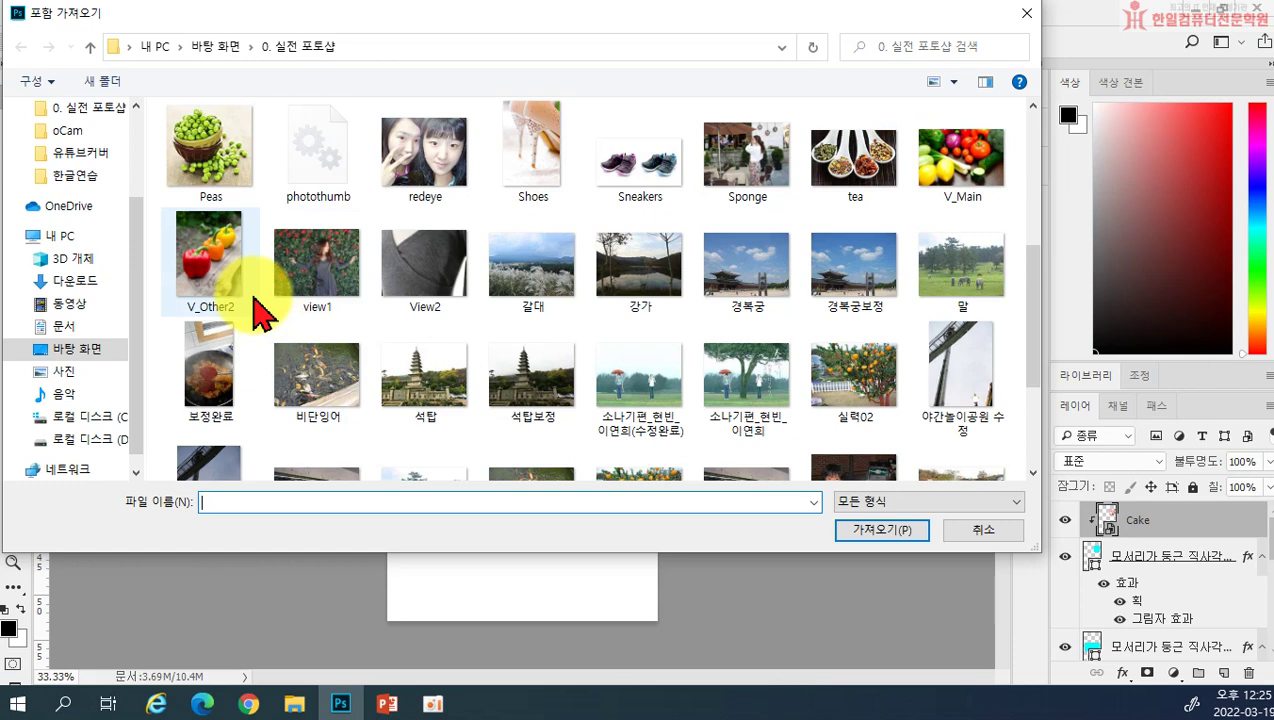
{"action": "scroll", "coordinate": [750, 320], "scroll_direction": "up", "scroll_amount": 2}
{"action": "left_click", "coordinate": [960, 305]}
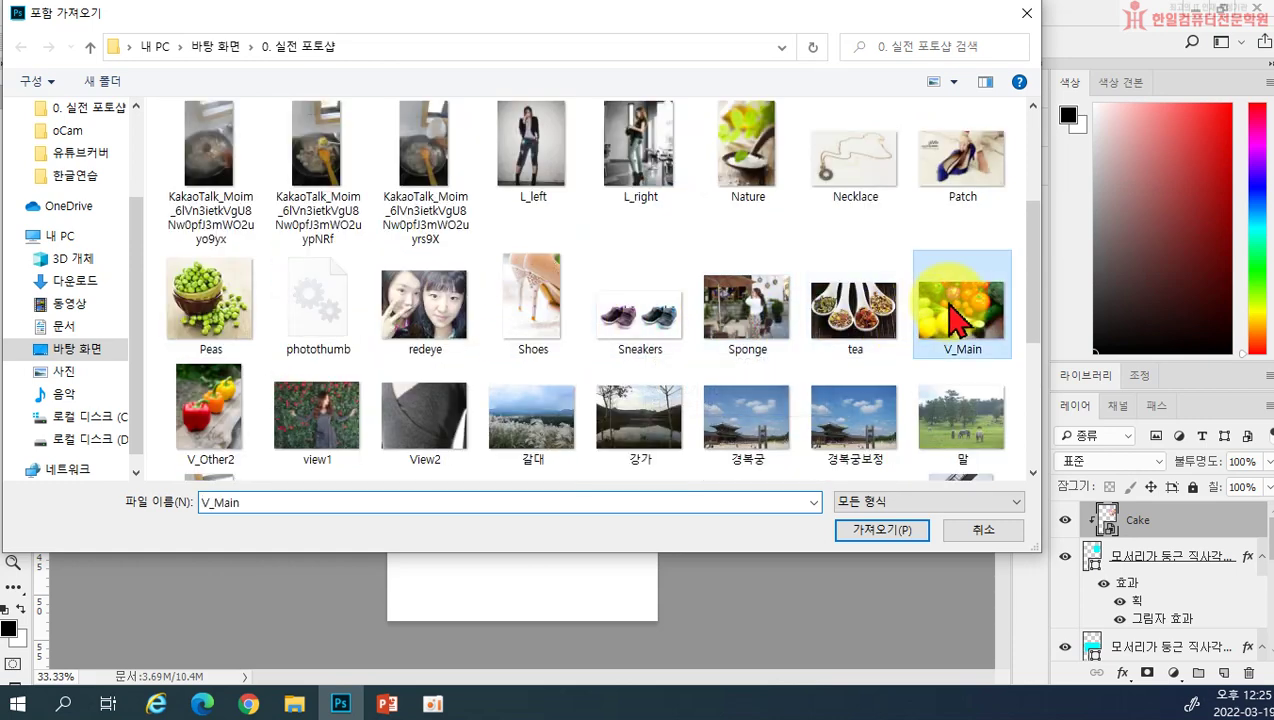
{"action": "left_click", "coordinate": [882, 528]}
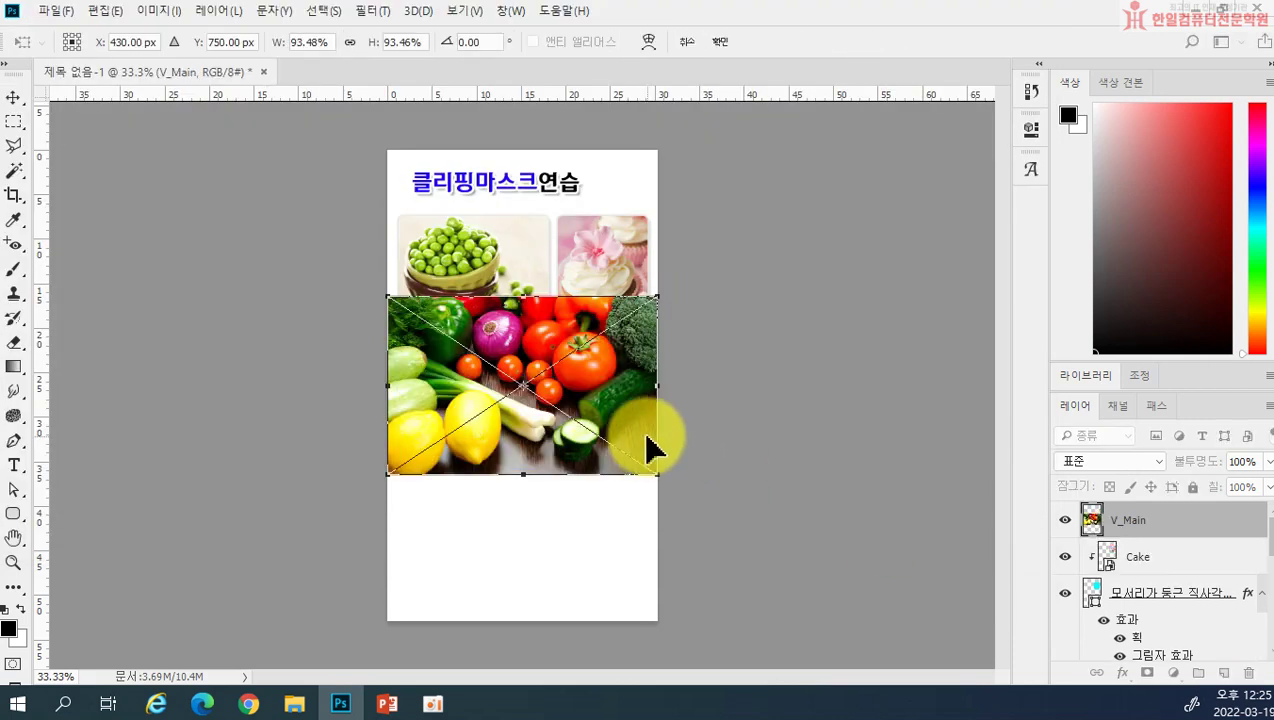
Scale the V_Main photo to about 90% and move it over the large lower rectangle
{"action": "left_click_drag", "start_coordinate": [651, 474], "coordinate": [641, 466]}
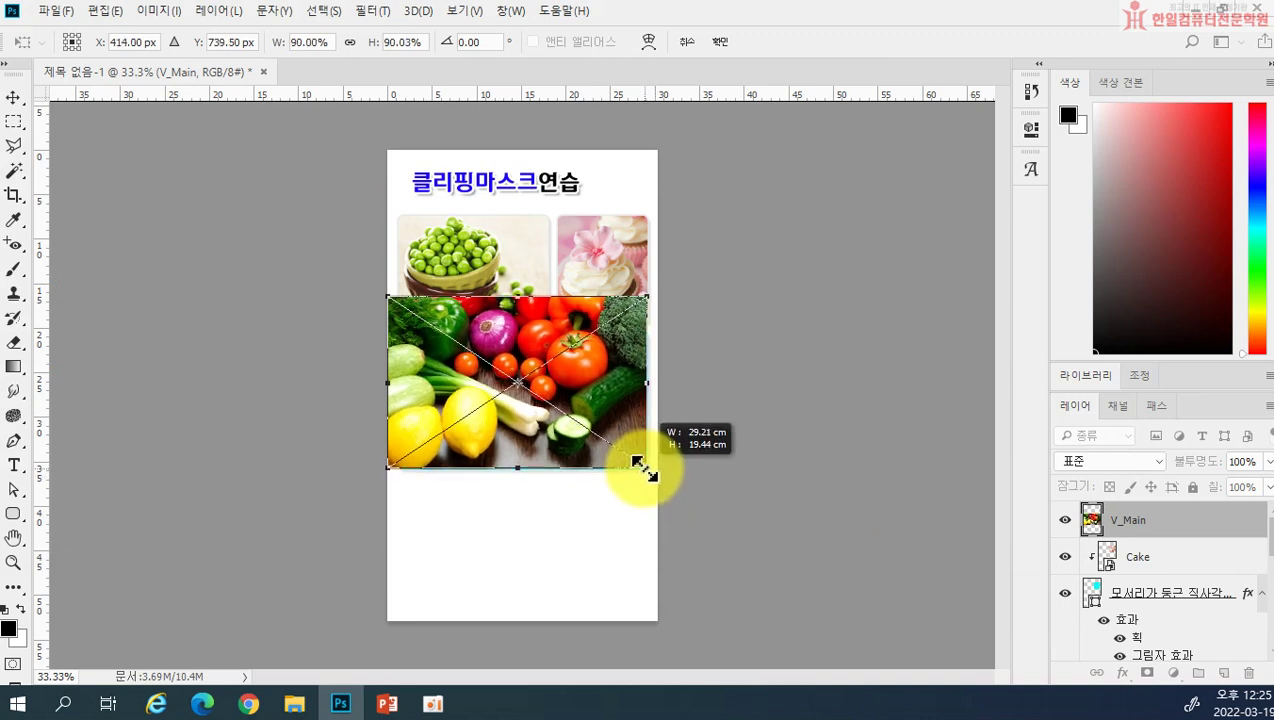
{"action": "left_click_drag", "start_coordinate": [557, 427], "coordinate": [556, 448]}
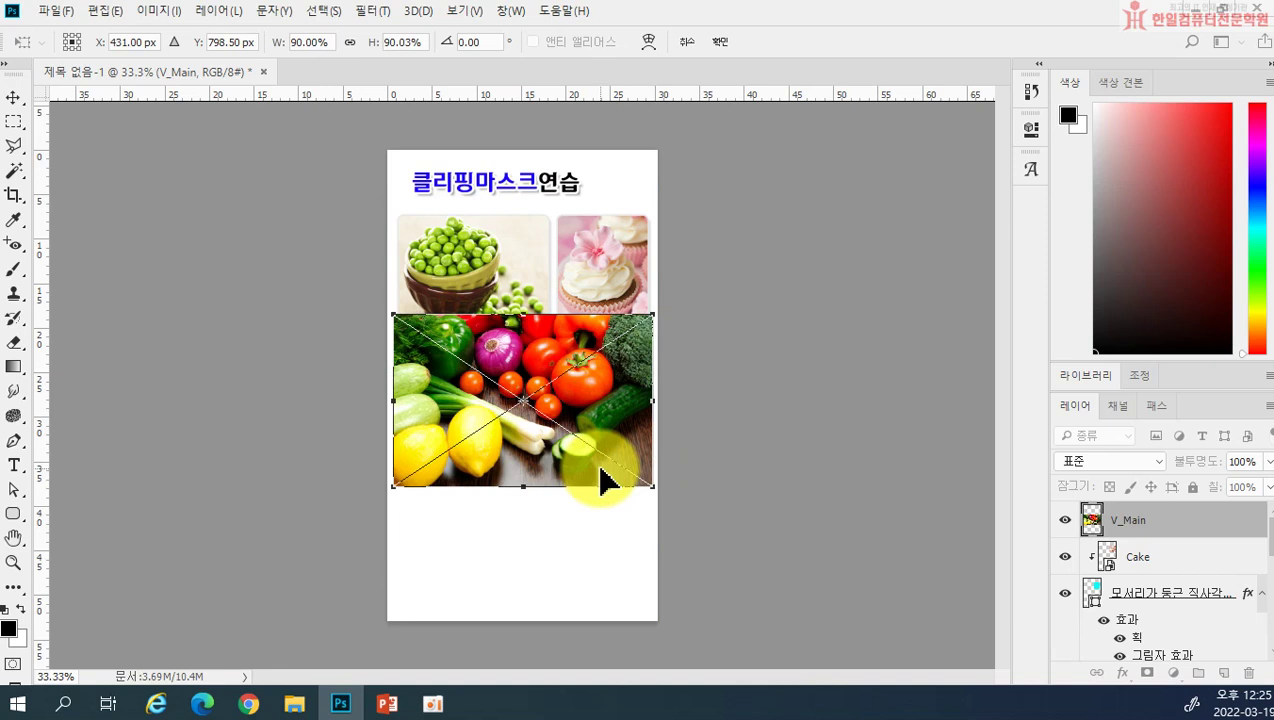
{"action": "key", "text": "Return"}
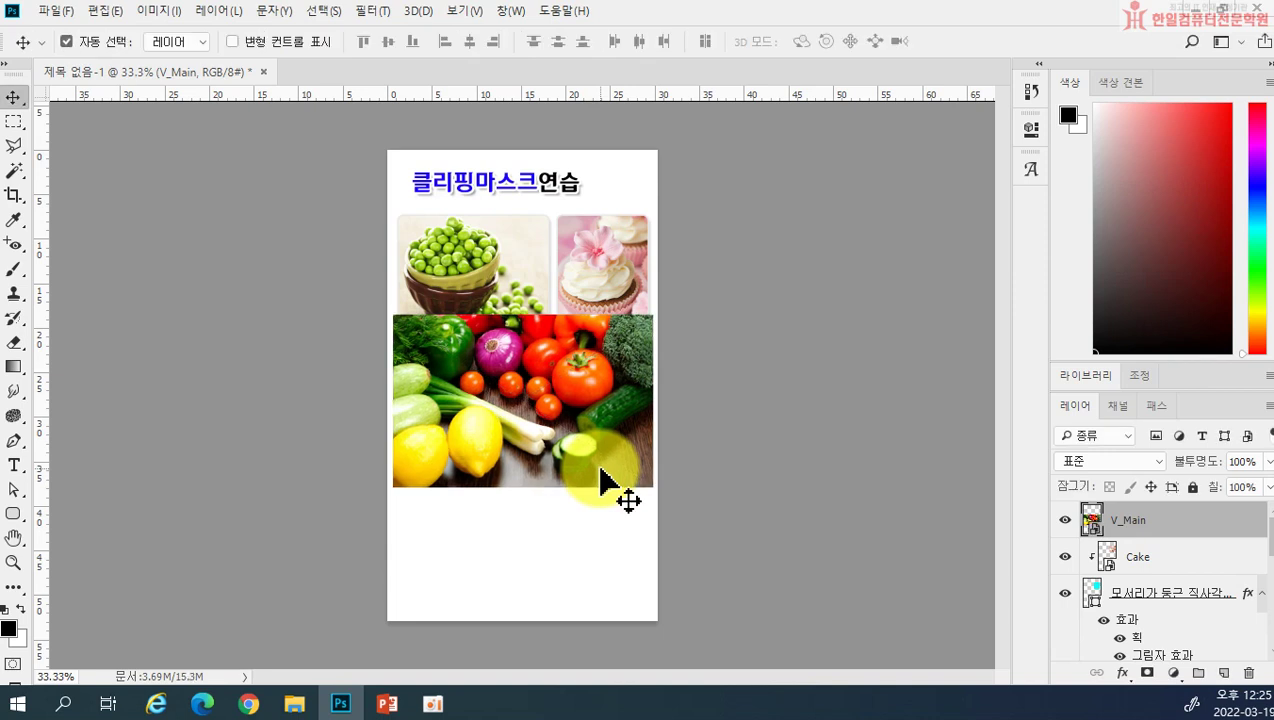
Try to clip the V_Main photo above the Cake layer, and delete that V_Main layer
{"action": "key", "text": "ctrl+alt+g"}
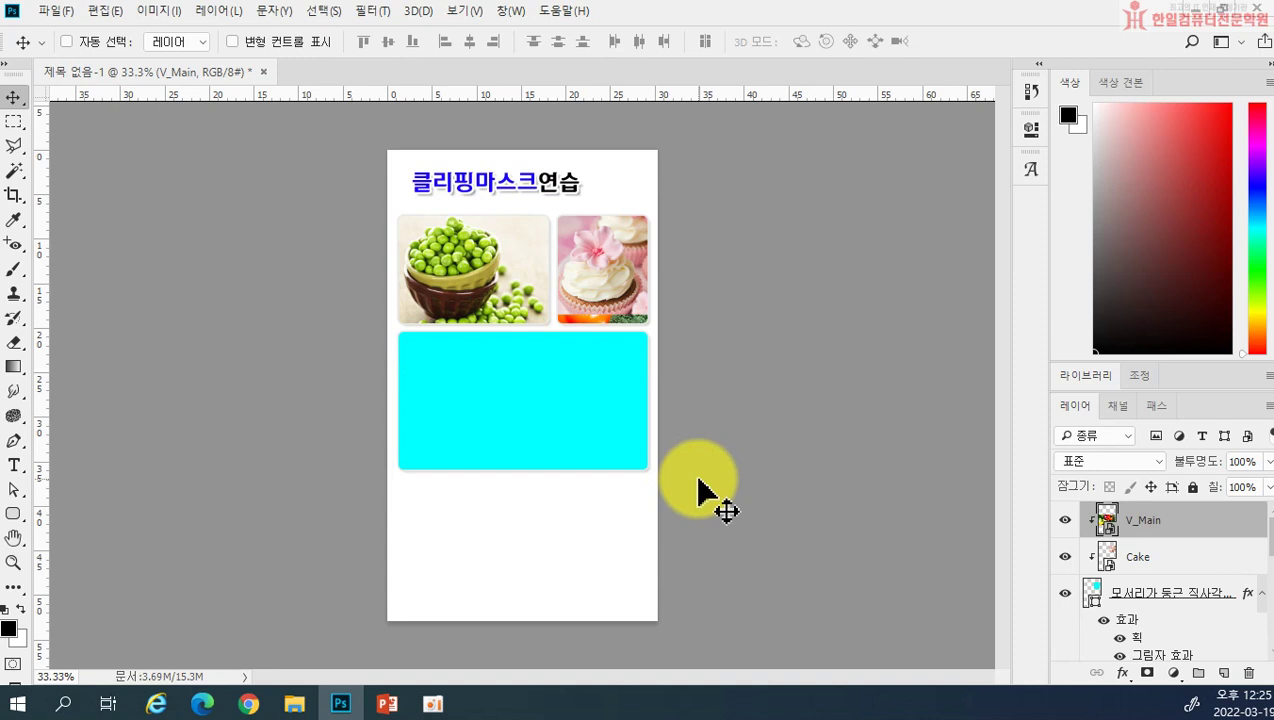
{"action": "key", "text": "ctrl"}
{"action": "key", "text": "Delete"}
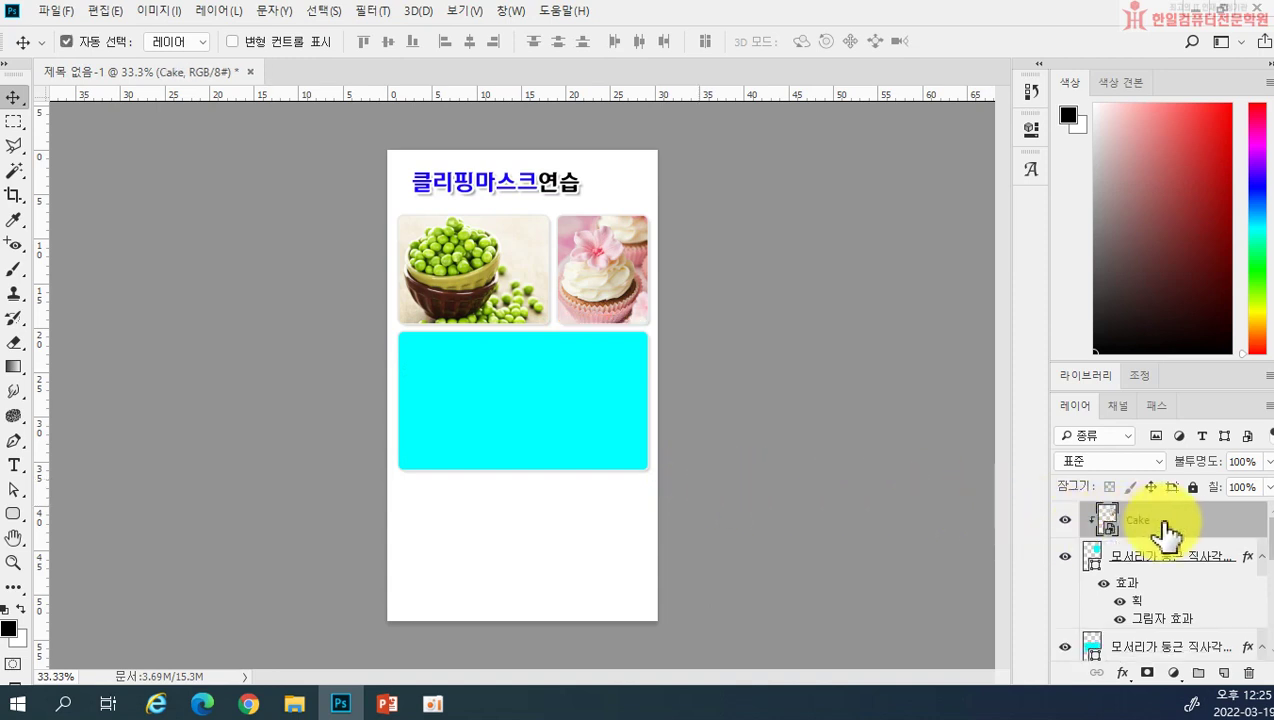
Place the V_Main photo as an embedded image directly above the large lower rectangle's layer, keeping its fitted size
{"action": "left_click", "coordinate": [533, 428]}
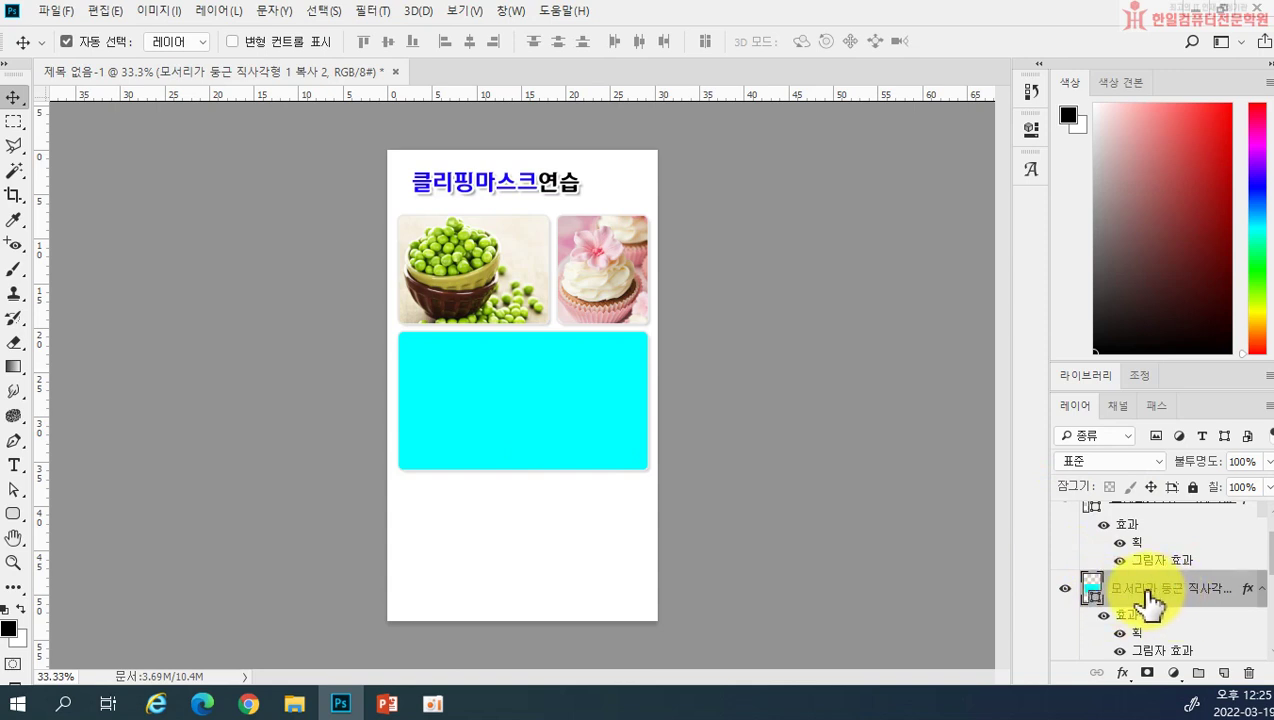
{"action": "scroll", "coordinate": [1140, 560], "scroll_direction": "down", "scroll_amount": 1}
{"action": "mouse_move", "coordinate": [1160, 589]}
{"action": "left_mouse_down"}
{"action": "mouse_move", "coordinate": [1178, 672]}
{"action": "mouse_move", "coordinate": [1143, 595]}
{"action": "left_mouse_up"}
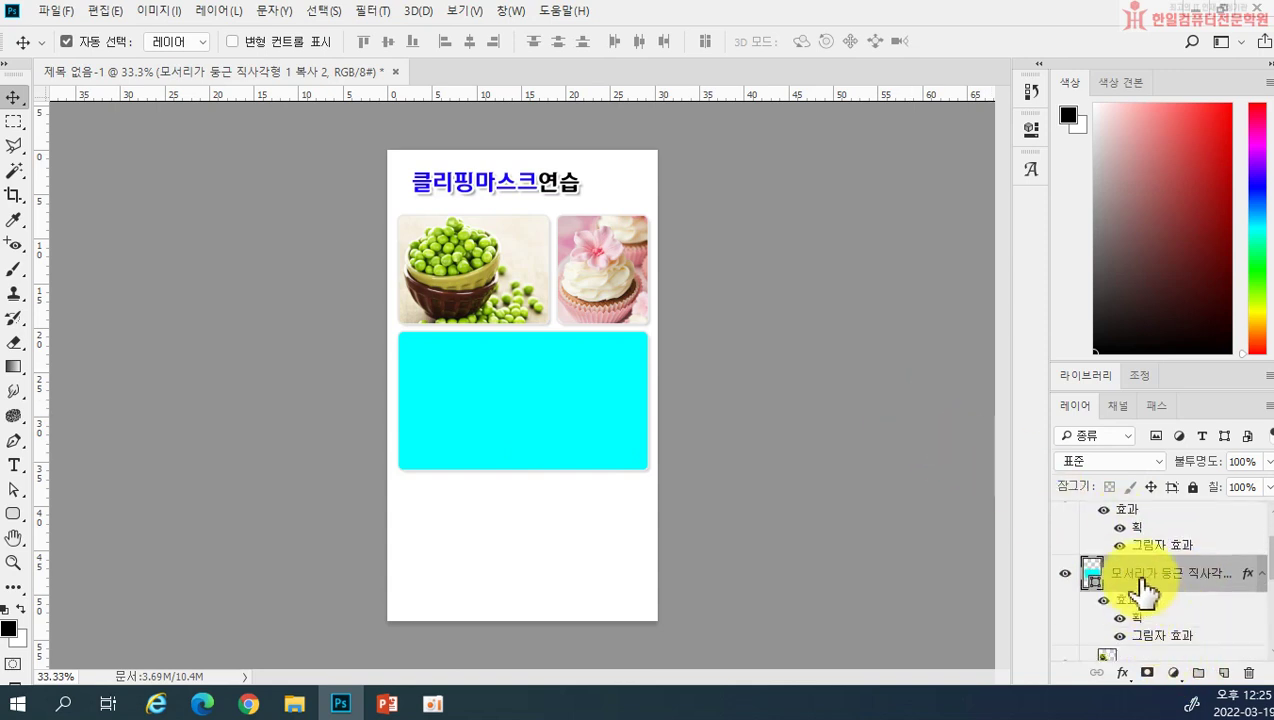
{"action": "left_click", "coordinate": [57, 12]}
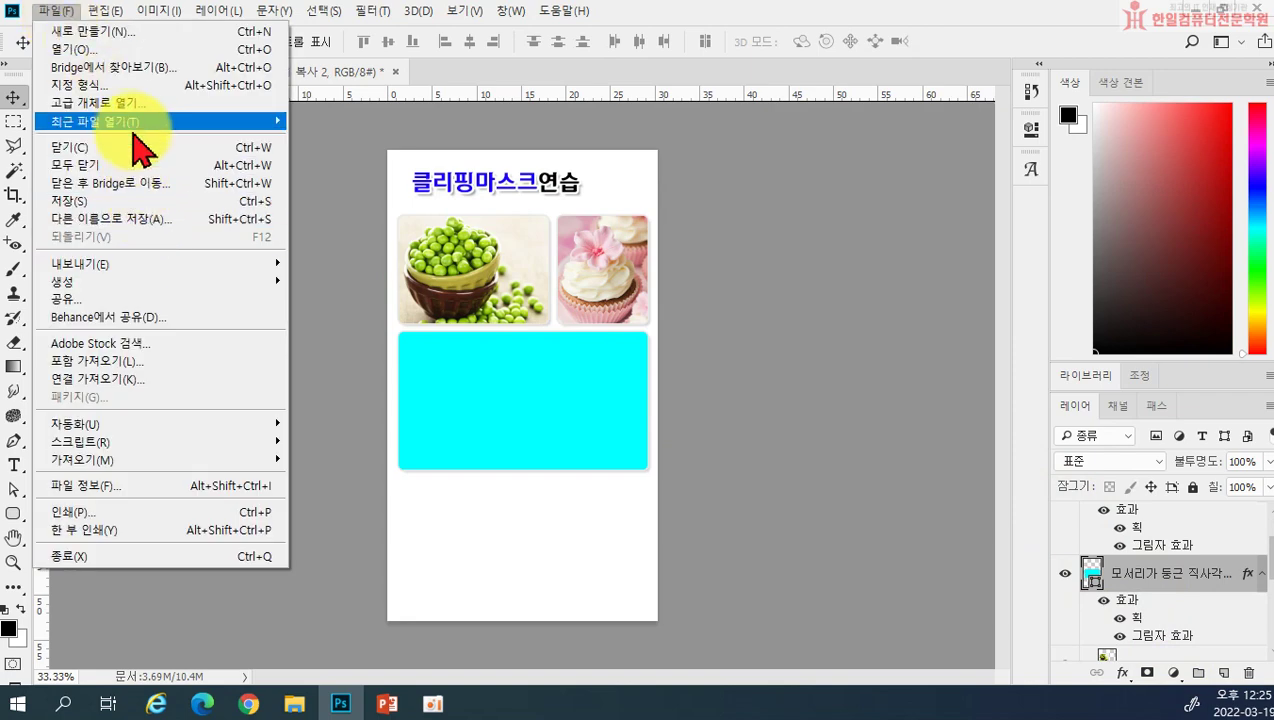
{"action": "left_click", "coordinate": [150, 368]}
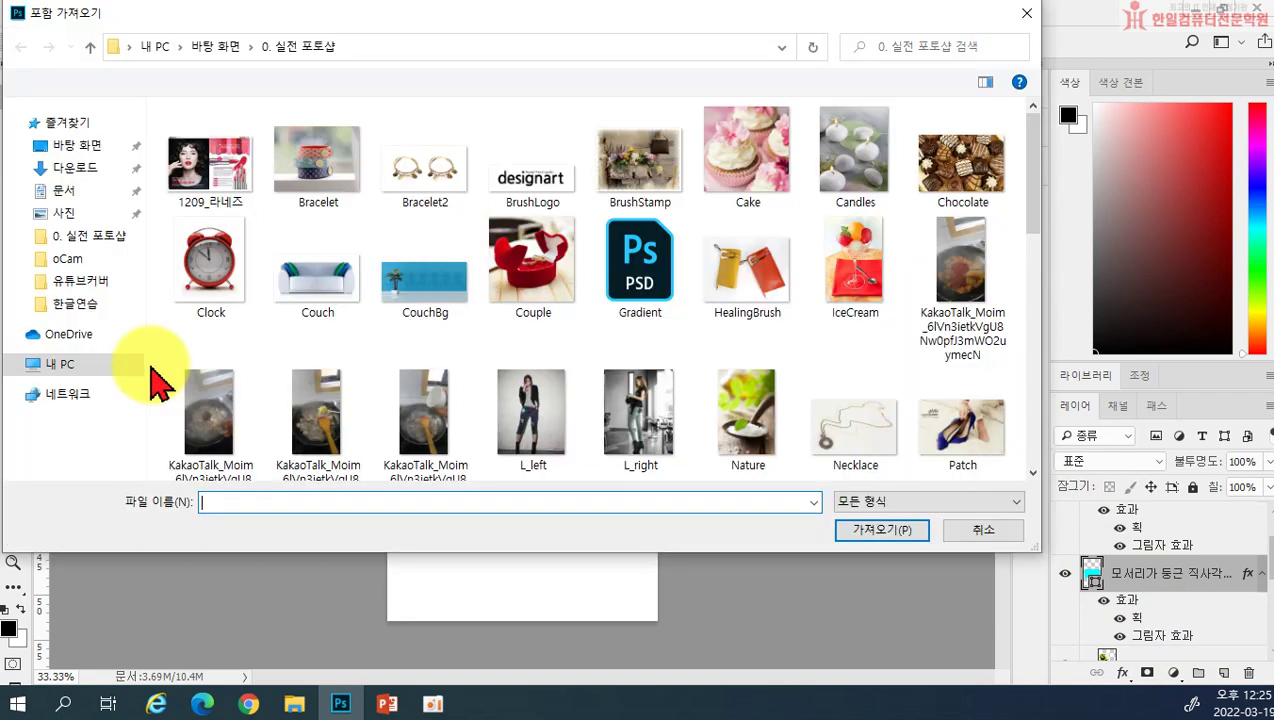
{"action": "scroll", "coordinate": [700, 390], "scroll_direction": "down", "scroll_amount": 3}
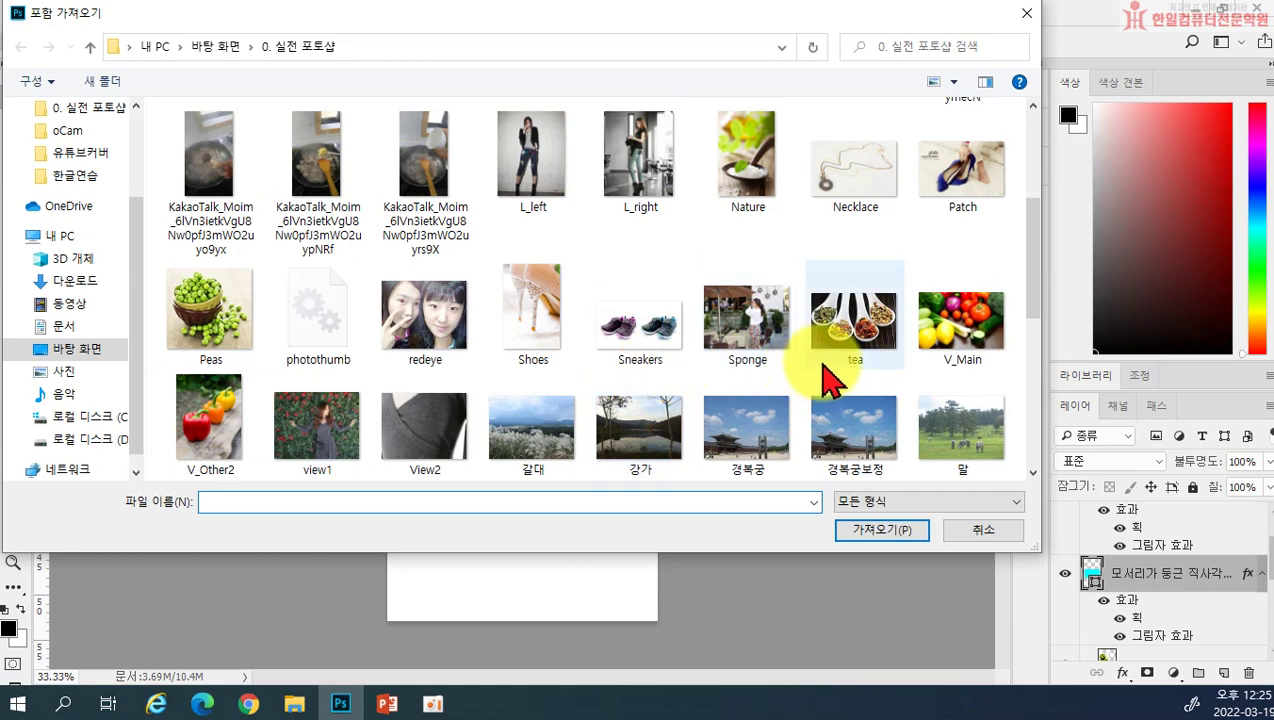
{"action": "left_click", "coordinate": [930, 340]}
{"action": "left_click", "coordinate": [880, 530]}
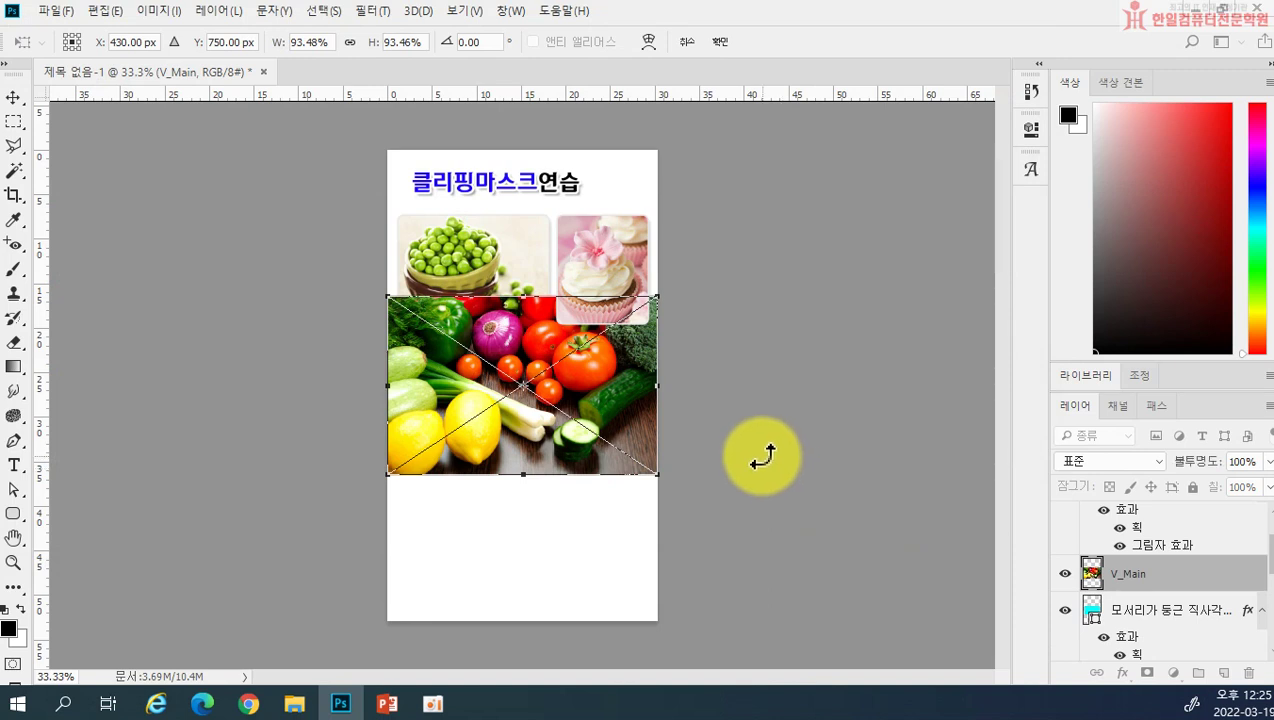
{"action": "key", "text": "Return"}
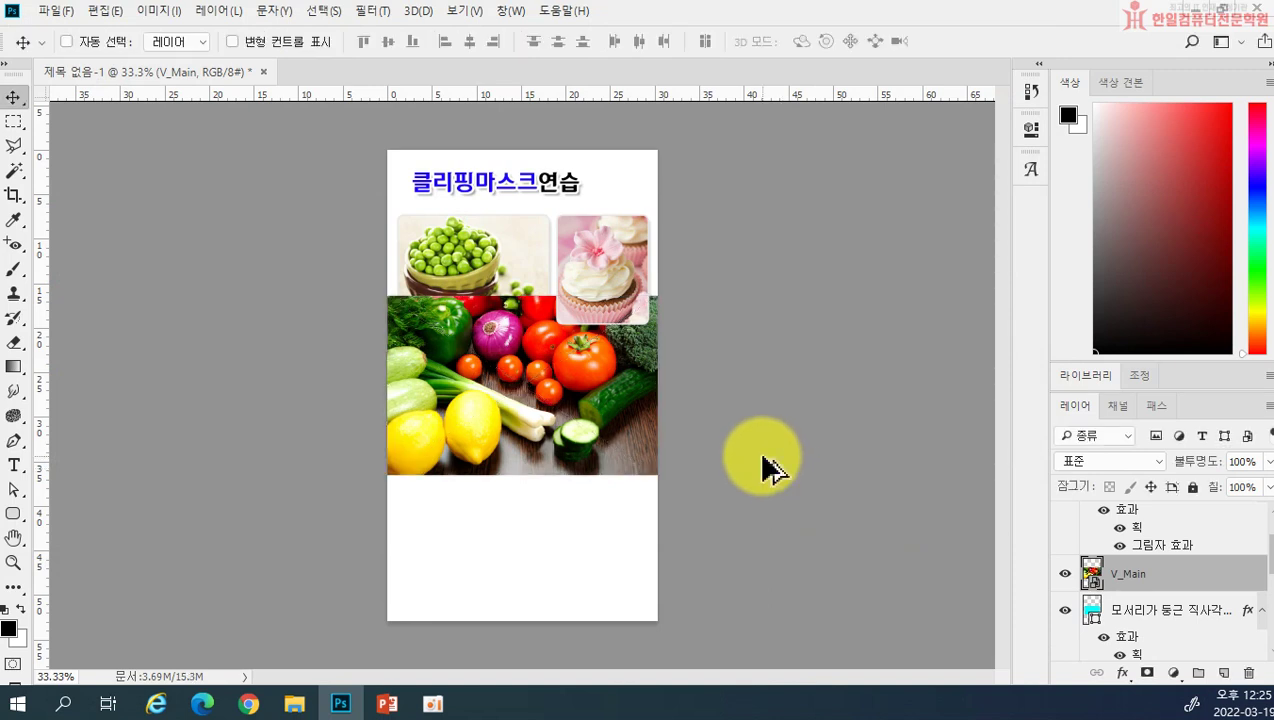
Clip the V_Main photo into the large lower rectangle with a clipping mask and shift it down slightly inside
{"action": "key", "text": "ctrl+alt+g"}
{"action": "left_click_drag", "start_coordinate": [574, 412], "coordinate": [517, 390]}
{"action": "scroll", "coordinate": [1170, 555], "scroll_direction": "up", "scroll_amount": 2}
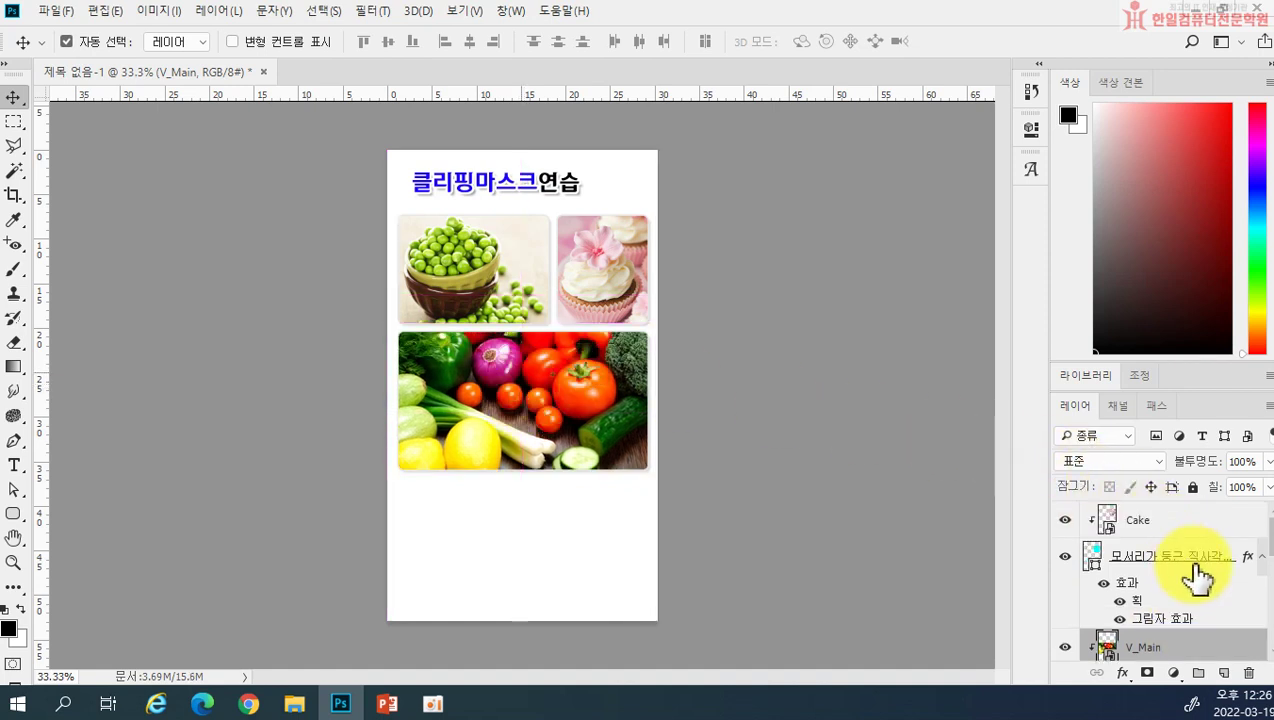
{"action": "scroll", "coordinate": [1197, 577], "scroll_direction": "down", "scroll_amount": 1}
{"action": "scroll", "coordinate": [1197, 577], "scroll_direction": "up", "scroll_amount": 3}
{"action": "scroll", "coordinate": [1196, 577], "scroll_direction": "down", "scroll_amount": 2}
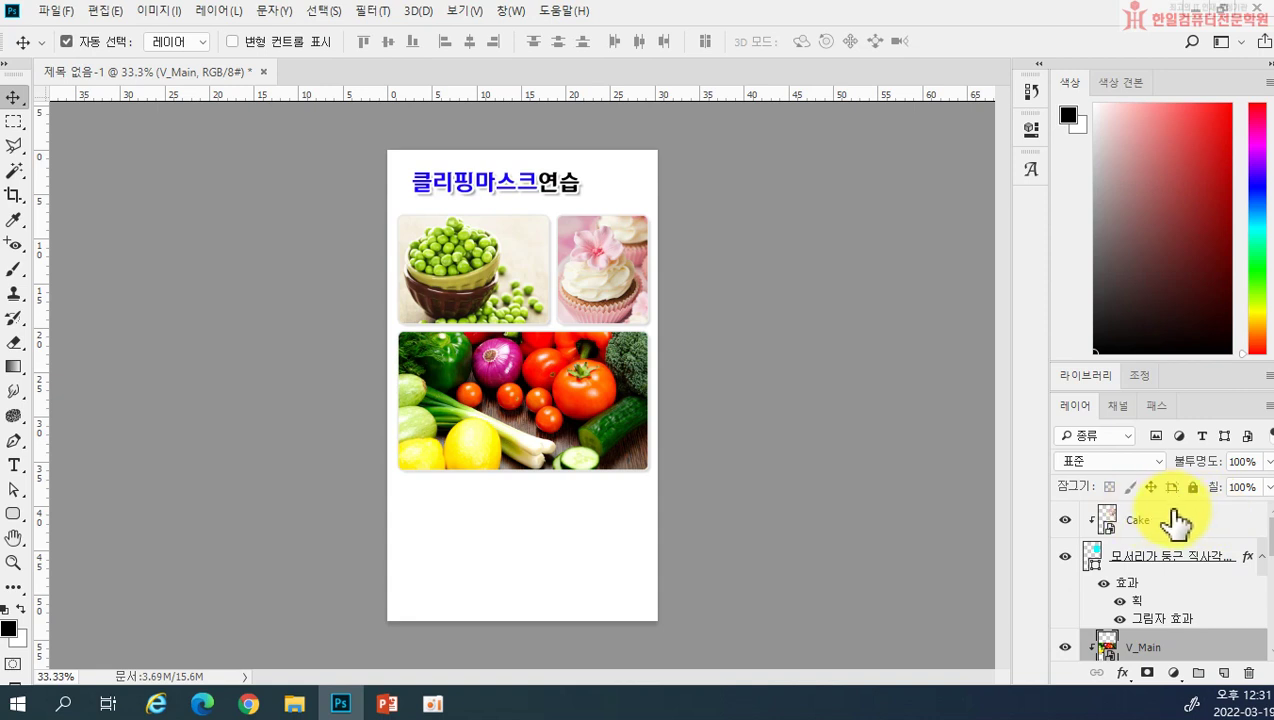
Add the black text "완두콩" above the Cake layer, over the lower part of the Peas photo, at 36 pt
{"action": "left_click", "coordinate": [1174, 526]}
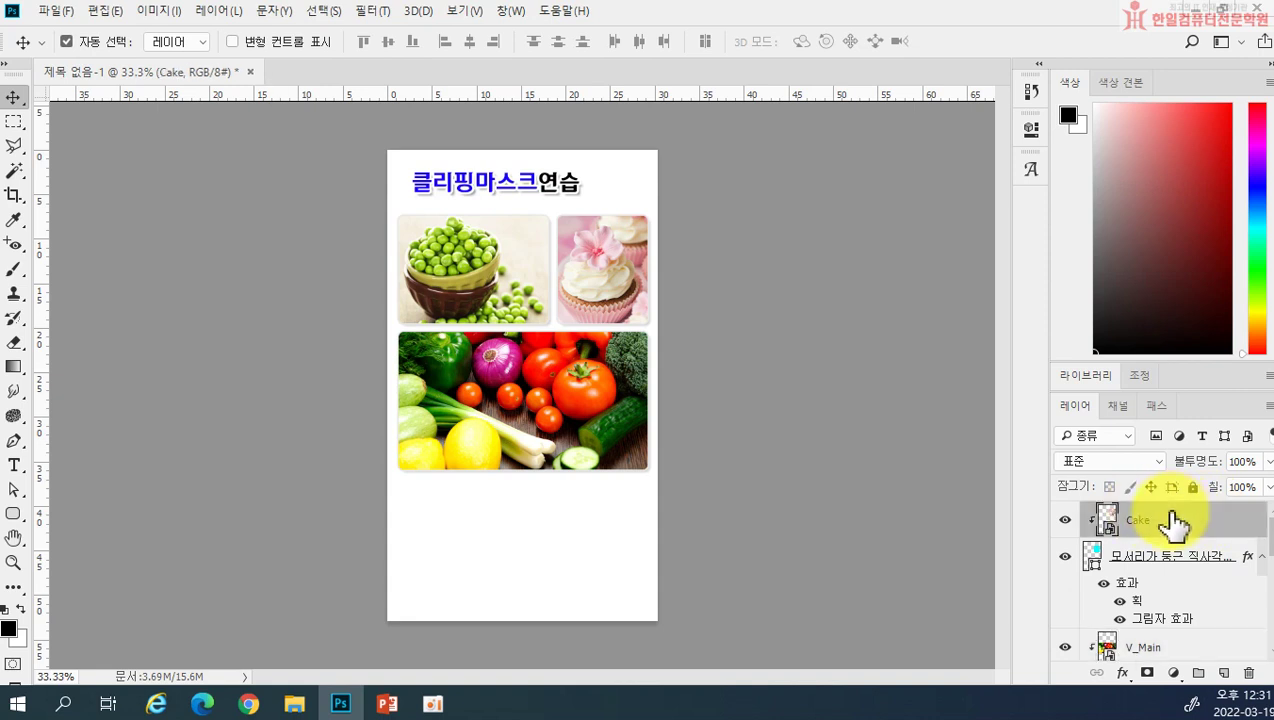
{"action": "scroll", "coordinate": [1192, 585], "scroll_direction": "down", "scroll_amount": 3}
{"action": "scroll", "coordinate": [1196, 597], "scroll_direction": "up", "scroll_amount": 5}
{"action": "left_click", "coordinate": [15, 466]}
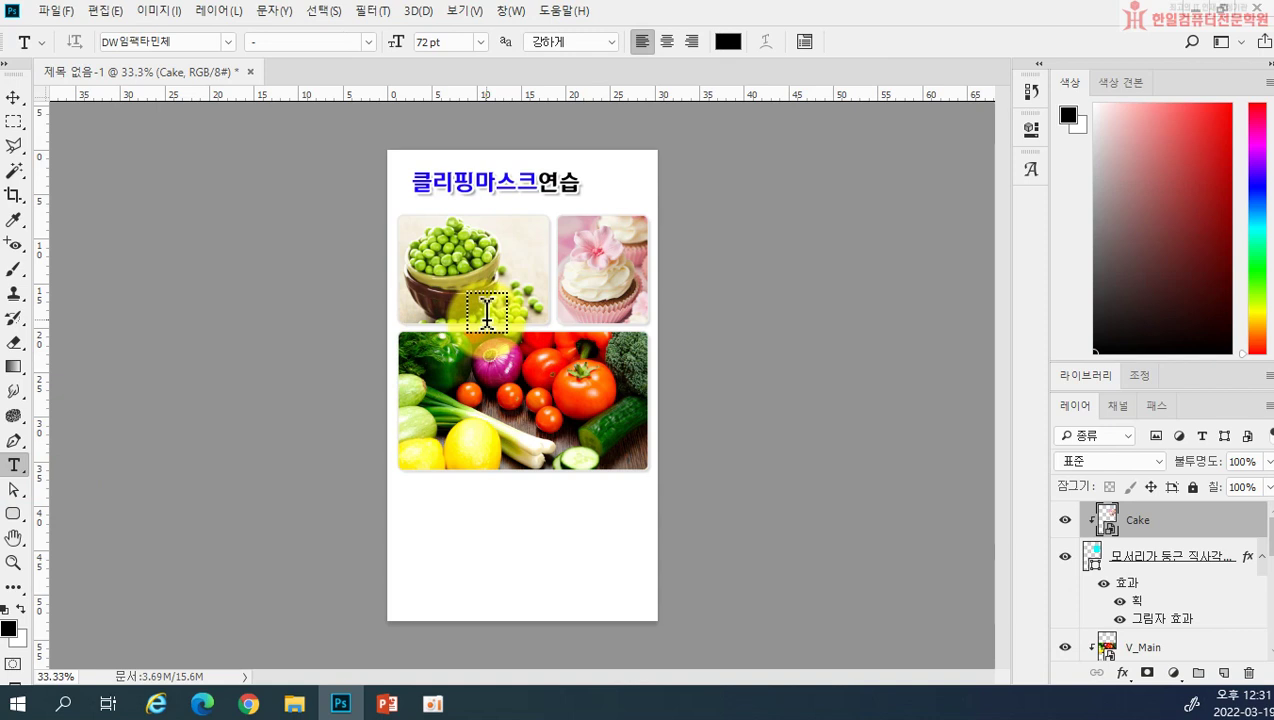
{"action": "left_click", "coordinate": [668, 366]}
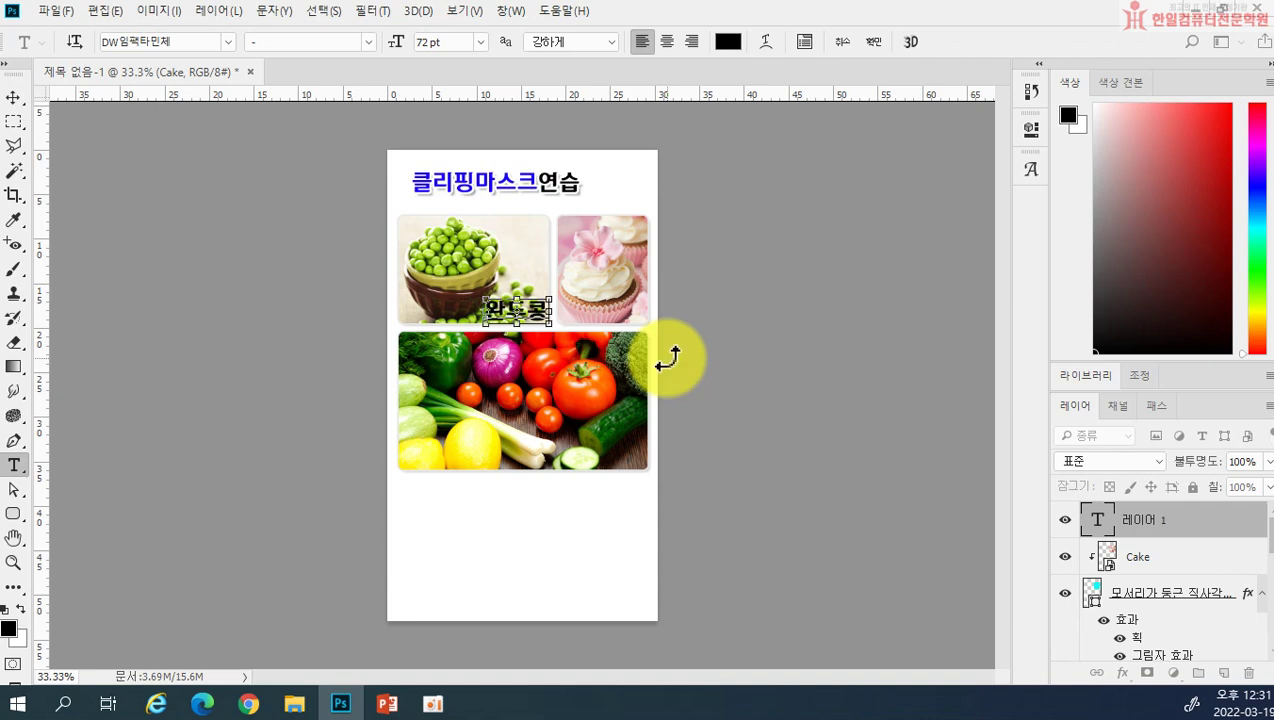
{"action": "key", "text": "ctrl+Return"}
{"action": "left_click", "coordinate": [480, 42]}
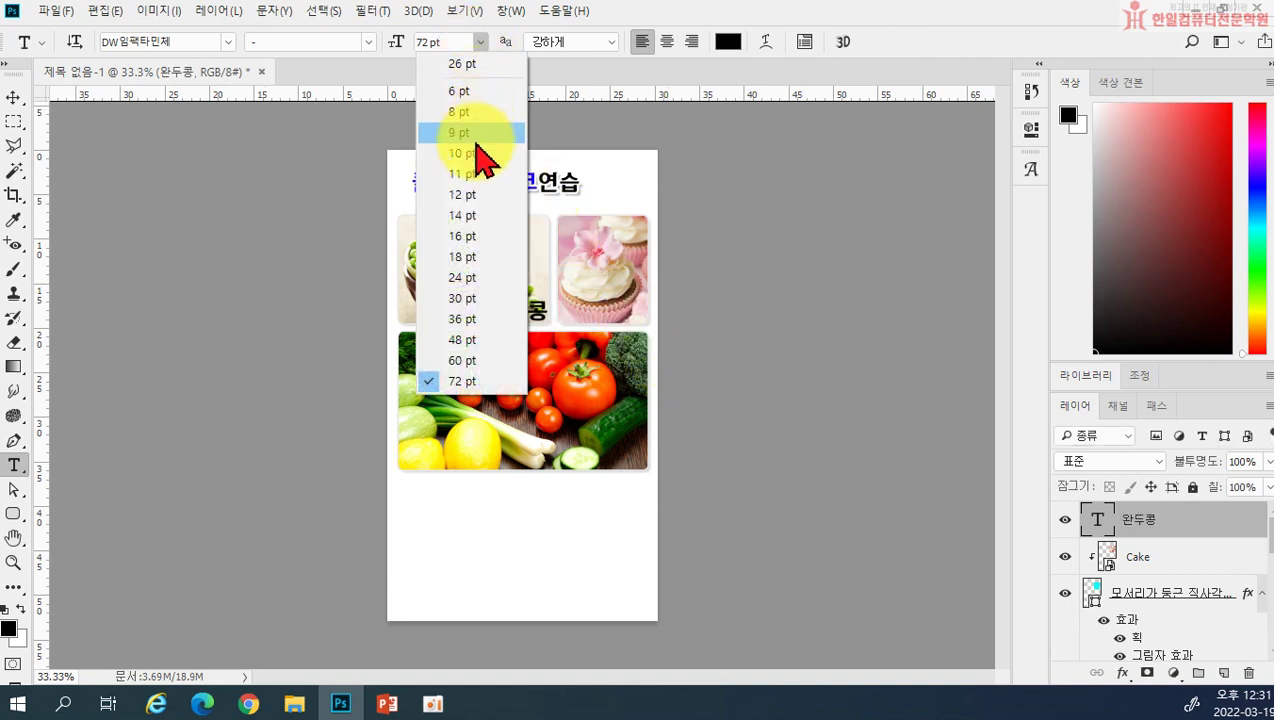
{"action": "left_click", "coordinate": [464, 319]}
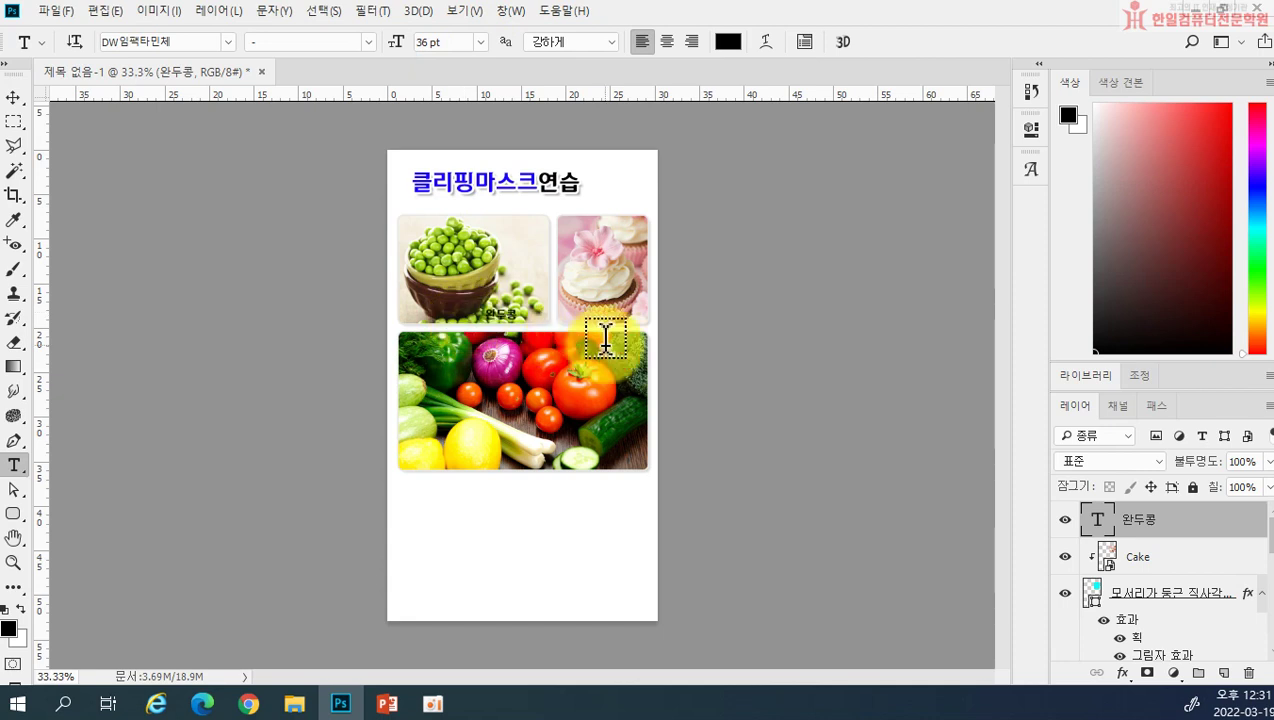
Scale the "완두콩" text to about 137% and move it into the Peas photo's lower-right corner
{"action": "key", "text": "ctrl+t"}
{"action": "mouse_move", "coordinate": [520, 307]}
{"action": "left_mouse_down"}
{"action": "mouse_move", "coordinate": [529, 293]}
{"action": "mouse_move", "coordinate": [523, 318]}
{"action": "left_mouse_up"}
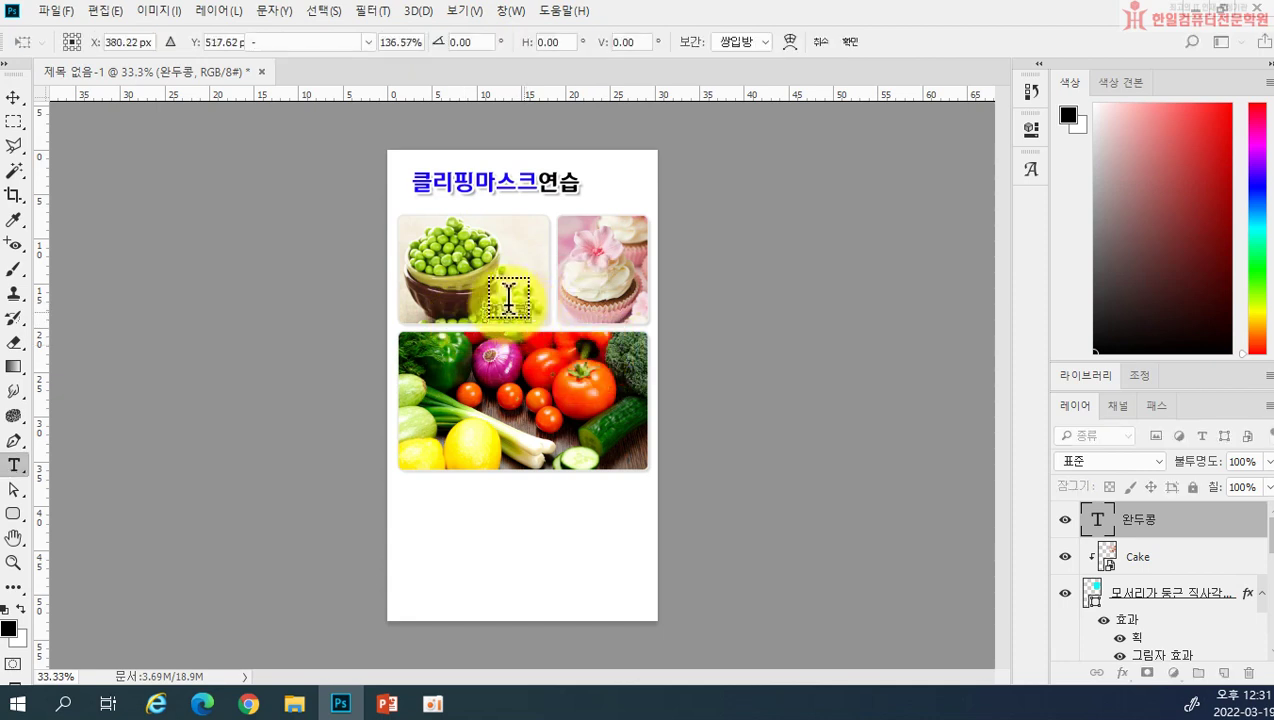
{"action": "key", "text": "Return"}
{"action": "left_click", "coordinate": [14, 97]}
{"action": "left_click_drag", "start_coordinate": [497, 300], "coordinate": [531, 323]}
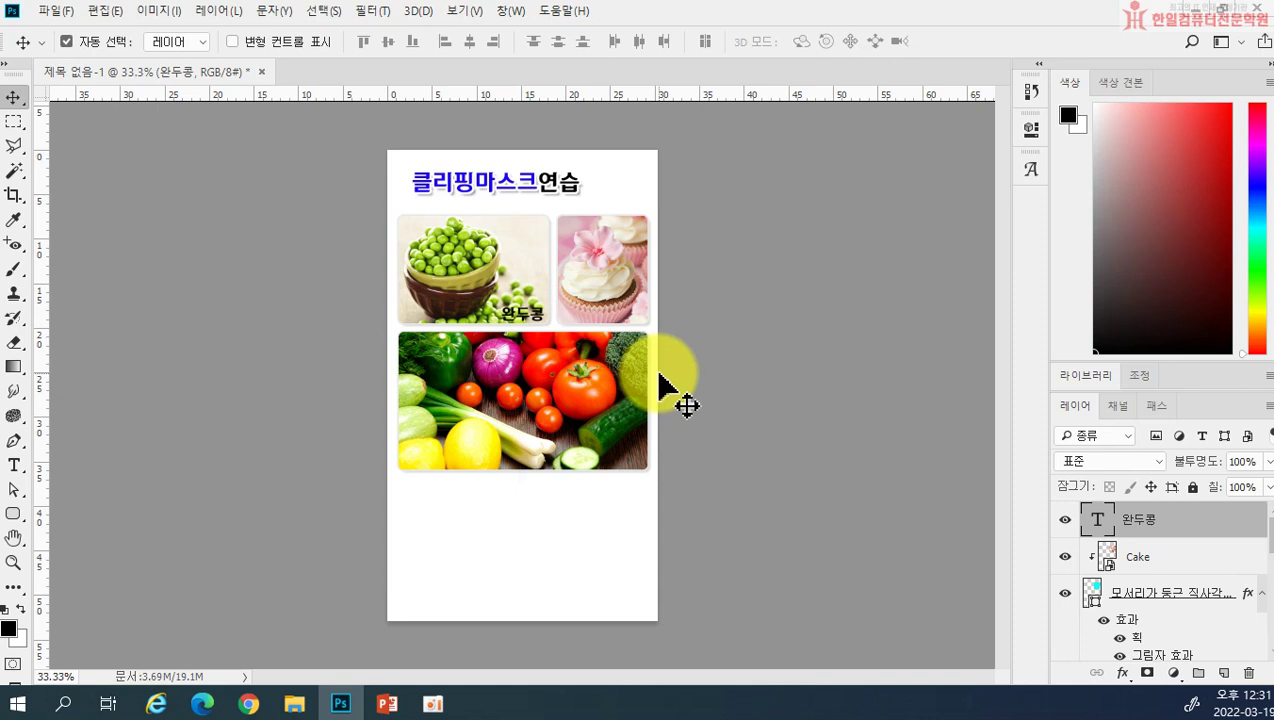
Give the "완두콩" text a 6 px white outside stroke and a drop shadow
{"action": "double_click", "coordinate": [1233, 530]}
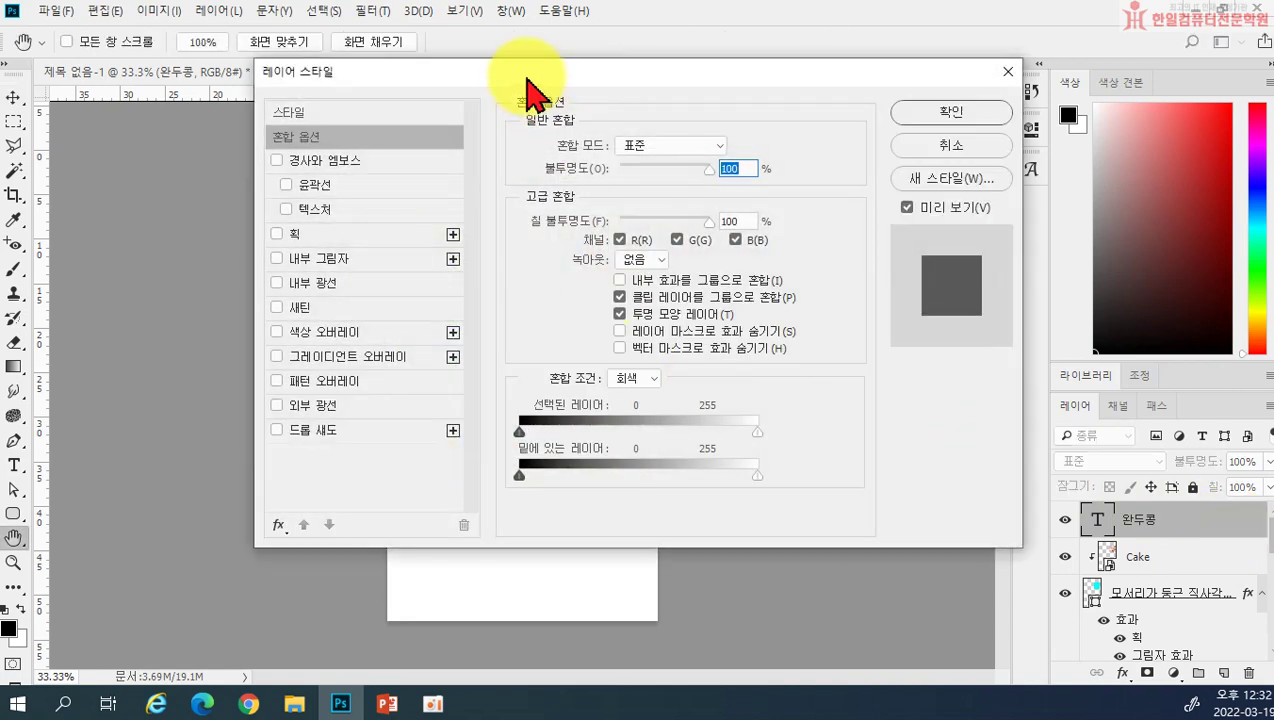
{"action": "left_click_drag", "start_coordinate": [529, 79], "coordinate": [857, 130]}
{"action": "left_click", "coordinate": [645, 280]}
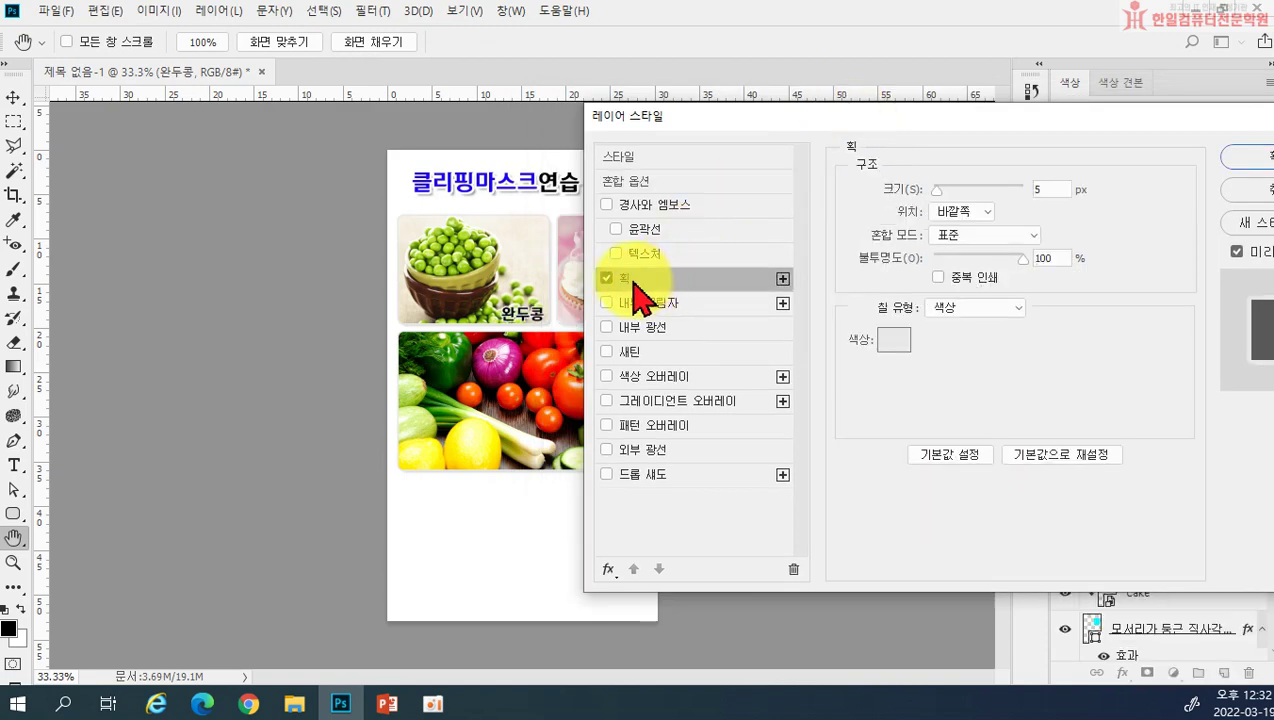
{"action": "left_click", "coordinate": [896, 342]}
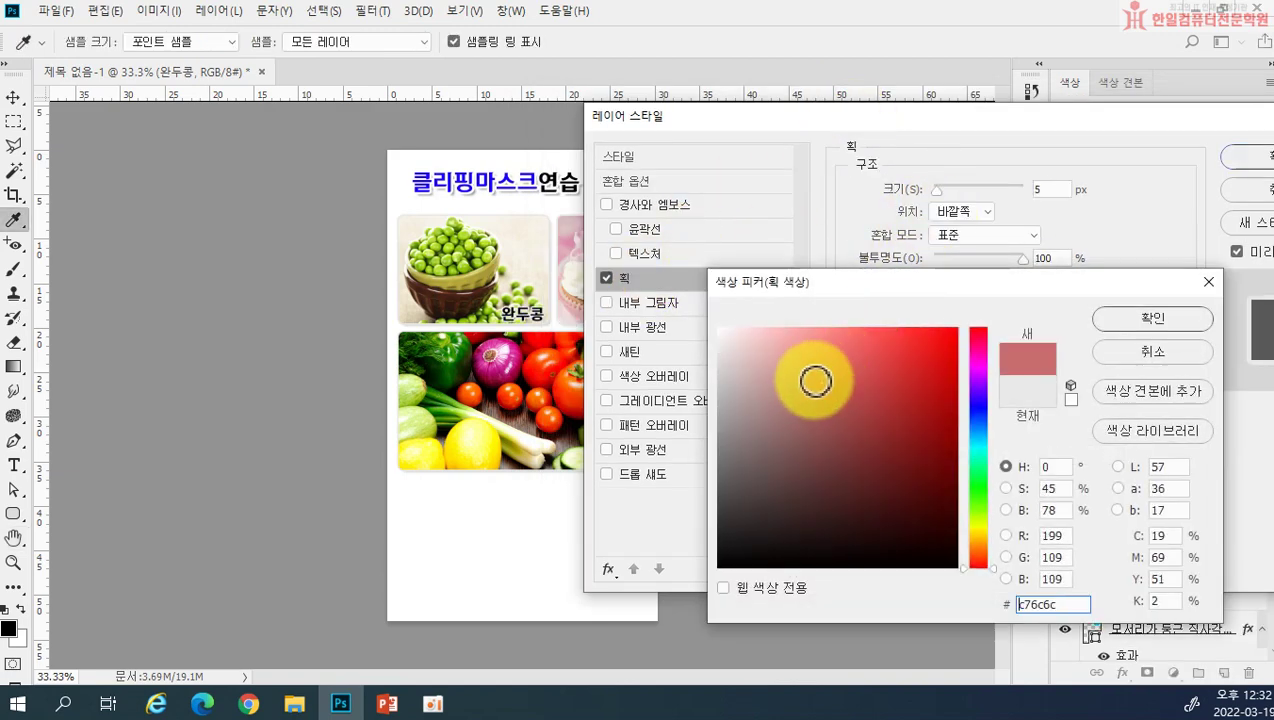
{"action": "left_click", "coordinate": [1110, 320]}
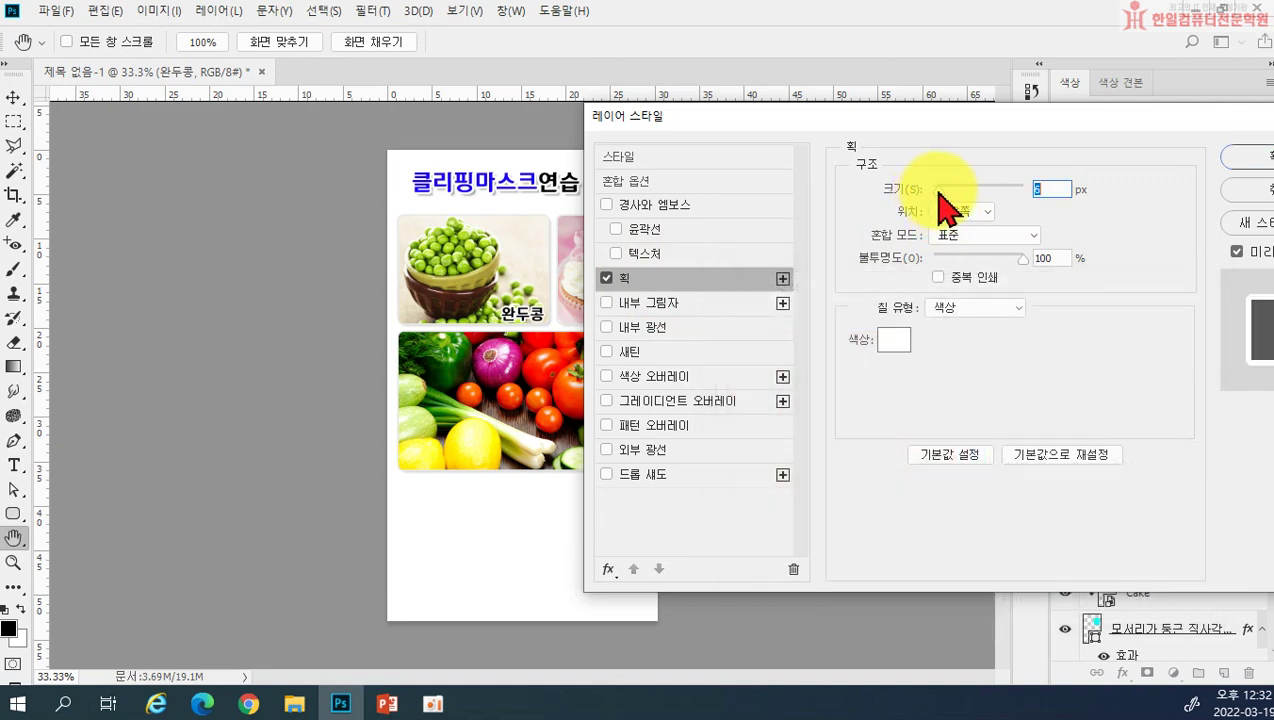
{"action": "left_click", "coordinate": [661, 477]}
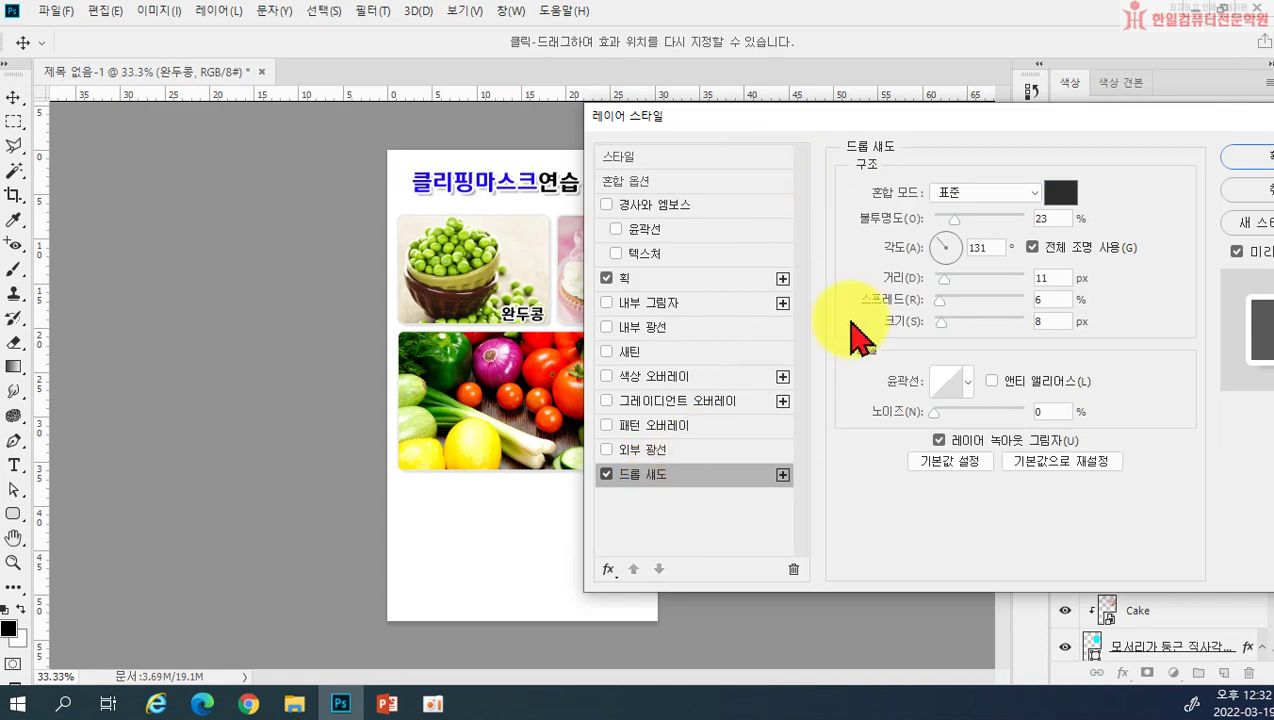
{"action": "left_click", "coordinate": [1241, 157]}
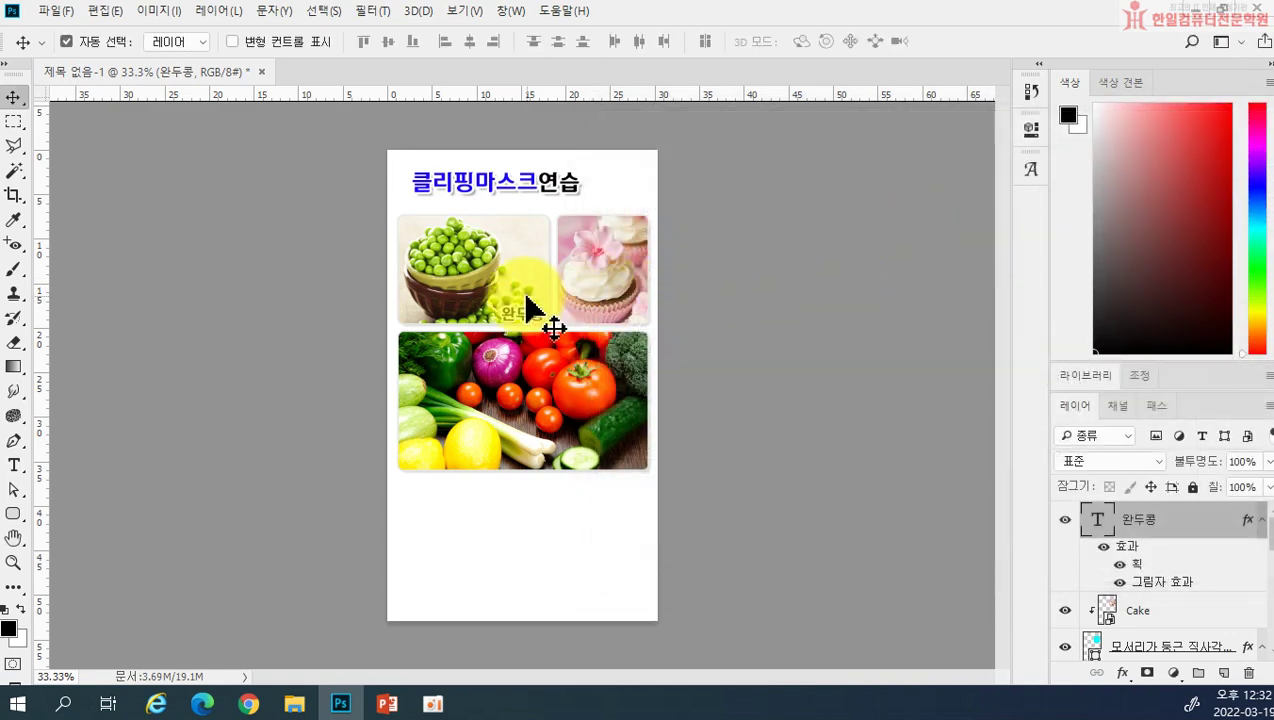
Duplicate the styled "완두콩" label into the lower-right corners of the Cake and V_Main photos
{"action": "left_click_drag", "start_coordinate": [528, 318], "coordinate": [622, 312]}
{"action": "key", "text": "ctrl+z"}
{"action": "left_click_drag", "start_coordinate": [530, 318], "coordinate": [628, 472]}
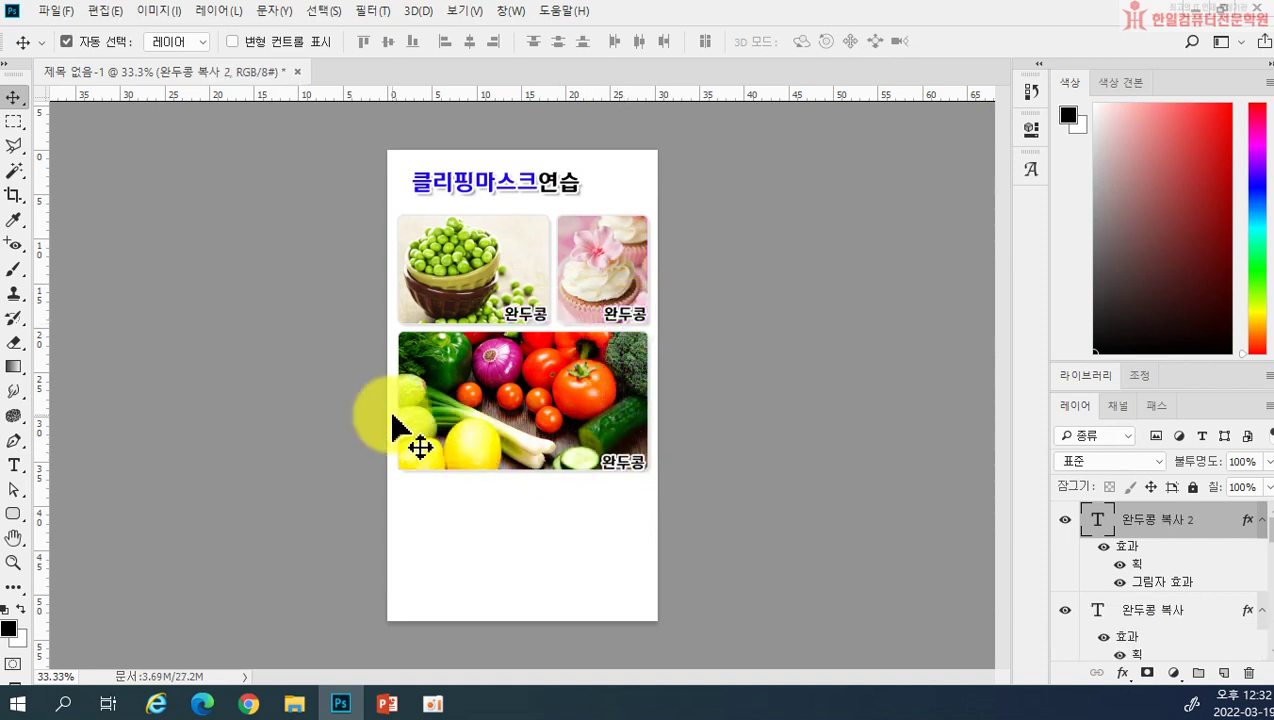
Change the Cake photo's label to "컵케이크" and move it about 1.8 cm left to fit inside the photo
{"action": "left_click", "coordinate": [14, 465]}
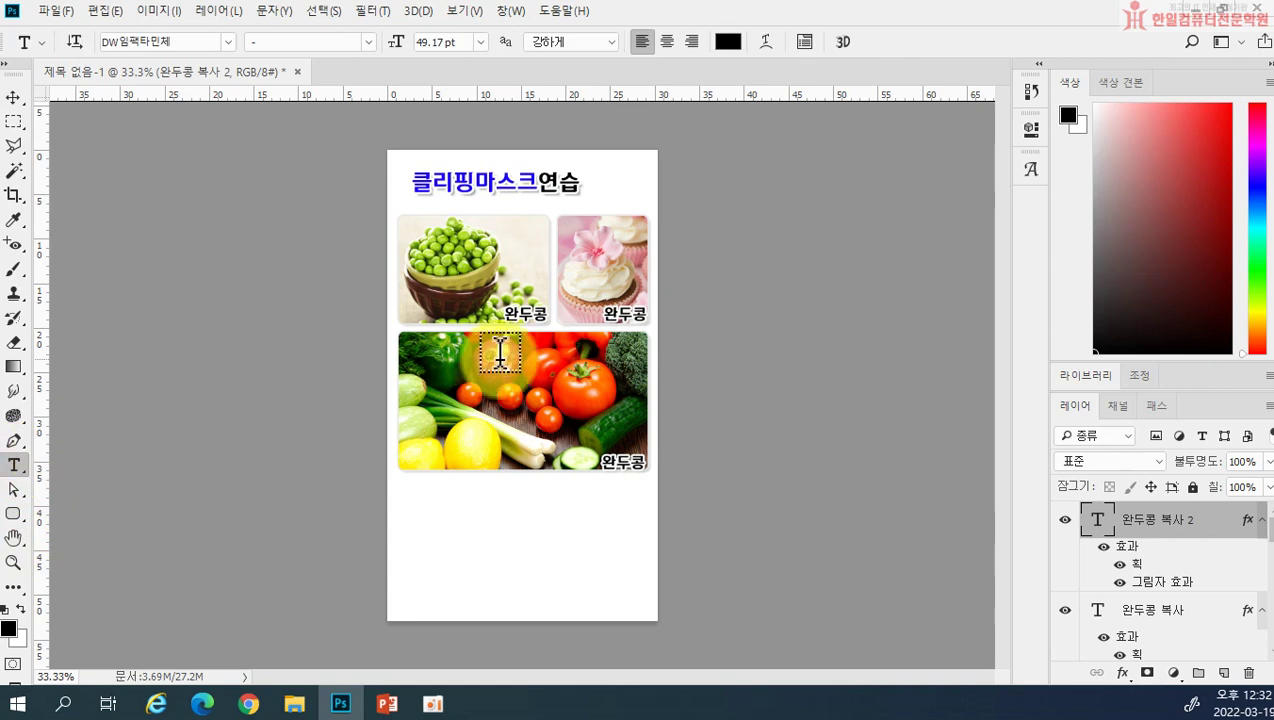
{"action": "left_click", "coordinate": [641, 313]}
{"action": "left_click_drag", "start_coordinate": [641, 313], "coordinate": [686, 350]}
{"action": "type", "text": "컵"}
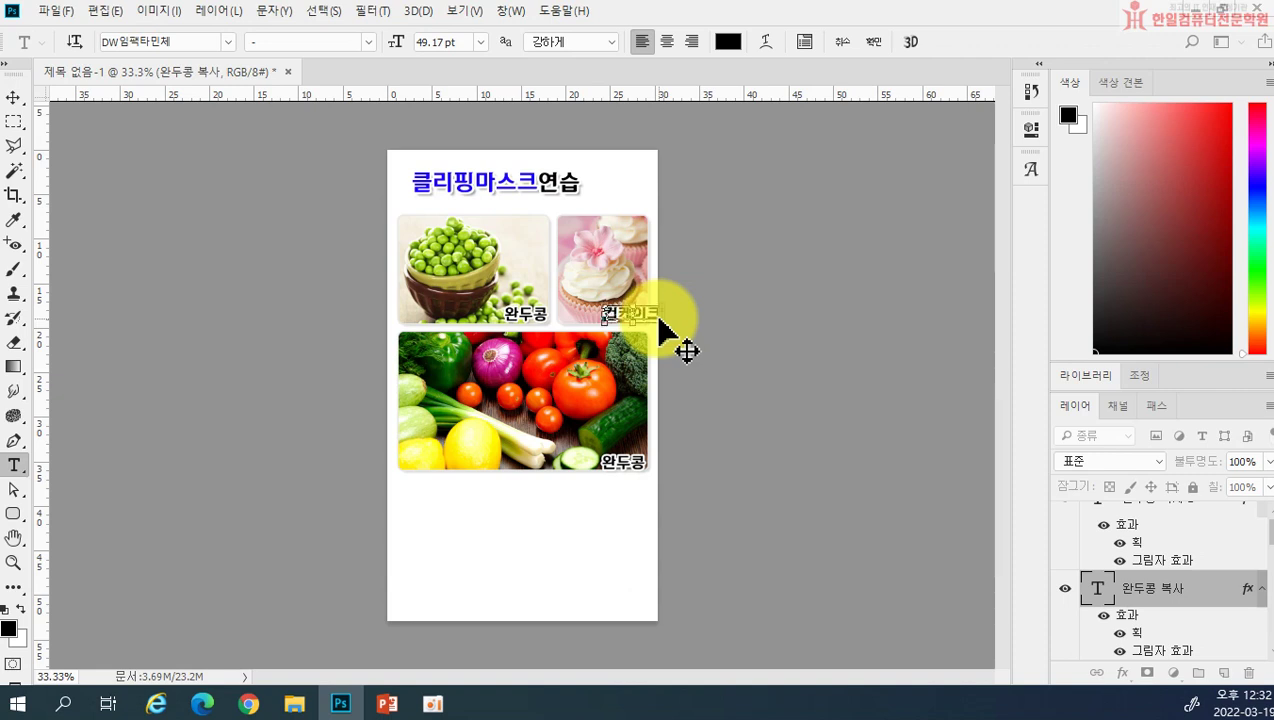
{"action": "type", "text": "케이크"}
{"action": "left_click", "coordinate": [660, 325]}
{"action": "left_click_drag", "start_coordinate": [629, 320], "coordinate": [614, 321]}
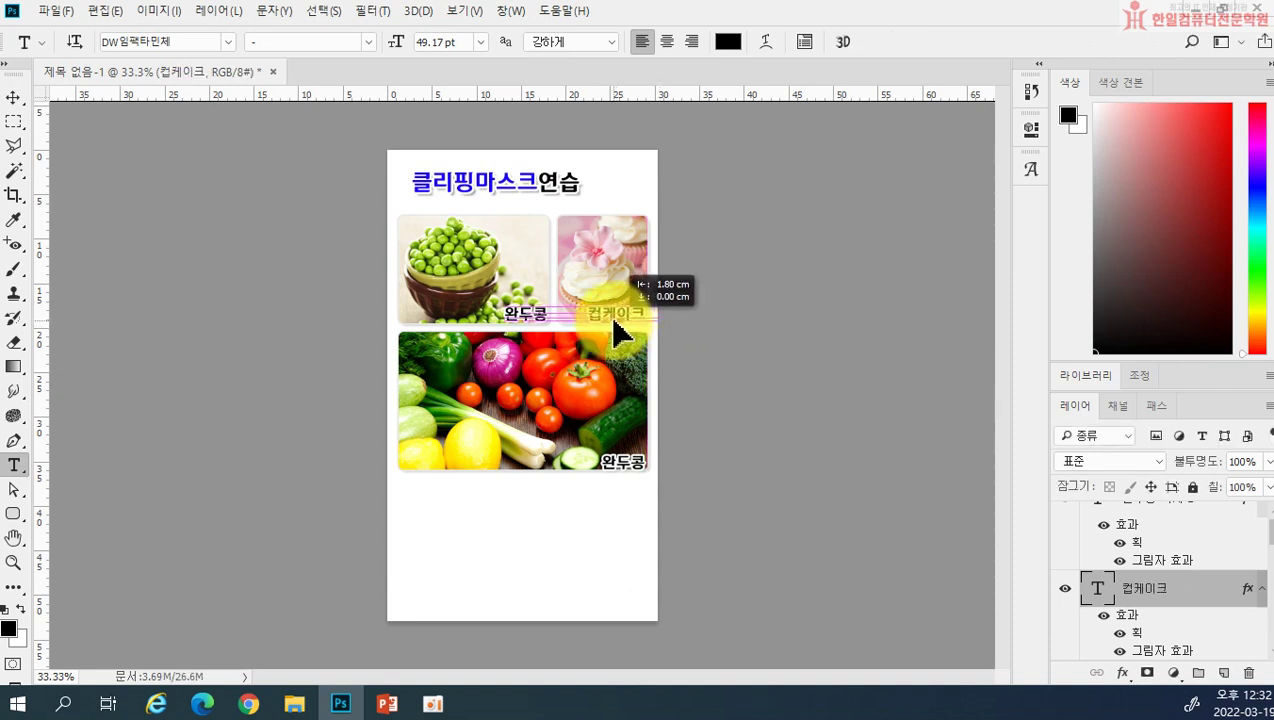
Change the vegetable photo's label to "채소모음" and move it left into the photo's lower-right corner
{"action": "left_click", "coordinate": [615, 460], "text": "ctrl"}
{"action": "type", "text": "챵"}
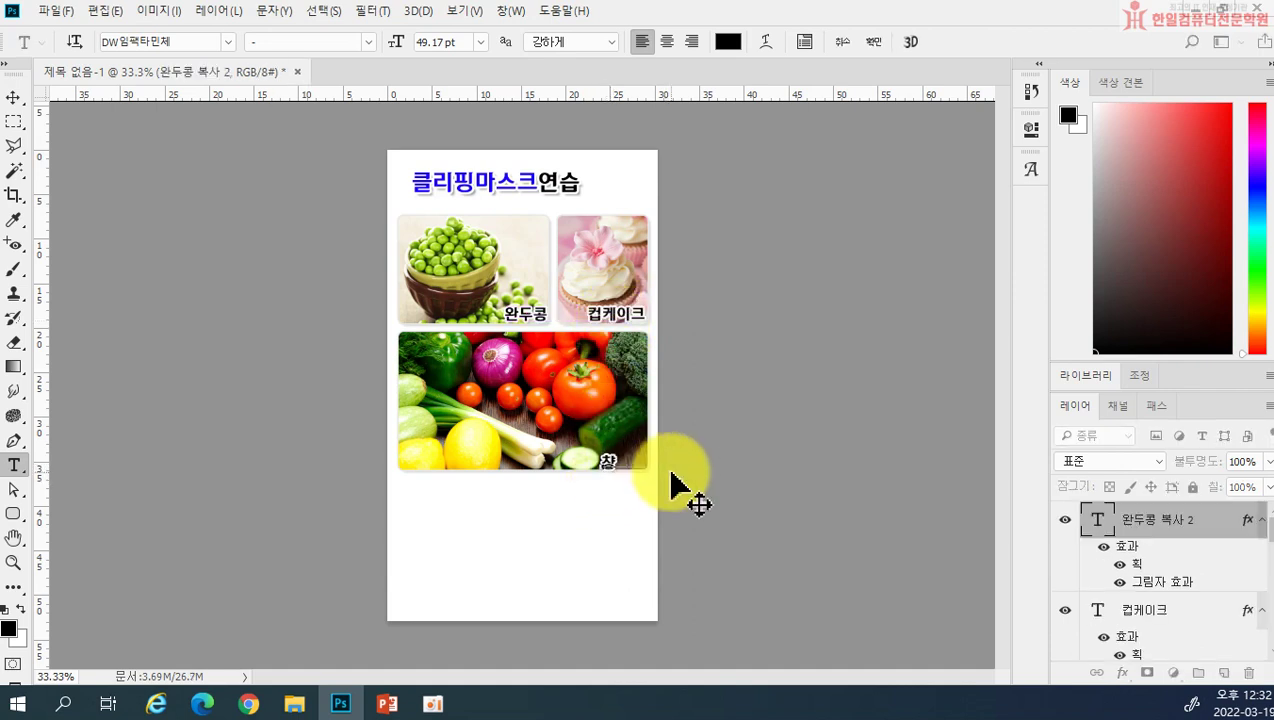
{"action": "type", "text": "채"}
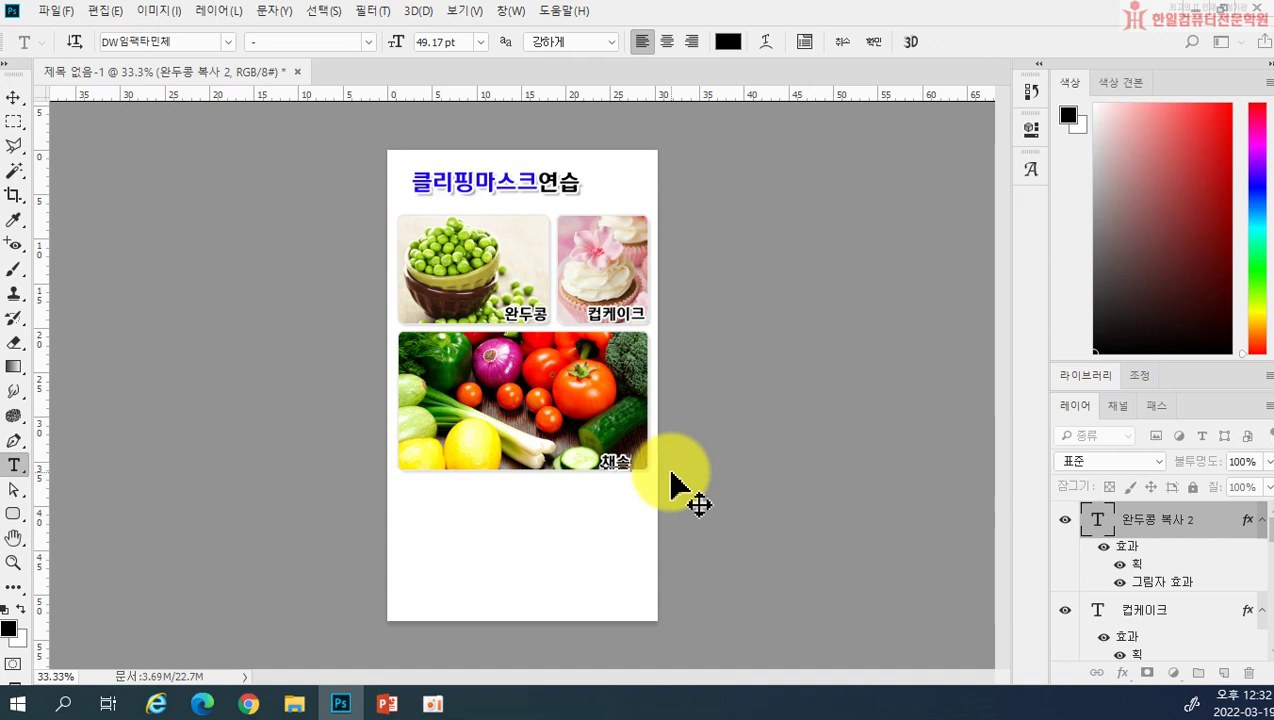
{"action": "type", "text": "소모음"}
{"action": "left_click_drag", "start_coordinate": [671, 472], "coordinate": [627, 478]}
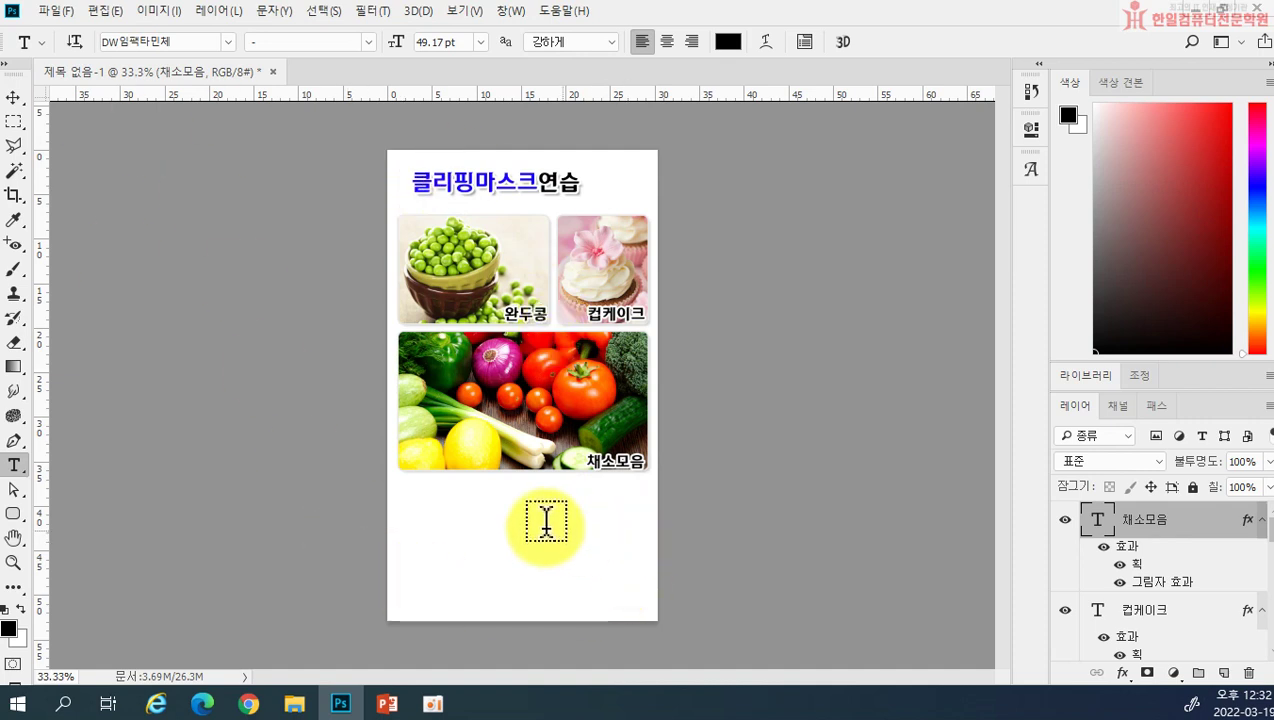
Add the 36 pt text line "오늘은 클리핑 마스크 연습을 해보았습니다." in the white area below the vegetable photo
{"action": "left_click", "coordinate": [407, 505]}
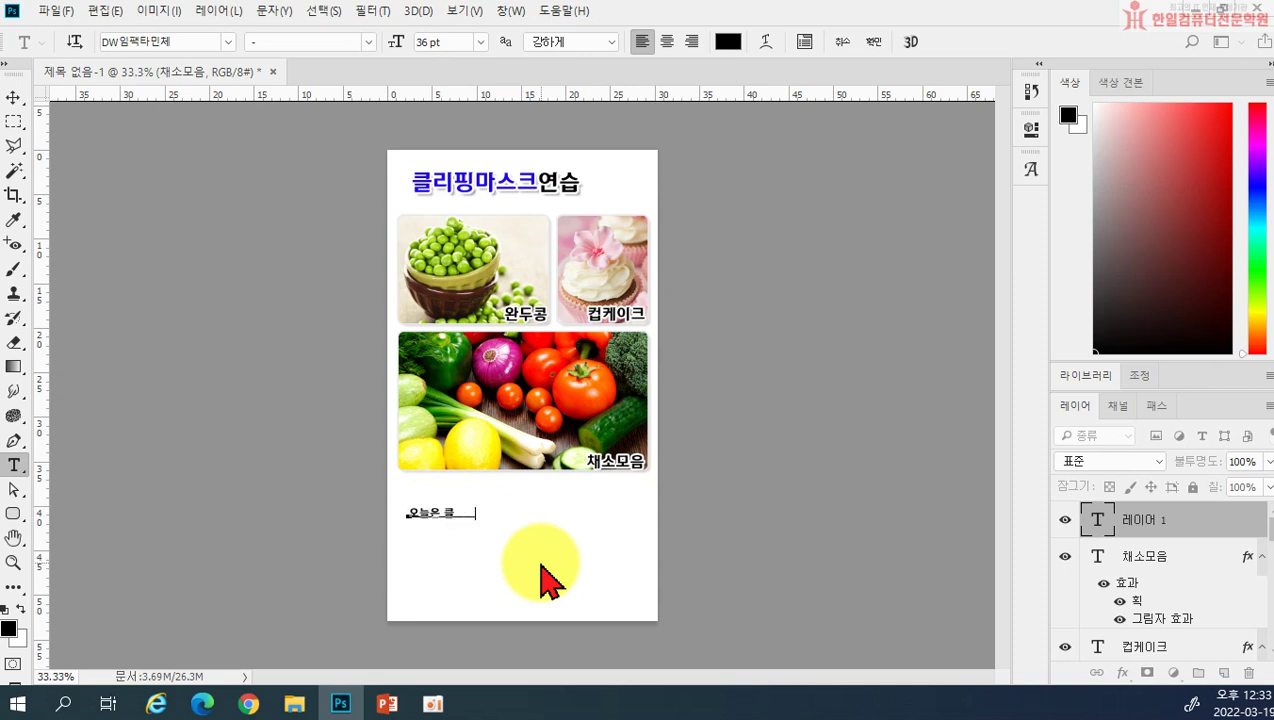
{"action": "type", "text": "오늘은 클리핑 마스크 연습을 해봅시"}
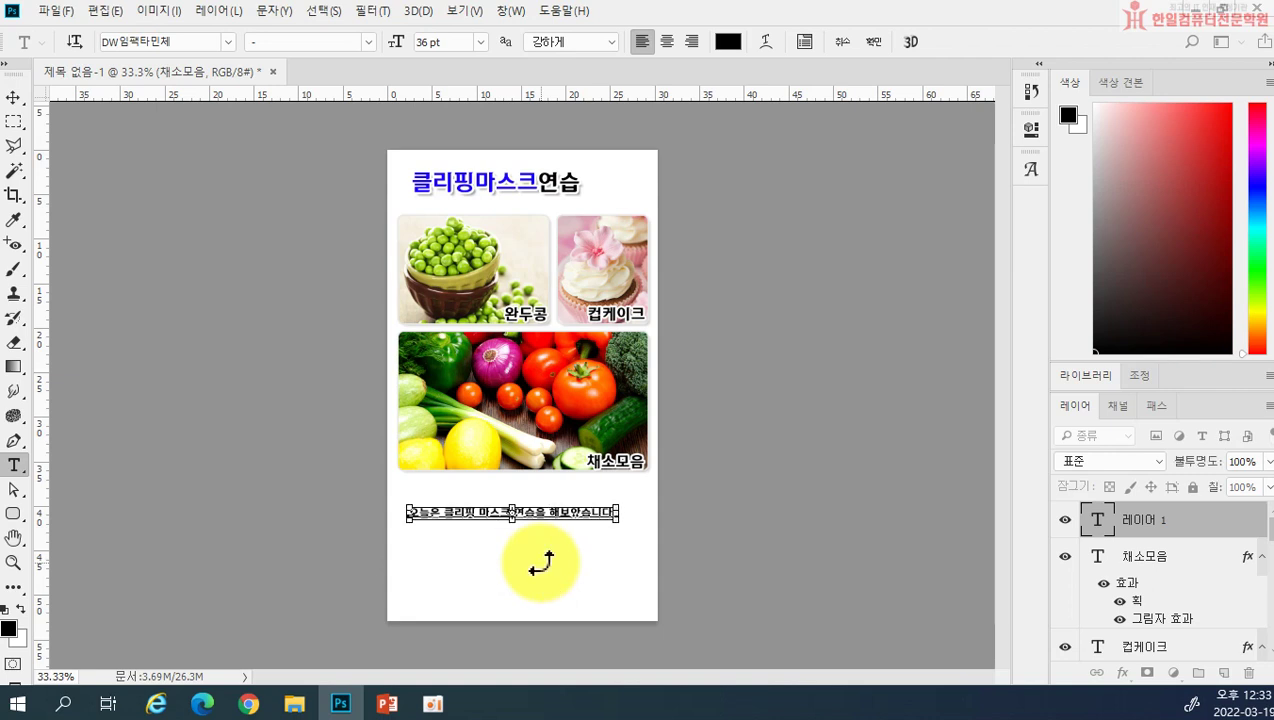
{"action": "key", "text": "ctrl+Return"}
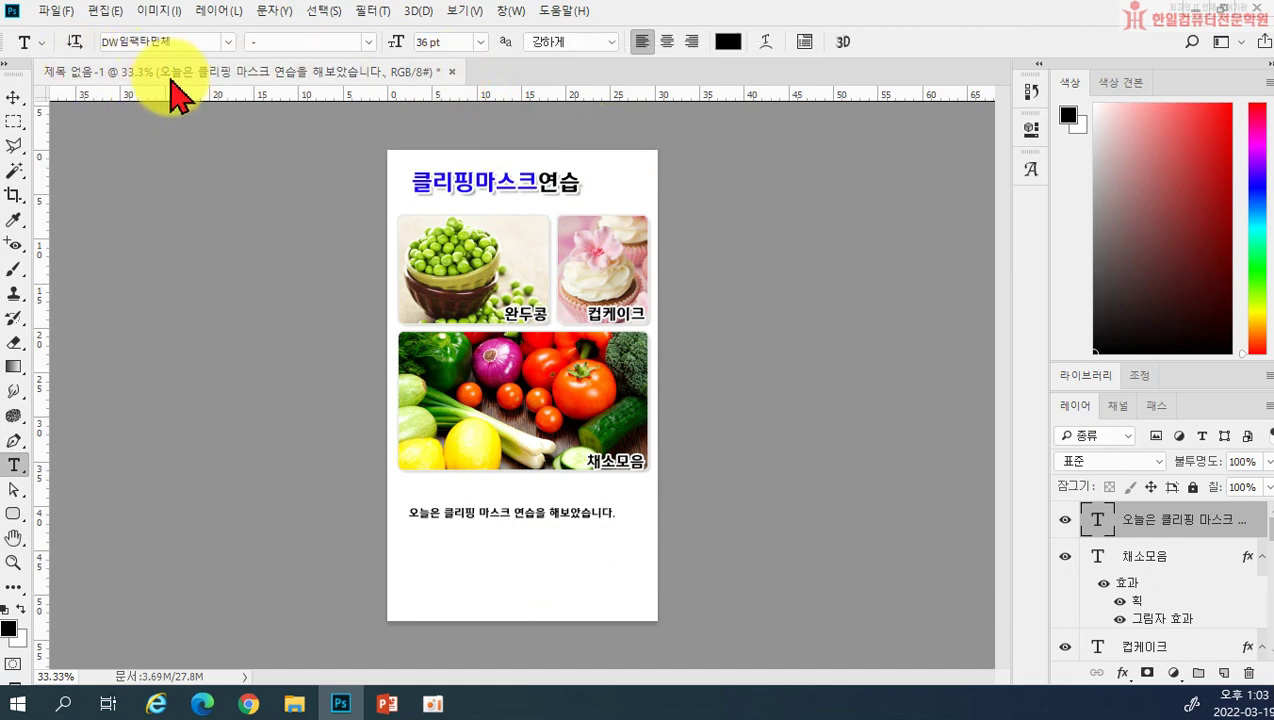
Start saving the layered document in Photoshop format to the 바탕 화면 (Desktop) folder, with its file name selected for editing
{"action": "left_click", "coordinate": [55, 12]}
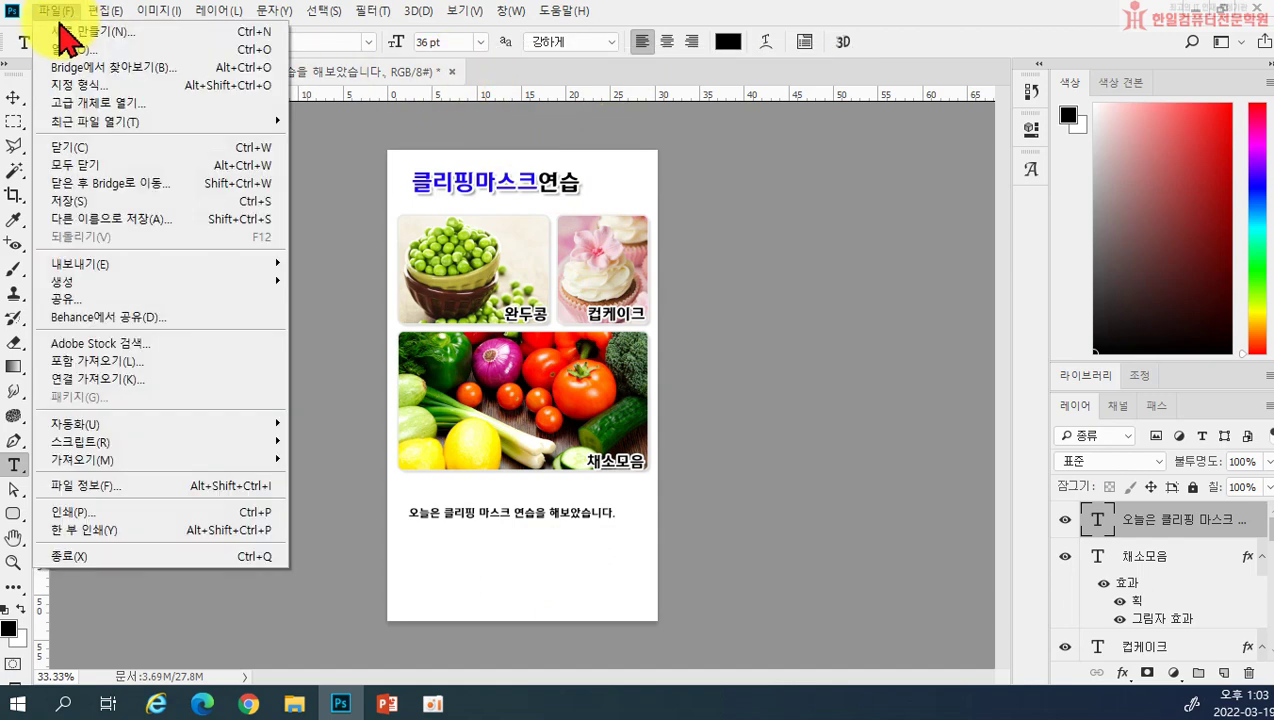
{"action": "left_click", "coordinate": [92, 203]}
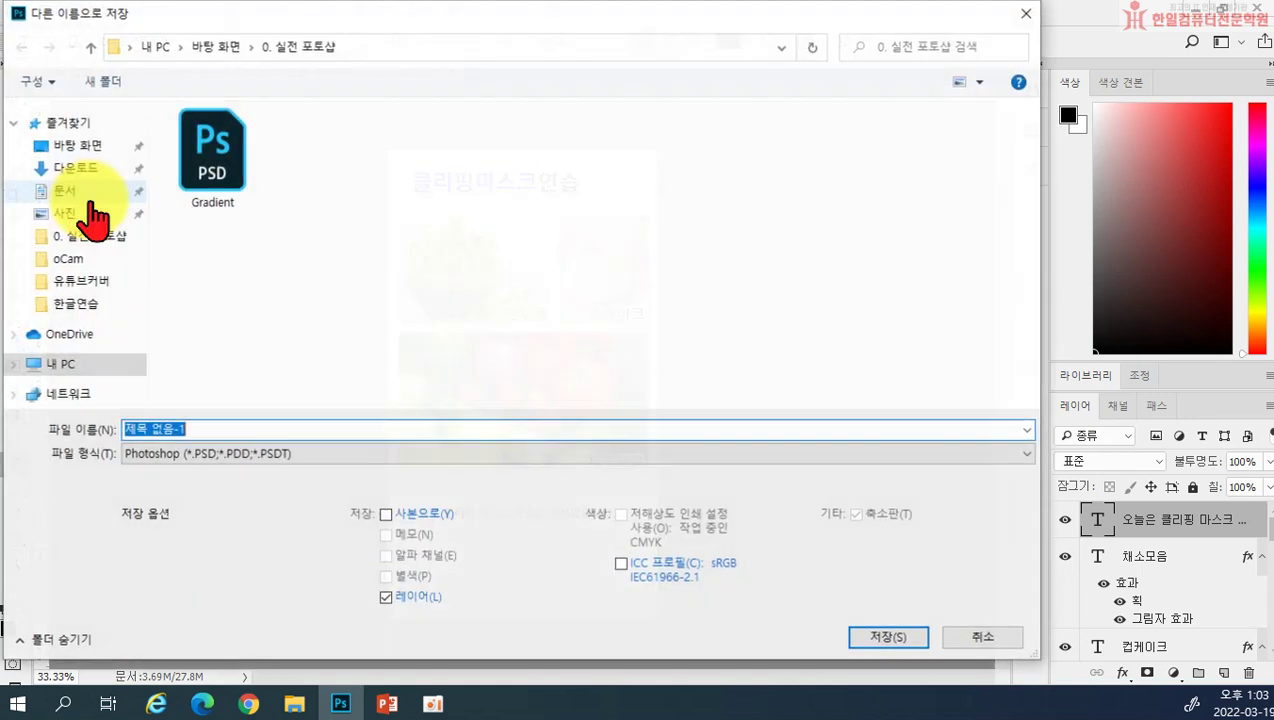
{"action": "scroll", "coordinate": [100, 180], "scroll_direction": "up", "scroll_amount": 3}
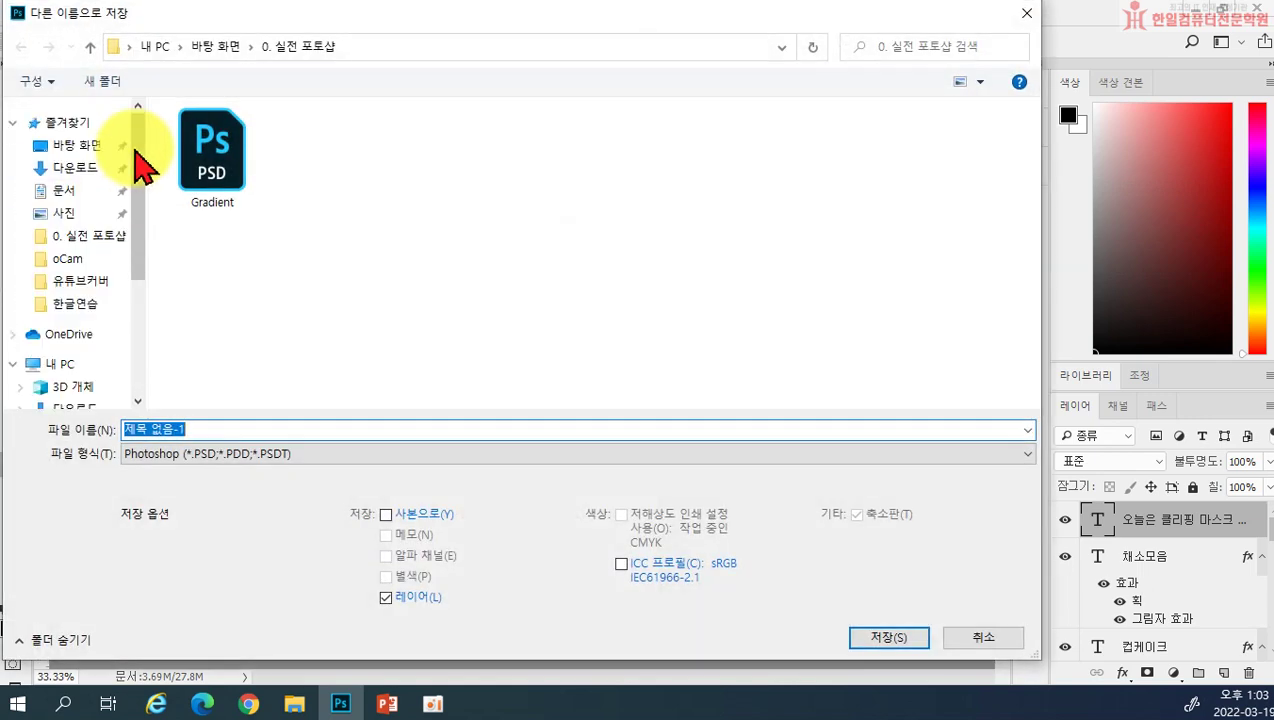
{"action": "left_click", "coordinate": [86, 152]}
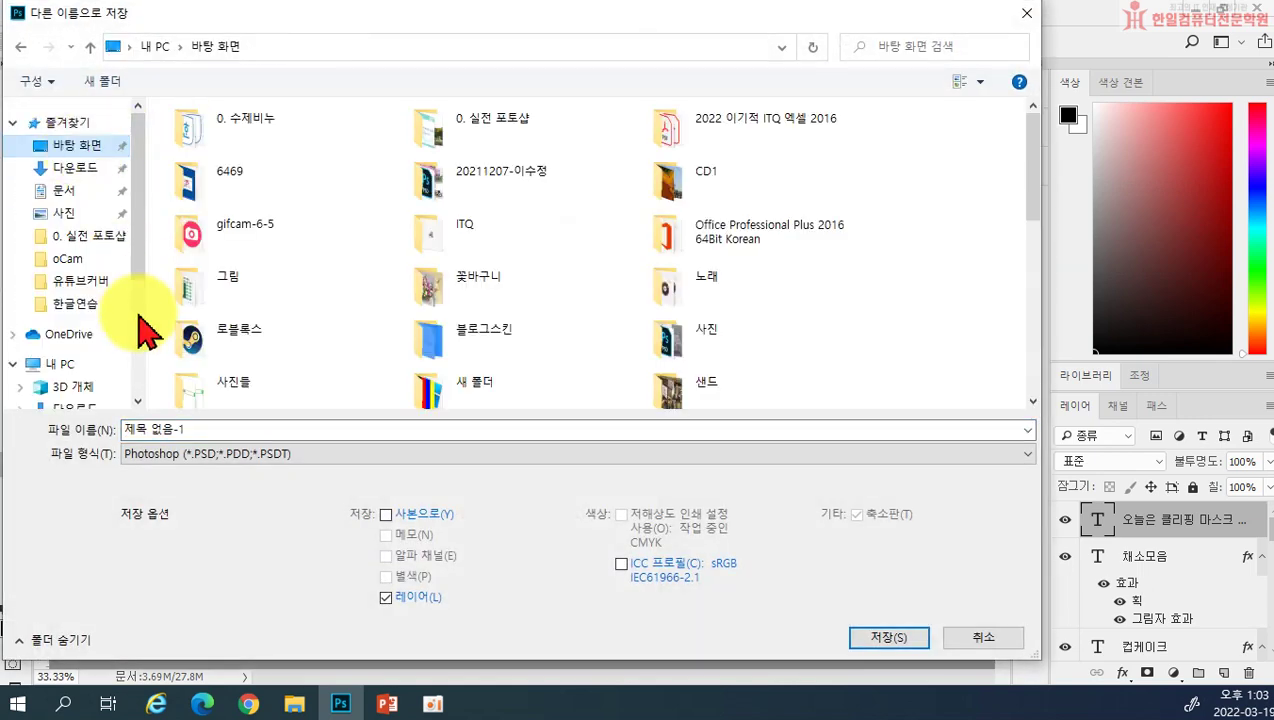
{"action": "left_click", "coordinate": [204, 426]}
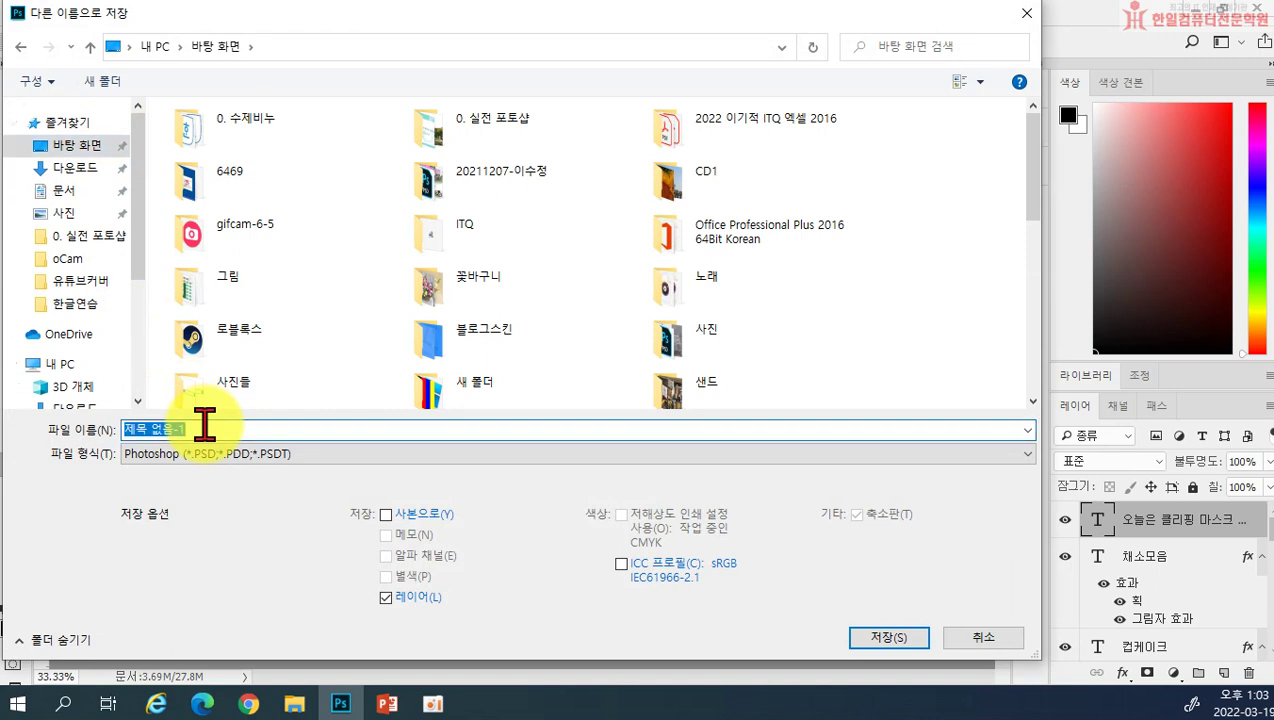
Save the document on the desktop as a Photoshop file named 클리핑마스크연습, keeping maximize compatibility on
{"action": "type", "text": "zmfl"}
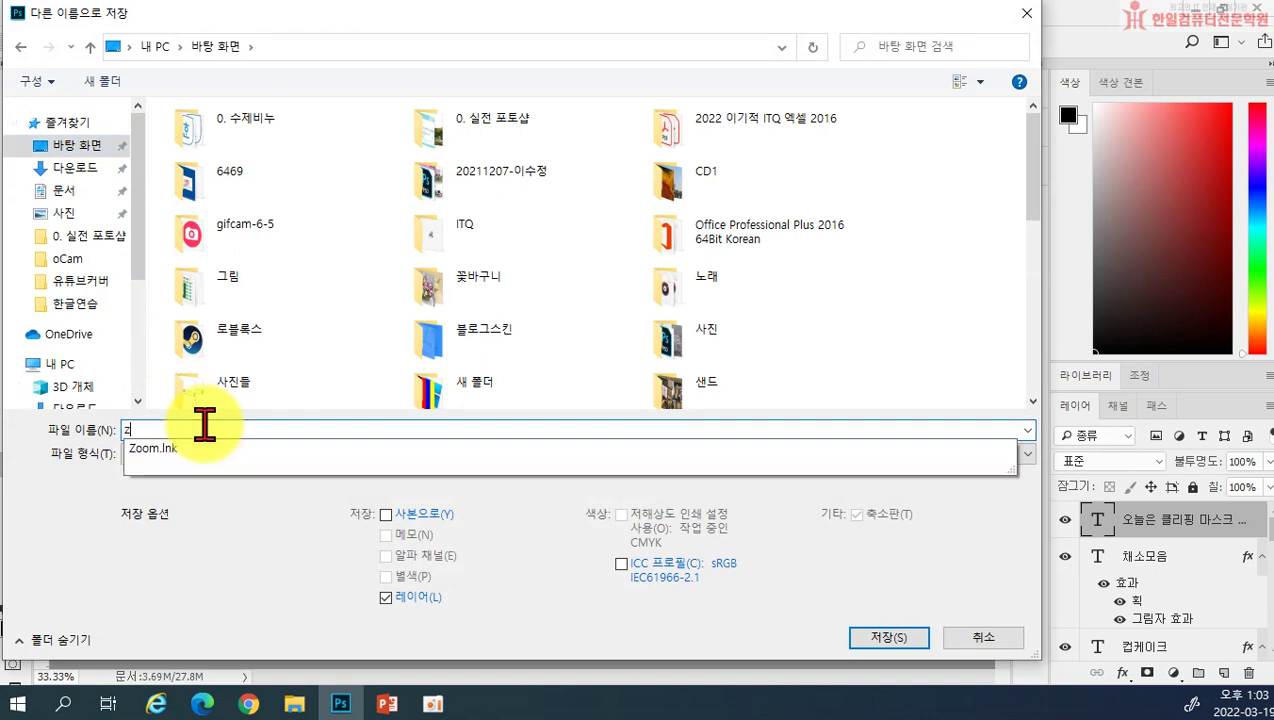
{"action": "key", "text": "BackSpace"}
{"action": "key", "text": "BackSpace"}
{"action": "key", "text": "BackSpace"}
{"action": "key", "text": "BackSpace"}
{"action": "type", "text": "클"}
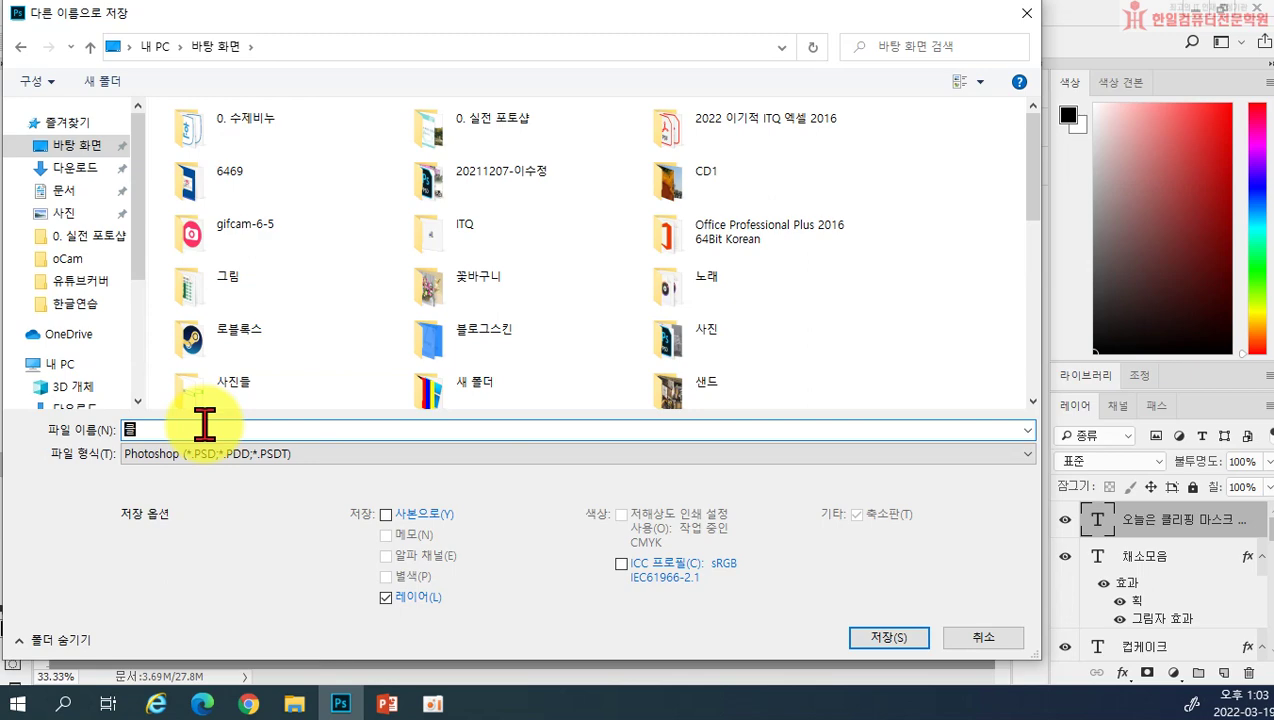
{"action": "type", "text": "리ㅍ핑마스크연습"}
{"action": "key", "text": "Return"}
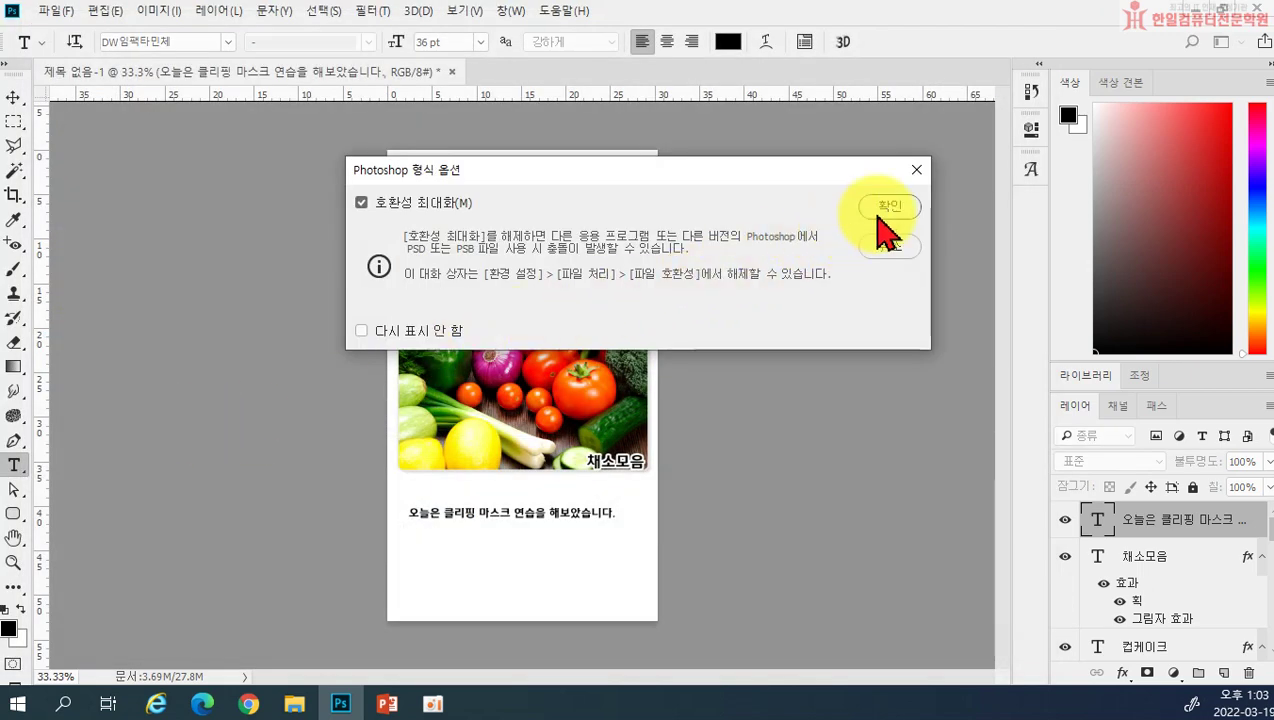
{"action": "left_click", "coordinate": [880, 210]}
Save a JPEG copy of the document on the desktop under the same name, 클리핑마스크연습
{"action": "left_click", "coordinate": [58, 14]}
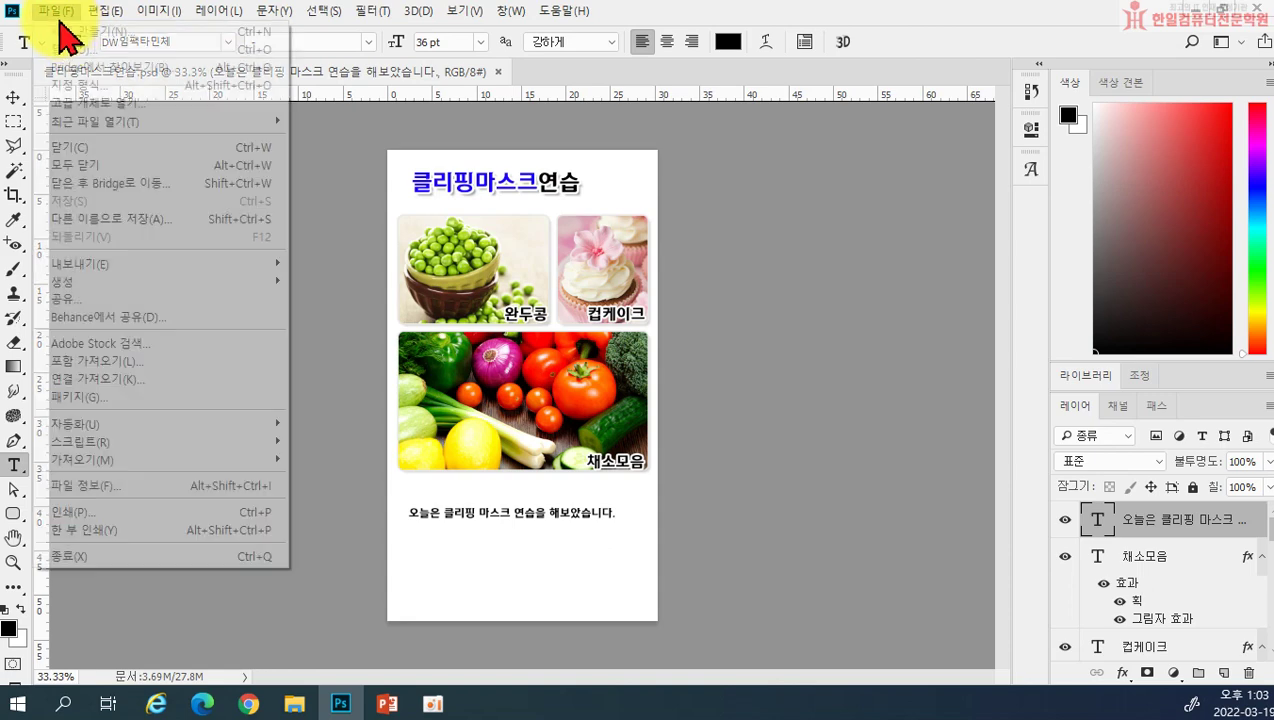
{"action": "left_click", "coordinate": [104, 222]}
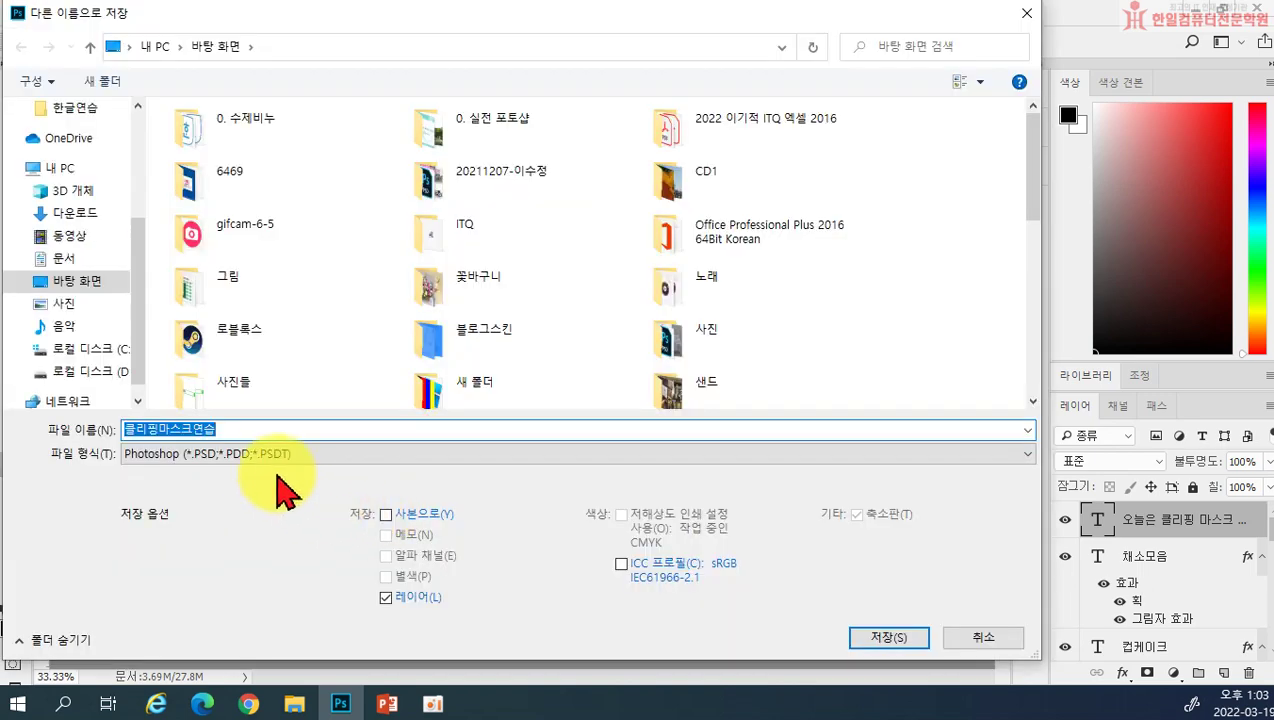
{"action": "left_click", "coordinate": [256, 453]}
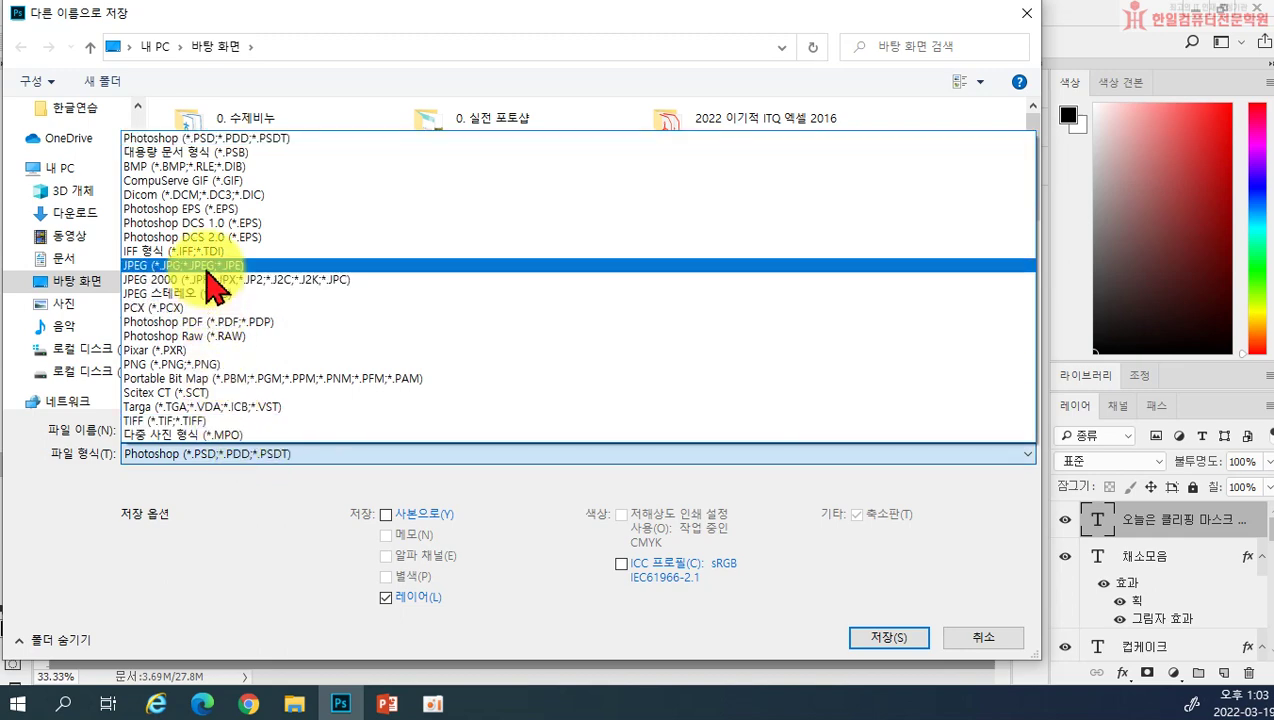
{"action": "left_click", "coordinate": [207, 266]}
{"action": "left_click", "coordinate": [871, 638]}
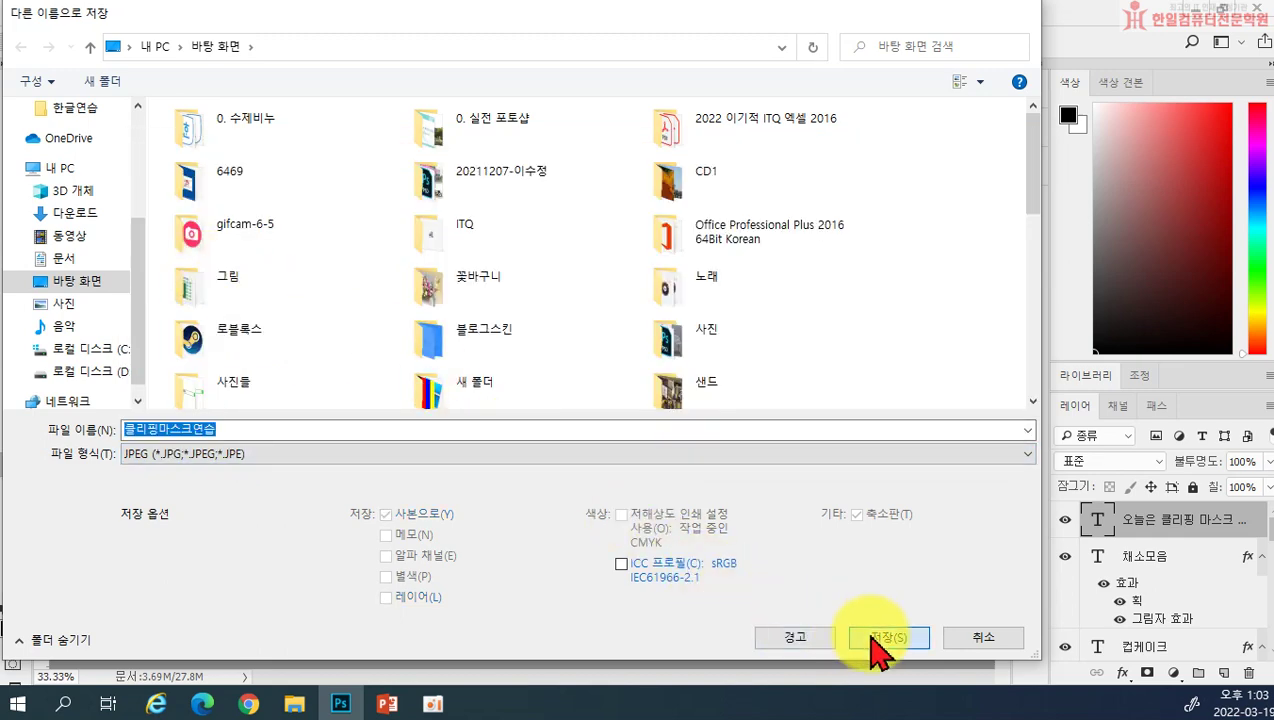
{"action": "left_click", "coordinate": [545, 285]}
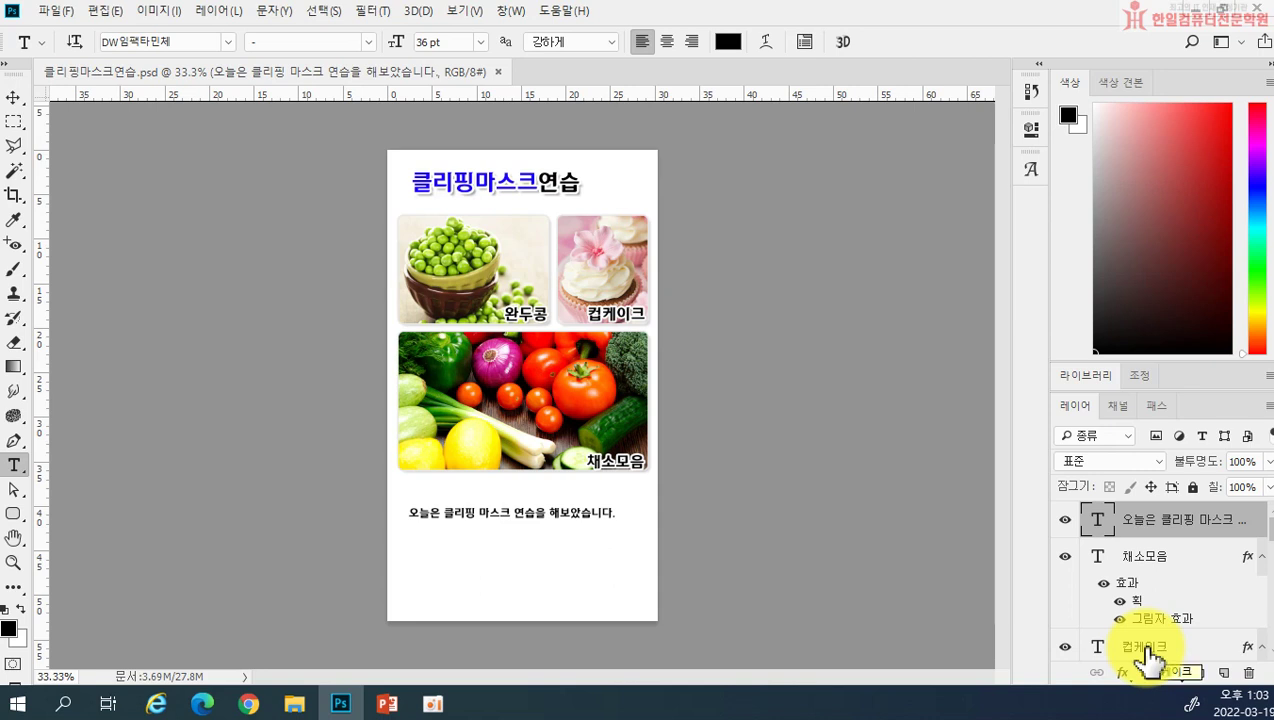
Close the document and reopen the Photoshop file 클리핑마스크연습 from the desktop
{"action": "left_click", "coordinate": [498, 72]}
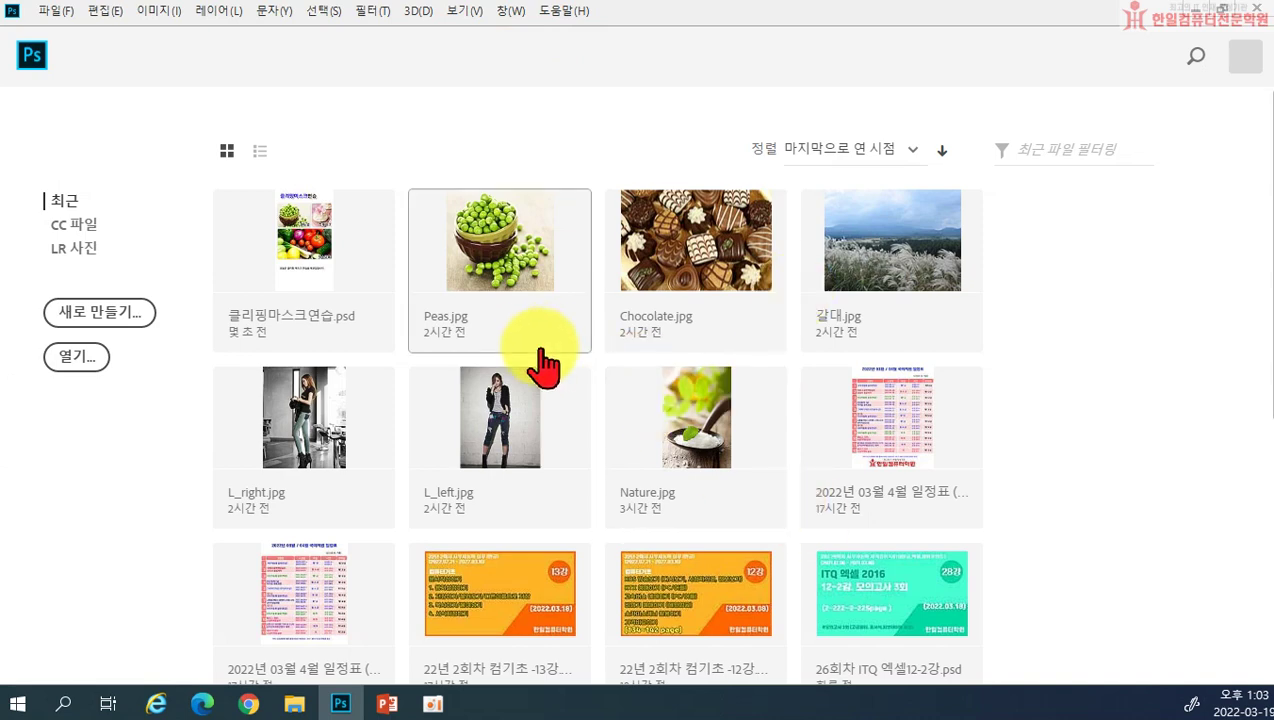
{"action": "left_click", "coordinate": [80, 357]}
{"action": "scroll", "coordinate": [860, 360], "scroll_direction": "down", "scroll_amount": 3}
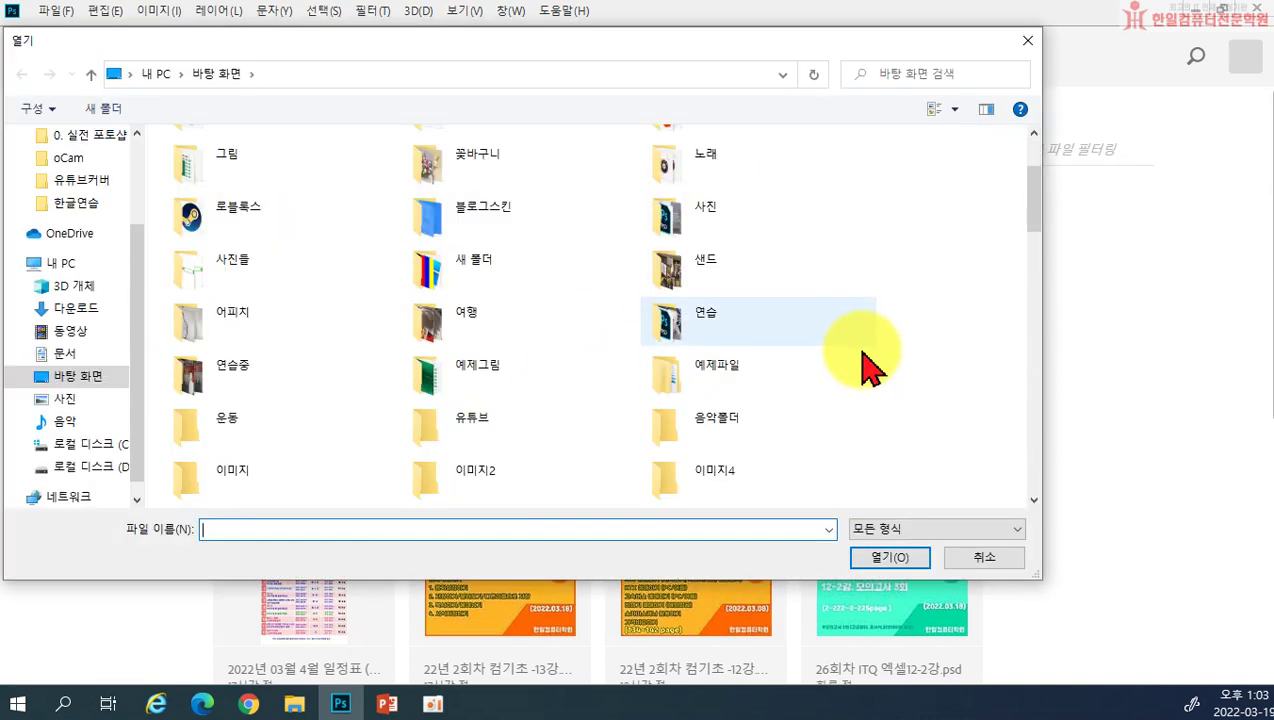
{"action": "scroll", "coordinate": [862, 372], "scroll_direction": "down", "scroll_amount": 15}
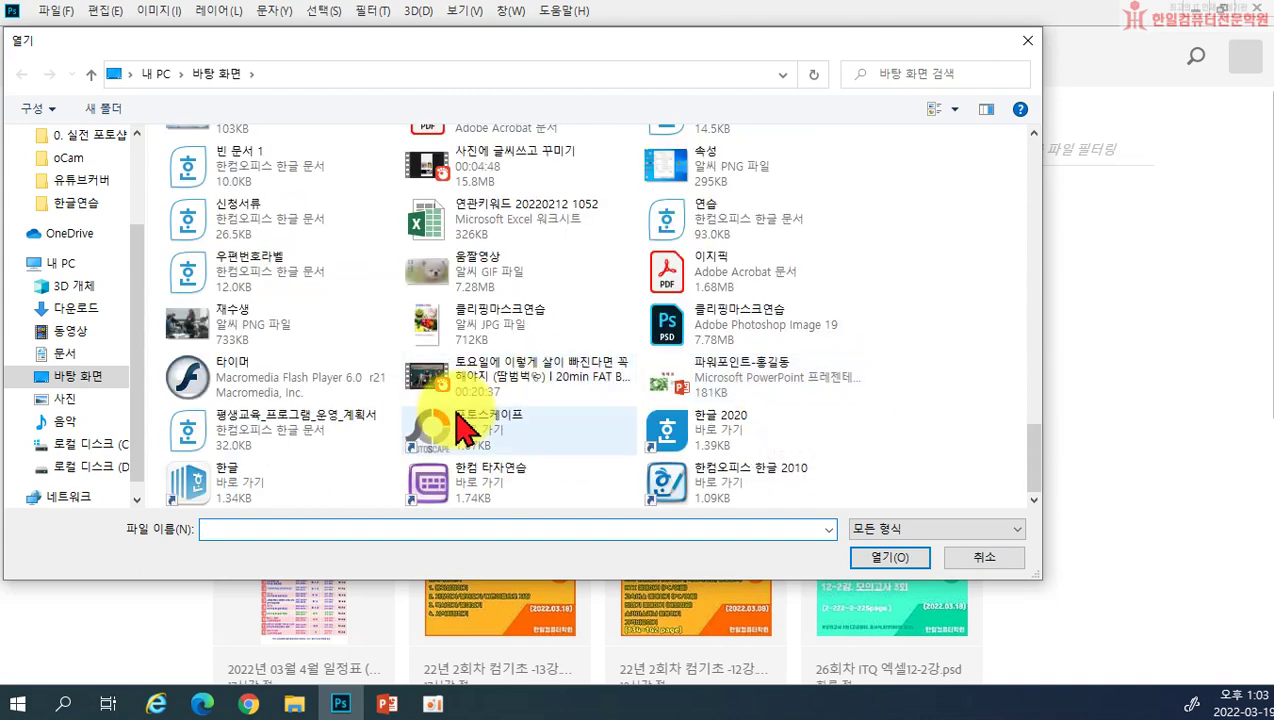
{"action": "double_click", "coordinate": [782, 335]}
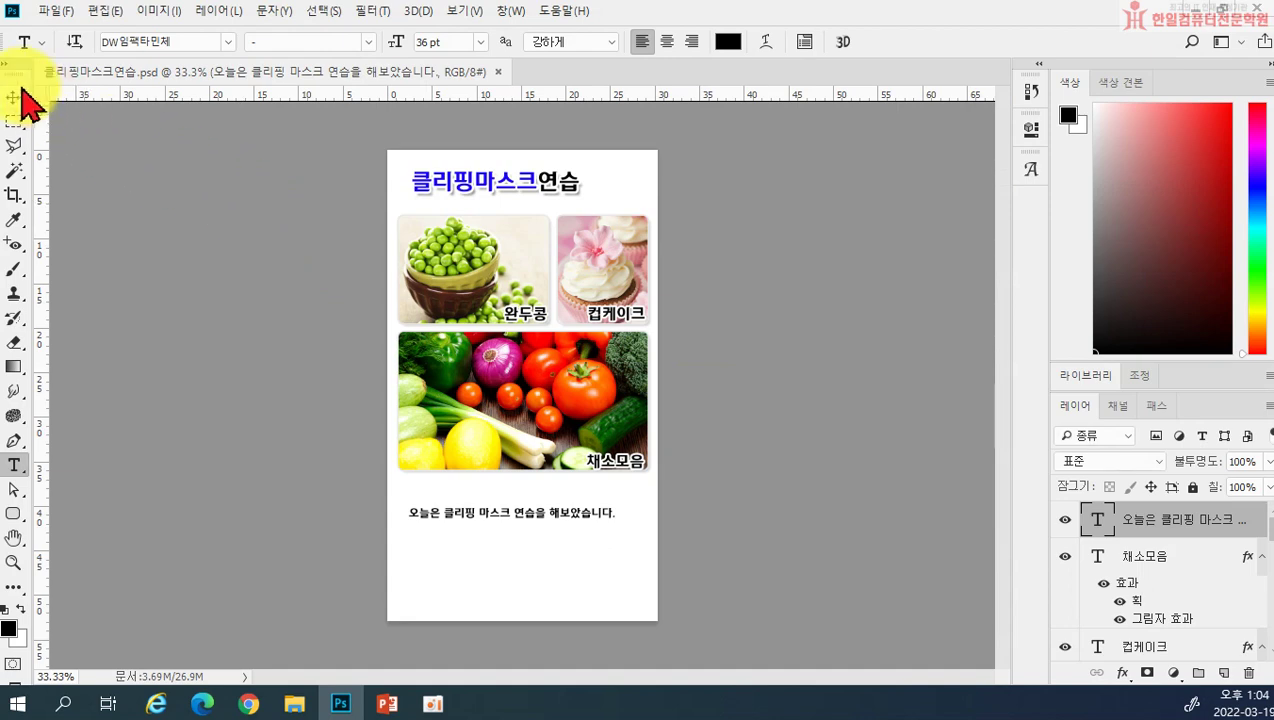
Delete the Peas picture layer clipped to the upper-left rounded rectangle in the layout
{"action": "left_click", "coordinate": [17, 98]}
{"action": "left_click", "coordinate": [460, 265]}
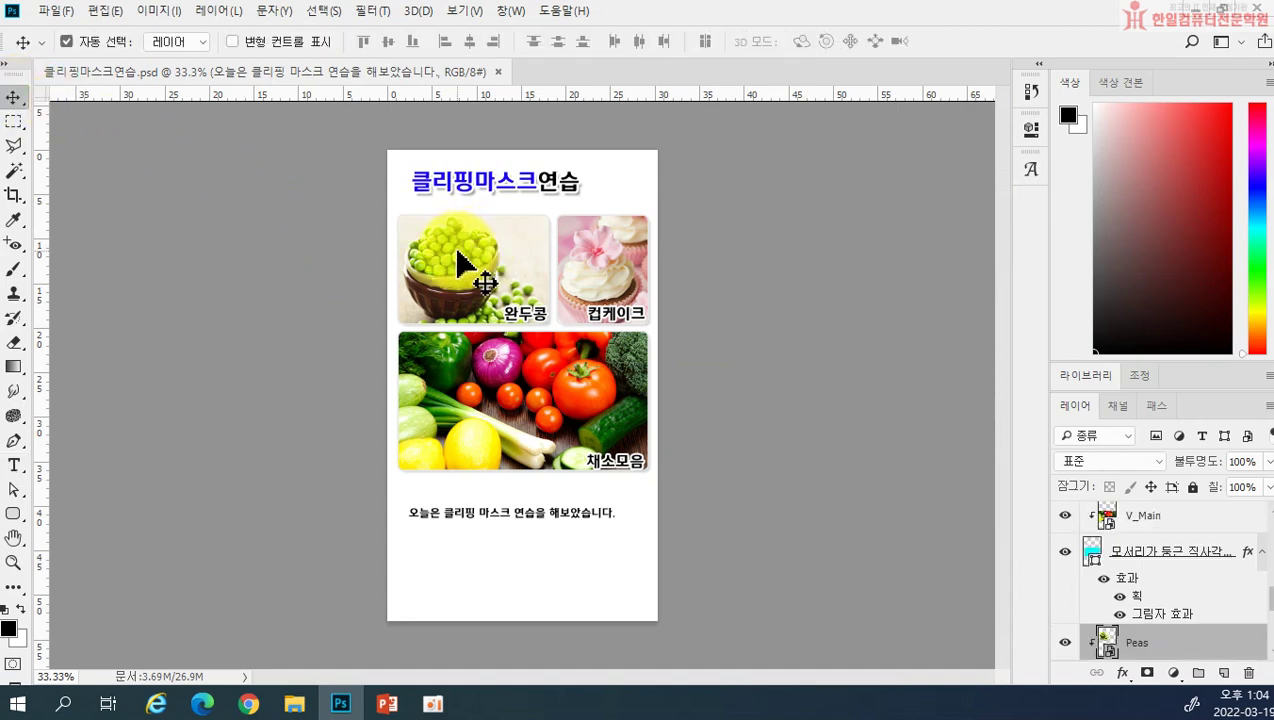
{"action": "key", "text": "Delete"}
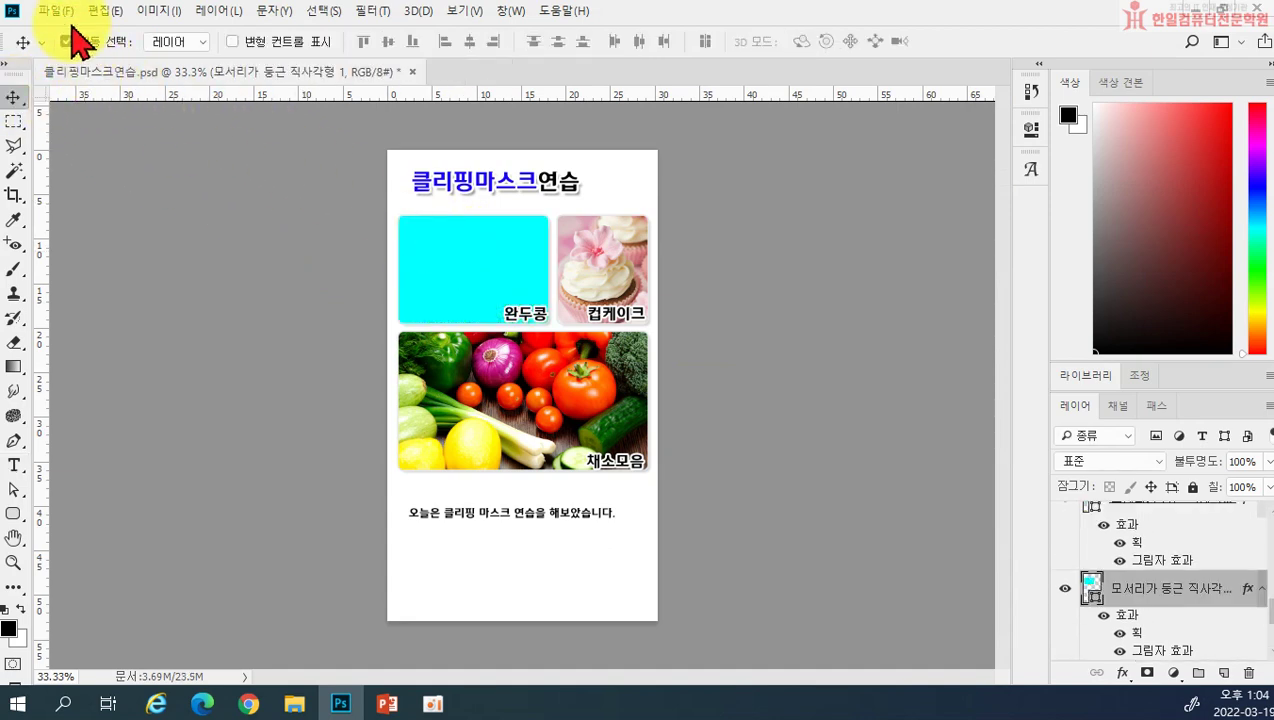
Place the Couple image from the desktop folder 0. 실전 포토샵 into the document as an embedded object
{"action": "left_click", "coordinate": [56, 11]}
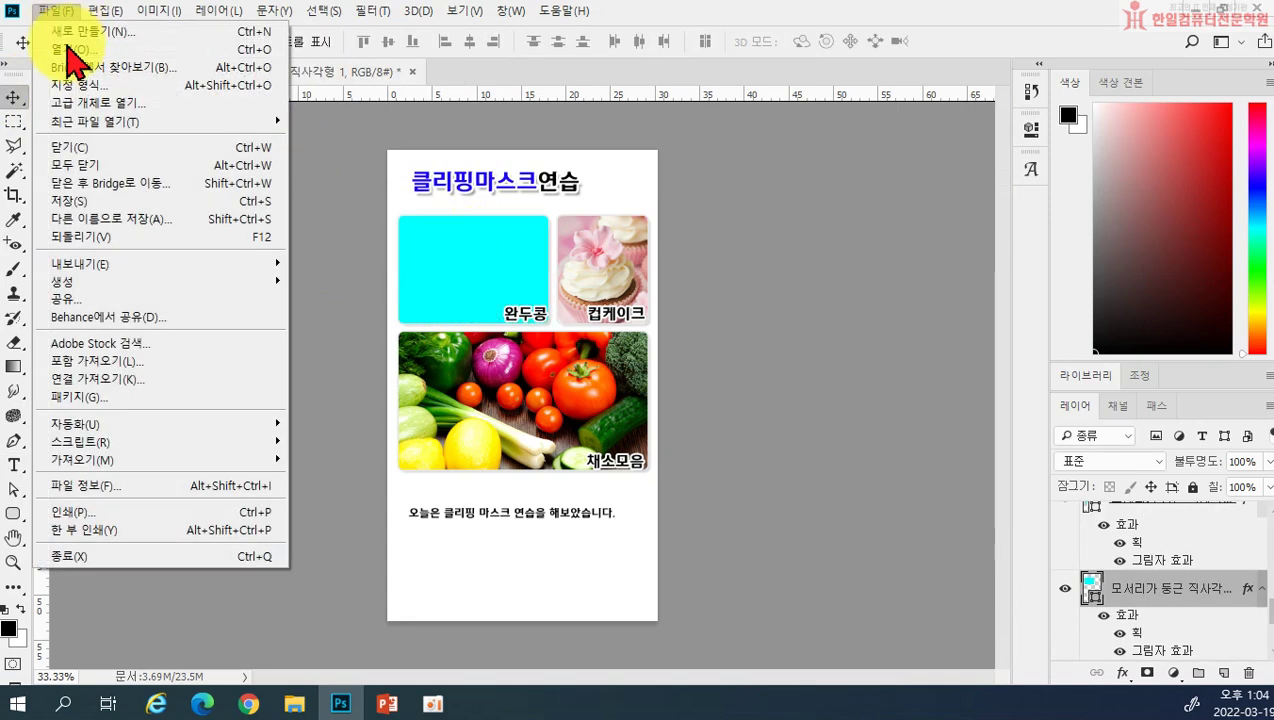
{"action": "left_click", "coordinate": [108, 362]}
{"action": "scroll", "coordinate": [735, 435], "scroll_direction": "down", "scroll_amount": 3}
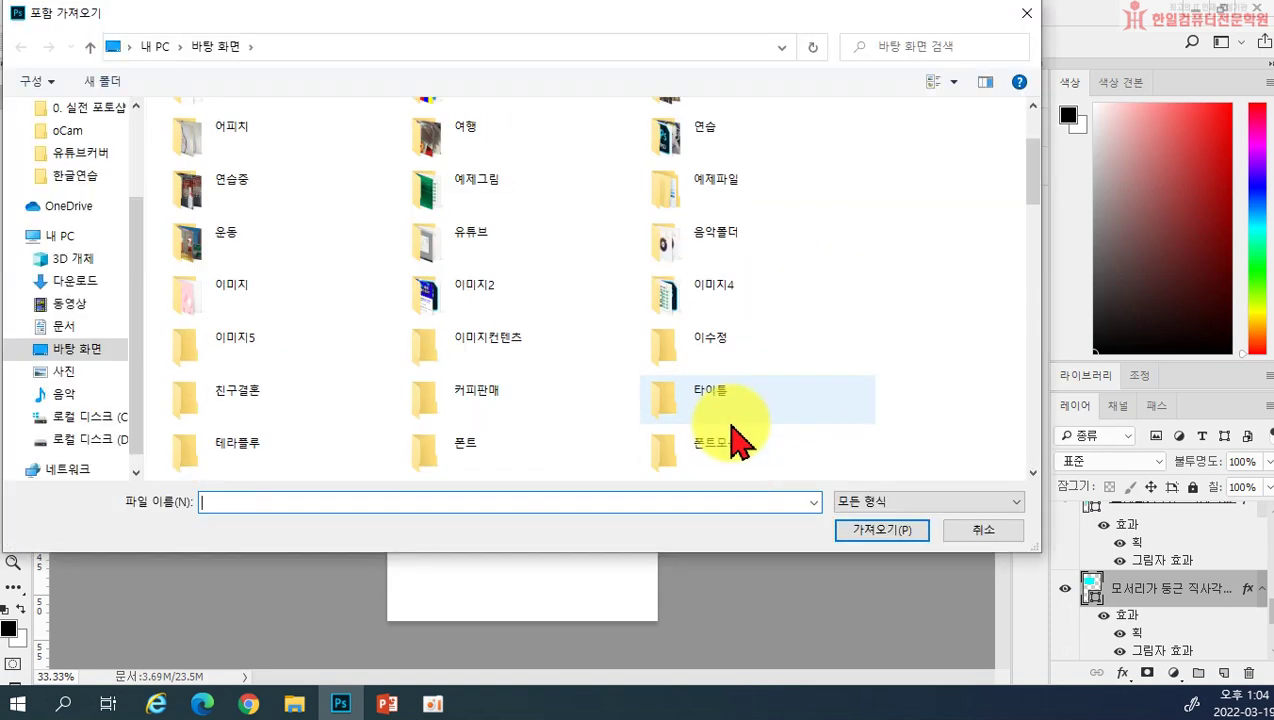
{"action": "scroll", "coordinate": [680, 420], "scroll_direction": "down", "scroll_amount": 3}
{"action": "scroll", "coordinate": [580, 380], "scroll_direction": "up", "scroll_amount": 10}
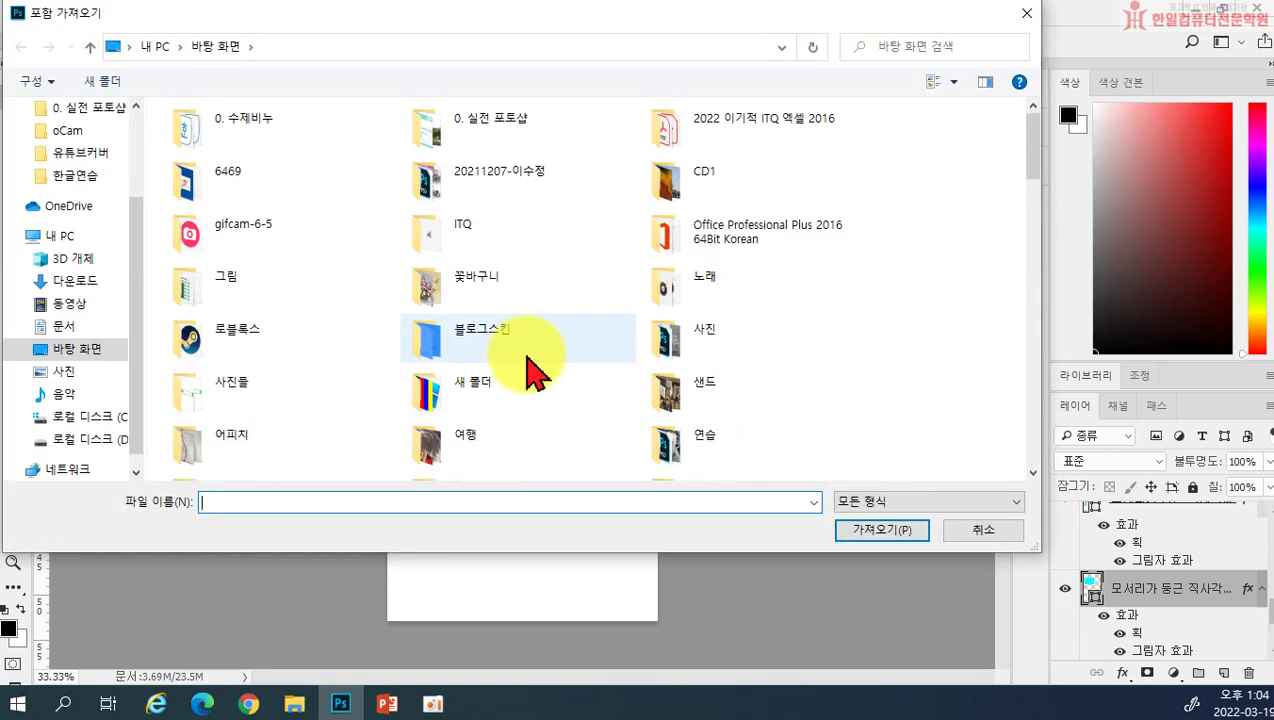
{"action": "double_click", "coordinate": [490, 145]}
{"action": "double_click", "coordinate": [548, 282]}
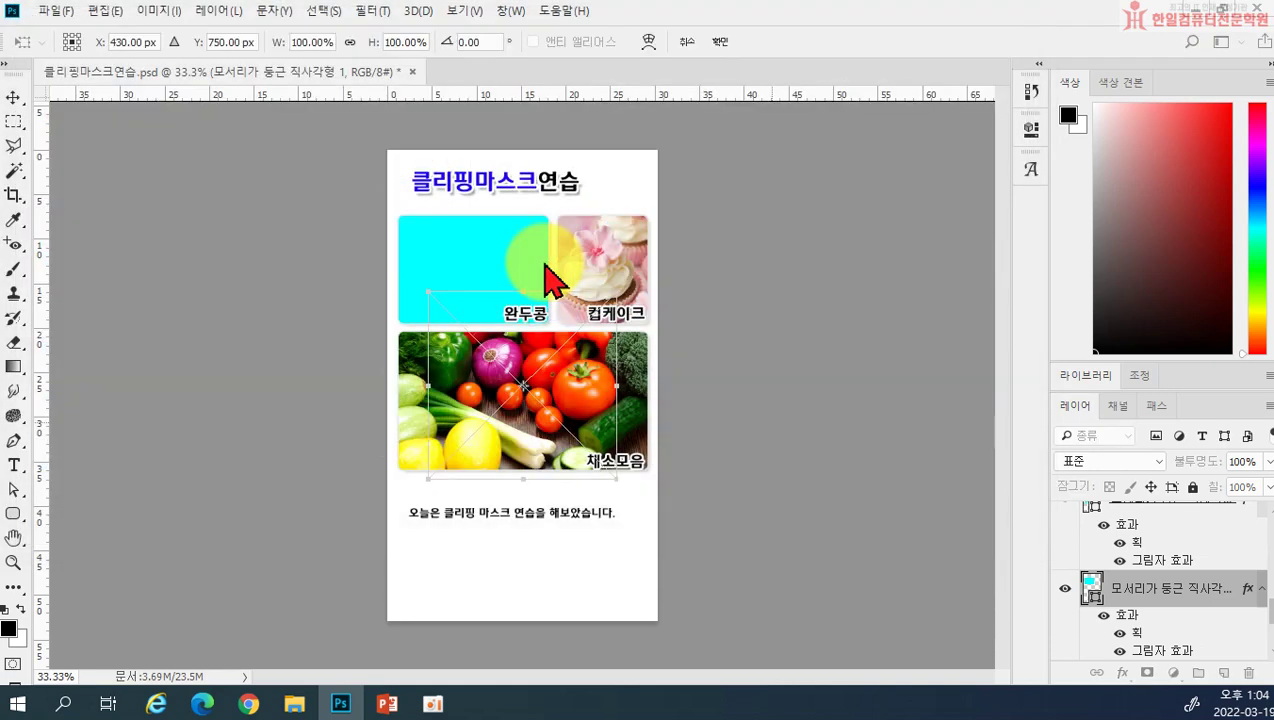
Scale the Couple image to about 84% and move it over the cyan rounded rectangle, at about X 284, Y 386 px
{"action": "left_click_drag", "start_coordinate": [616, 478], "coordinate": [584, 449]}
{"action": "left_click_drag", "start_coordinate": [556, 382], "coordinate": [525, 283]}
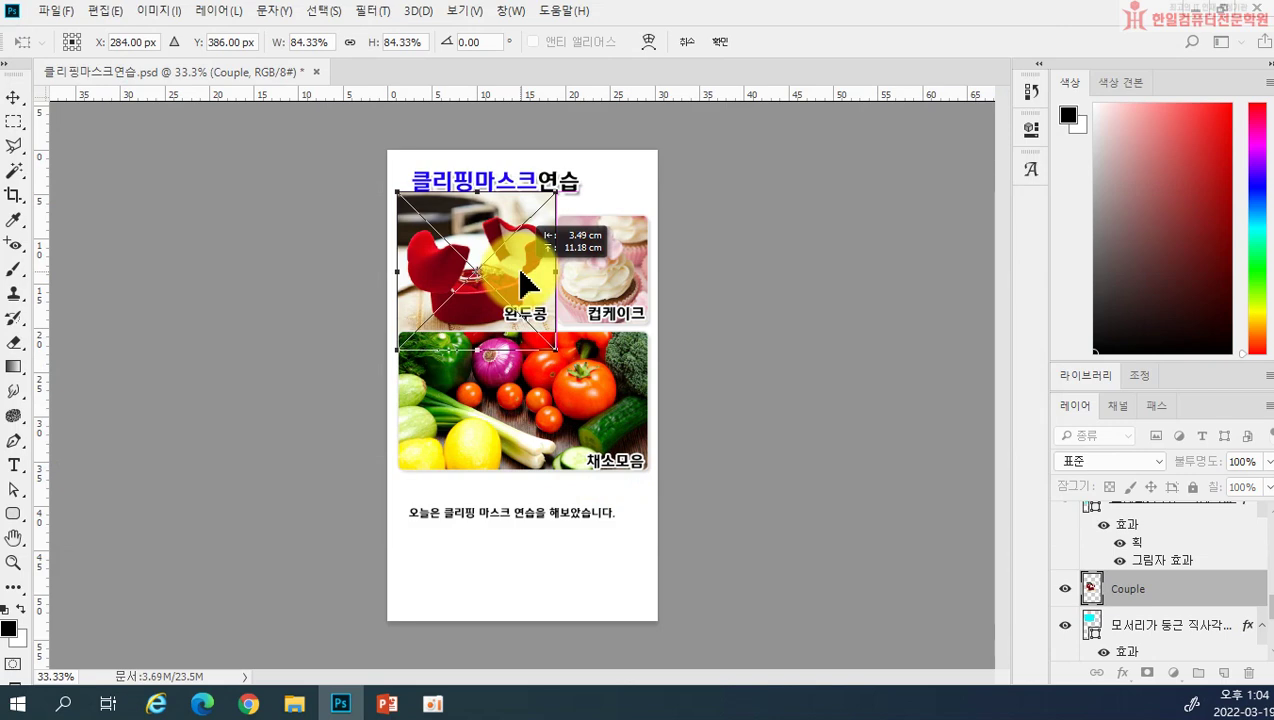
{"action": "key", "text": "Return"}
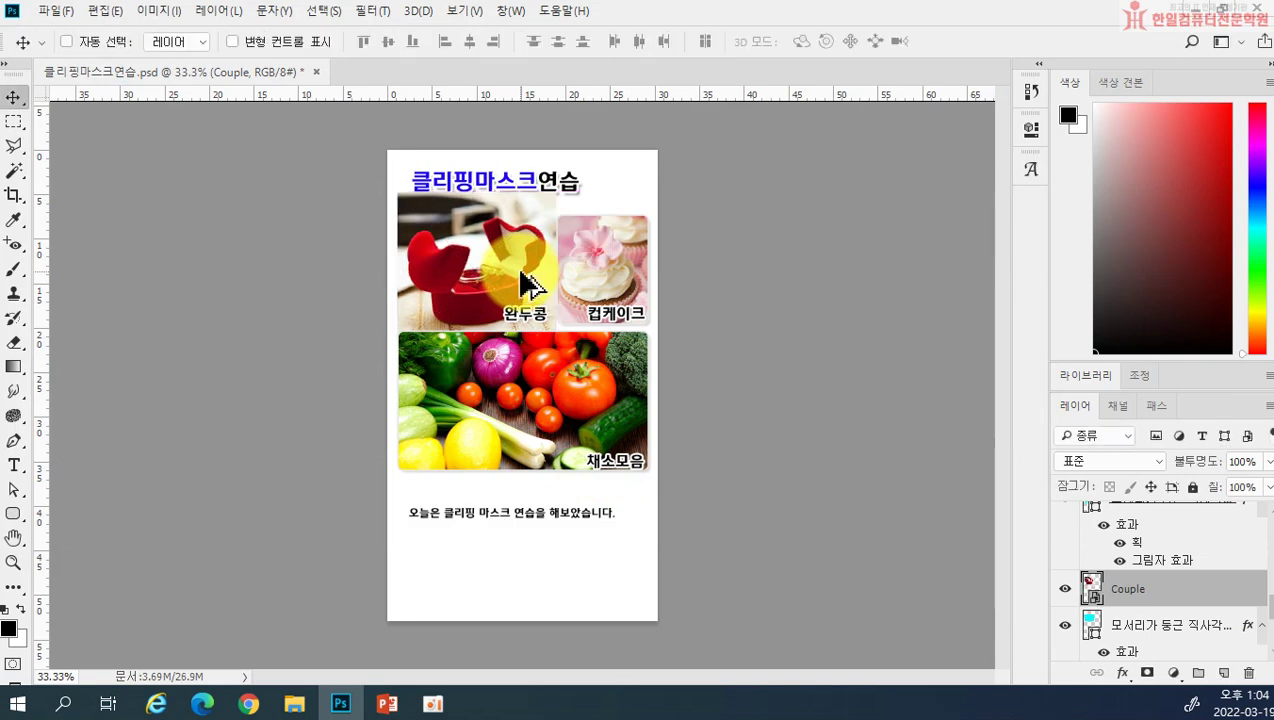
Clip the Couple layer to the cyan rounded rectangle below it with a clipping mask
{"action": "key", "text": "ctrl+alt+c"}
{"action": "left_click", "coordinate": [800, 214]}
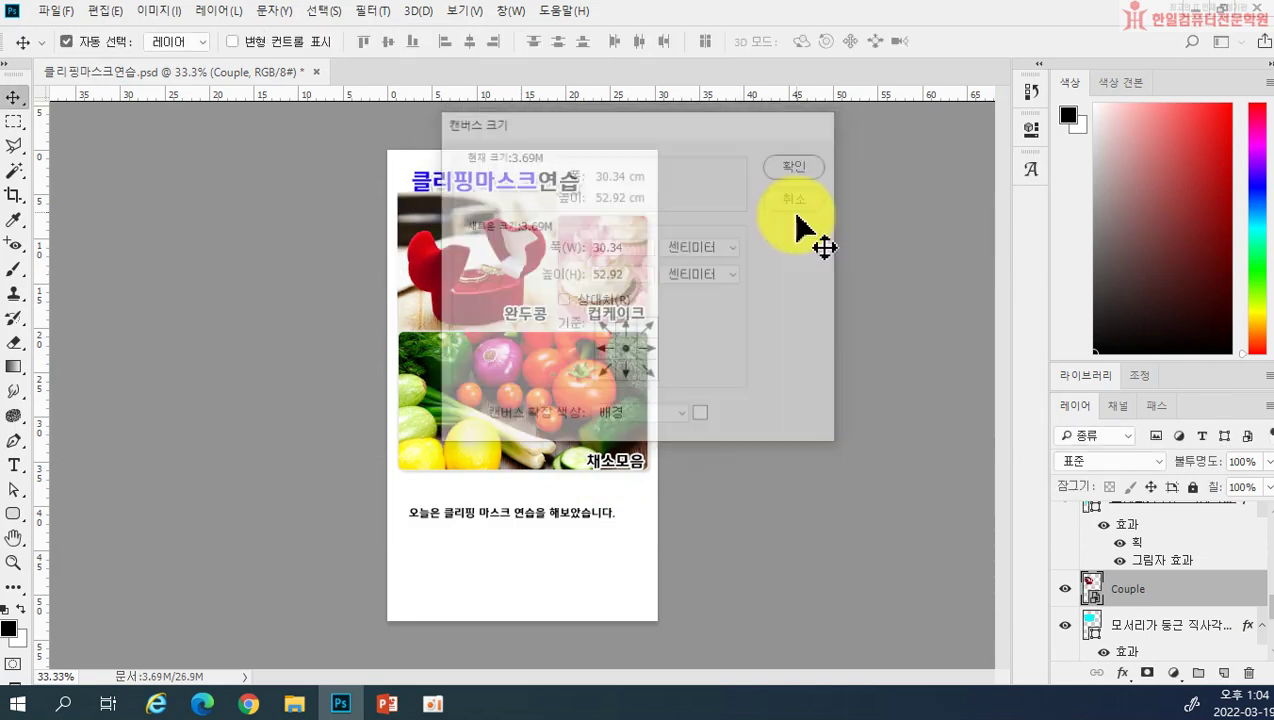
{"action": "key", "text": "ctrl+alt+g"}
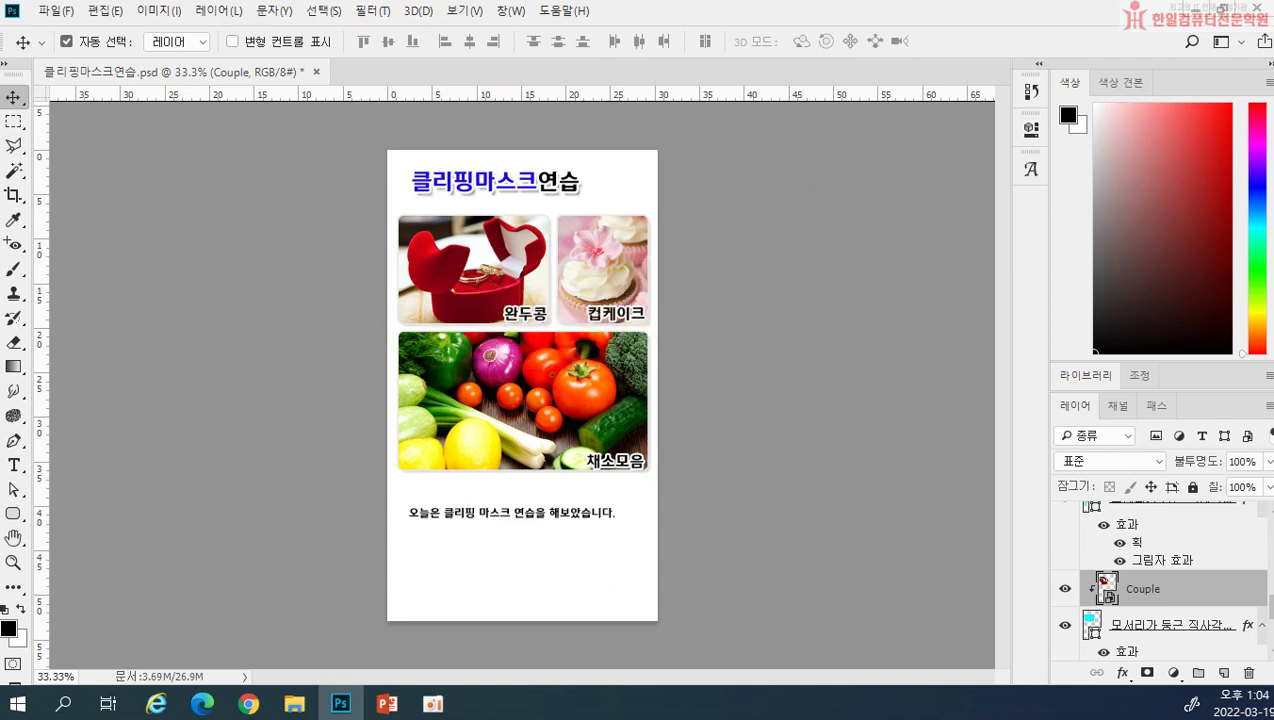
Change the caption on the ring box picture from 완두콩 to 커플링
{"action": "left_click", "coordinate": [14, 465]}
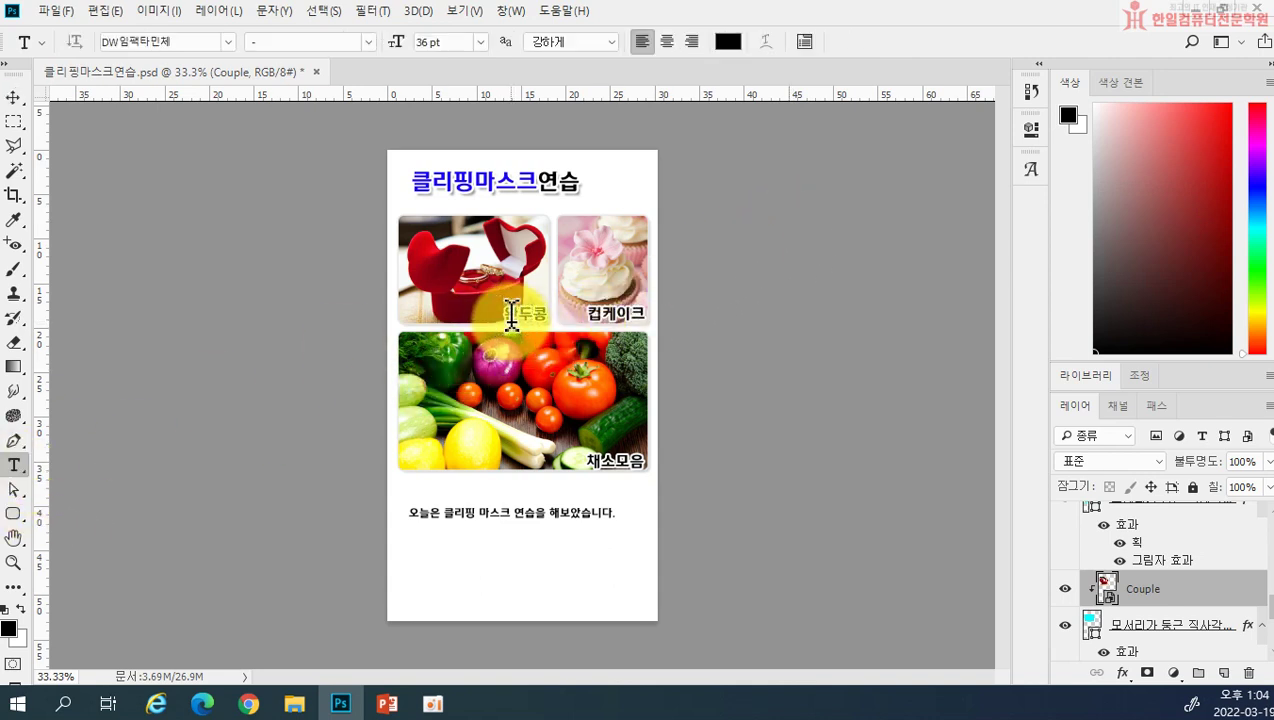
{"action": "left_click", "coordinate": [510, 310]}
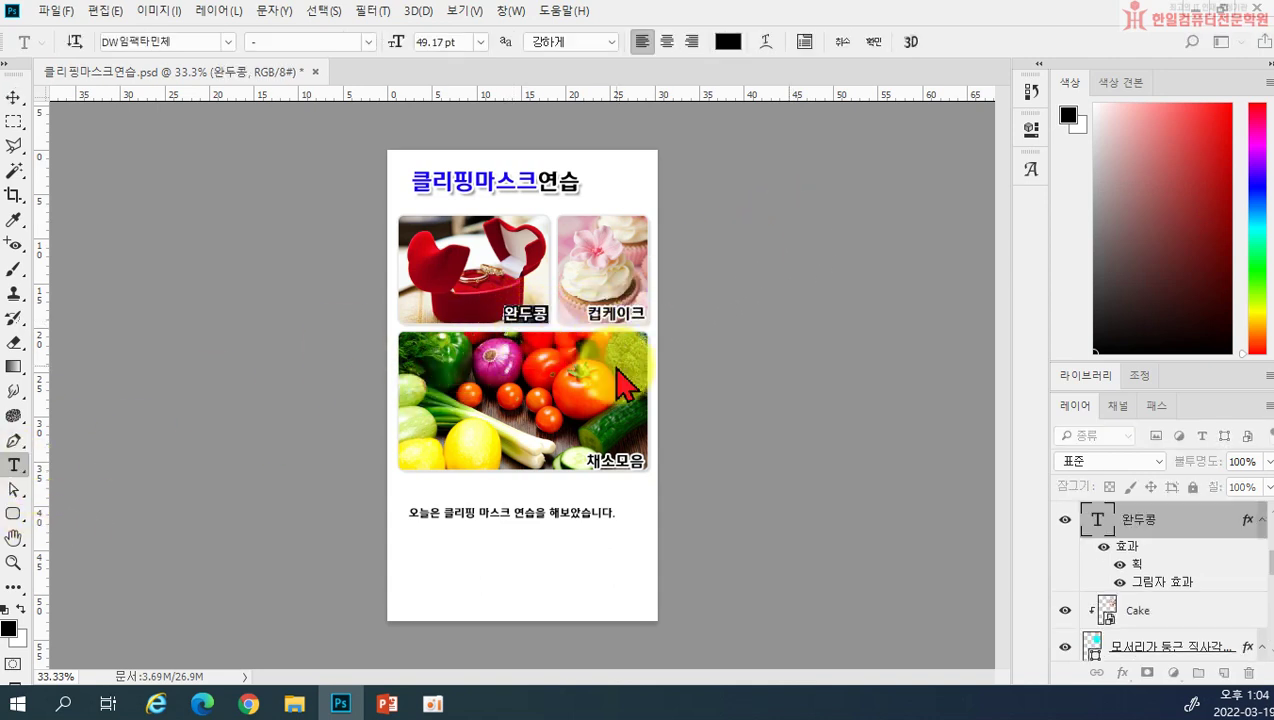
{"action": "key", "text": "ctrl+a"}
{"action": "type", "text": "zjvd"}
{"action": "key", "text": "ctrl+Return"}
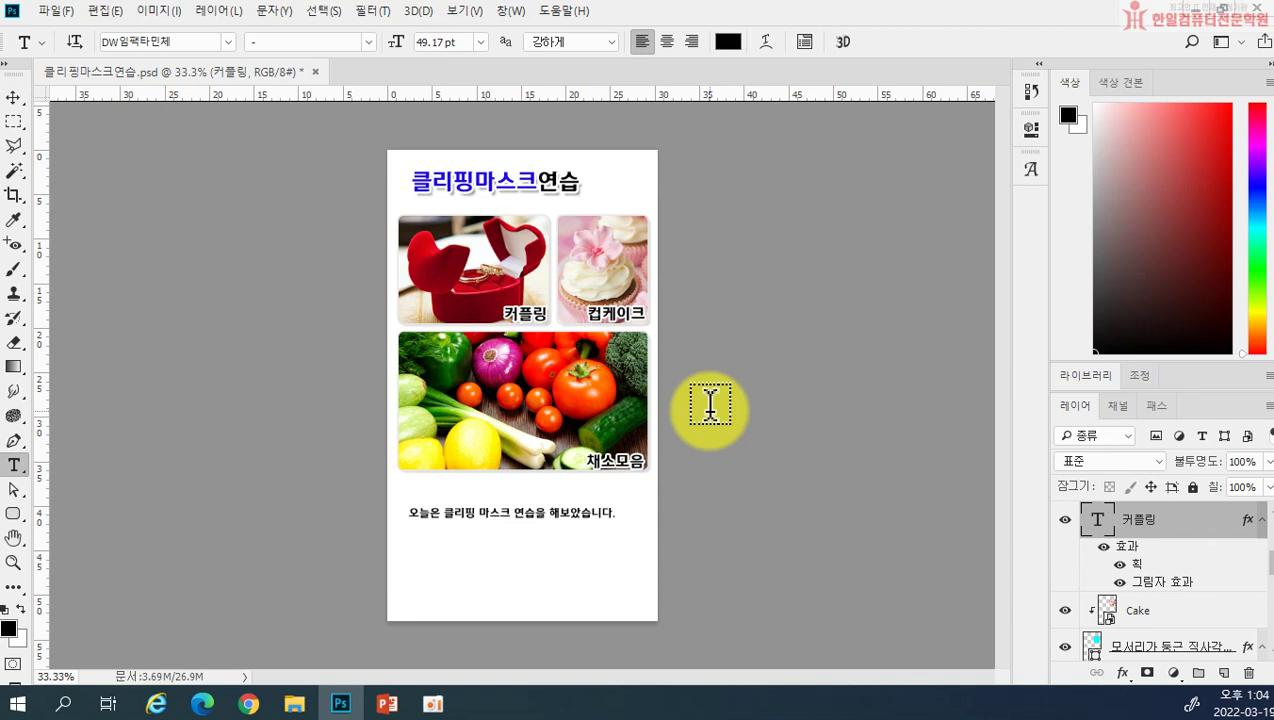
Close the 클리핑마스크연습 document and answer the save question
{"action": "left_click", "coordinate": [316, 72]}
{"action": "left_click", "coordinate": [655, 280]}
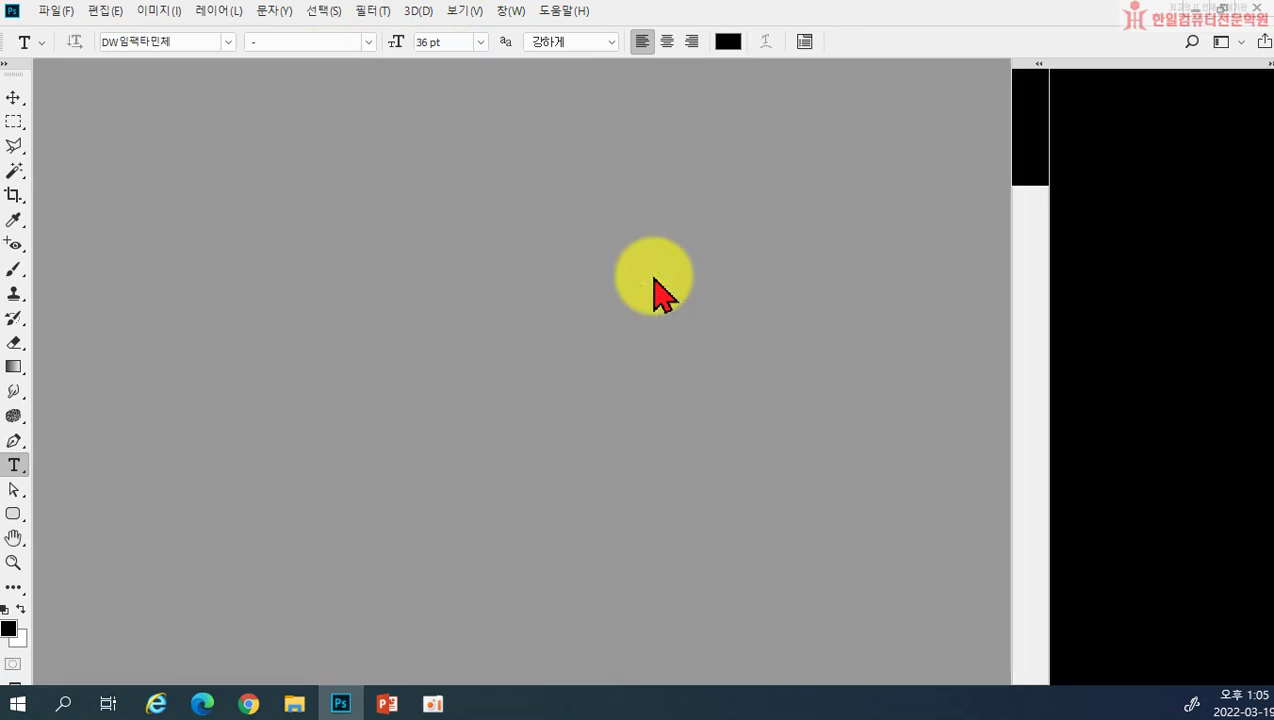
Switch to the PowerPoint presentation and view slide 18 about resizing and arranging products for a sense of perspective
{"action": "left_click", "coordinate": [400, 705]}
{"action": "scroll", "coordinate": [128, 540], "scroll_direction": "down", "scroll_amount": 2}
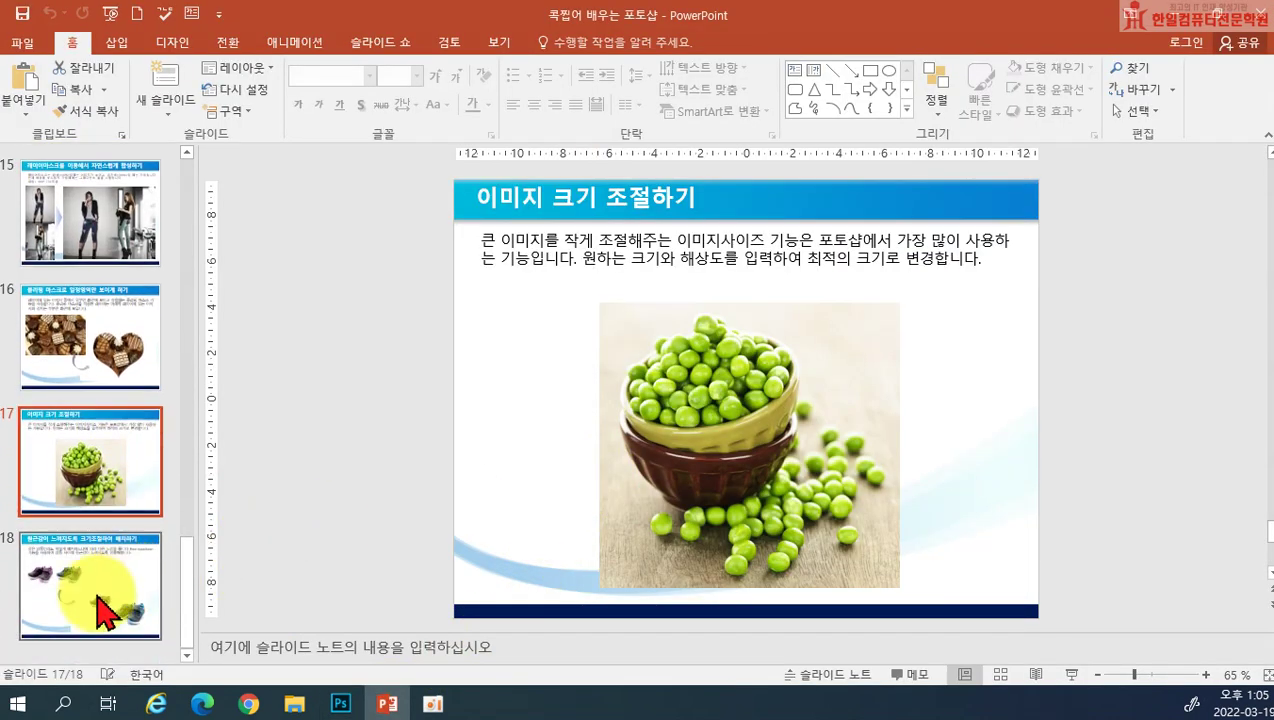
{"action": "left_click", "coordinate": [104, 612]}
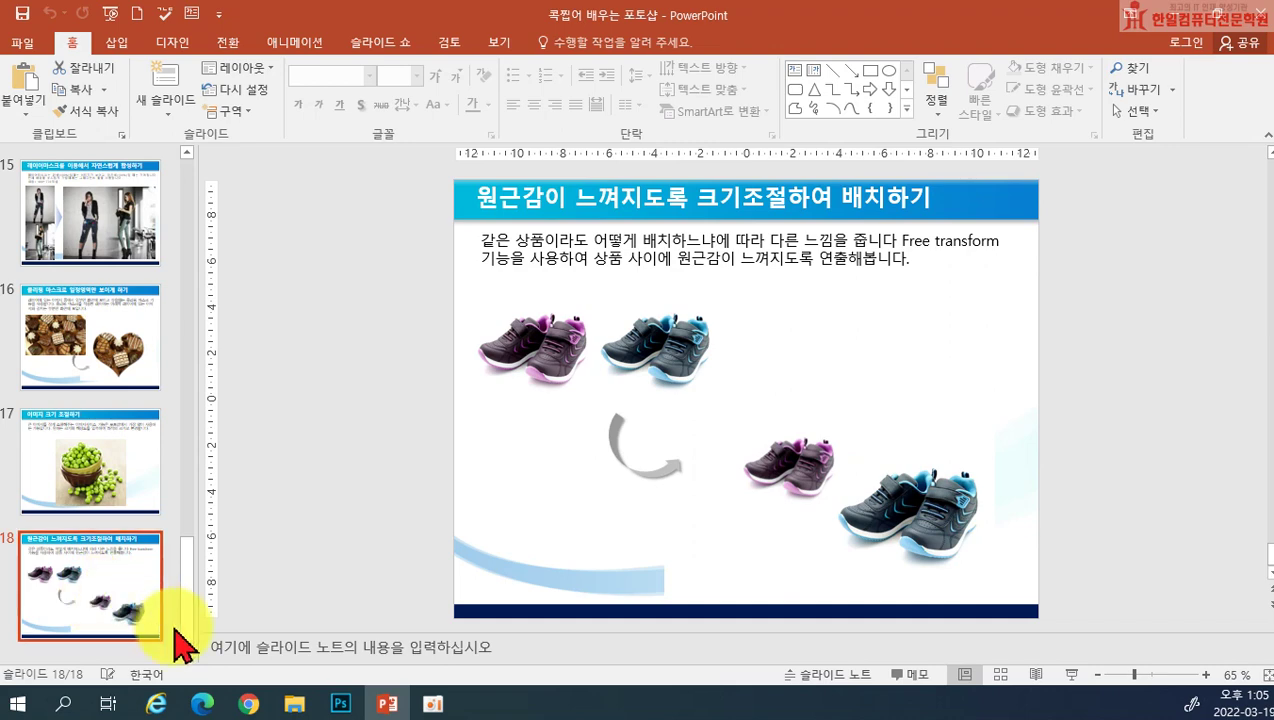
Switch back to Photoshop and open the Sneakers image from the 0. 실전 포토샵 folder
{"action": "left_click", "coordinate": [340, 704]}
{"action": "left_click", "coordinate": [78, 358]}
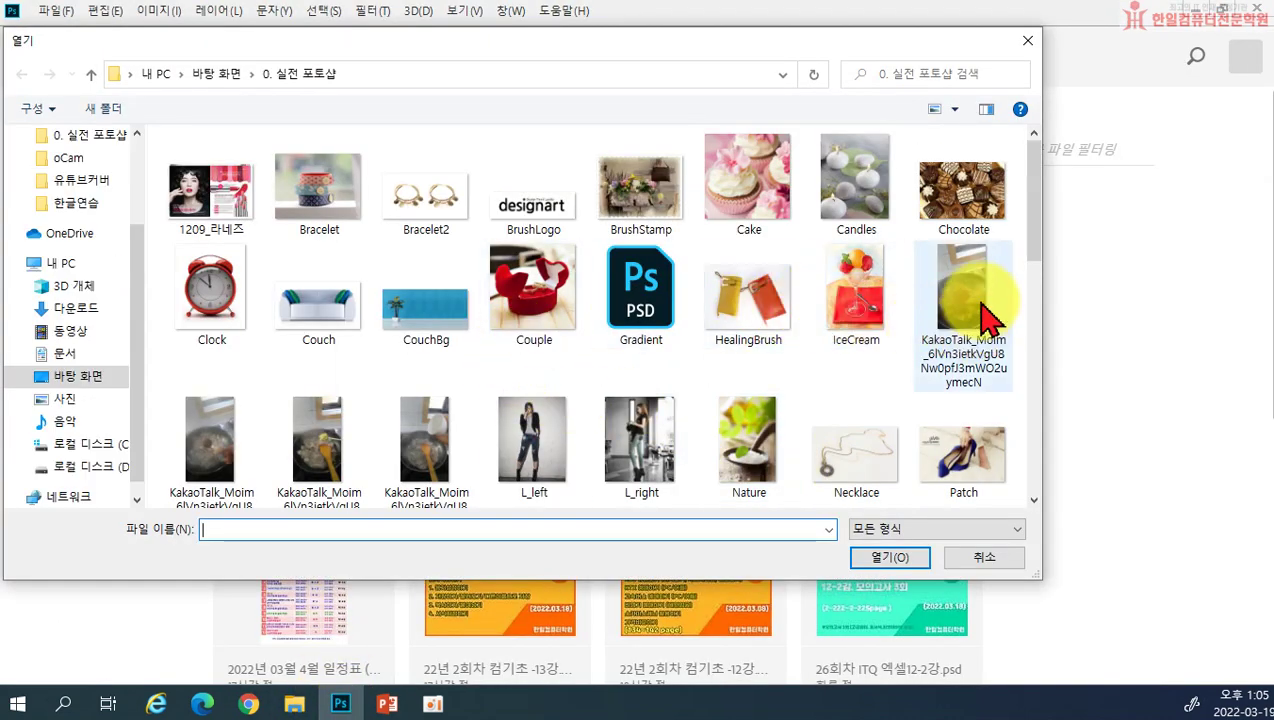
{"action": "left_click_drag", "start_coordinate": [1034, 232], "coordinate": [1038, 341]}
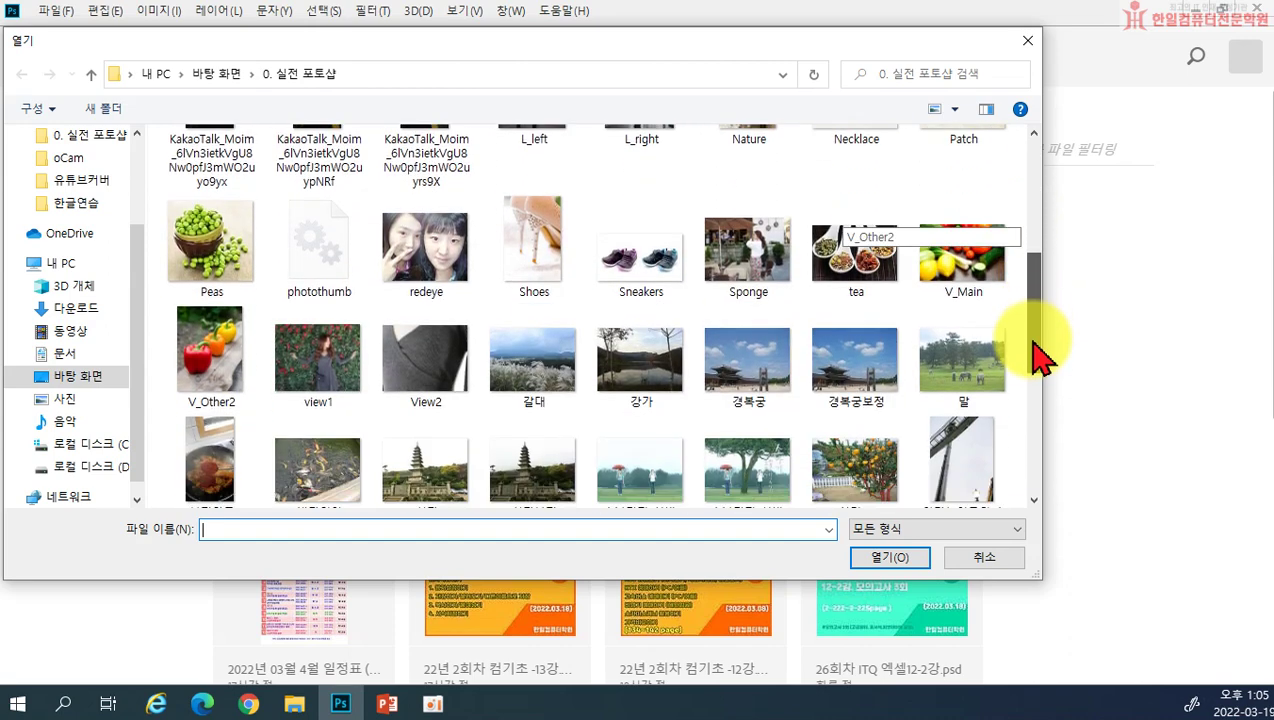
{"action": "left_click", "coordinate": [665, 278]}
{"action": "double_click", "coordinate": [675, 285]}
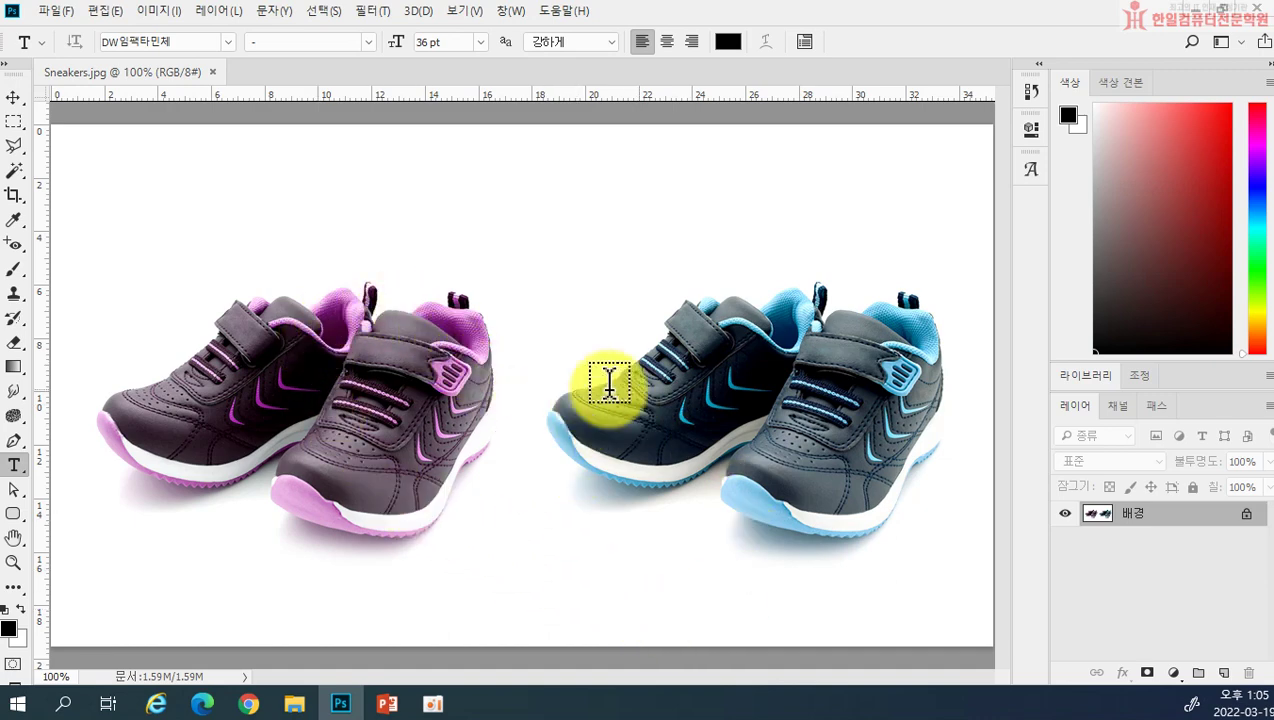
Select the purple sneakers with a rectangular marquee and free-transform them to about 62%, moved to about X 346, Y 157 px
{"action": "left_click", "coordinate": [13, 121]}
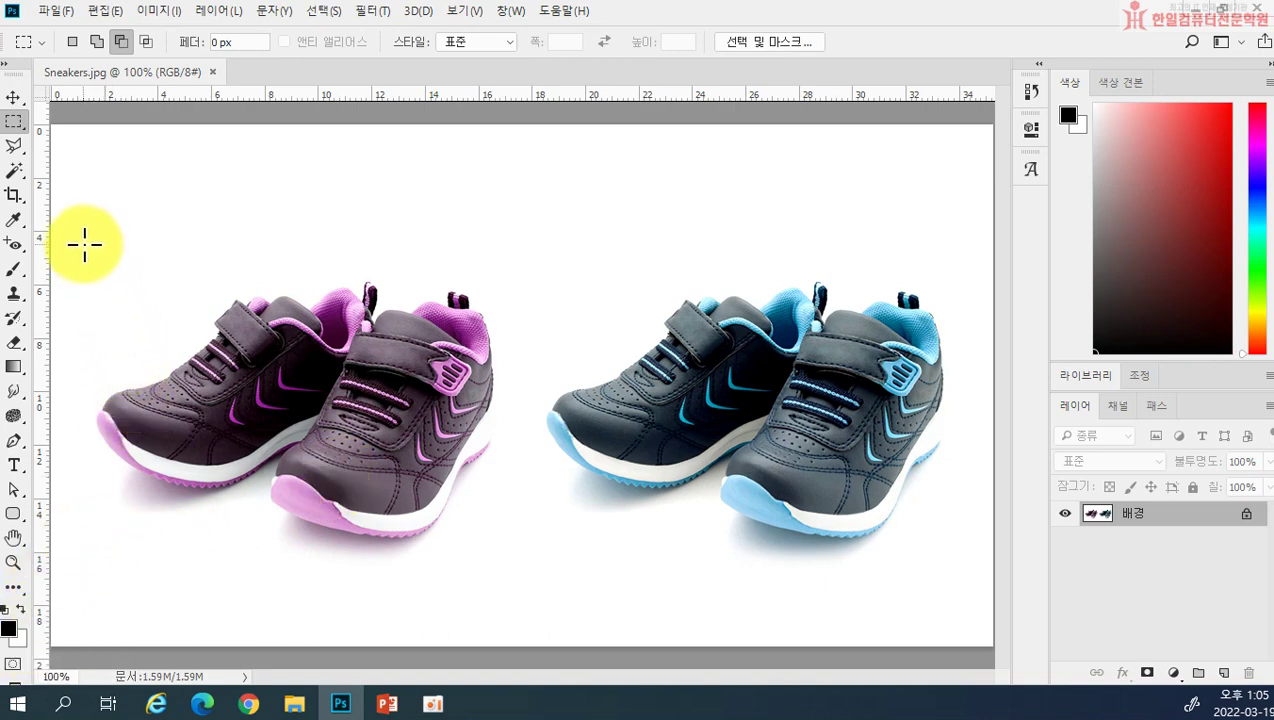
{"action": "left_click_drag", "start_coordinate": [77, 250], "coordinate": [514, 569]}
{"action": "key", "text": "ctrl+t"}
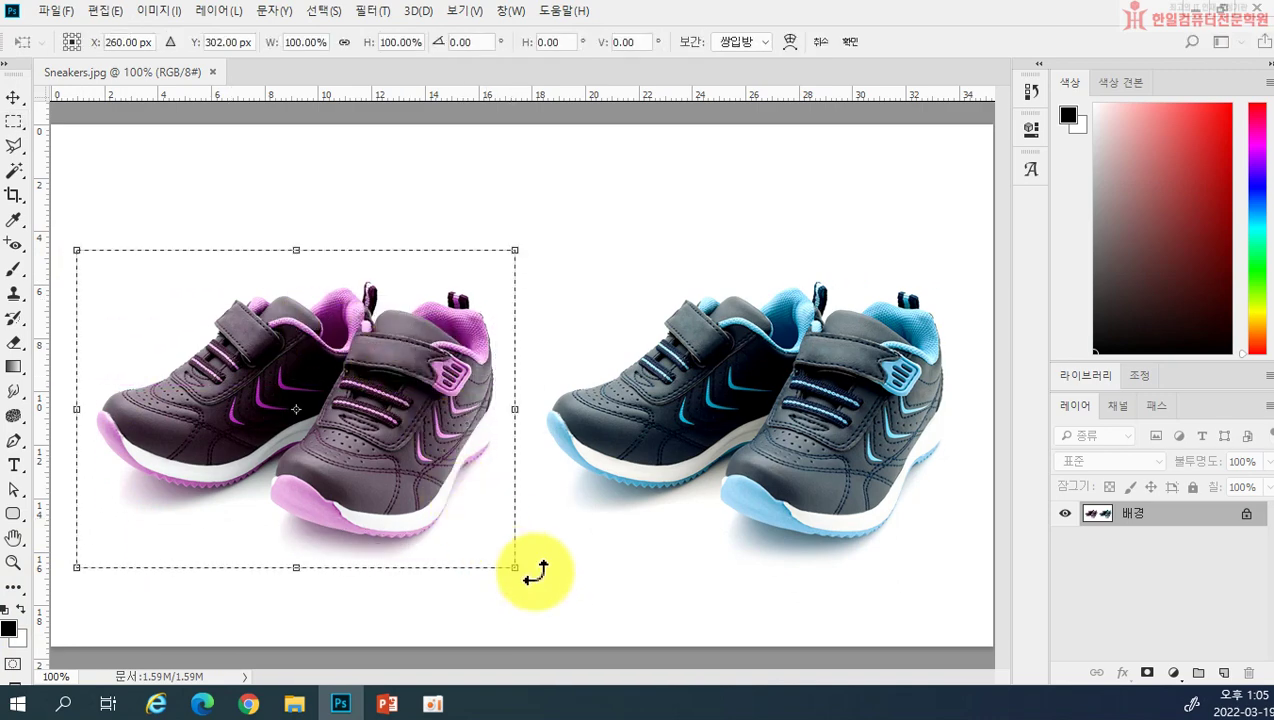
{"action": "left_click_drag", "start_coordinate": [518, 569], "coordinate": [350, 447]}
{"action": "left_click_drag", "start_coordinate": [304, 364], "coordinate": [463, 295]}
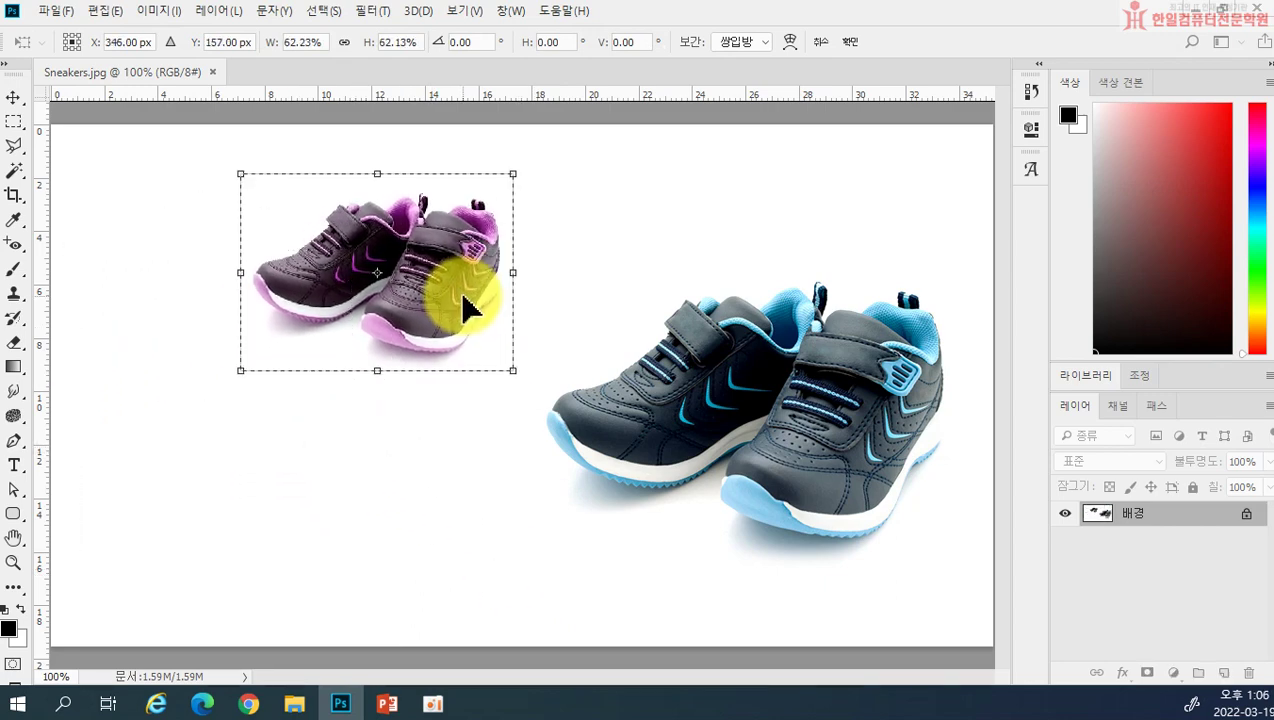
{"action": "key", "text": "Return"}
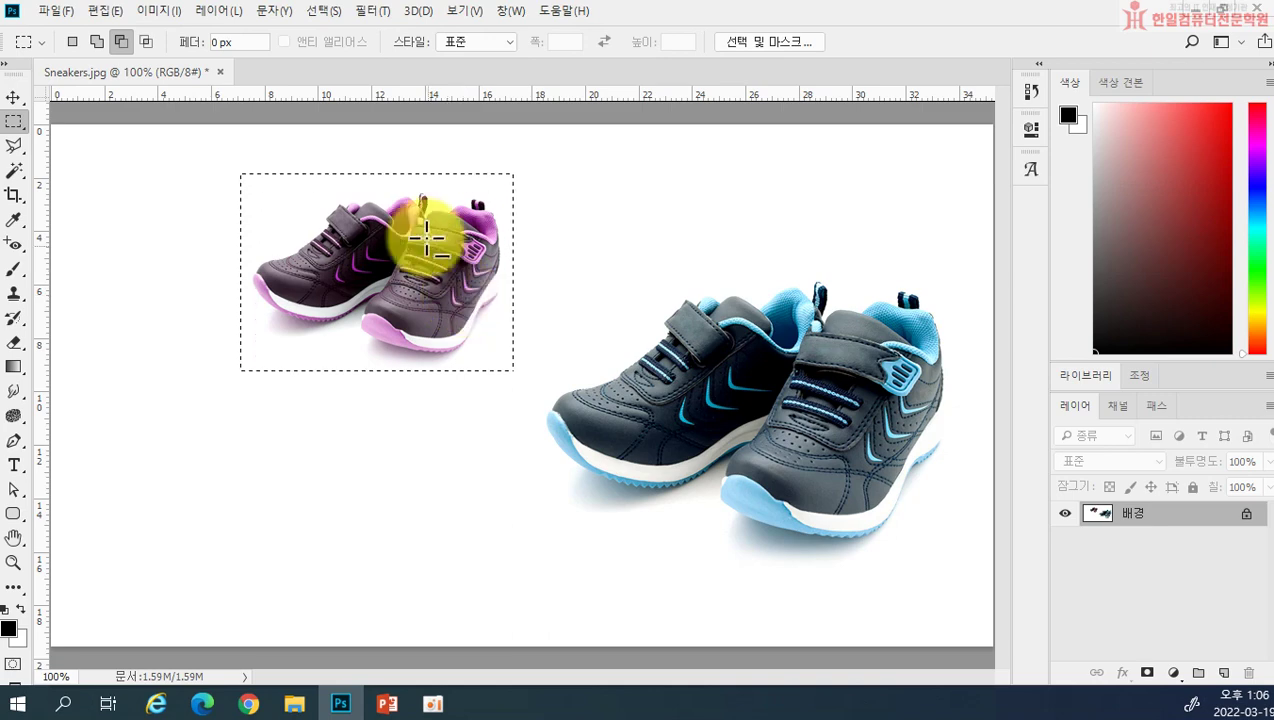
Apply a Gaussian Blur with a 0.8 pixel radius to the selected purple sneakers and clear the selection
{"action": "left_click", "coordinate": [380, 12]}
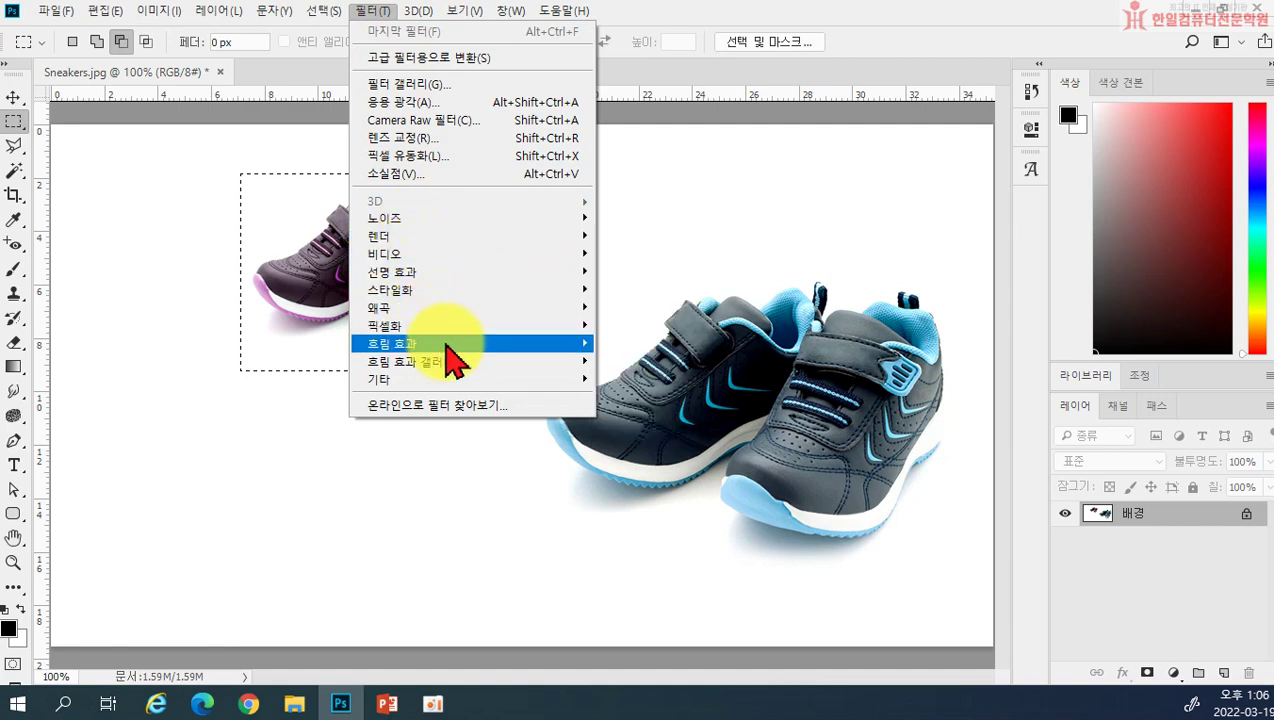
{"action": "mouse_move", "coordinate": [452, 345]}
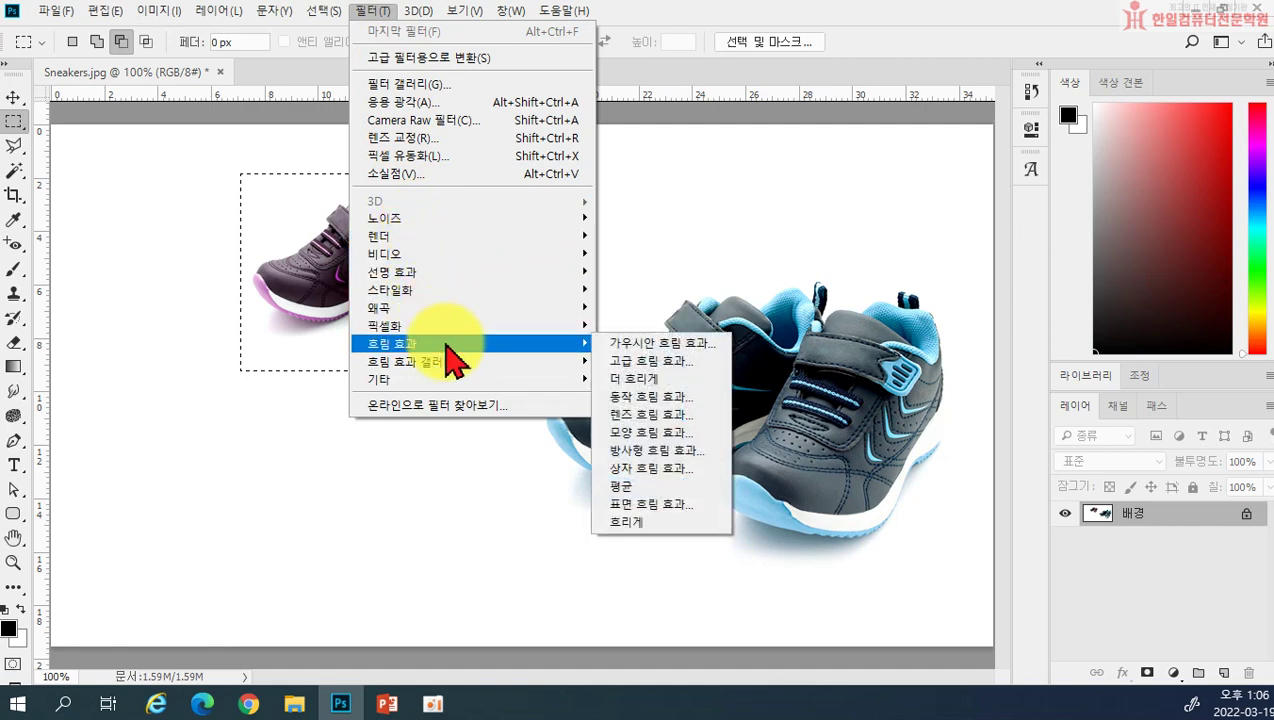
{"action": "left_click", "coordinate": [634, 350]}
{"action": "left_click_drag", "start_coordinate": [330, 630], "coordinate": [247, 640]}
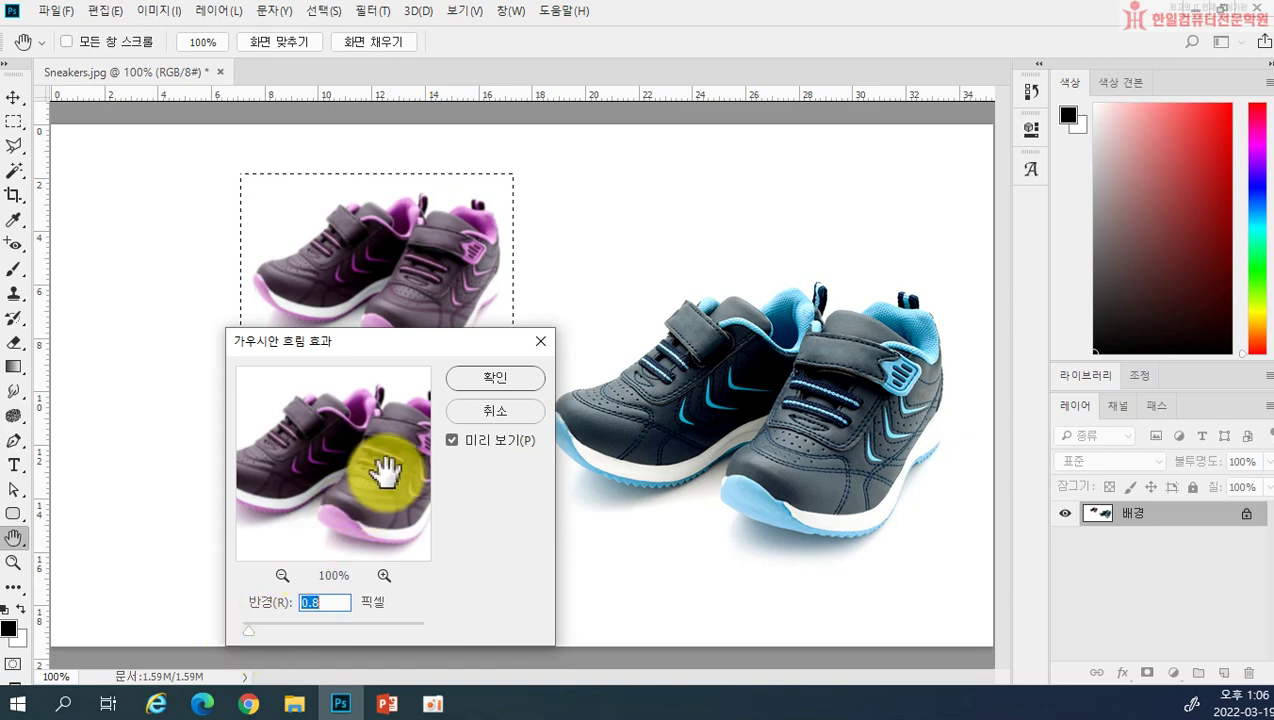
{"action": "left_click", "coordinate": [462, 378]}
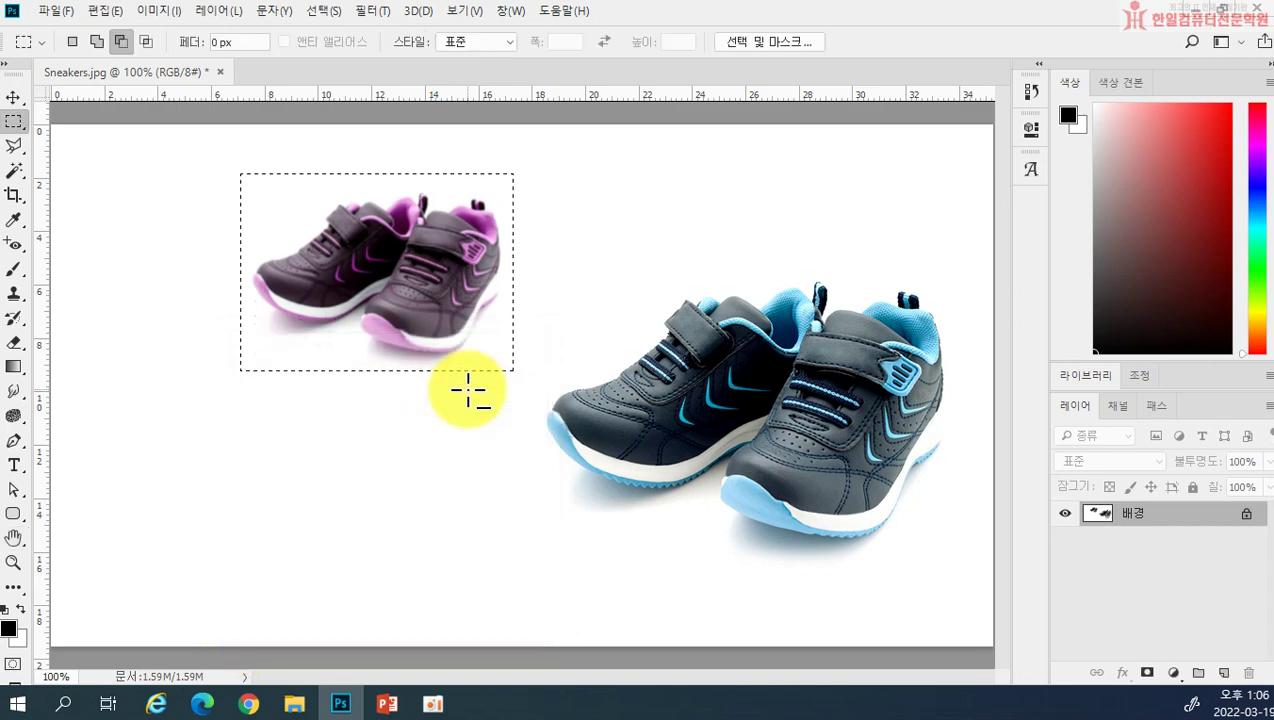
{"action": "key", "text": "ctrl+d"}
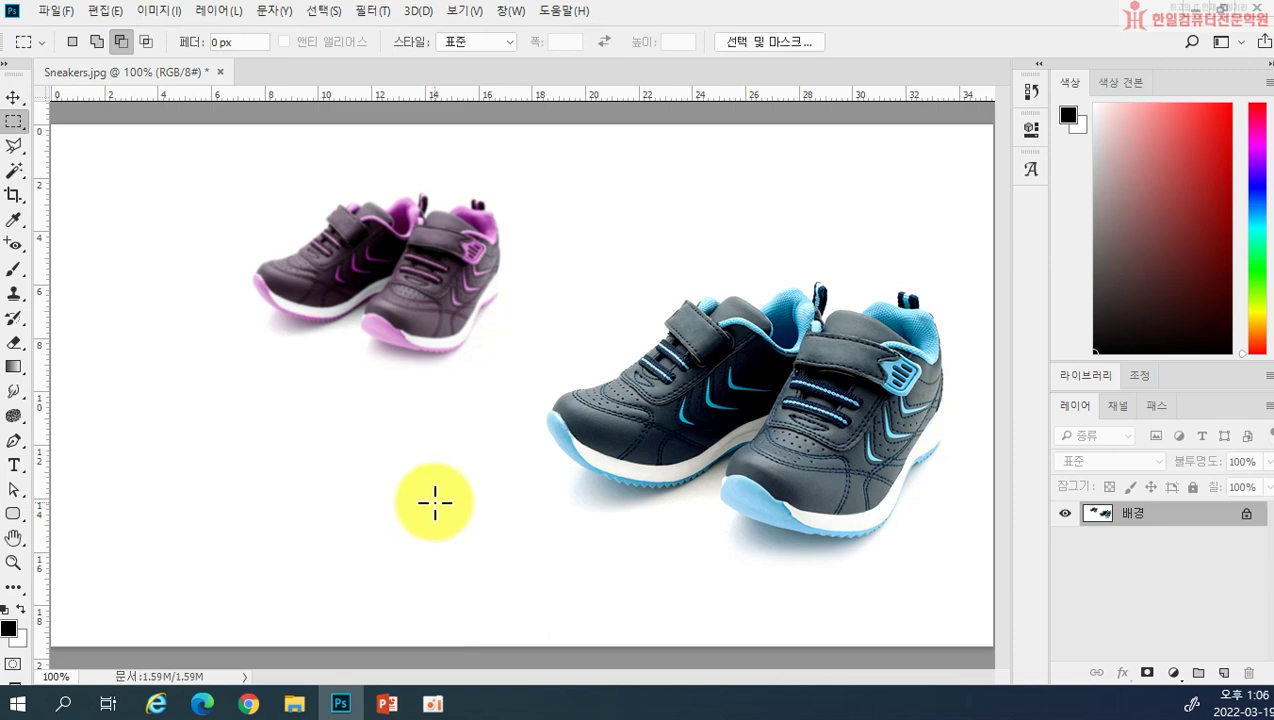
Close the Sneakers image, answering the save question, and open the 야간놀이공원 photo from the 0. 실전 포토샵 folder
{"action": "left_click", "coordinate": [220, 72]}
{"action": "left_click", "coordinate": [598, 281]}
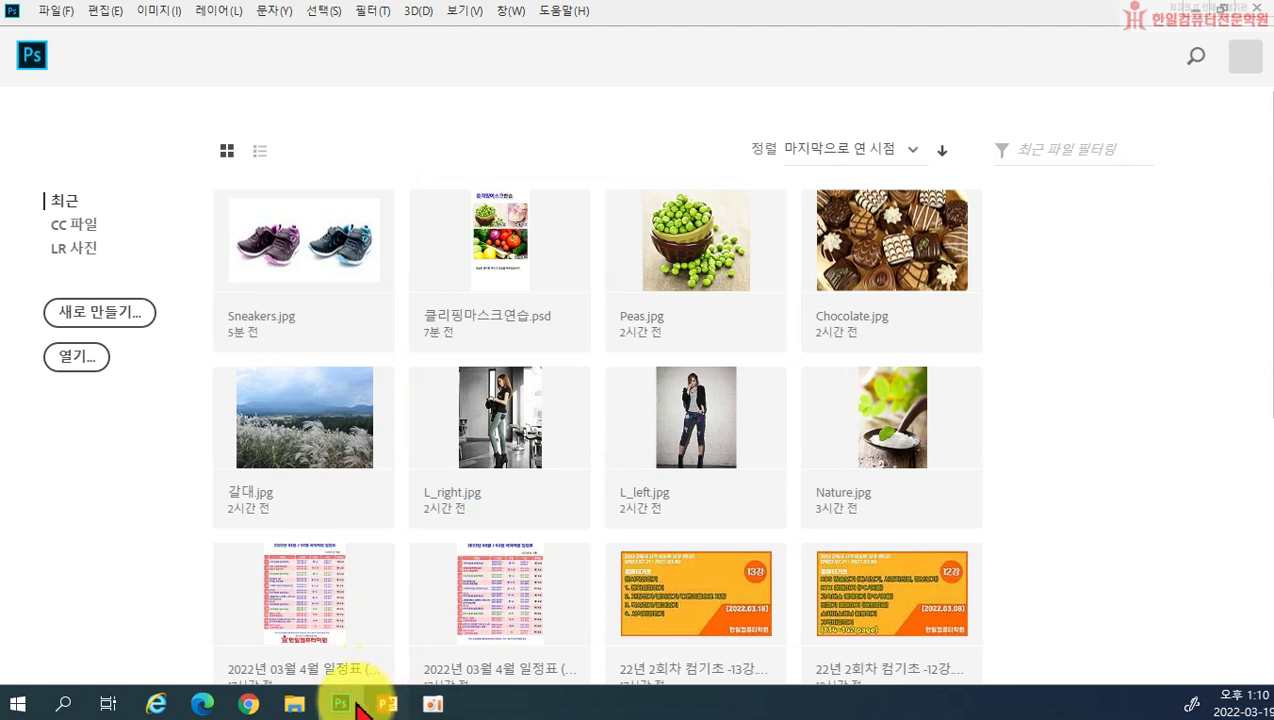
{"action": "left_click", "coordinate": [76, 356]}
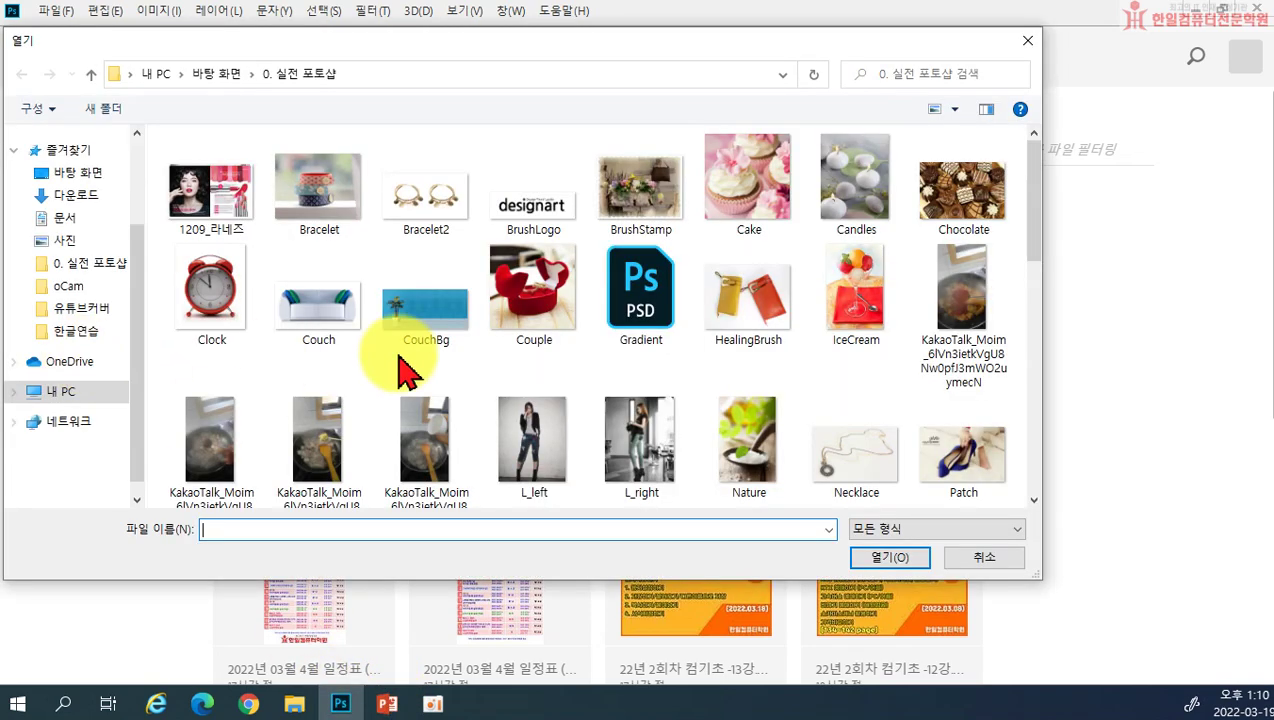
{"action": "left_click_drag", "start_coordinate": [1036, 250], "coordinate": [1046, 422]}
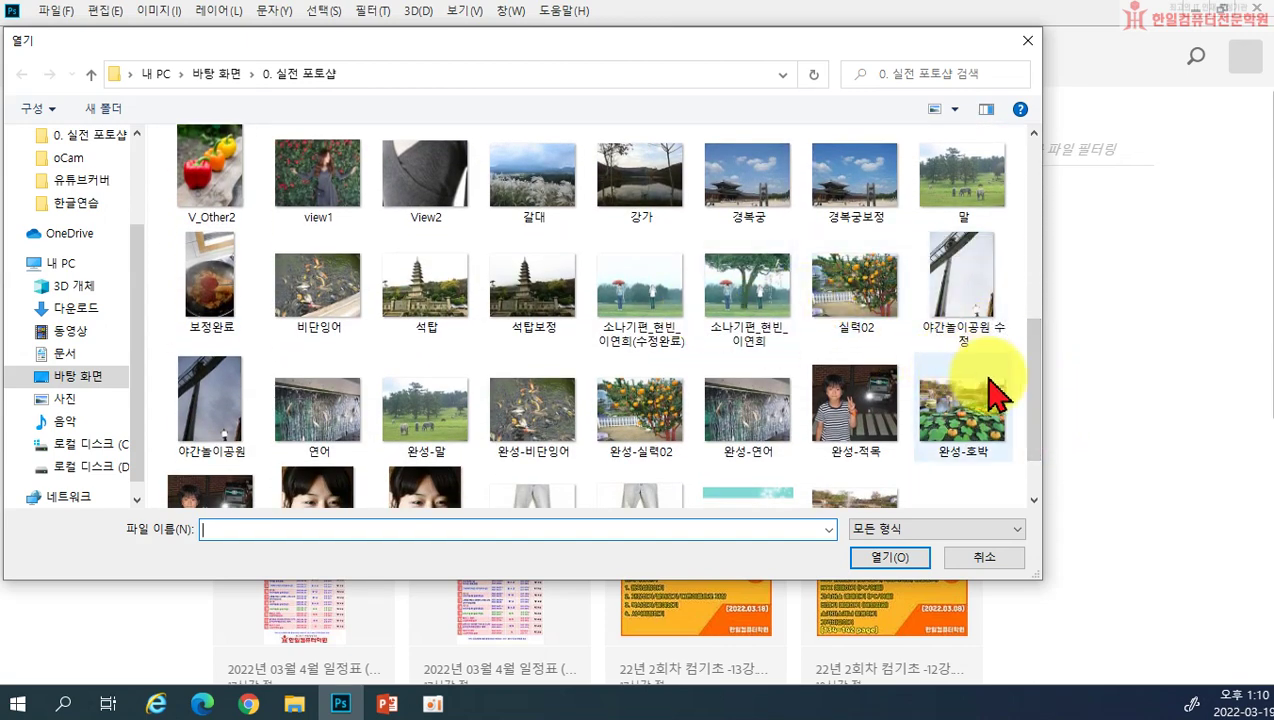
{"action": "double_click", "coordinate": [212, 420]}
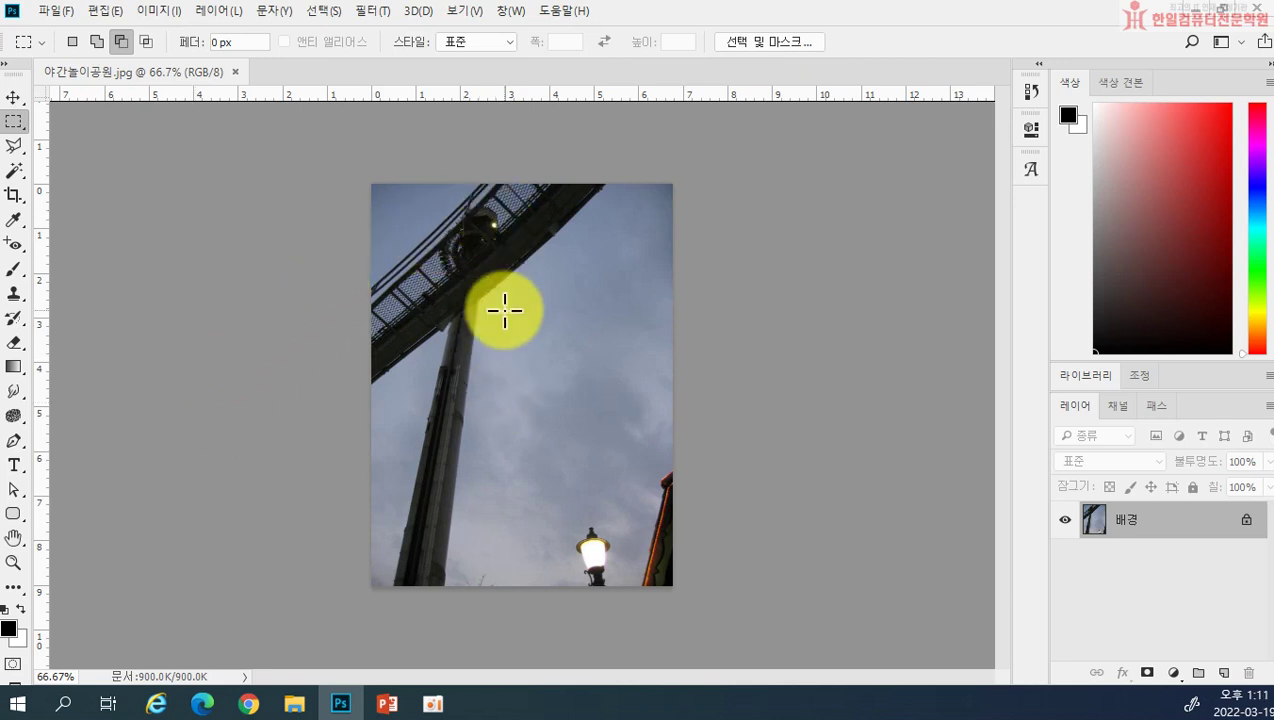
Brighten the 야간놀이공원 photo with Brightness/Contrast, setting brightness to 95 and contrast to about 52
{"action": "left_click", "coordinate": [165, 12]}
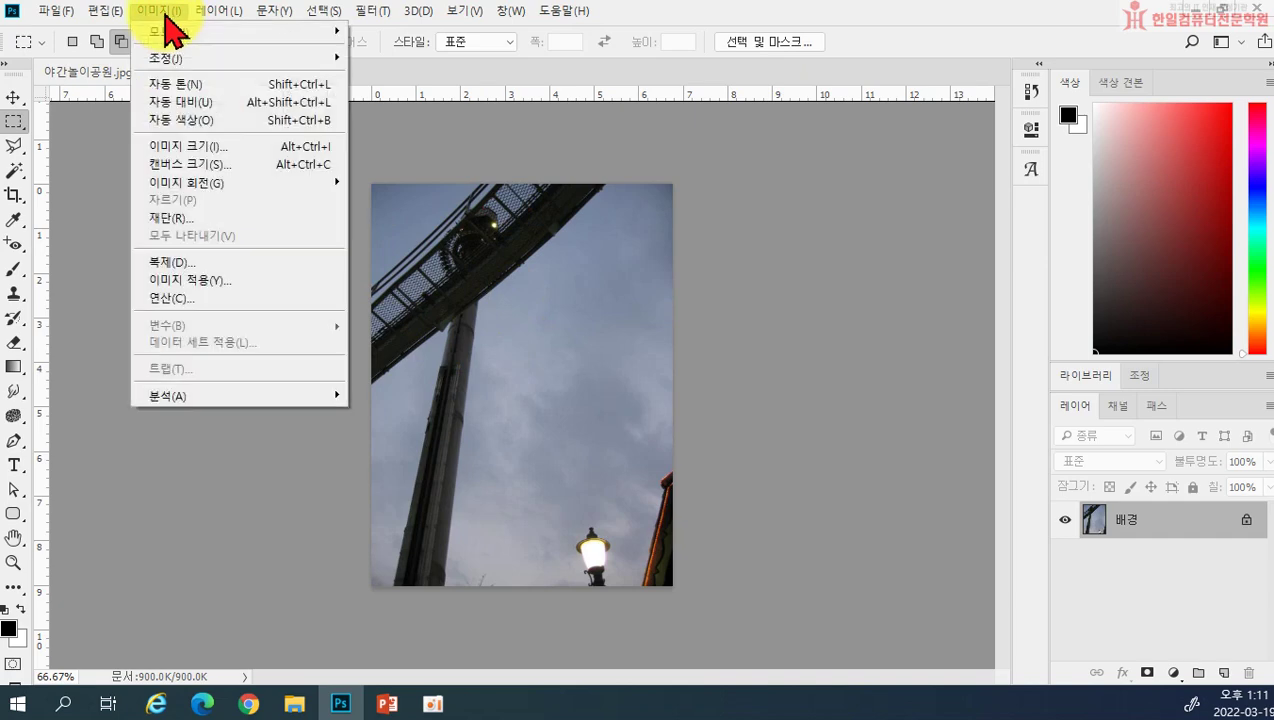
{"action": "left_click", "coordinate": [100, 14]}
{"action": "left_click", "coordinate": [152, 18]}
{"action": "mouse_move", "coordinate": [178, 60]}
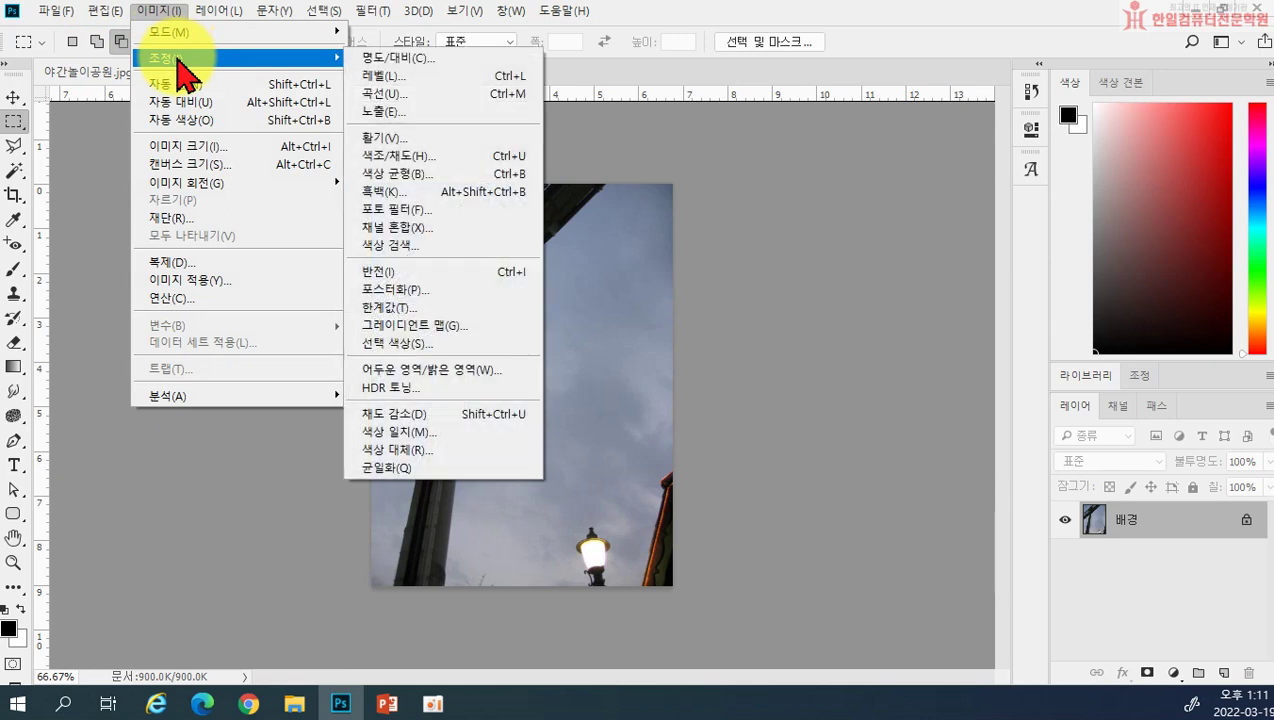
{"action": "left_click", "coordinate": [432, 62]}
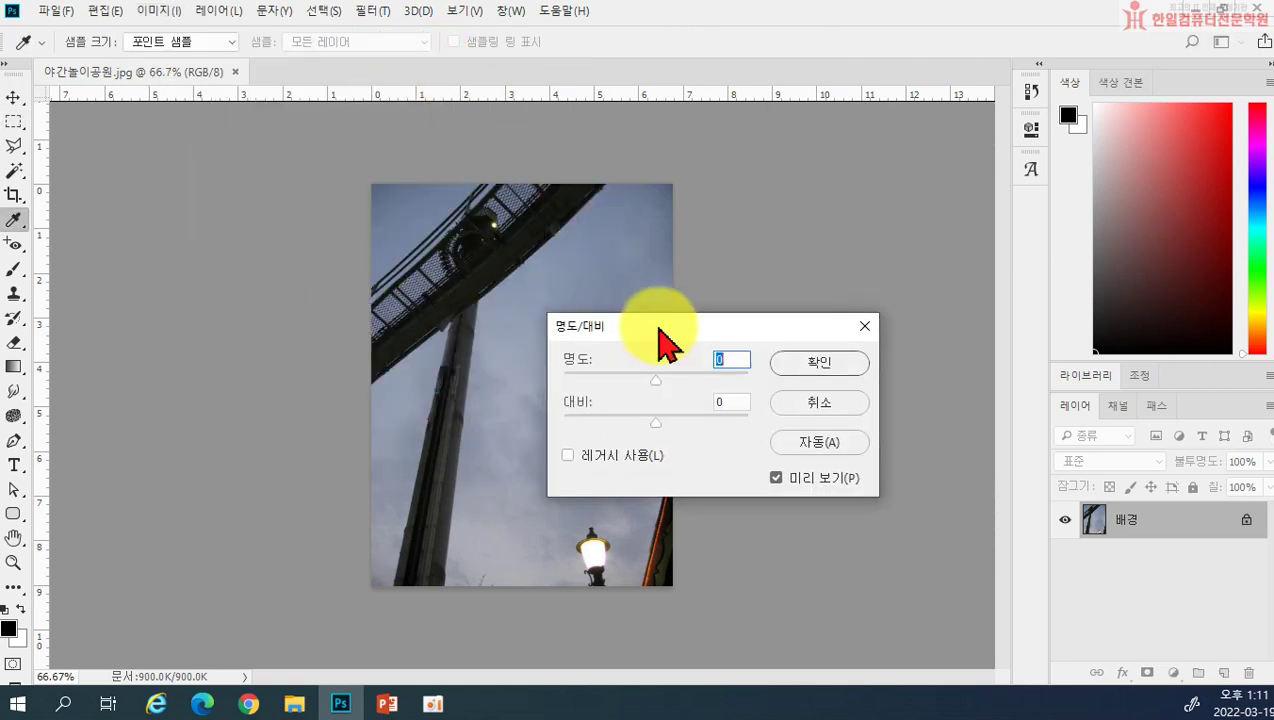
{"action": "left_click_drag", "start_coordinate": [660, 327], "coordinate": [733, 270]}
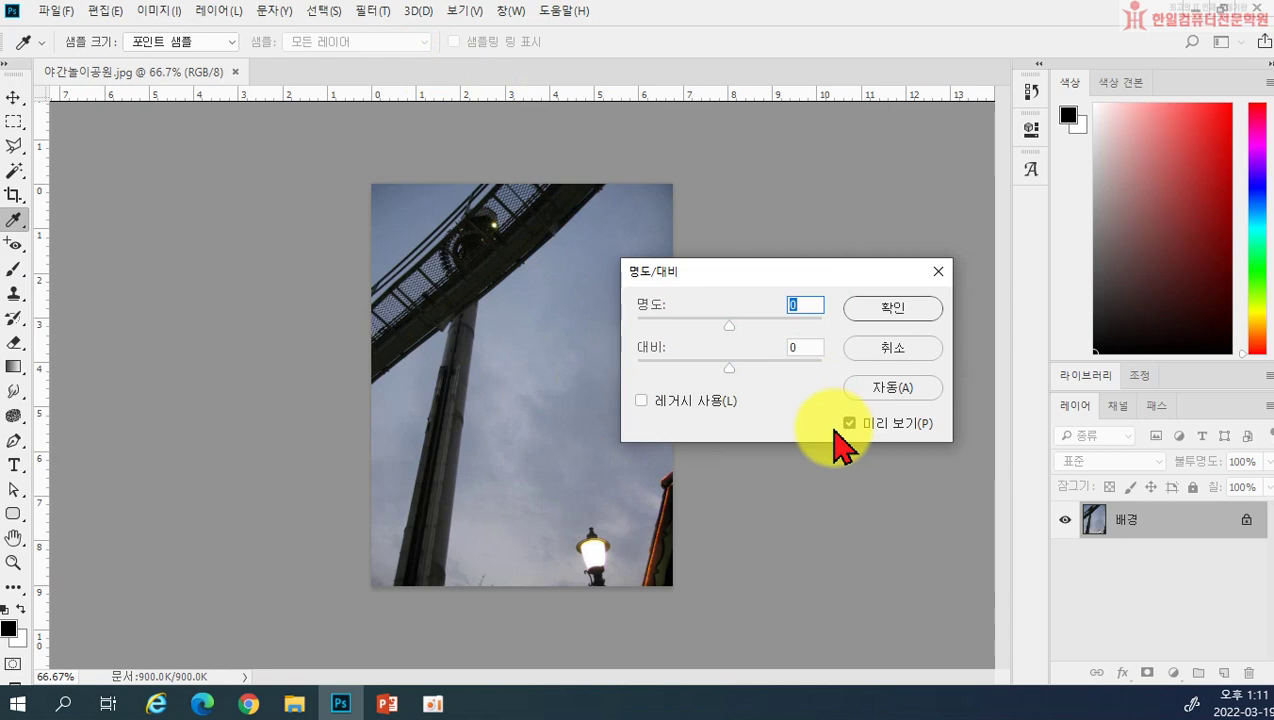
{"action": "left_click_drag", "start_coordinate": [730, 328], "coordinate": [786, 320]}
{"action": "mouse_move", "coordinate": [786, 366]}
{"action": "left_mouse_down"}
{"action": "mouse_move", "coordinate": [759, 370]}
{"action": "mouse_move", "coordinate": [777, 370]}
{"action": "left_mouse_up"}
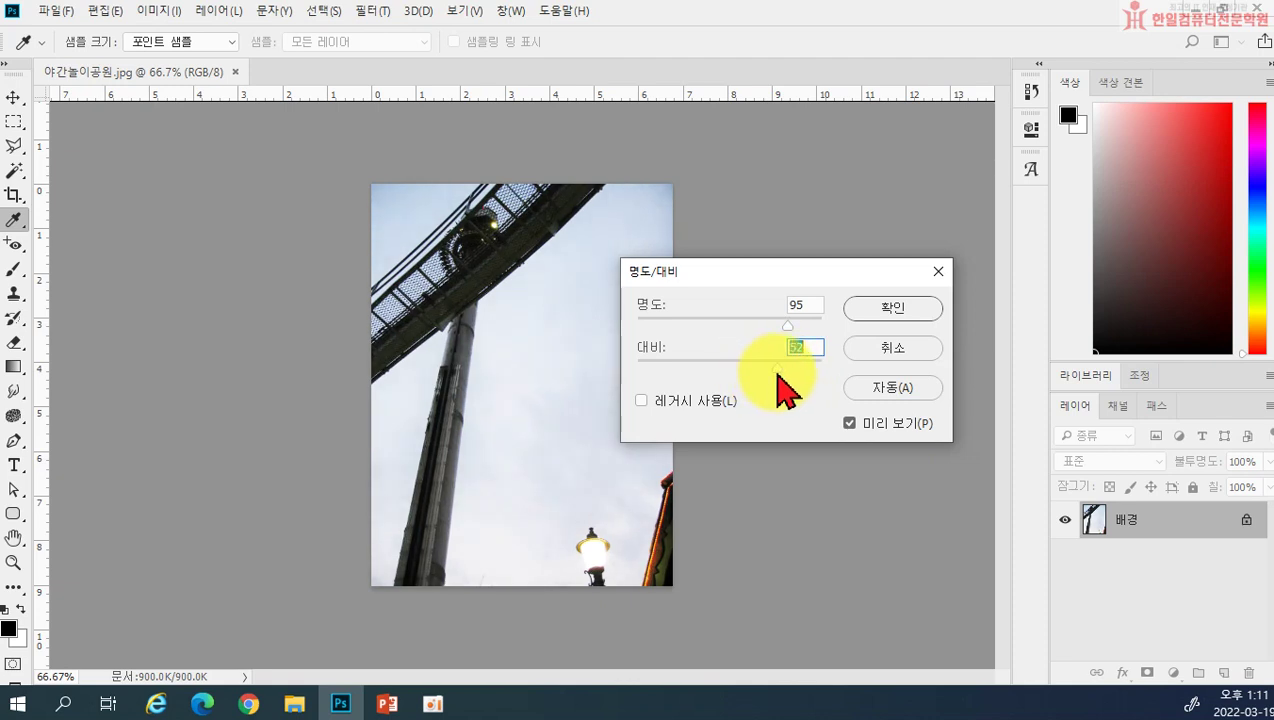
{"action": "left_click", "coordinate": [886, 318]}
{"action": "key", "text": "m"}
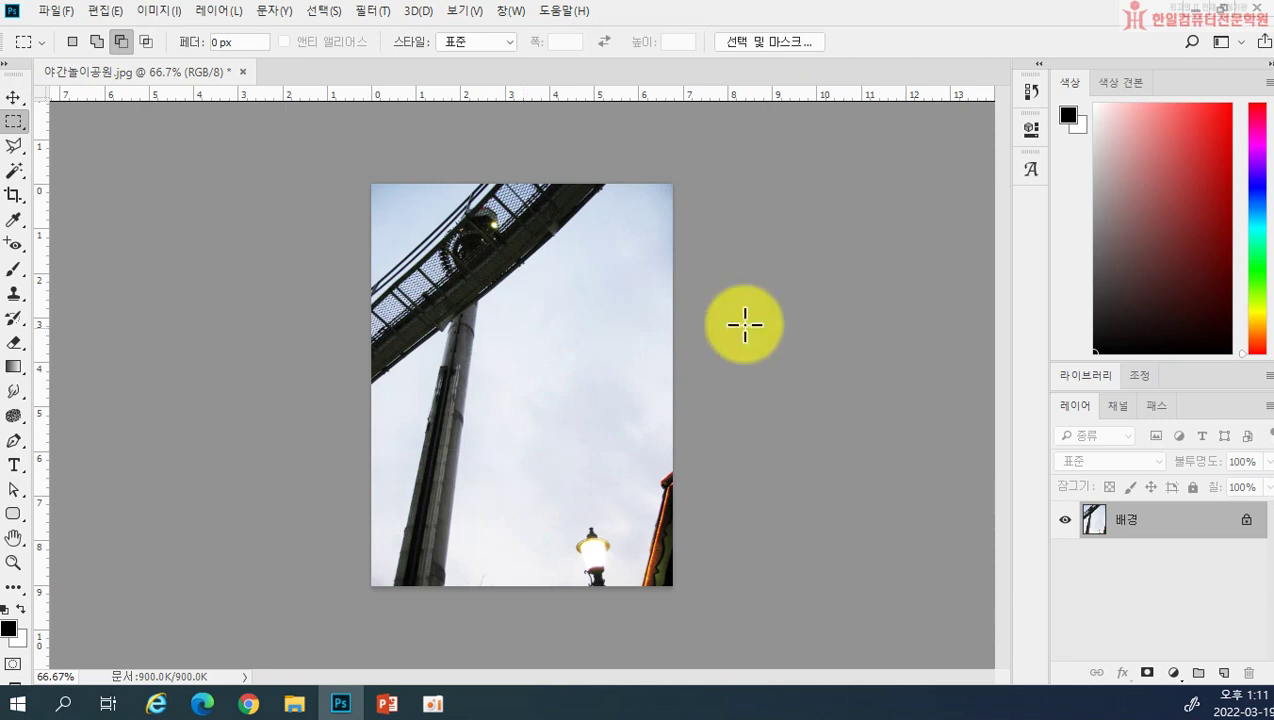
Restore the photo's opened state from the history and brighten it with Levels, using midtones about 1.46 and white input 165
{"action": "left_click", "coordinate": [1033, 92]}
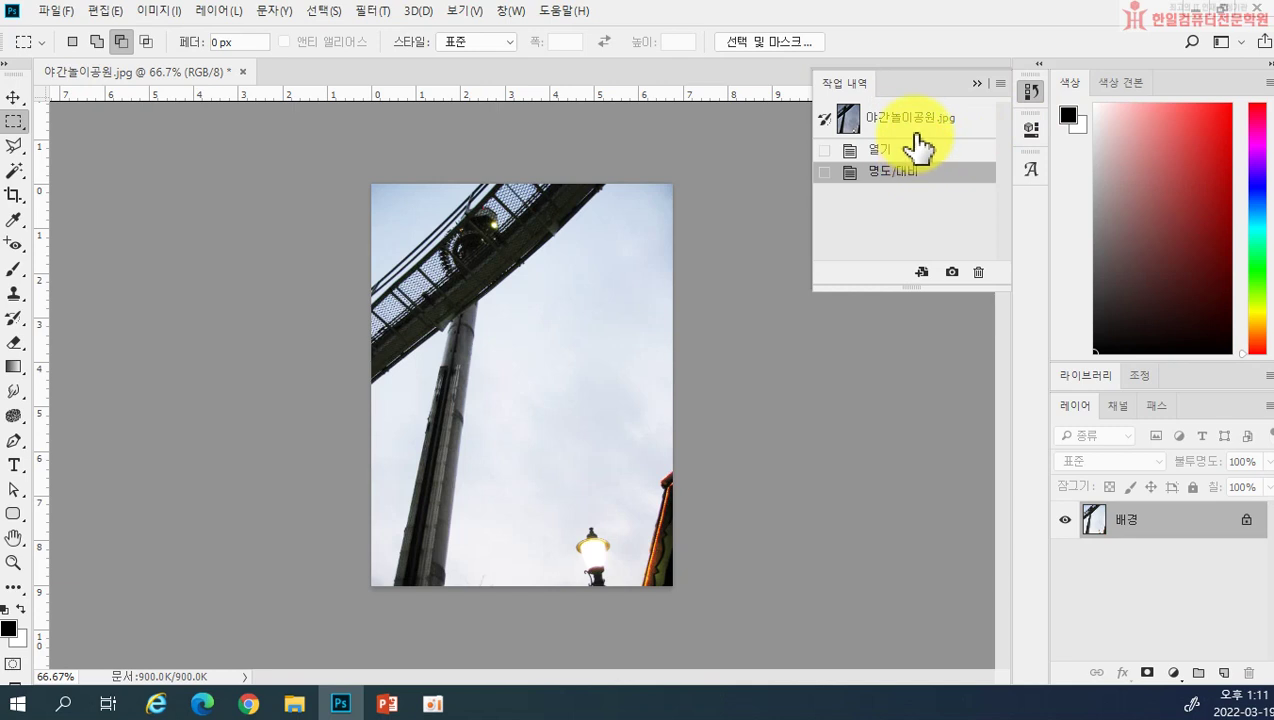
{"action": "left_click", "coordinate": [890, 120]}
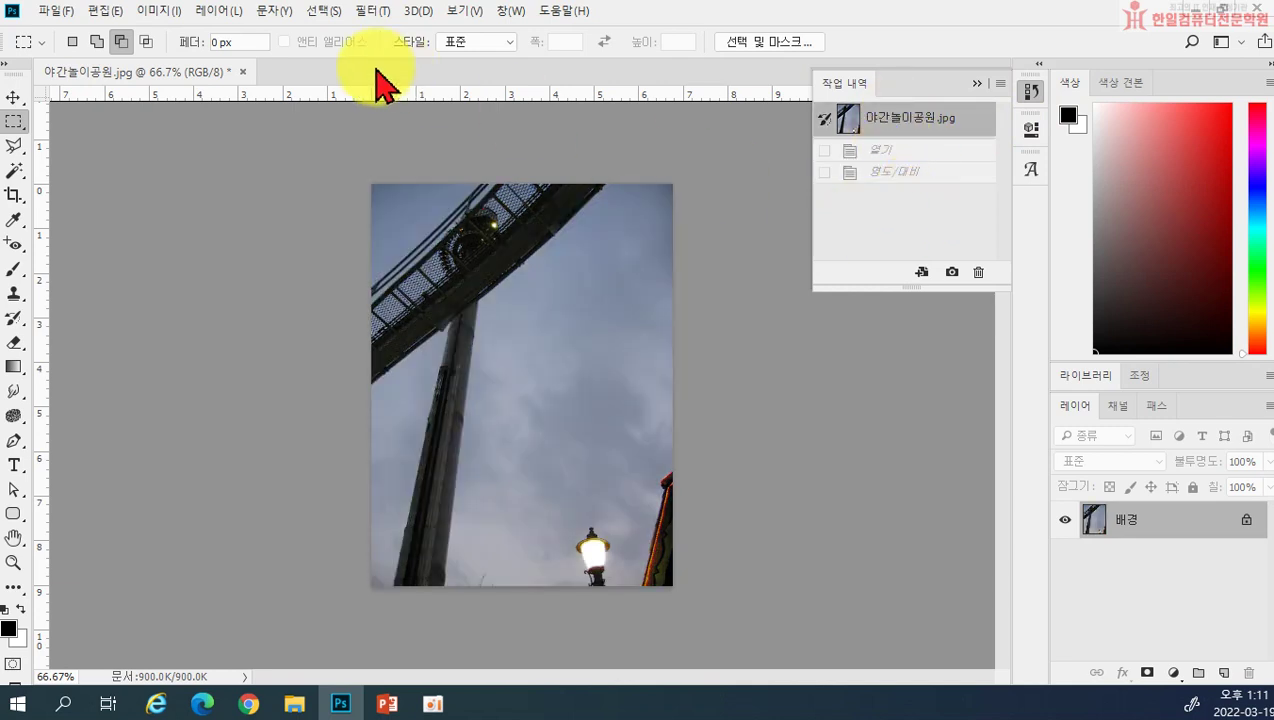
{"action": "left_click", "coordinate": [152, 13]}
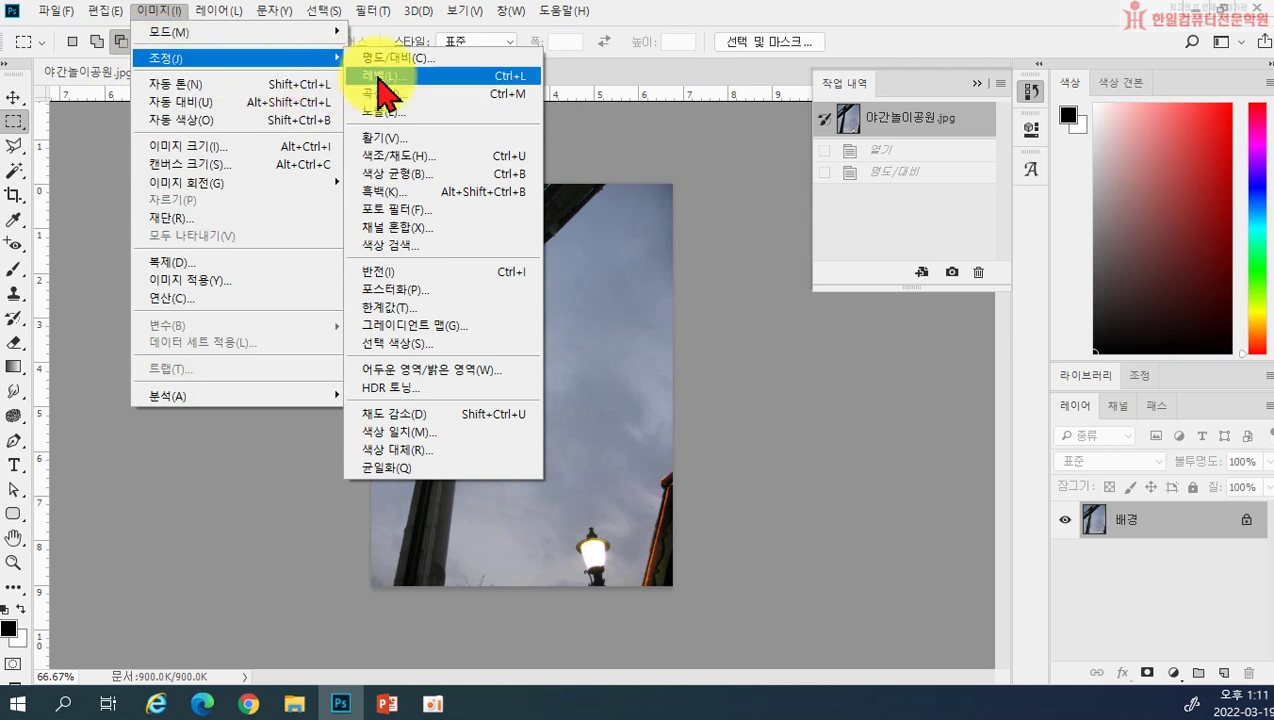
{"action": "left_click", "coordinate": [379, 78]}
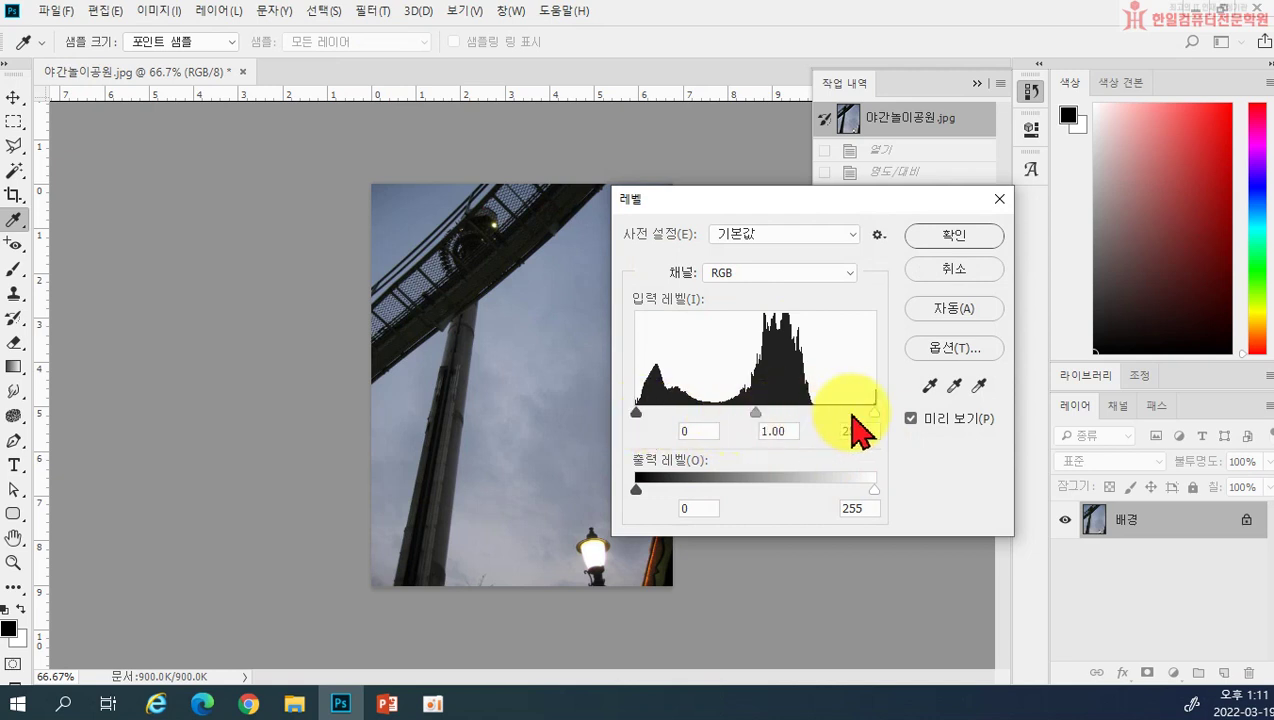
{"action": "left_click_drag", "start_coordinate": [876, 418], "coordinate": [790, 418]}
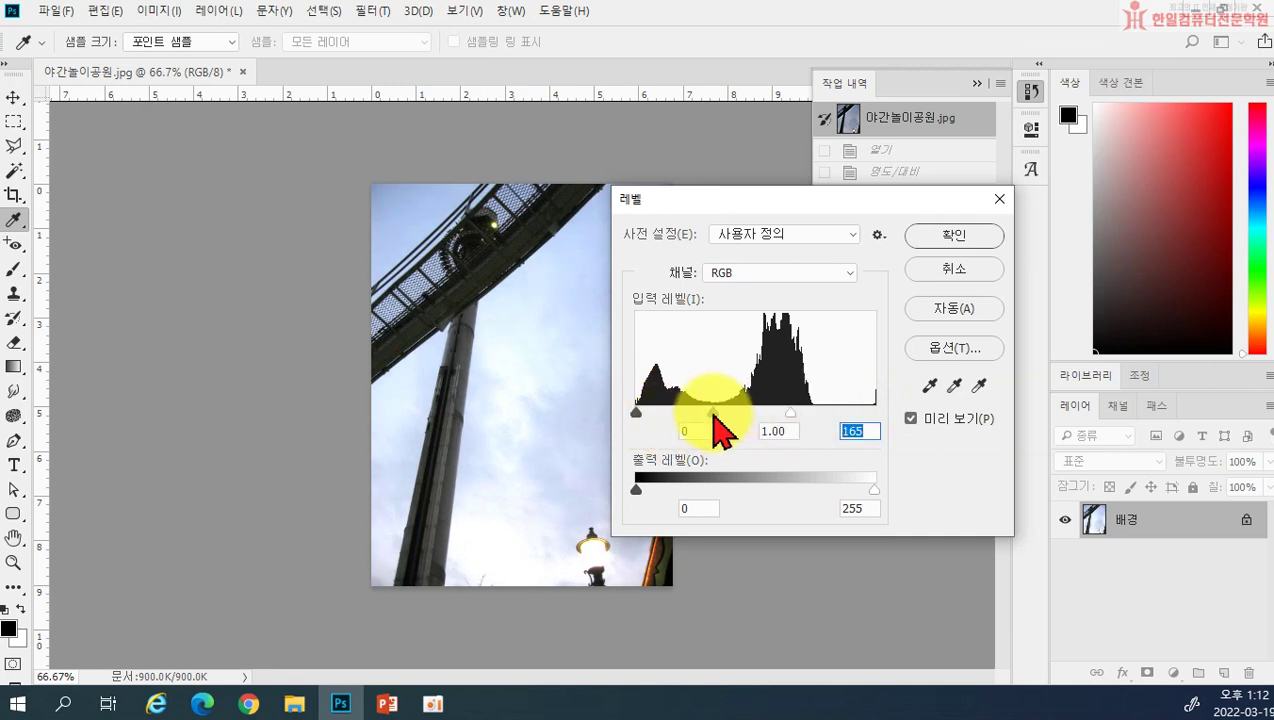
{"action": "left_click_drag", "start_coordinate": [713, 413], "coordinate": [692, 413]}
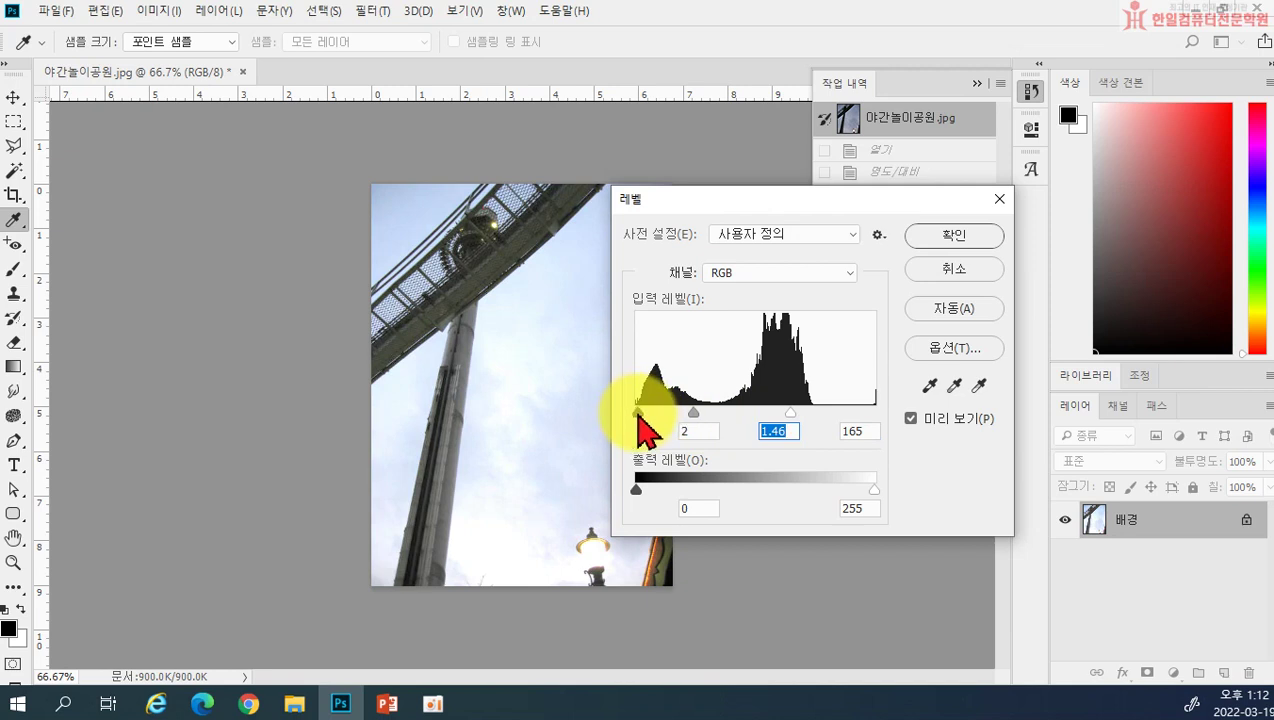
{"action": "left_click_drag", "start_coordinate": [638, 411], "coordinate": [698, 418]}
{"action": "left_click", "coordinate": [964, 240]}
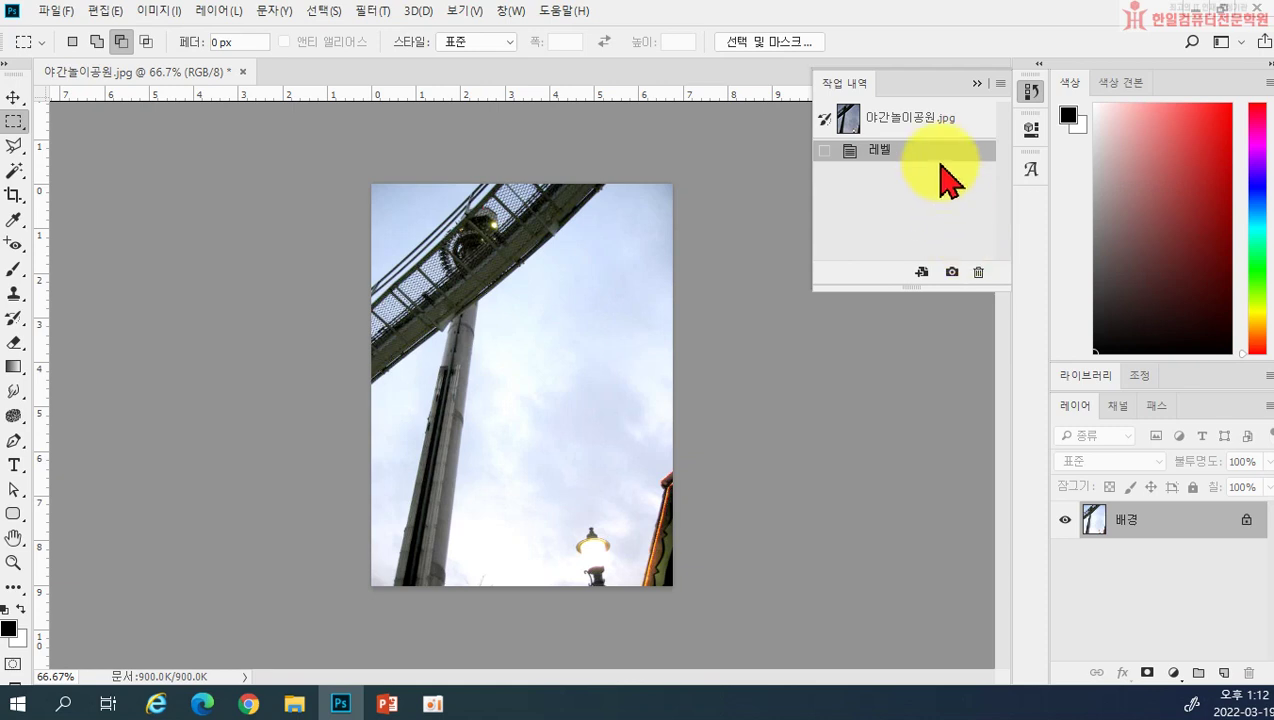
Restore the photo's opened state and brighten it with Curves, placing points at input 144, output 198 and input 56, output 129
{"action": "left_click", "coordinate": [903, 127]}
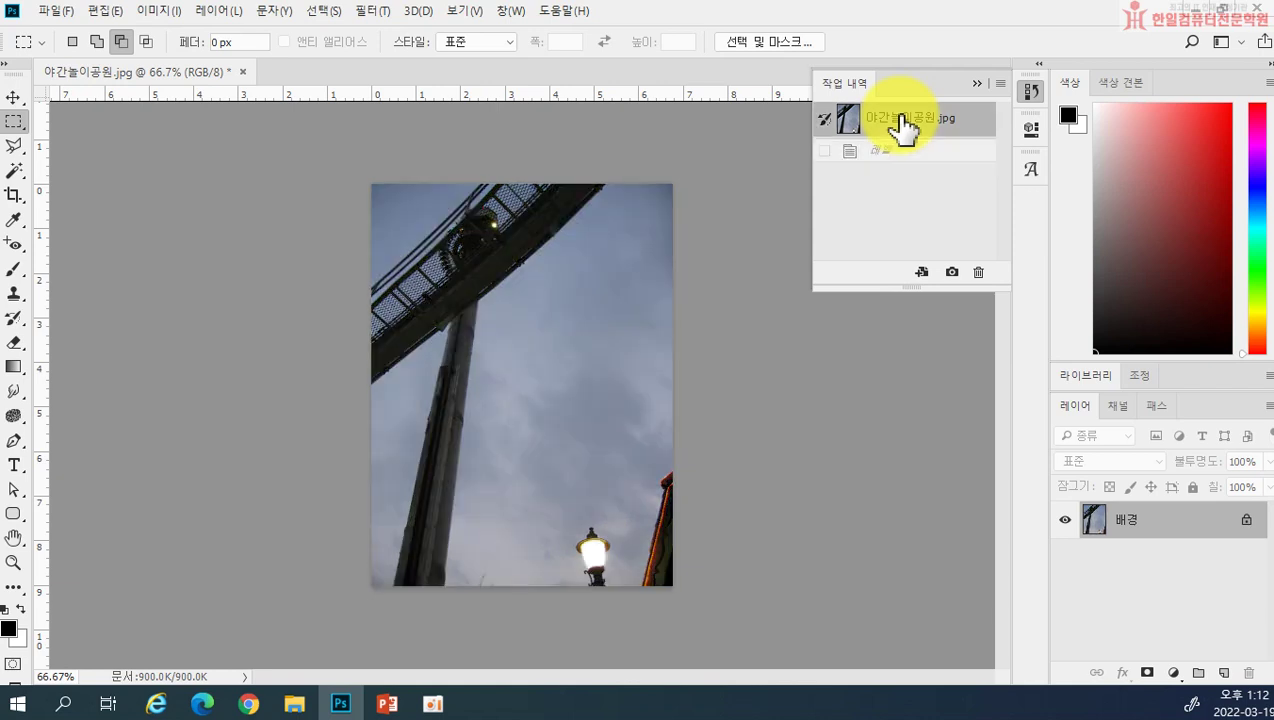
{"action": "left_click", "coordinate": [150, 12]}
{"action": "mouse_move", "coordinate": [162, 57]}
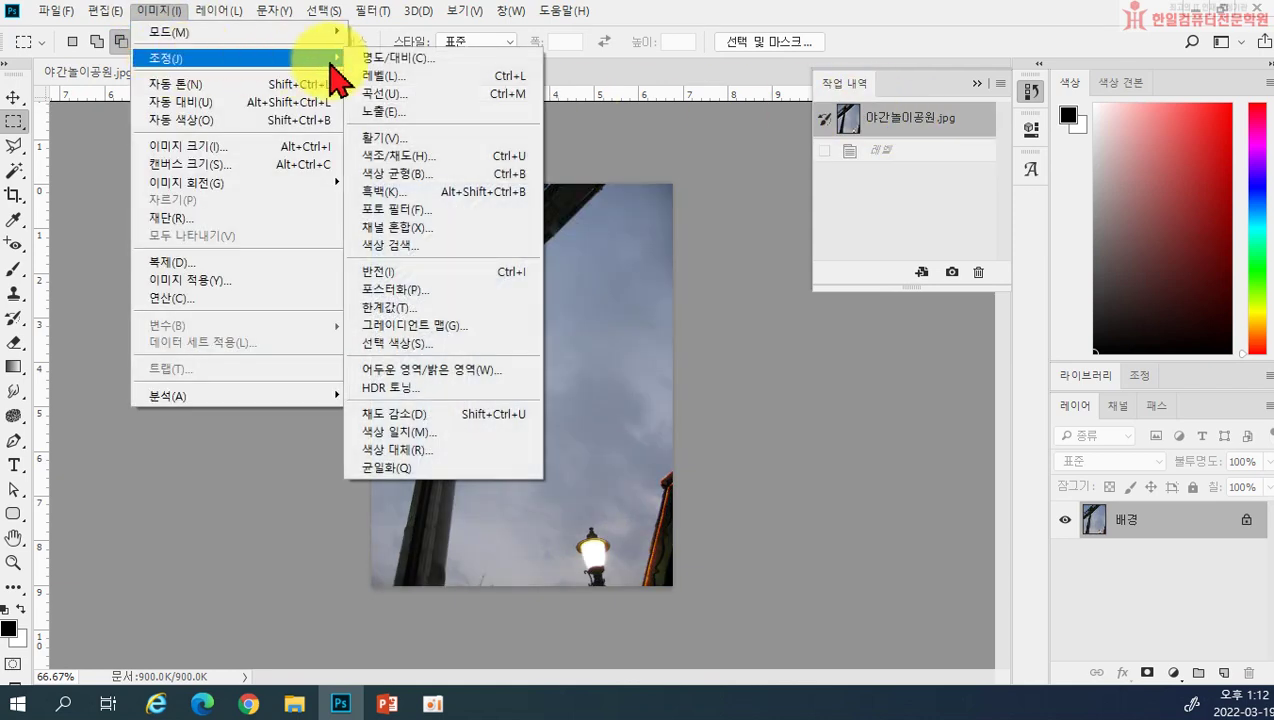
{"action": "left_click", "coordinate": [400, 95]}
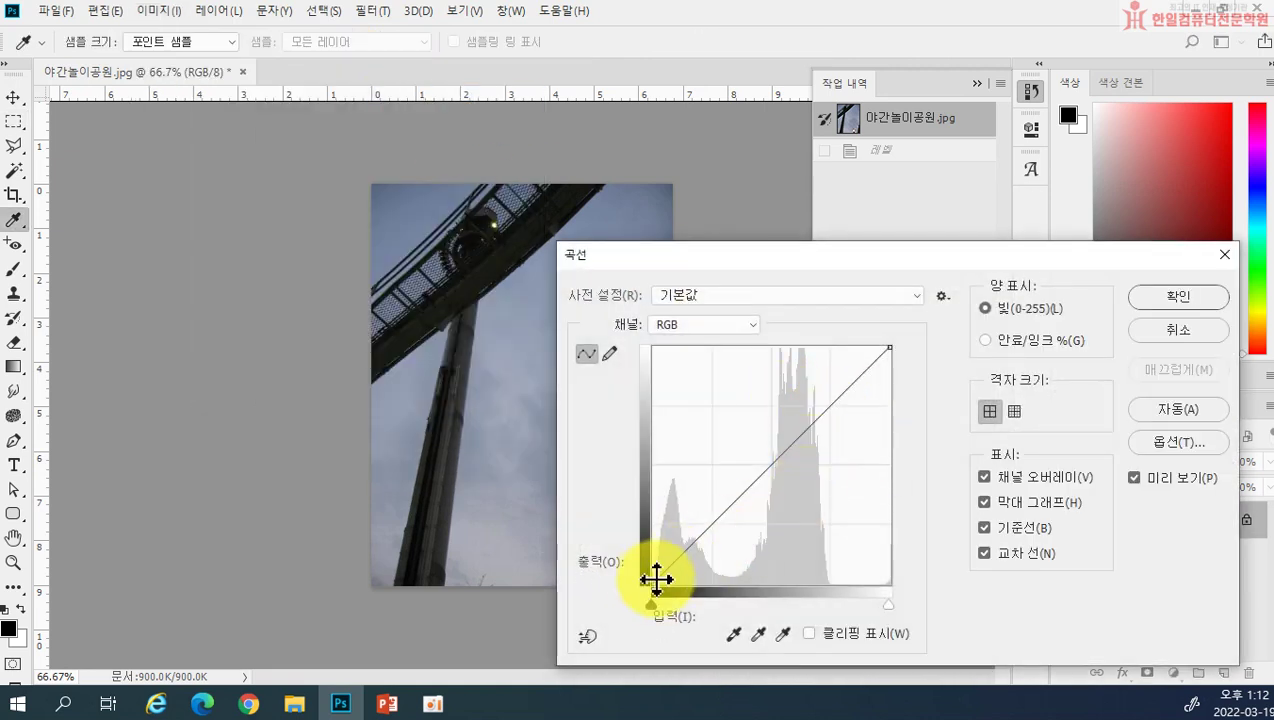
{"action": "left_click_drag", "start_coordinate": [799, 437], "coordinate": [791, 407]}
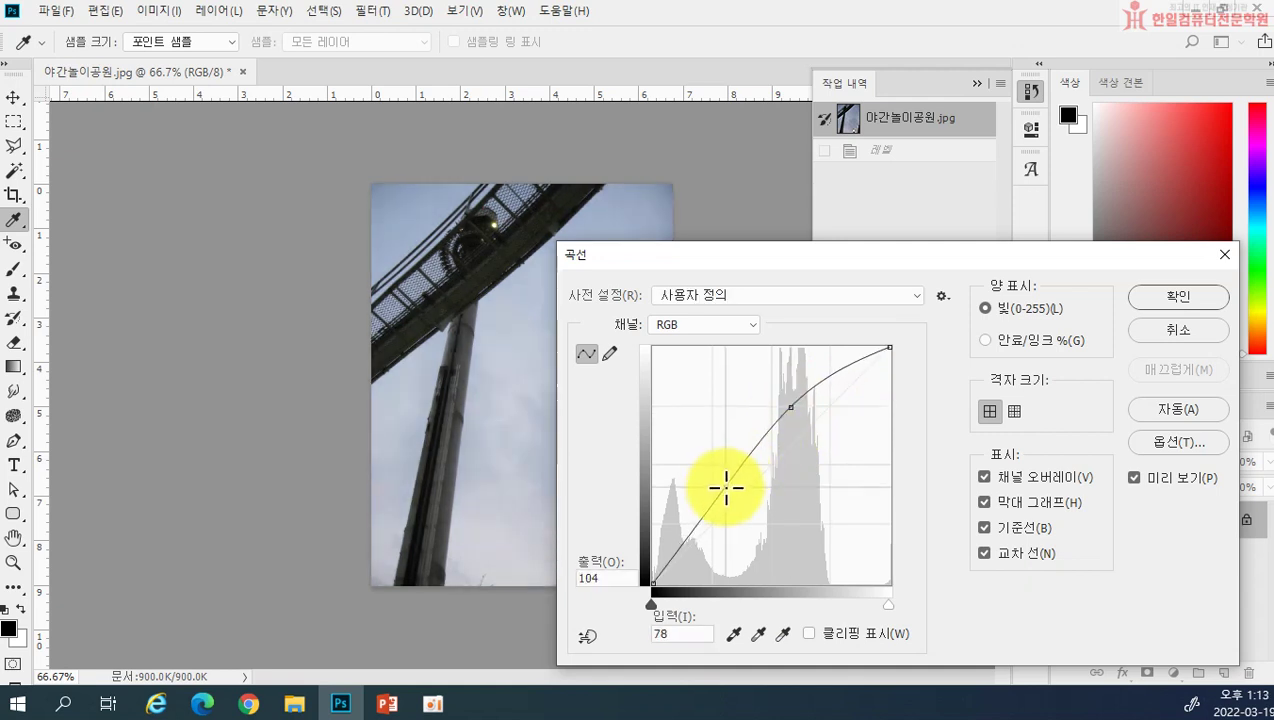
{"action": "left_click_drag", "start_coordinate": [727, 487], "coordinate": [714, 474]}
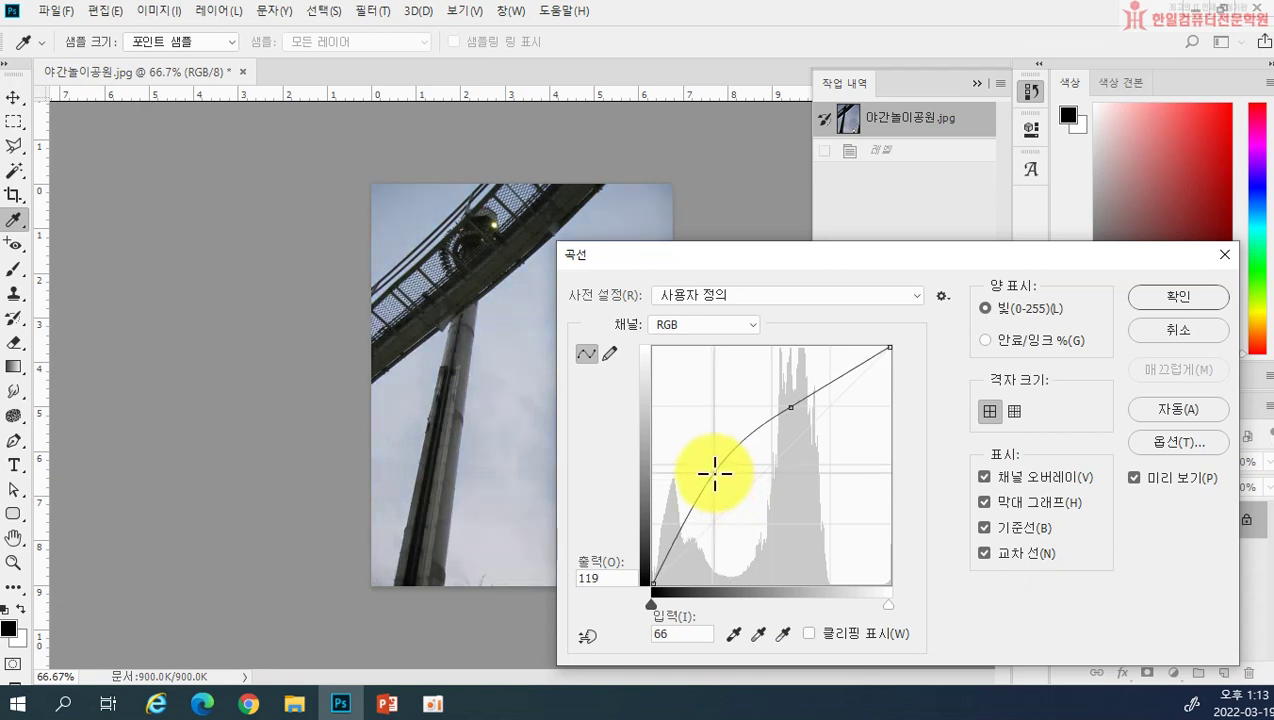
{"action": "left_click_drag", "start_coordinate": [791, 407], "coordinate": [786, 401]}
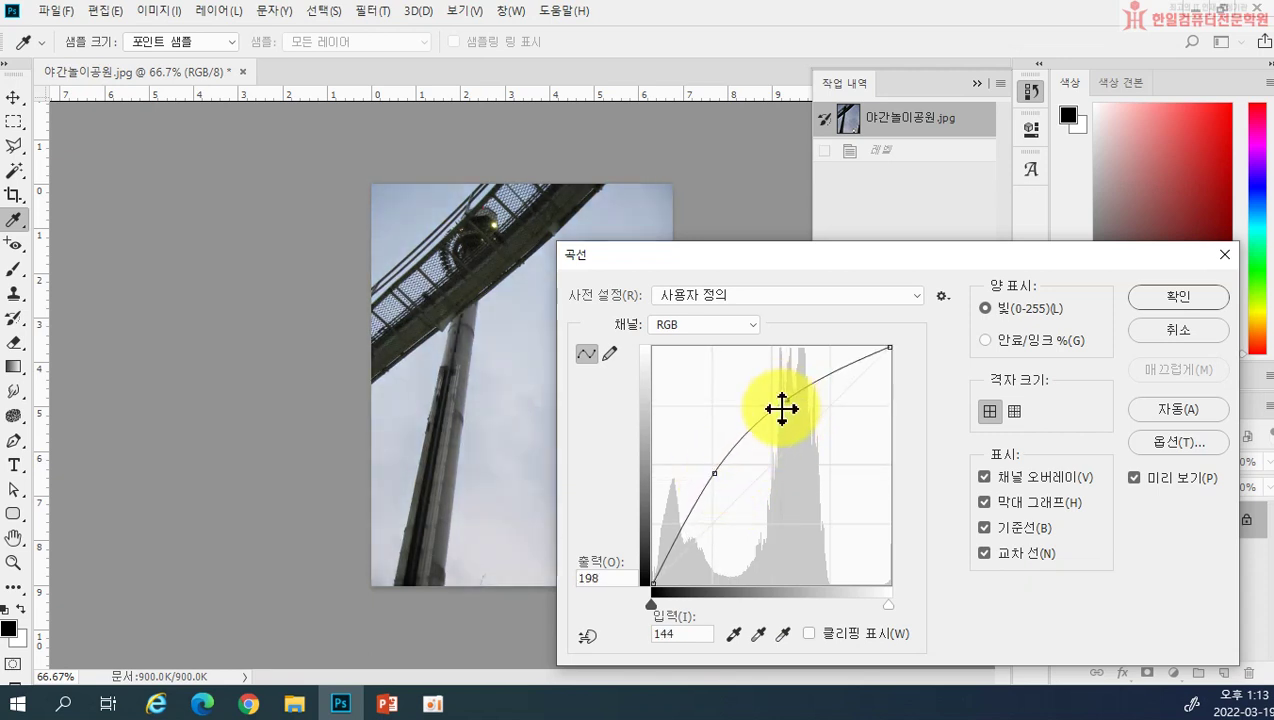
{"action": "left_click_drag", "start_coordinate": [714, 472], "coordinate": [704, 462]}
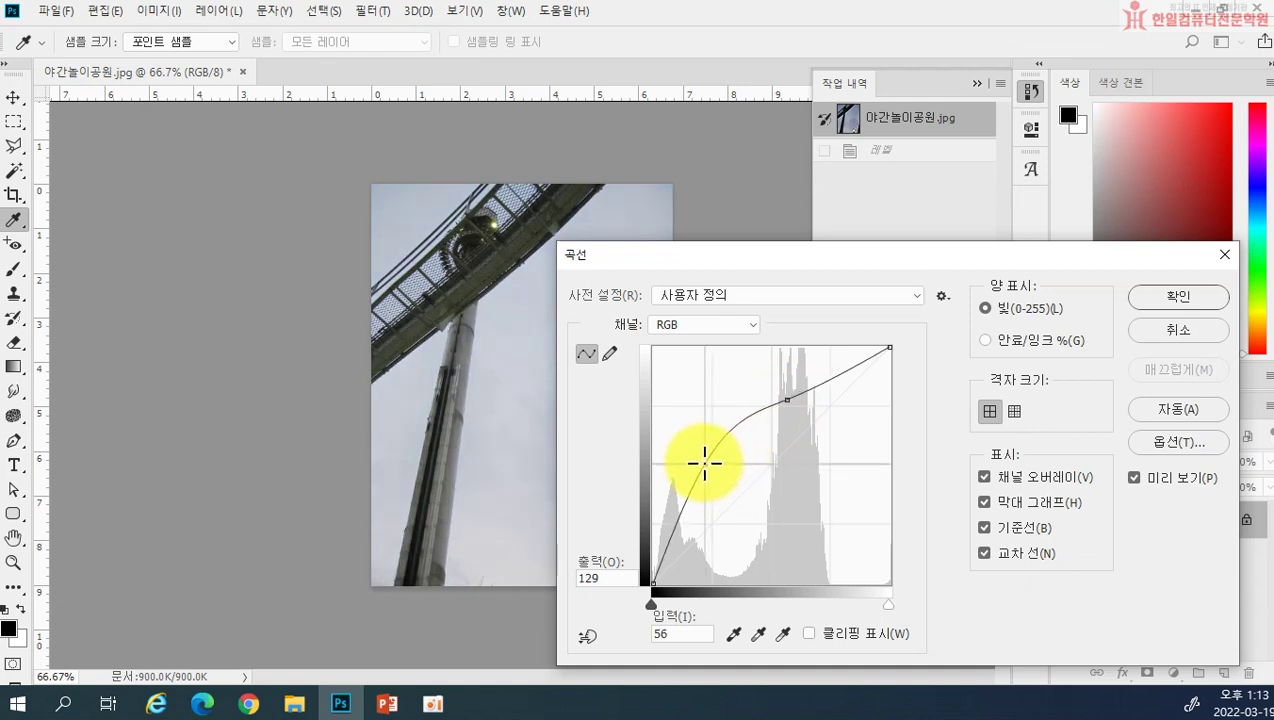
{"action": "left_click", "coordinate": [1165, 300]}
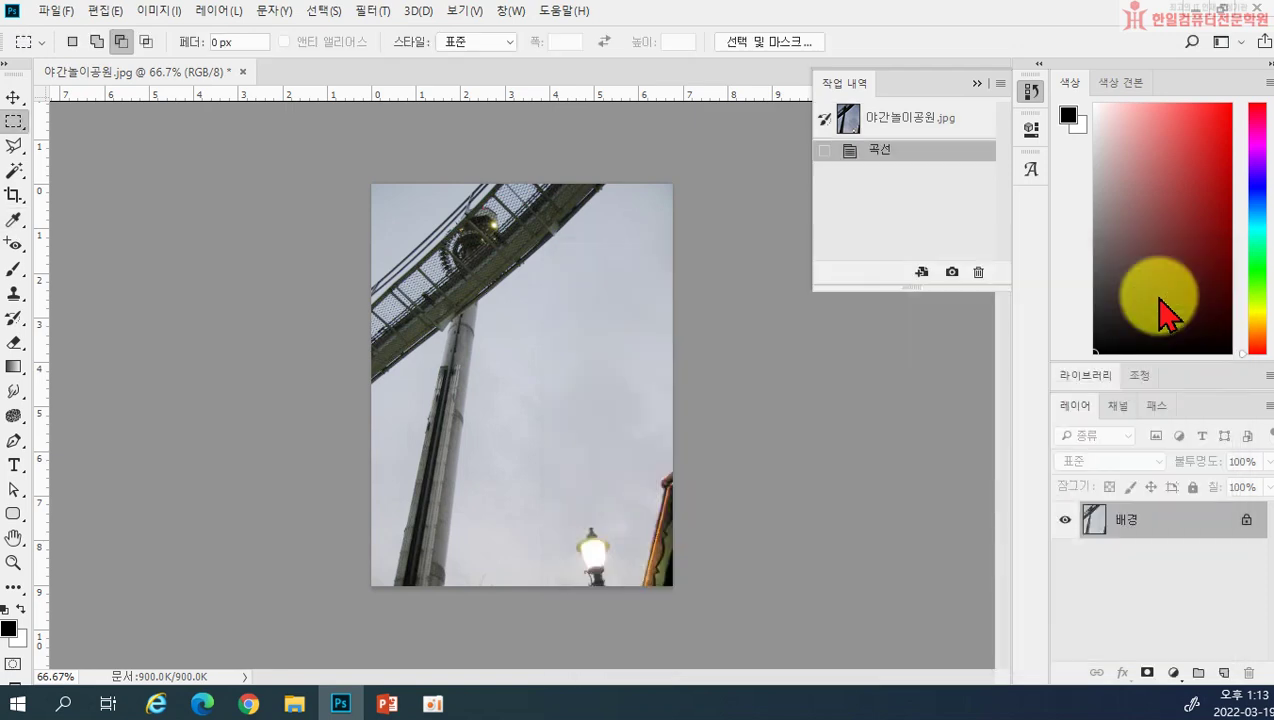
Restore the photo's opened state and brighten it with Levels, using black input 2, midtones 1.45 and white input 192
{"action": "left_click", "coordinate": [880, 118]}
{"action": "left_click", "coordinate": [157, 11]}
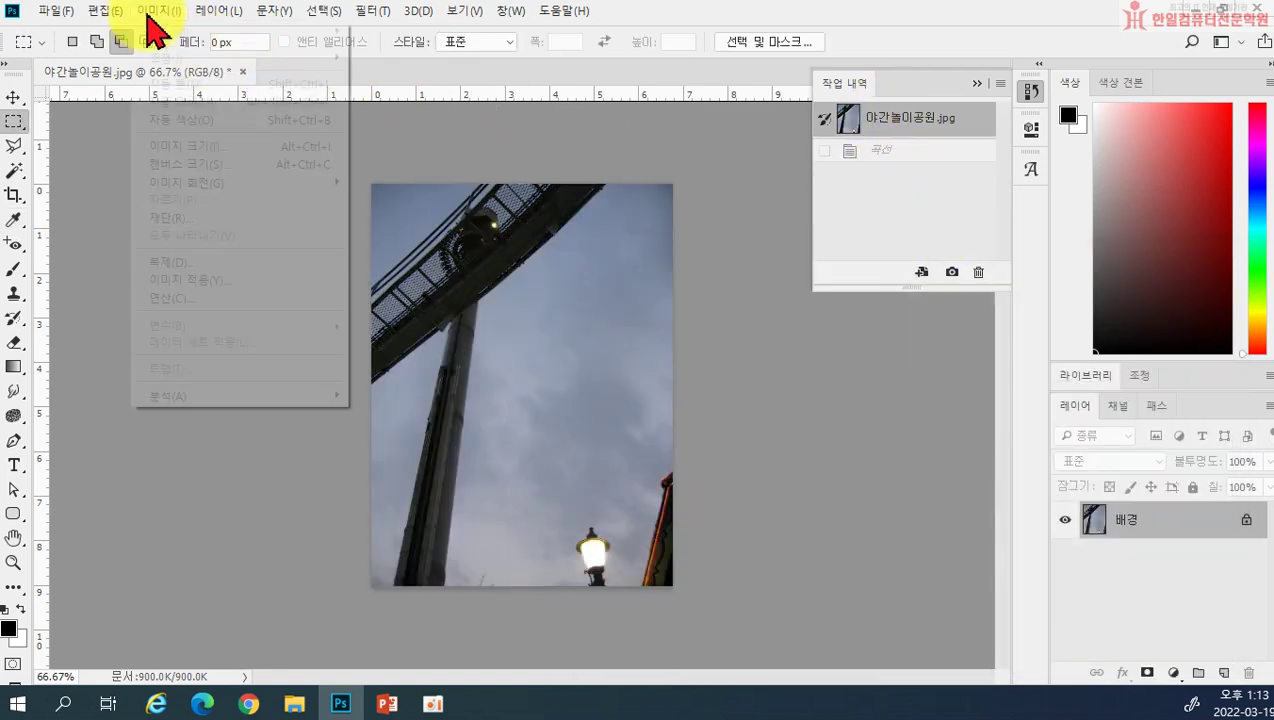
{"action": "mouse_move", "coordinate": [164, 60]}
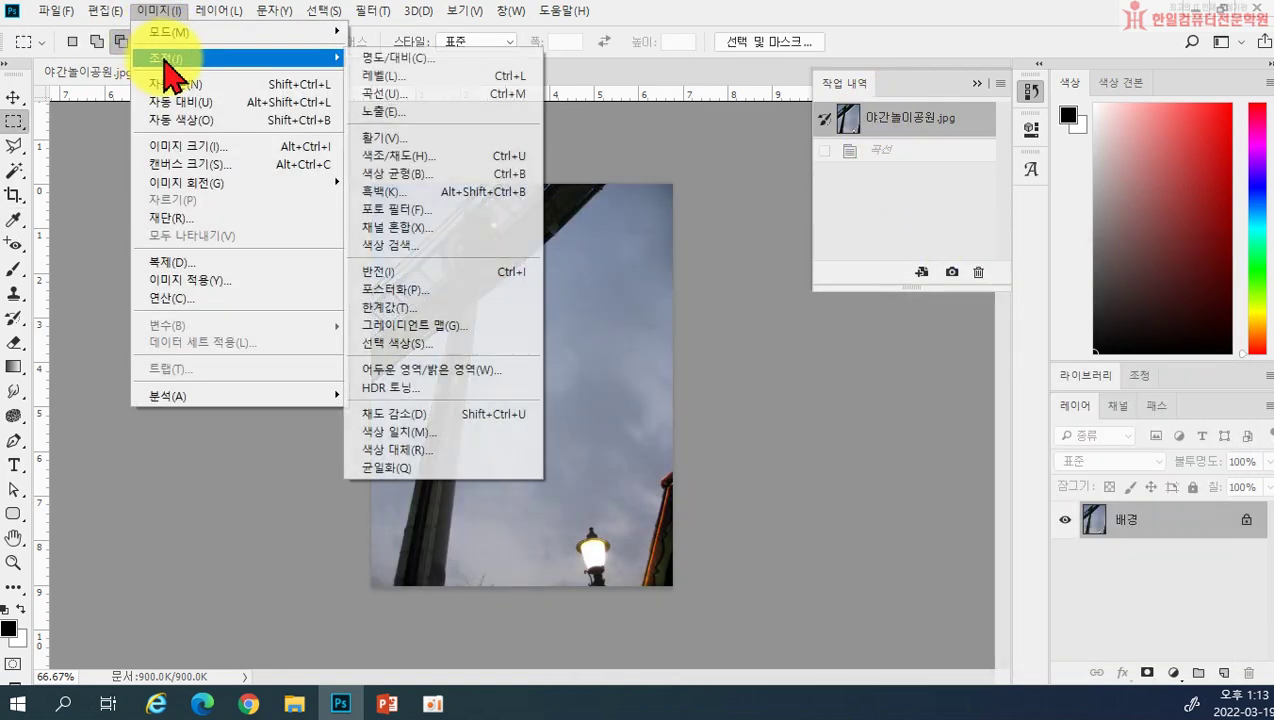
{"action": "left_click", "coordinate": [370, 77]}
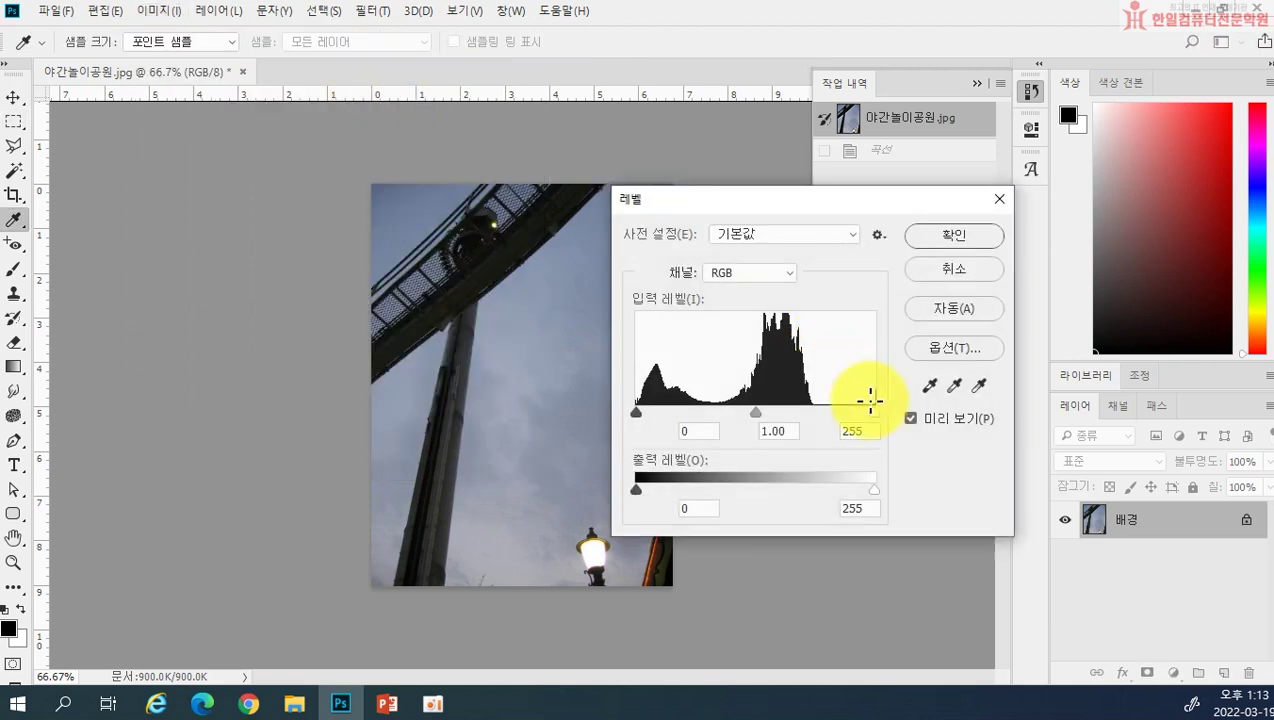
{"action": "left_click_drag", "start_coordinate": [874, 413], "coordinate": [815, 418]}
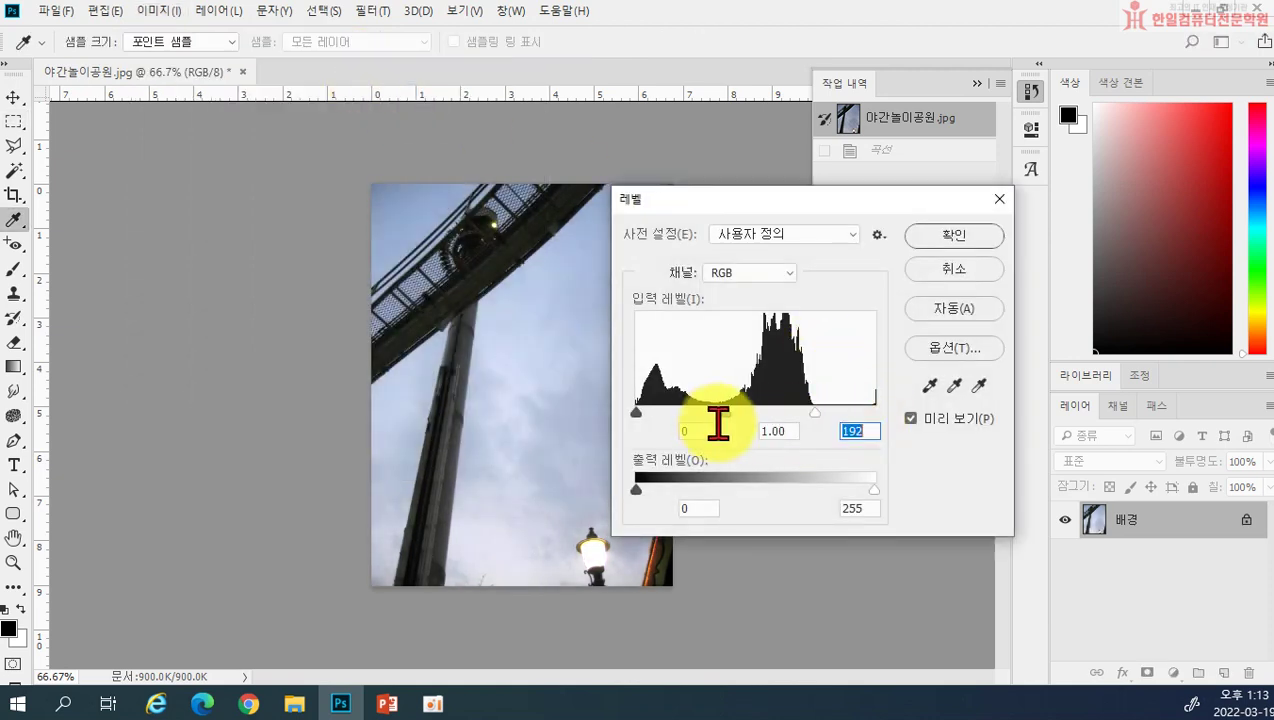
{"action": "left_click_drag", "start_coordinate": [737, 413], "coordinate": [638, 417]}
{"action": "left_click", "coordinate": [709, 414]}
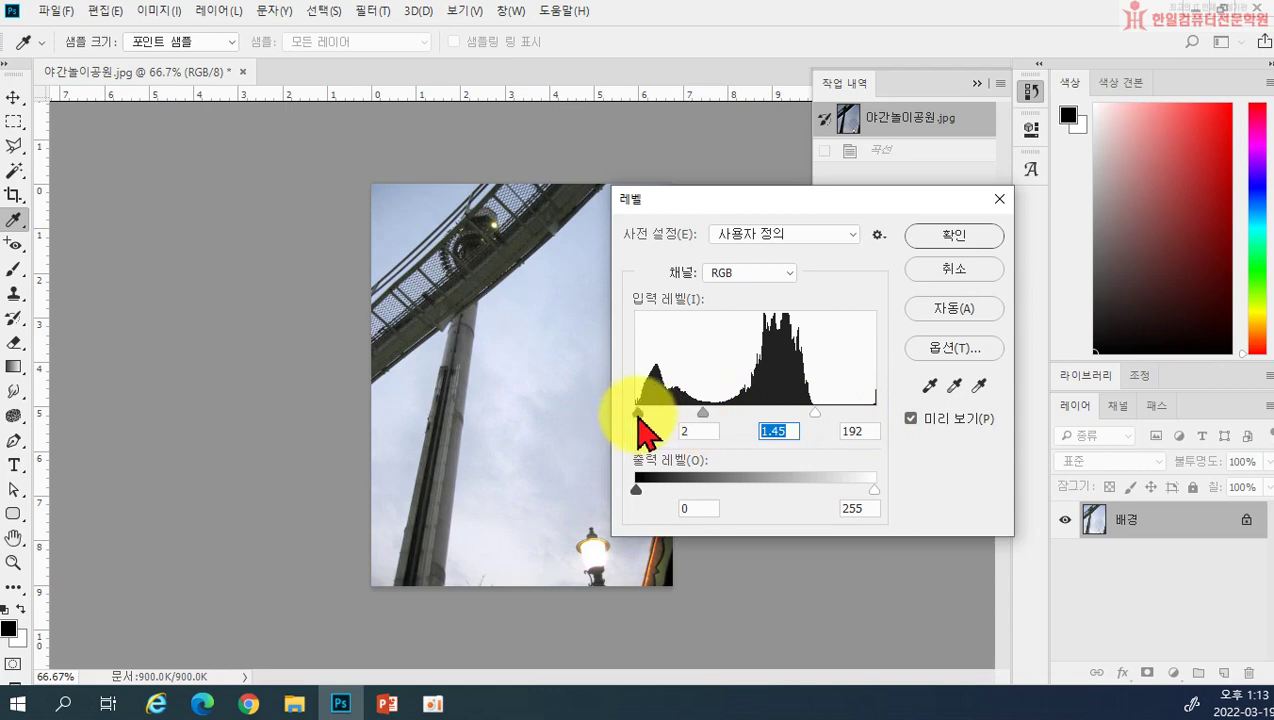
{"action": "left_click", "coordinate": [928, 235]}
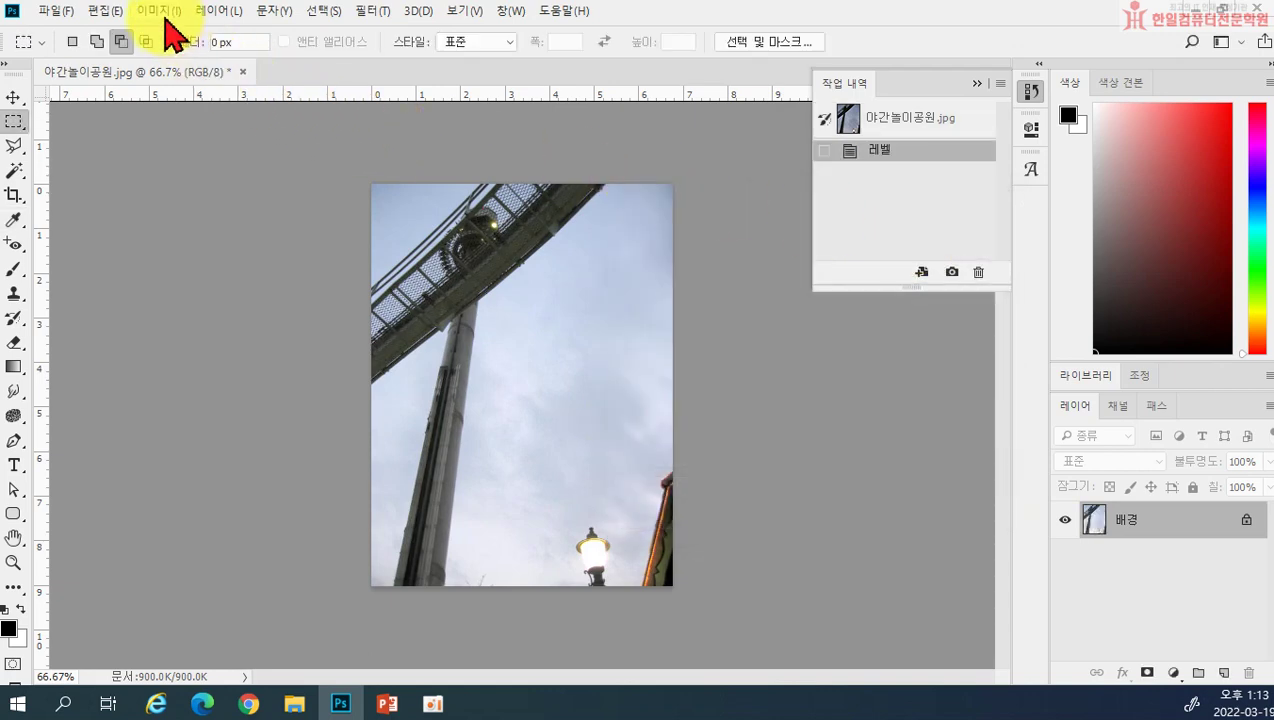
Brighten the photo further with Curves, raising a point in the shadows and placing another at input 173, output 194
{"action": "left_click", "coordinate": [166, 18]}
{"action": "mouse_move", "coordinate": [176, 58]}
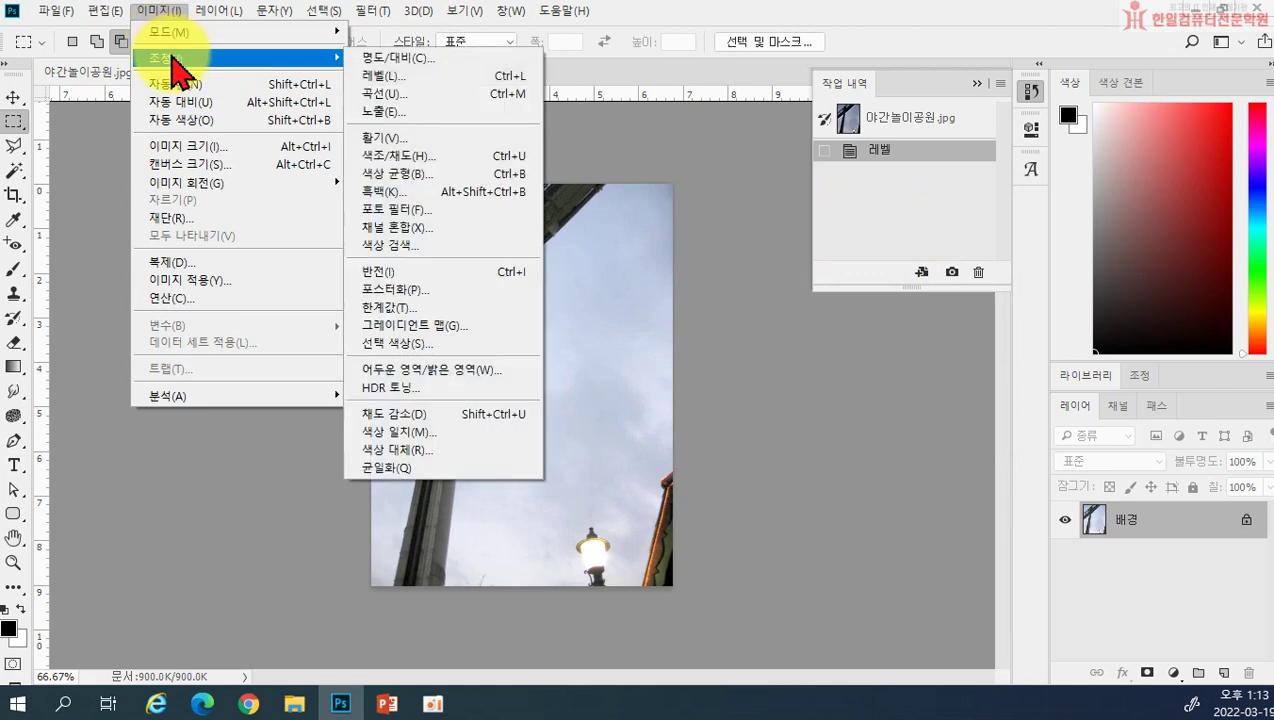
{"action": "left_click", "coordinate": [398, 94]}
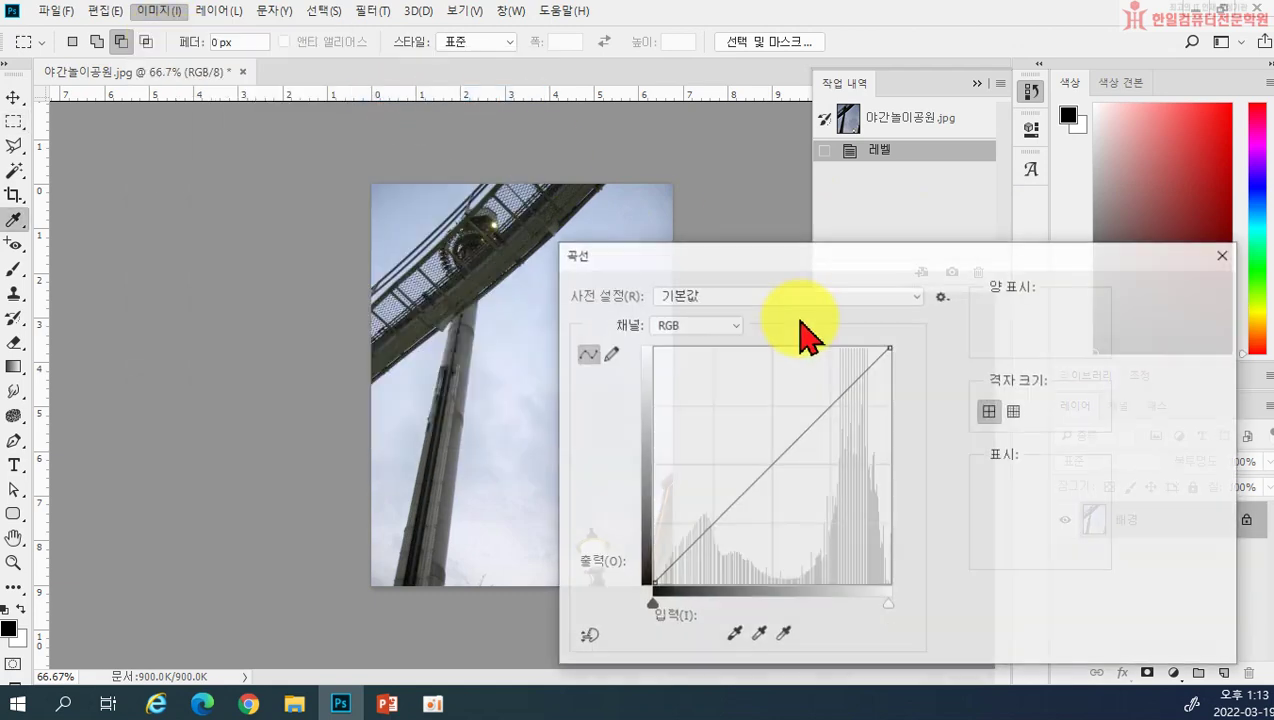
{"action": "left_click_drag", "start_coordinate": [840, 421], "coordinate": [820, 409]}
{"action": "mouse_move", "coordinate": [733, 490]}
{"action": "left_mouse_down"}
{"action": "mouse_move", "coordinate": [744, 507]}
{"action": "mouse_move", "coordinate": [721, 494]}
{"action": "left_mouse_up"}
{"action": "left_click_drag", "start_coordinate": [824, 414], "coordinate": [813, 403]}
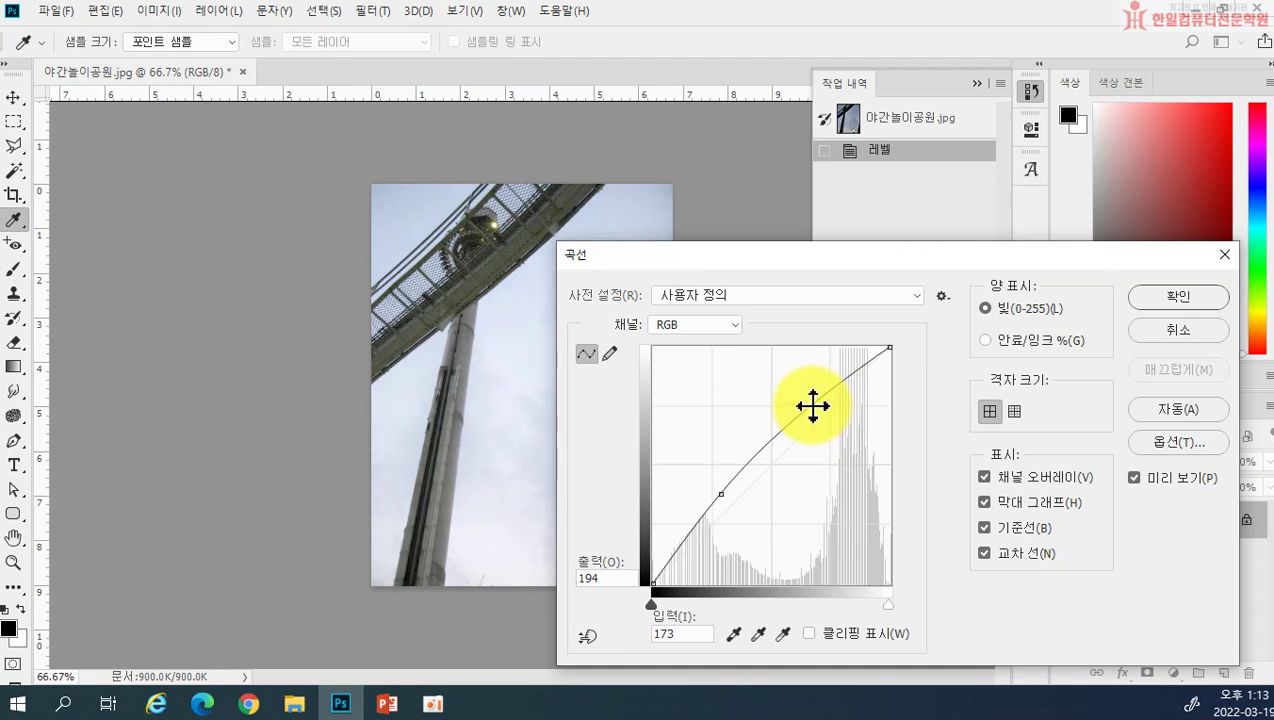
{"action": "left_click", "coordinate": [1172, 300]}
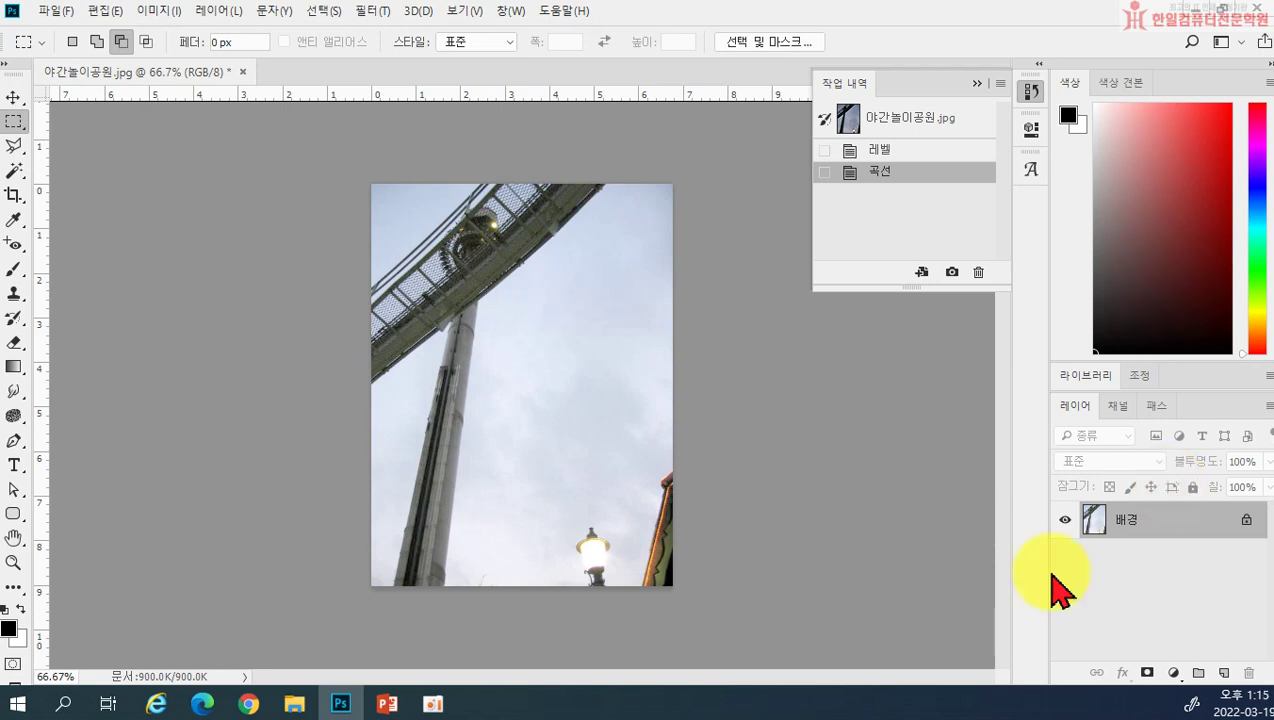
Close the 야간놀이공원 photo without saving and open the 석탑보정 photo from the 0. 실전 포토샵 folder
{"action": "left_click", "coordinate": [242, 72]}
{"action": "left_click", "coordinate": [638, 285]}
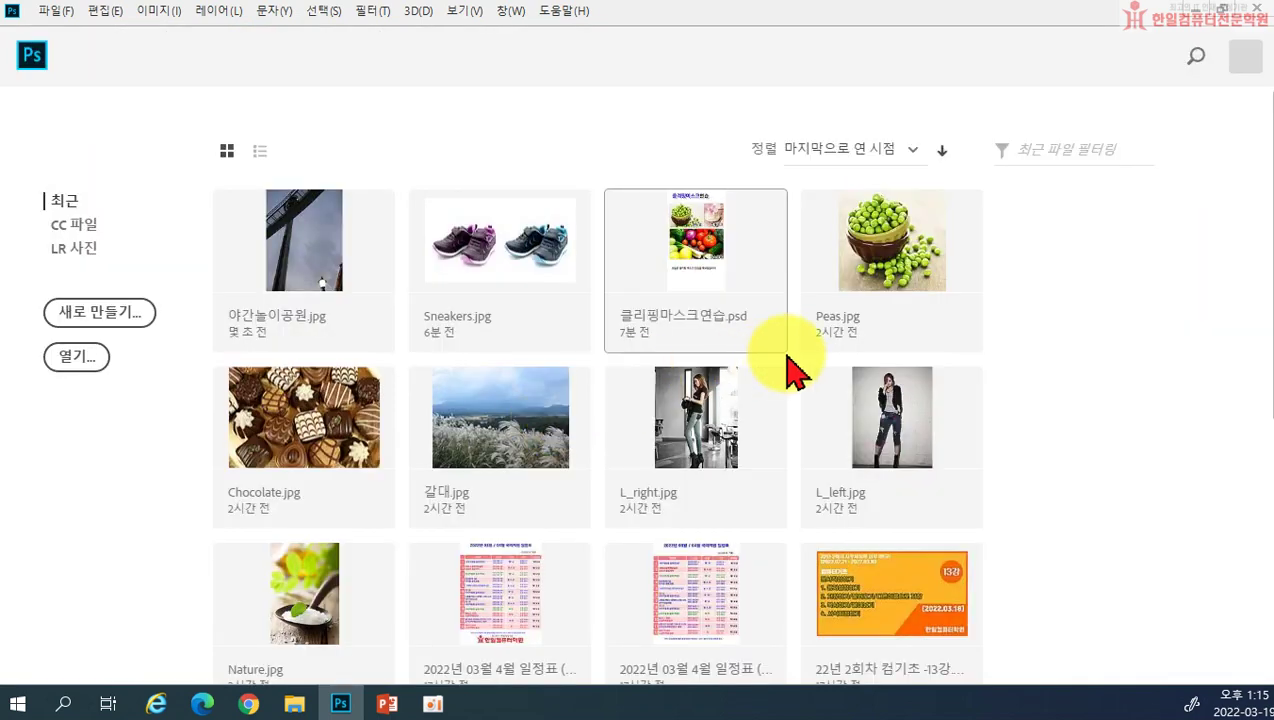
{"action": "left_click", "coordinate": [78, 358]}
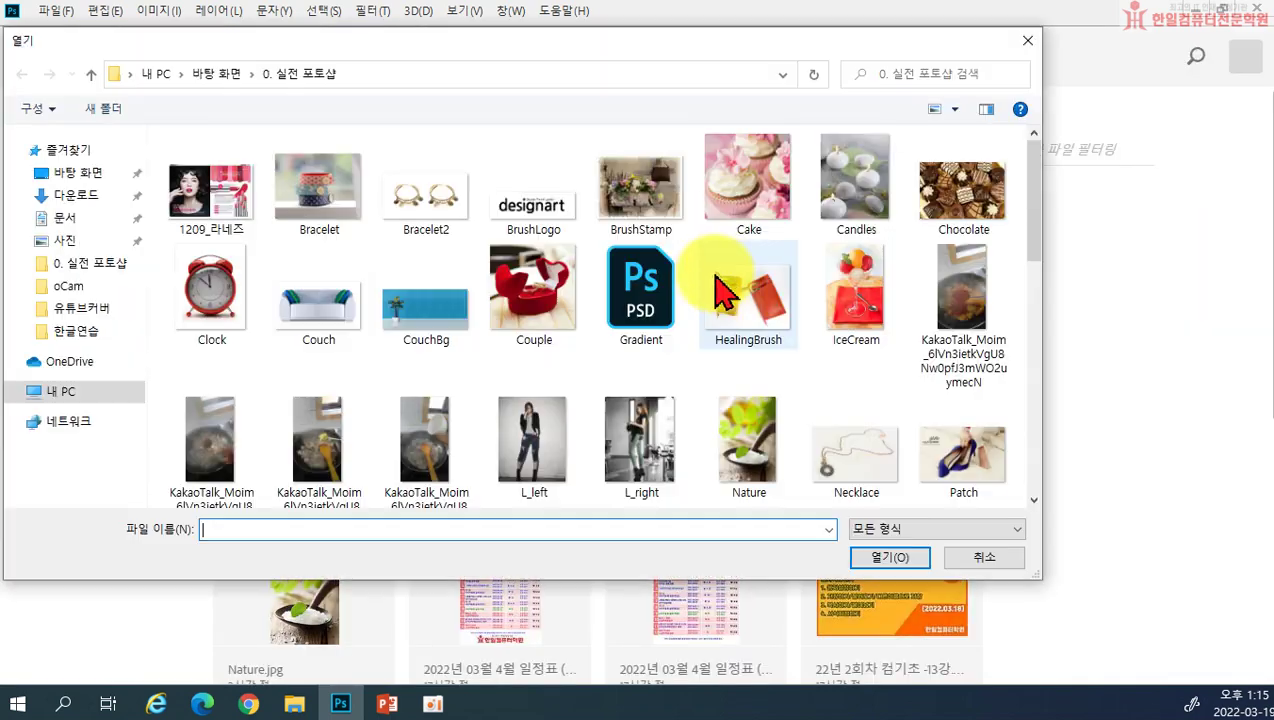
{"action": "scroll", "coordinate": [904, 285], "scroll_direction": "down", "scroll_amount": 6}
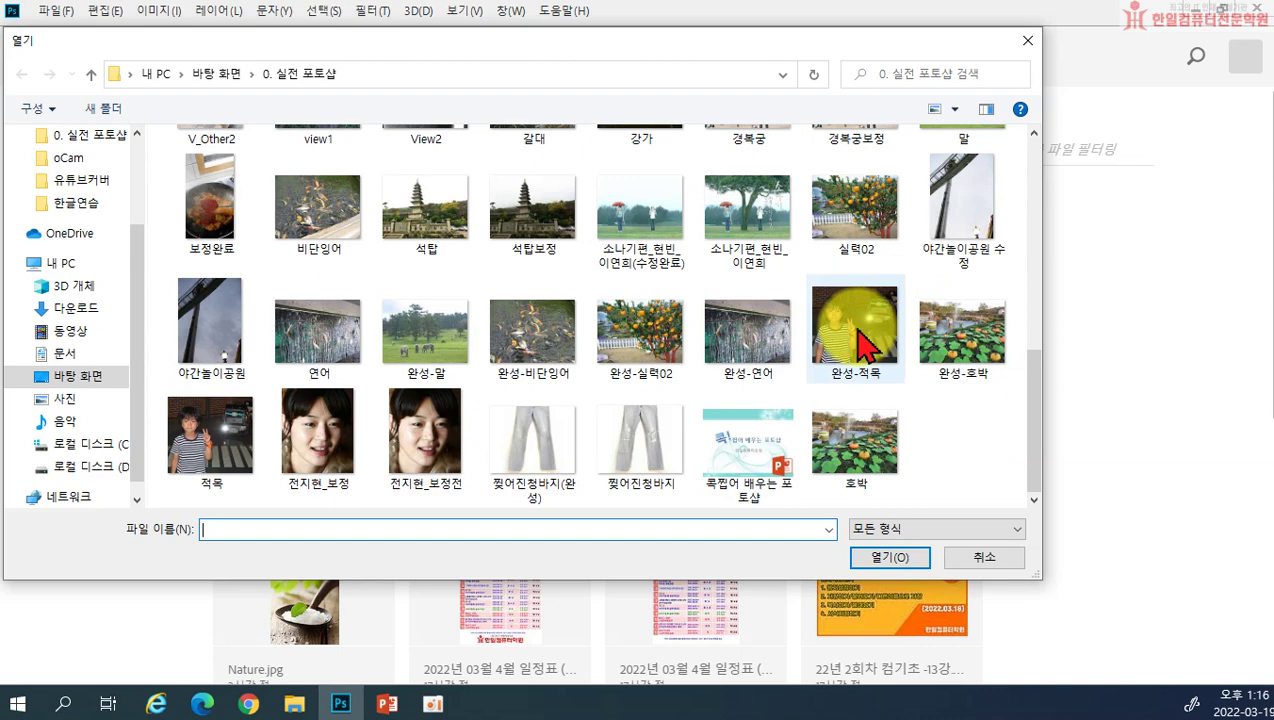
{"action": "left_click", "coordinate": [527, 199]}
{"action": "double_click", "coordinate": [527, 199]}
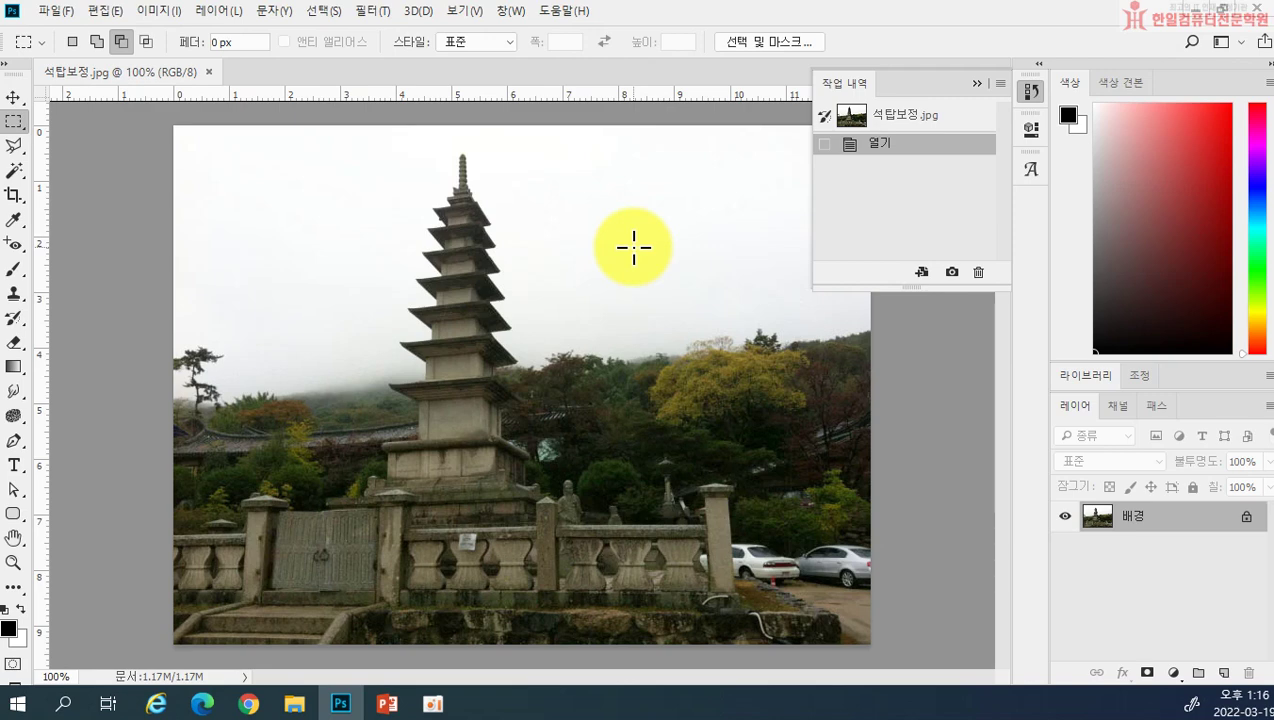
Brighten the pagoda photo with Levels by lowering the white input and lifting the midtones, and compare it with the opened state
{"action": "left_click", "coordinate": [176, 16]}
{"action": "mouse_move", "coordinate": [205, 60]}
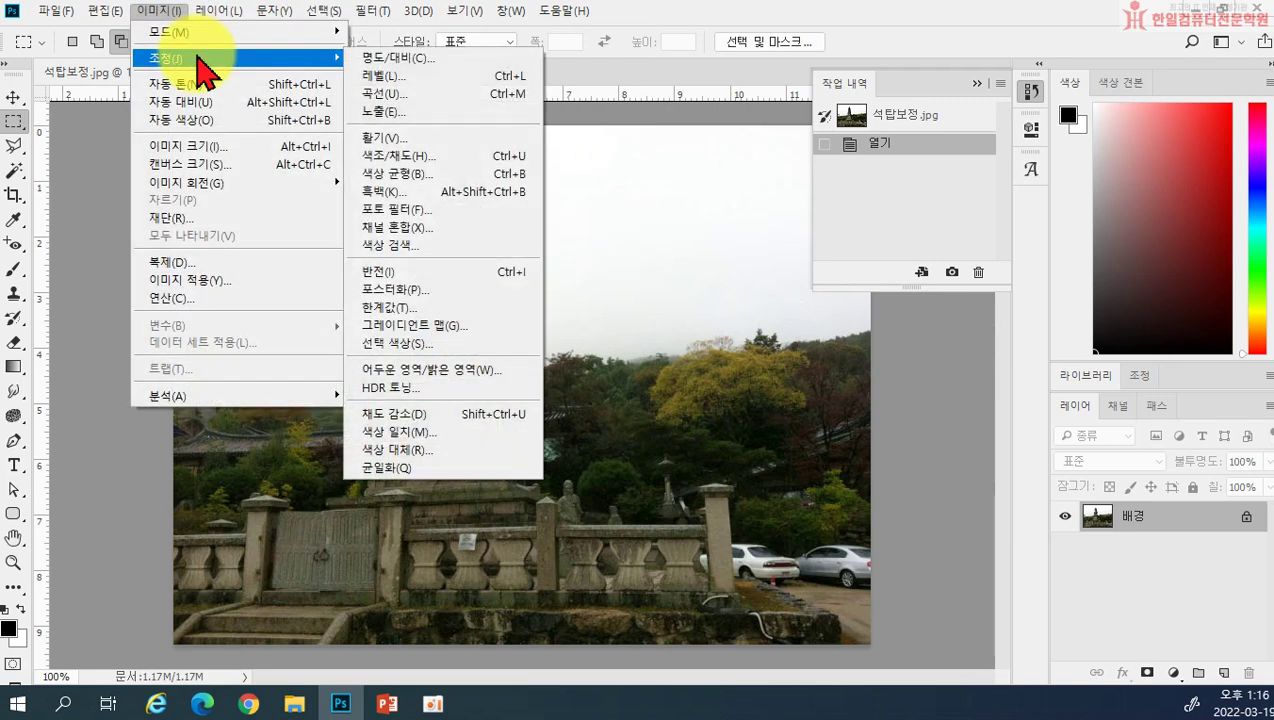
{"action": "left_click", "coordinate": [388, 95]}
{"action": "left_click_drag", "start_coordinate": [876, 412], "coordinate": [794, 413]}
{"action": "left_click_drag", "start_coordinate": [716, 413], "coordinate": [651, 412]}
{"action": "left_click", "coordinate": [925, 236]}
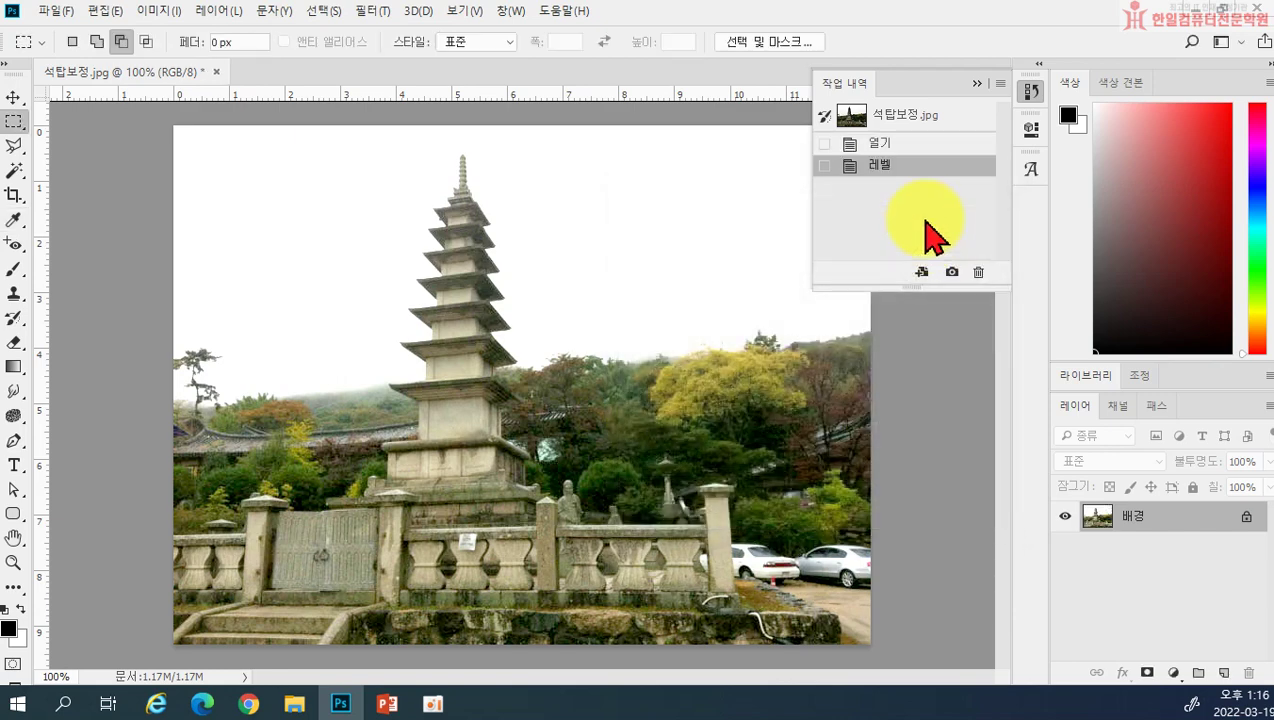
{"action": "left_click", "coordinate": [888, 118]}
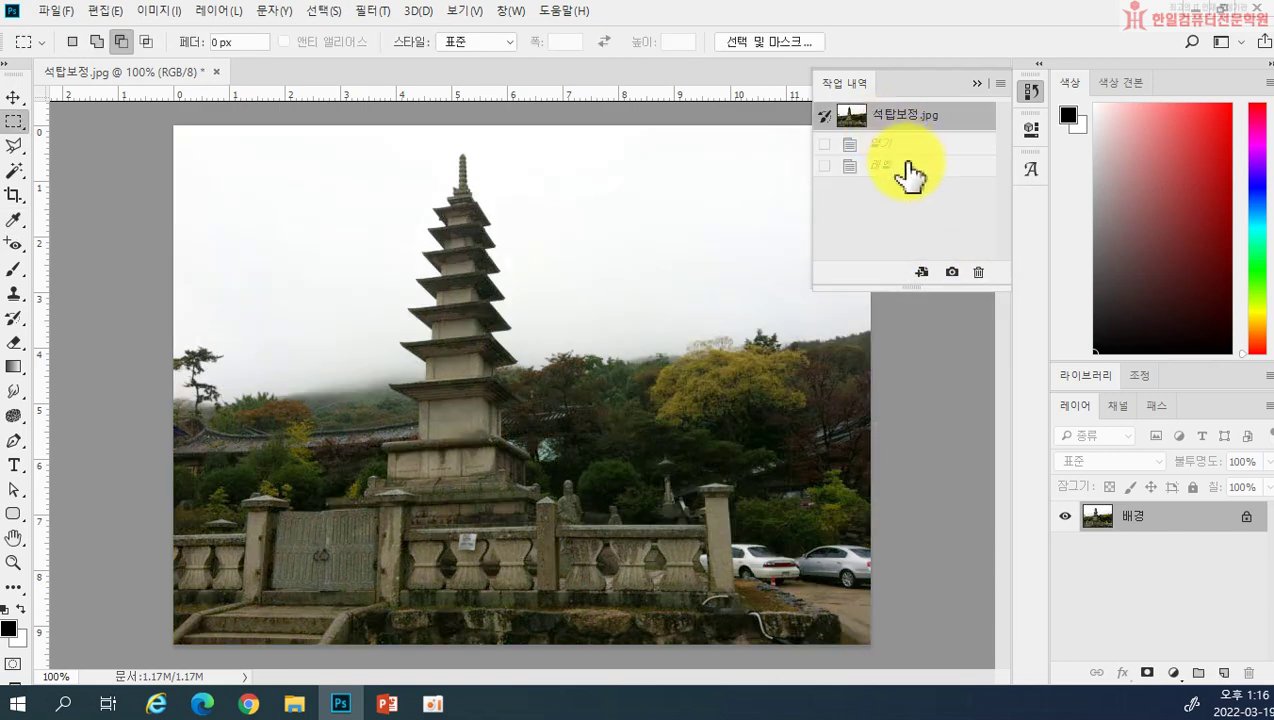
{"action": "left_click", "coordinate": [909, 172]}
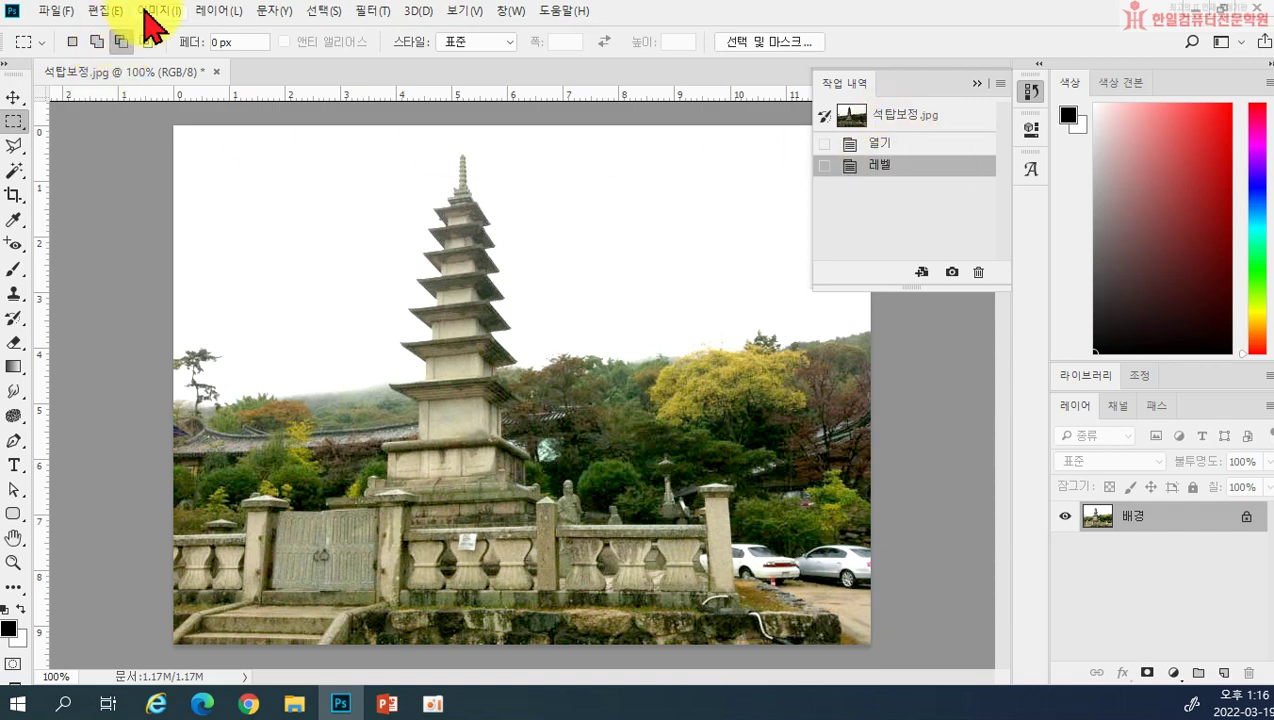
Restore the pagoda photo's opened state and apply Shadows/Highlights with shadows at 76% and highlights at 16%
{"action": "left_click", "coordinate": [905, 118]}
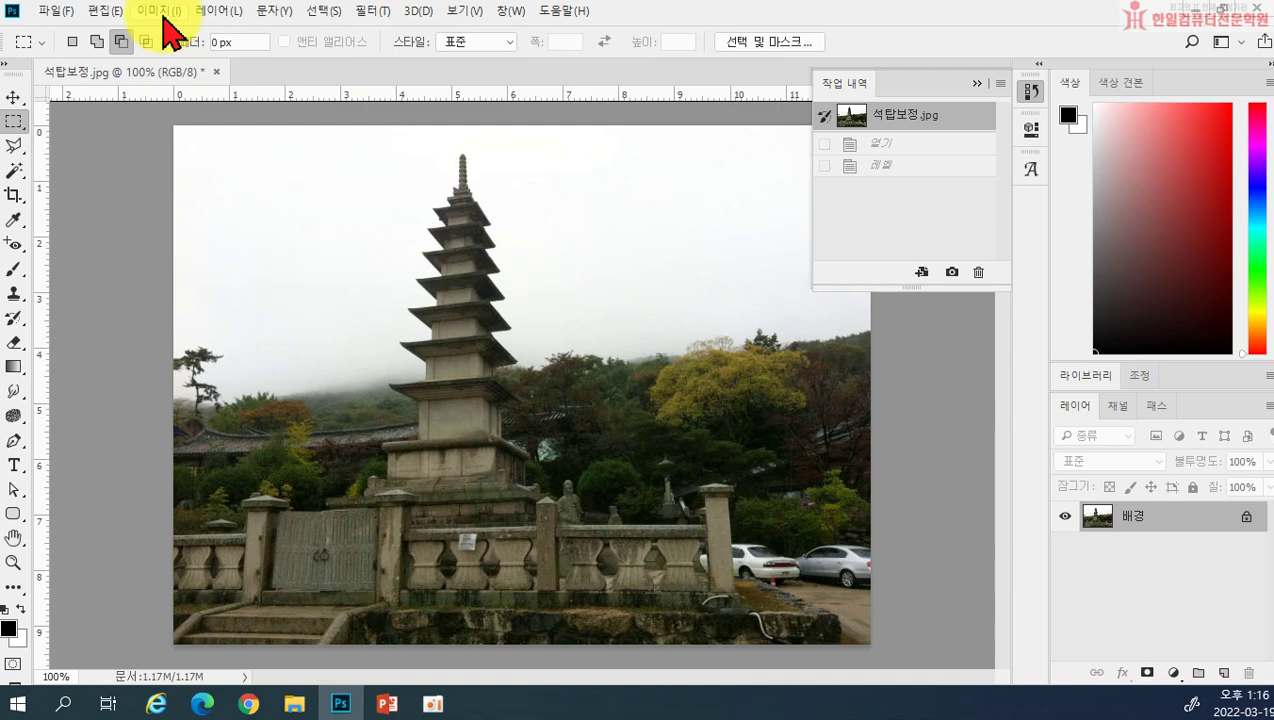
{"action": "left_click", "coordinate": [160, 12]}
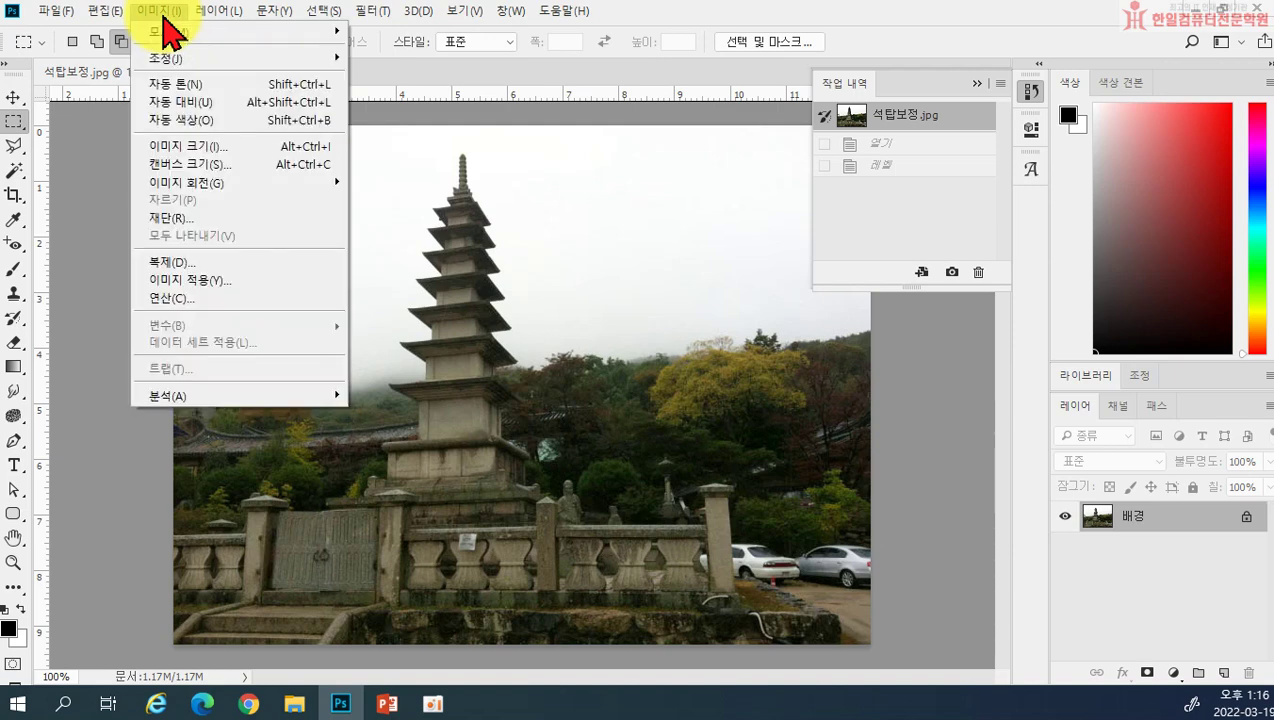
{"action": "mouse_move", "coordinate": [178, 58]}
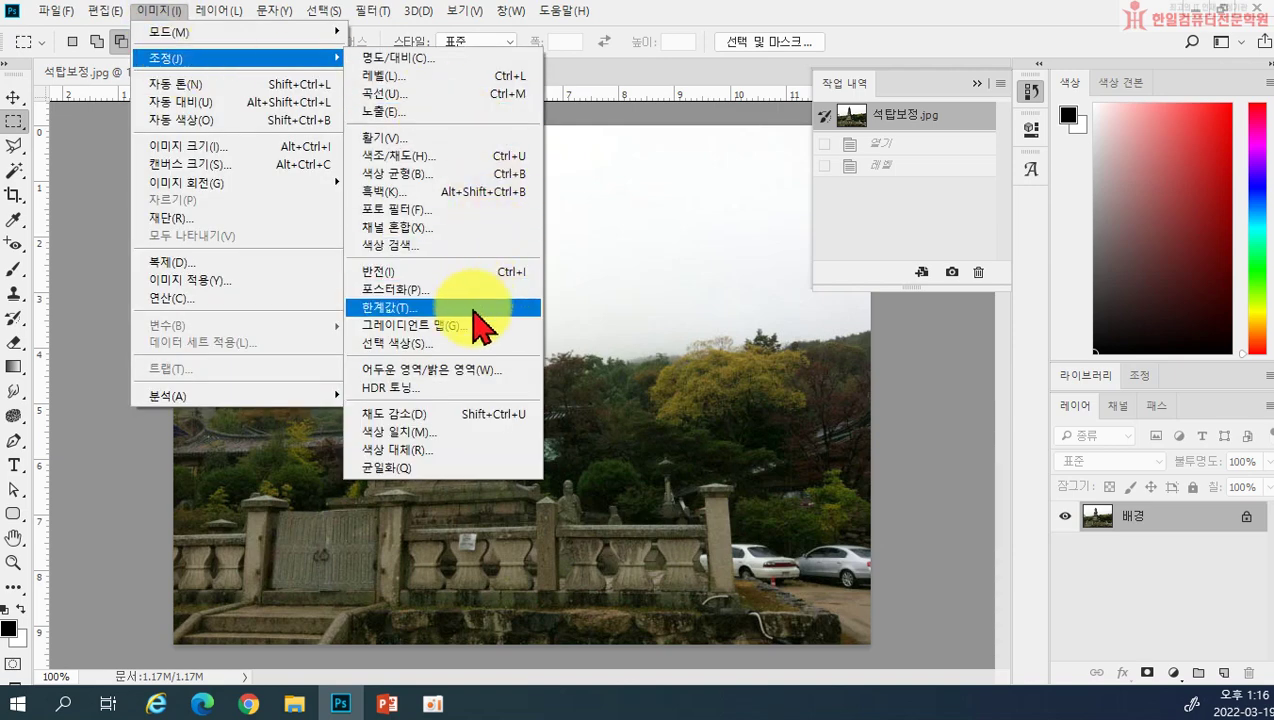
{"action": "left_click", "coordinate": [456, 372]}
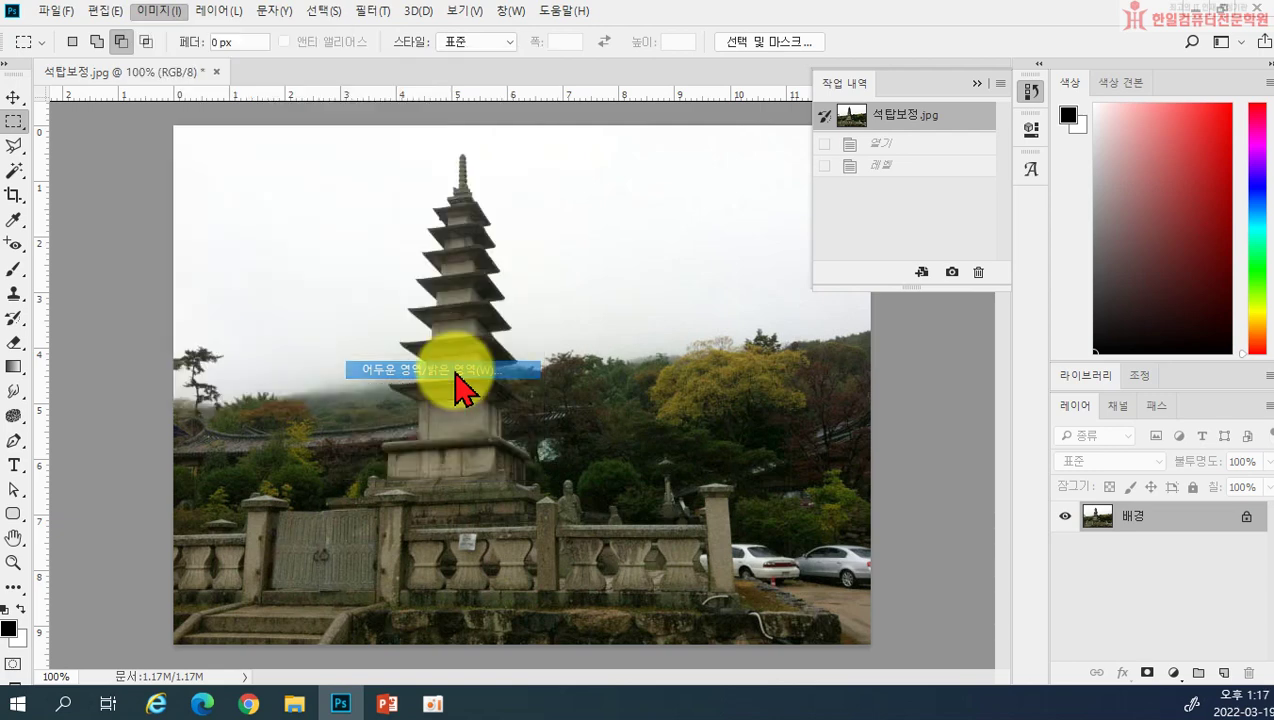
{"action": "left_click_drag", "start_coordinate": [877, 367], "coordinate": [902, 364]}
{"action": "mouse_move", "coordinate": [834, 414]}
{"action": "left_mouse_down"}
{"action": "mouse_move", "coordinate": [874, 419]}
{"action": "mouse_move", "coordinate": [852, 420]}
{"action": "left_mouse_up"}
{"action": "left_click_drag", "start_coordinate": [903, 364], "coordinate": [928, 366]}
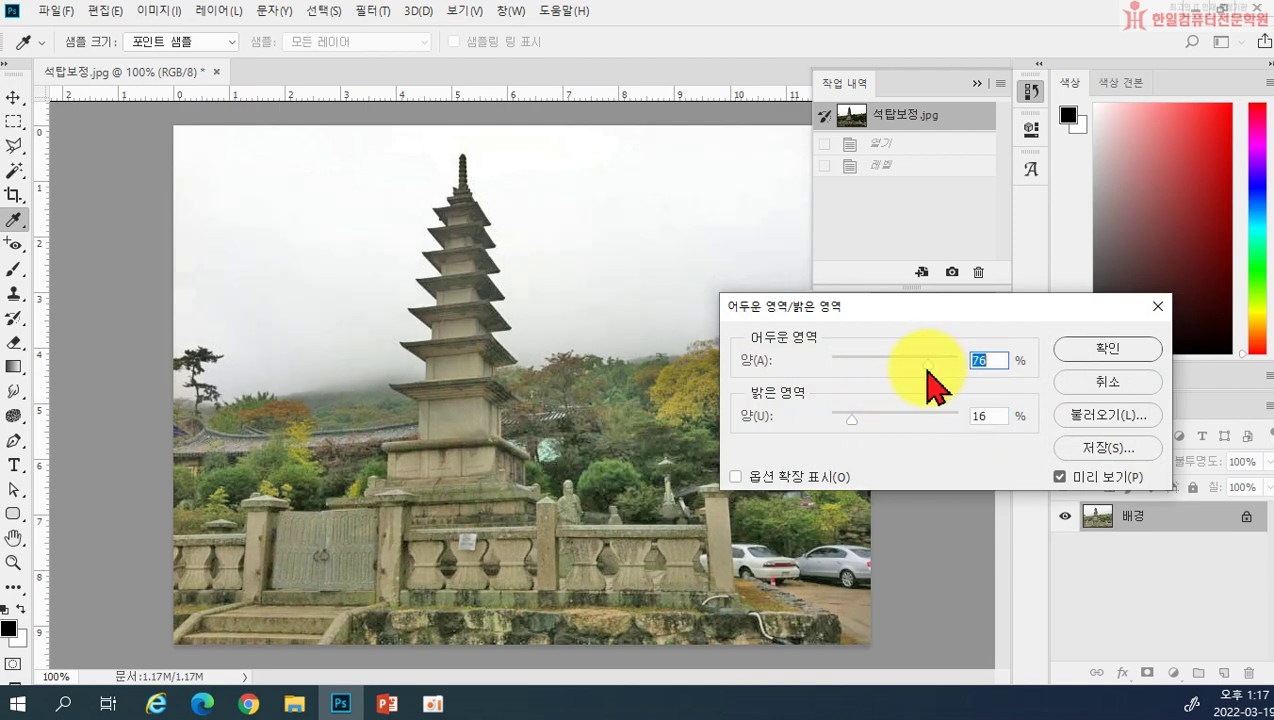
{"action": "left_click", "coordinate": [1100, 350]}
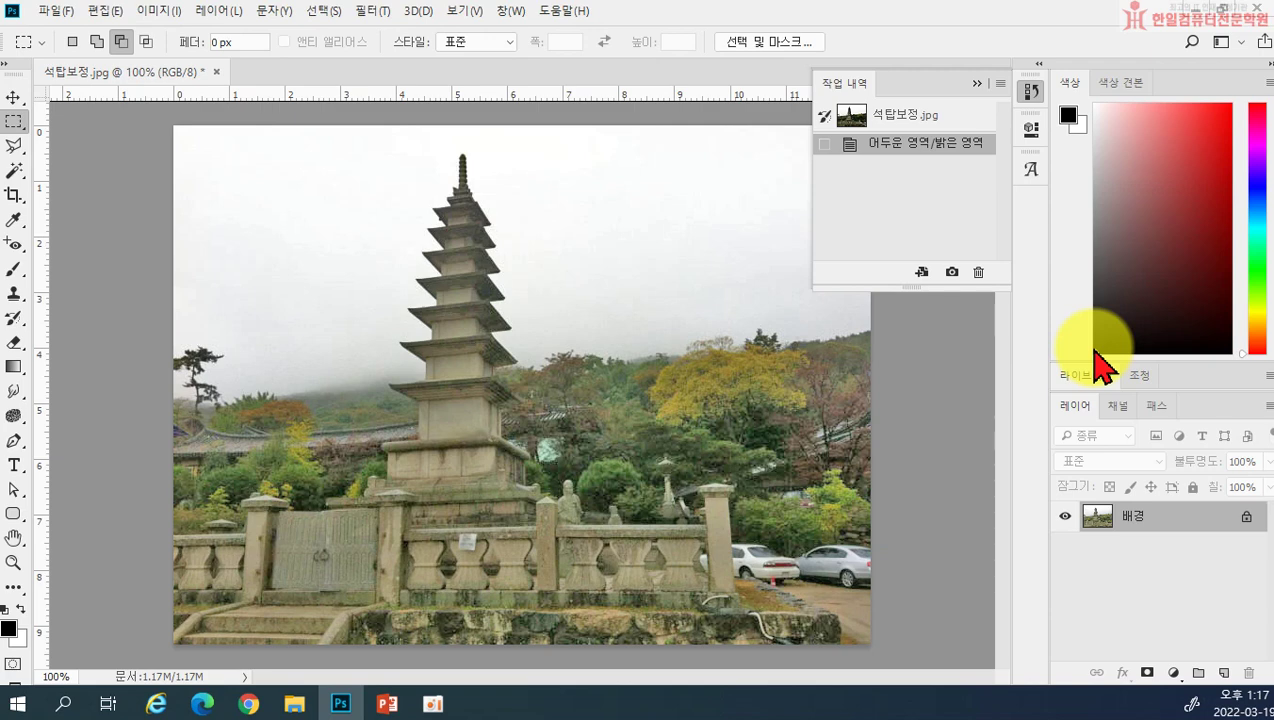
Close the 석탑보정 photo without saving and open the V_Main vegetable photo from the same folder
{"action": "left_click", "coordinate": [216, 72]}
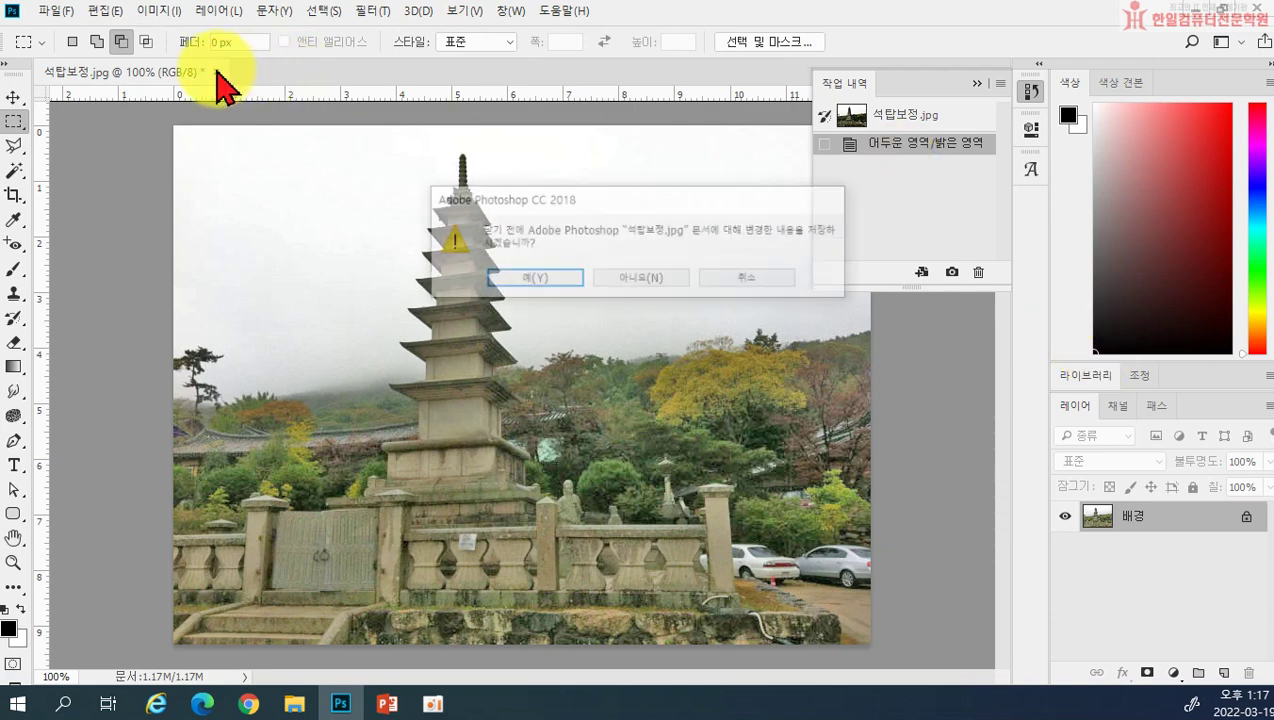
{"action": "left_click", "coordinate": [627, 282]}
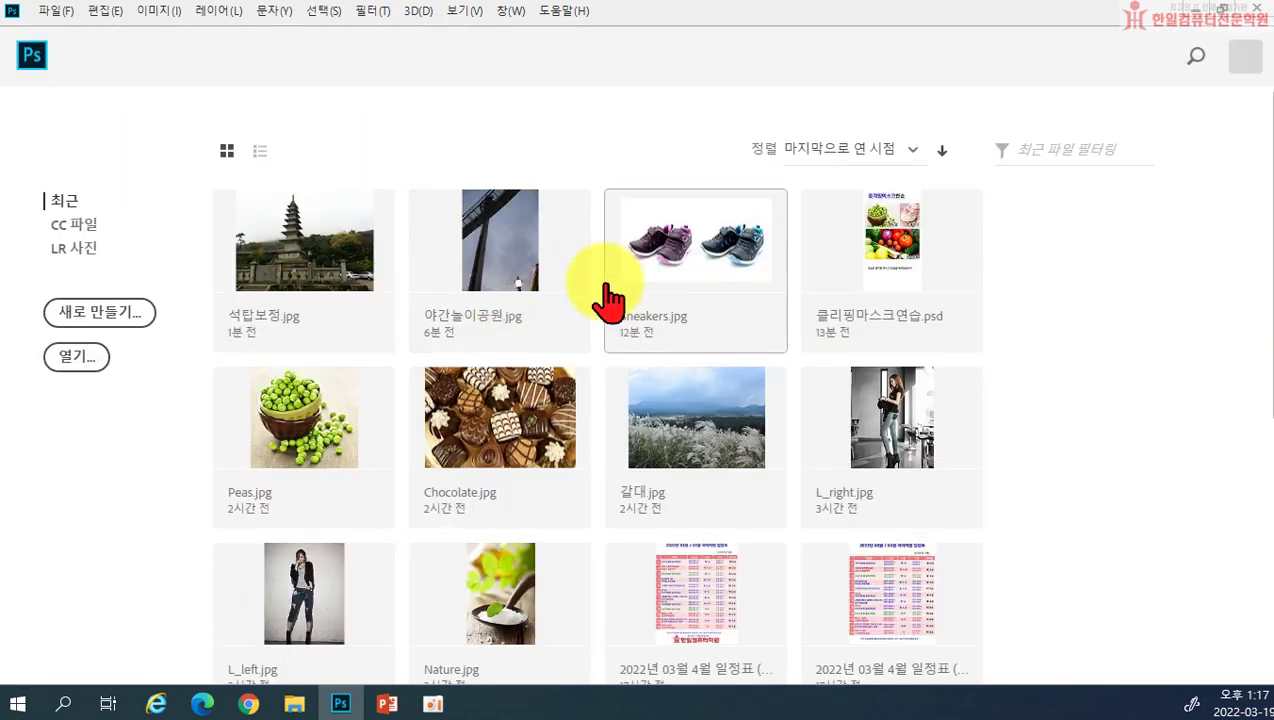
{"action": "left_click", "coordinate": [88, 370]}
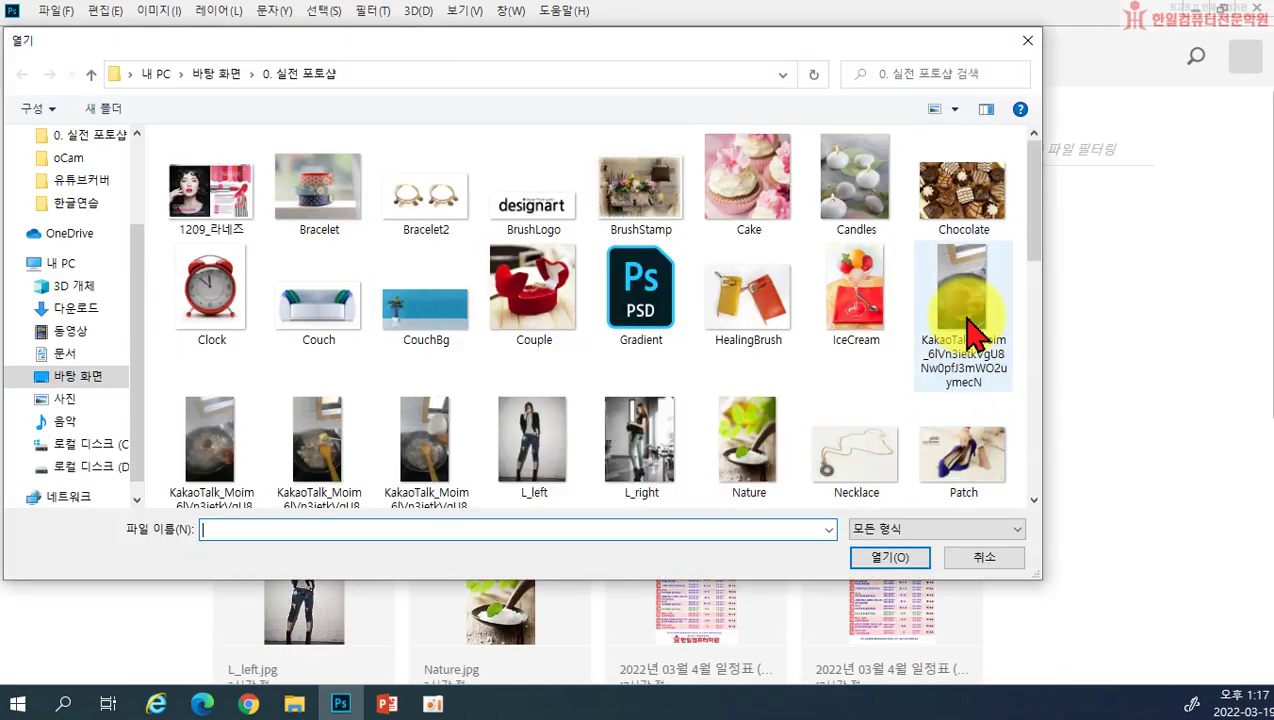
{"action": "scroll", "coordinate": [1040, 345], "scroll_direction": "down", "scroll_amount": 3}
{"action": "scroll", "coordinate": [1040, 345], "scroll_direction": "down", "scroll_amount": 2}
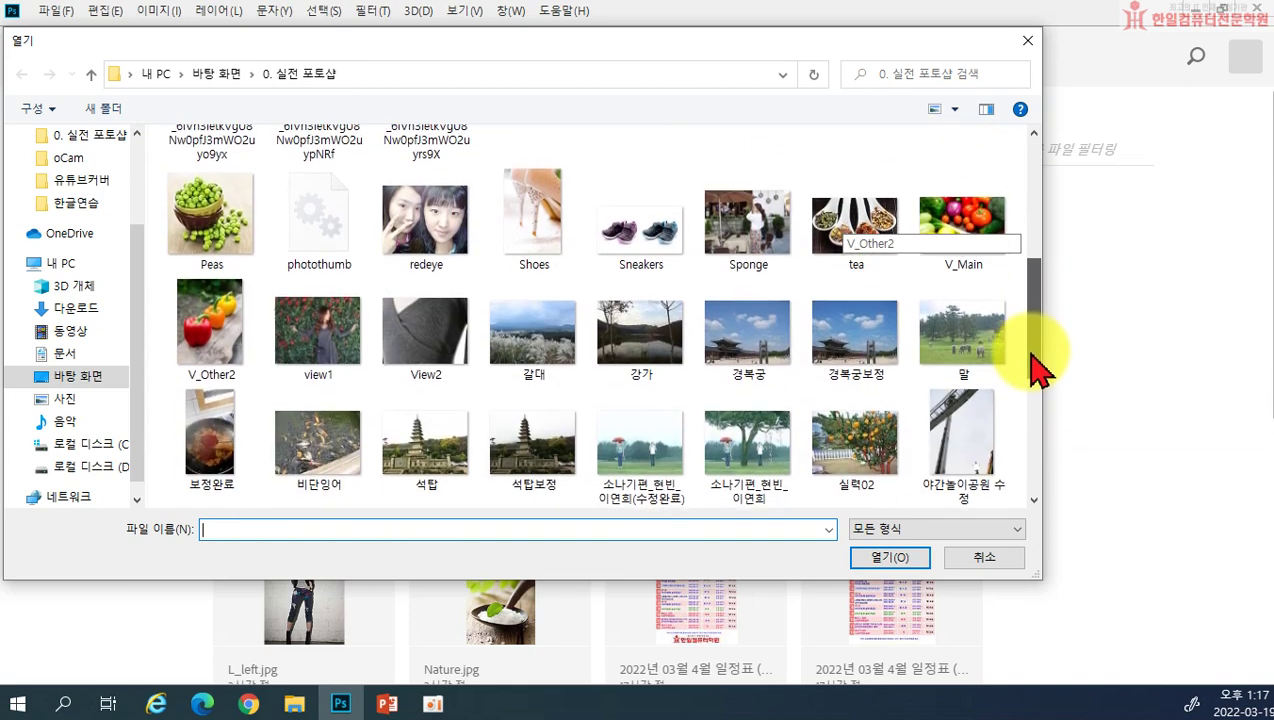
{"action": "scroll", "coordinate": [1040, 350], "scroll_direction": "up", "scroll_amount": 1}
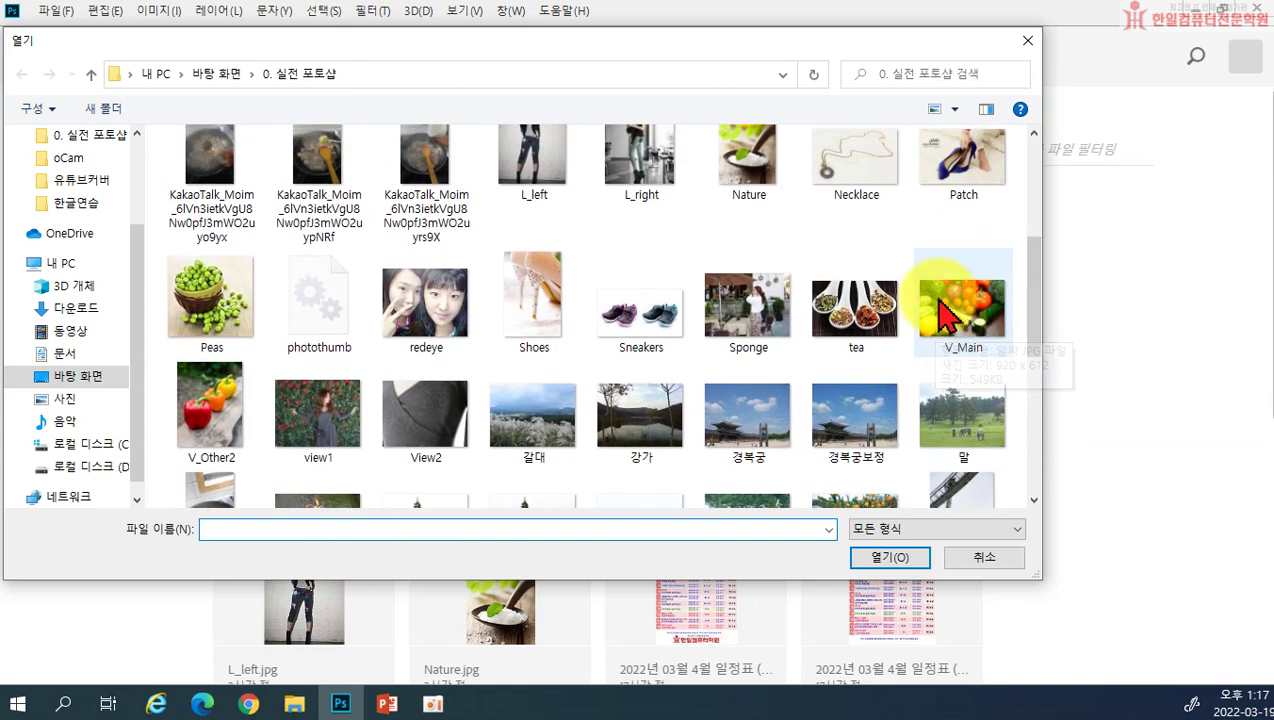
{"action": "double_click", "coordinate": [960, 318]}
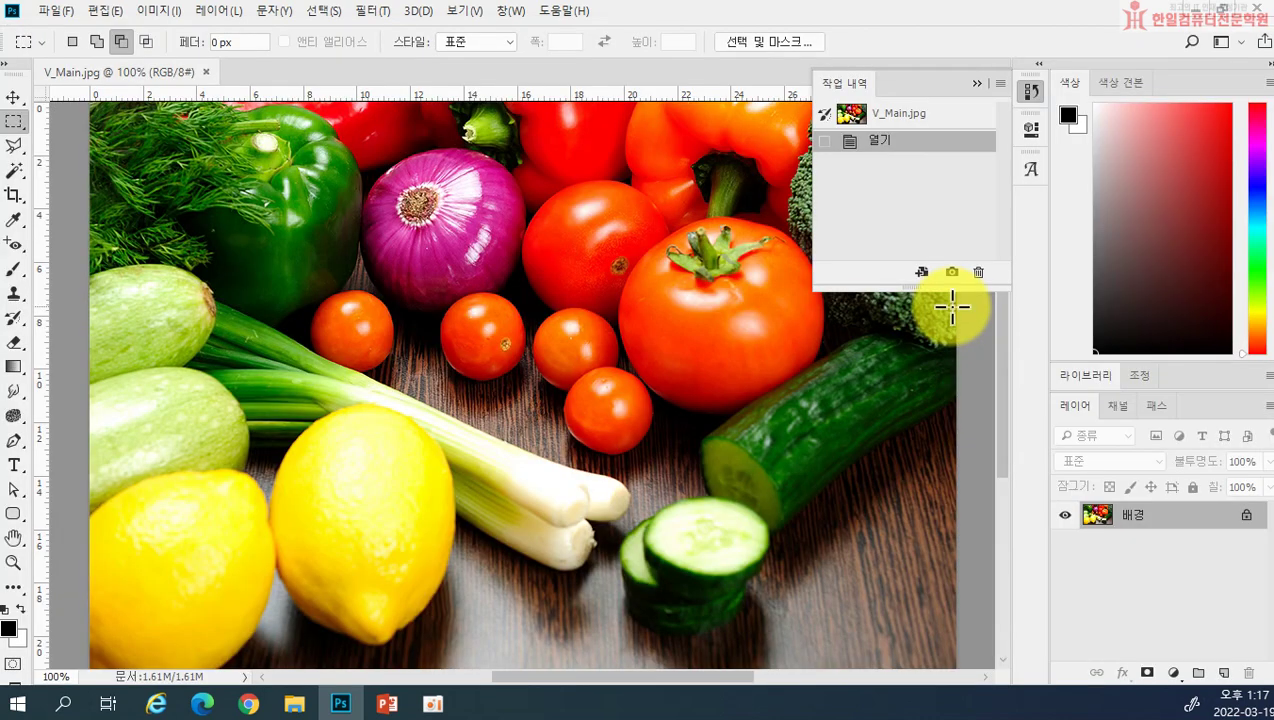
Select the whole lemon beside the spring onions with the Quick Selection tool
{"action": "left_click", "coordinate": [18, 172]}
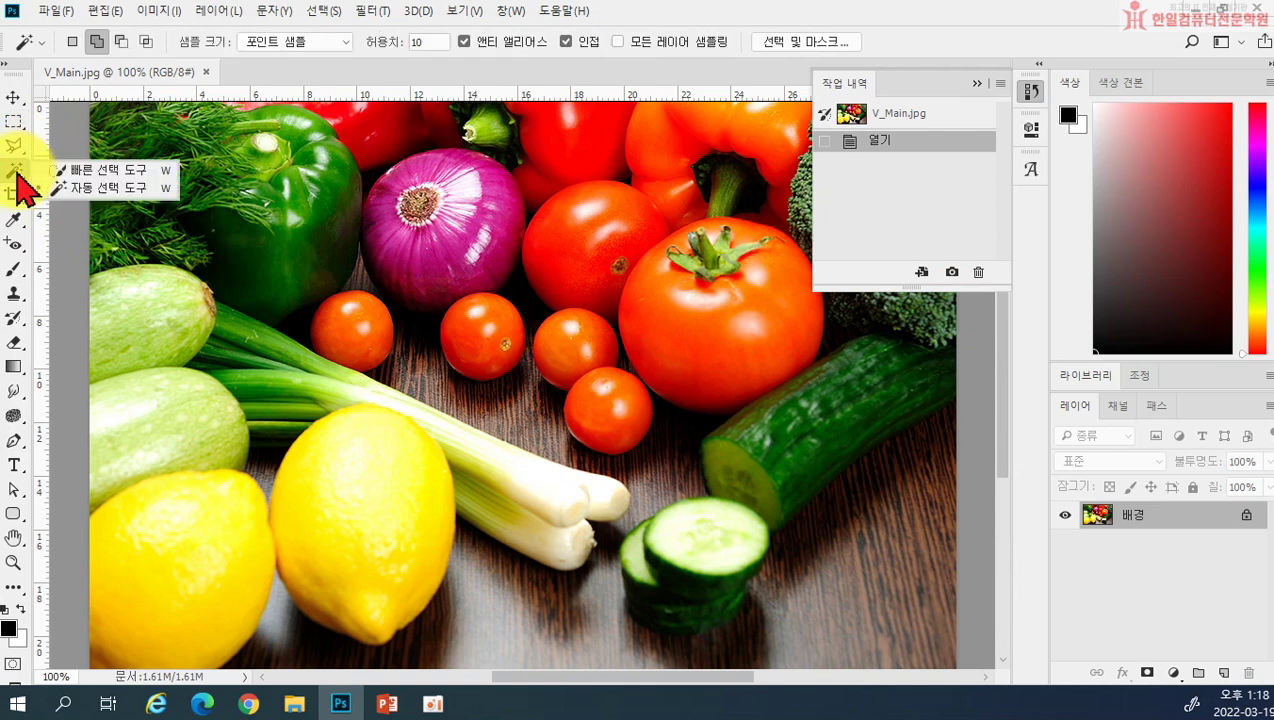
{"action": "left_click", "coordinate": [72, 172]}
{"action": "mouse_move", "coordinate": [361, 432]}
{"action": "left_mouse_down"}
{"action": "mouse_move", "coordinate": [337, 476]}
{"action": "mouse_move", "coordinate": [352, 555]}
{"action": "left_mouse_up"}
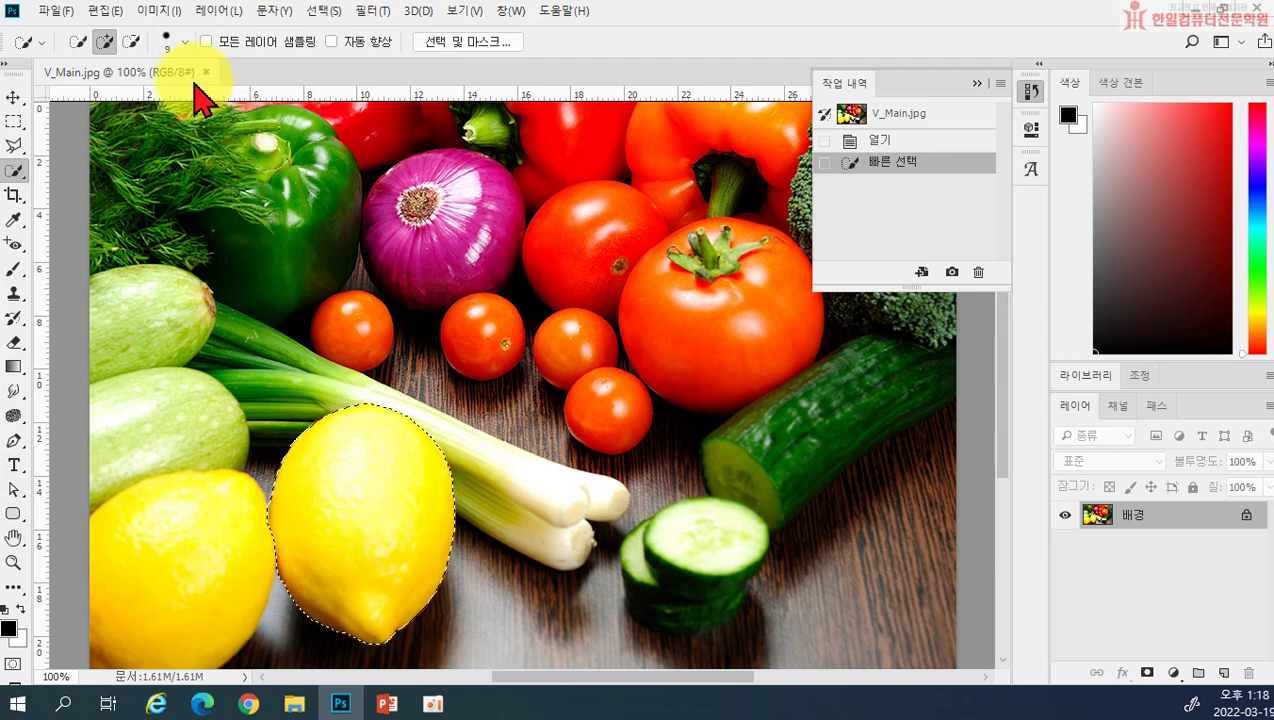
Recolour the selected lemon with Hue/Saturation at hue +120 and saturation +15, deselect it, and restore the photo's opened state
{"action": "left_click", "coordinate": [165, 12]}
{"action": "mouse_move", "coordinate": [178, 68]}
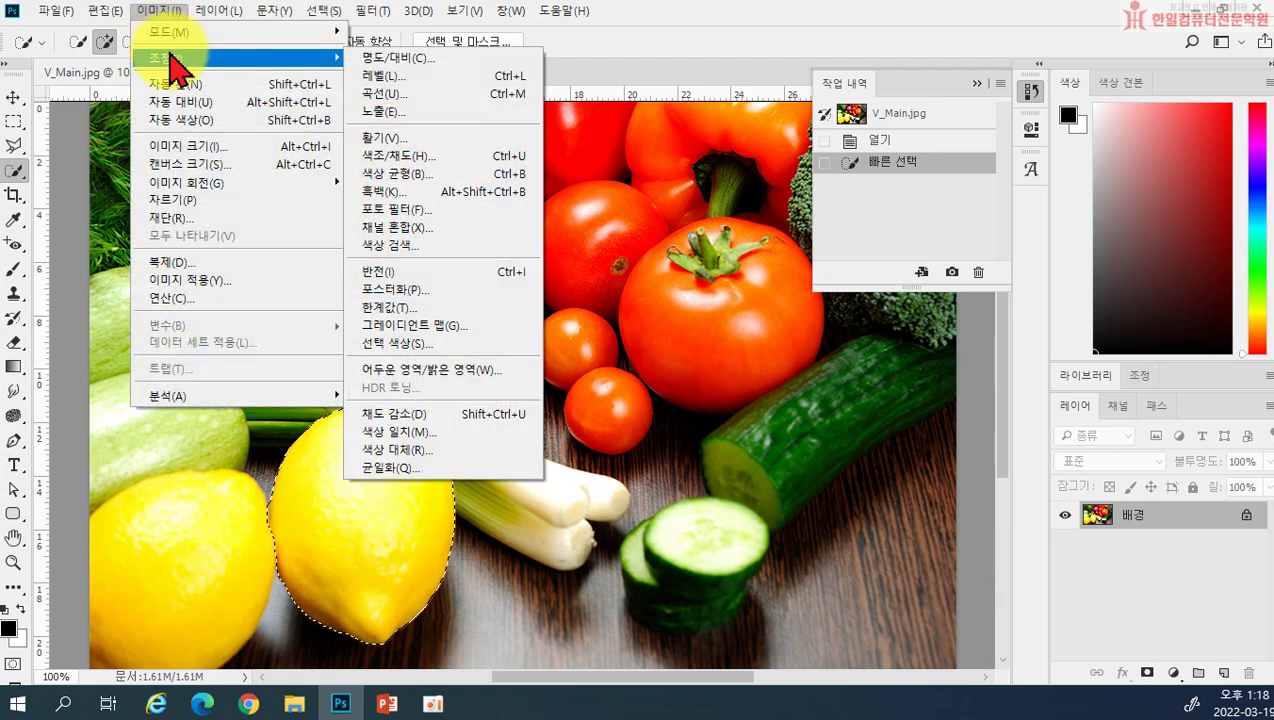
{"action": "left_click", "coordinate": [398, 160]}
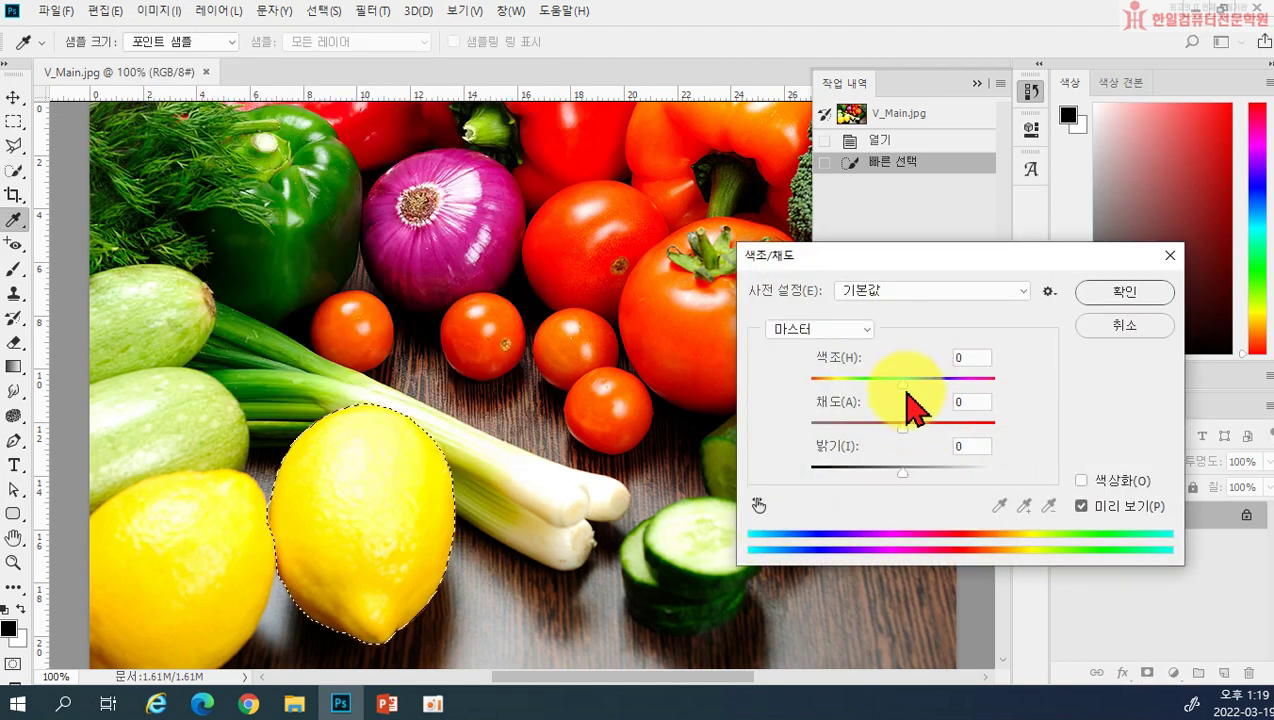
{"action": "left_click_drag", "start_coordinate": [901, 384], "coordinate": [869, 389]}
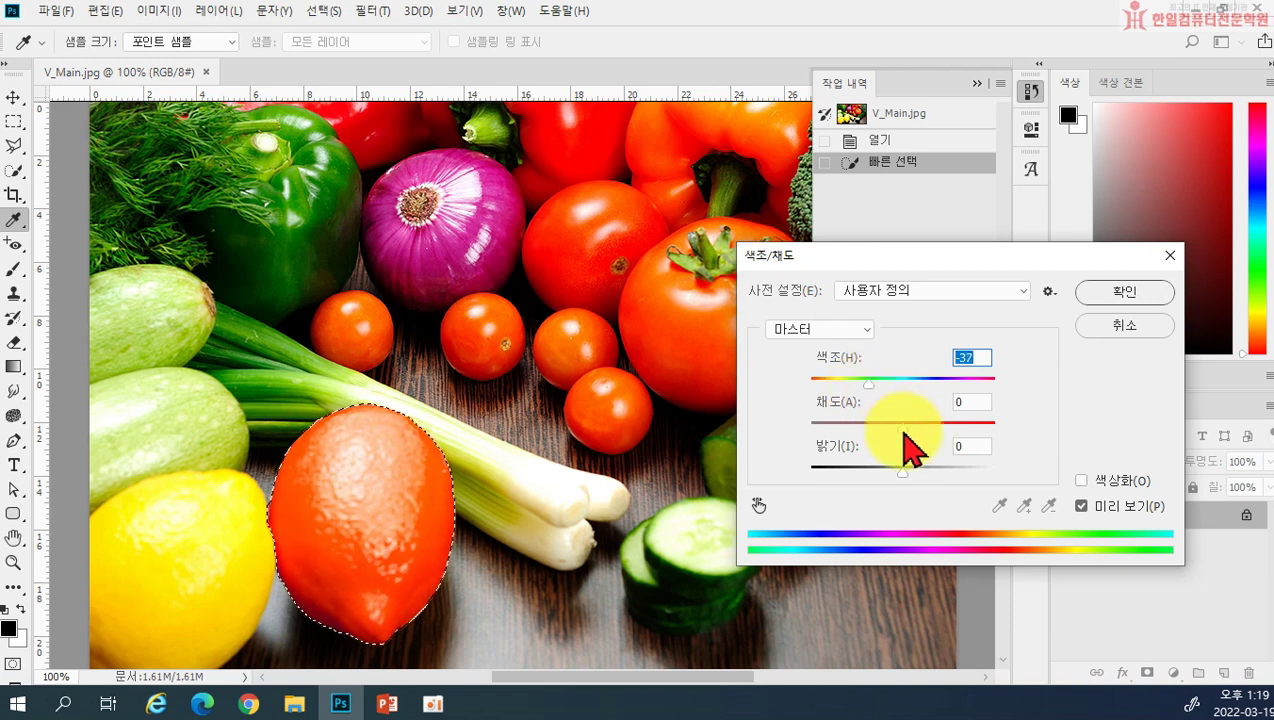
{"action": "left_click_drag", "start_coordinate": [902, 428], "coordinate": [972, 388]}
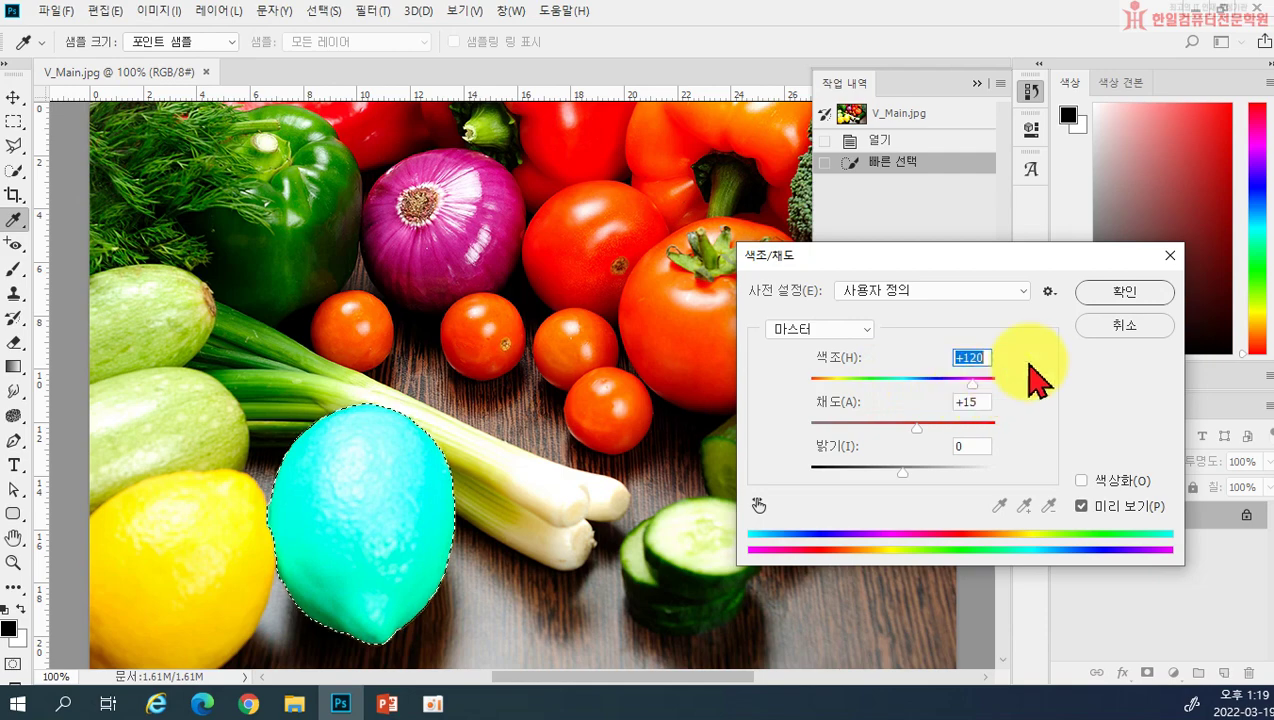
{"action": "left_click", "coordinate": [1105, 293]}
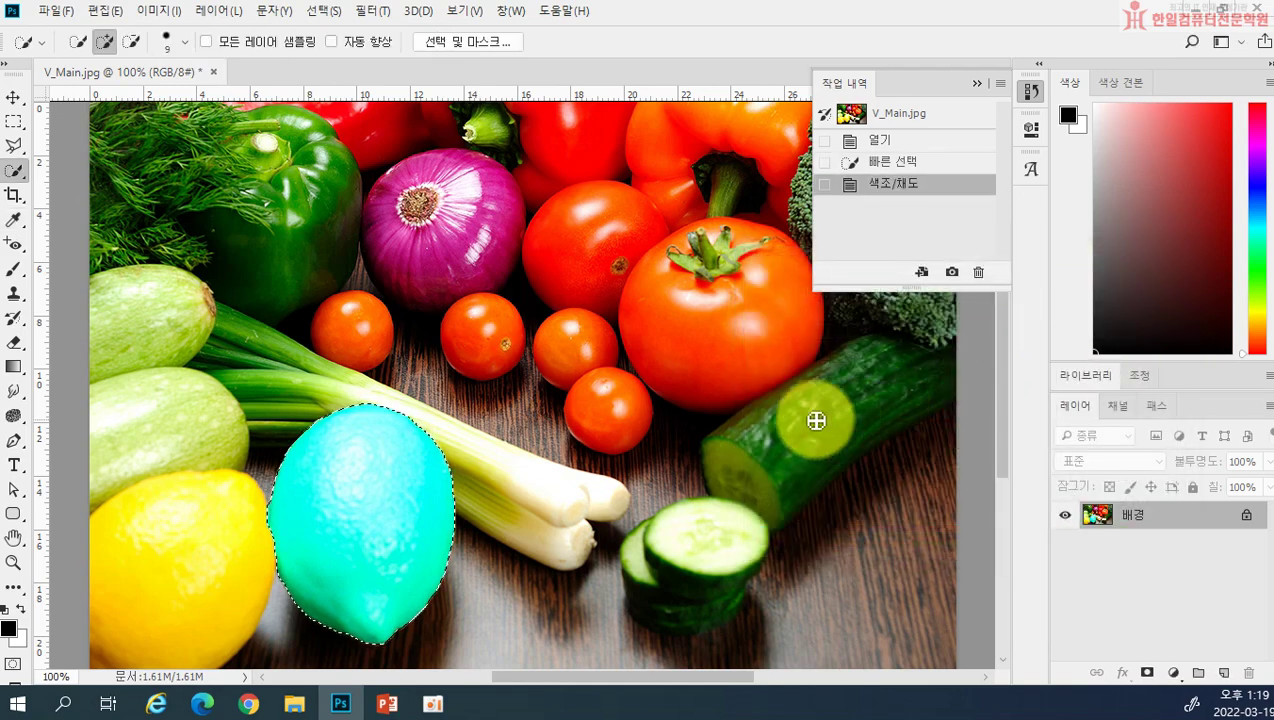
{"action": "key", "text": "ctrl+d"}
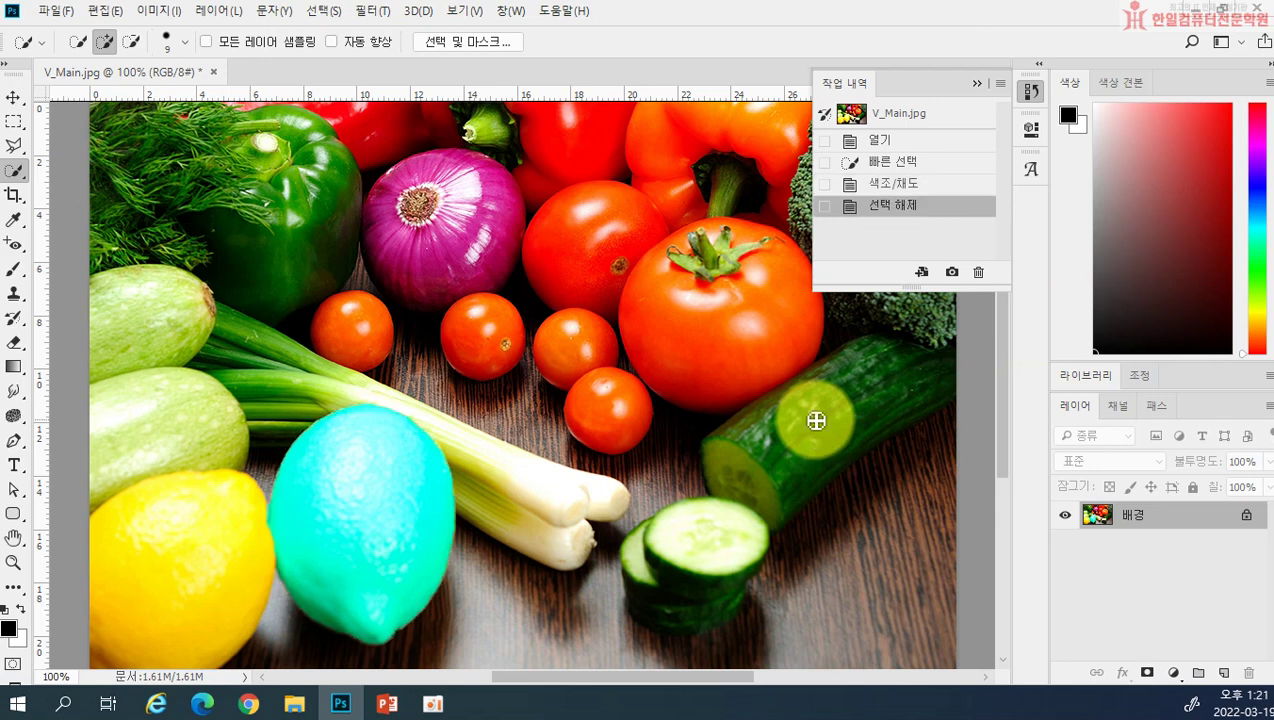
{"action": "left_click", "coordinate": [870, 116]}
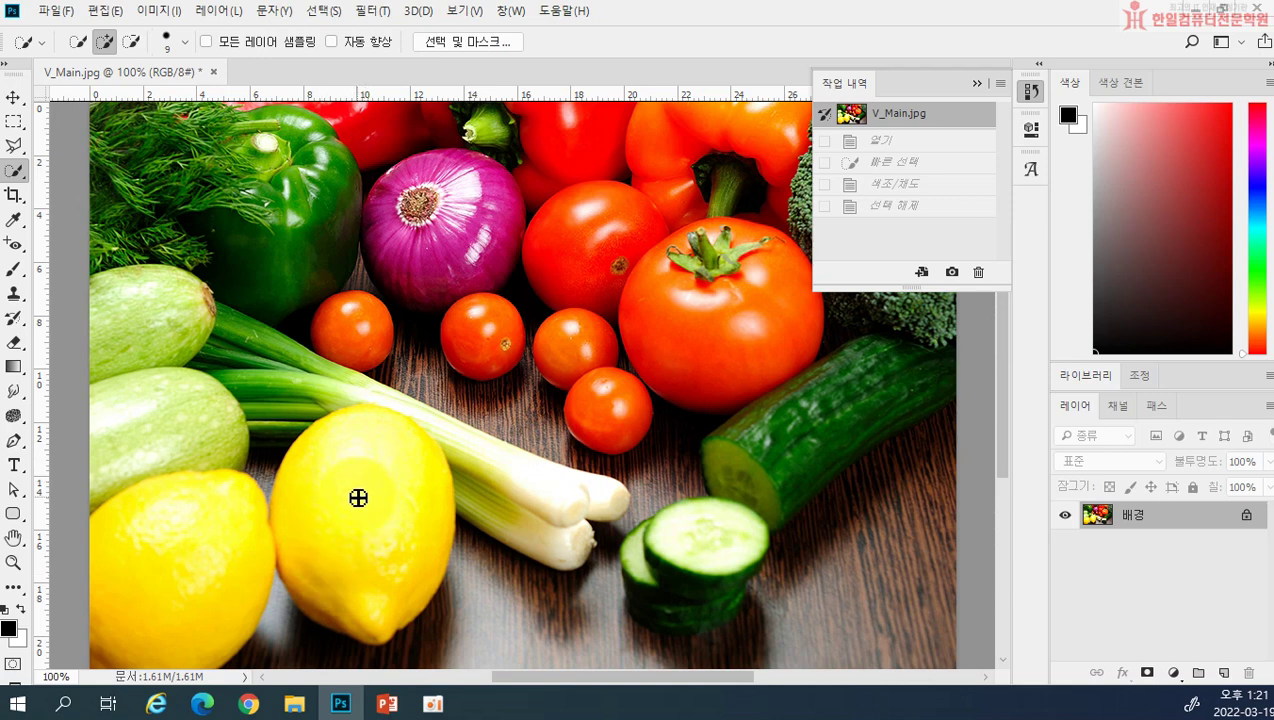
Reselect the lemon beside the spring onions, apply Color Balance with midtone levels +75, -50 and -100, deselect, and compare with the original
{"action": "left_click_drag", "start_coordinate": [370, 430], "coordinate": [363, 582]}
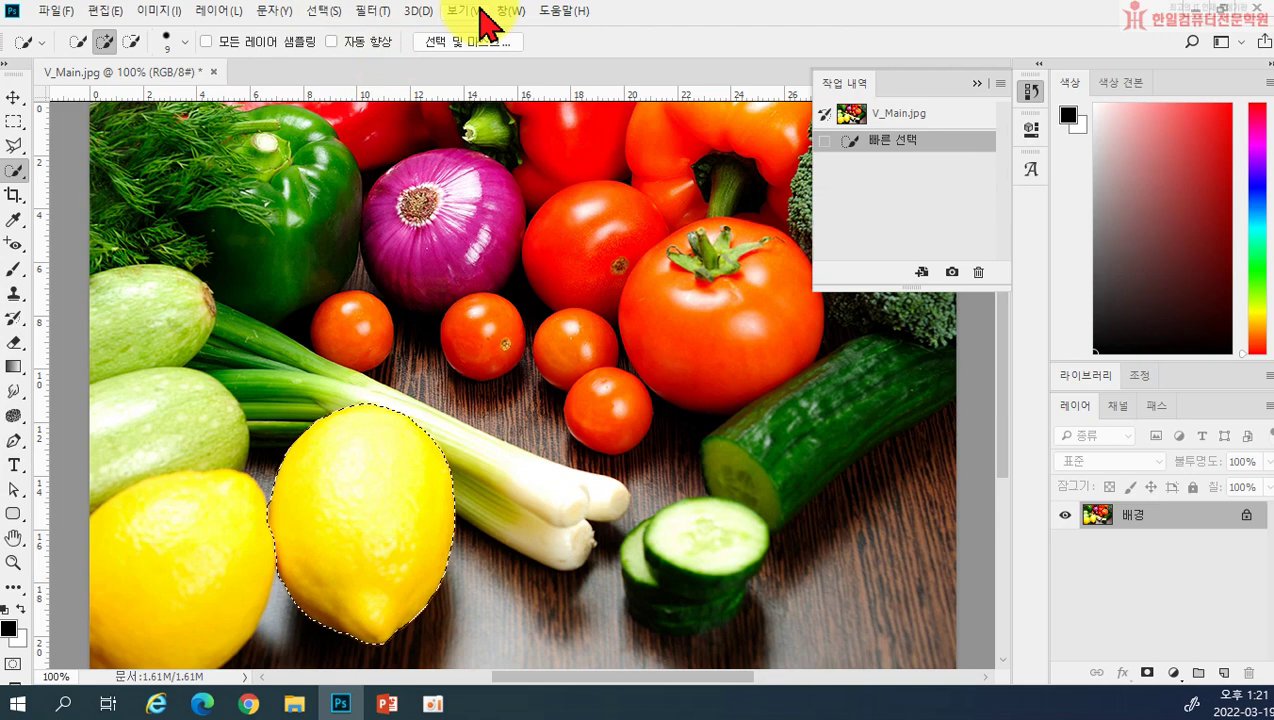
{"action": "left_click", "coordinate": [158, 14]}
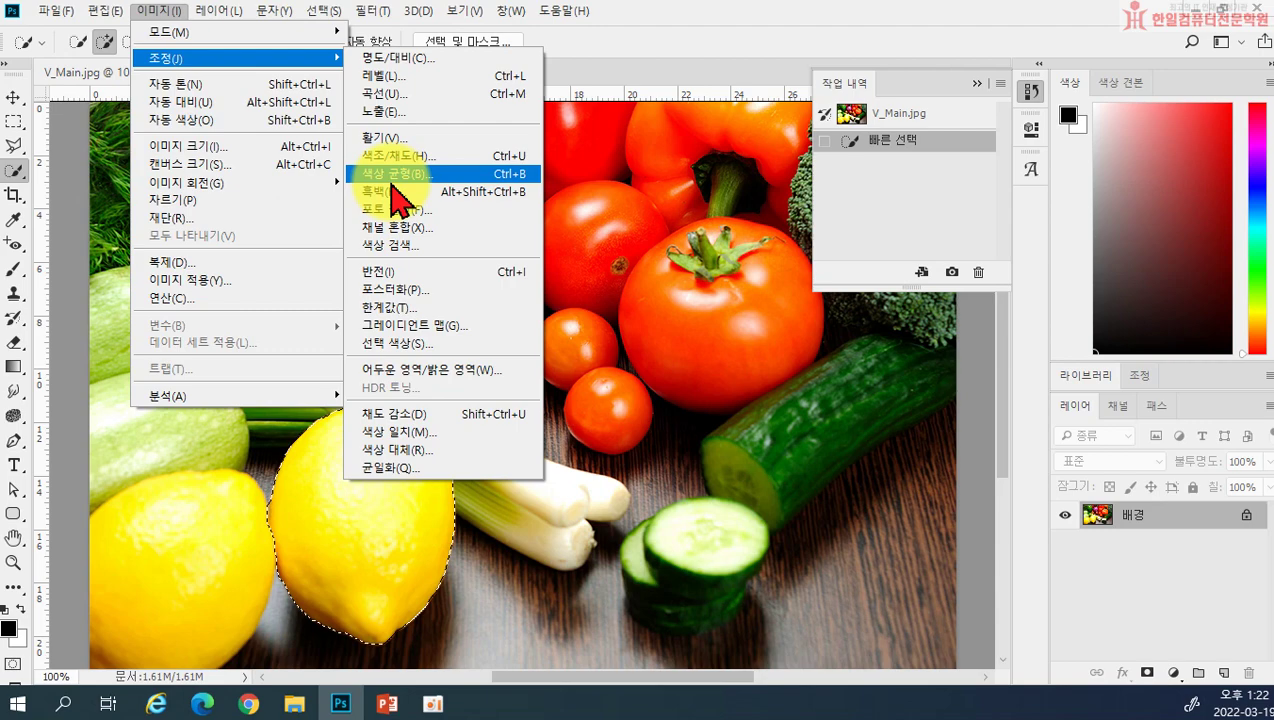
{"action": "left_click", "coordinate": [393, 178]}
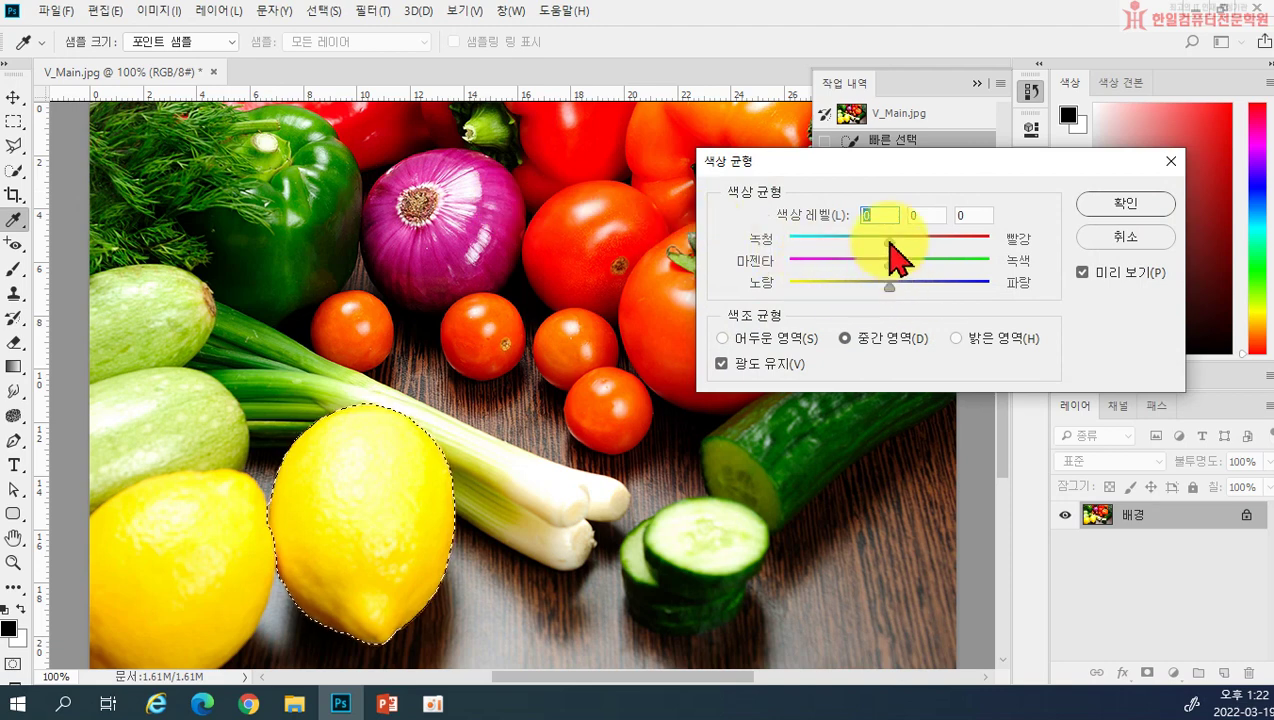
{"action": "left_click_drag", "start_coordinate": [890, 240], "coordinate": [973, 241]}
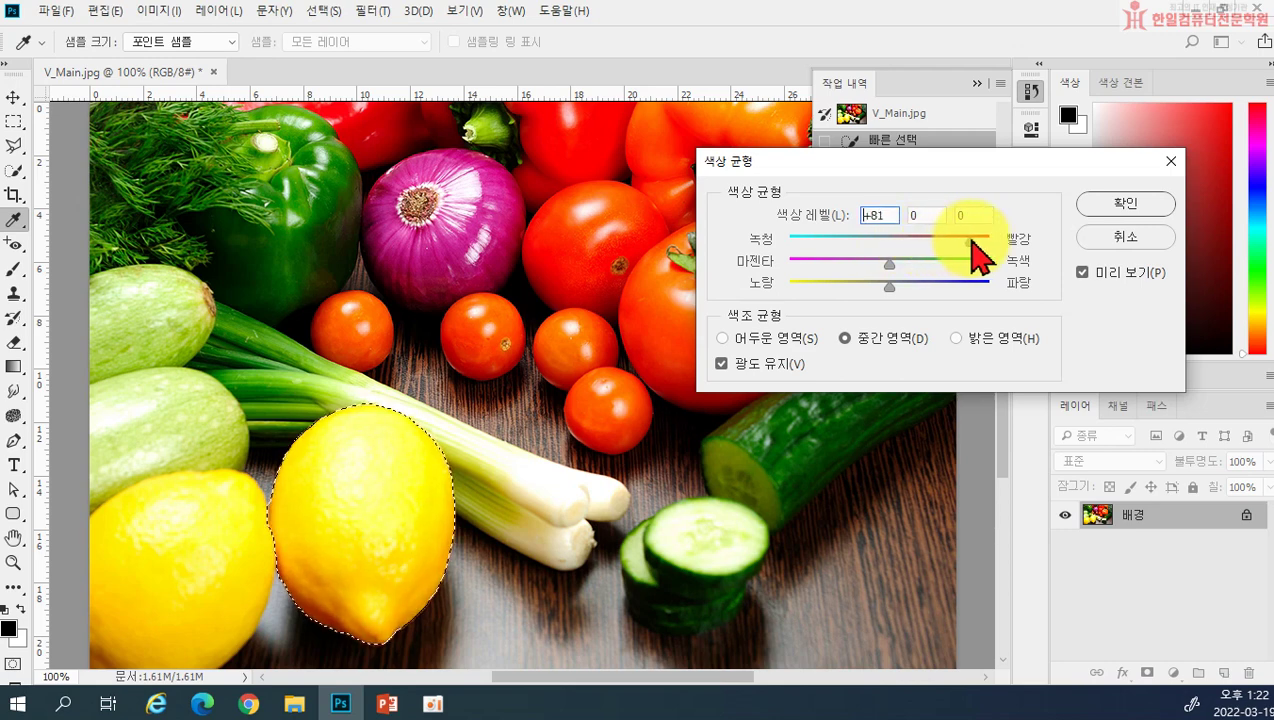
{"action": "left_click_drag", "start_coordinate": [890, 266], "coordinate": [785, 315]}
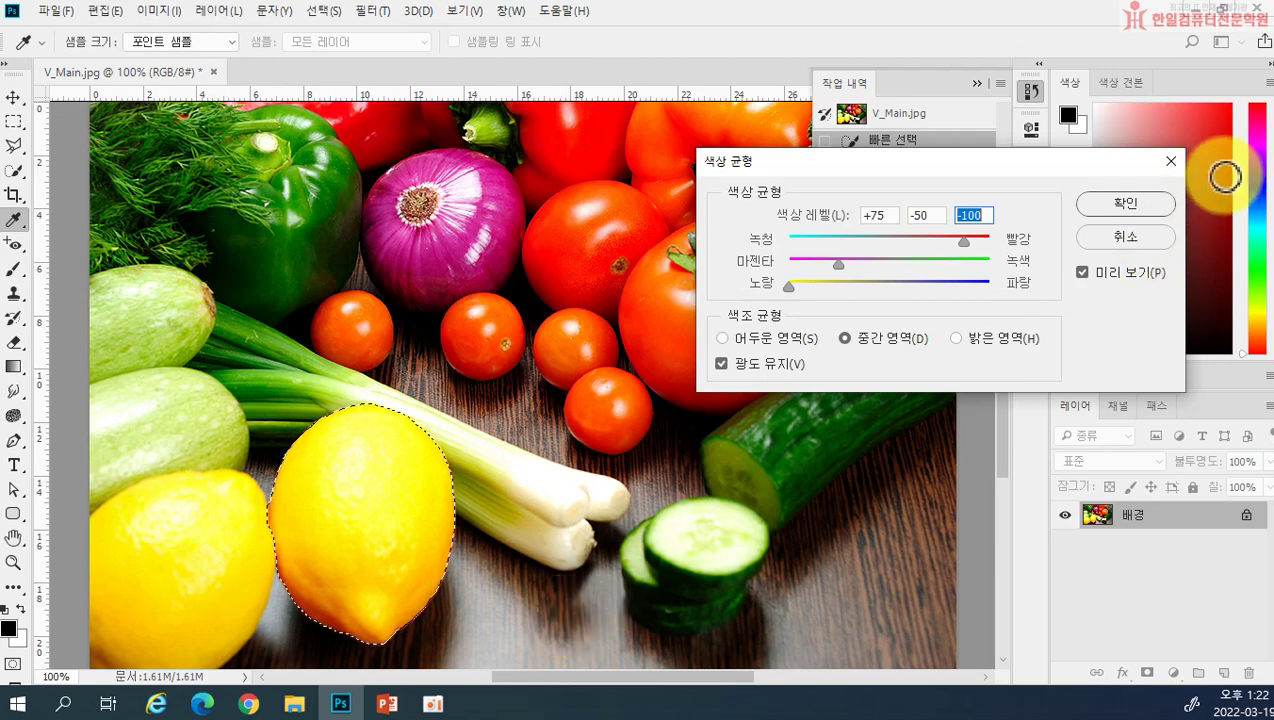
{"action": "left_click", "coordinate": [1140, 205]}
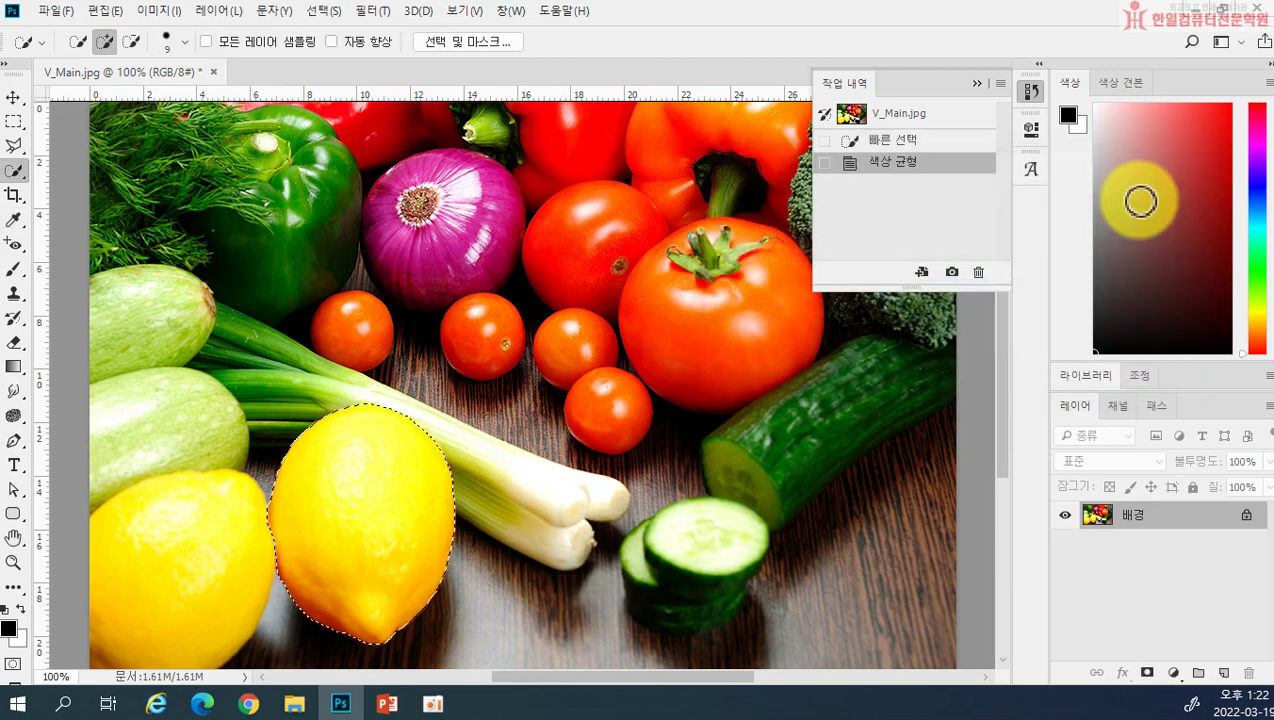
{"action": "key", "text": "ctrl+d"}
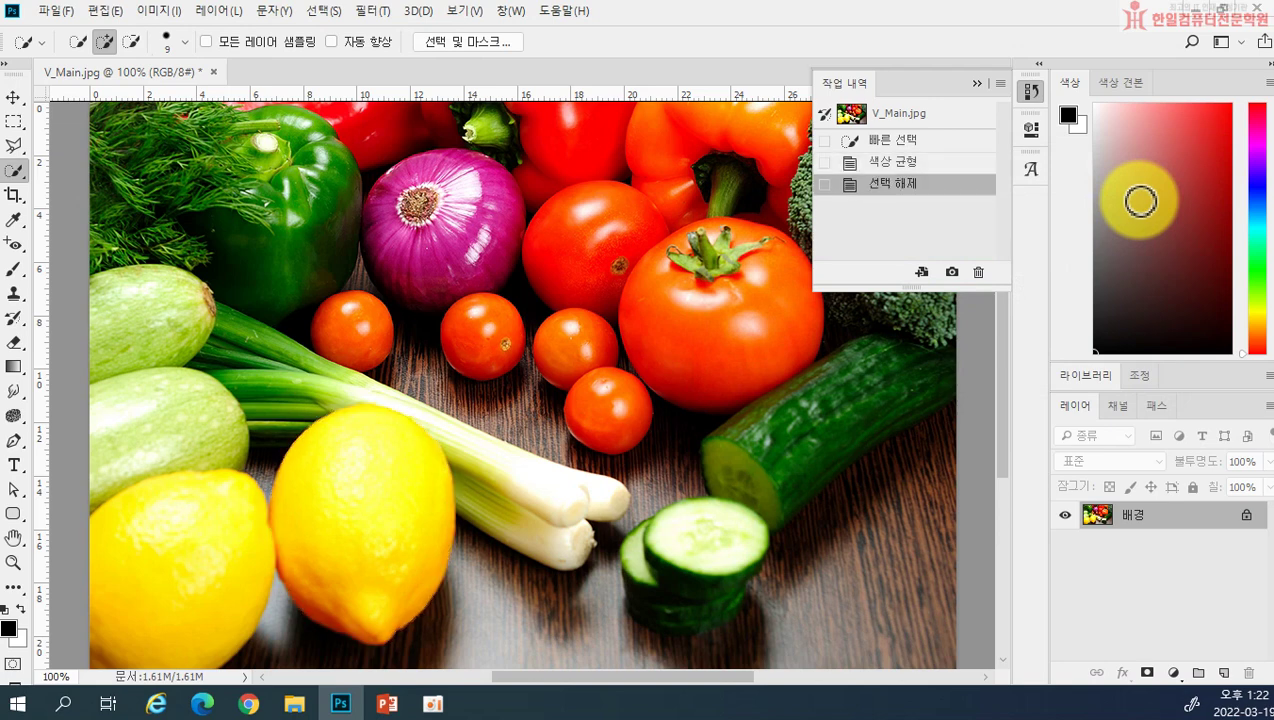
{"action": "left_click", "coordinate": [924, 118]}
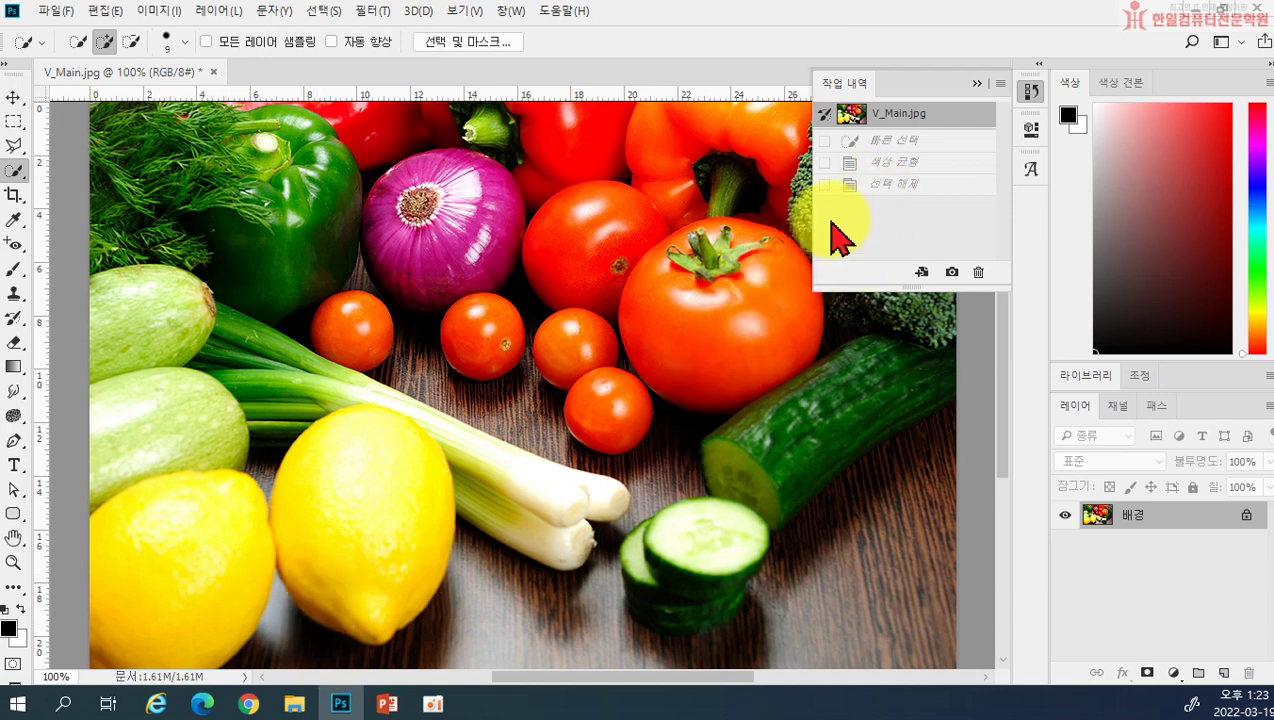
{"action": "left_click", "coordinate": [876, 186]}
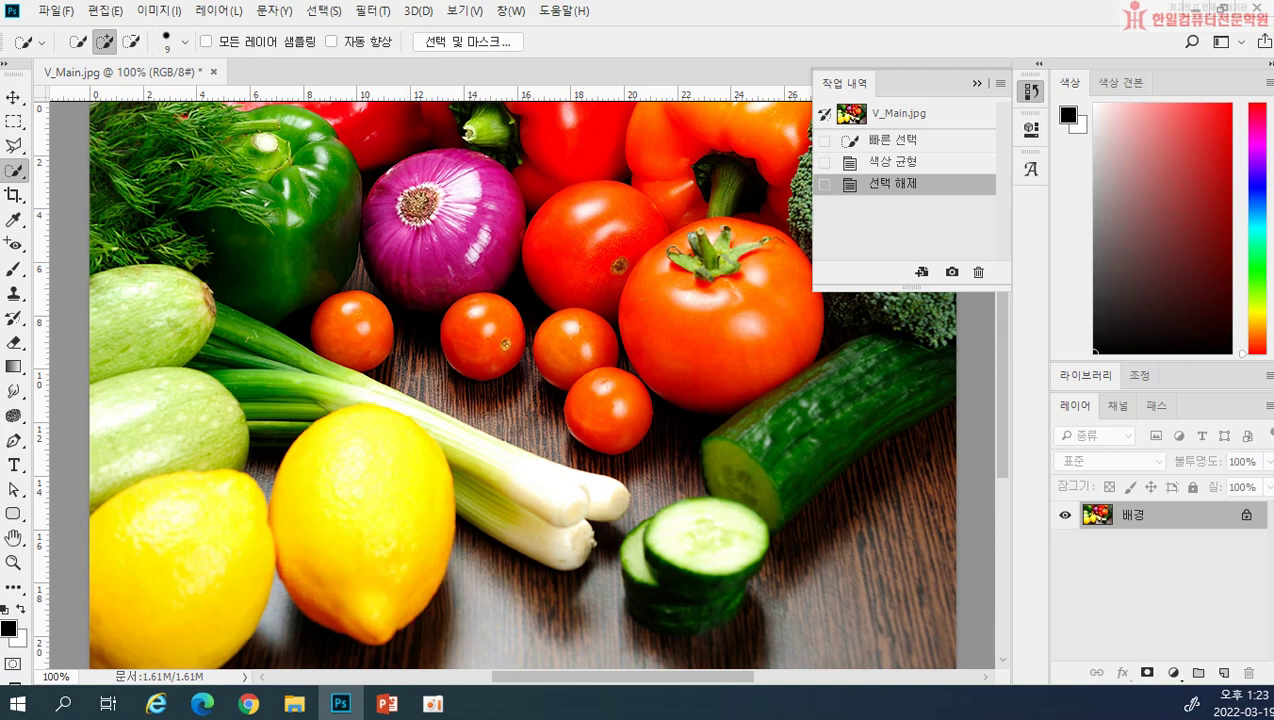
{"action": "left_click", "coordinate": [159, 11]}
{"action": "mouse_move", "coordinate": [178, 60]}
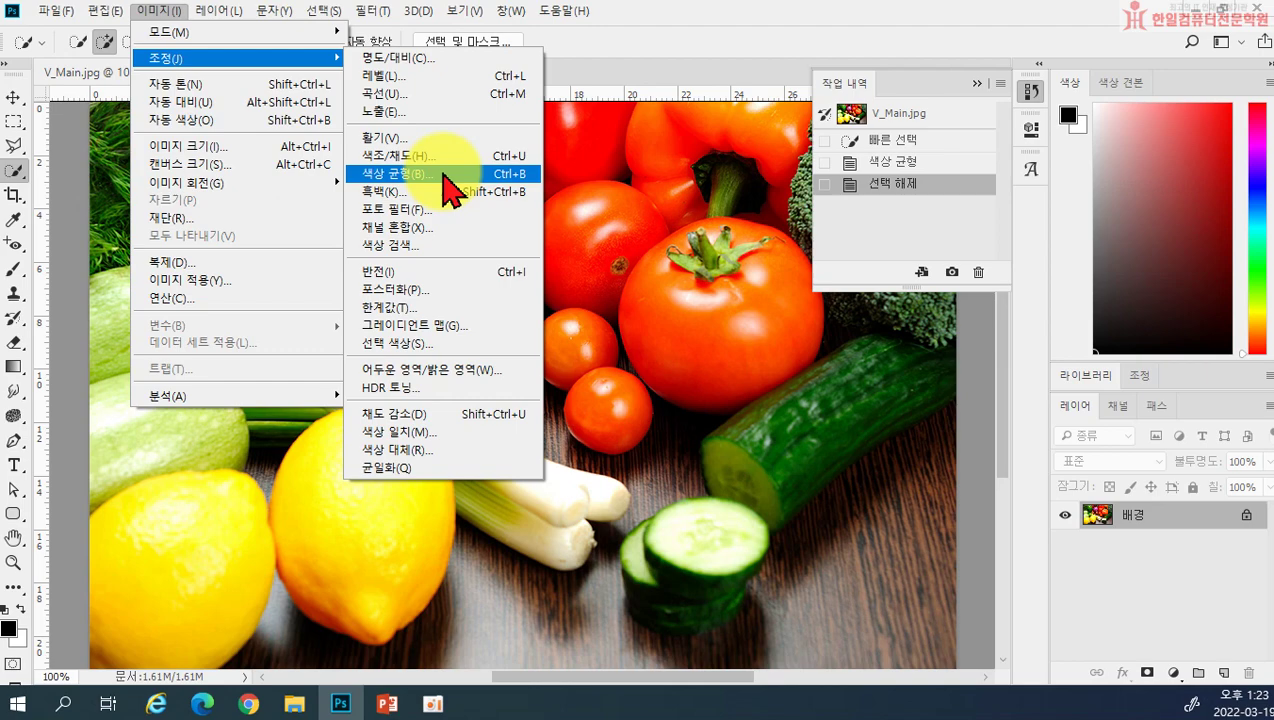
{"action": "left_click", "coordinate": [583, 60]}
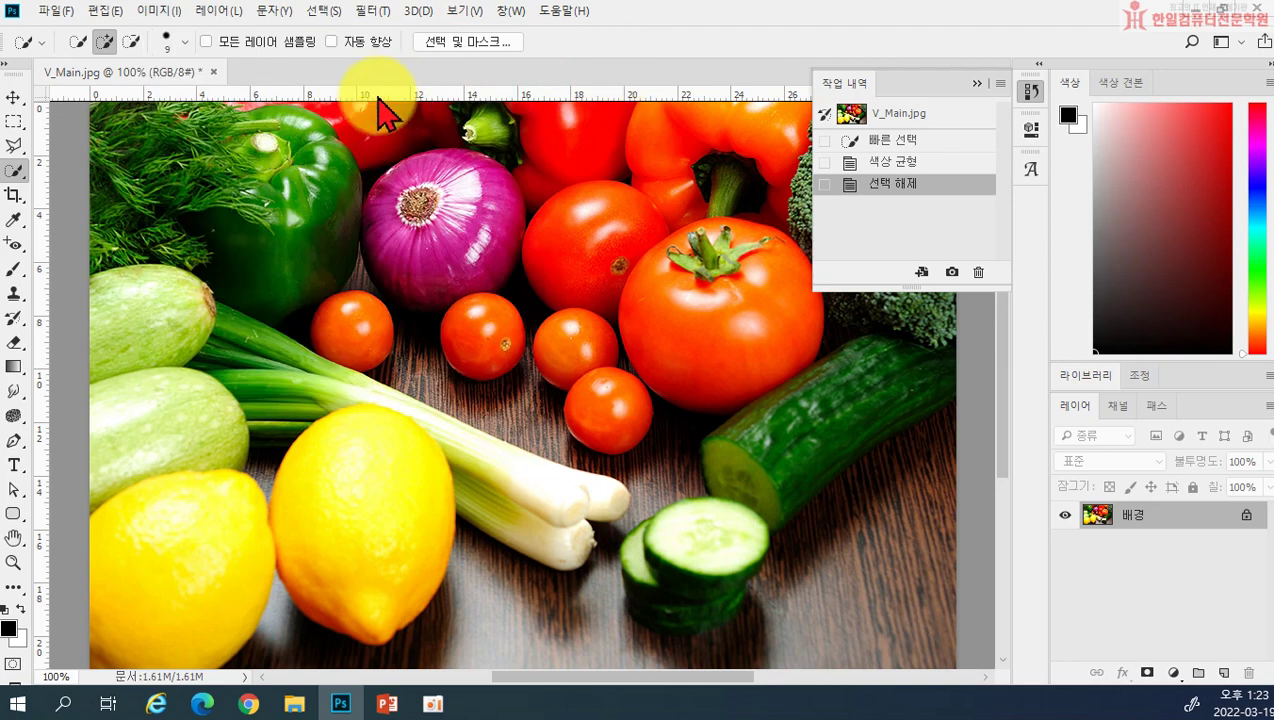
Close the V_Main photo without saving the changes
{"action": "left_click", "coordinate": [213, 72]}
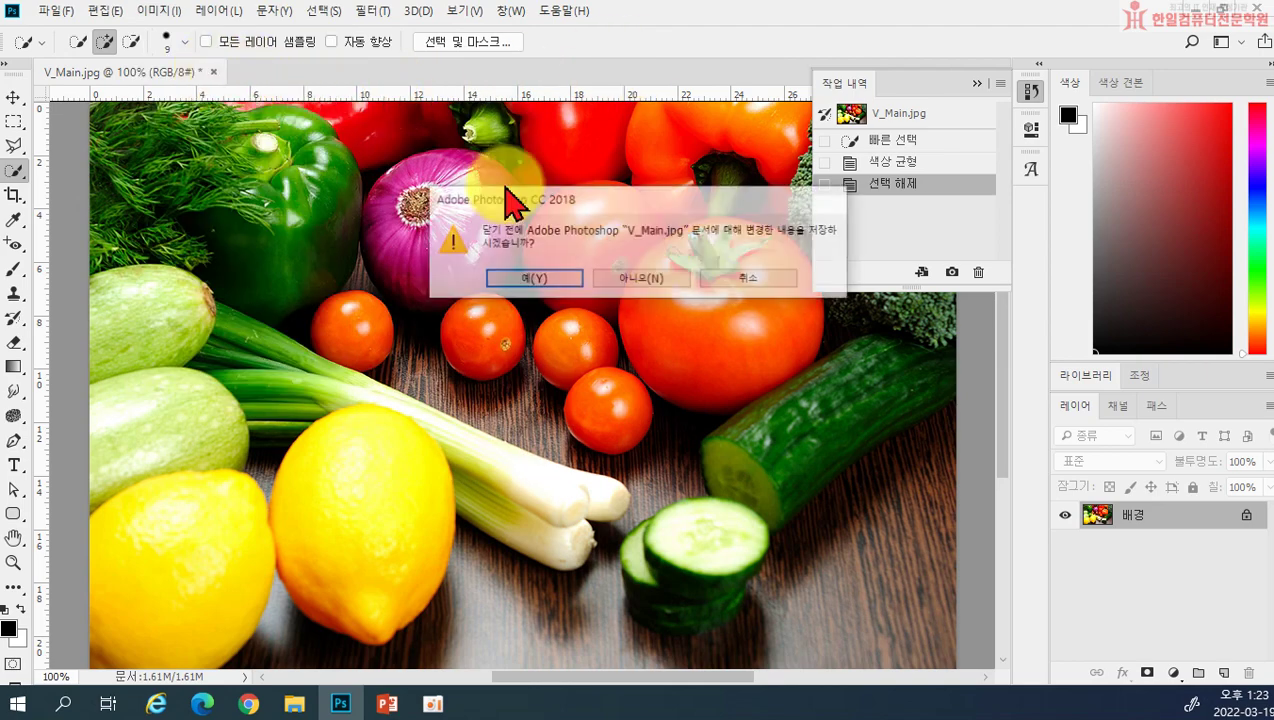
{"action": "left_click", "coordinate": [641, 278]}
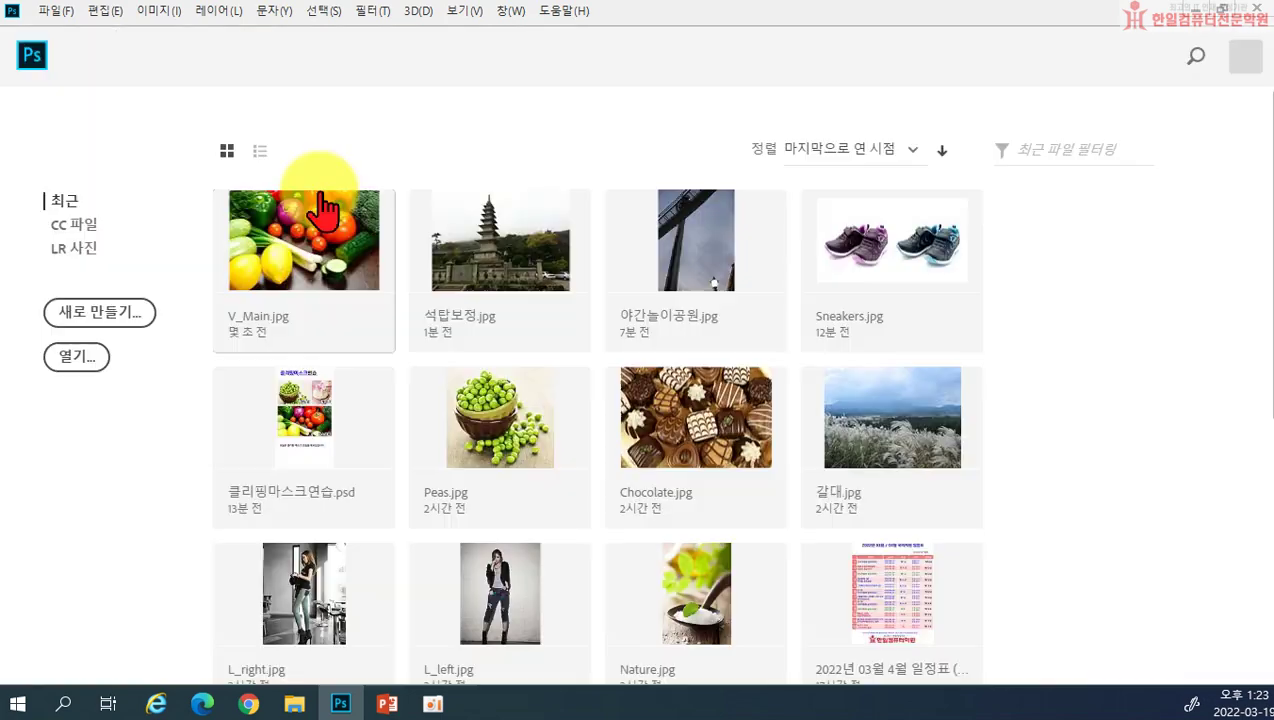
Switch to Chrome and search Google for 스쿠버다이빙, showing the image results
{"action": "left_click", "coordinate": [251, 705]}
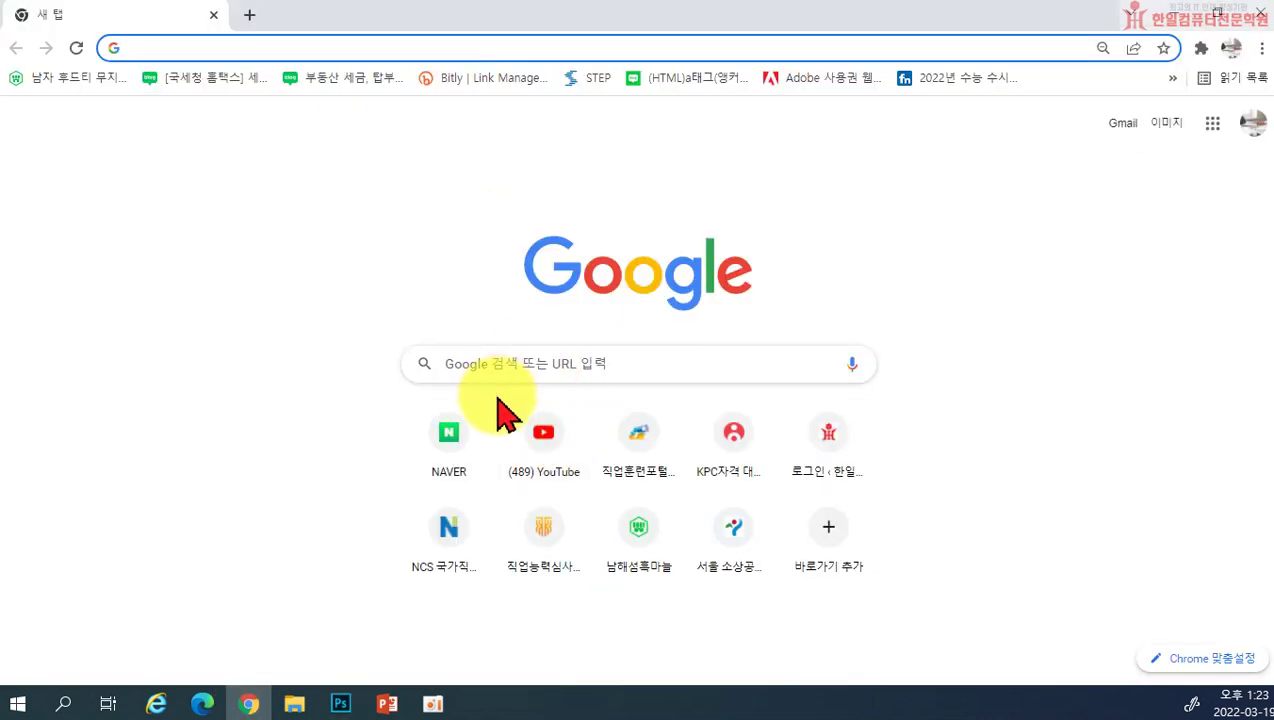
{"action": "left_click", "coordinate": [491, 363]}
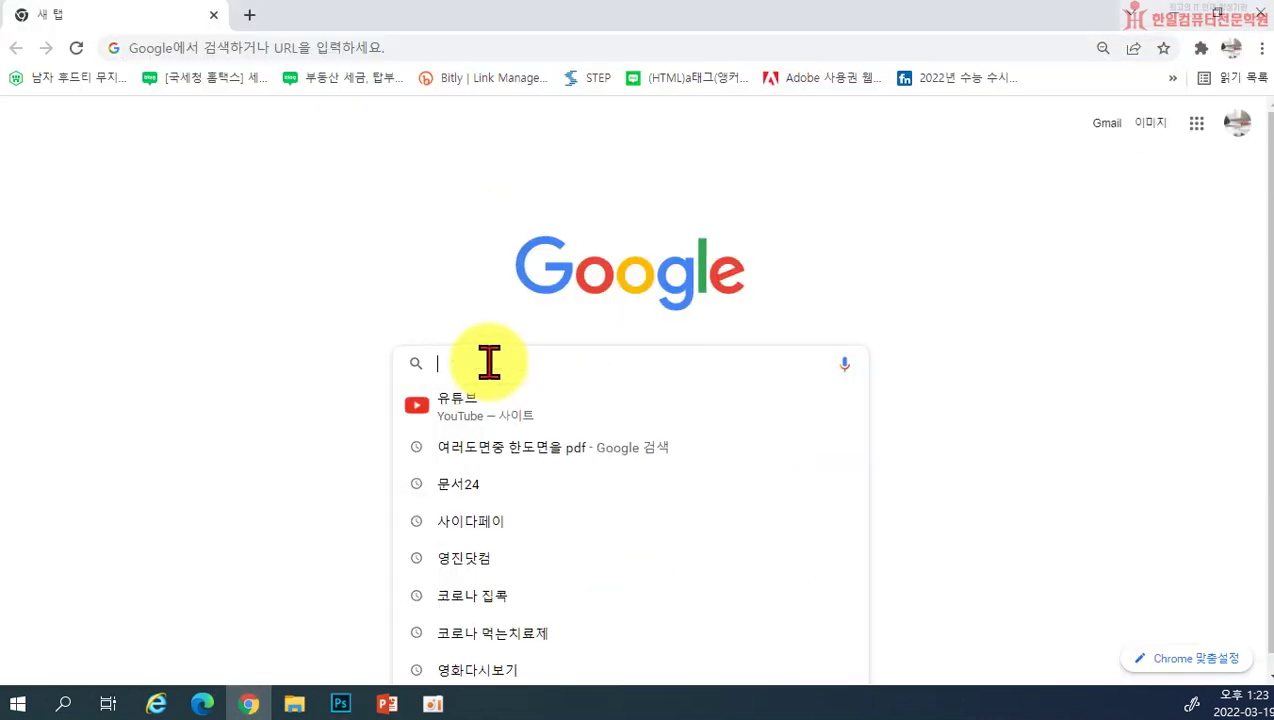
{"action": "type", "text": "tm"}
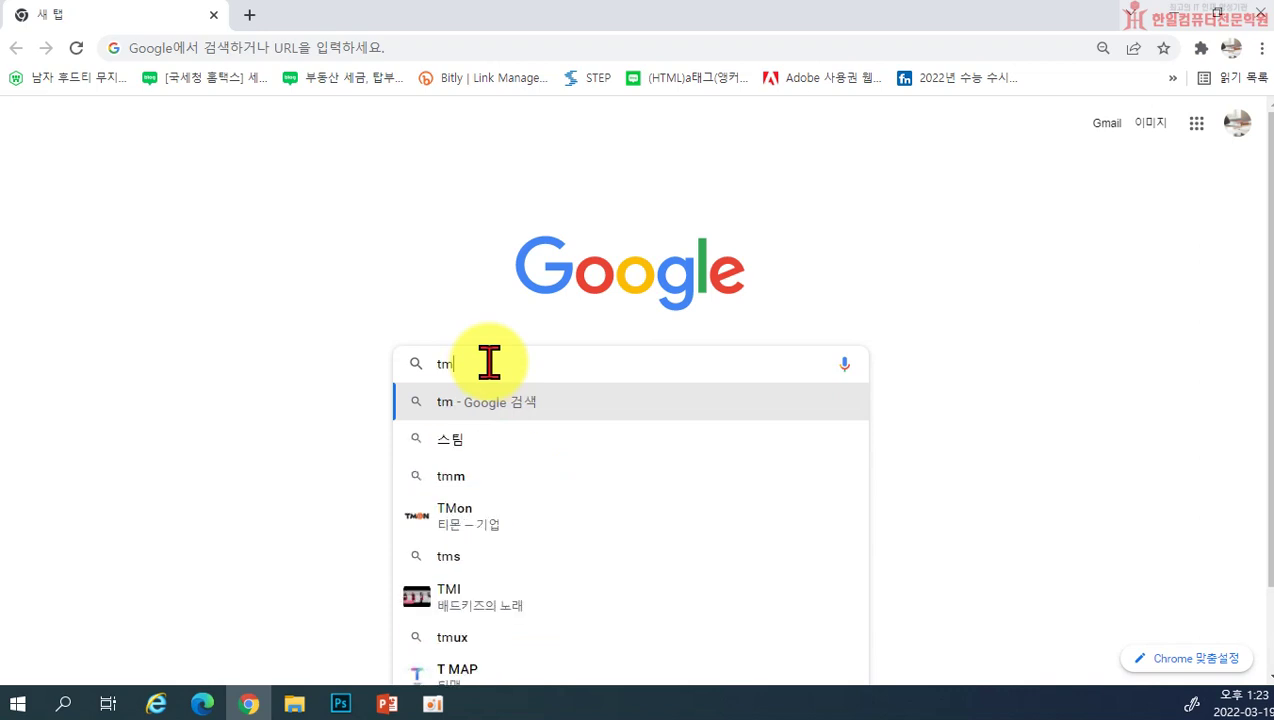
{"action": "key", "text": "Escape"}
{"action": "type", "text": "스쿵"}
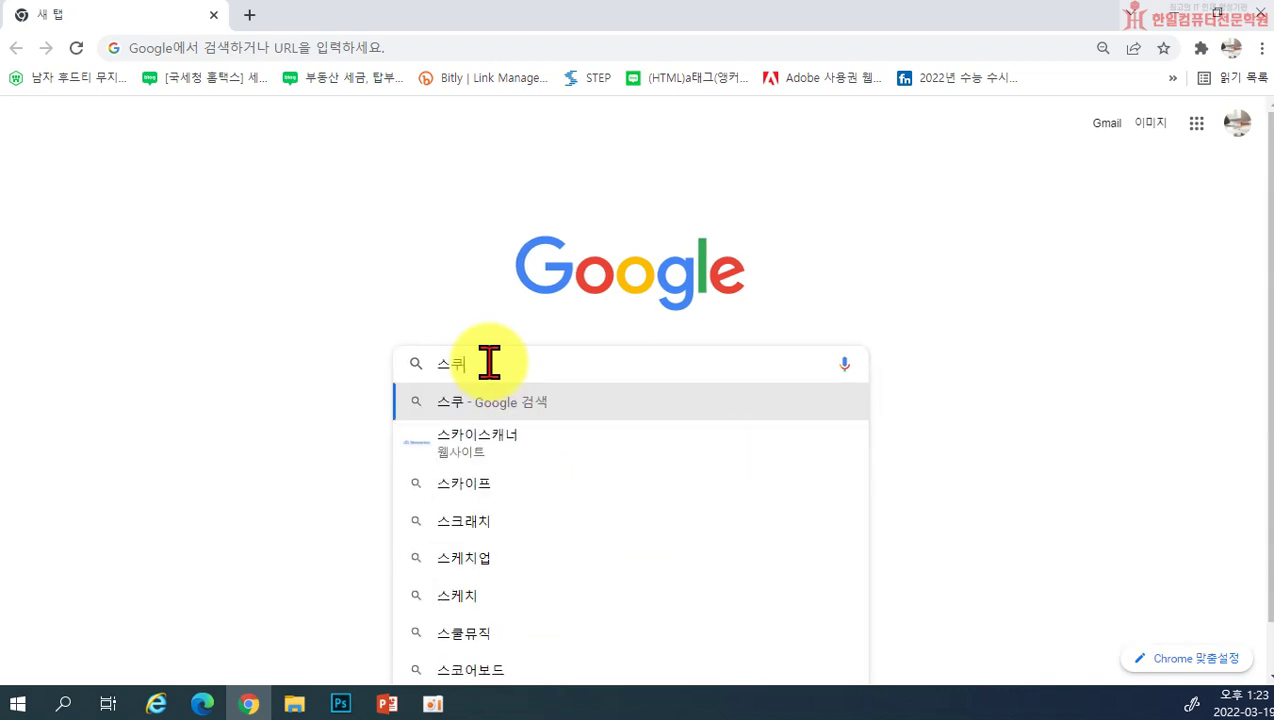
{"action": "type", "text": "버다이빙"}
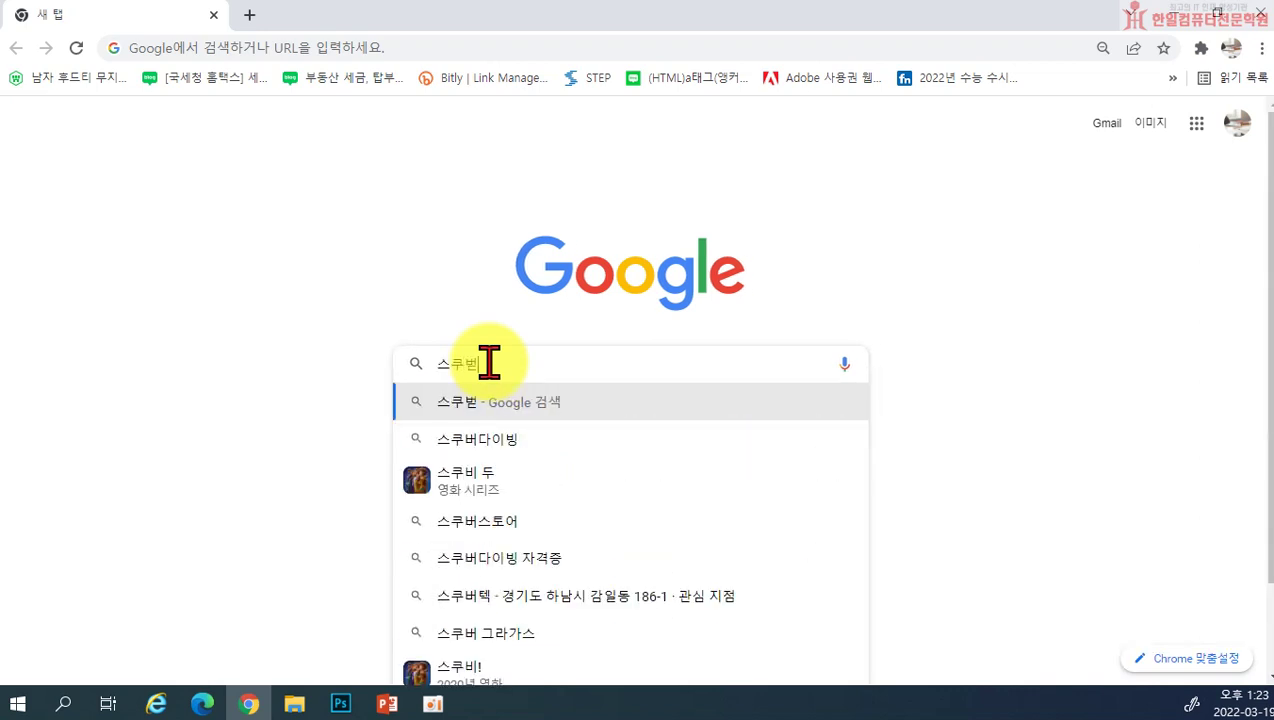
{"action": "key", "text": "Return"}
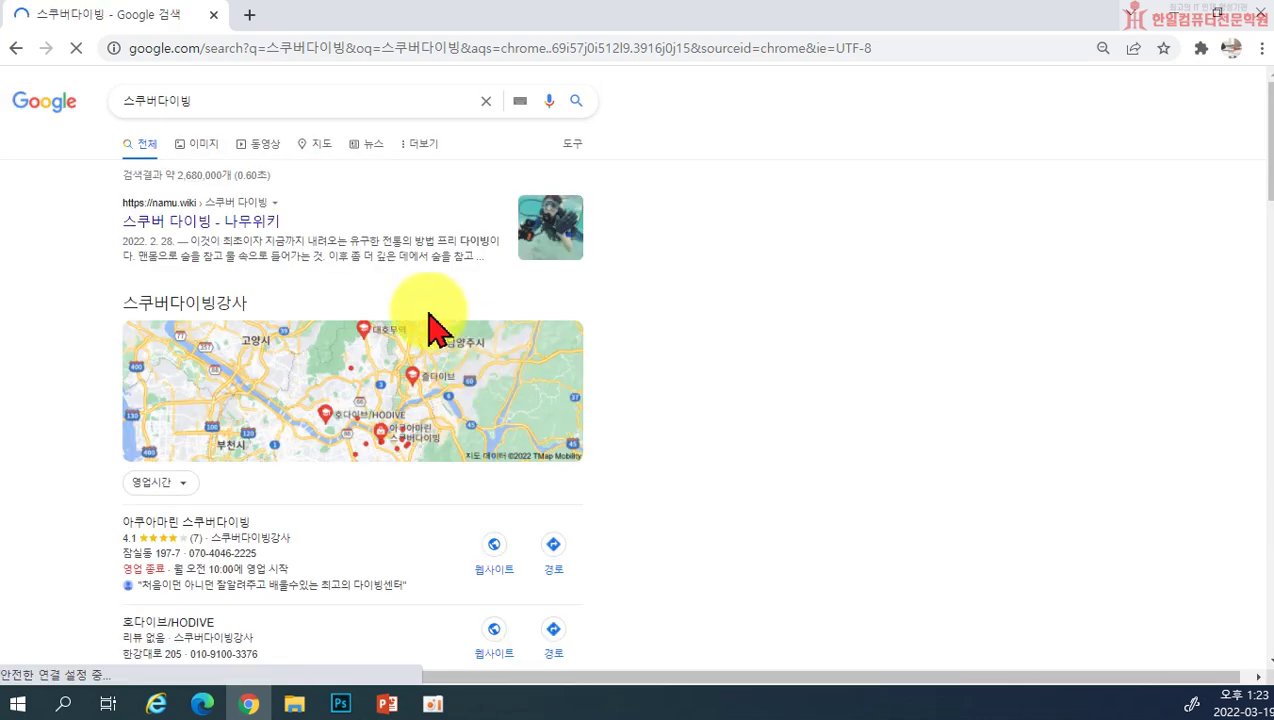
{"action": "left_click", "coordinate": [205, 155]}
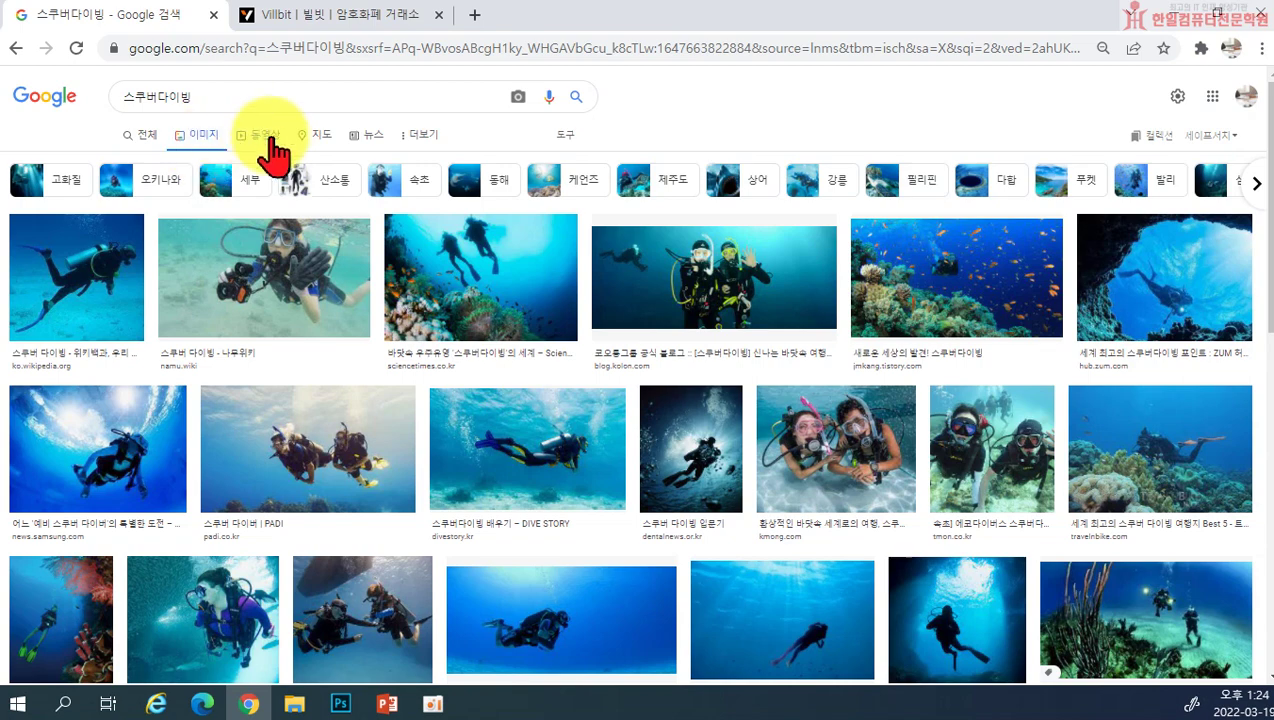
Find the Yonhap News underwater photo of a white-sleeved arm and orange vest in the results and copy its enlarged preview image
{"action": "scroll", "coordinate": [870, 455], "scroll_direction": "down", "scroll_amount": 1}
{"action": "scroll", "coordinate": [1000, 455], "scroll_direction": "down", "scroll_amount": 2}
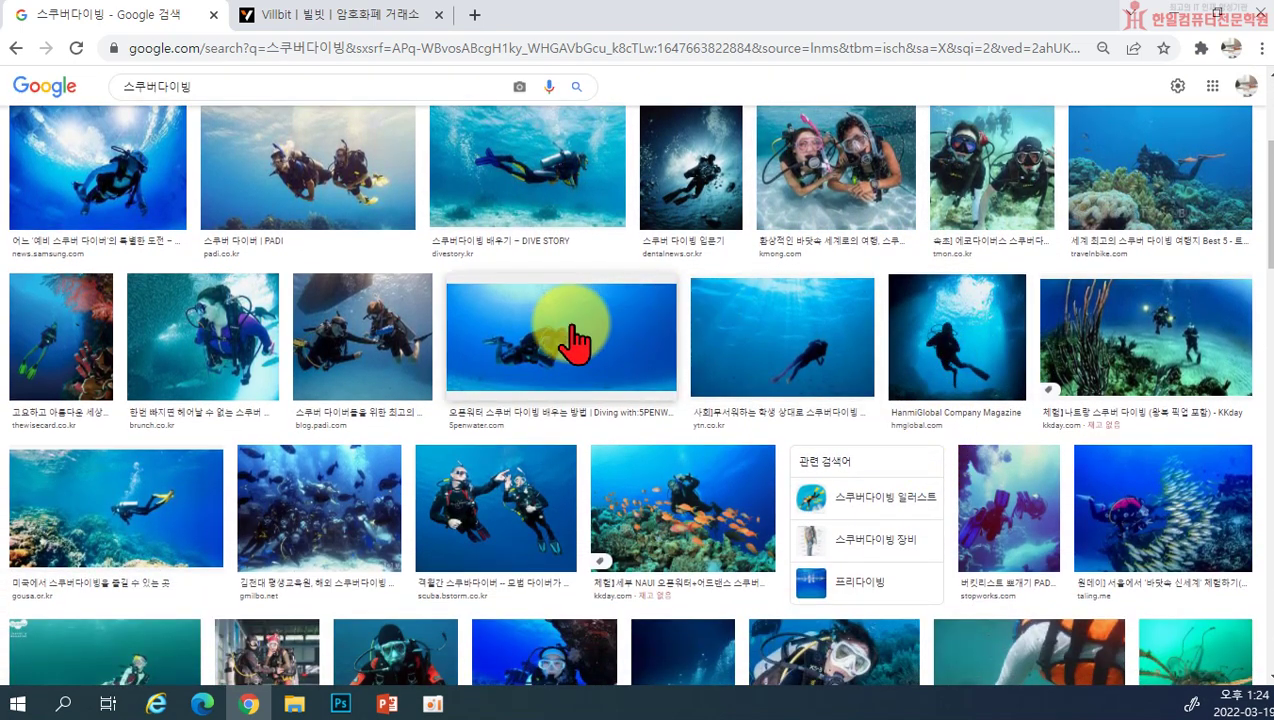
{"action": "scroll", "coordinate": [745, 330], "scroll_direction": "down", "scroll_amount": 3}
{"action": "scroll", "coordinate": [1072, 410], "scroll_direction": "down", "scroll_amount": 1}
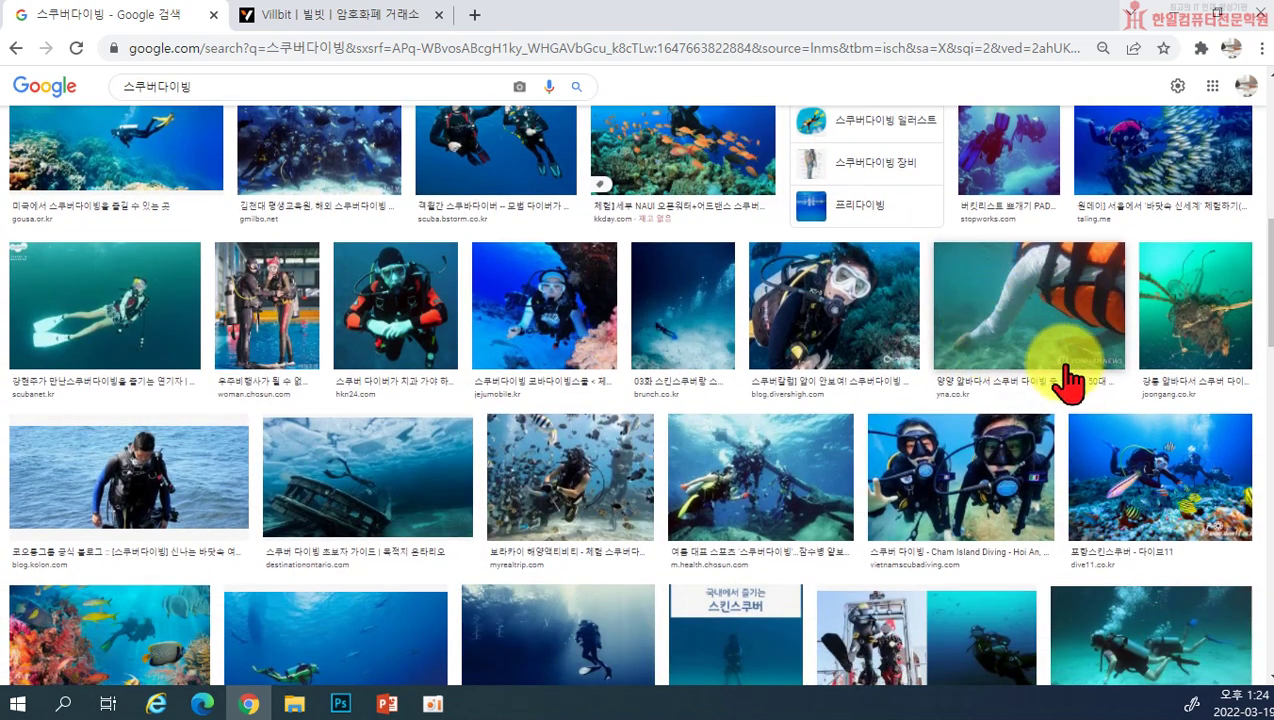
{"action": "left_click", "coordinate": [983, 303]}
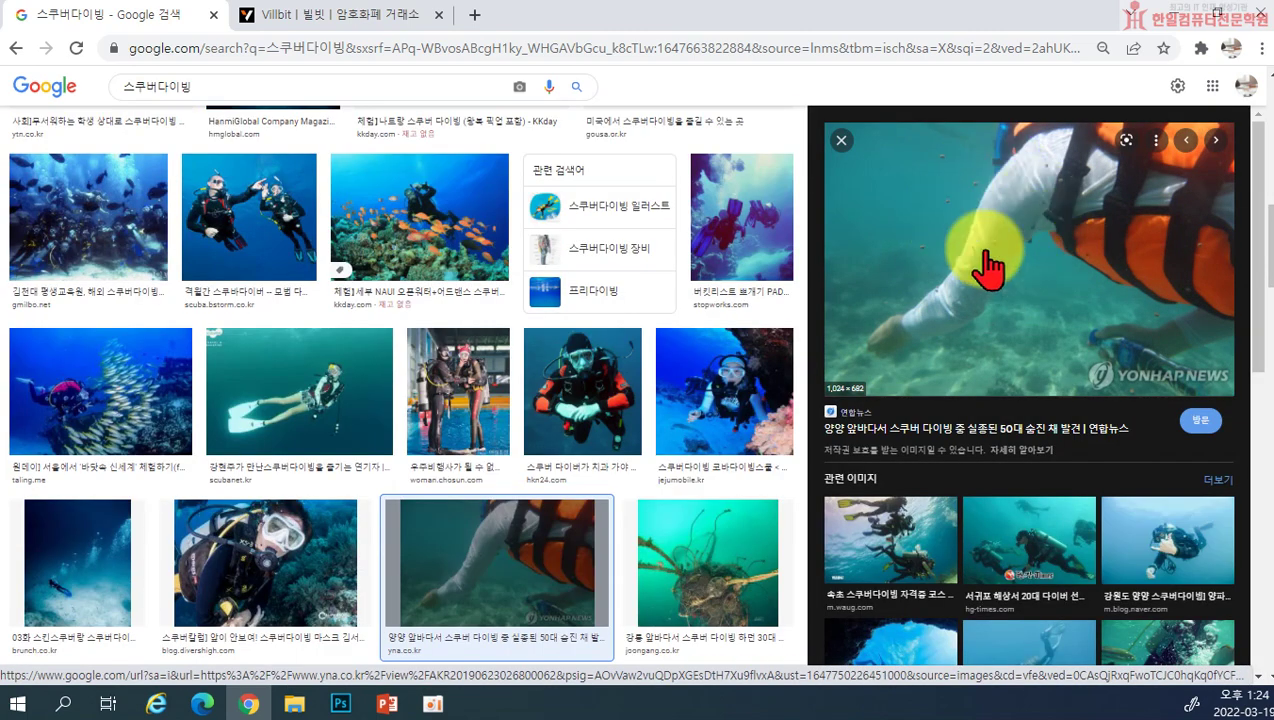
{"action": "right_click", "coordinate": [984, 256]}
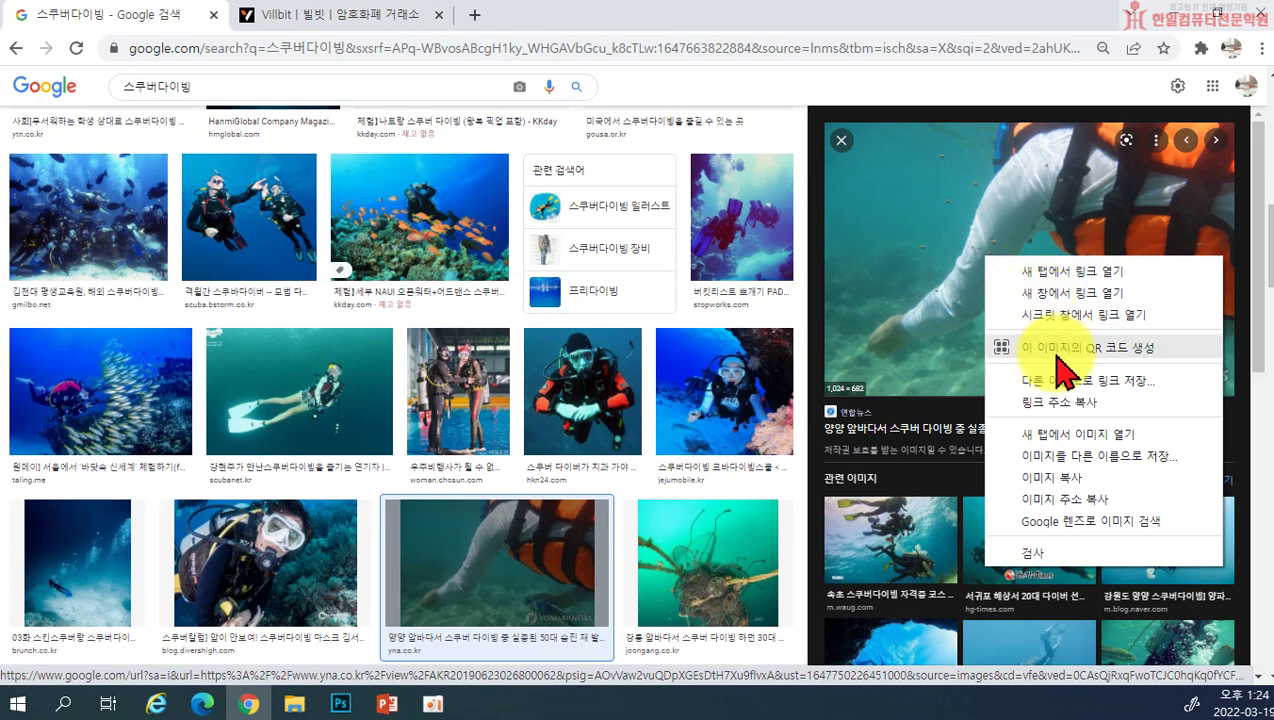
{"action": "left_click", "coordinate": [1062, 481]}
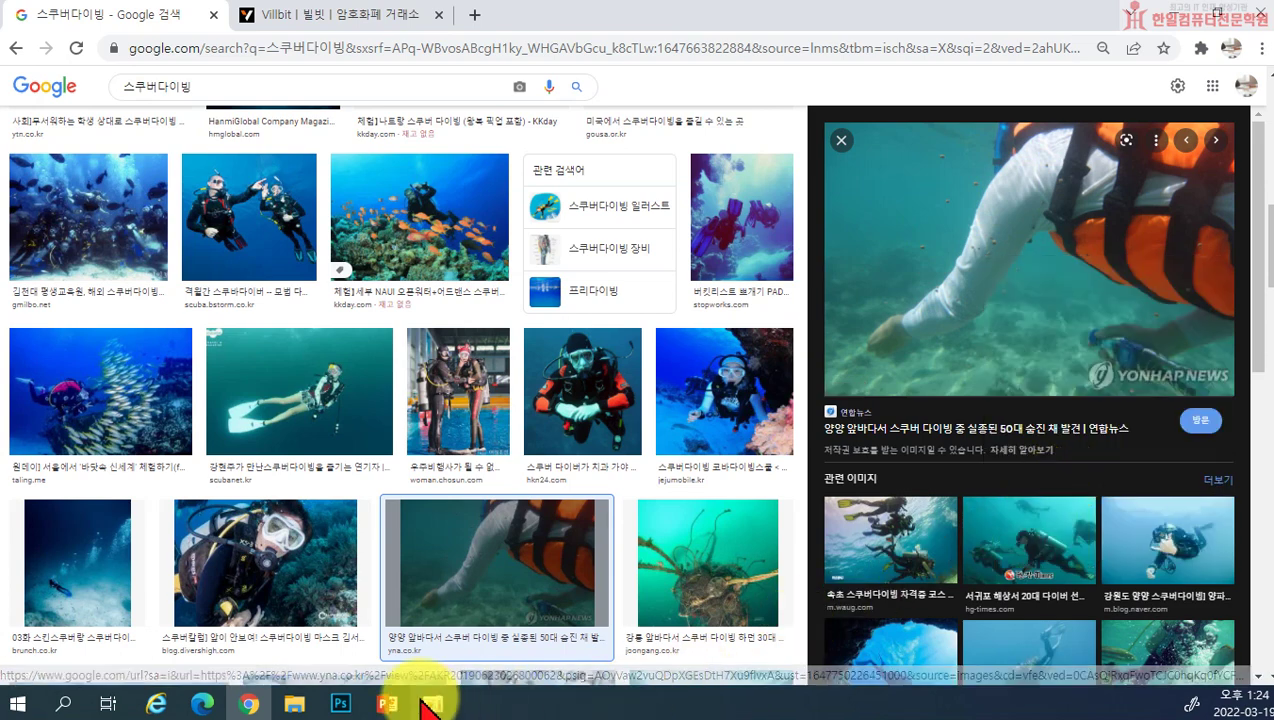
Switch to Photoshop and create a new document from the clipboard preset, 1024 x 682 px at 72 ppi
{"action": "left_click", "coordinate": [340, 703]}
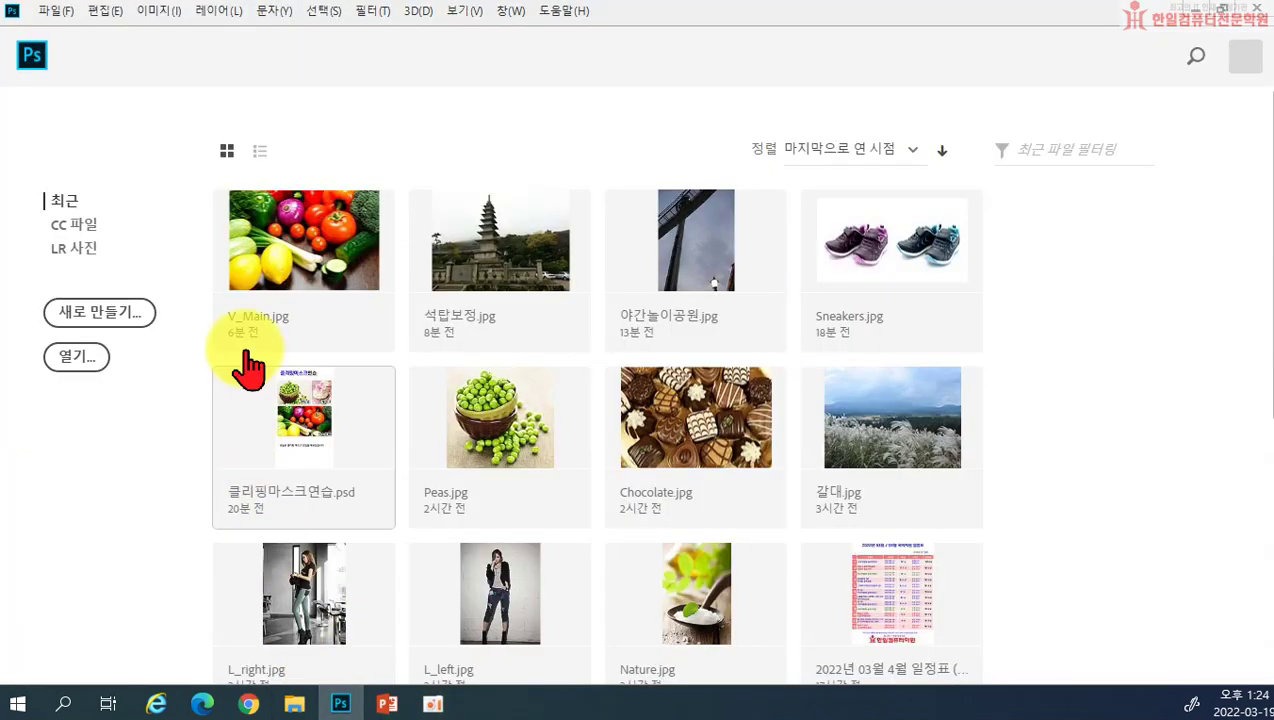
{"action": "left_click", "coordinate": [95, 320]}
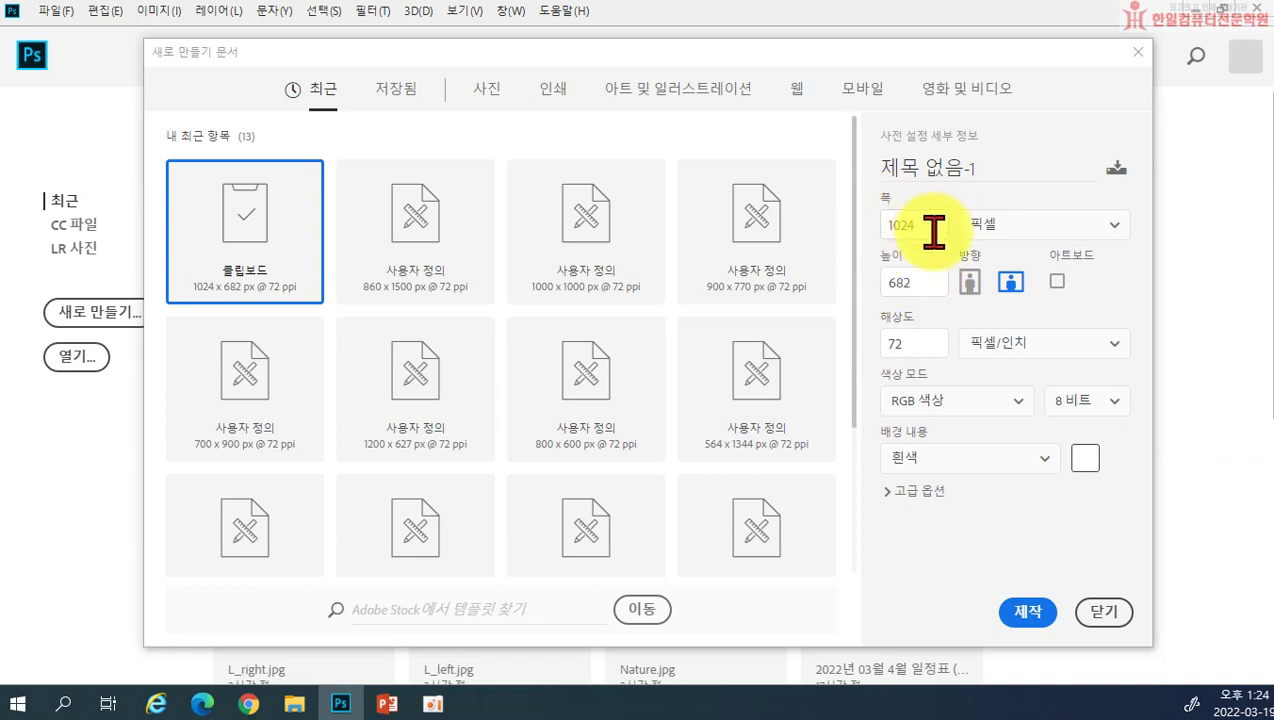
{"action": "left_click", "coordinate": [1026, 616]}
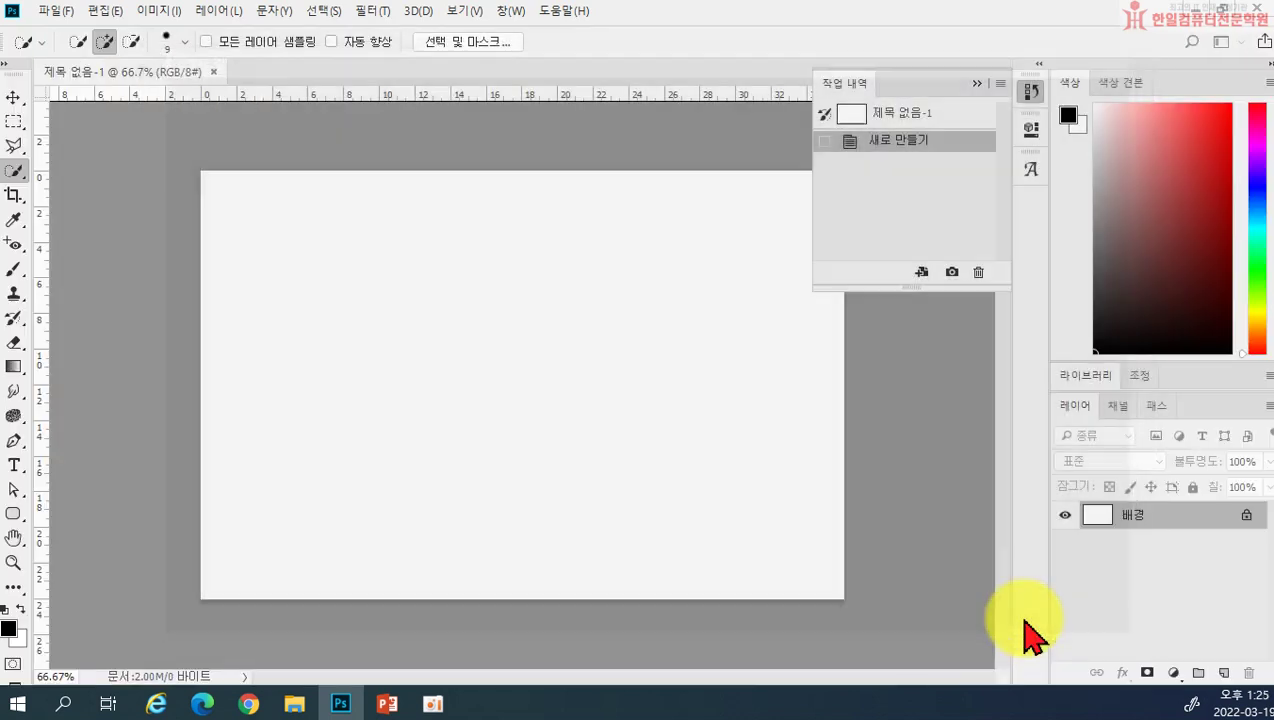
Paste the copied underwater photo and apply Color Balance to its midtones with color levels -4, -36 and +67
{"action": "key", "text": "ctrl+v"}
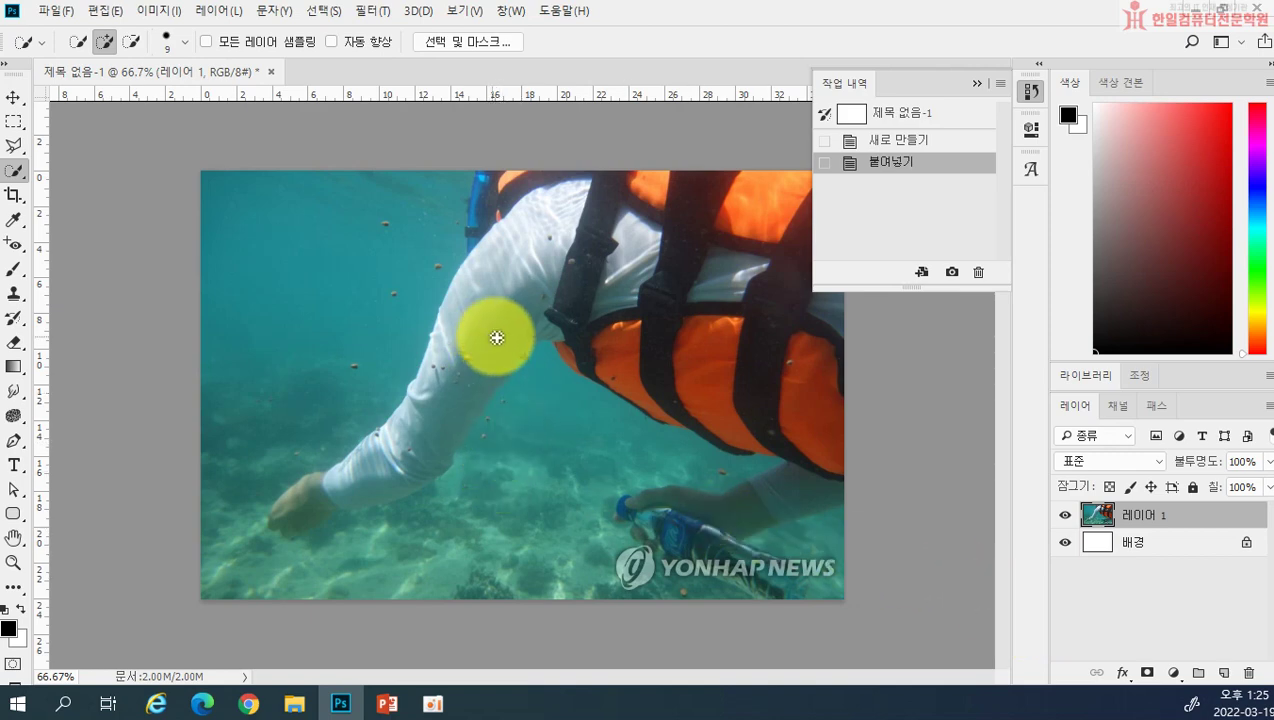
{"action": "left_click", "coordinate": [175, 20]}
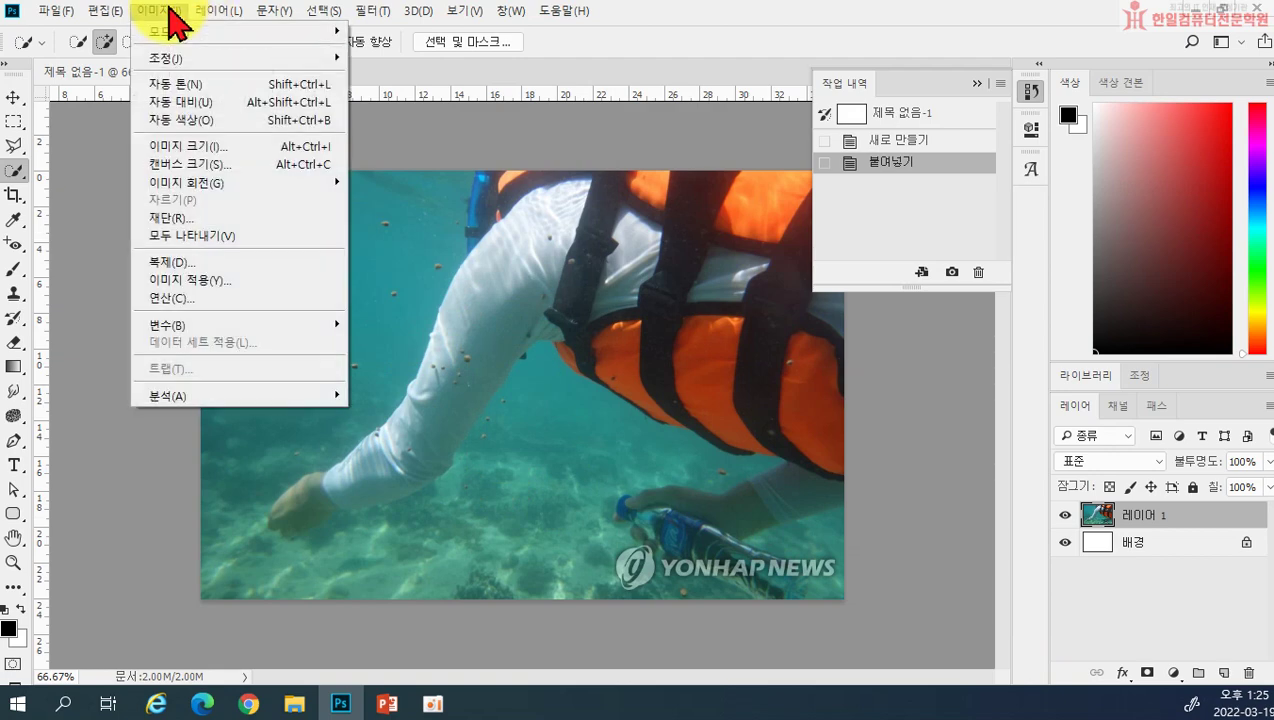
{"action": "mouse_move", "coordinate": [162, 56]}
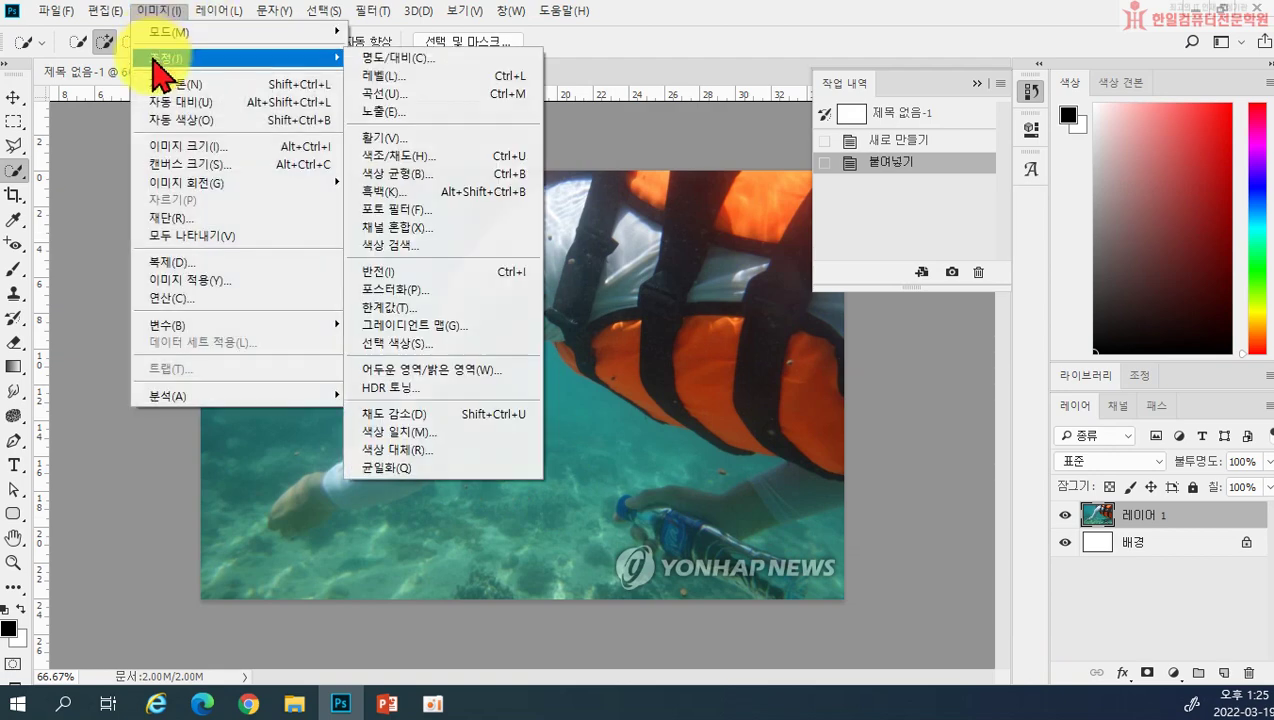
{"action": "left_click", "coordinate": [436, 180]}
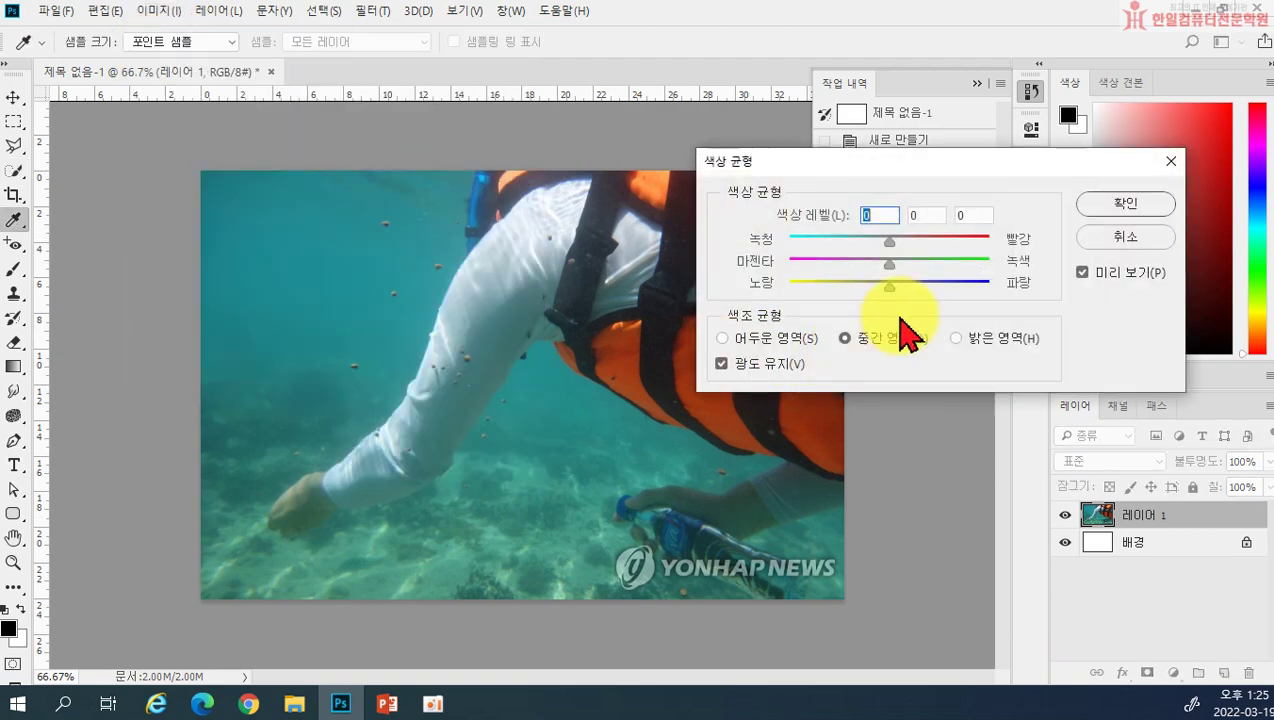
{"action": "left_click", "coordinate": [891, 284]}
{"action": "left_click_drag", "start_coordinate": [891, 284], "coordinate": [884, 241]}
{"action": "left_click", "coordinate": [891, 264]}
{"action": "left_click", "coordinate": [885, 266]}
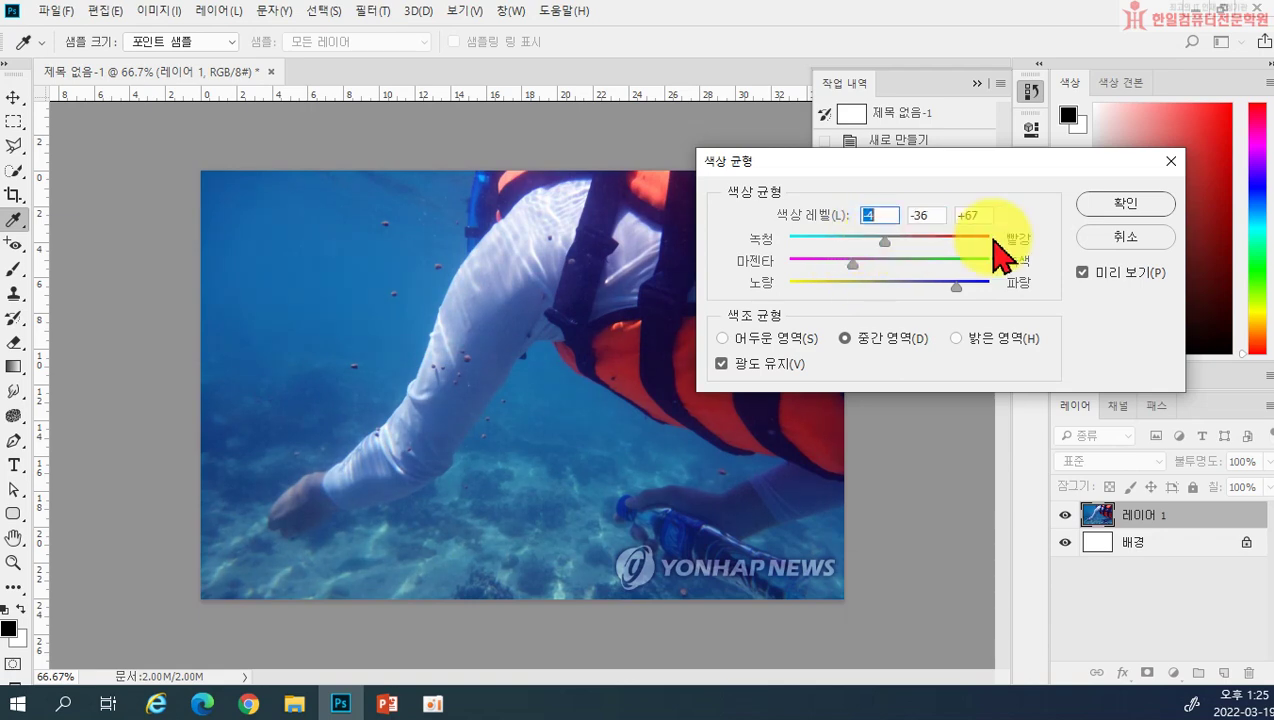
{"action": "left_click", "coordinate": [1109, 207]}
{"action": "key", "text": "w"}
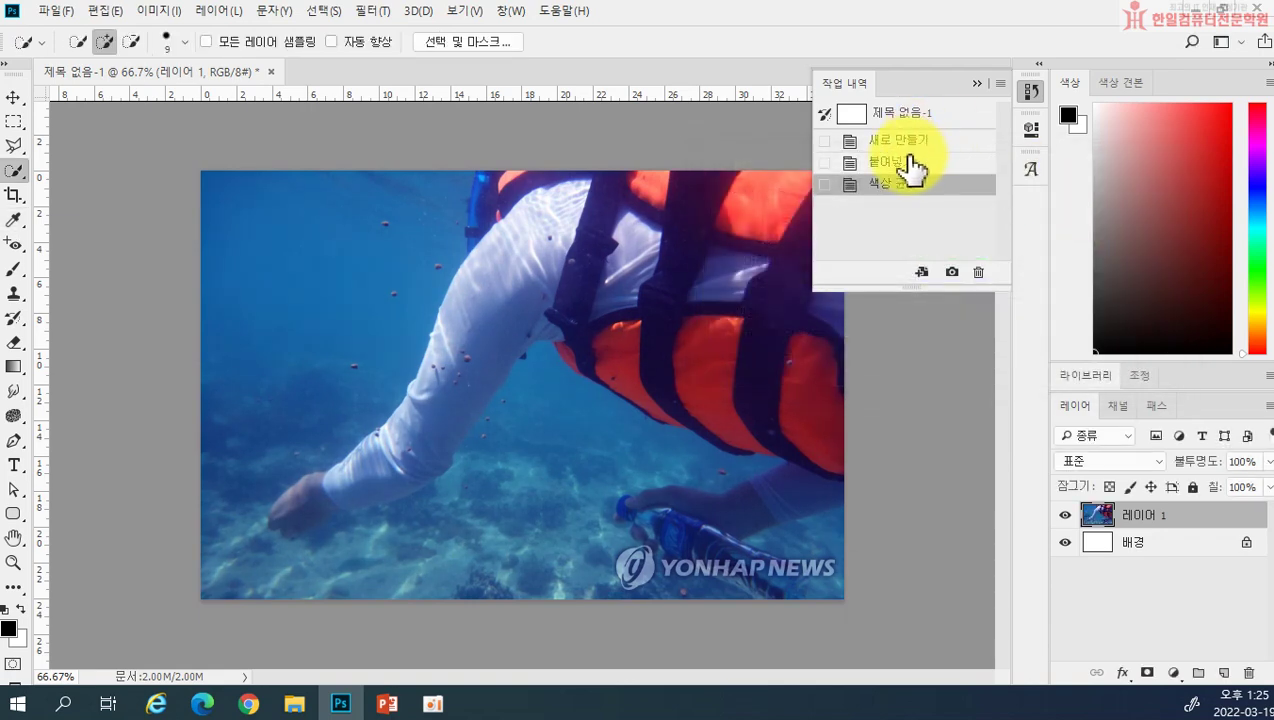
Compare the underwater photo before and after the Color Balance adjustment by switching between its history states
{"action": "left_click", "coordinate": [911, 162]}
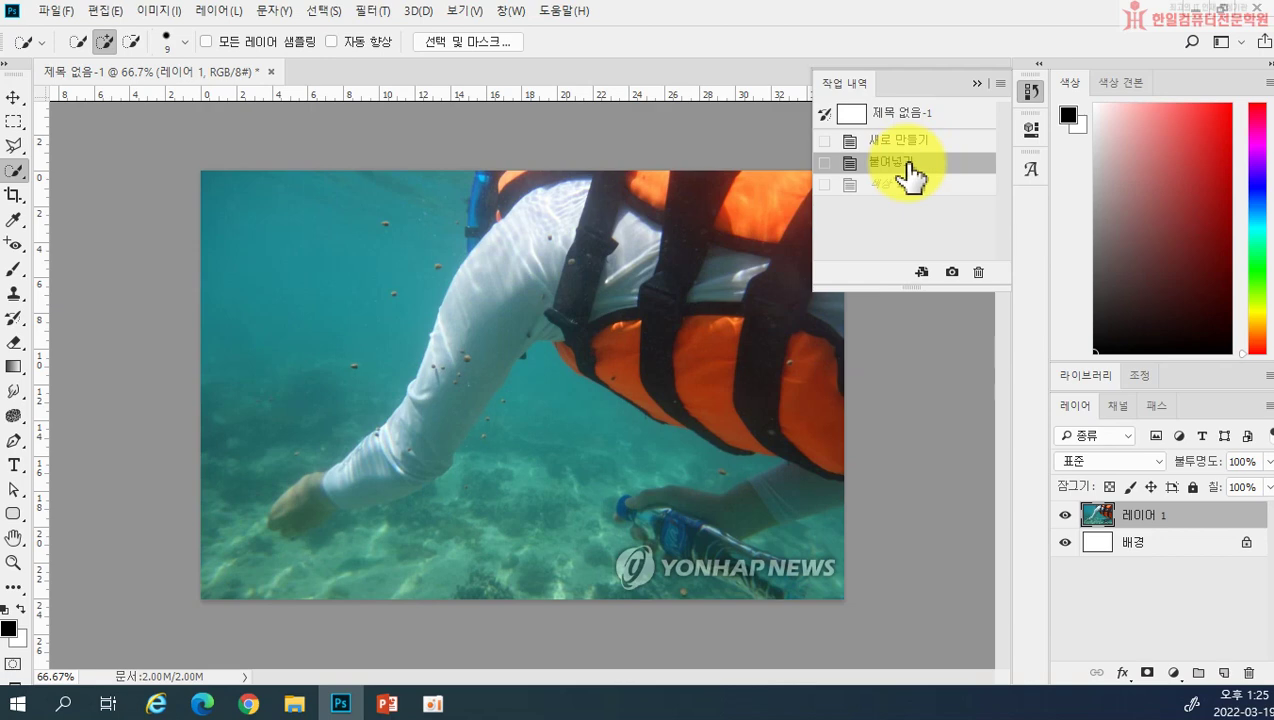
{"action": "left_click", "coordinate": [912, 184]}
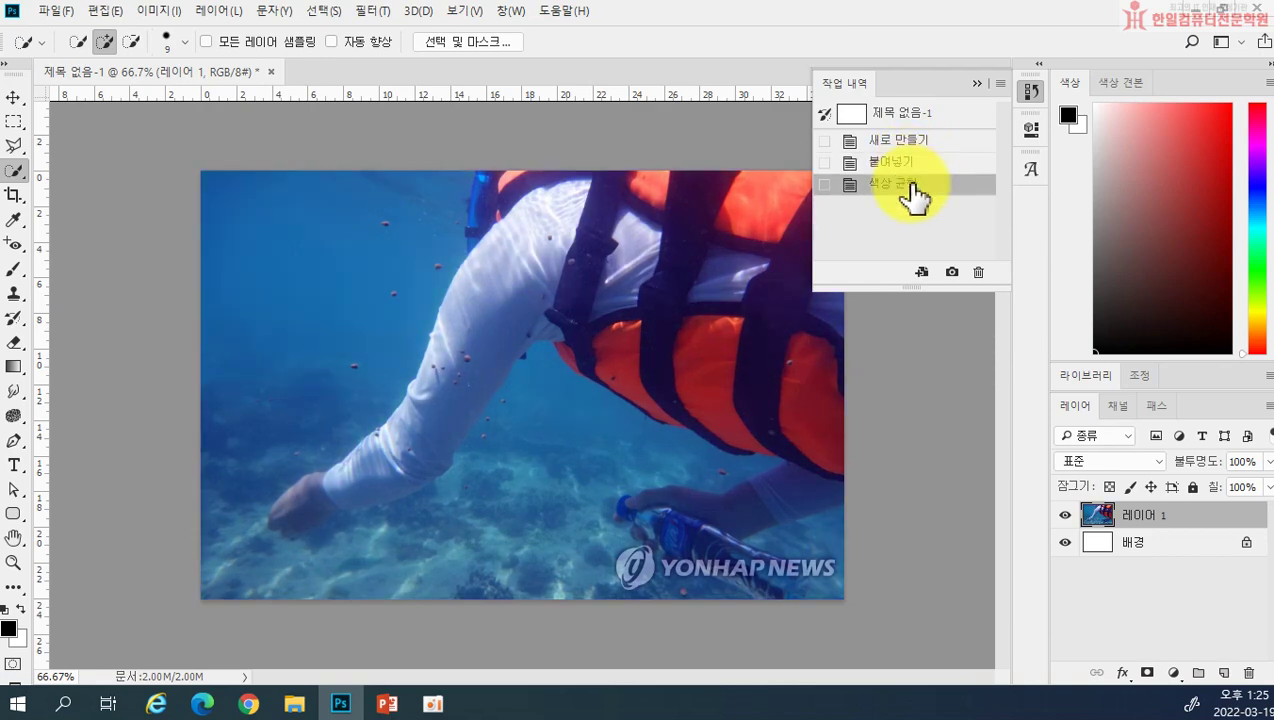
{"action": "left_click", "coordinate": [912, 163]}
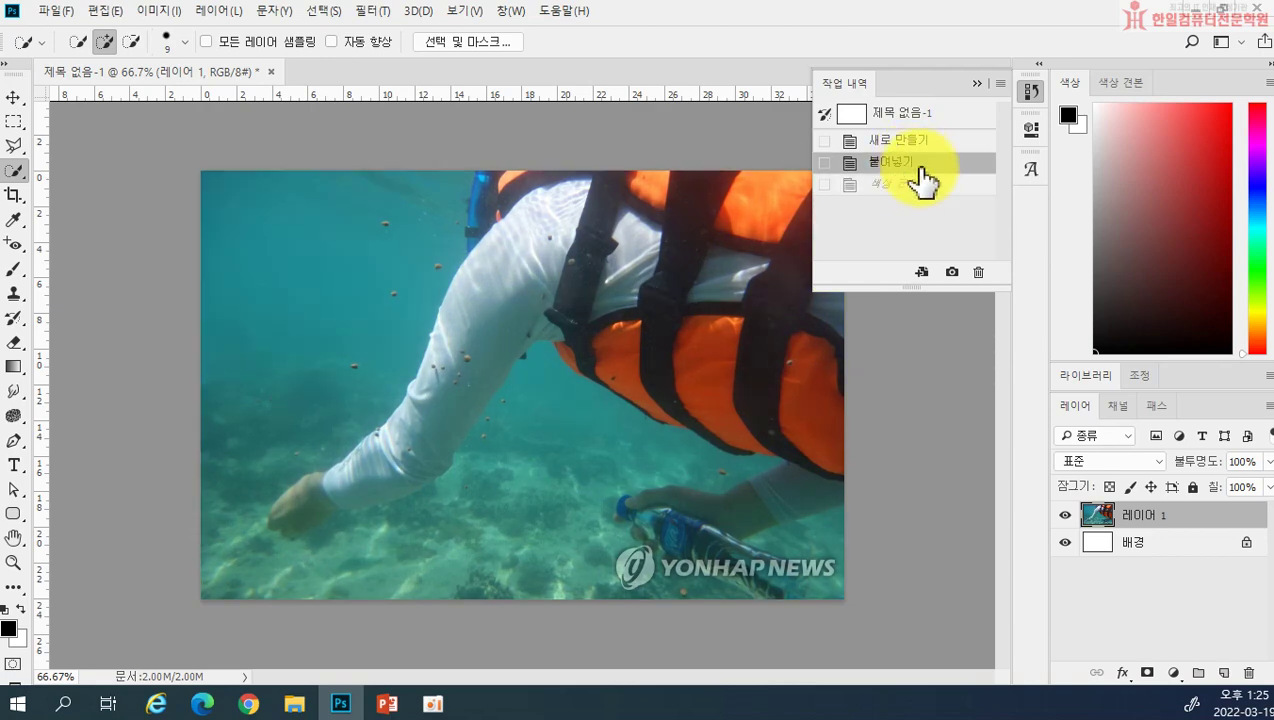
{"action": "left_click", "coordinate": [920, 185]}
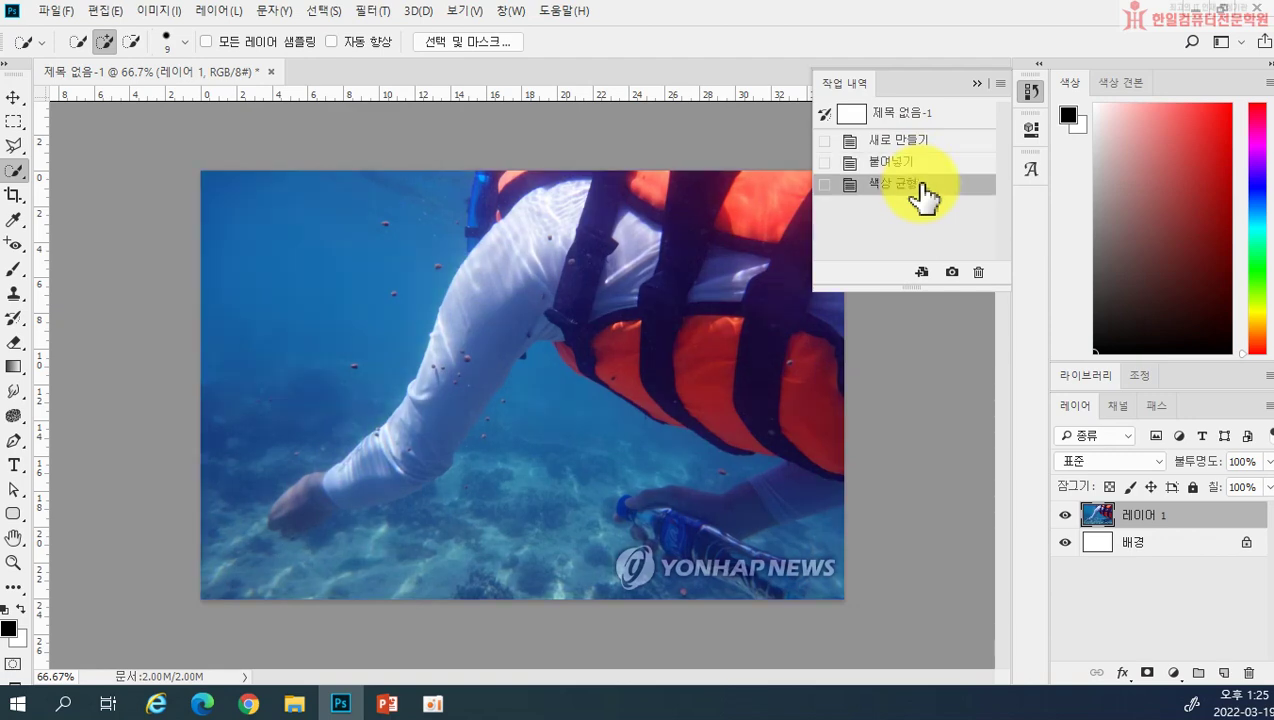
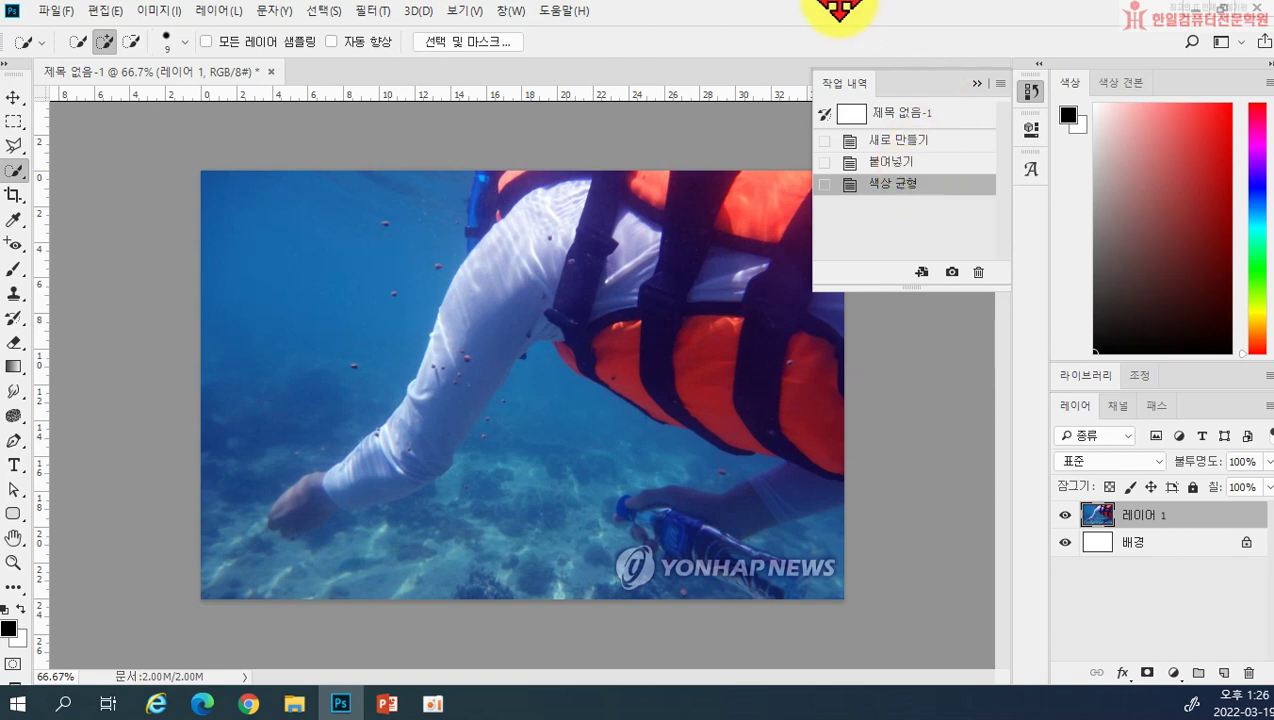
Close the untitled underwater document without saving and open the Sponge image from the 0. 실전 포토샵 folder
{"action": "left_click", "coordinate": [270, 72]}
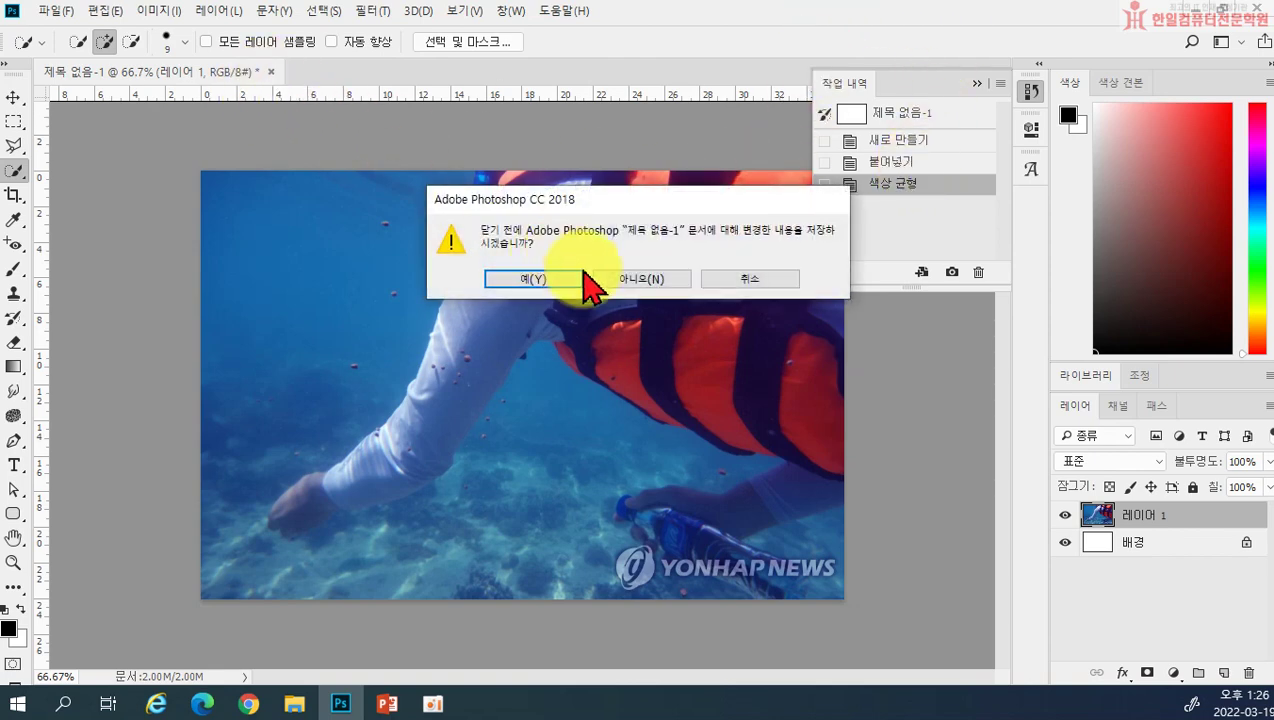
{"action": "left_click", "coordinate": [653, 281]}
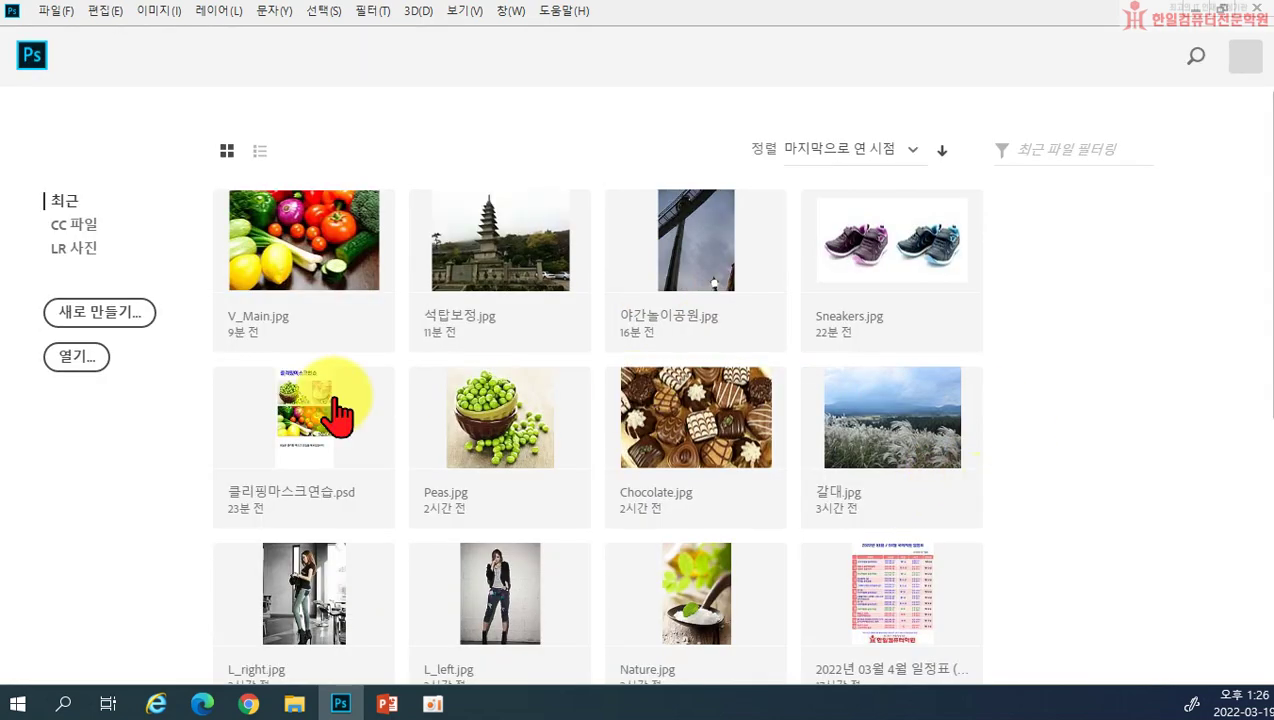
{"action": "left_click", "coordinate": [99, 362]}
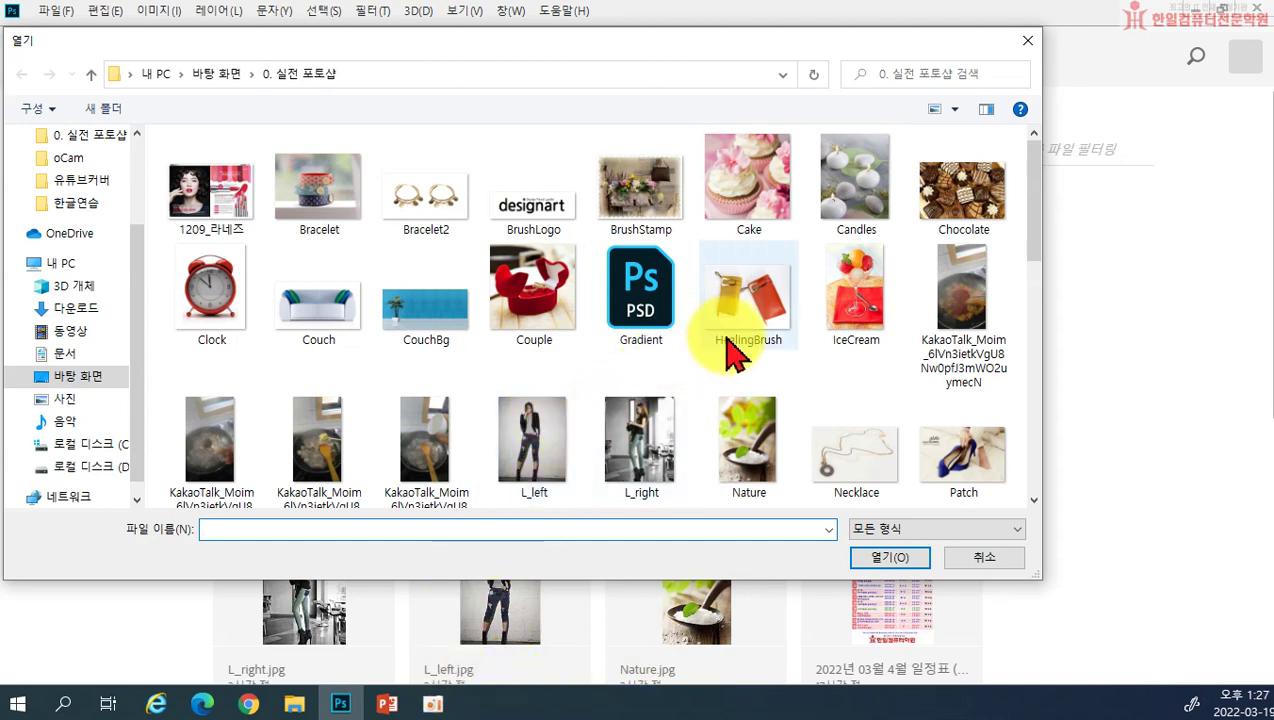
{"action": "scroll", "coordinate": [630, 362], "scroll_direction": "down", "scroll_amount": 5}
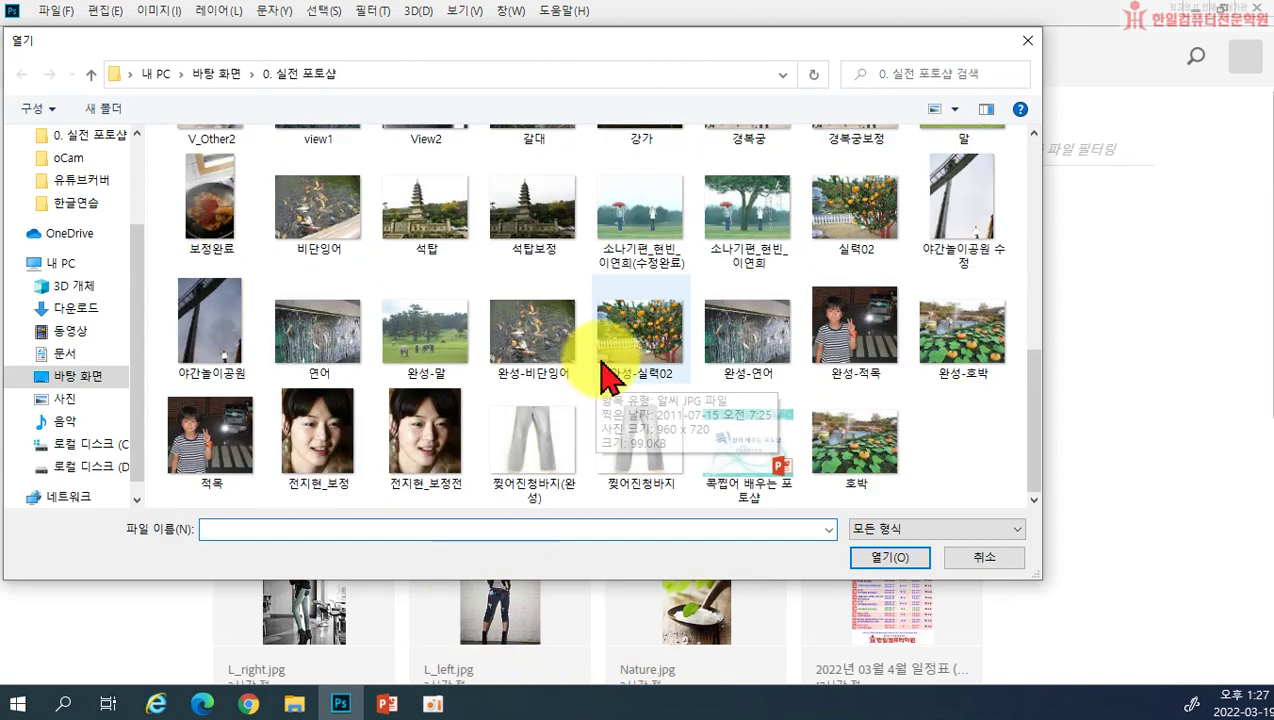
{"action": "scroll", "coordinate": [620, 368], "scroll_direction": "up", "scroll_amount": 3}
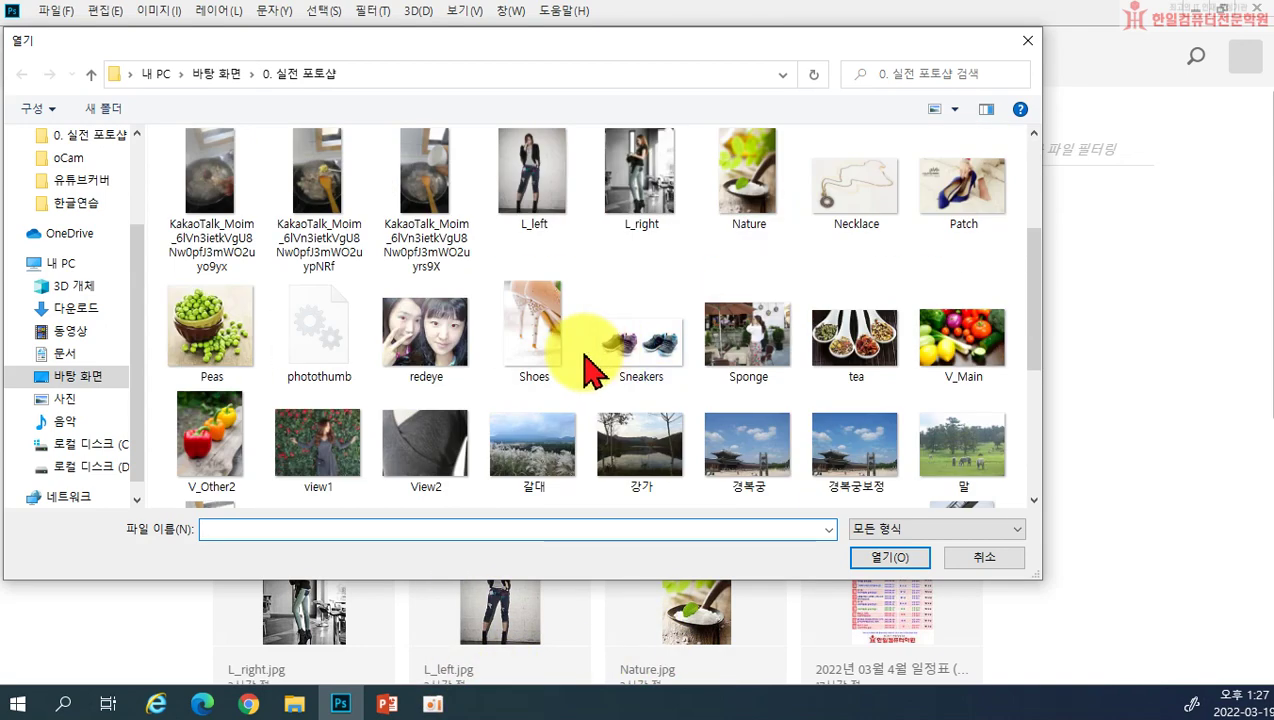
{"action": "double_click", "coordinate": [748, 350]}
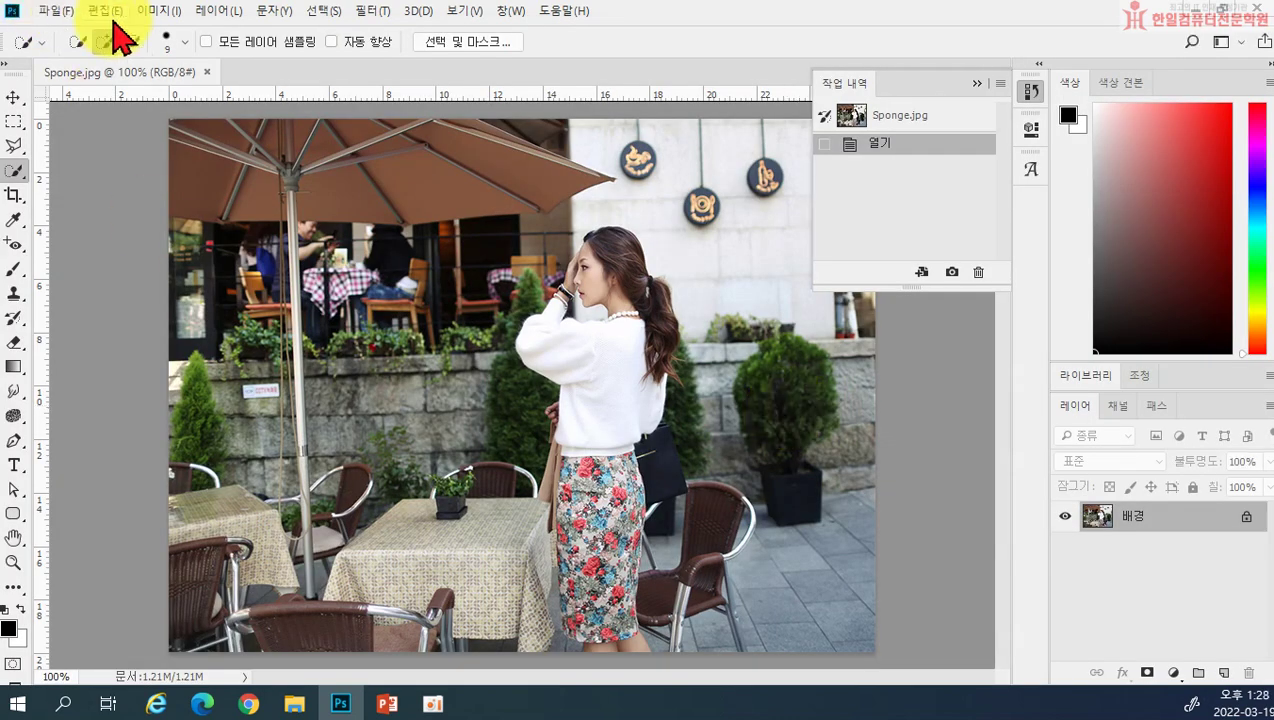
Try a Black & White adjustment on the Sponge photo with Reds at 68% and the tint enabled
{"action": "left_click", "coordinate": [161, 14]}
{"action": "mouse_move", "coordinate": [165, 60]}
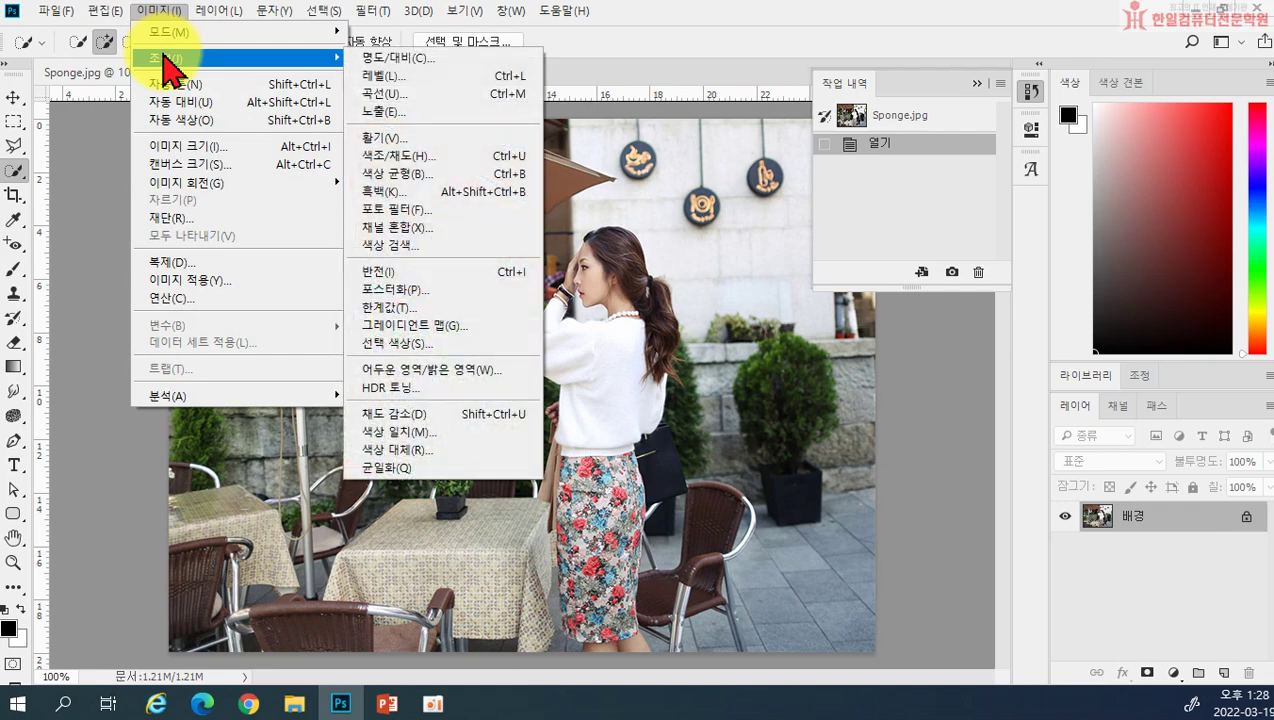
{"action": "left_click", "coordinate": [406, 192]}
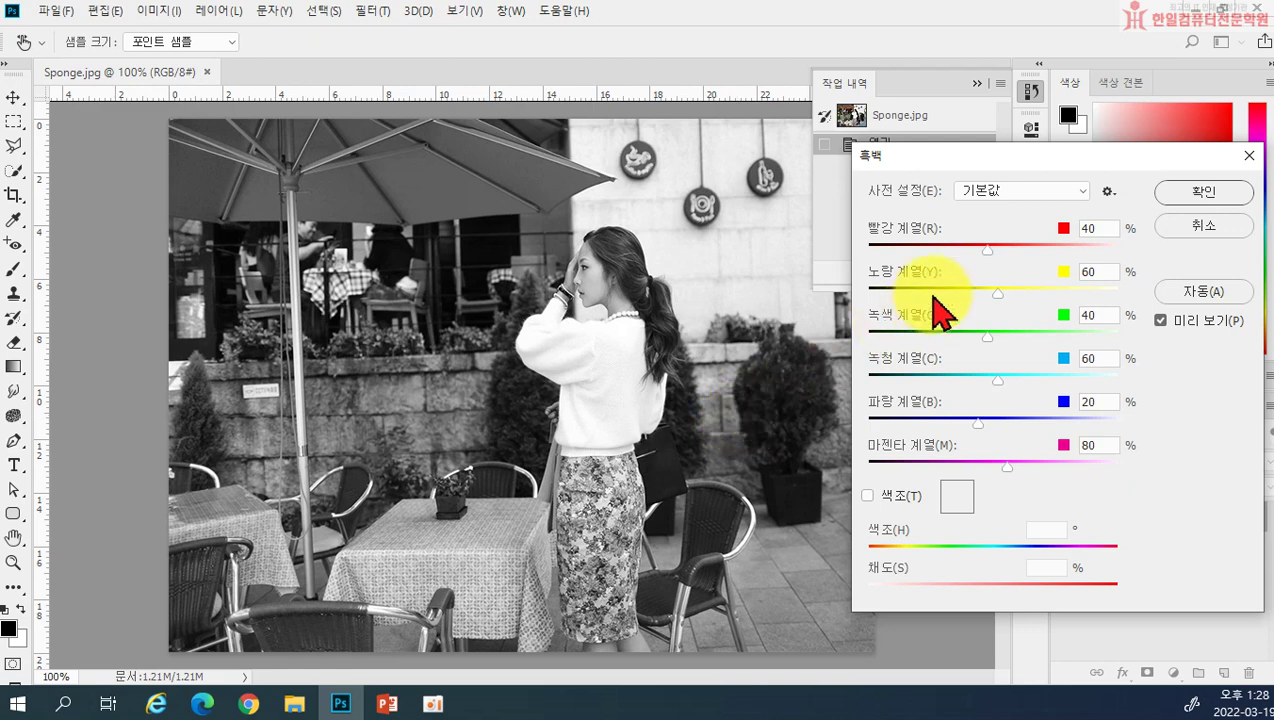
{"action": "mouse_move", "coordinate": [990, 250]}
{"action": "left_mouse_down"}
{"action": "mouse_move", "coordinate": [975, 251]}
{"action": "mouse_move", "coordinate": [1003, 254]}
{"action": "left_mouse_up"}
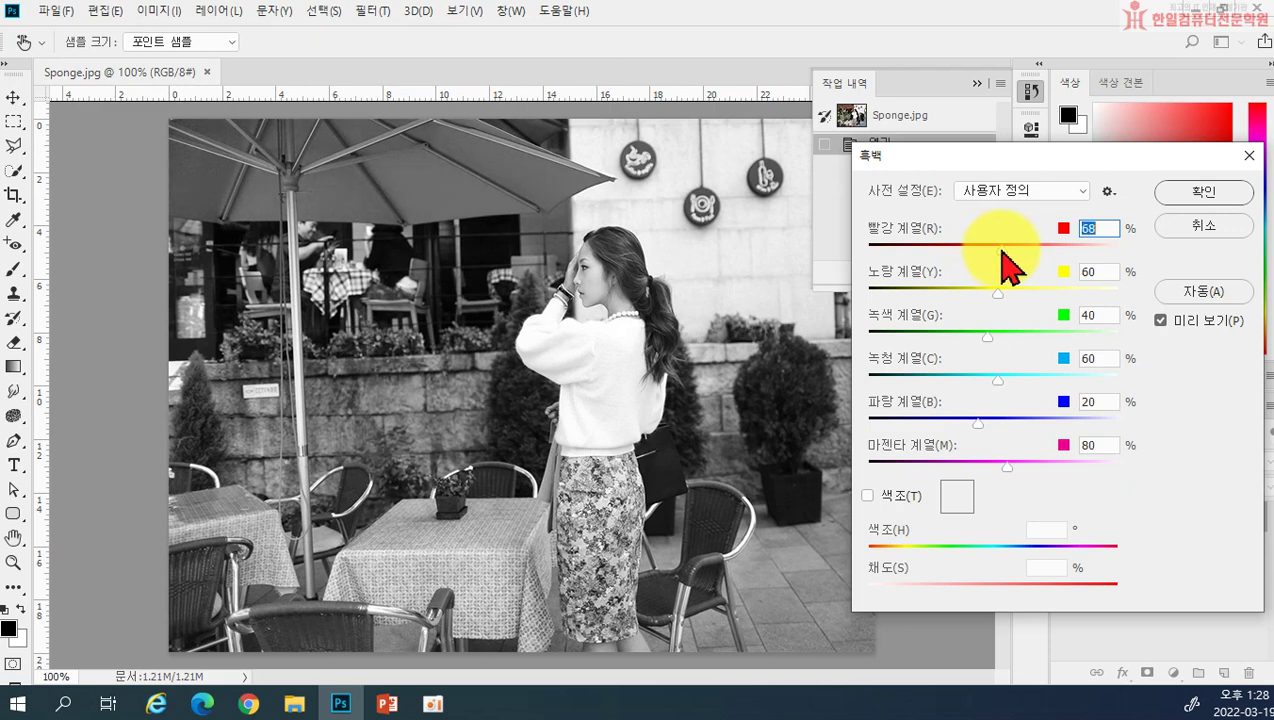
{"action": "left_click", "coordinate": [899, 495]}
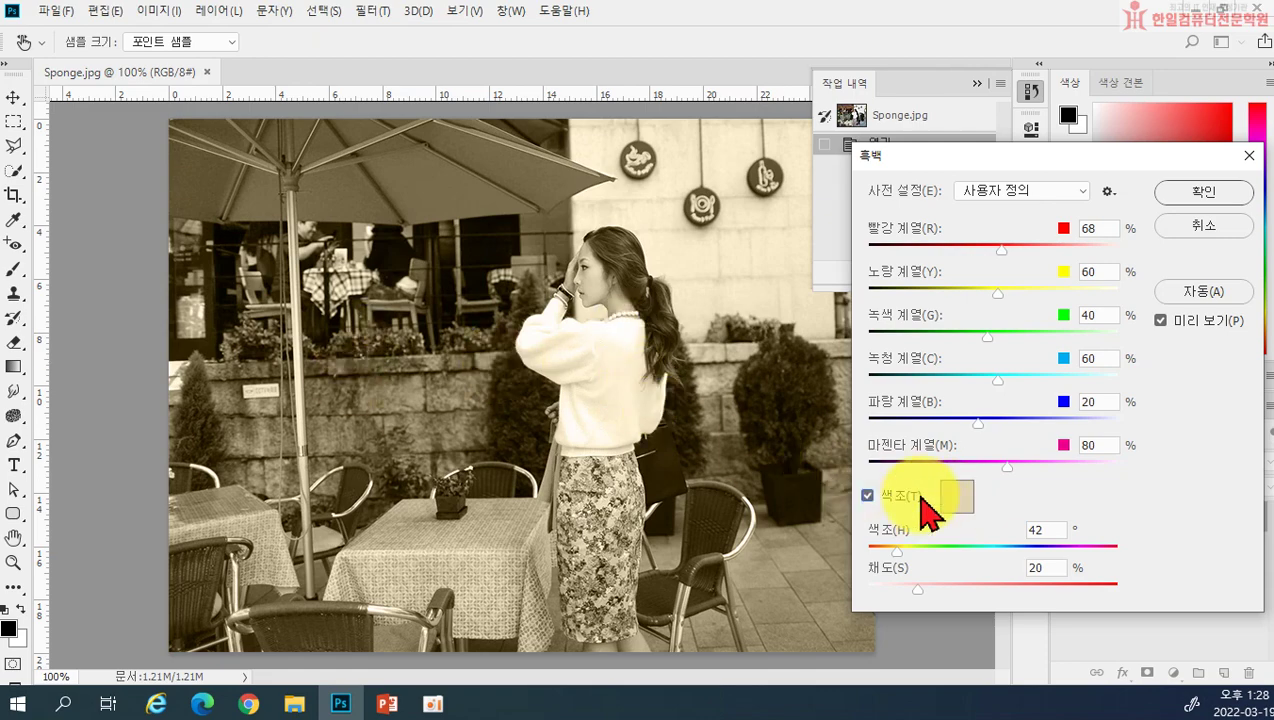
Try blue and pale teal (#b4d8d3) tint colors on the black-and-white preview, and leave the adjustment without keeping it
{"action": "left_click", "coordinate": [961, 510]}
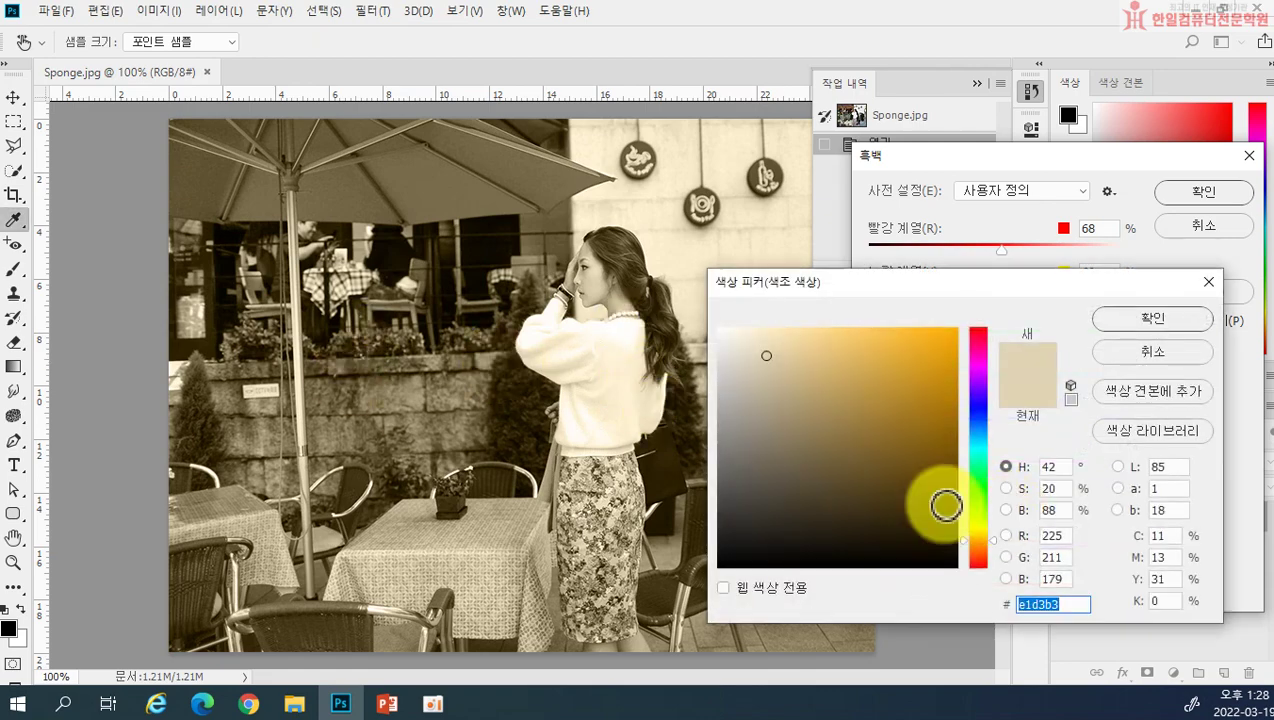
{"action": "left_click", "coordinate": [978, 430]}
{"action": "left_click", "coordinate": [936, 373]}
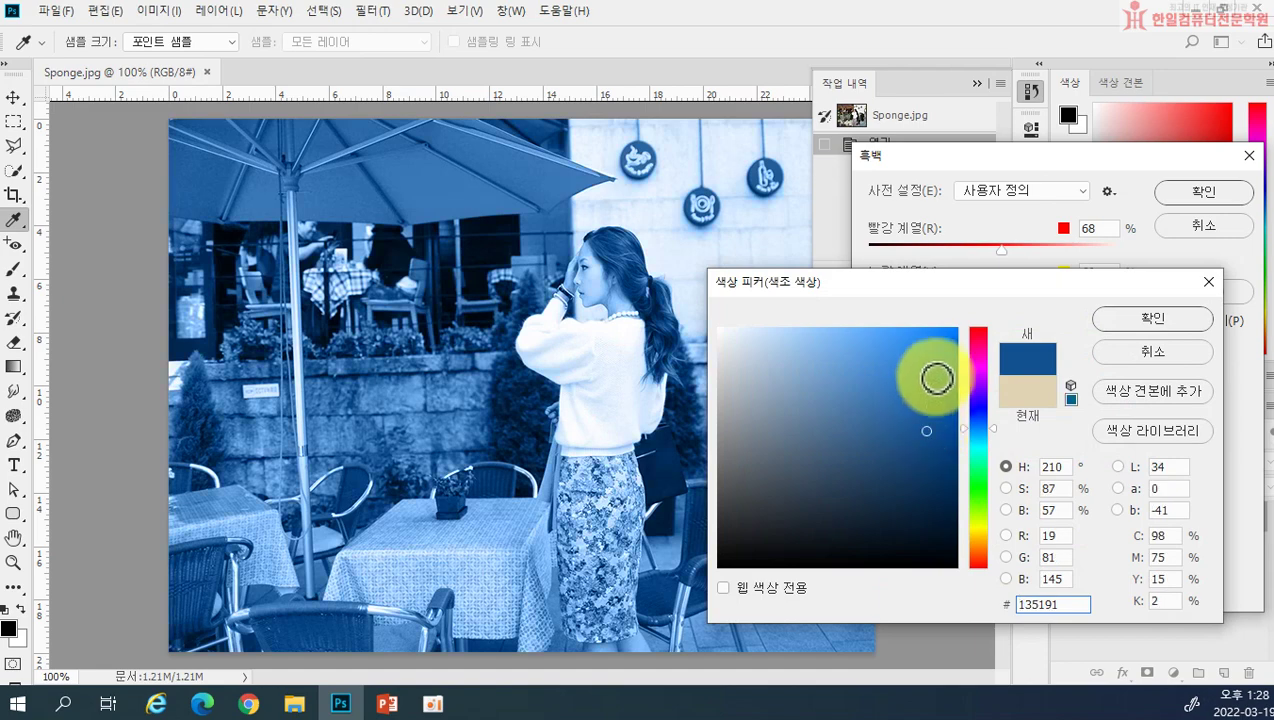
{"action": "left_click", "coordinate": [977, 453]}
{"action": "left_click_drag", "start_coordinate": [899, 446], "coordinate": [790, 364]}
{"action": "left_click", "coordinate": [757, 364]}
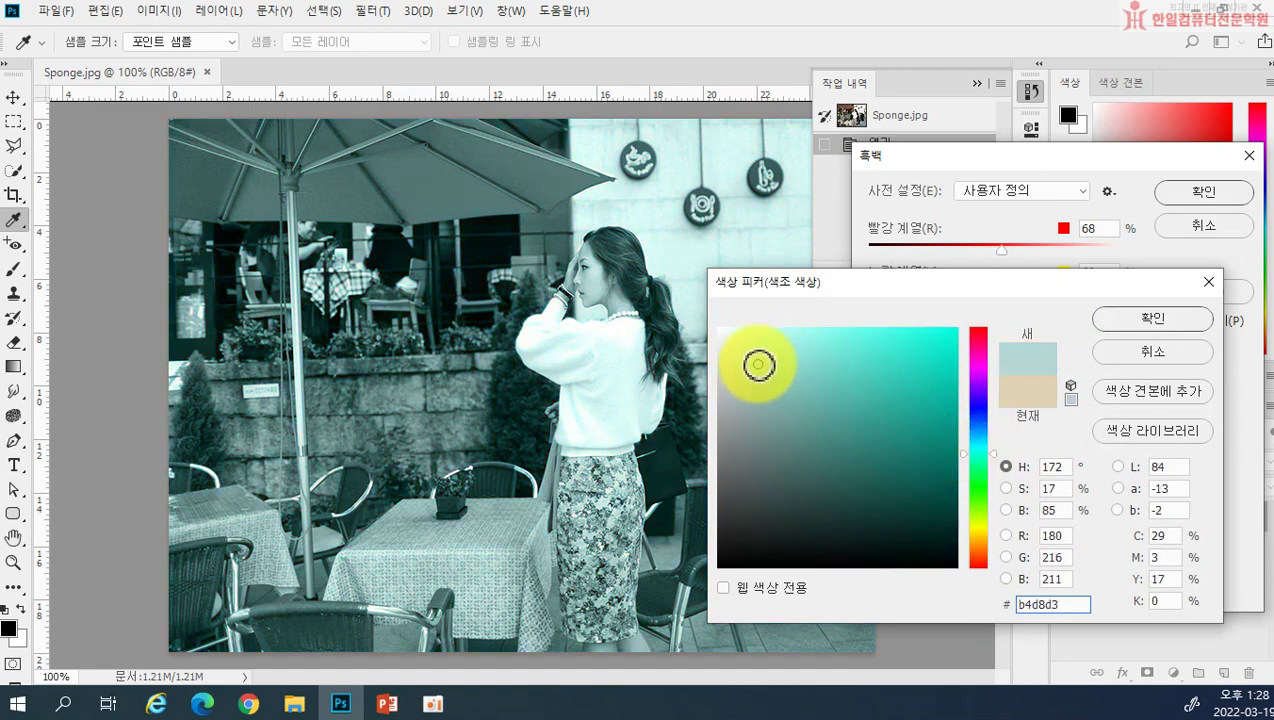
{"action": "left_click", "coordinate": [1157, 320]}
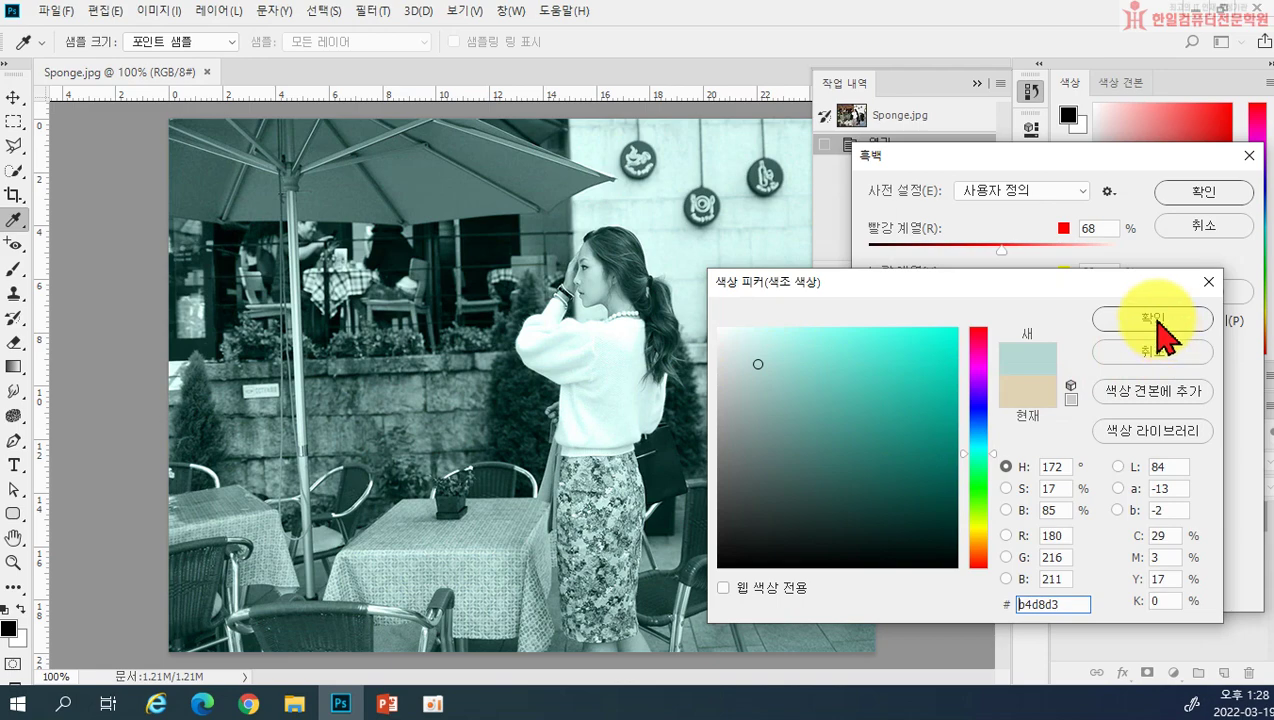
{"action": "left_click", "coordinate": [1008, 392]}
{"action": "left_click", "coordinate": [1120, 317]}
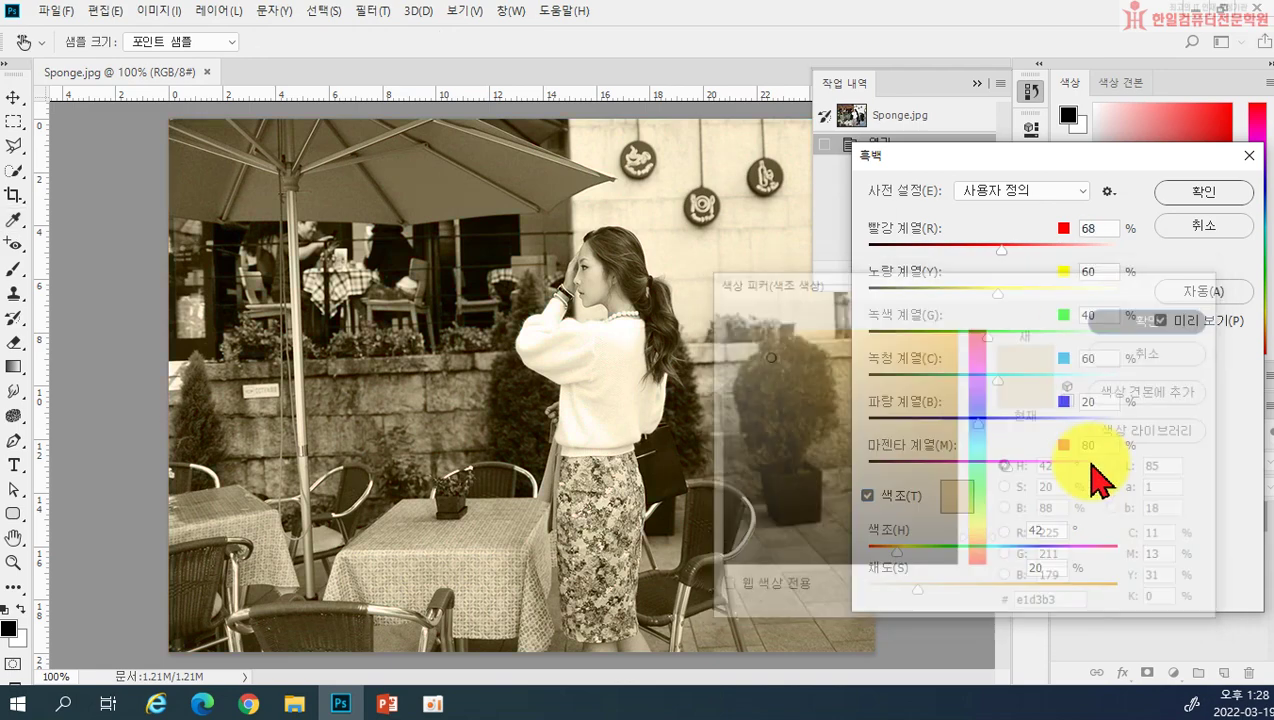
{"action": "left_click", "coordinate": [1201, 188]}
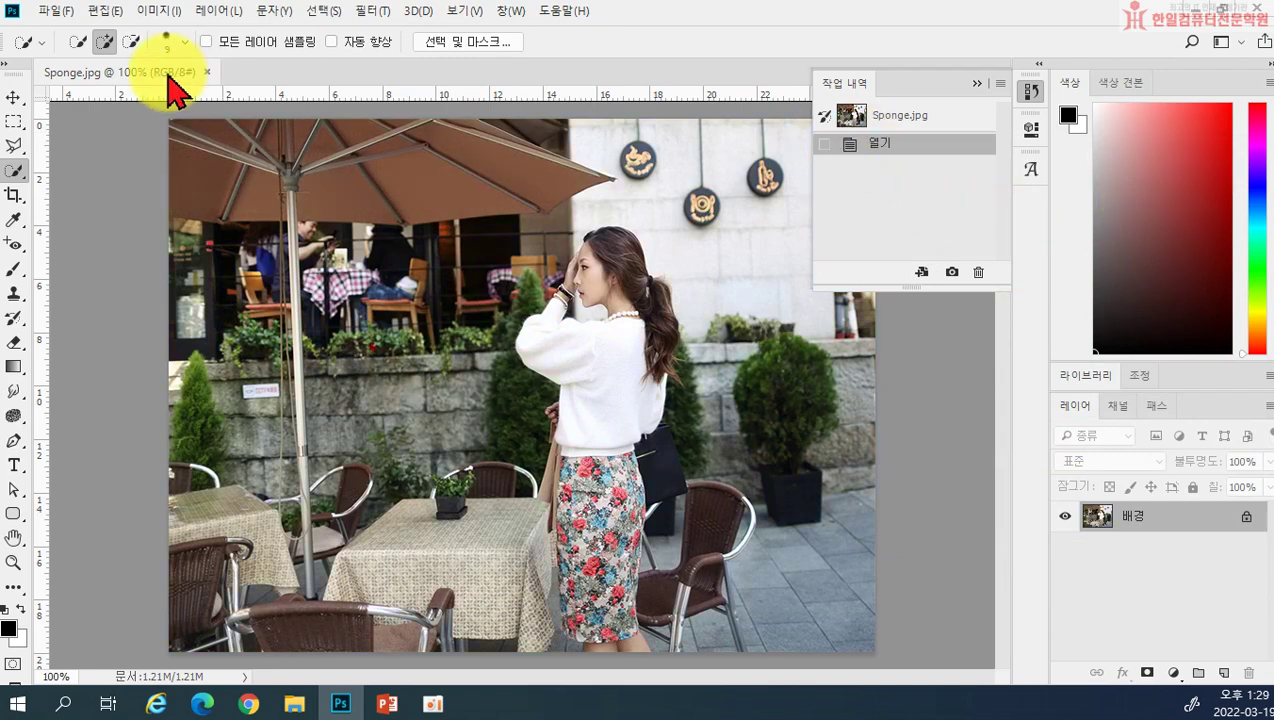
Try the Desaturate adjustment on the Sponge photo and undo it
{"action": "left_click", "coordinate": [158, 11]}
{"action": "mouse_move", "coordinate": [165, 58]}
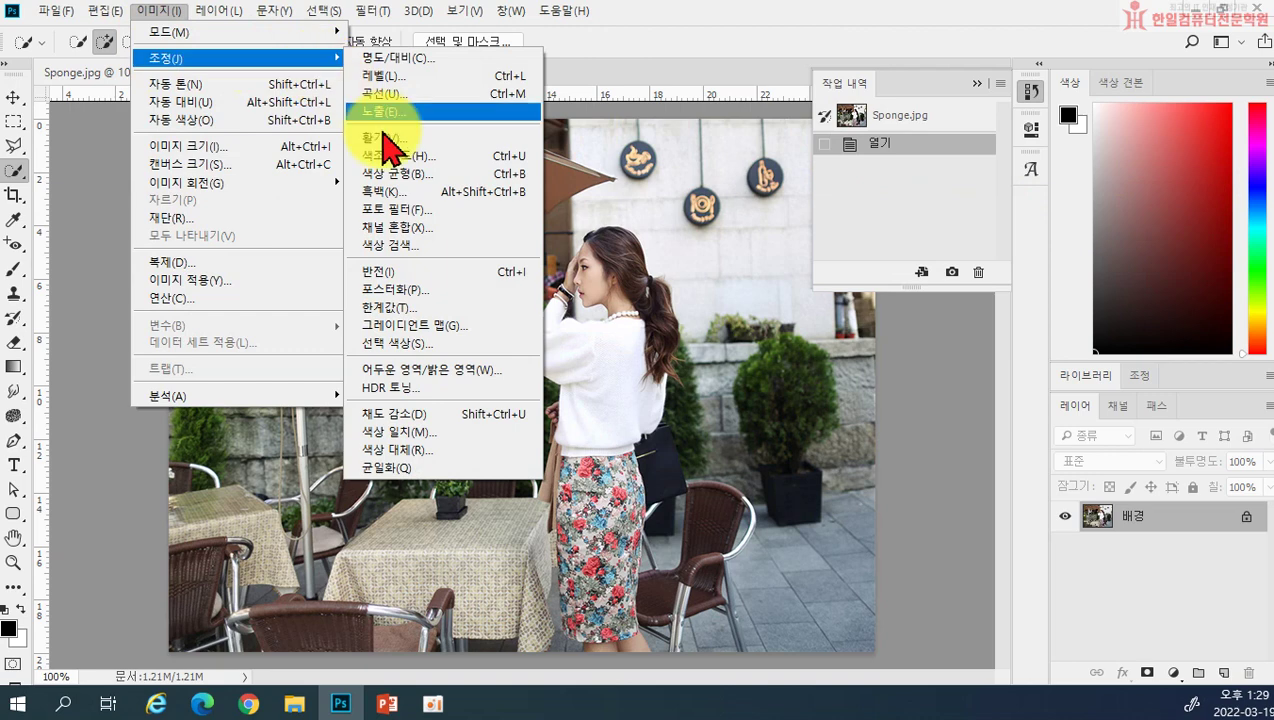
{"action": "left_click", "coordinate": [418, 436]}
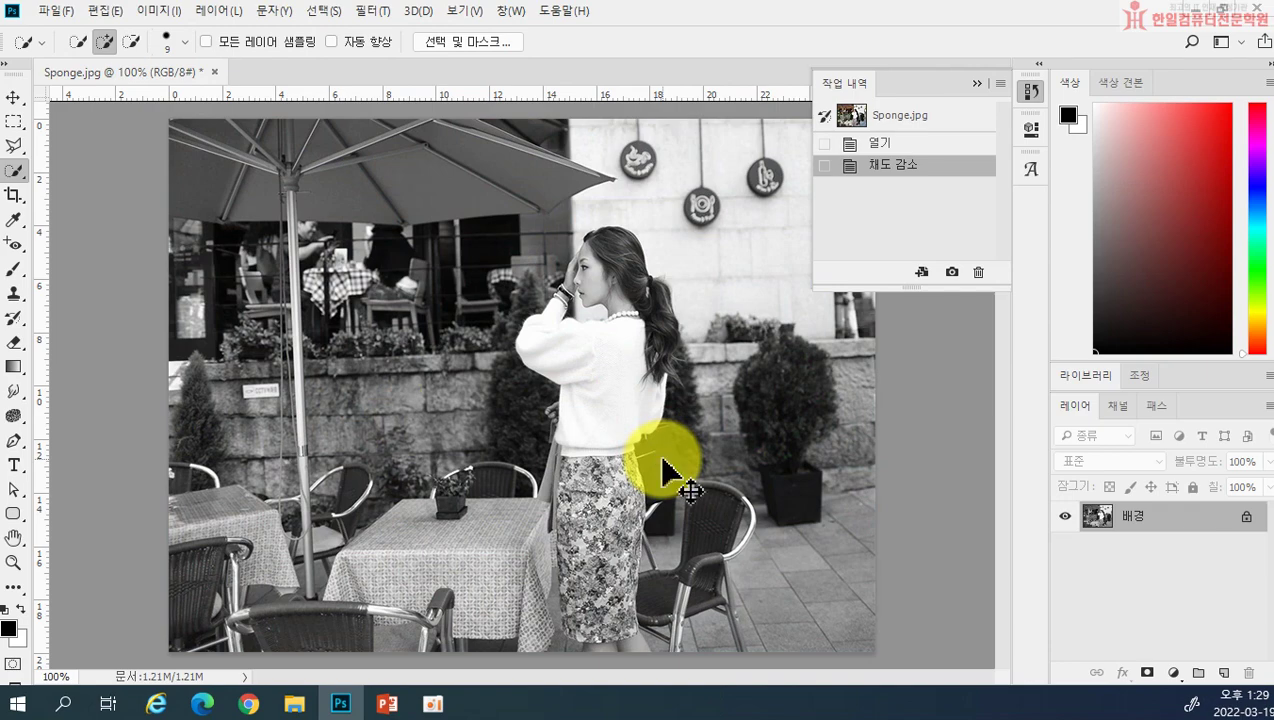
{"action": "key", "text": "ctrl+z"}
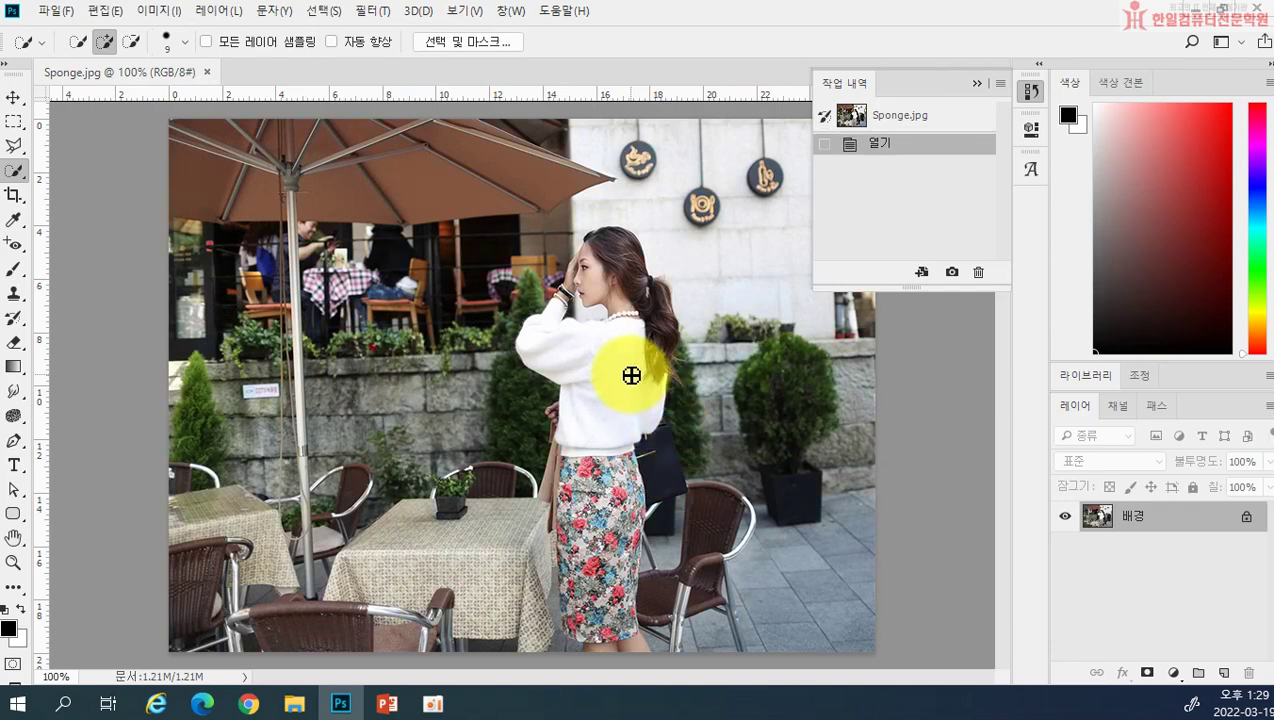
Apply a Black & White adjustment to the Sponge photo with Yellows at 123% and Reds at 15%
{"action": "left_click", "coordinate": [159, 12]}
{"action": "mouse_move", "coordinate": [170, 62]}
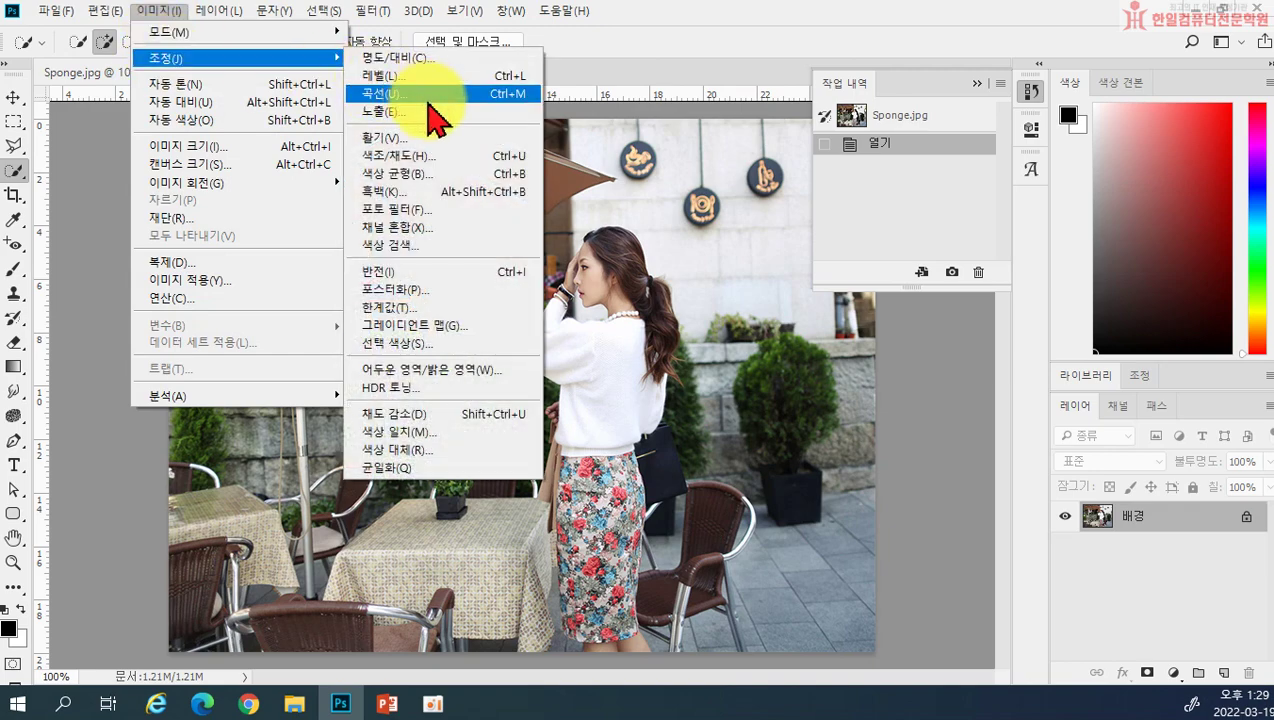
{"action": "left_click", "coordinate": [432, 191]}
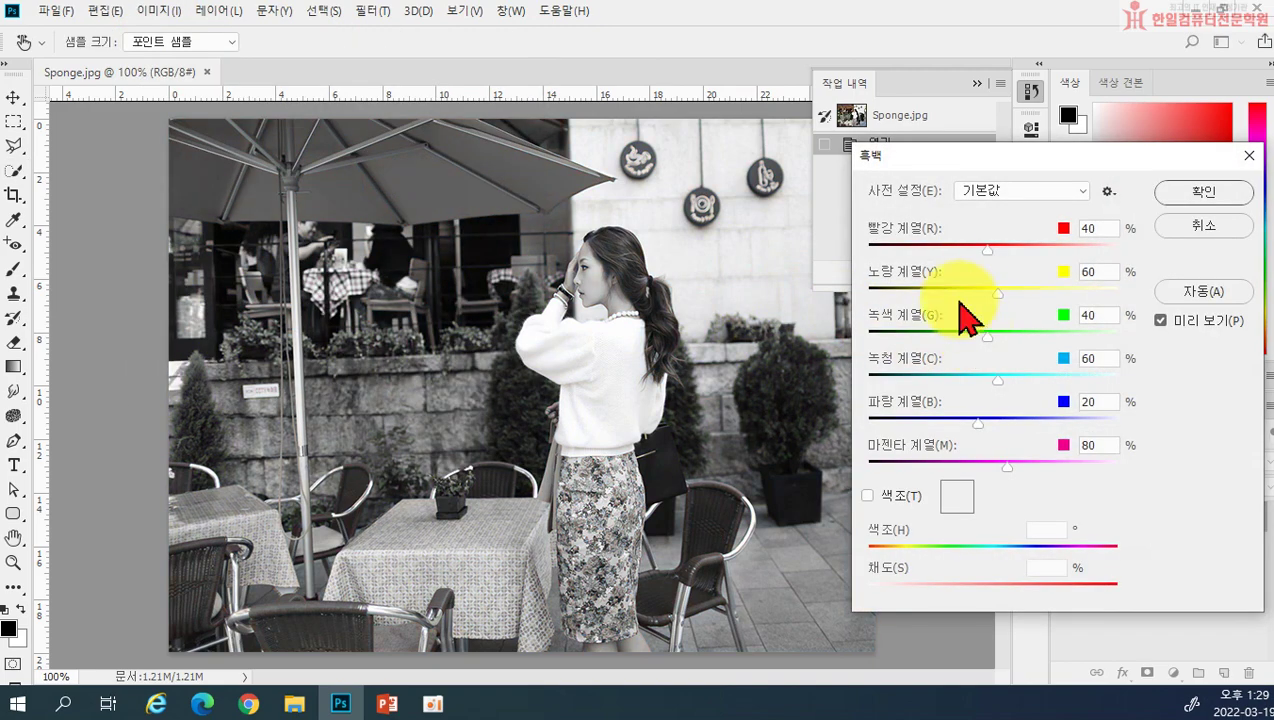
{"action": "left_click_drag", "start_coordinate": [992, 292], "coordinate": [1029, 290]}
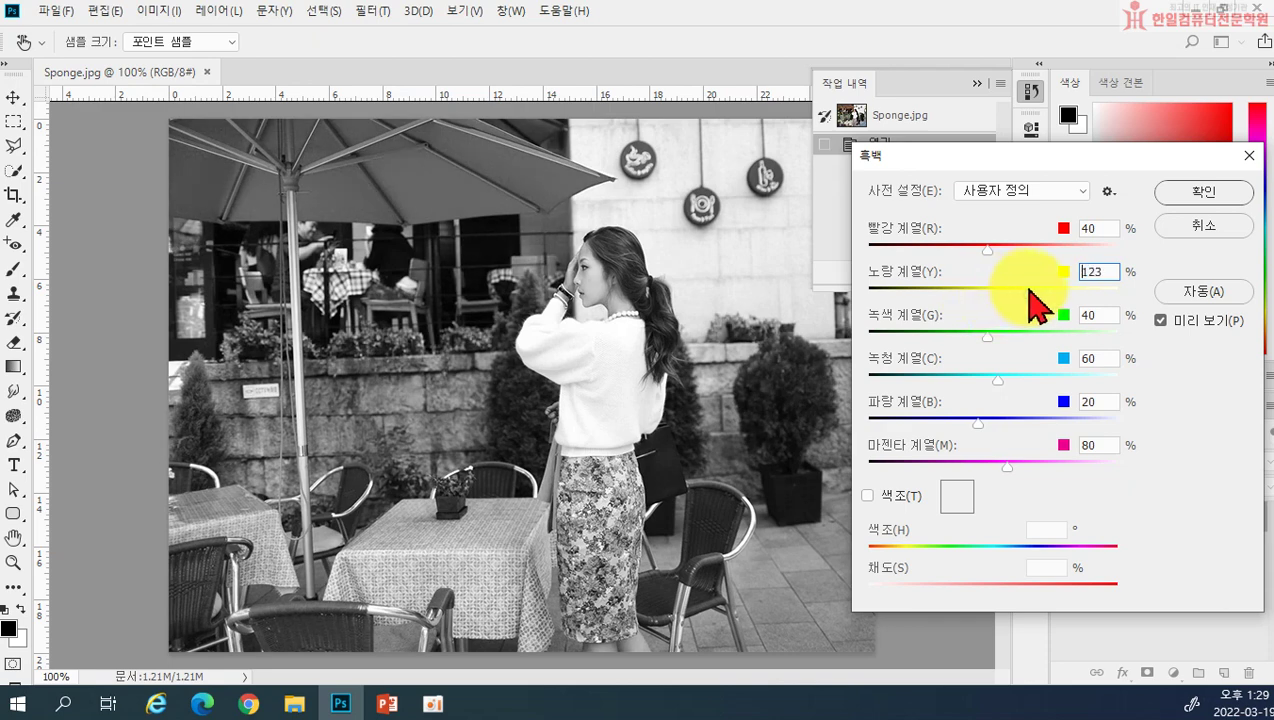
{"action": "left_click_drag", "start_coordinate": [985, 247], "coordinate": [976, 250]}
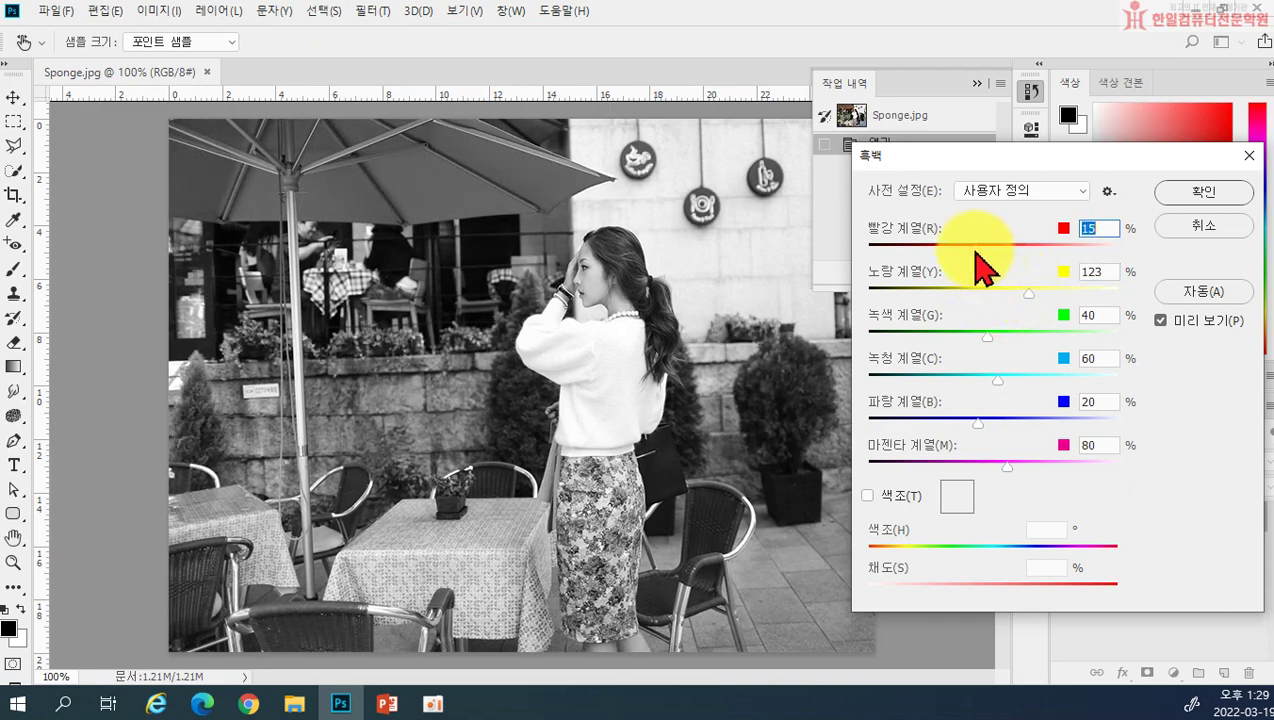
{"action": "left_click", "coordinate": [1208, 192]}
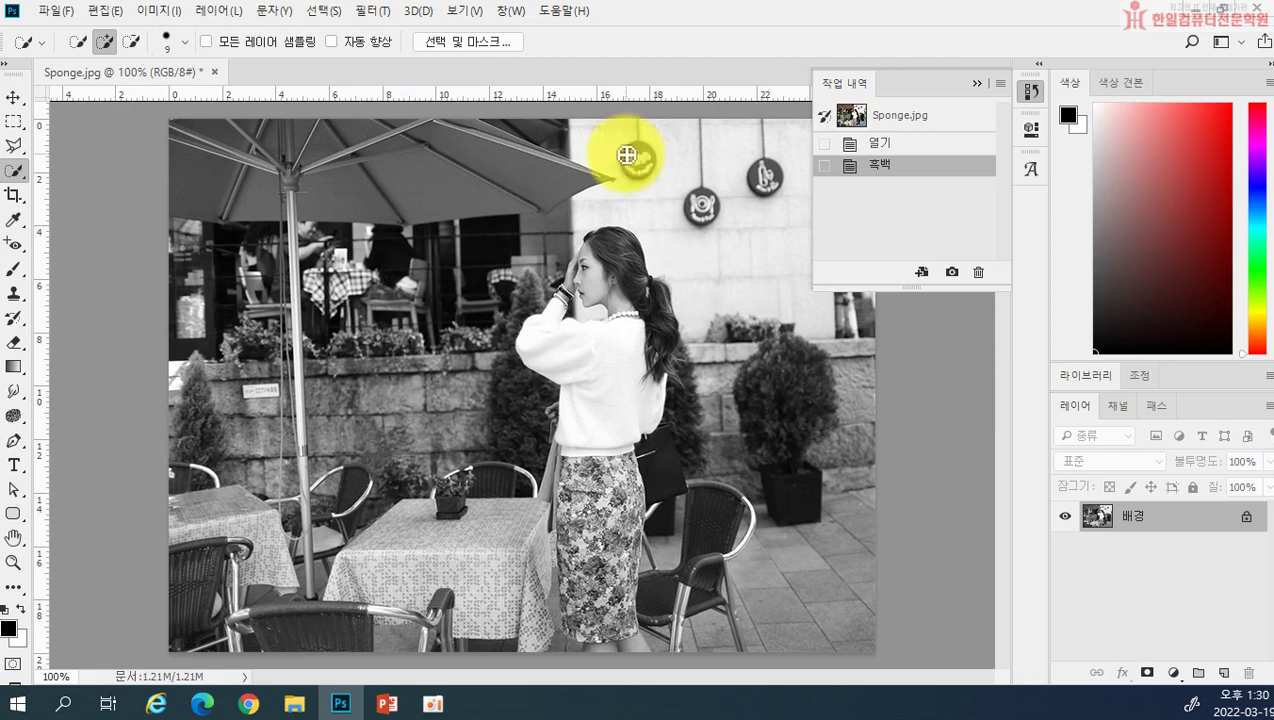
Undo the Black & White adjustment on the Sponge photo and select the standing woman with the Quick Selection tool
{"action": "key", "text": "ctrl+z"}
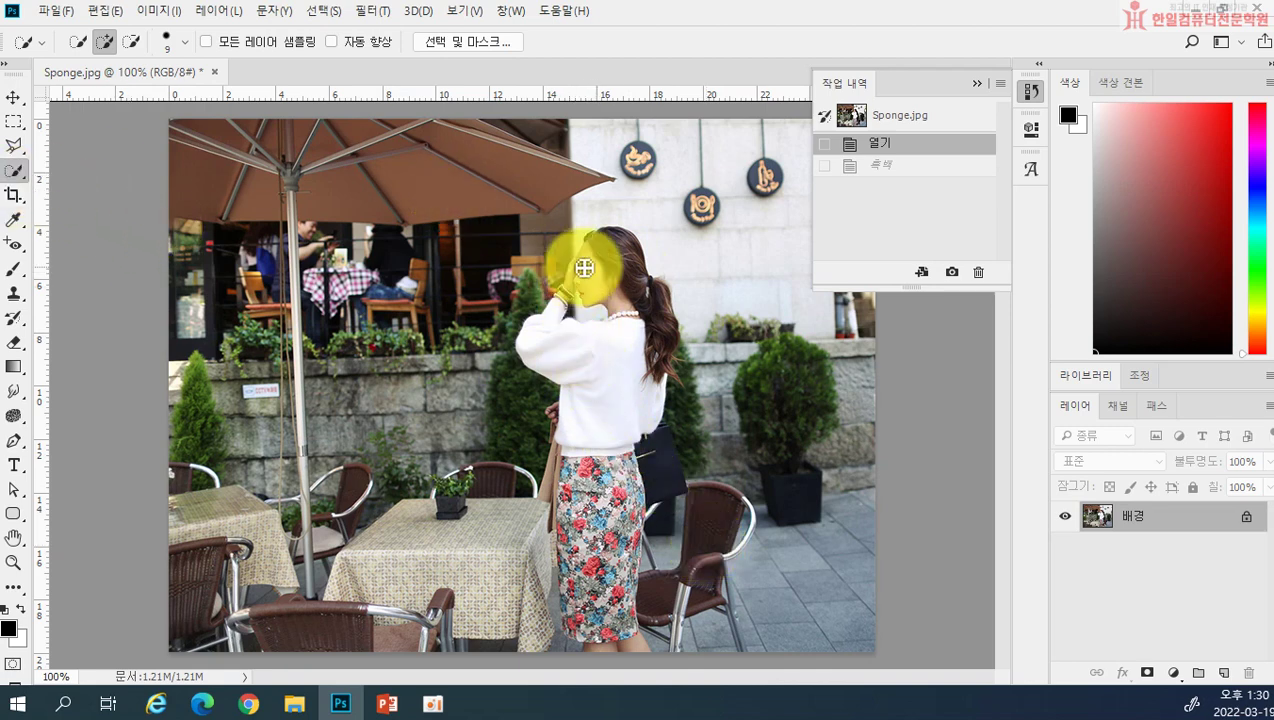
{"action": "mouse_move", "coordinate": [580, 264]}
{"action": "left_mouse_down"}
{"action": "mouse_move", "coordinate": [560, 284]}
{"action": "mouse_move", "coordinate": [549, 347]}
{"action": "mouse_move", "coordinate": [569, 592]}
{"action": "mouse_move", "coordinate": [582, 638]}
{"action": "mouse_move", "coordinate": [631, 652]}
{"action": "mouse_move", "coordinate": [611, 606]}
{"action": "mouse_move", "coordinate": [617, 459]}
{"action": "mouse_move", "coordinate": [640, 393]}
{"action": "mouse_move", "coordinate": [657, 466]}
{"action": "mouse_move", "coordinate": [577, 483]}
{"action": "mouse_move", "coordinate": [557, 519]}
{"action": "left_mouse_up"}
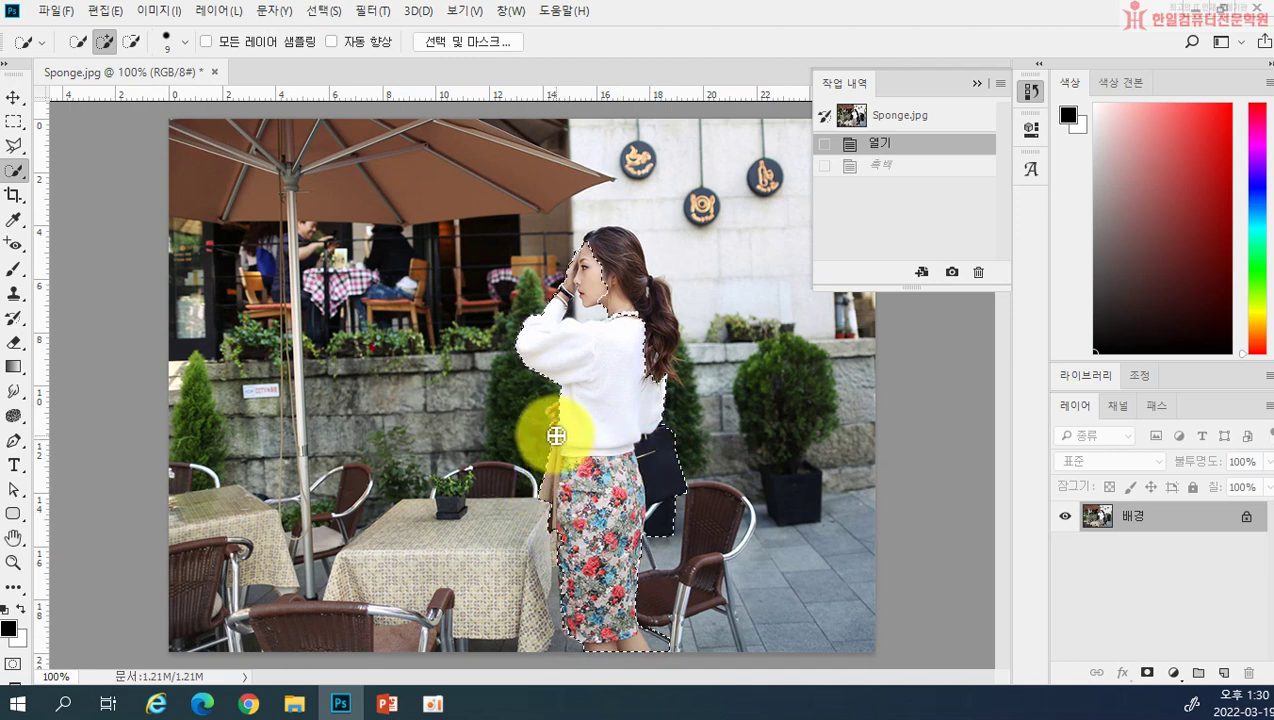
{"action": "mouse_move", "coordinate": [599, 381]}
{"action": "left_mouse_down"}
{"action": "mouse_move", "coordinate": [637, 327]}
{"action": "mouse_move", "coordinate": [620, 298]}
{"action": "left_mouse_up"}
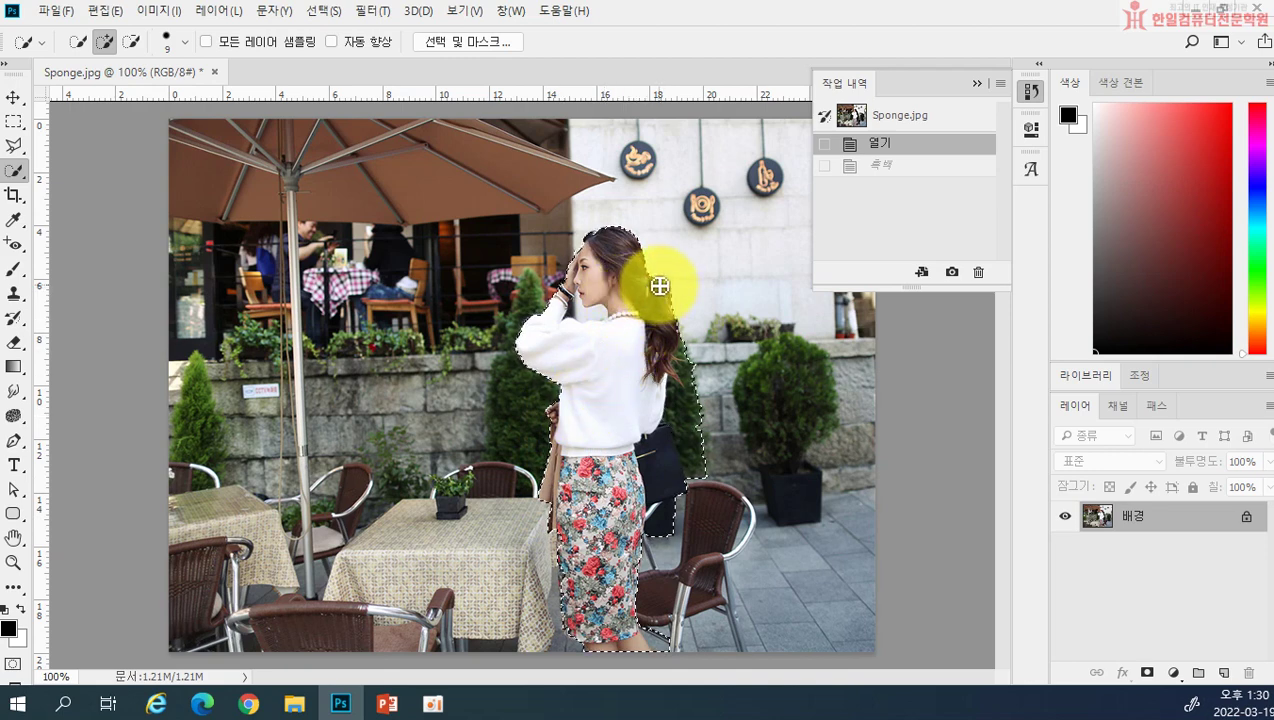
{"action": "left_click_drag", "start_coordinate": [658, 285], "coordinate": [658, 286]}
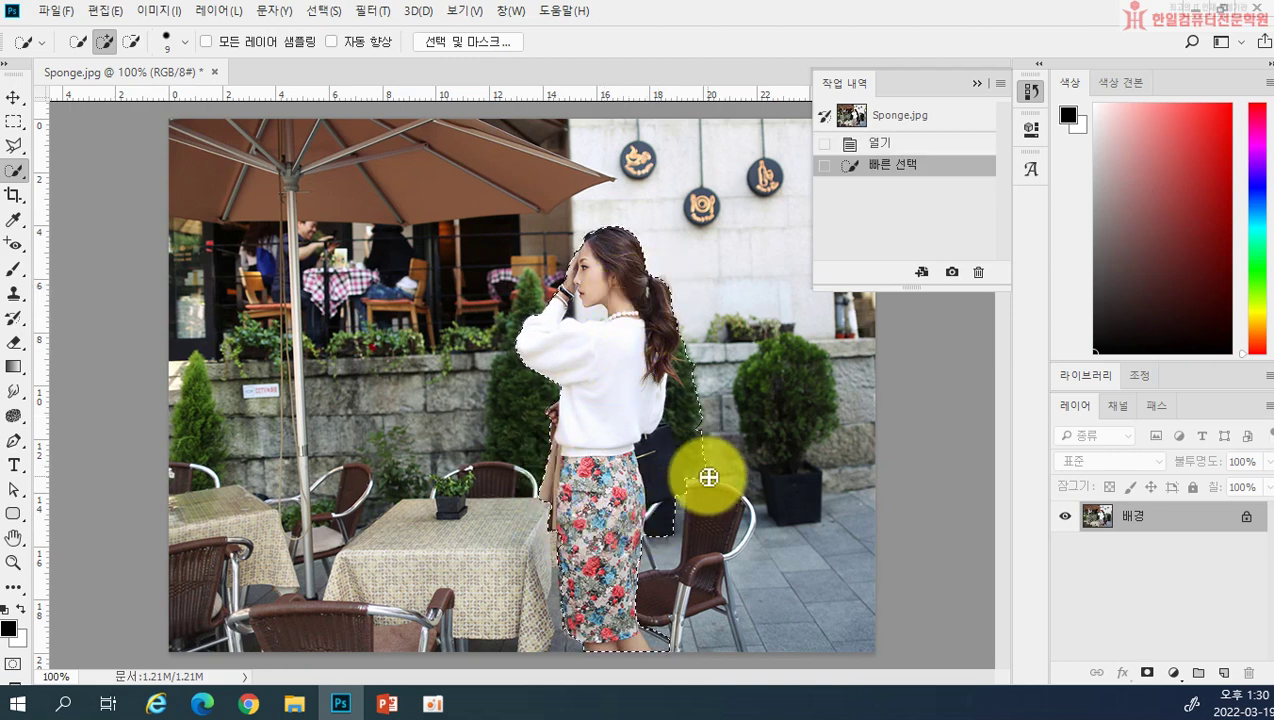
Subtract the shrub and wall areas behind the woman's hair, back and handbag from the selection
{"action": "left_click", "coordinate": [130, 42]}
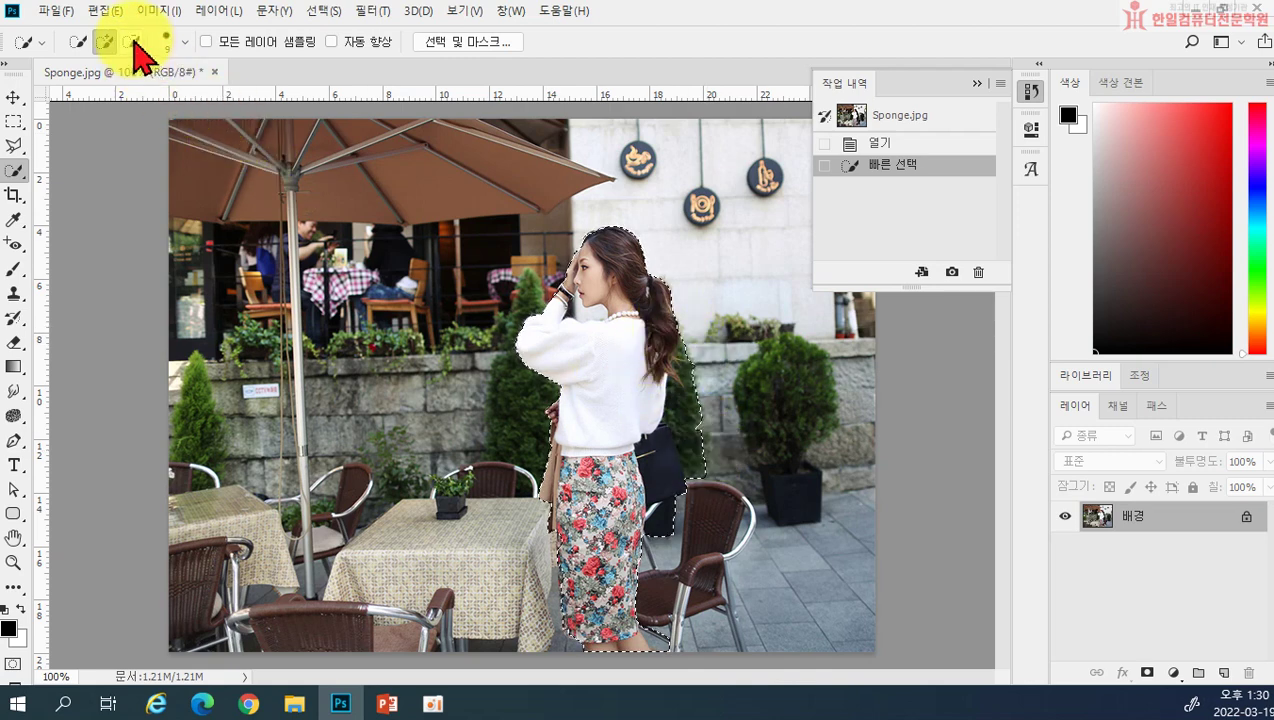
{"action": "left_click", "coordinate": [685, 405]}
{"action": "left_click_drag", "start_coordinate": [683, 401], "coordinate": [690, 385]}
{"action": "left_click", "coordinate": [680, 351]}
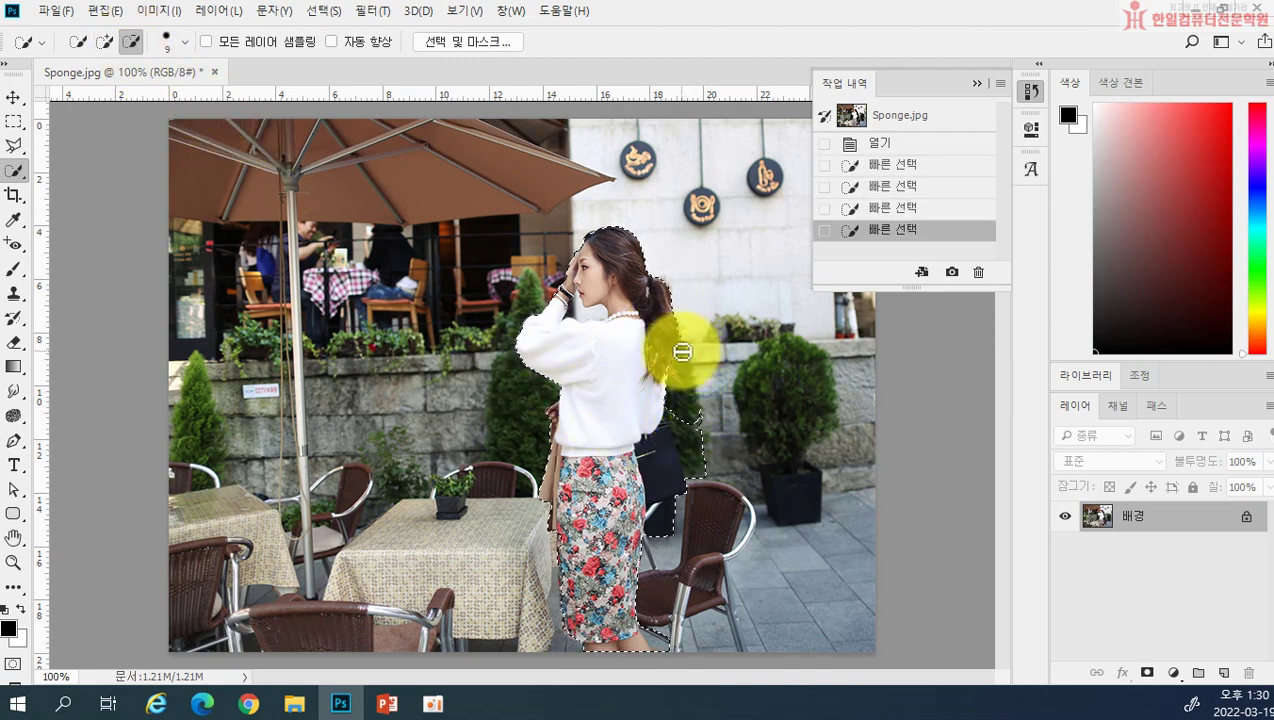
{"action": "left_click", "coordinate": [683, 350]}
{"action": "left_click", "coordinate": [695, 438]}
{"action": "left_click_drag", "start_coordinate": [691, 425], "coordinate": [699, 430]}
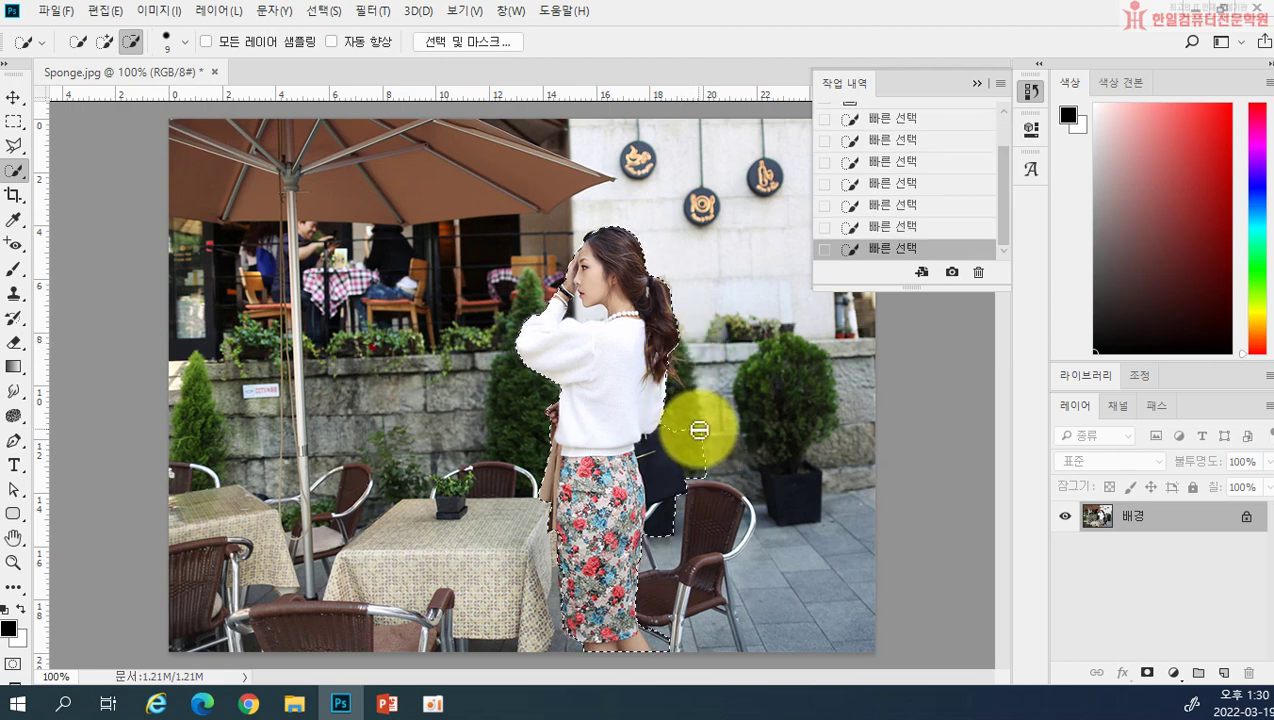
Undo the last selection stroke and trim the background beside the handbag, feet and front edge of the skirt from the selection
{"action": "key", "text": "ctrl+z"}
{"action": "left_click", "coordinate": [705, 475]}
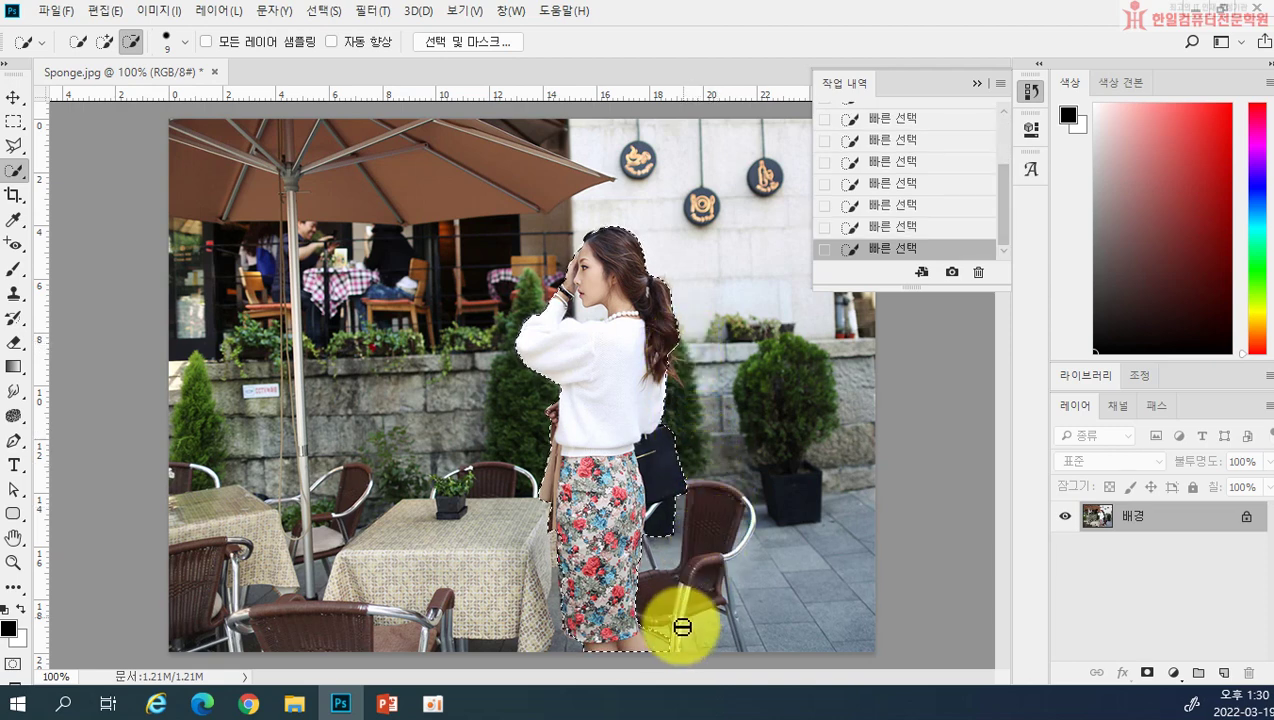
{"action": "left_click", "coordinate": [648, 643]}
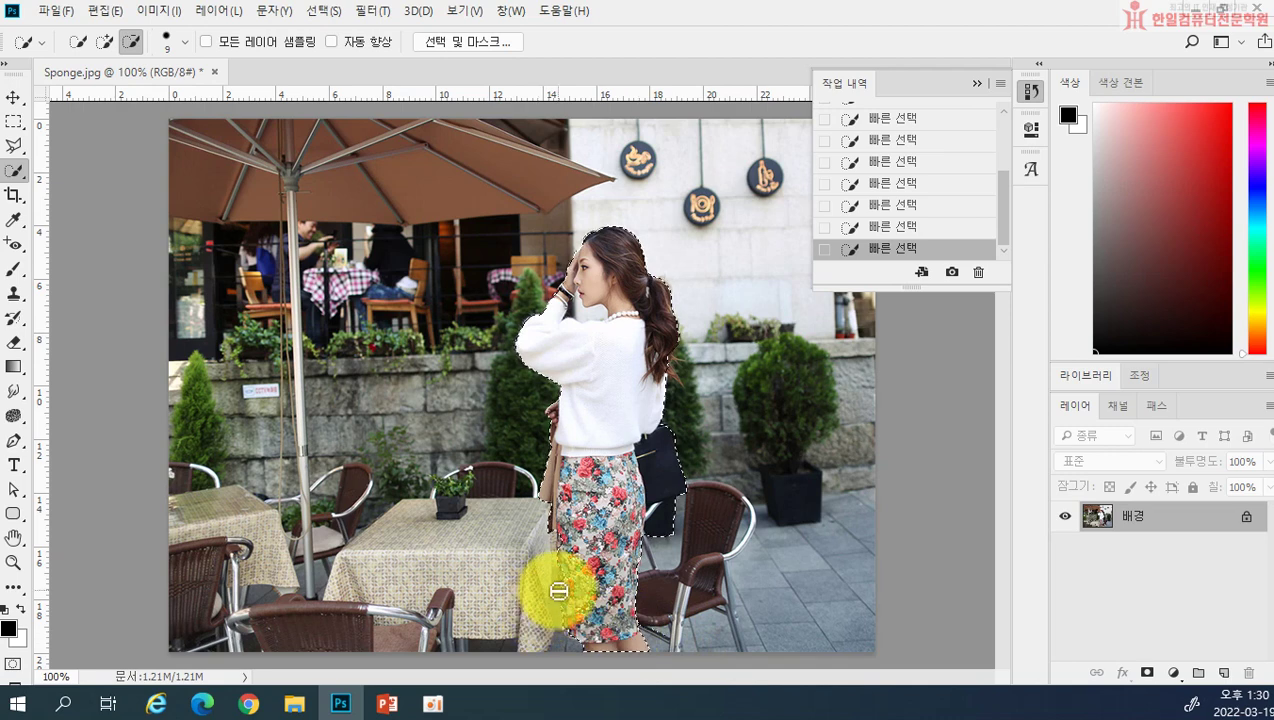
{"action": "mouse_move", "coordinate": [557, 537]}
{"action": "left_mouse_down"}
{"action": "mouse_move", "coordinate": [572, 632]}
{"action": "mouse_move", "coordinate": [560, 552]}
{"action": "left_mouse_up"}
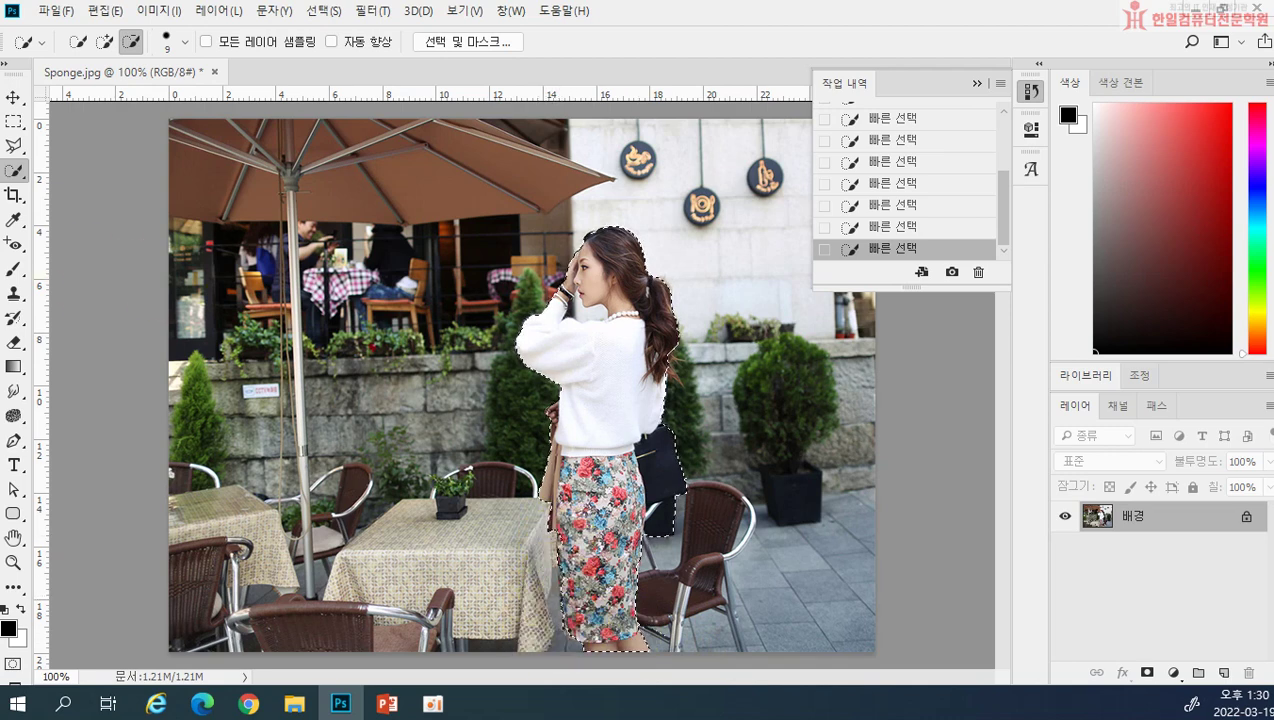
Add the missing skirt edge to the selection with the Polygonal Lasso, and subtract the gap below the woman's chin with Quick Selection
{"action": "left_click", "coordinate": [12, 146]}
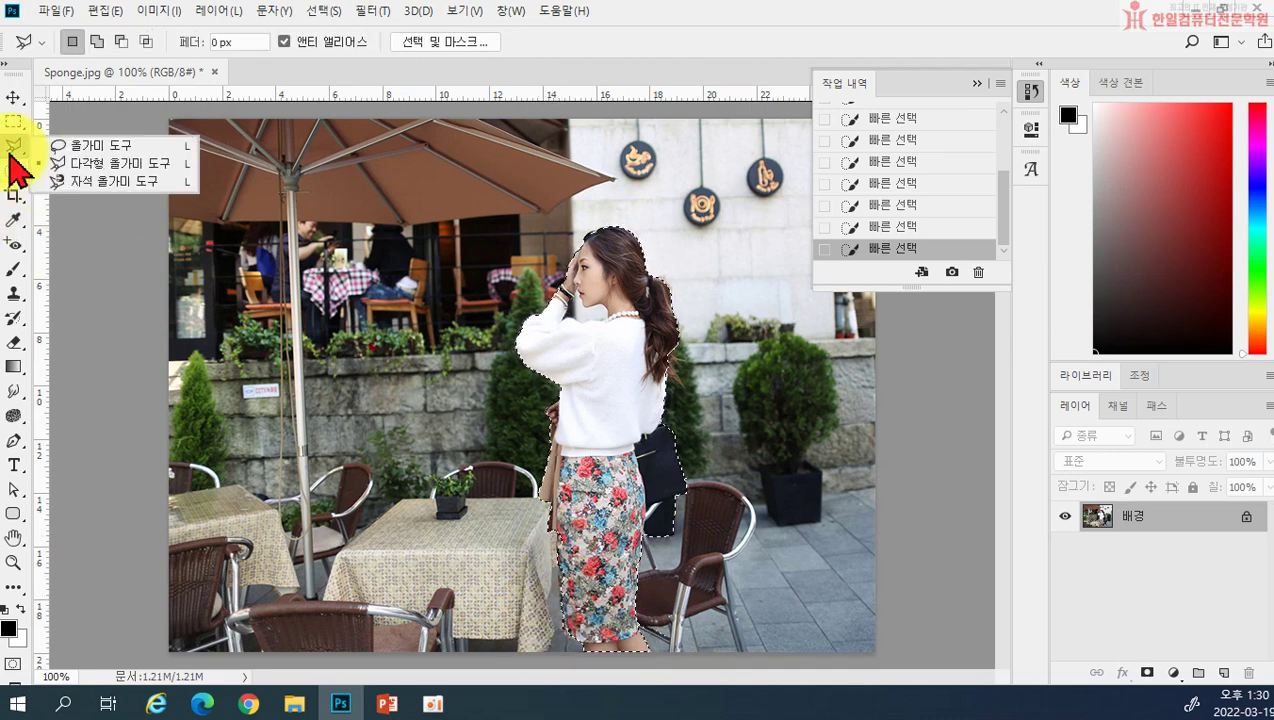
{"action": "left_click", "coordinate": [66, 176]}
{"action": "left_click", "coordinate": [555, 531]}
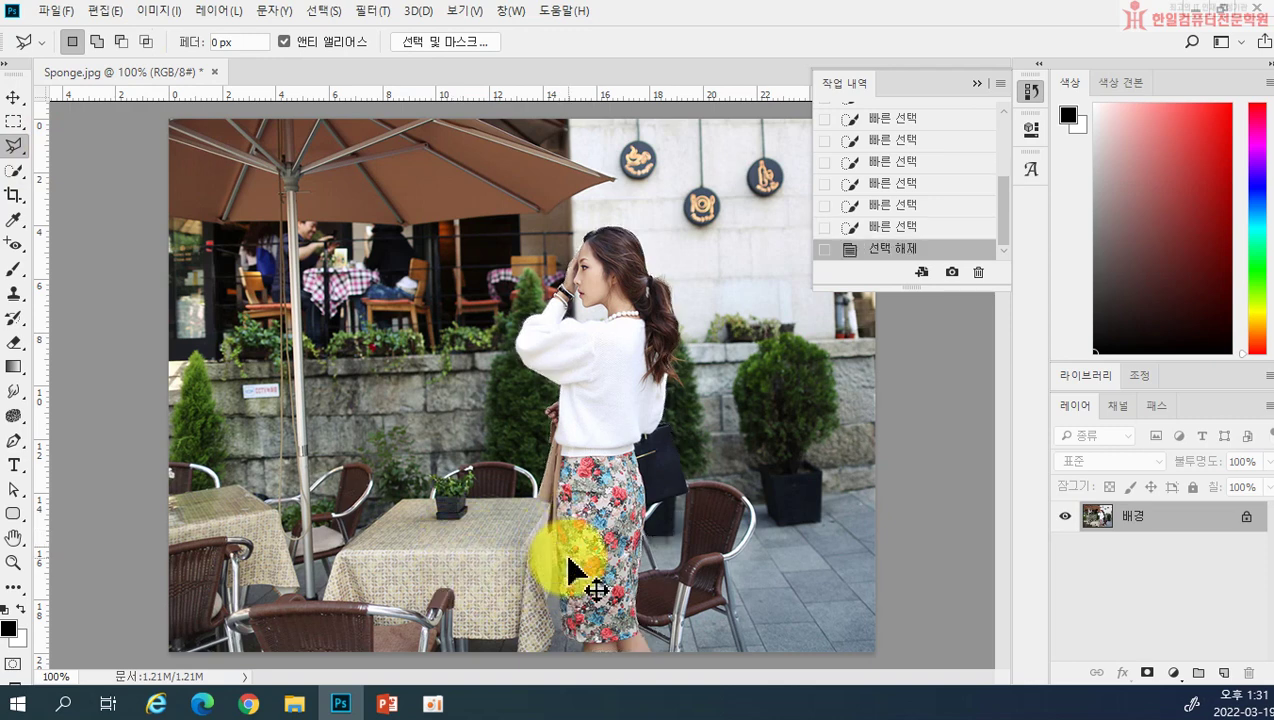
{"action": "key", "text": "ctrl+z"}
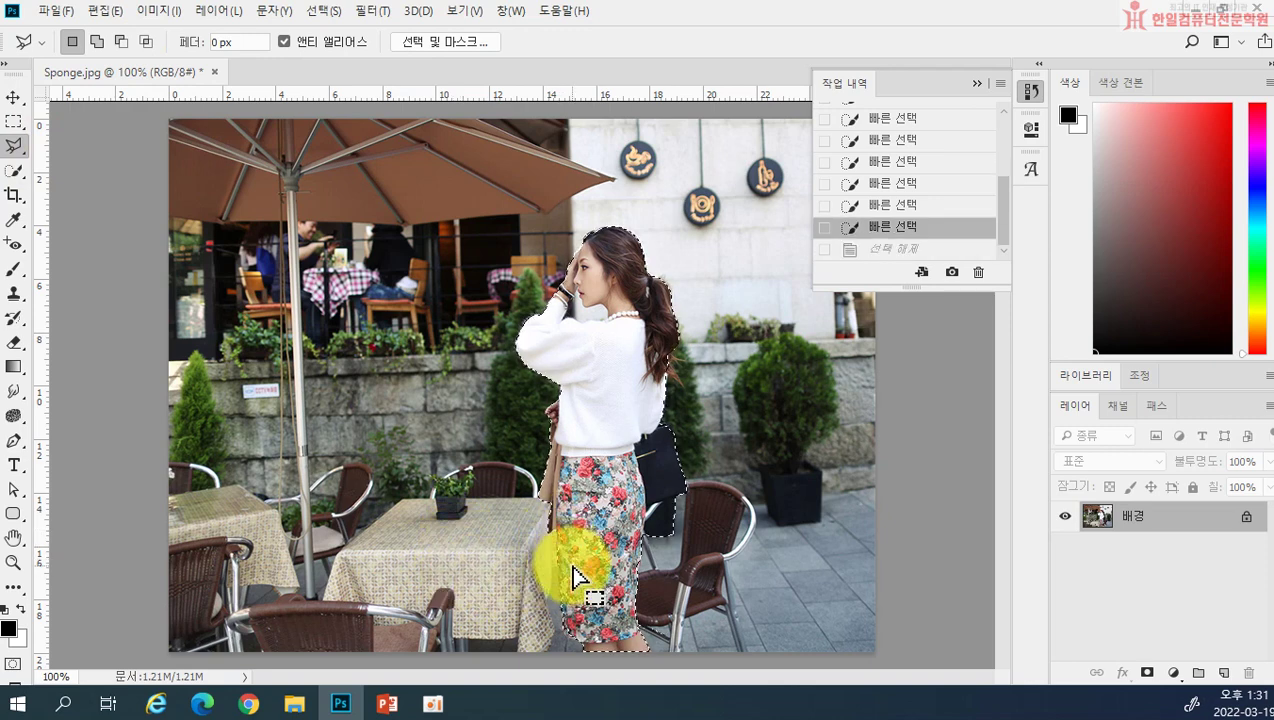
{"action": "left_click", "coordinate": [98, 43]}
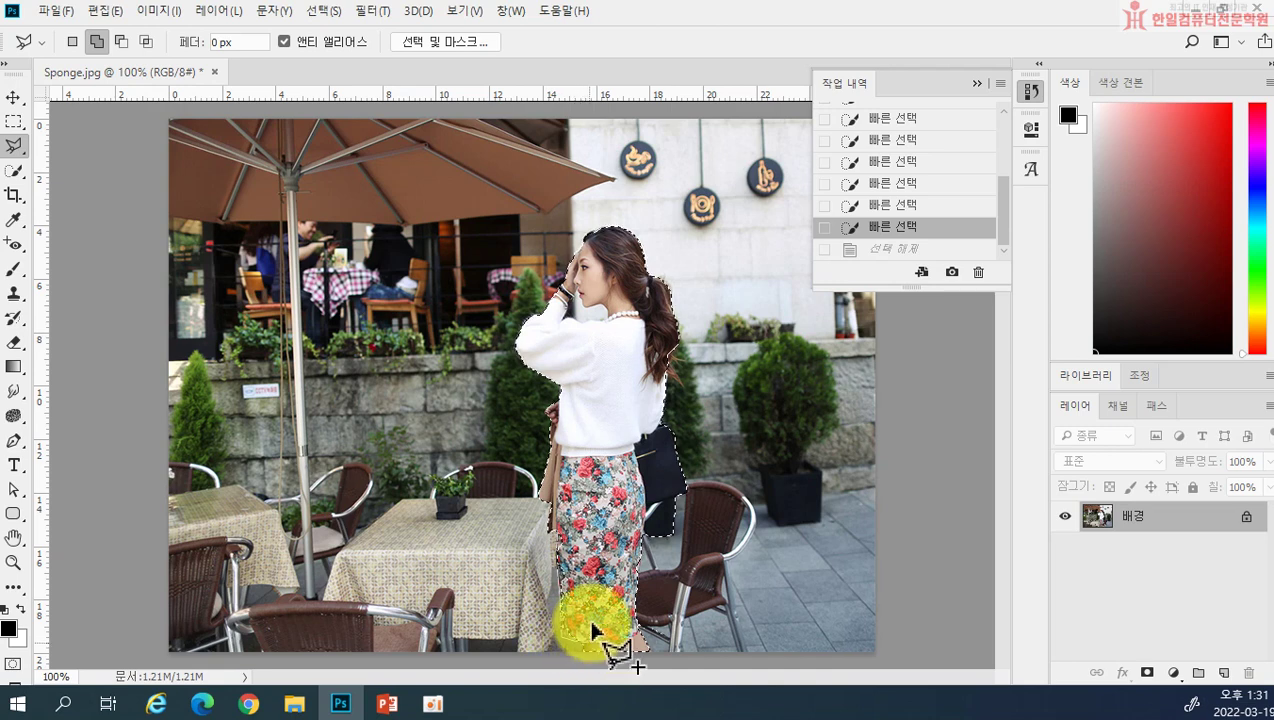
{"action": "left_click", "coordinate": [583, 512]}
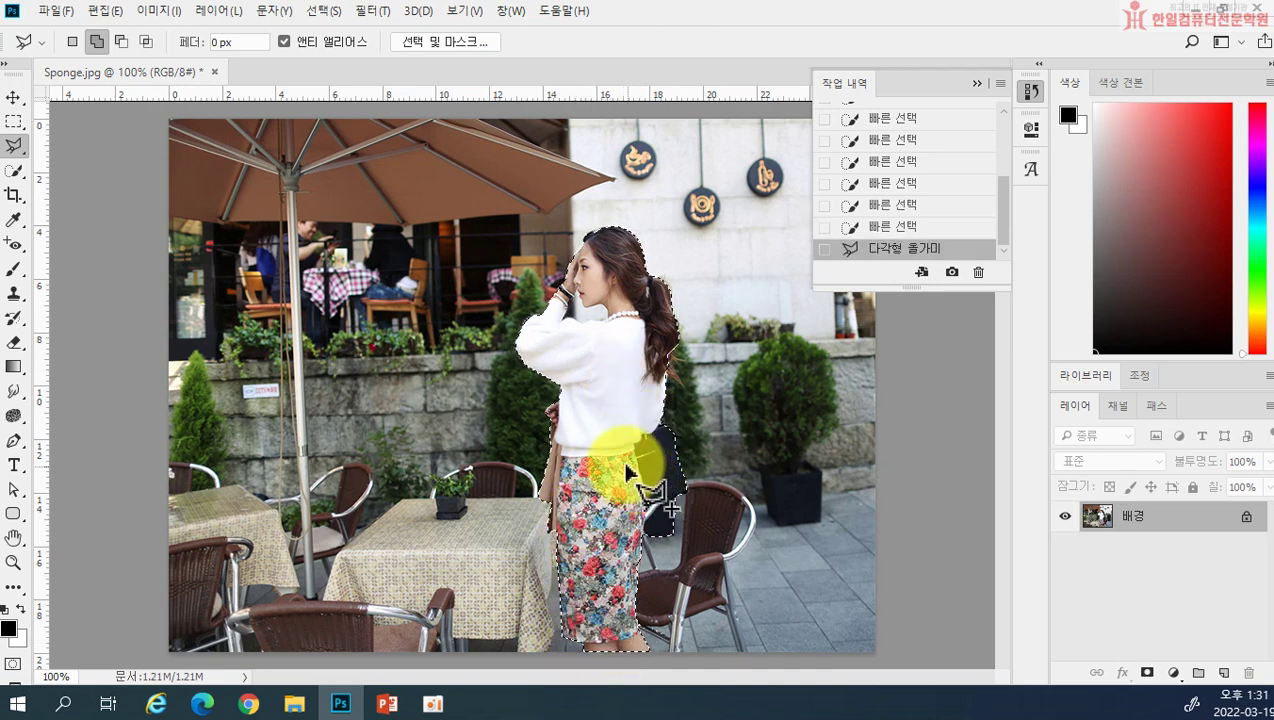
{"action": "left_click", "coordinate": [14, 171]}
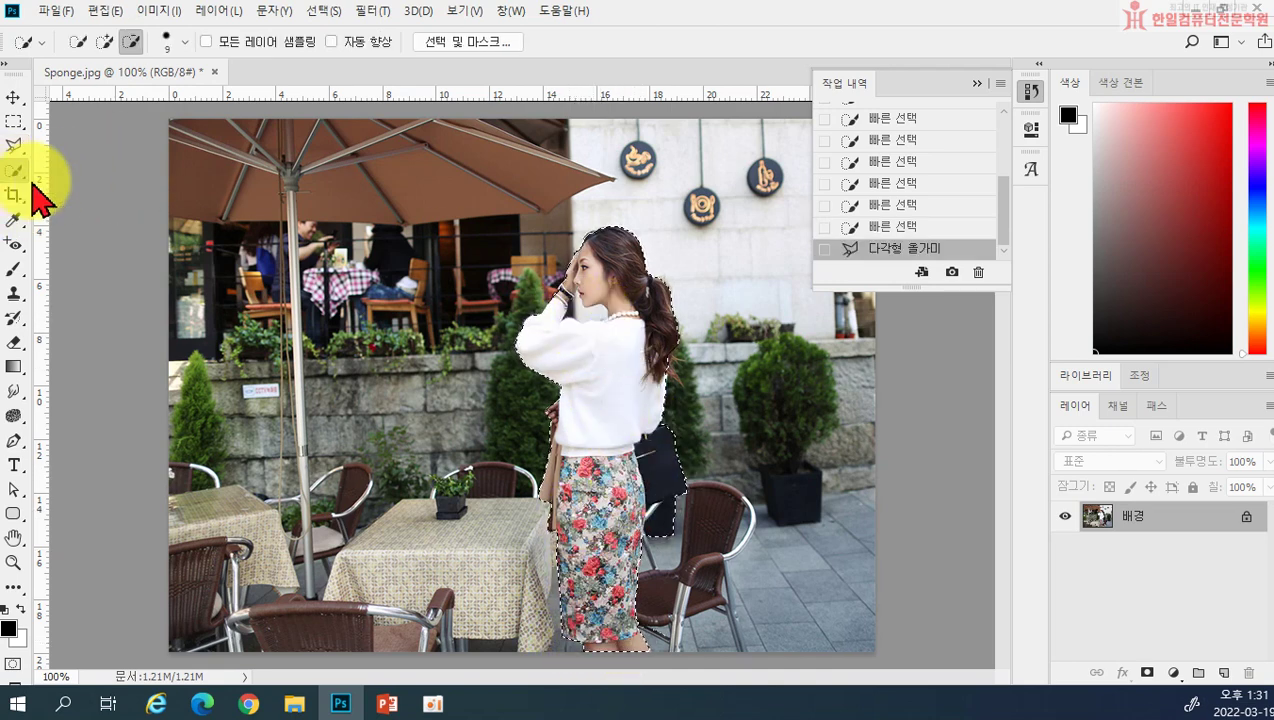
{"action": "left_click", "coordinate": [577, 314]}
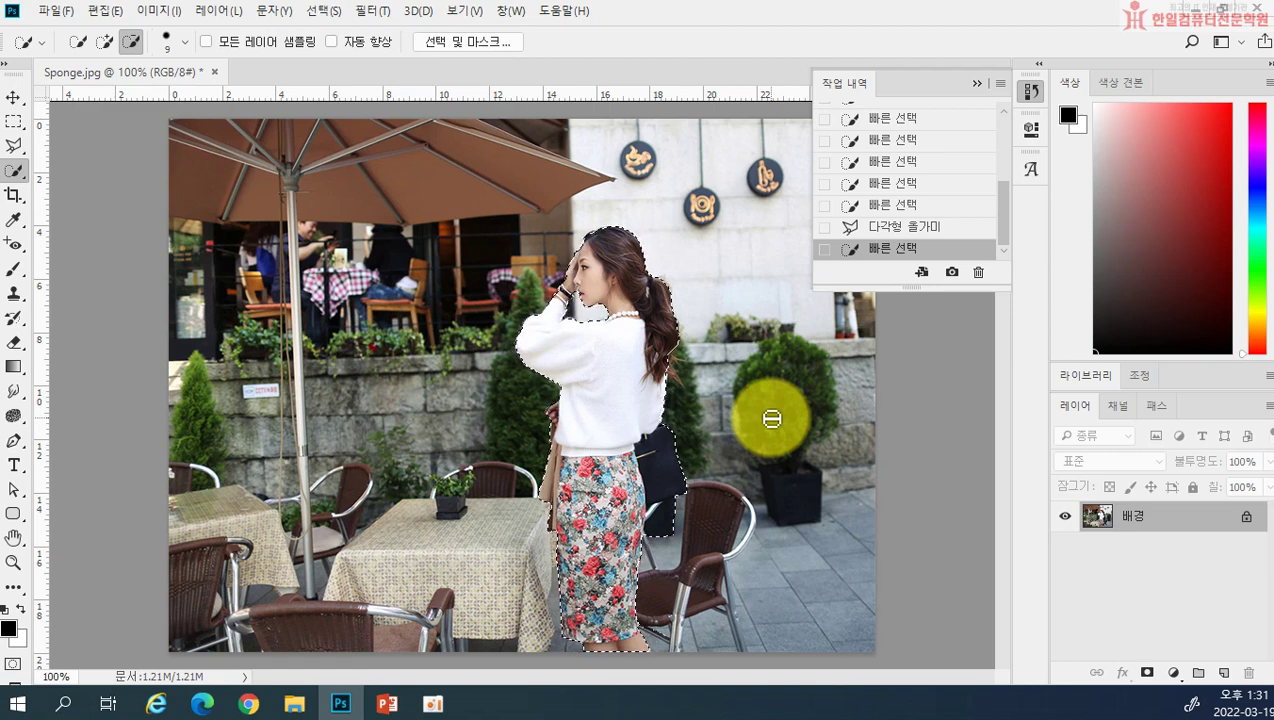
Try copying the selected woman to a new layer and undo it
{"action": "key", "text": "ctrl+j"}
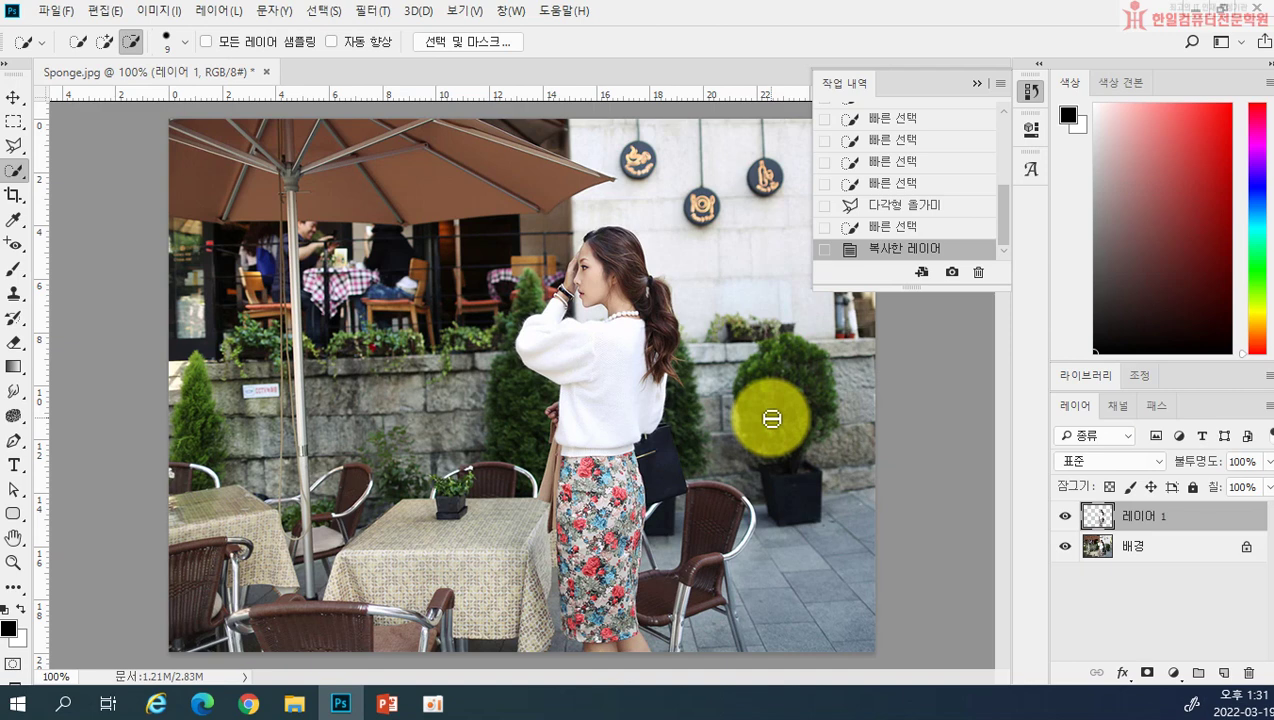
{"action": "key", "text": "ctrl+z"}
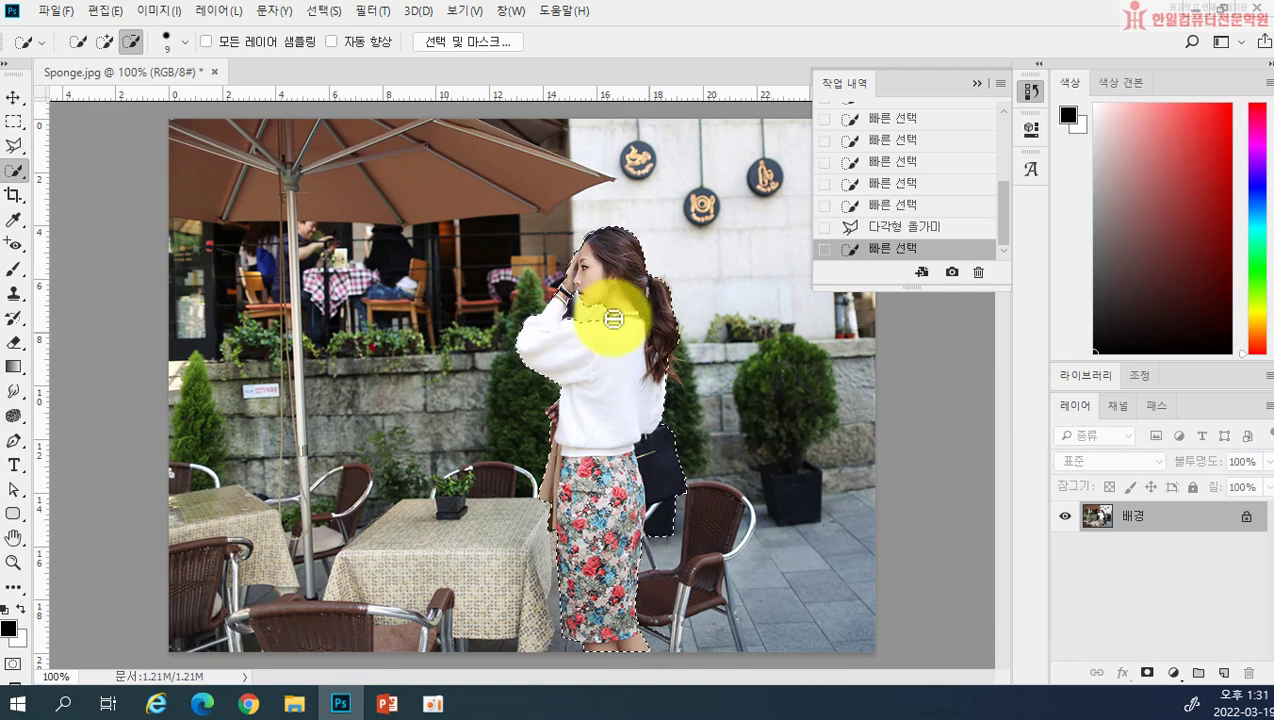
{"action": "left_click", "coordinate": [103, 12]}
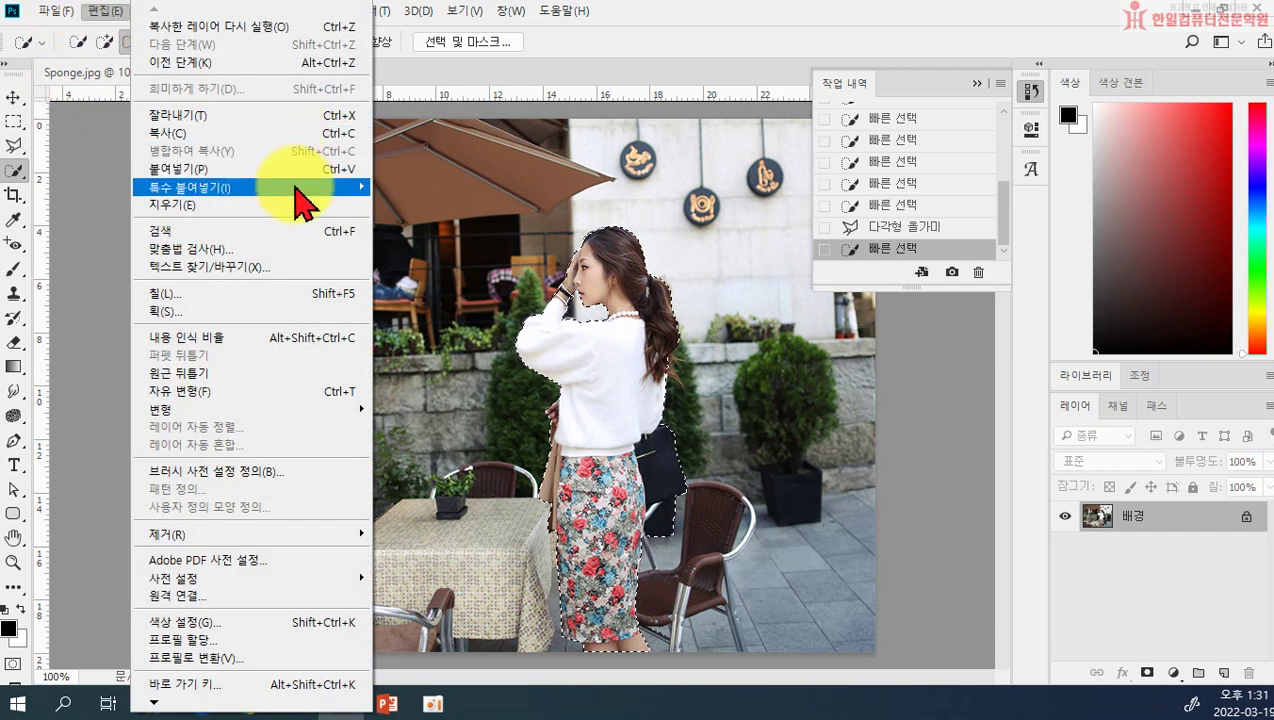
{"action": "mouse_move", "coordinate": [298, 196]}
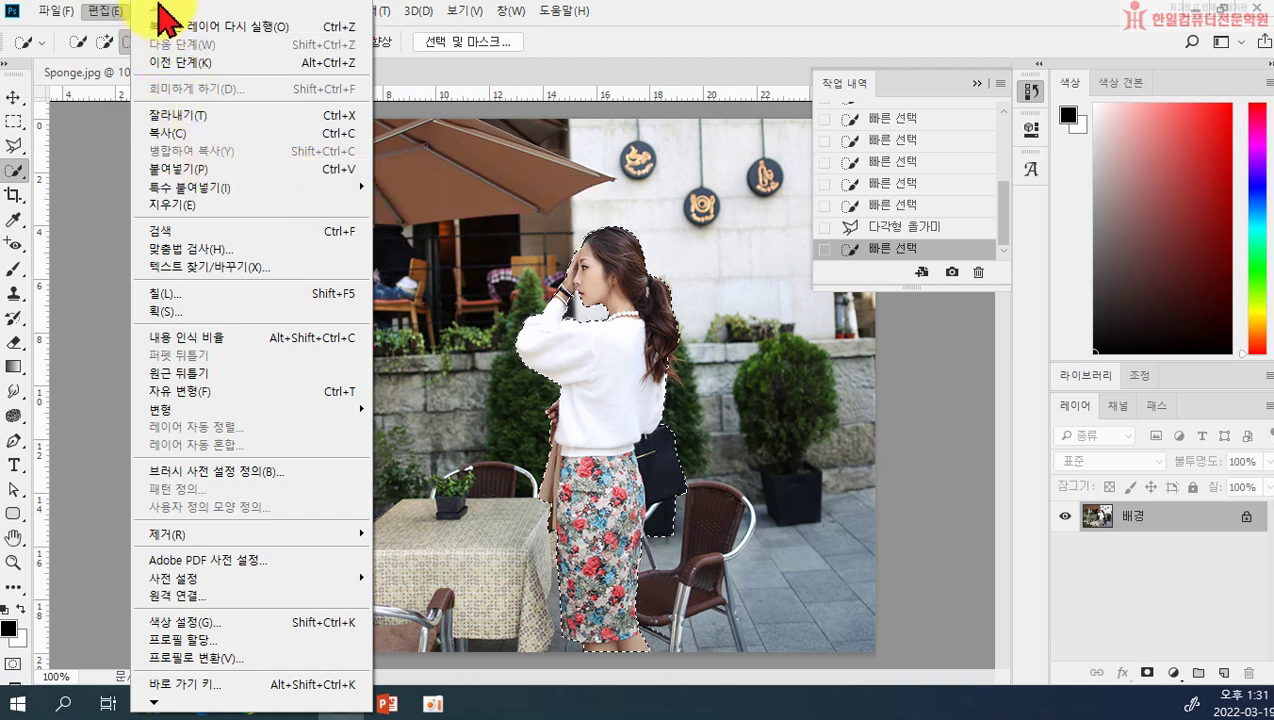
{"action": "left_click", "coordinate": [560, 58]}
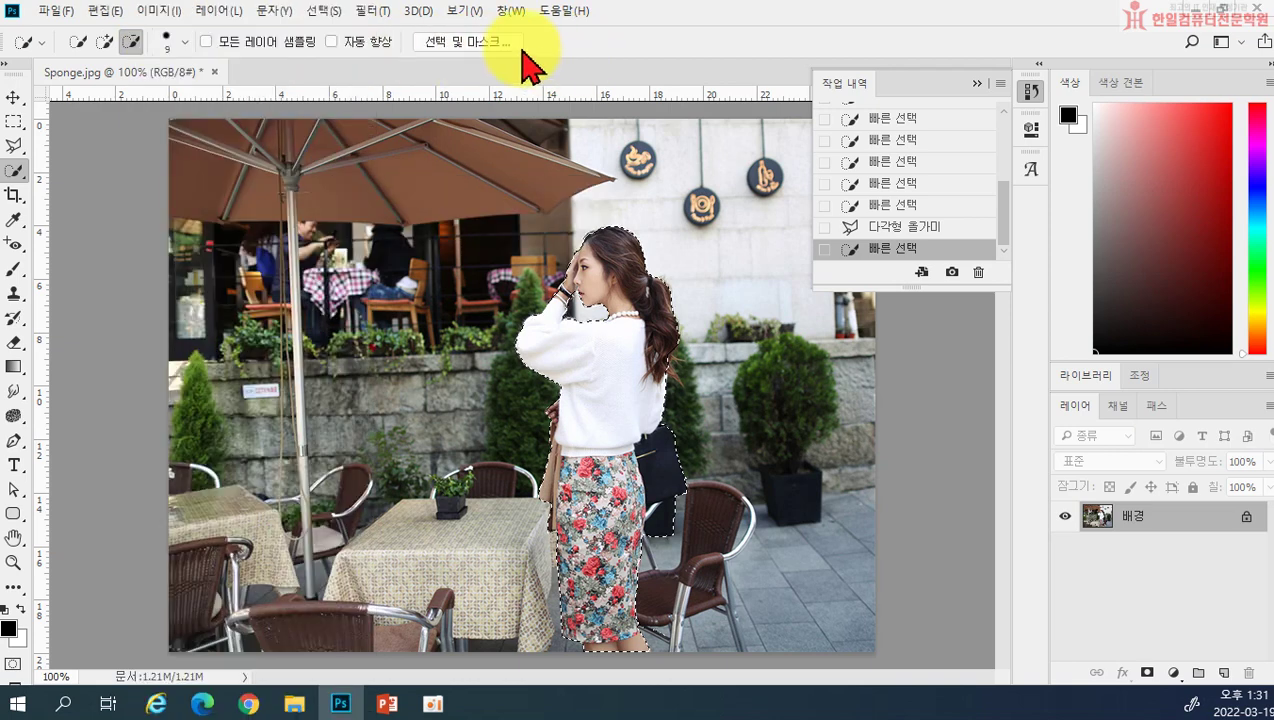
{"action": "left_click", "coordinate": [155, 13]}
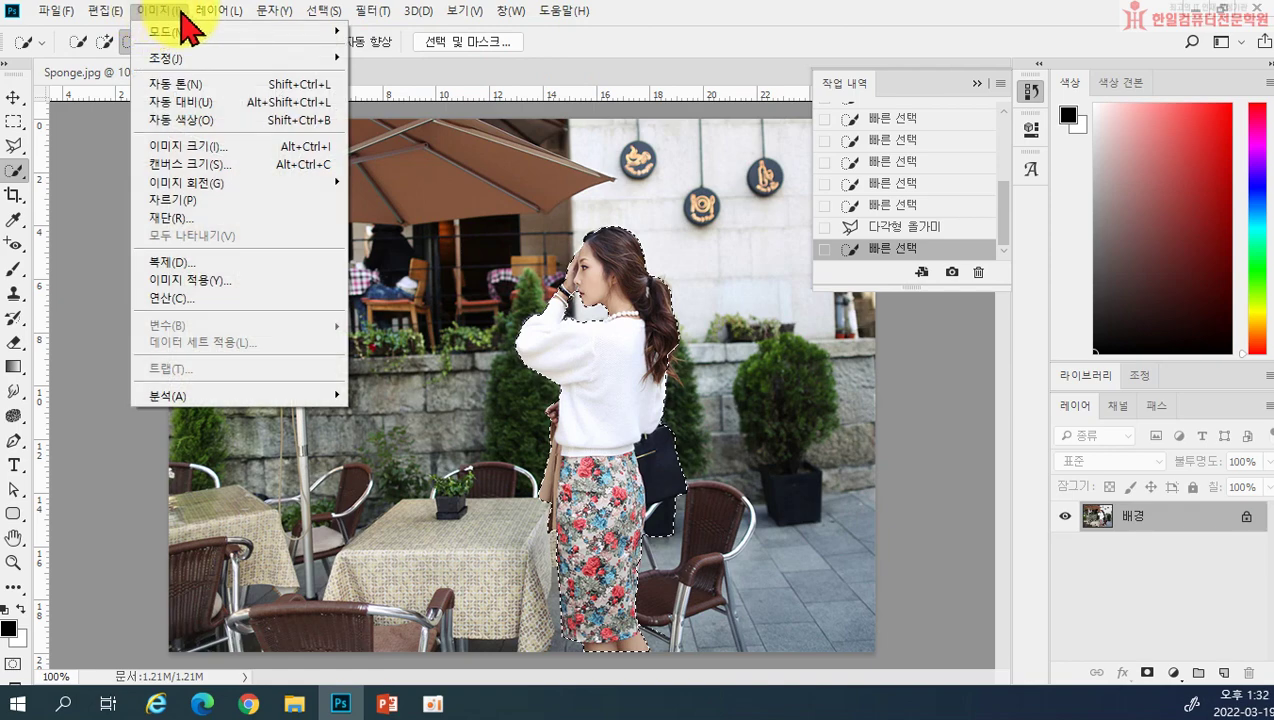
{"action": "mouse_move", "coordinate": [222, 30]}
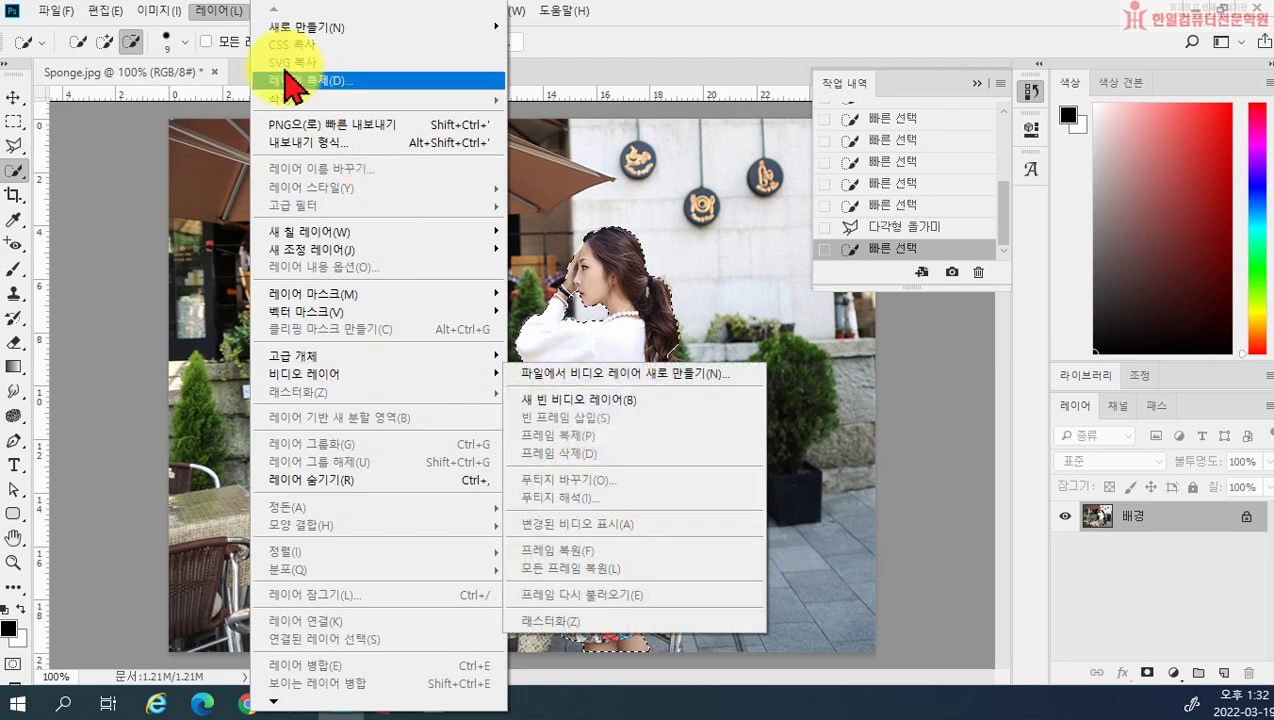
{"action": "left_click", "coordinate": [176, 32]}
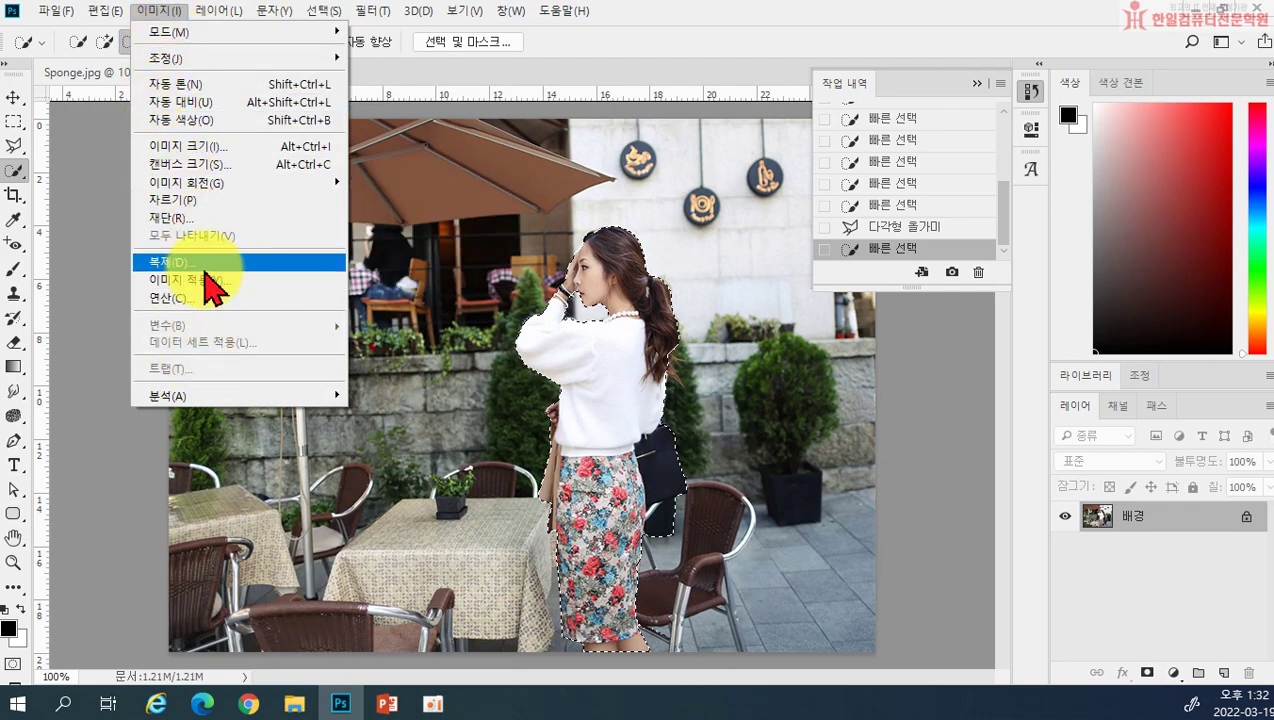
Try Paste in Place on the Sponge photo and undo the pasted image
{"action": "mouse_move", "coordinate": [108, 6]}
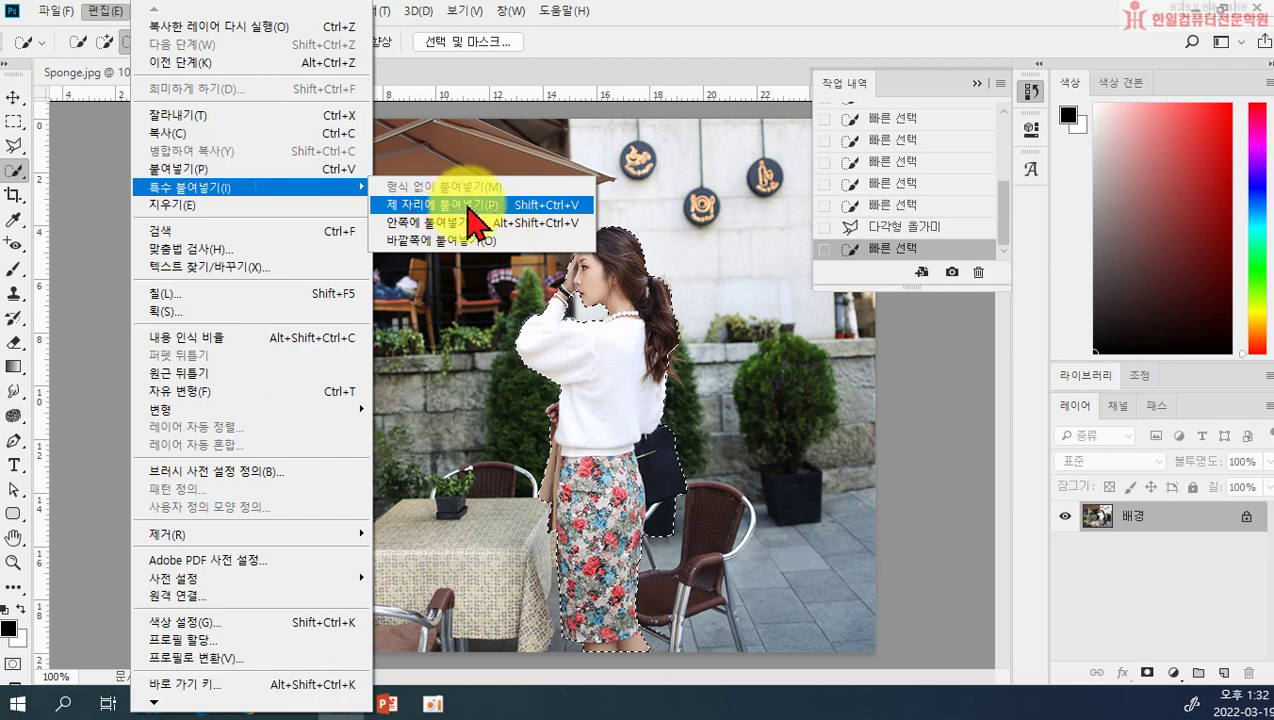
{"action": "left_click", "coordinate": [472, 205]}
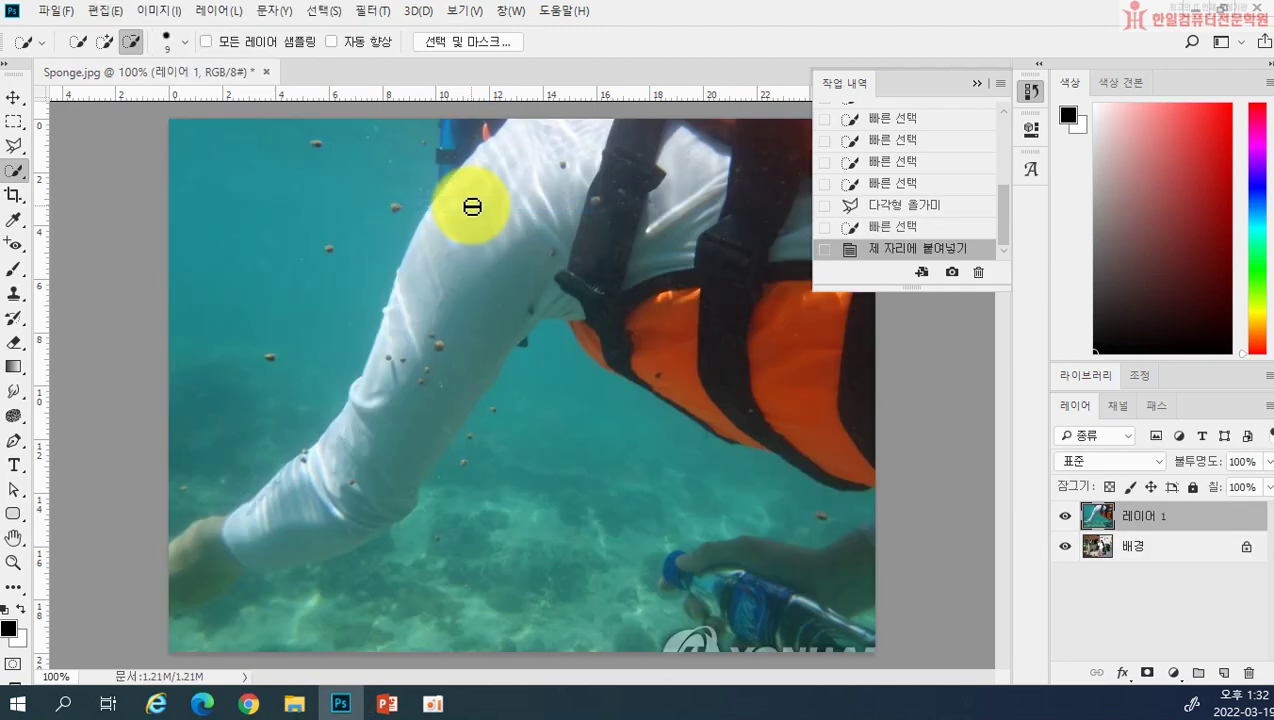
{"action": "key", "text": "ctrl+z"}
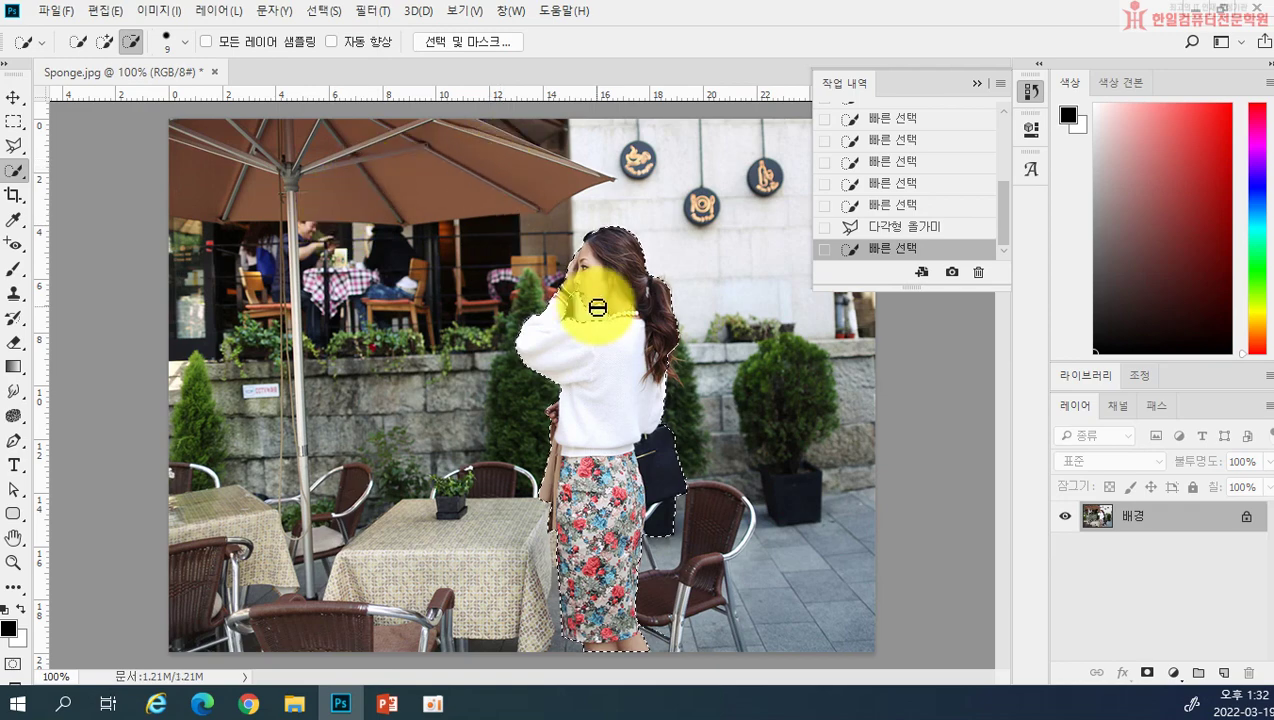
{"action": "left_click", "coordinate": [218, 11]}
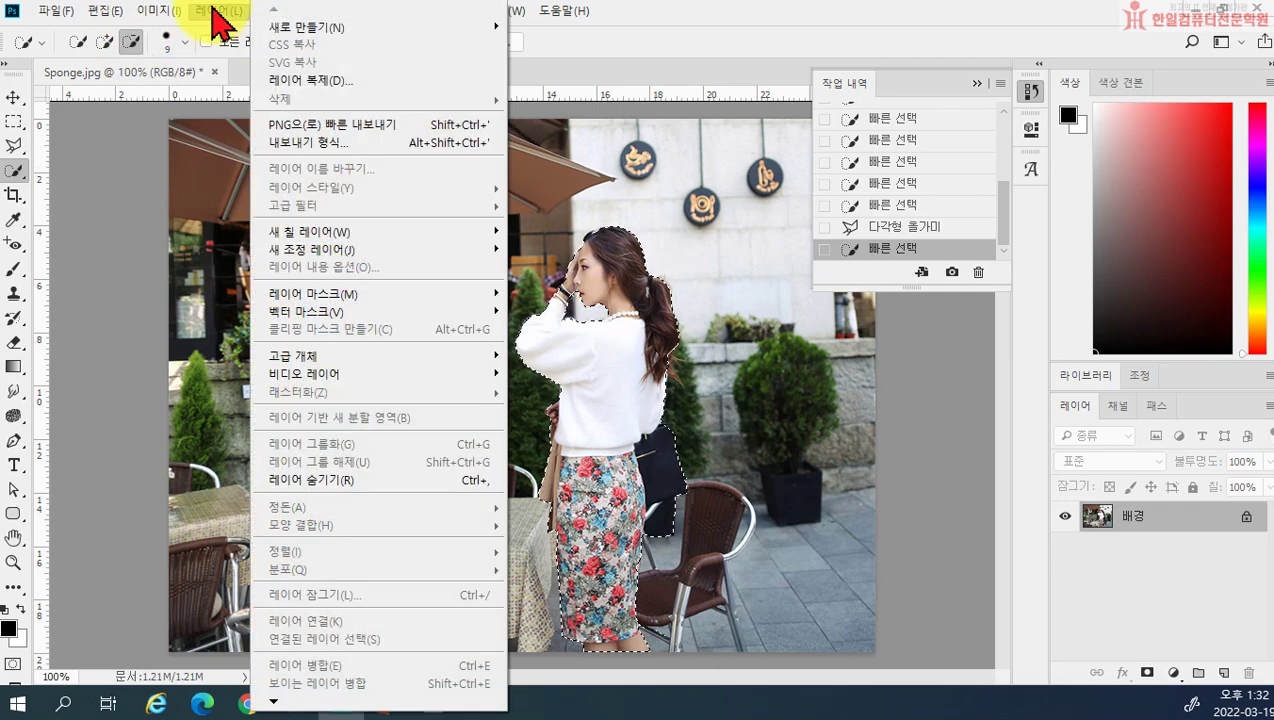
{"action": "left_click", "coordinate": [511, 11]}
{"action": "left_click", "coordinate": [318, 12]}
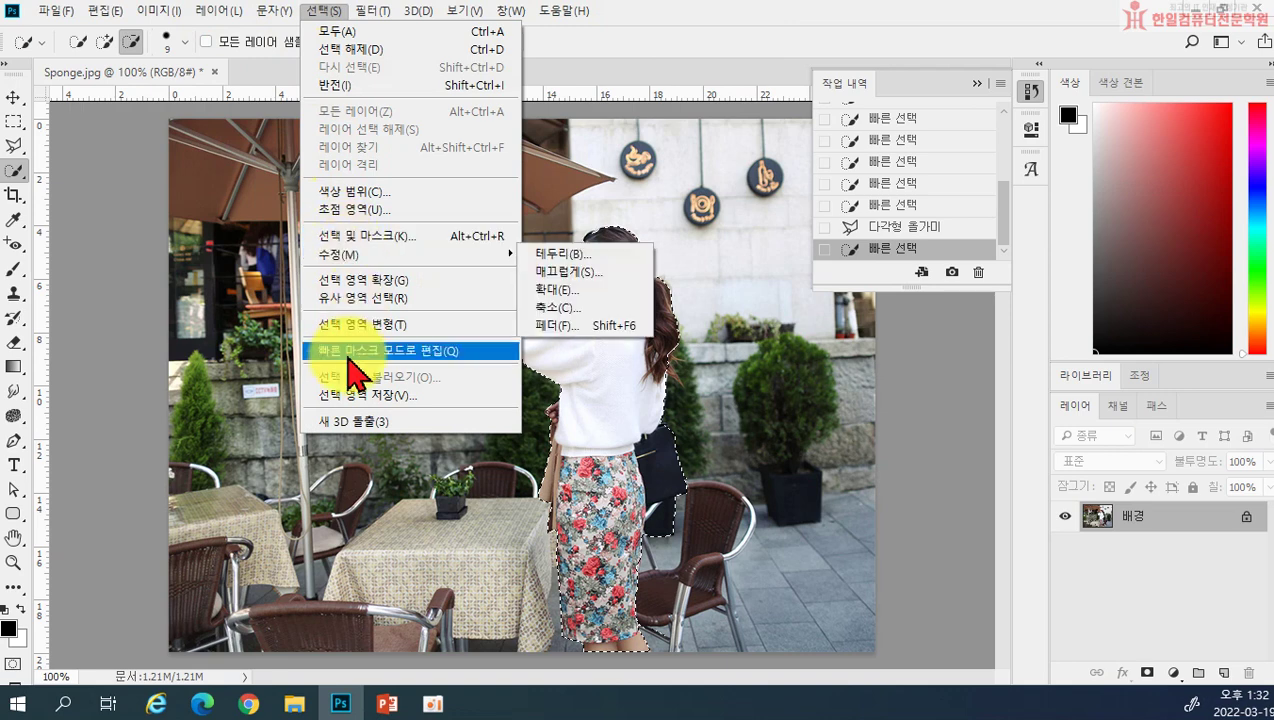
{"action": "left_click", "coordinate": [680, 47]}
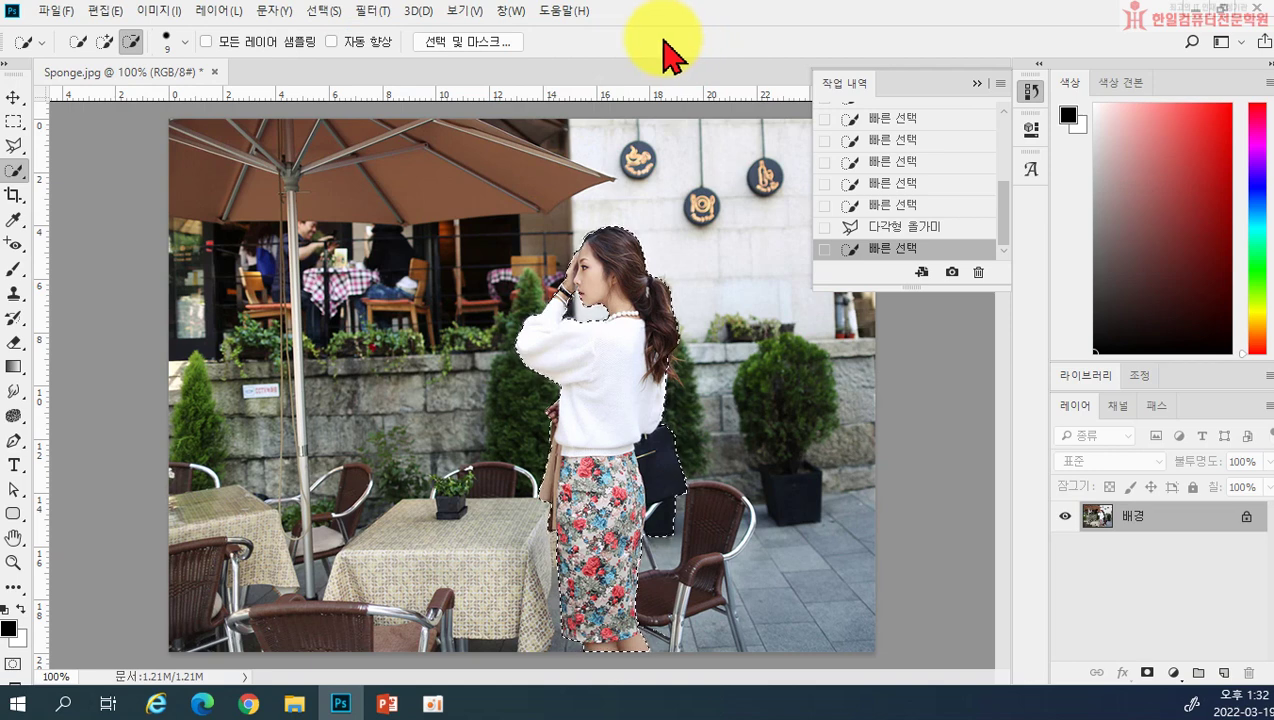
Copy the selected woman to a new layer, briefly hiding the Background layer to check the cutout, and make the Background layer active
{"action": "key", "text": "ctrl+j"}
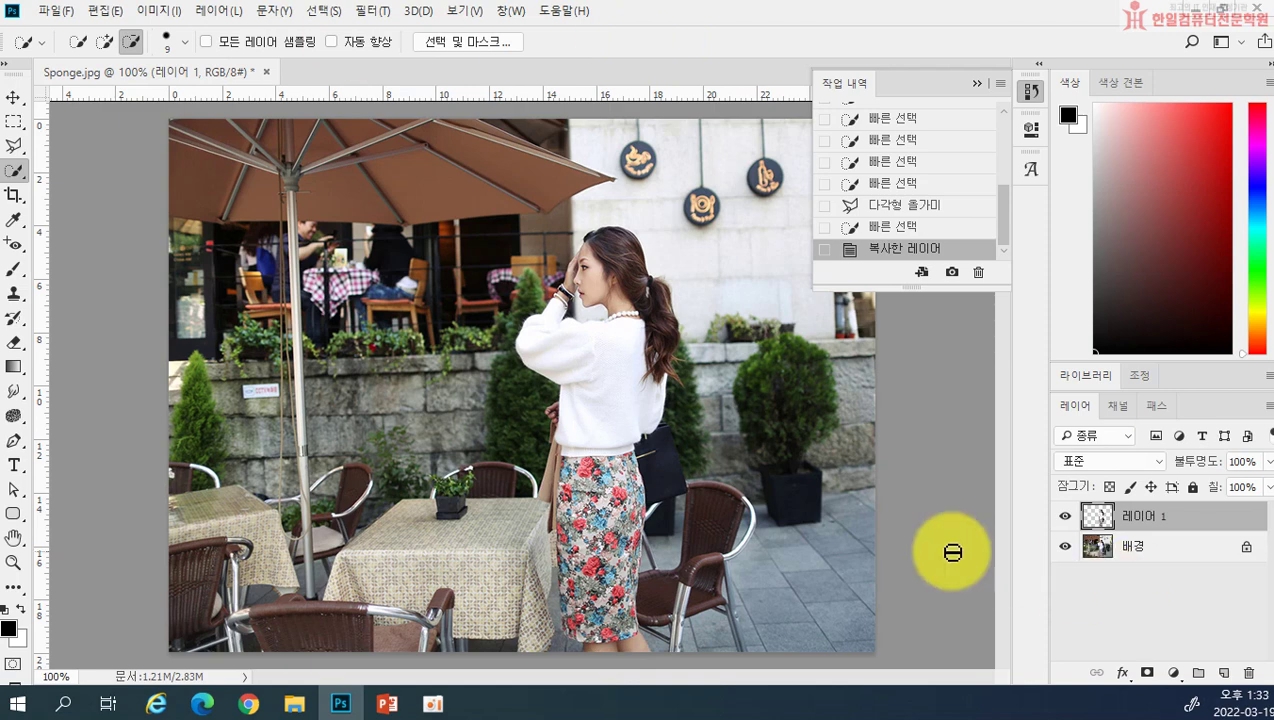
{"action": "left_click", "coordinate": [1066, 547]}
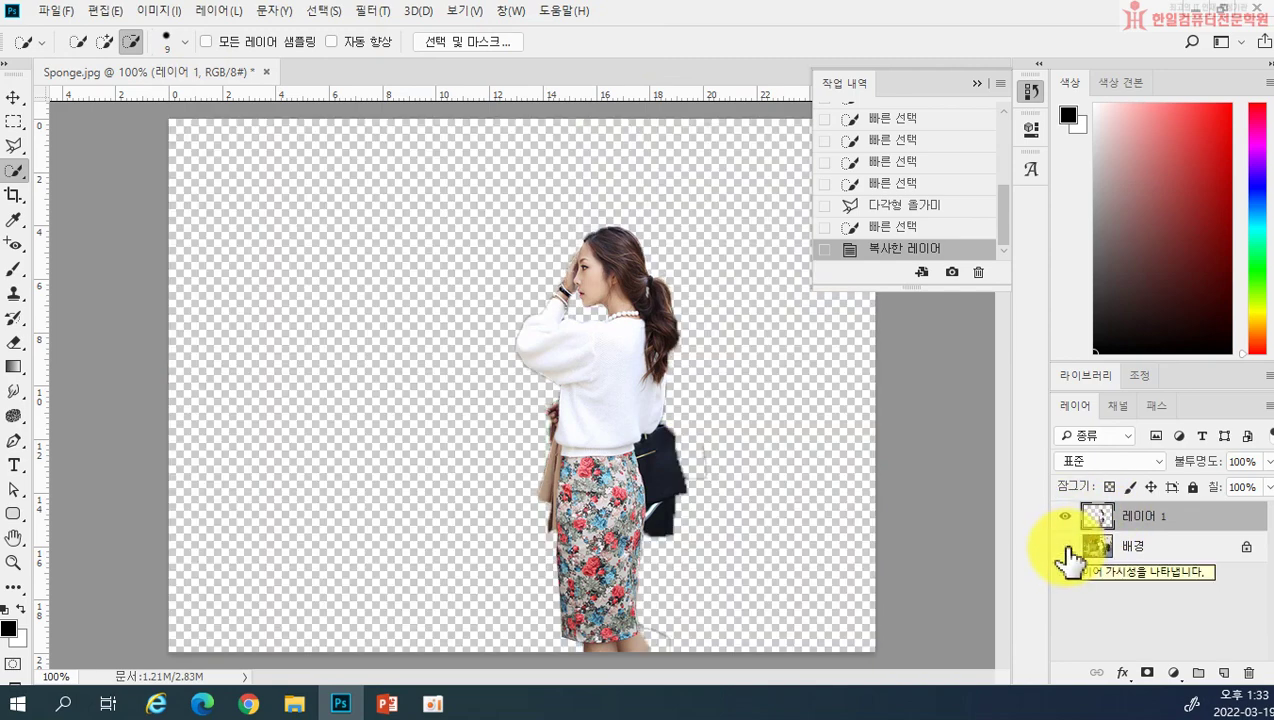
{"action": "left_click", "coordinate": [1066, 547]}
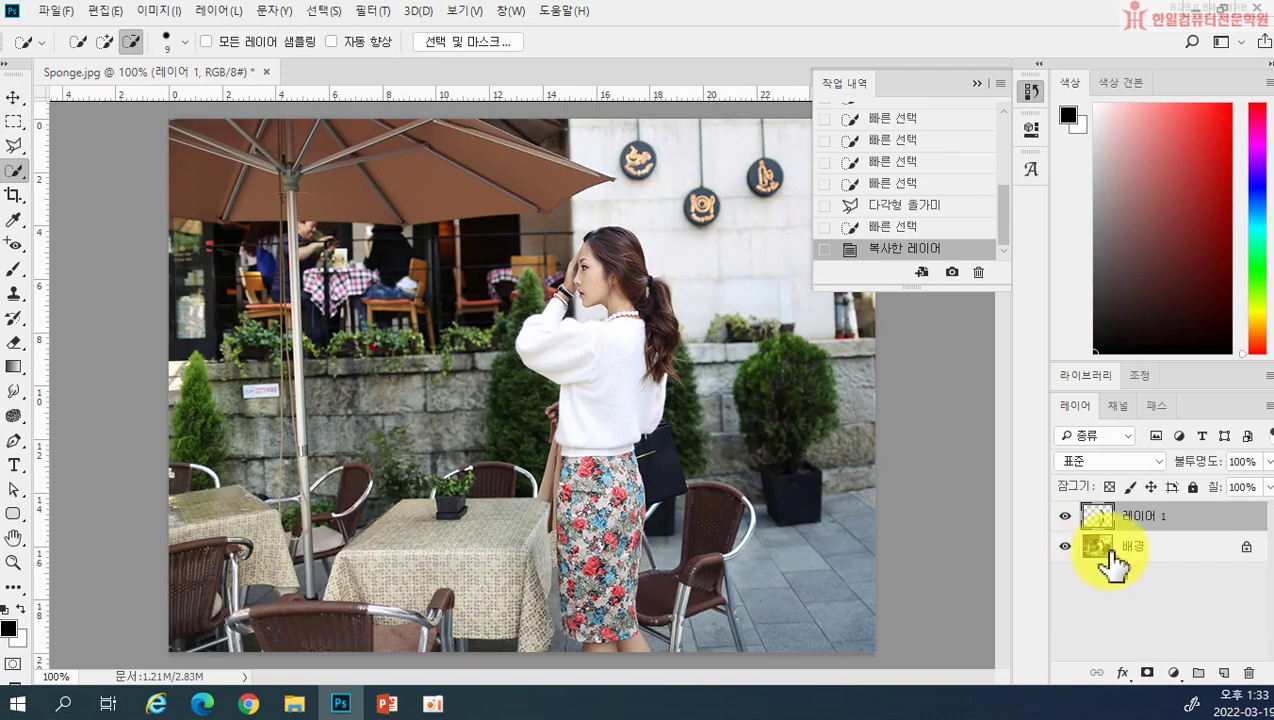
{"action": "left_click", "coordinate": [1108, 548]}
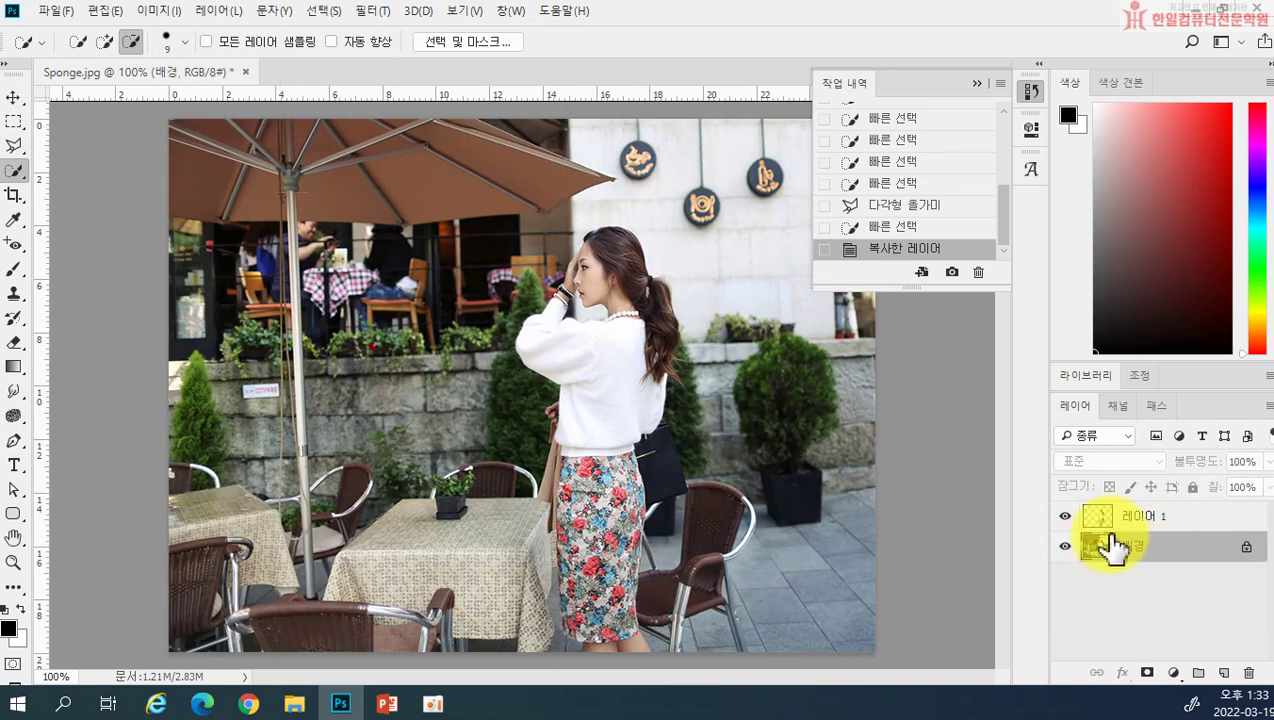
Apply a Black & White adjustment to the Background layer, raising the reds and setting the yellows to 13%
{"action": "left_click", "coordinate": [160, 12]}
{"action": "mouse_move", "coordinate": [165, 60]}
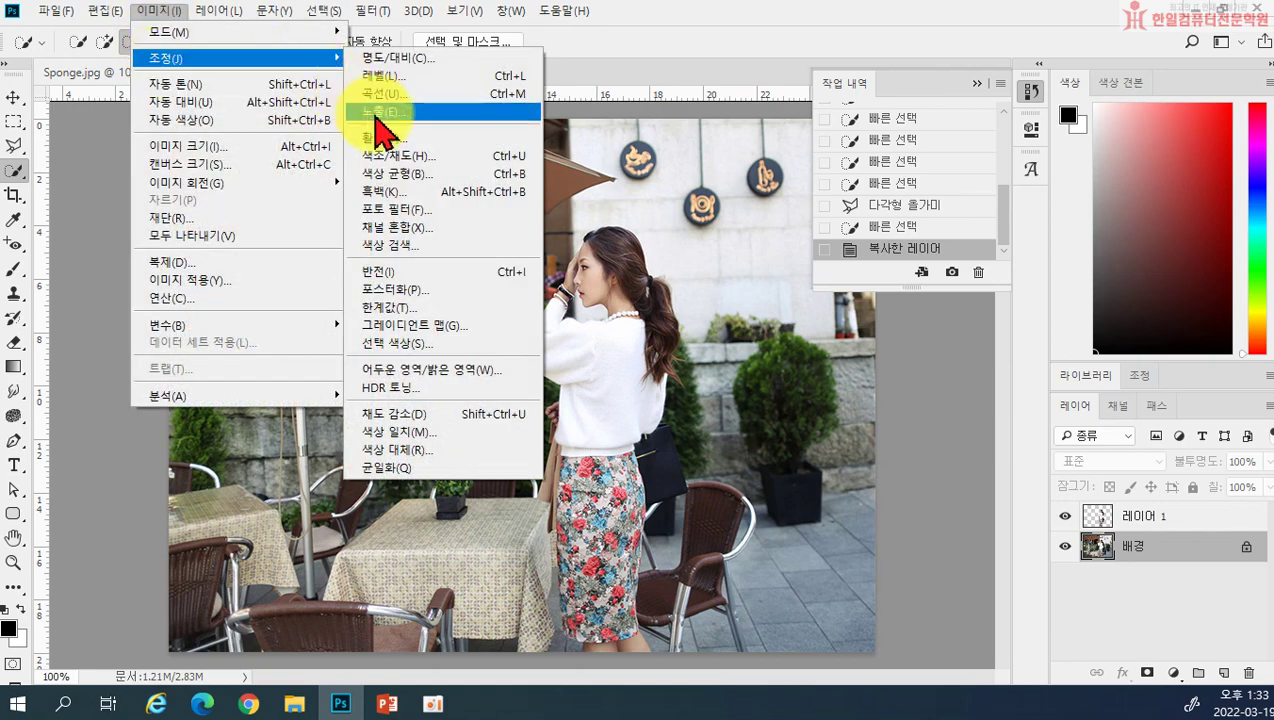
{"action": "left_click", "coordinate": [405, 192]}
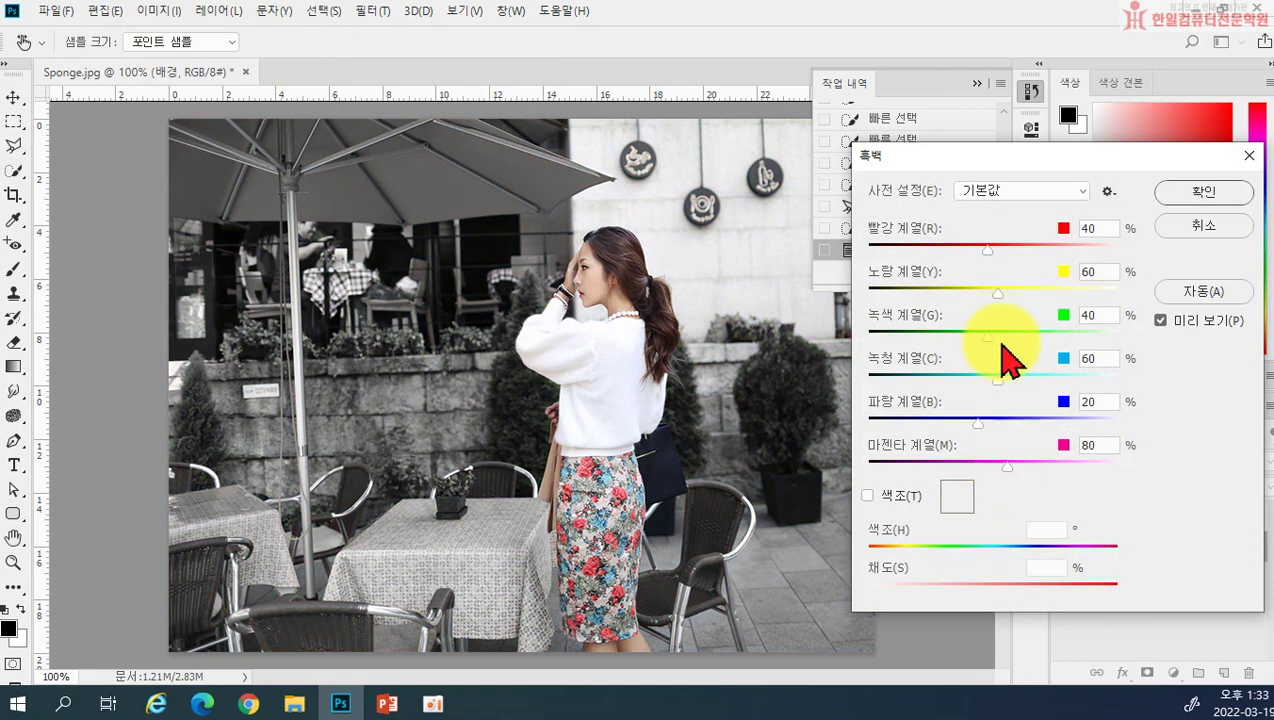
{"action": "left_click_drag", "start_coordinate": [993, 250], "coordinate": [1020, 250]}
{"action": "key", "text": "Tab"}
{"action": "type", "text": "13"}
{"action": "left_click", "coordinate": [1215, 193]}
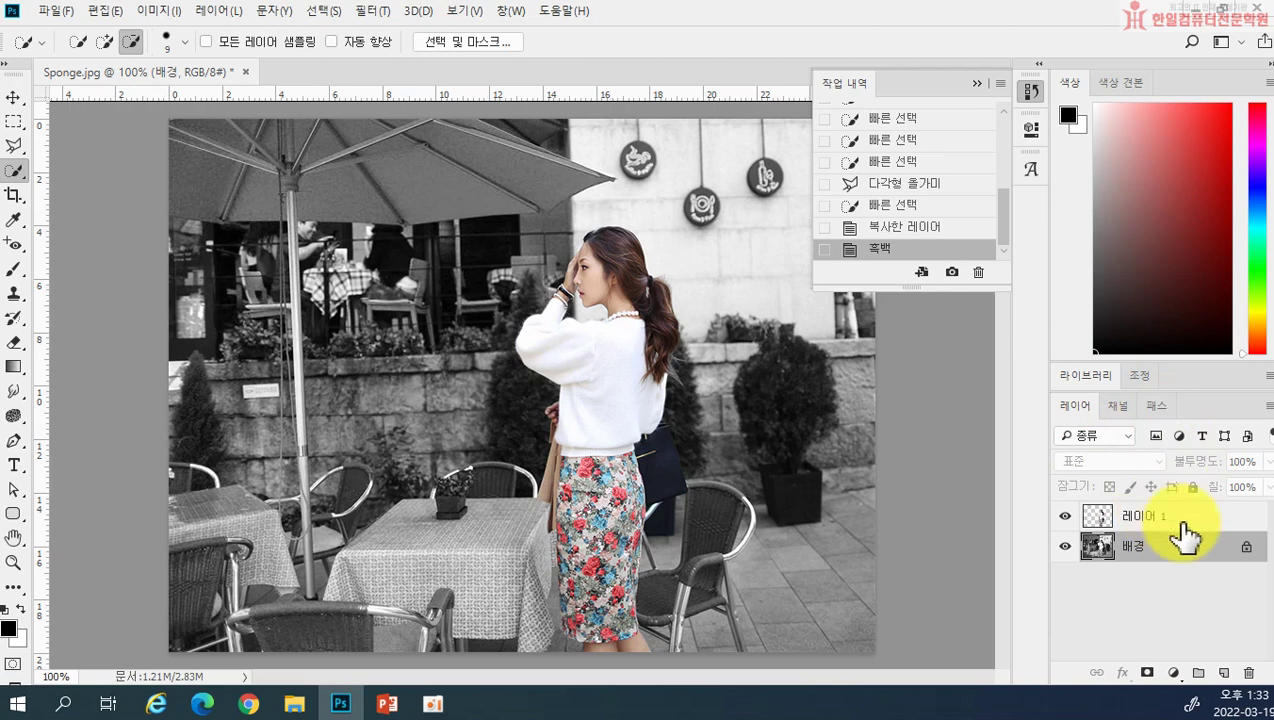
Try deleting the woman's layer, and undo back through the Black & White adjustment and layer copy to the woman's selection
{"action": "left_click_drag", "start_coordinate": [1180, 535], "coordinate": [1245, 672]}
{"action": "key", "text": "ctrl+z"}
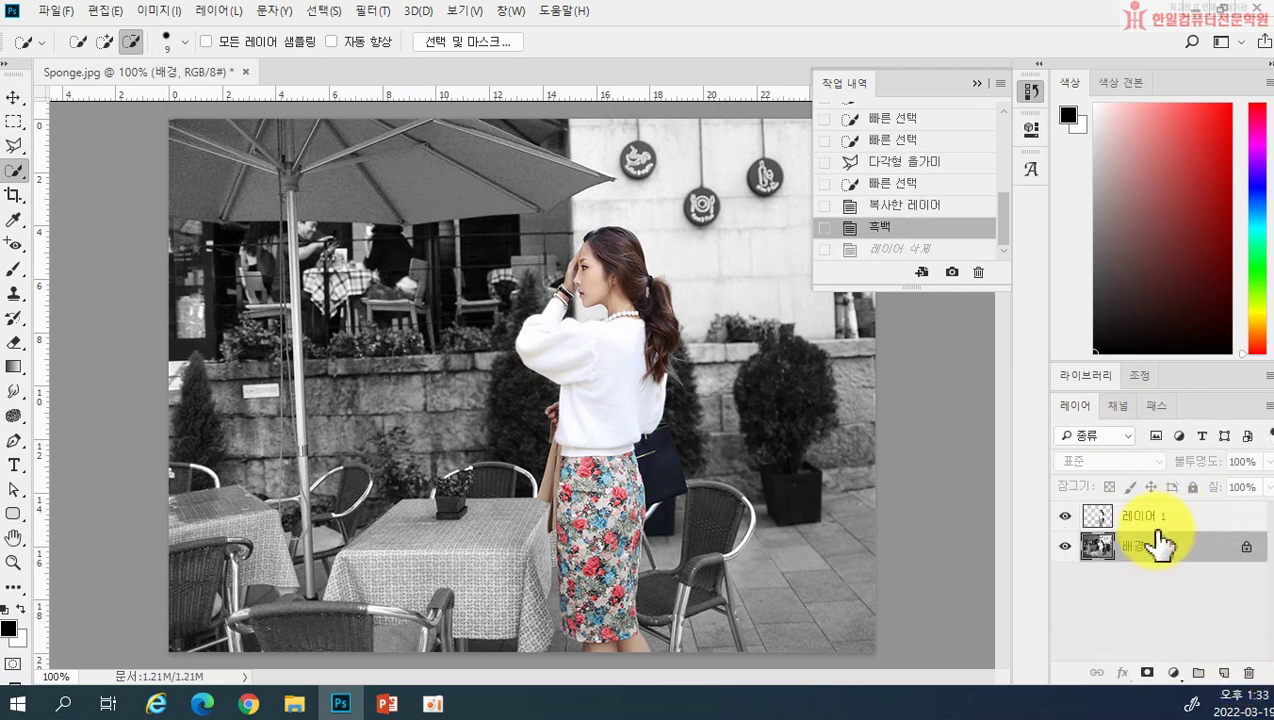
{"action": "left_click", "coordinate": [1130, 545]}
{"action": "key", "text": "ctrl+z"}
{"action": "key", "text": "ctrl+z"}
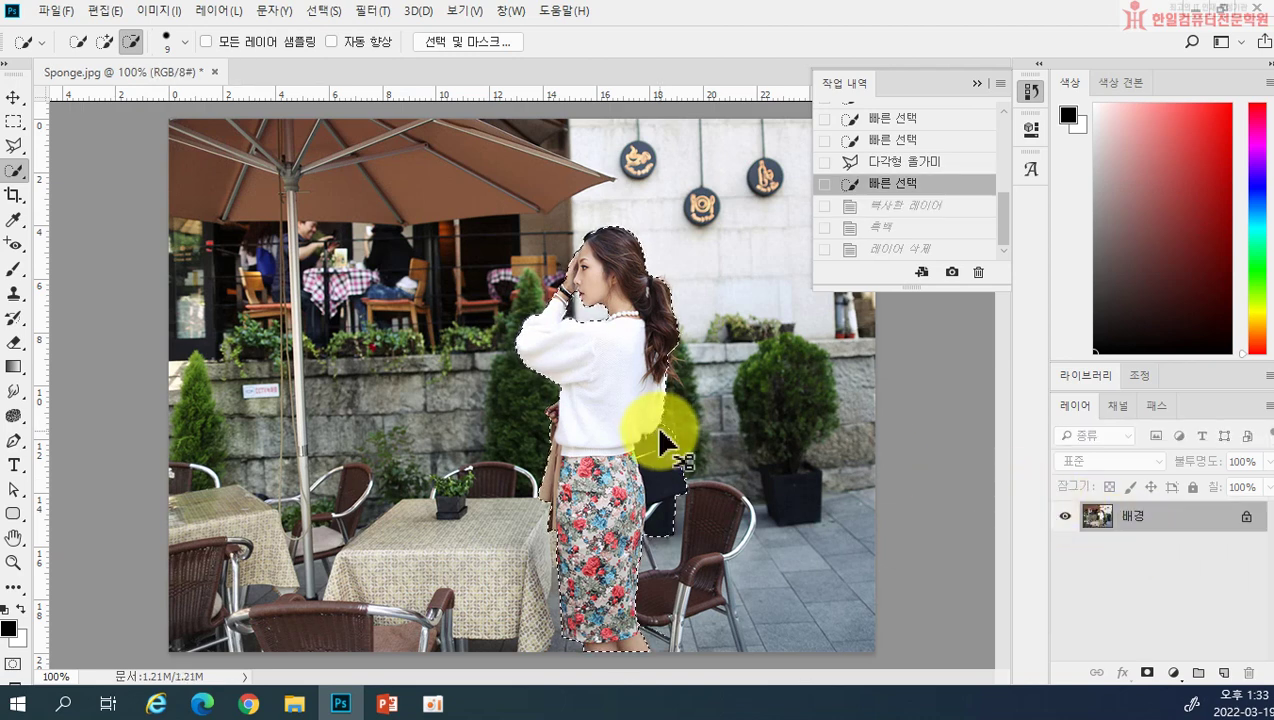
Invert the selection, apply Black & White to the surroundings with the reds at 6%, and deselect
{"action": "key", "text": "ctrl+shift+i"}
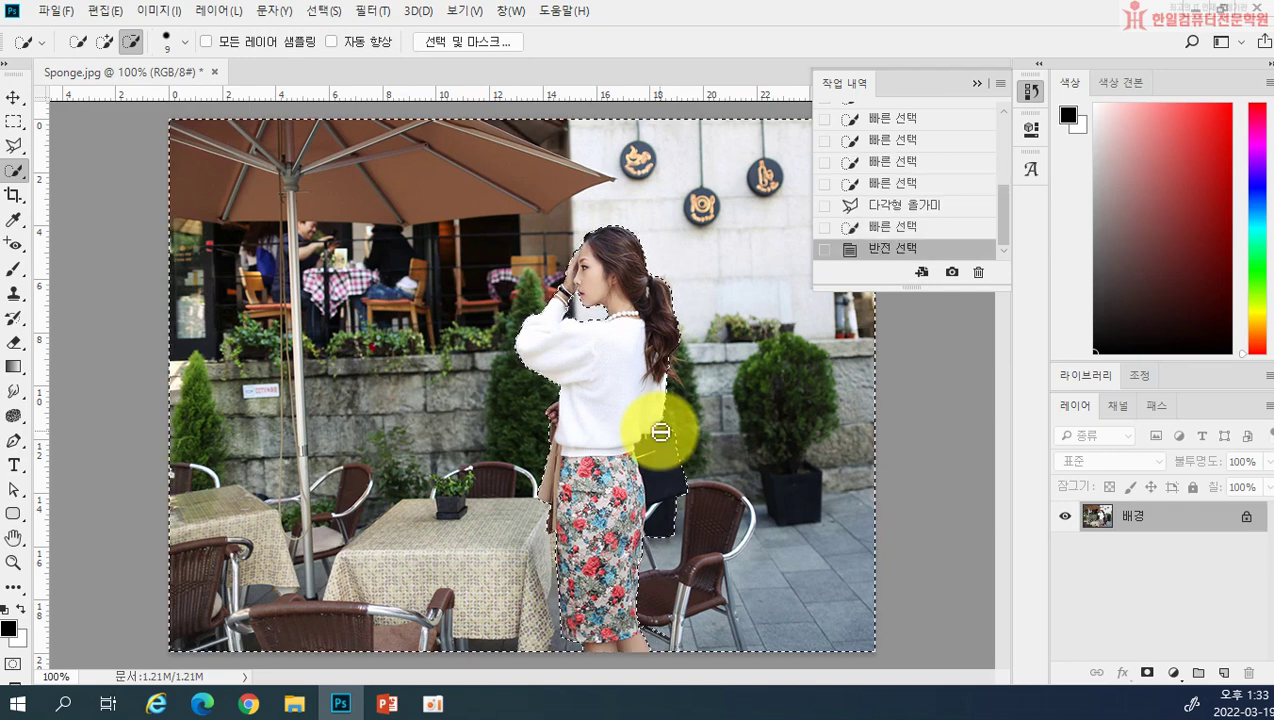
{"action": "left_click", "coordinate": [159, 10]}
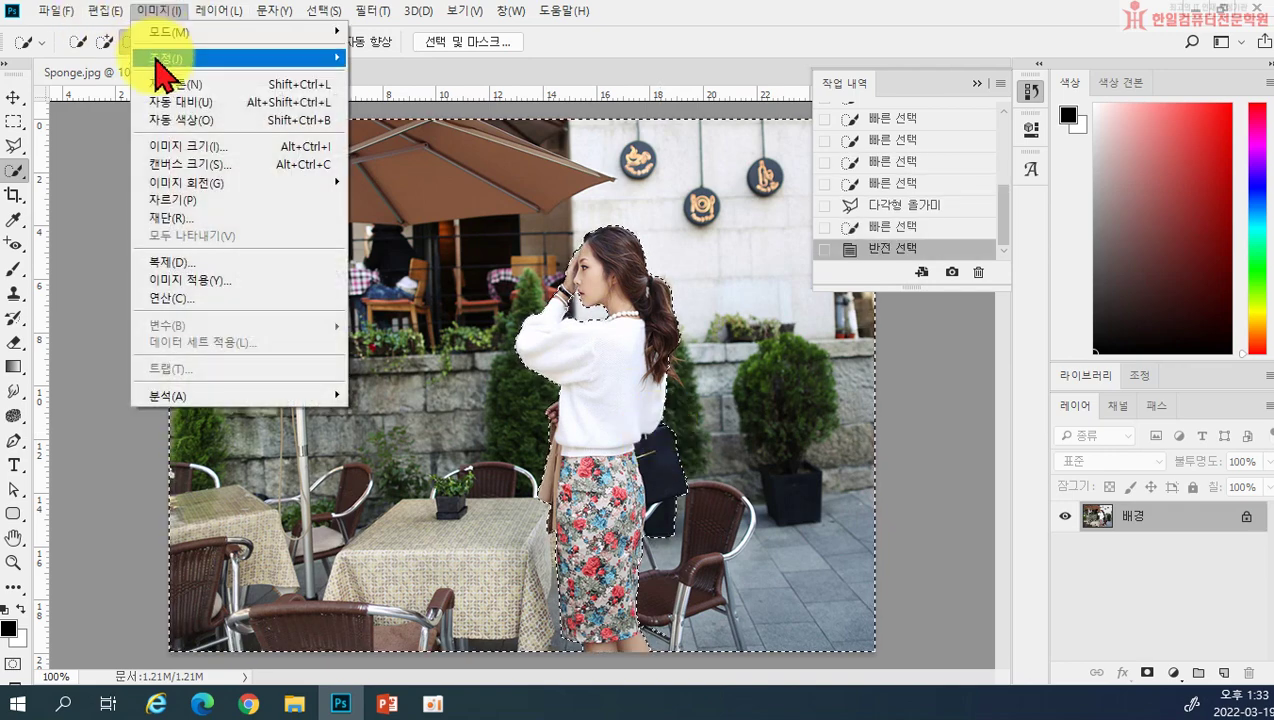
{"action": "mouse_move", "coordinate": [162, 57]}
{"action": "left_click", "coordinate": [385, 191]}
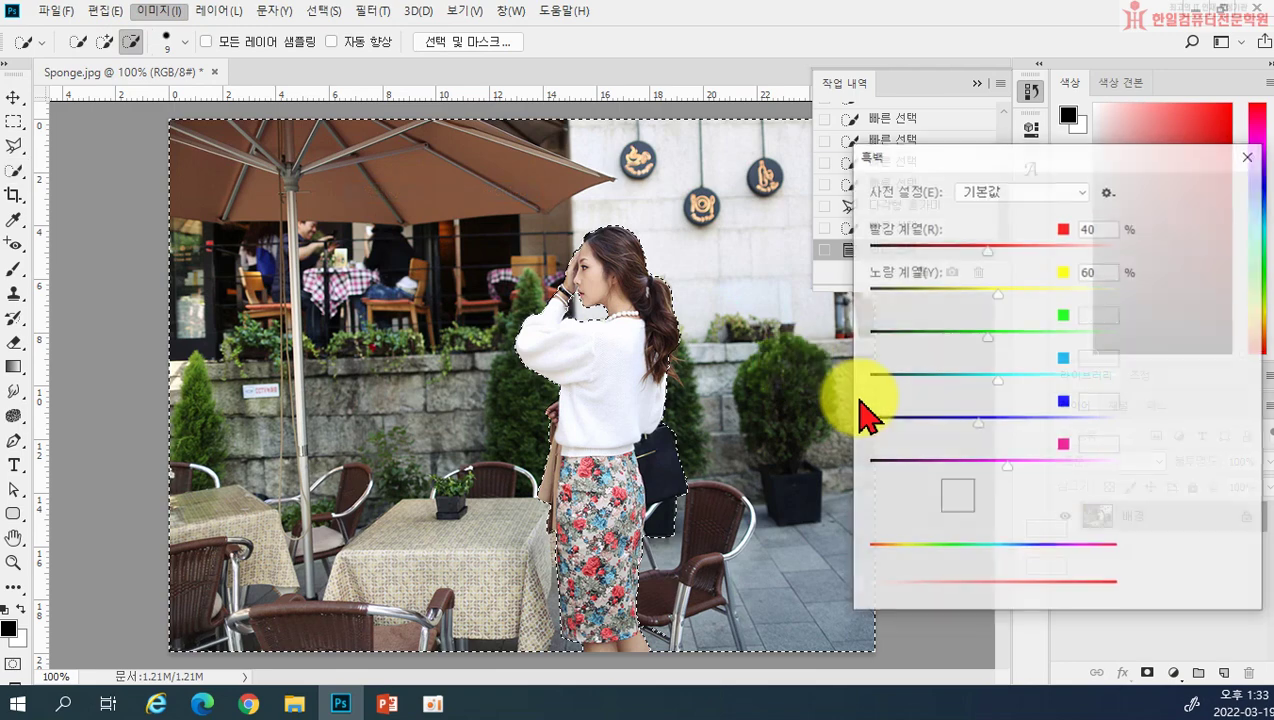
{"action": "left_click_drag", "start_coordinate": [994, 252], "coordinate": [970, 251]}
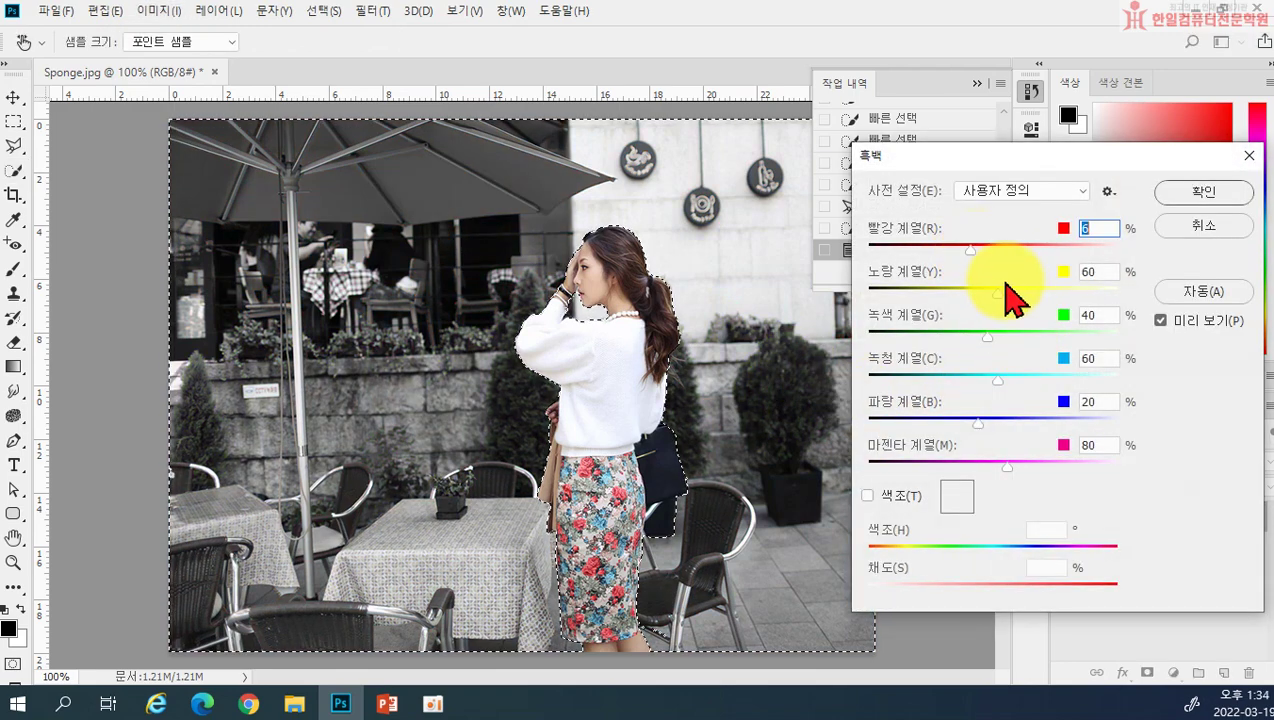
{"action": "left_click", "coordinate": [1180, 194]}
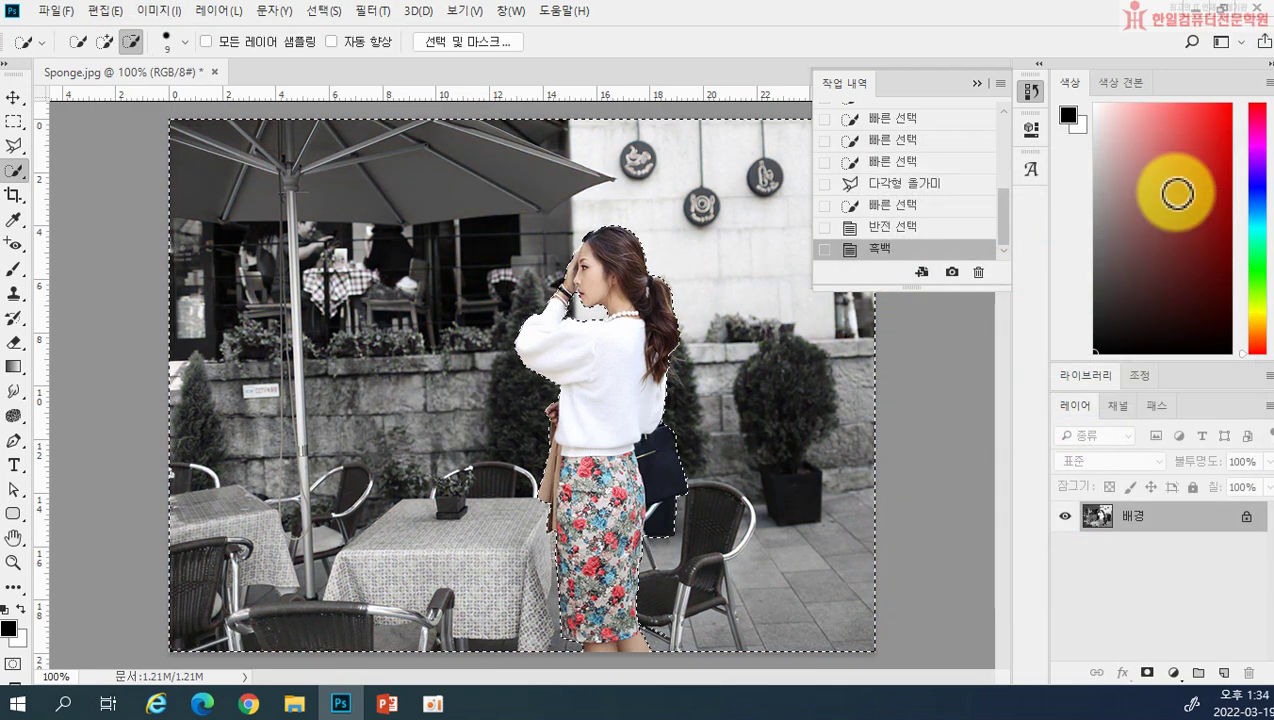
{"action": "key", "text": "ctrl+d"}
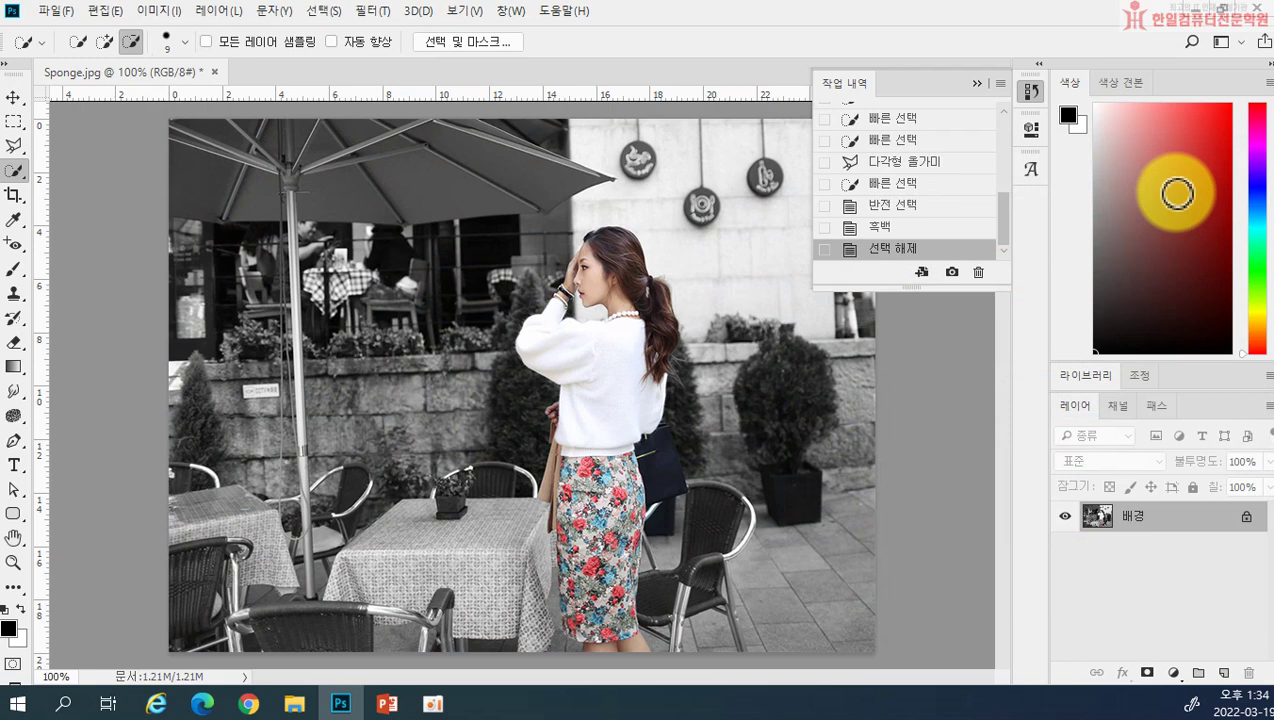
Revert the Sponge photo to its original opening snapshot in the history
{"action": "left_click", "coordinate": [158, 12]}
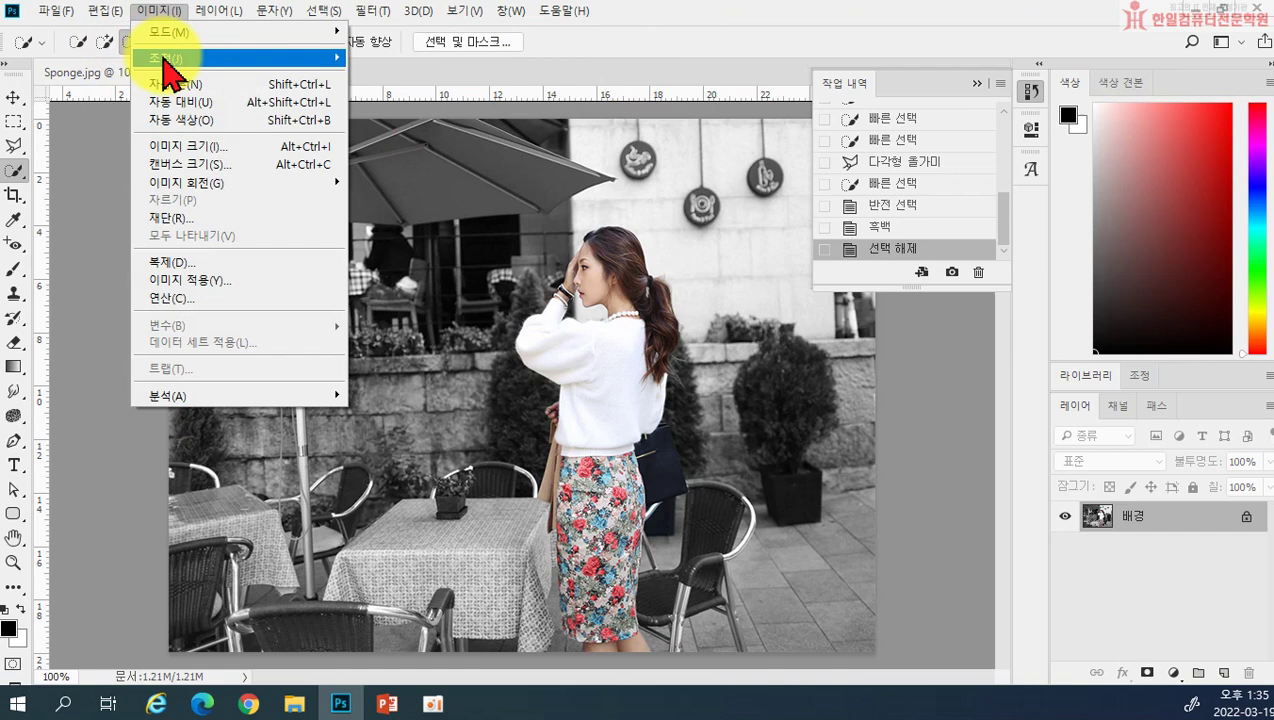
{"action": "mouse_move", "coordinate": [165, 60]}
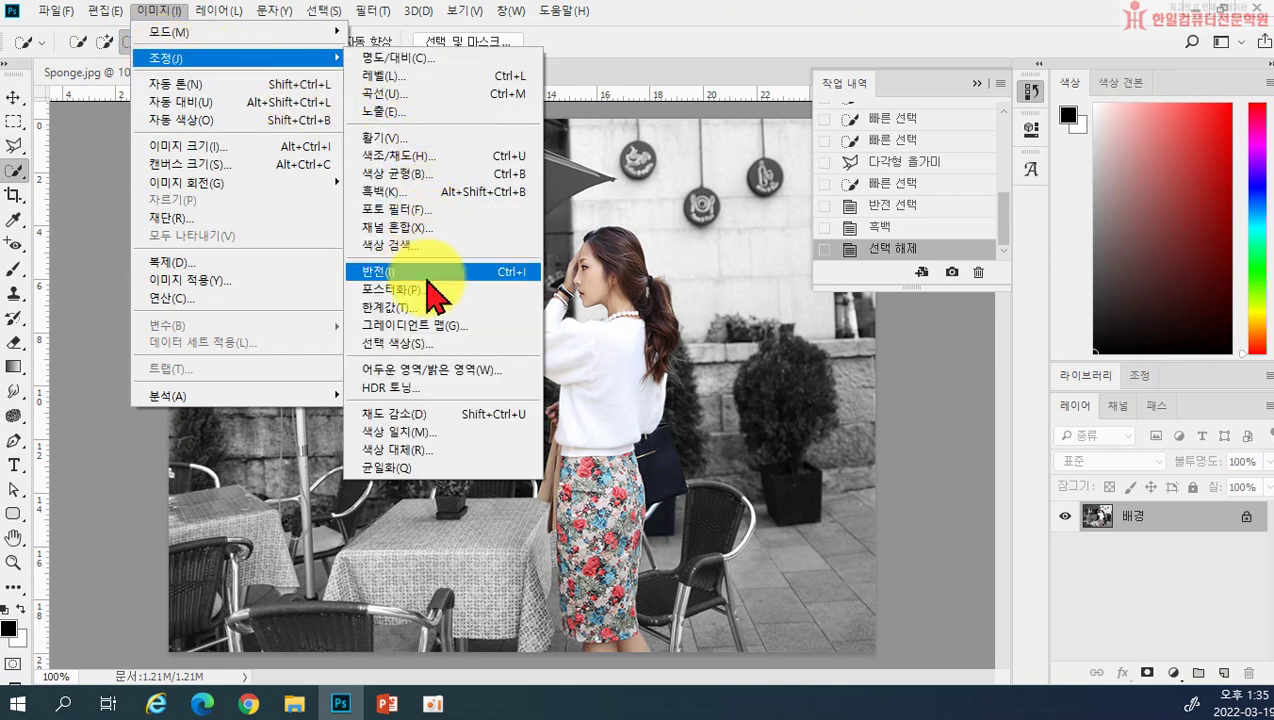
{"action": "left_click", "coordinate": [947, 45]}
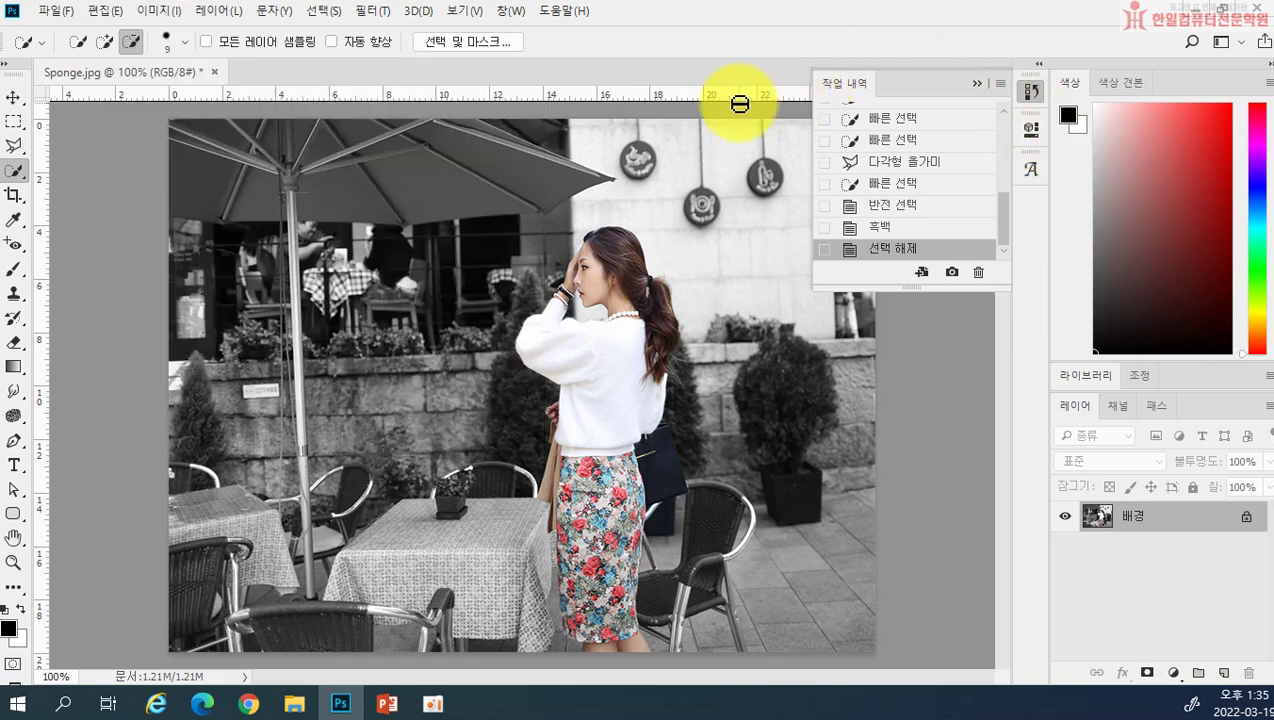
{"action": "scroll", "coordinate": [910, 190], "scroll_direction": "up", "scroll_amount": 5}
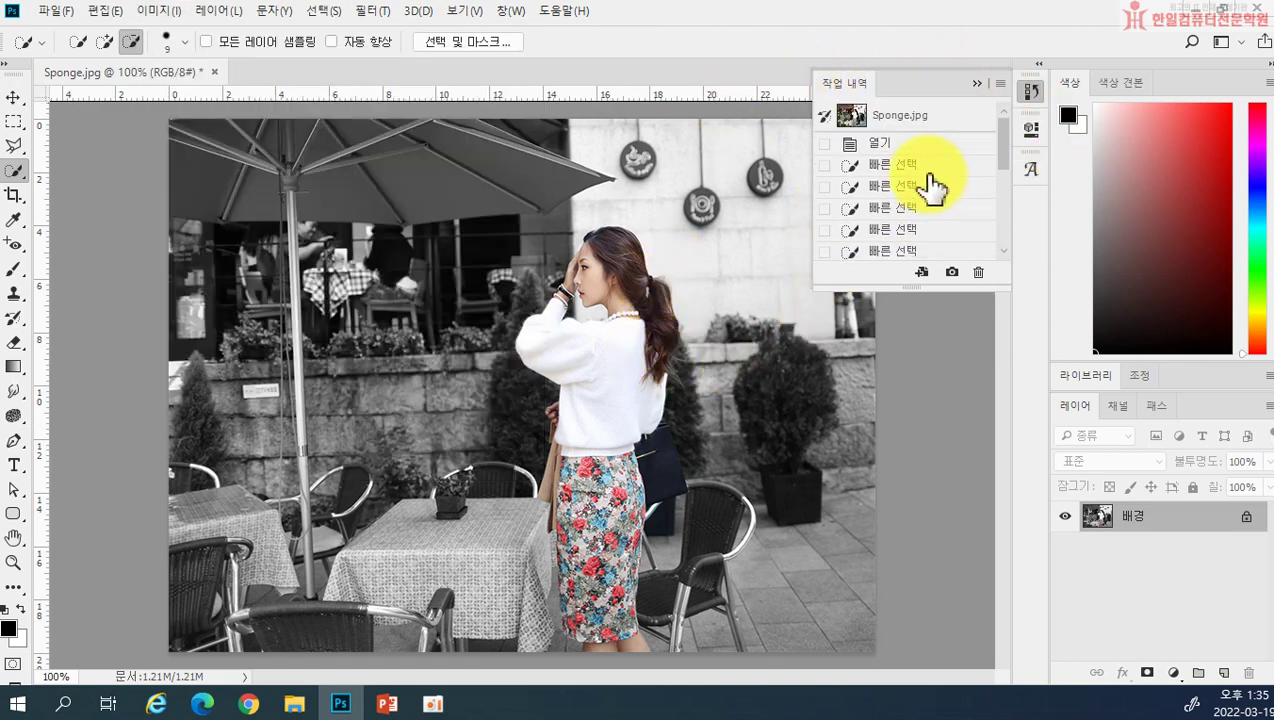
{"action": "left_click", "coordinate": [890, 118]}
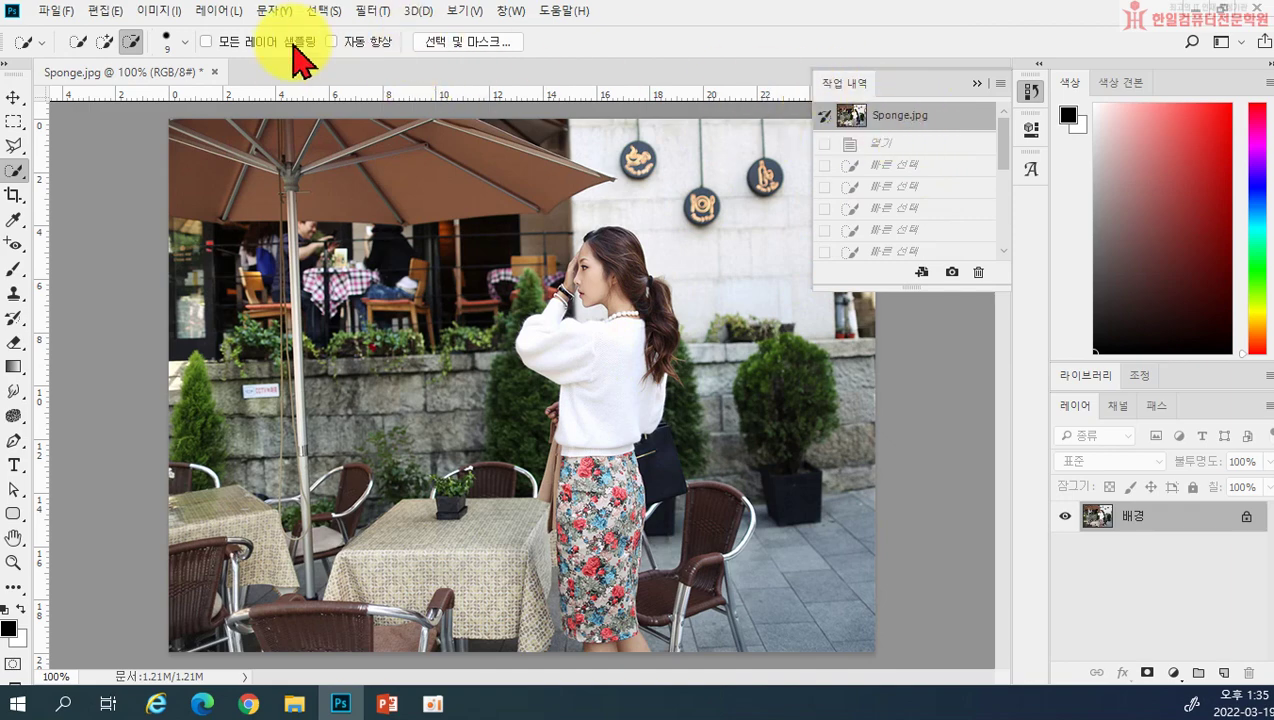
Start a Photo Filter adjustment on the Sponge photo with the custom brown-orange filter color ac6501
{"action": "left_click", "coordinate": [155, 12]}
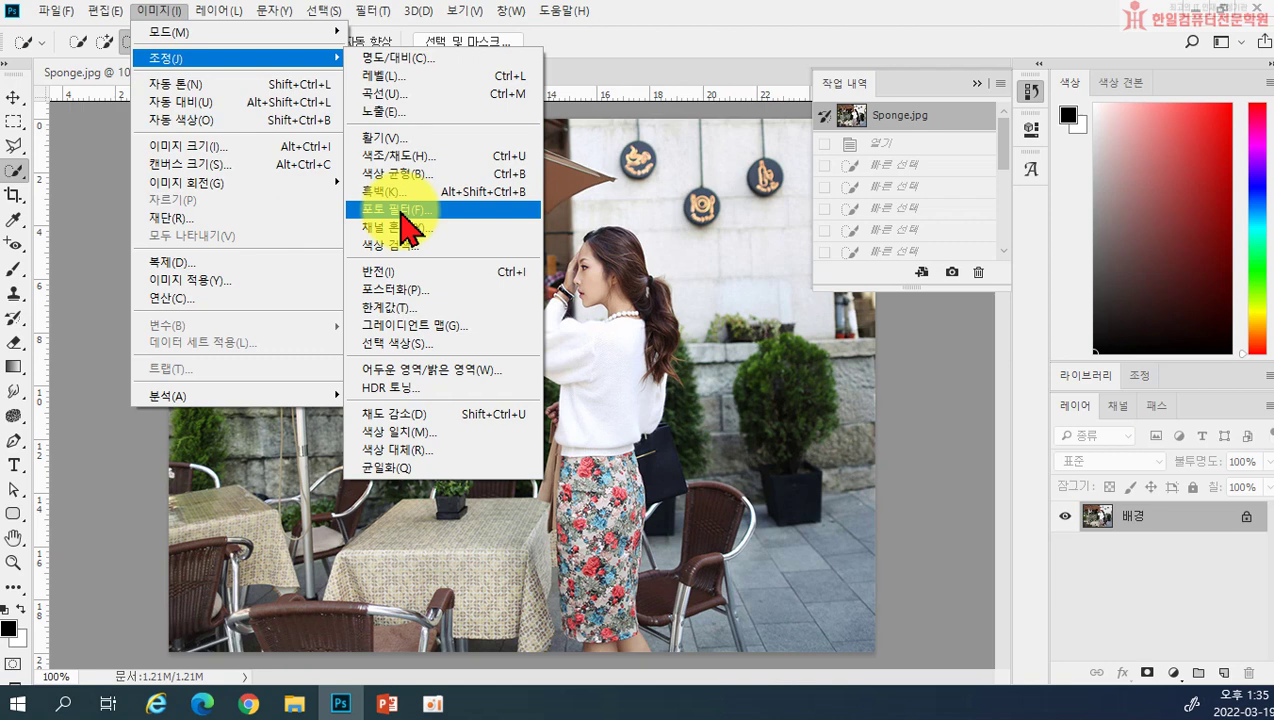
{"action": "left_click", "coordinate": [405, 210]}
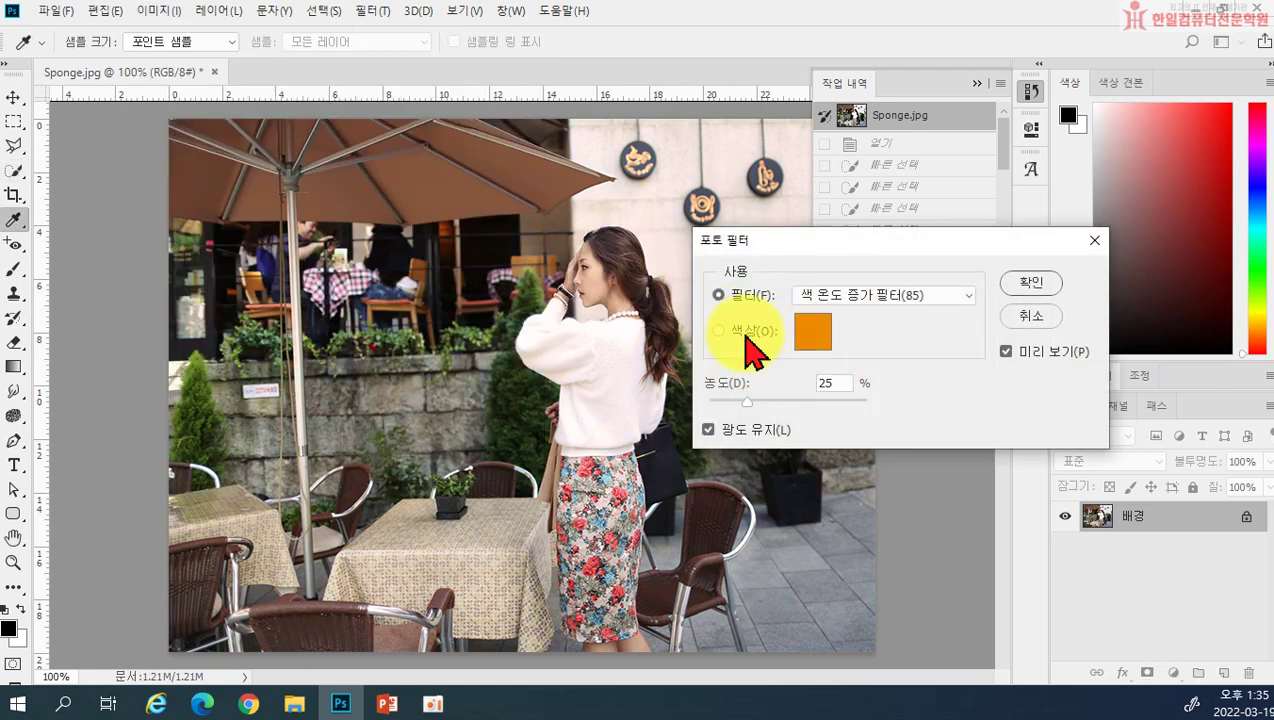
{"action": "left_click", "coordinate": [814, 346]}
{"action": "left_click_drag", "start_coordinate": [940, 370], "coordinate": [956, 404]}
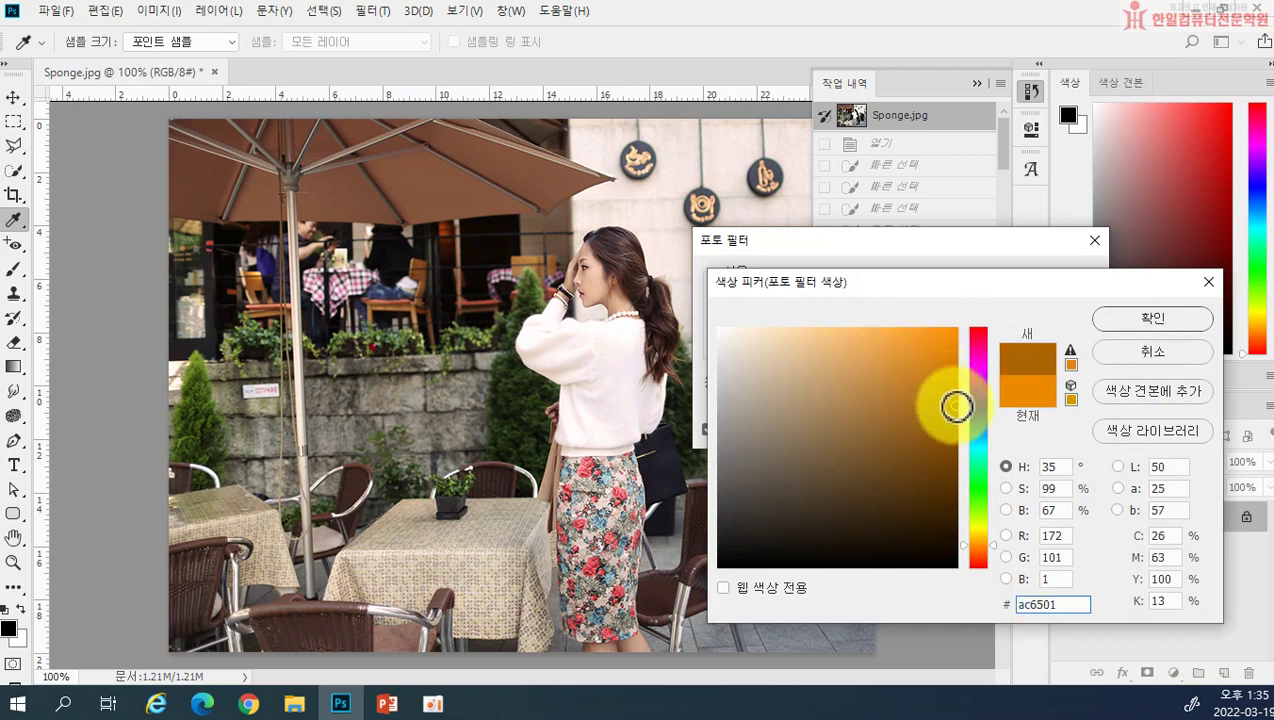
{"action": "left_click", "coordinate": [1153, 322]}
Try a blue filter color, 318ae6, in the Photo Filter with the density at 68%
{"action": "left_click", "coordinate": [820, 360]}
{"action": "left_click", "coordinate": [979, 428]}
{"action": "left_click_drag", "start_coordinate": [941, 398], "coordinate": [910, 351]}
{"action": "left_click", "coordinate": [1160, 320]}
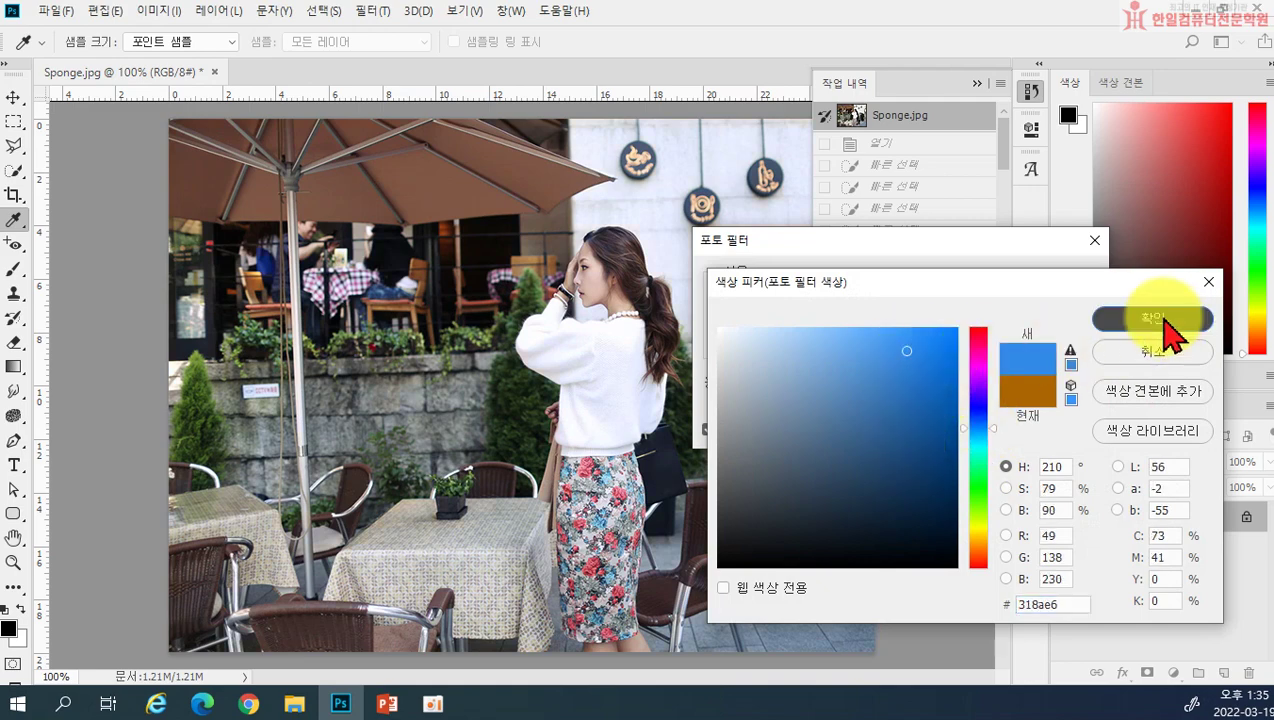
{"action": "left_click_drag", "start_coordinate": [770, 397], "coordinate": [816, 401]}
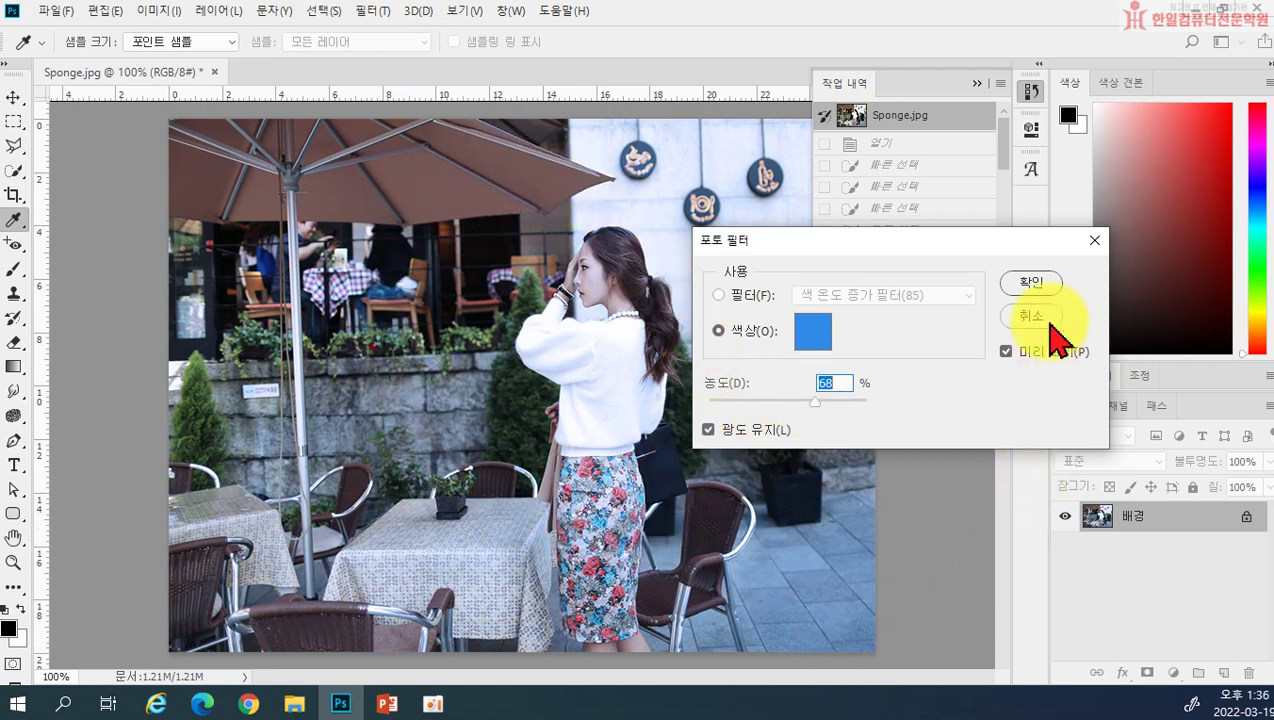
Change the filter color to warm orange e6a431, set the density to 28%, and apply the Photo Filter
{"action": "left_click", "coordinate": [812, 331]}
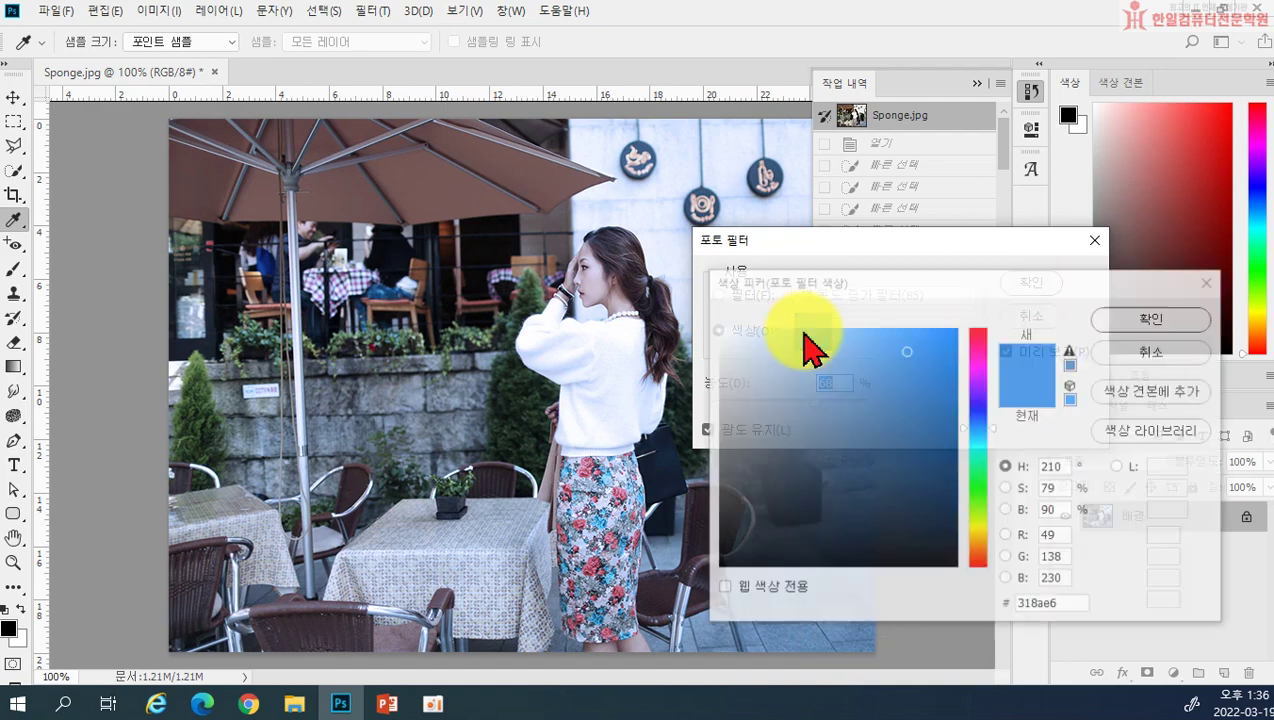
{"action": "left_click", "coordinate": [971, 349]}
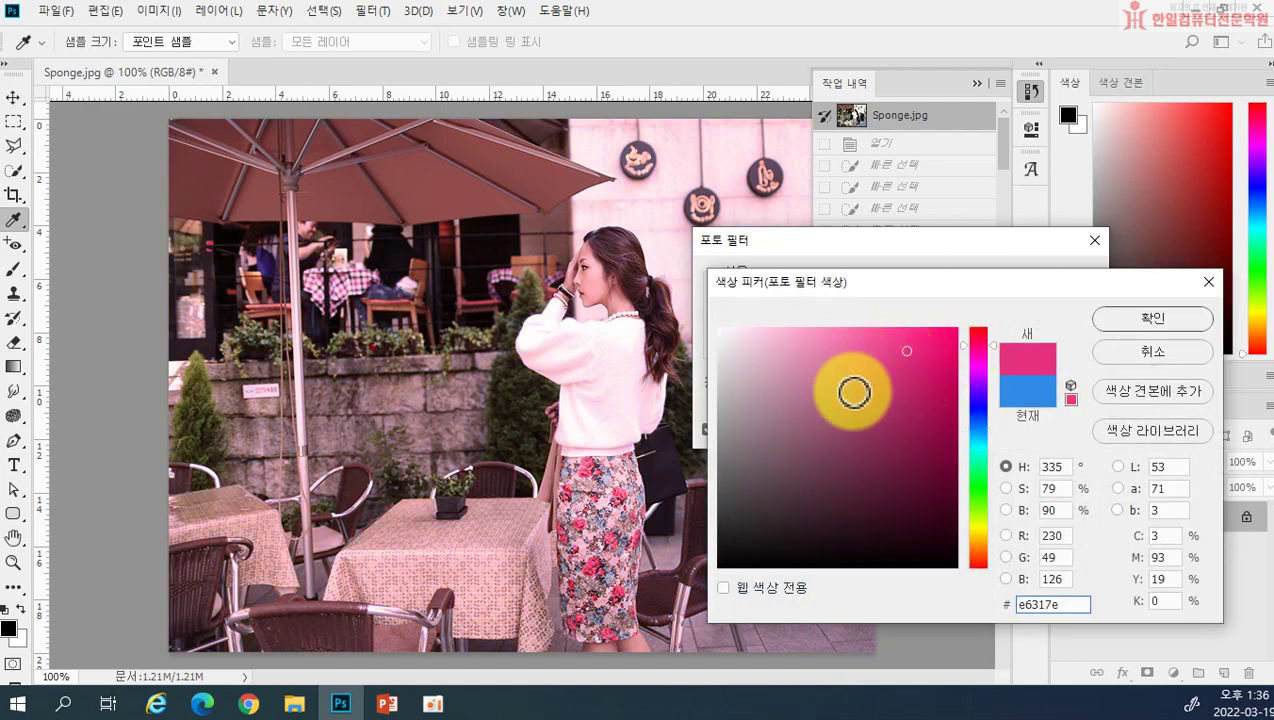
{"action": "left_click", "coordinate": [978, 542]}
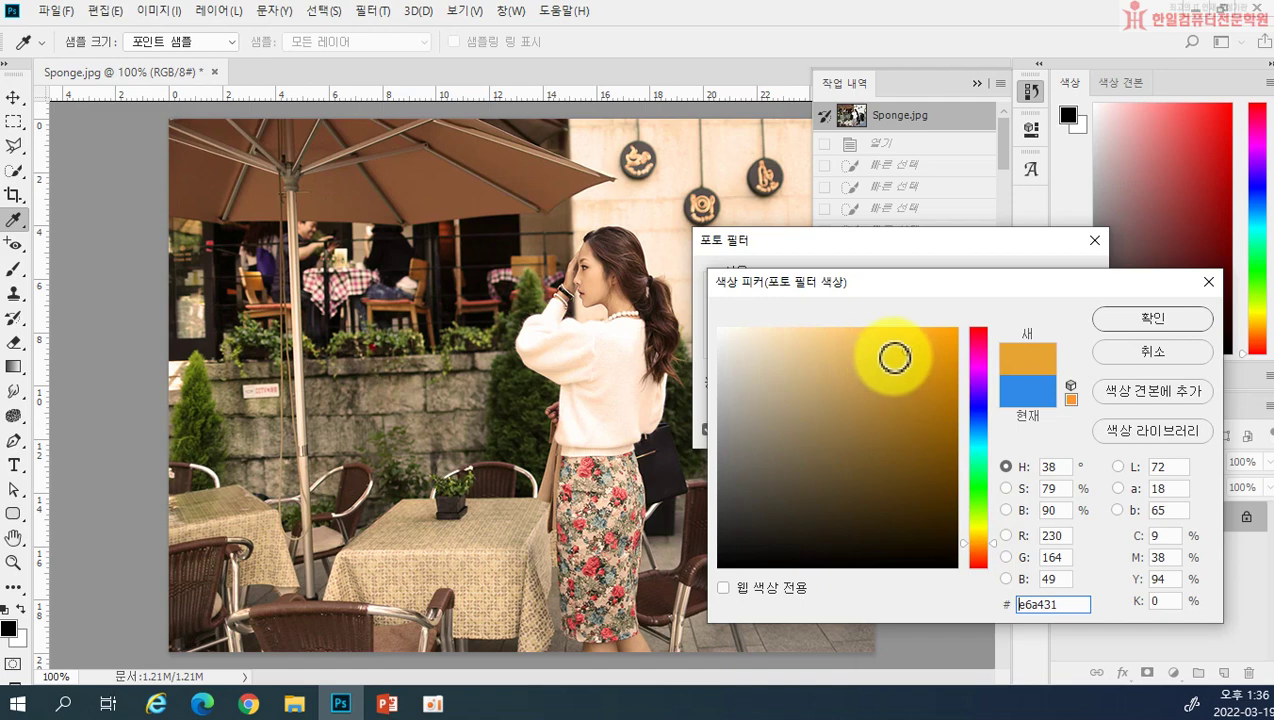
{"action": "left_click", "coordinate": [1131, 322]}
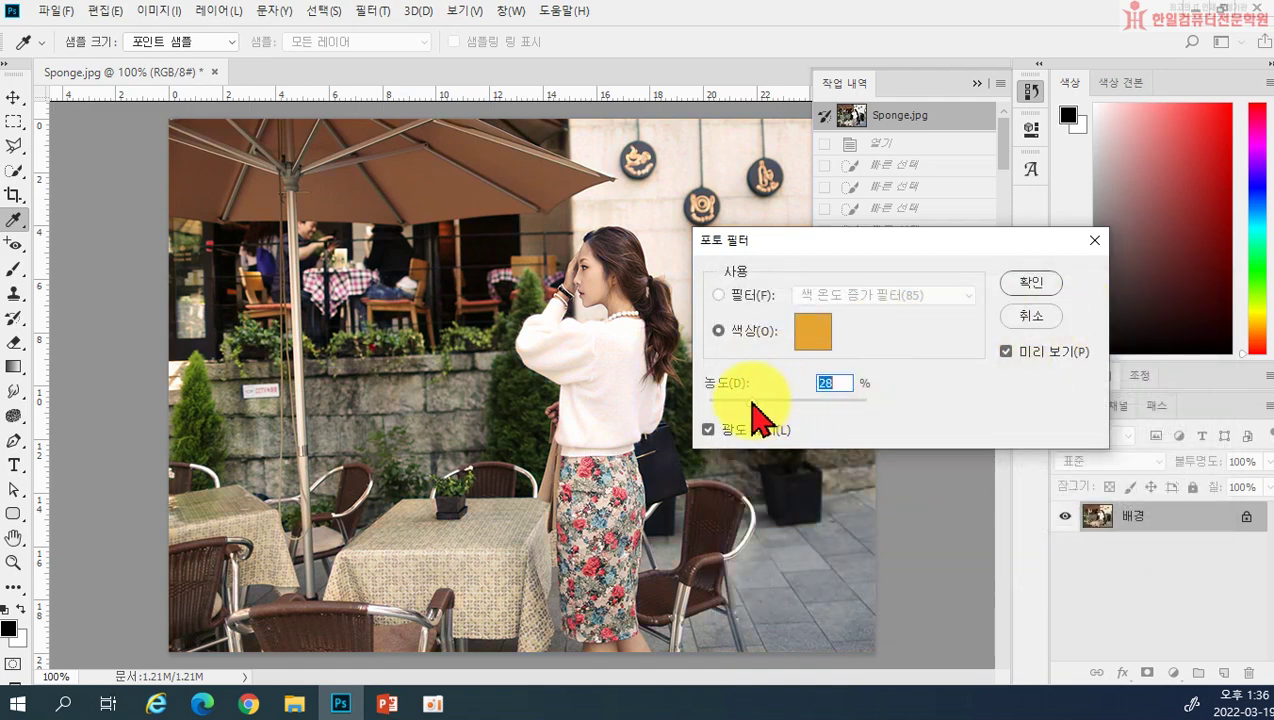
{"action": "left_click", "coordinate": [1031, 283]}
{"action": "key", "text": "w"}
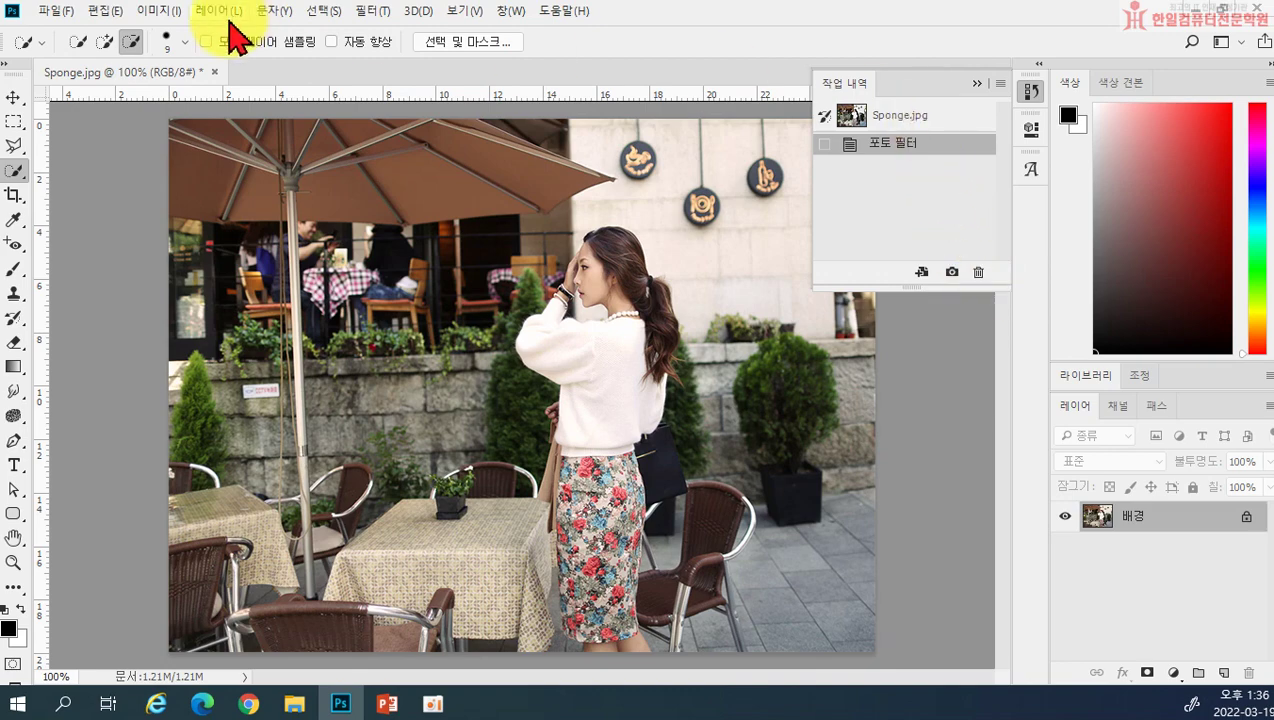
Collapse the history list and close the Sponge photo without saving its changes
{"action": "left_click", "coordinate": [160, 11]}
{"action": "mouse_move", "coordinate": [180, 60]}
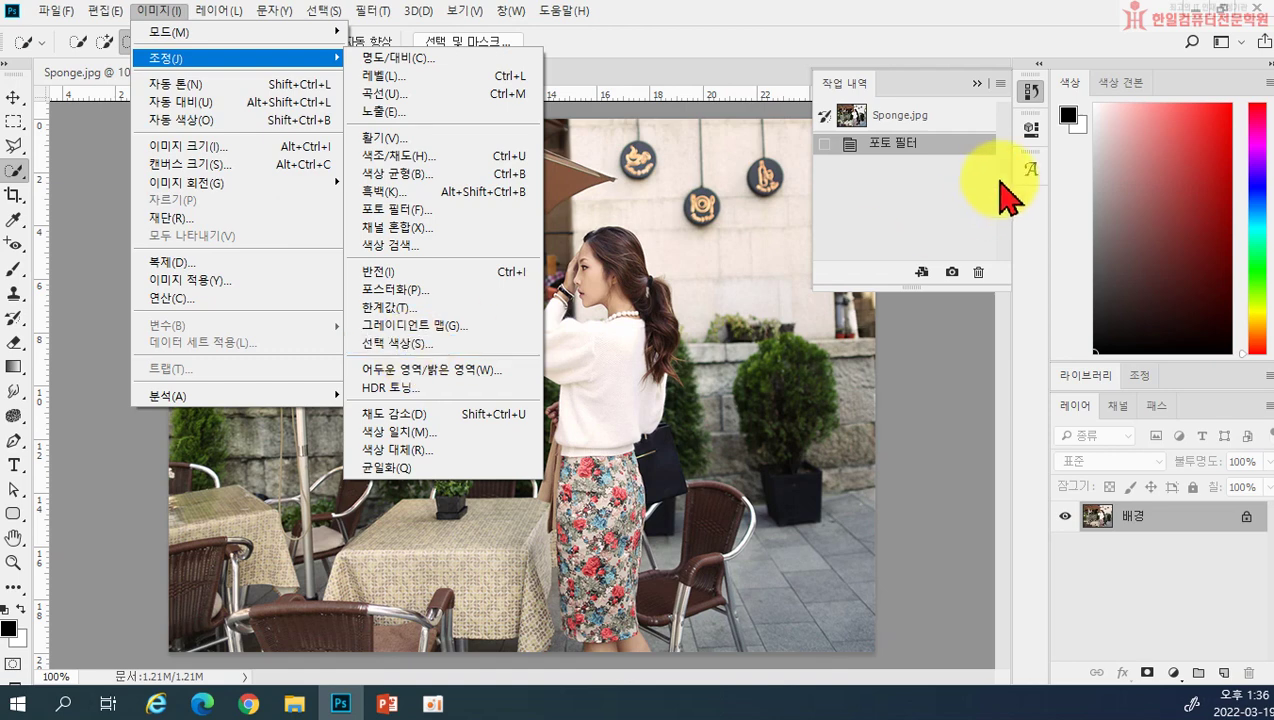
{"action": "left_click", "coordinate": [985, 106]}
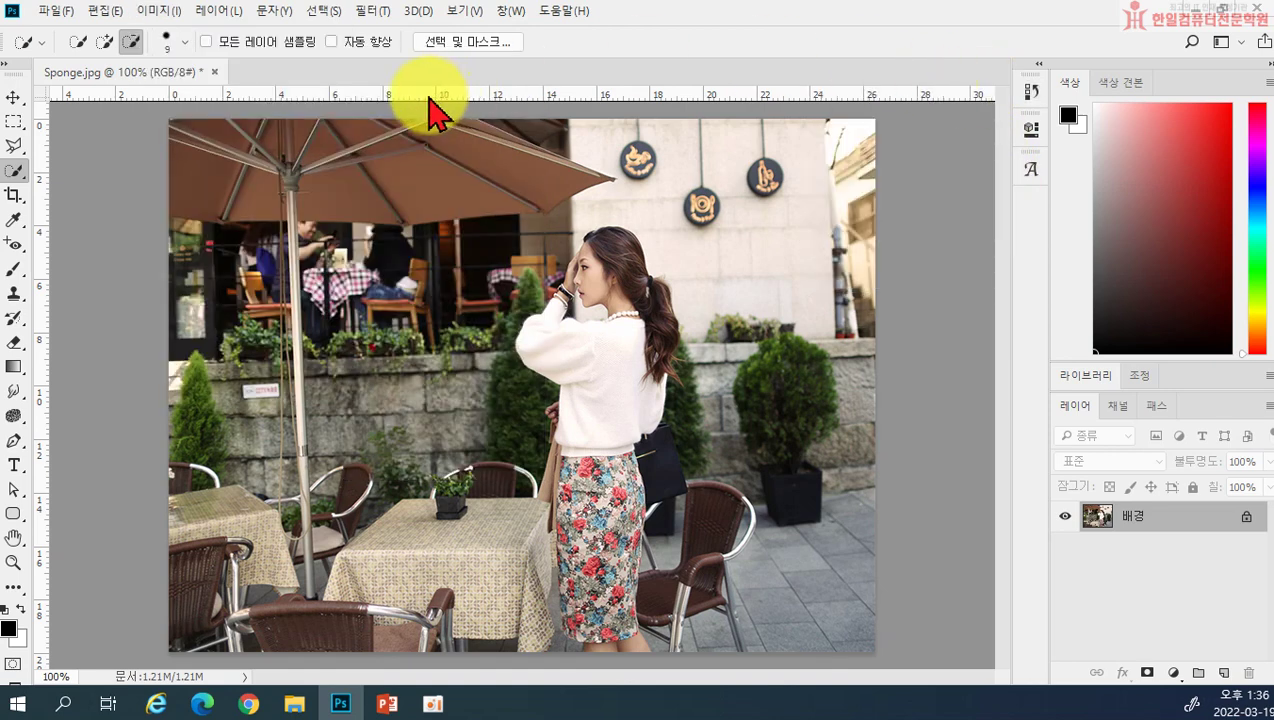
{"action": "left_click", "coordinate": [213, 72]}
{"action": "left_click", "coordinate": [648, 276]}
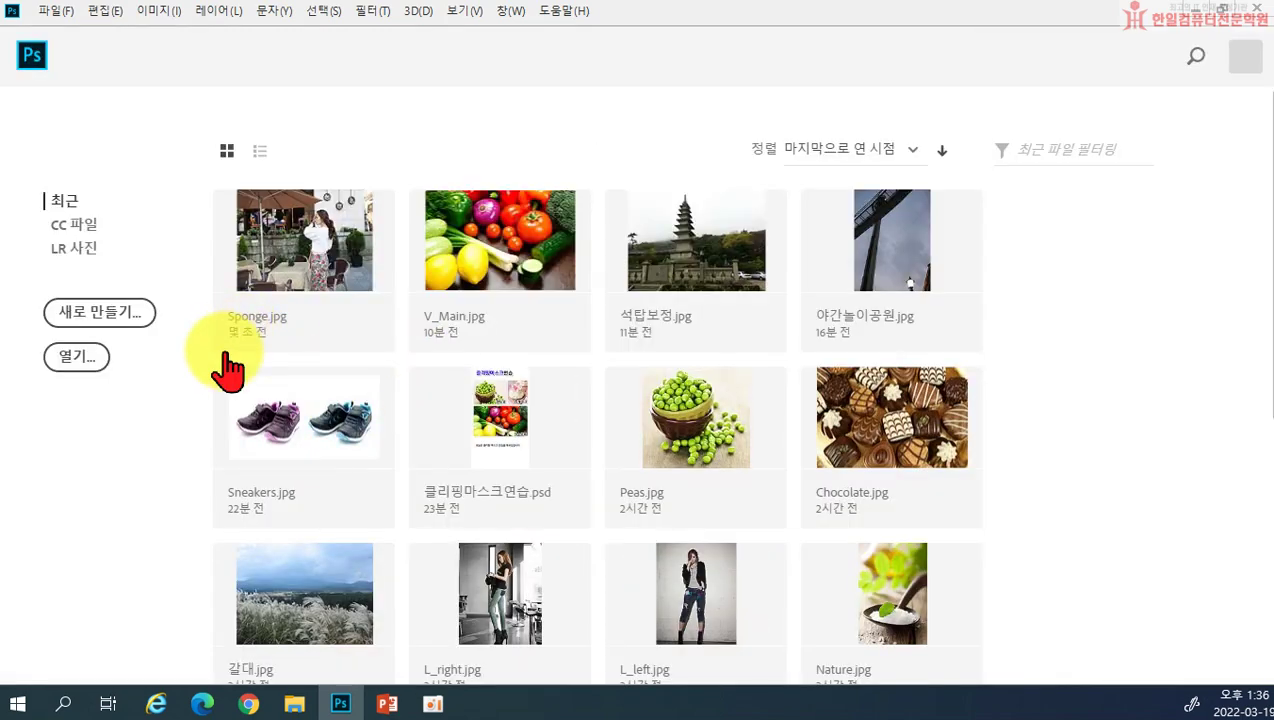
Open the 경복궁 photo from the 0. 실전 포토샵 folder
{"action": "left_click", "coordinate": [76, 357]}
{"action": "scroll", "coordinate": [796, 313], "scroll_direction": "down", "scroll_amount": 10}
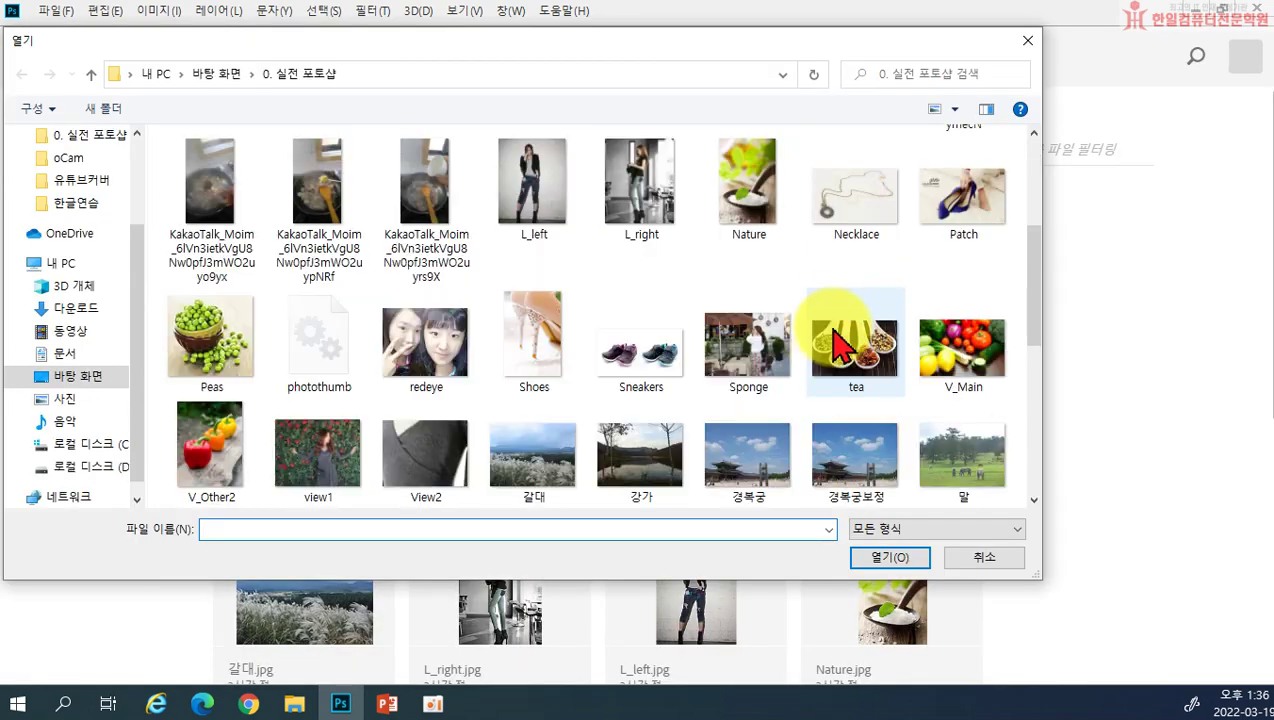
{"action": "scroll", "coordinate": [818, 405], "scroll_direction": "up", "scroll_amount": 2}
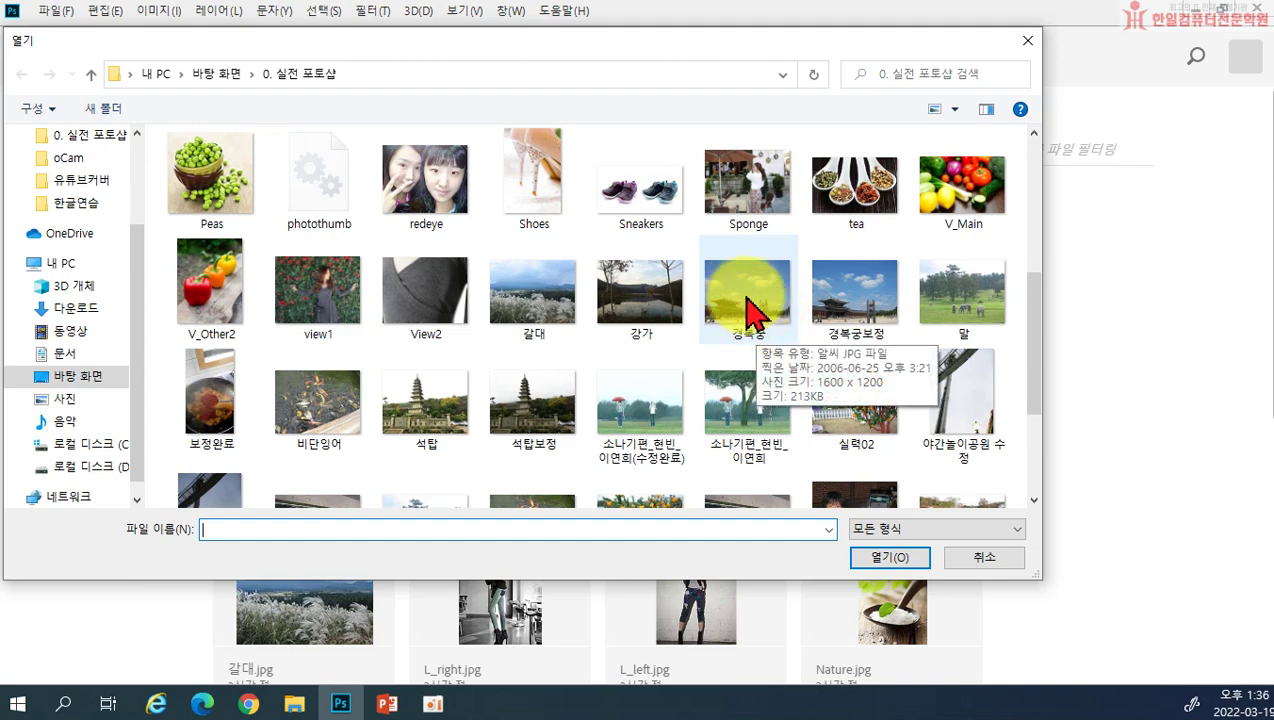
{"action": "left_click", "coordinate": [757, 314]}
{"action": "double_click", "coordinate": [757, 314]}
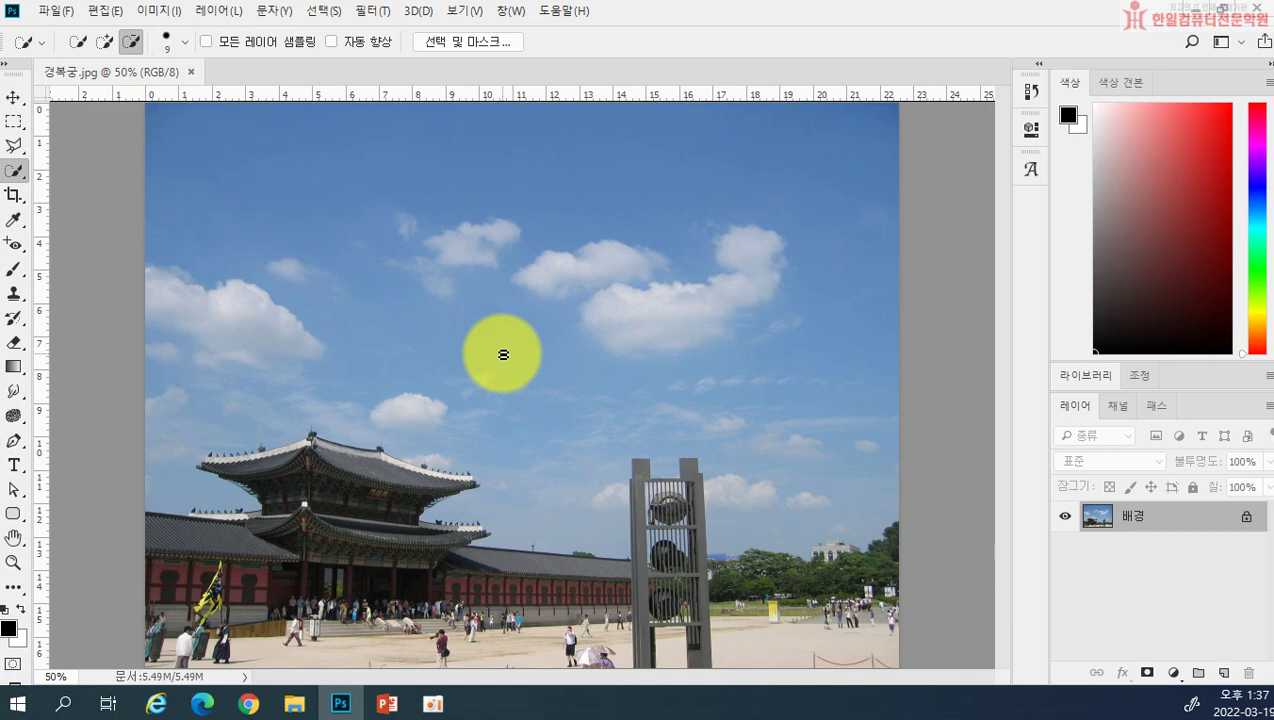
Apply Selective Color to the photo's blues (파랑 계열) with cyan +93%, magenta +78% and yellow -34%
{"action": "left_click", "coordinate": [153, 12]}
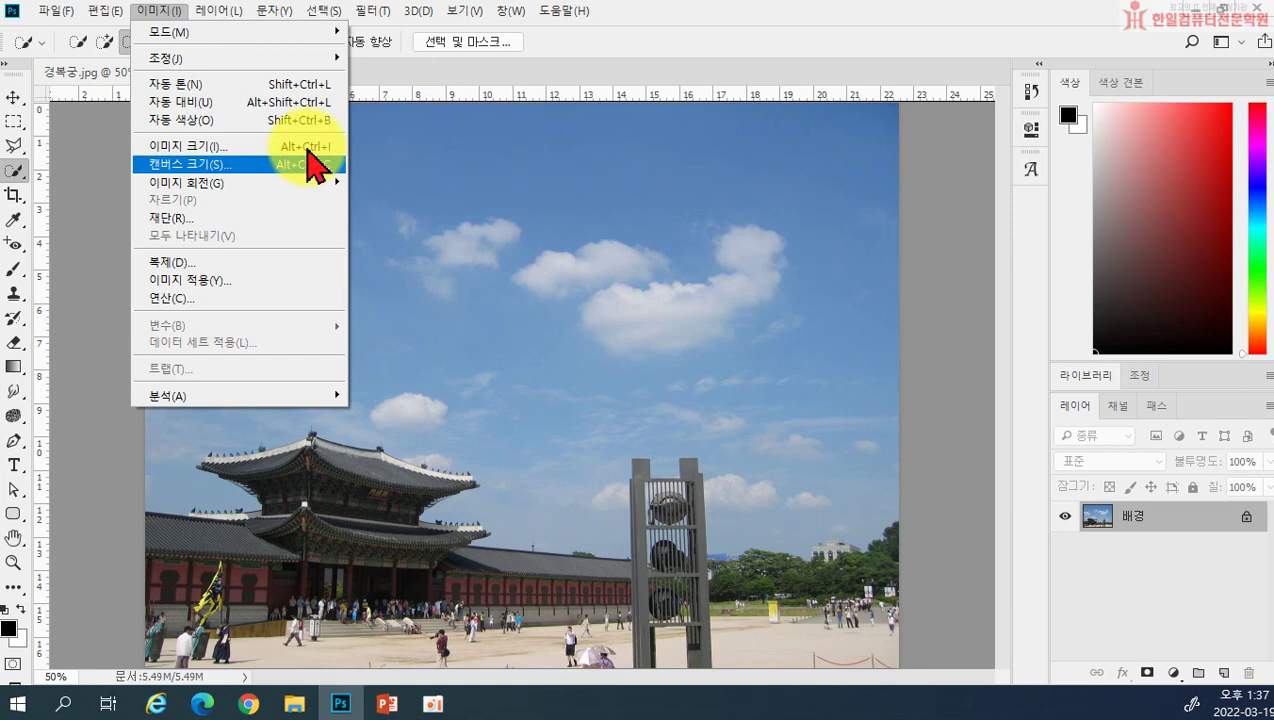
{"action": "mouse_move", "coordinate": [293, 57]}
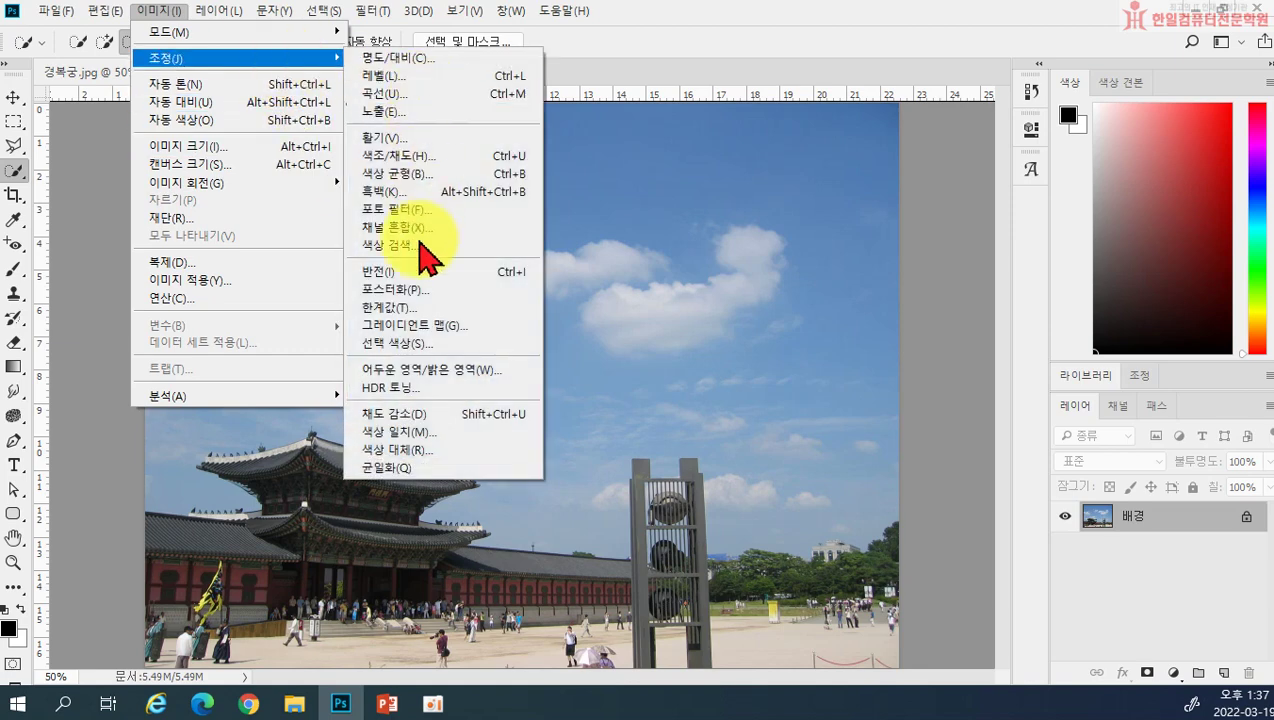
{"action": "left_click", "coordinate": [432, 344]}
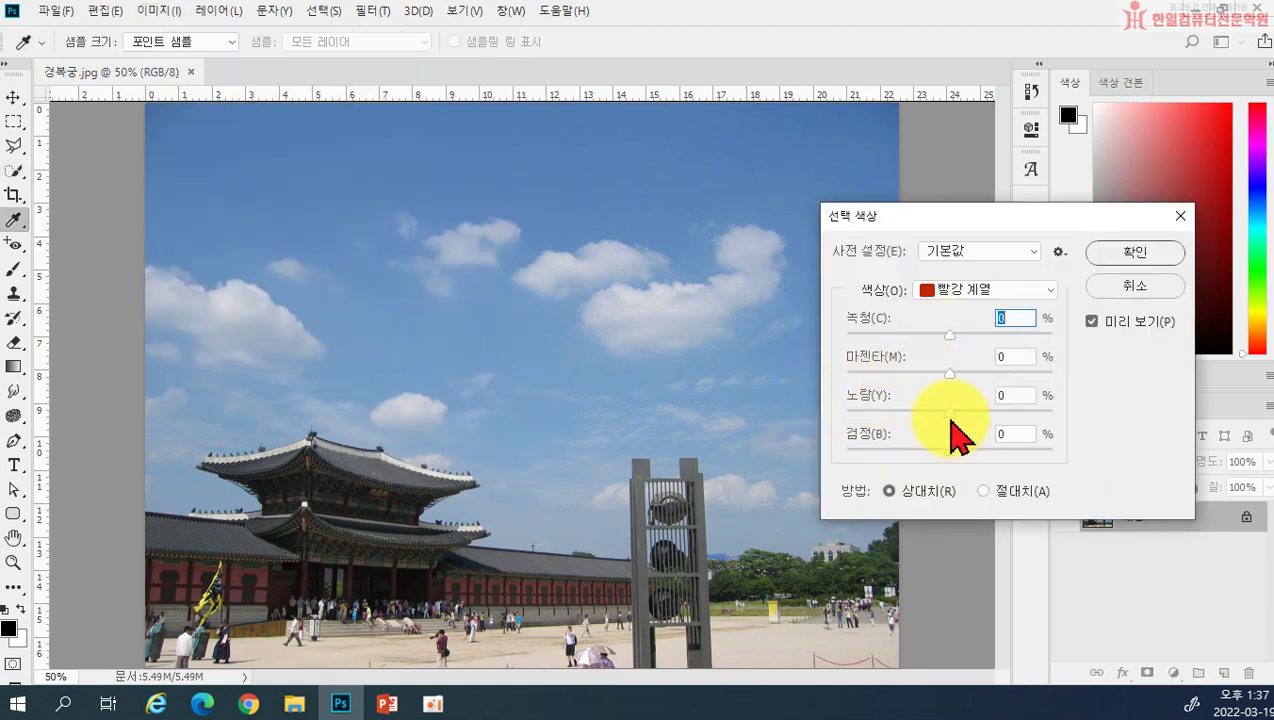
{"action": "left_click", "coordinate": [952, 291]}
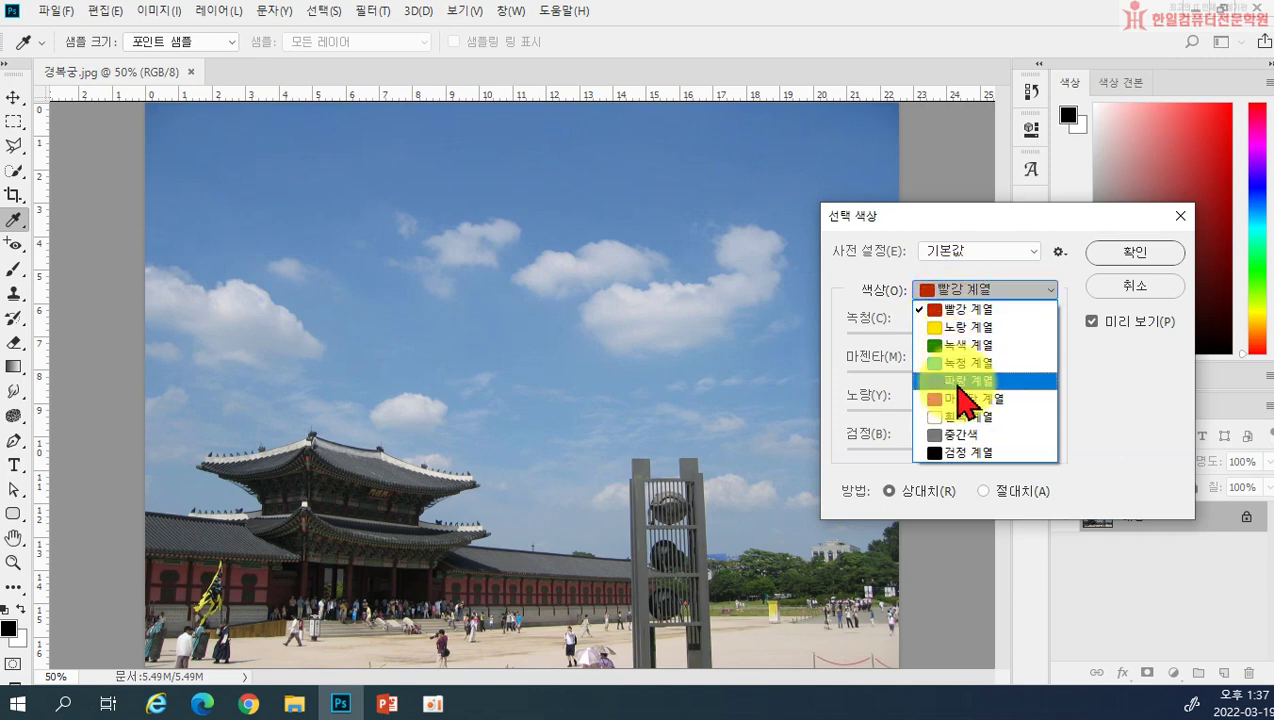
{"action": "left_click", "coordinate": [958, 382]}
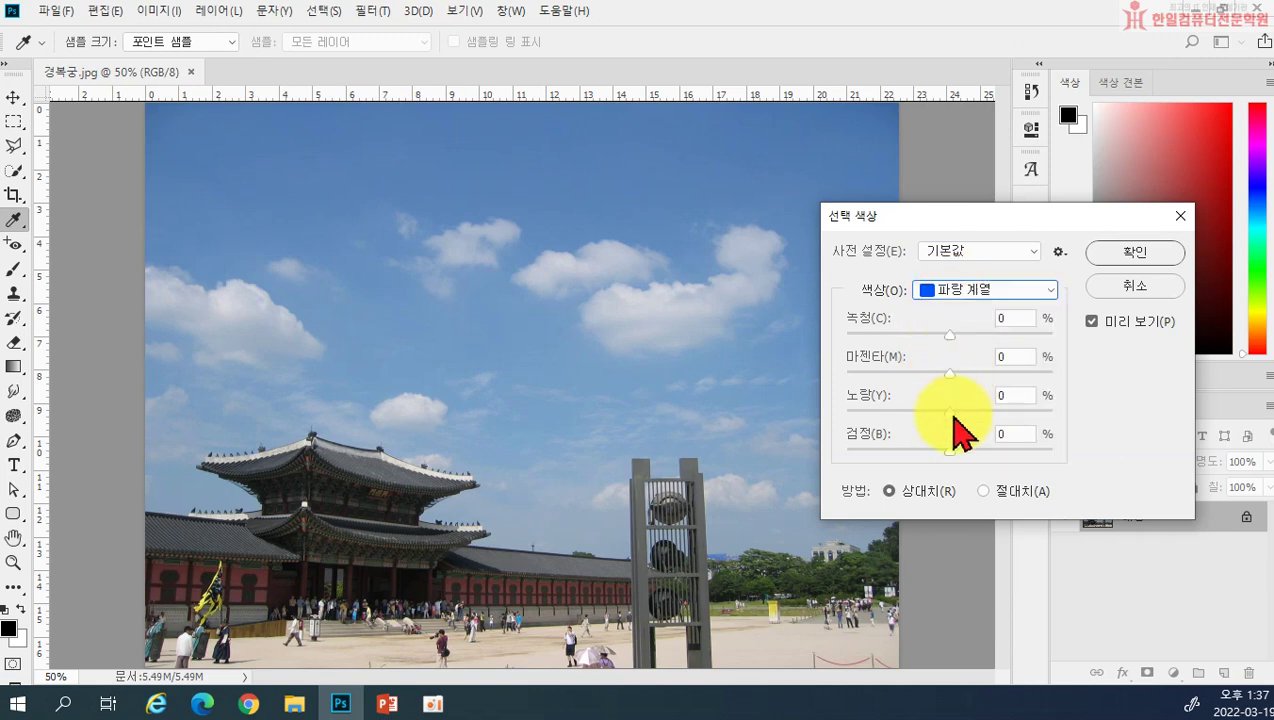
{"action": "left_click_drag", "start_coordinate": [975, 340], "coordinate": [1048, 336]}
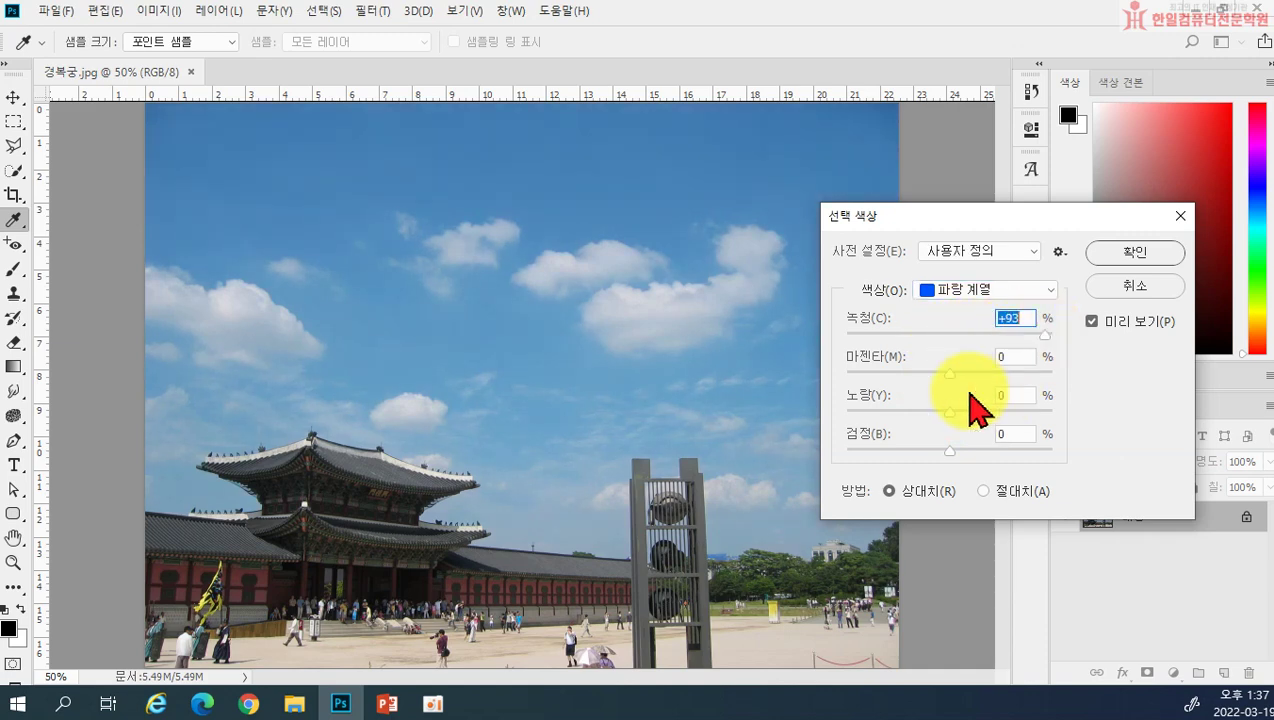
{"action": "left_click_drag", "start_coordinate": [958, 374], "coordinate": [1011, 374]}
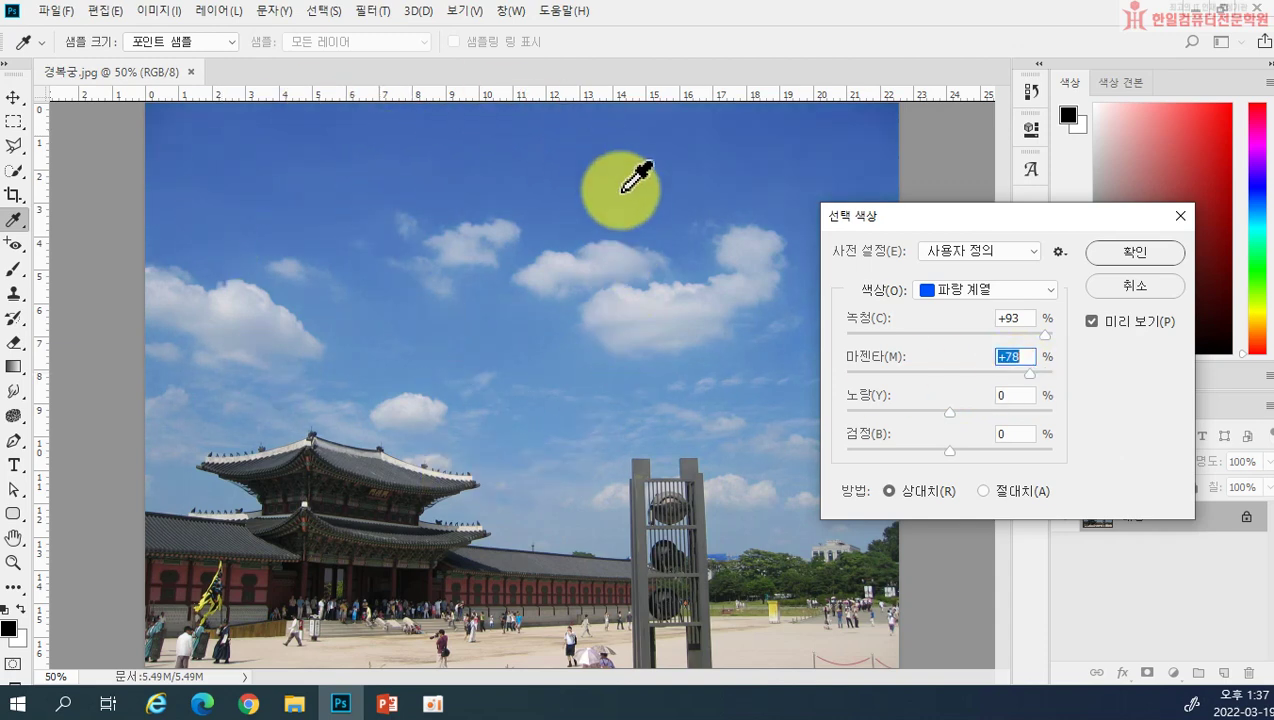
{"action": "left_click_drag", "start_coordinate": [950, 411], "coordinate": [914, 410]}
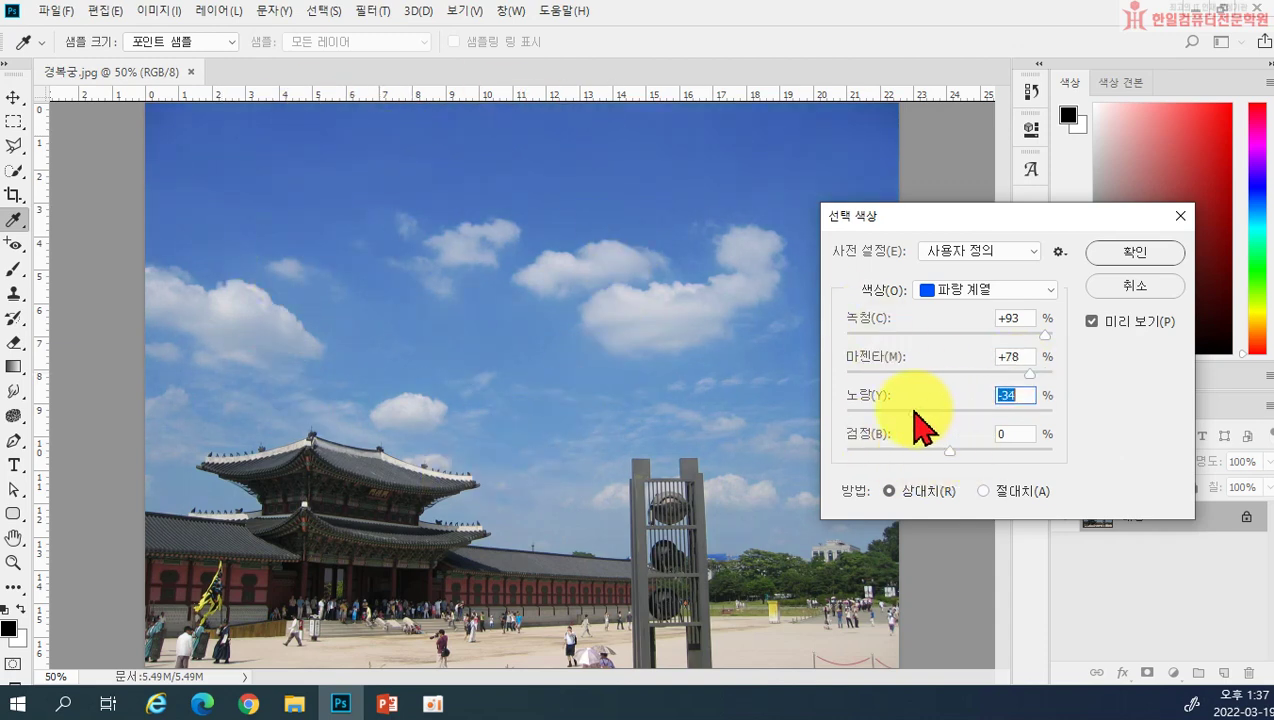
{"action": "left_click", "coordinate": [1135, 256]}
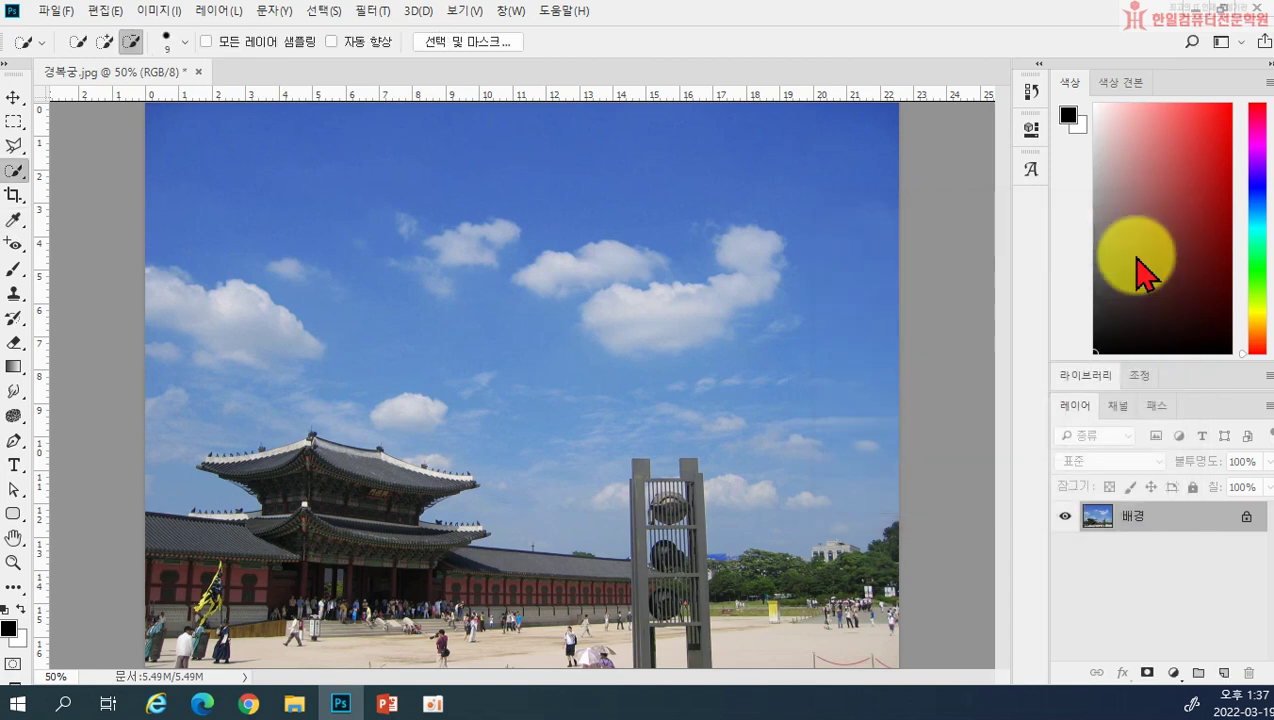
Compare the original 경복궁 photo with its Selective Color version by switching between history states, finishing on the adjusted one
{"action": "left_click", "coordinate": [1030, 91]}
{"action": "left_click", "coordinate": [945, 118]}
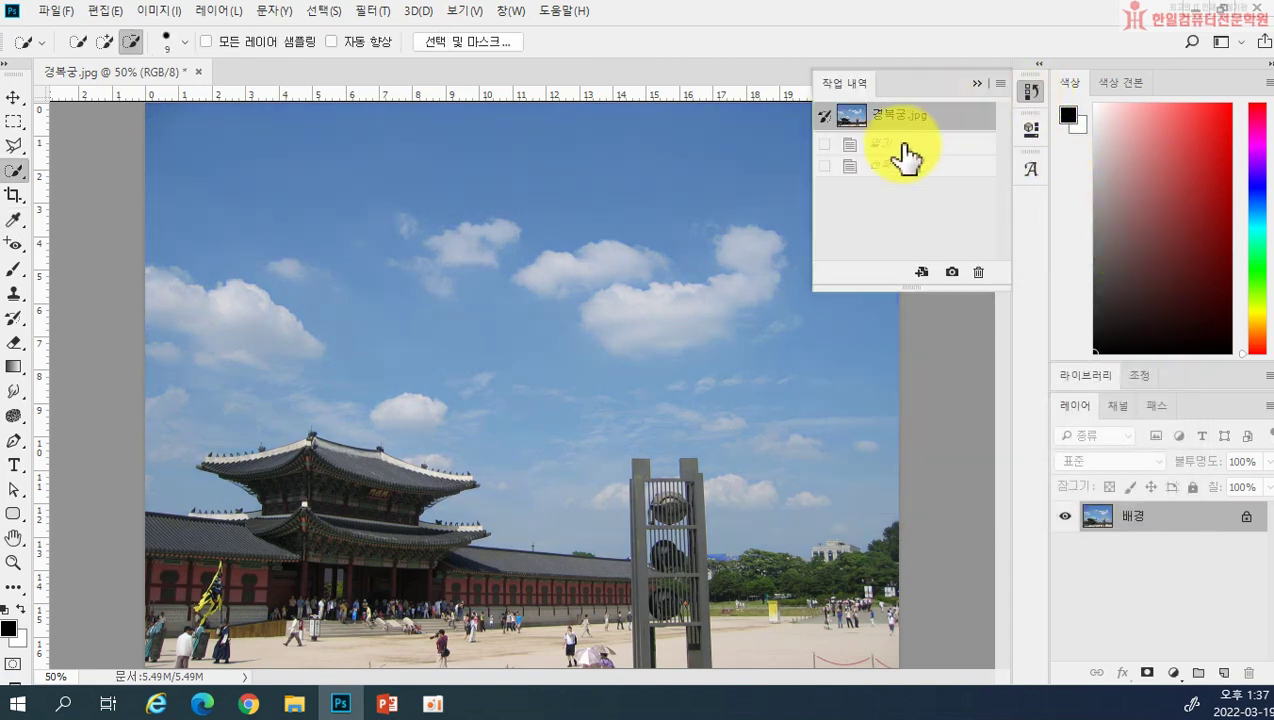
{"action": "left_click", "coordinate": [880, 168]}
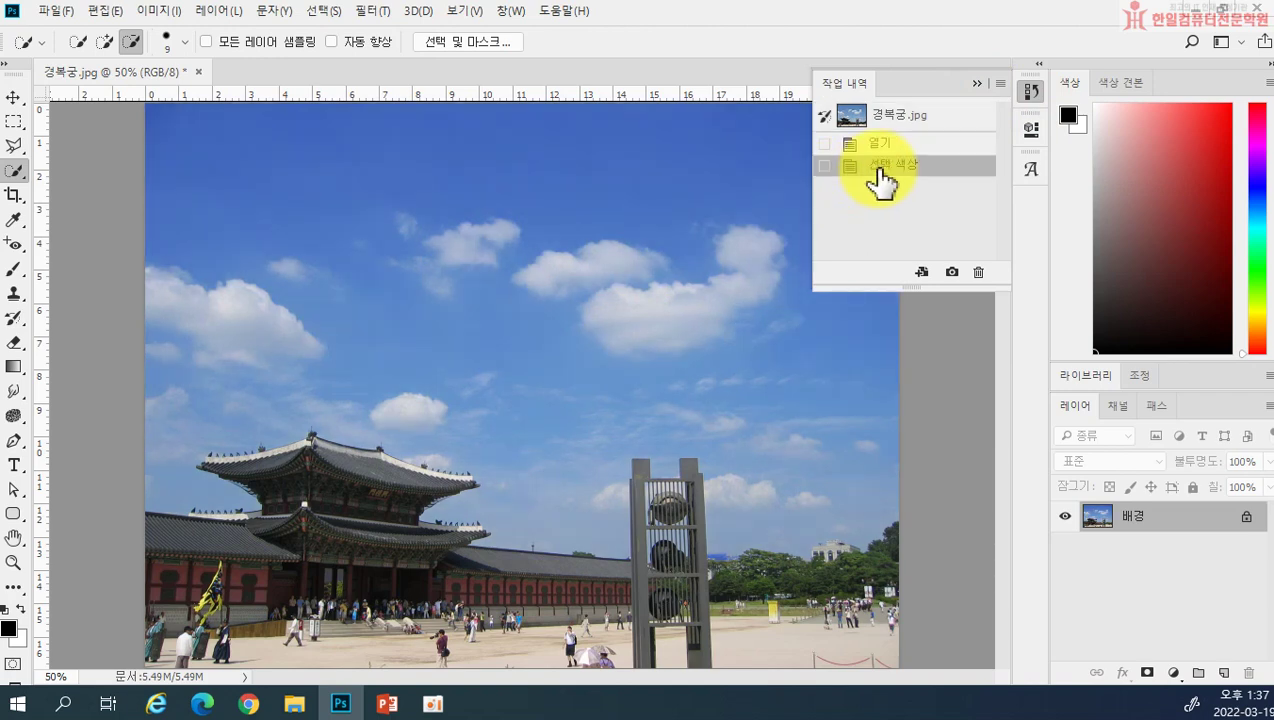
{"action": "left_click", "coordinate": [893, 122]}
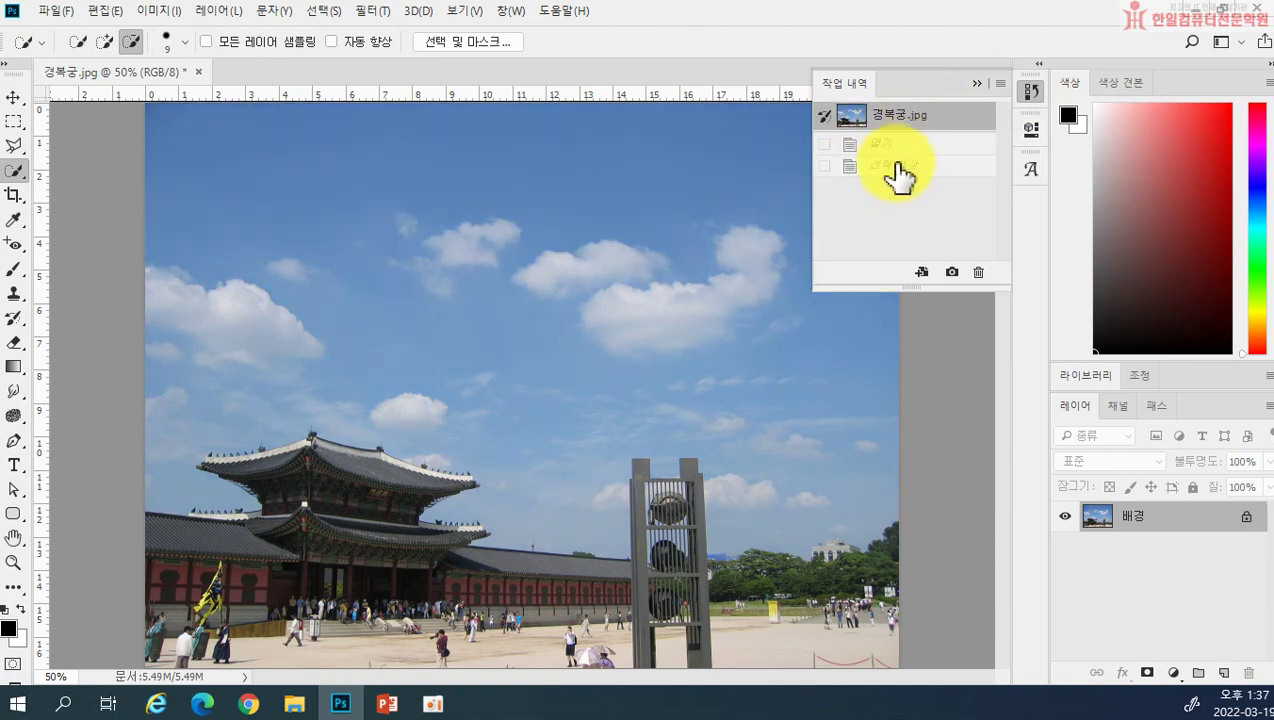
{"action": "left_click", "coordinate": [905, 168]}
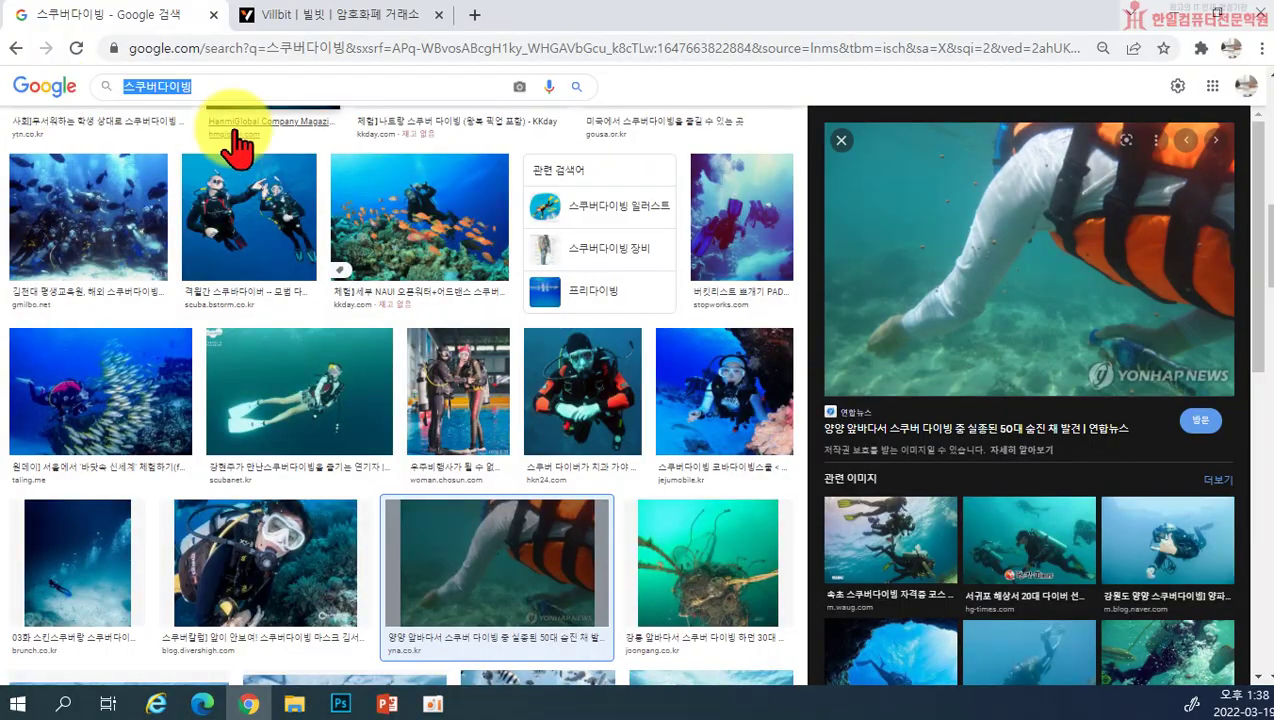
Switch to Chrome, search Google Images for 마젠타 and narrow the results to 팬톤
{"action": "type", "text": "마젠"}
{"action": "type", "text": "타"}
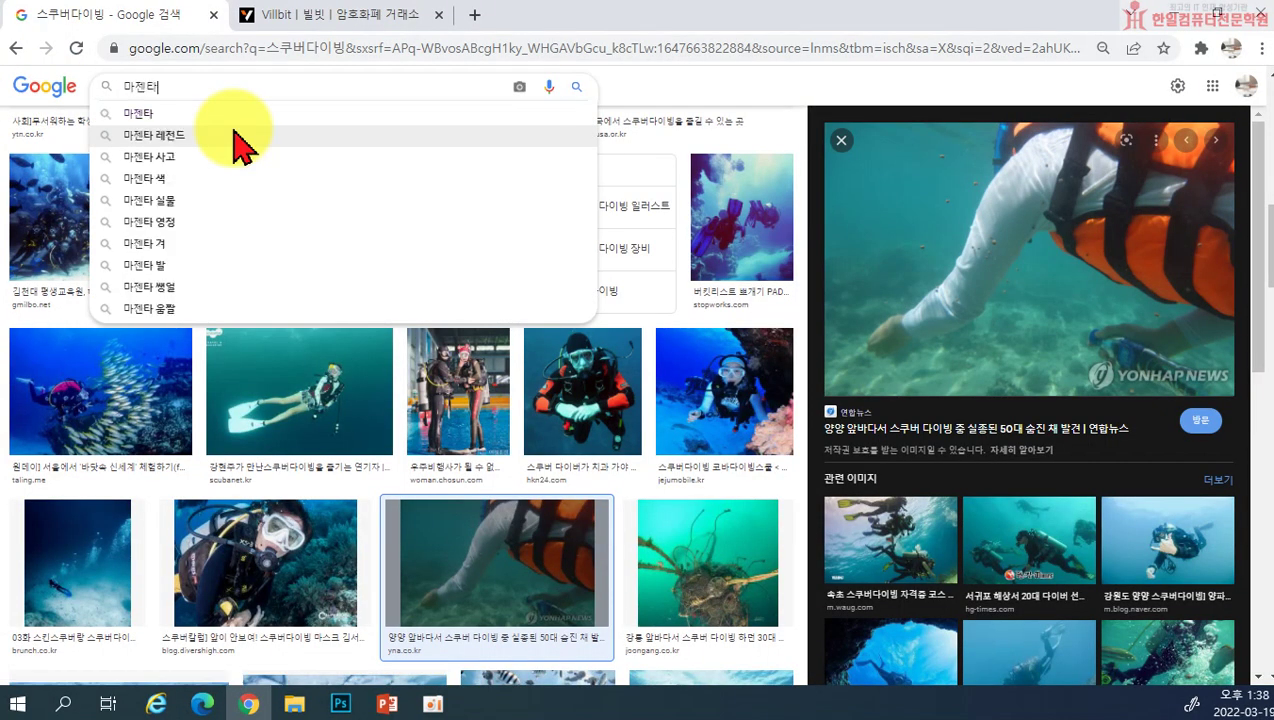
{"action": "key", "text": "Return"}
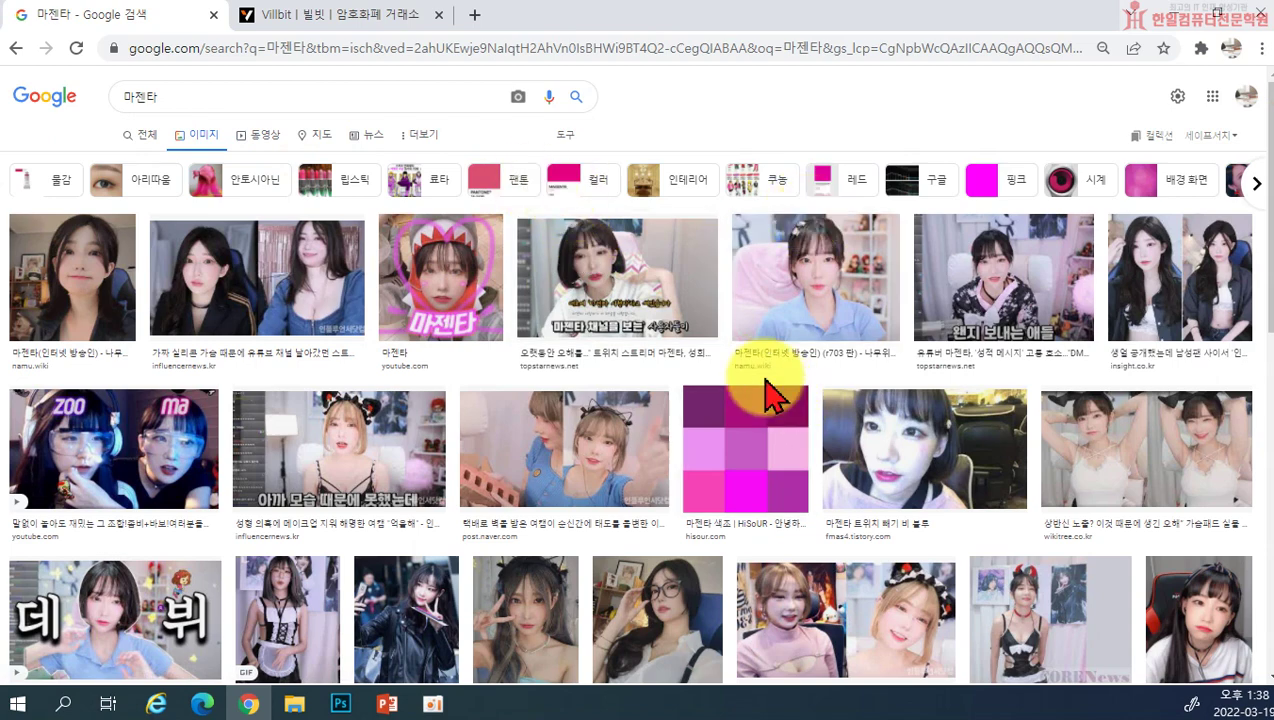
{"action": "scroll", "coordinate": [725, 425], "scroll_direction": "down", "scroll_amount": 1}
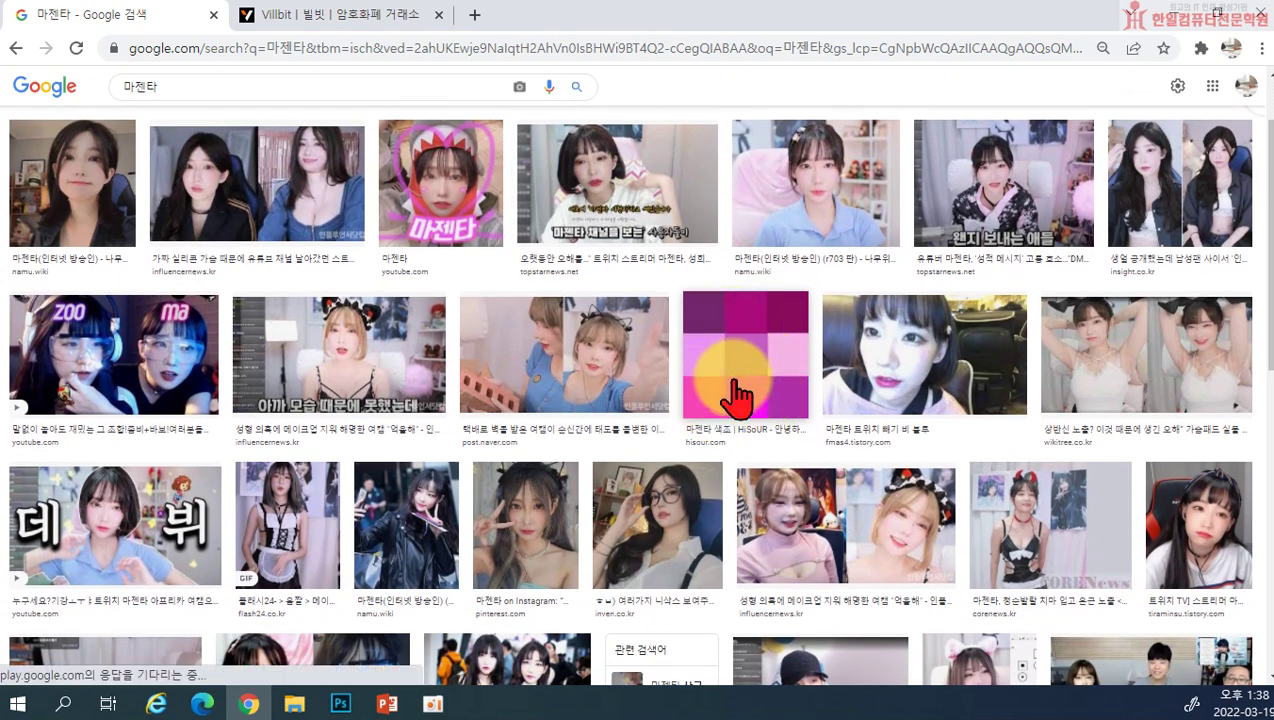
{"action": "scroll", "coordinate": [720, 390], "scroll_direction": "up", "scroll_amount": 1}
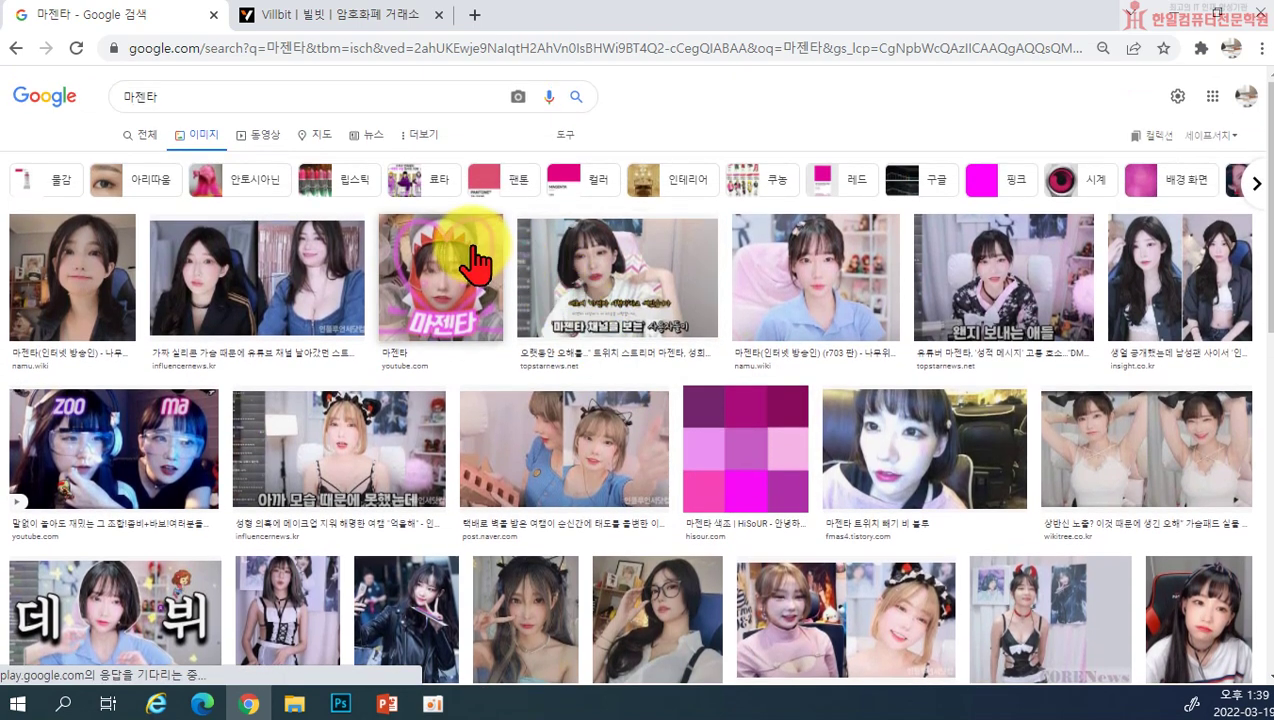
{"action": "left_click", "coordinate": [490, 195]}
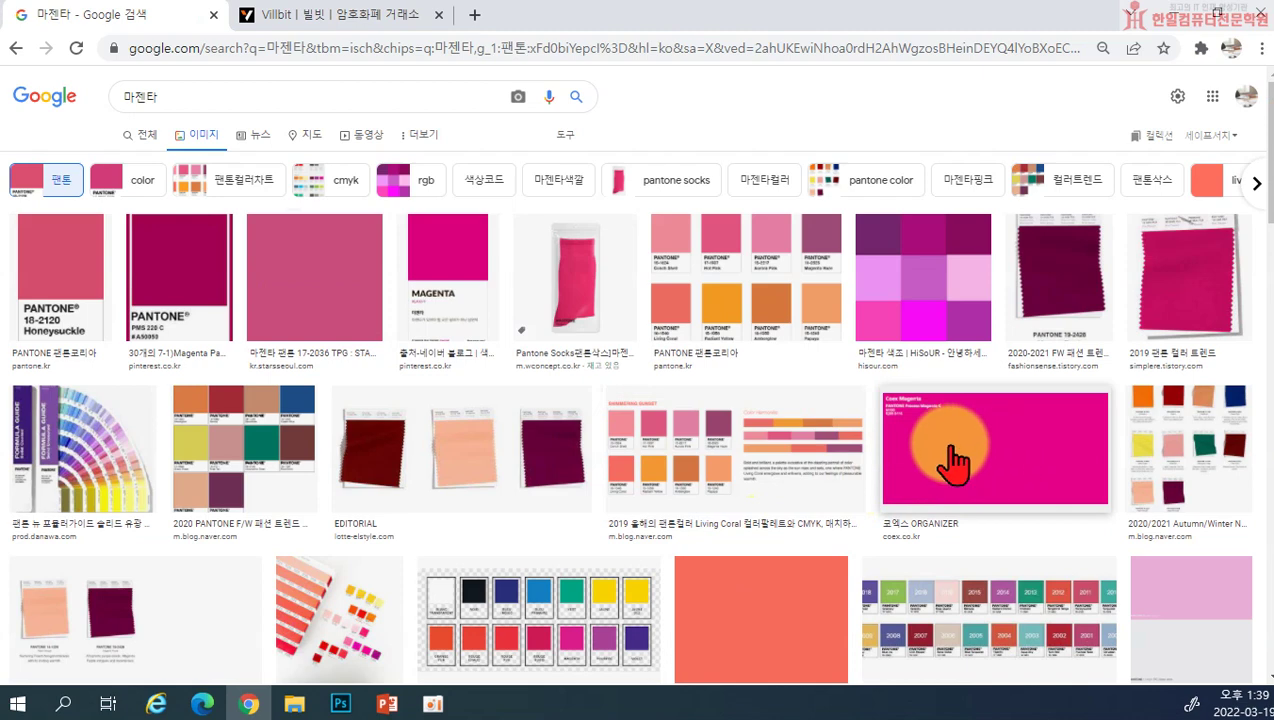
Search Google Images for 시안색 and look through the cyan color samples
{"action": "double_click", "coordinate": [222, 97]}
{"action": "type", "text": "시안"}
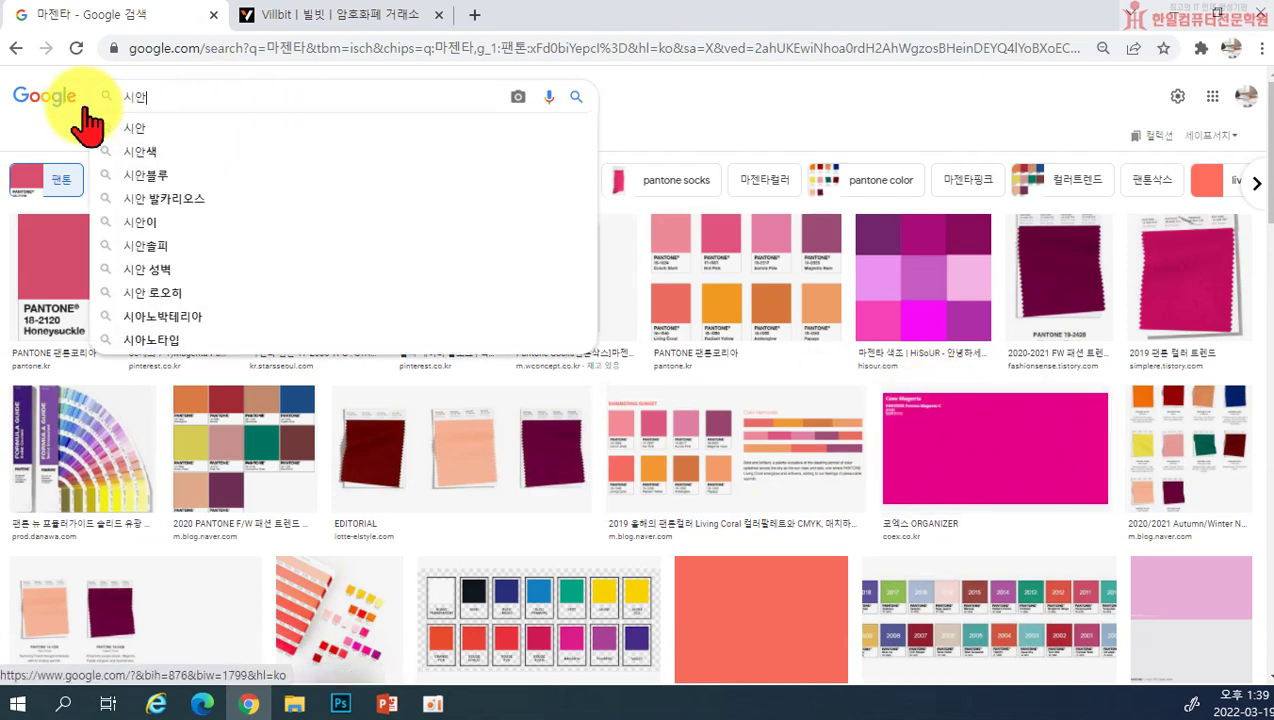
{"action": "type", "text": "색"}
{"action": "key", "text": "Return"}
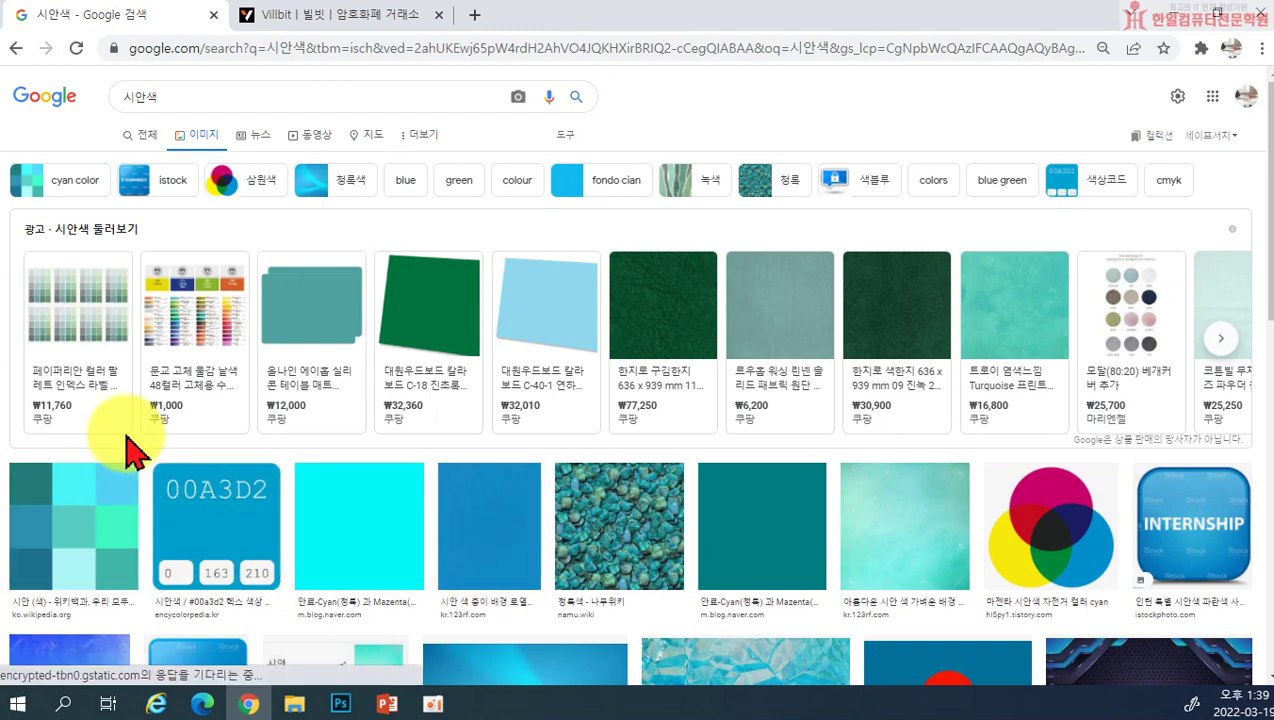
{"action": "scroll", "coordinate": [800, 485], "scroll_direction": "down", "scroll_amount": 3}
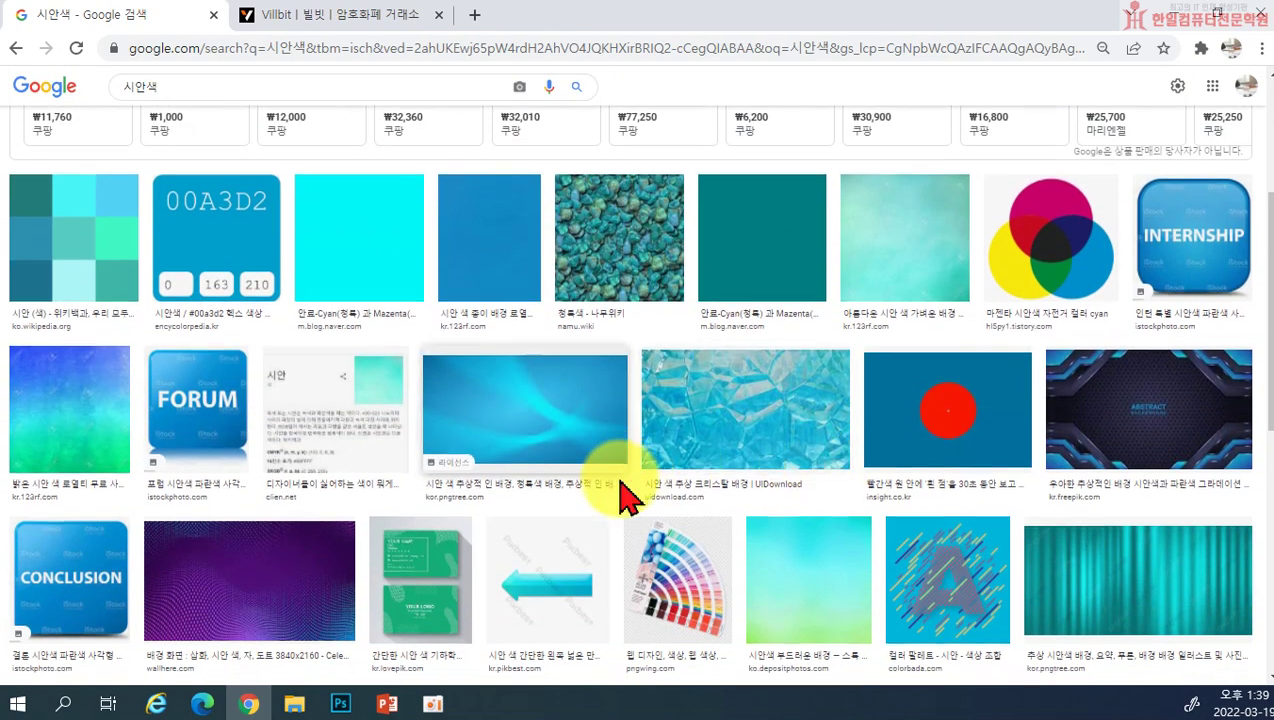
{"action": "scroll", "coordinate": [625, 495], "scroll_direction": "down", "scroll_amount": 7}
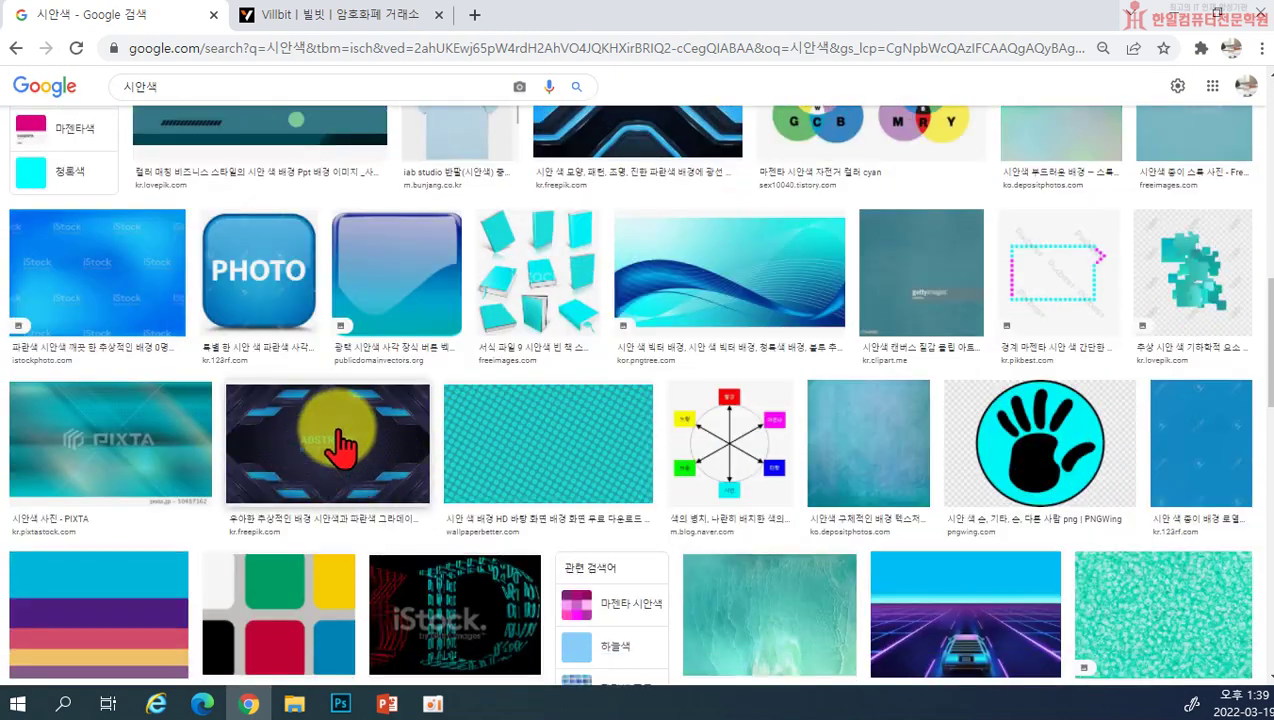
{"action": "scroll", "coordinate": [540, 464], "scroll_direction": "up", "scroll_amount": 10}
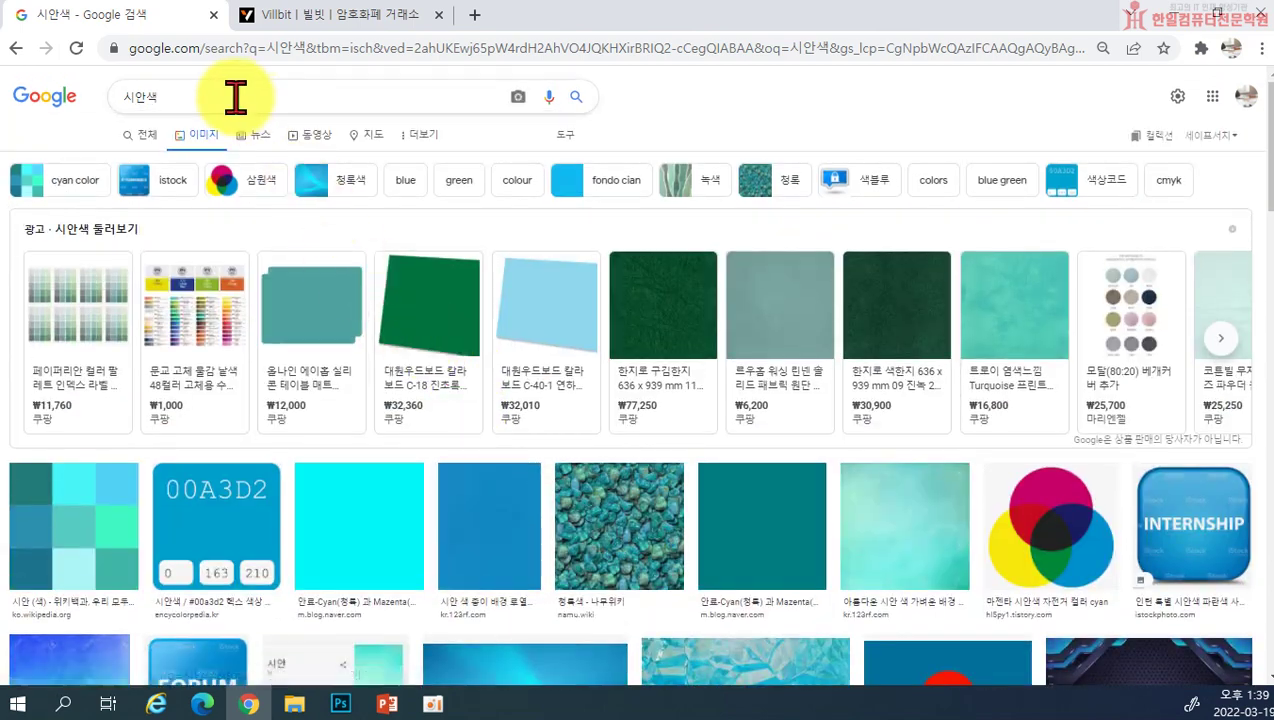
{"action": "left_click_drag", "start_coordinate": [235, 97], "coordinate": [112, 105]}
{"action": "left_click", "coordinate": [752, 127]}
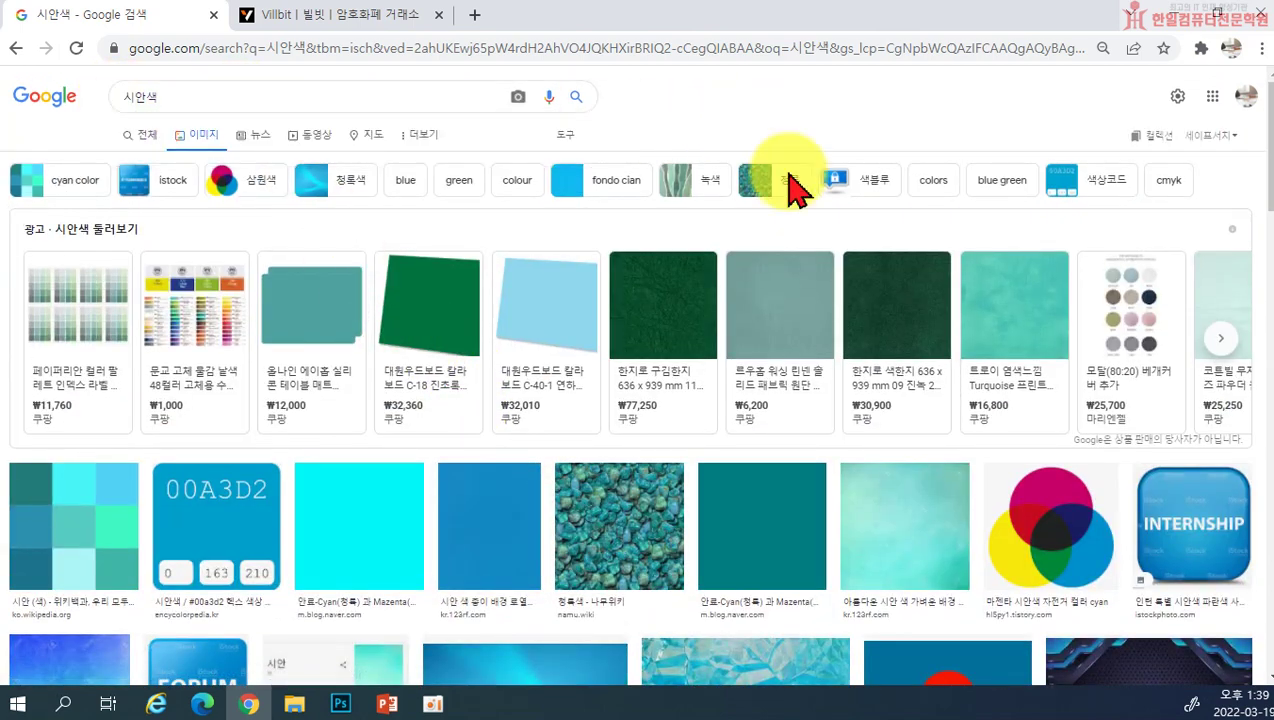
Examine the overlapping-circle color mixing diagrams for CMY and RGB, ending with the one labelled Y, M and C
{"action": "left_click", "coordinate": [1049, 562]}
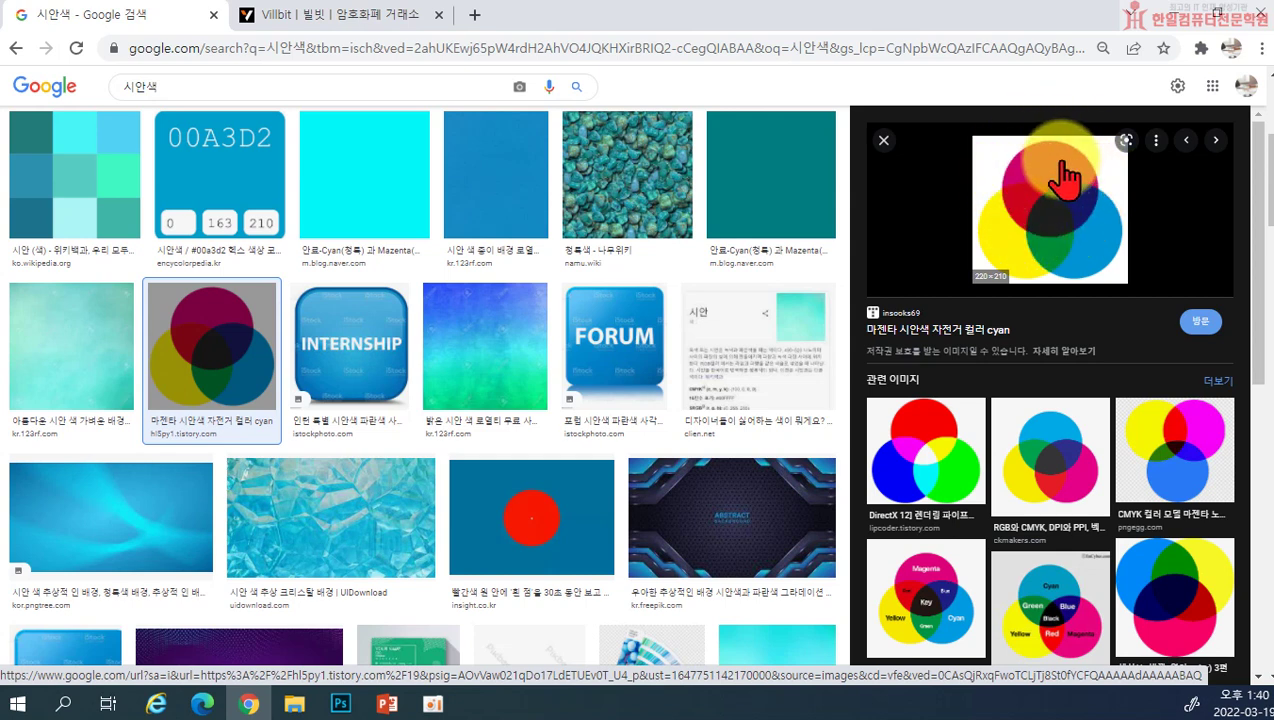
{"action": "left_click", "coordinate": [1033, 497]}
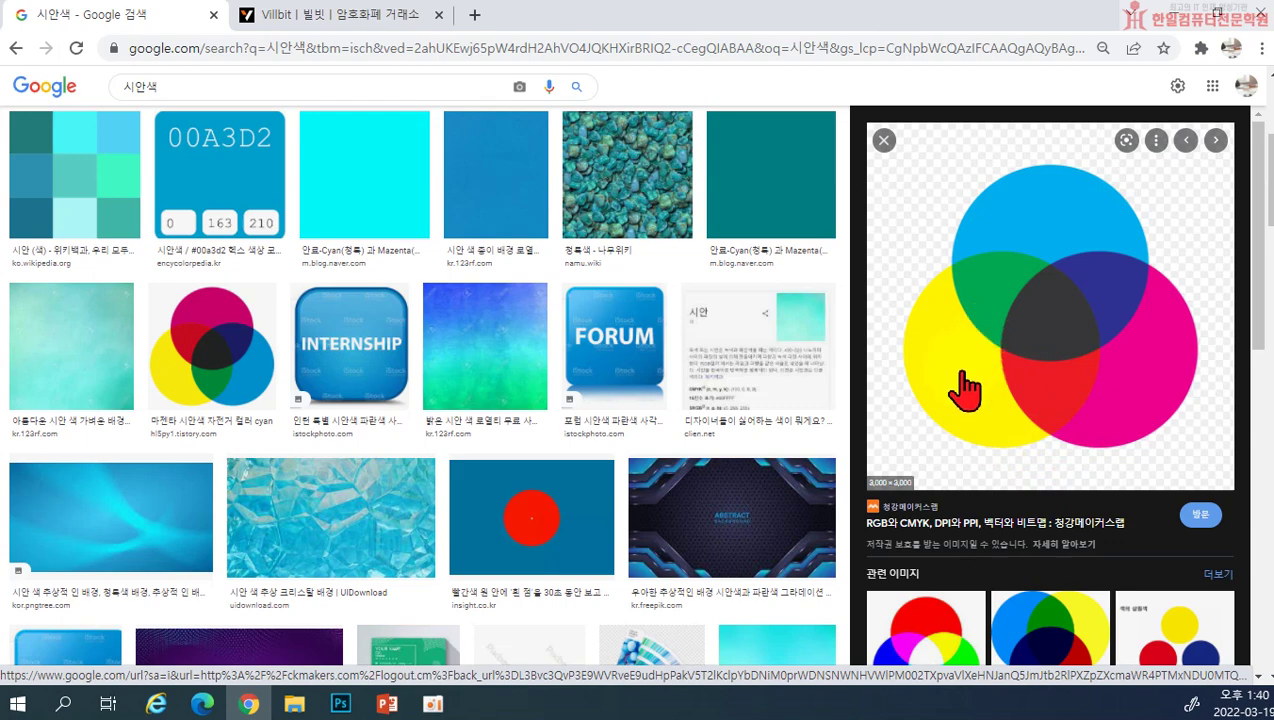
{"action": "scroll", "coordinate": [1020, 505], "scroll_direction": "down", "scroll_amount": 2}
{"action": "left_click", "coordinate": [960, 492]}
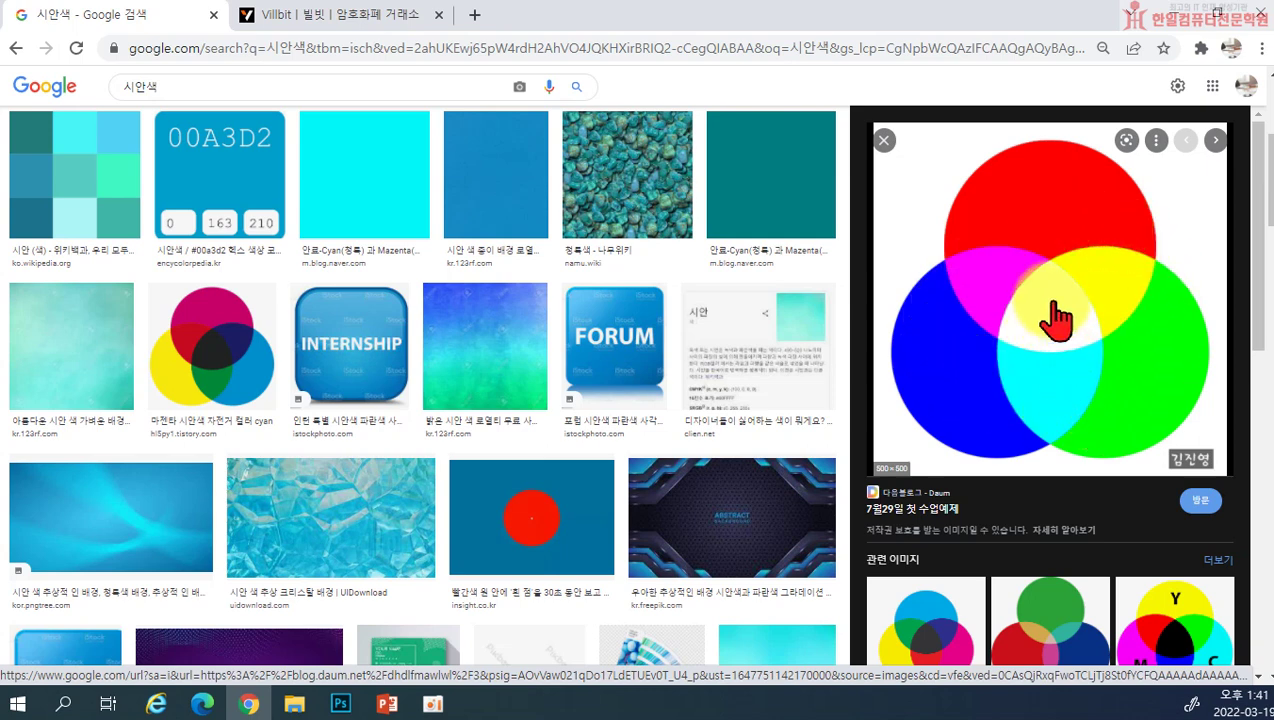
{"action": "scroll", "coordinate": [1060, 345], "scroll_direction": "down", "scroll_amount": 2}
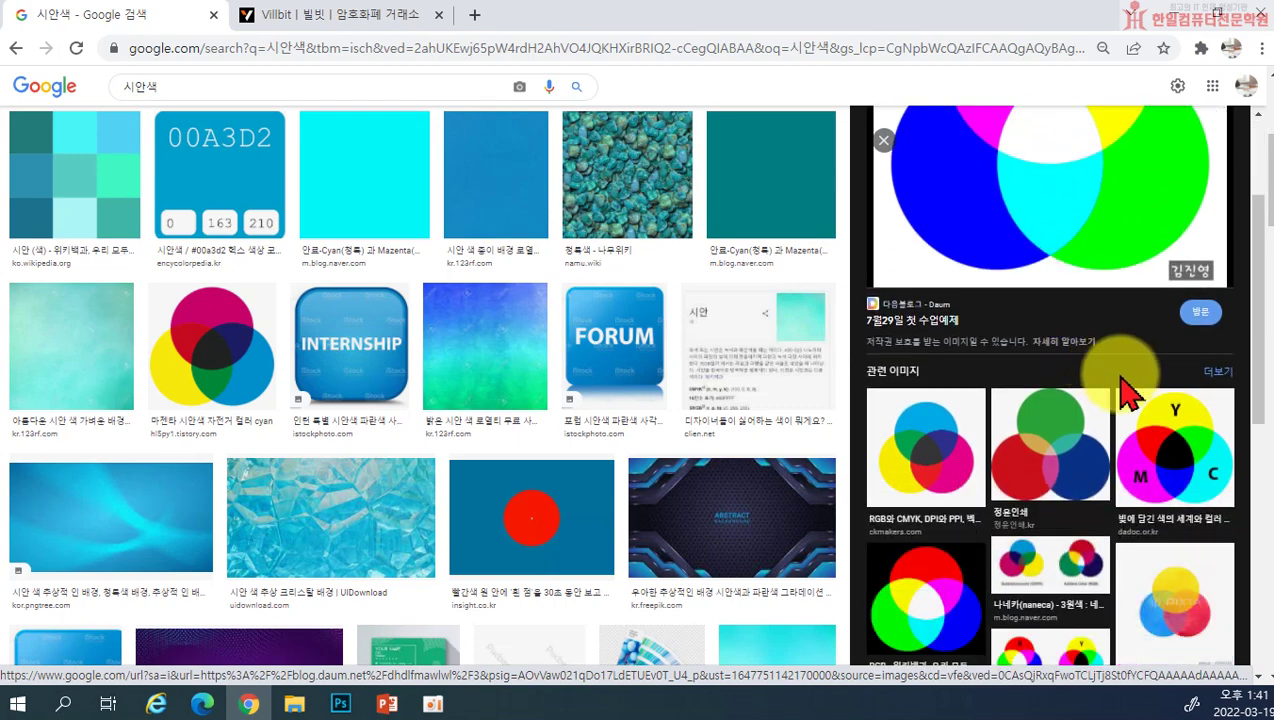
{"action": "left_click", "coordinate": [1165, 485]}
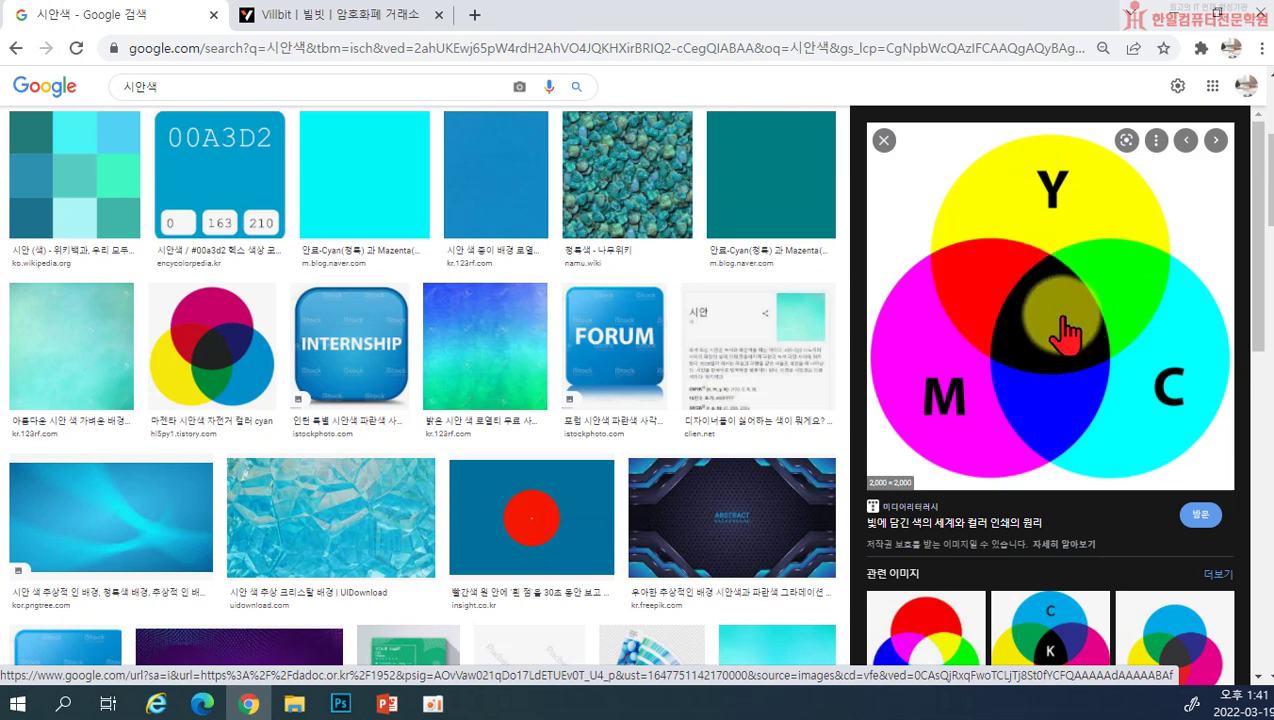
Open the Clien post about the color designers dislike and read its description of cyan and the usage example
{"action": "left_click", "coordinate": [738, 390]}
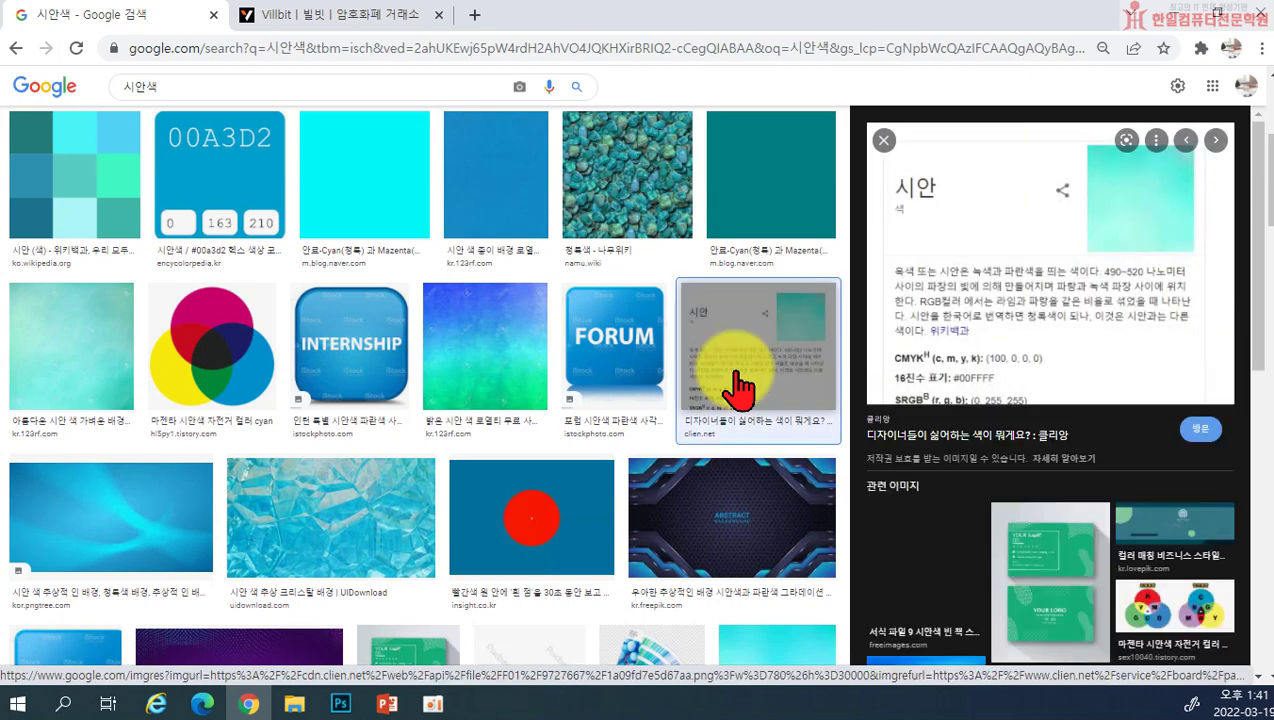
{"action": "left_click", "coordinate": [968, 440]}
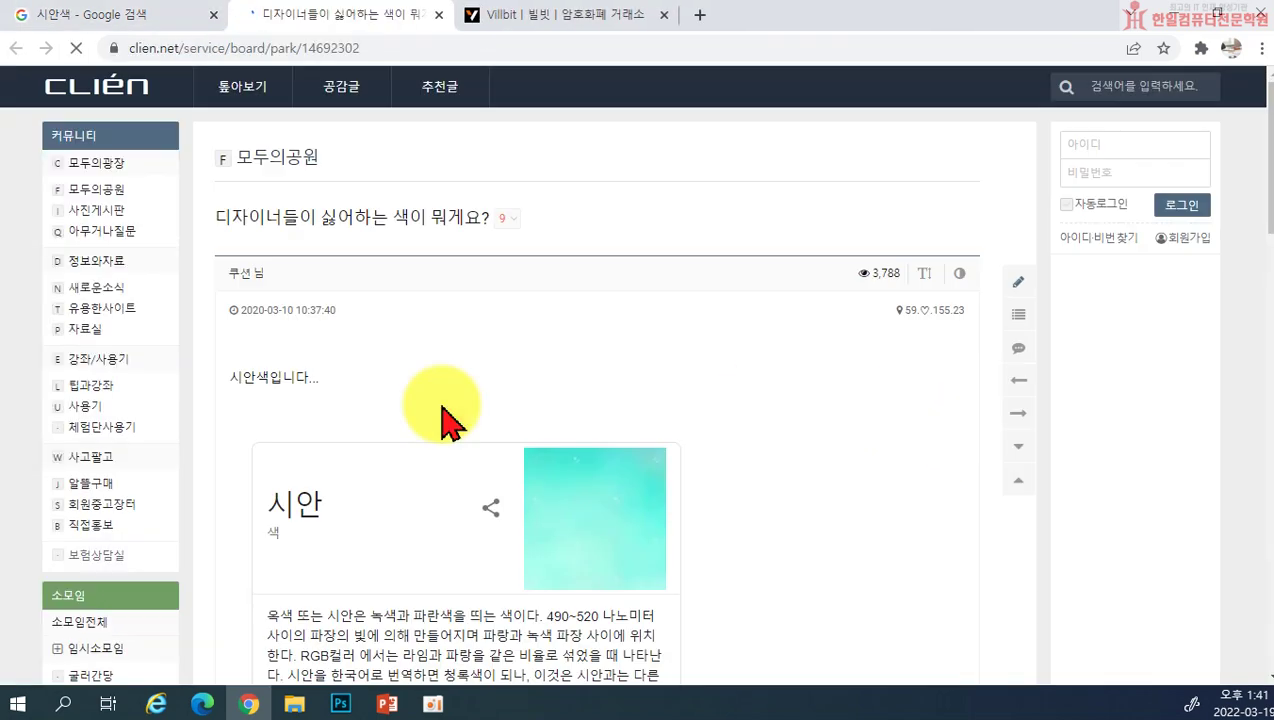
{"action": "scroll", "coordinate": [570, 390], "scroll_direction": "down", "scroll_amount": 3}
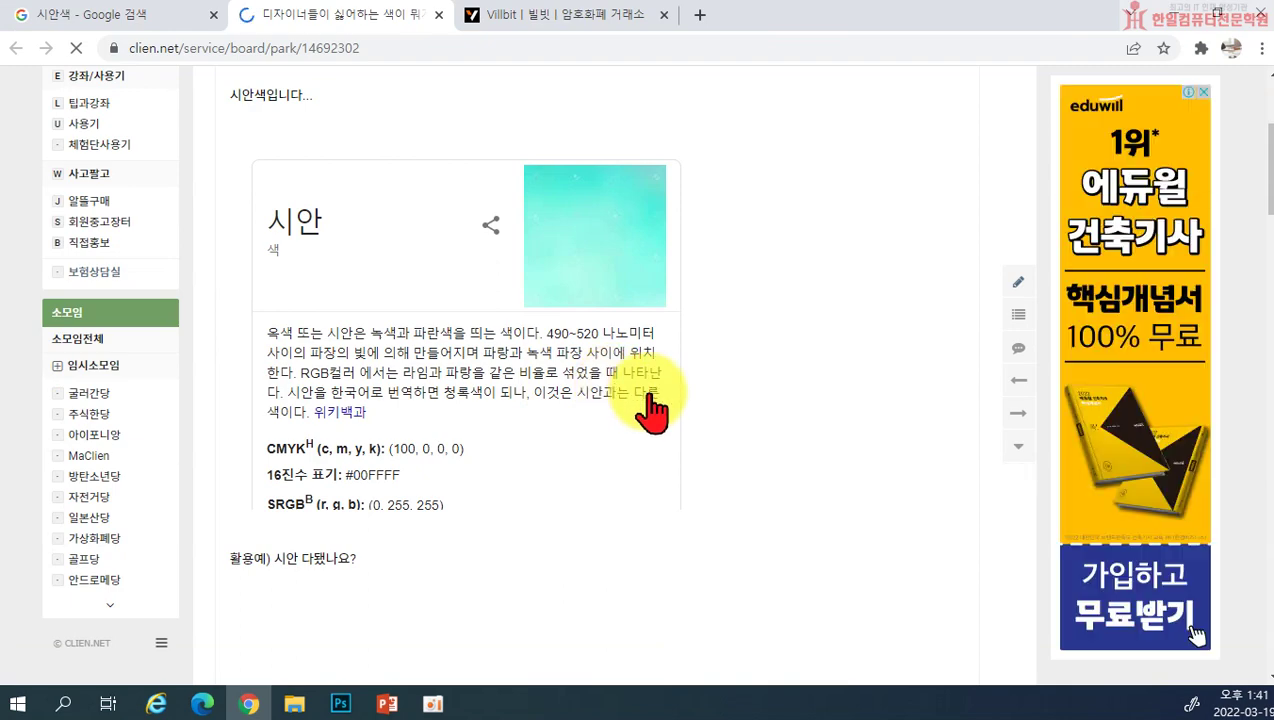
{"action": "scroll", "coordinate": [648, 440], "scroll_direction": "down", "scroll_amount": 2}
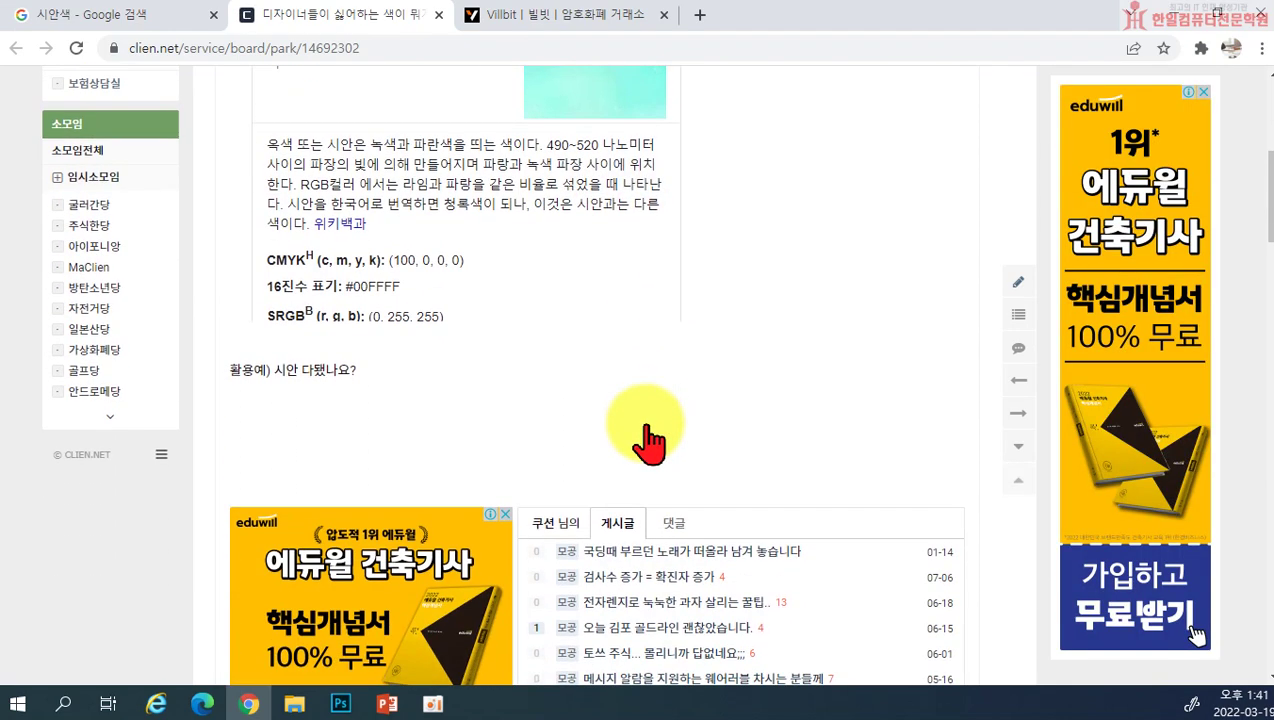
{"action": "scroll", "coordinate": [600, 450], "scroll_direction": "up", "scroll_amount": 2}
{"action": "left_click_drag", "start_coordinate": [274, 558], "coordinate": [505, 595]}
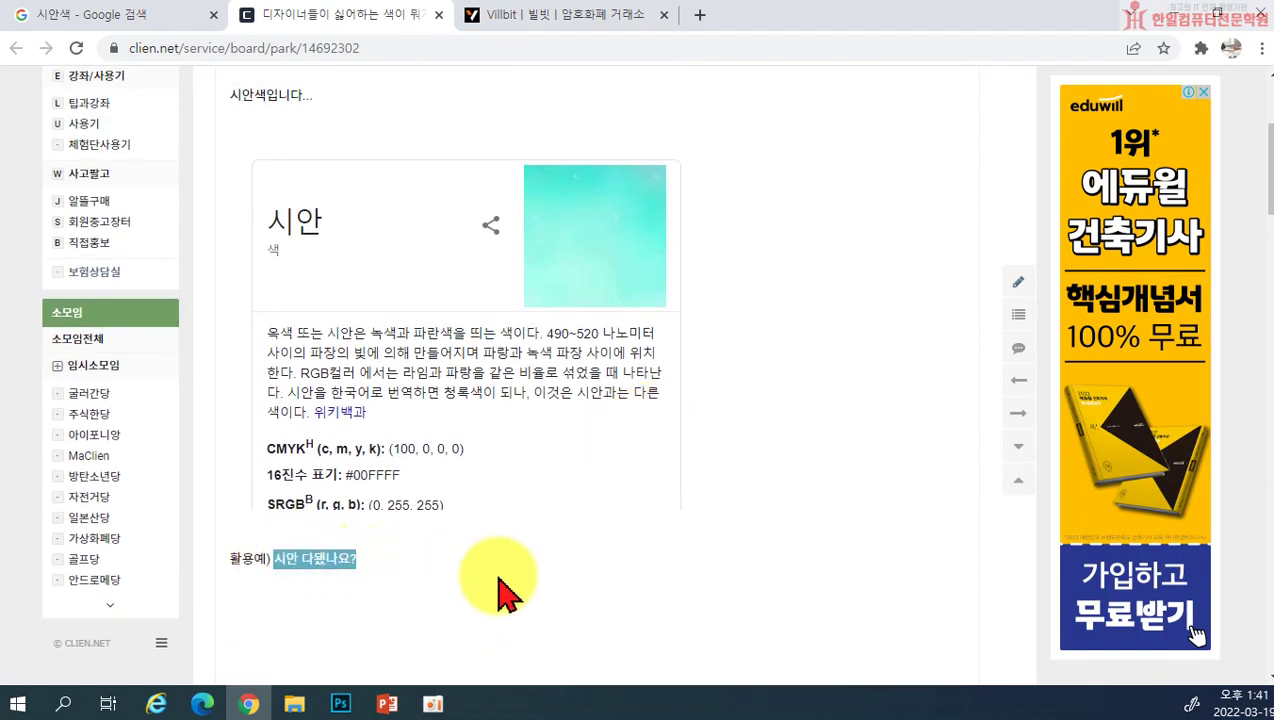
Close the Clien post, the Villbit page and the browser to return to the 경복궁 photo in Photoshop
{"action": "left_click", "coordinate": [440, 15]}
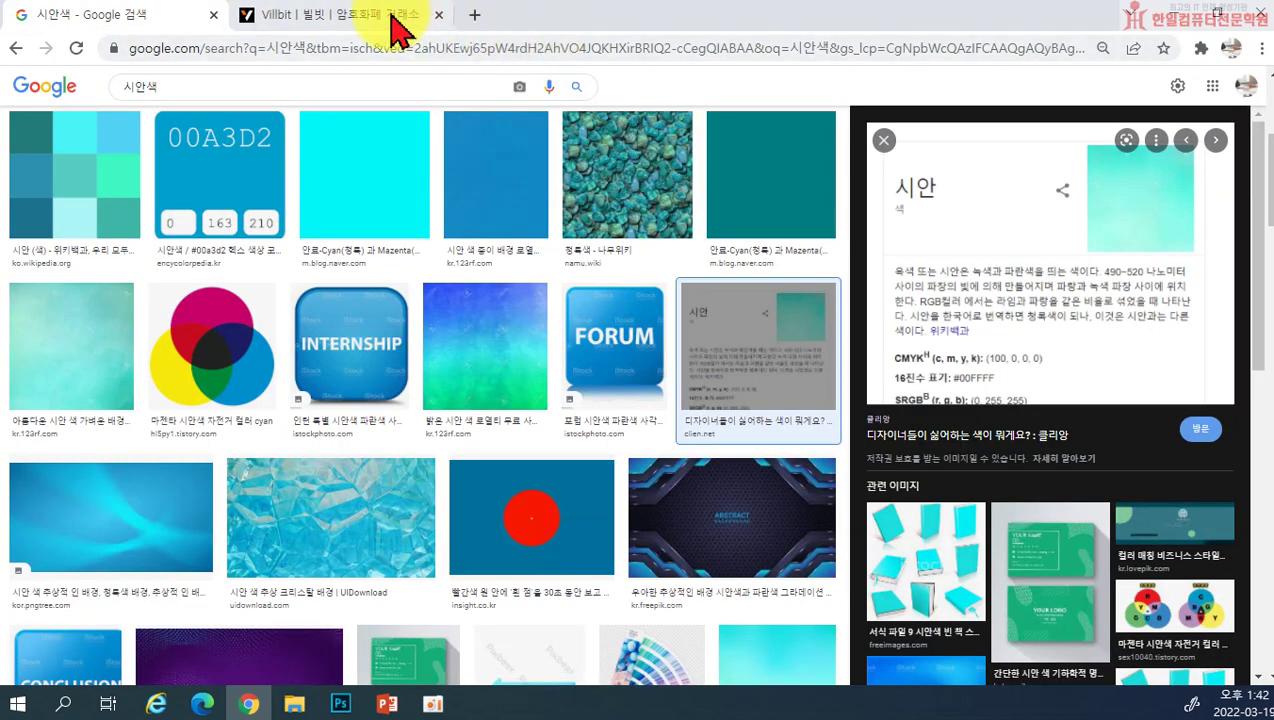
{"action": "left_click", "coordinate": [438, 15]}
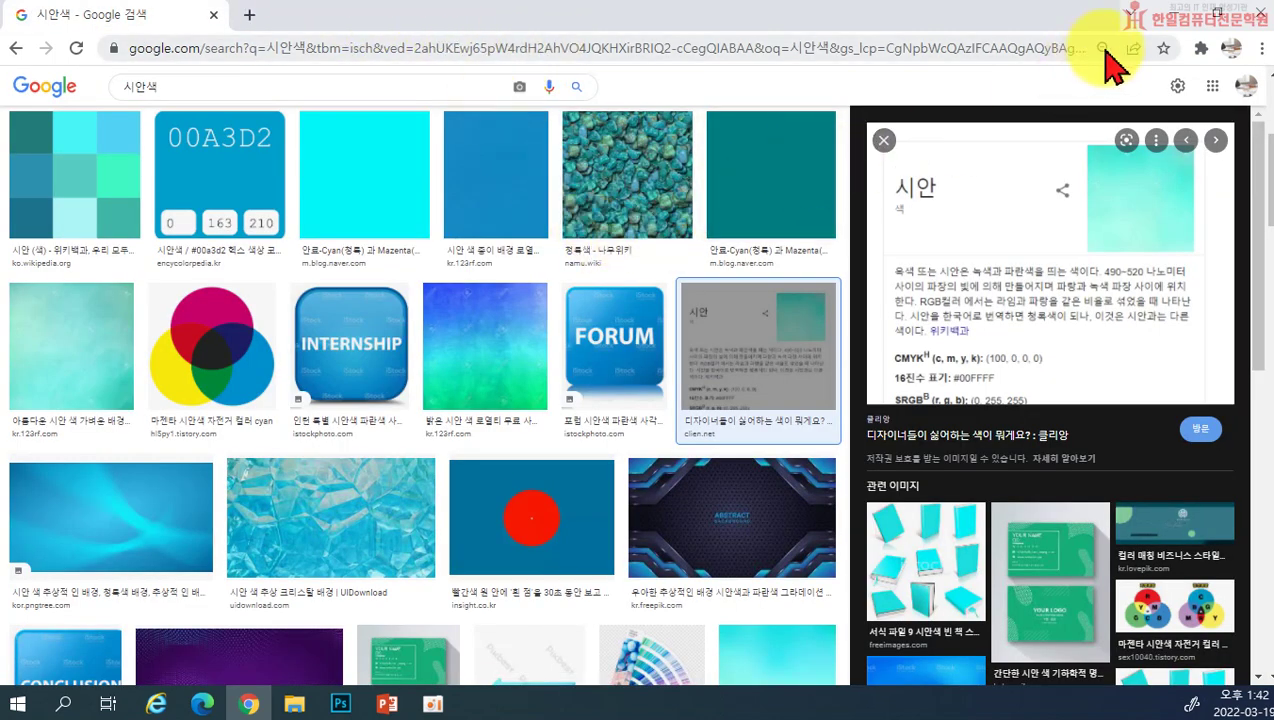
{"action": "left_click", "coordinate": [1260, 13]}
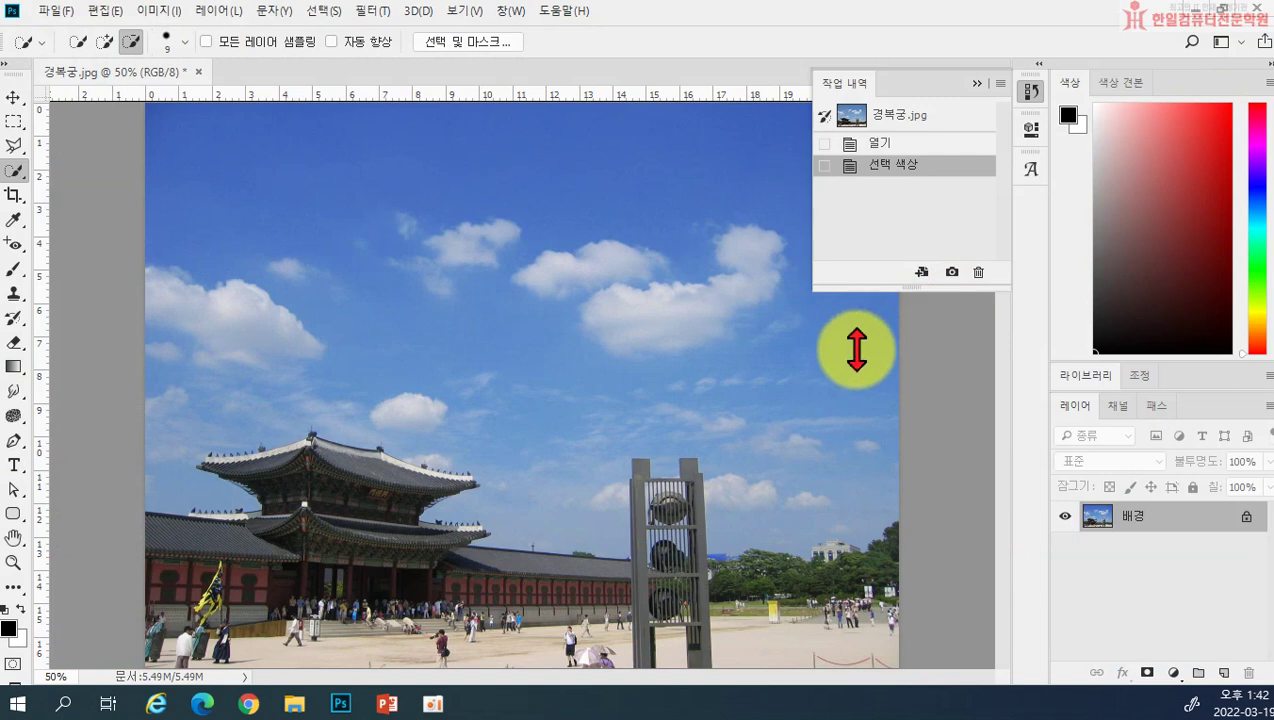